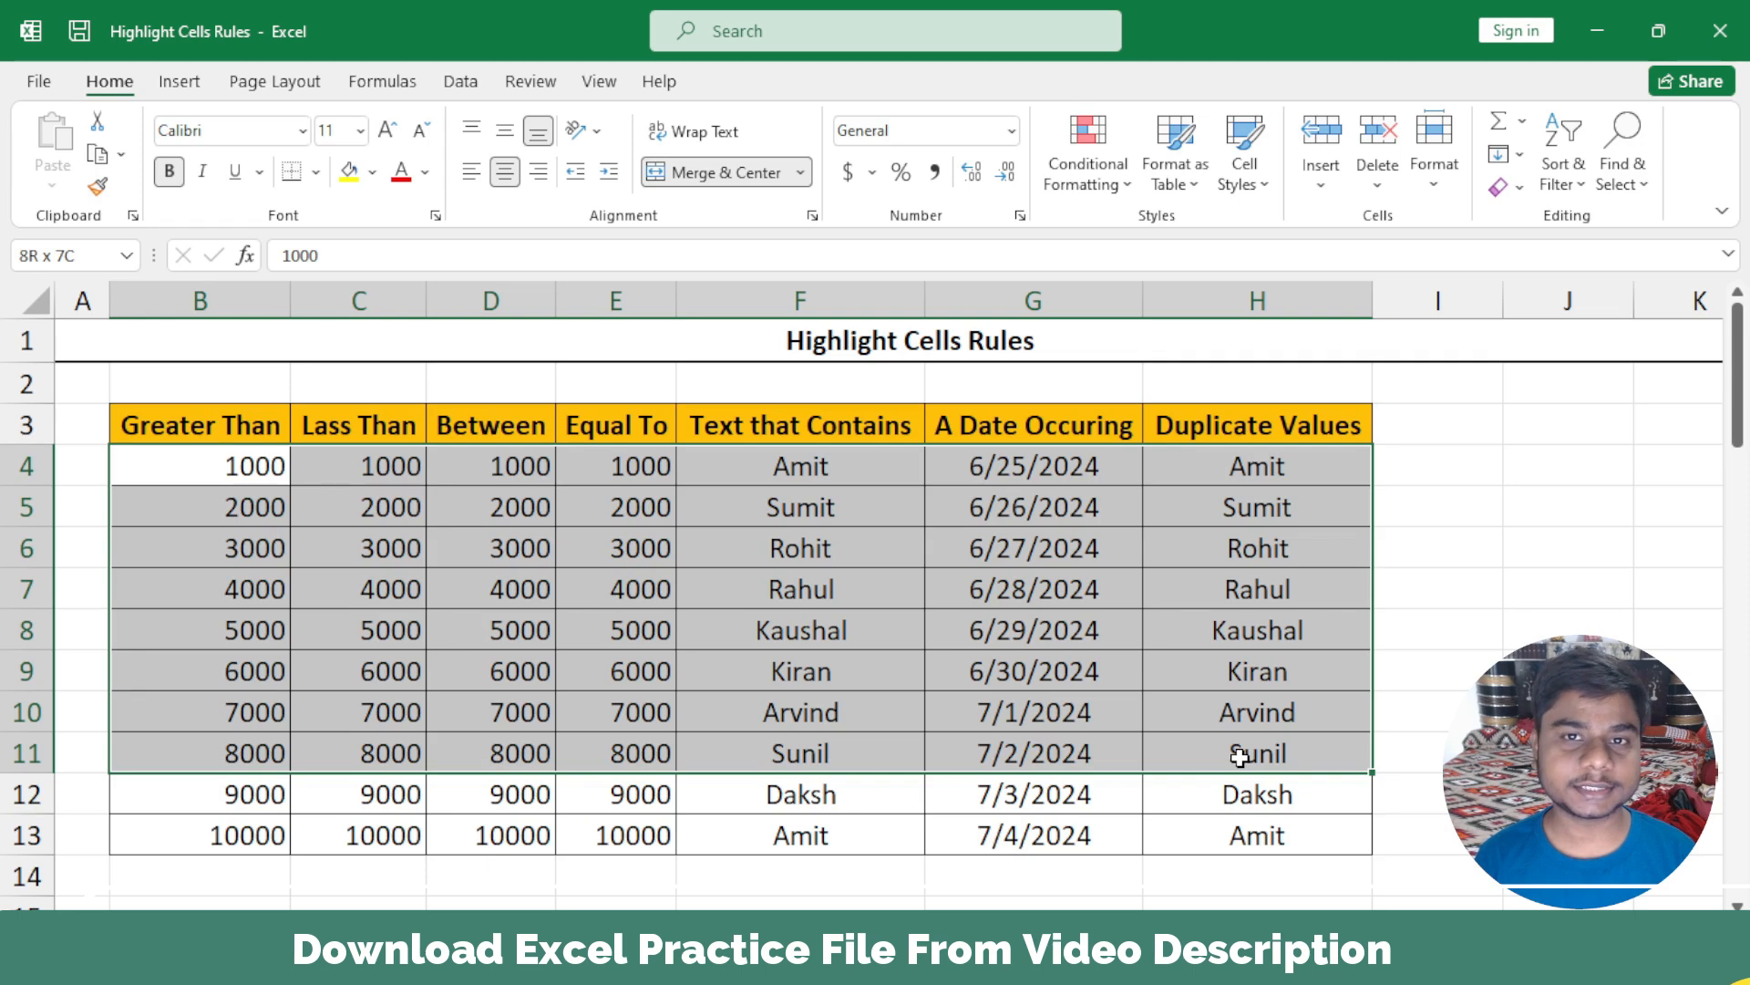
drag(1240, 756, 1240, 757)
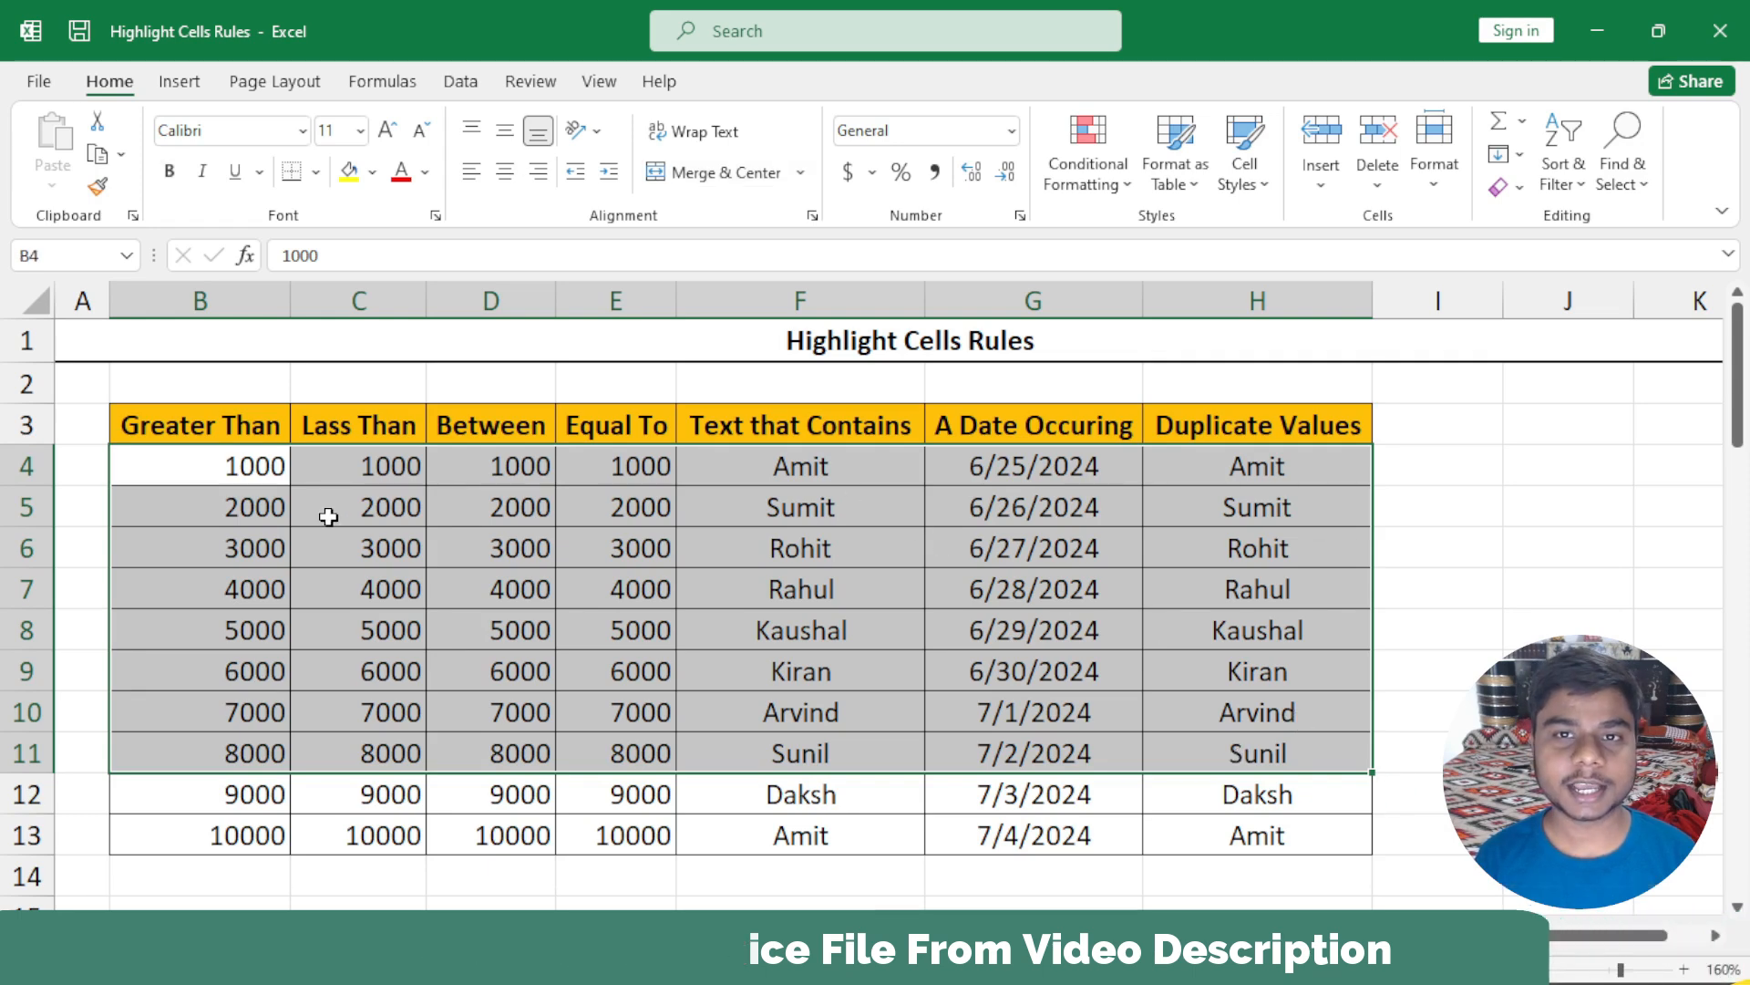
click(253, 469)
drag(253, 469, 195, 836)
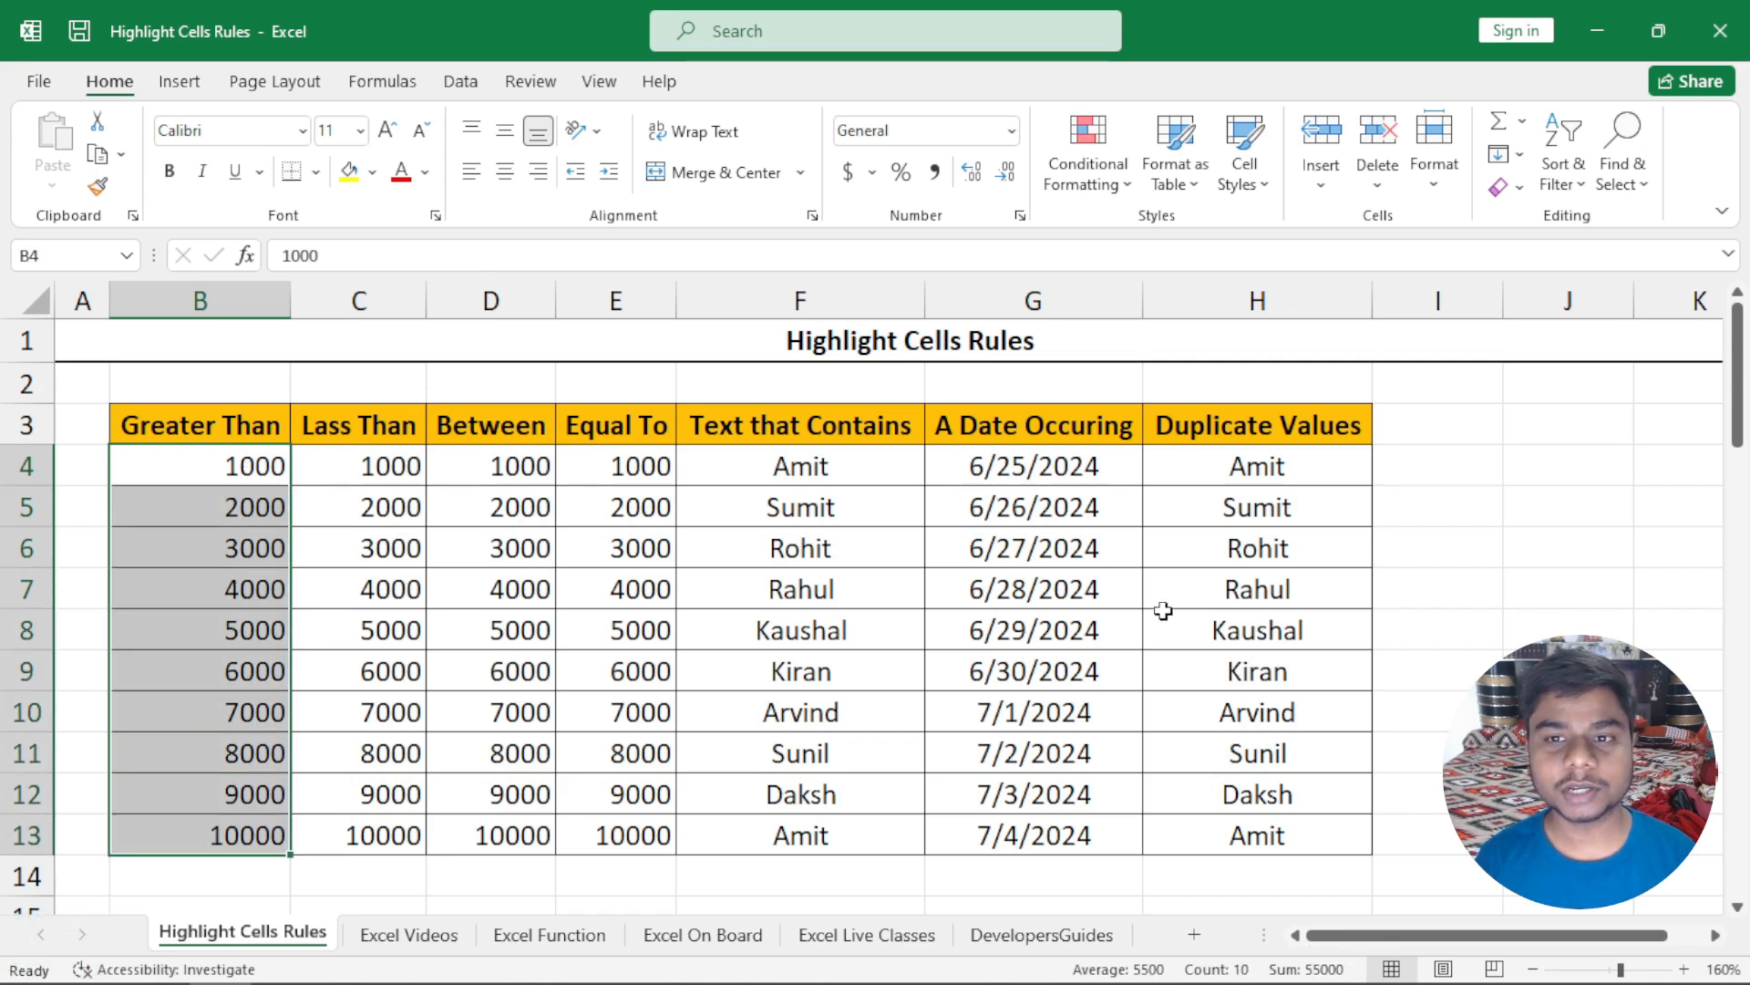
click(1080, 177)
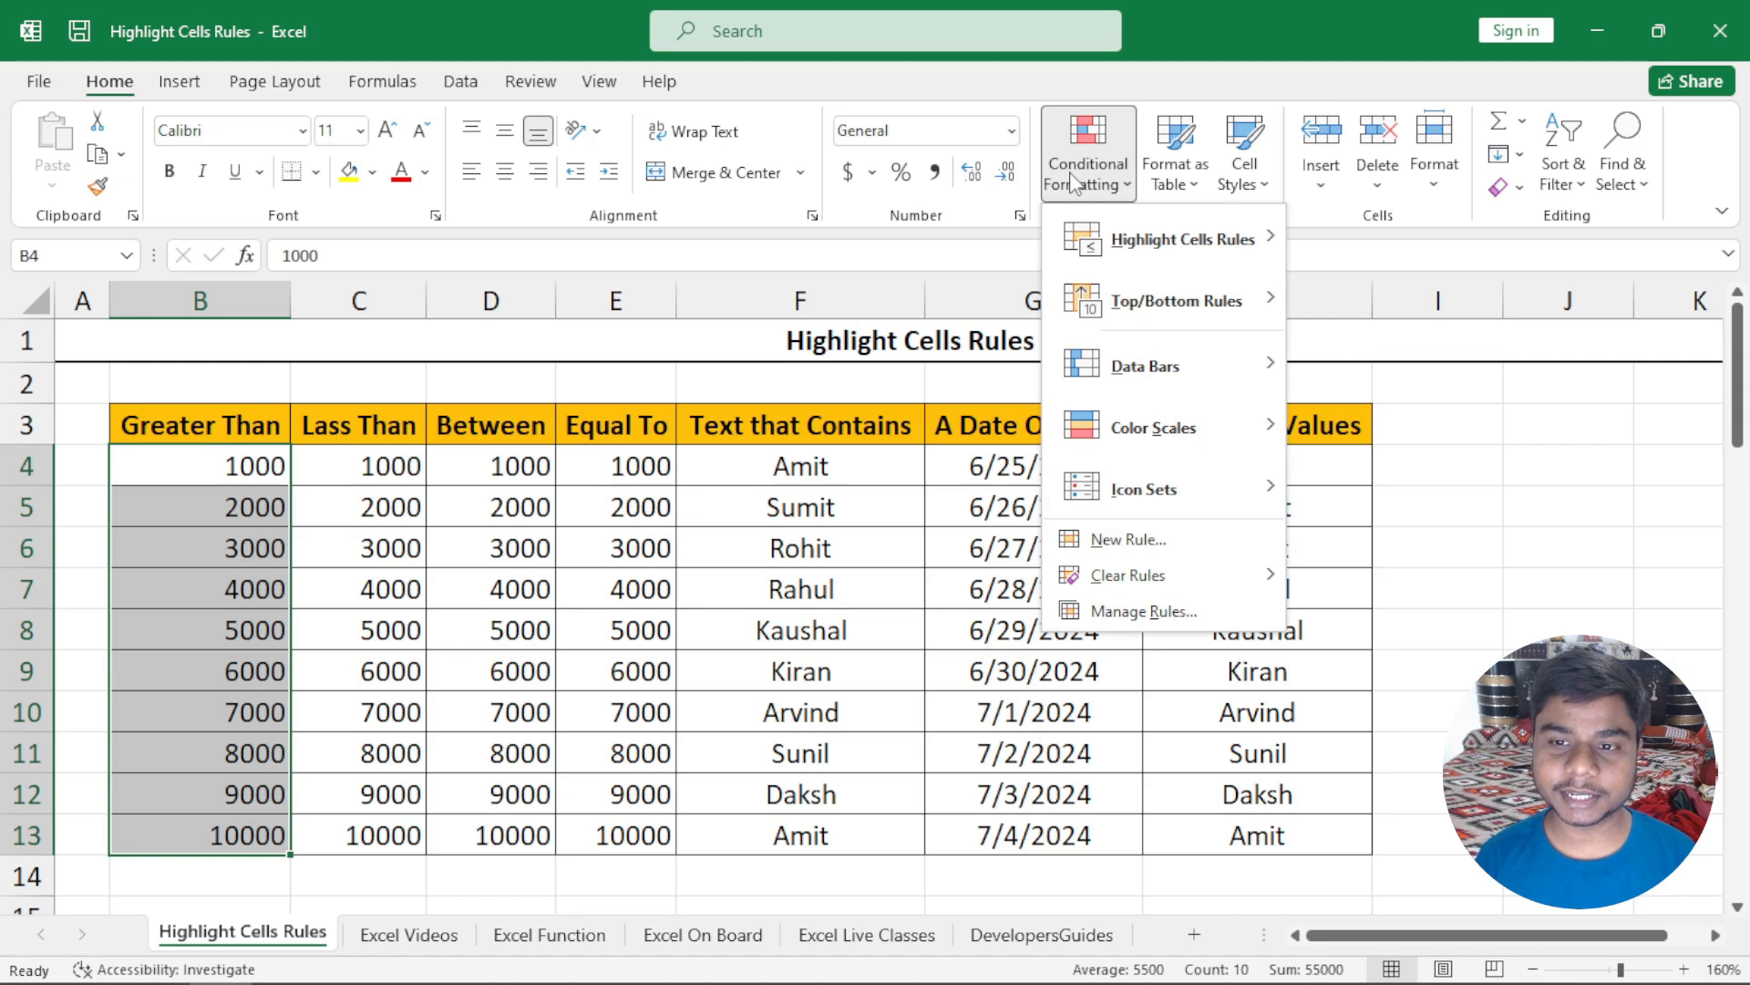
mouse_move(1146, 233)
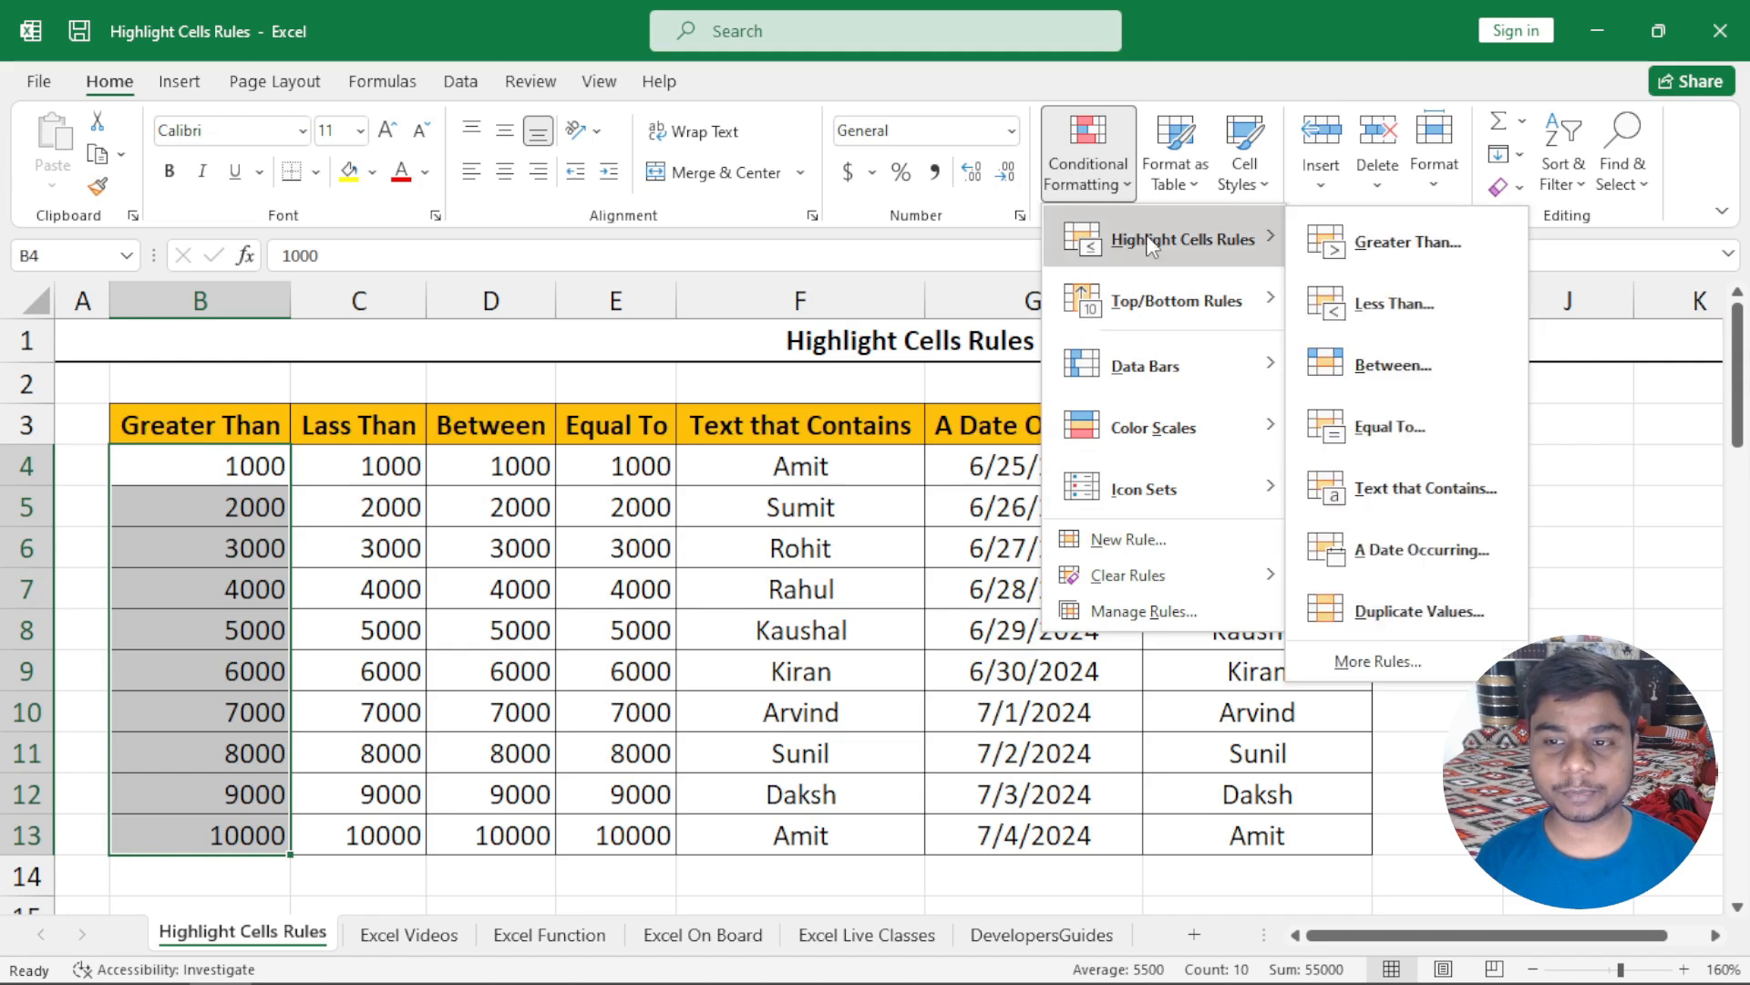
click(1477, 240)
drag(903, 293, 912, 360)
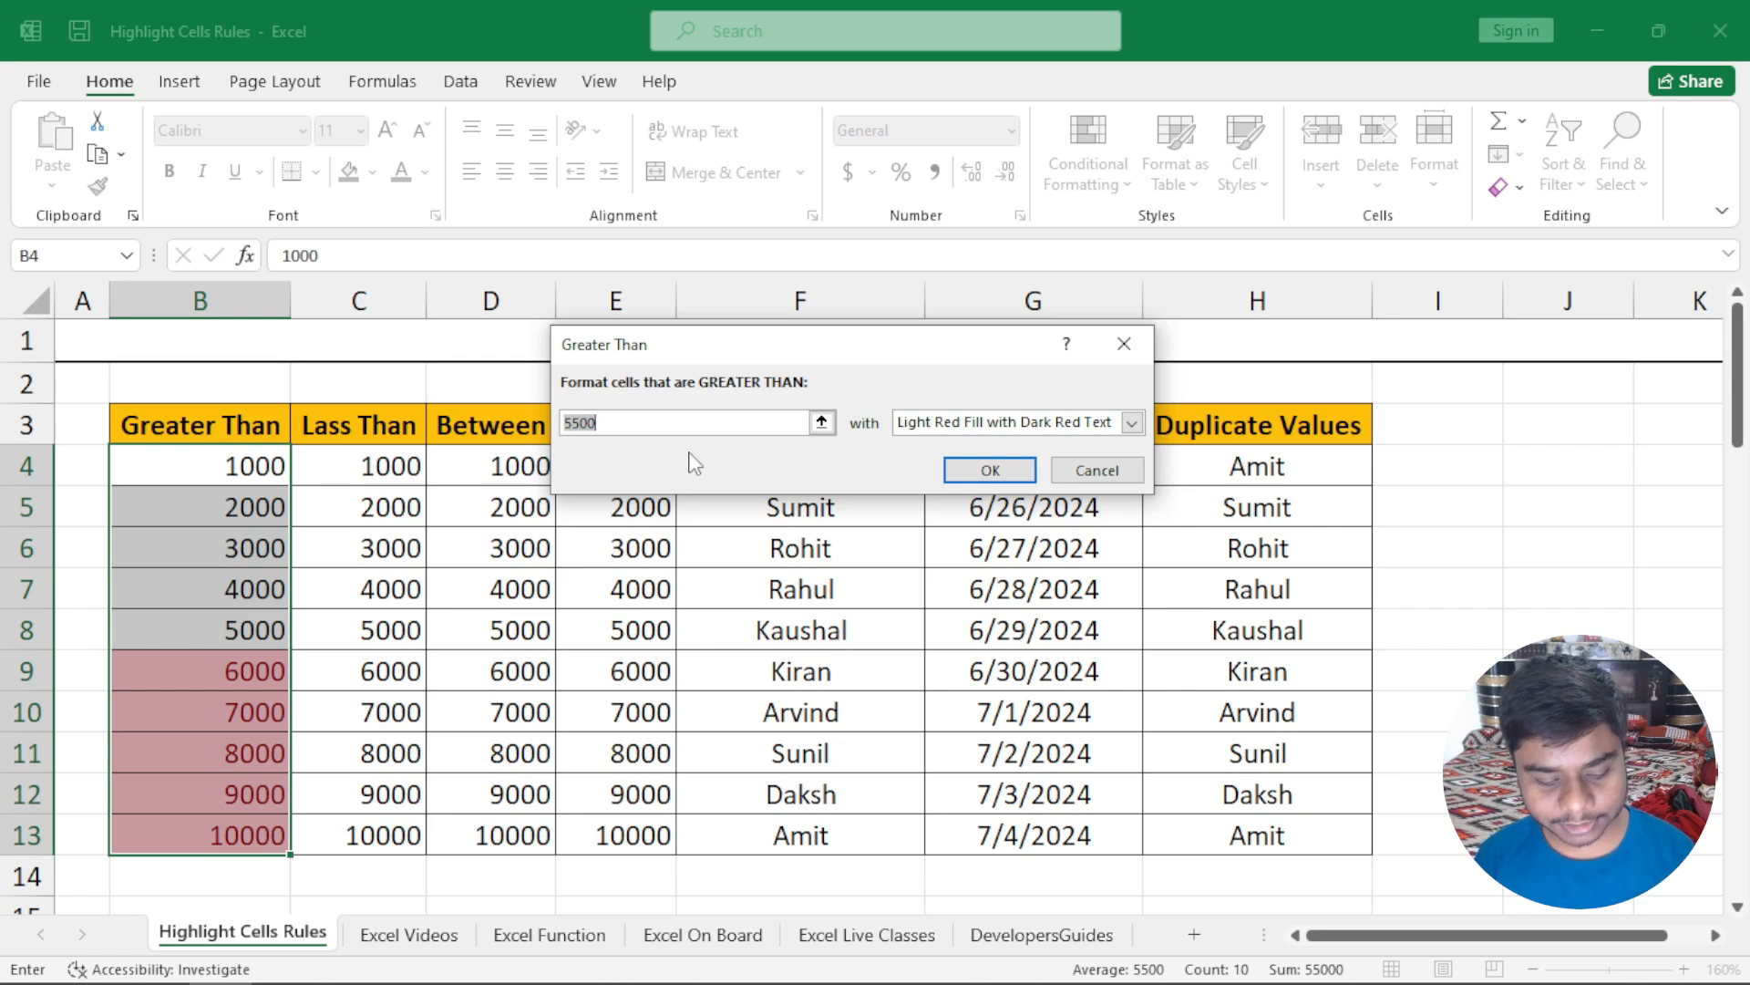
text(8000)
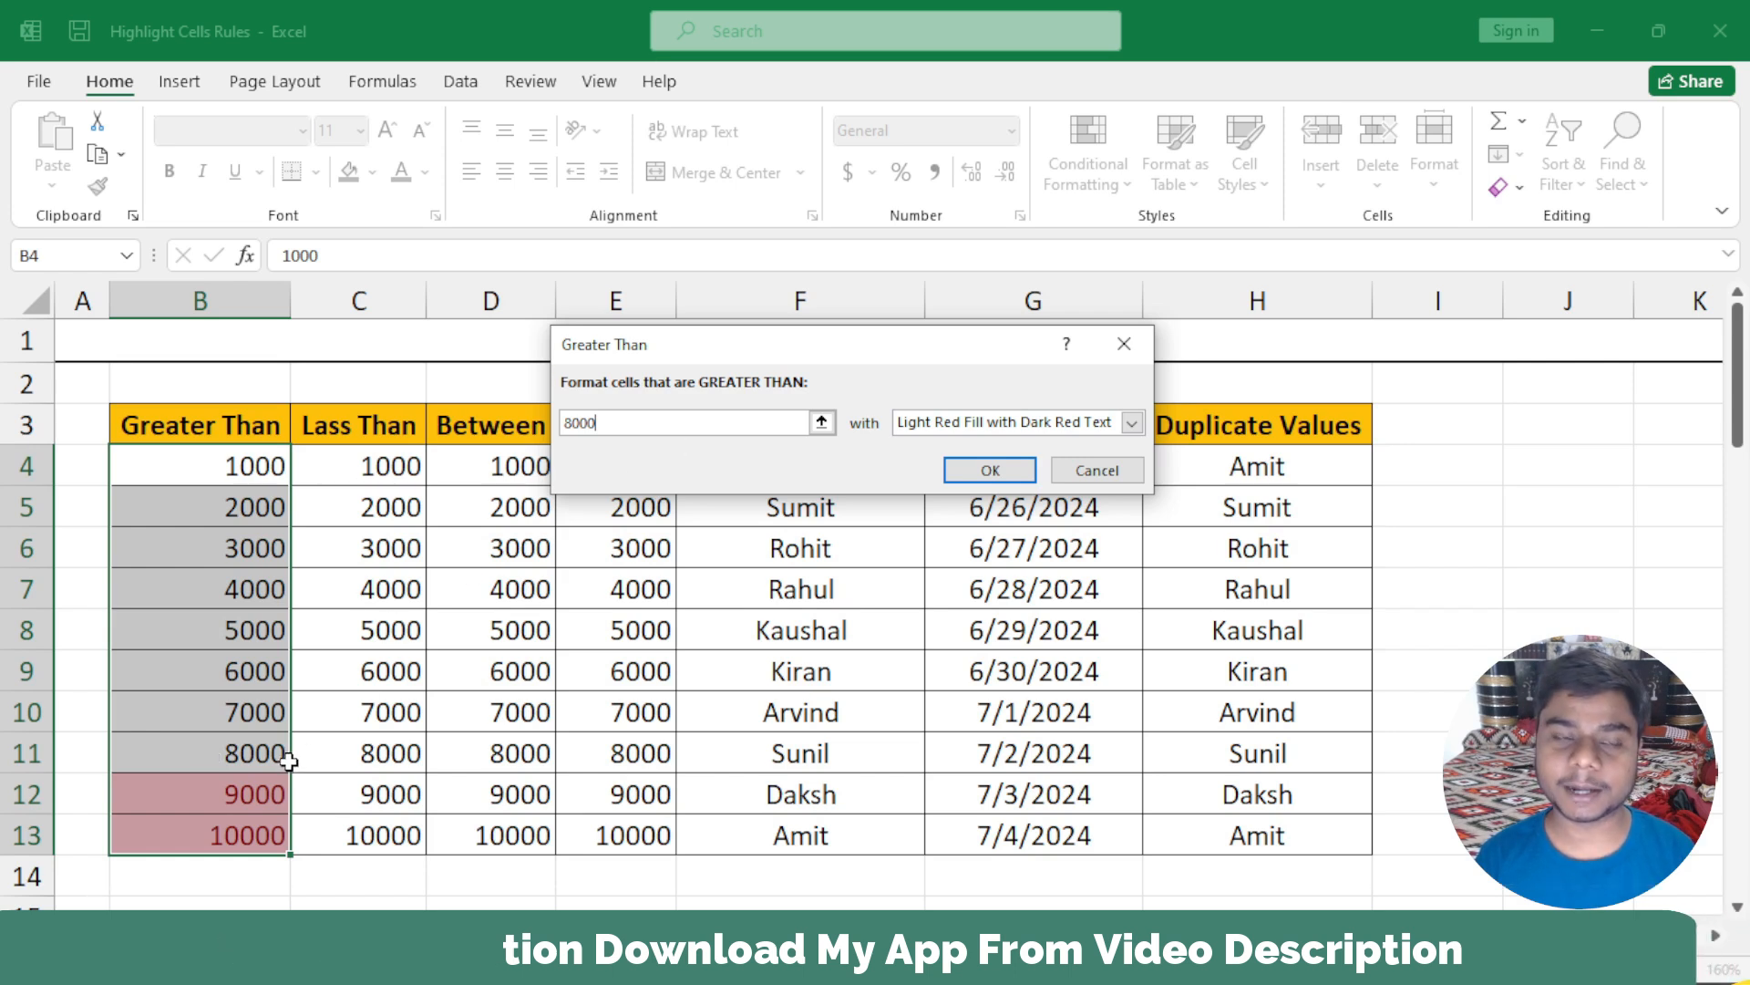
key(Escape)
Step: Change the value in cell B11 of the Greater Than column to 8001
click(202, 754)
key(BackSpace)
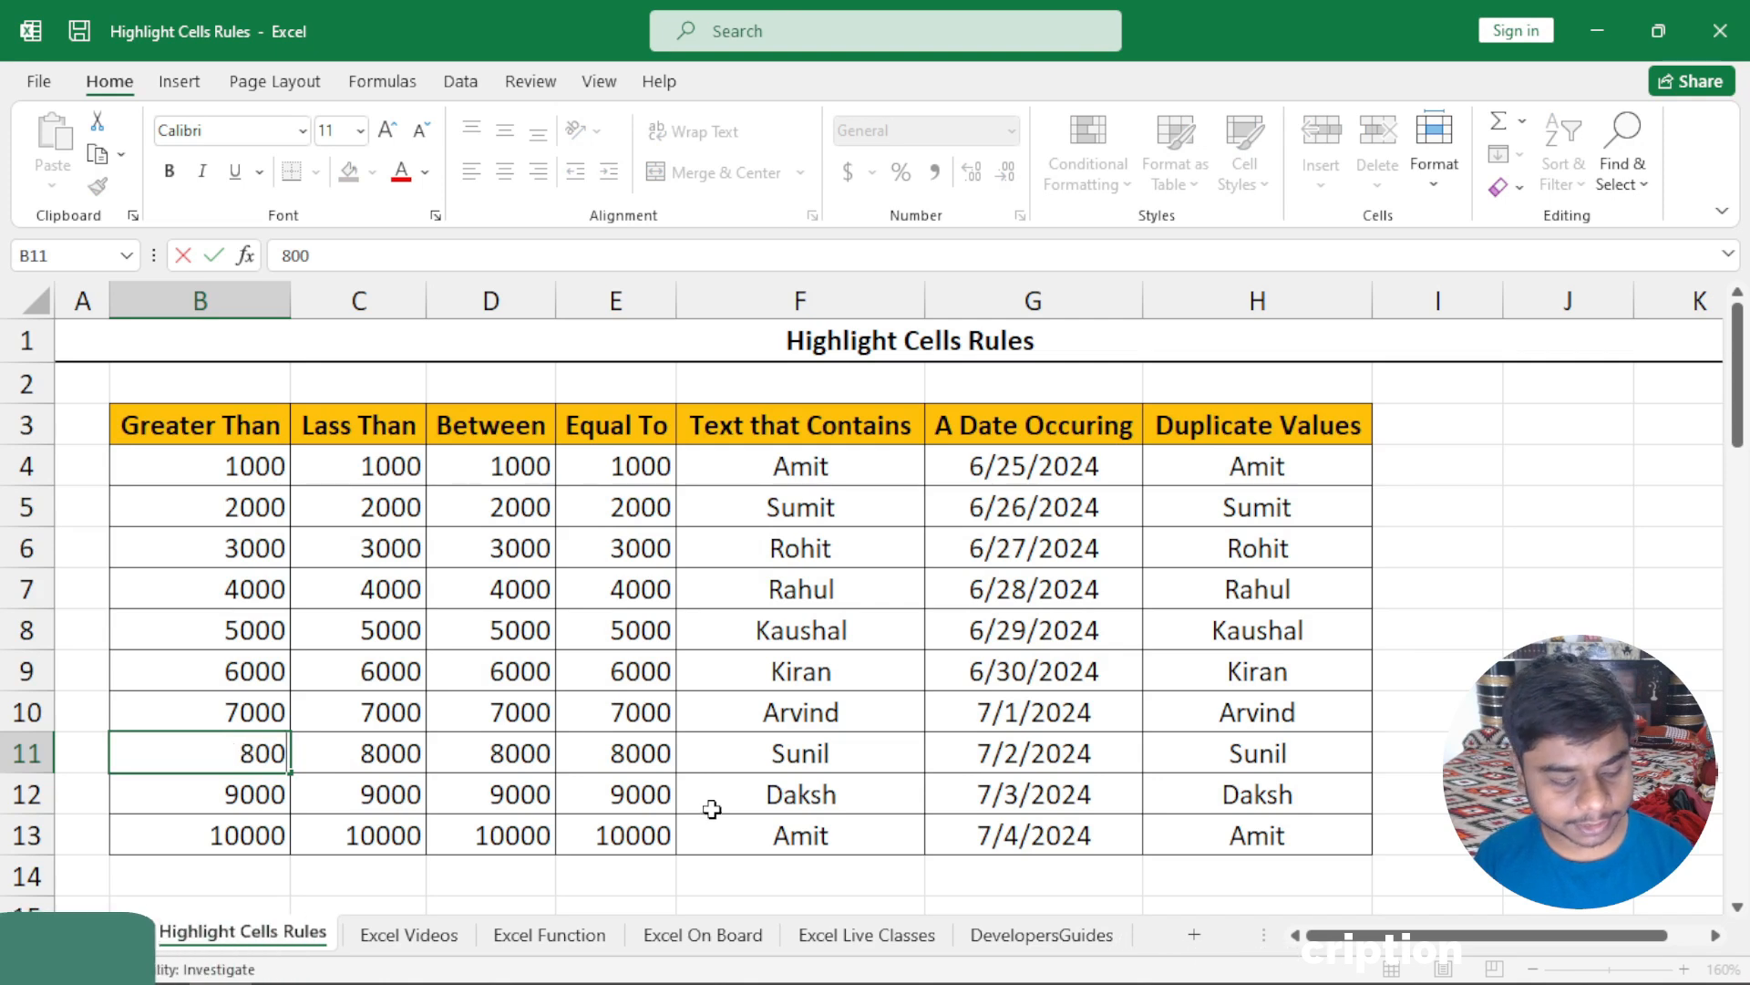
text(1)
click(594, 625)
Step: Start a Greater Than highlight rule for B4:B13 with a threshold of 8000
click(228, 480)
drag(233, 498, 227, 829)
click(1080, 168)
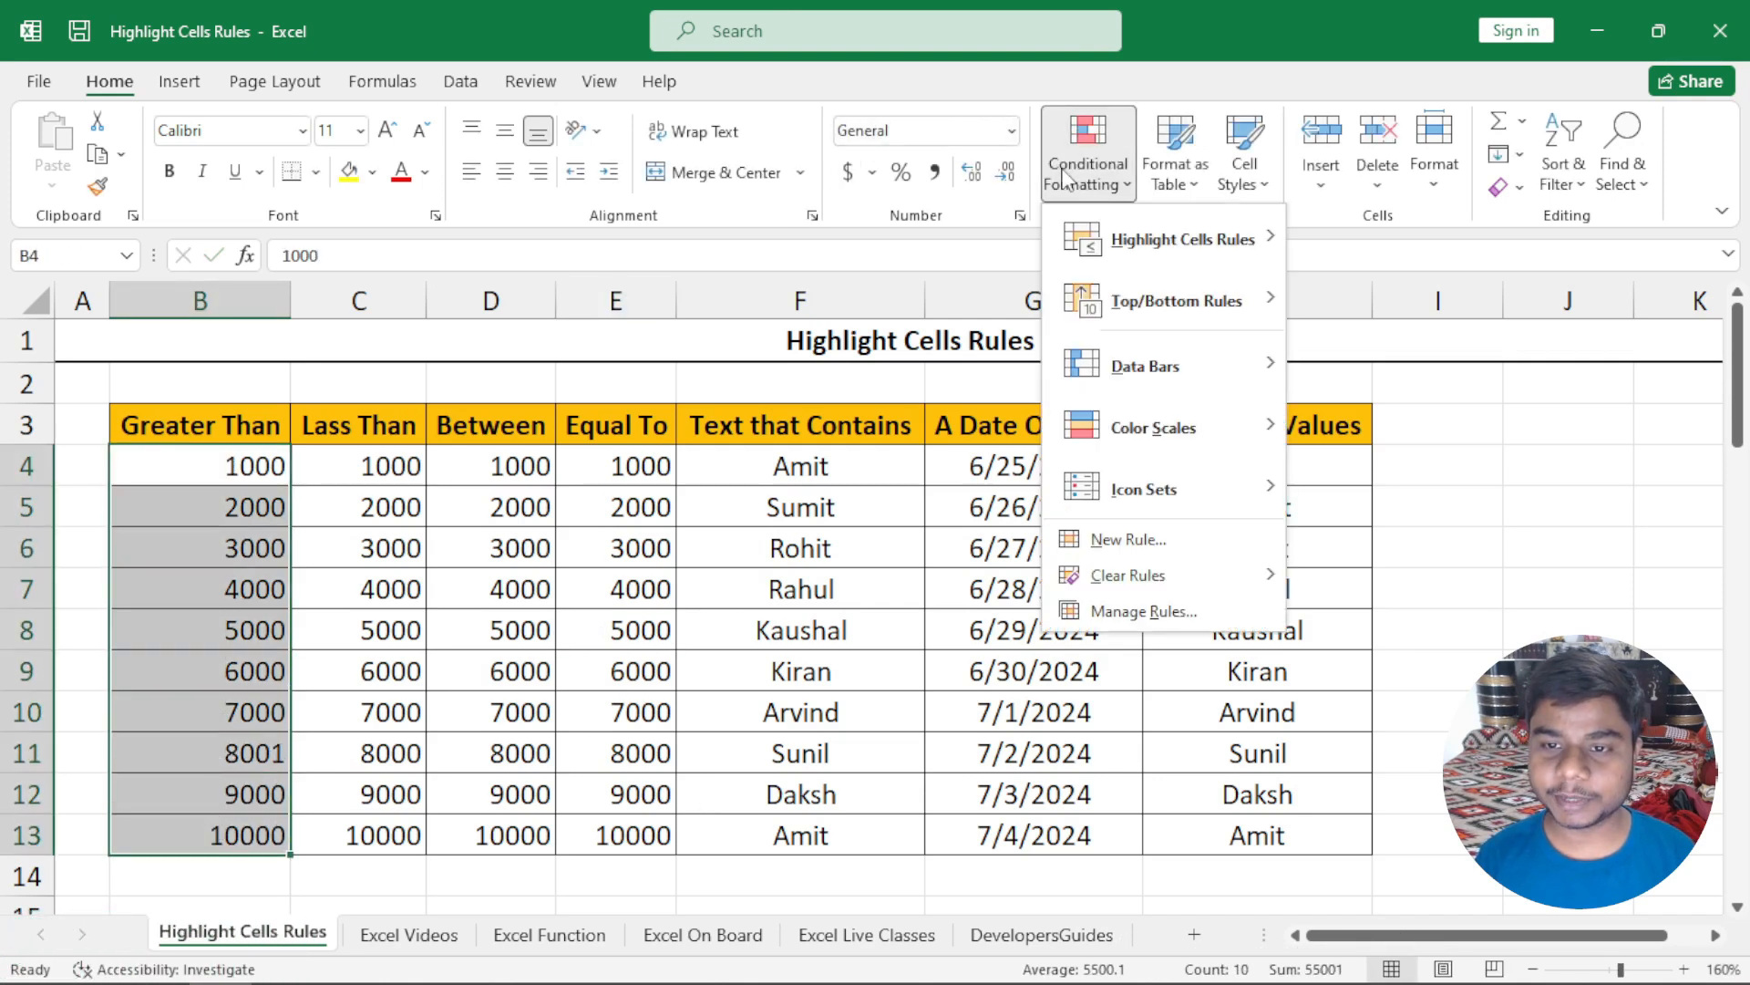
click(1301, 244)
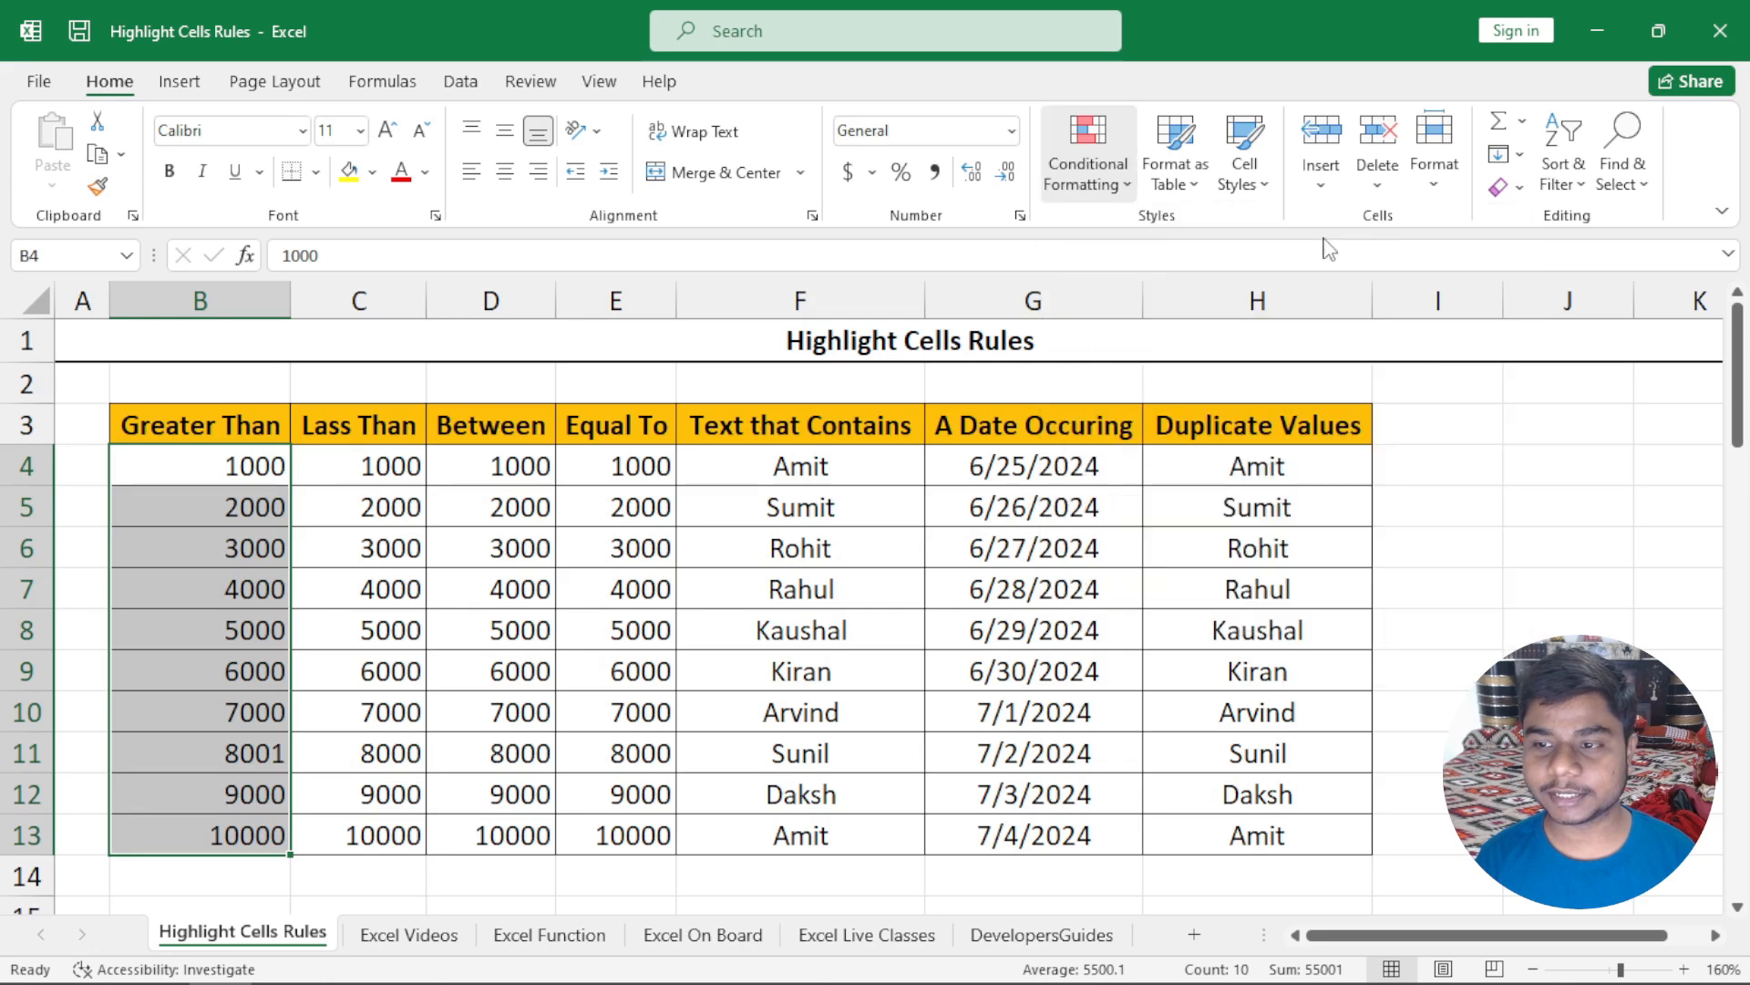
text(8)
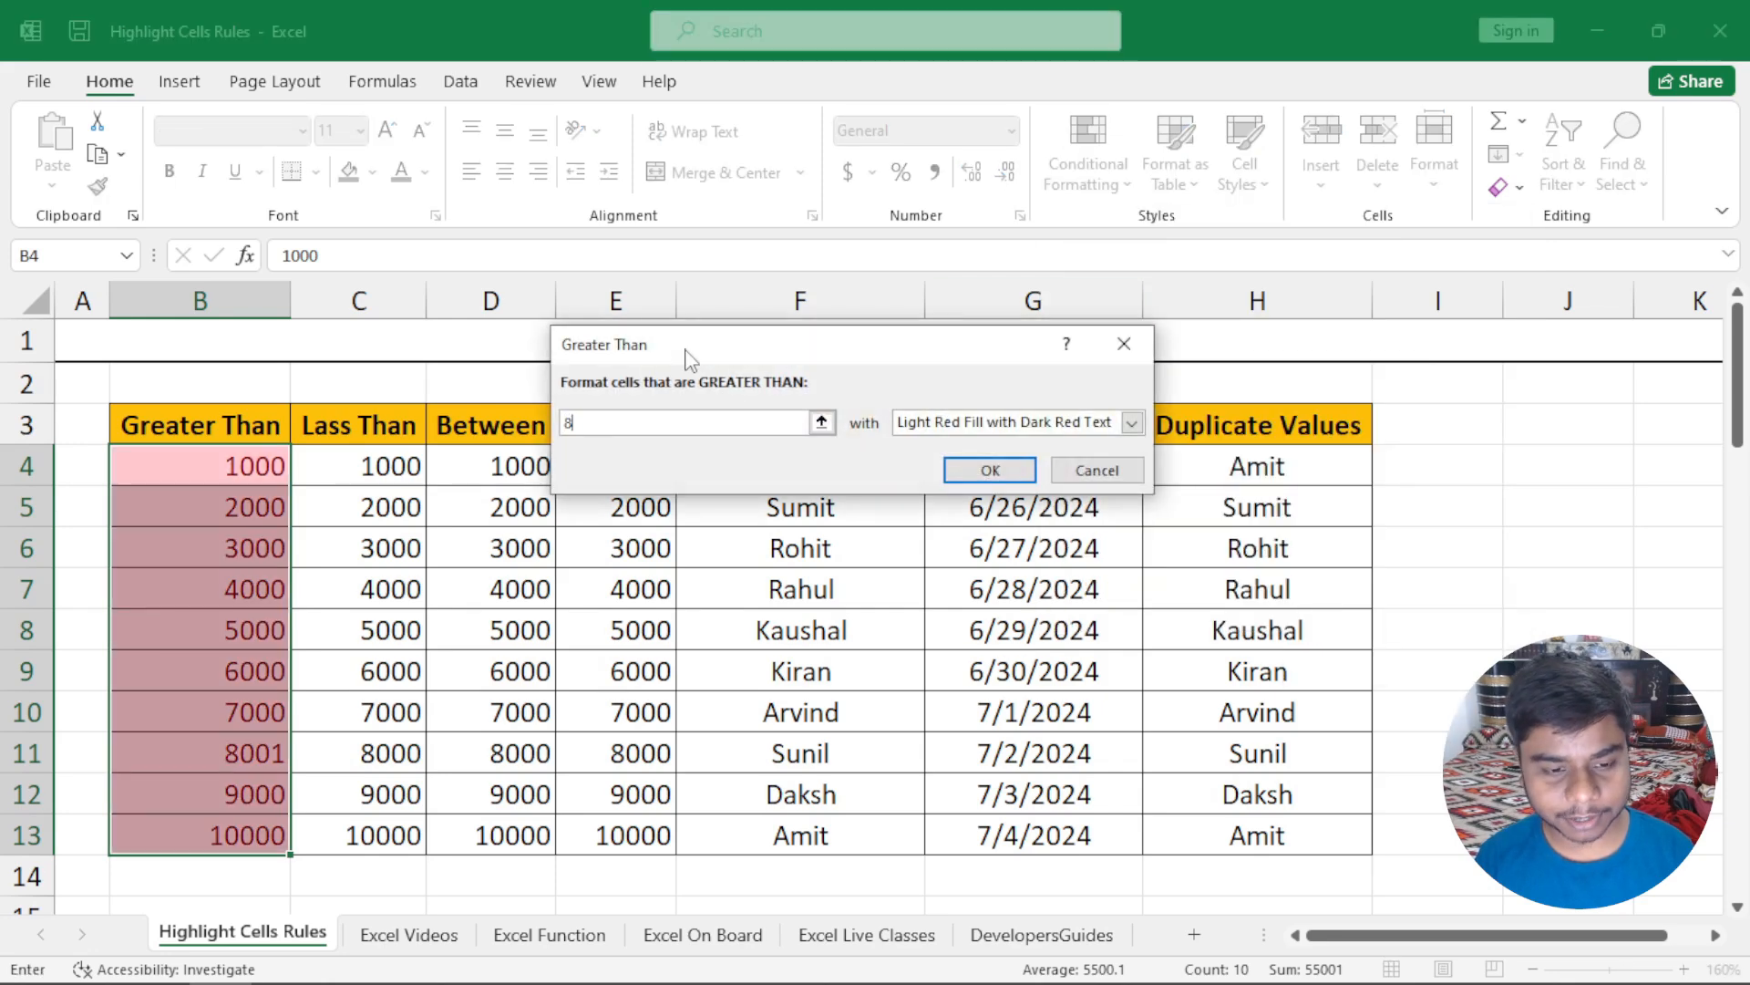
text(000)
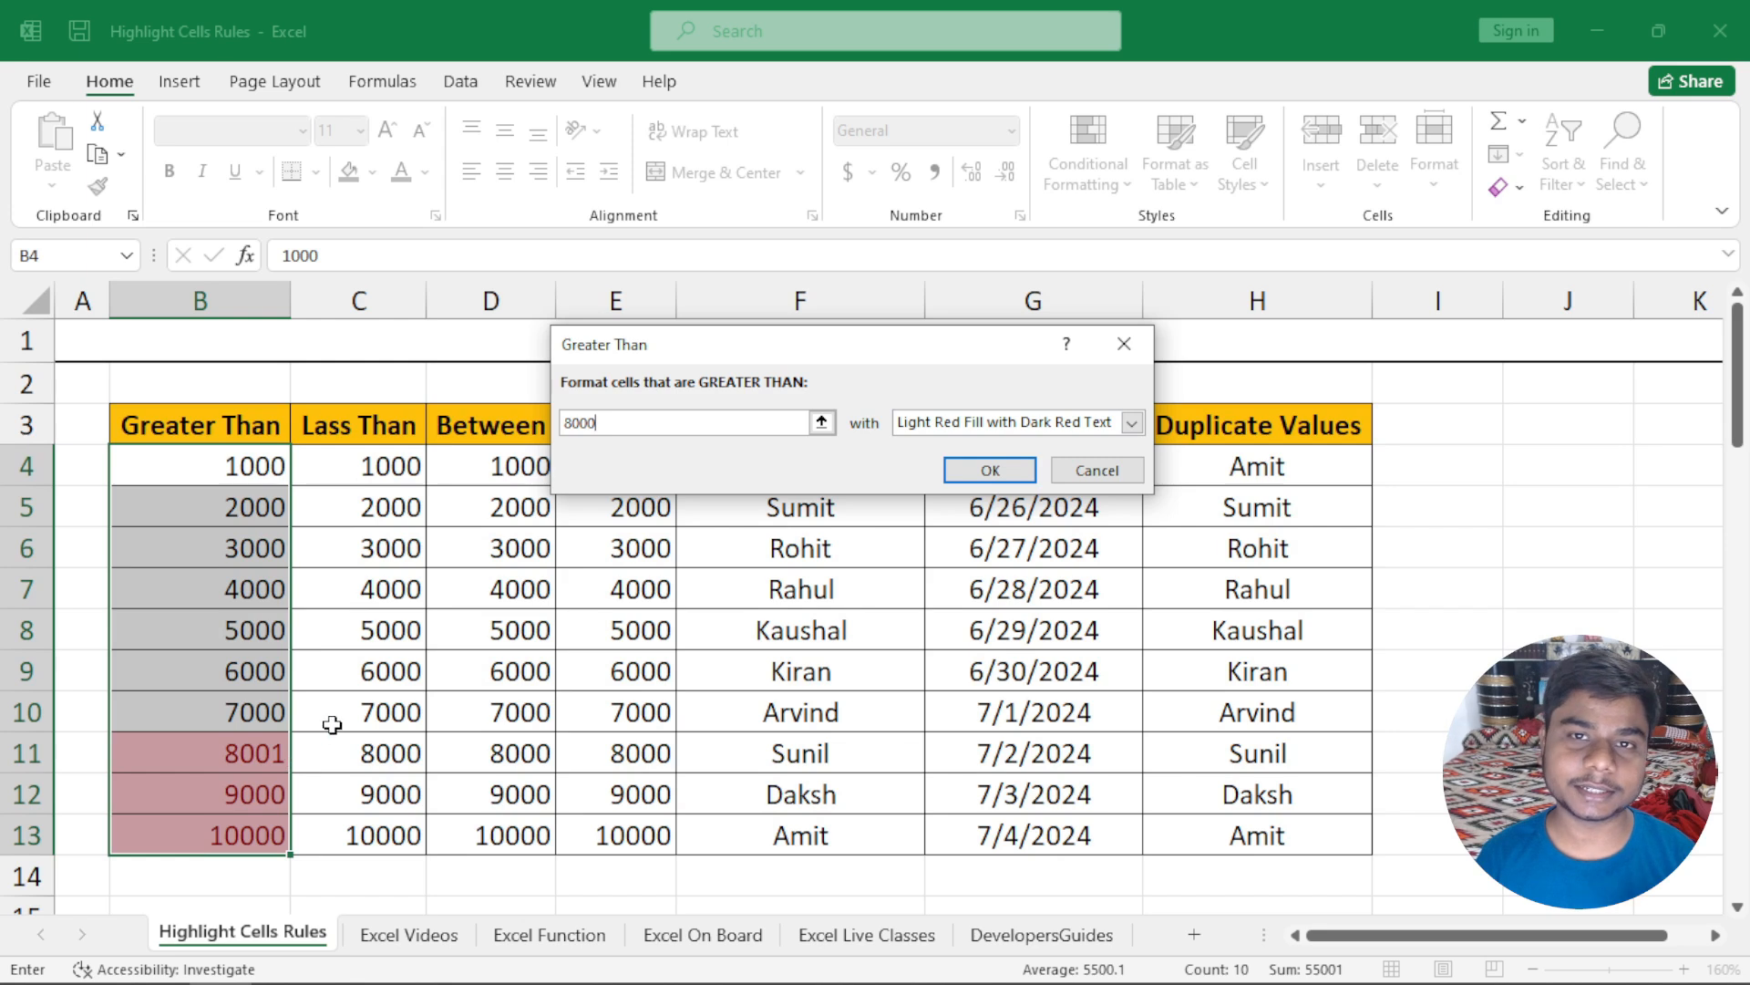
key(Tab)
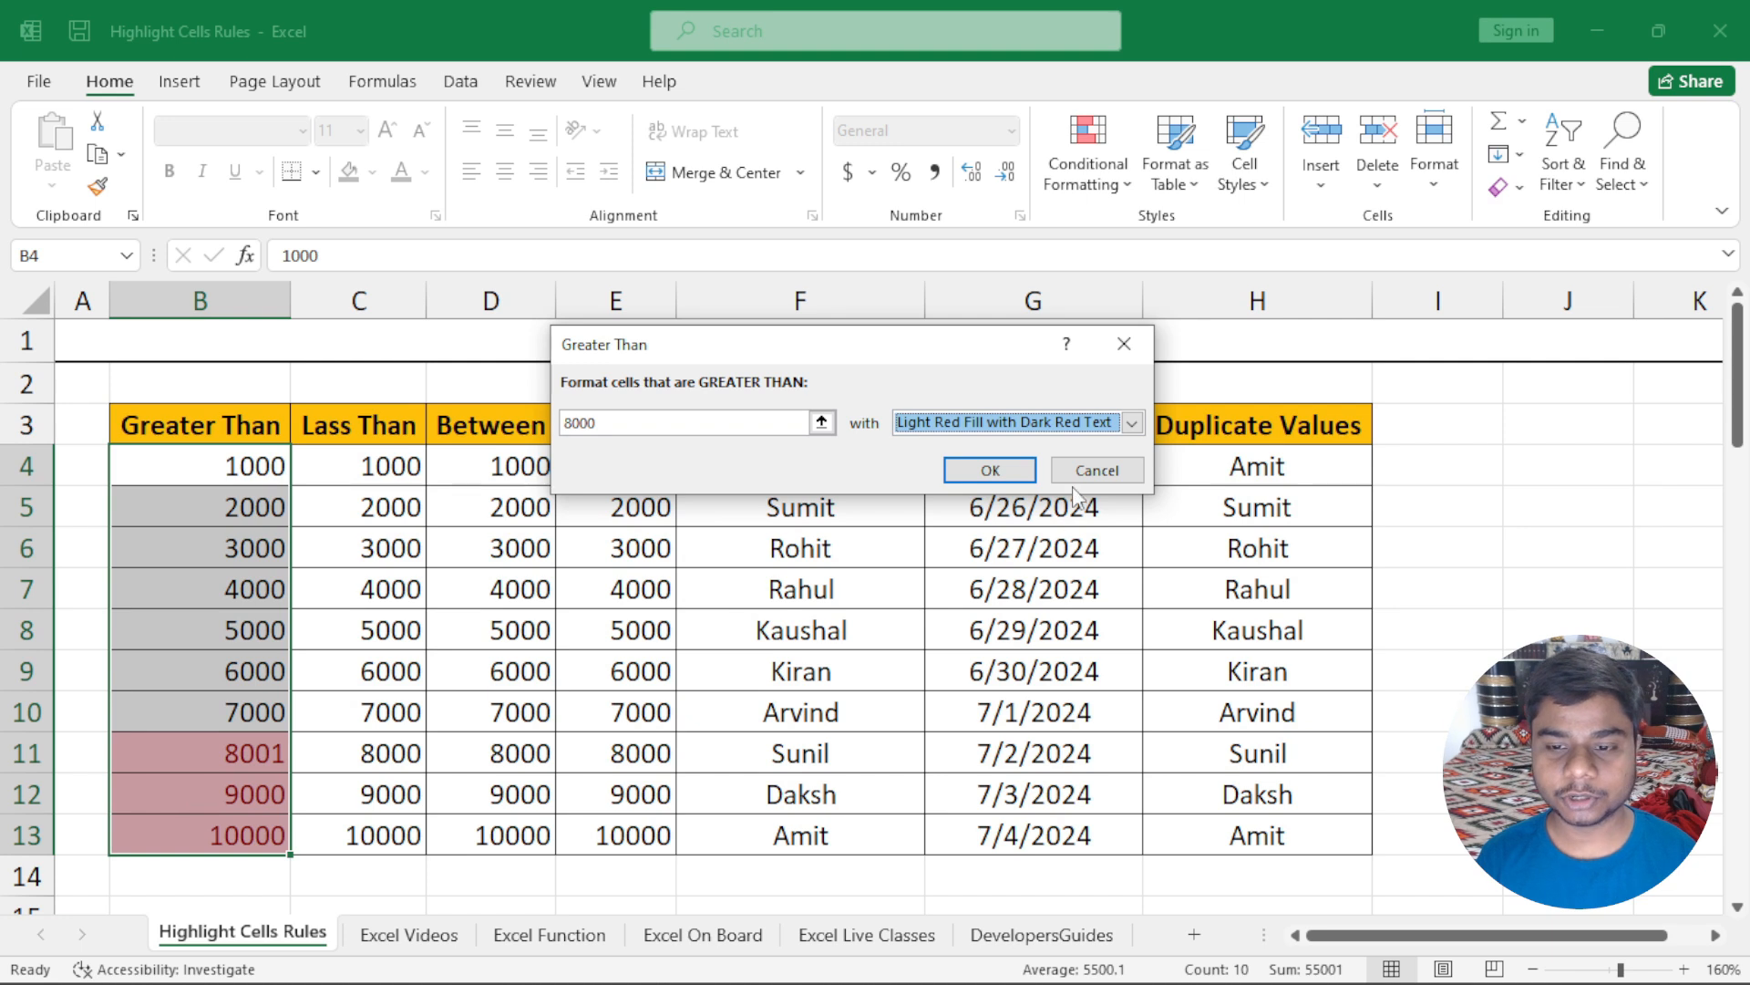
Step: Preview the rule with the yellow fill, green fill, light red fill, red text and red border preset formats
click(1133, 423)
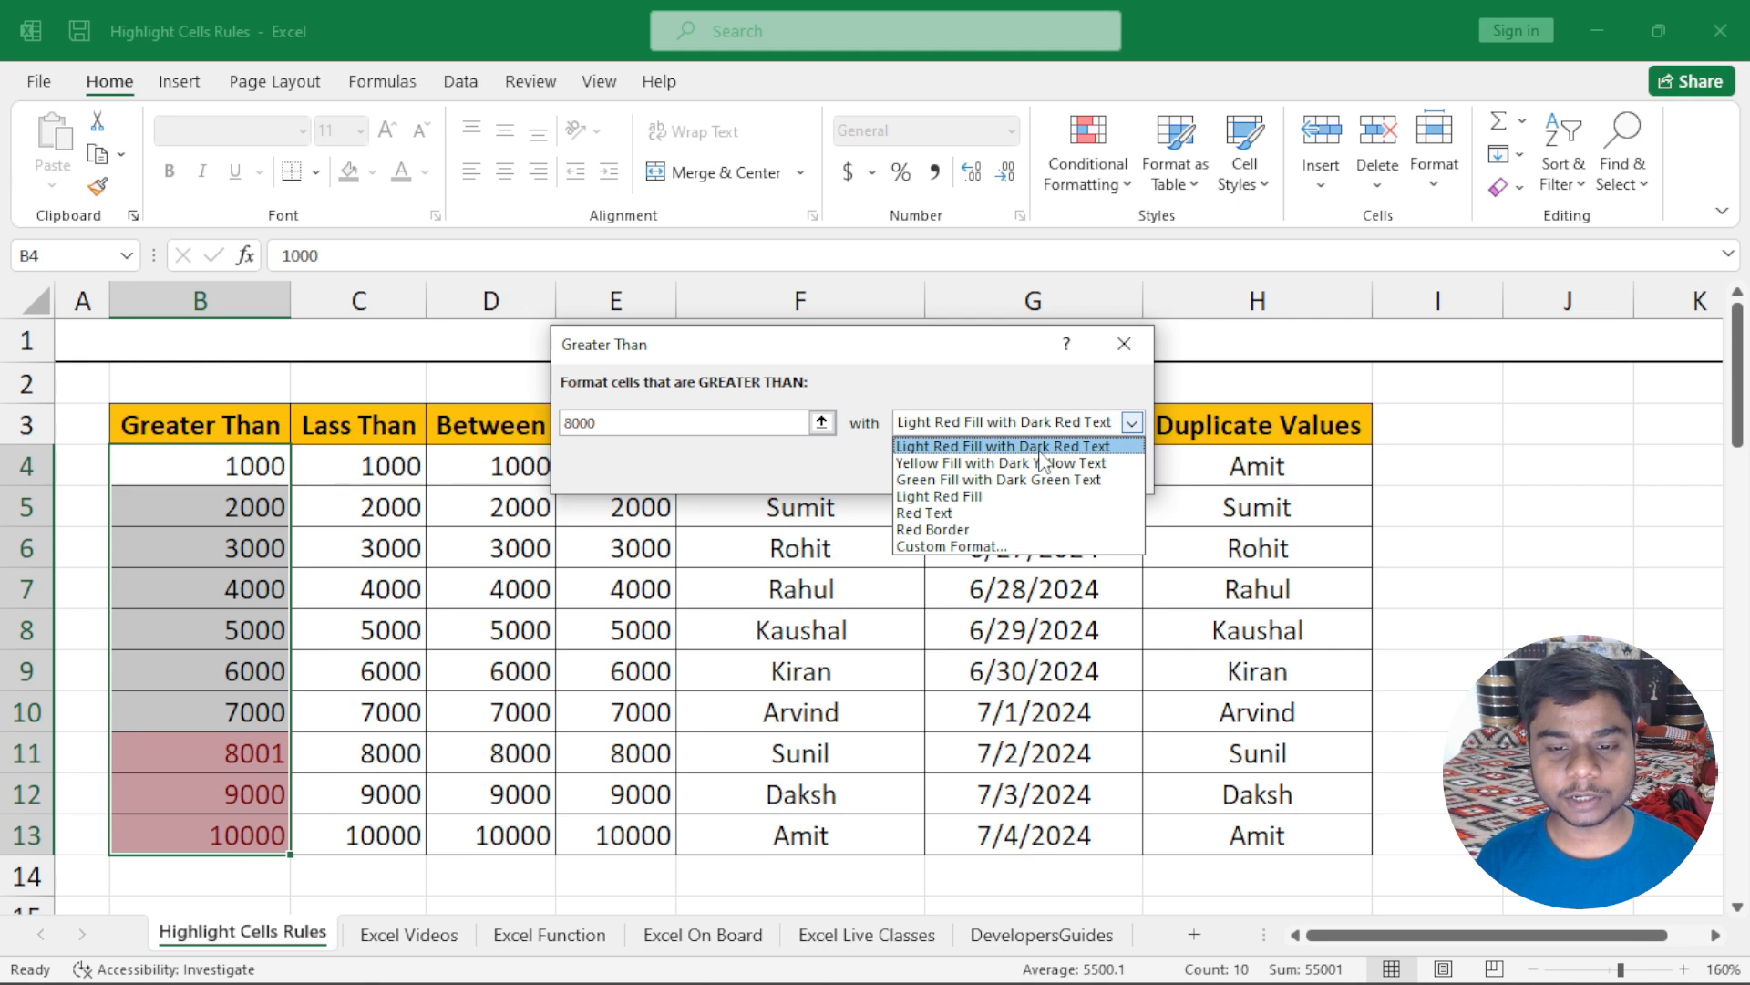
click(1106, 463)
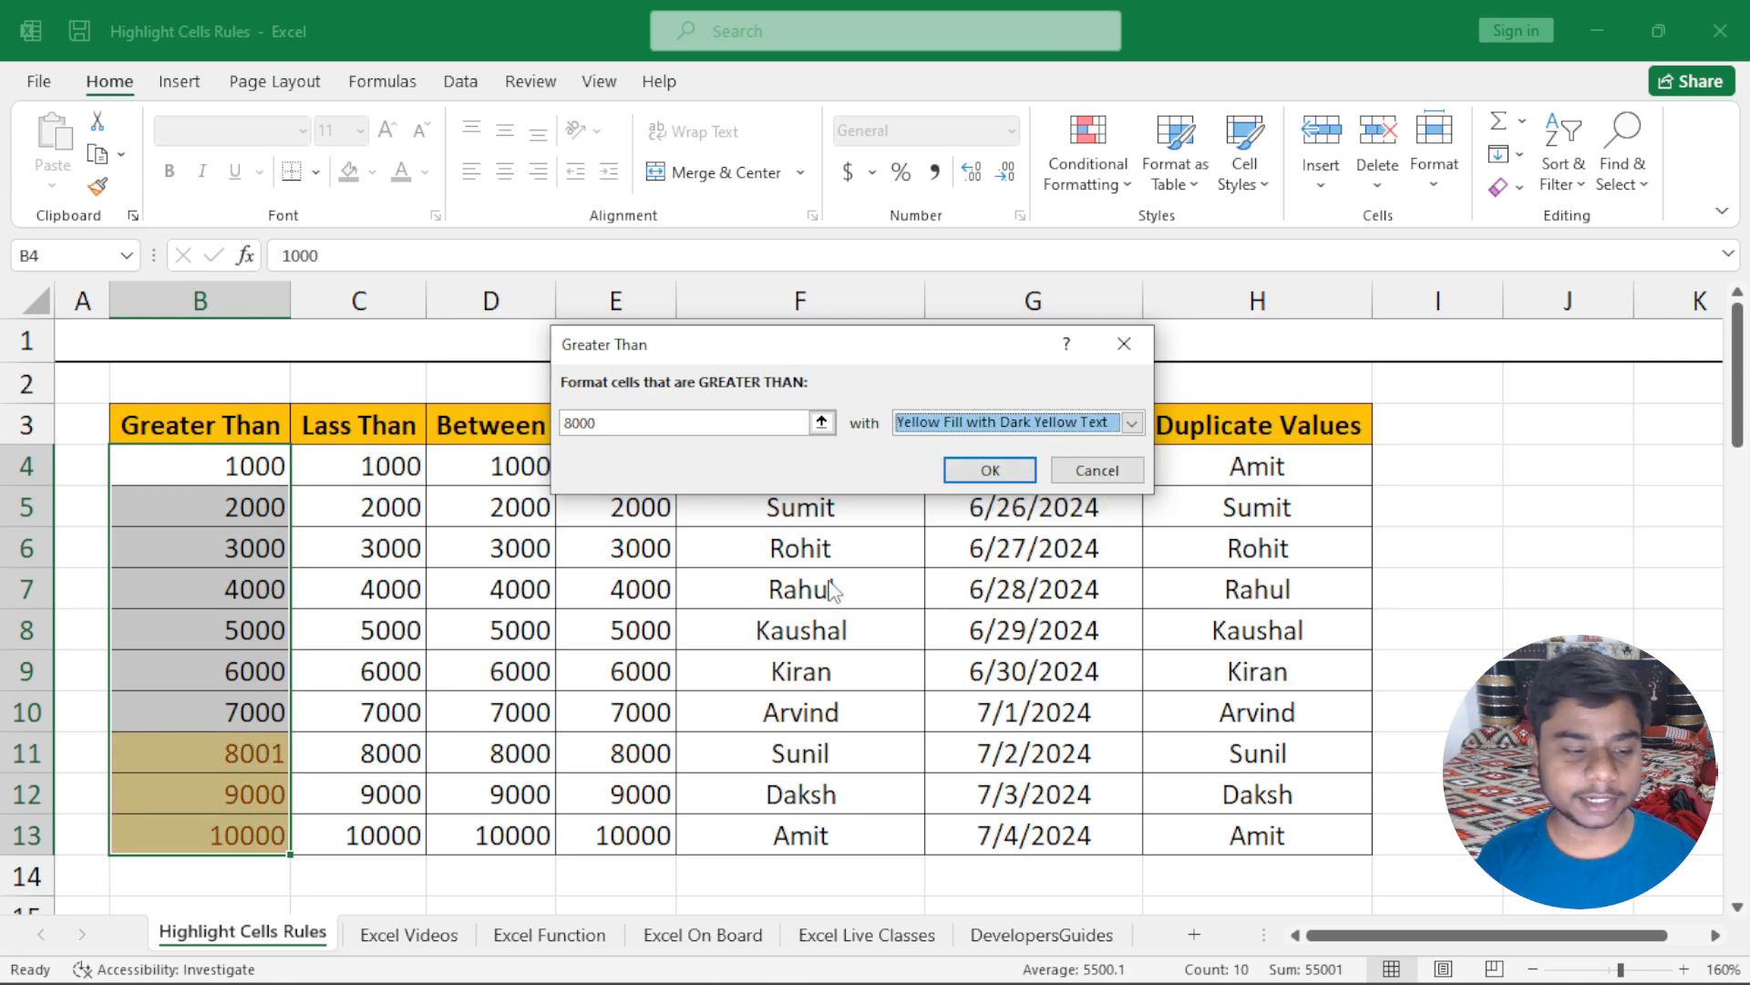
click(1132, 422)
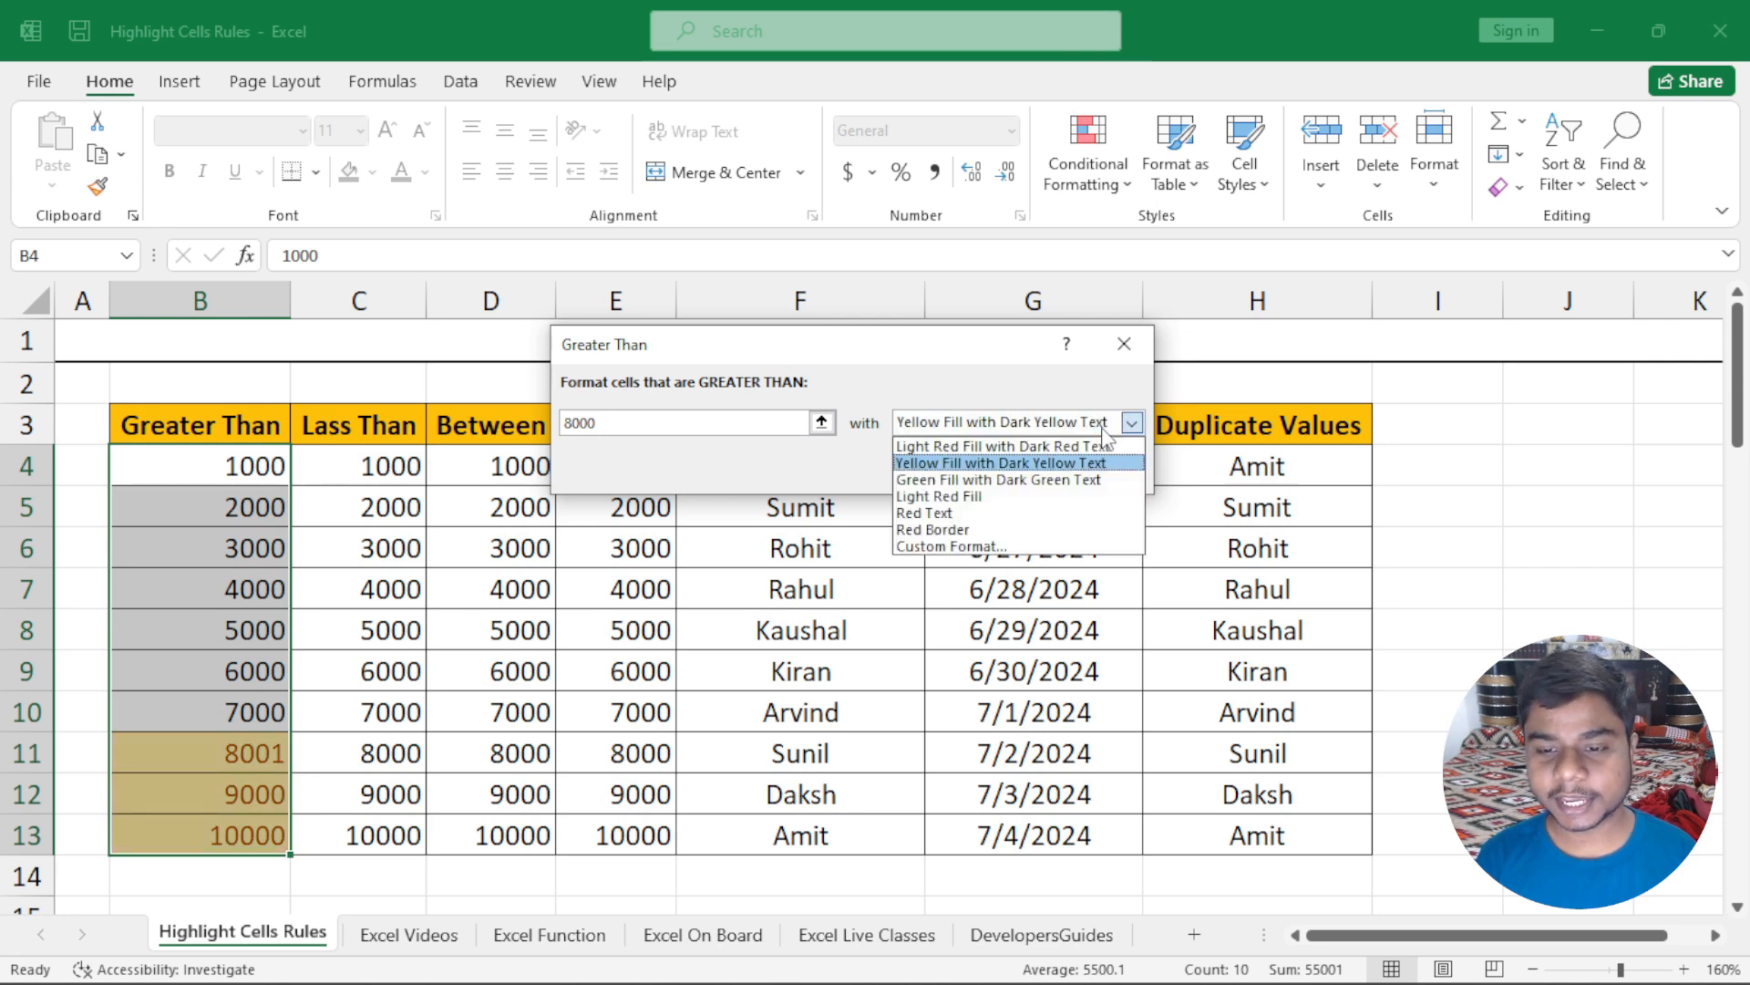
click(1076, 480)
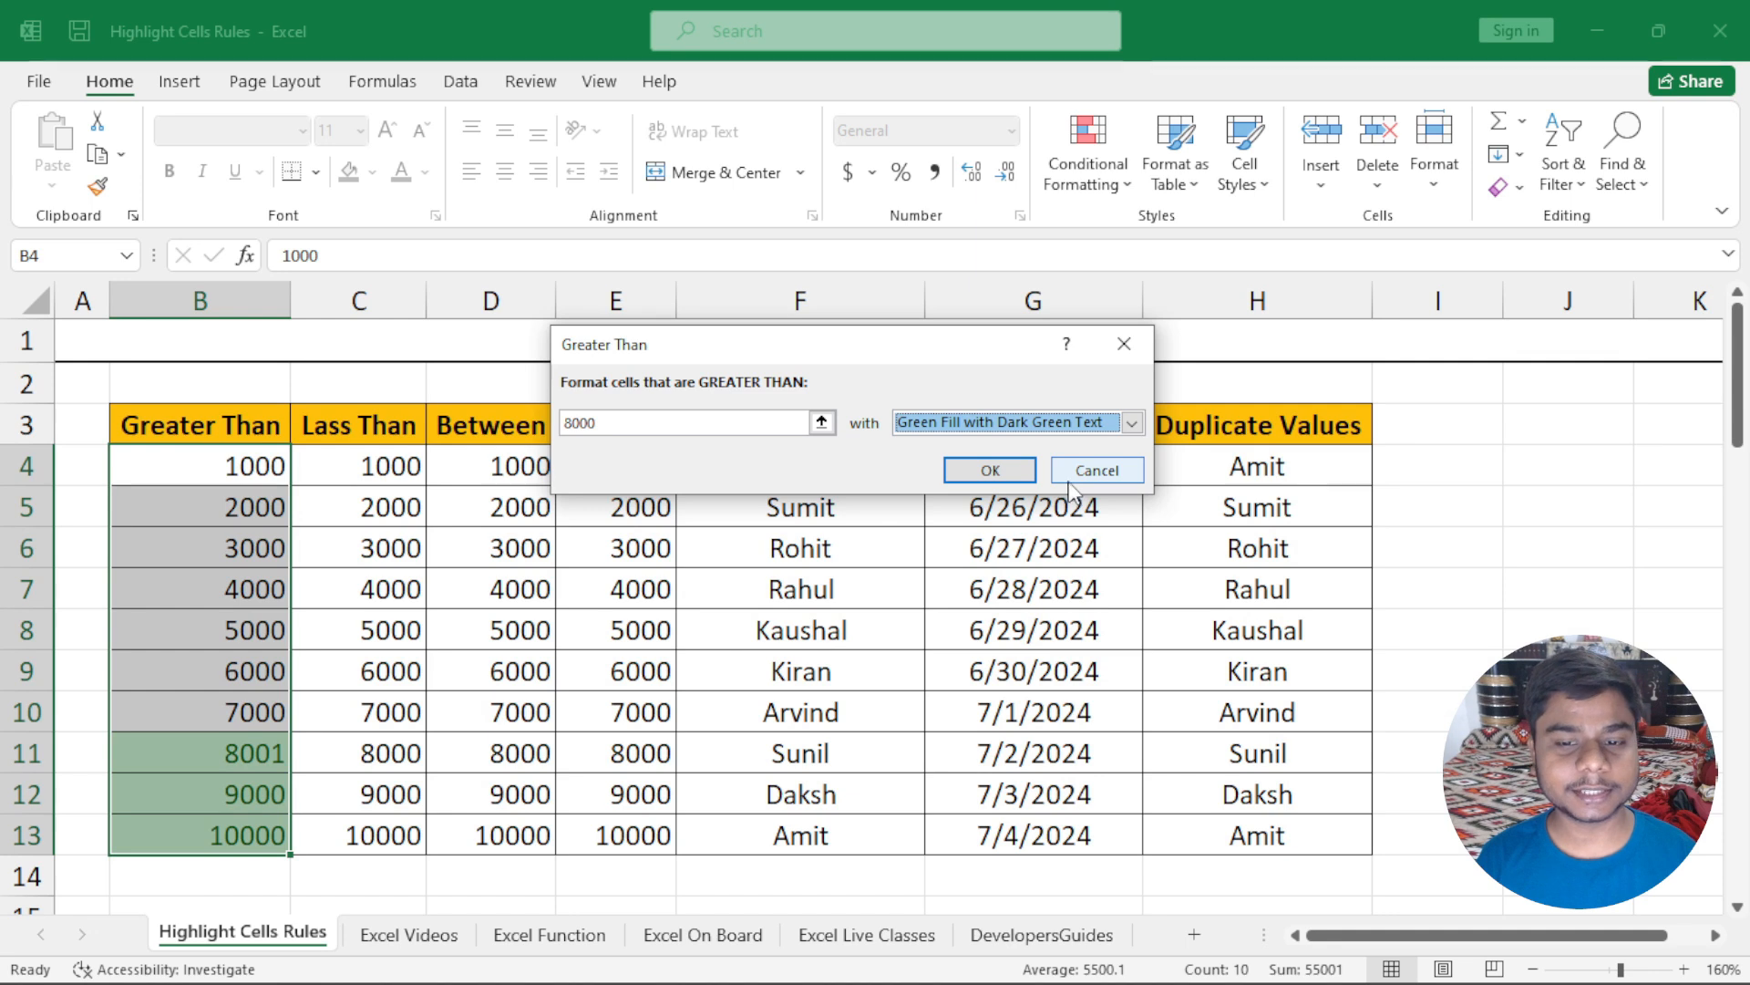
click(1113, 426)
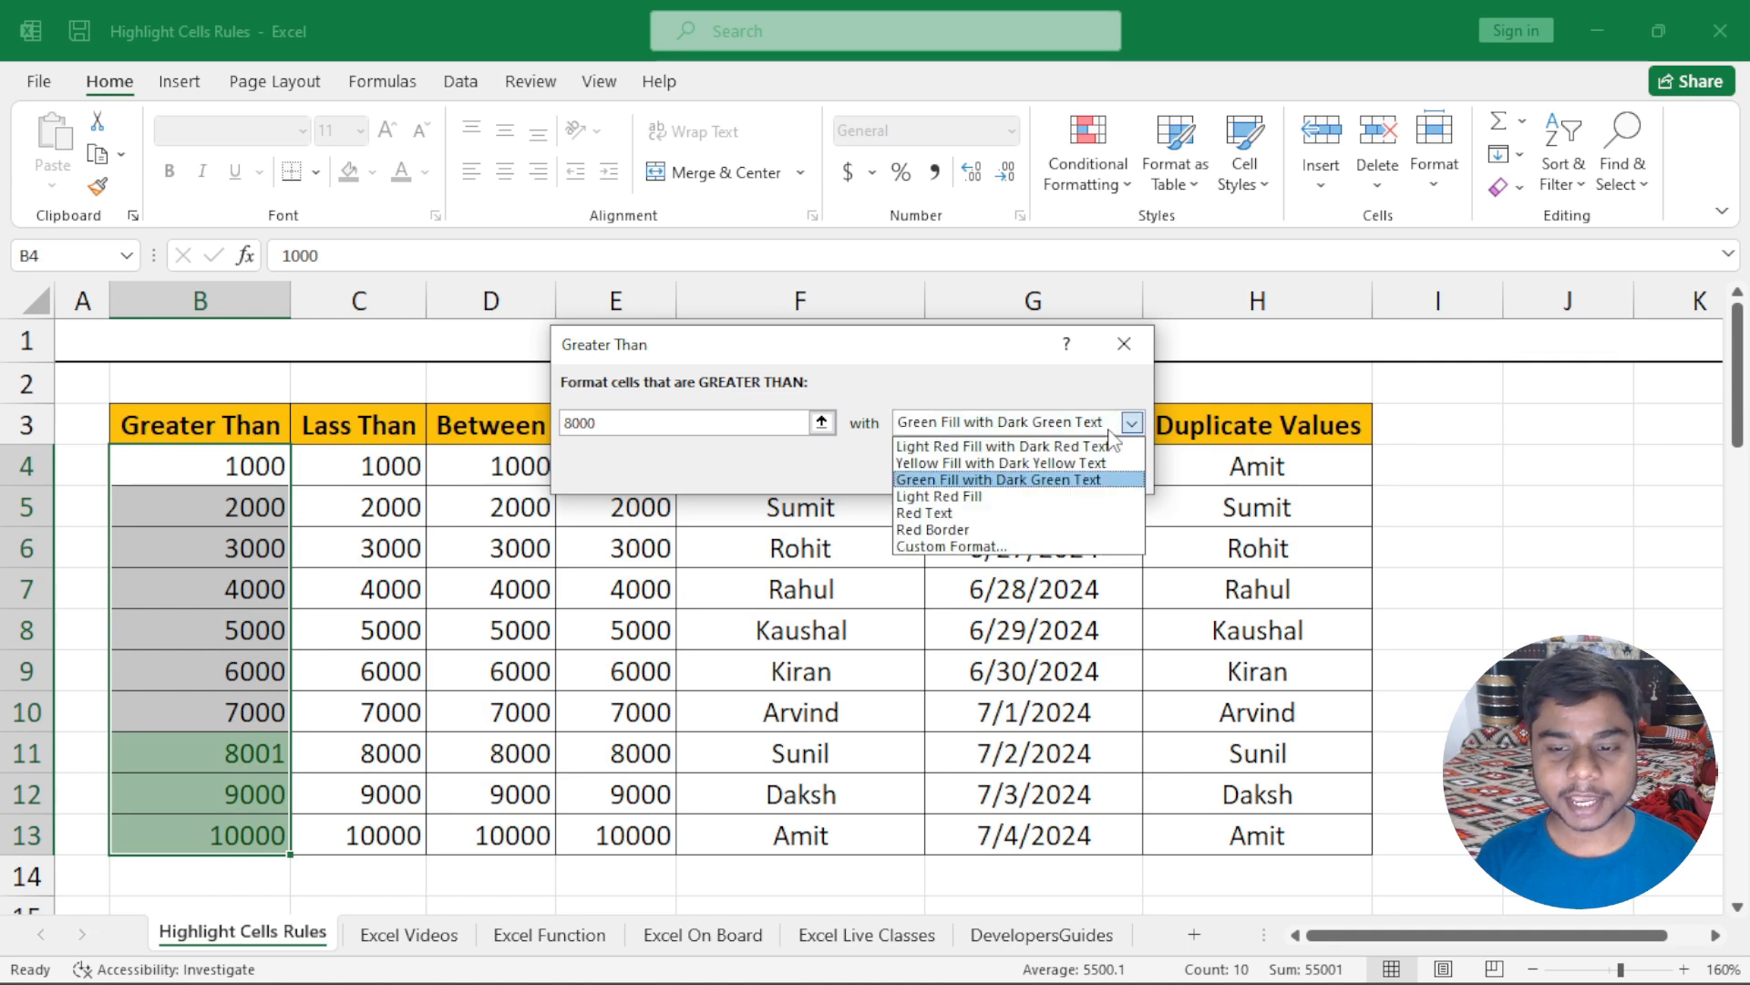
click(1073, 497)
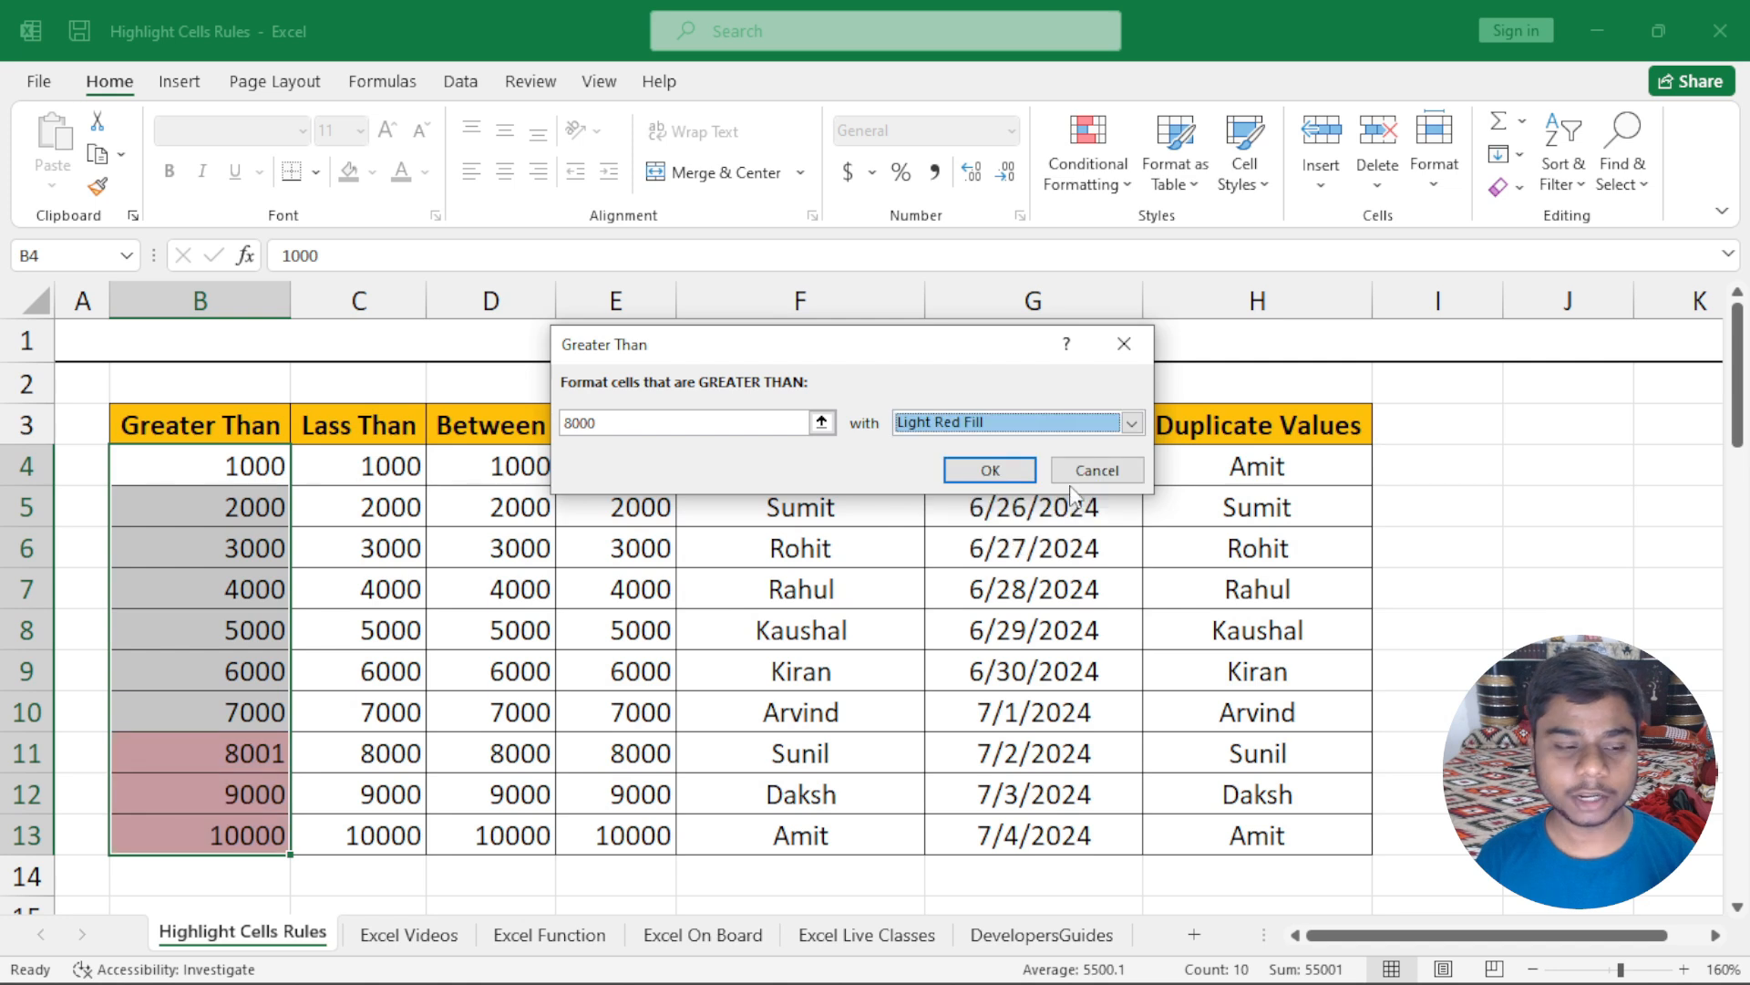
click(1039, 425)
click(1021, 514)
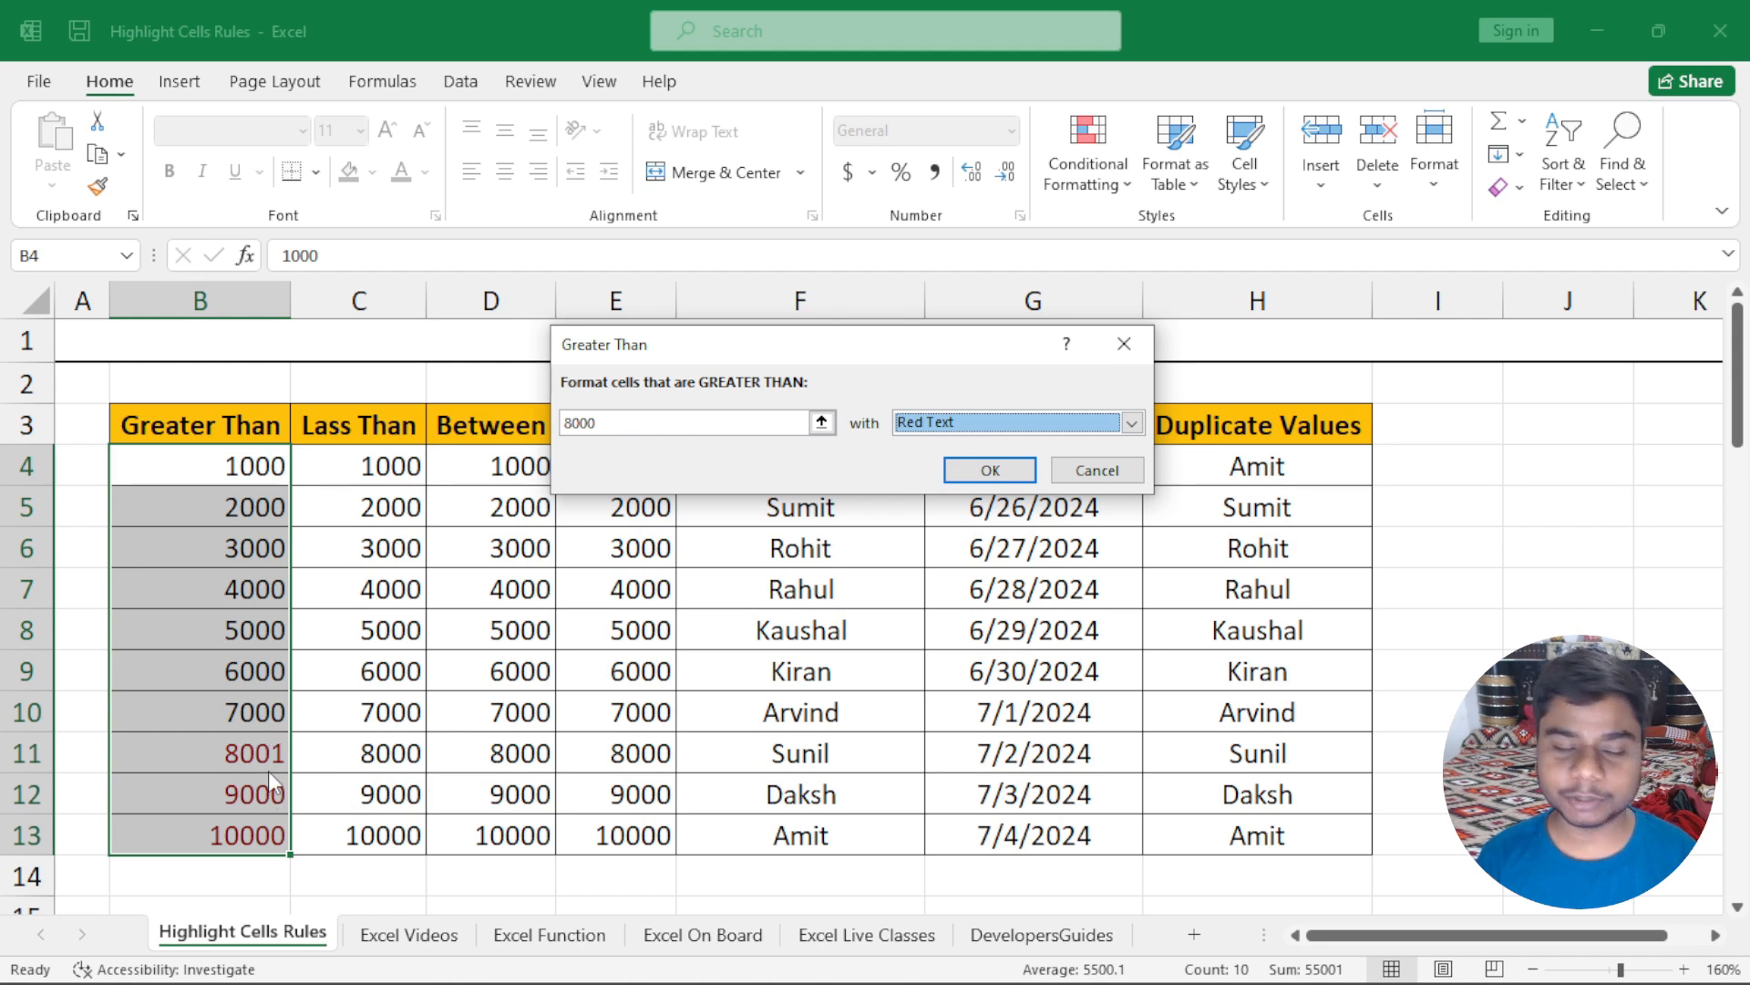
click(1131, 422)
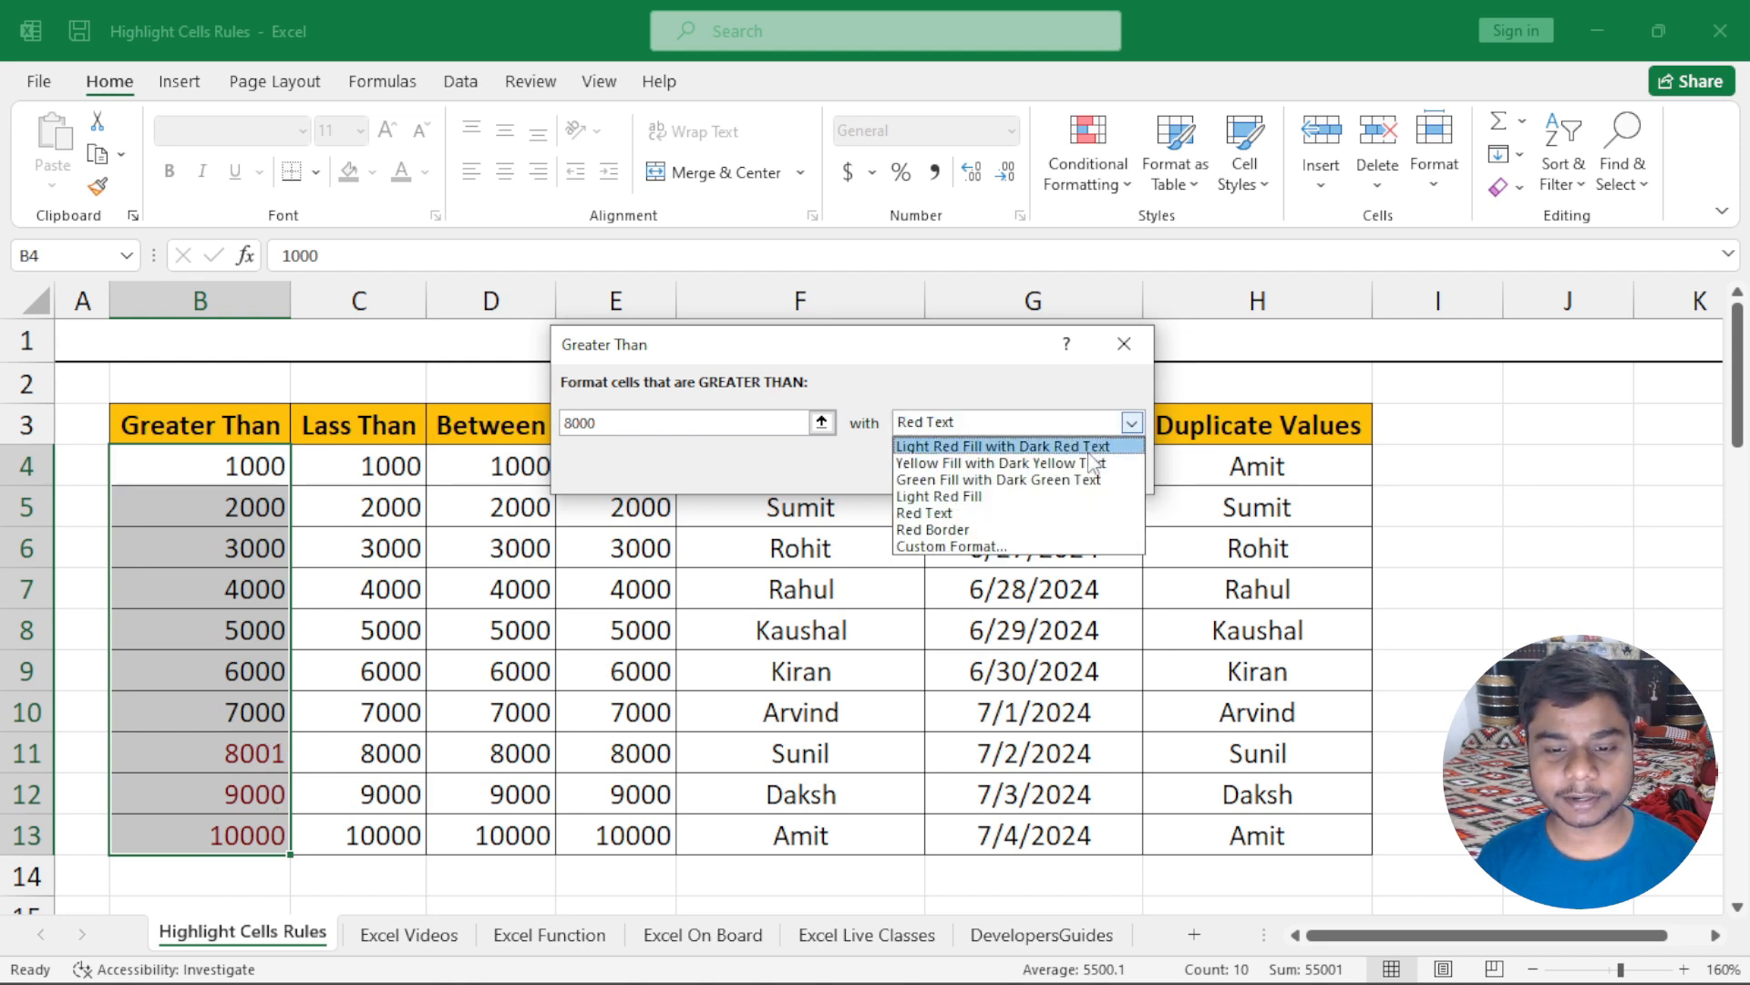
click(1051, 529)
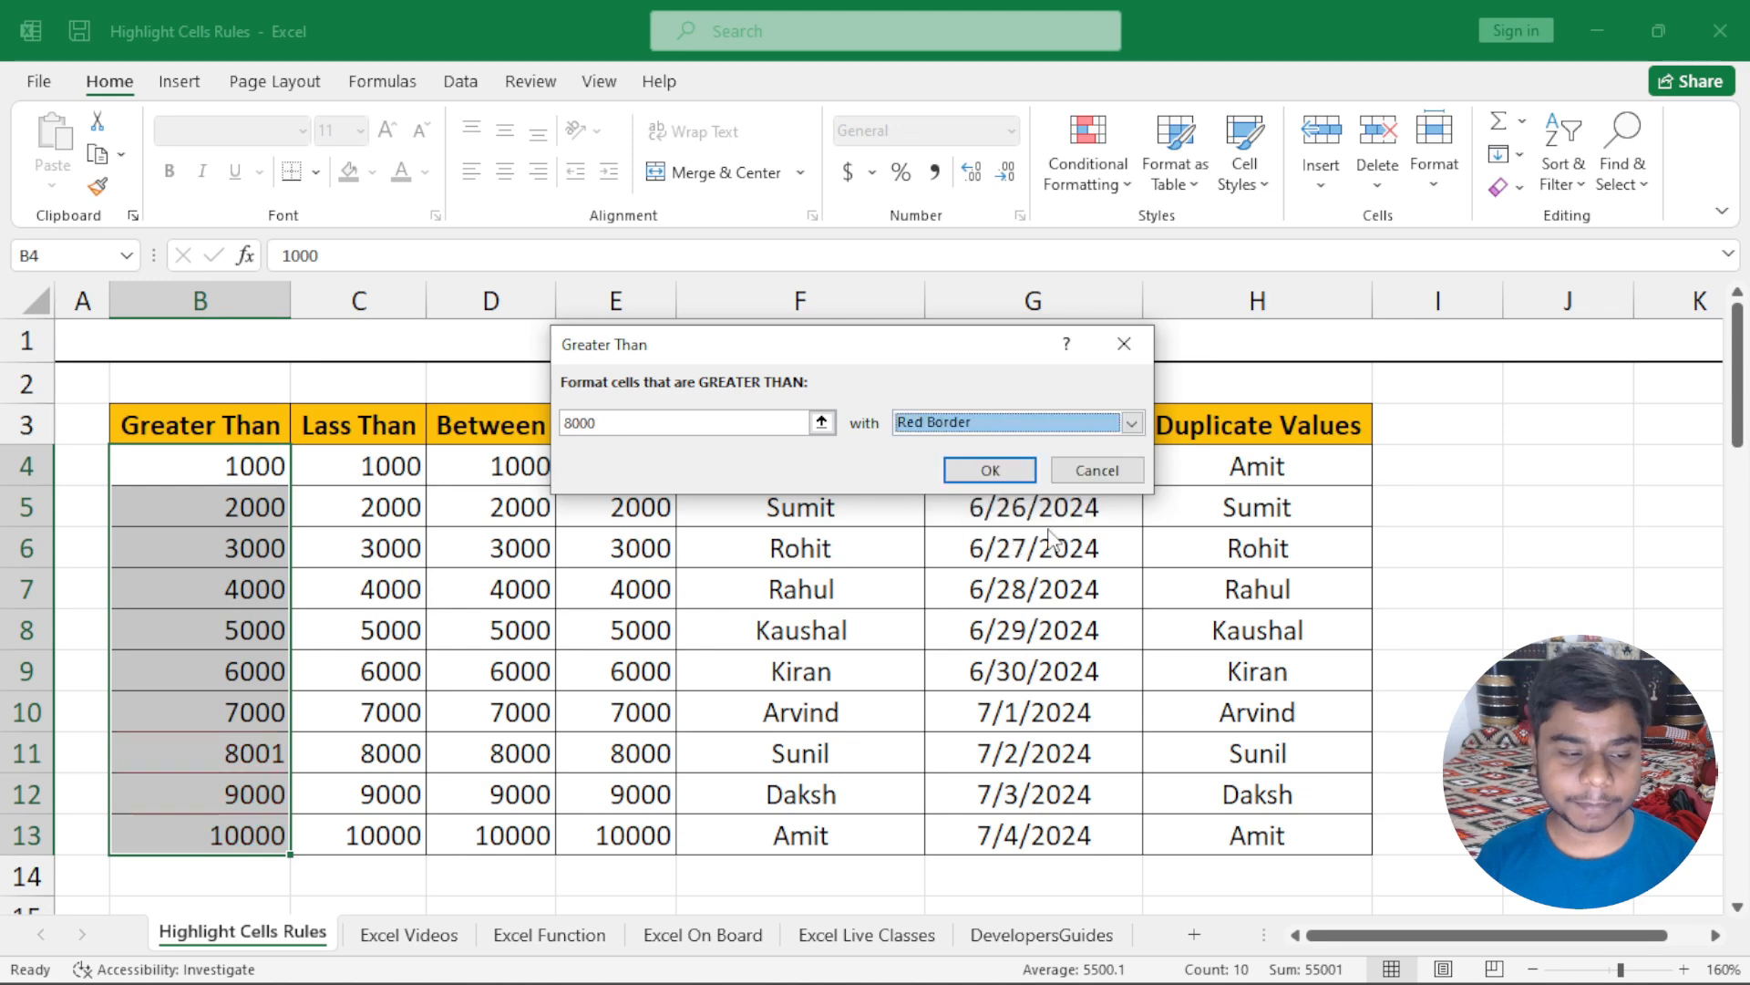
Step: Switch the rule to a custom format and compare the General and Number categories, ending on Number
click(1063, 425)
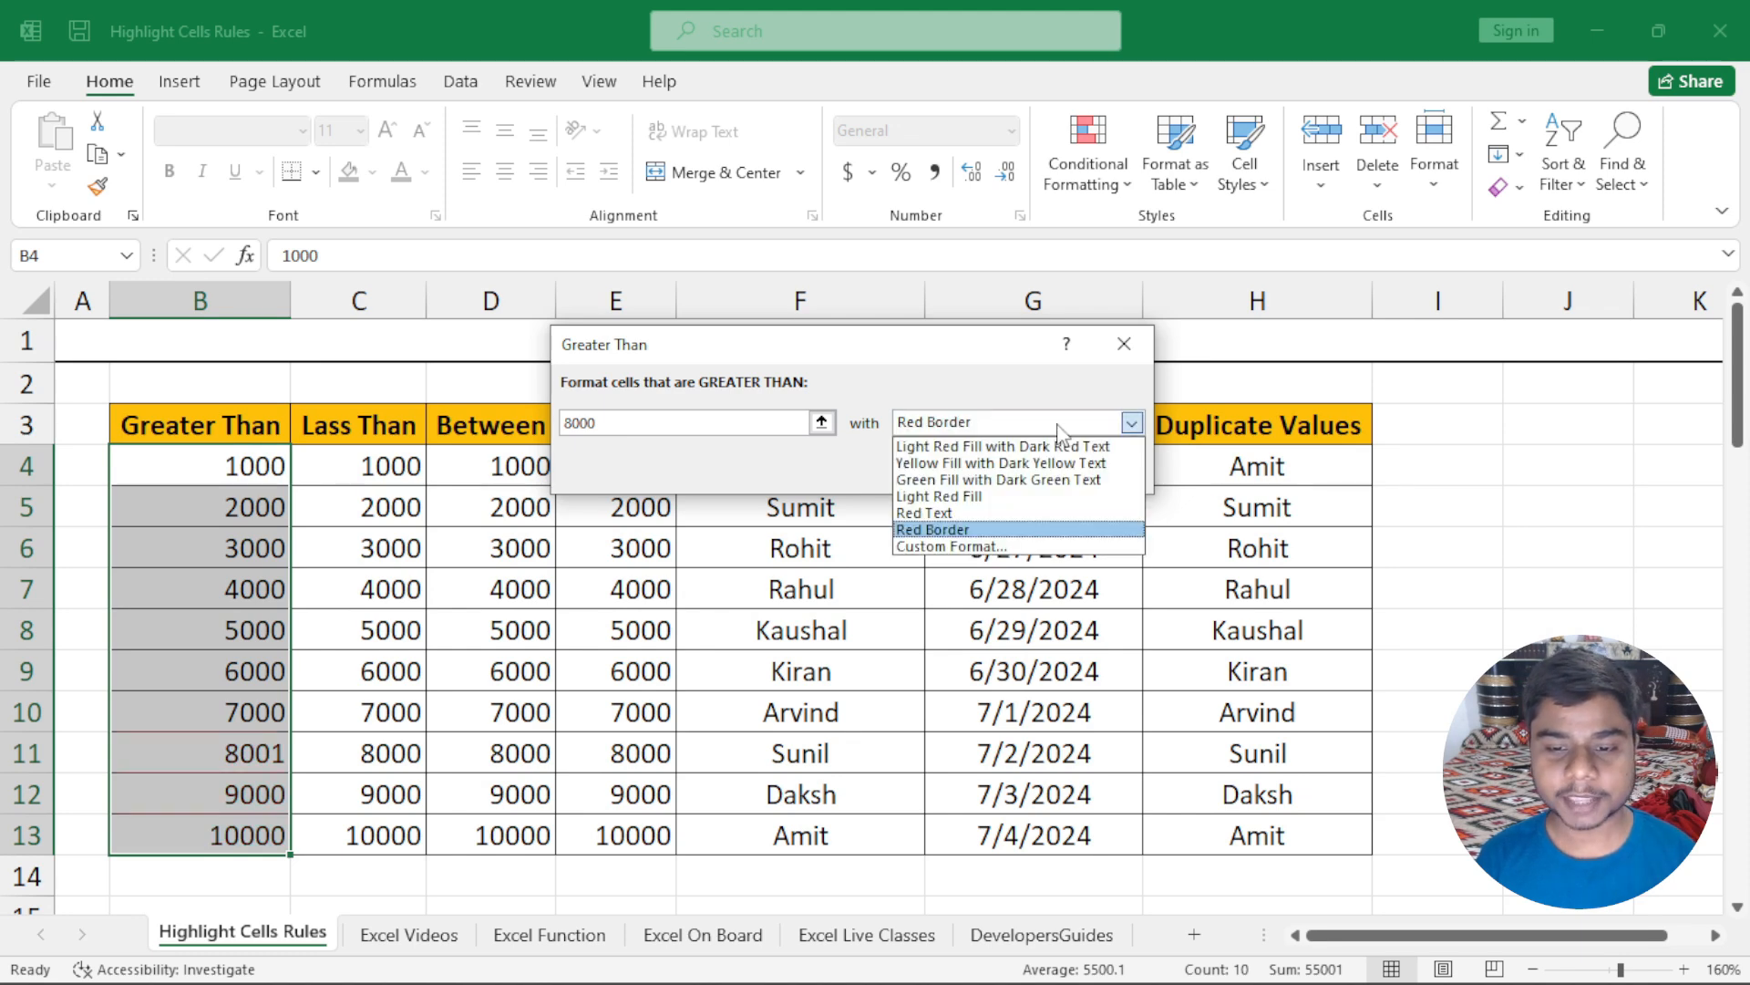
click(1011, 546)
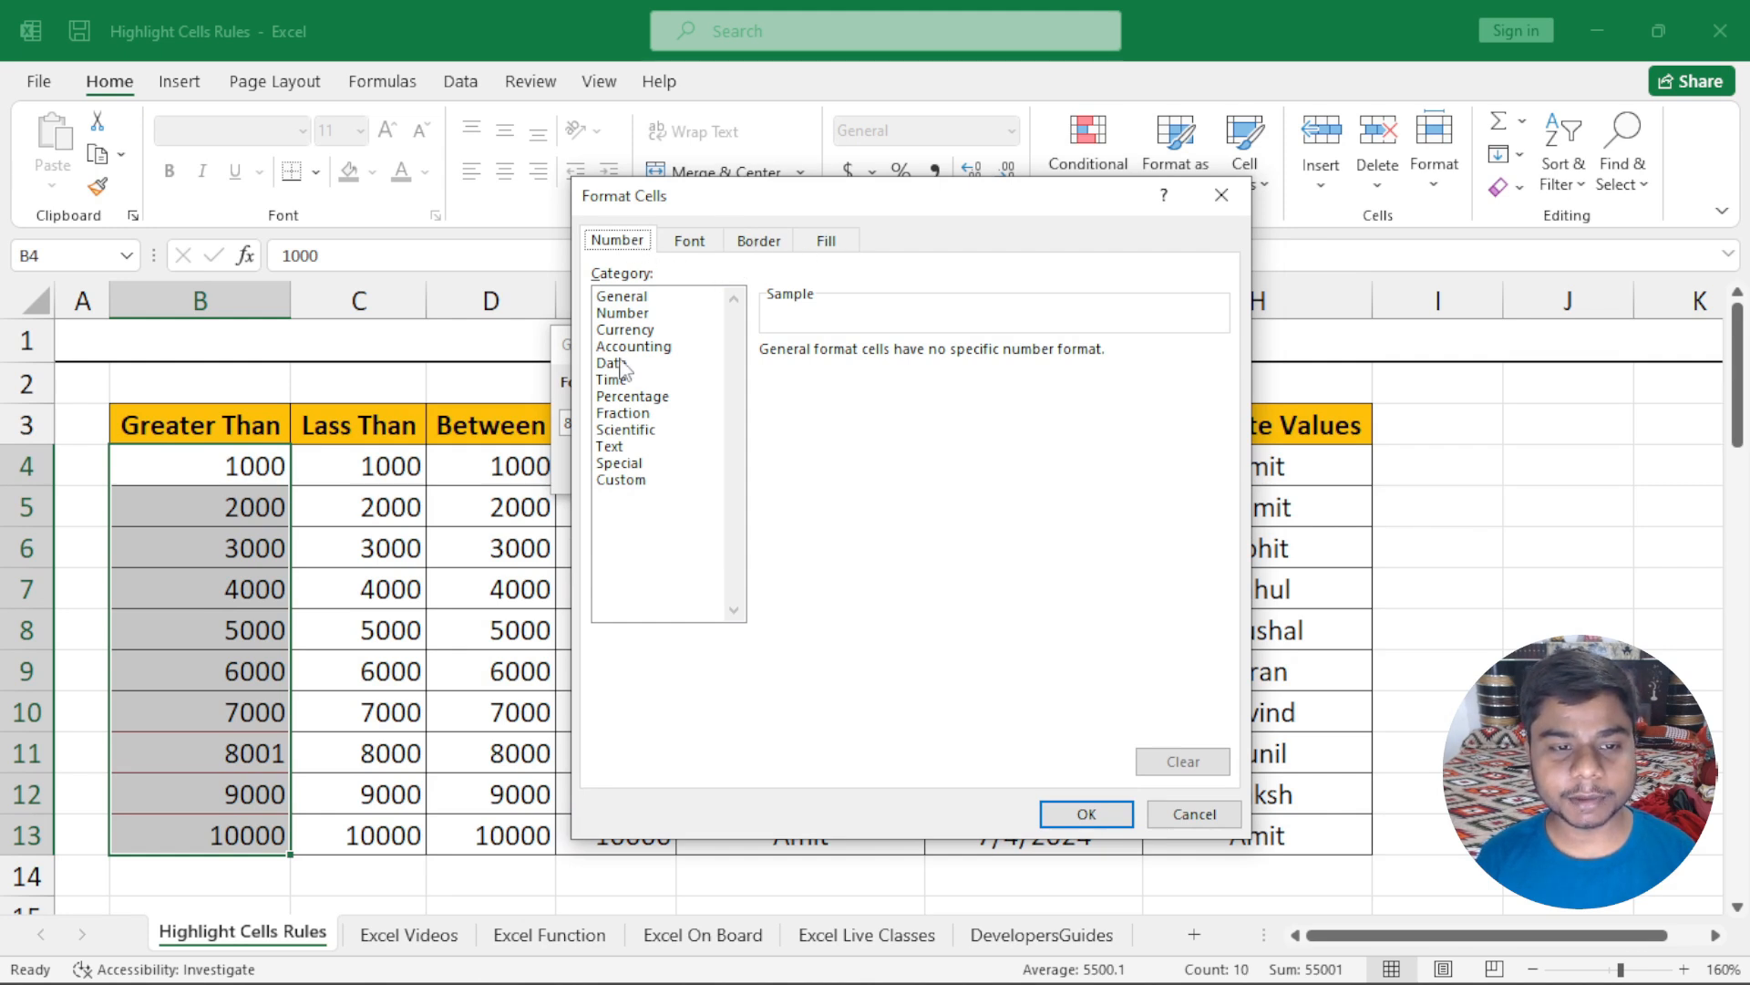
click(640, 481)
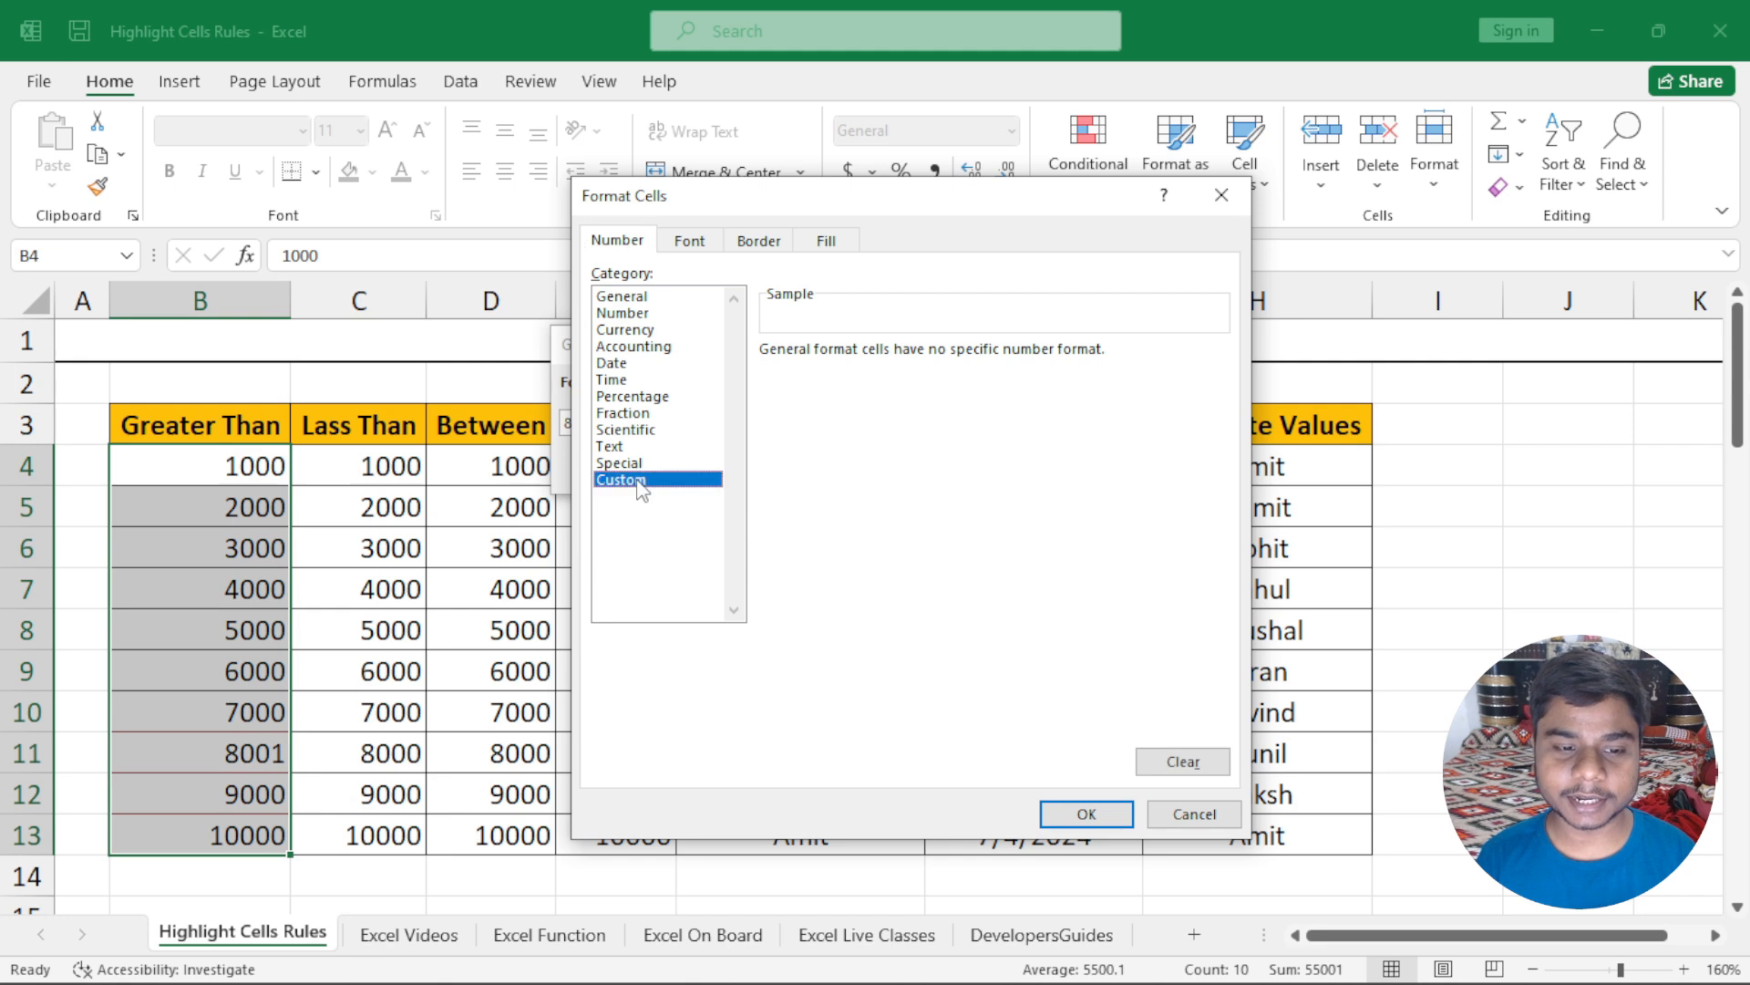
click(649, 298)
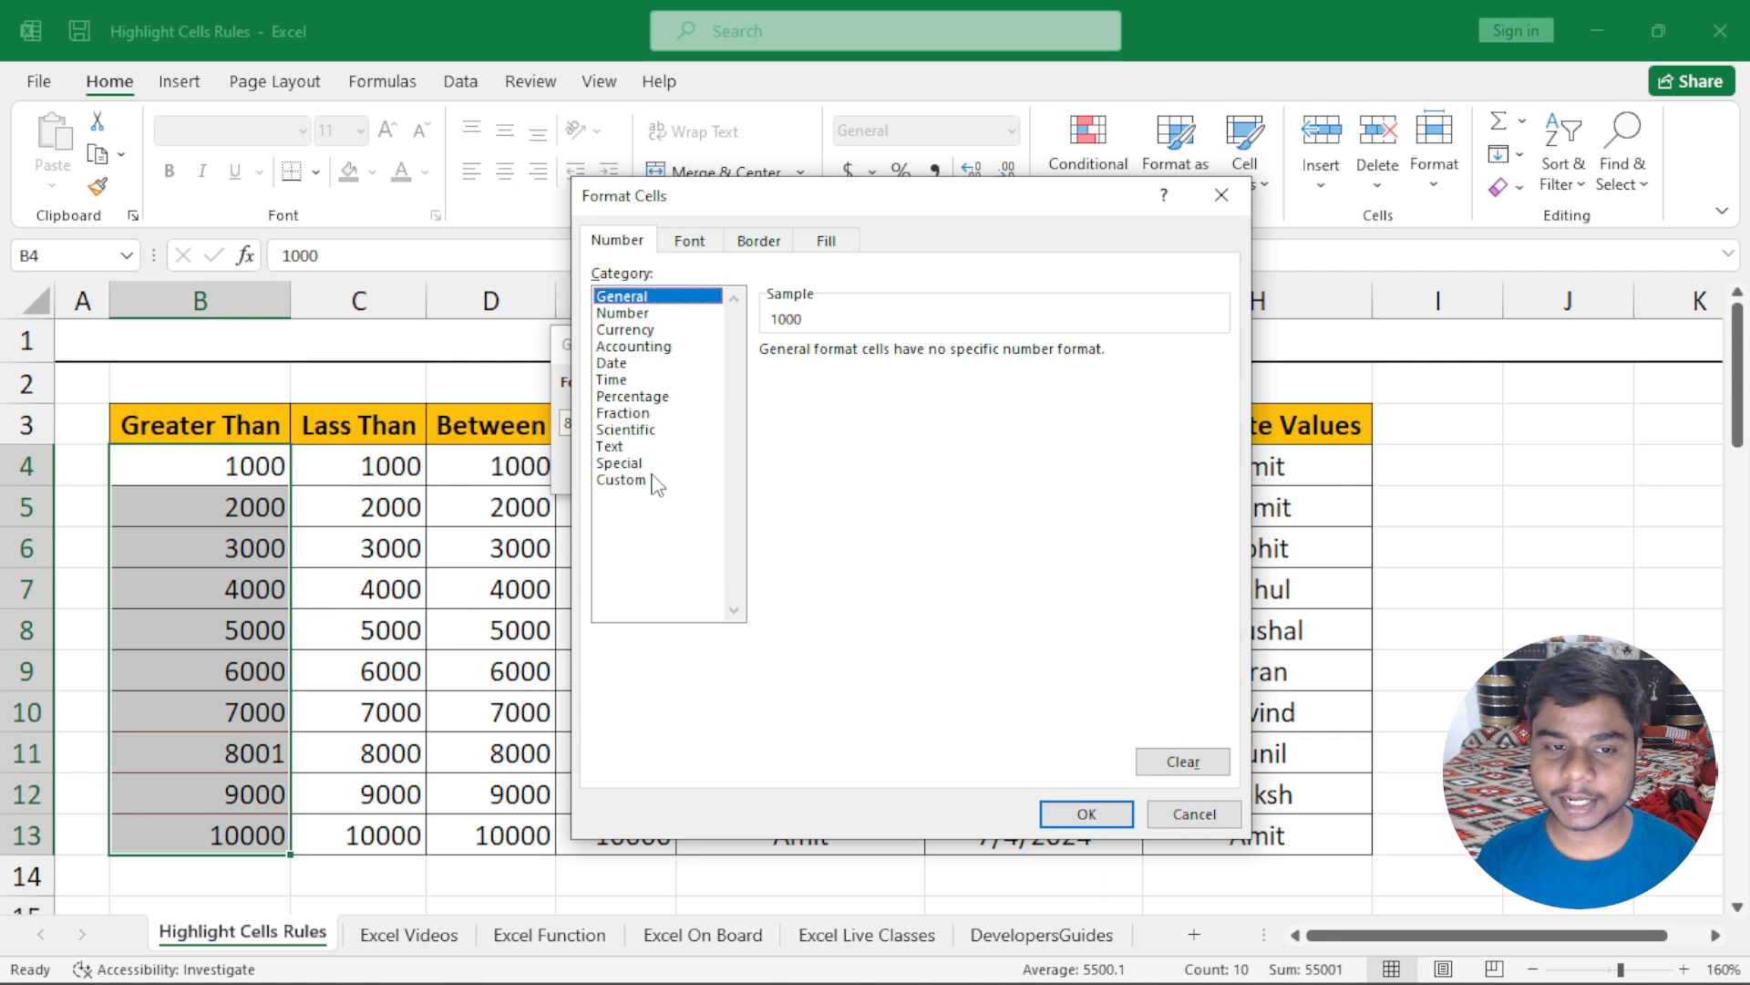
drag(730, 202, 754, 206)
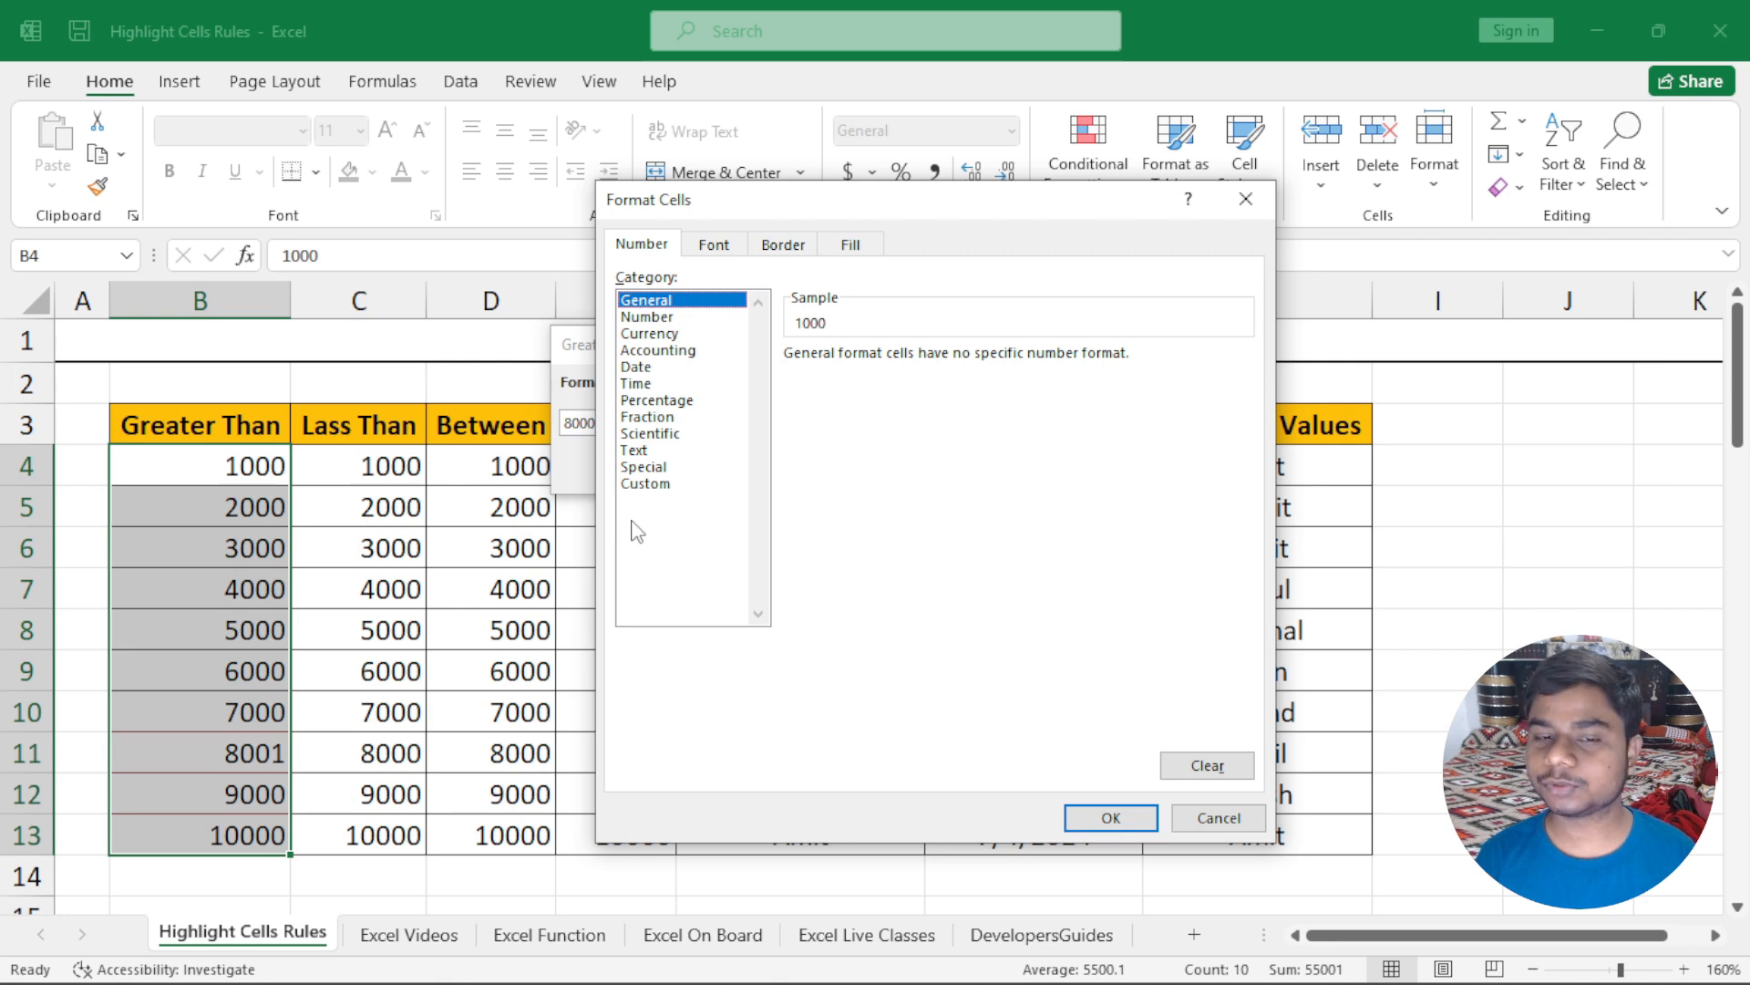
click(660, 318)
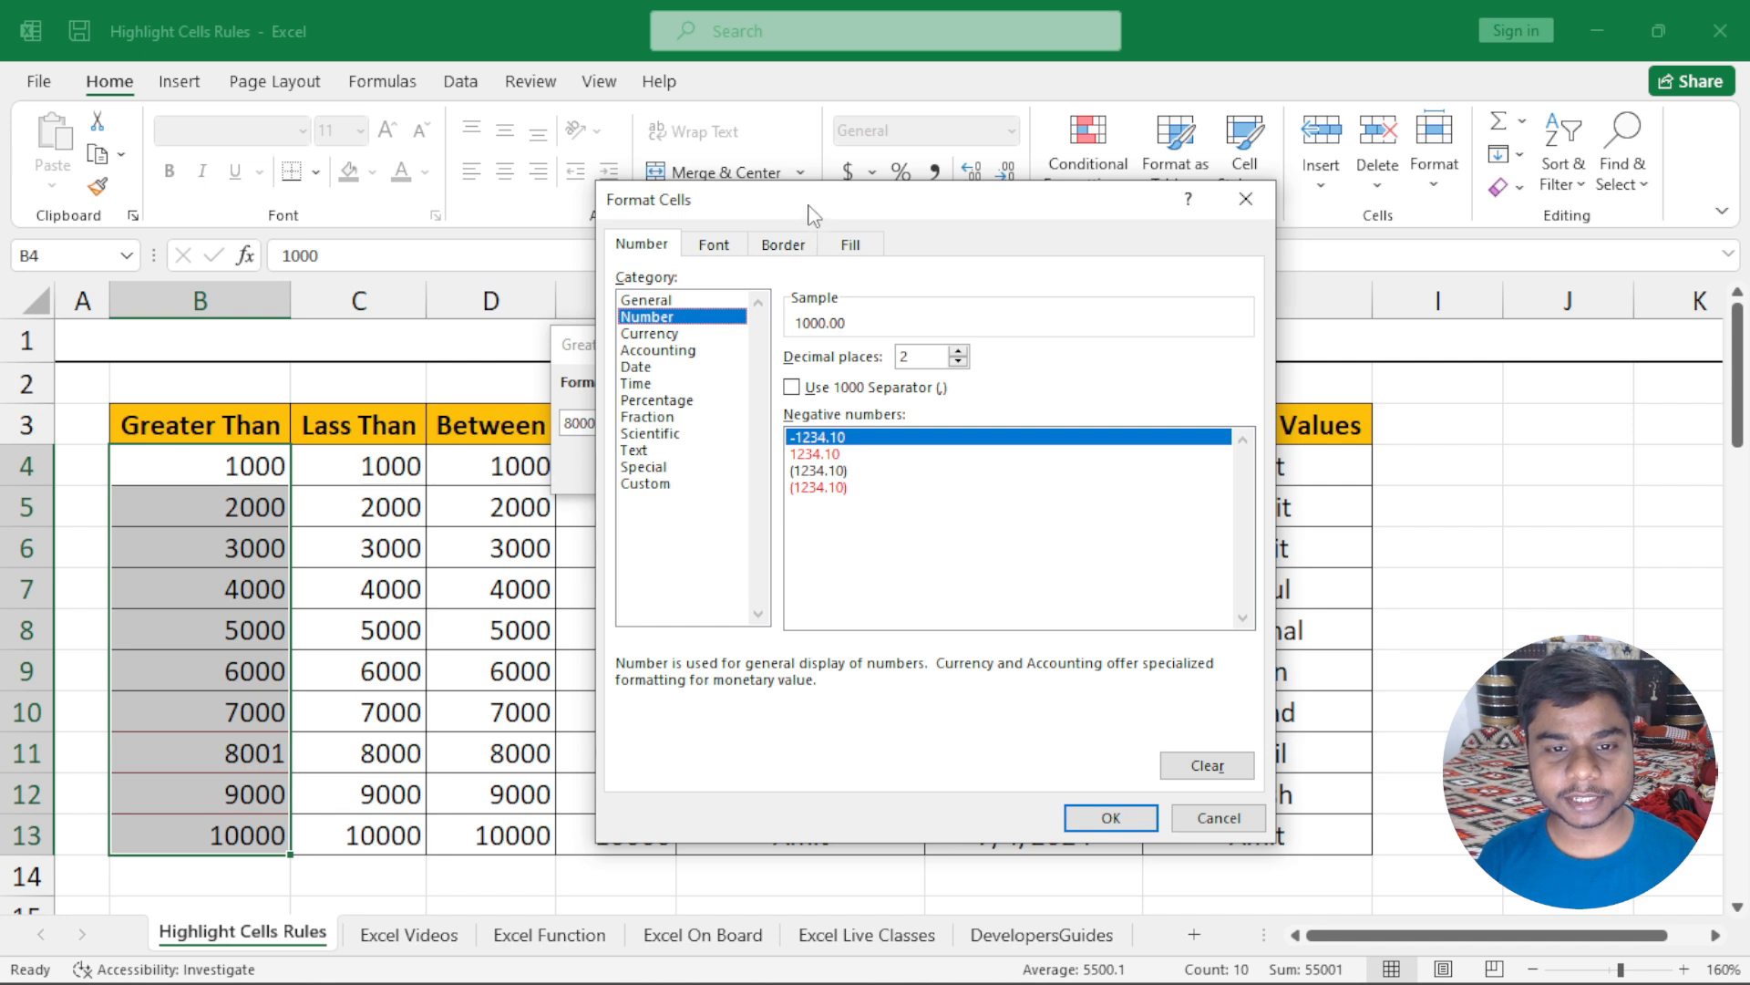
drag(809, 204, 751, 135)
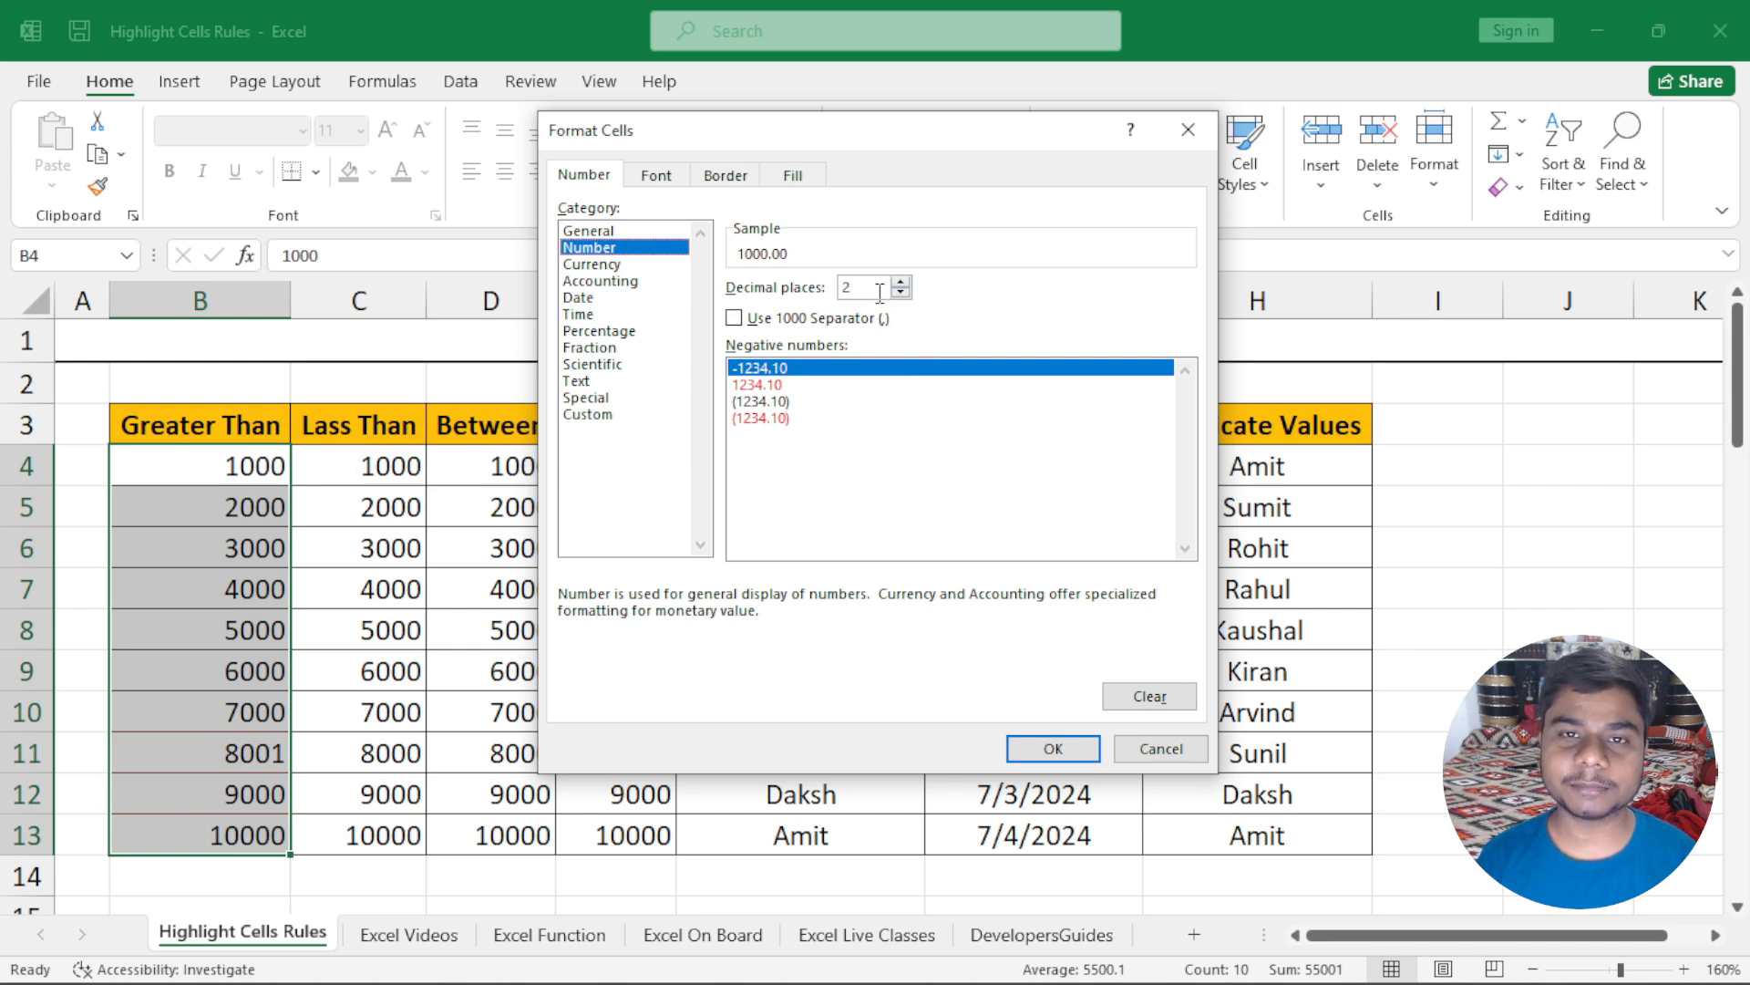
click(665, 234)
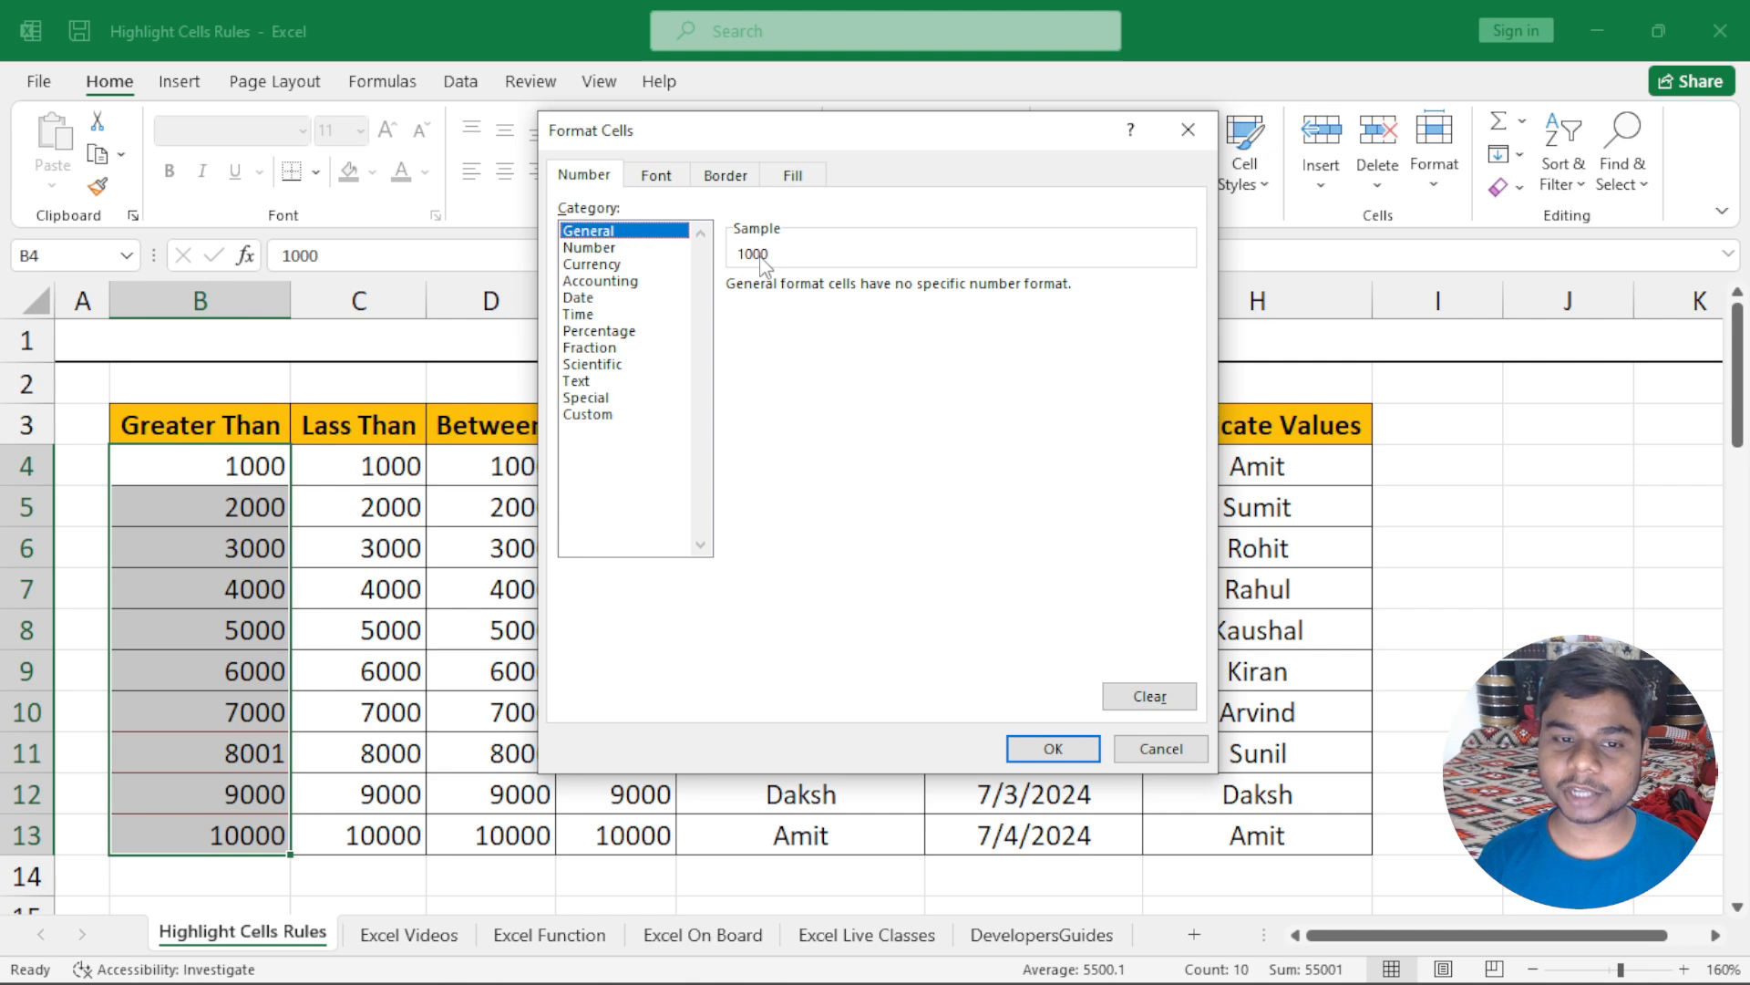
click(665, 248)
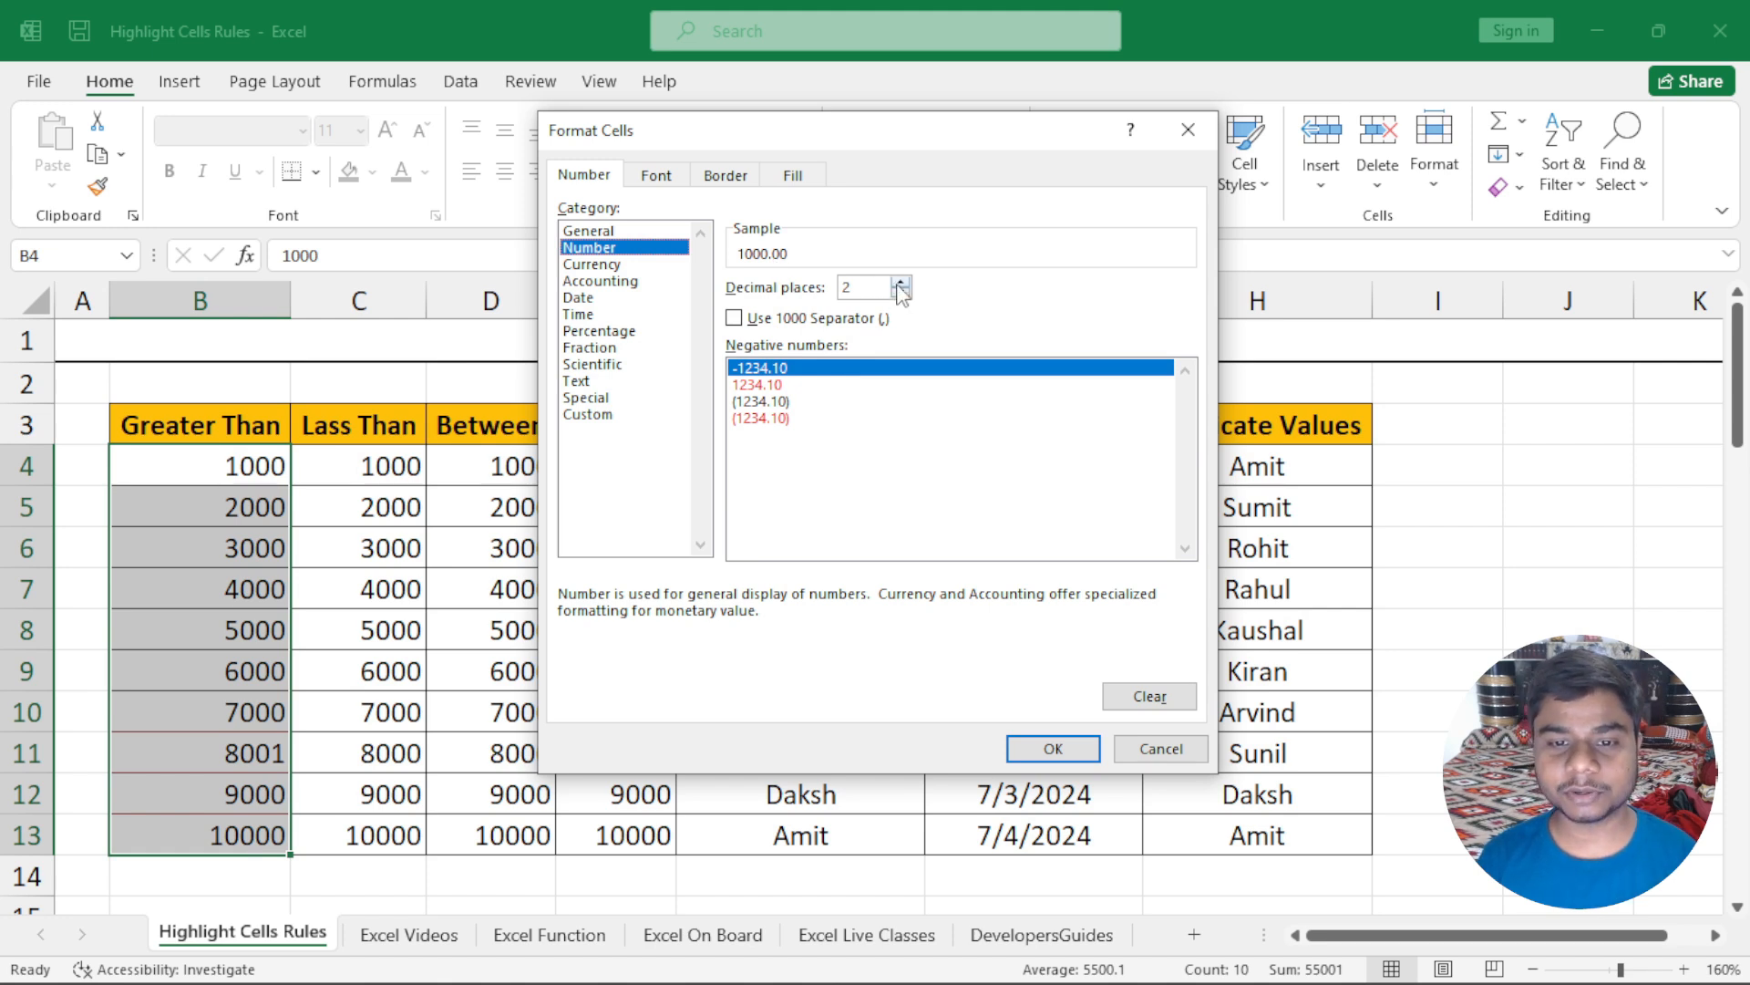
Step: Try 4 decimal places for the number format, return to 2, and accept the custom format
click(900, 282)
click(901, 282)
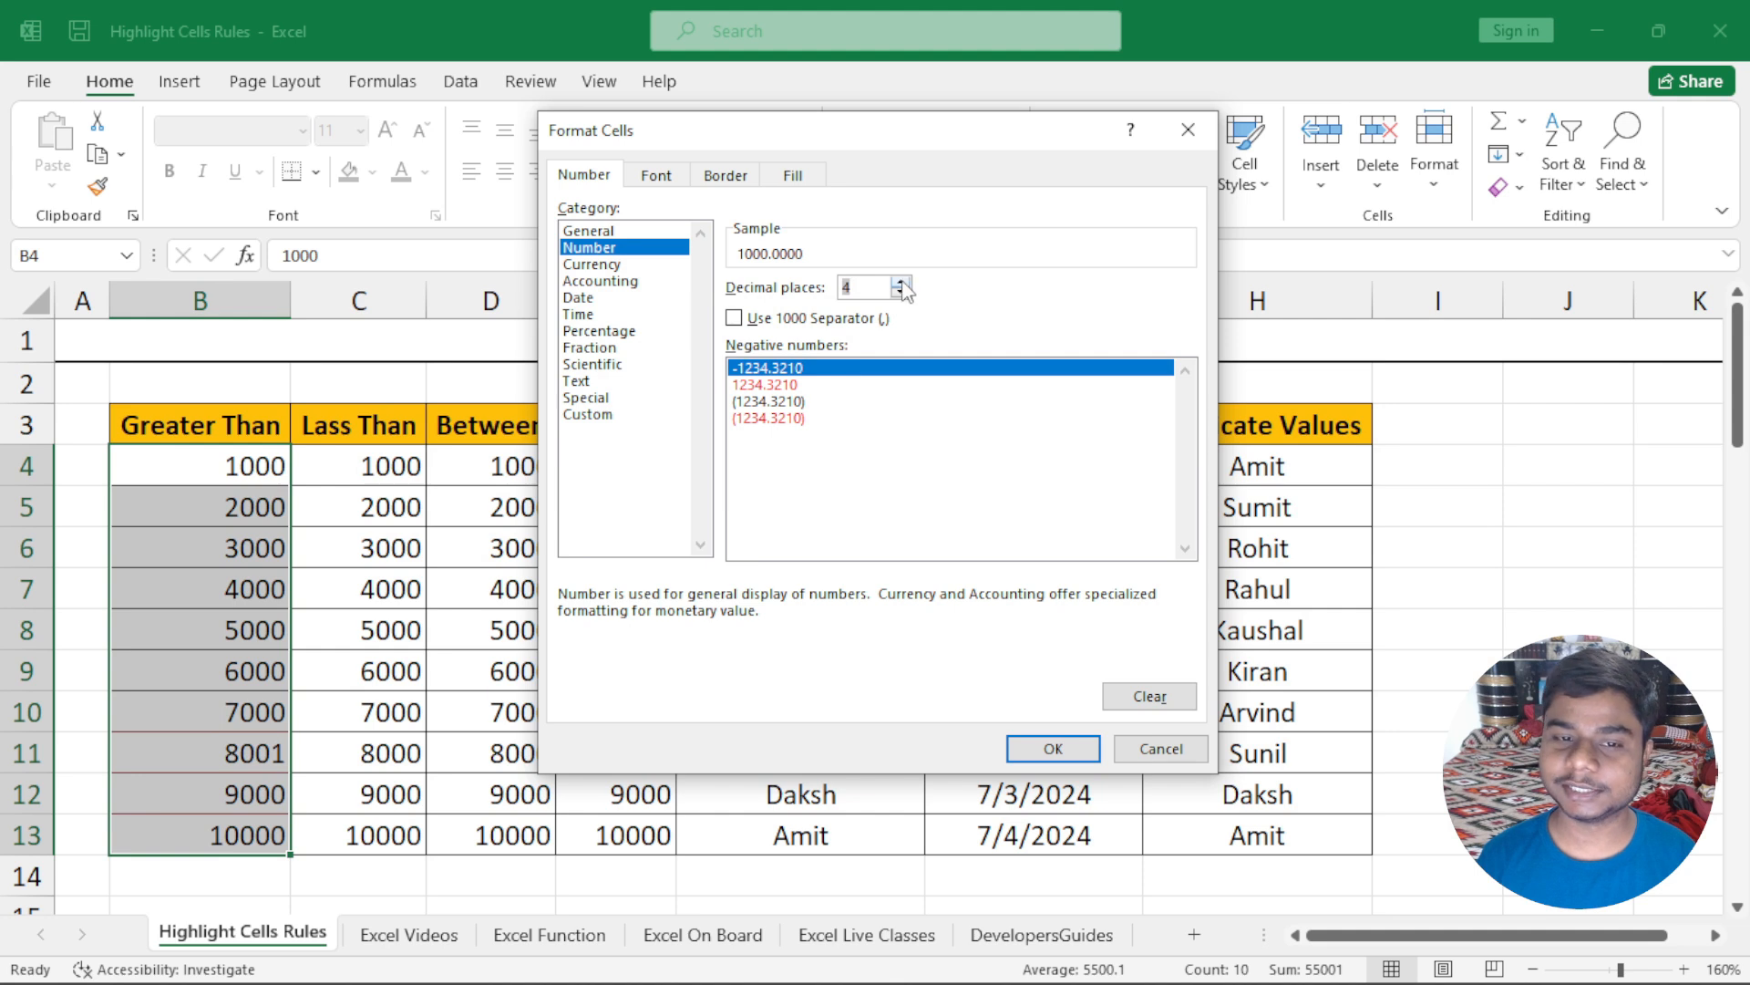
click(901, 293)
click(901, 293)
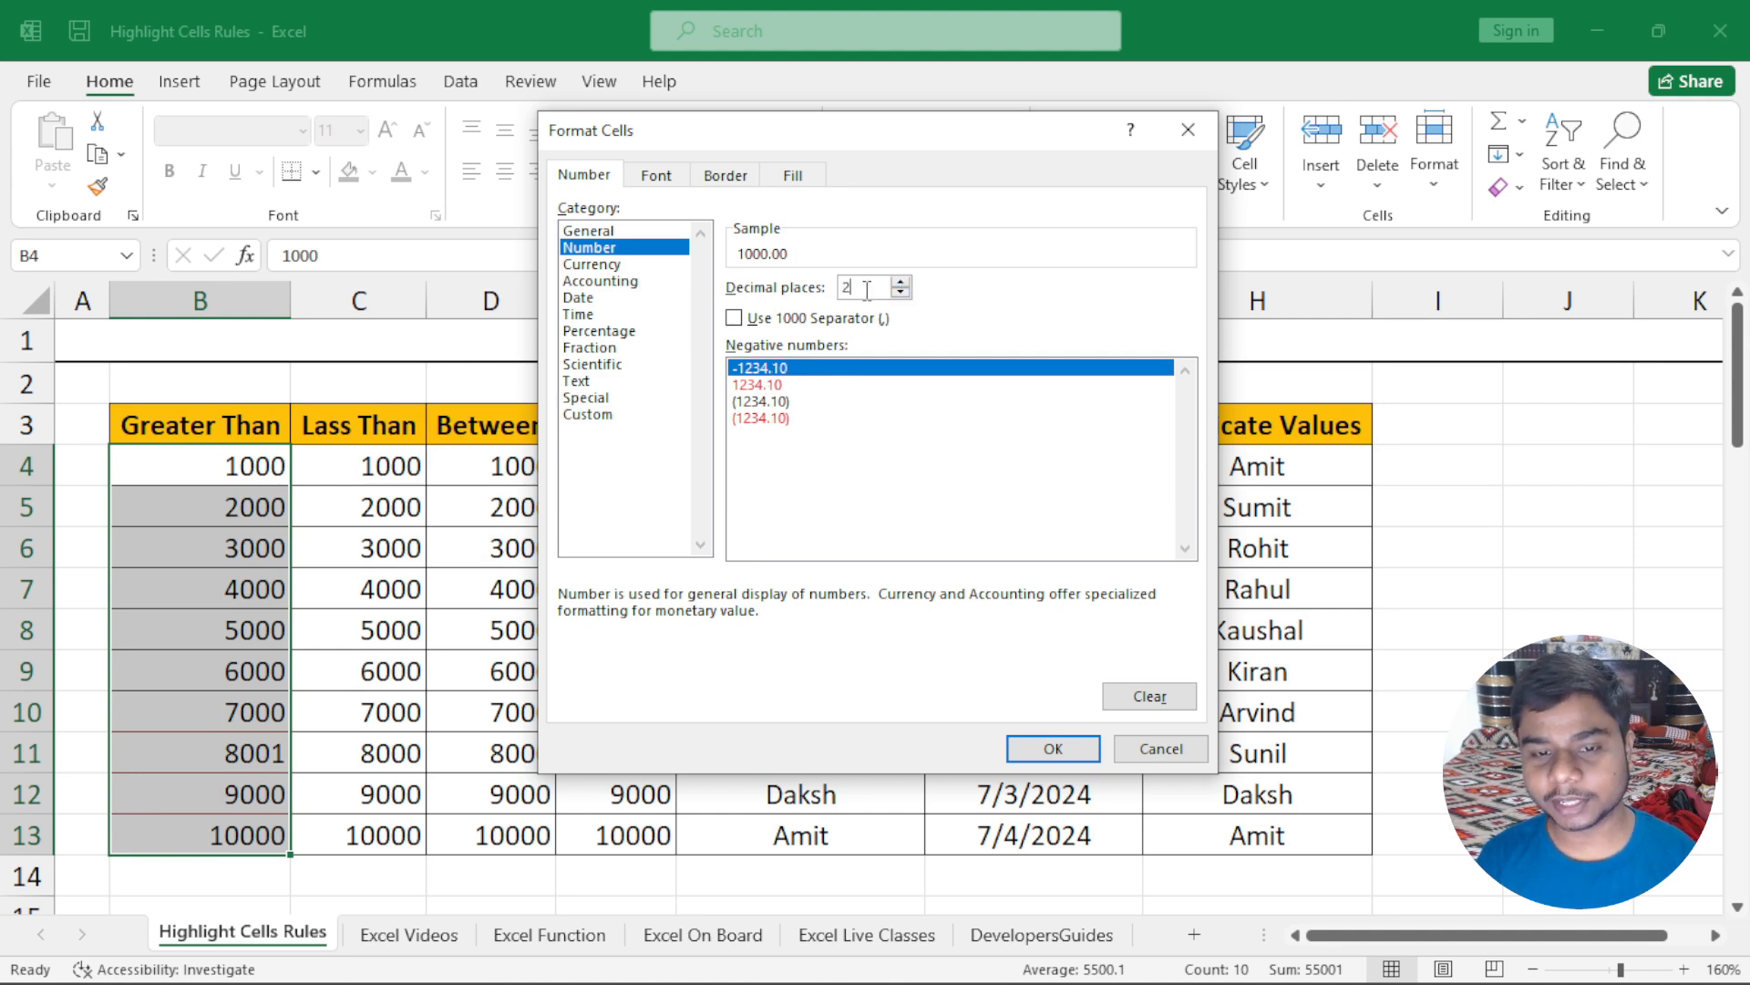
click(1041, 748)
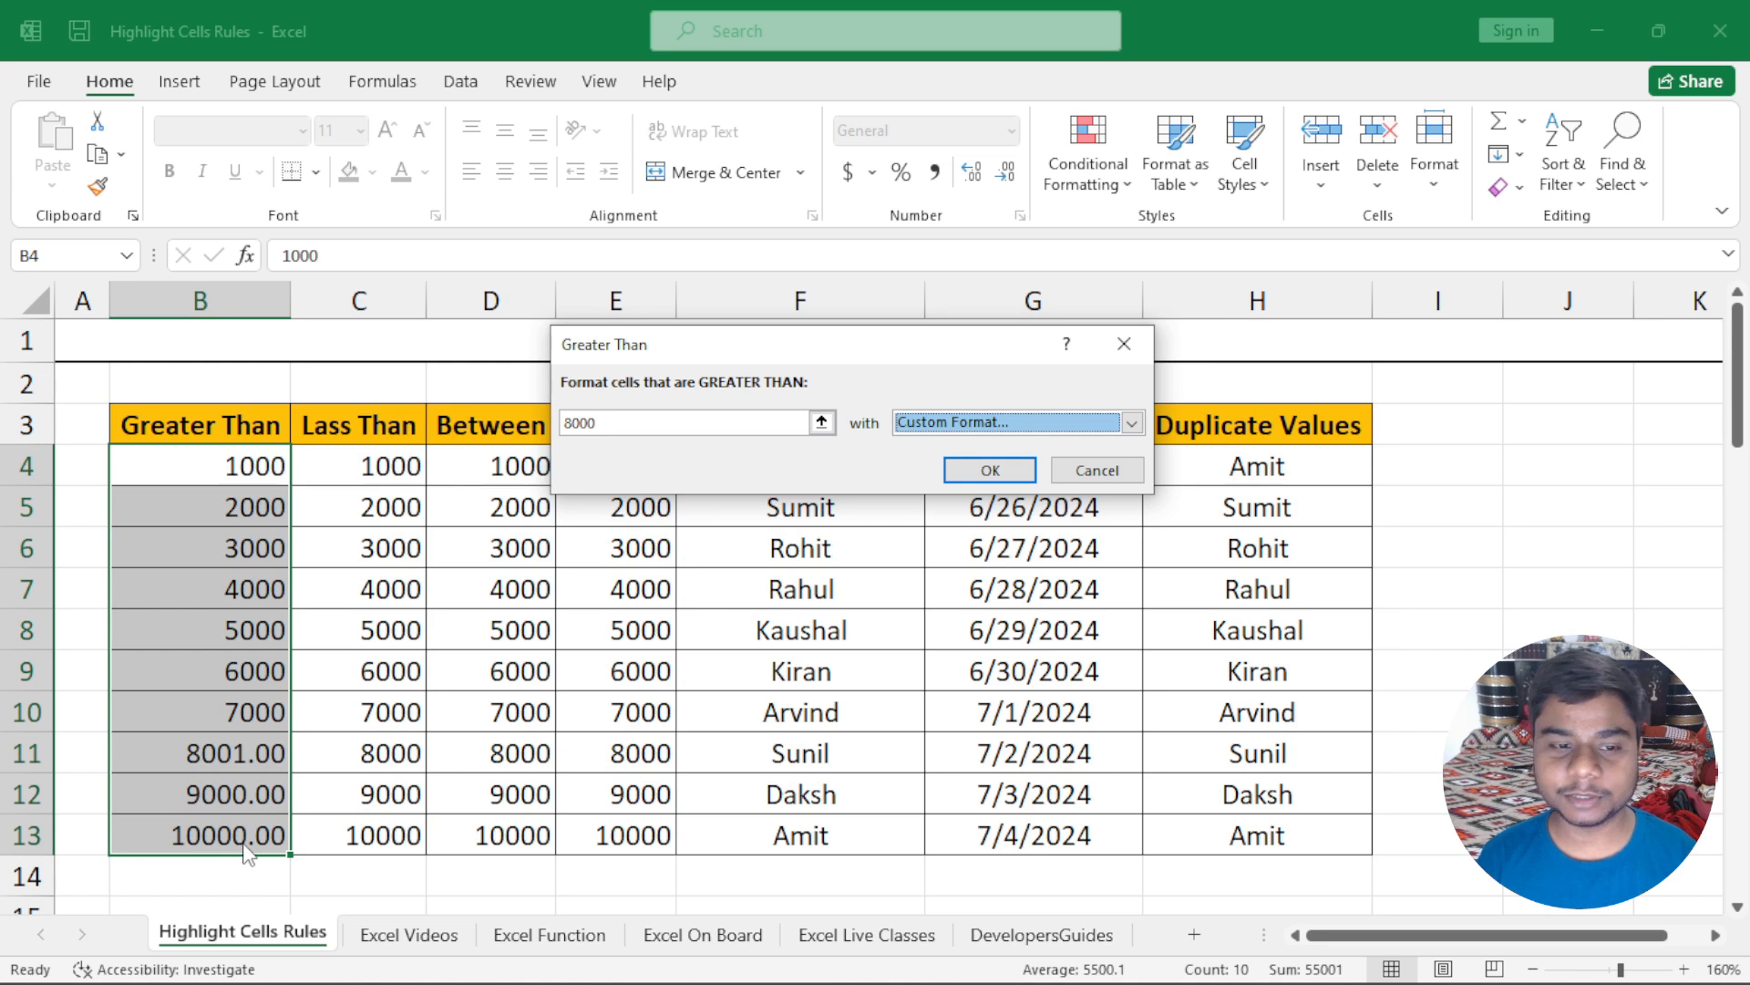
Step: Set the Greater Than rule's threshold to 500
drag(632, 424, 521, 421)
text(5)
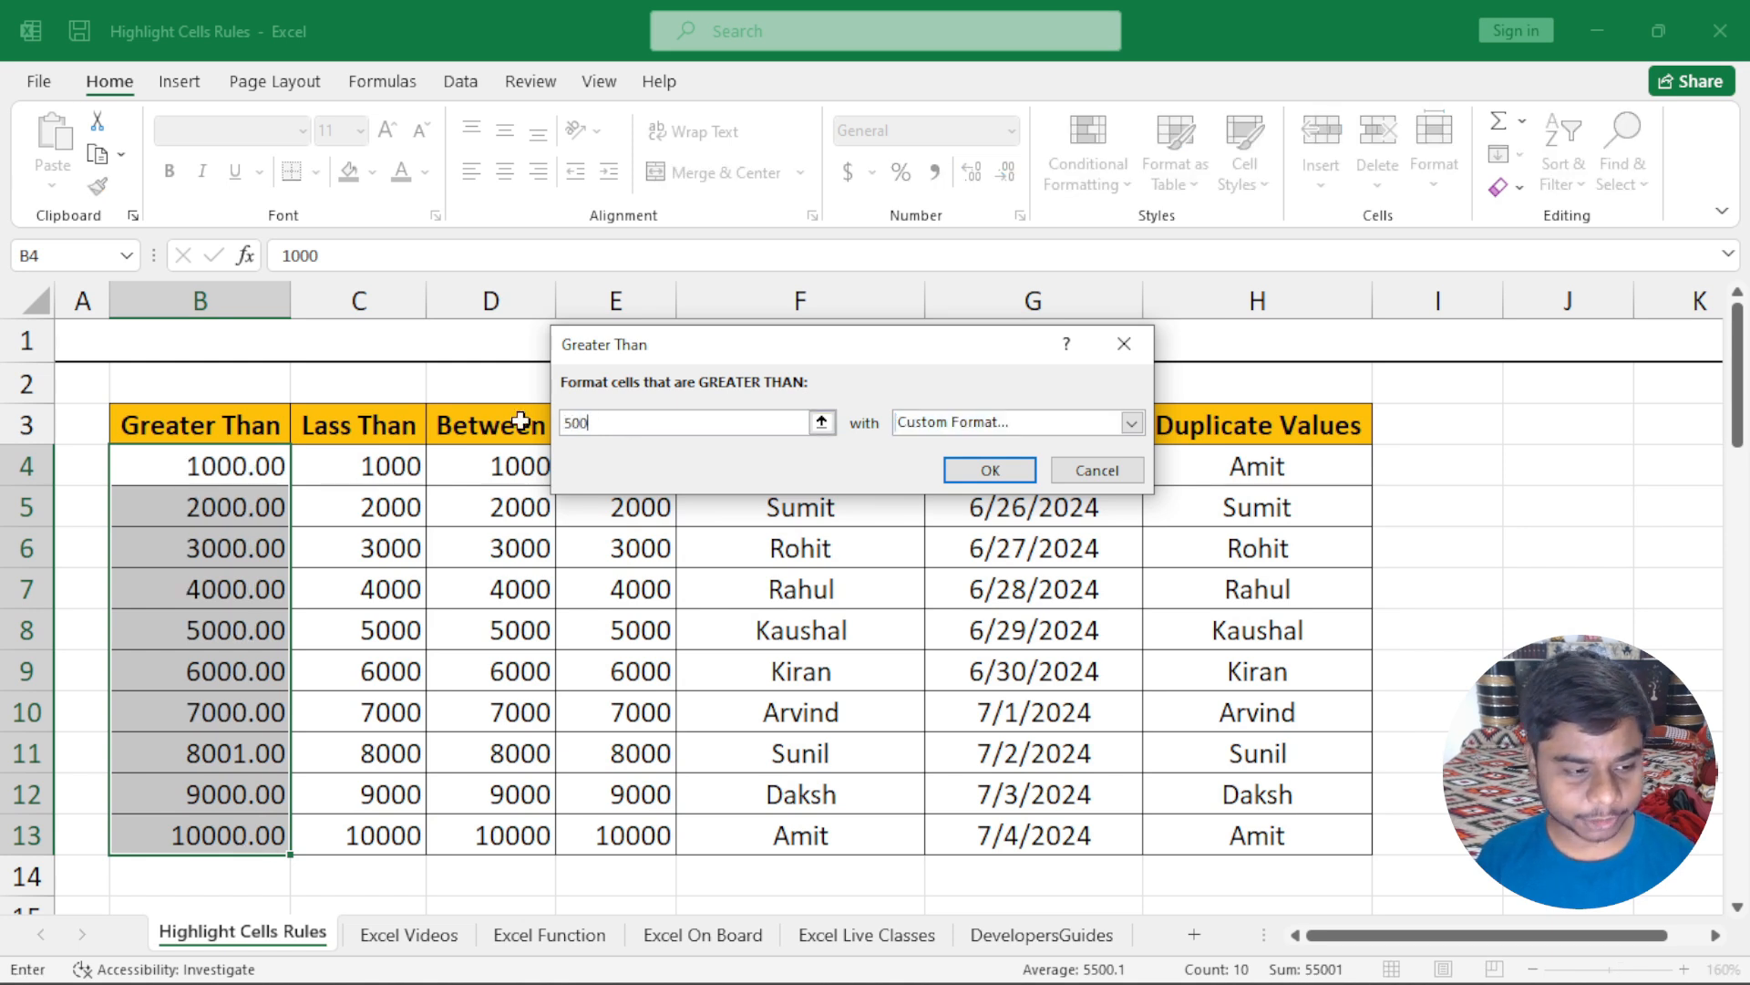
text(00)
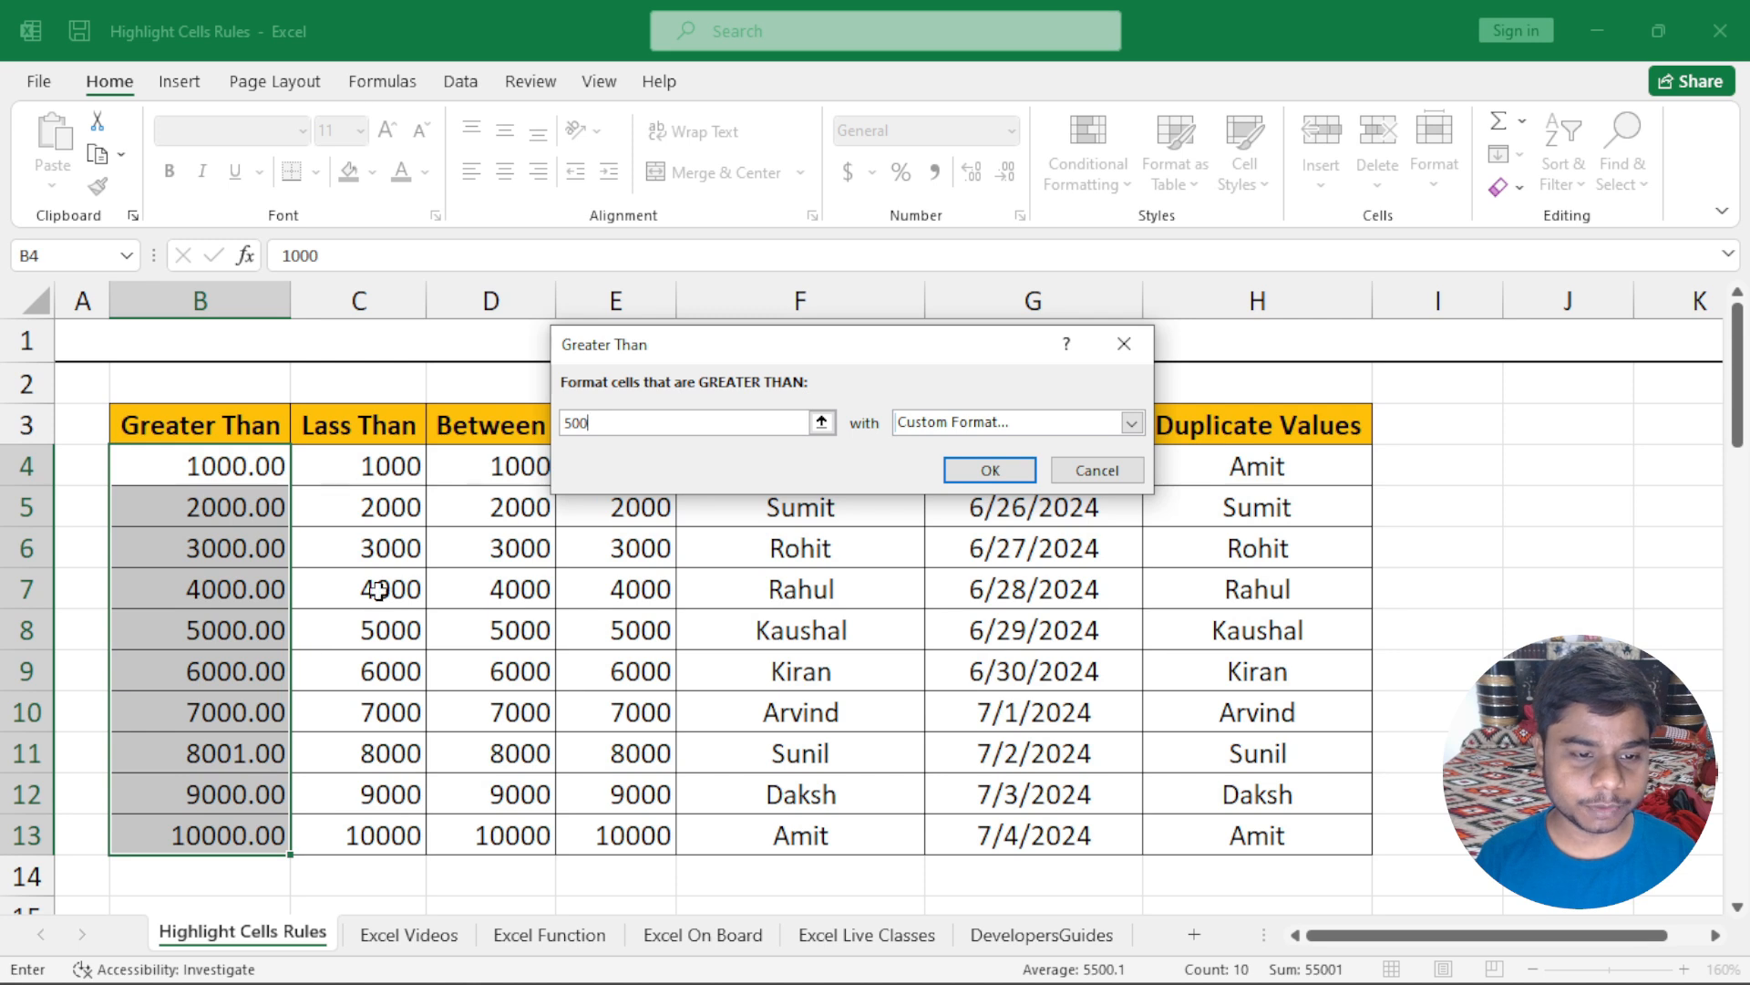
Step: Set the Greater Than threshold to 5000 and turn on the 1000 separator in the custom number format
text(0)
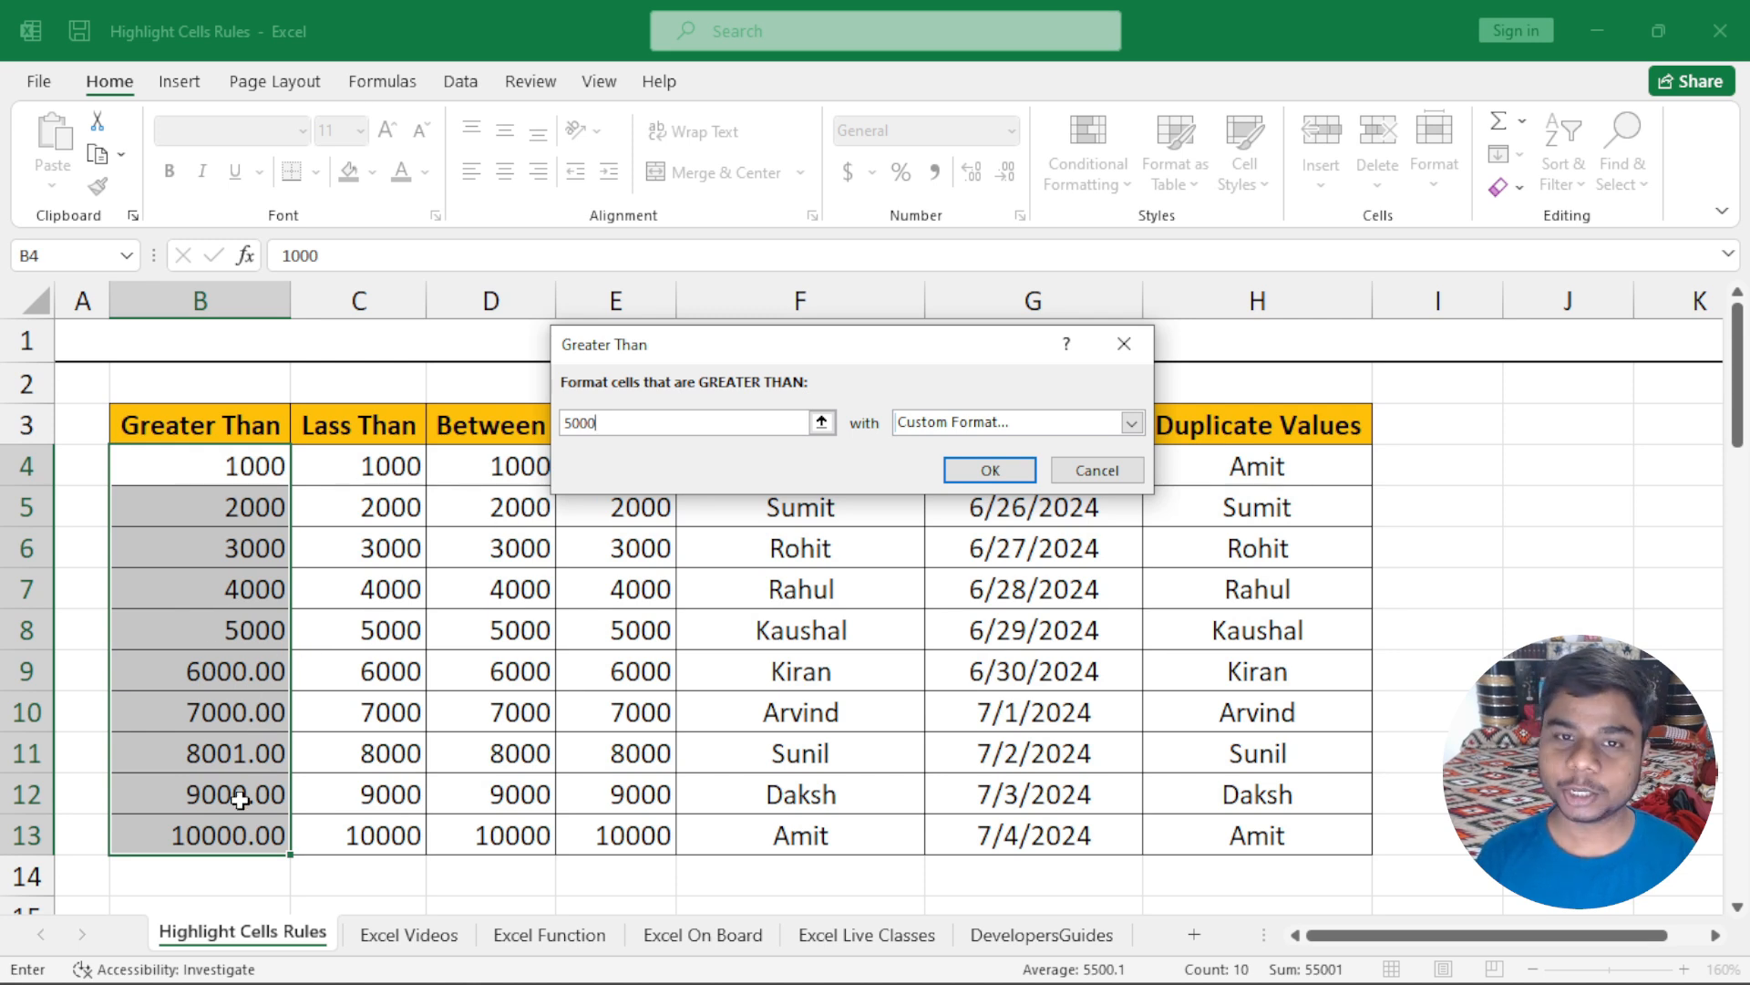
click(1015, 427)
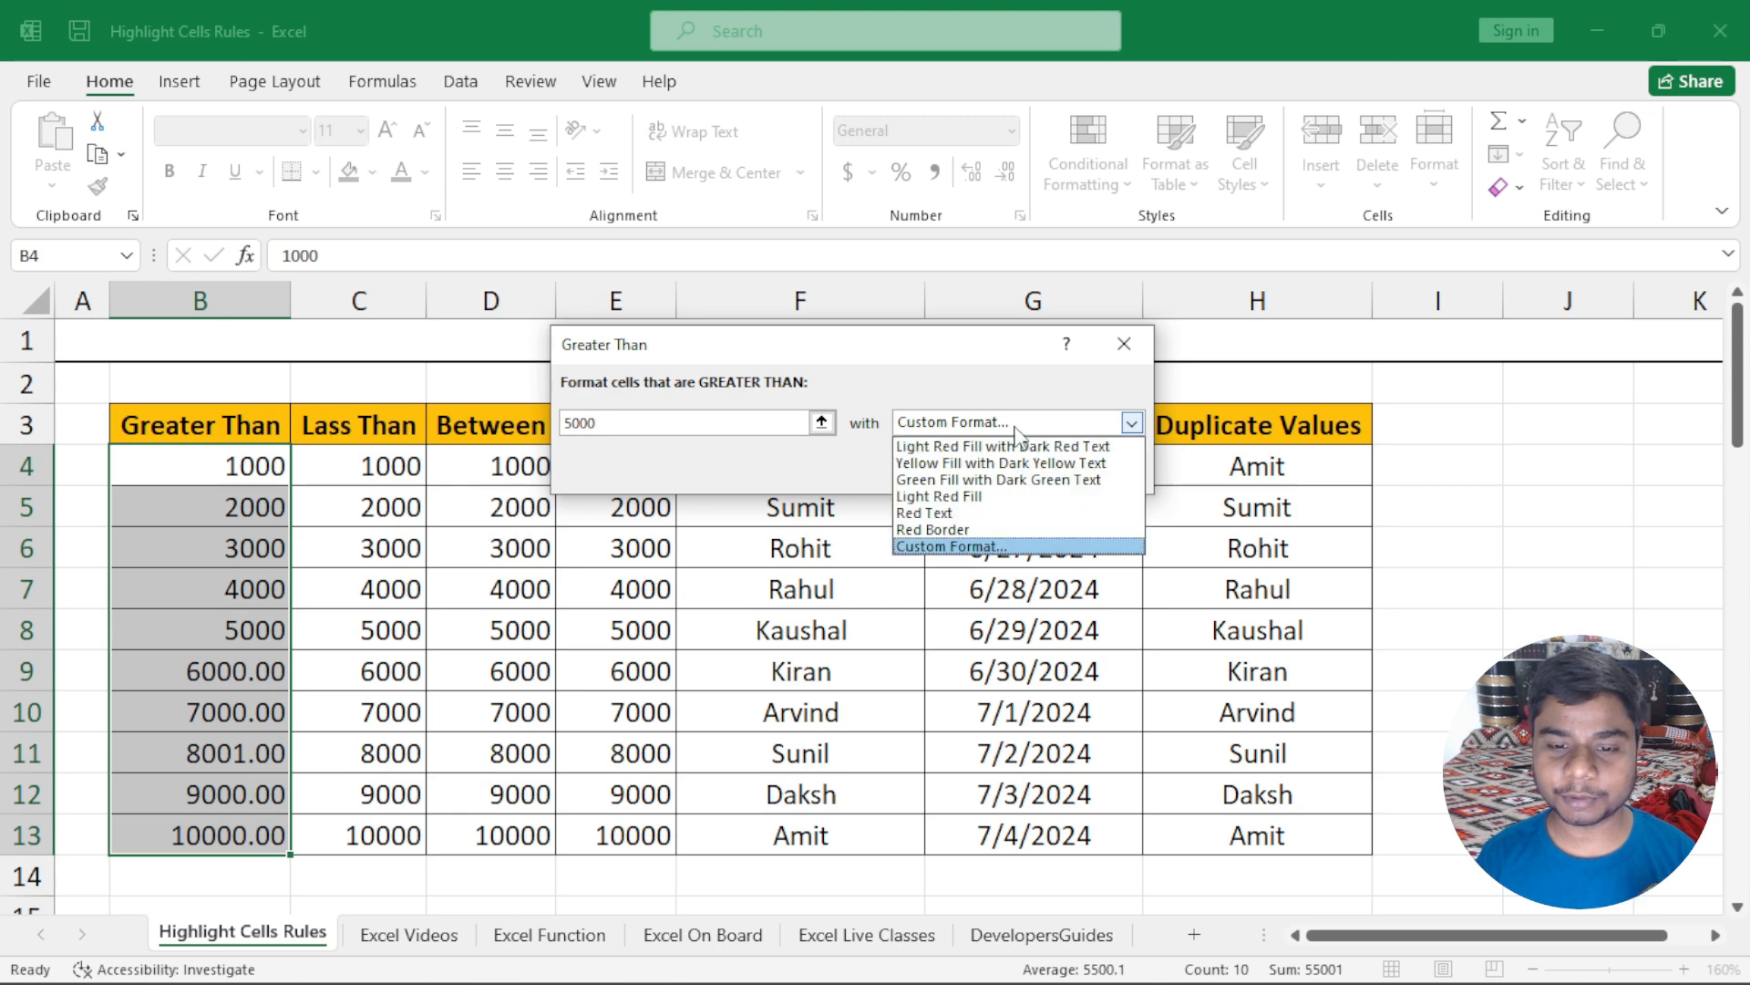
click(980, 546)
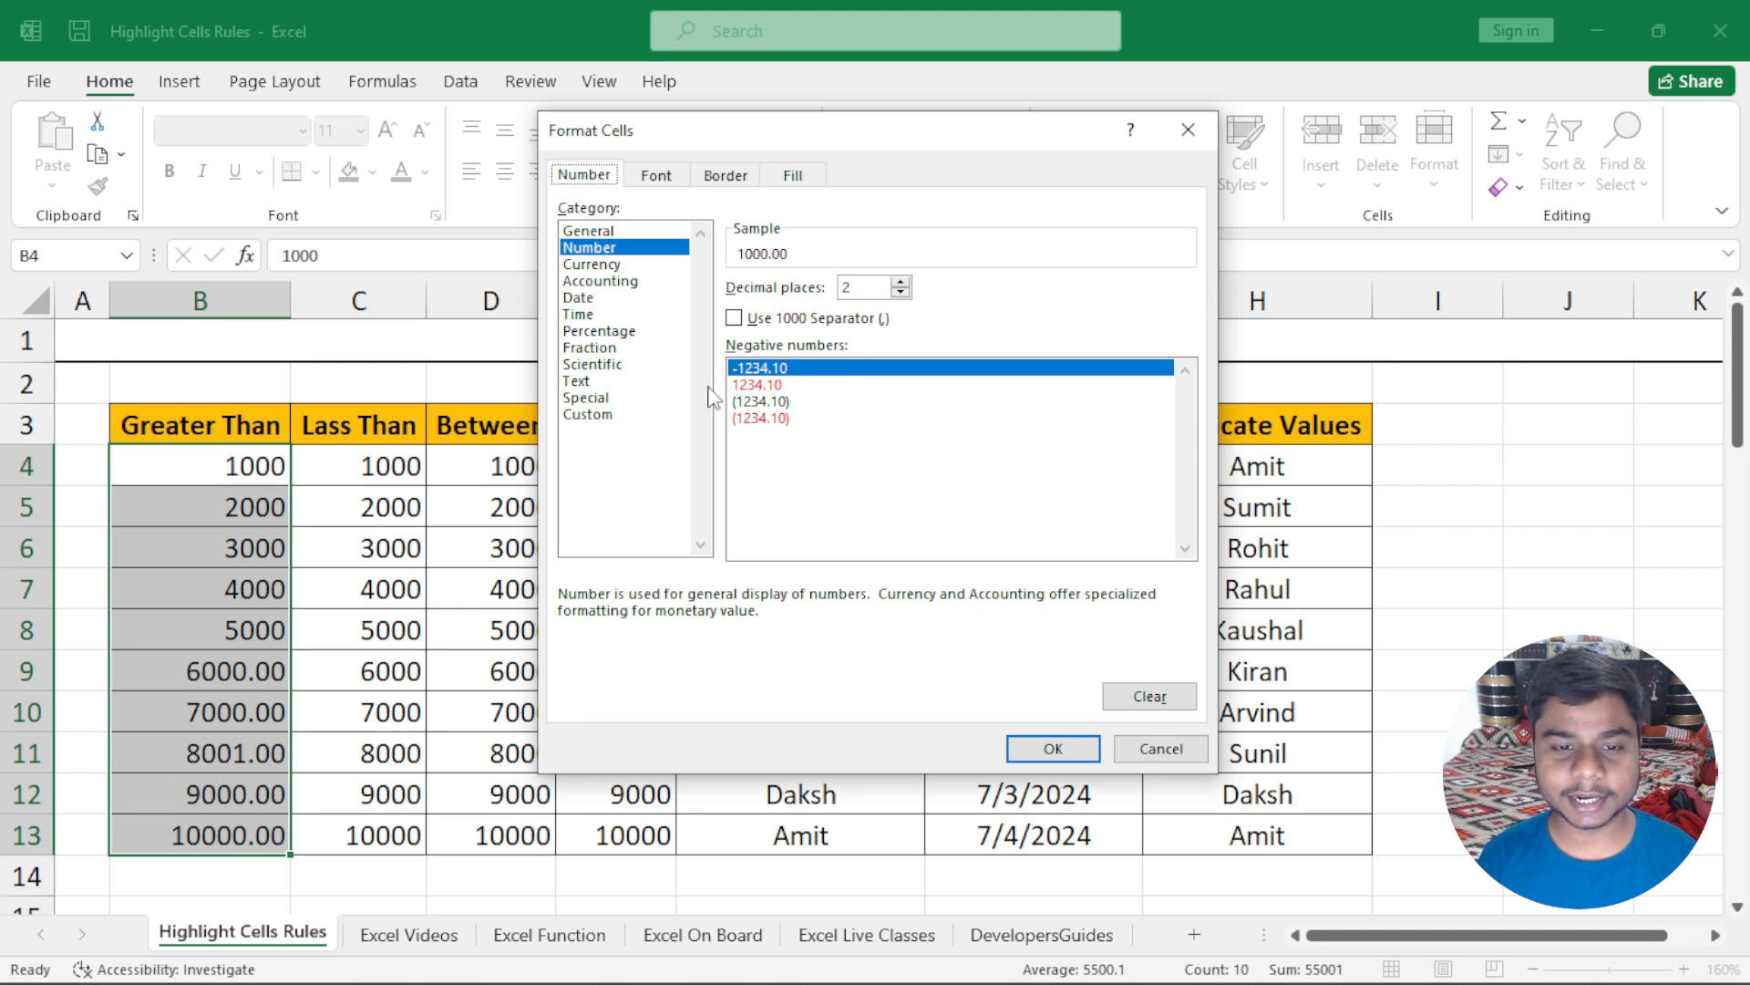
click(775, 321)
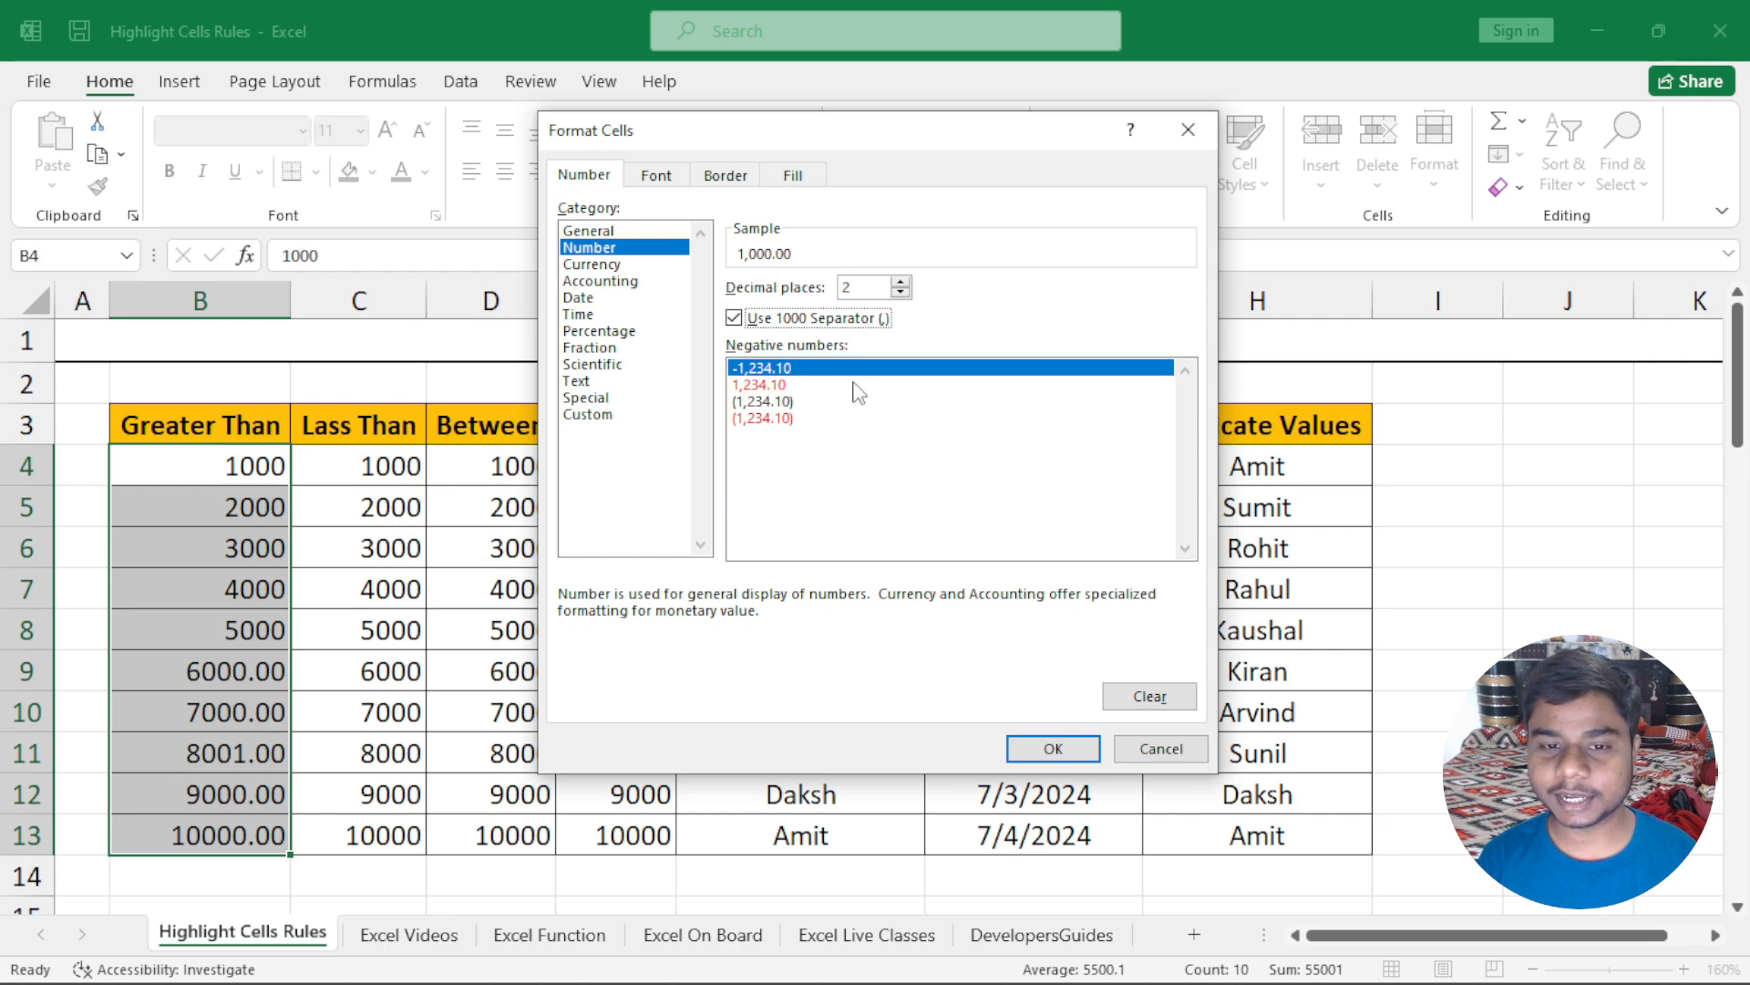
click(1035, 751)
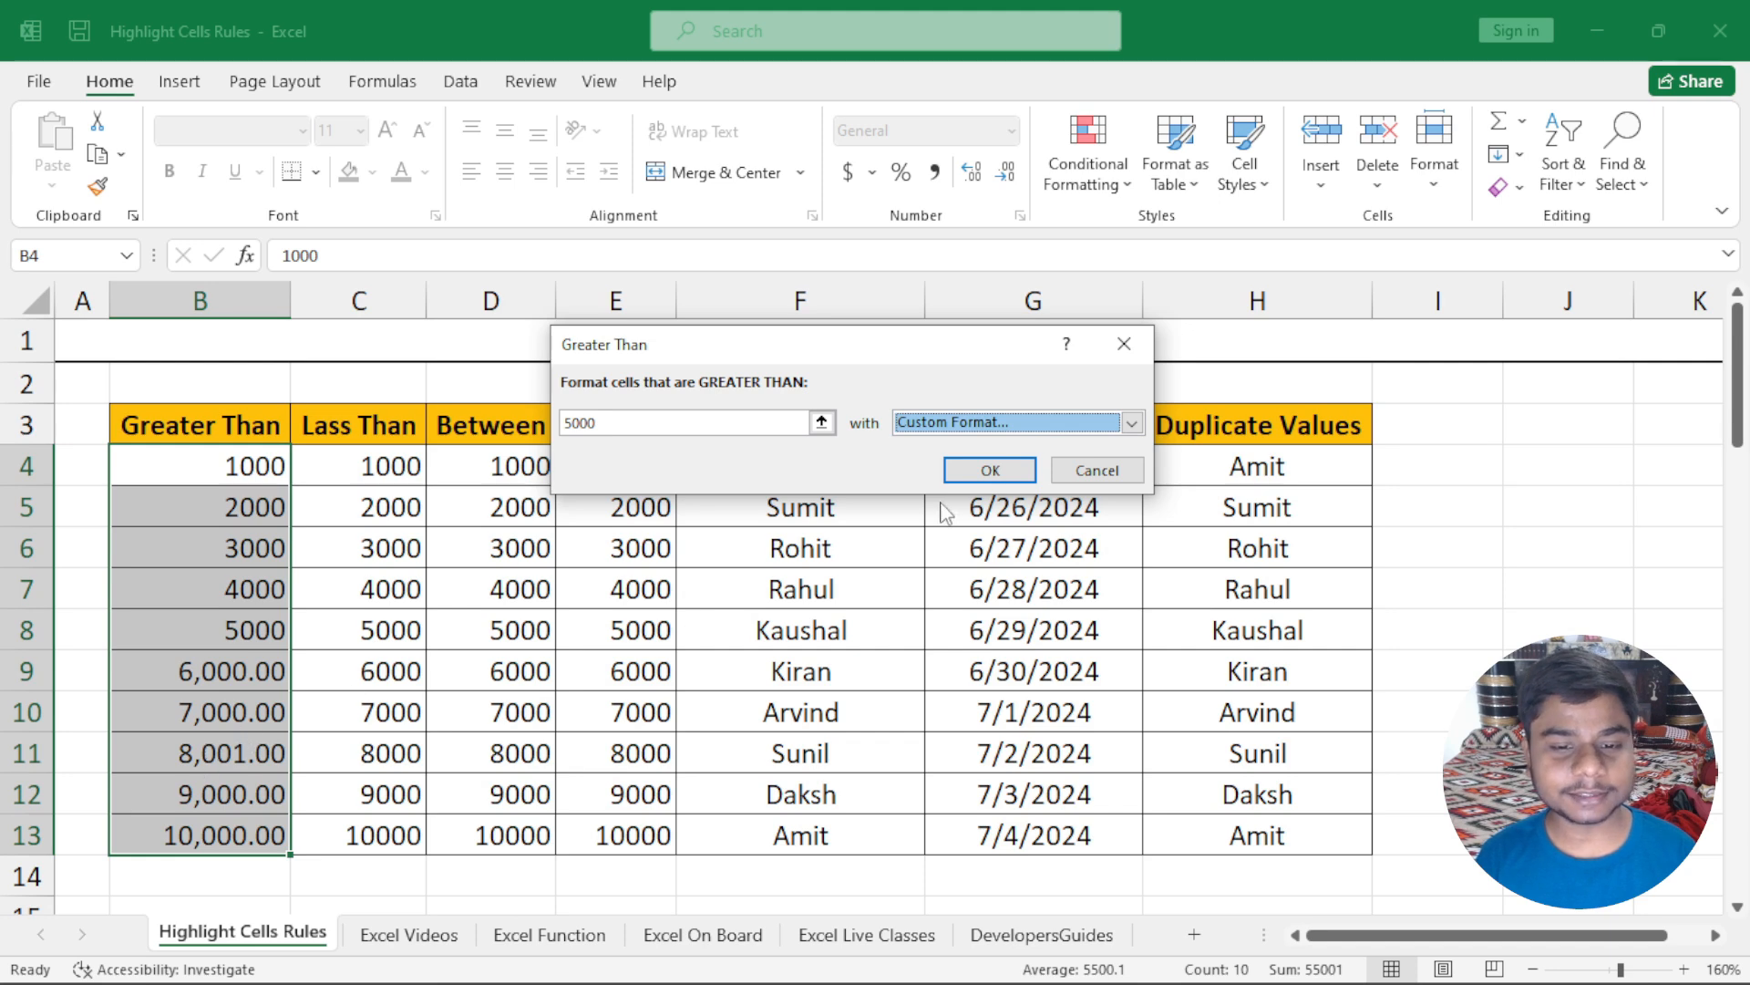
Step: Reduce the rule's custom number format to 0 decimal places and accept it
click(1001, 423)
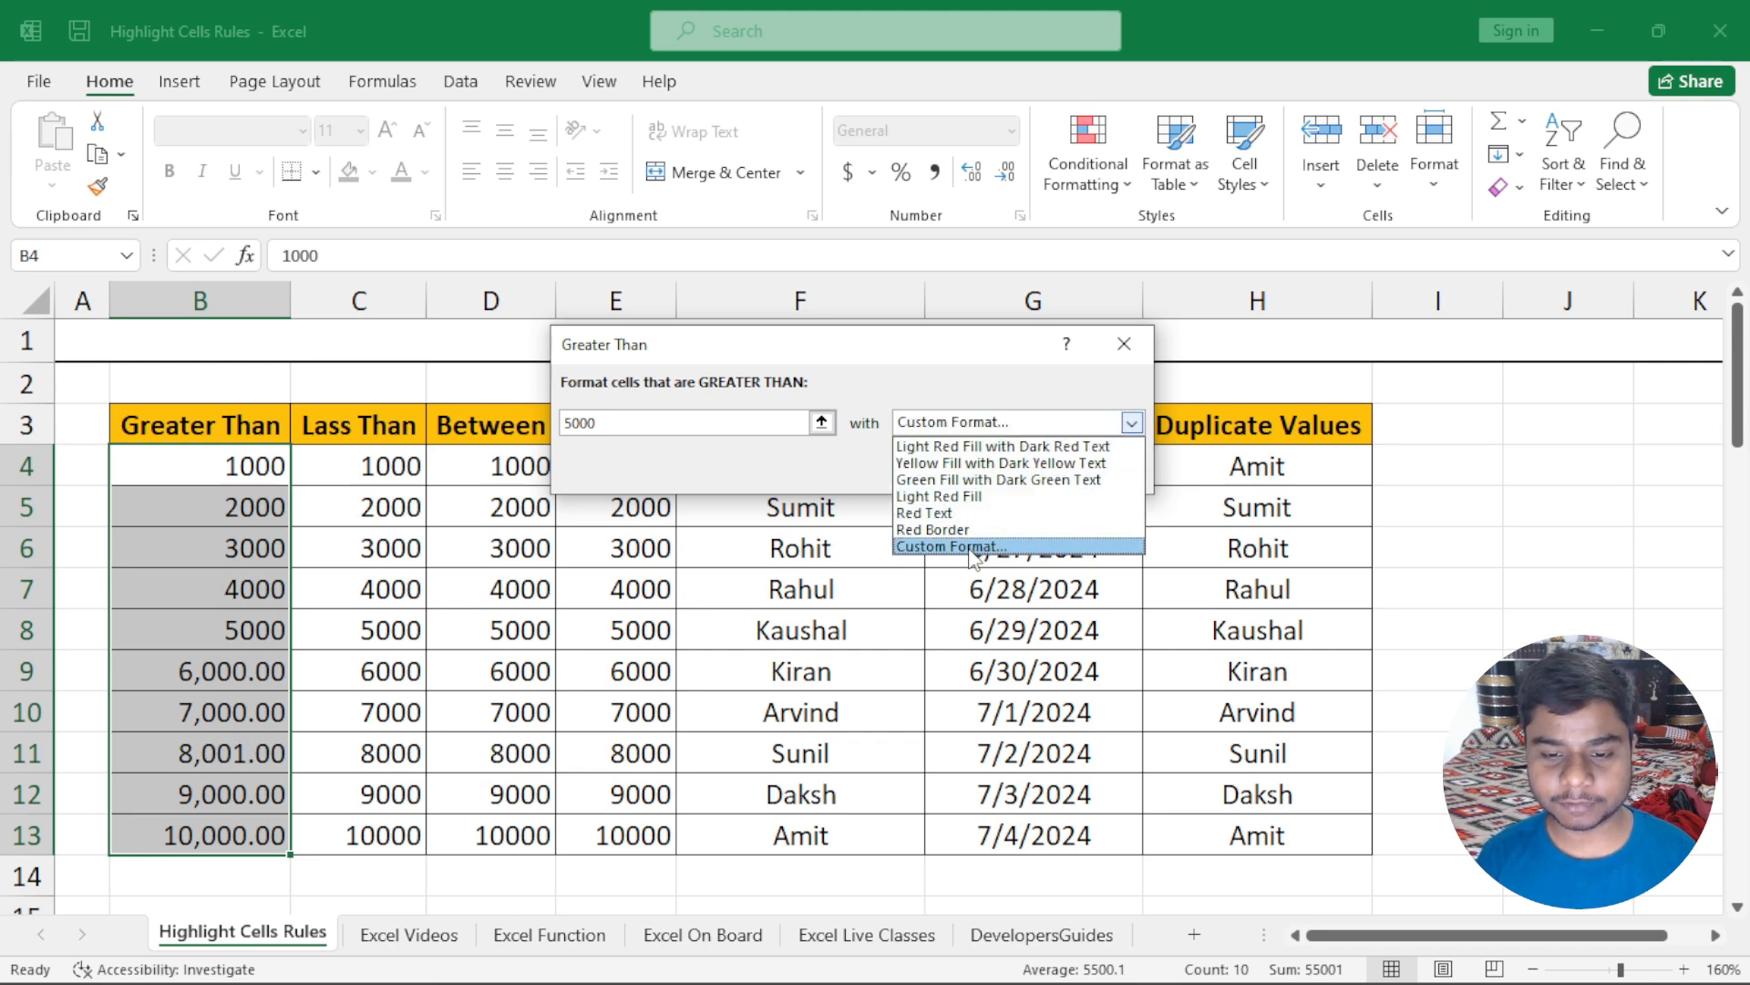
click(969, 544)
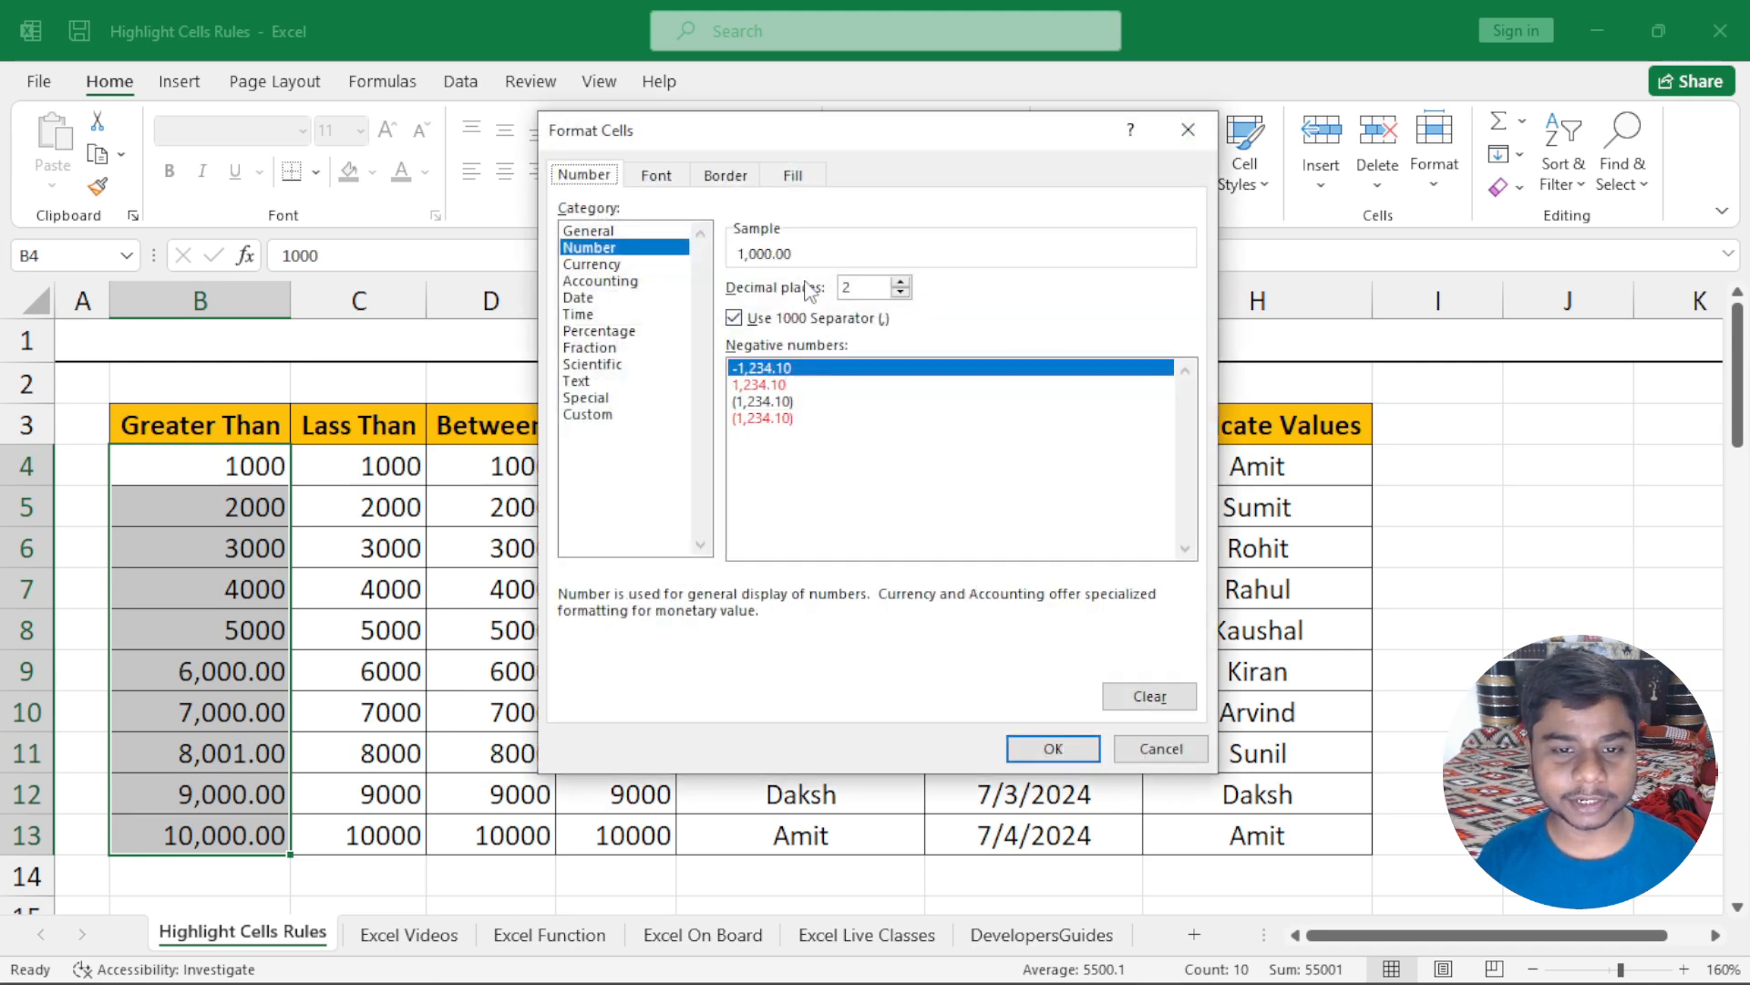
click(900, 292)
click(901, 293)
click(1048, 748)
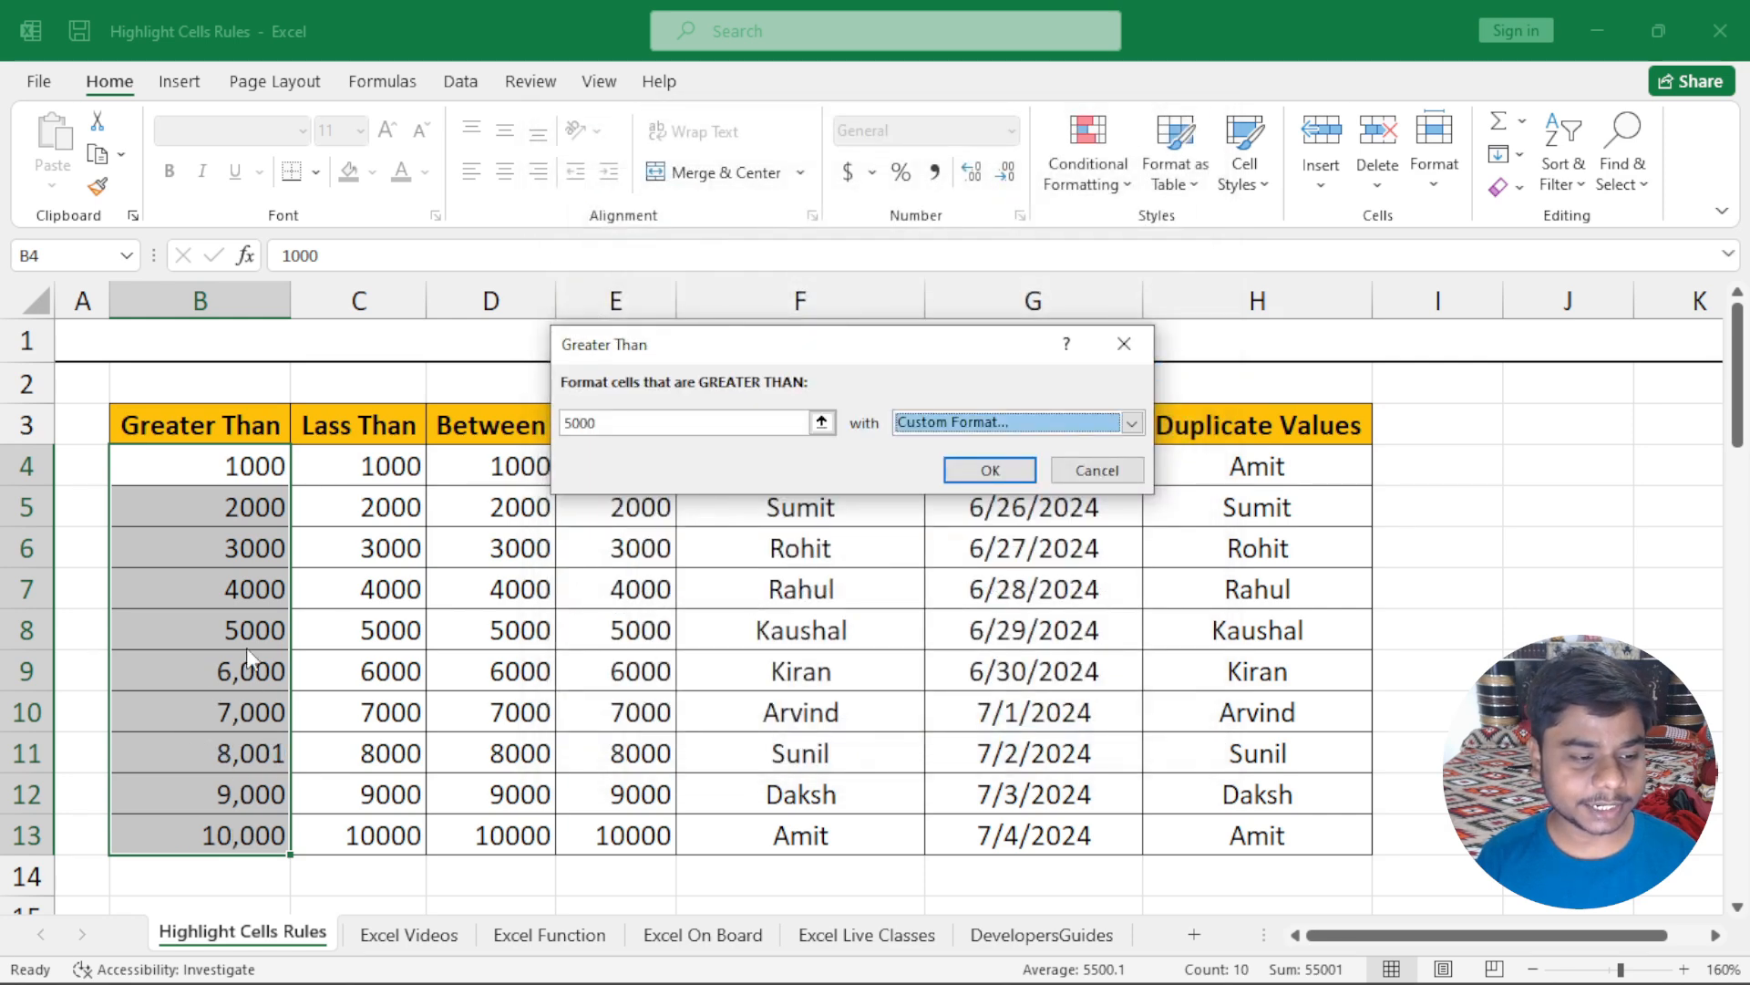
Step: Change the rule's custom format to the Currency category with the $ symbol and accept it
click(1039, 423)
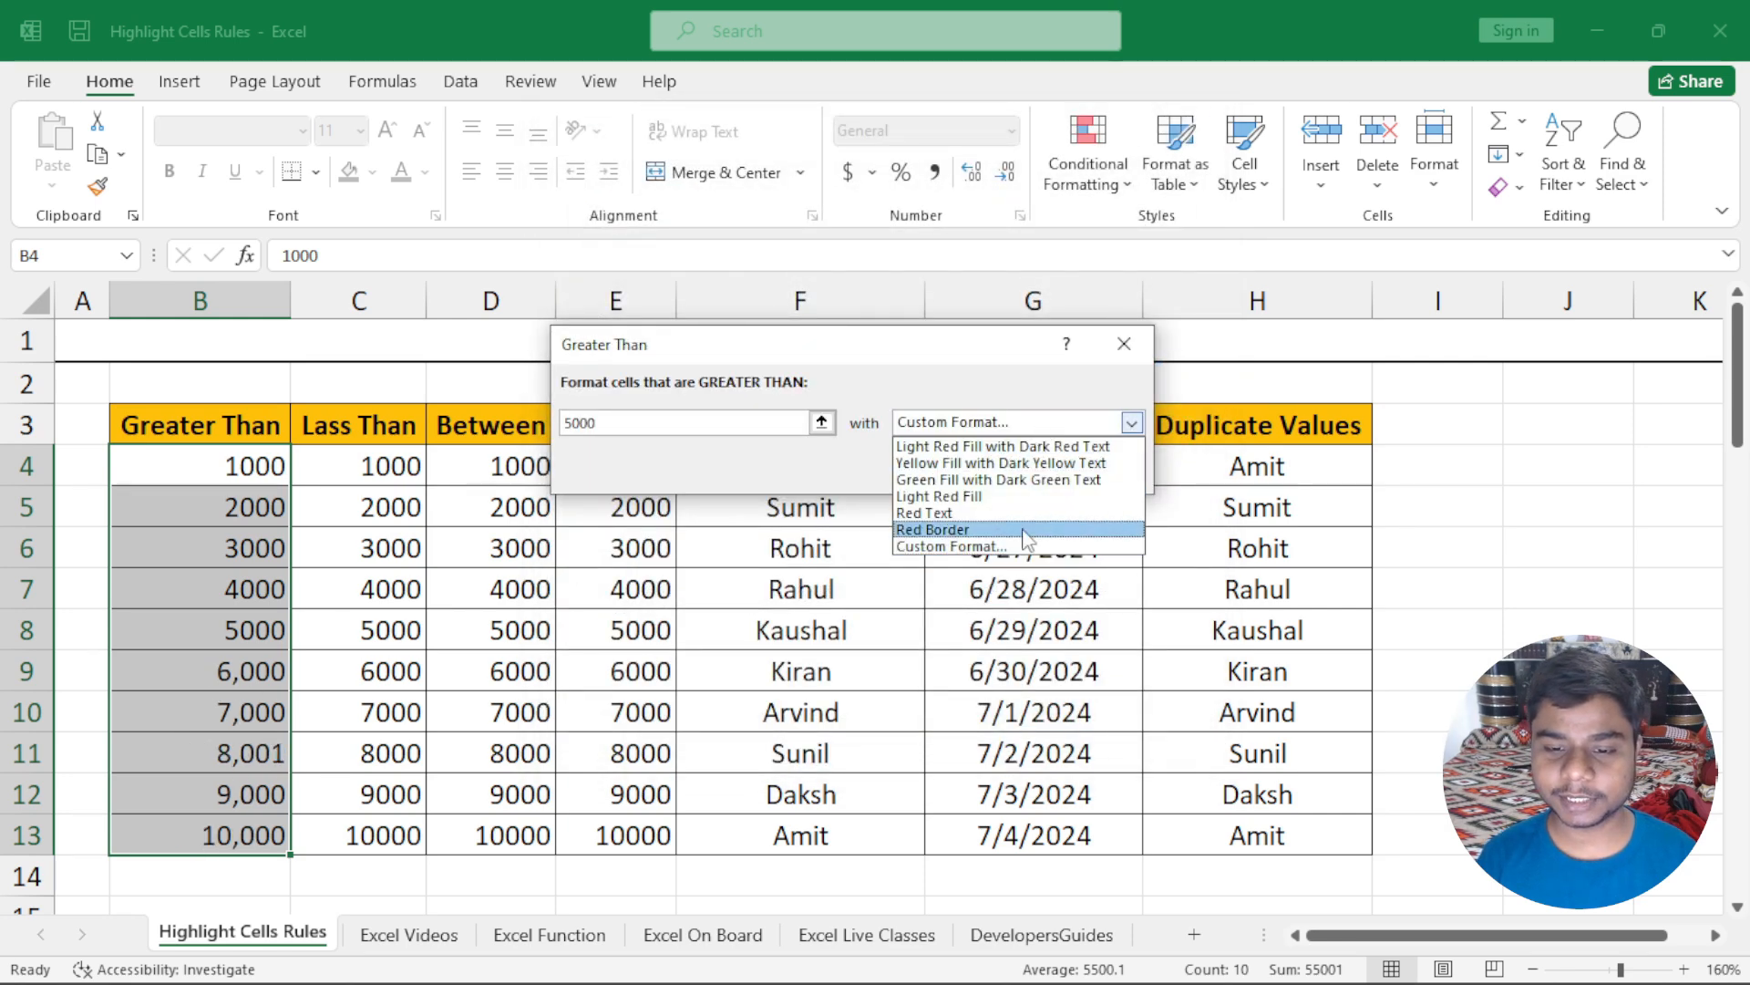
click(1023, 547)
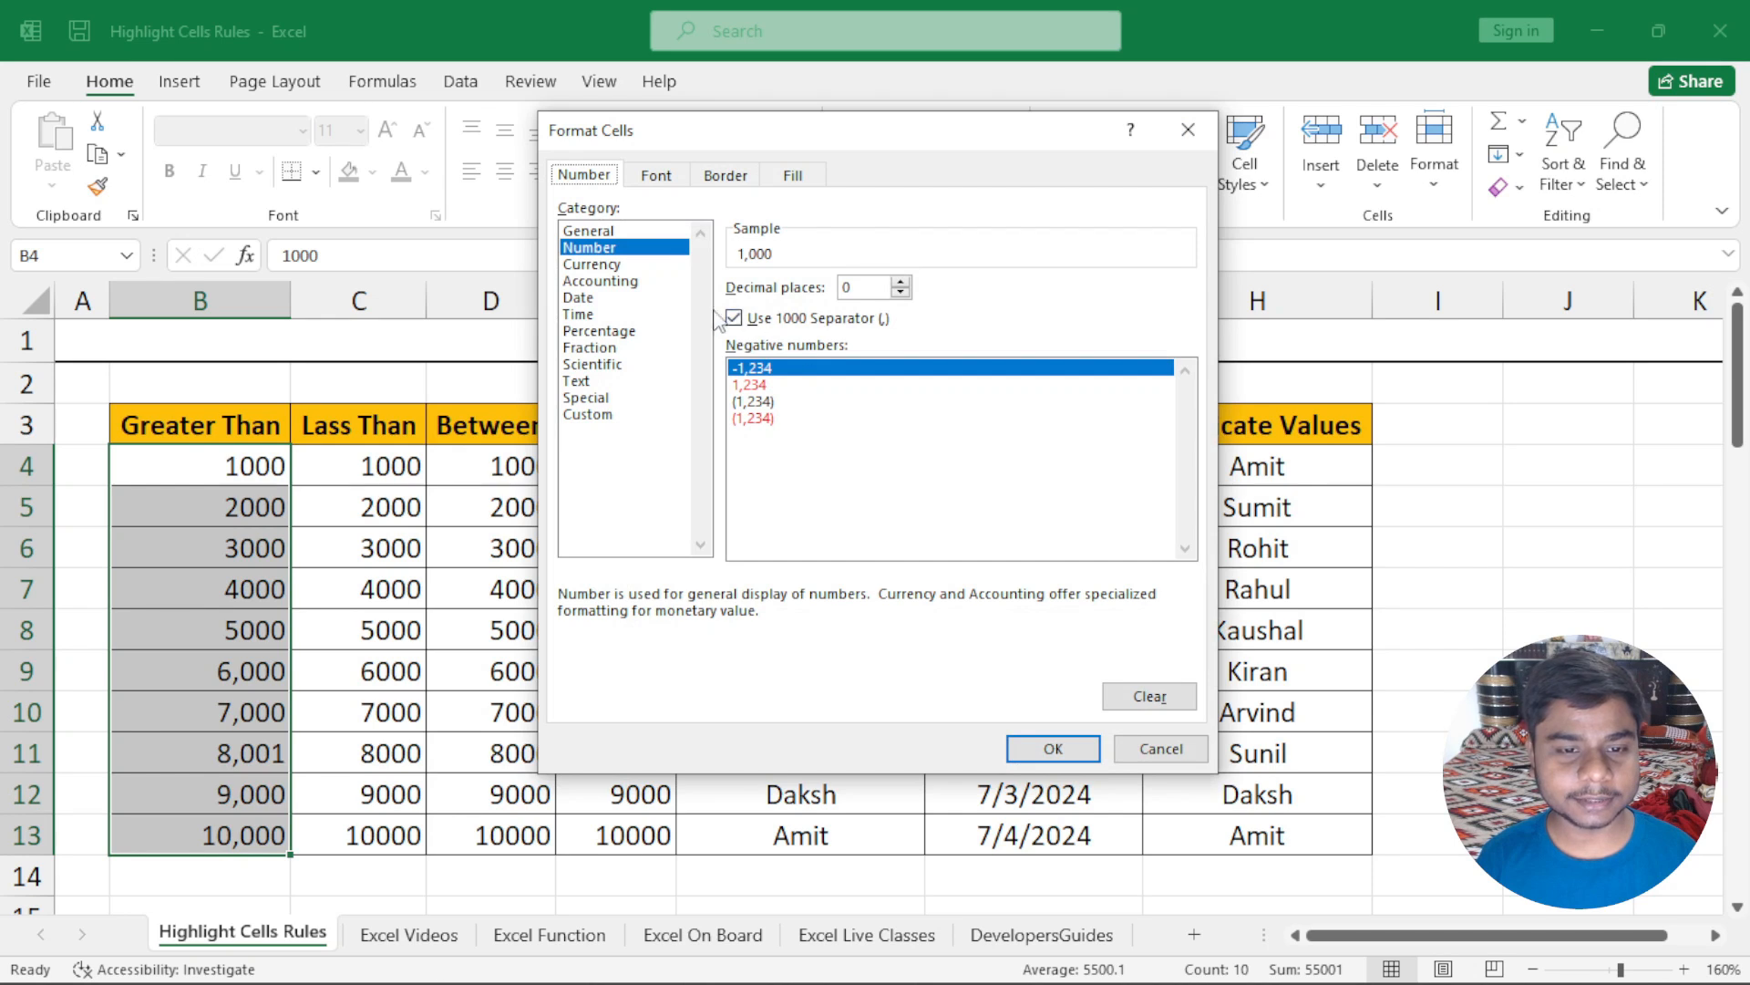
click(641, 264)
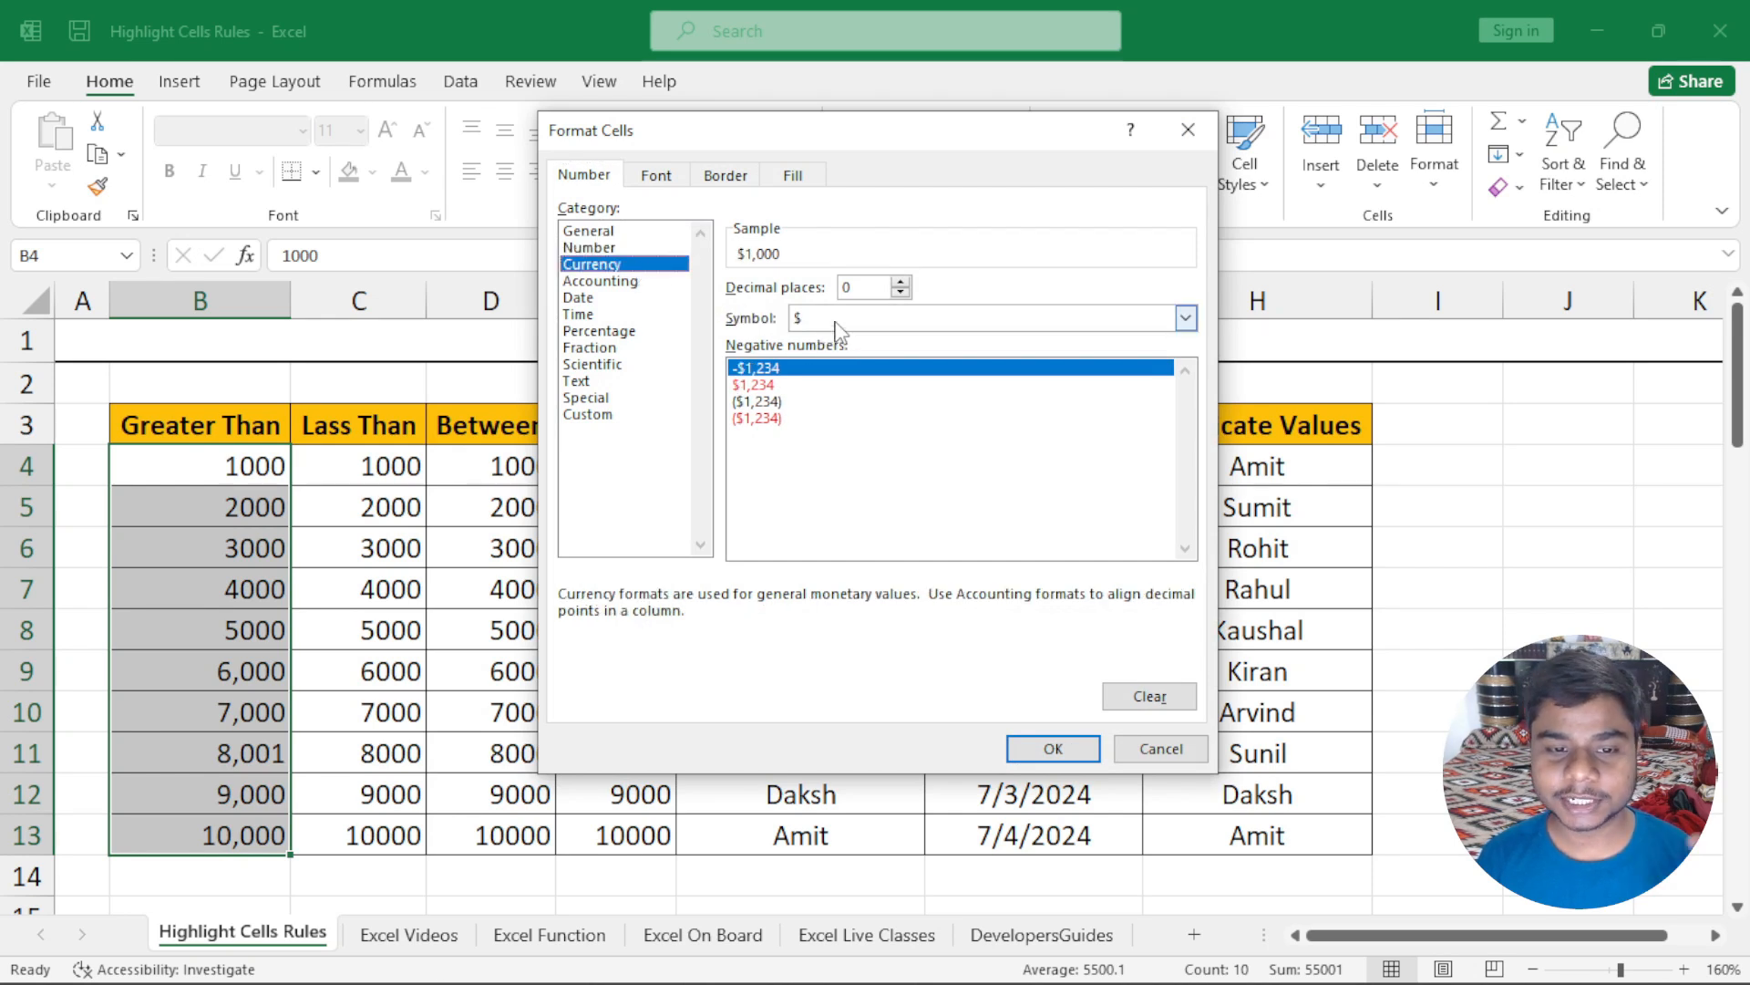
click(1003, 755)
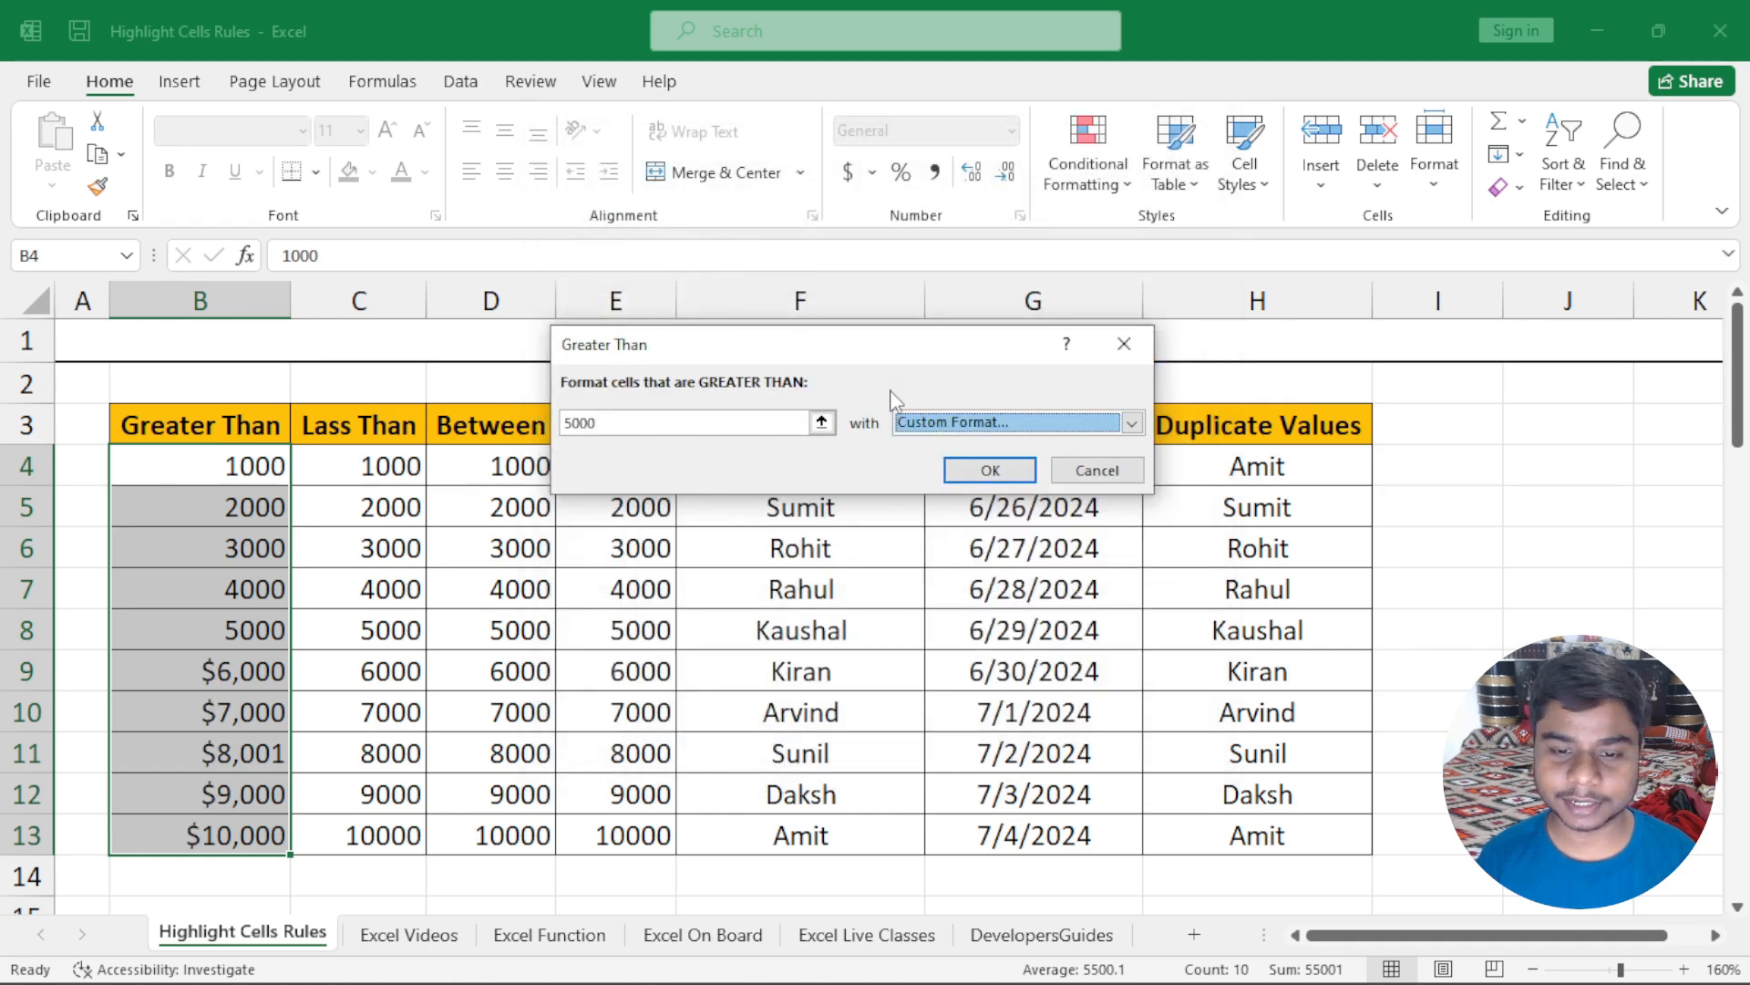
Step: Try 2 decimal places for the Currency format in the custom format settings, then return to 0
click(929, 427)
click(912, 546)
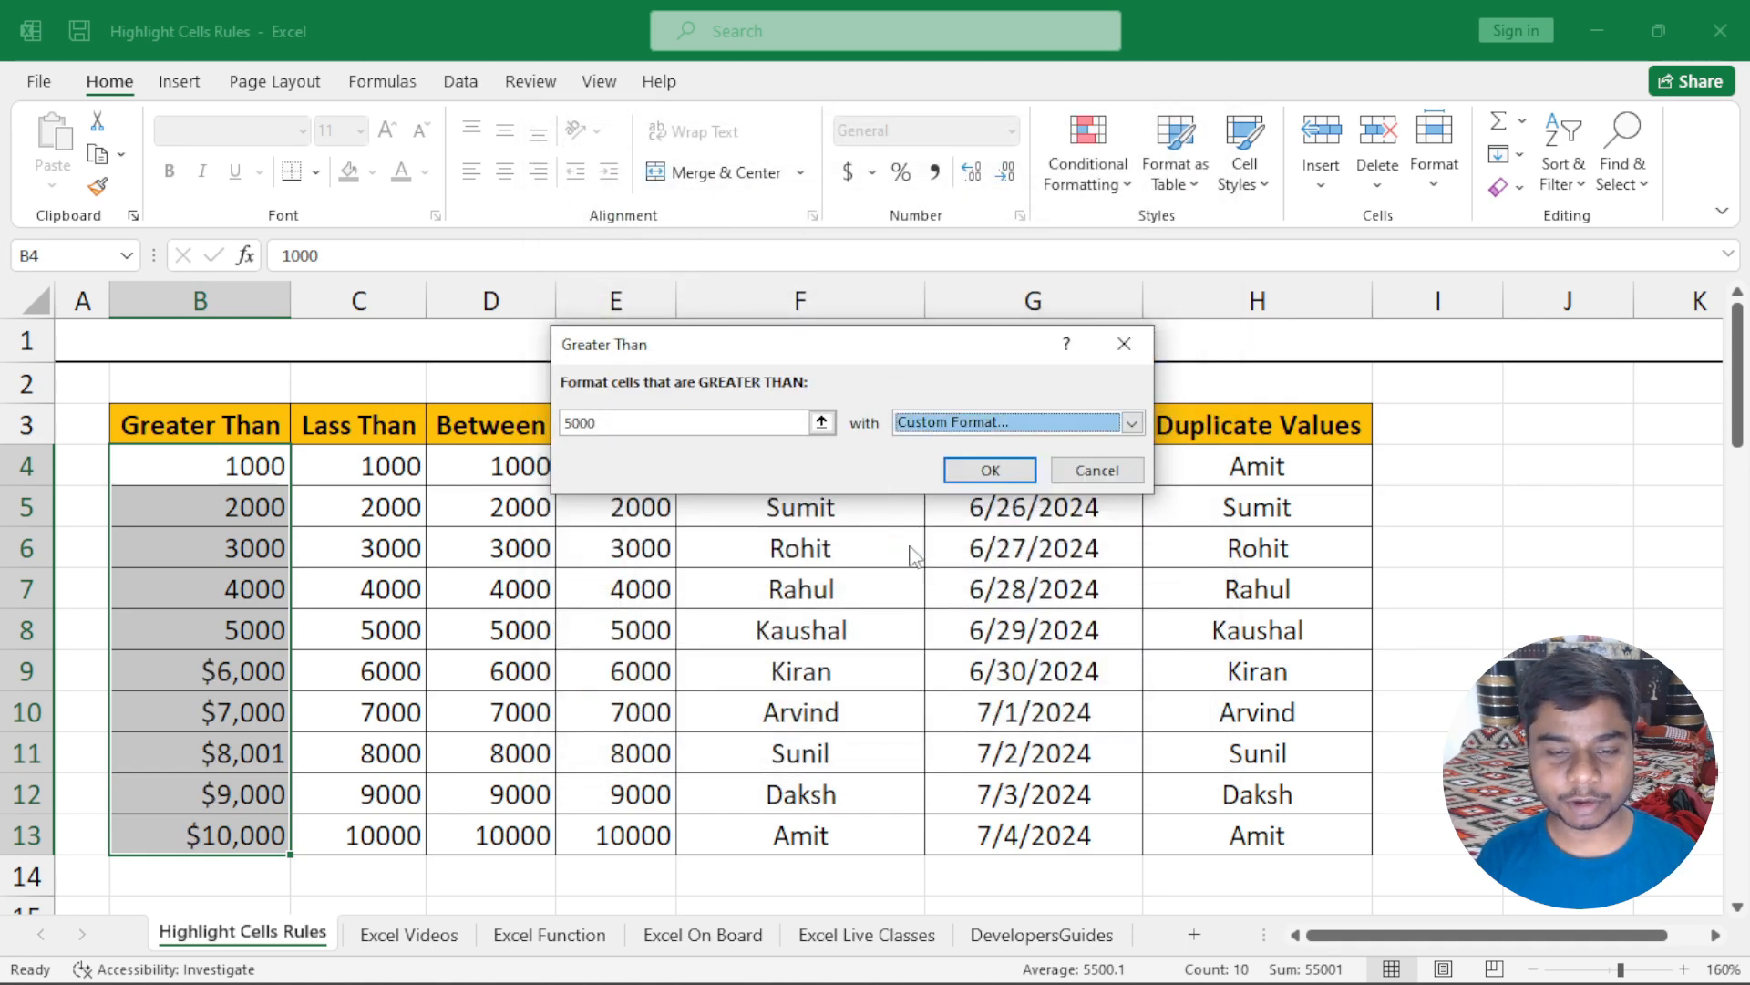
click(901, 281)
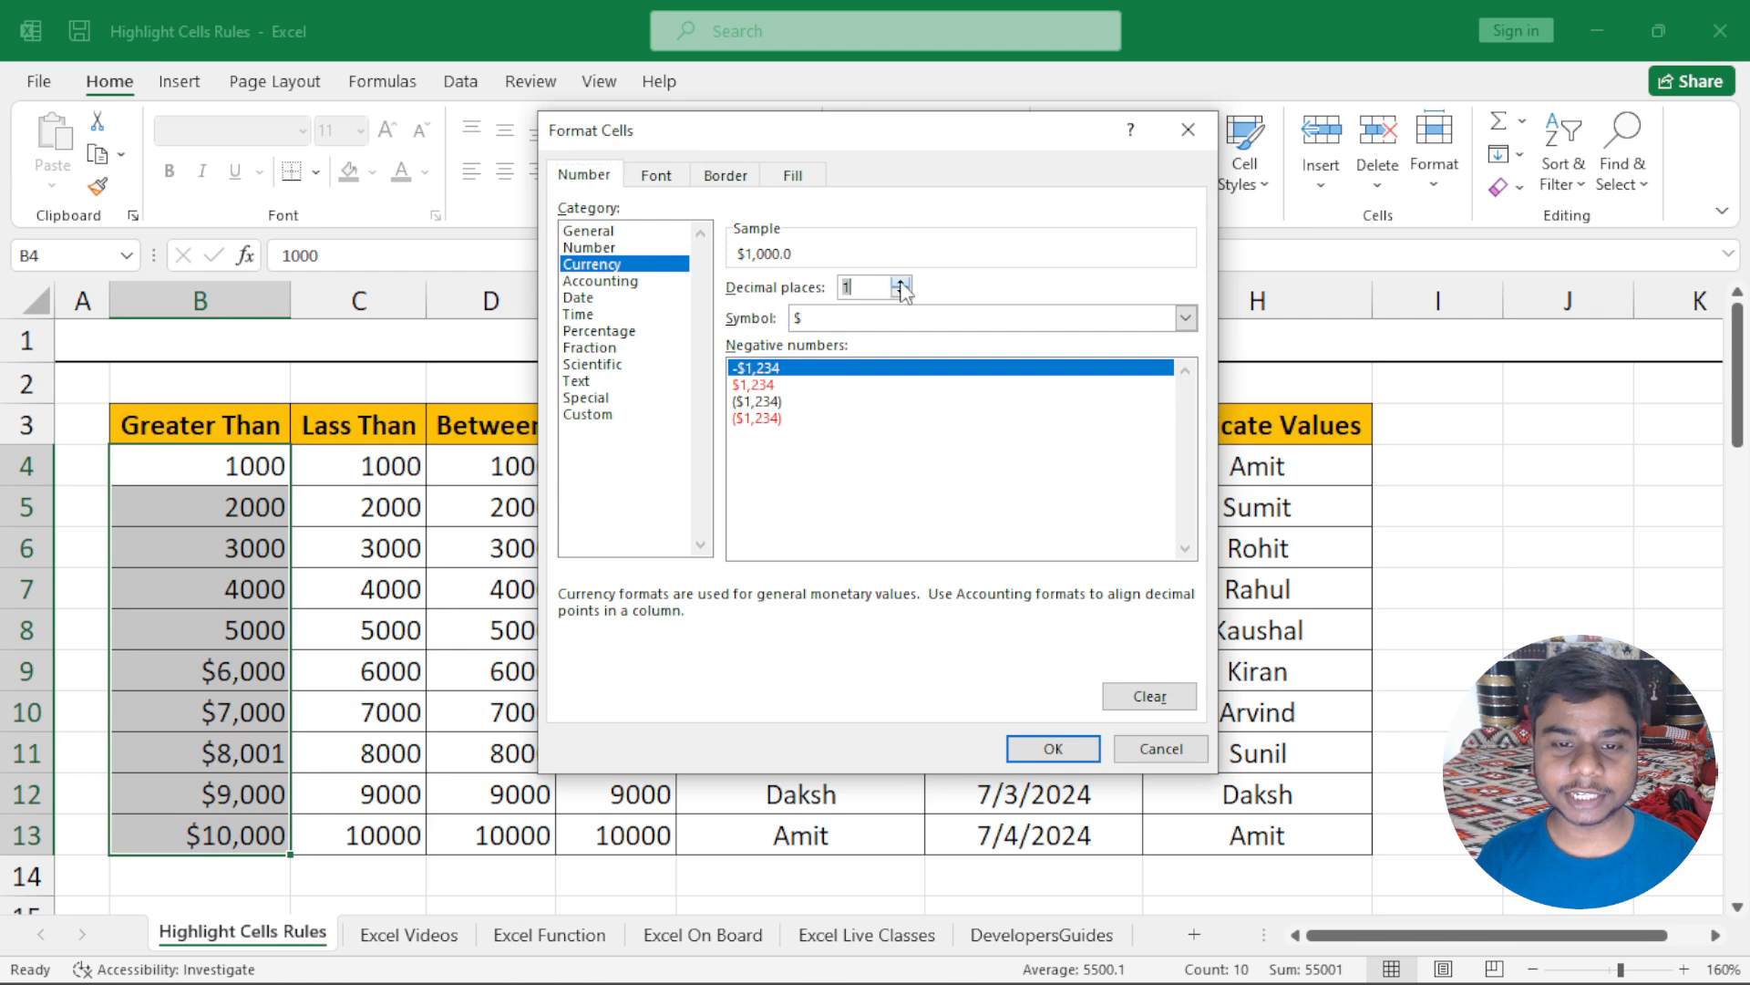
click(901, 281)
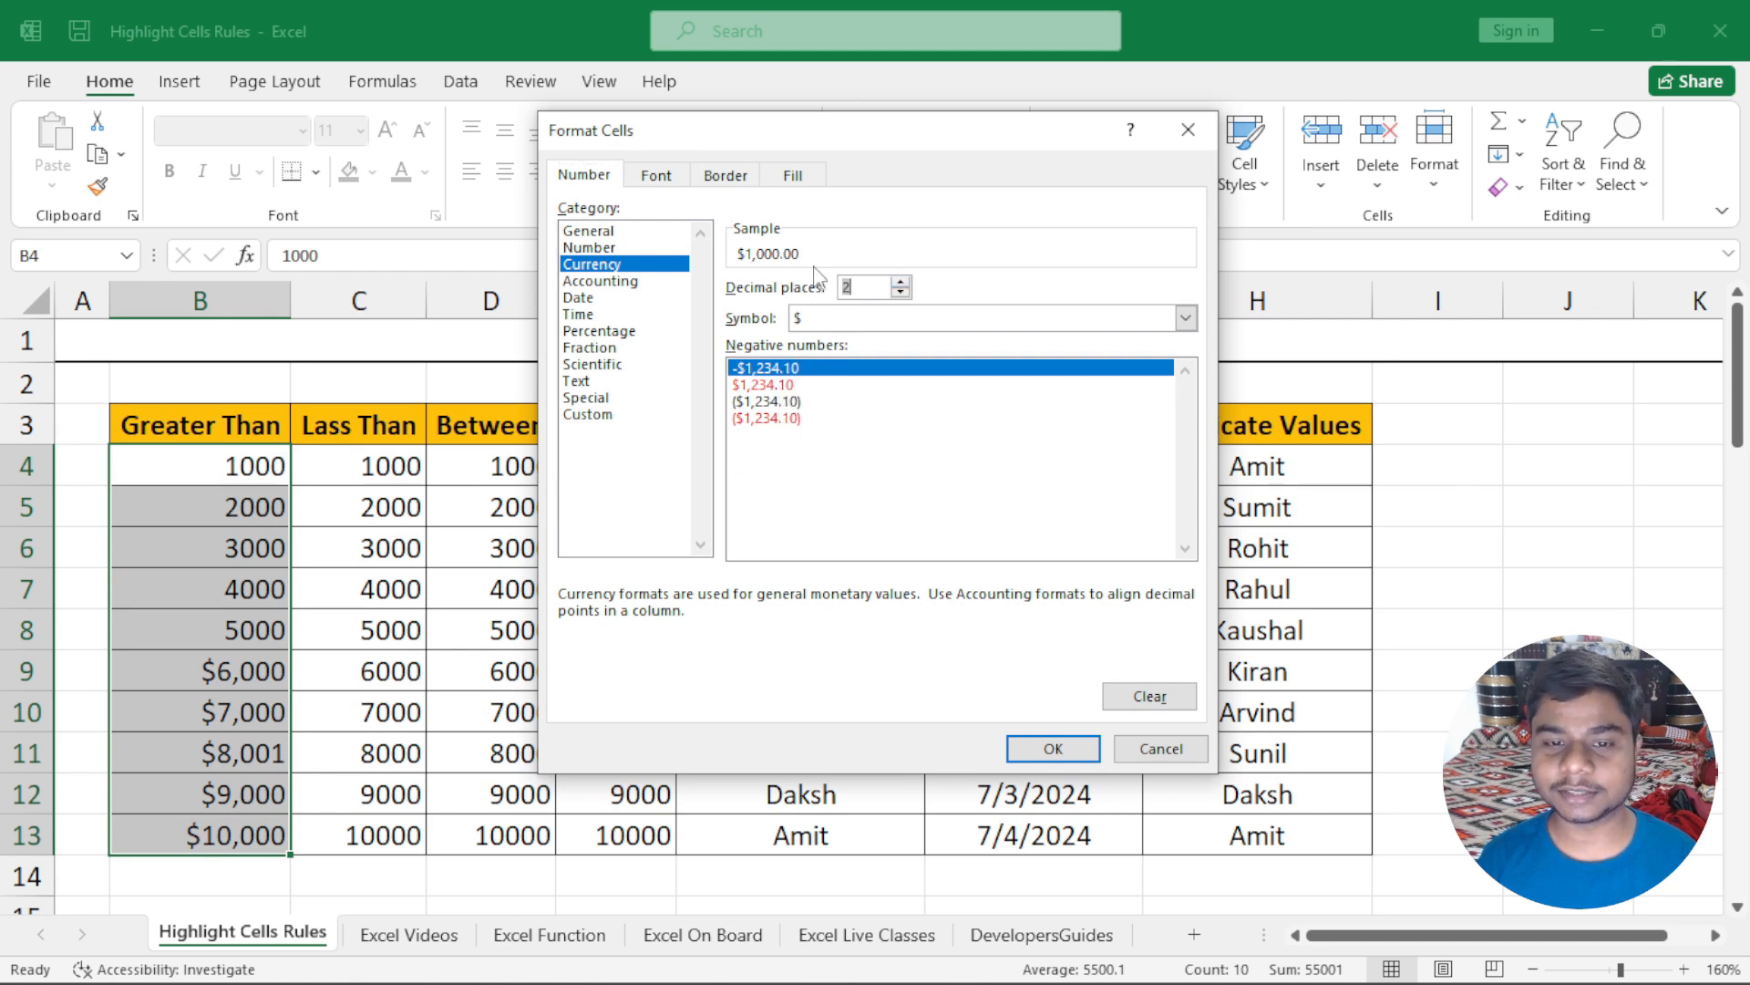
click(901, 292)
click(901, 292)
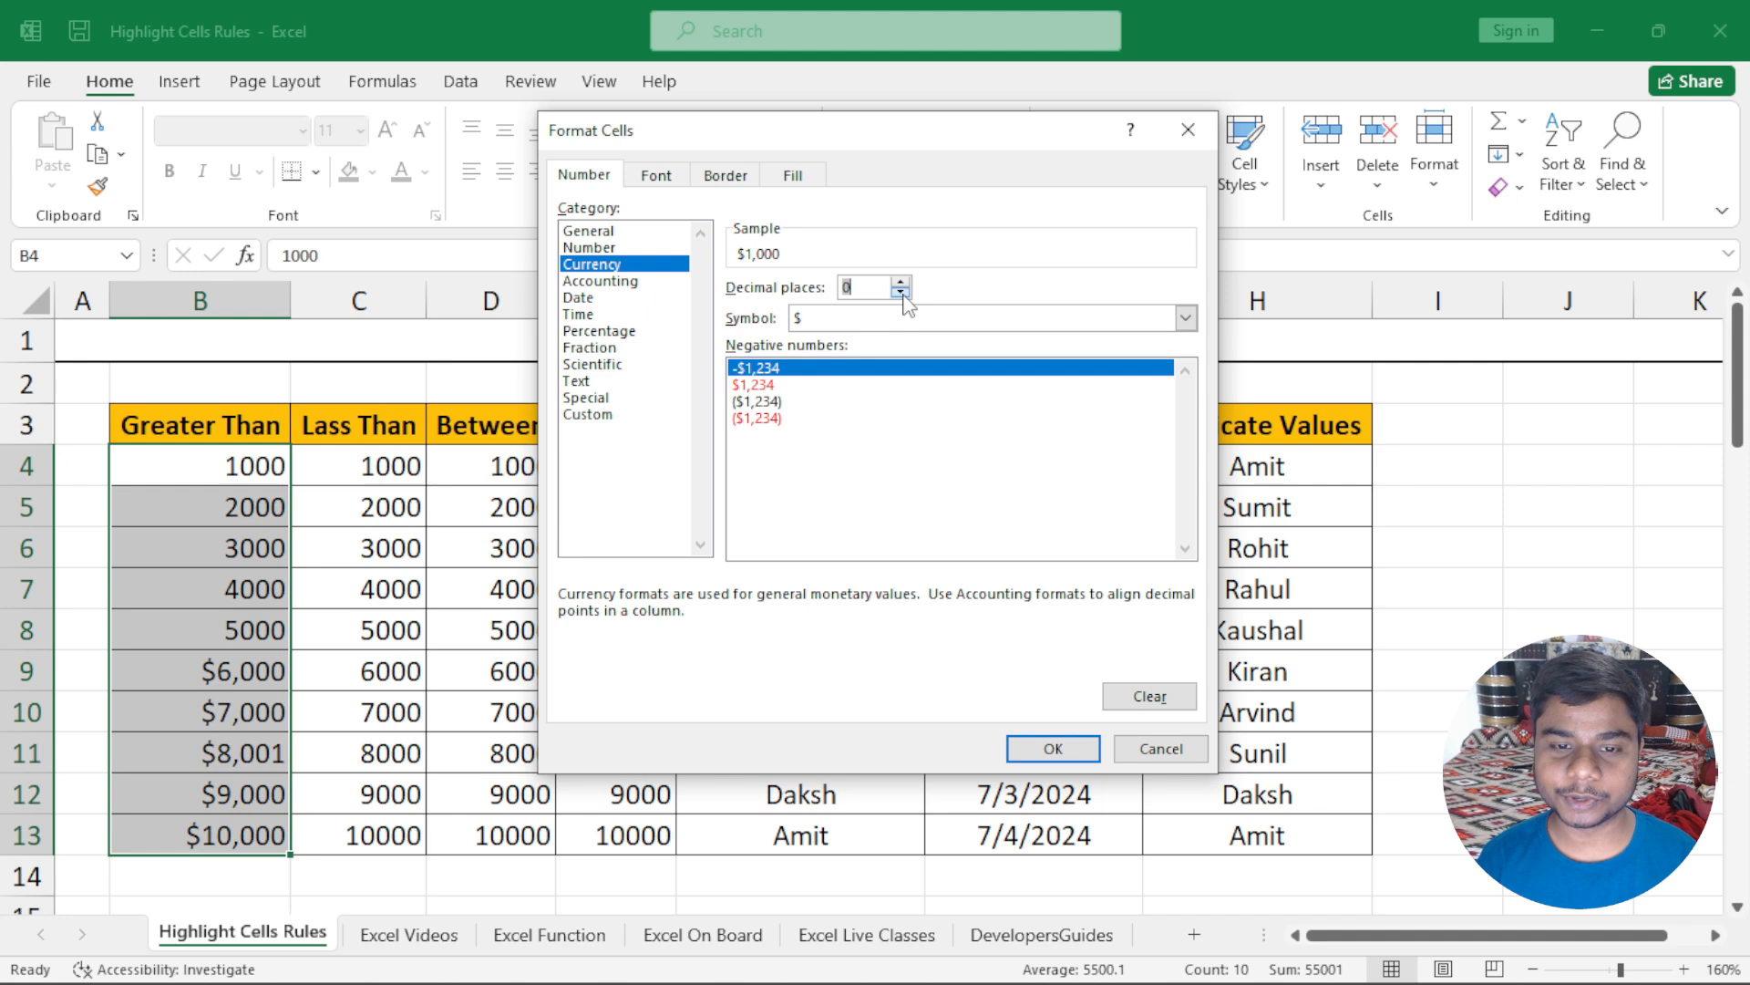
Step: Apply the Accounting format with the $ symbol, trying 2 decimal places before accepting it with 0
click(649, 283)
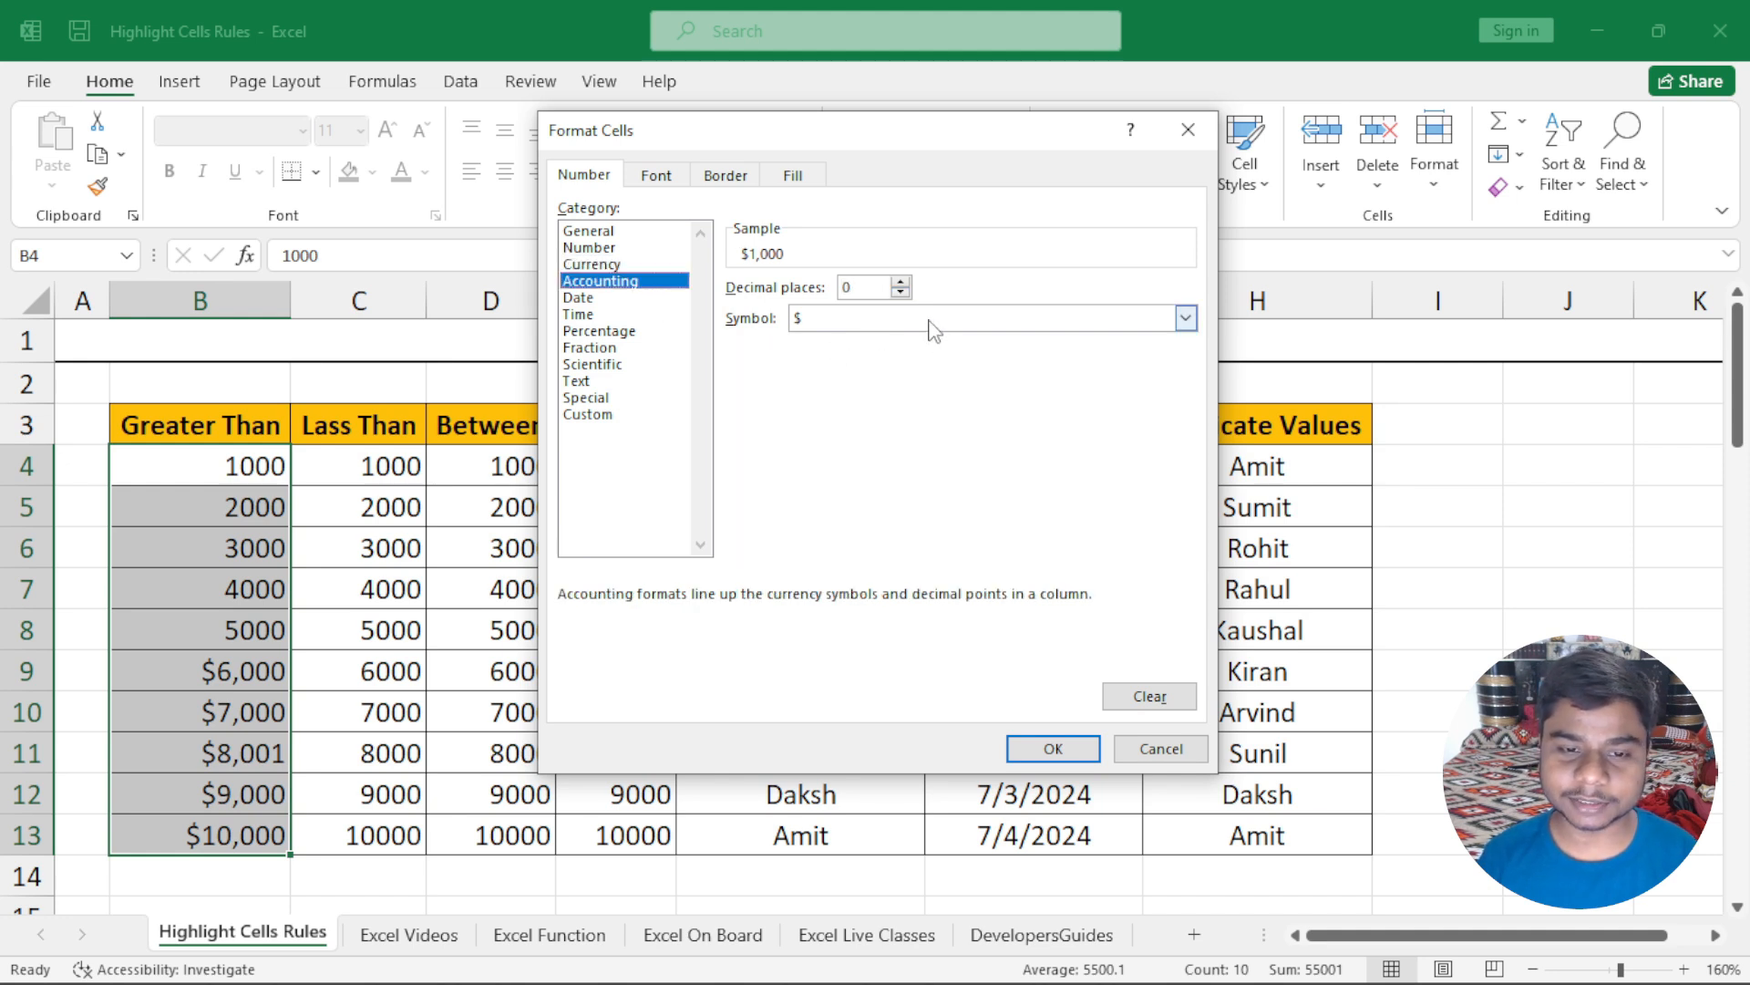
click(930, 321)
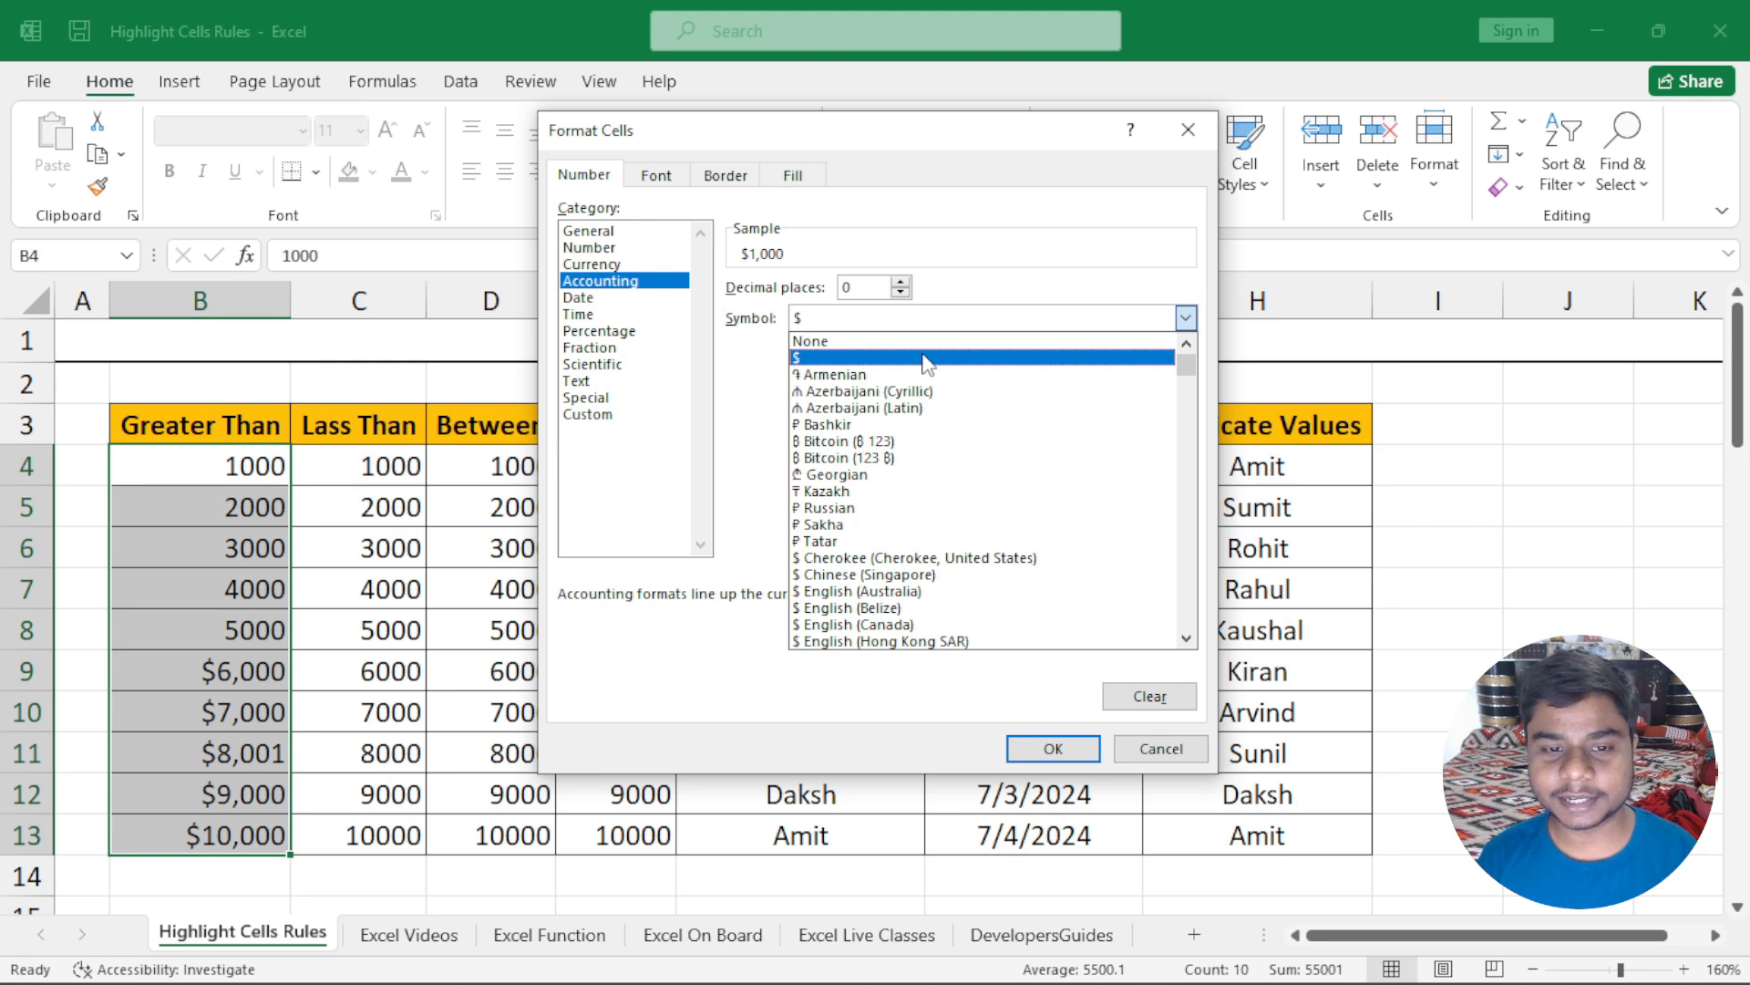
click(928, 358)
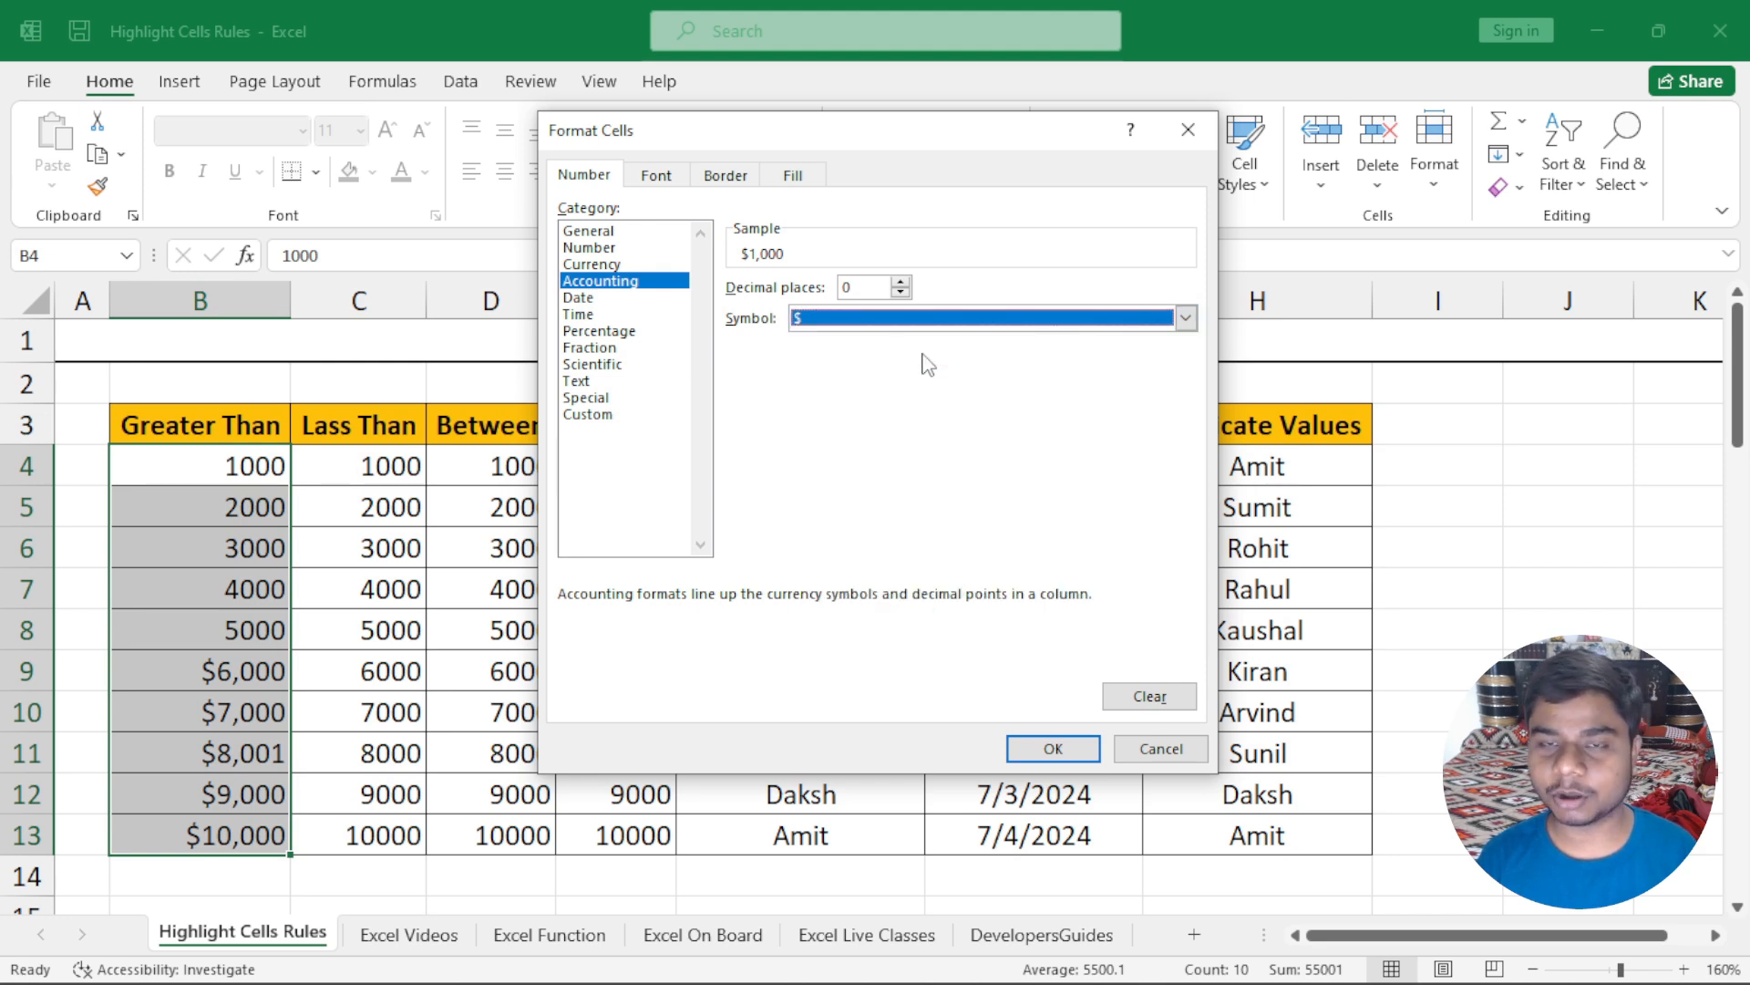
click(899, 283)
click(898, 282)
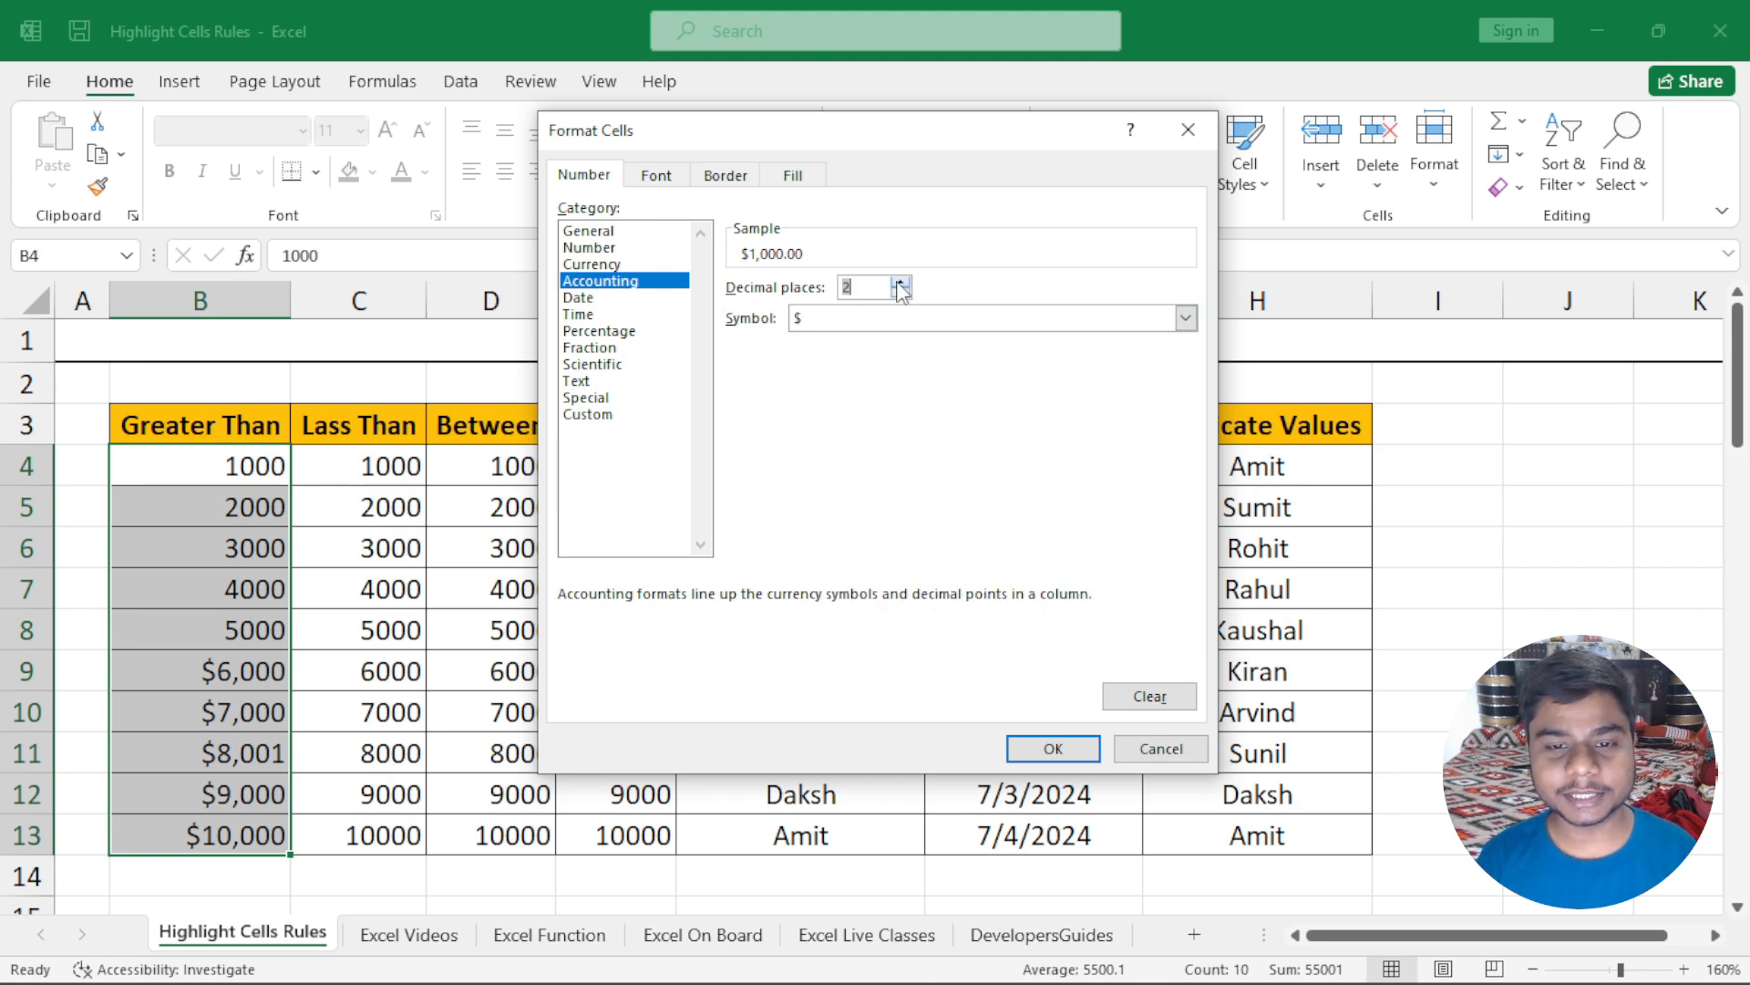
click(900, 293)
click(901, 294)
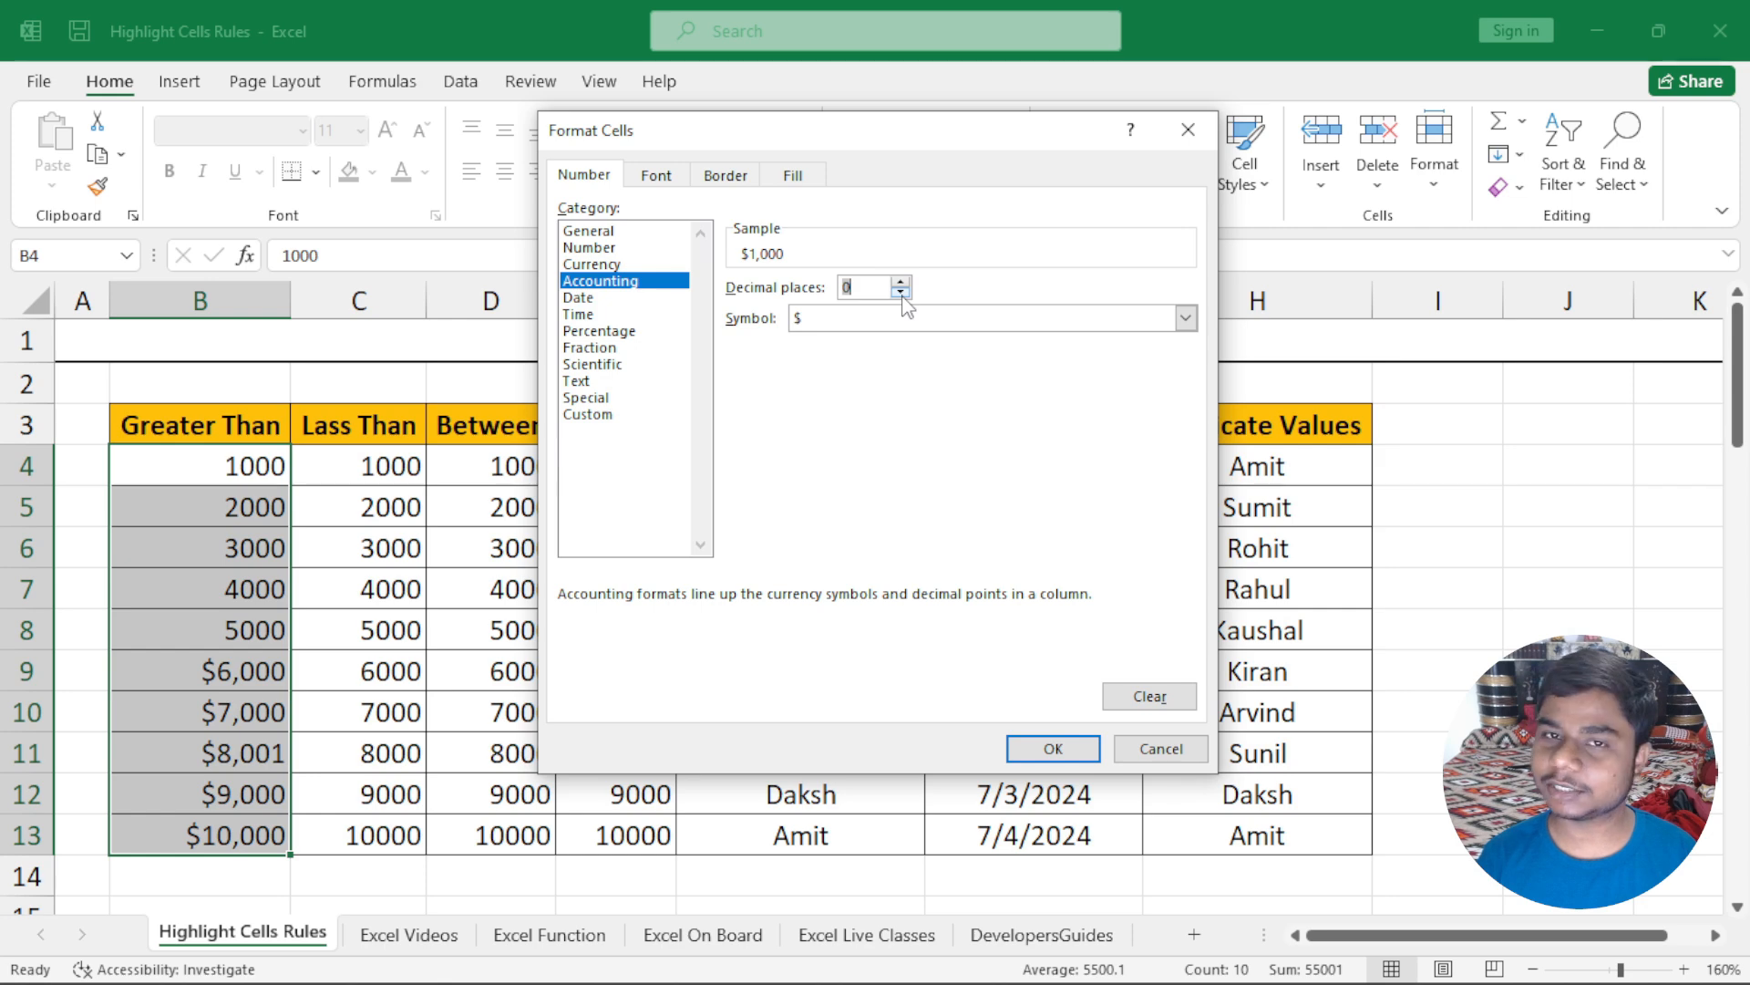
click(1048, 748)
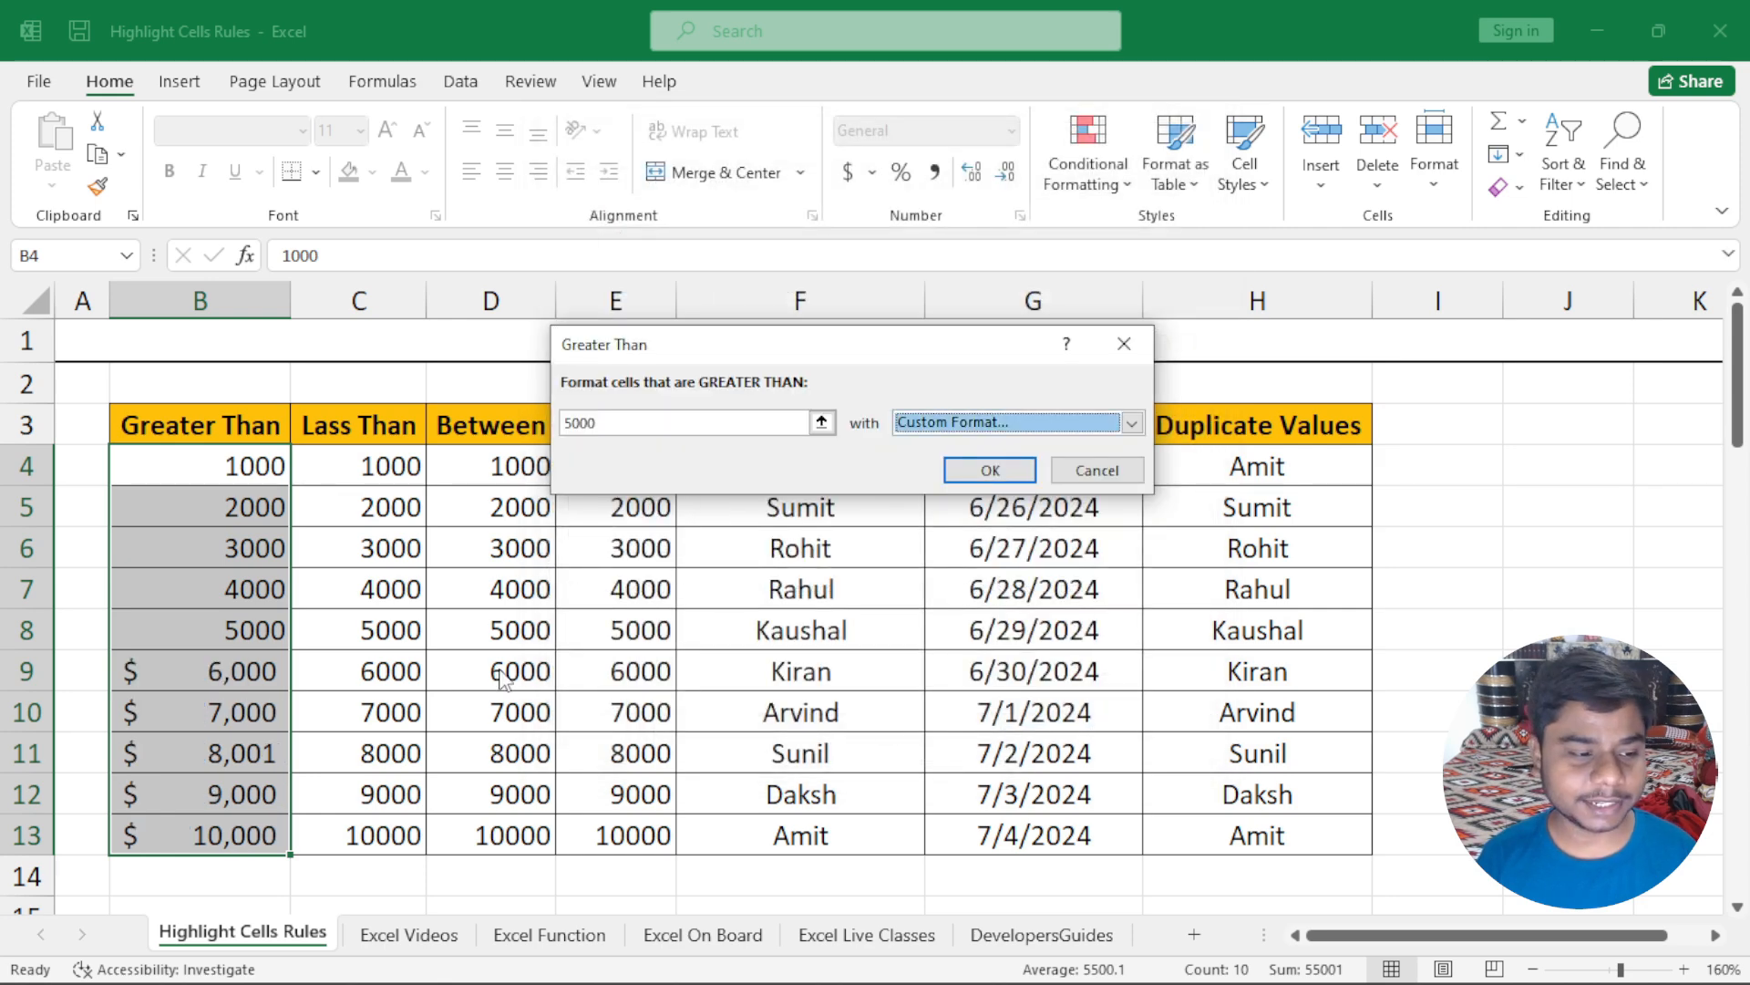
Step: Change the rule's custom format to the Date category with type *3/14/2012 and accept it
click(1112, 421)
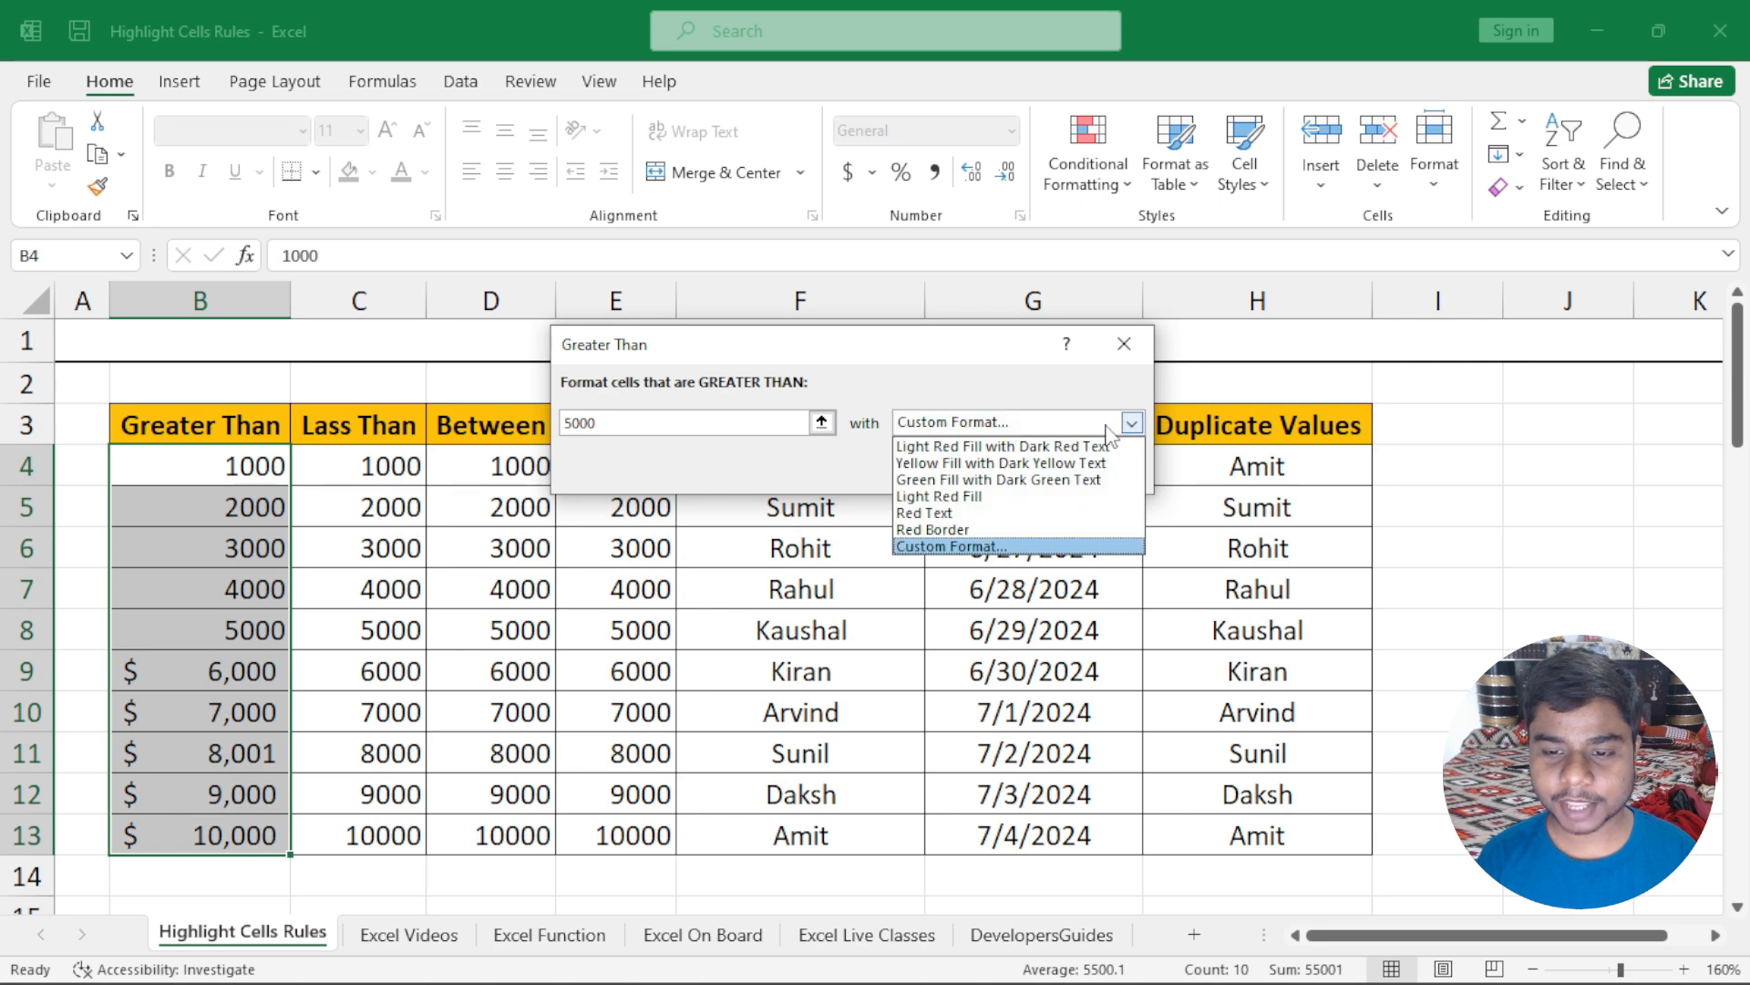
click(1030, 550)
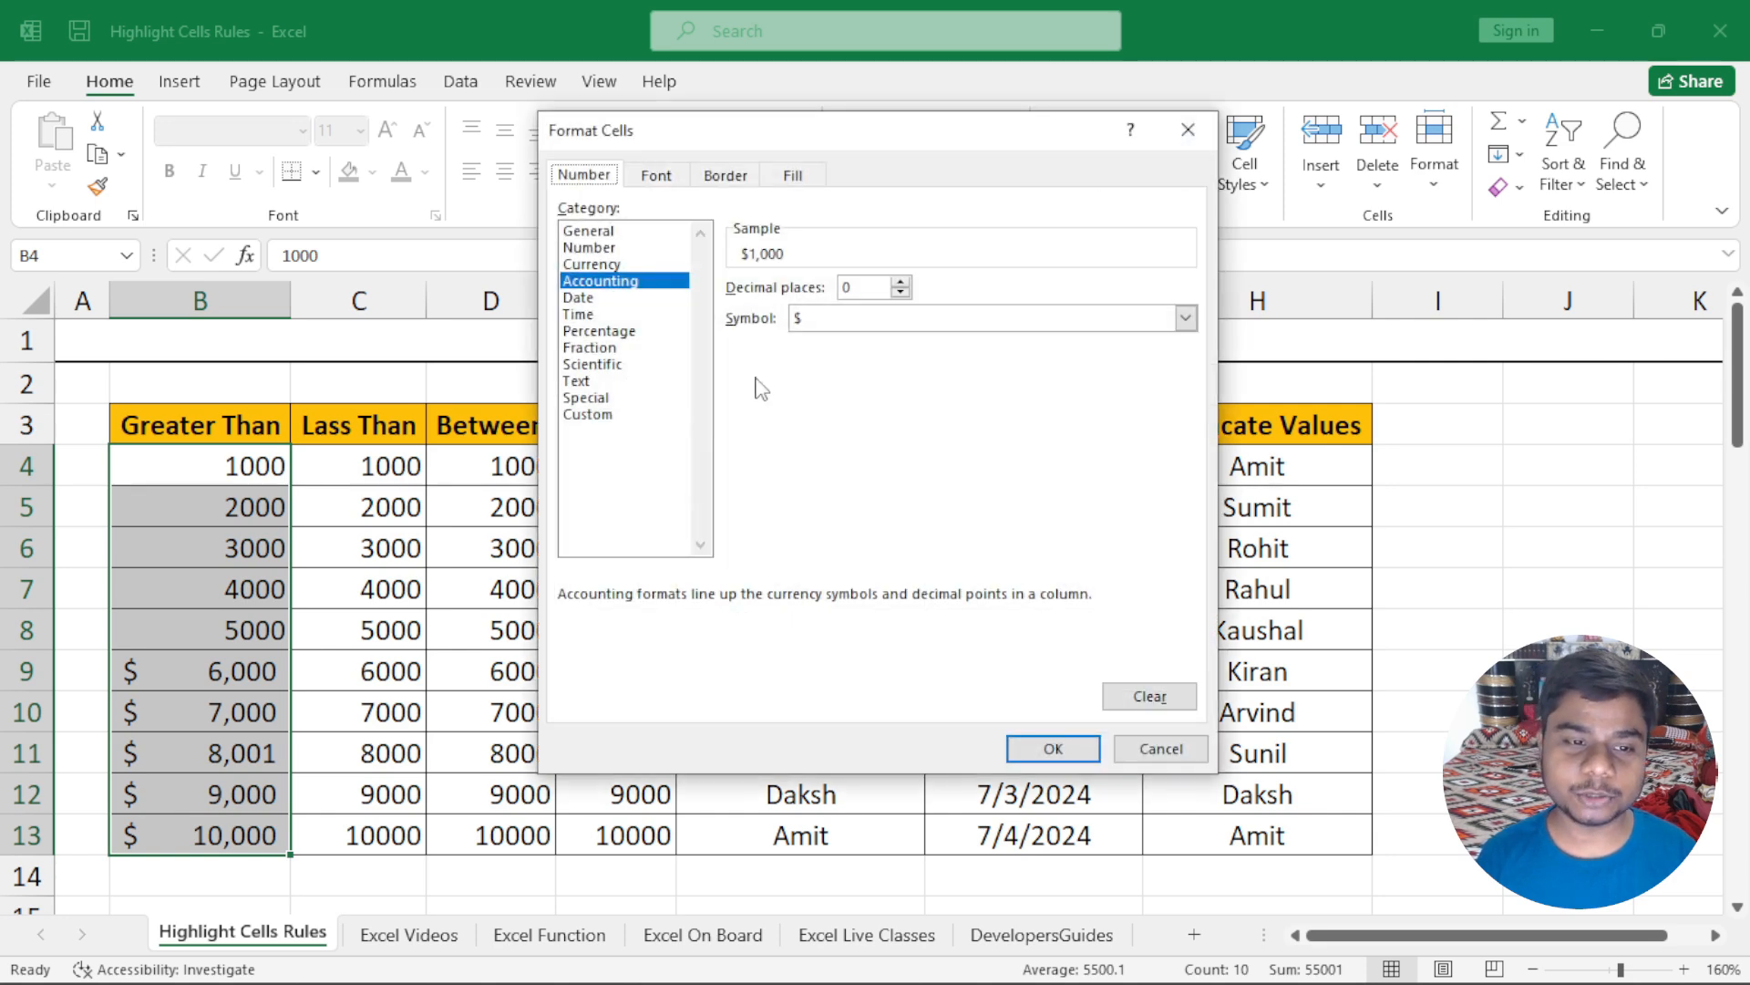
click(607, 299)
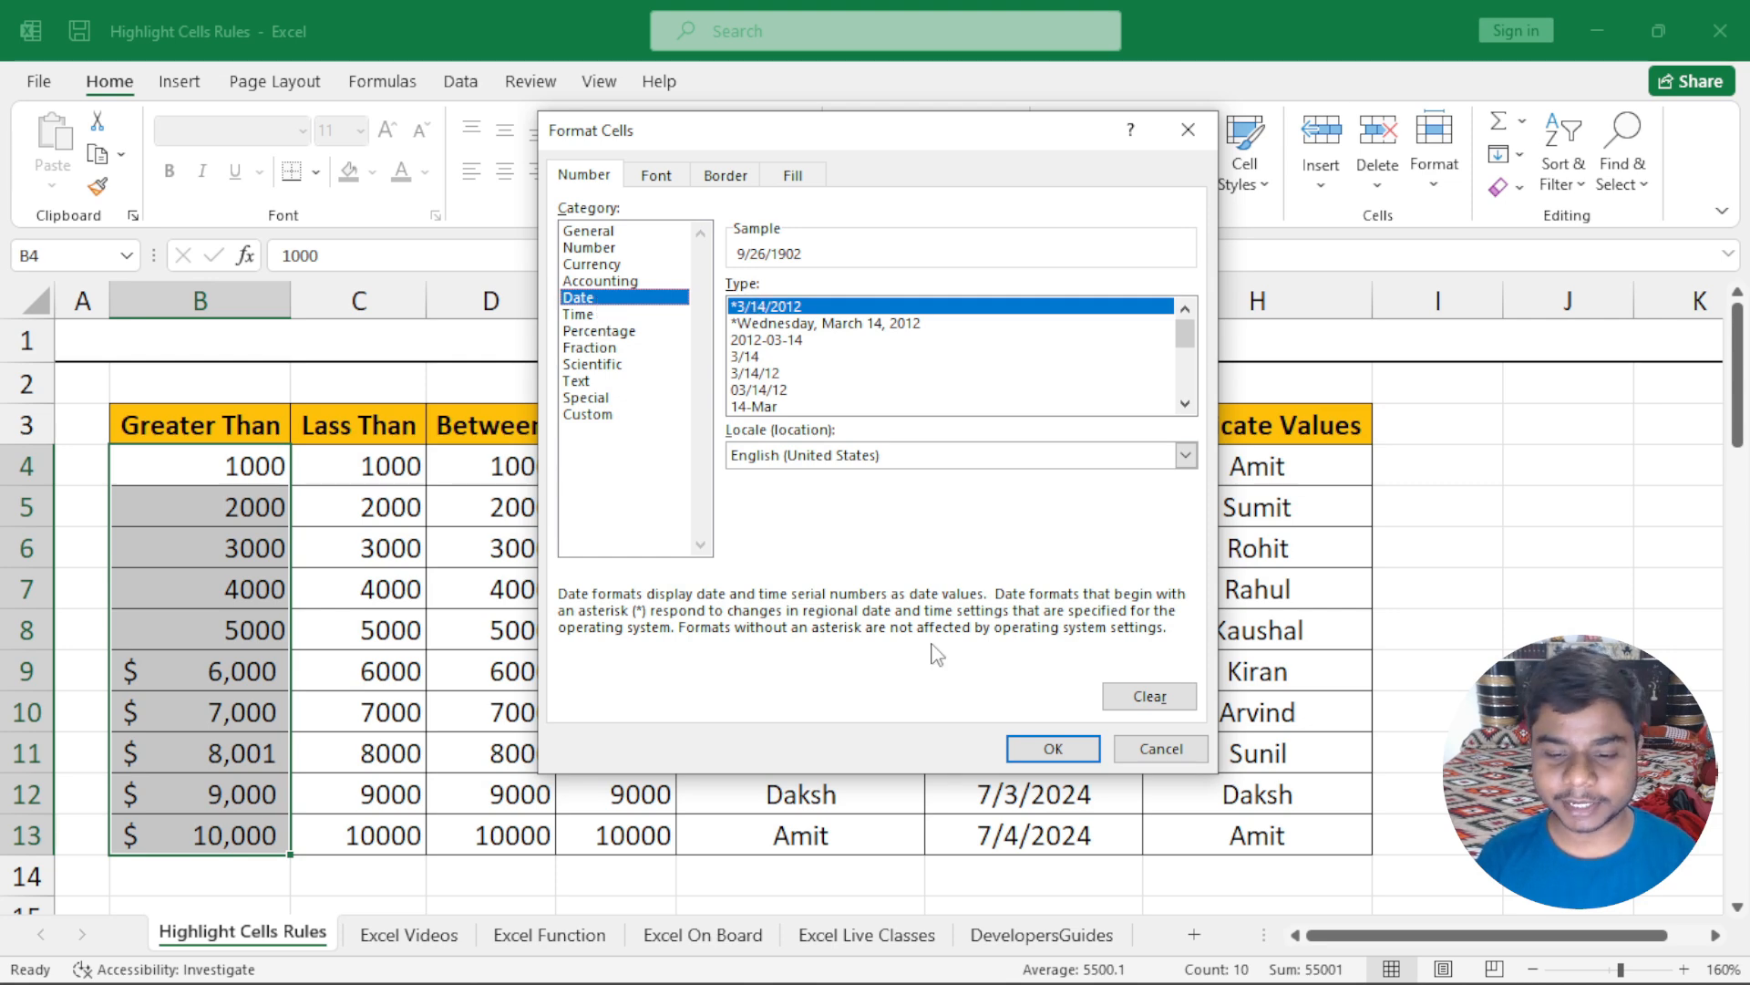
click(1053, 748)
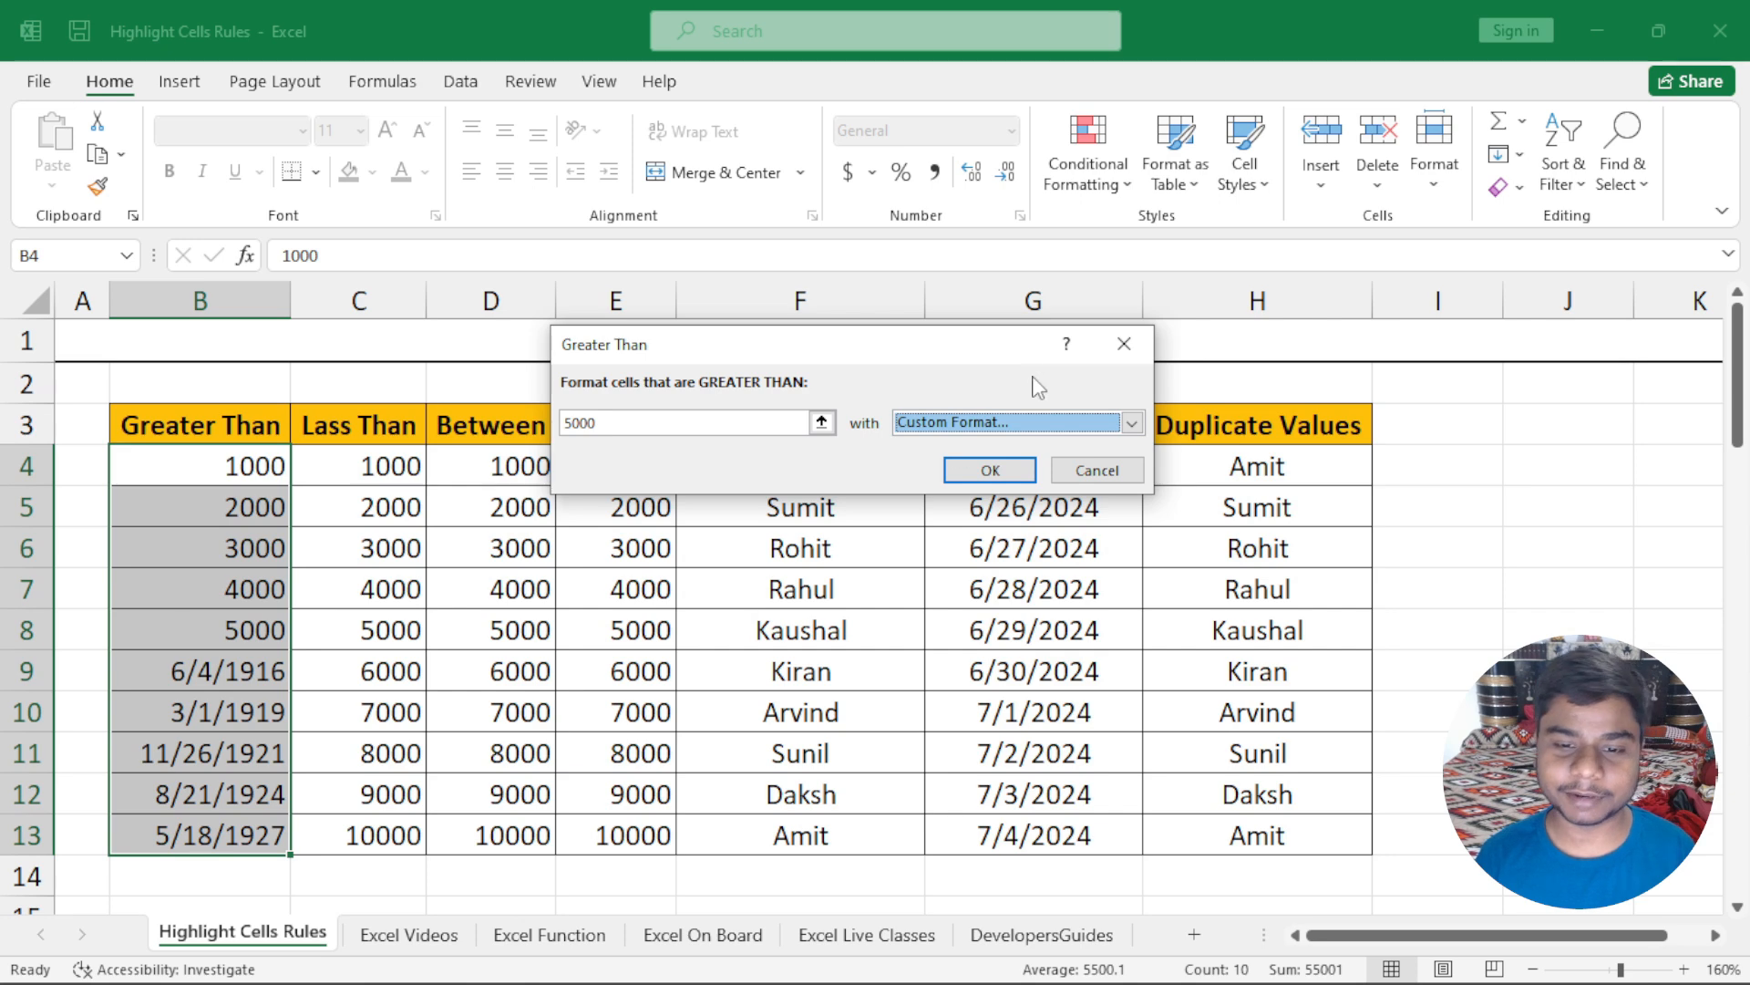
Step: Start a fresh custom format for the rule, browse the number categories, and apply the Time category with type *1:30:55 PM
click(1009, 421)
click(948, 534)
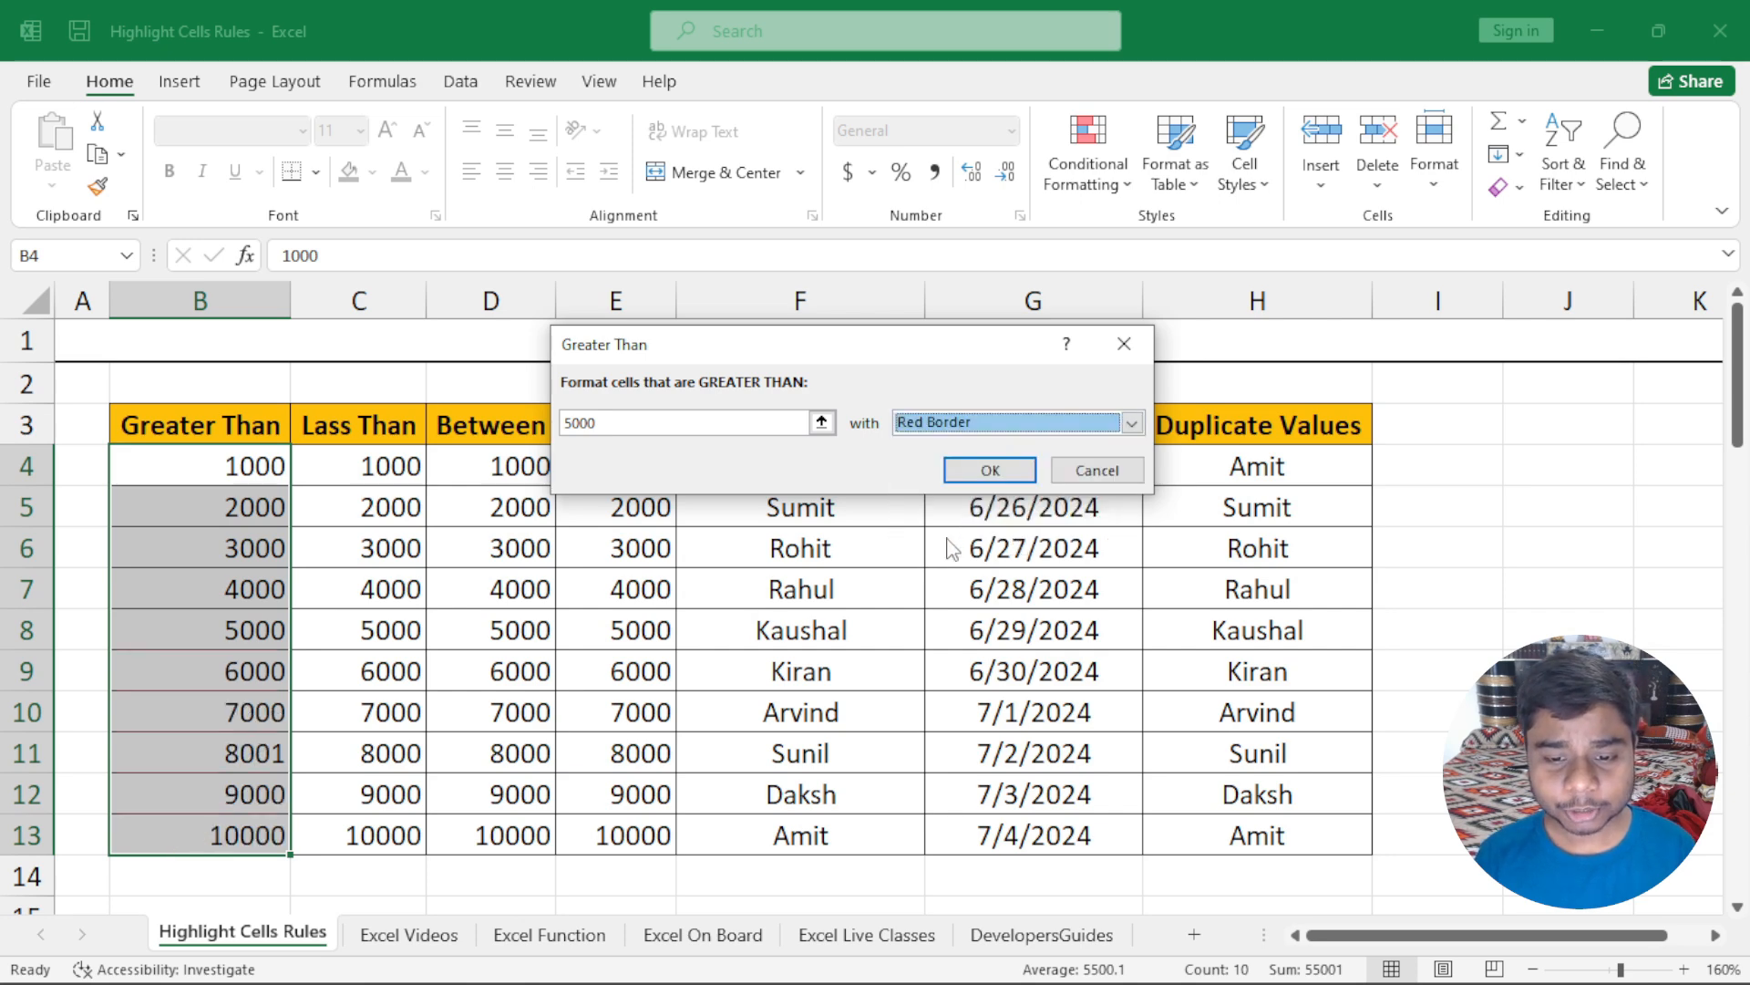
click(950, 425)
click(945, 547)
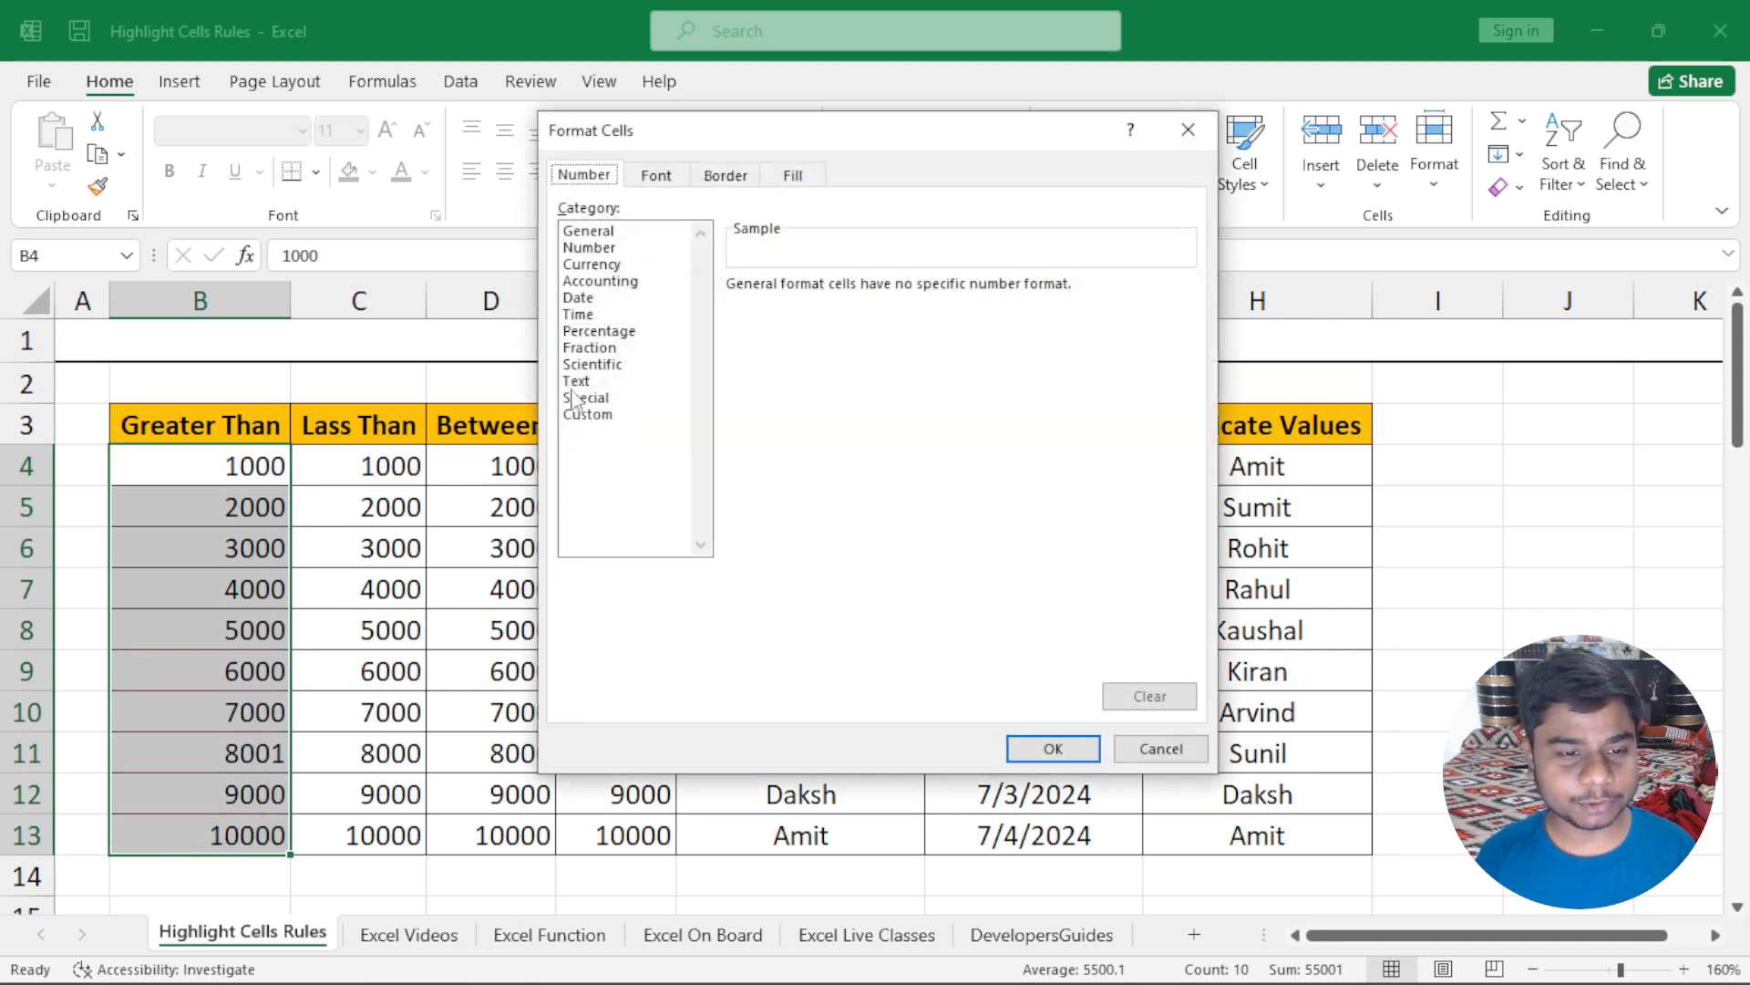
click(584, 314)
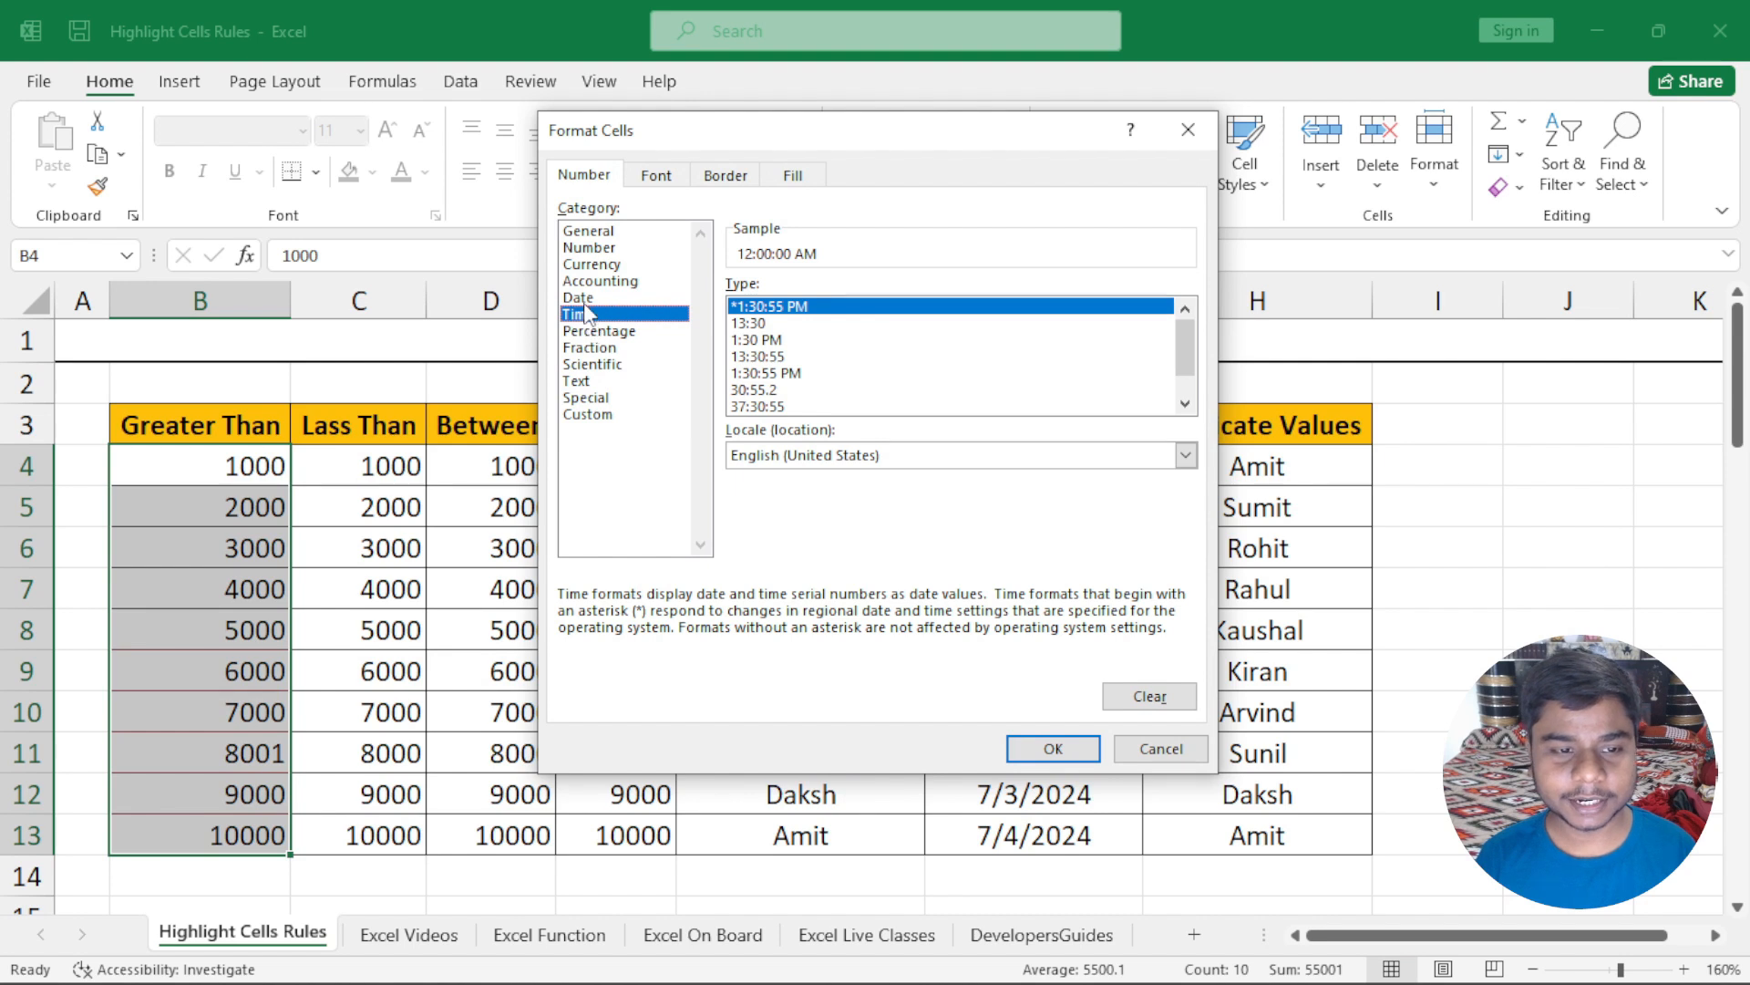
click(604, 281)
click(602, 265)
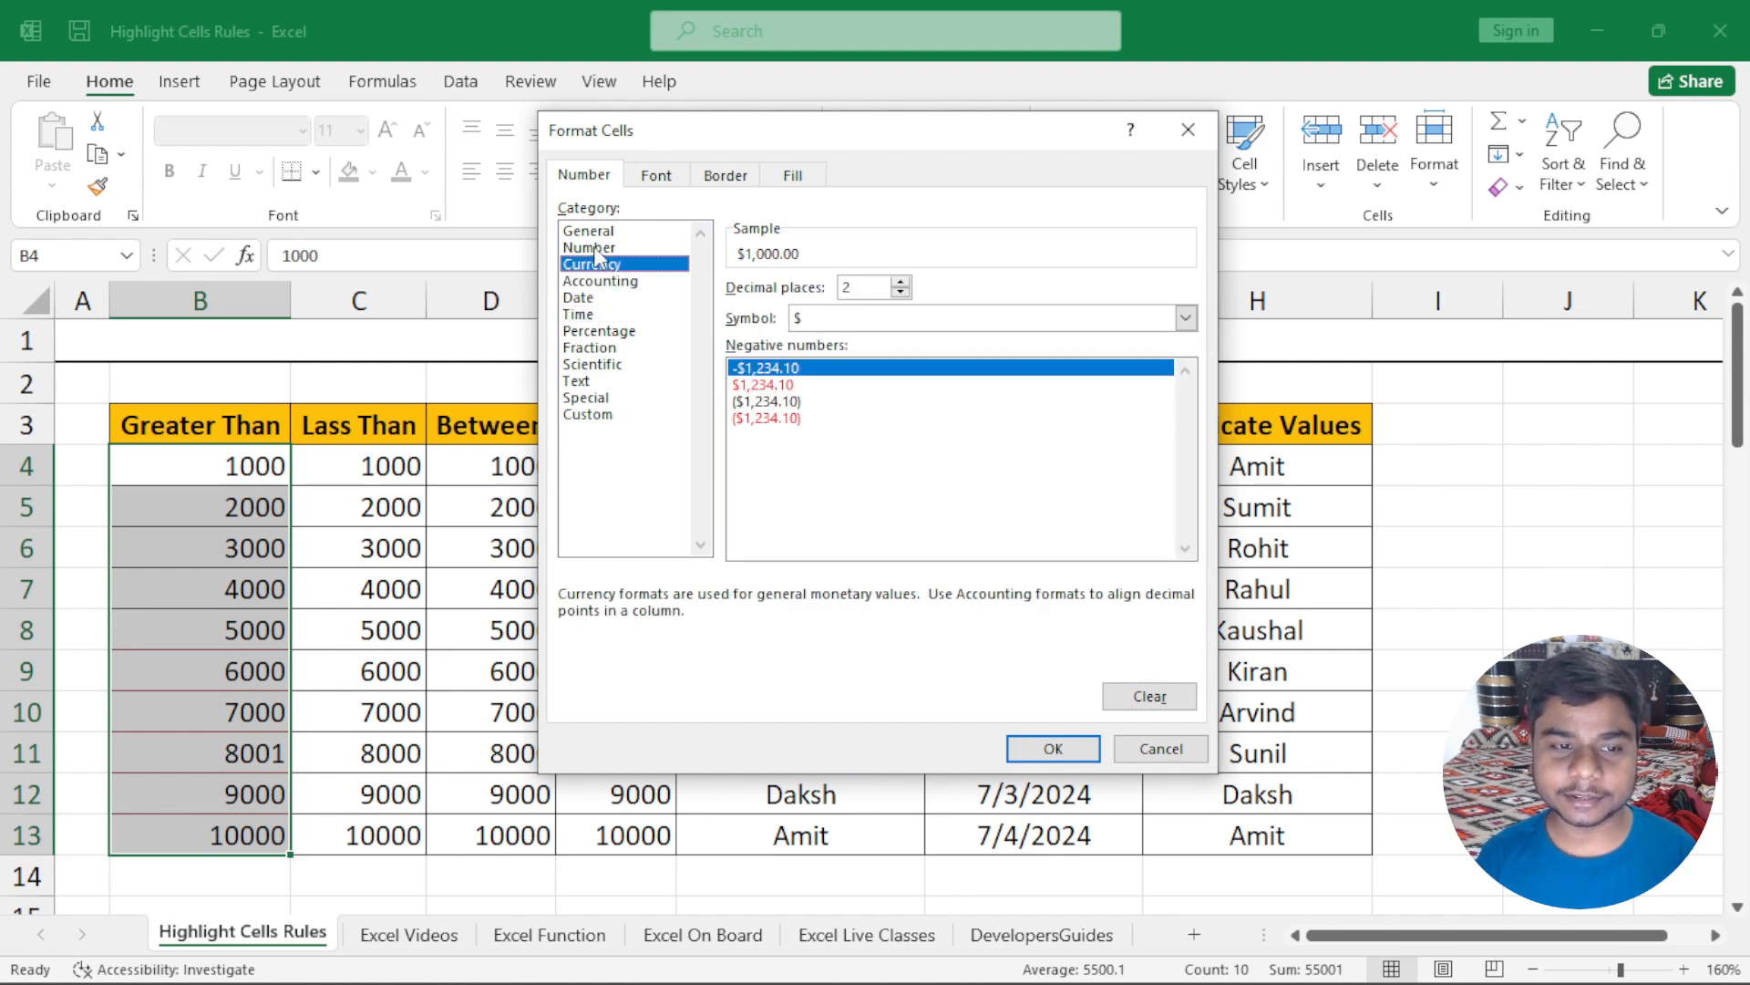
click(594, 247)
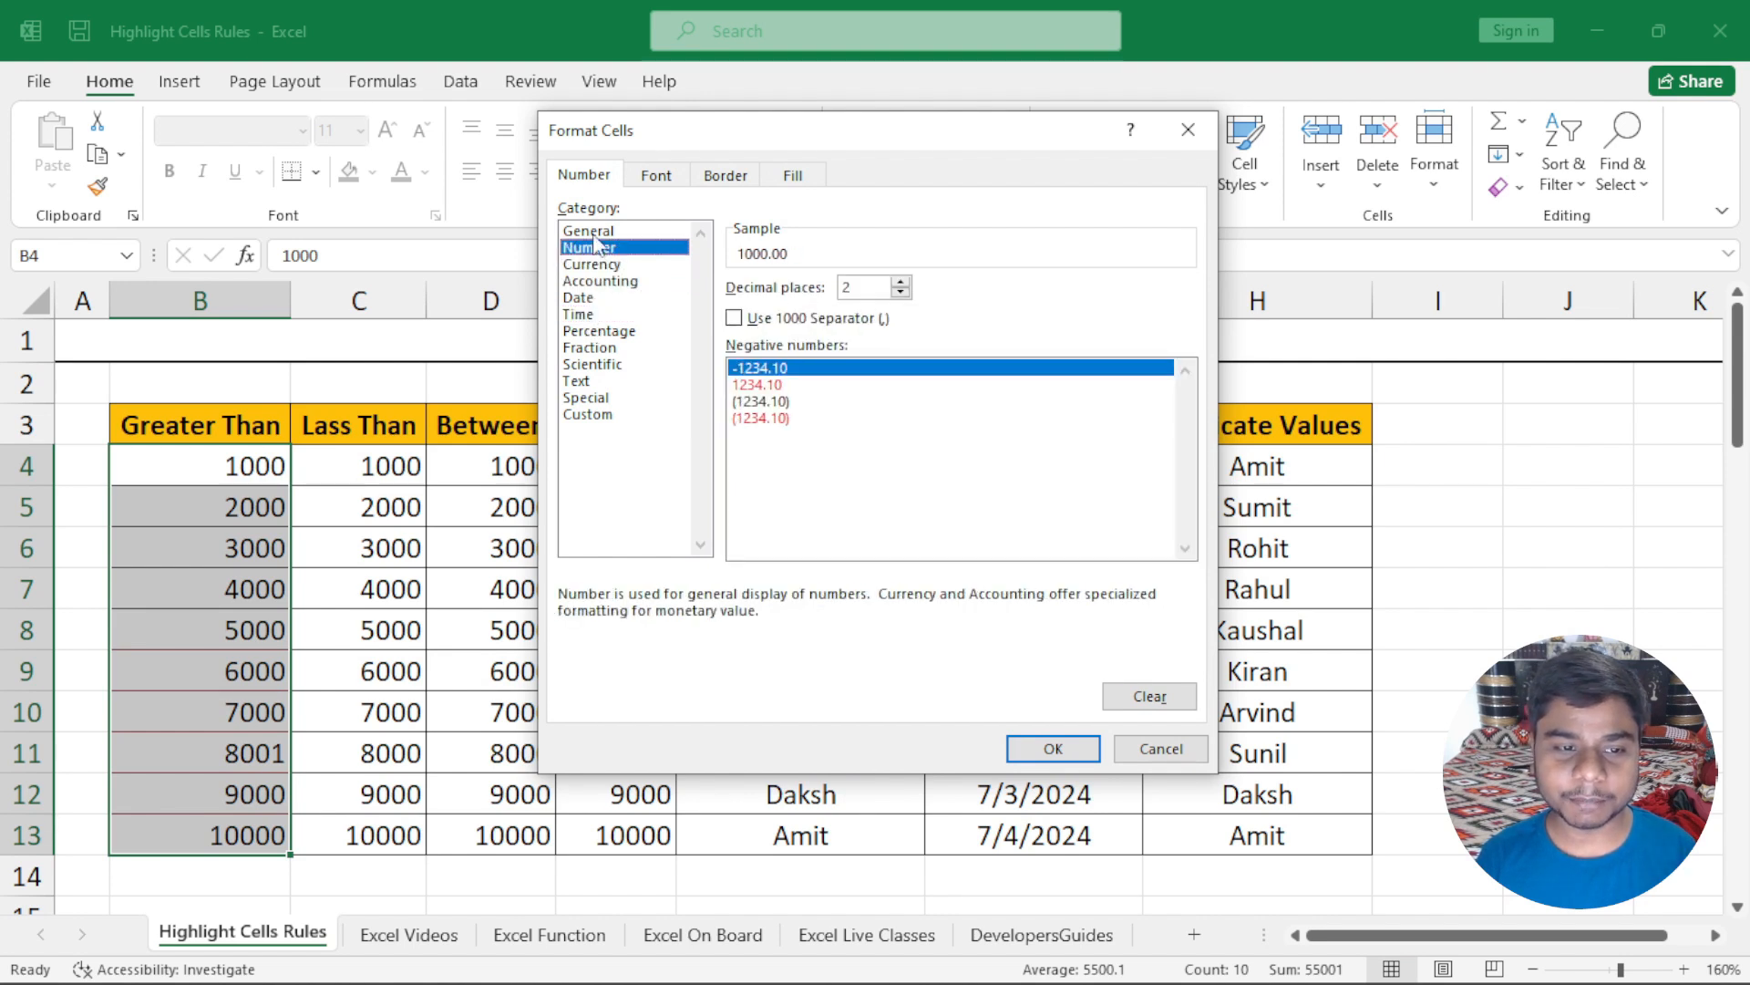
click(595, 332)
click(583, 314)
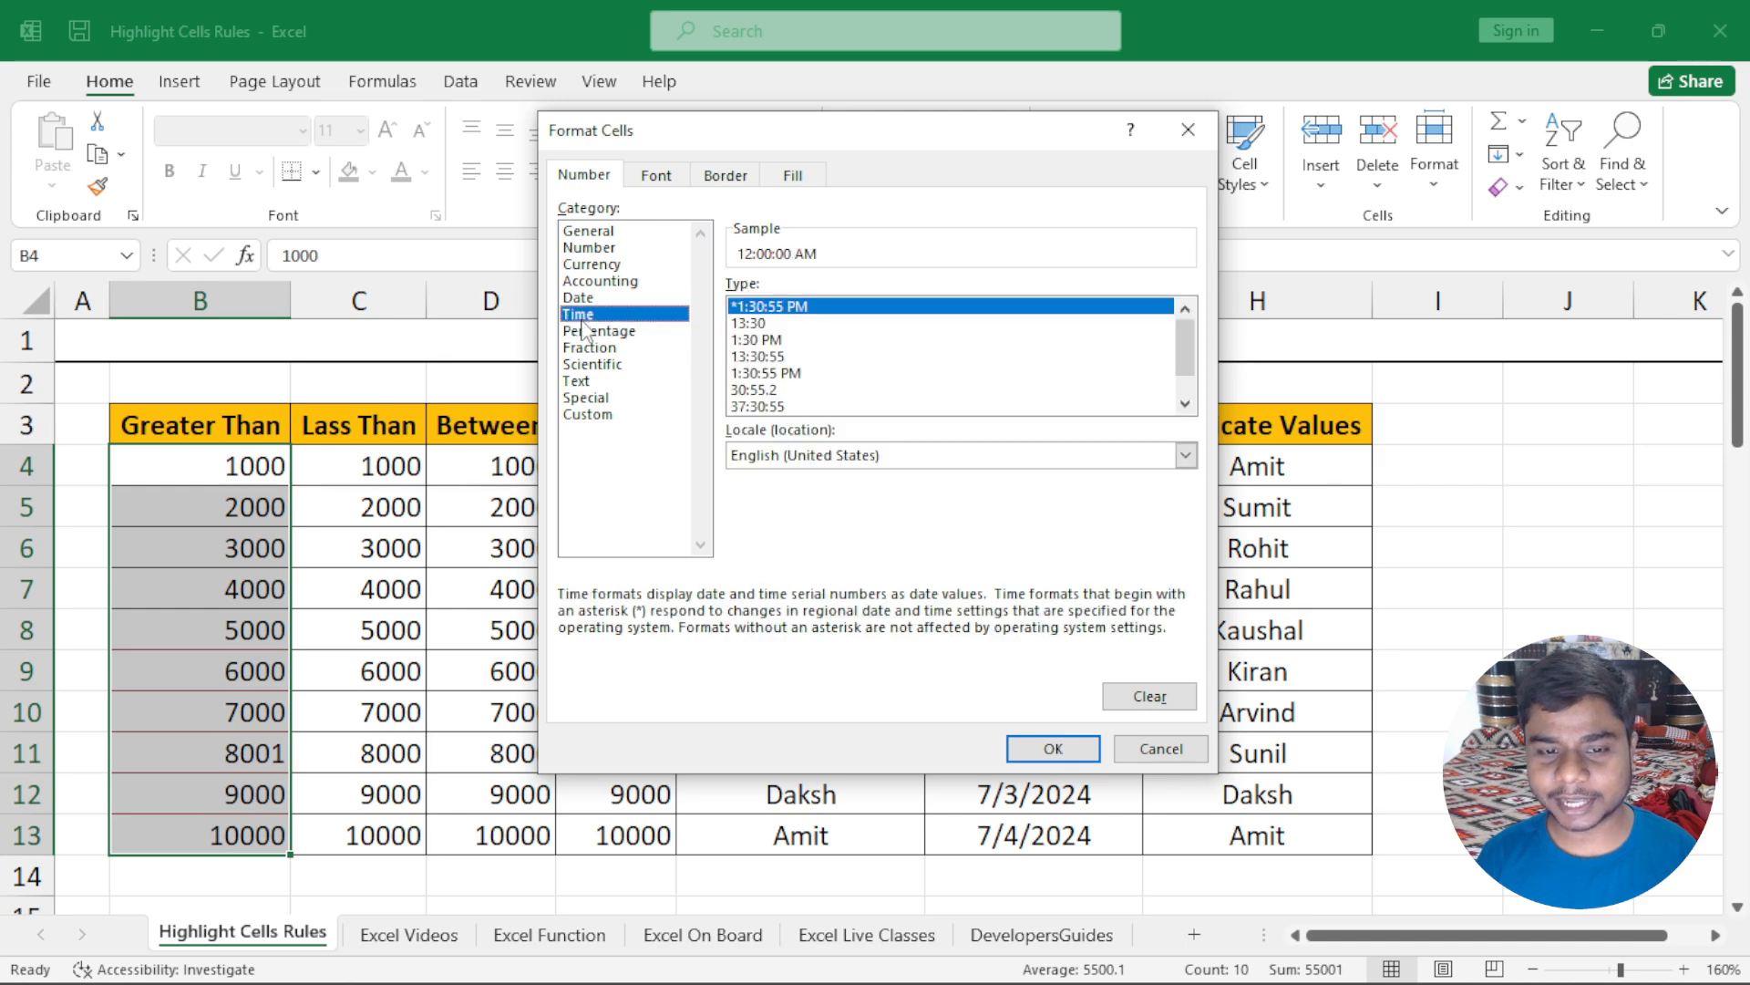
click(1056, 748)
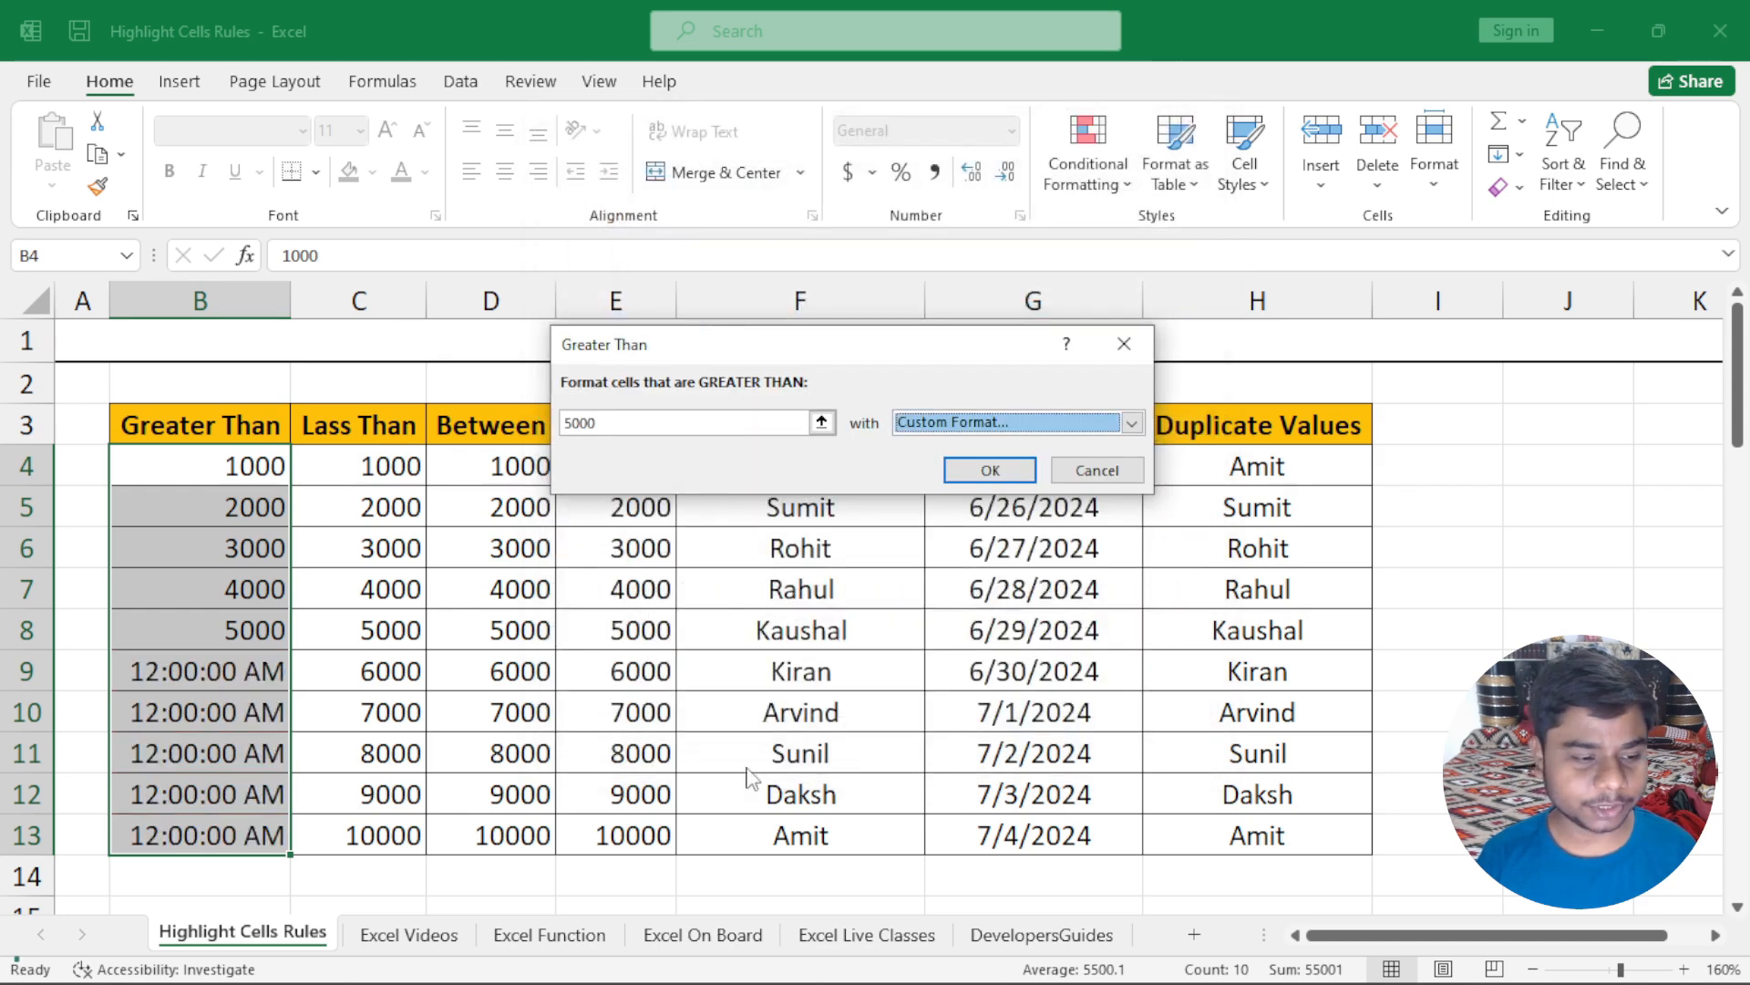
Step: Change the rule's custom number format to the Percentage category with 0 decimal places and accept it
click(1132, 423)
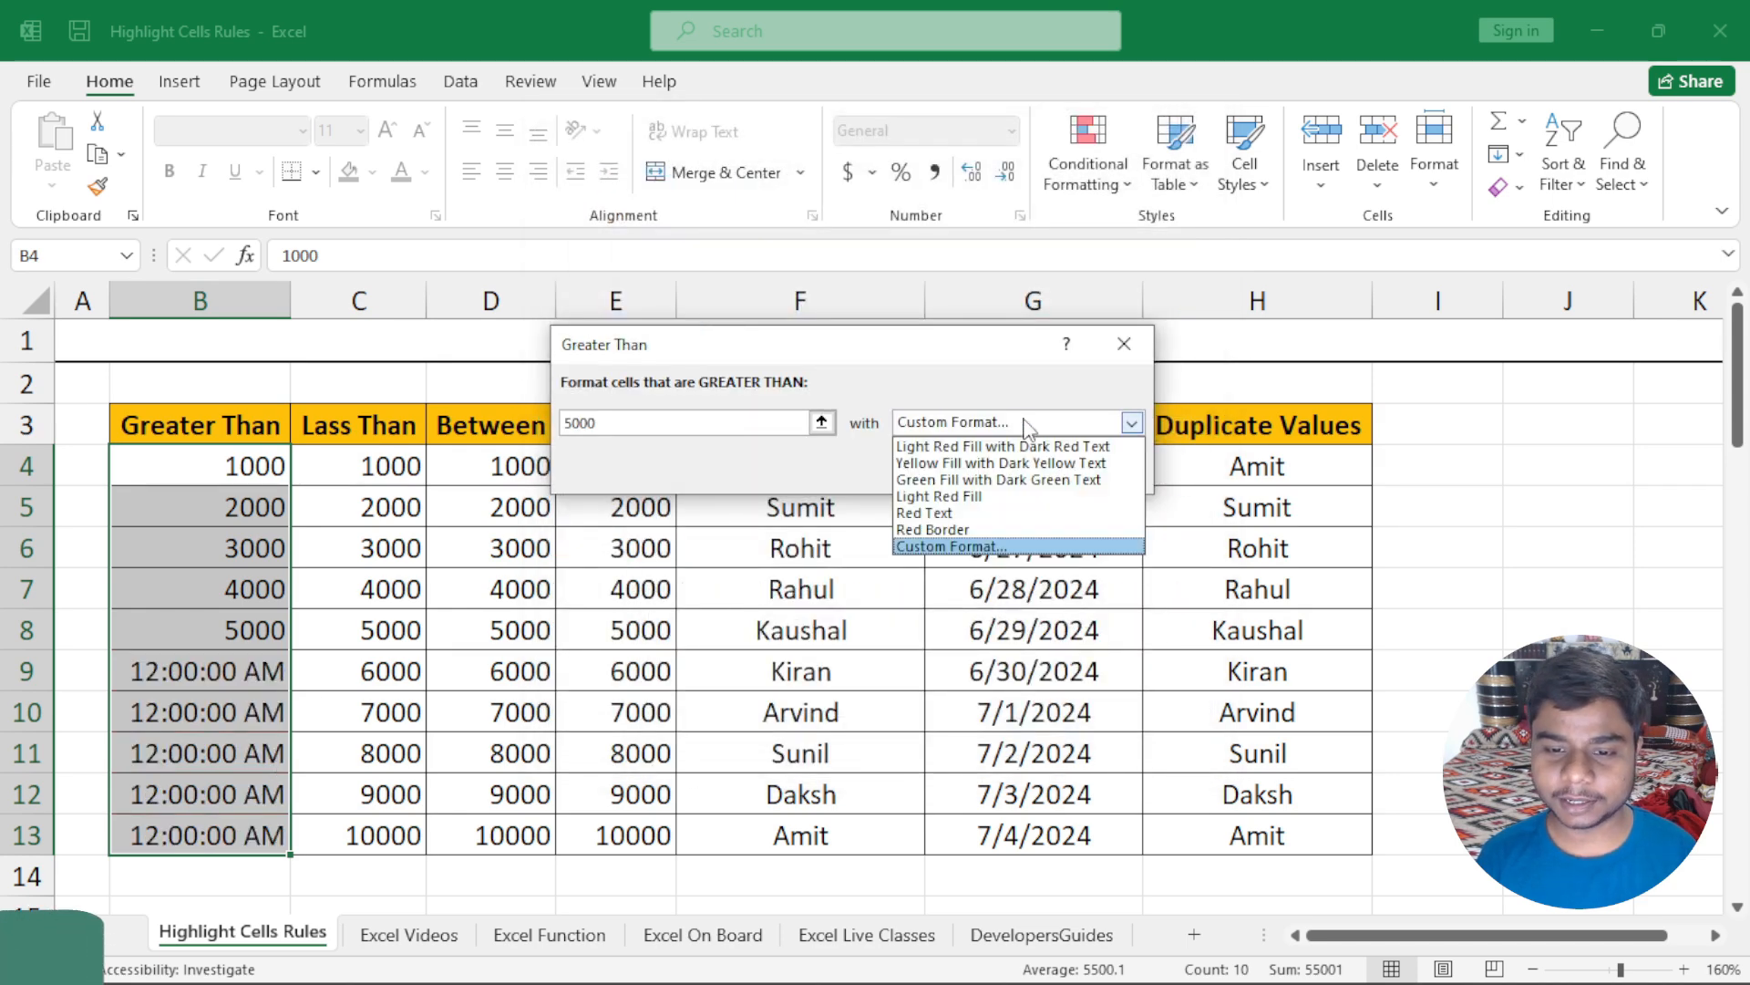
click(999, 547)
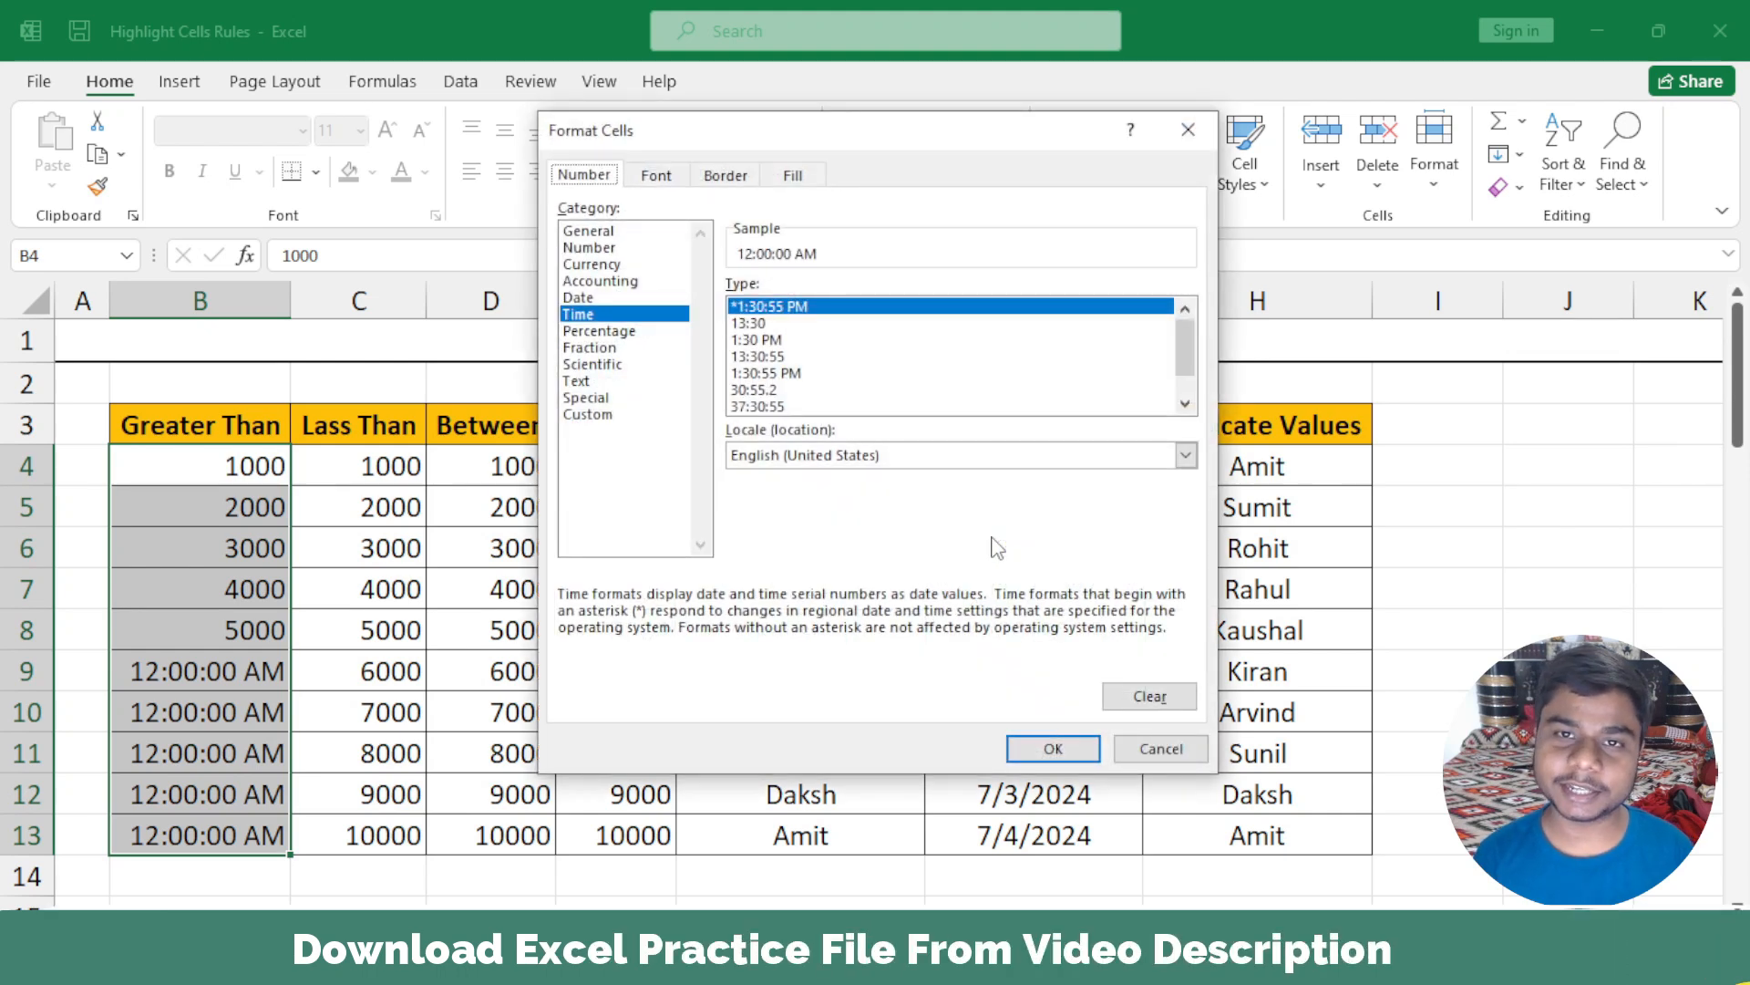
click(624, 301)
click(620, 314)
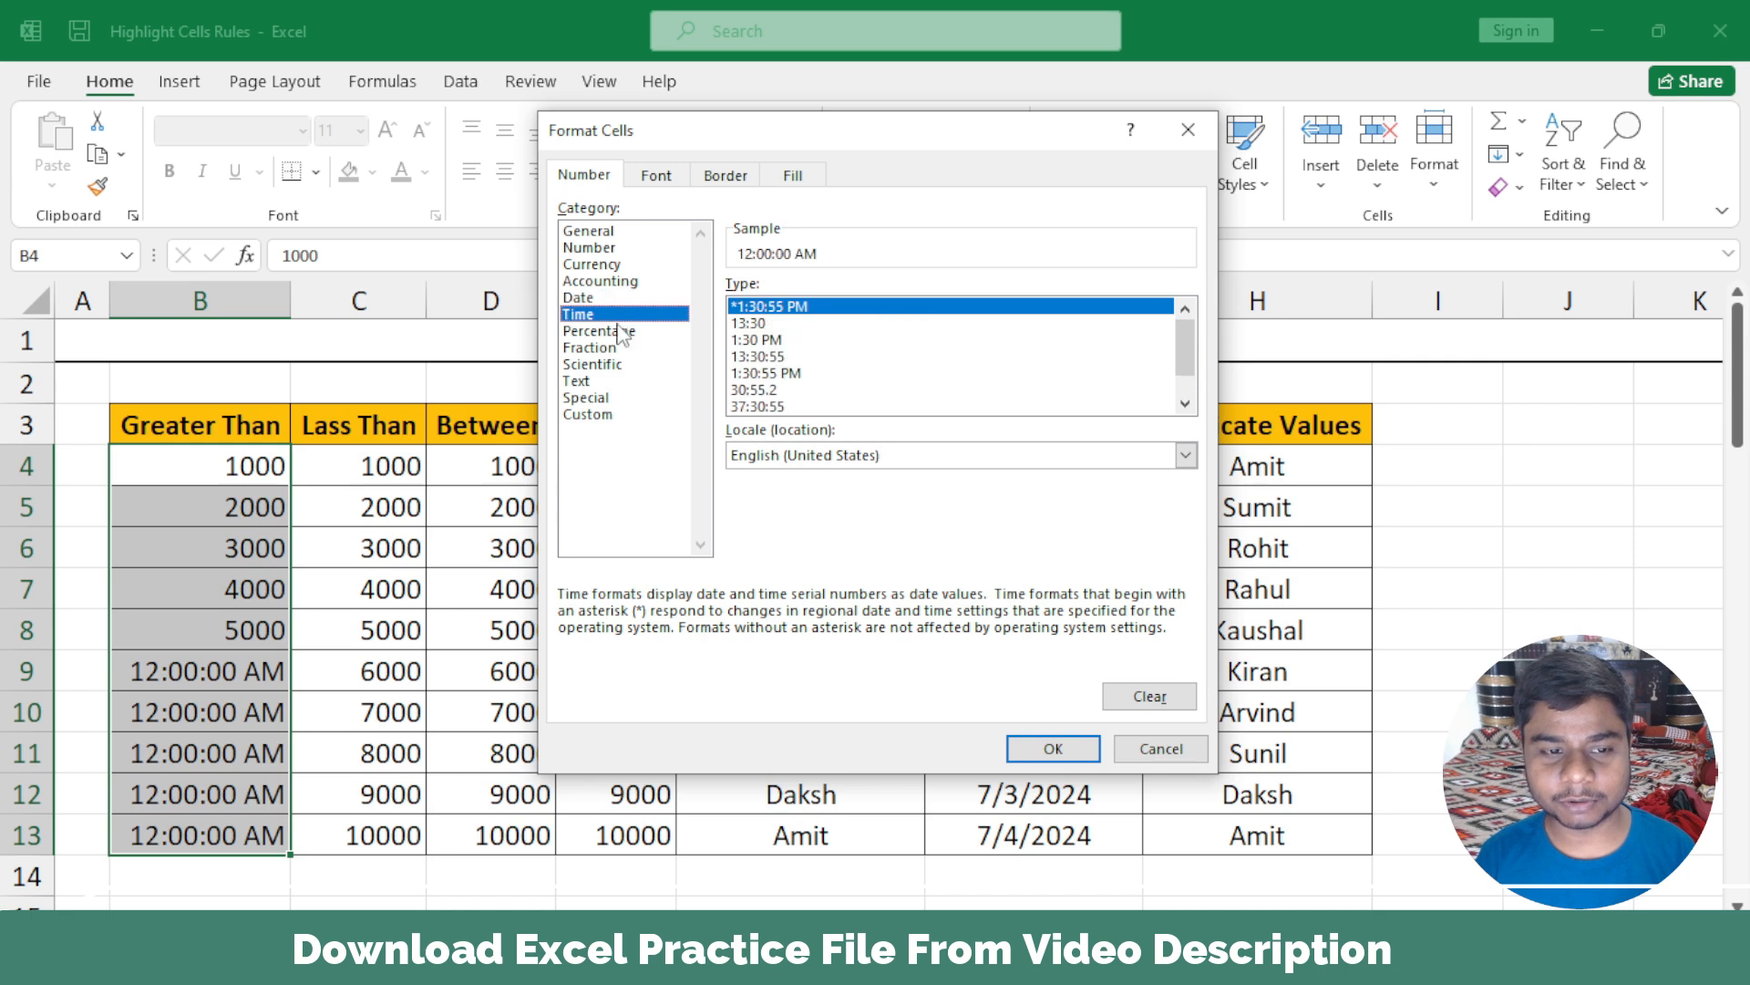
click(621, 331)
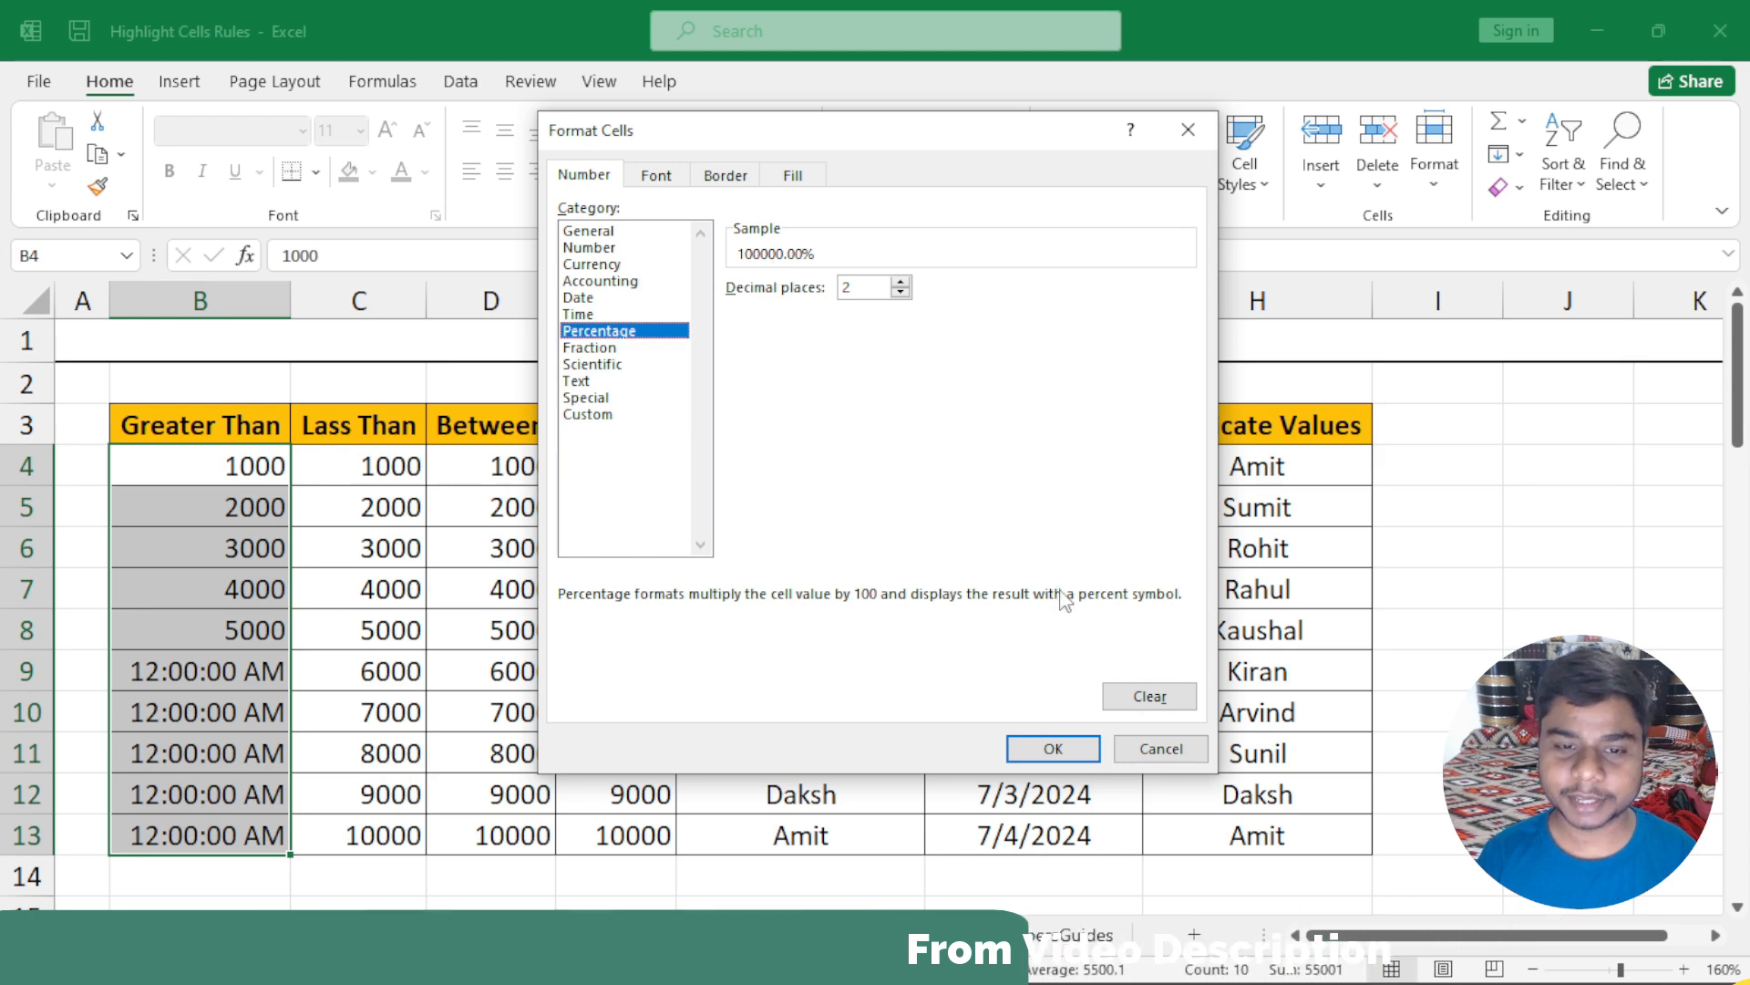
double_click(901, 291)
click(1053, 748)
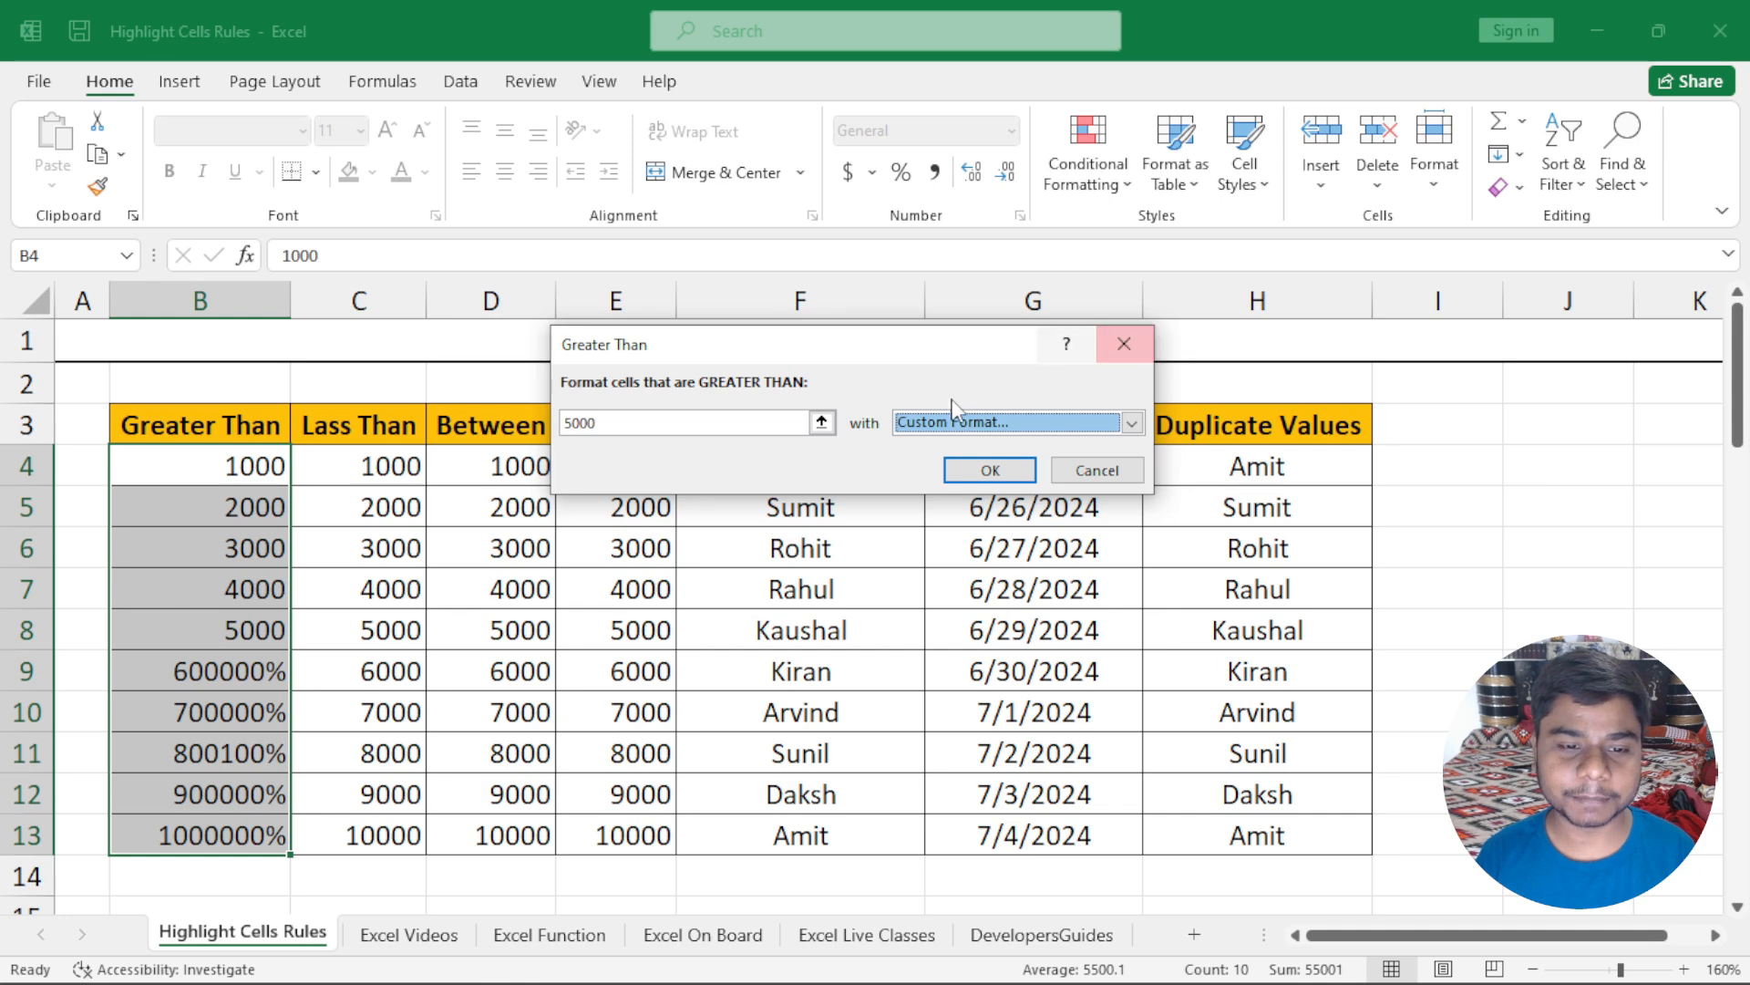
Step: Reopen the rule's custom format, look at the Fraction category, and apply the Scientific category with 0 decimal places
click(955, 425)
click(948, 546)
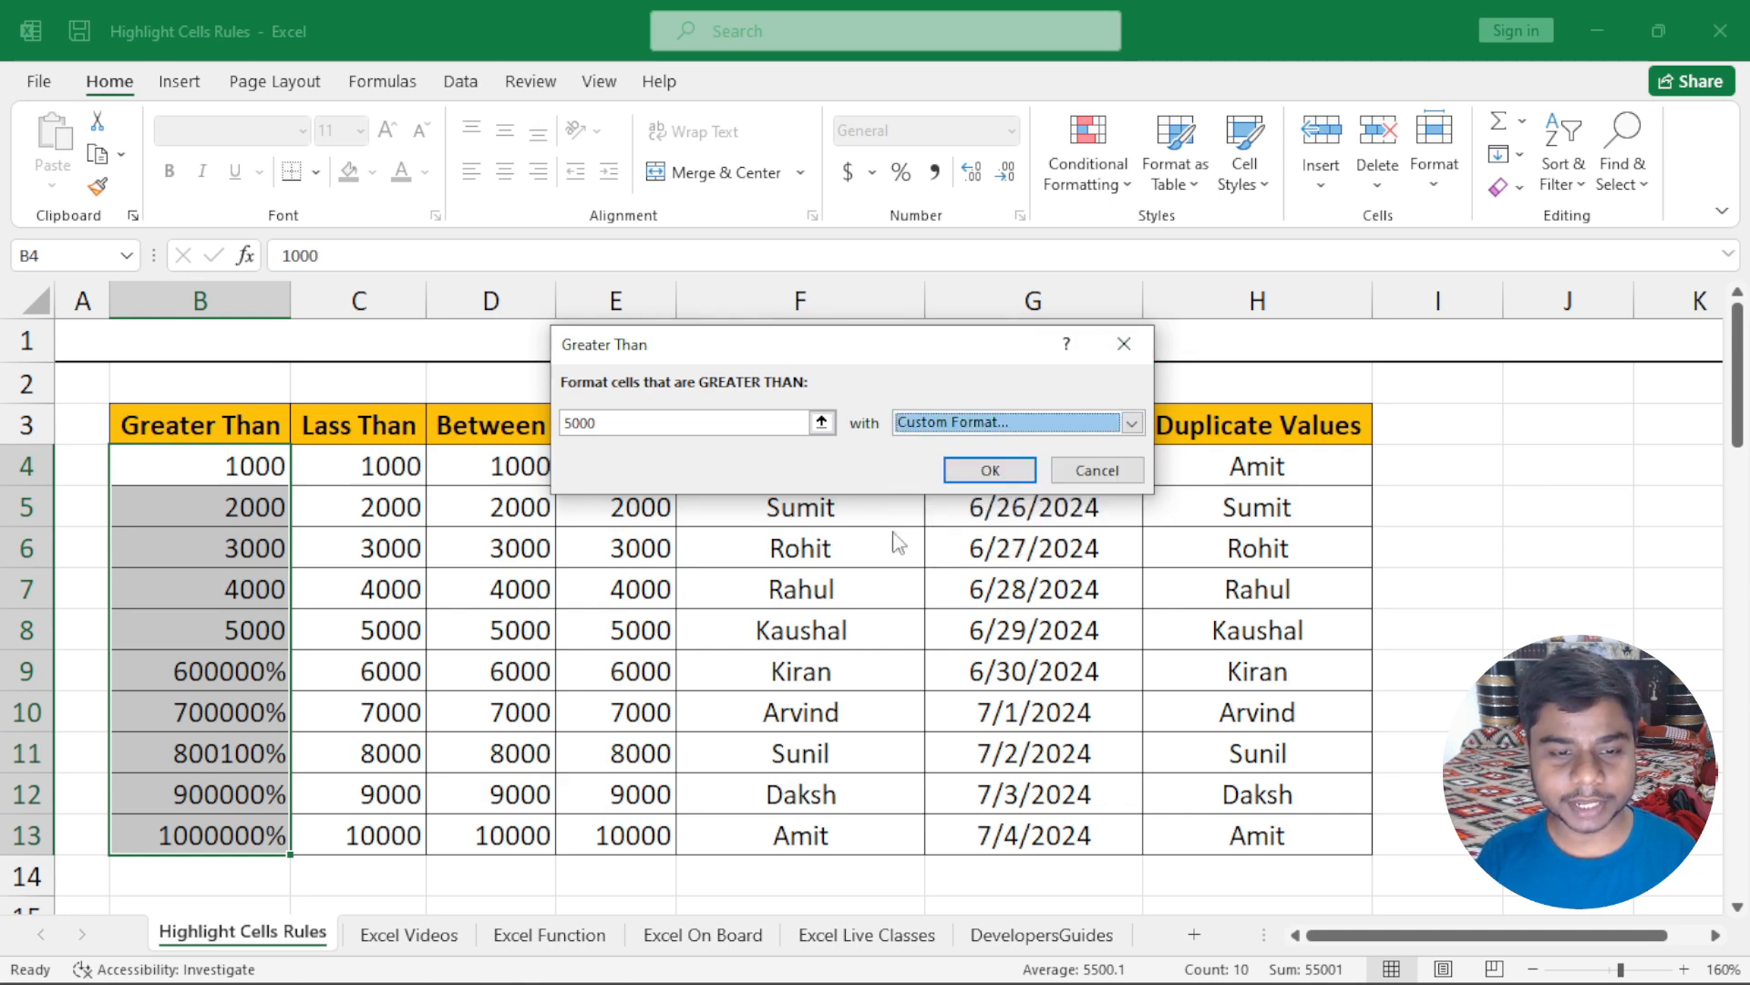
click(588, 349)
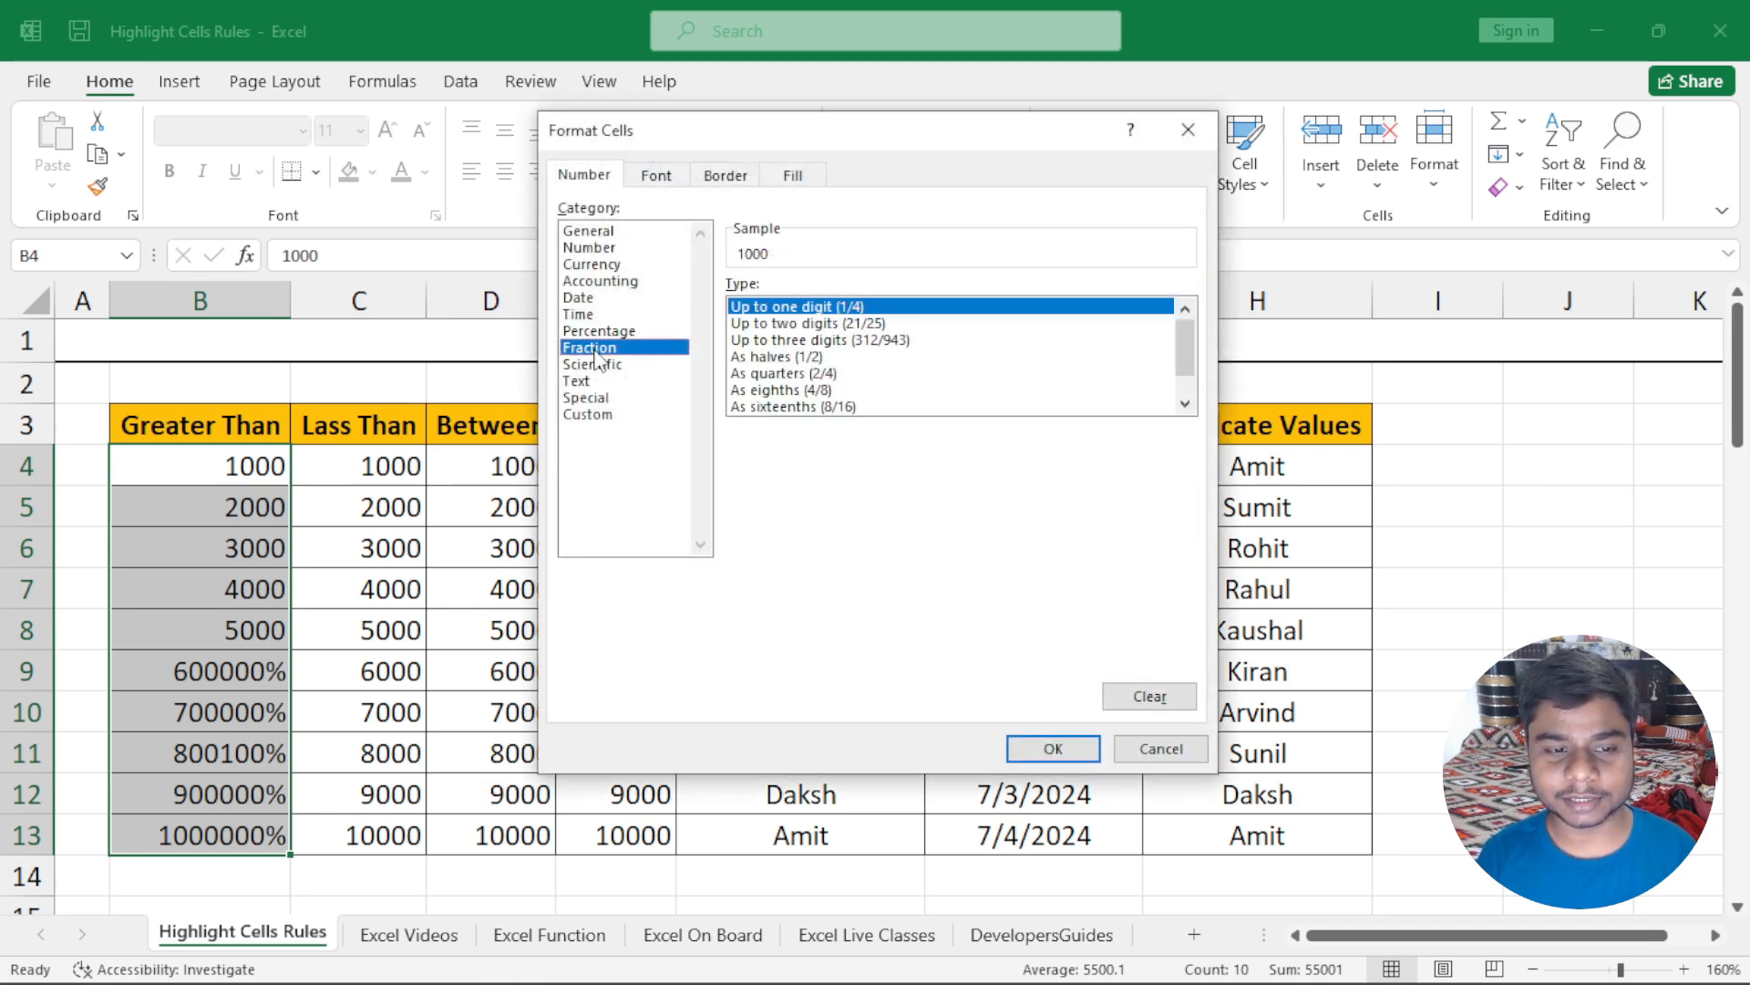
click(601, 365)
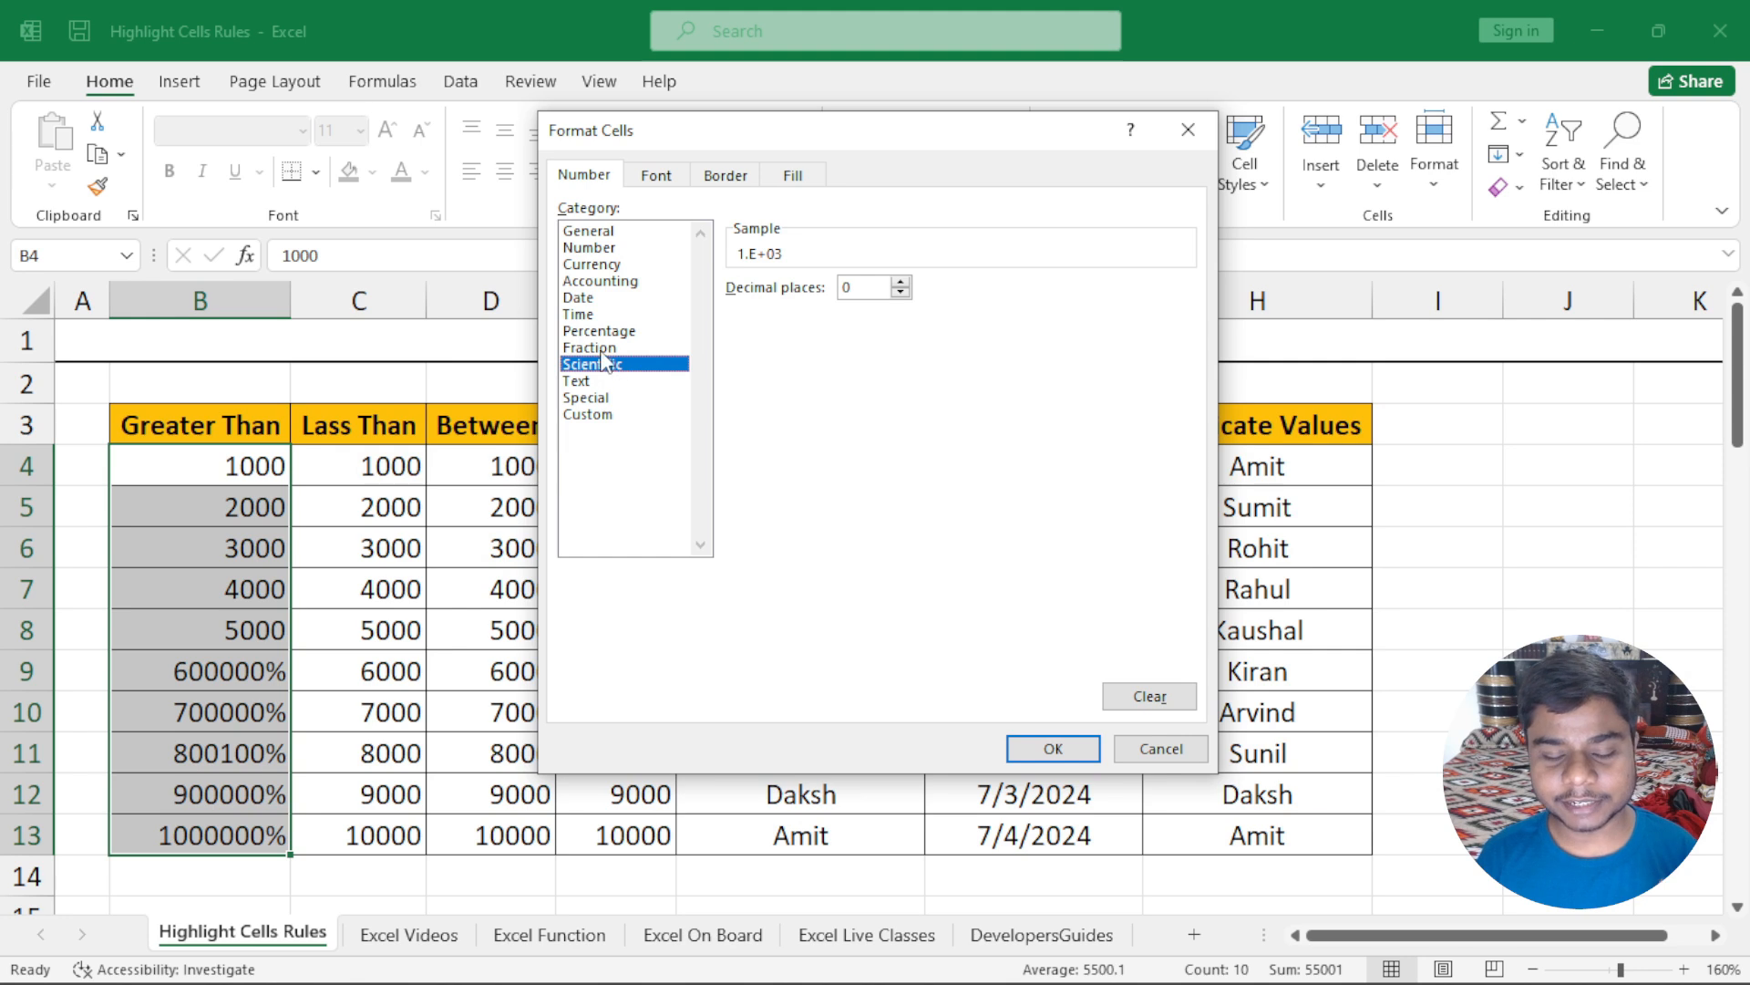
click(1030, 747)
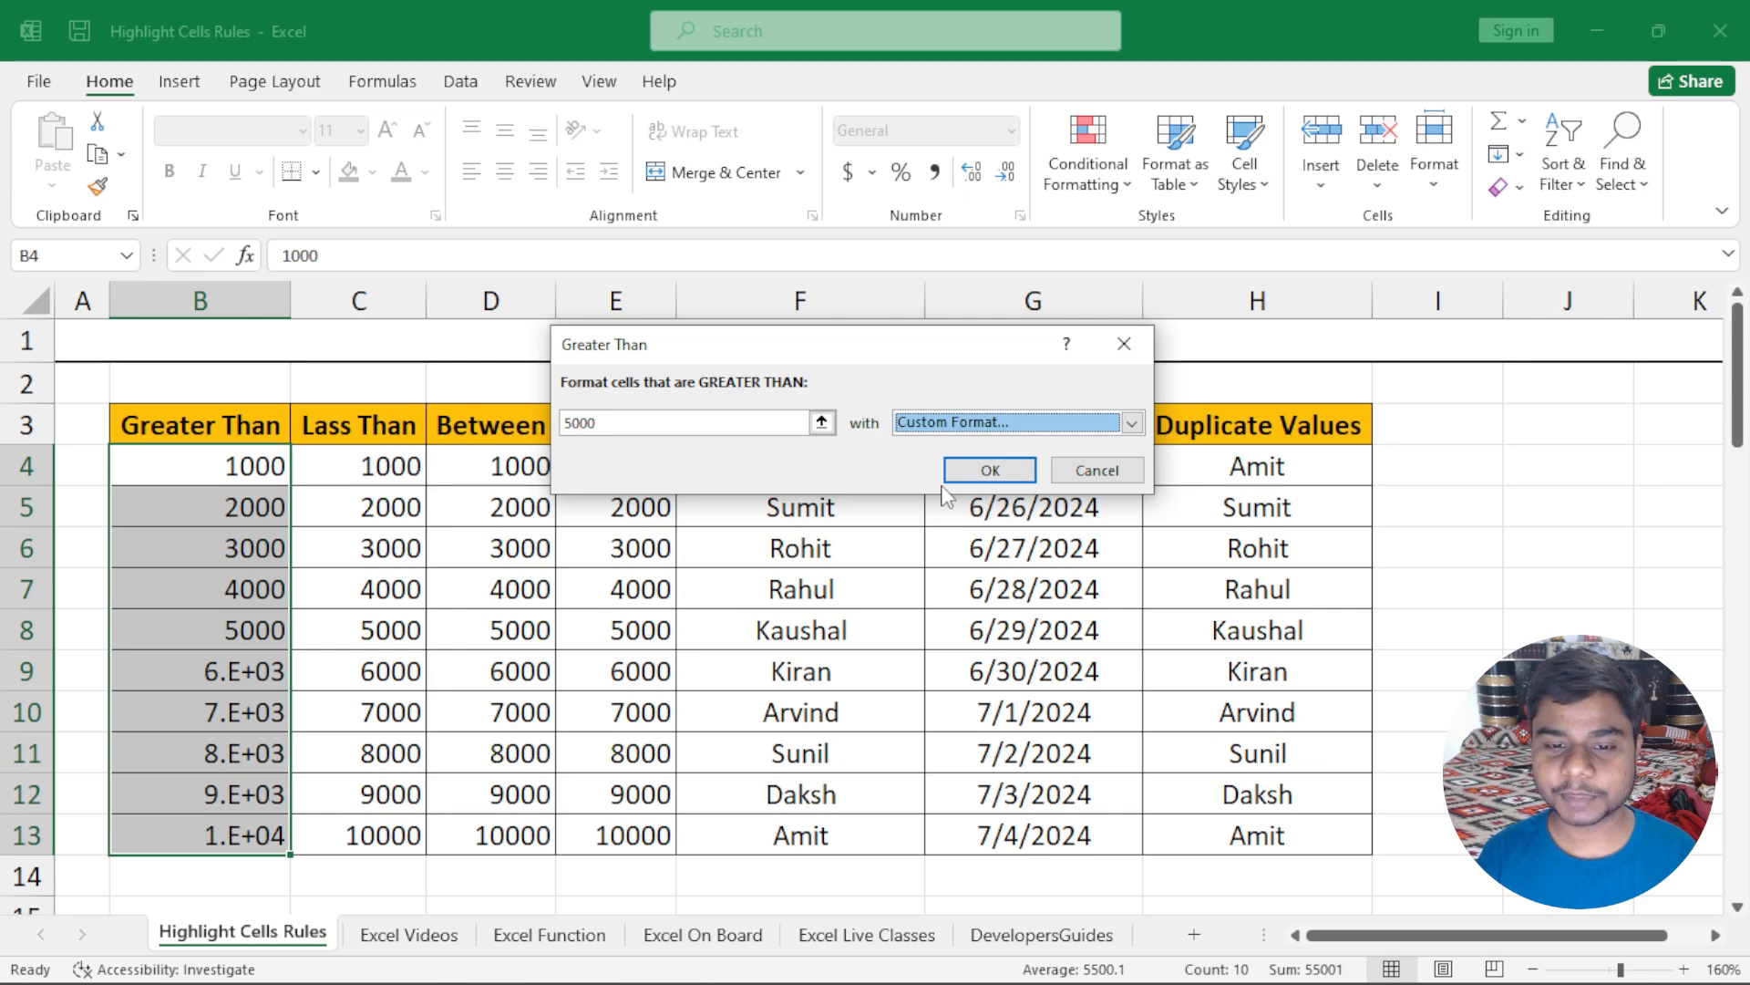
Step: Change the rule's custom number format to the Text category and accept it
click(934, 422)
click(928, 546)
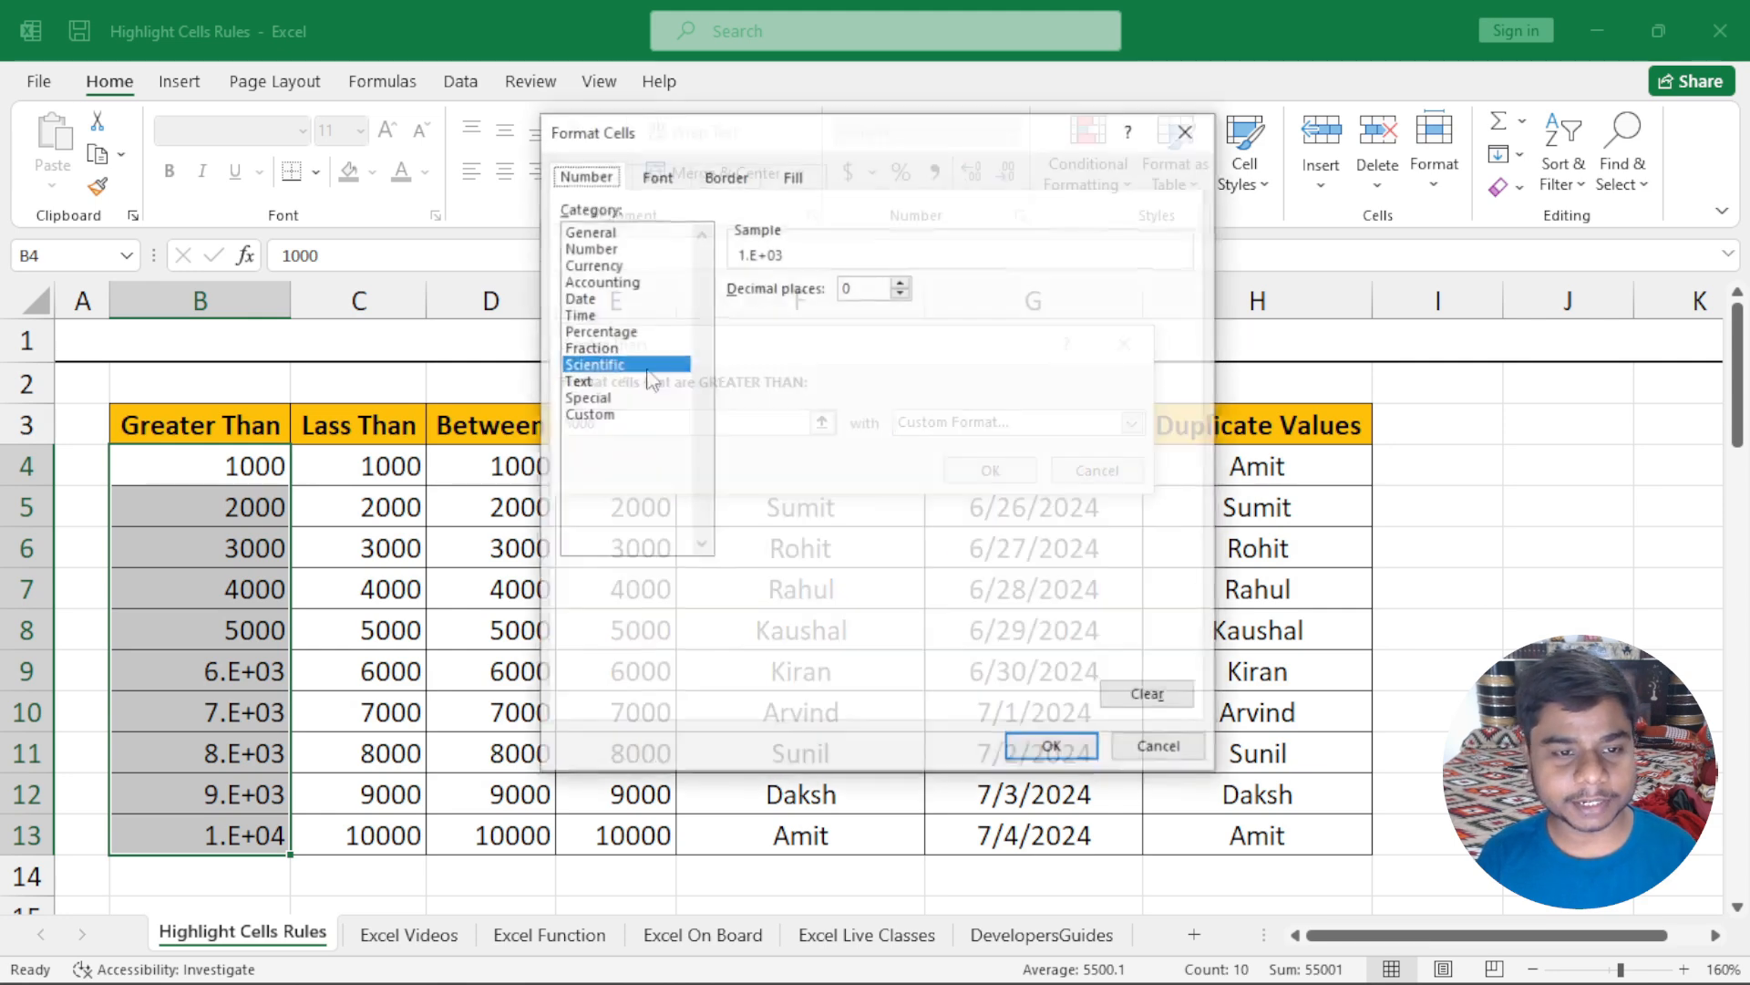
click(584, 381)
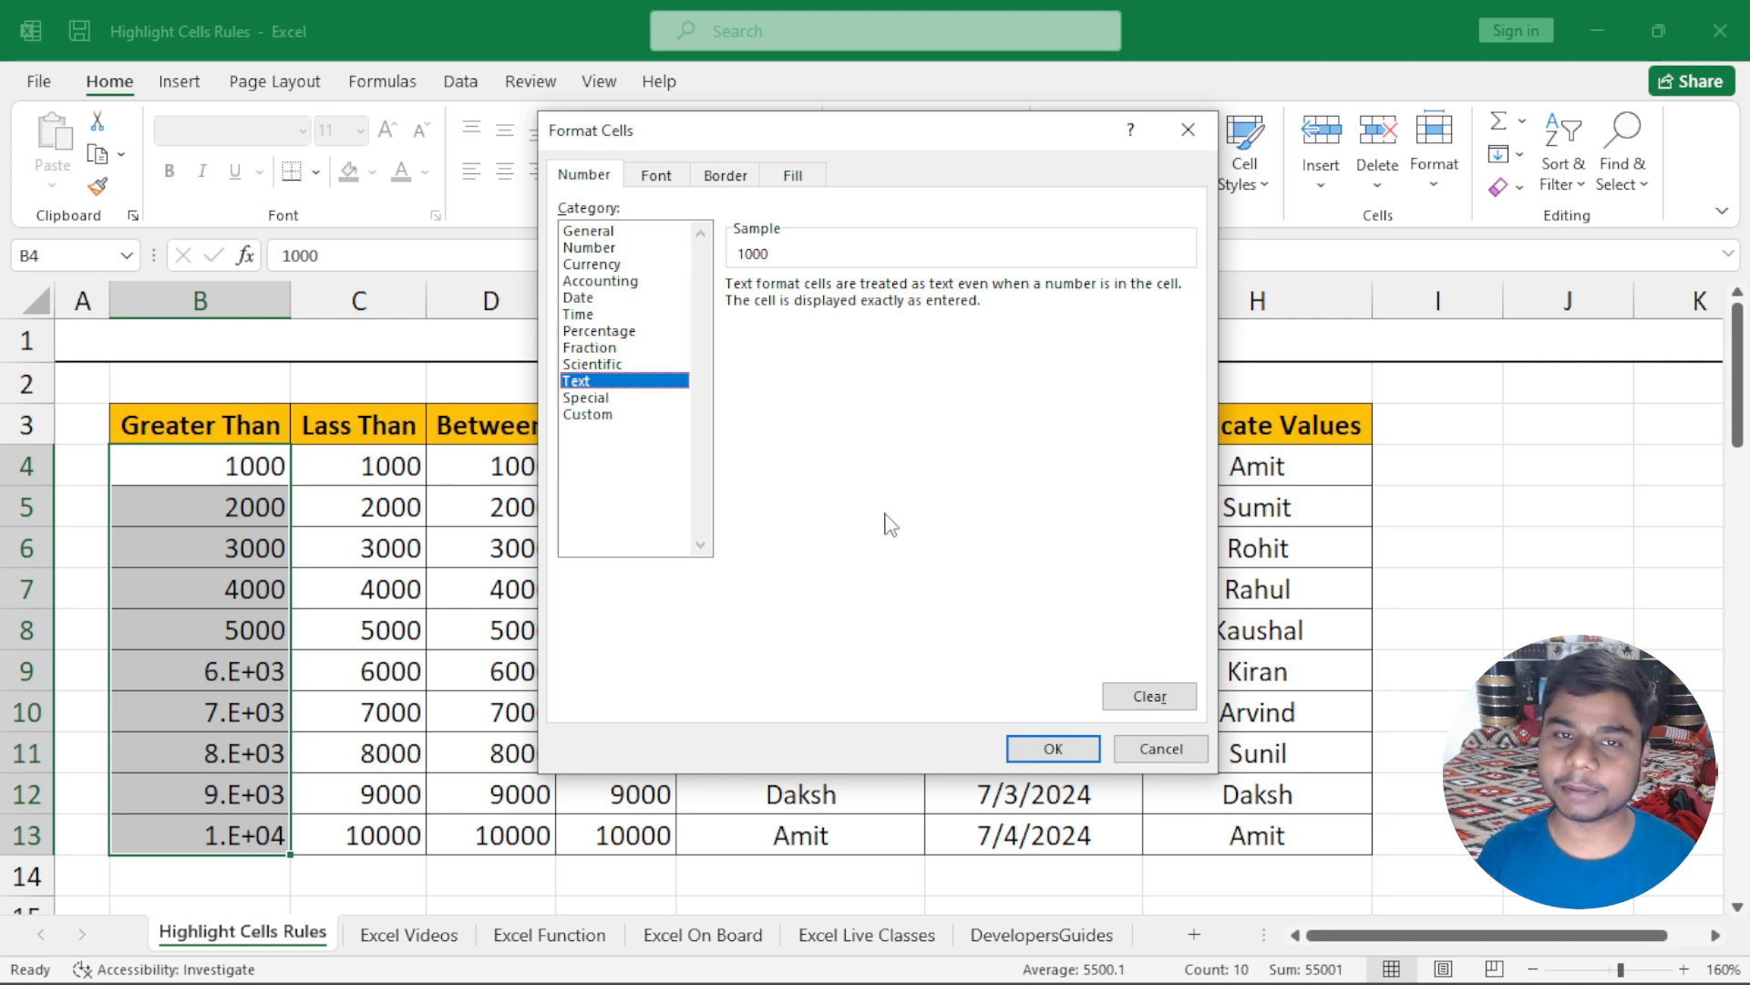
click(1026, 747)
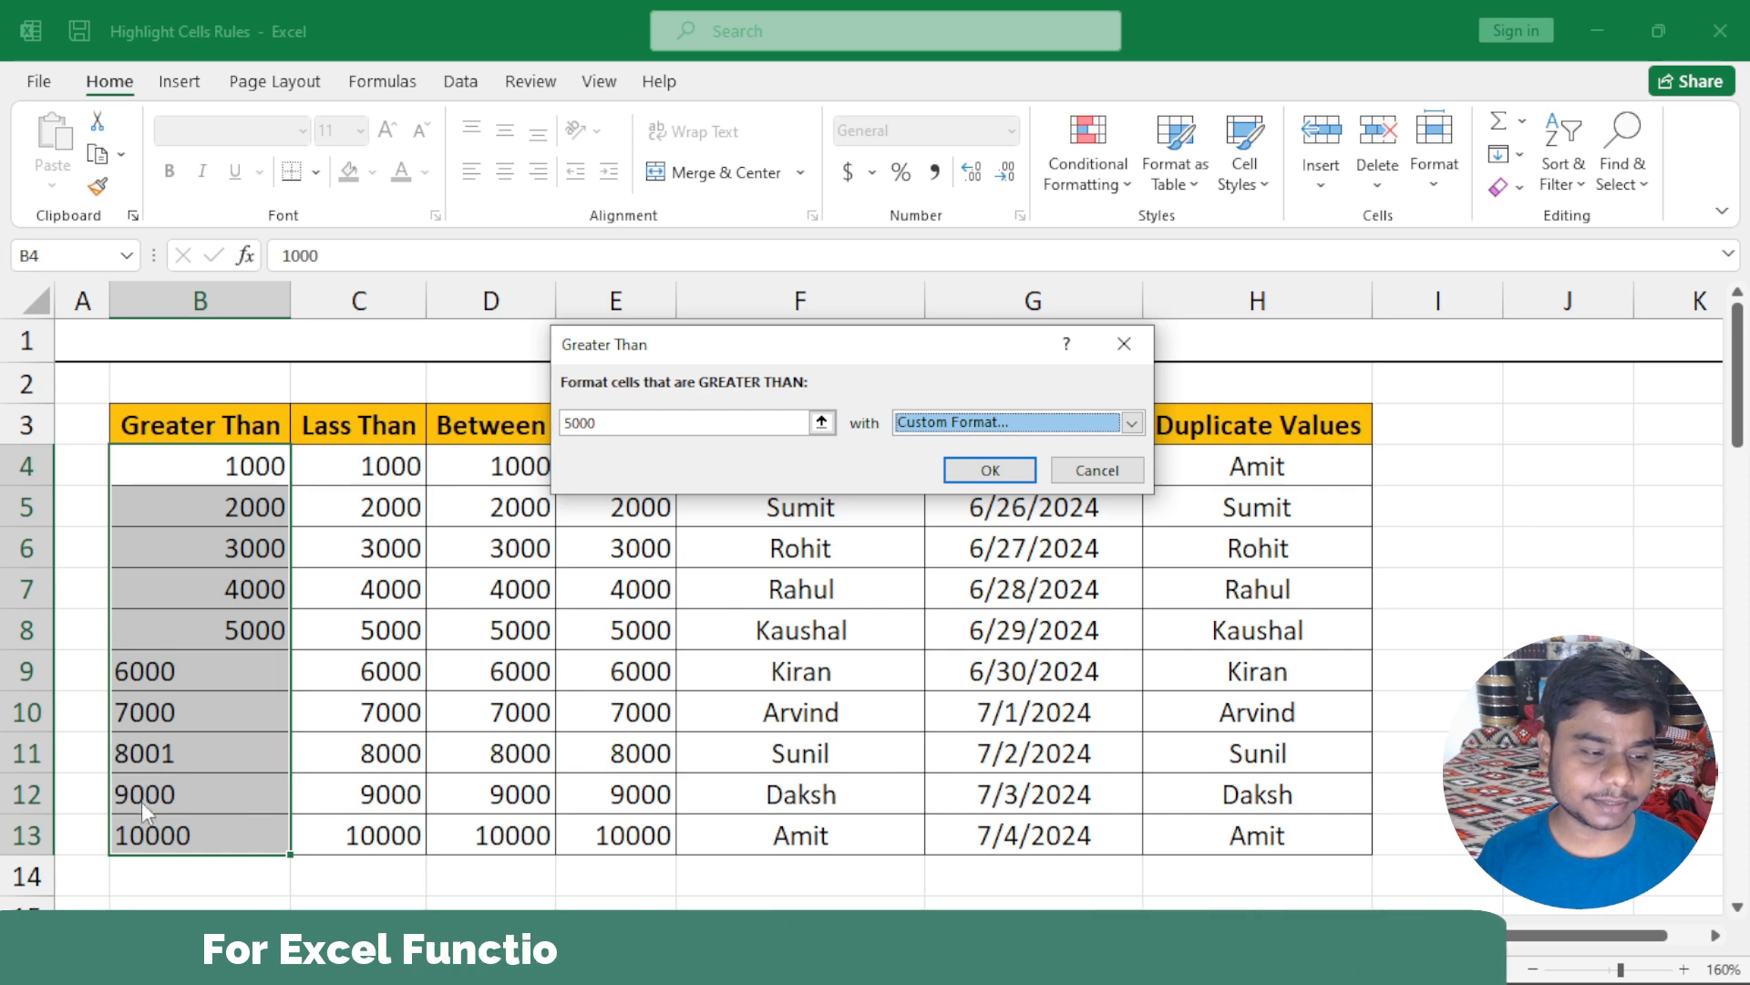
Step: Reopen the rule's custom format and preview the Special types ZIP Code + 4, Phone Number, Social Security Number and ZIP Code
click(939, 422)
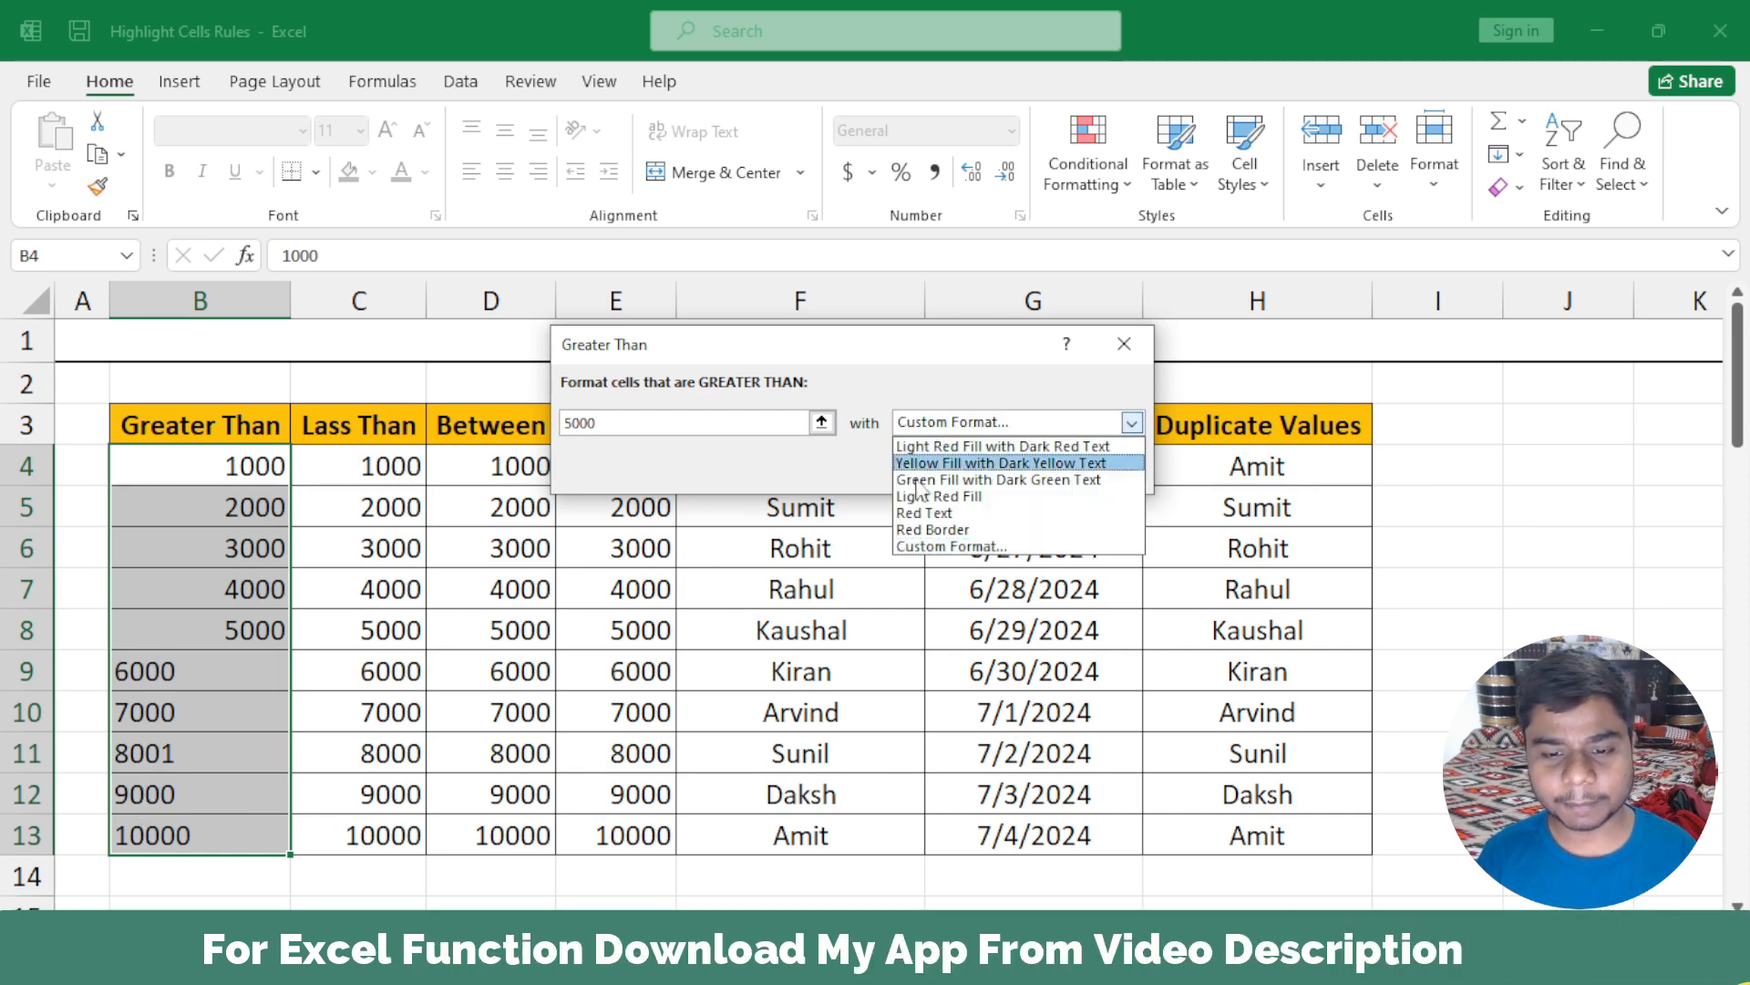
click(932, 547)
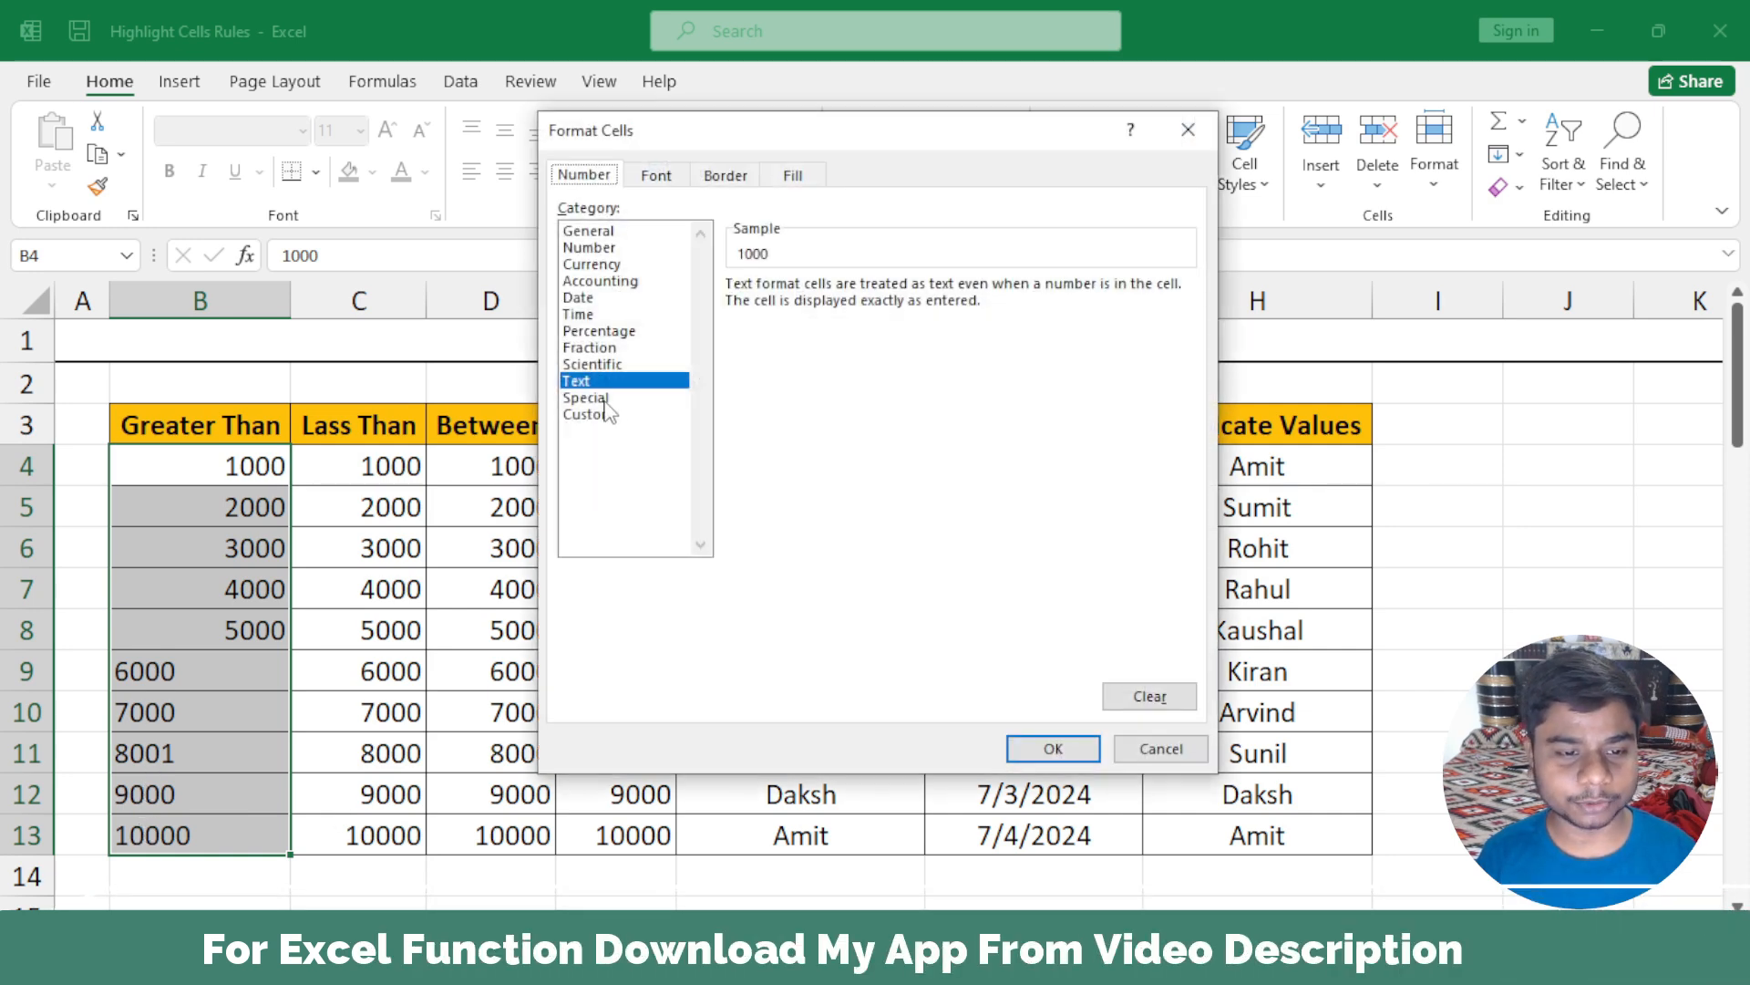
click(605, 398)
click(804, 324)
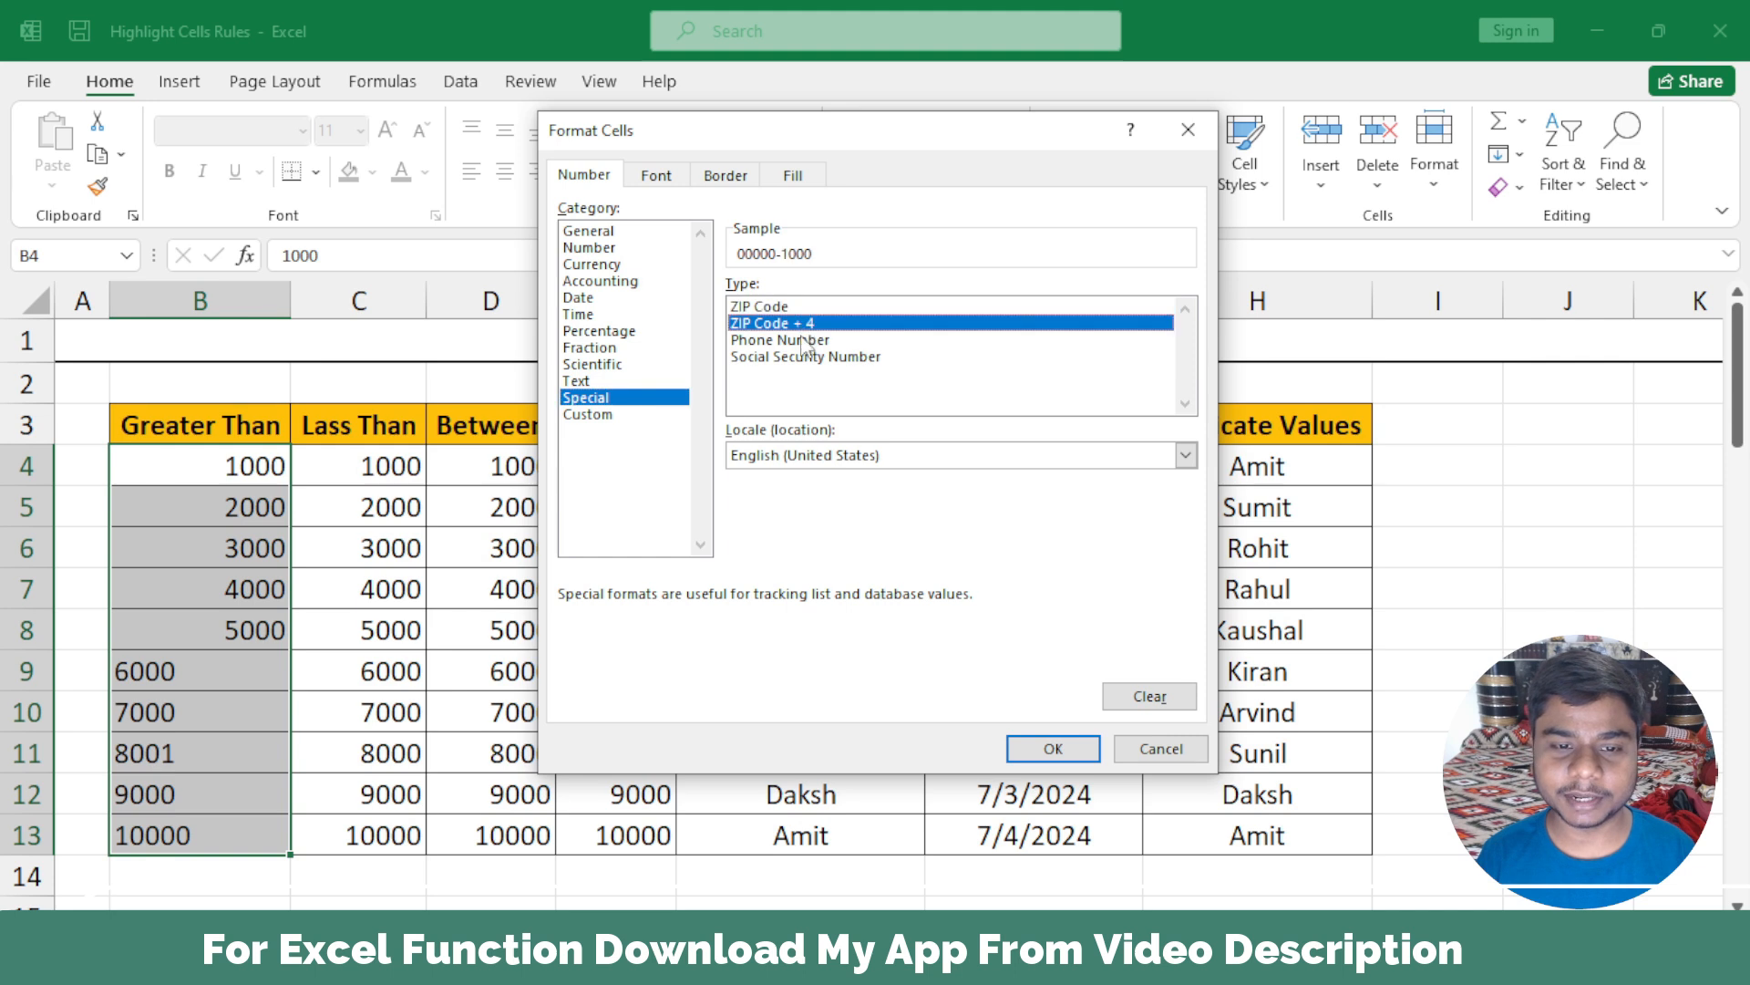
click(803, 341)
click(804, 357)
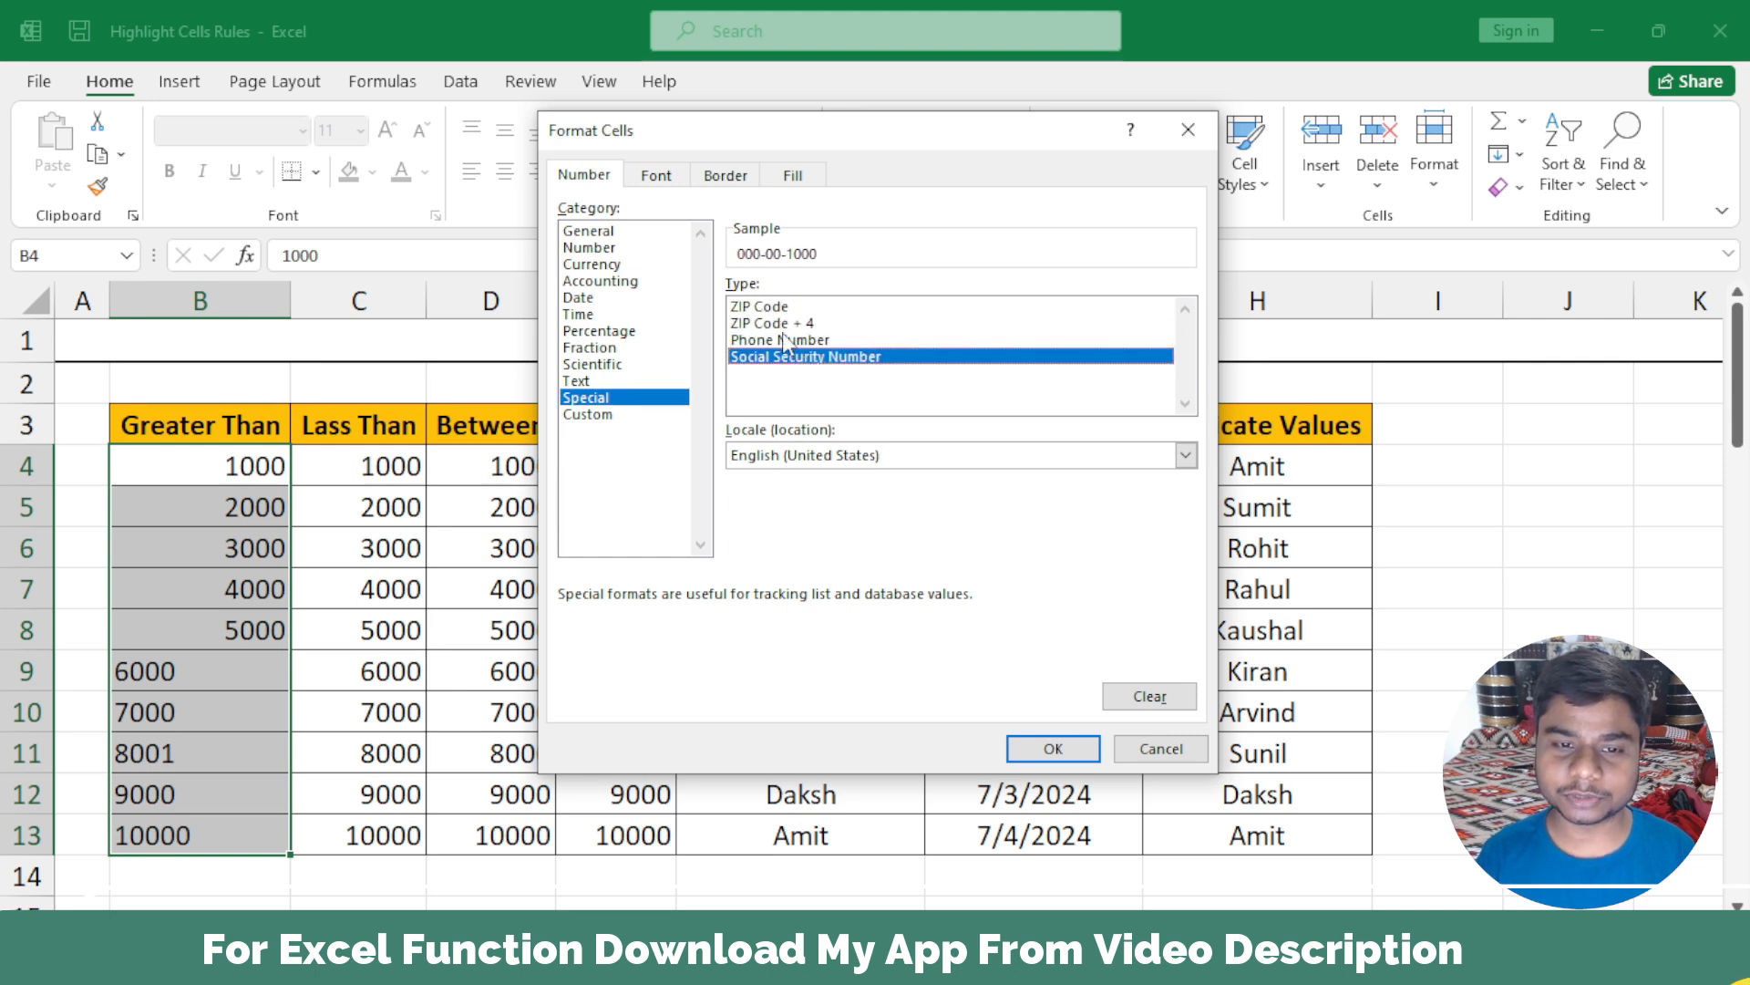
click(784, 339)
click(775, 321)
click(768, 306)
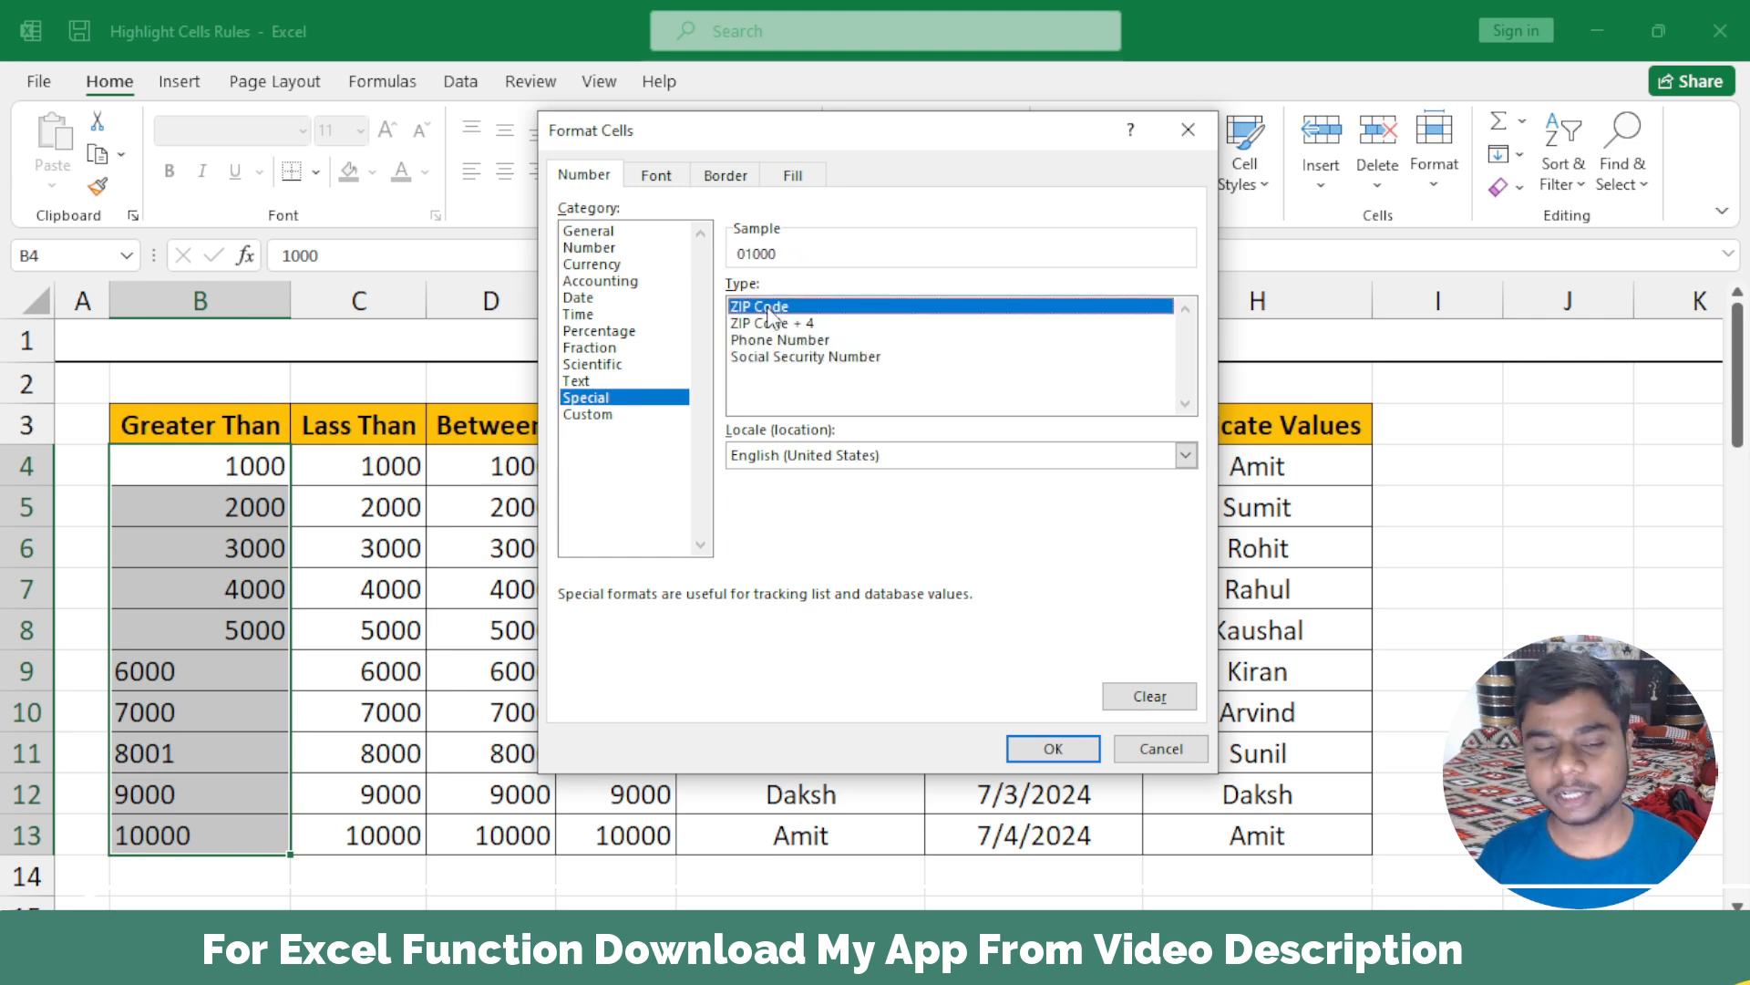
Step: Switch to the Custom number category, replace the format code with [blue], and accept it
click(629, 414)
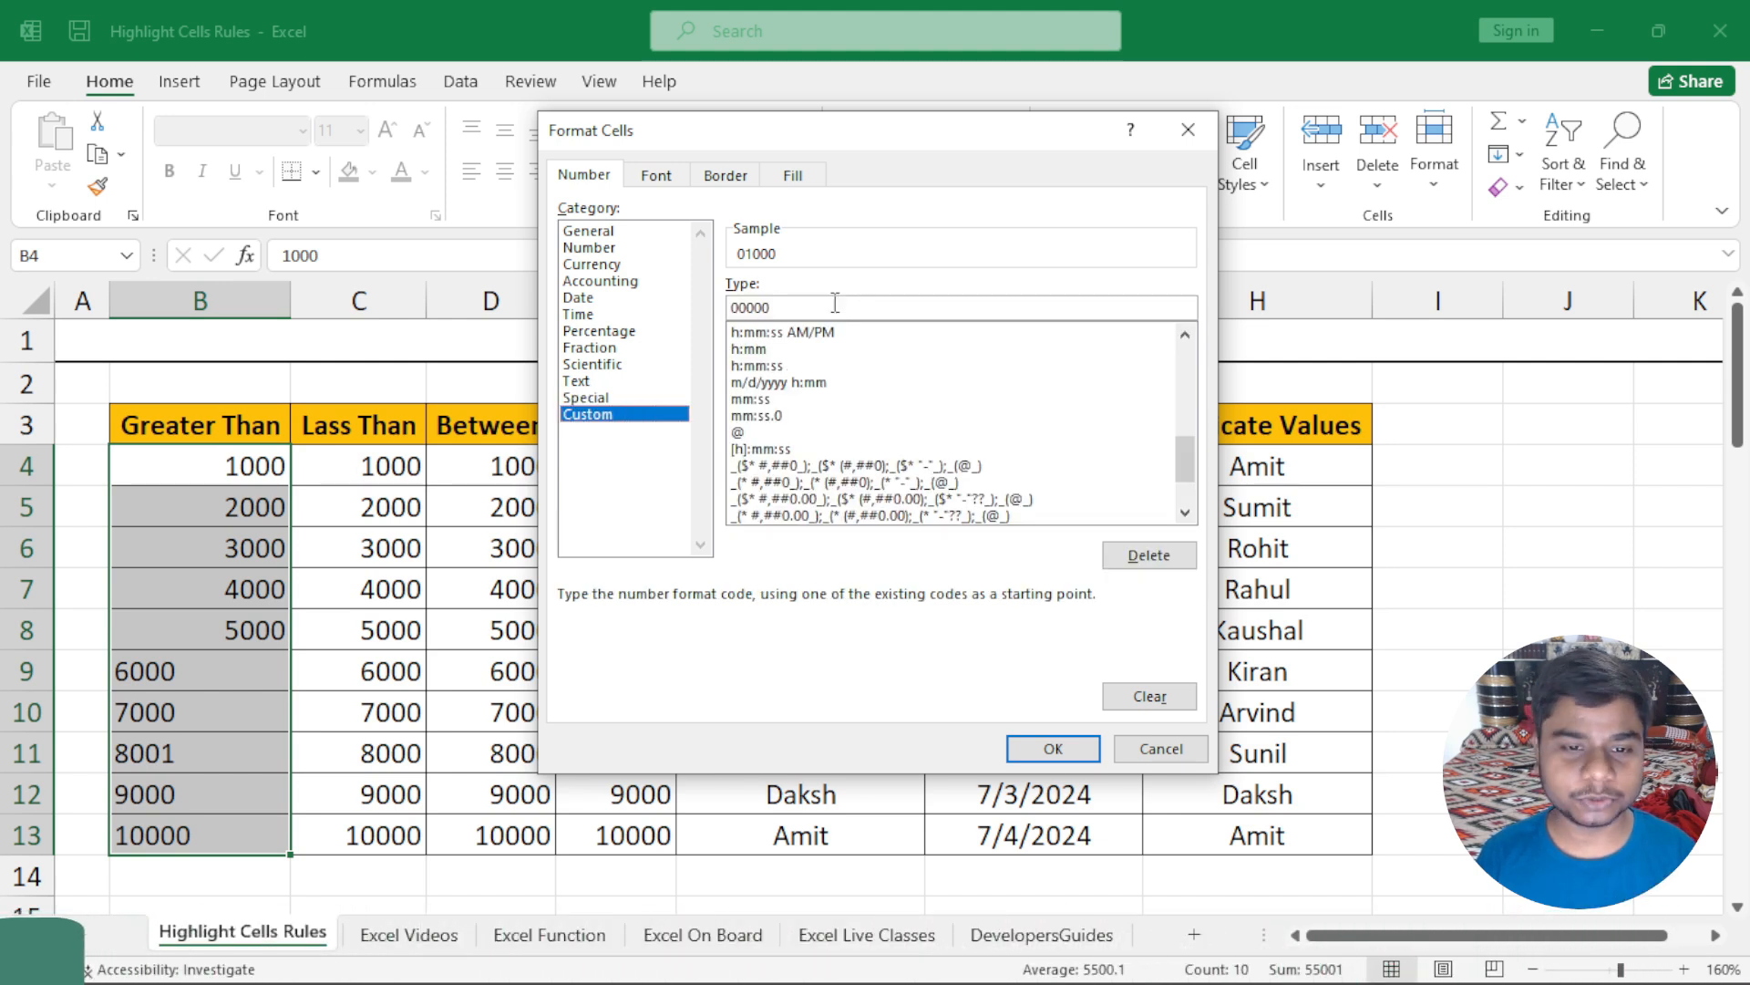
double_click(766, 307)
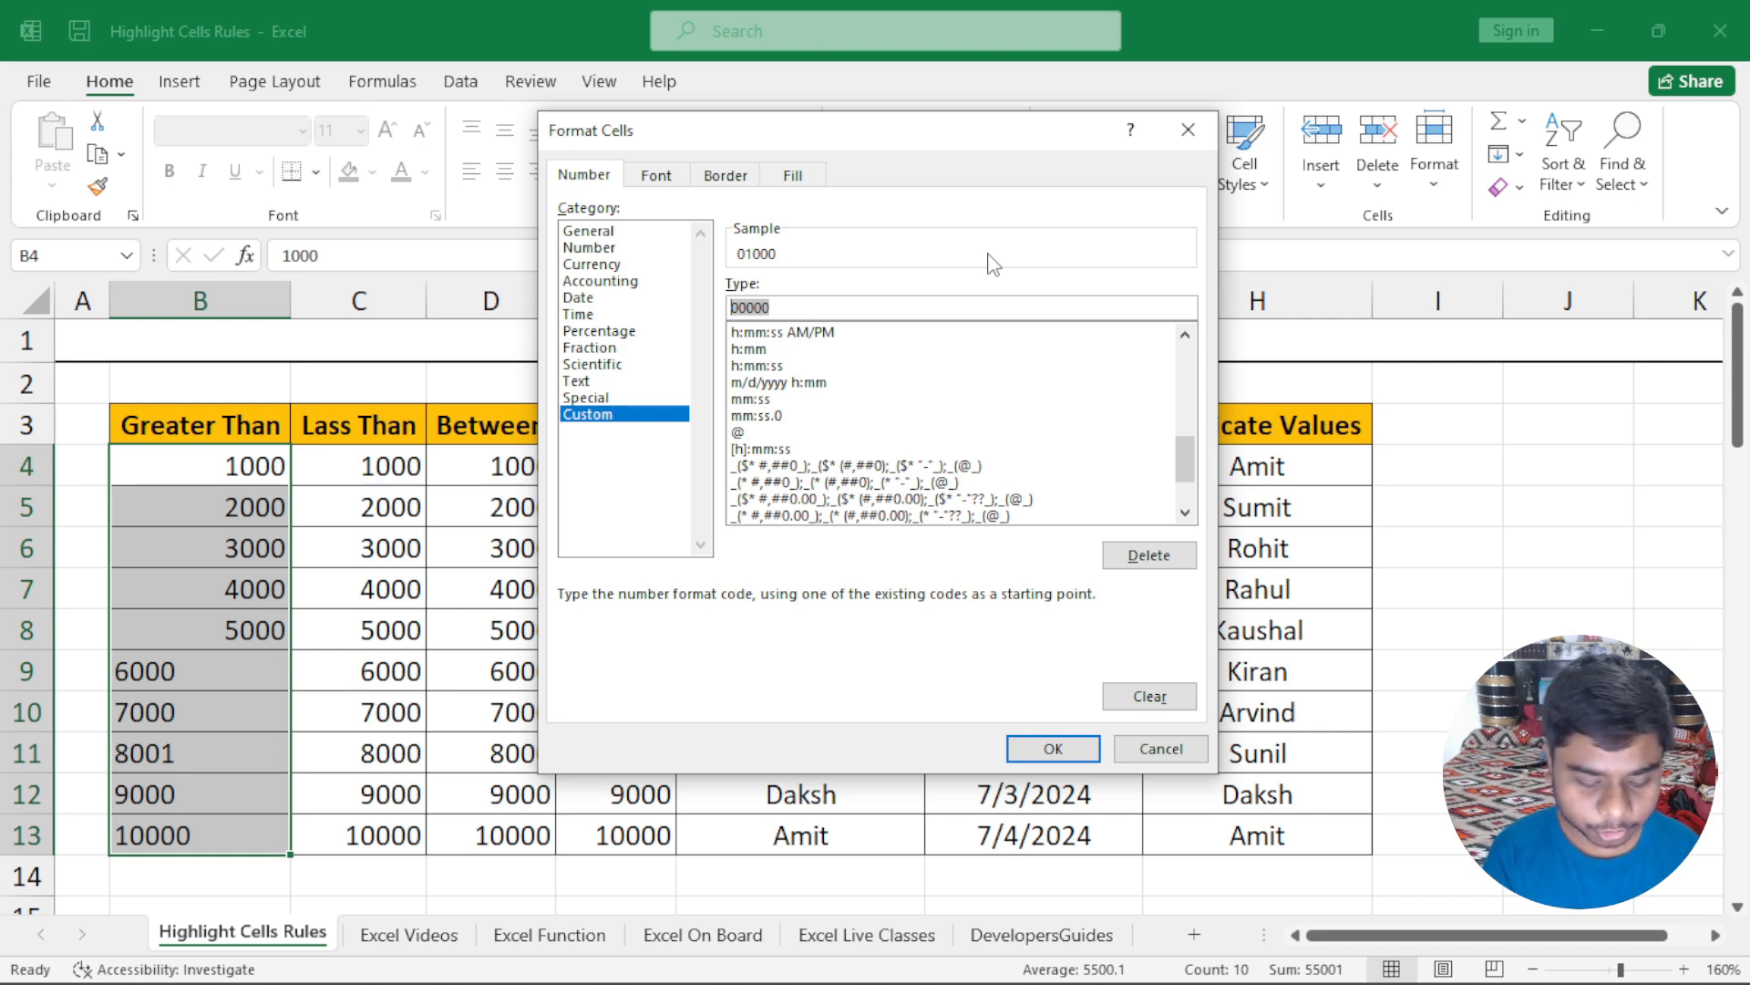
text([blue)
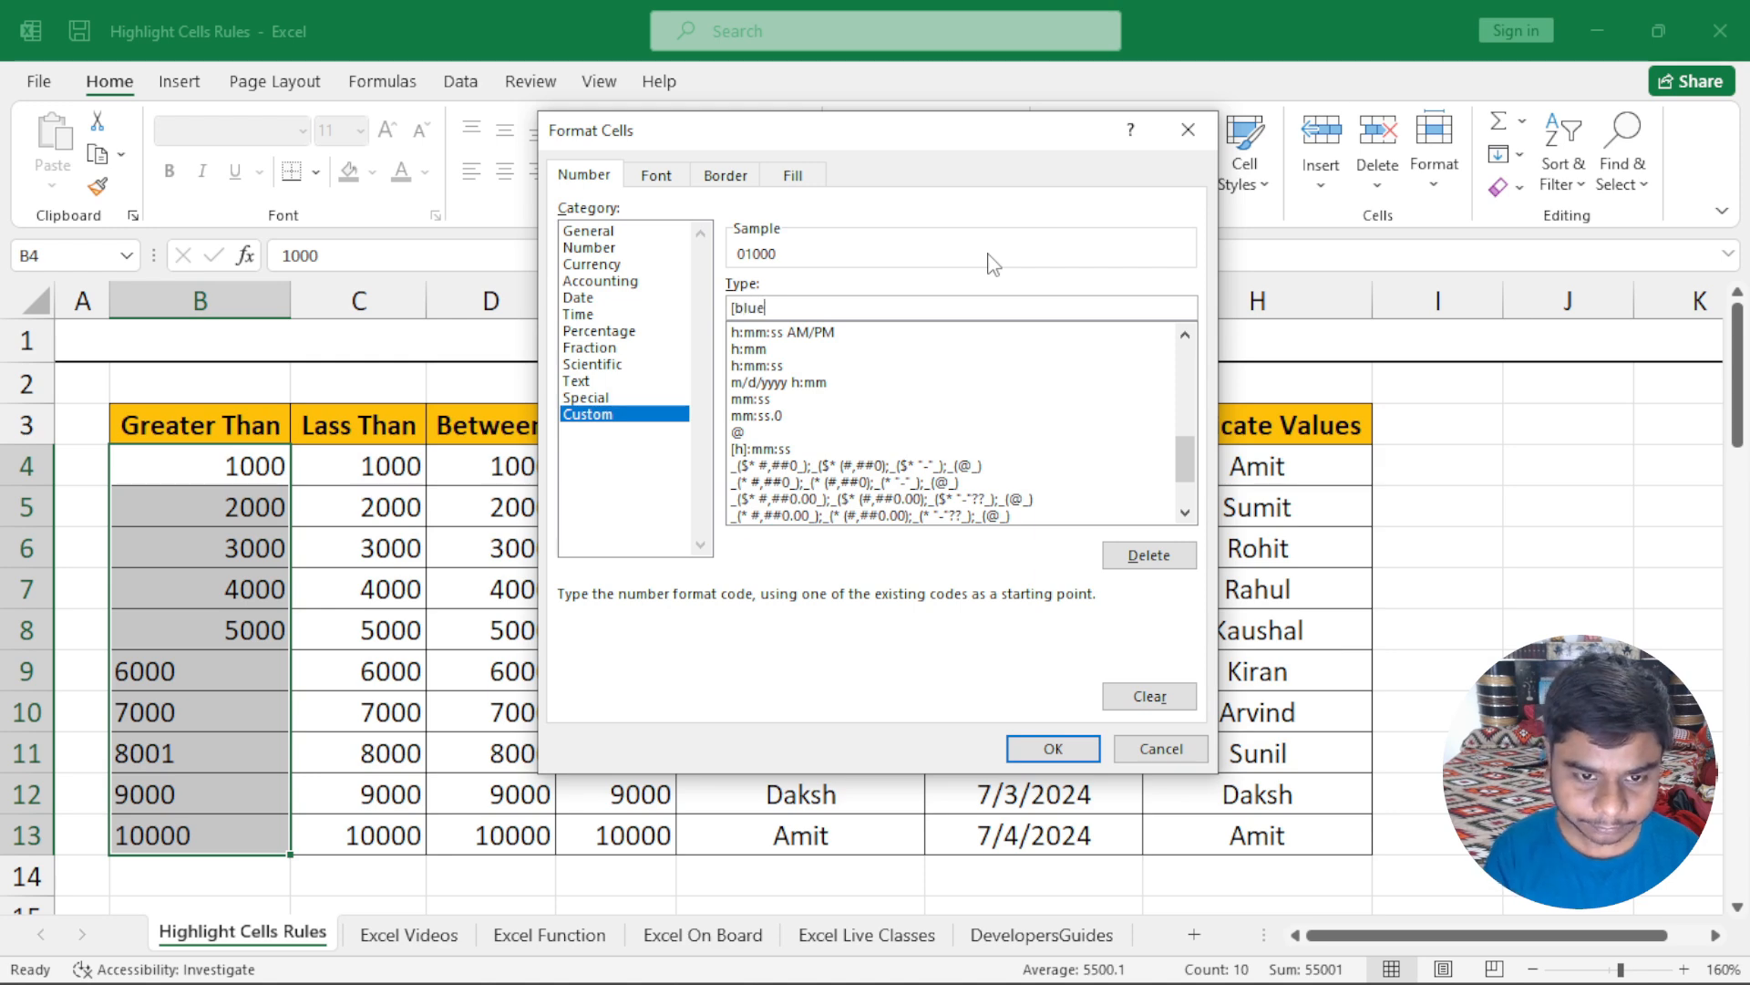
text(])
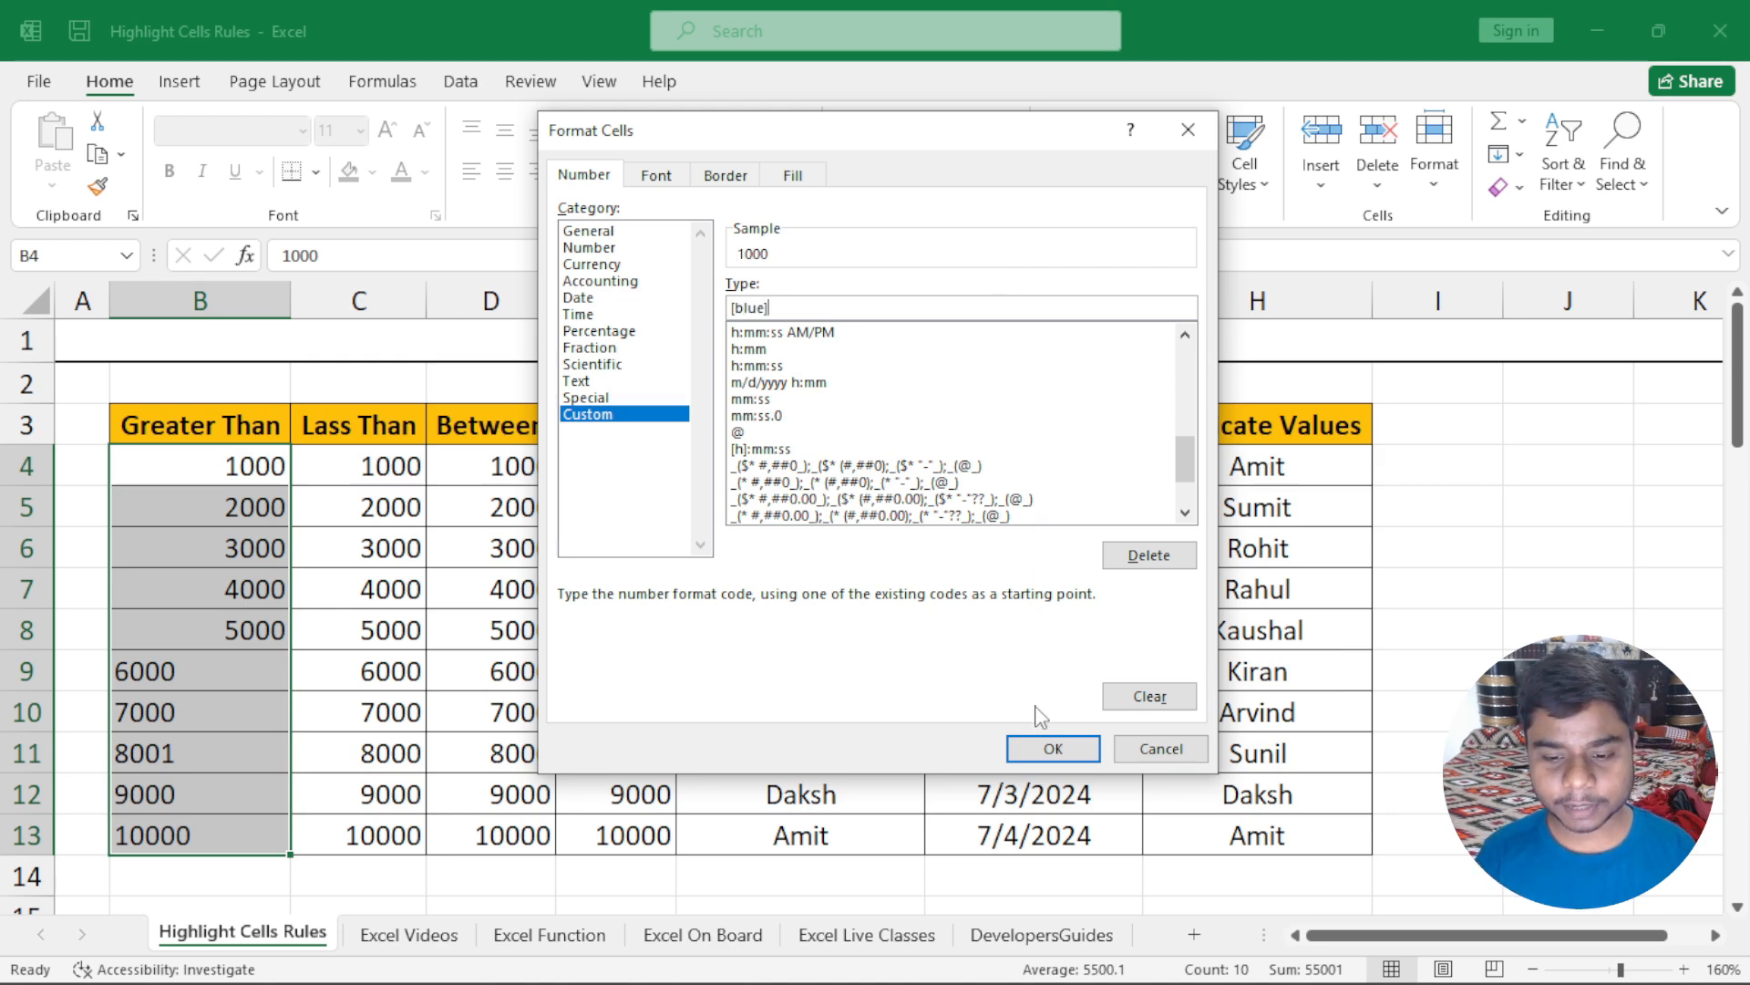
click(1045, 748)
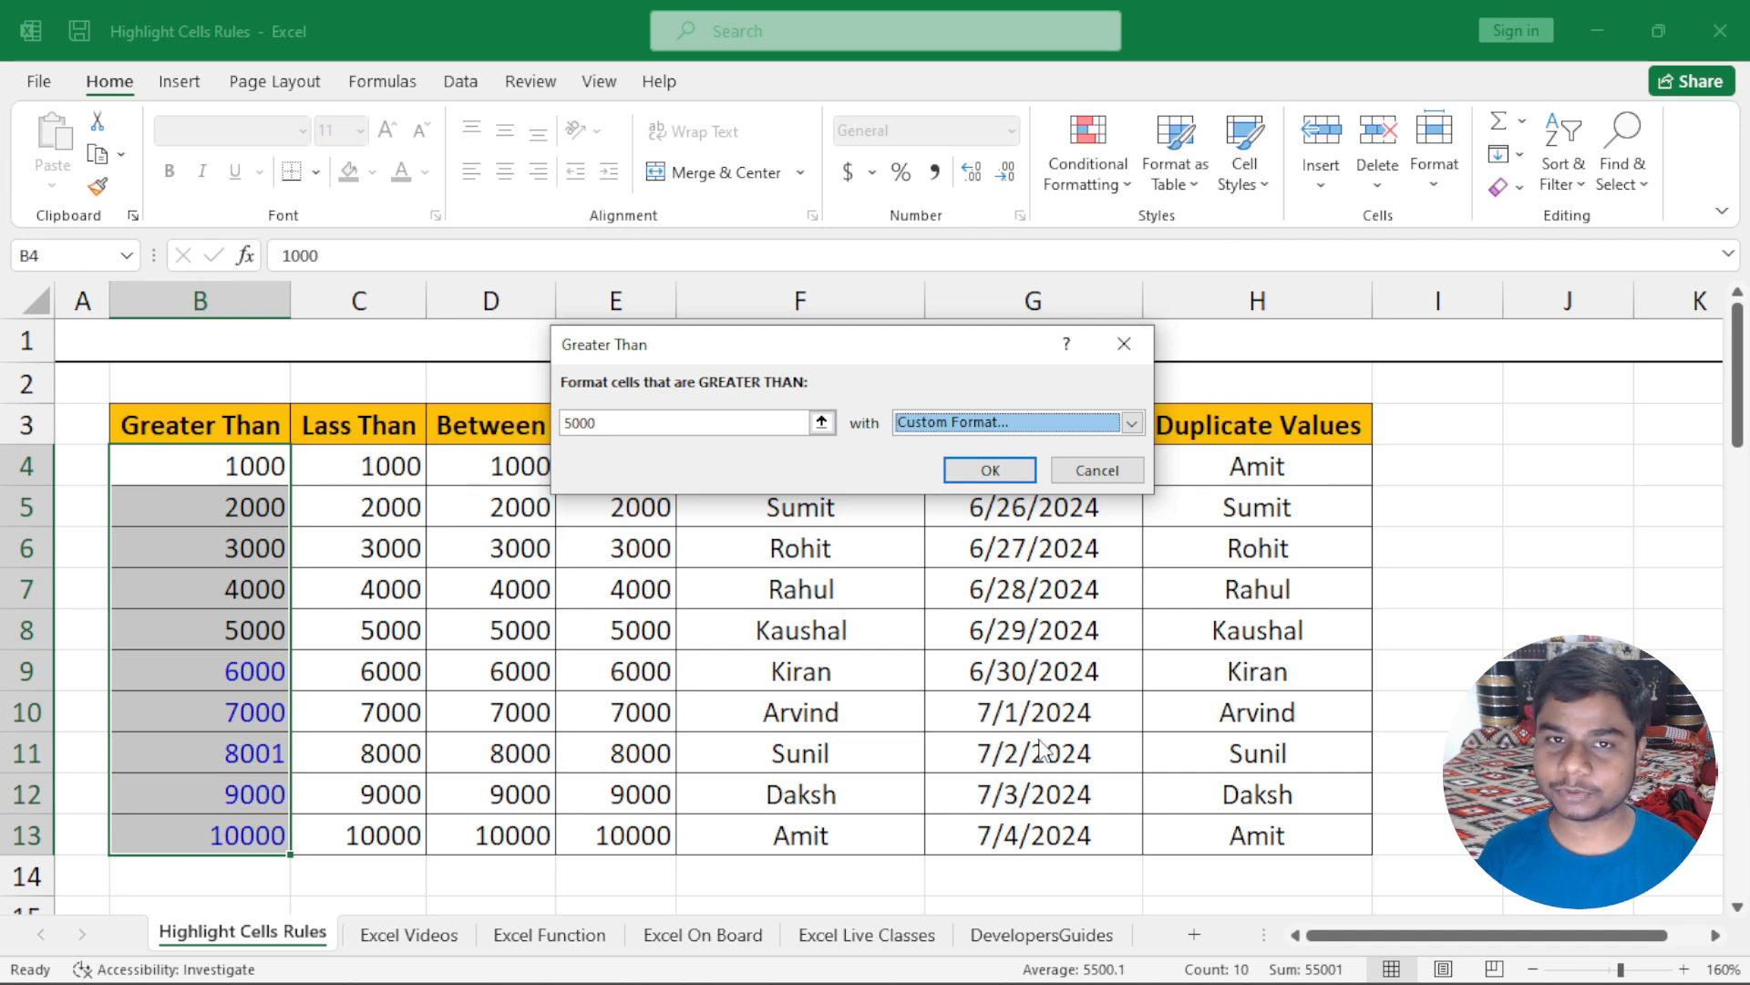
Step: Reopen the rule's custom format, replace the blue format code with [green], and accept it
click(957, 423)
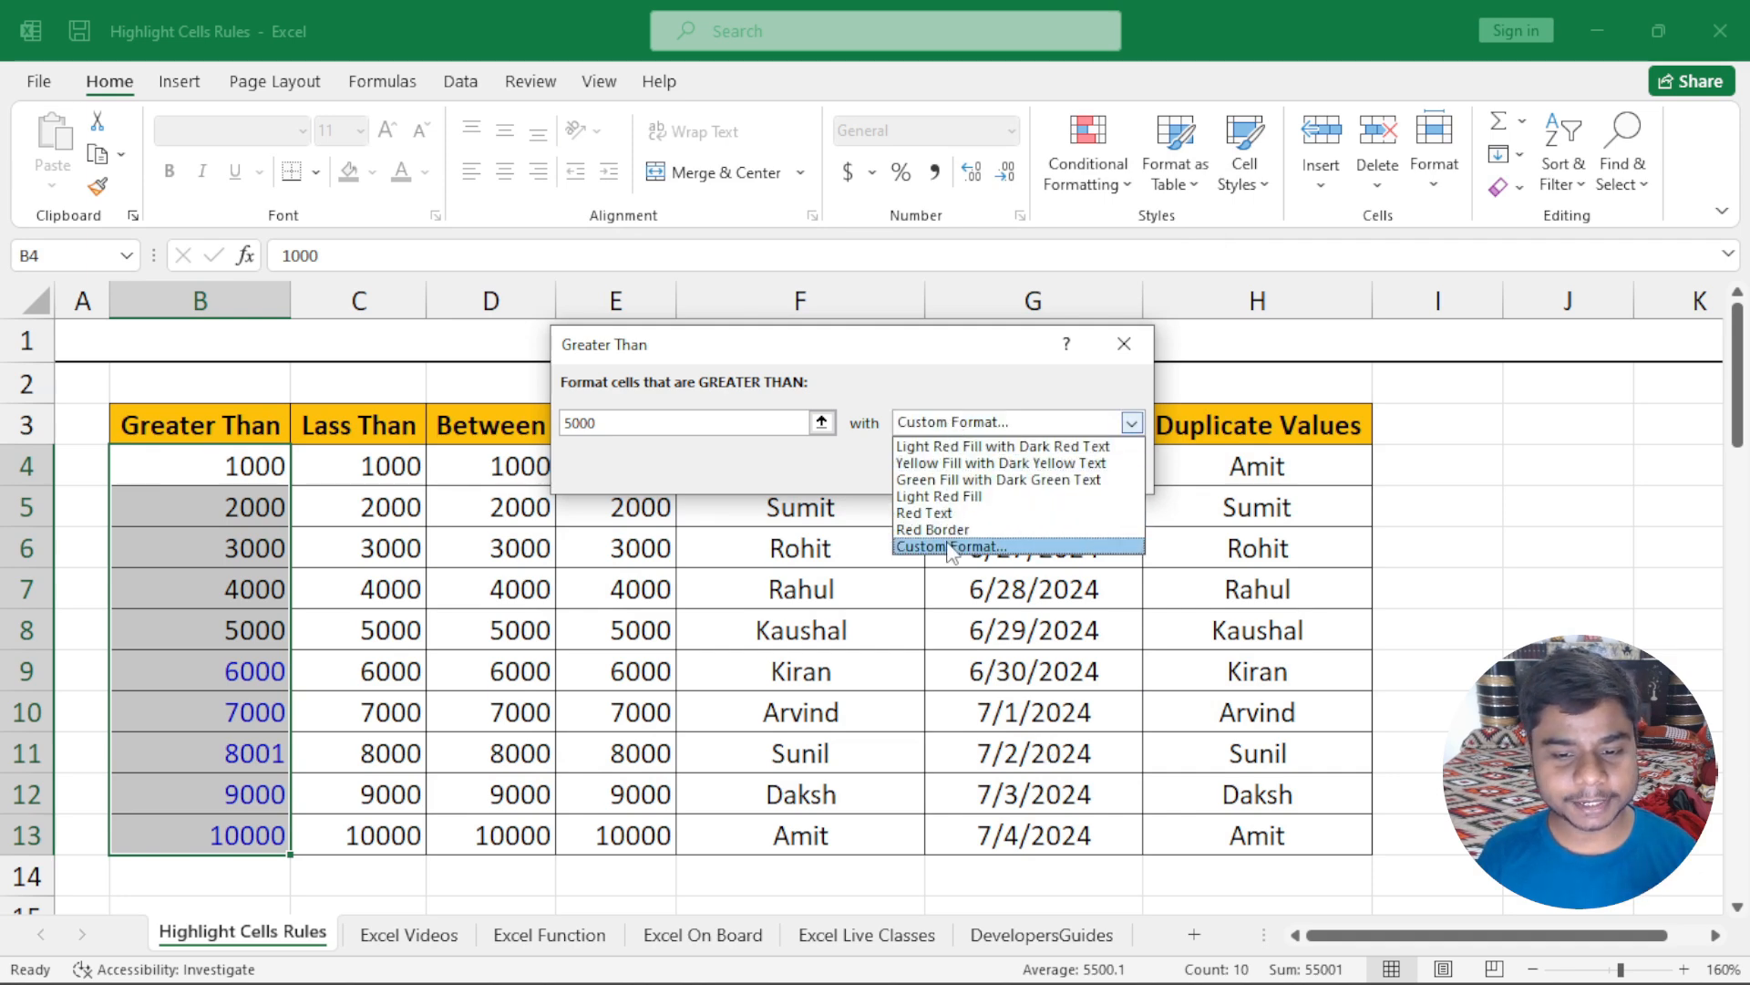
click(951, 547)
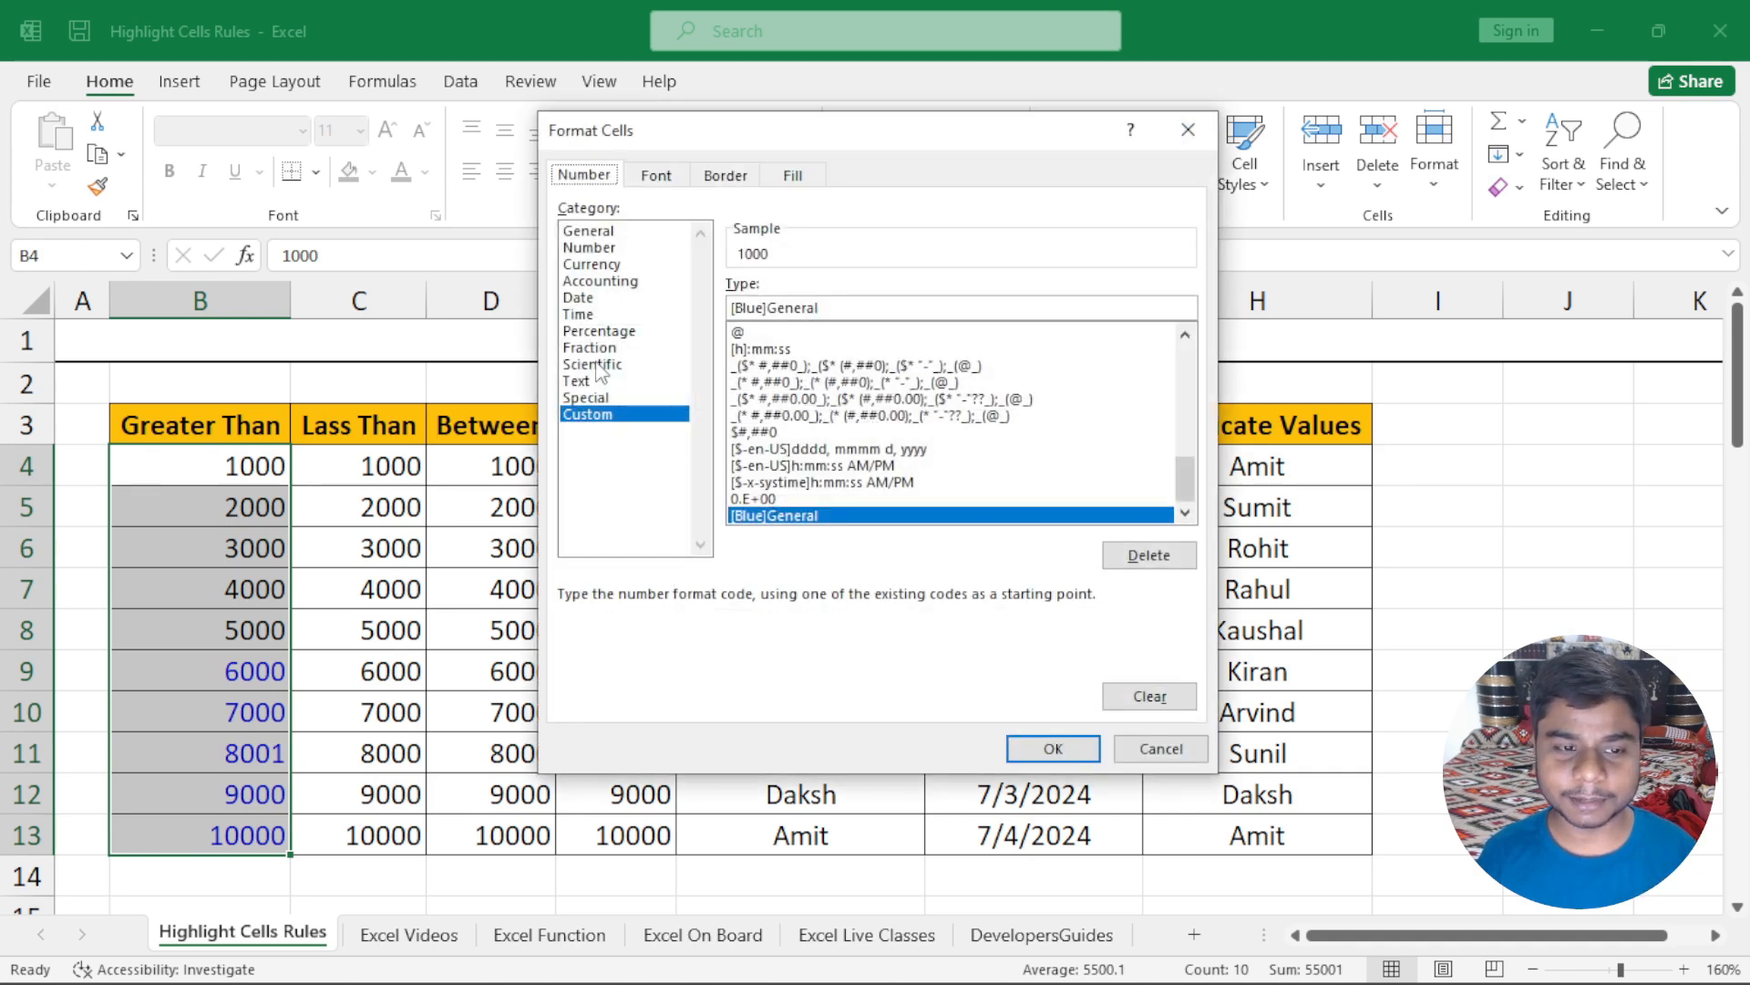
drag(818, 309, 729, 308)
click(746, 310)
double_click(737, 310)
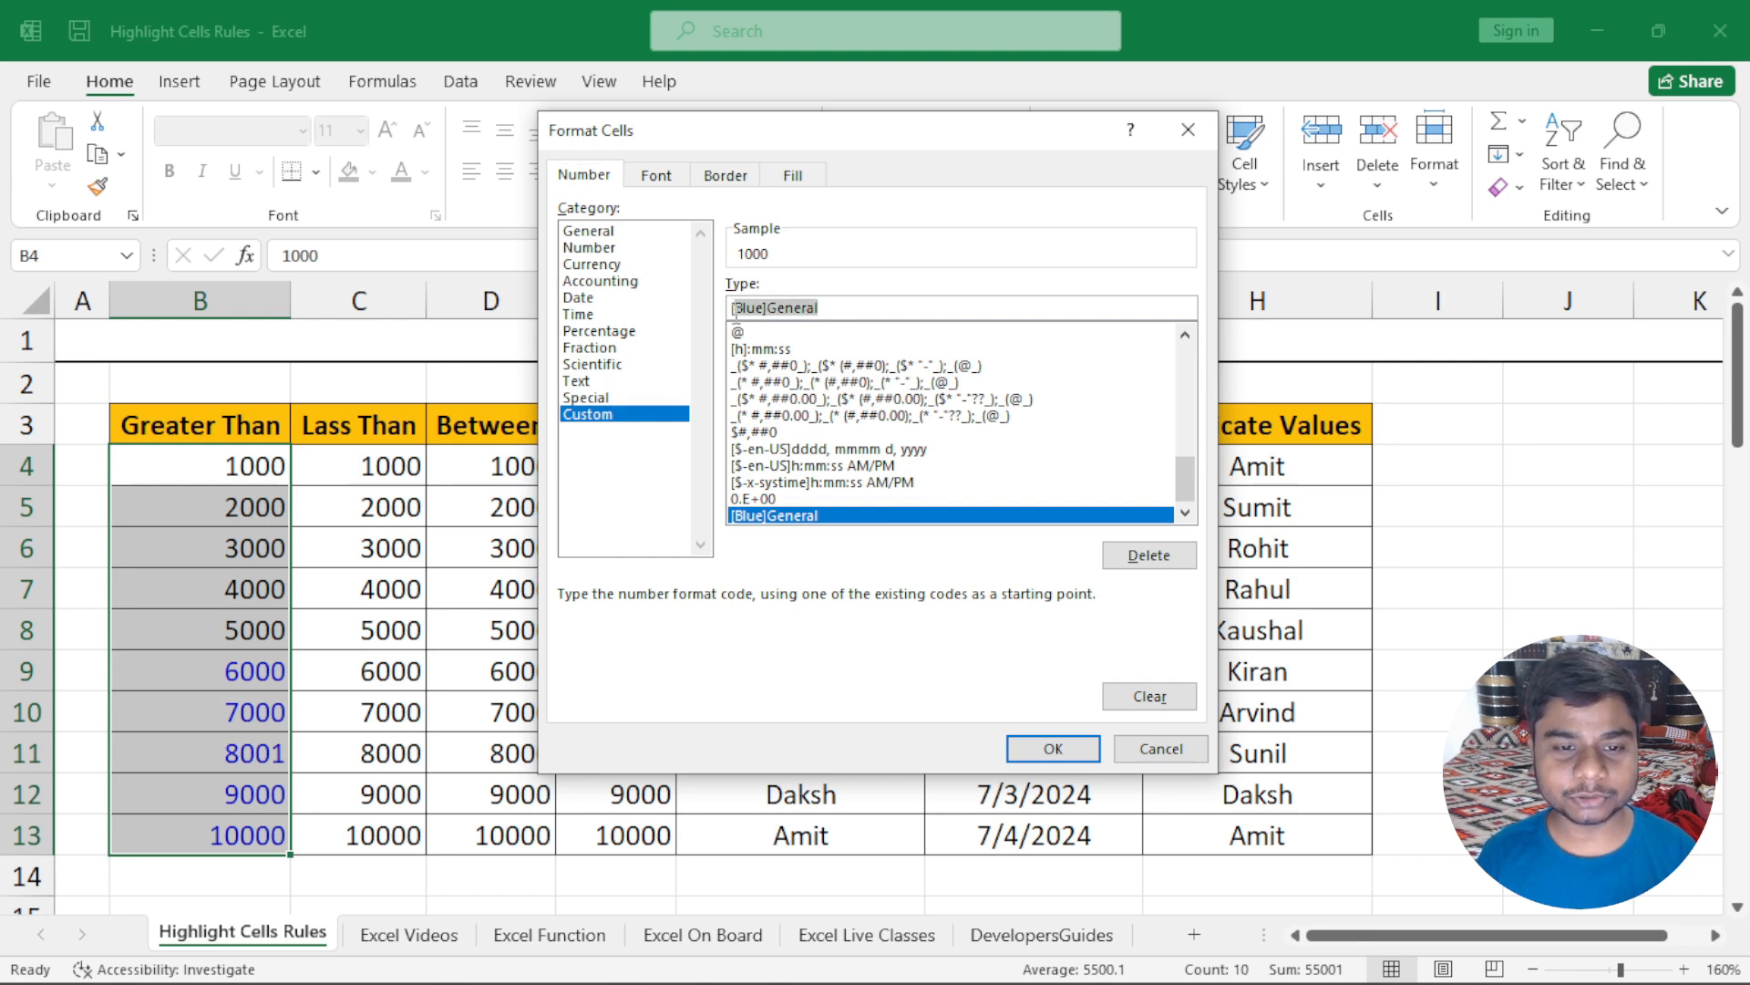
text([green)
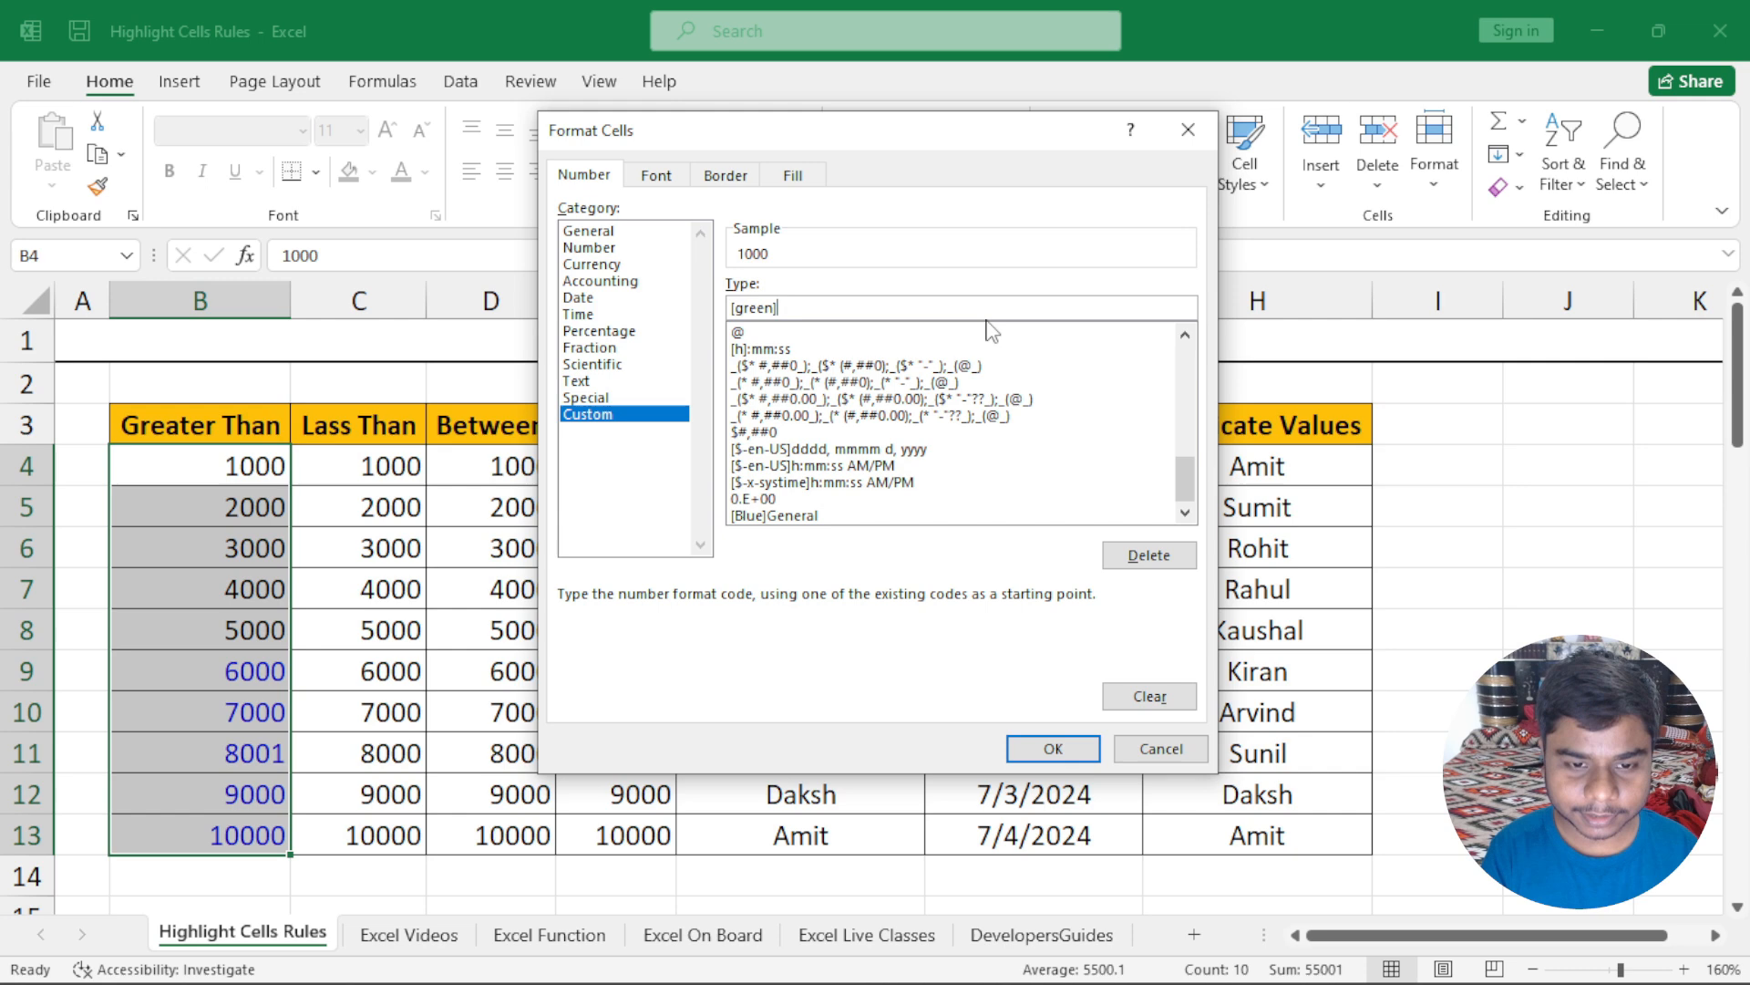
key(Return)
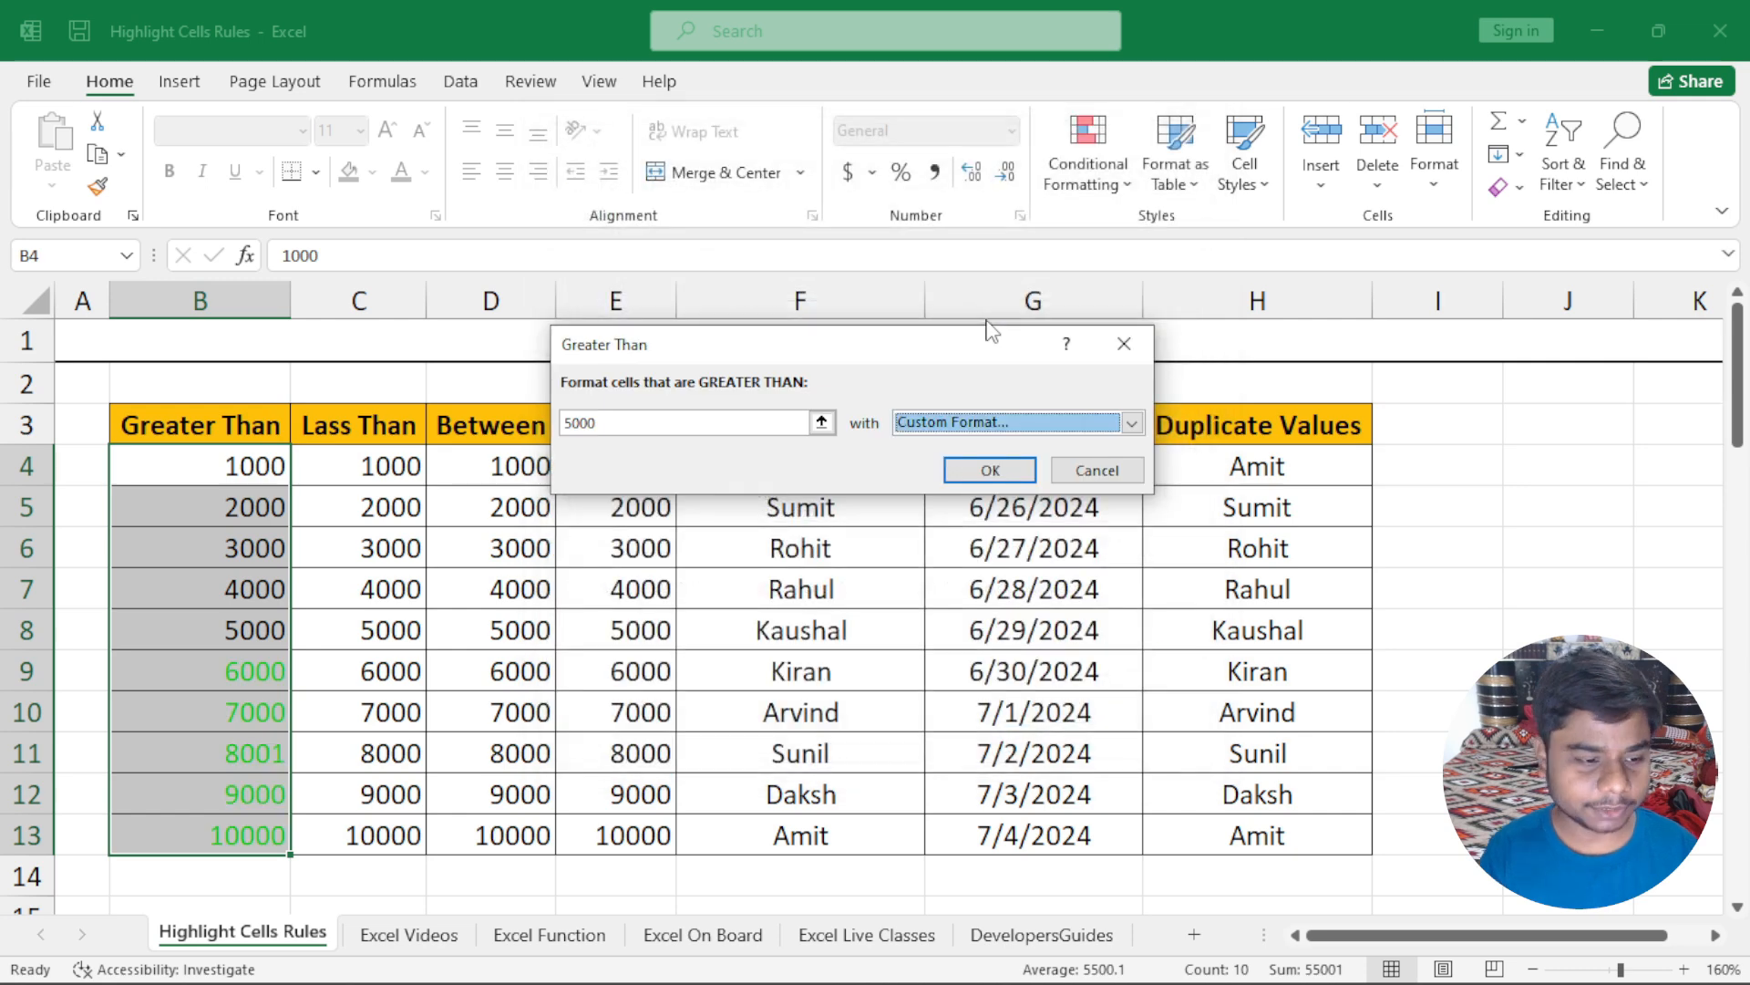
Step: Return the rule's custom number format to the General category and accept it
click(976, 421)
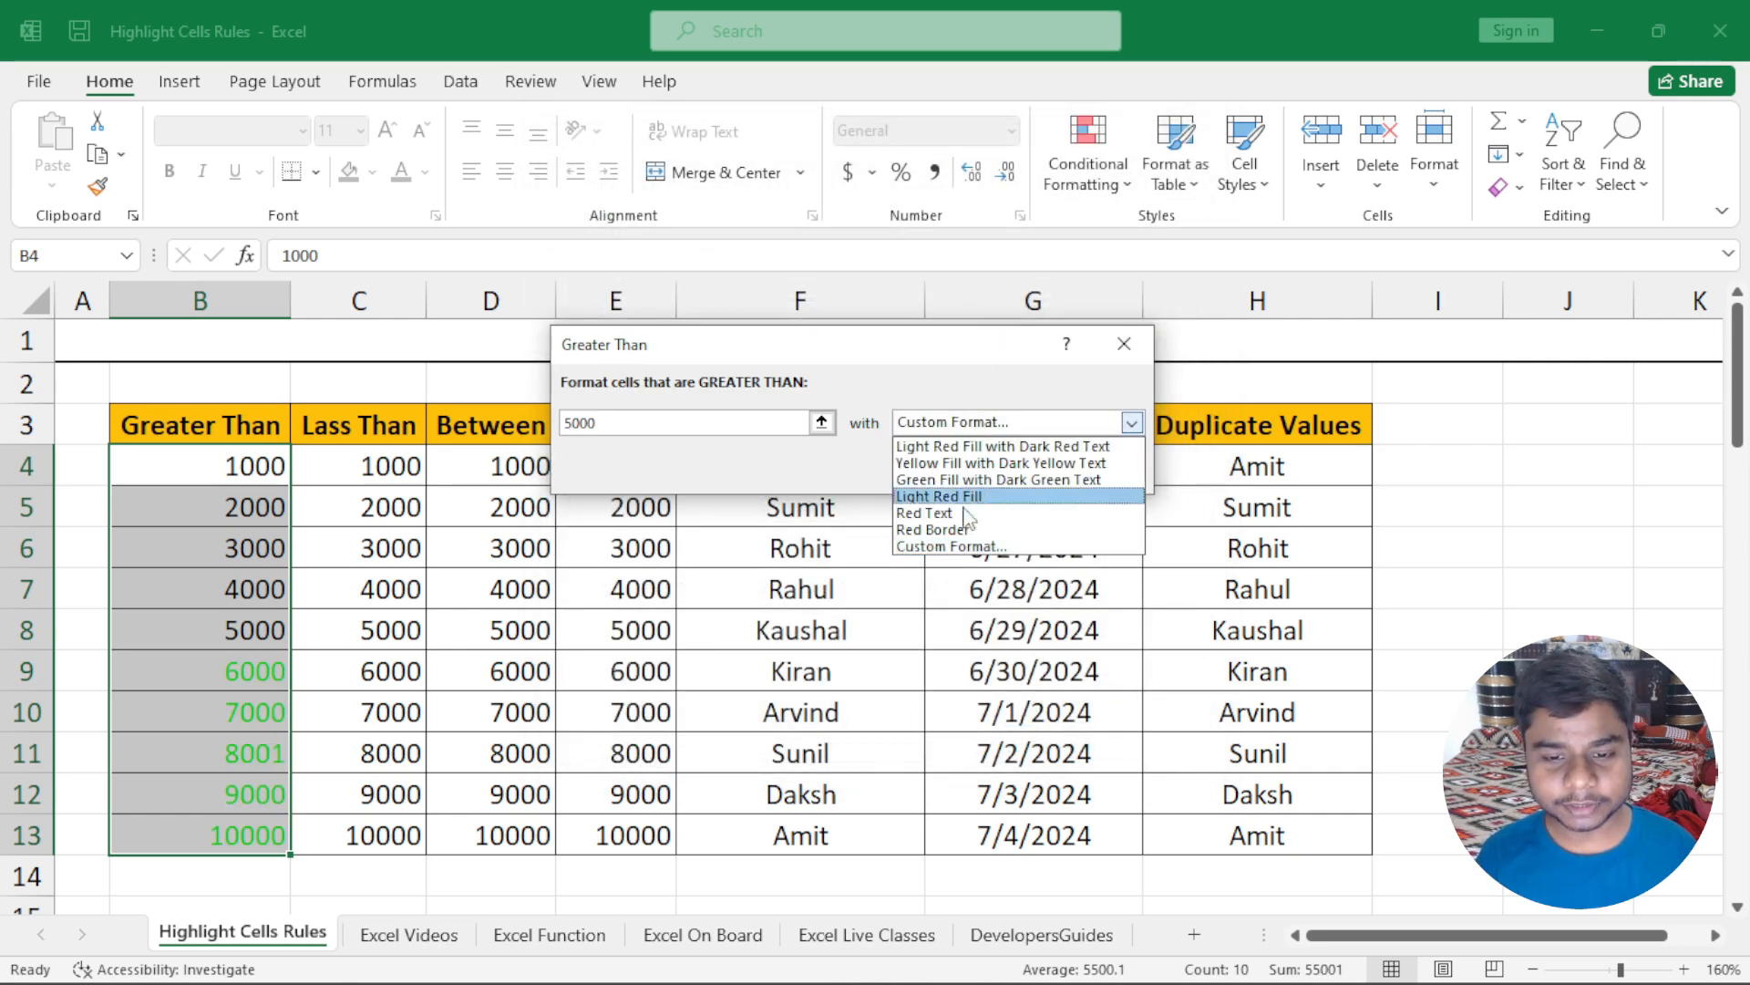
click(1012, 547)
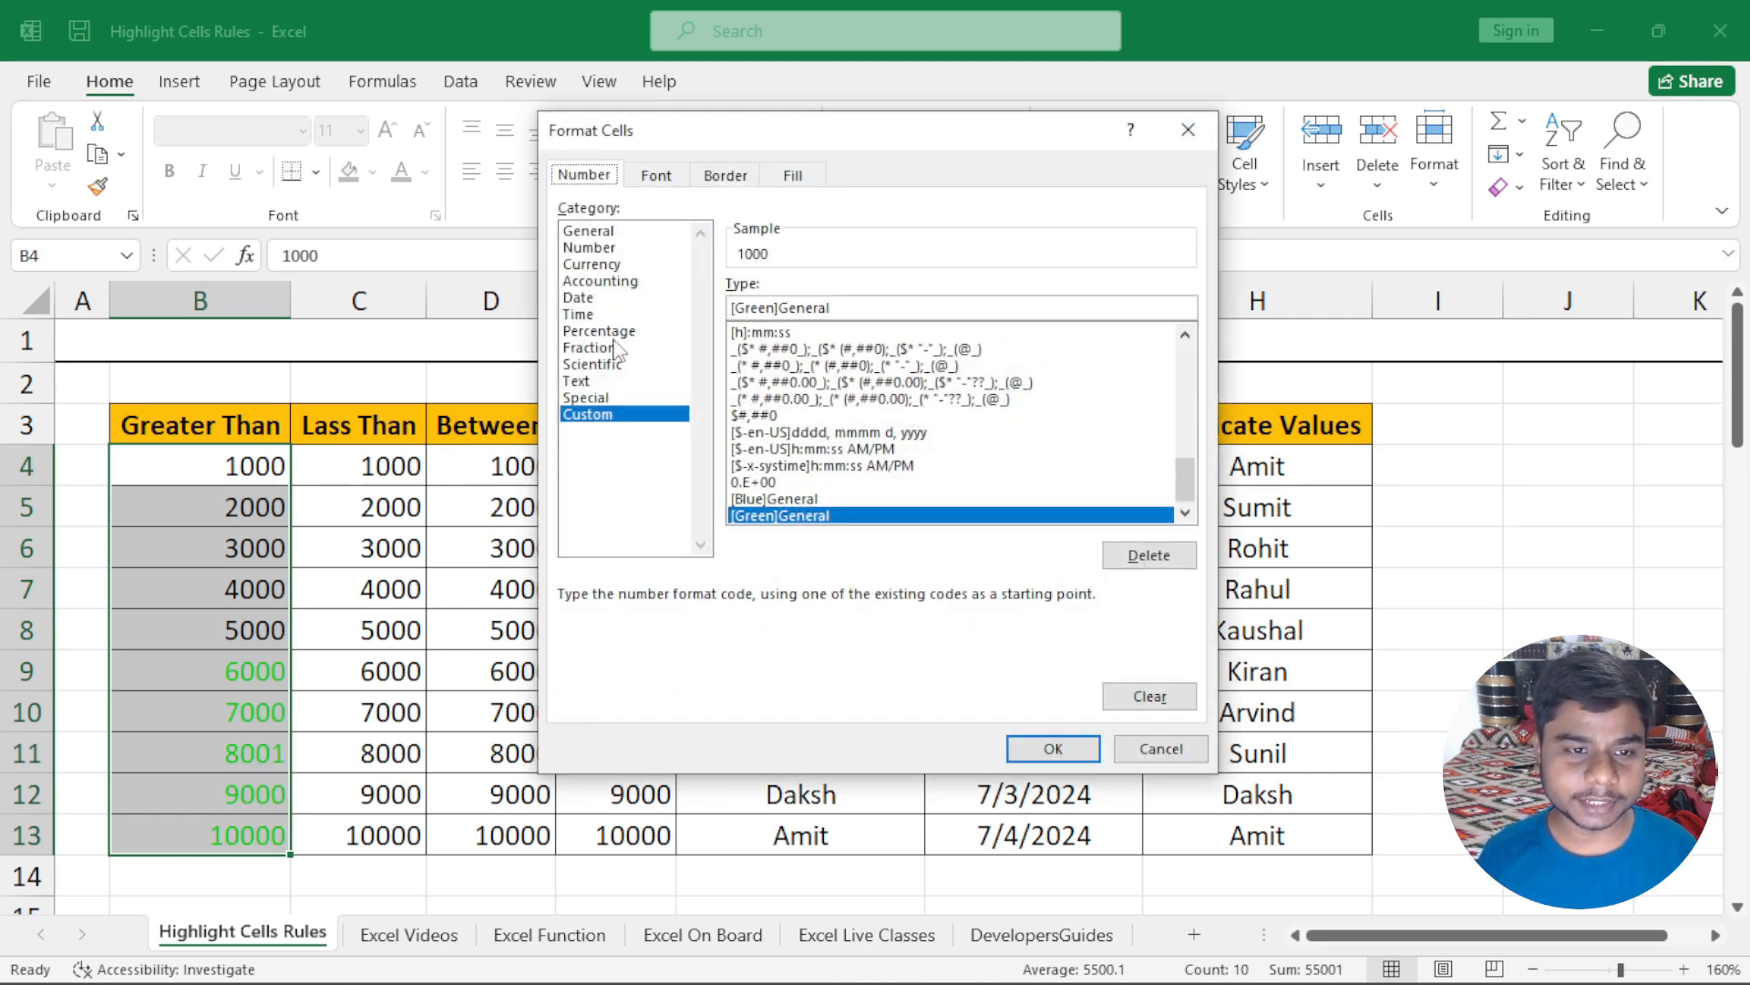
click(653, 232)
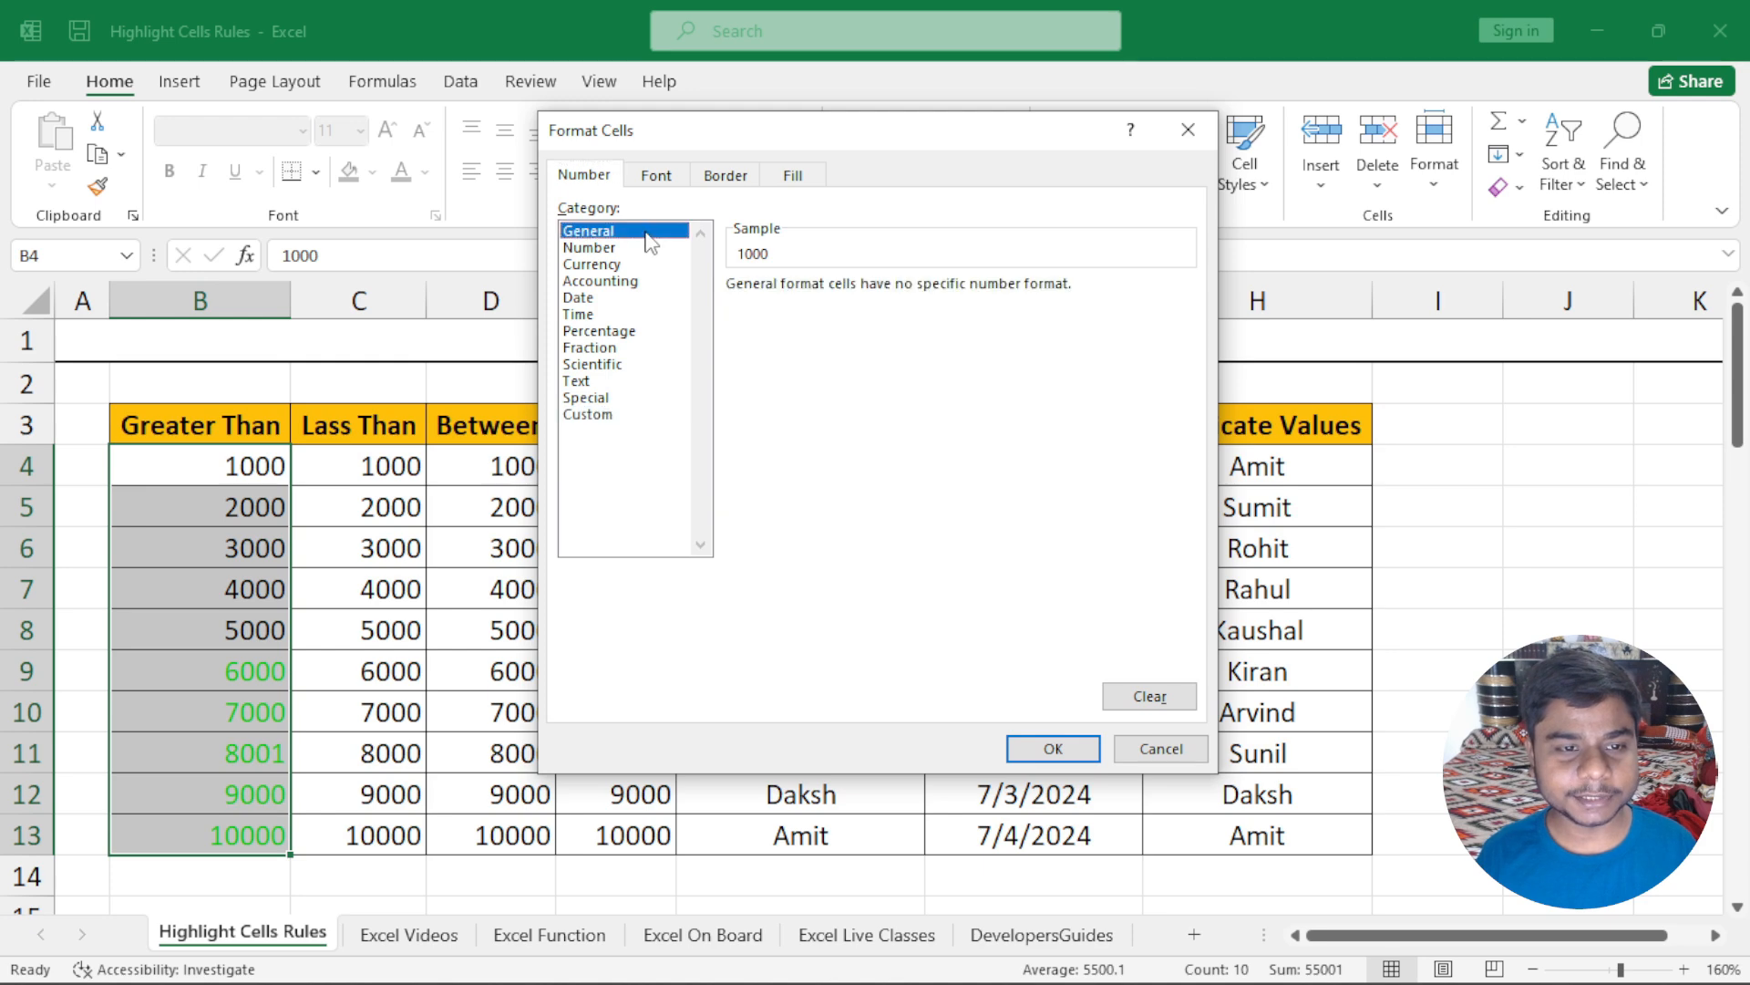
click(1053, 747)
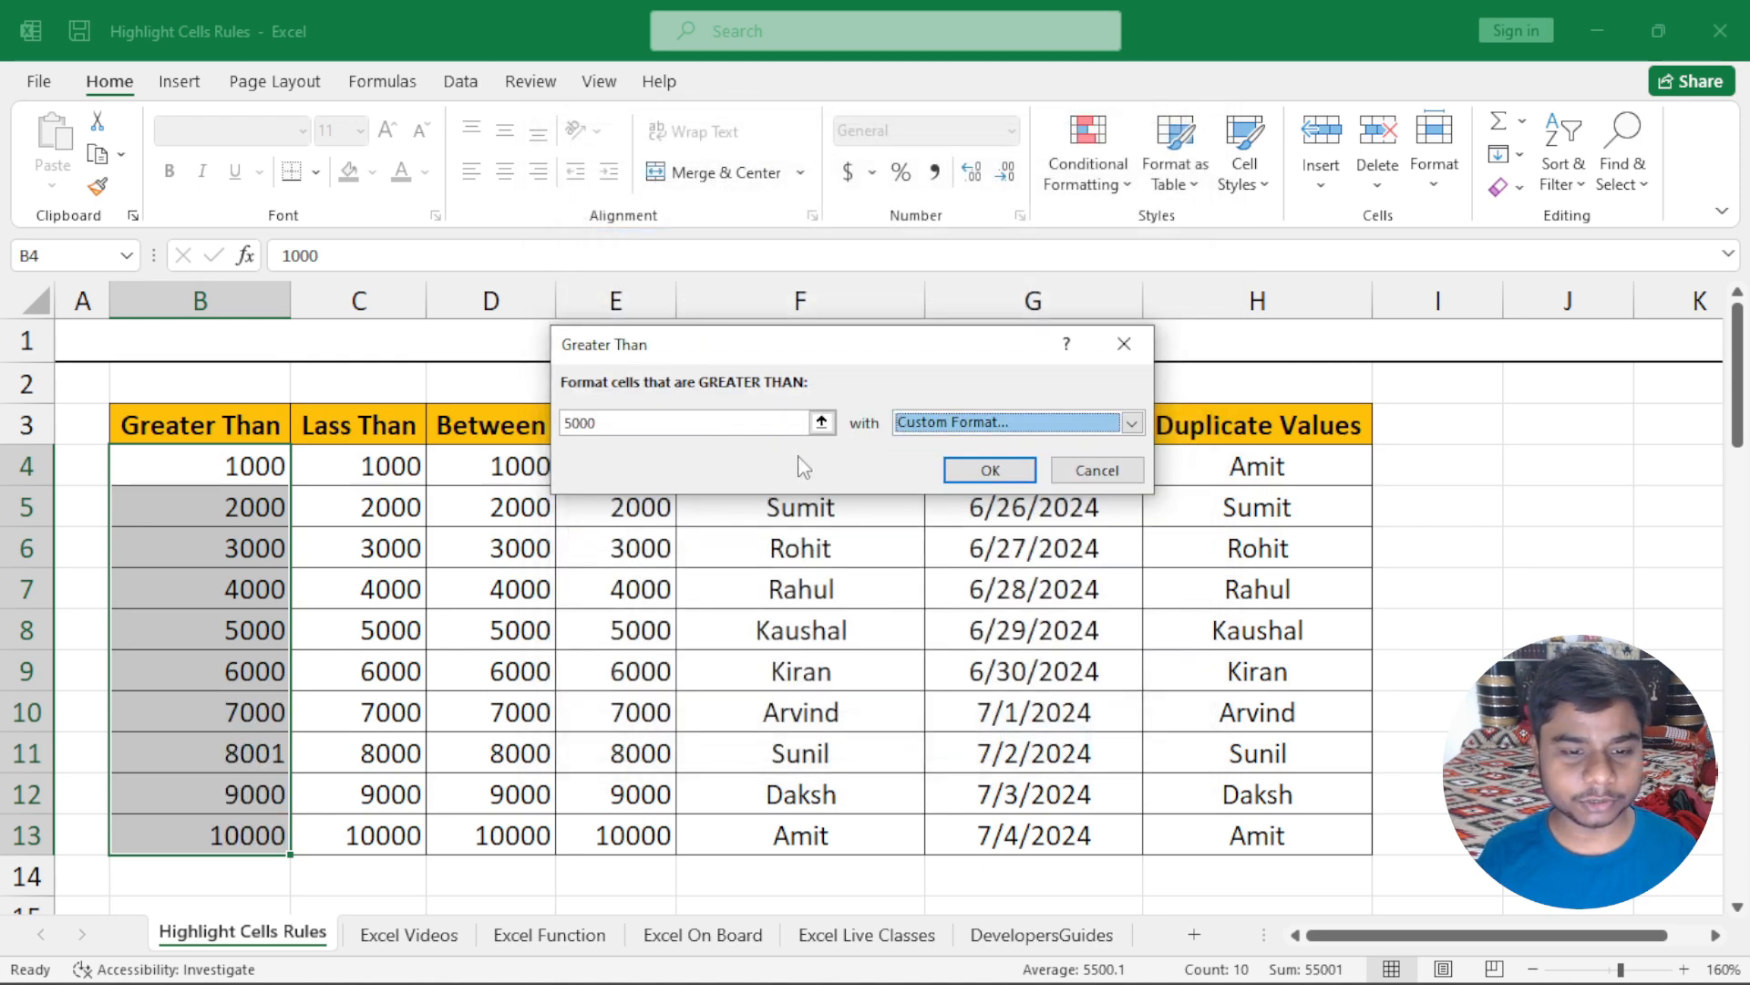
Step: Set the Greater Than 5000 rule to Light Red Fill with Dark Red Text, apply it, and deselect the column B range
click(997, 422)
click(991, 447)
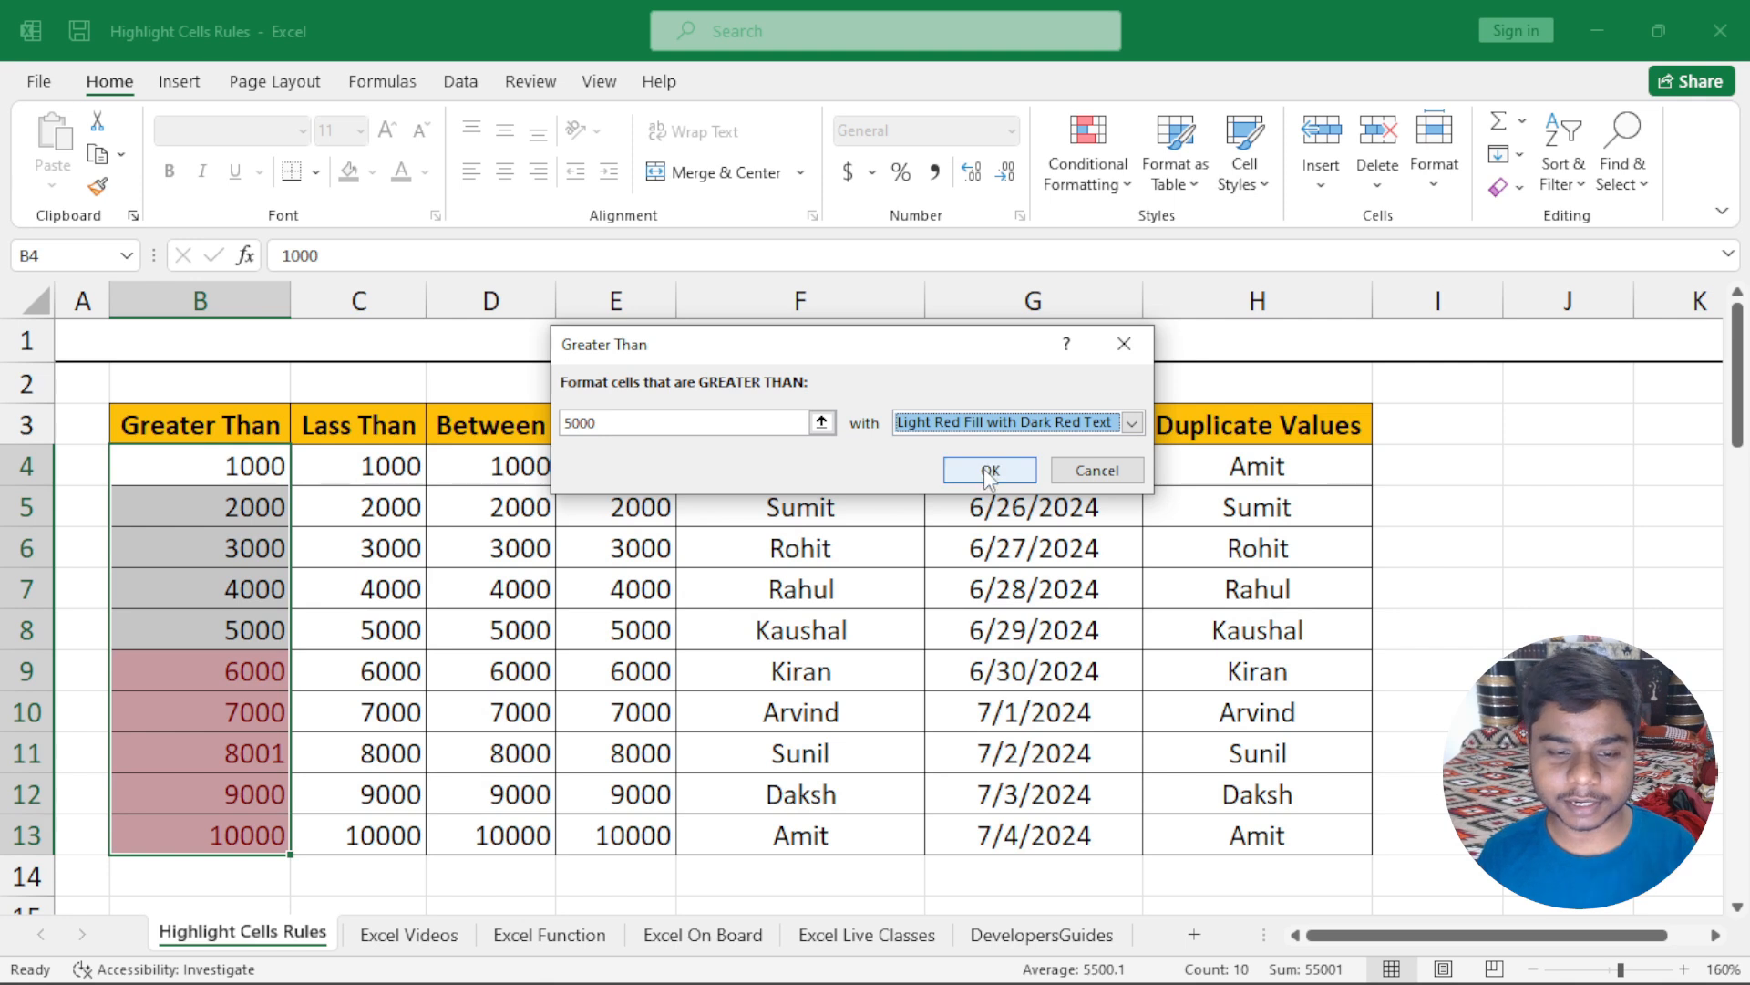
click(991, 471)
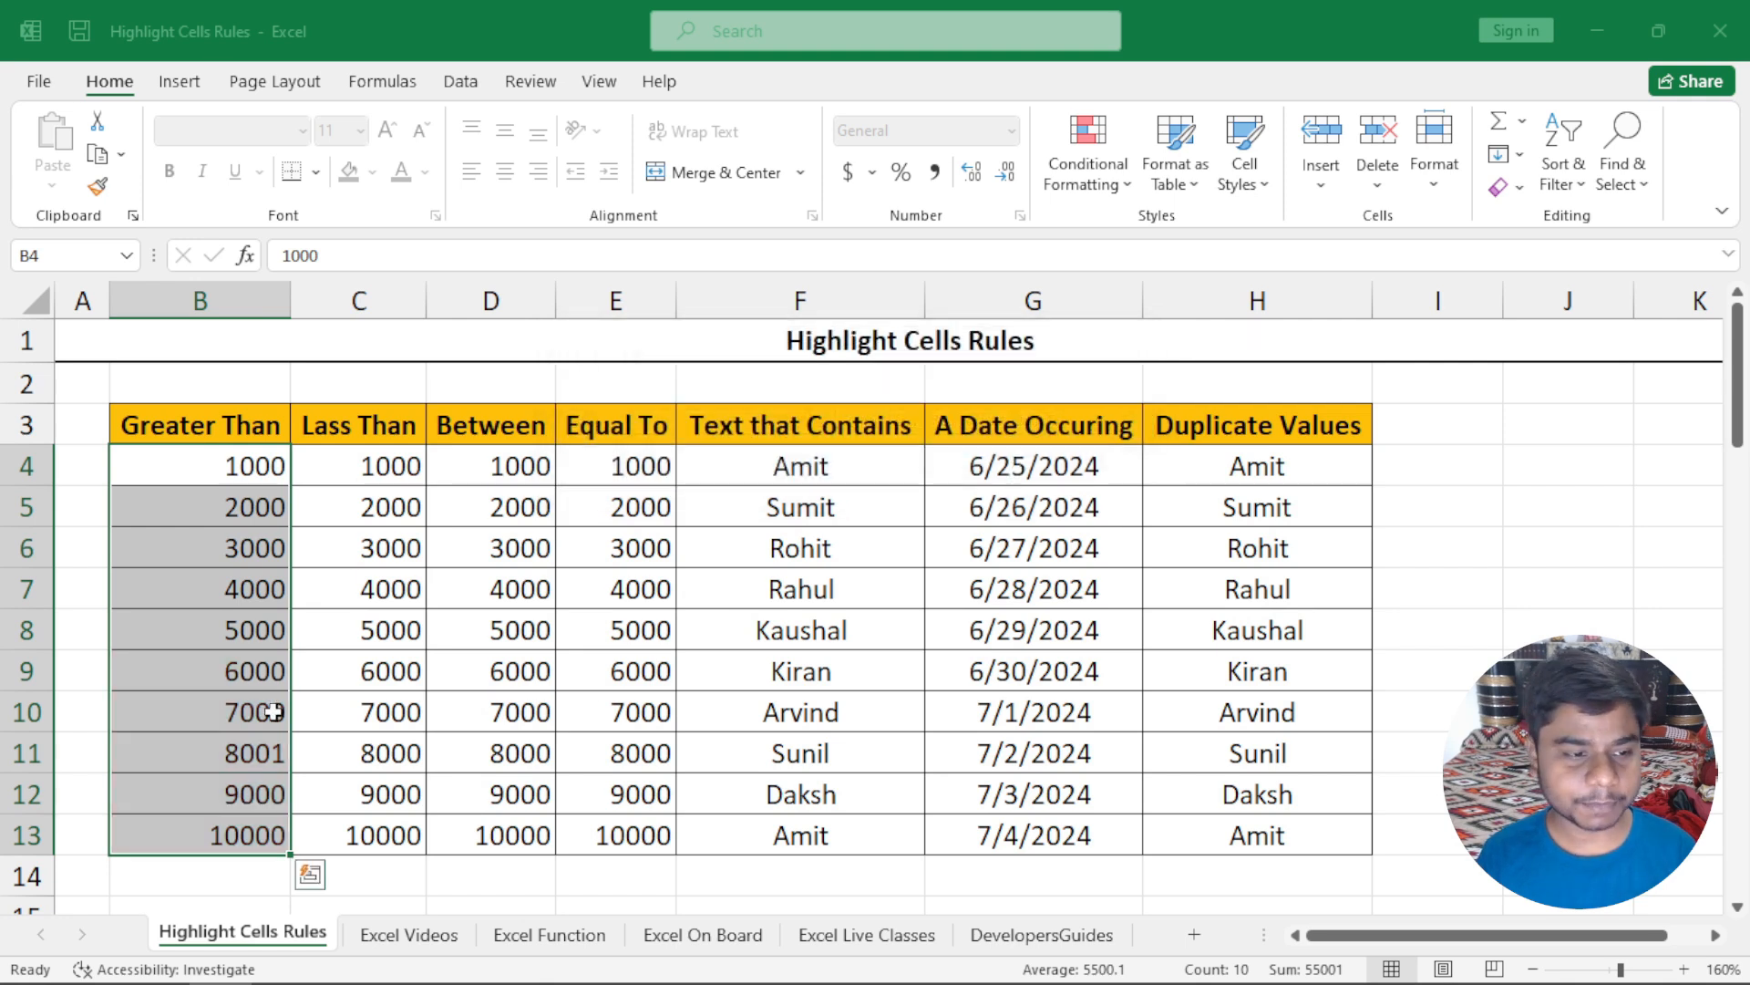
click(244, 509)
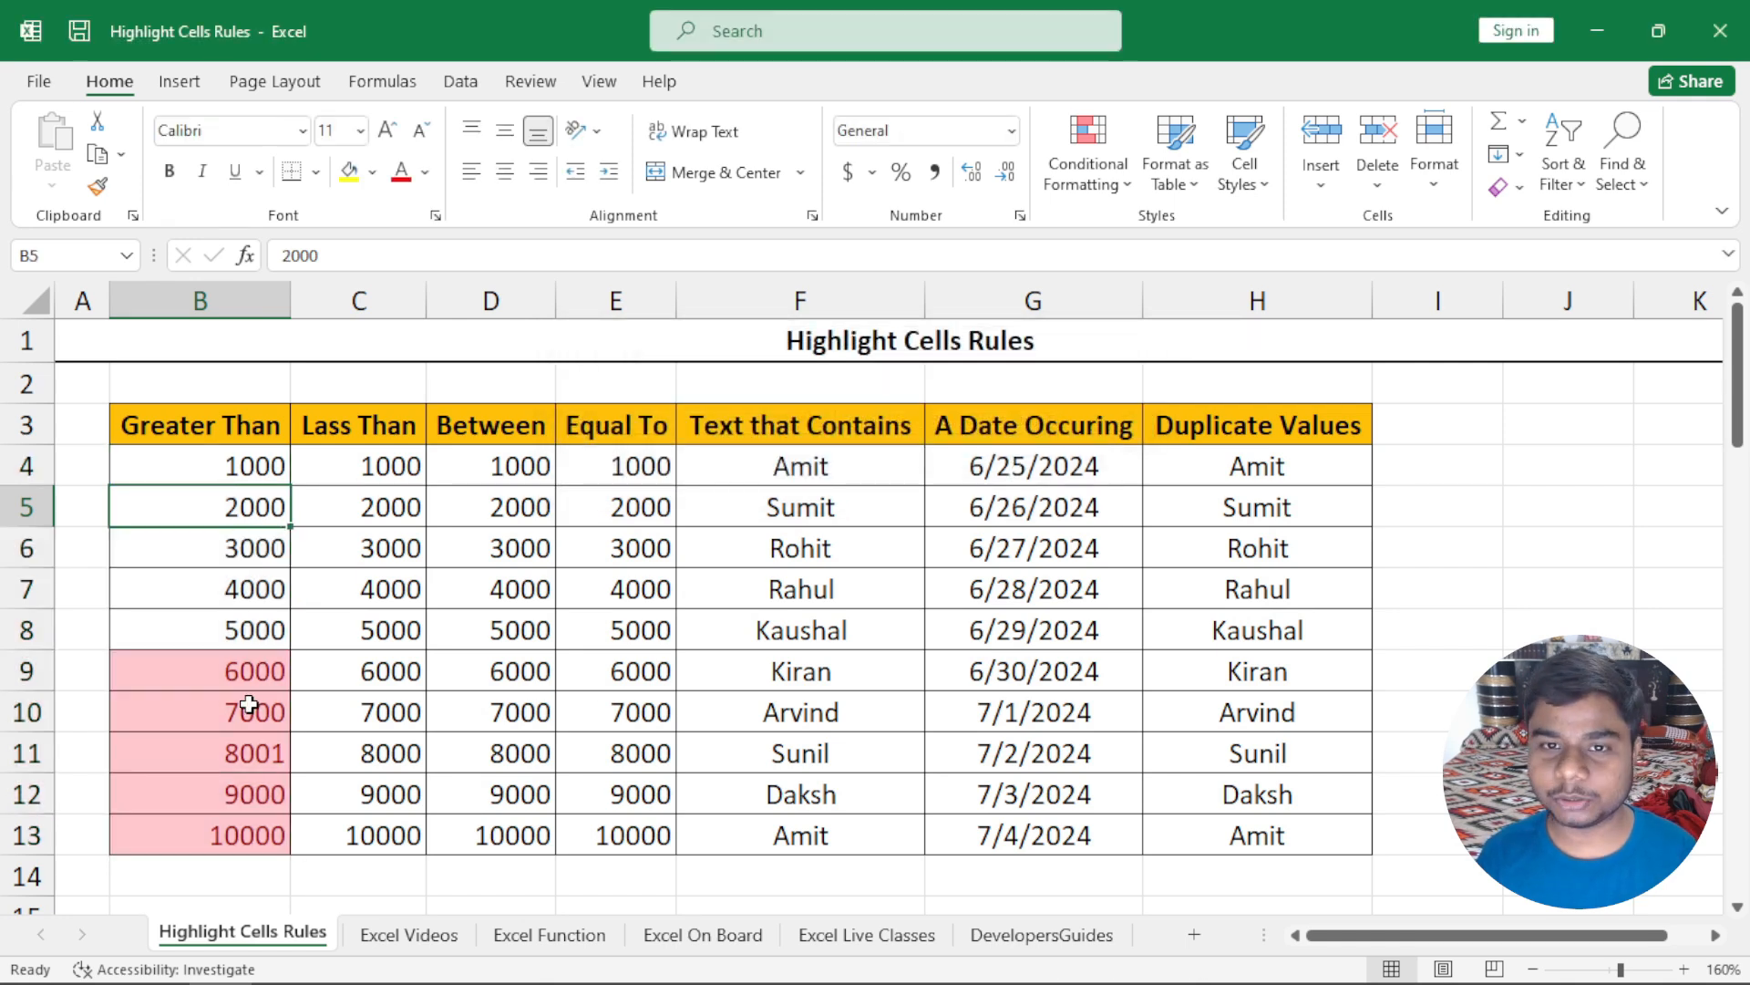
Step: Select the Less Than column values C4:C13 and start a Less Than highlight rule with the threshold 3000
click(1088, 169)
mouse_move(1121, 244)
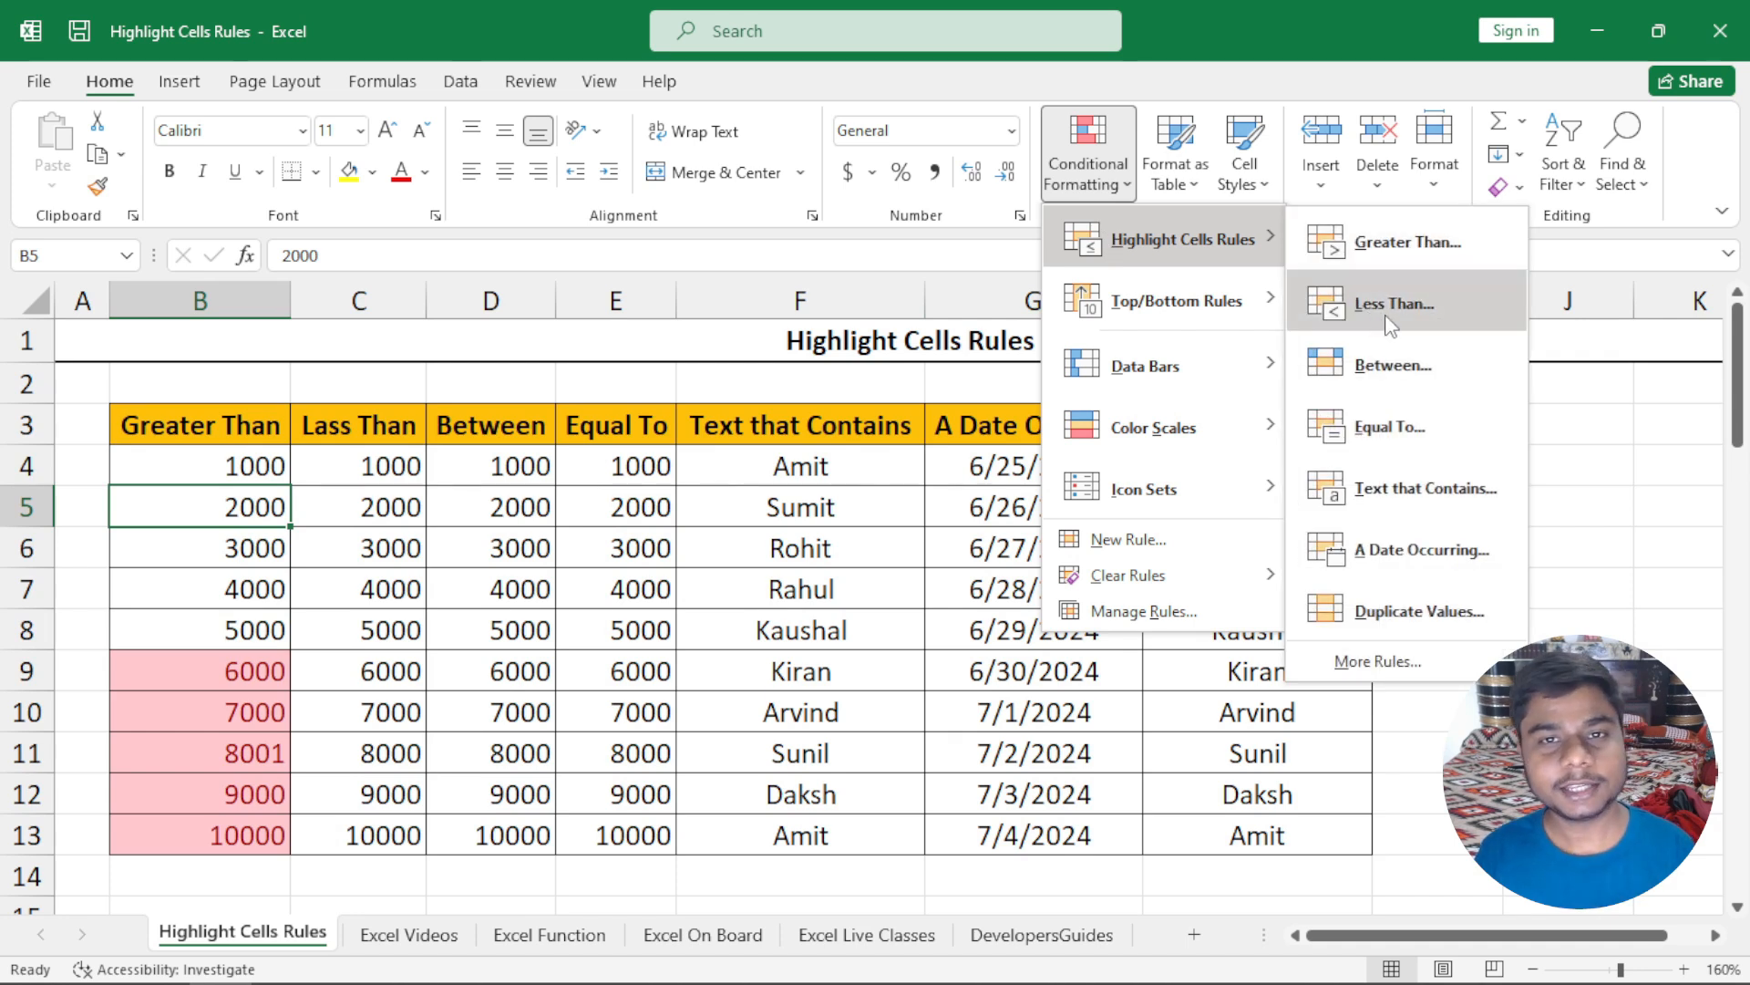
click(392, 479)
drag(395, 465, 396, 830)
click(1087, 162)
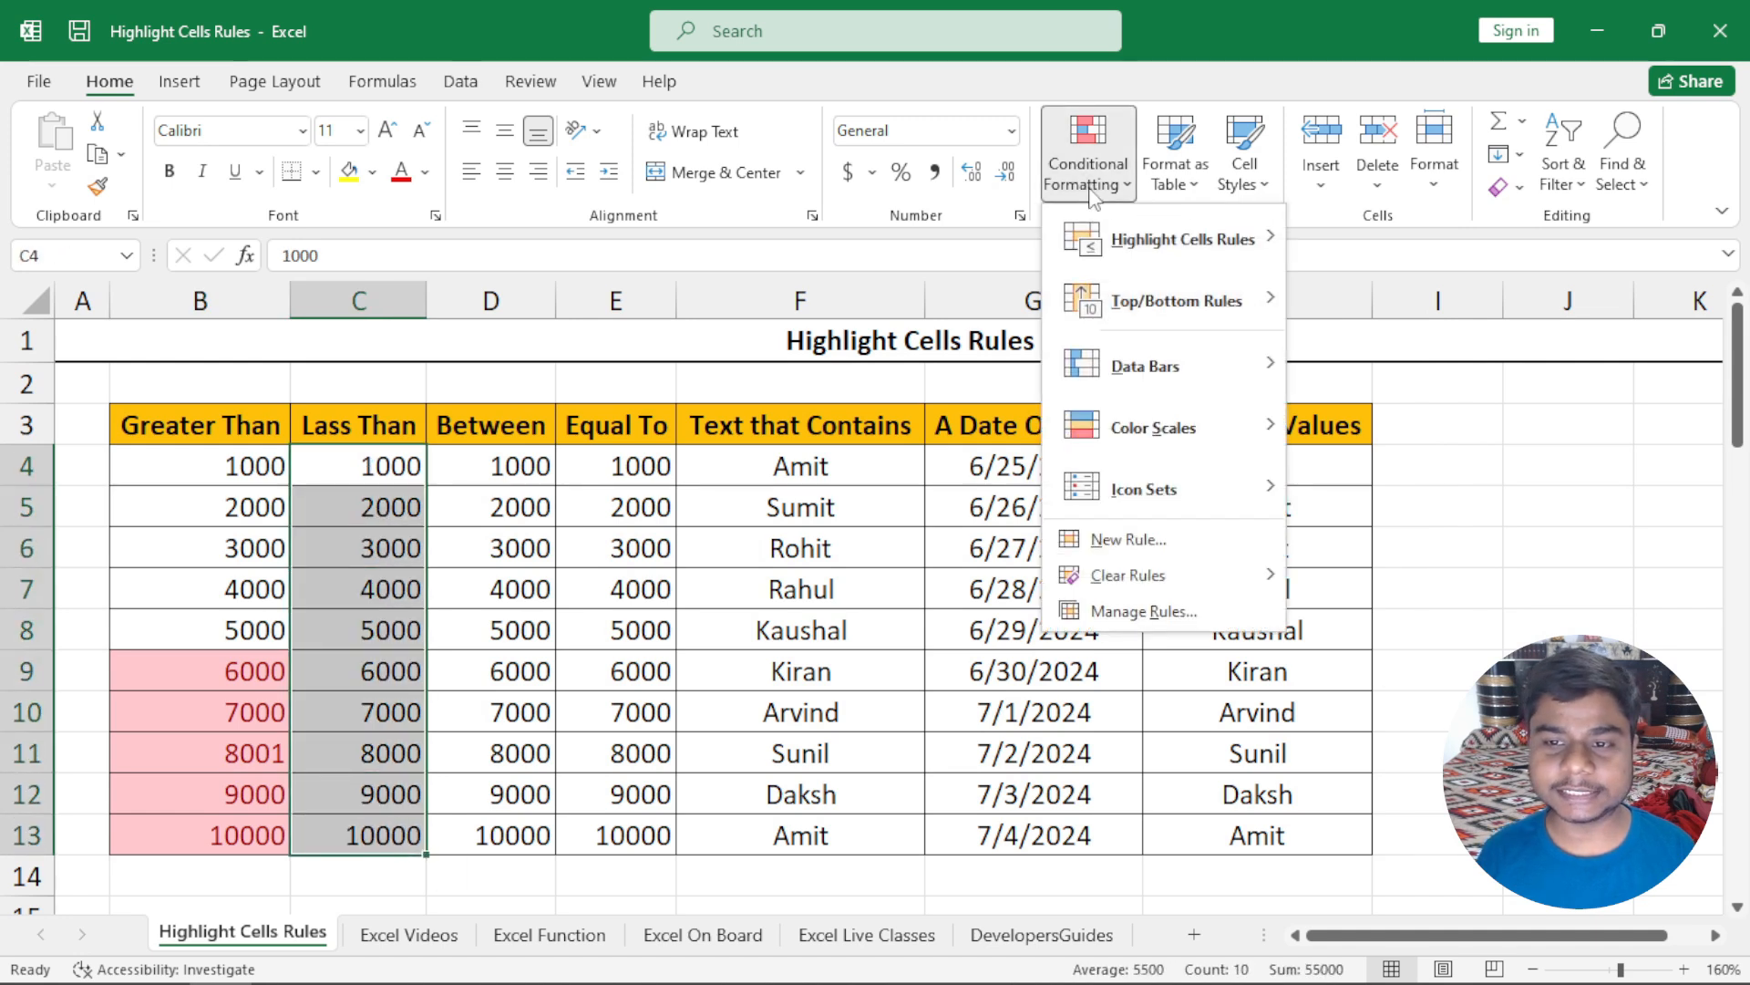
mouse_move(1117, 244)
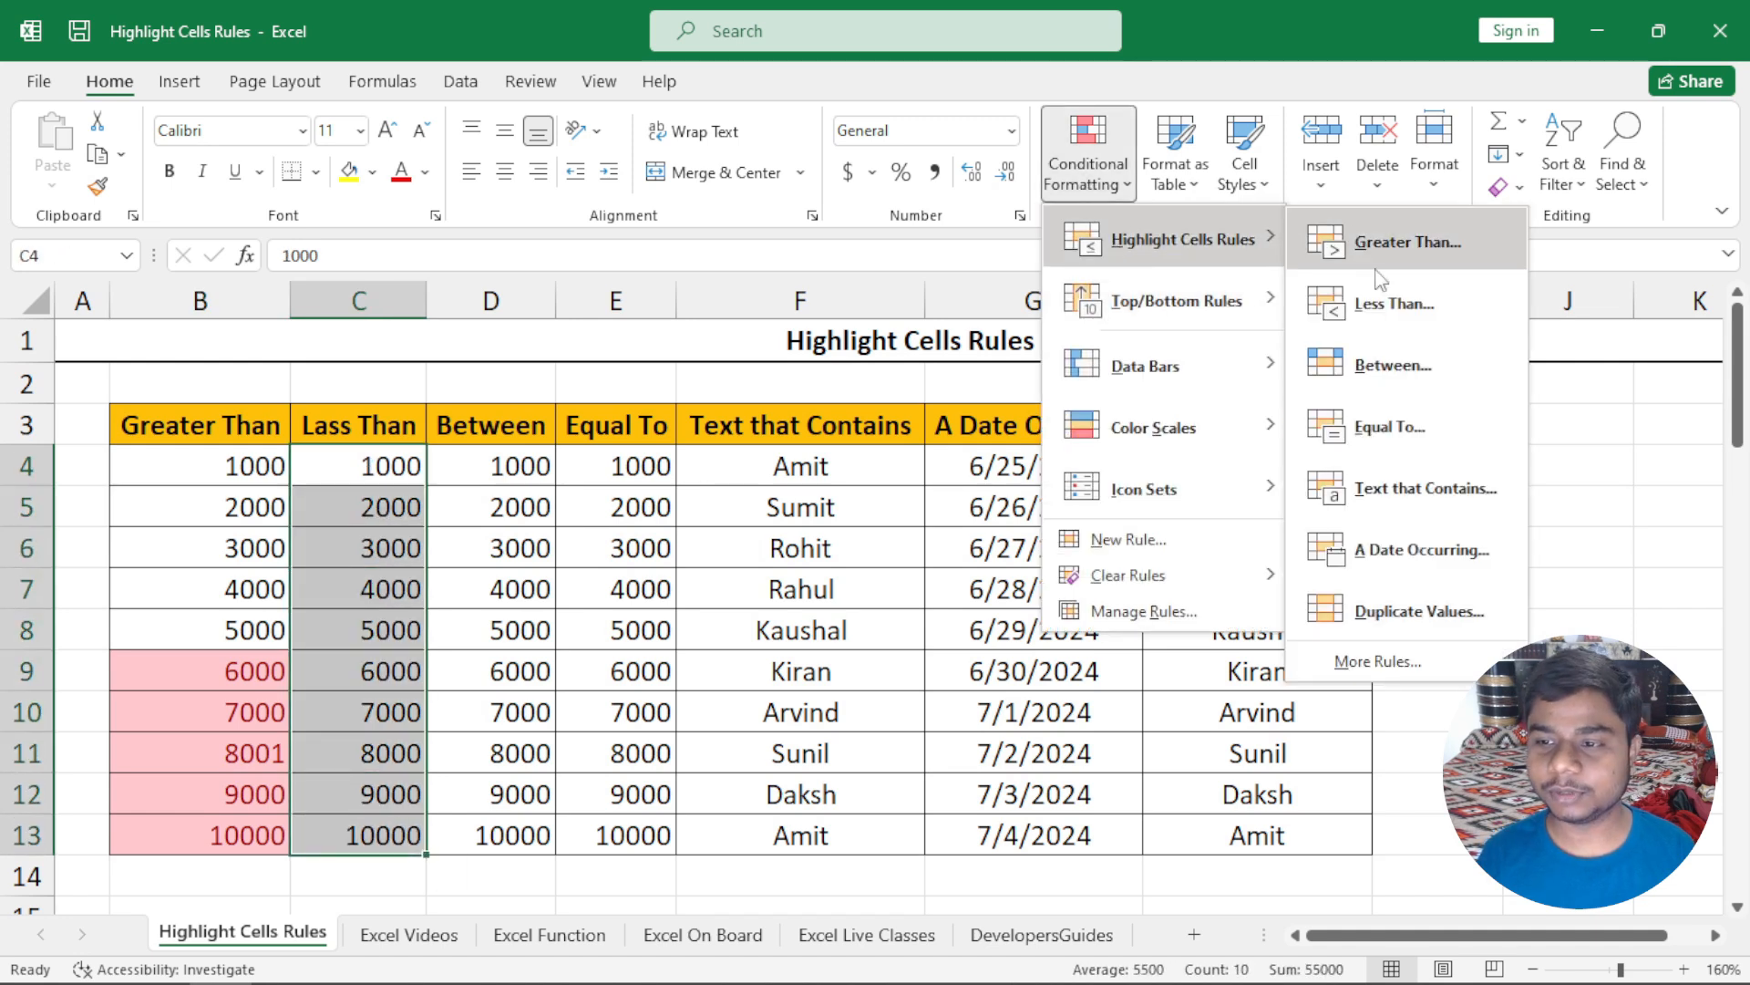
click(1404, 319)
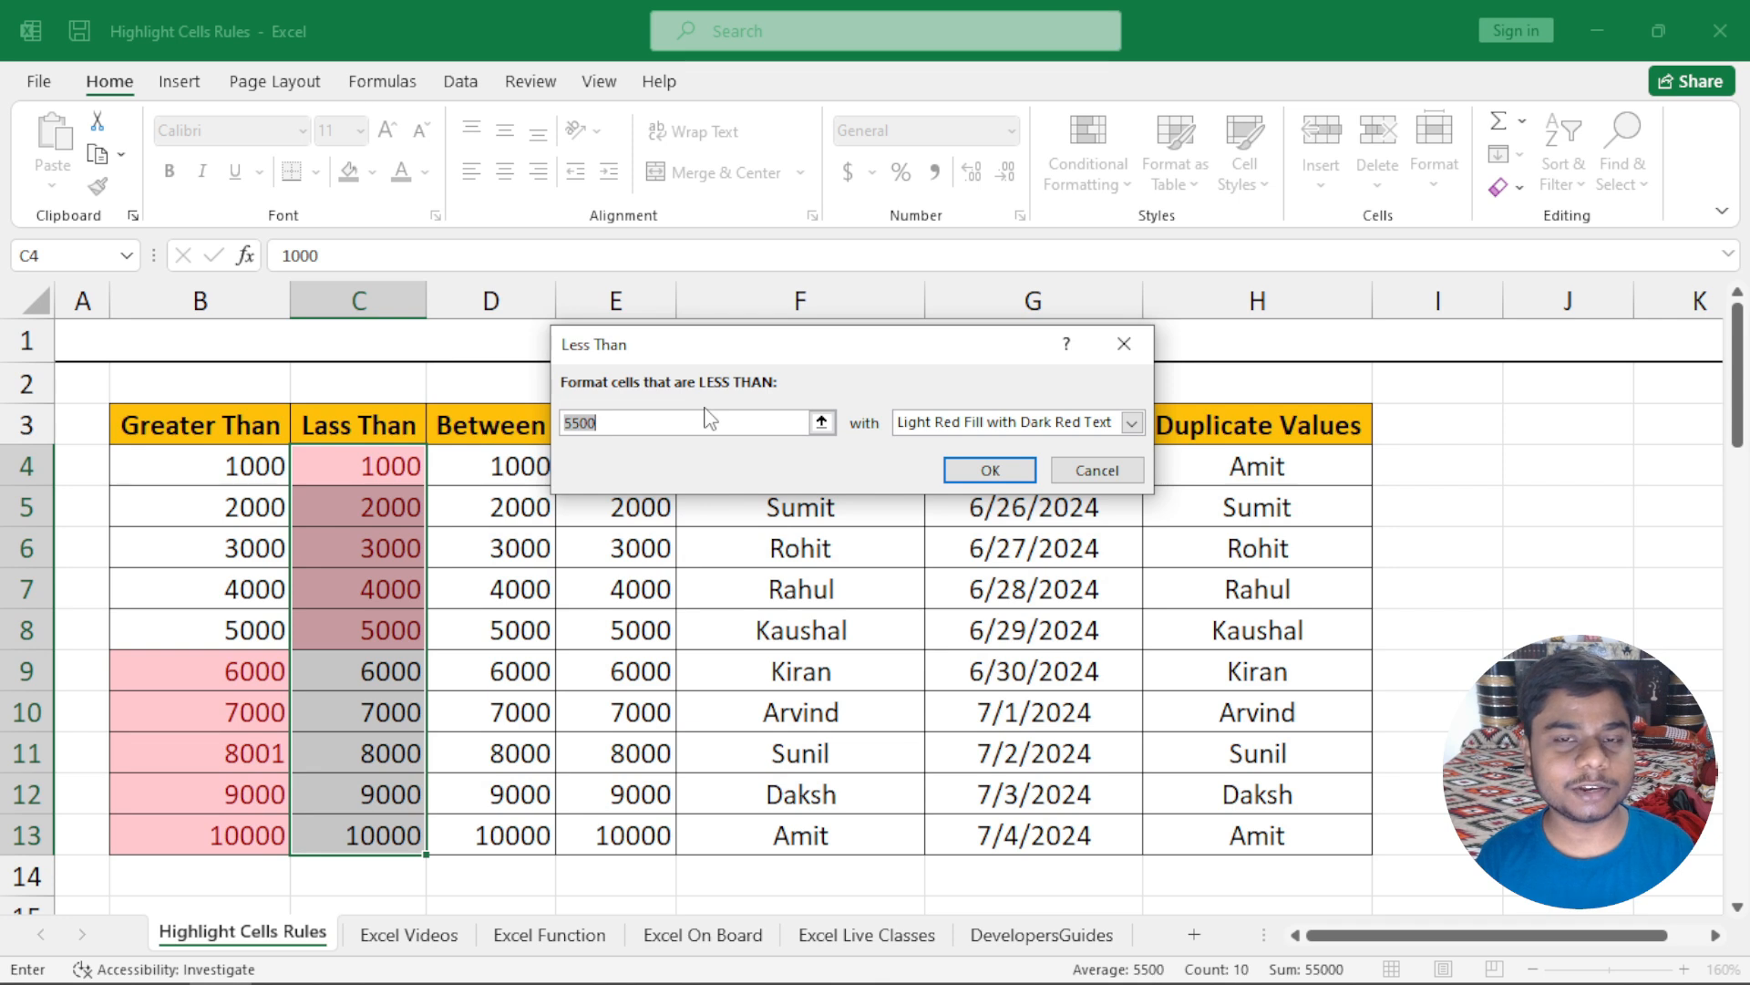
text(30)
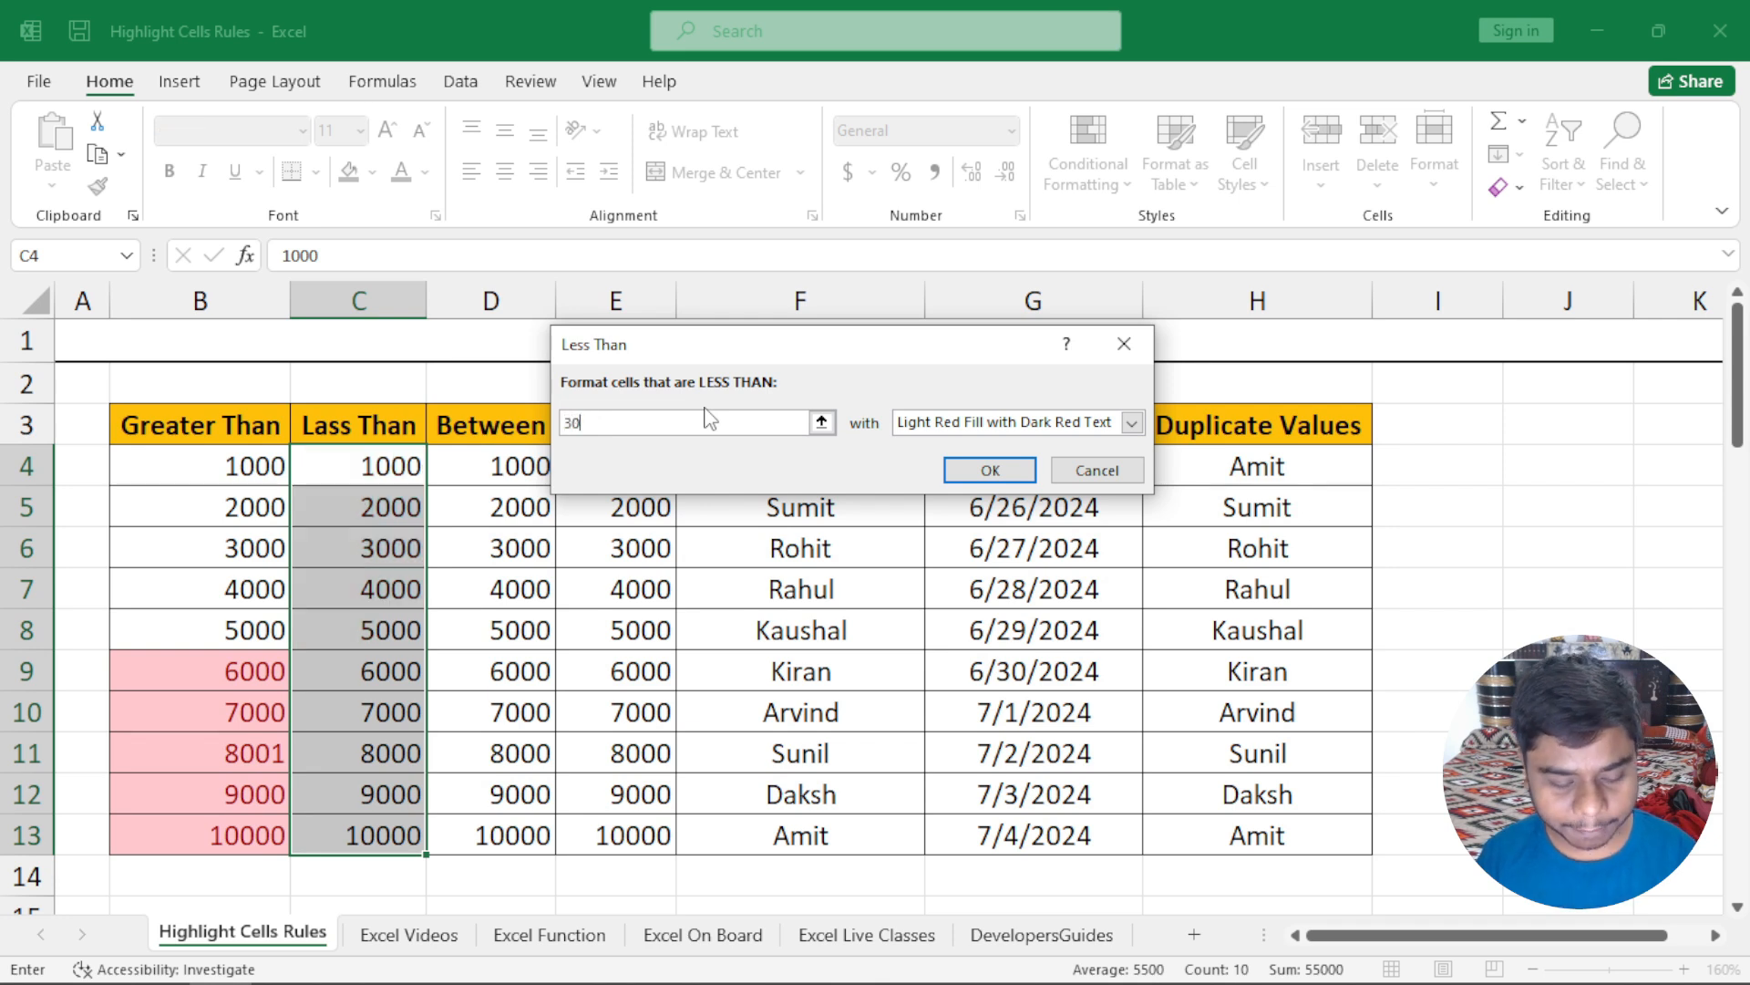
text(00)
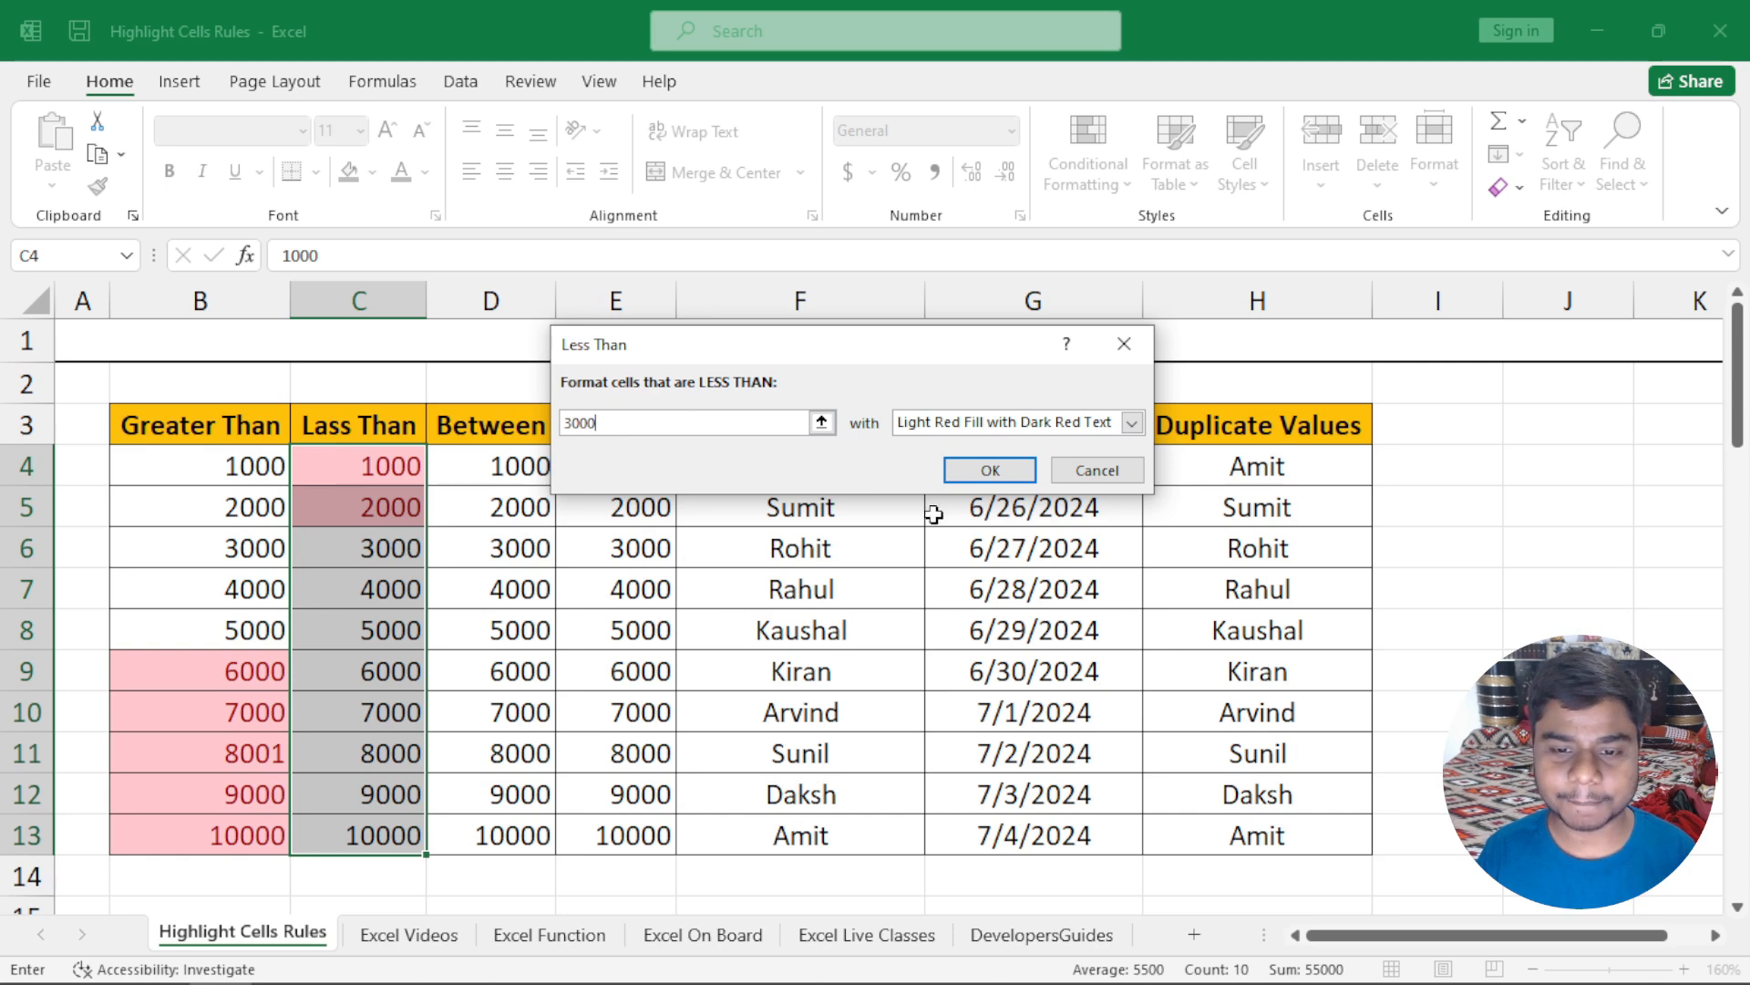
Step: Choose a custom format for the Less Than rule, set its font style to Italic, and accept it
click(1005, 430)
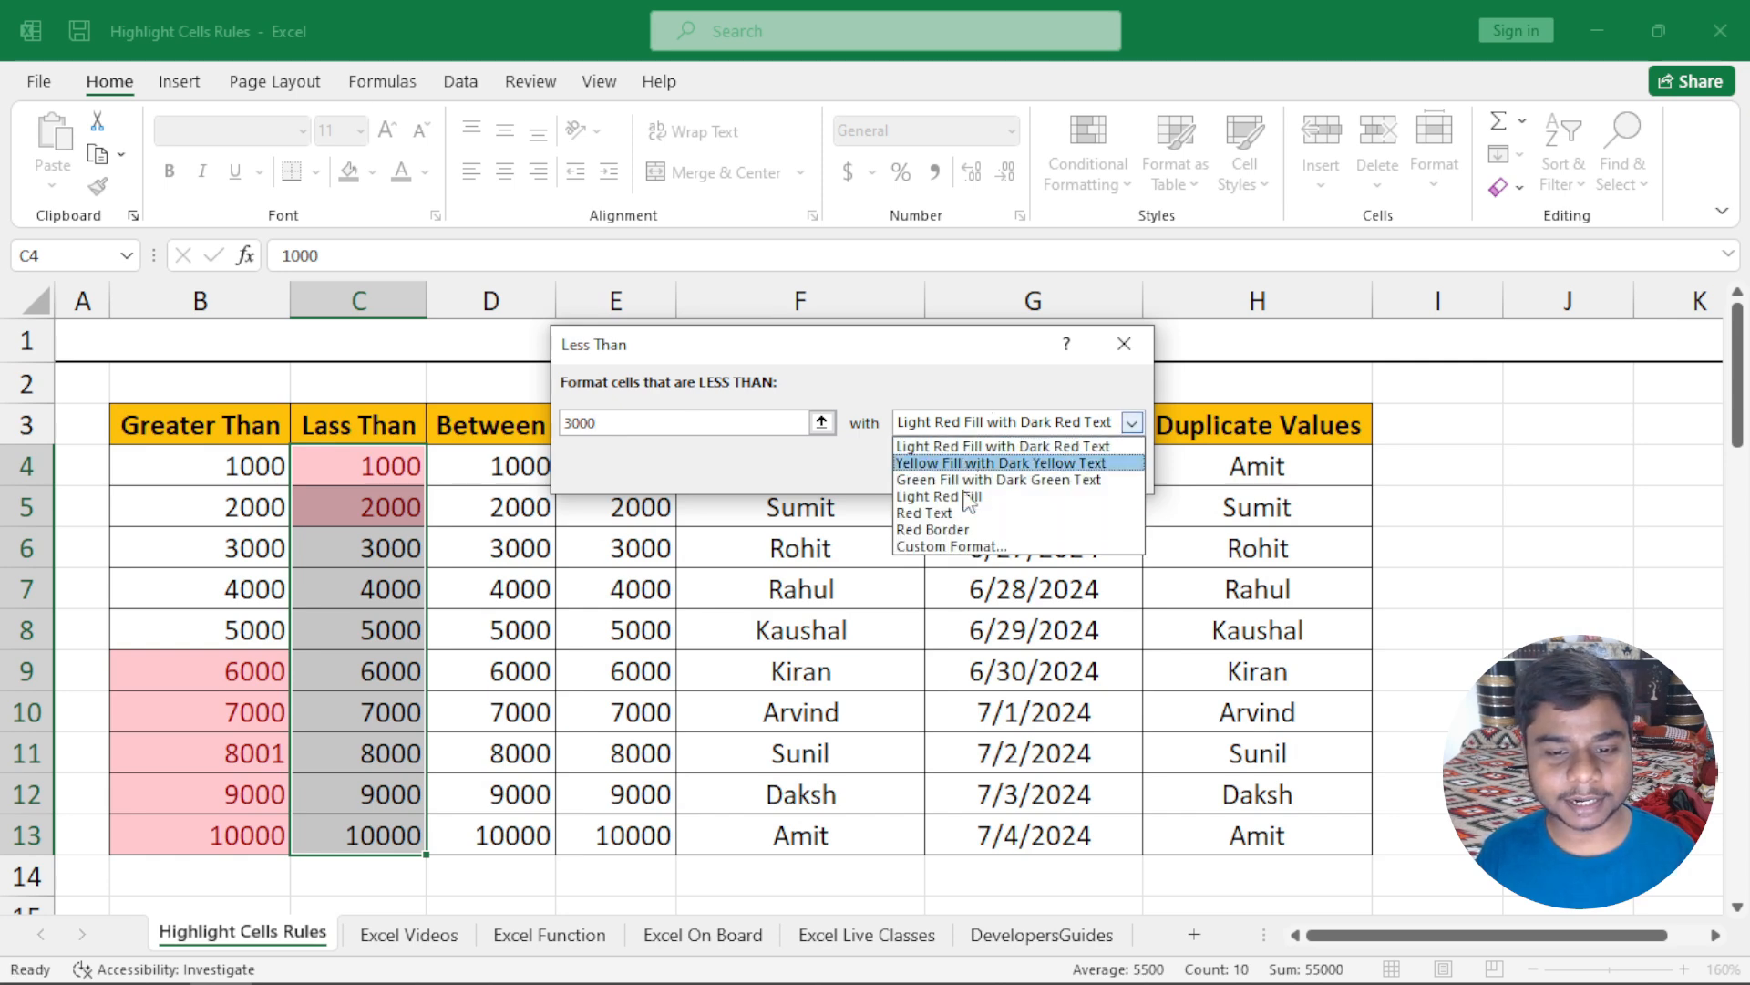
click(966, 546)
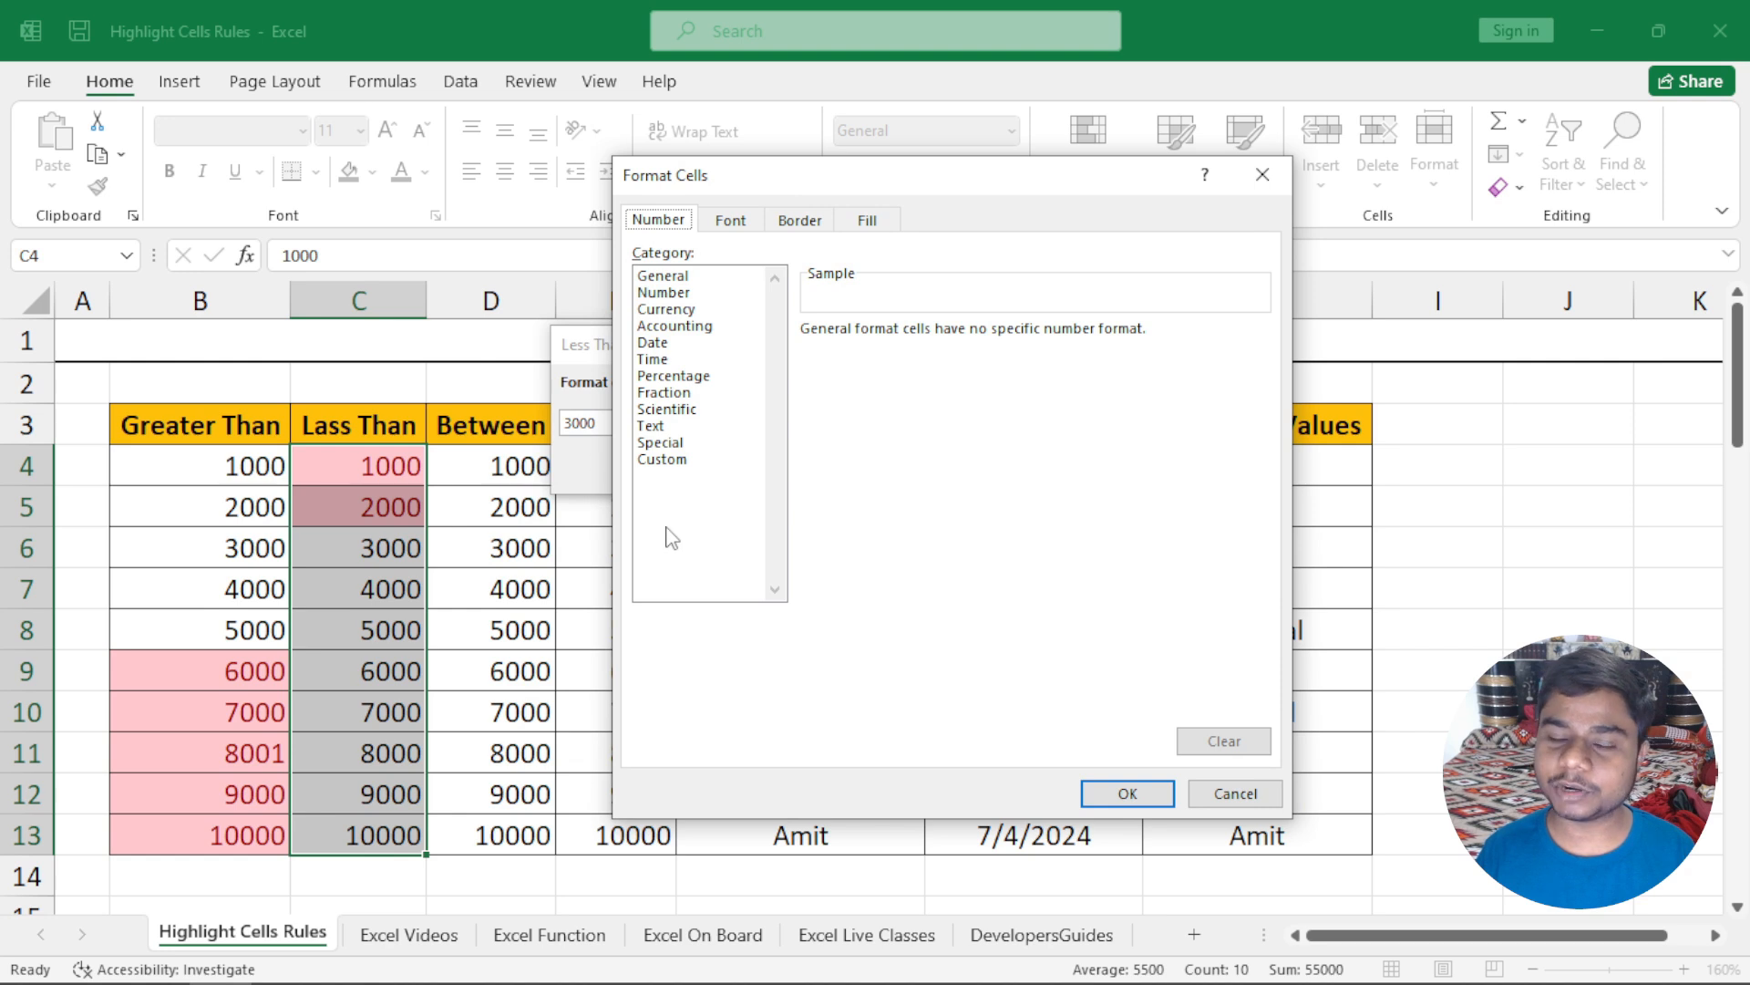
click(730, 219)
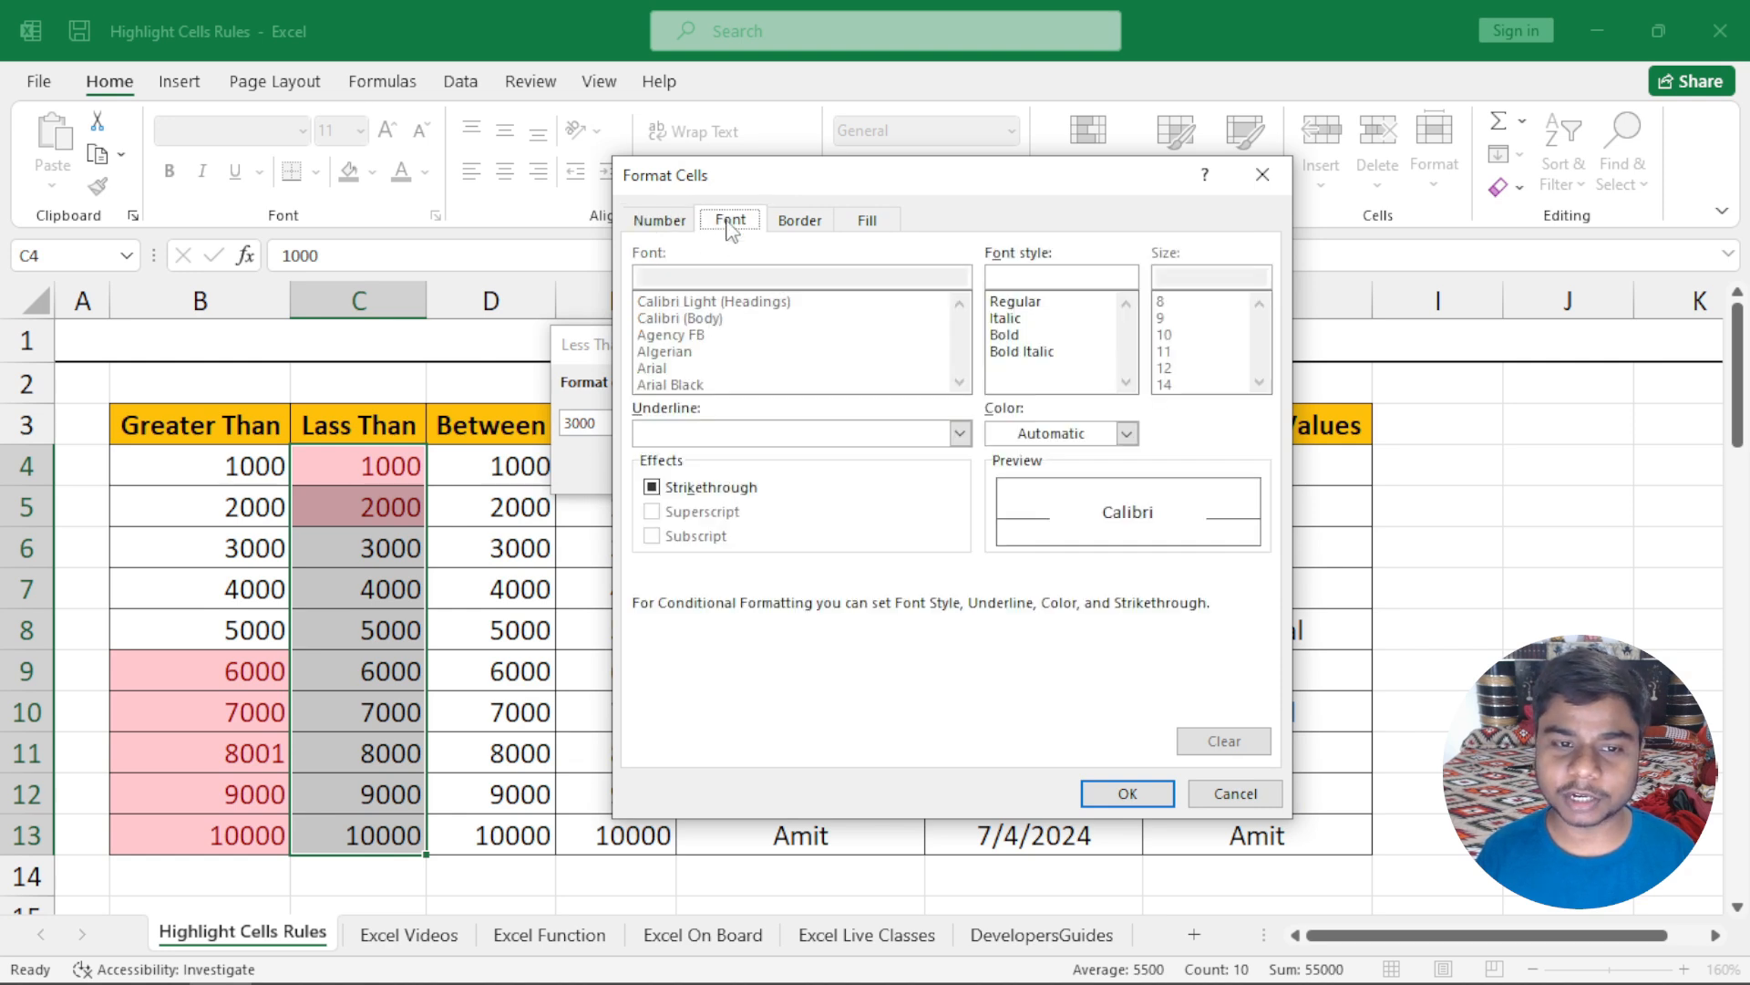
mouse_move(878, 182)
mouse_down()
mouse_move(936, 203)
mouse_move(875, 193)
mouse_up()
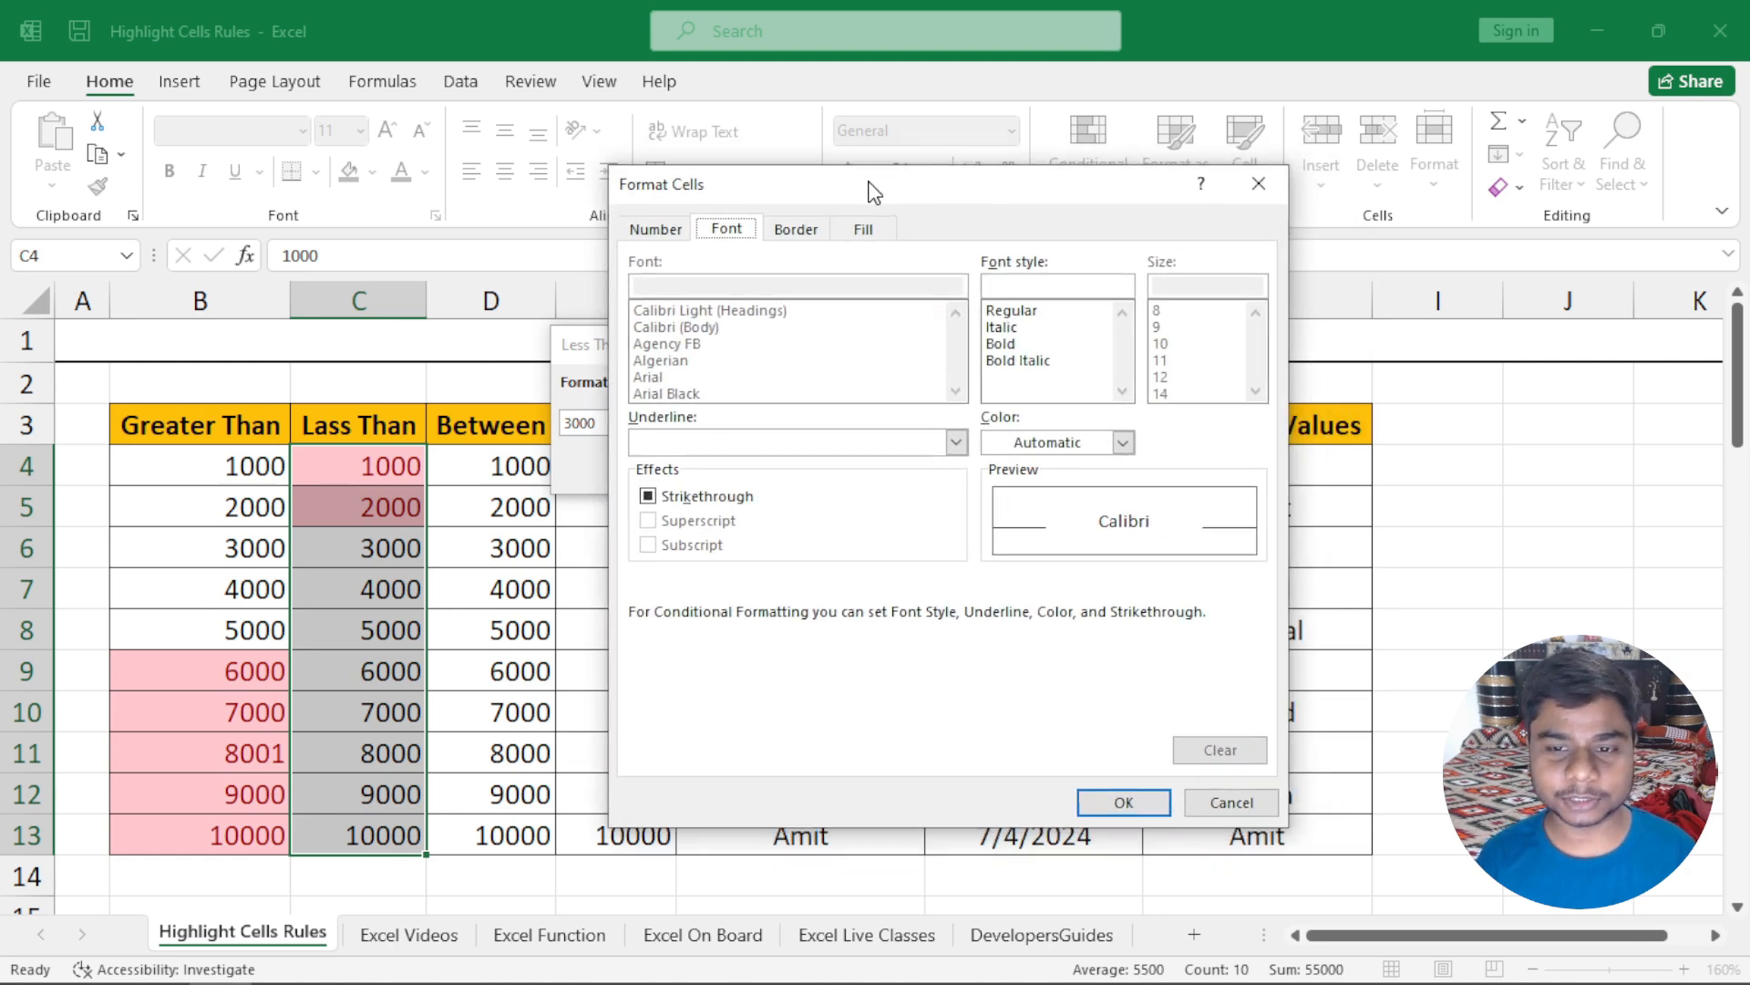
click(1012, 315)
click(1012, 329)
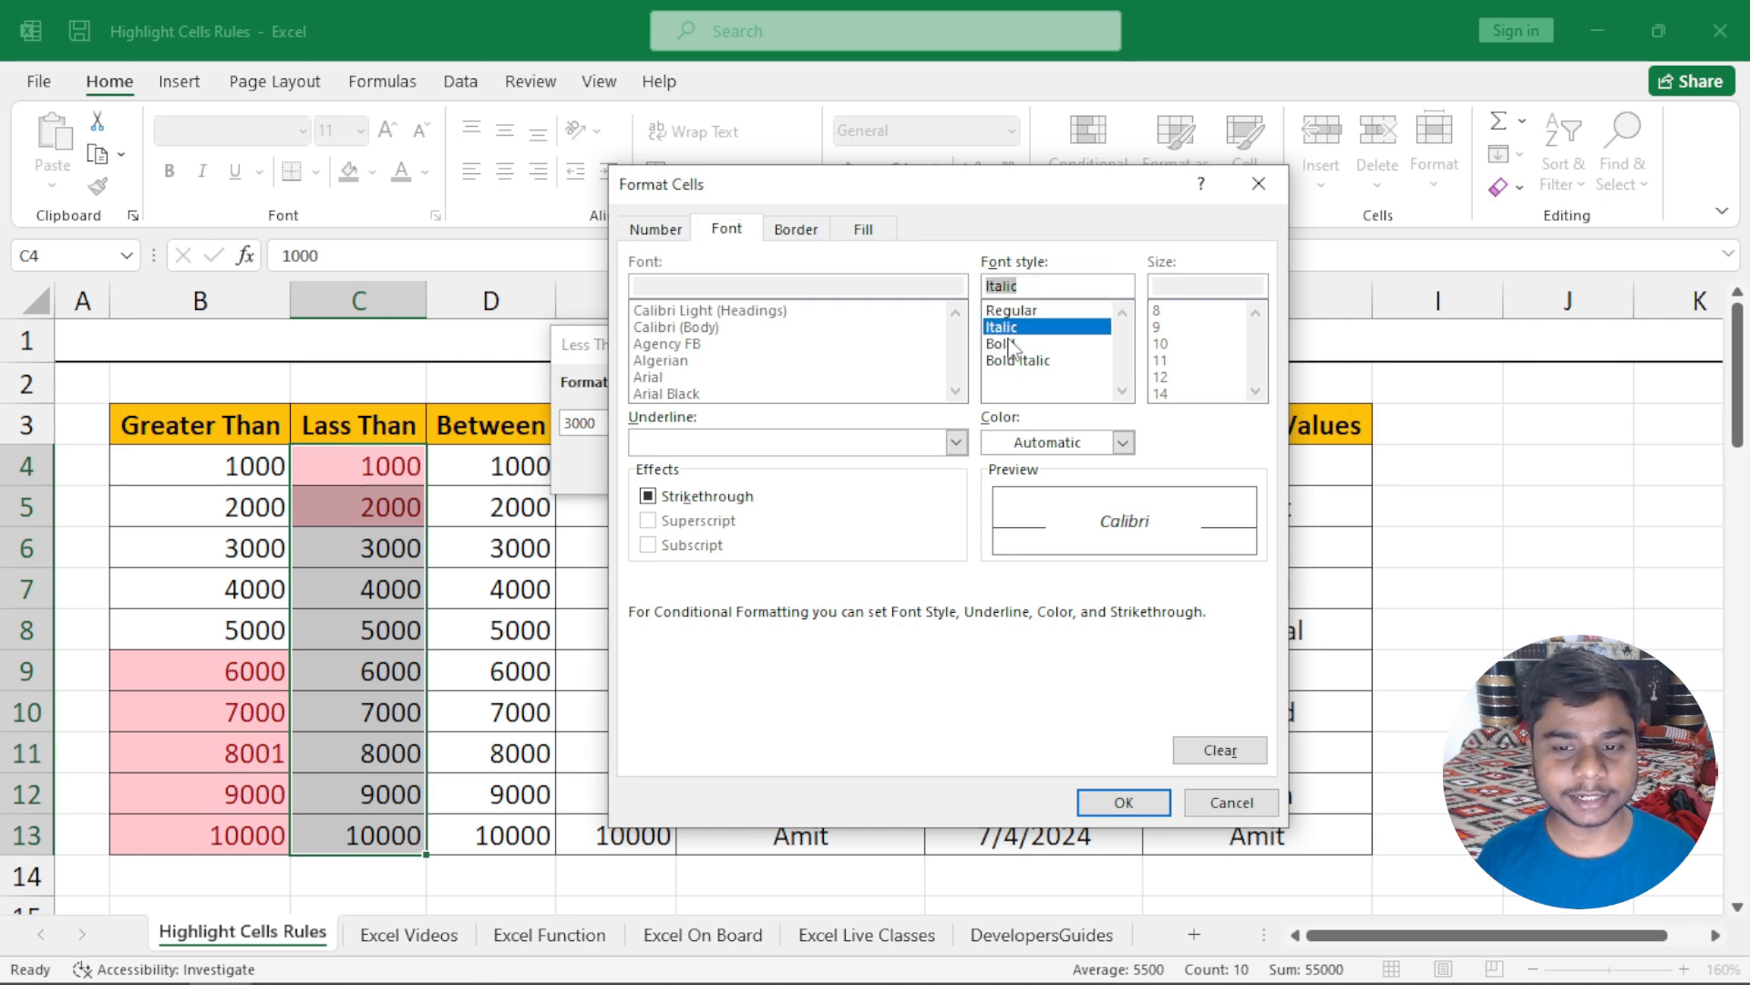
click(1123, 806)
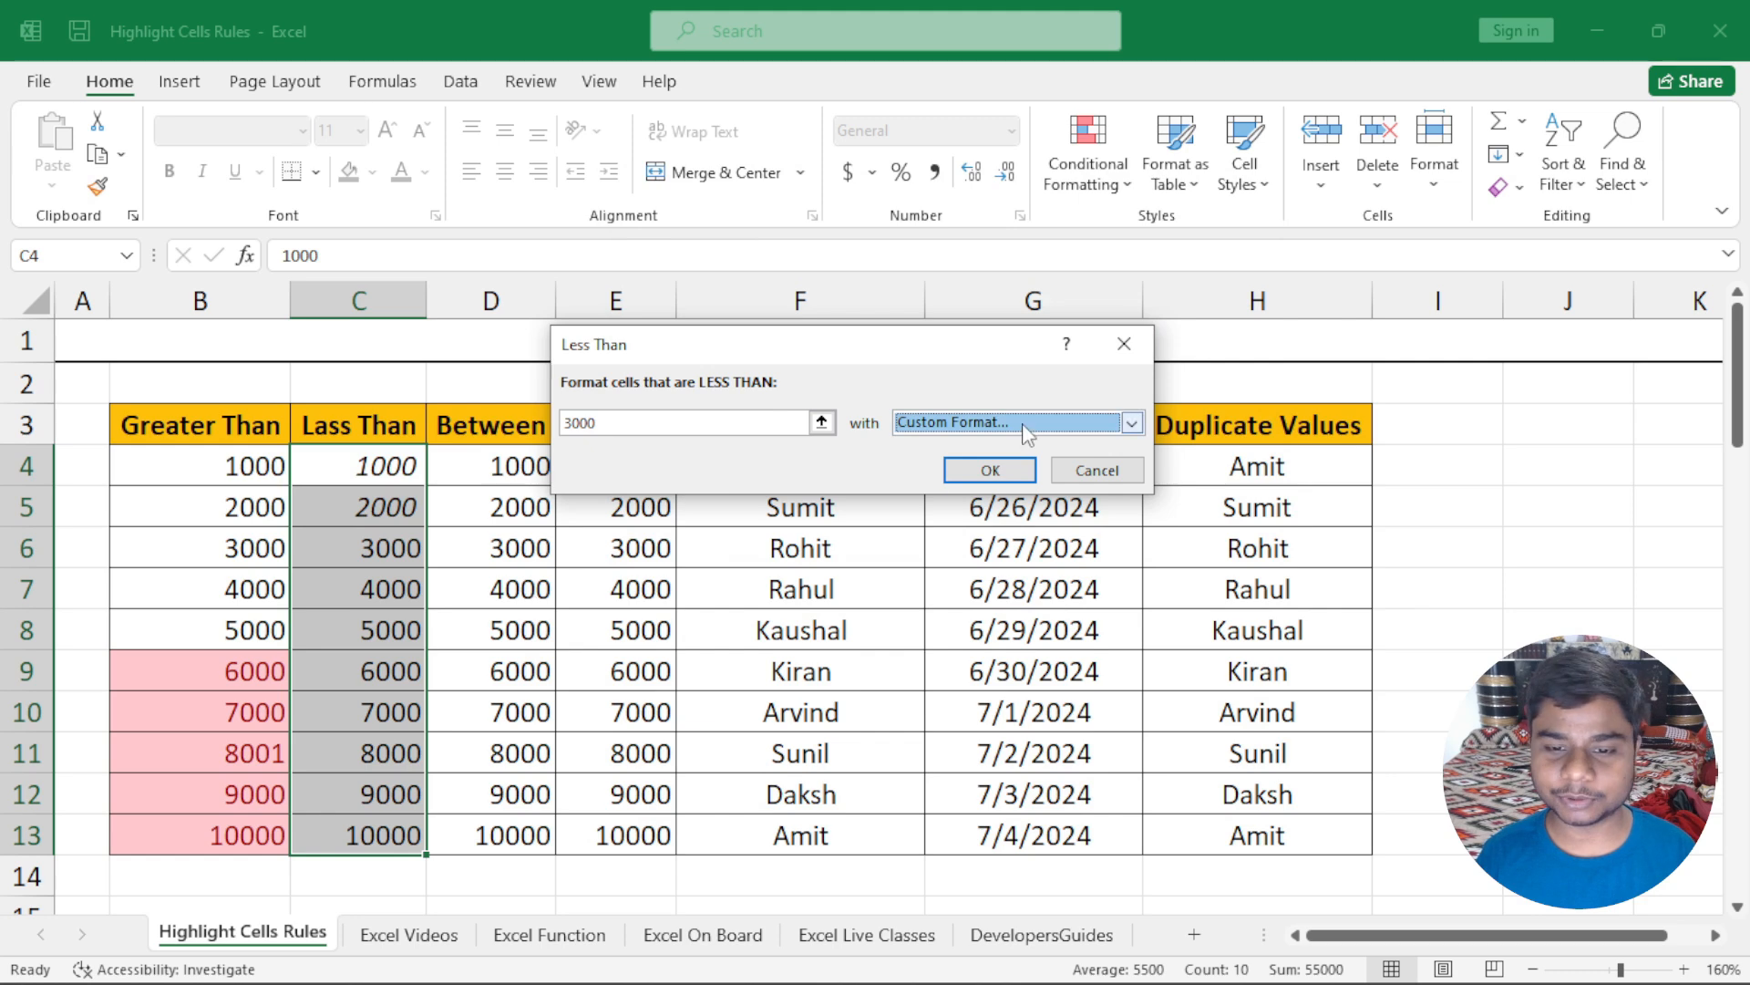
Step: Reopen the Less Than rule's custom format, change the font style to Bold Italic, and accept it
click(1131, 422)
click(1003, 545)
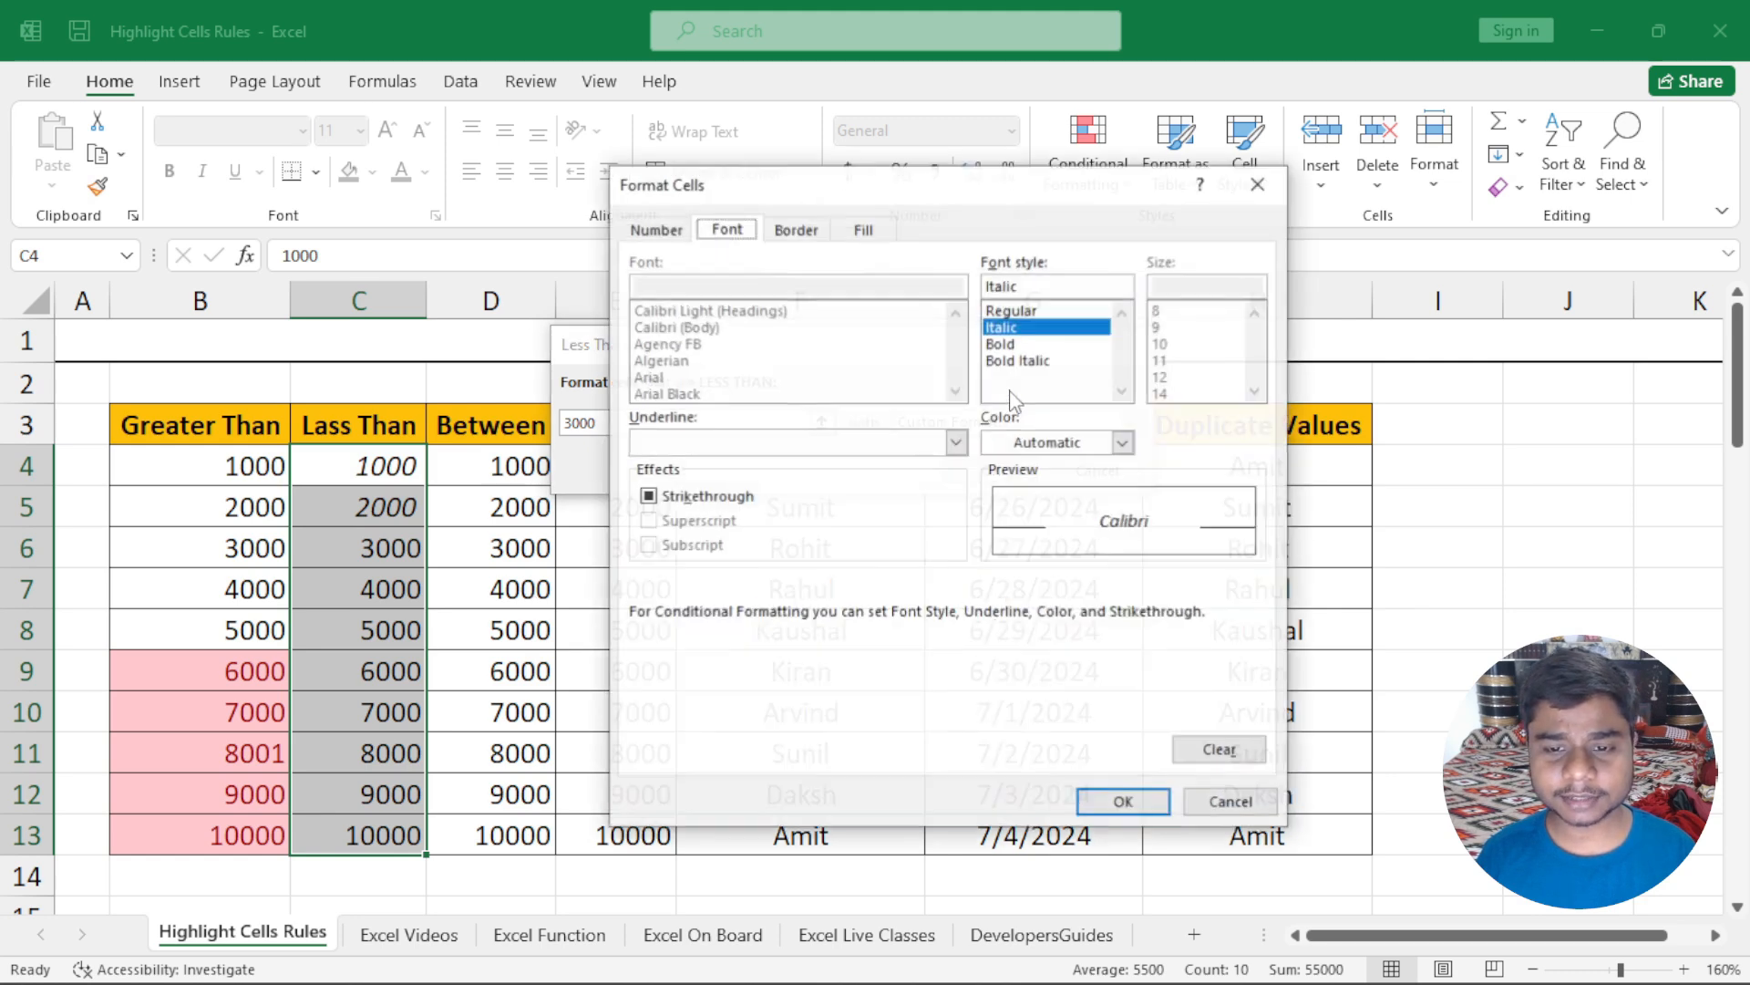
click(1014, 345)
click(1019, 361)
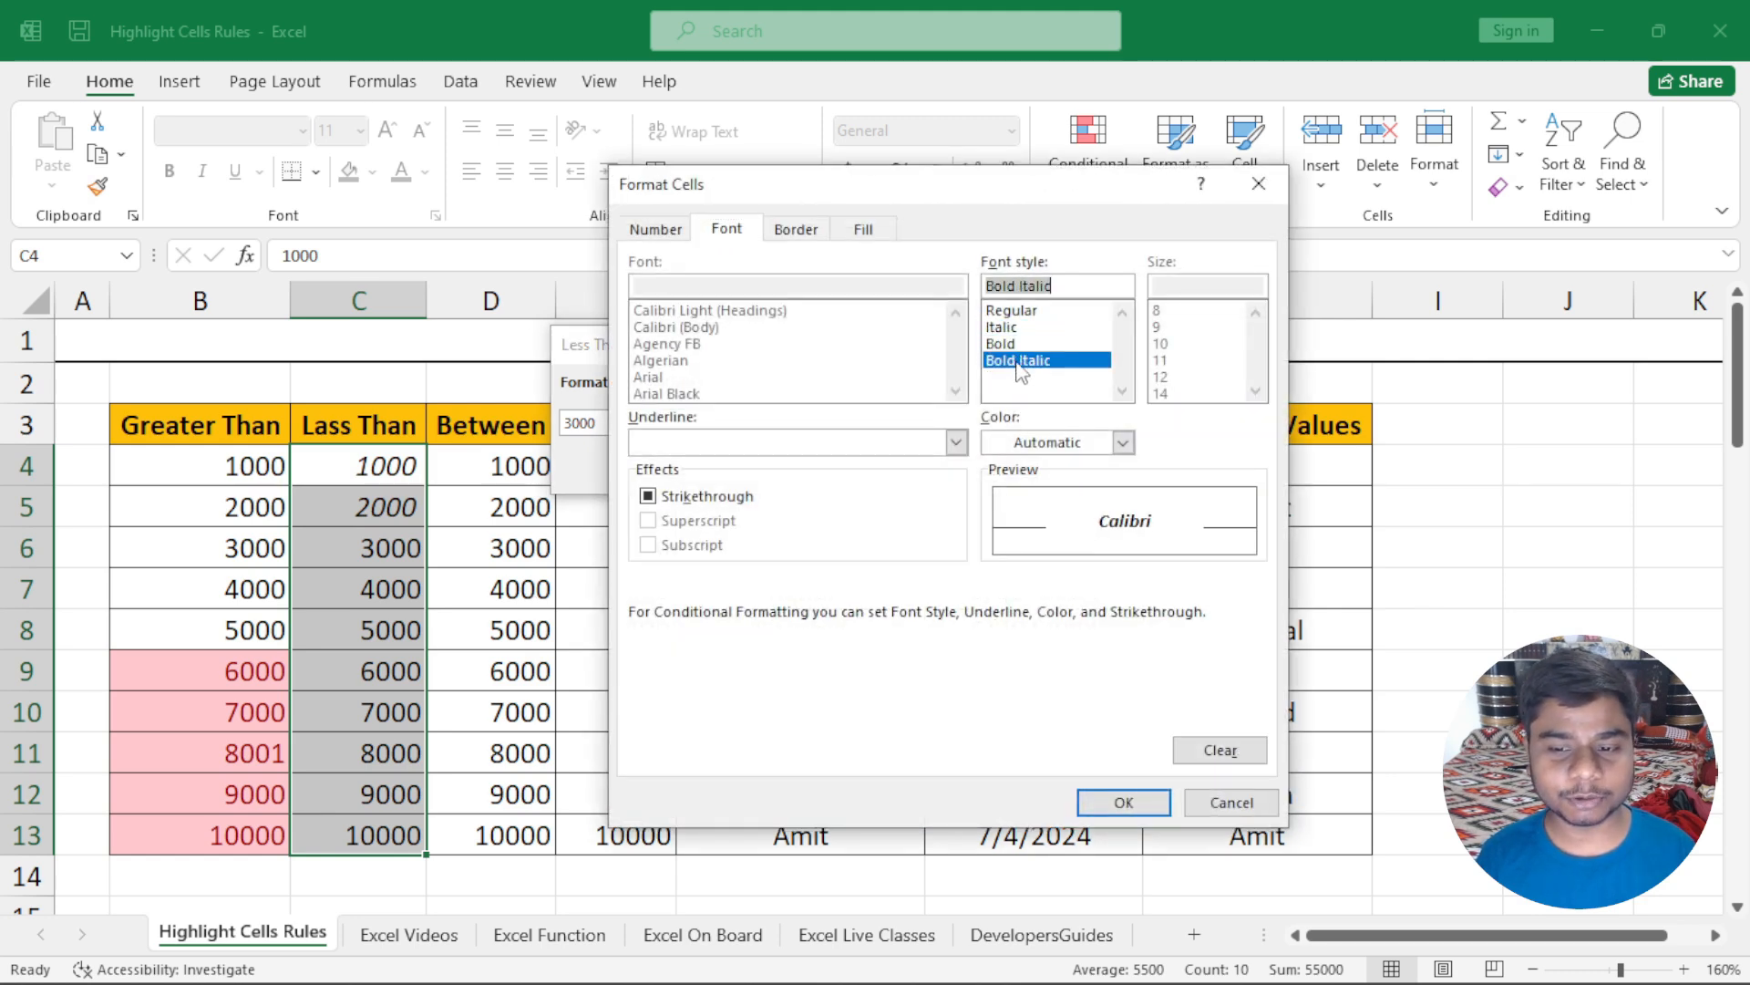
click(1108, 804)
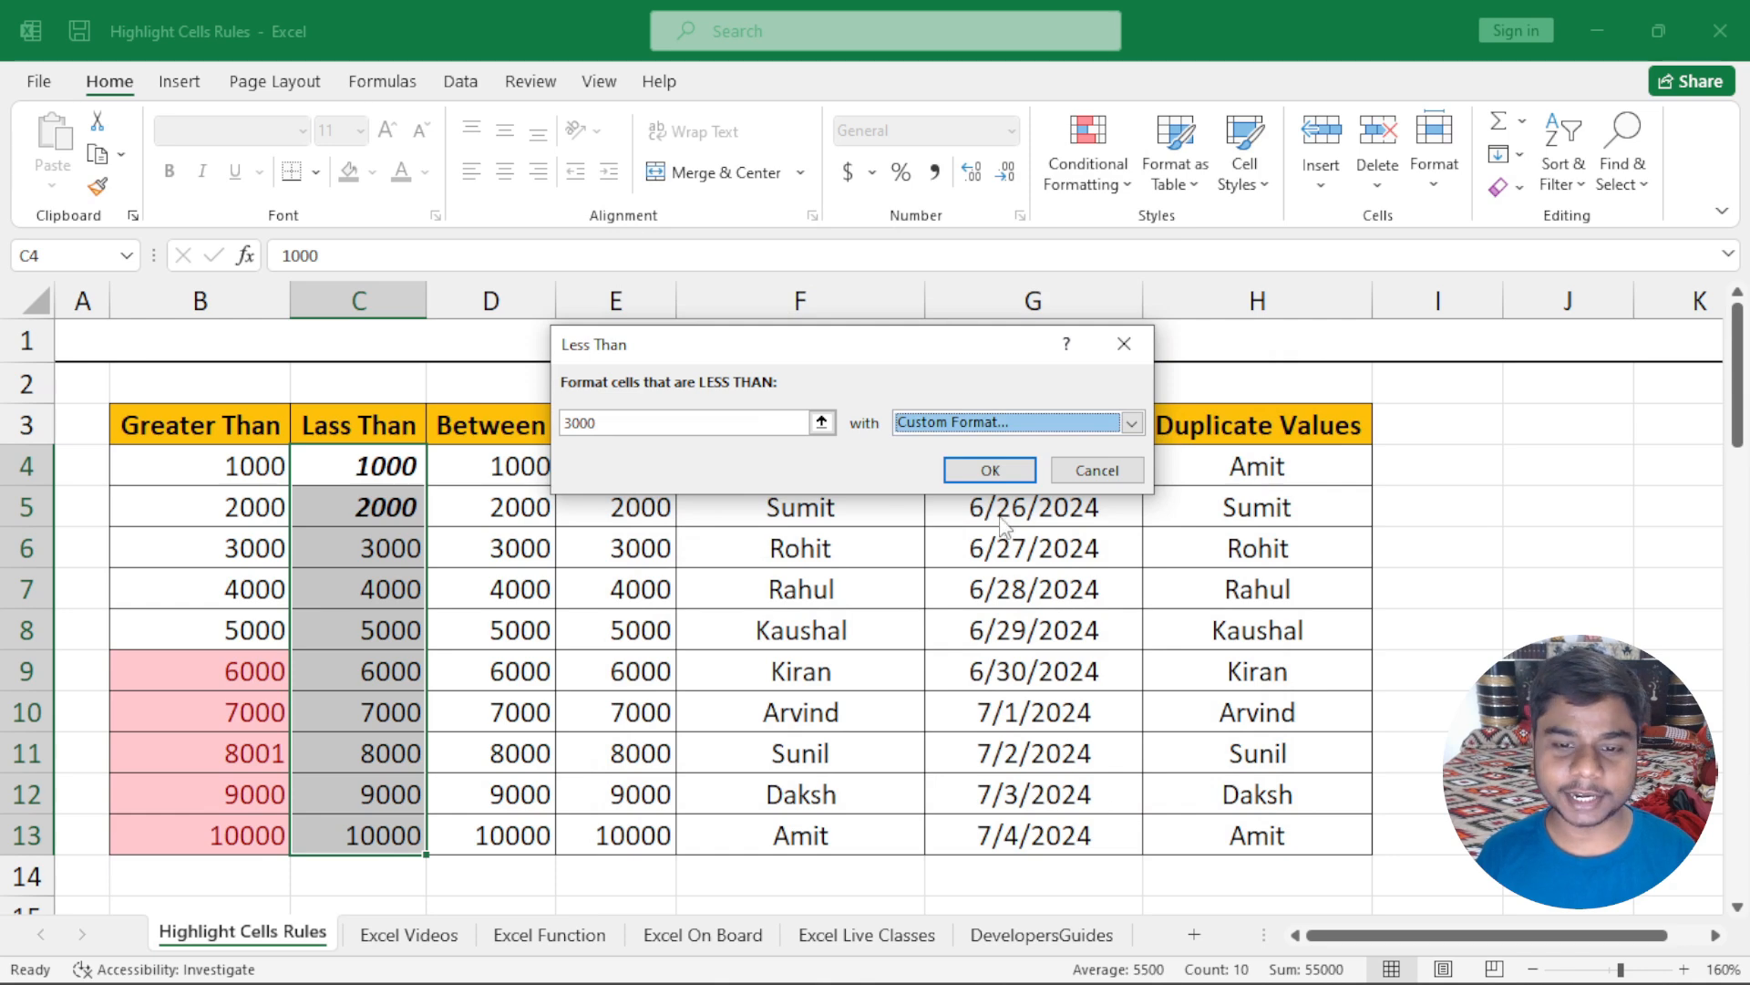
Step: Add a Single underline to the Less Than rule's custom font format and accept it
click(1131, 422)
click(979, 547)
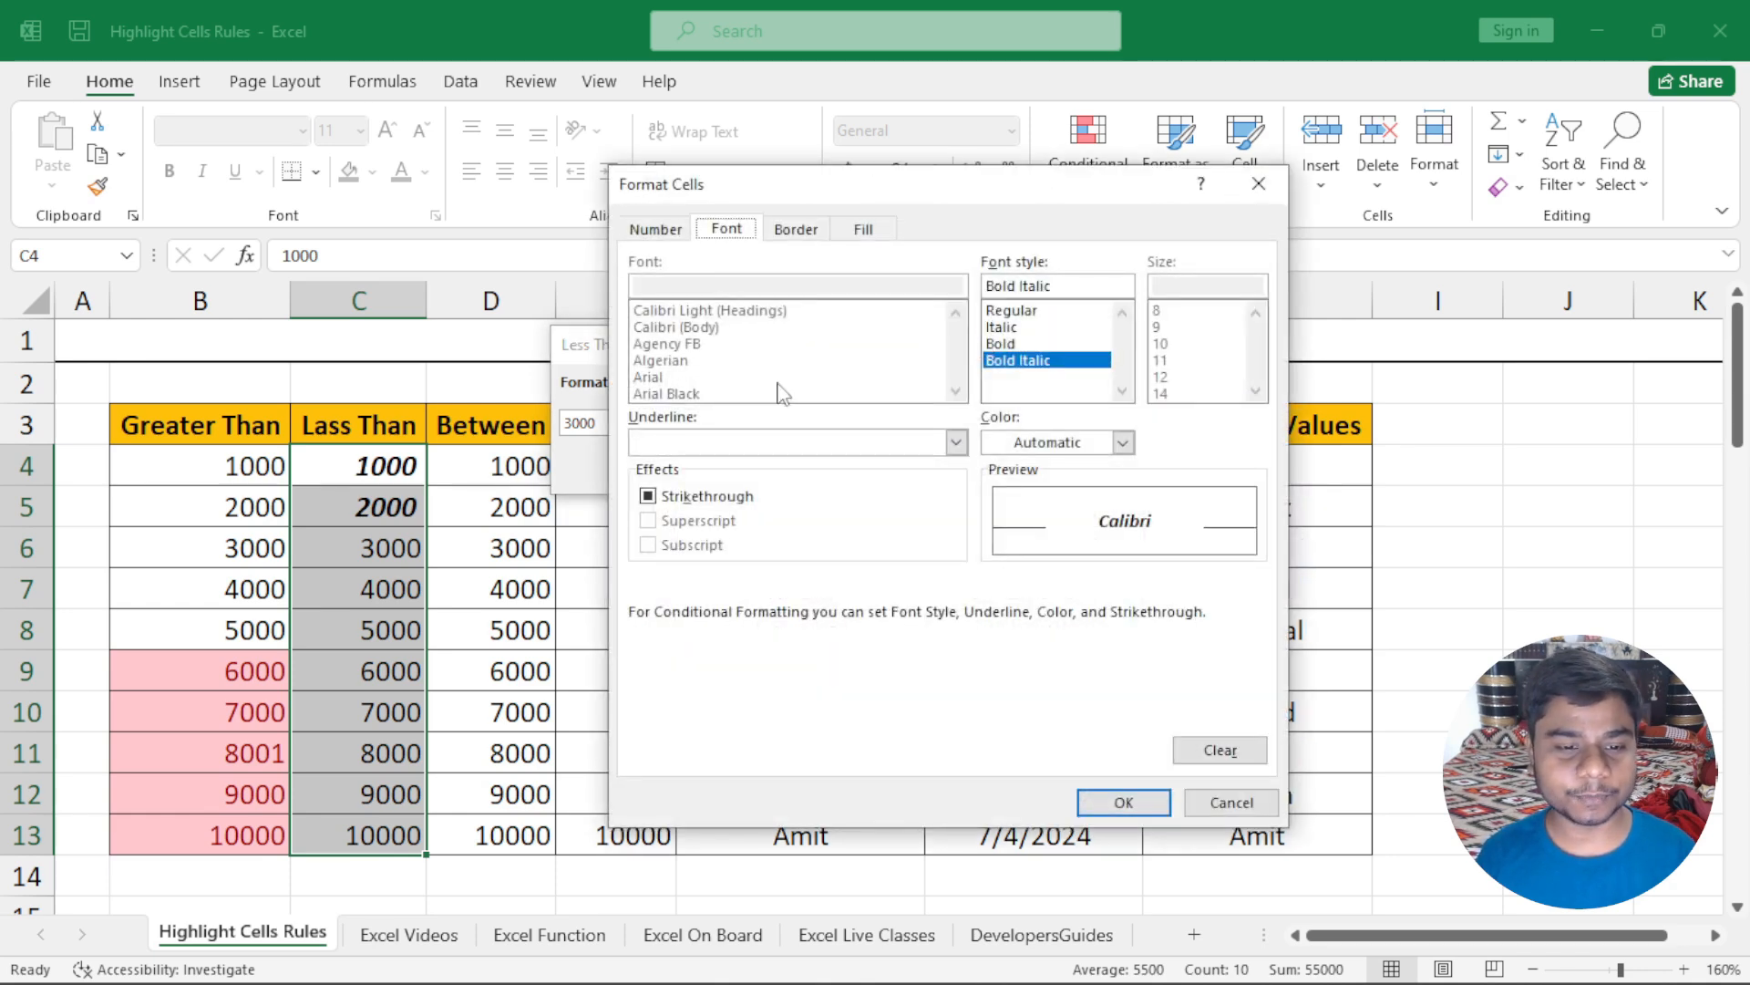
click(727, 444)
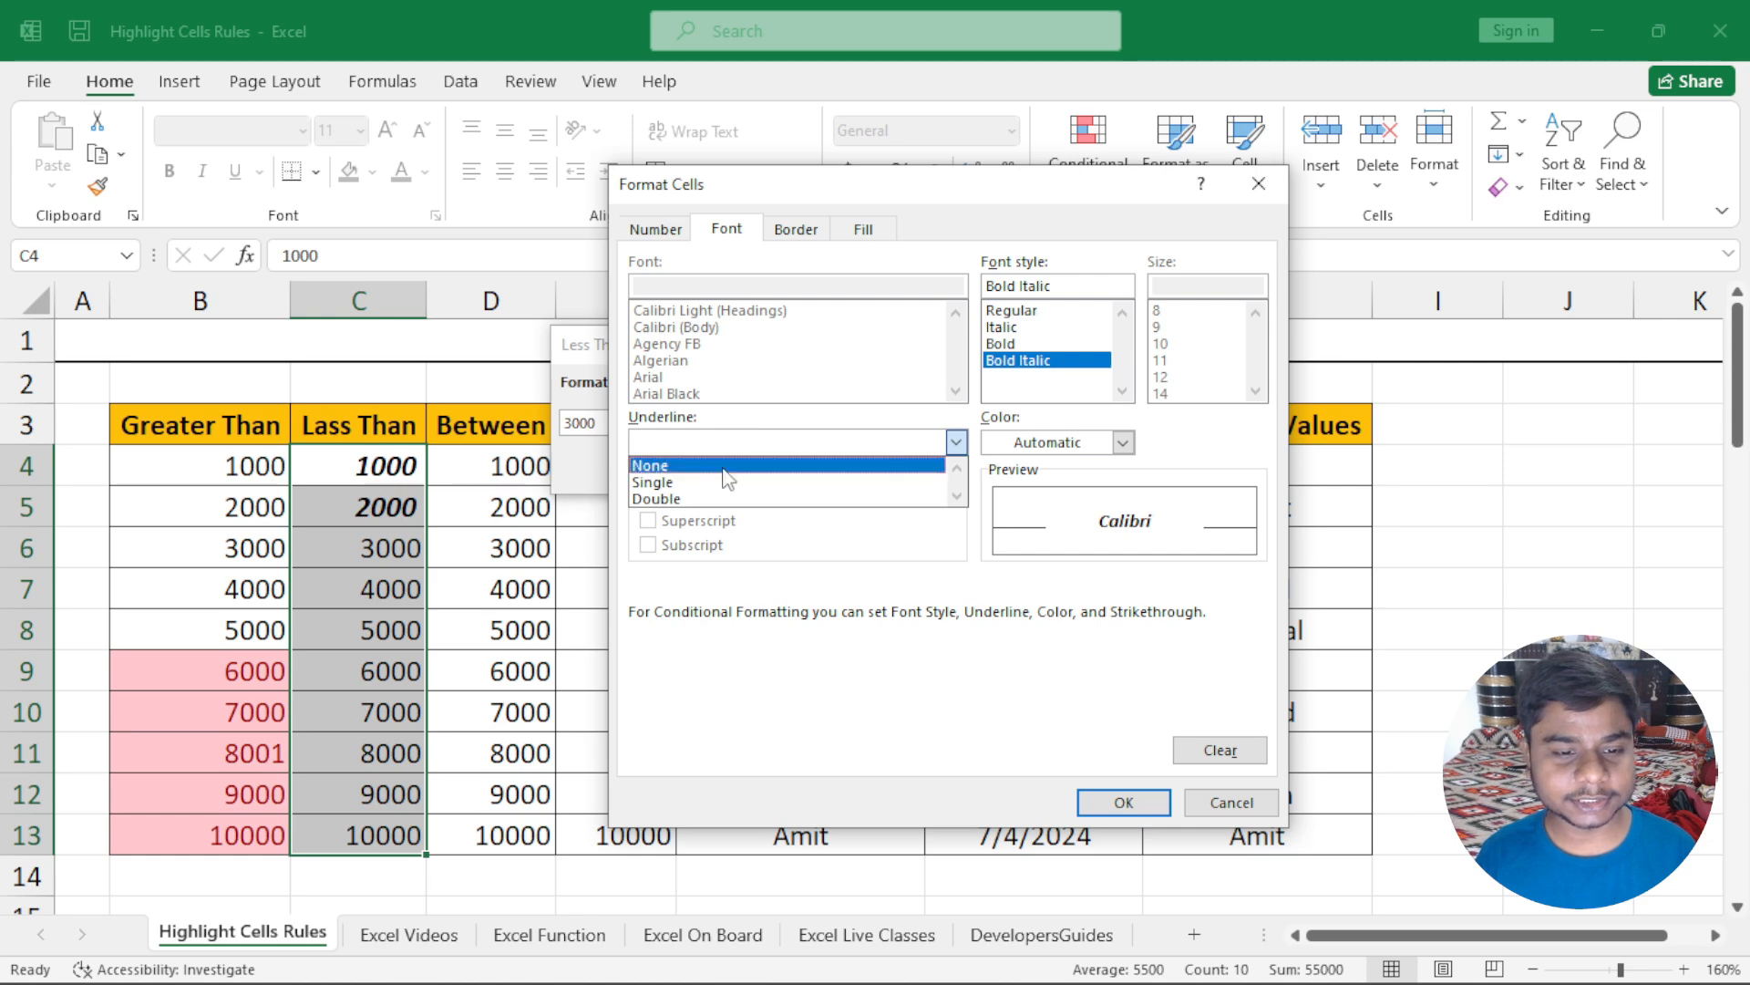
click(717, 483)
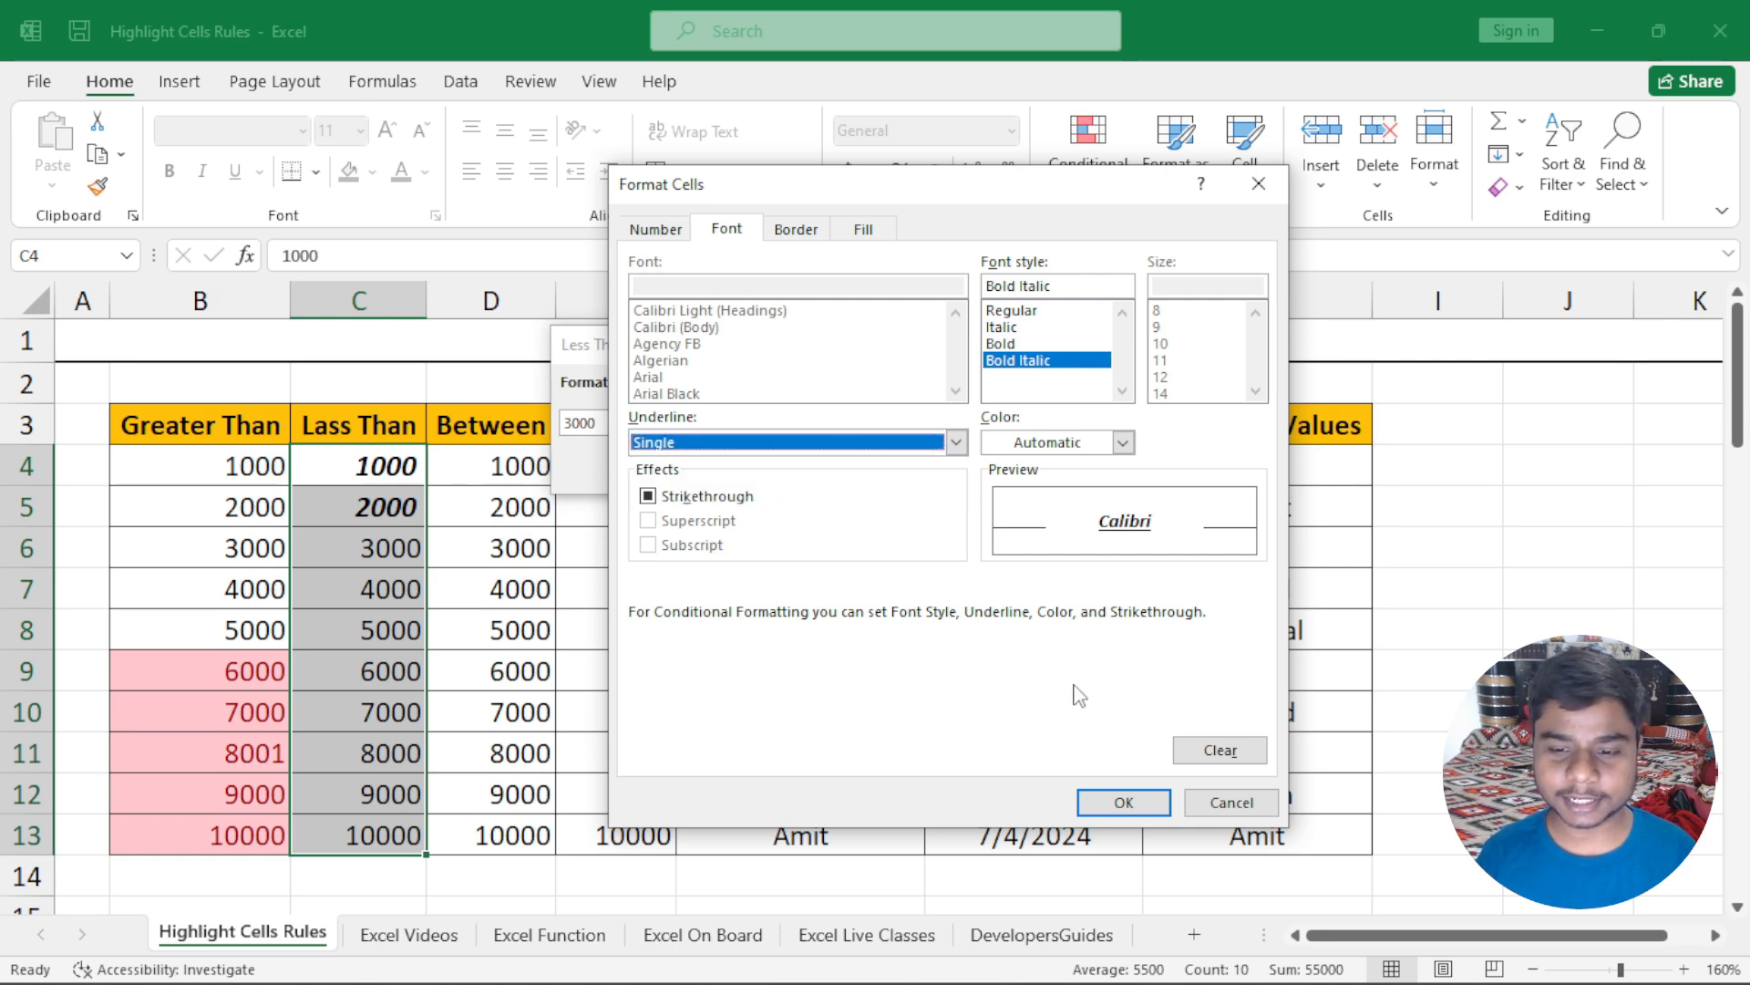
click(1126, 802)
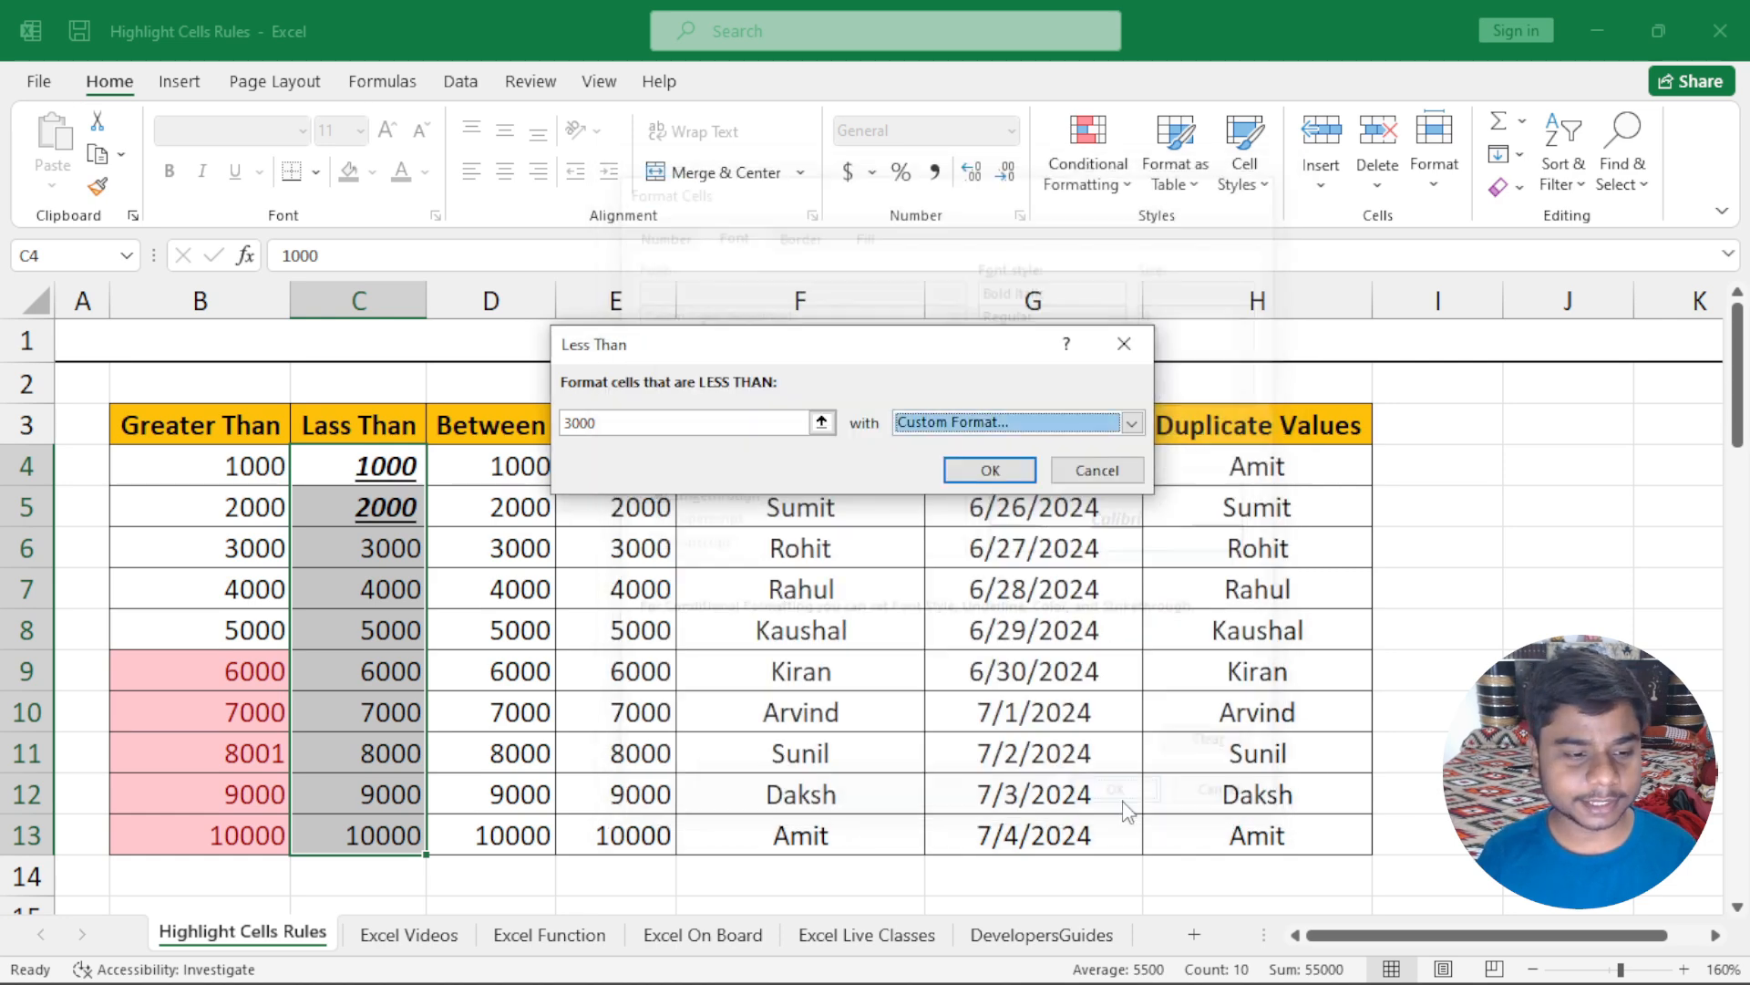
Step: Change the underline in the Less Than rule's custom format to Double and accept it
click(948, 424)
click(951, 546)
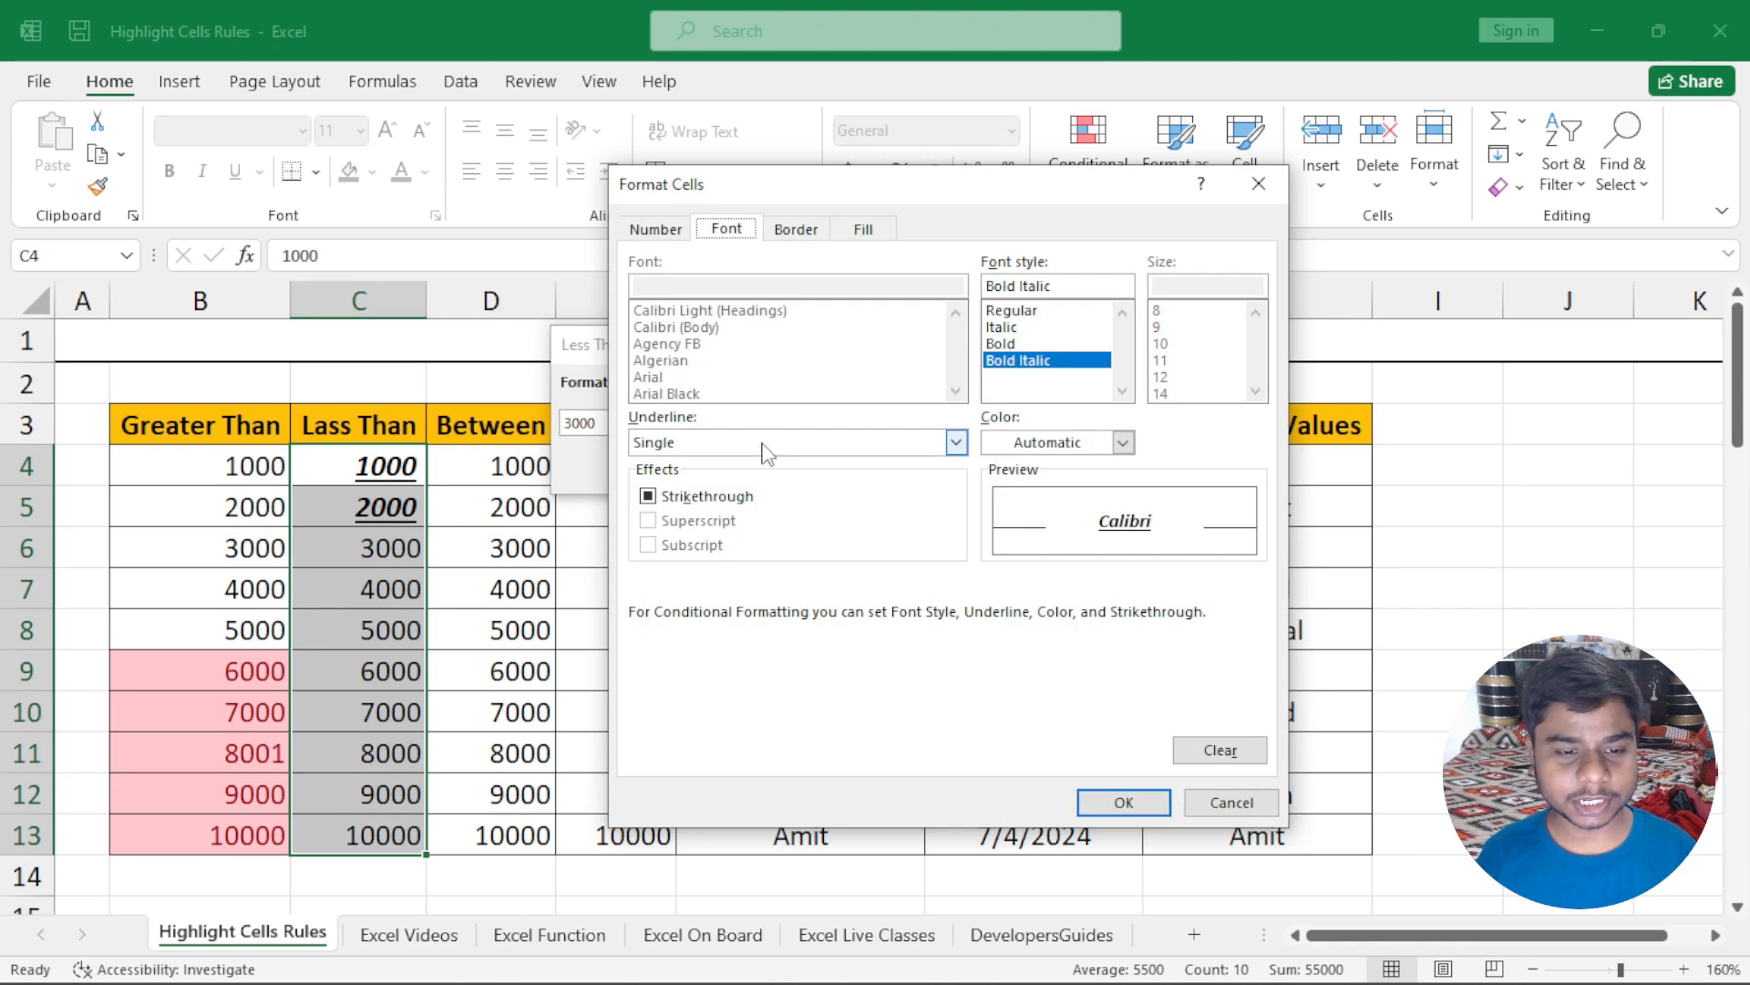
click(755, 447)
click(744, 503)
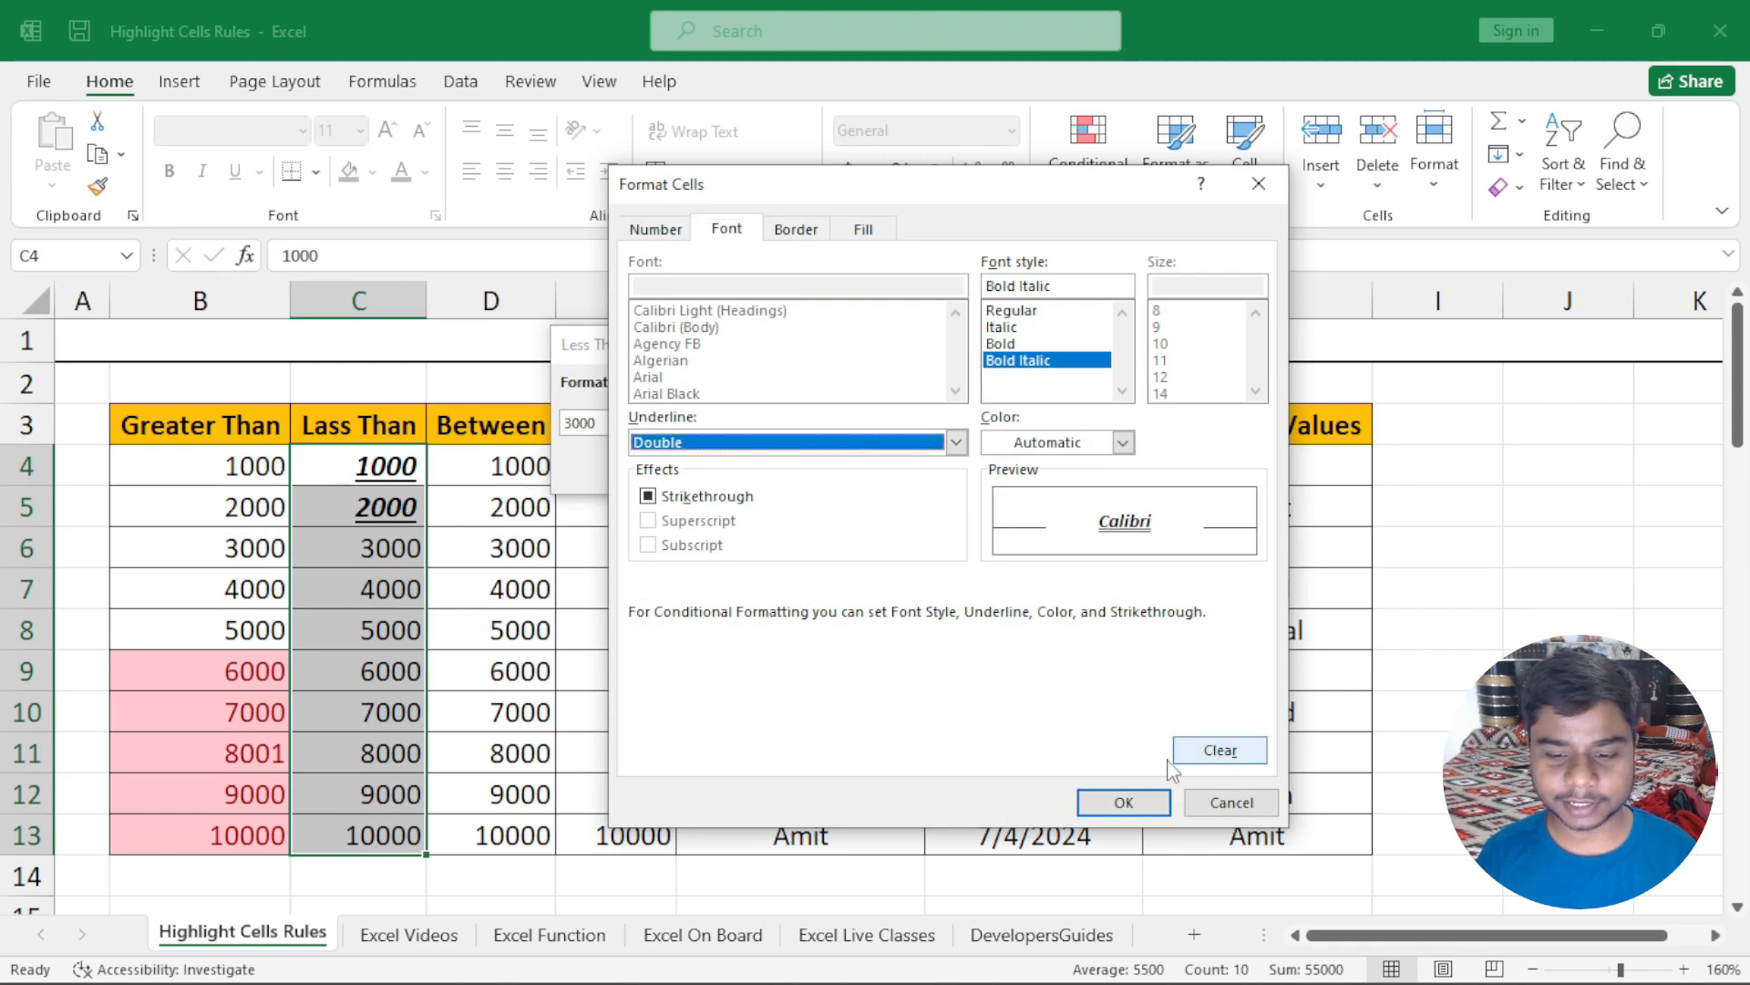
click(1135, 804)
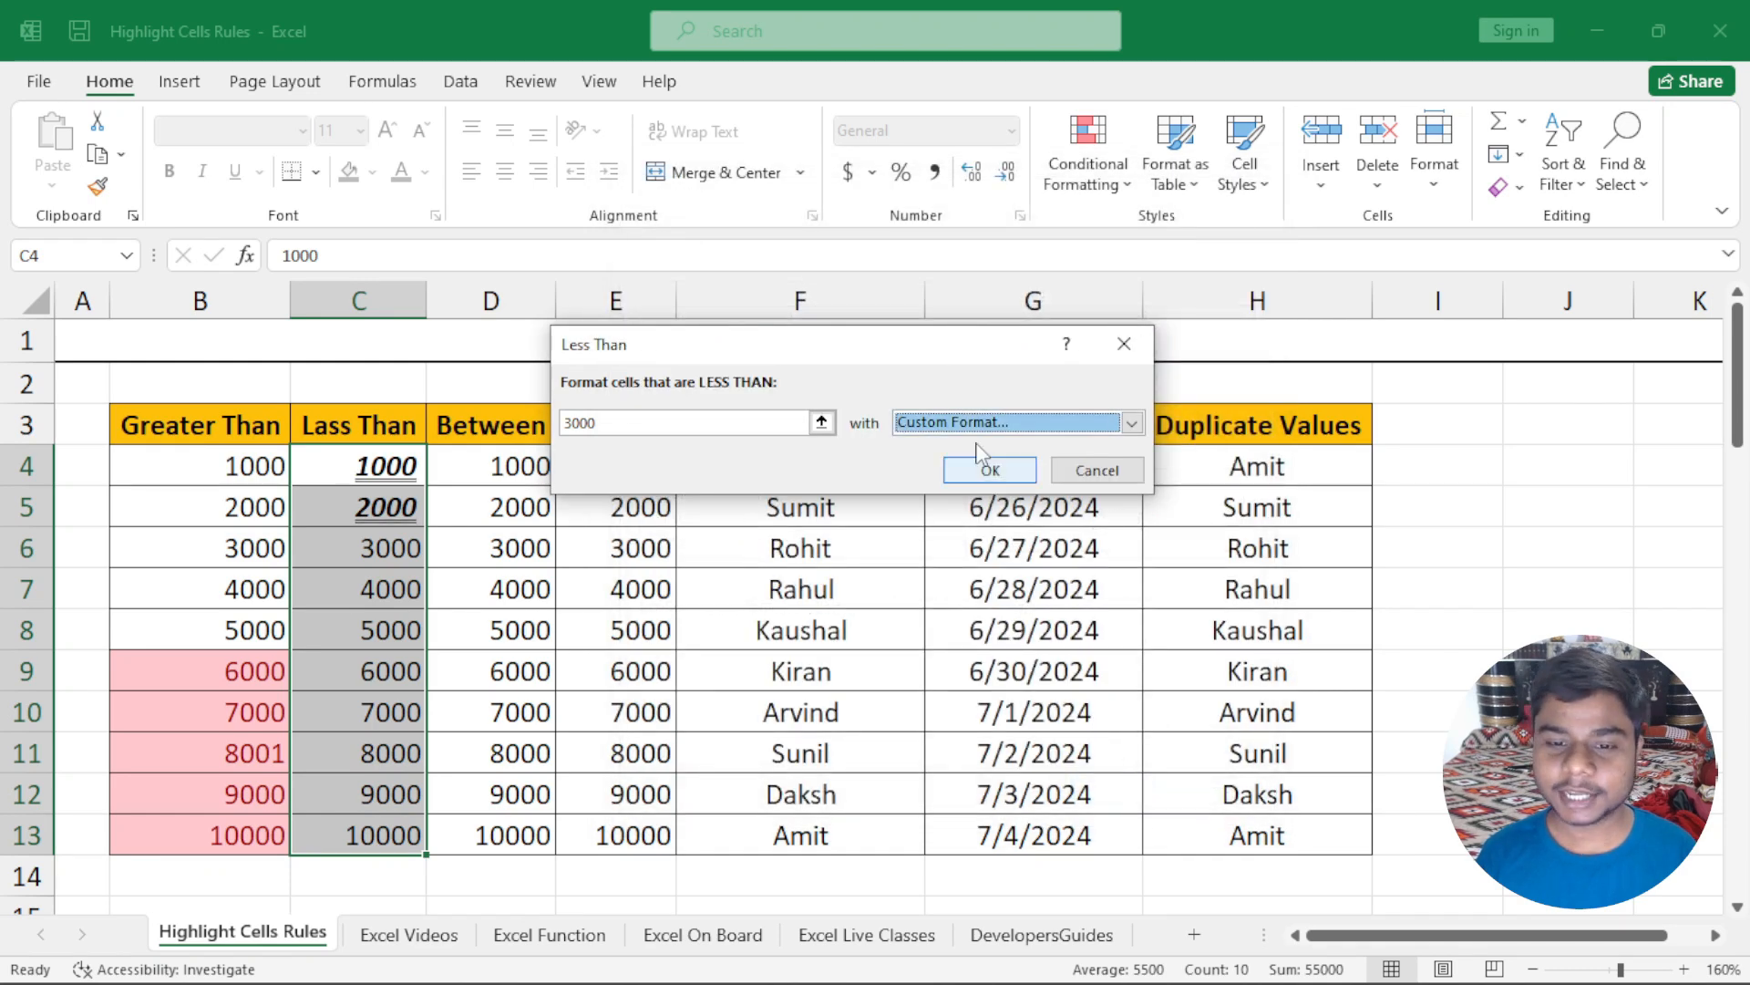
Step: Set the Less Than rule's custom font style to Regular, enable Strikethrough, and accept the format
click(964, 425)
click(950, 550)
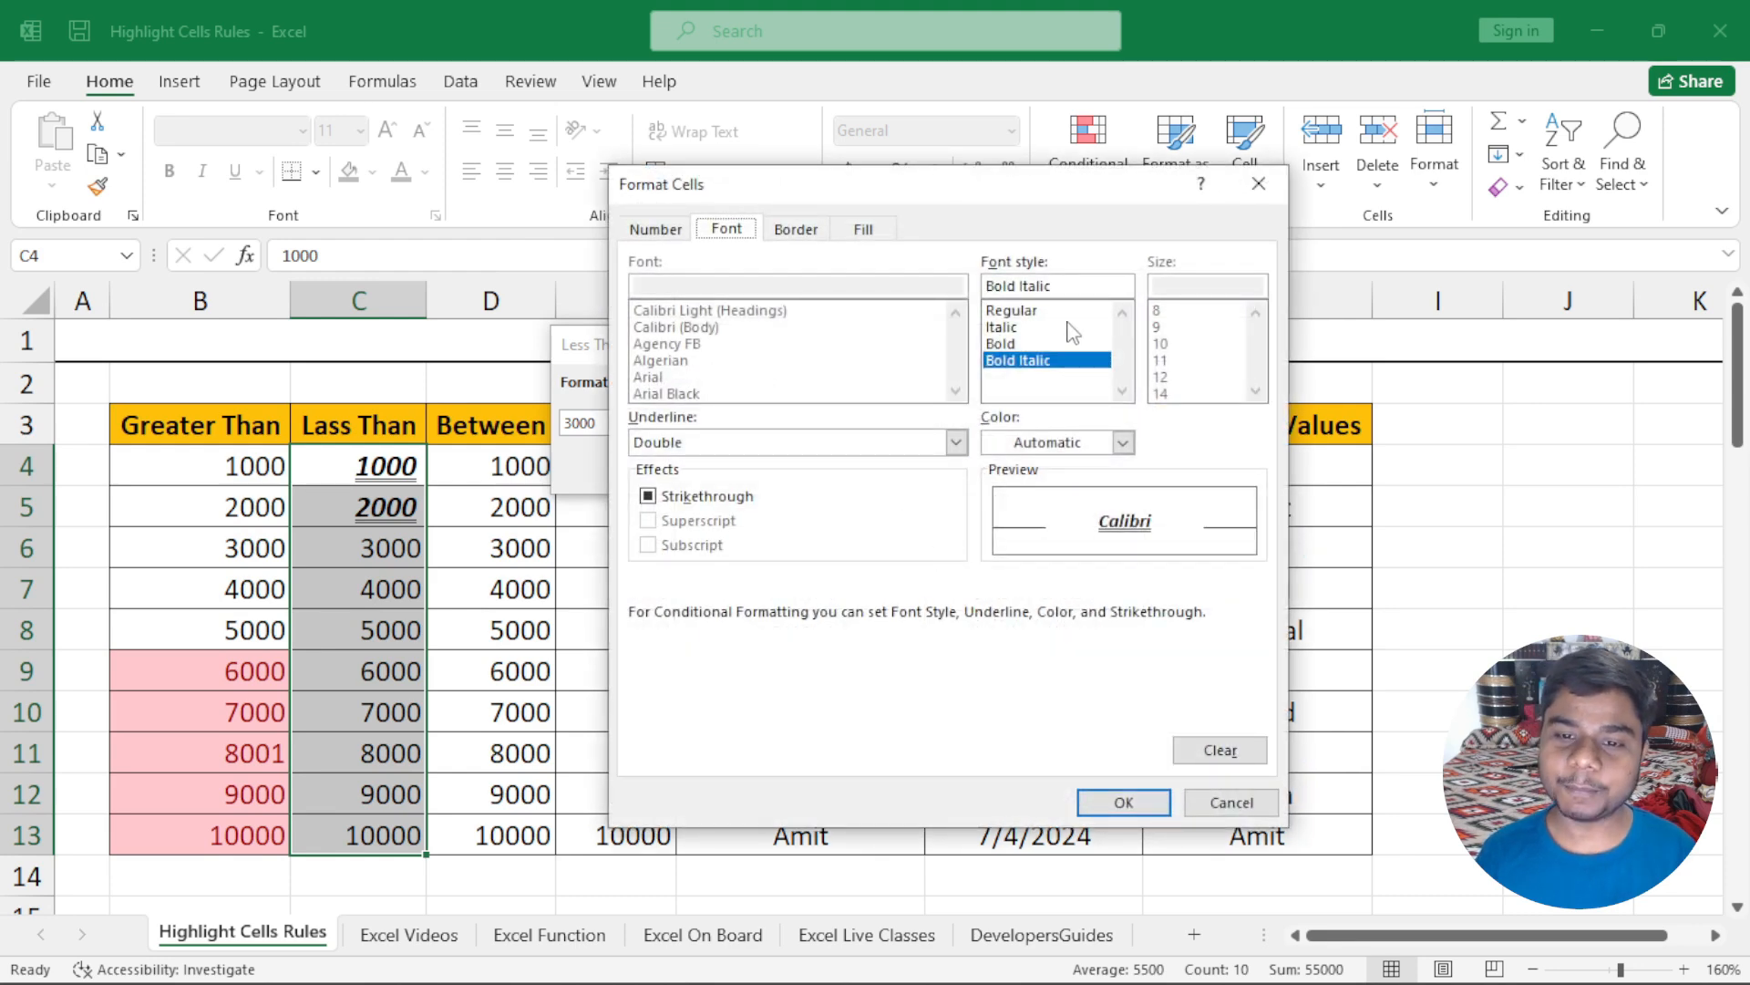
click(1036, 311)
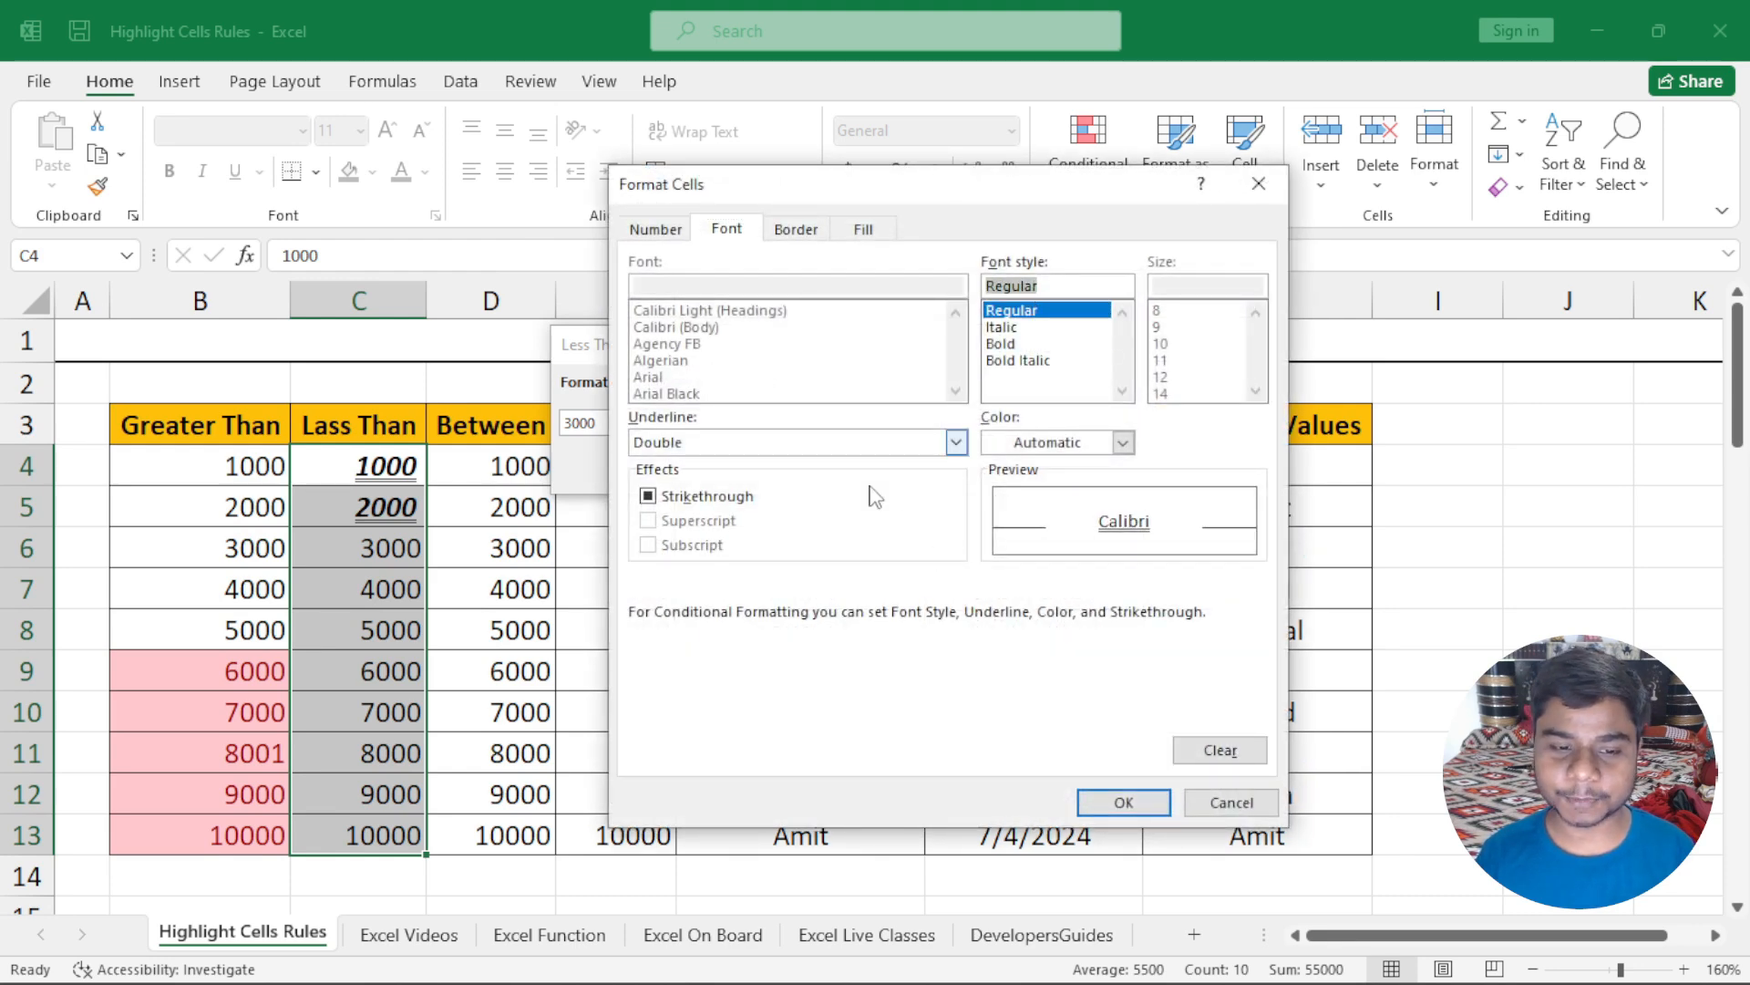
click(748, 507)
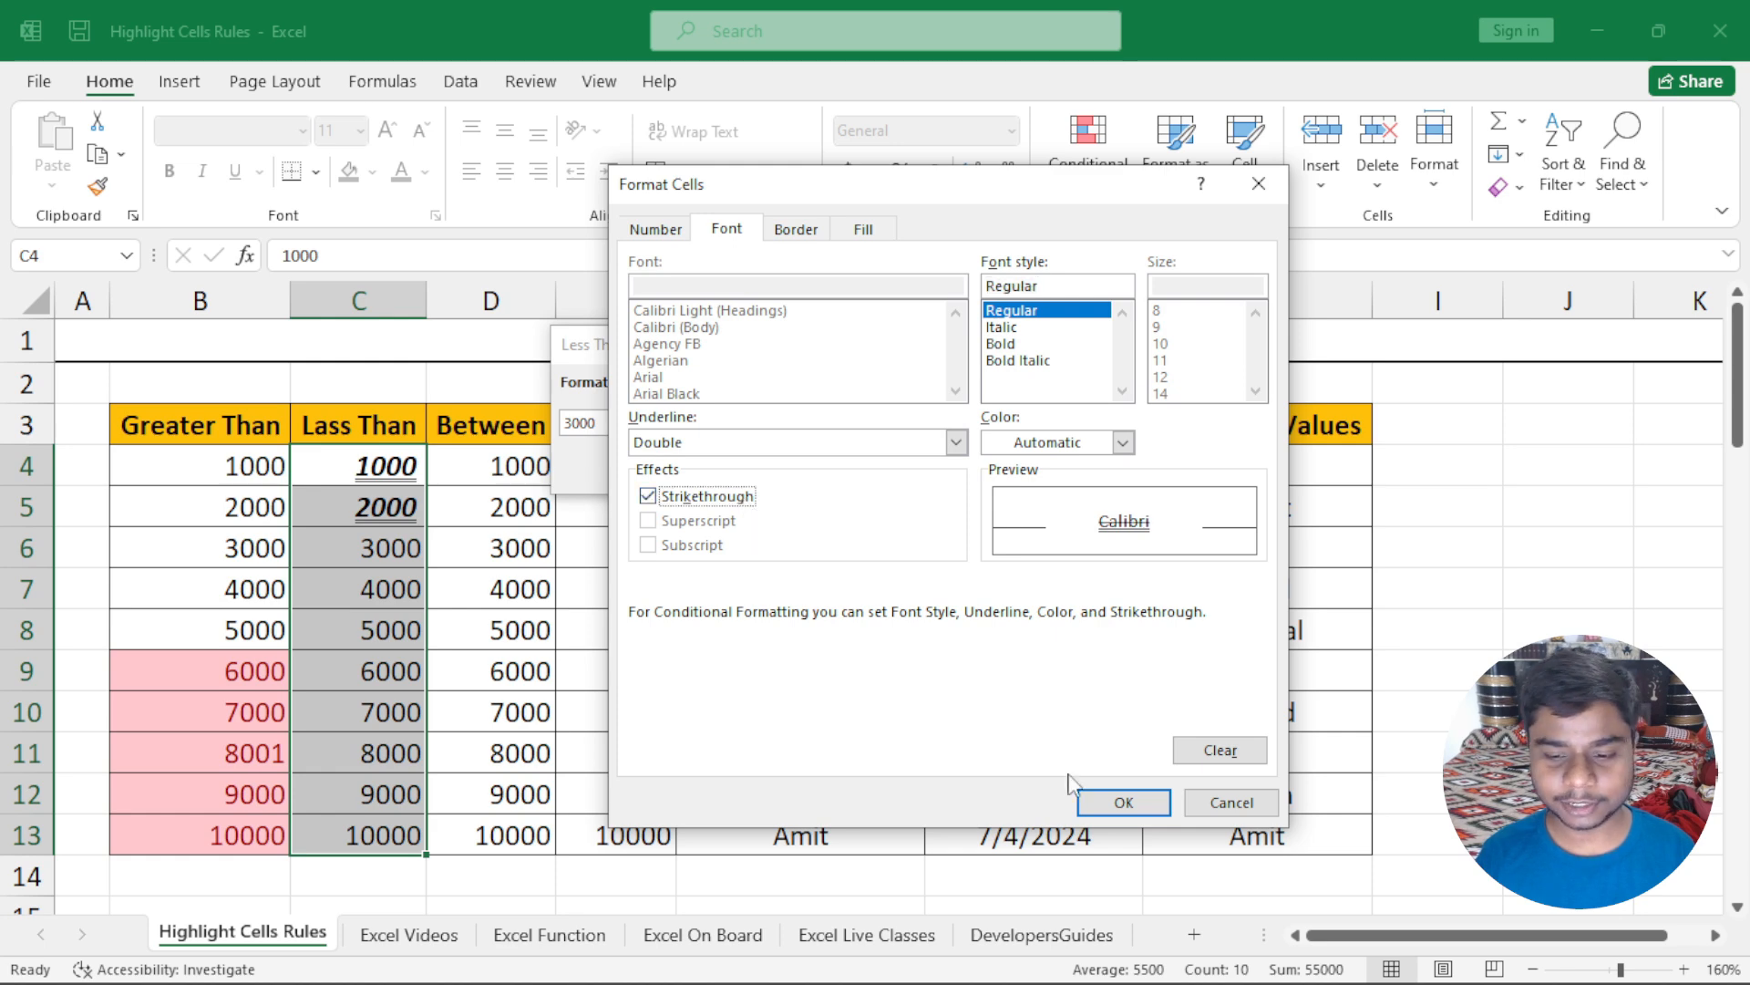
click(1122, 801)
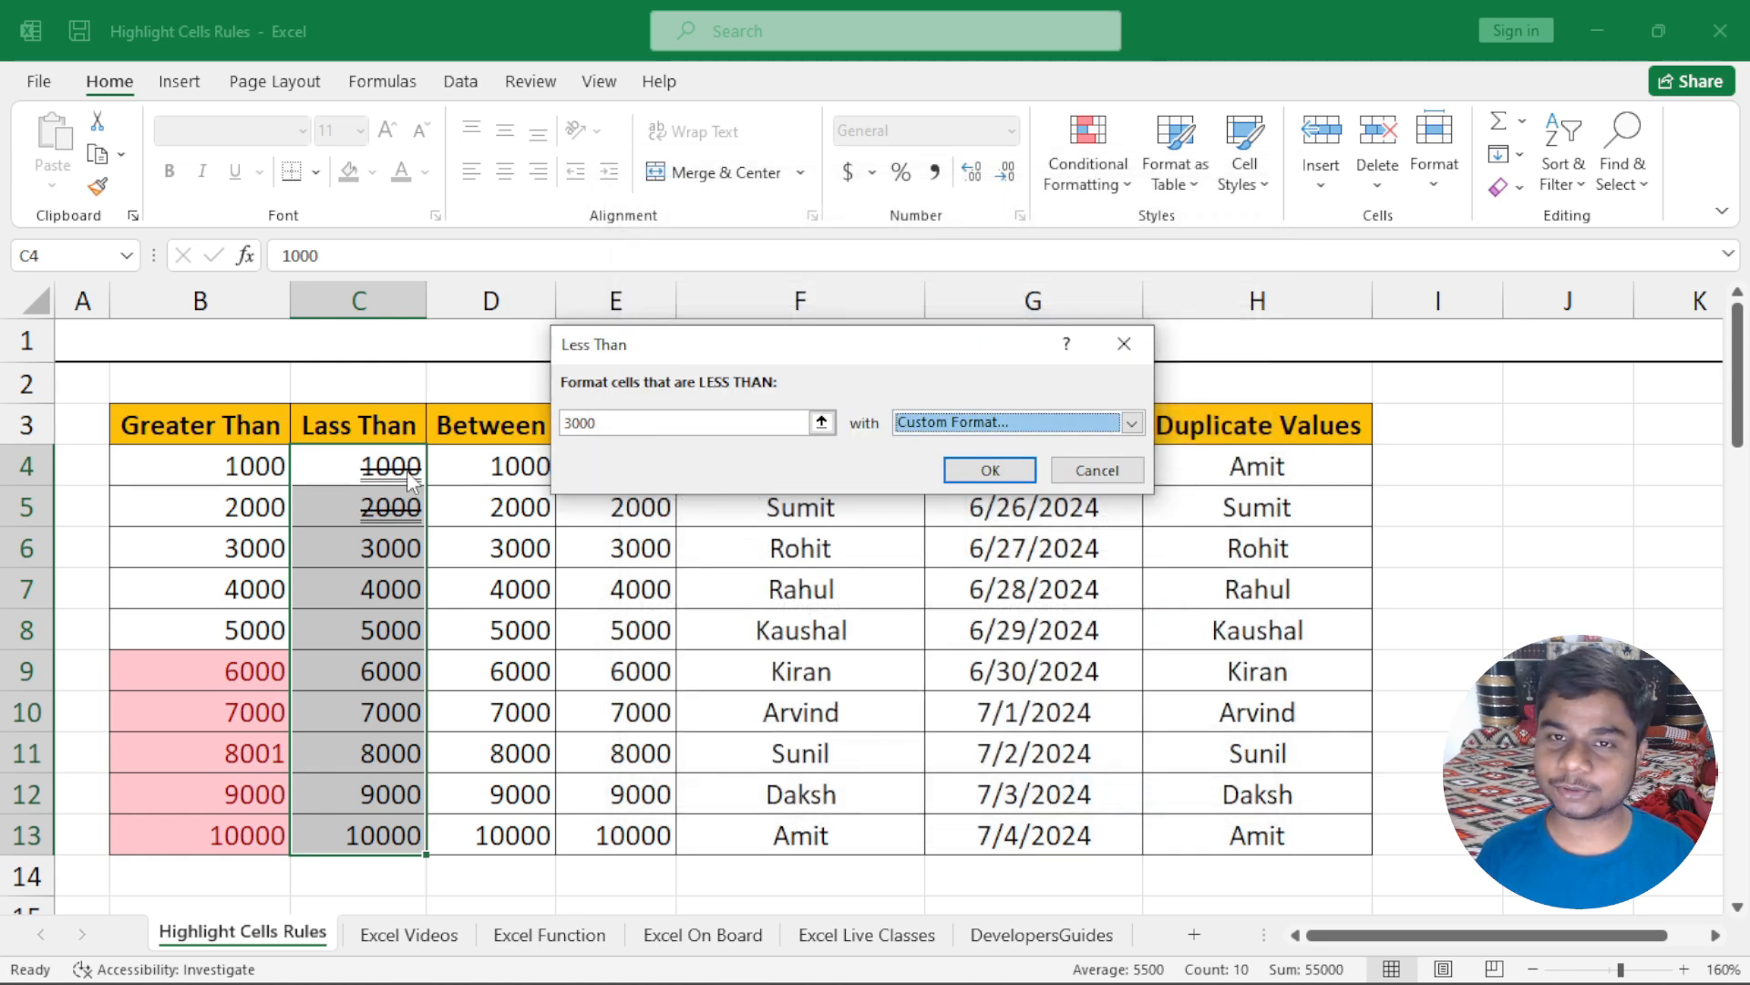
Step: Reopen the Less Than rule's custom format and set the underline to None, keeping Regular style and Strikethrough
click(939, 422)
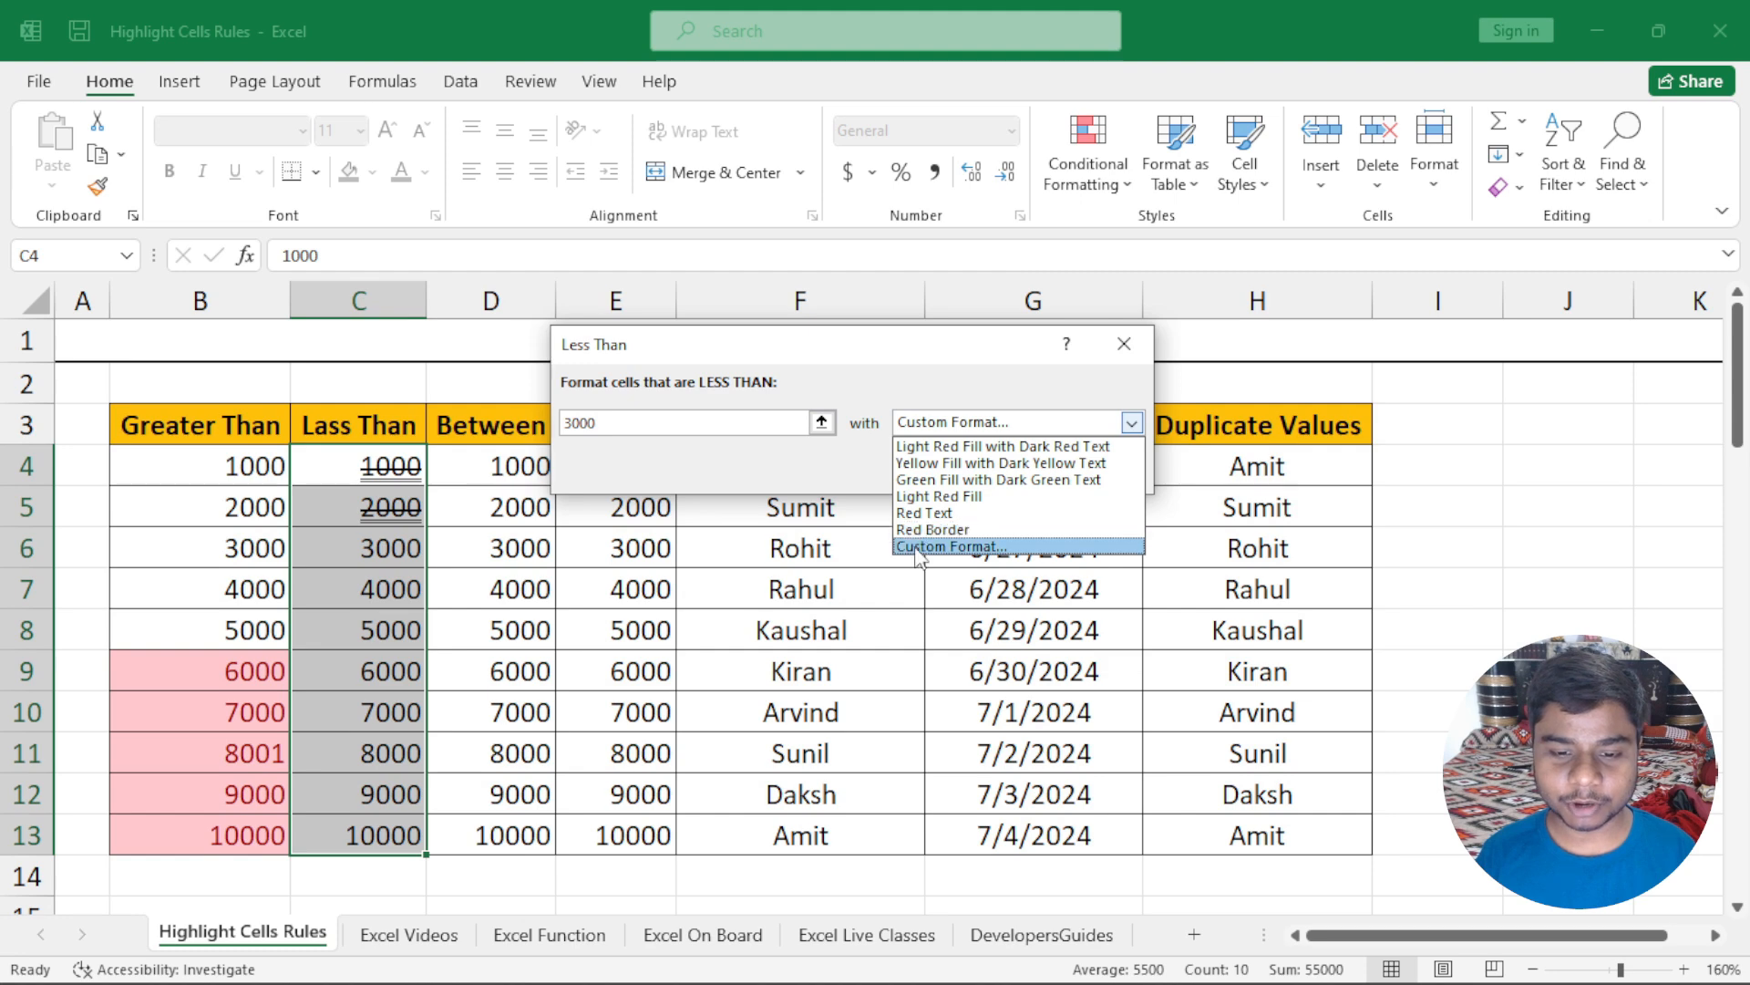
click(939, 546)
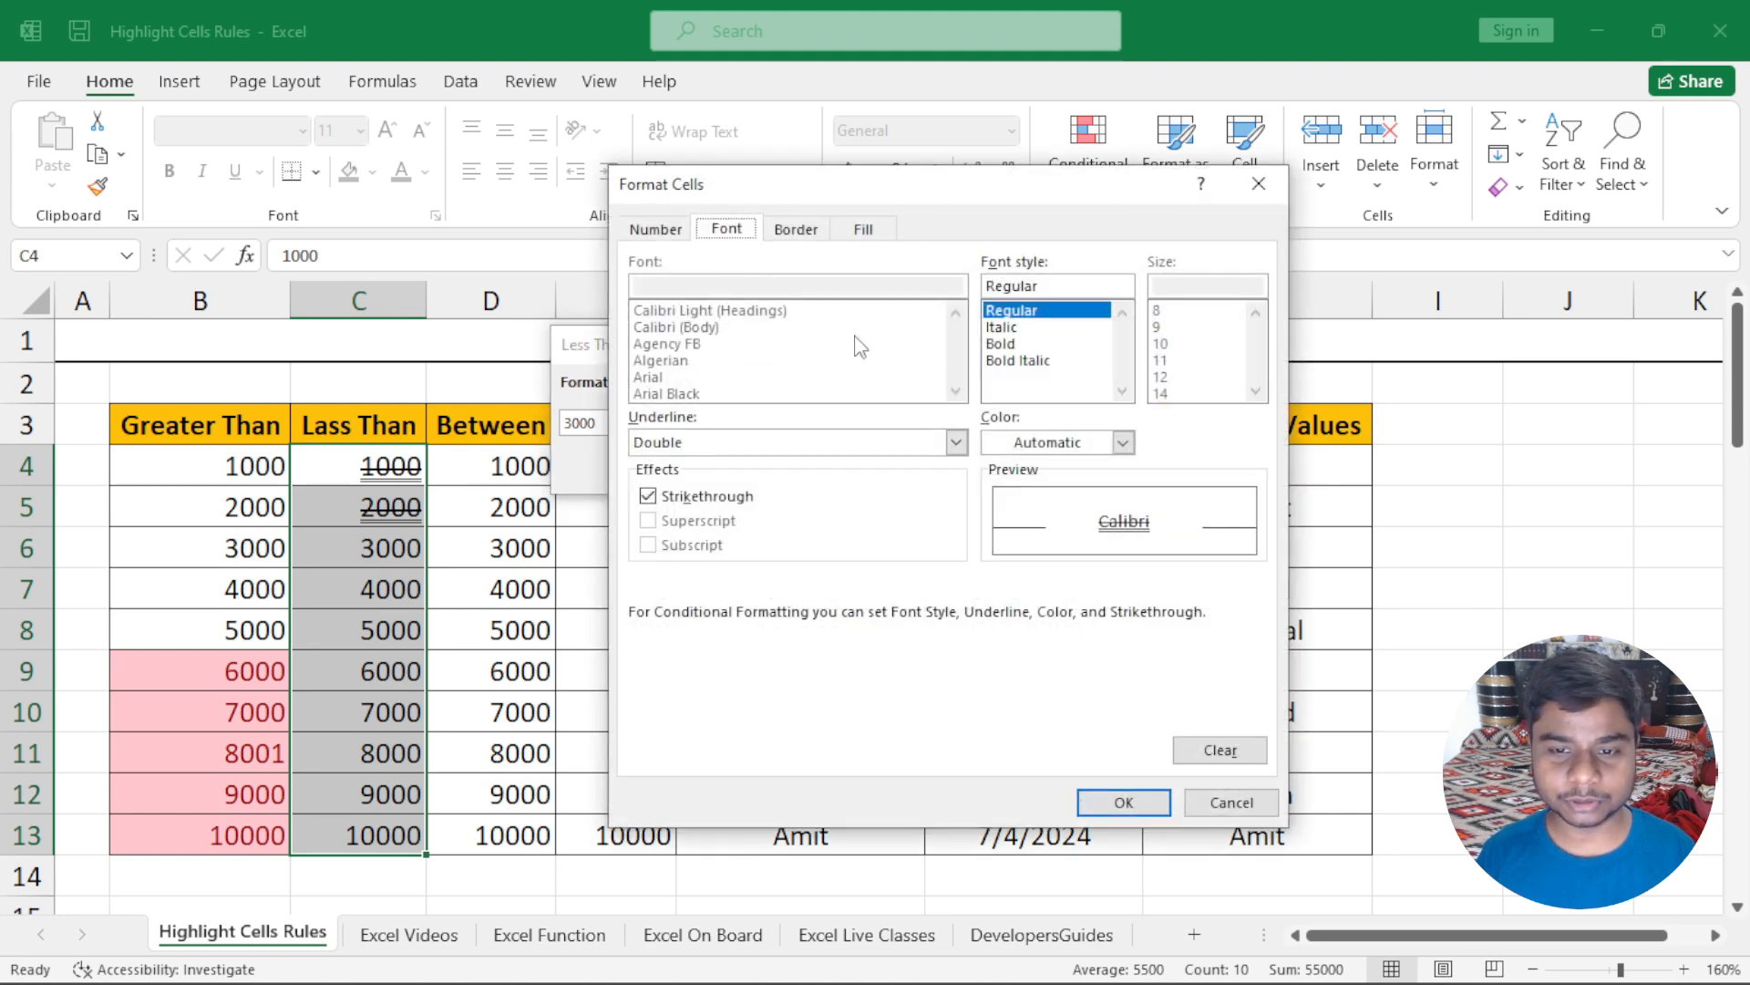
click(1017, 311)
click(956, 442)
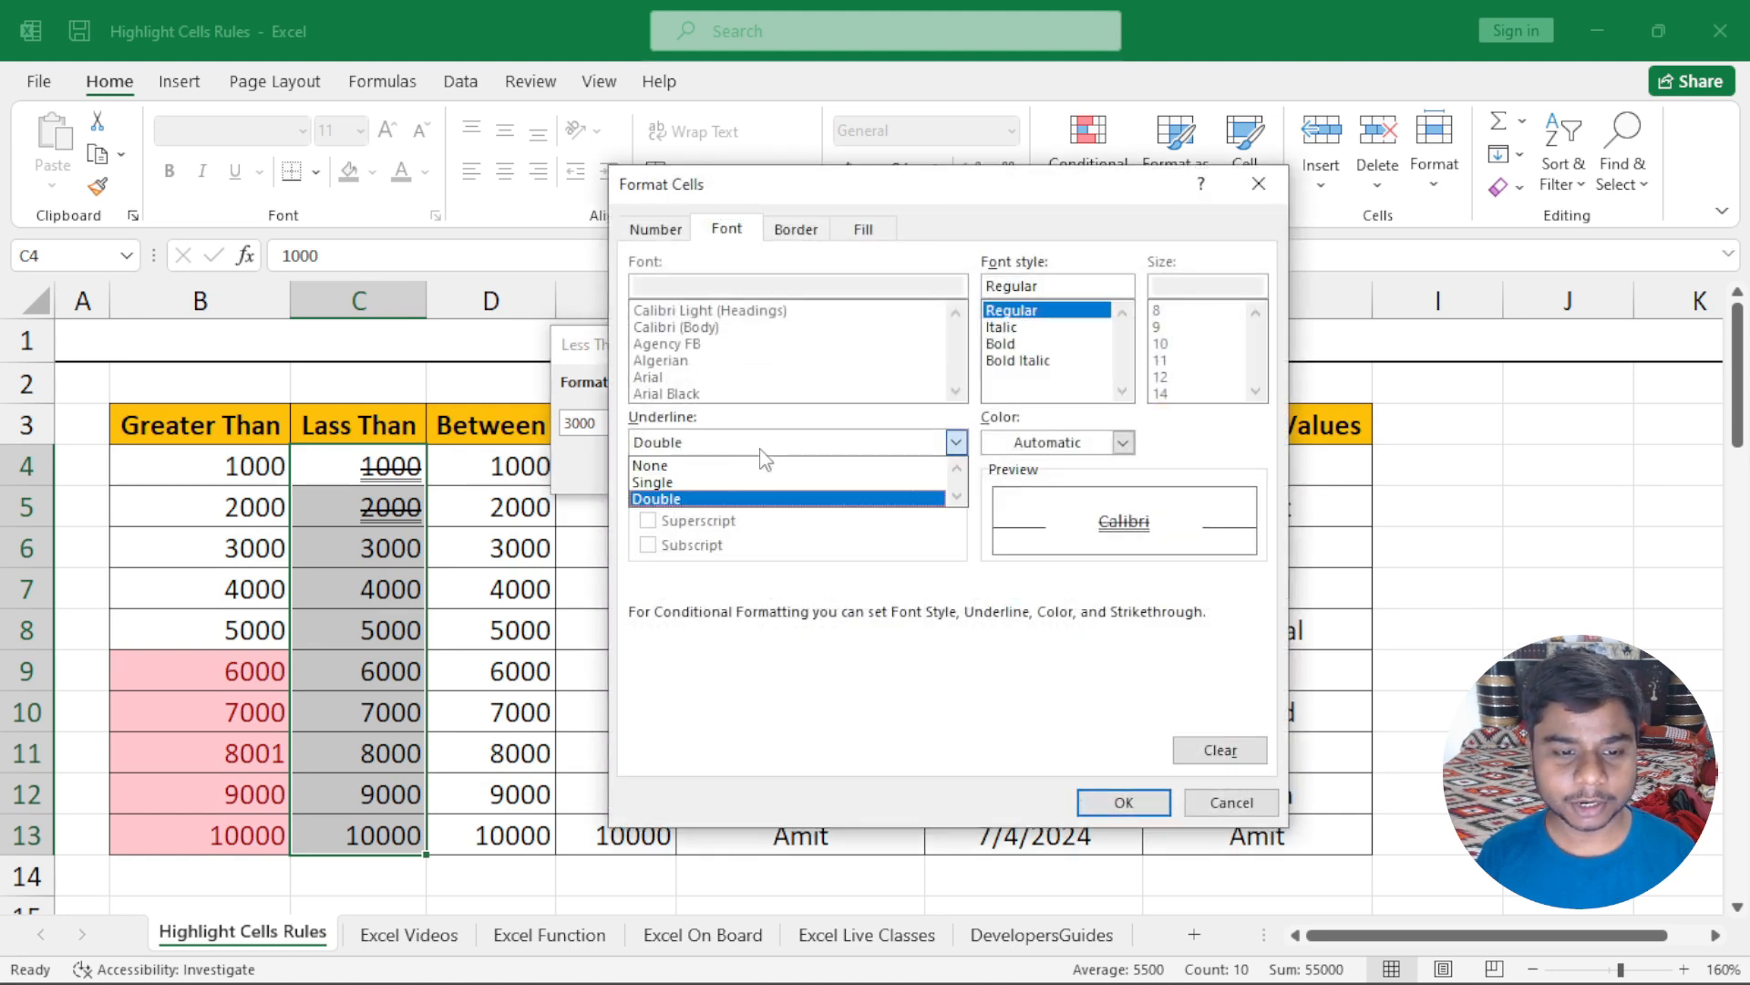
click(725, 466)
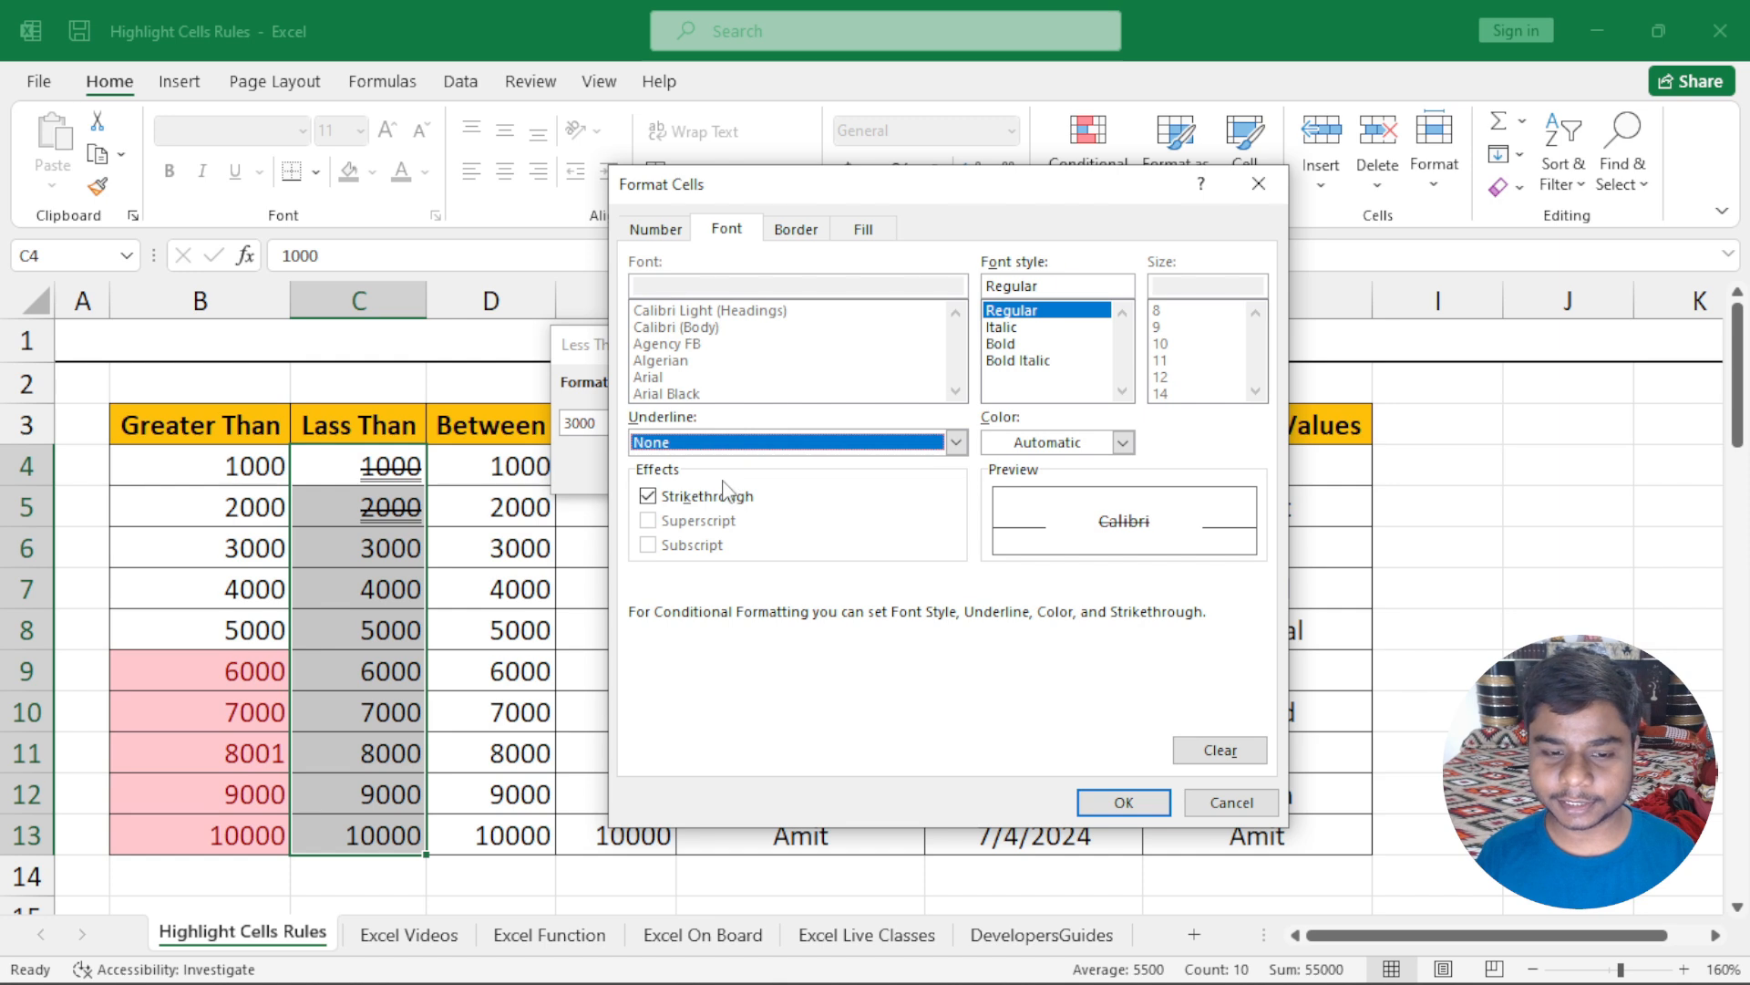
click(648, 500)
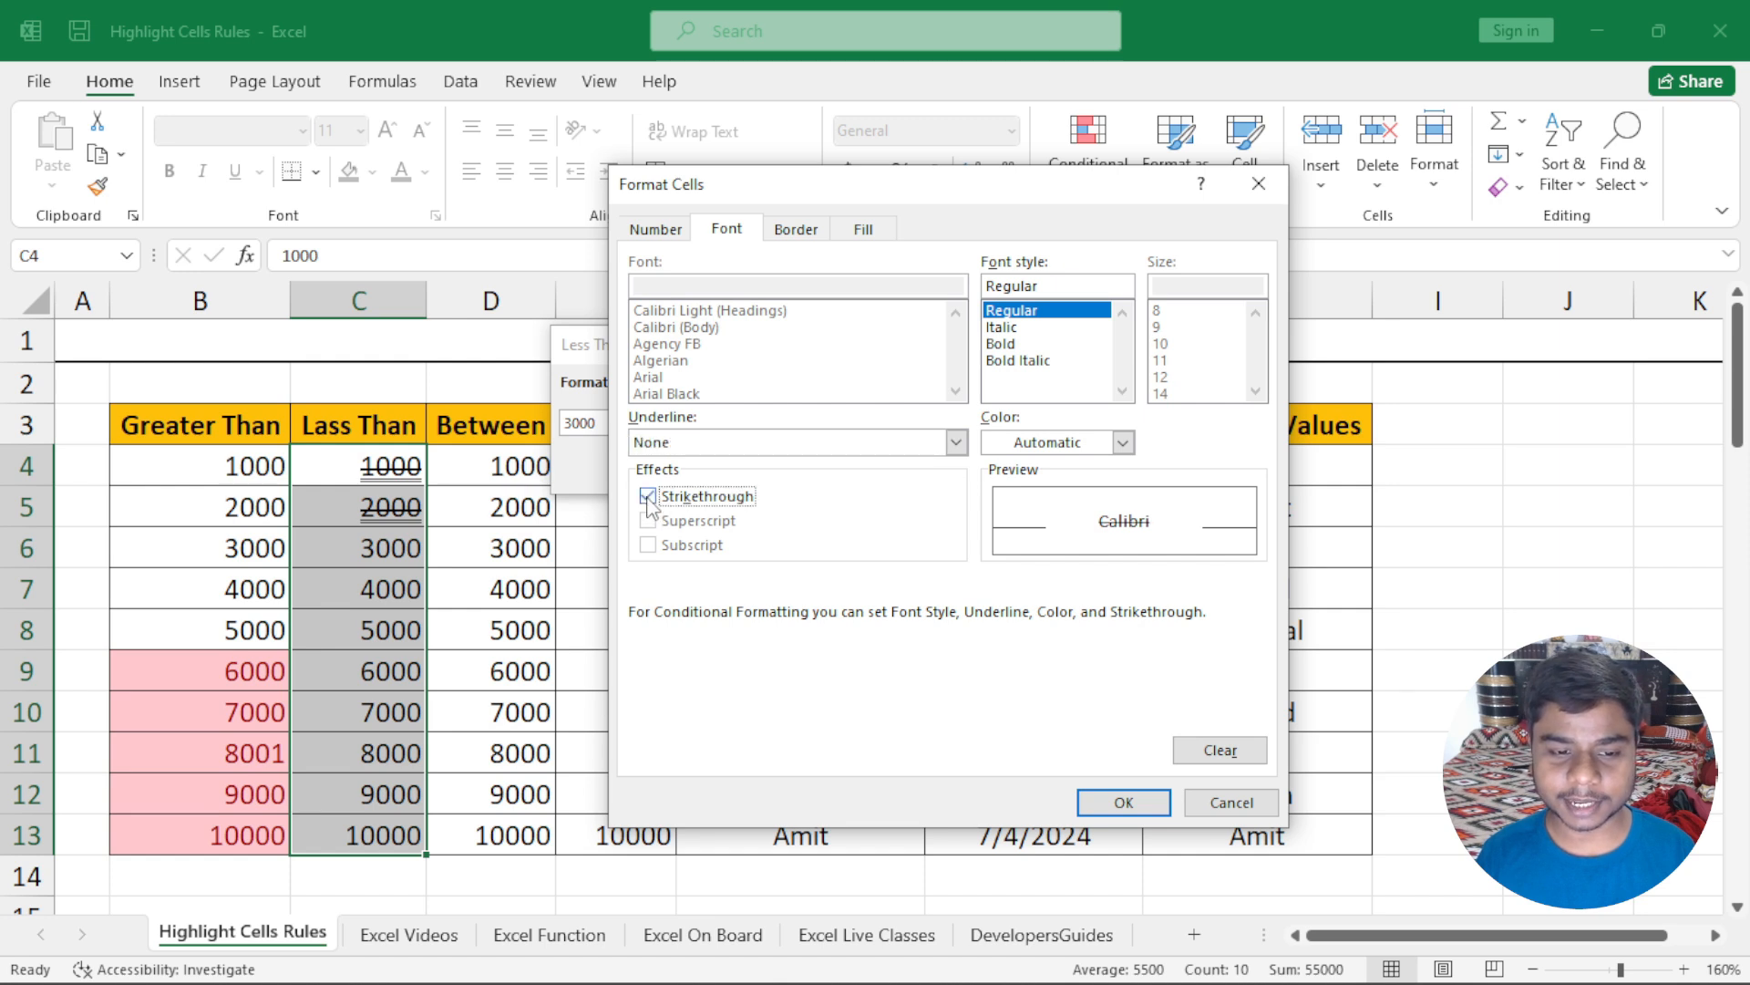
Step: Set the custom format's font color to orange and its font style to Bold, and accept the format
click(1123, 443)
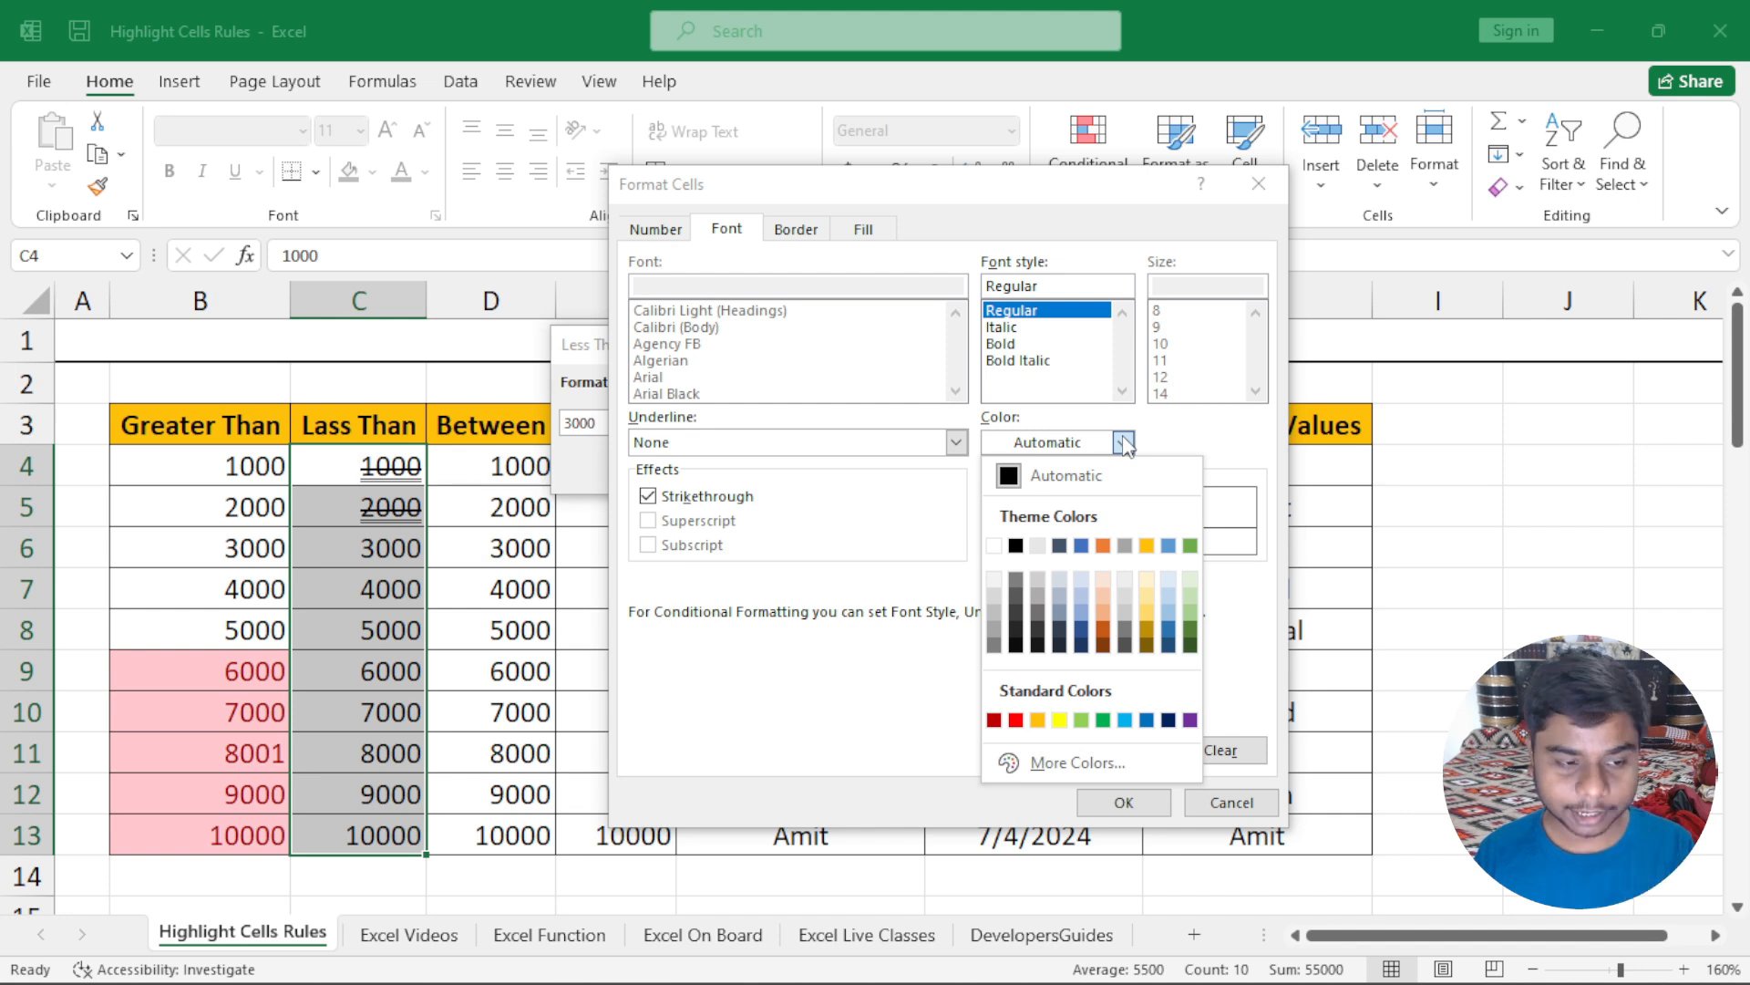
click(1103, 546)
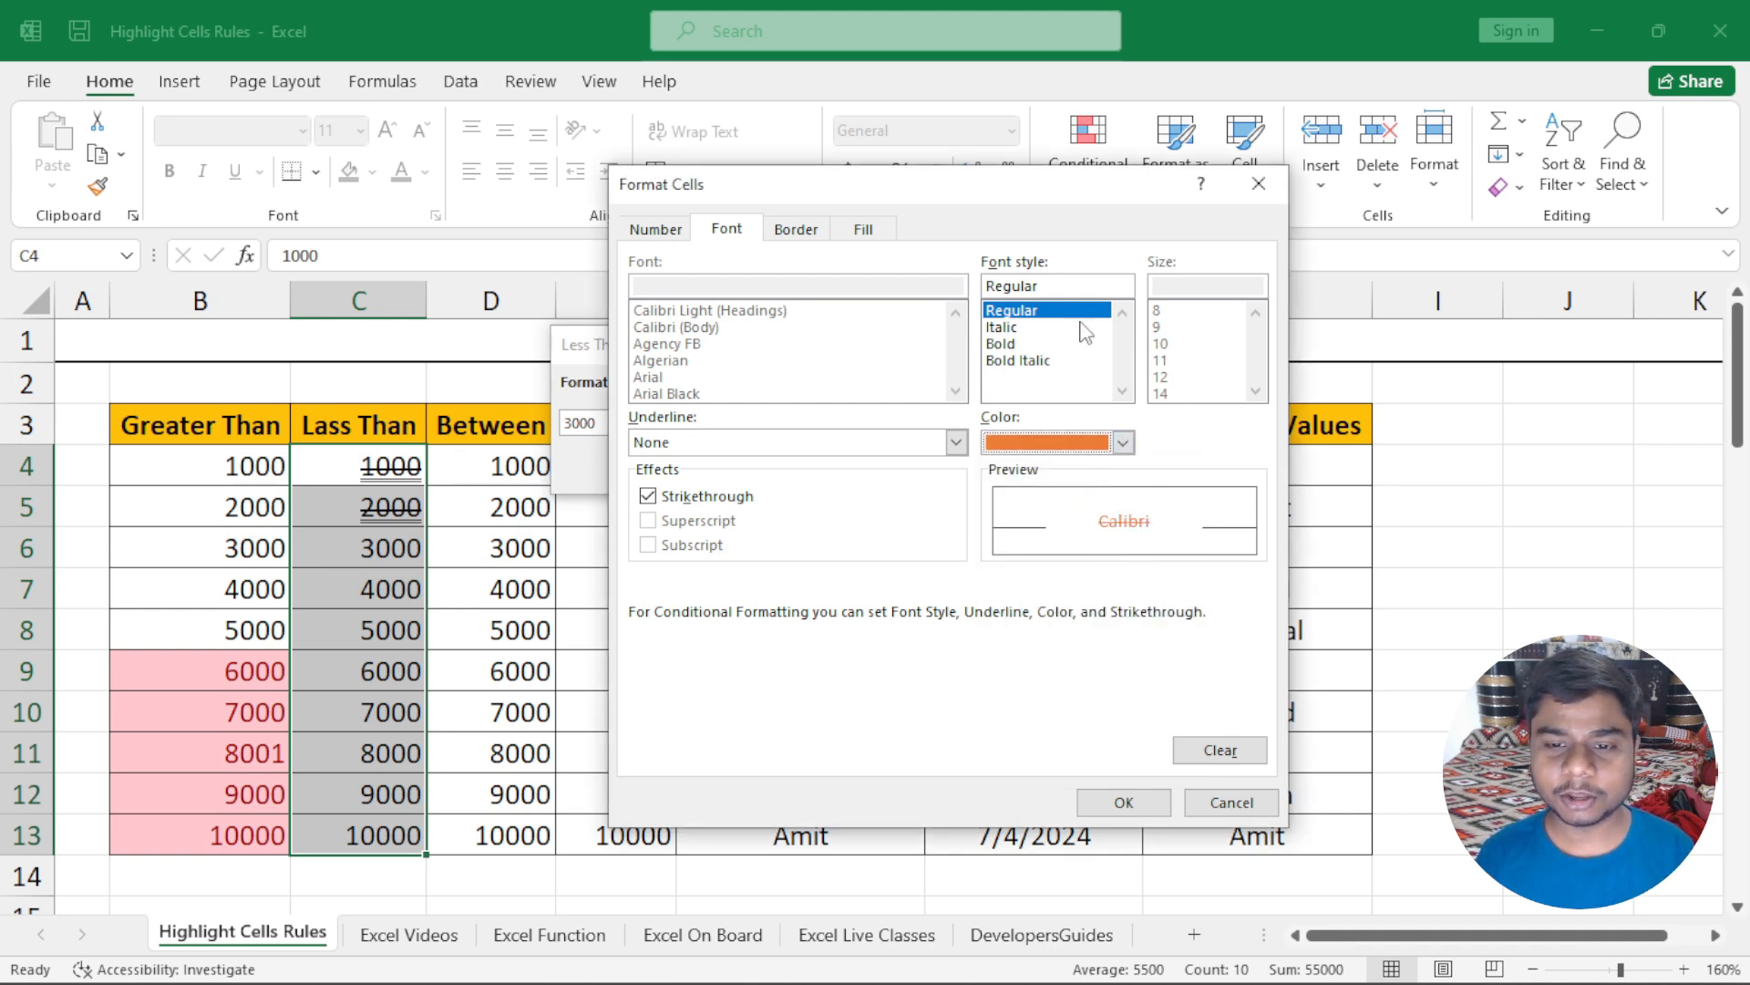
click(1003, 347)
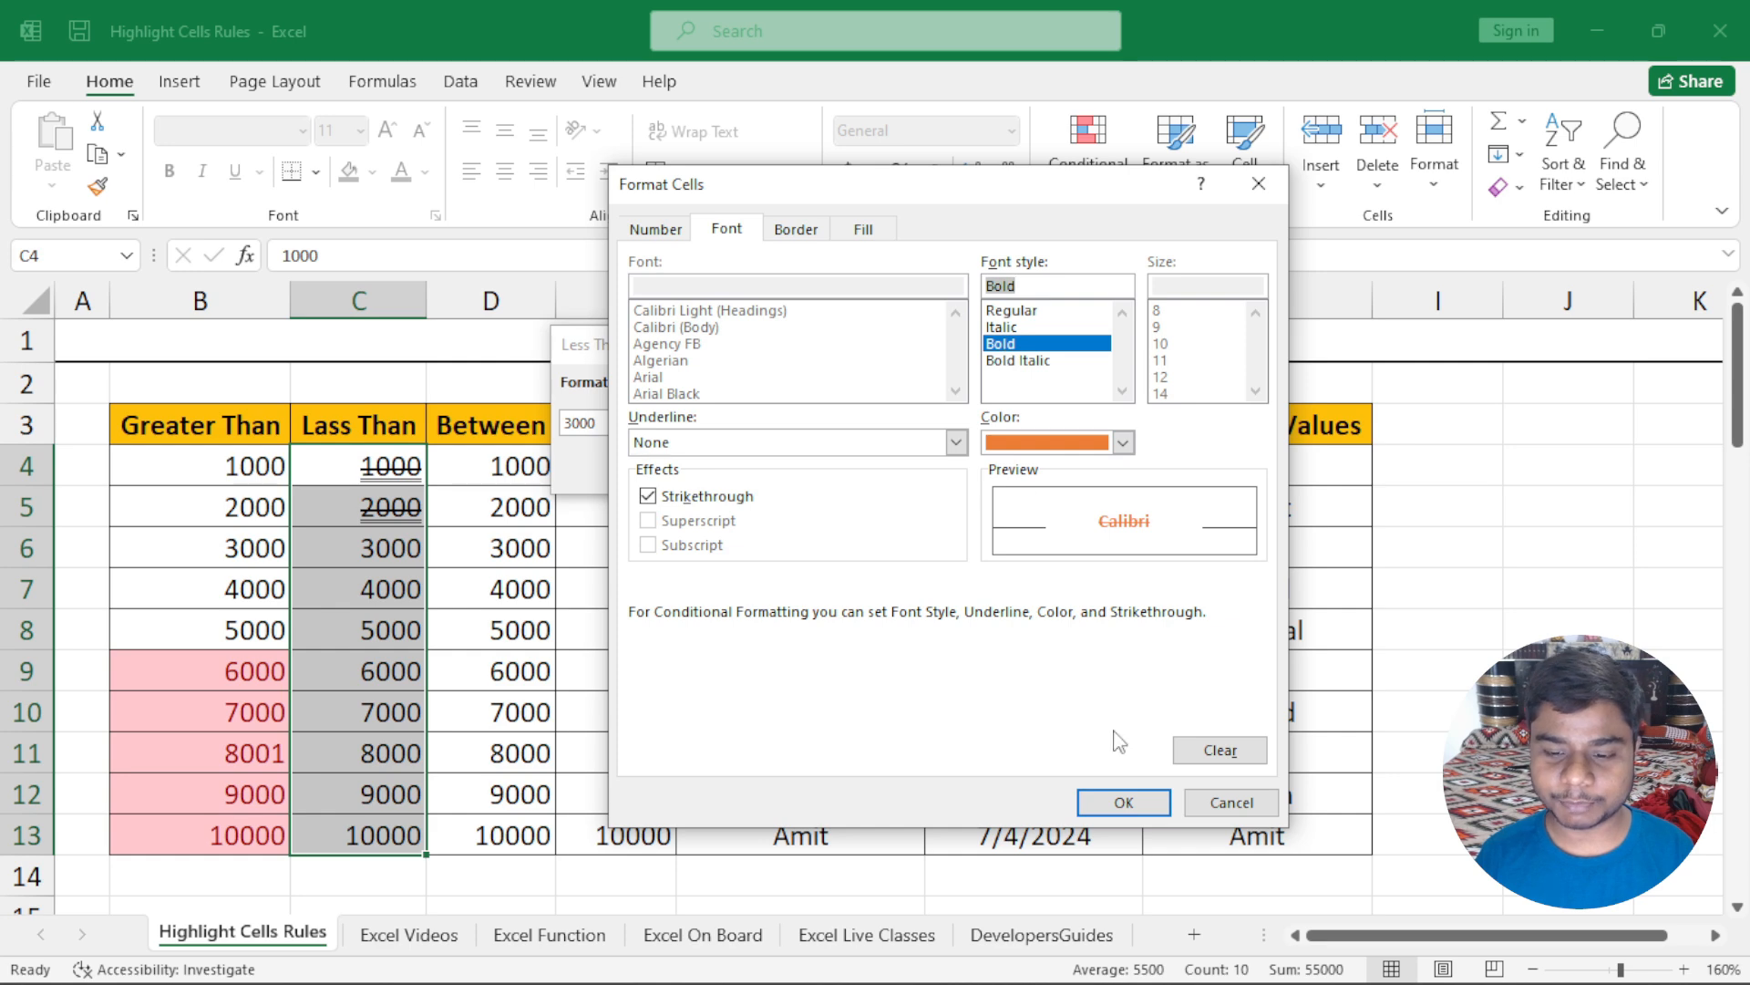
click(1126, 802)
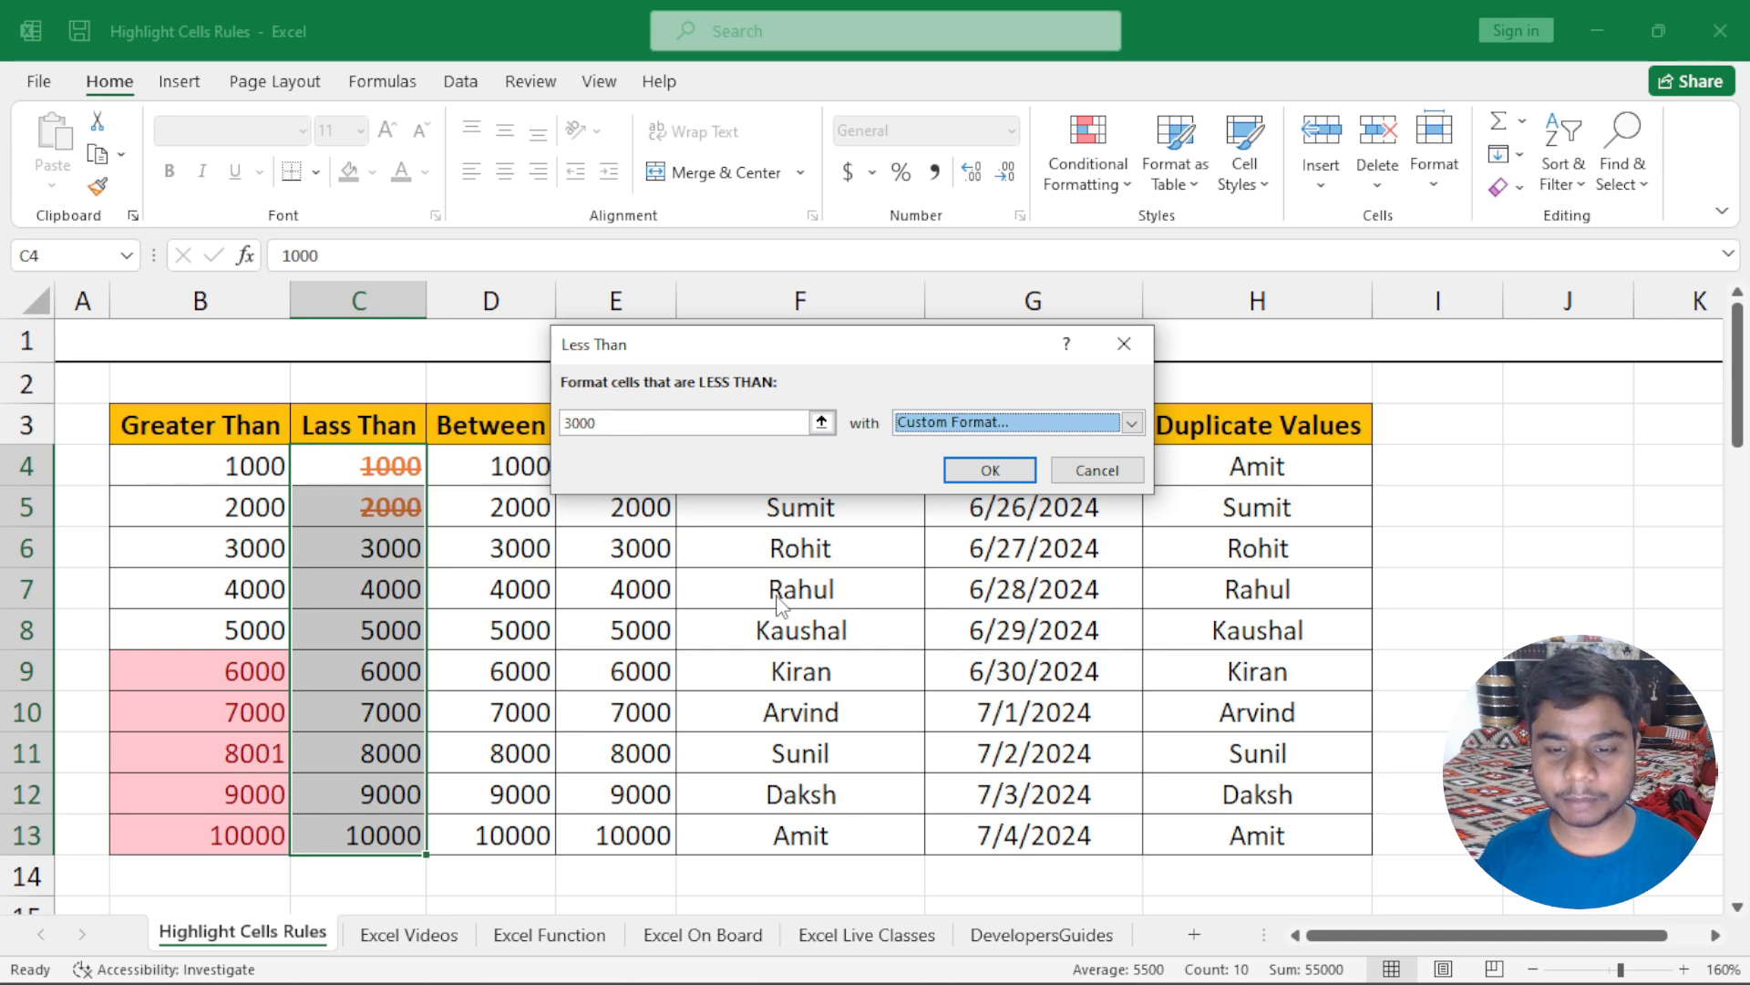
Step: Switch the Less Than rule's format to the Red Border preset, then open and dismiss the custom format settings
click(957, 423)
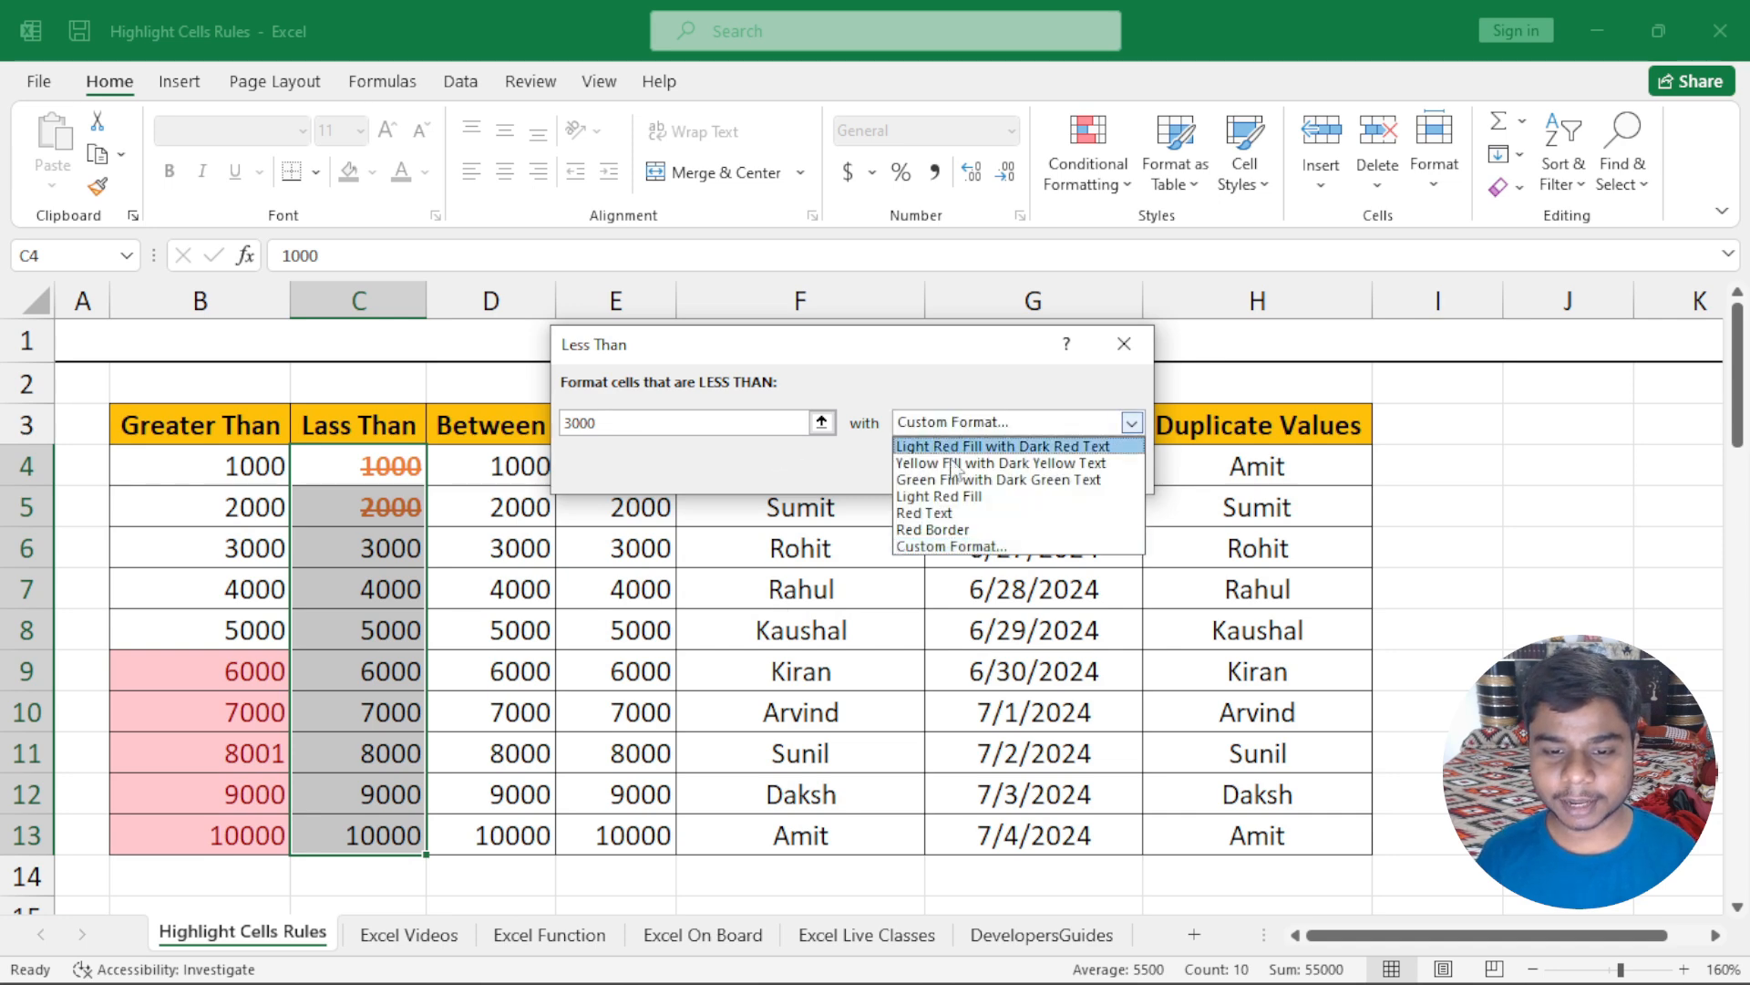
click(962, 529)
click(971, 429)
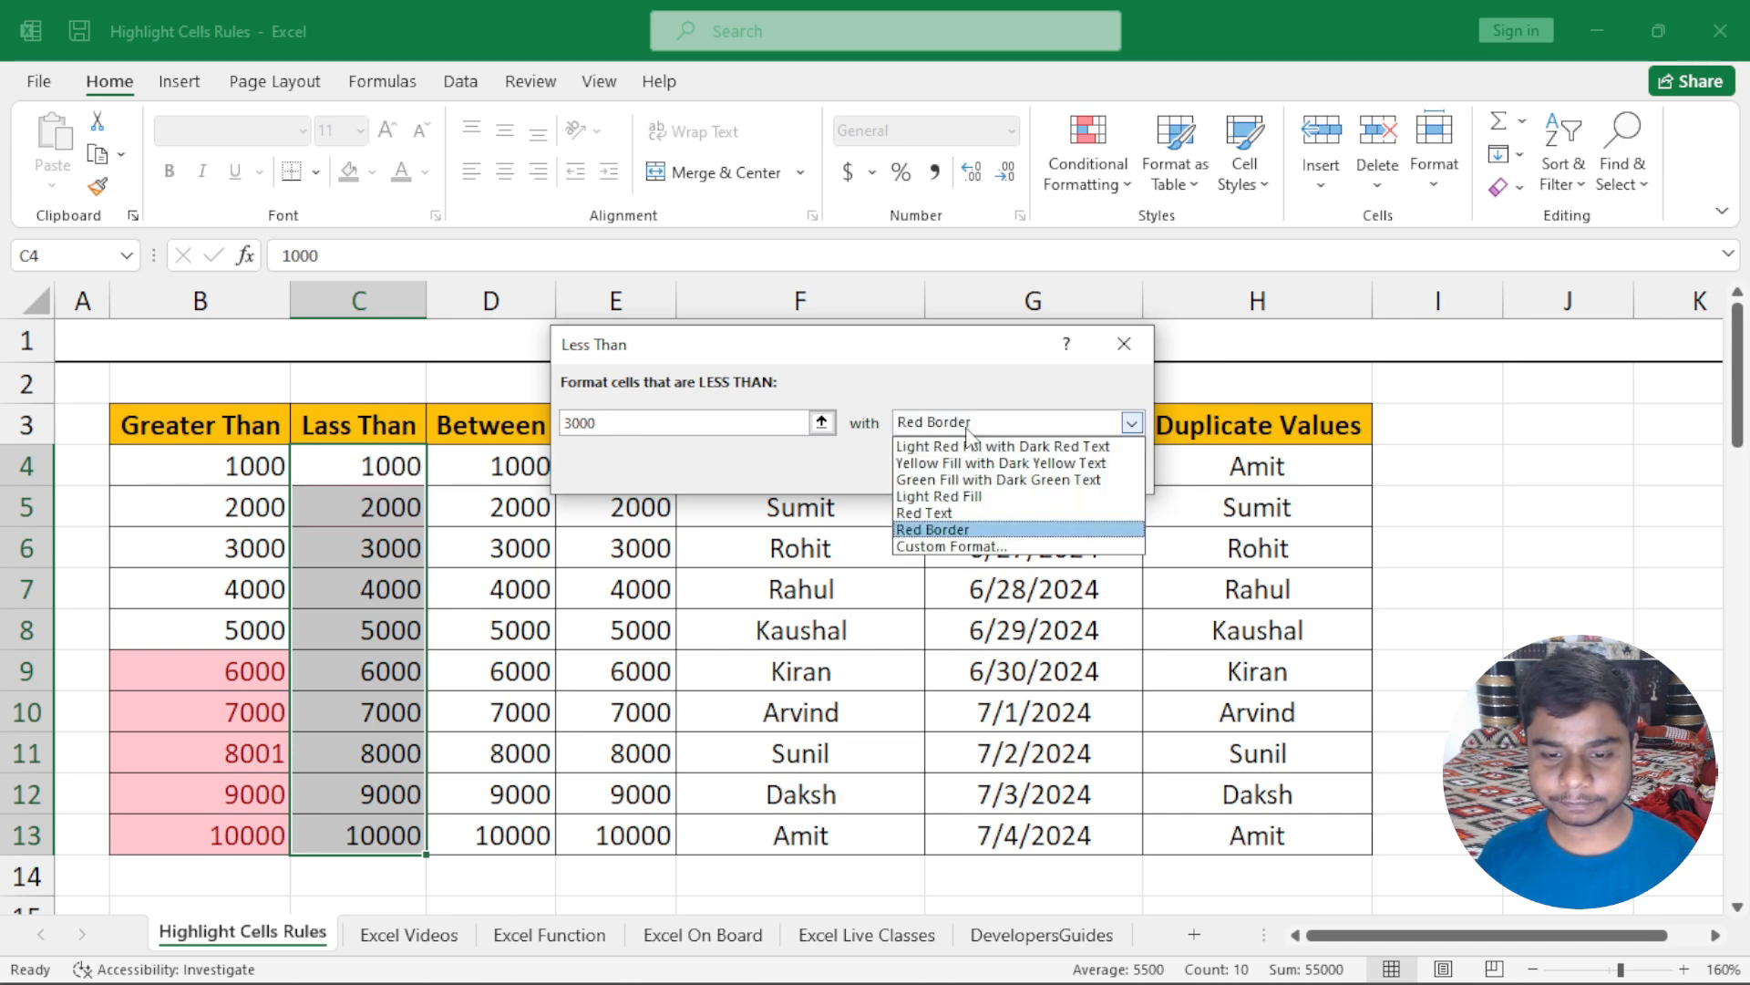
click(969, 546)
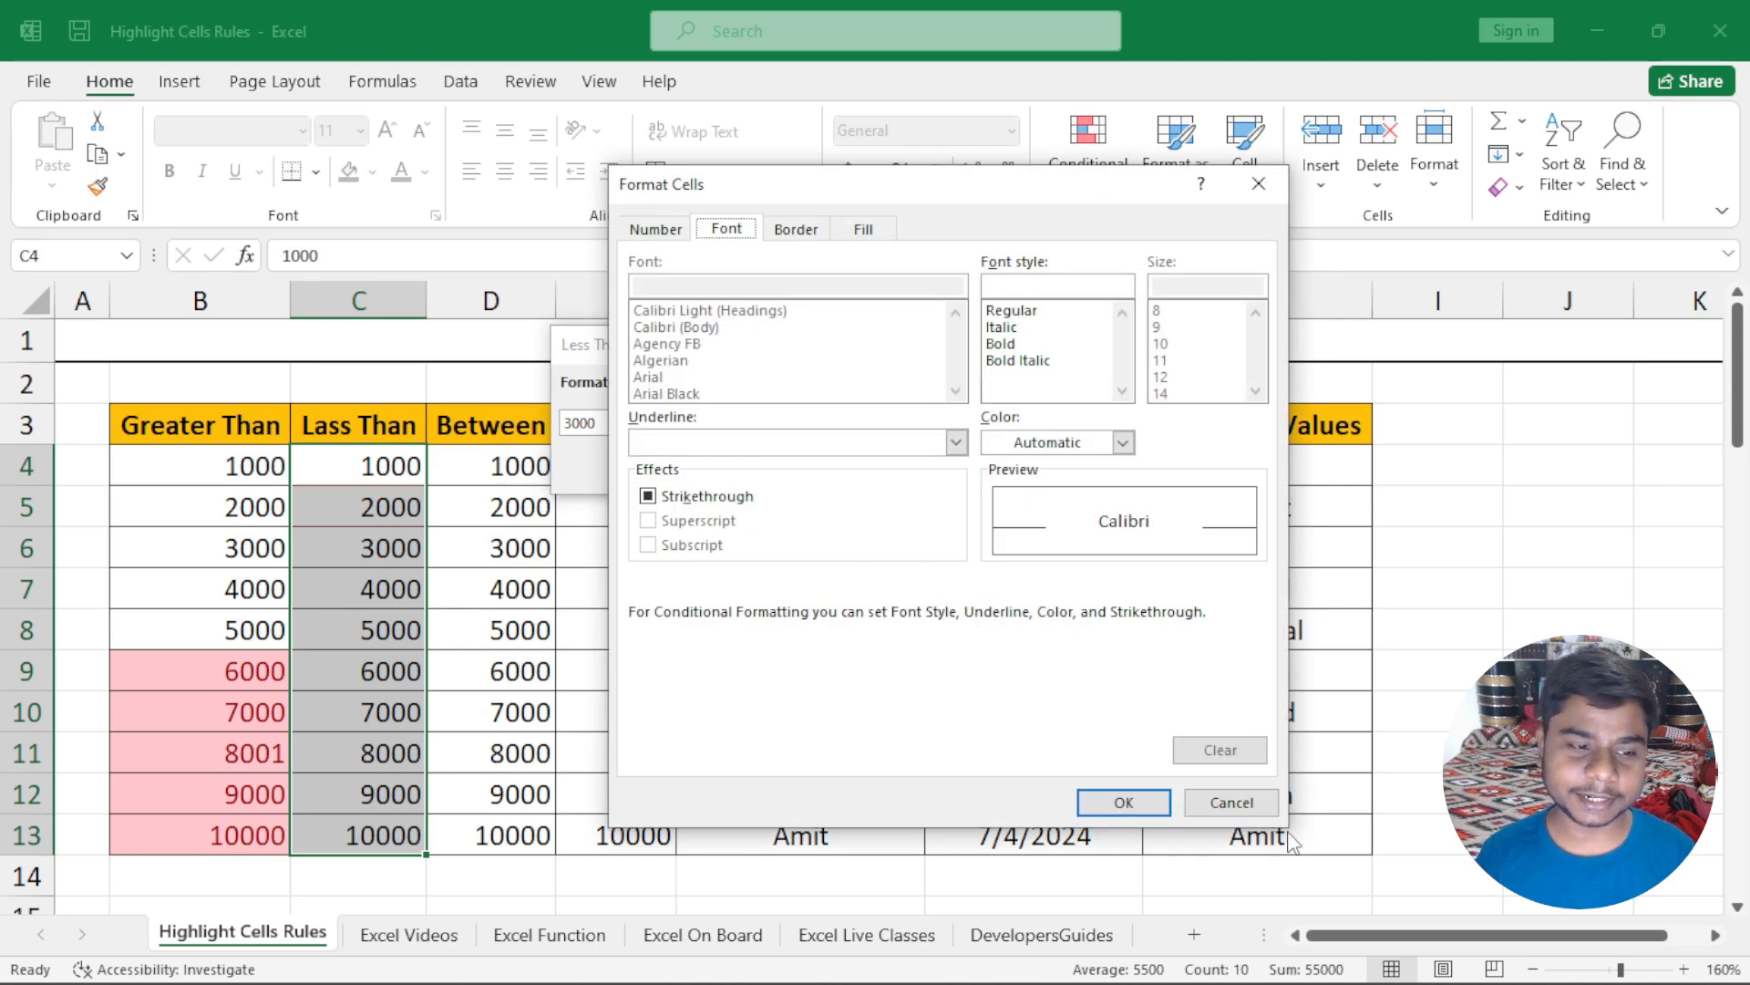
click(1259, 183)
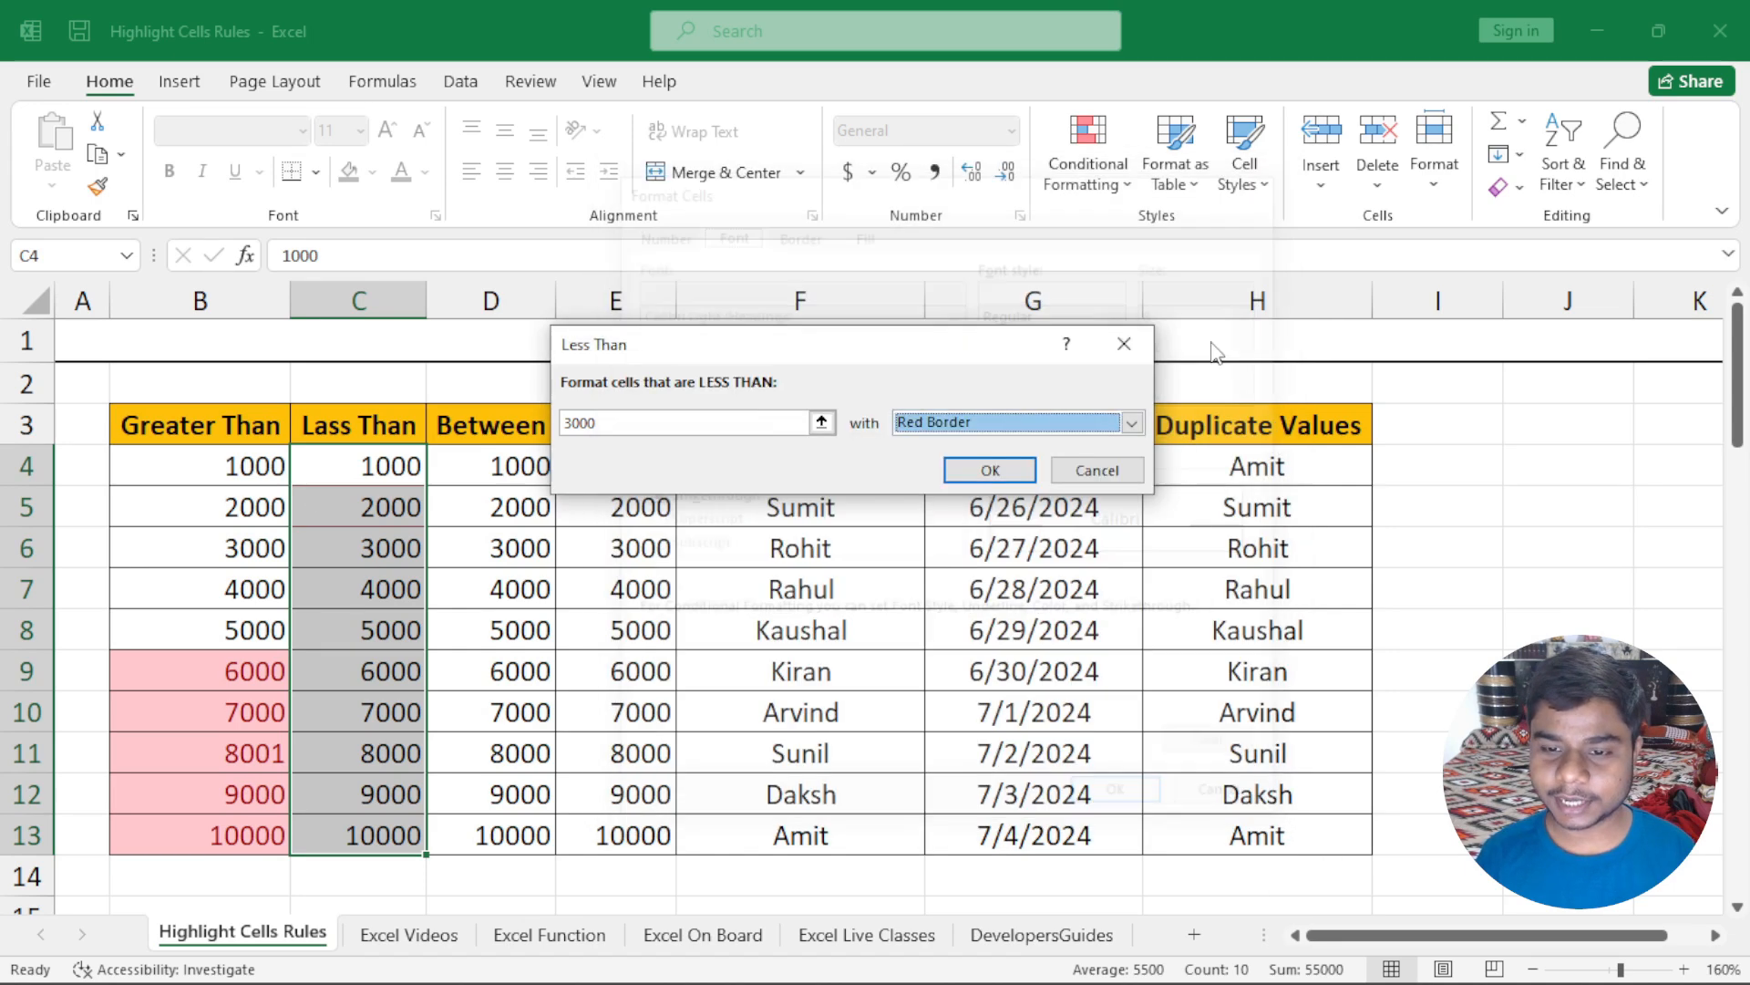
Step: Give the Less Than rule a custom format with Bold style, Double underline, orange font color and Strikethrough, and accept it
click(1048, 422)
click(993, 550)
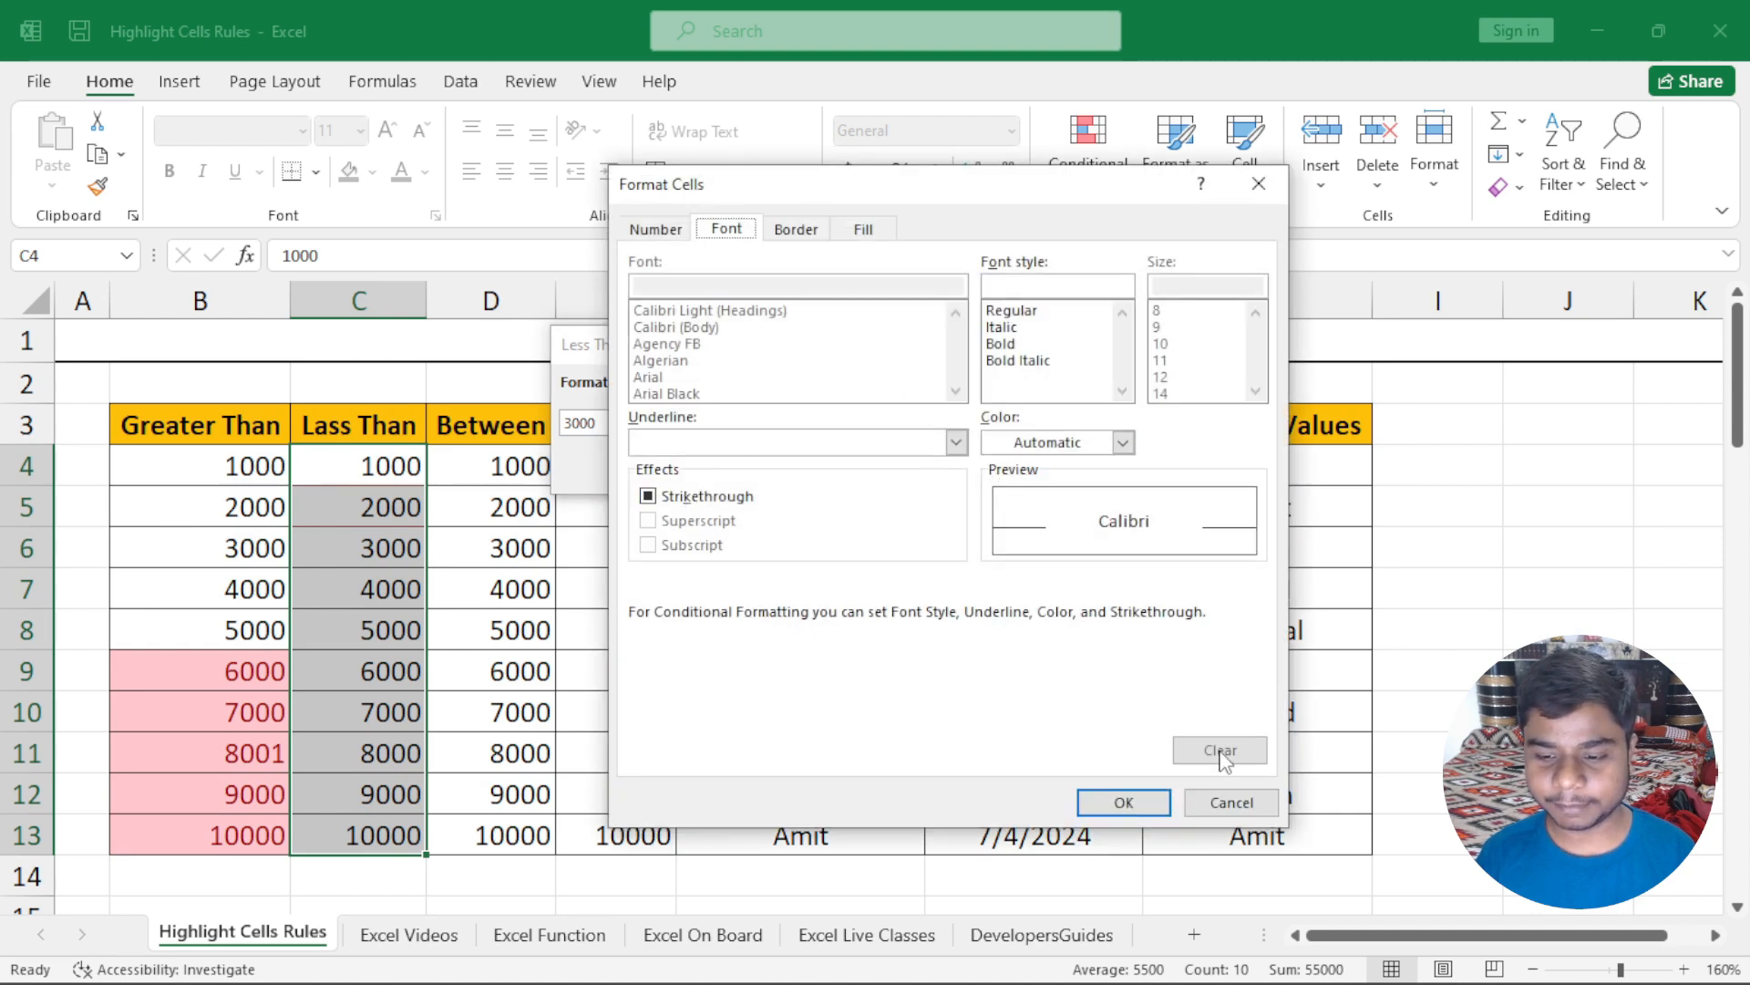
click(1010, 343)
click(697, 496)
click(711, 443)
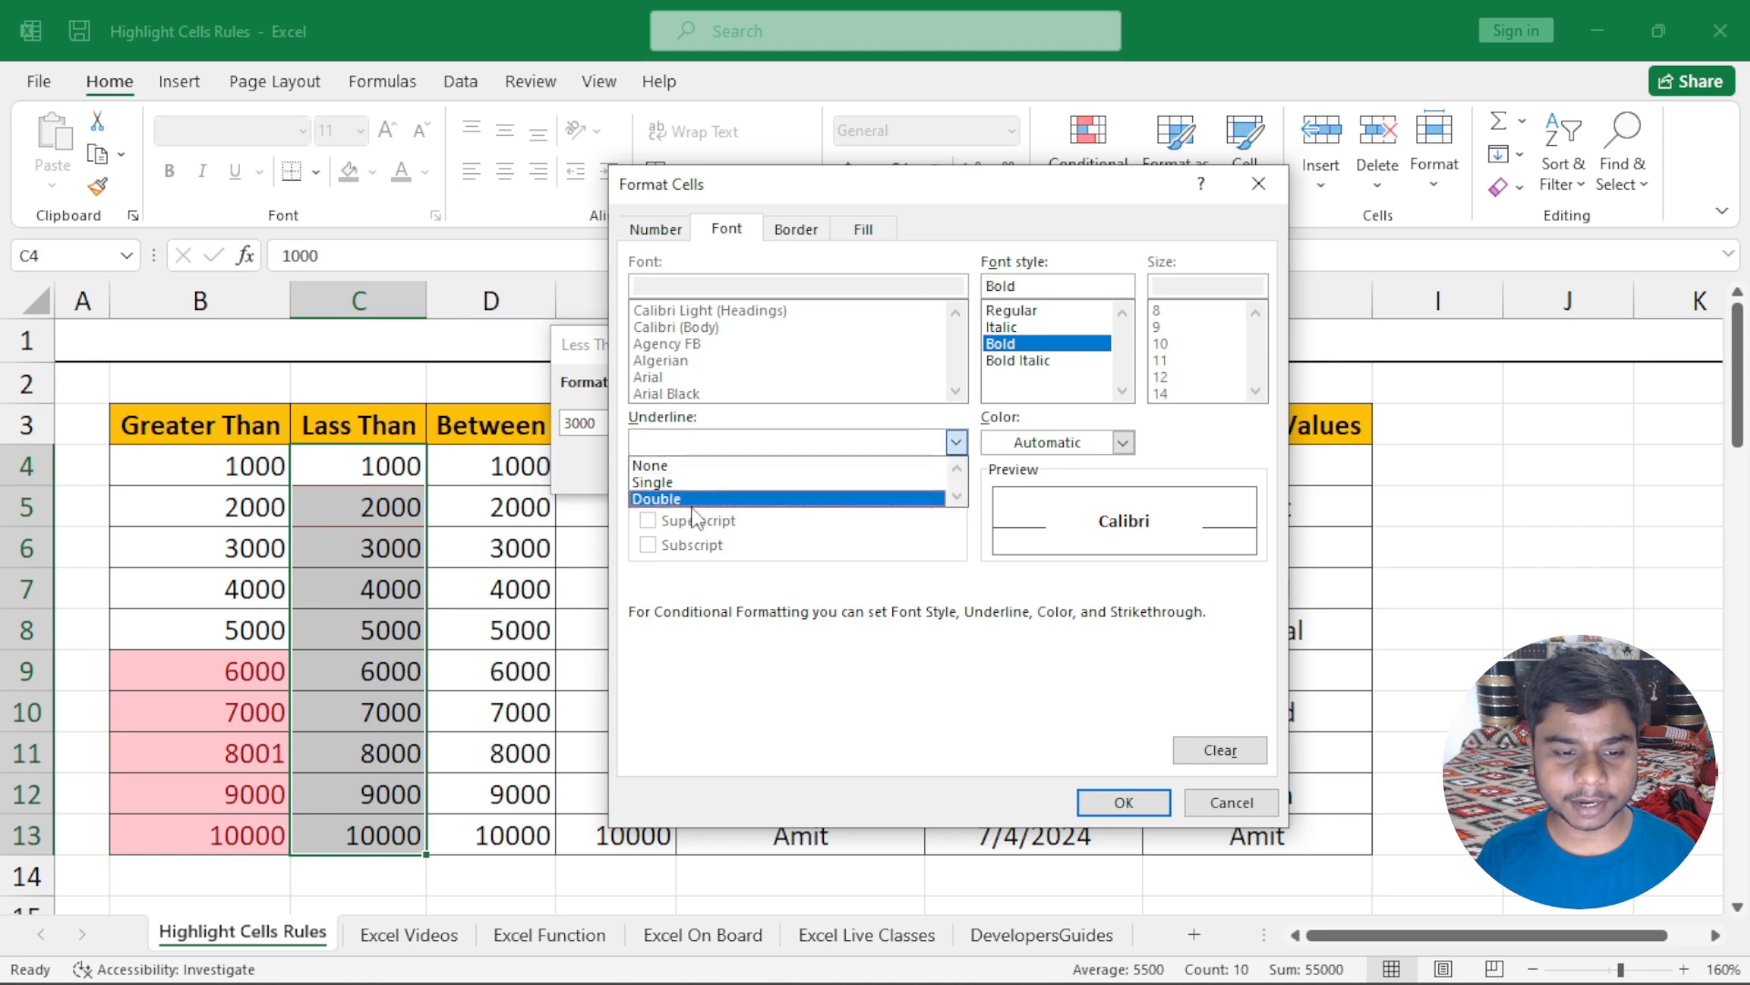
click(697, 499)
click(1123, 442)
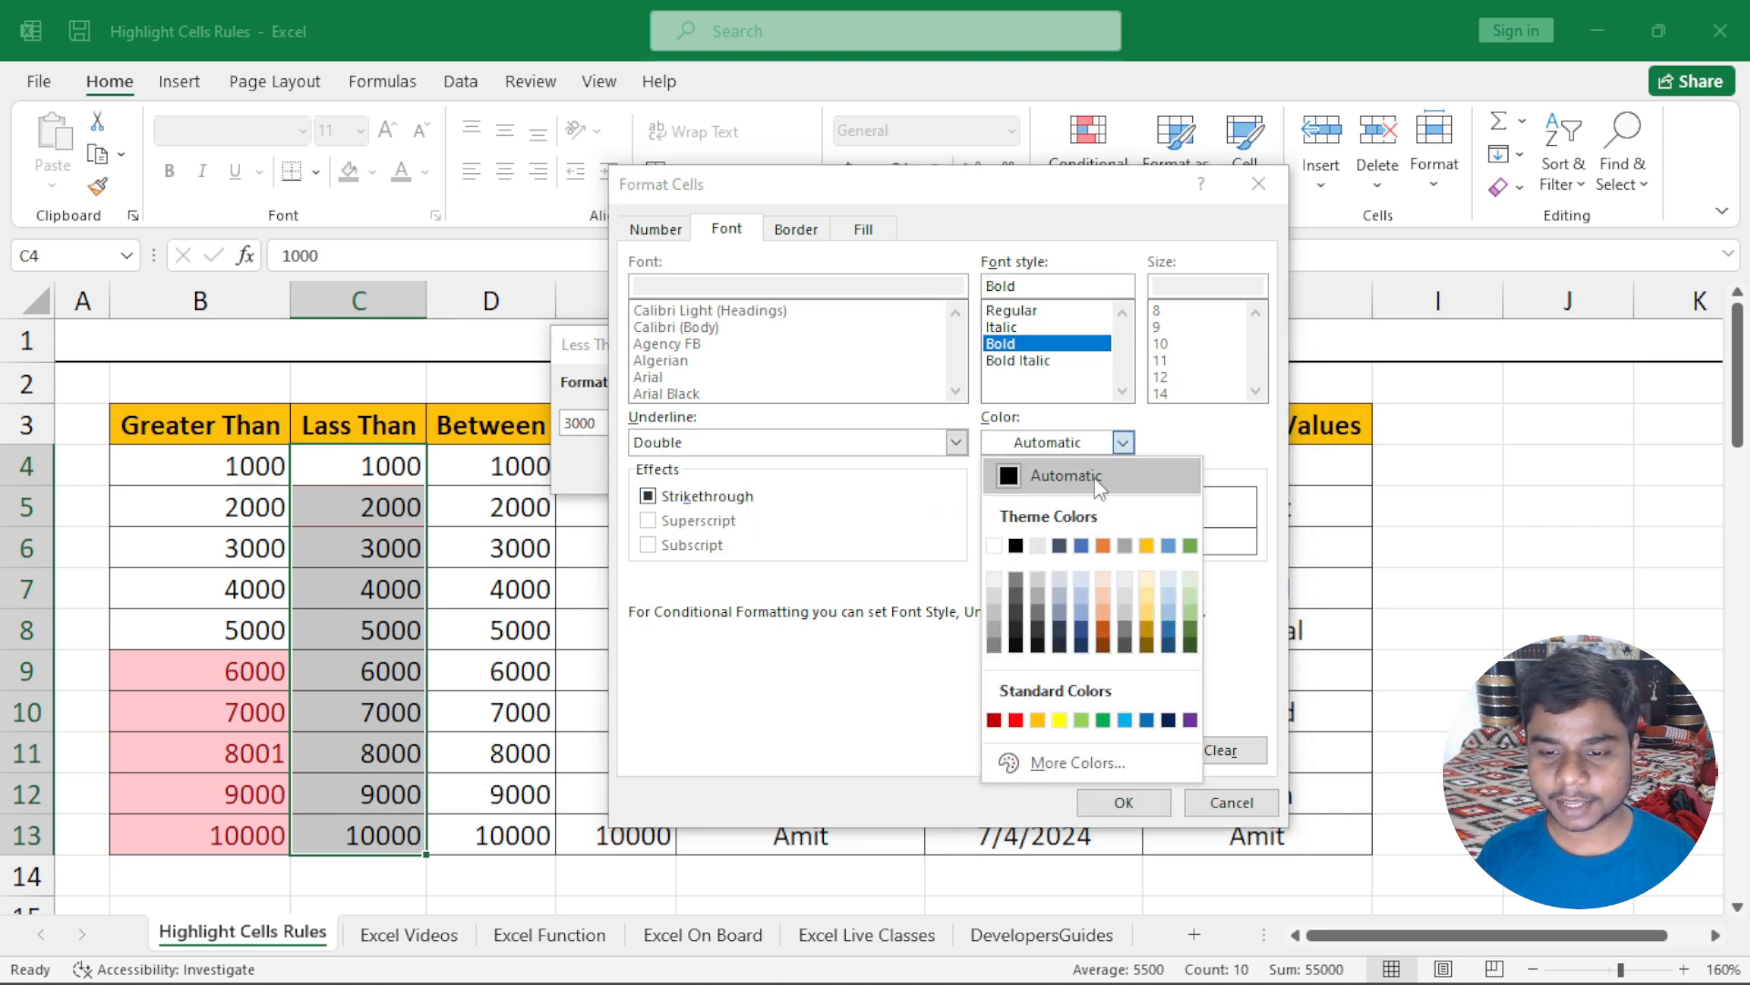
click(1103, 545)
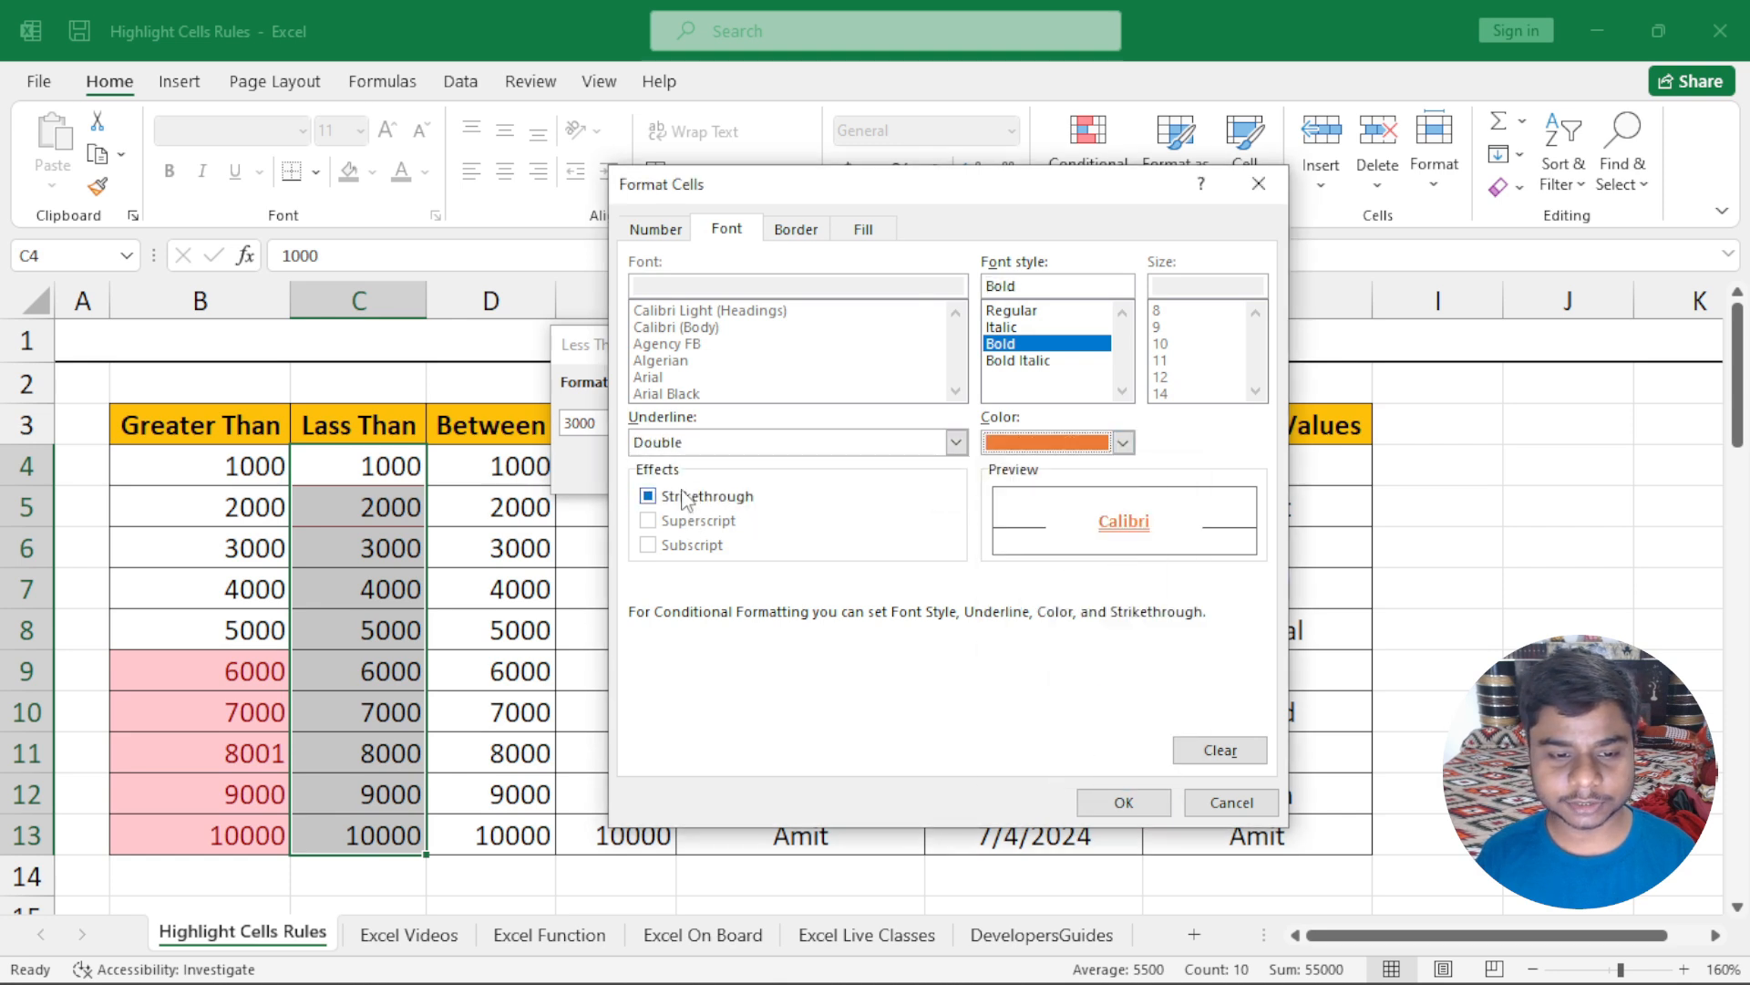
click(686, 497)
click(1124, 802)
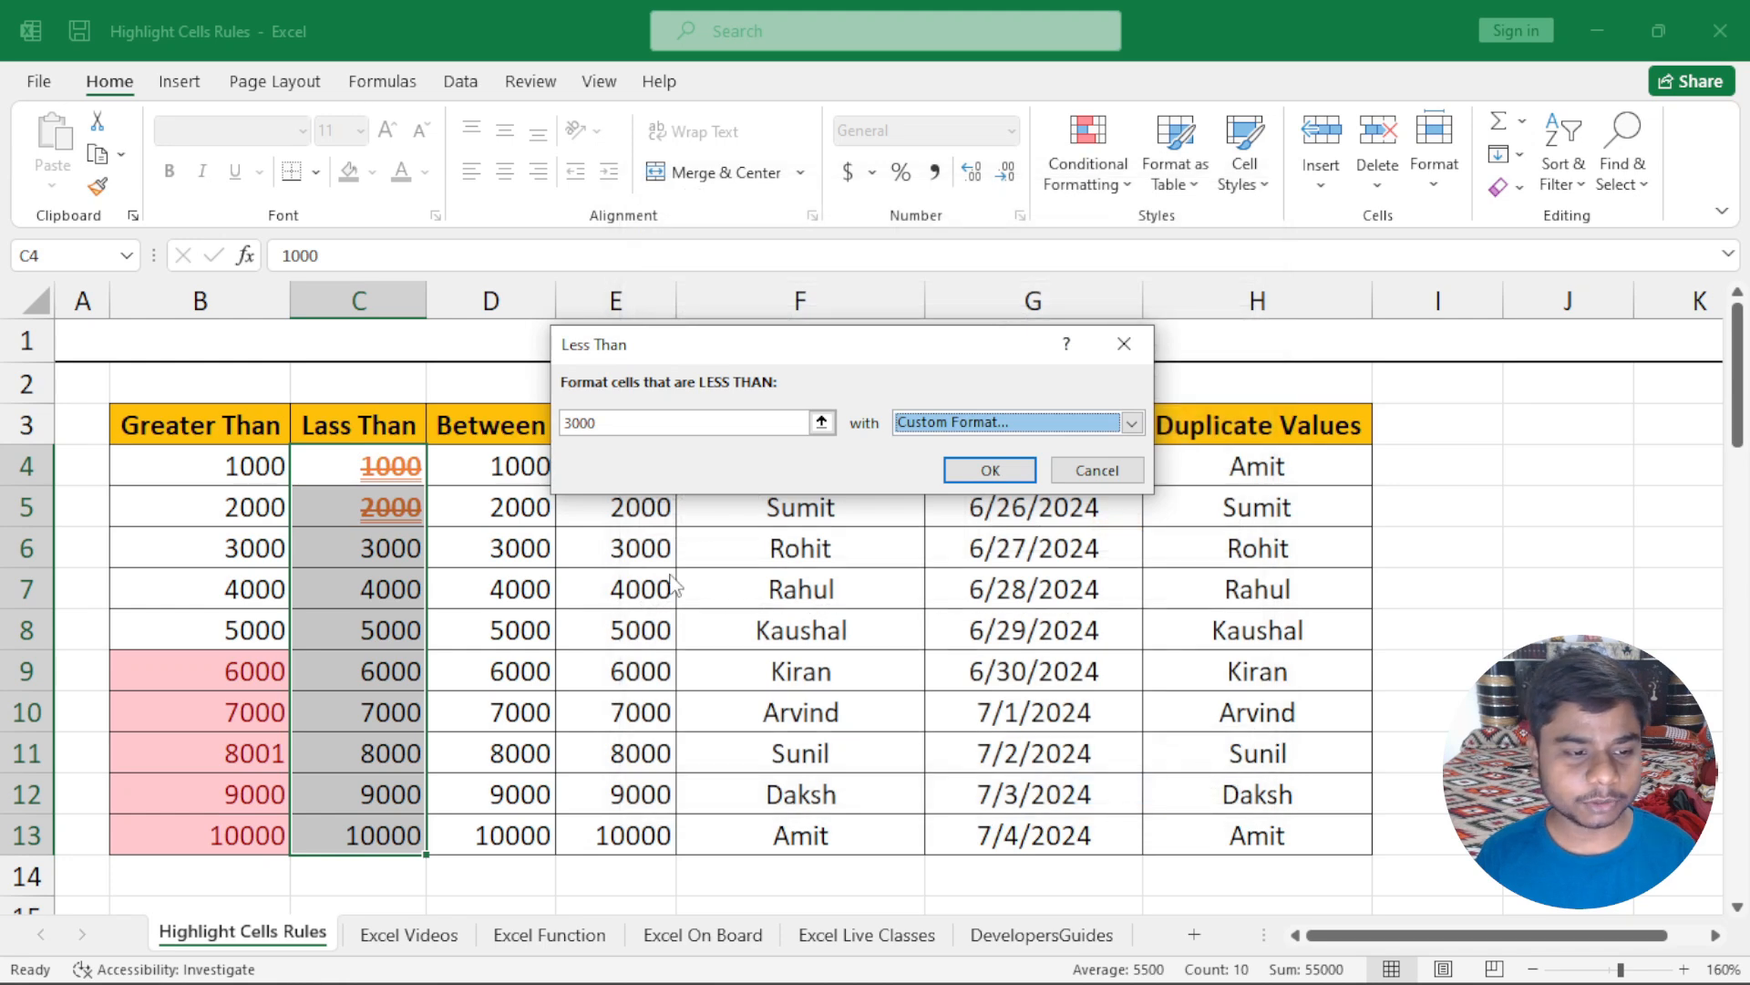
Step: Reopen the Less Than rule's custom format, clear all its font settings, and accept the format
click(955, 430)
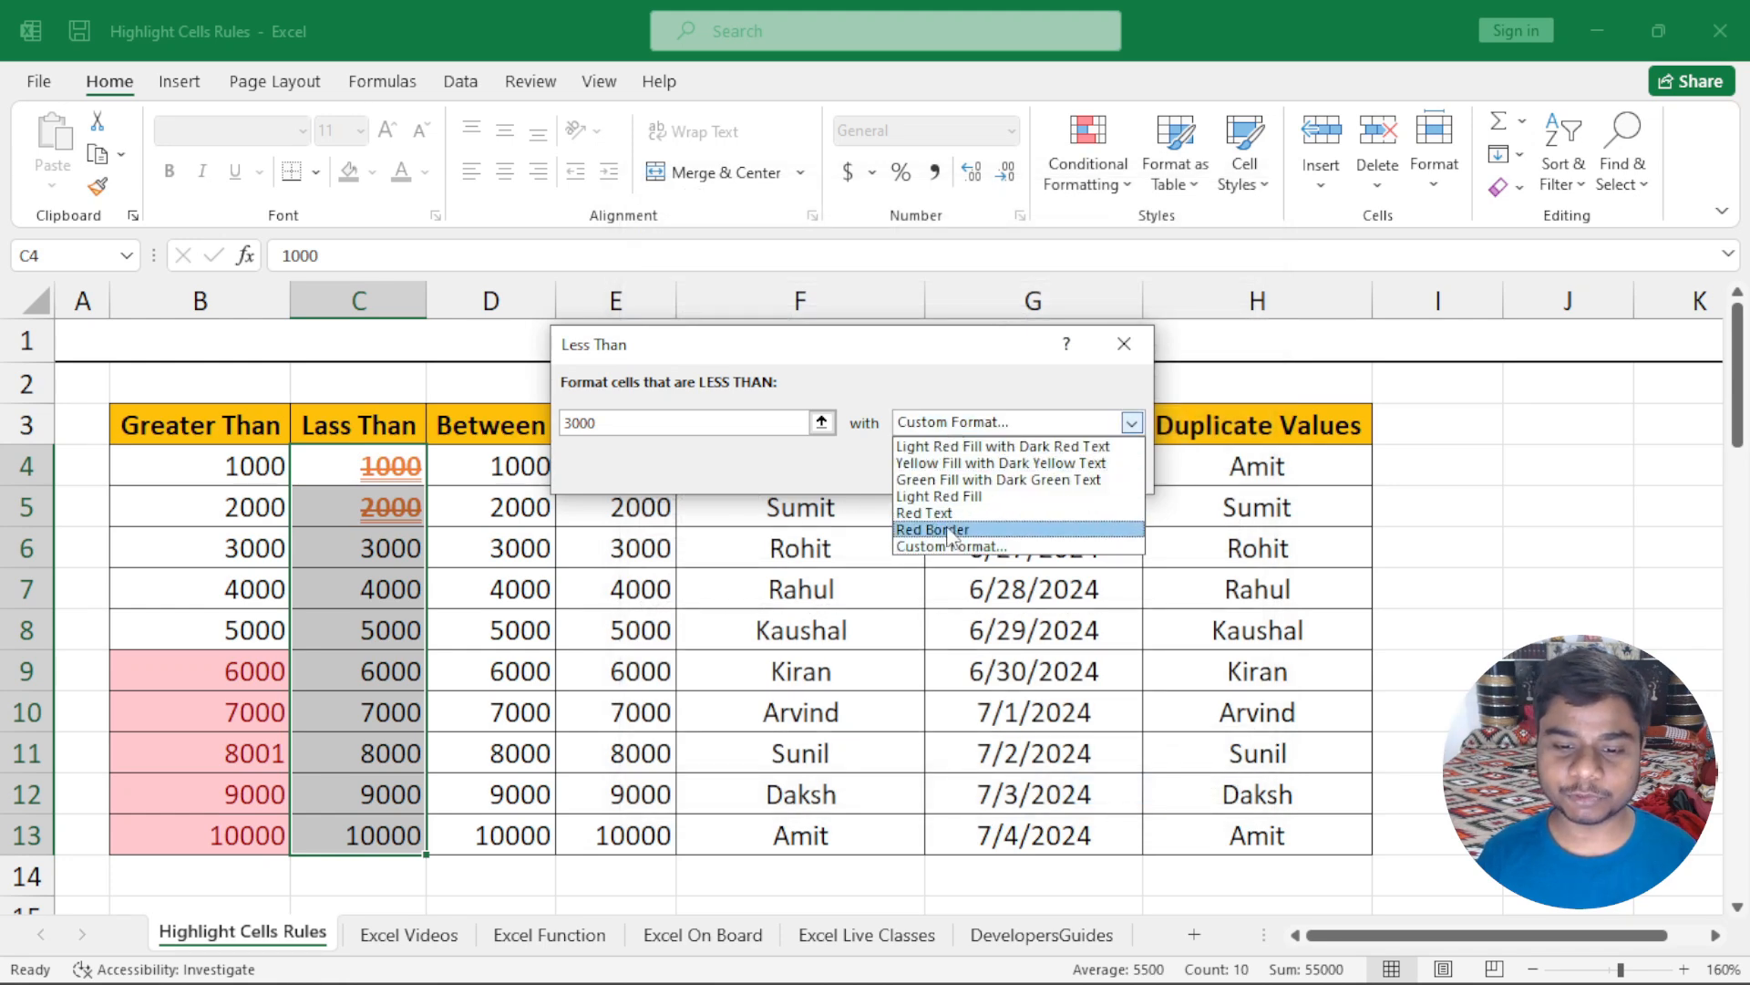
click(953, 547)
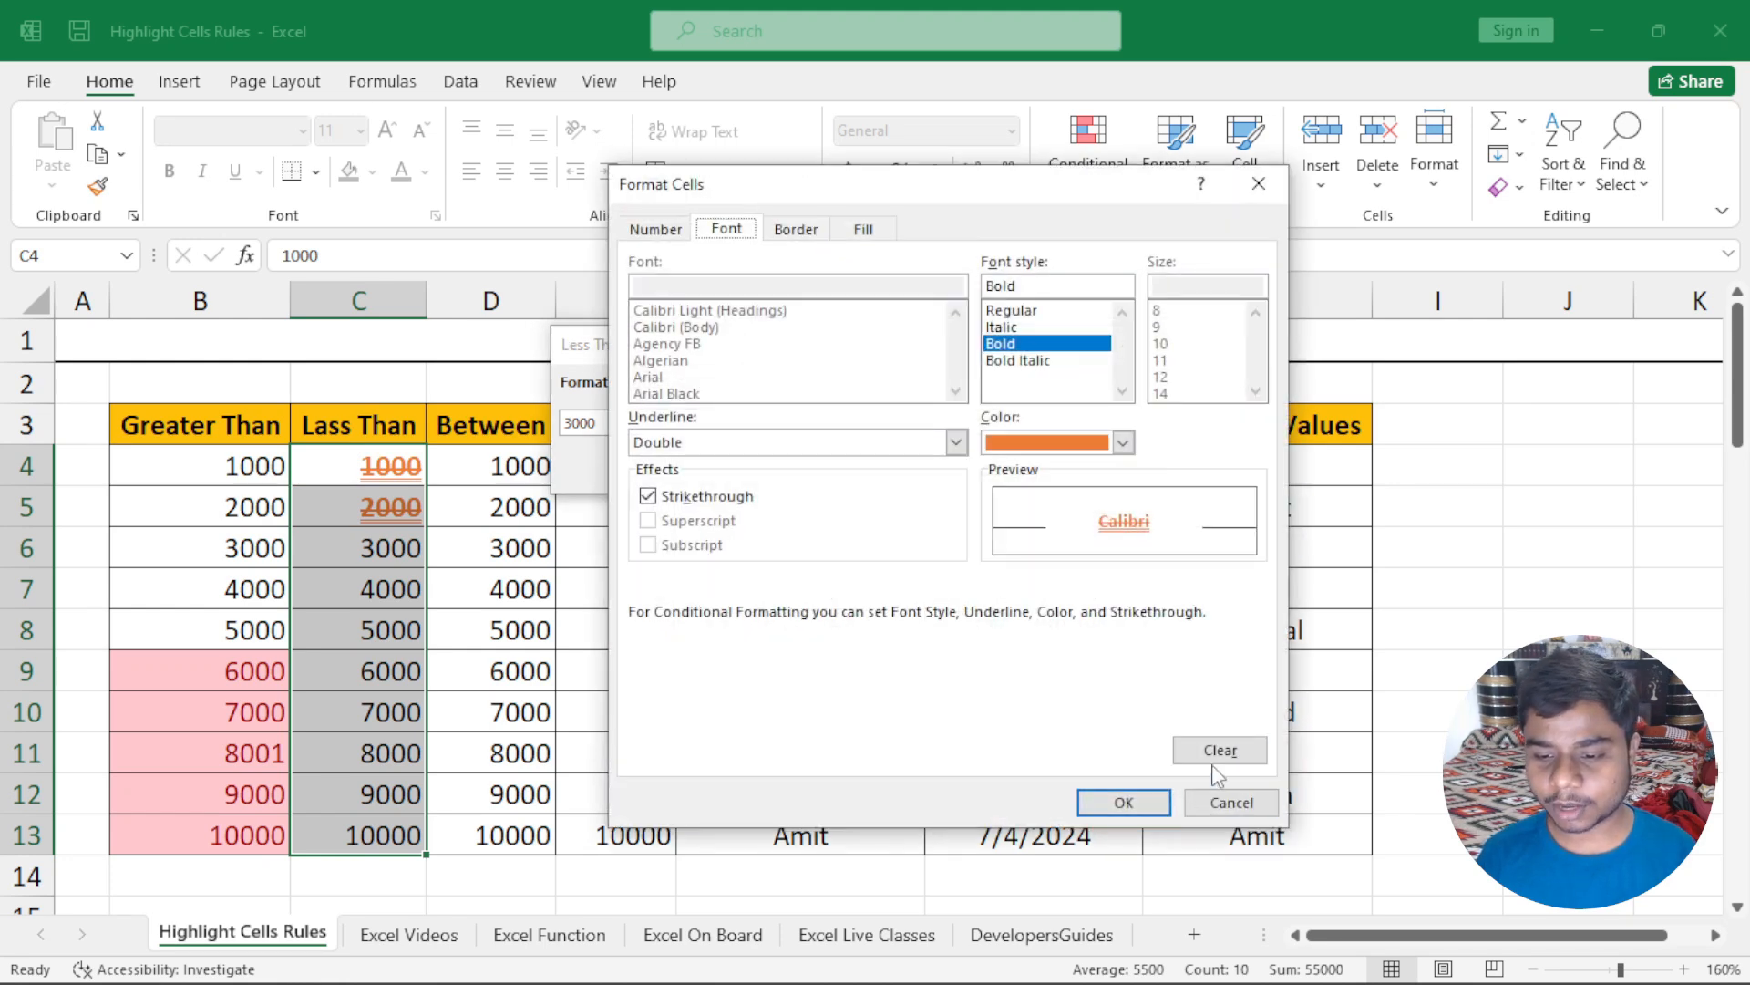
click(1219, 750)
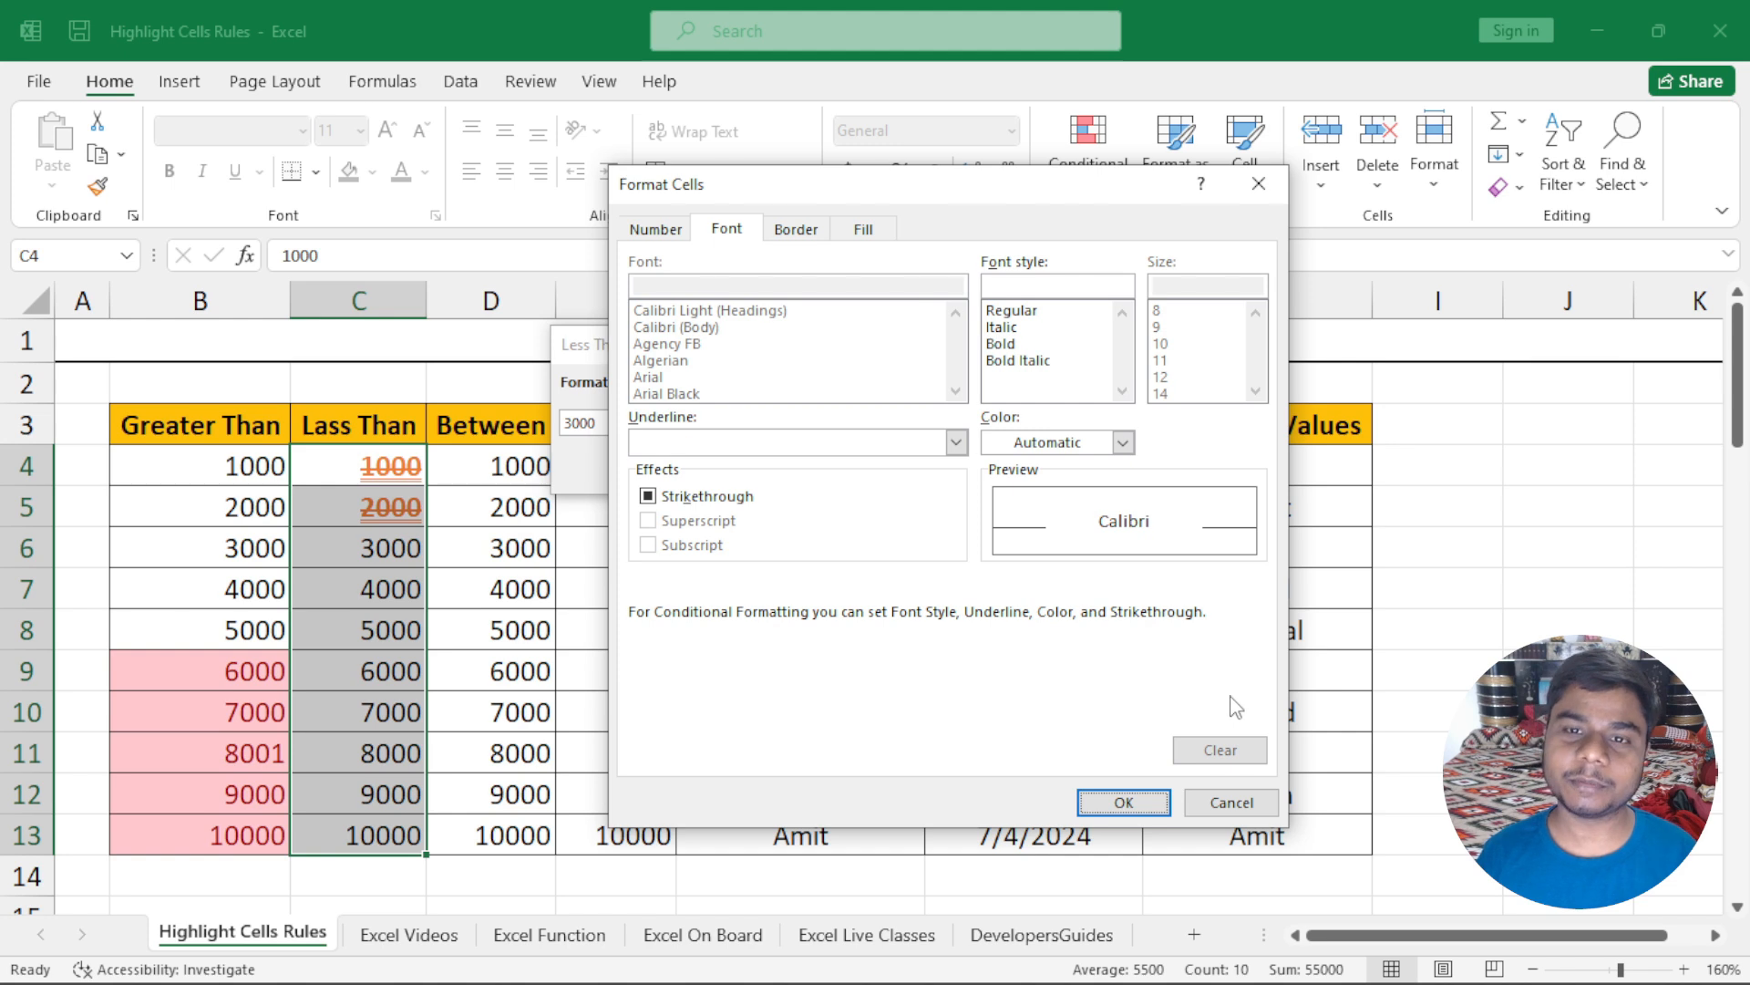
click(1123, 803)
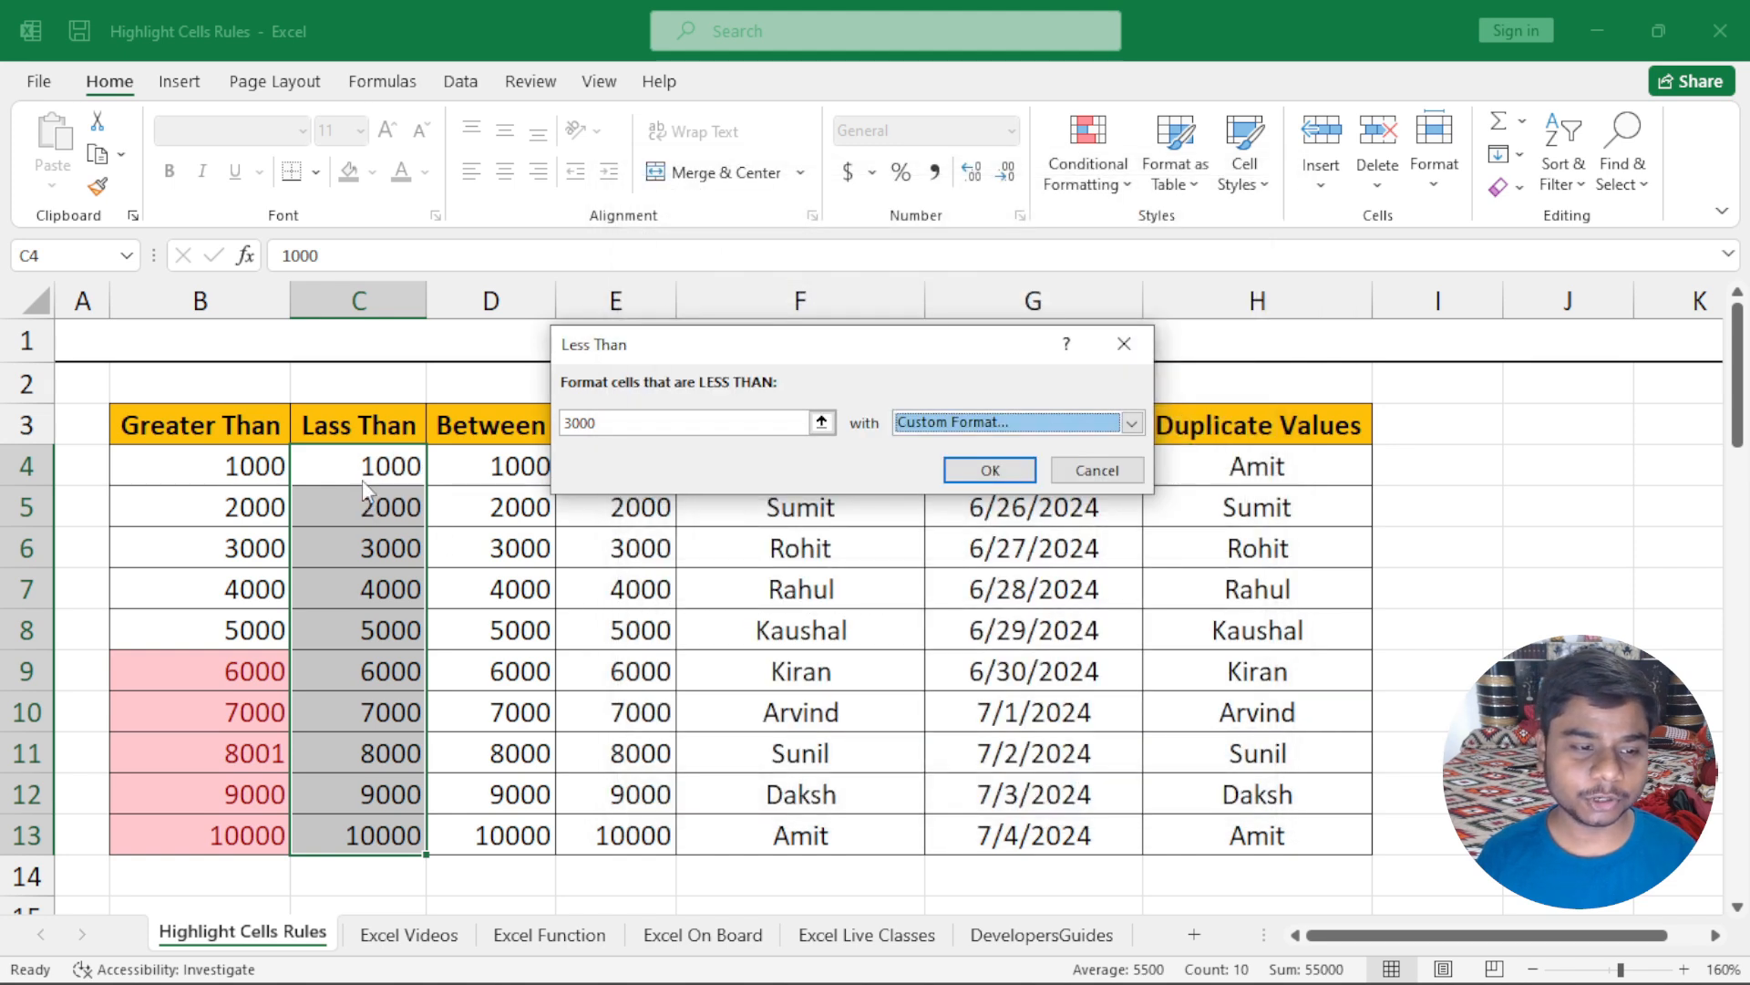
Step: Set the Less Than 3000 rule's format to Light Red Fill with Dark Red Text and apply the rule
click(917, 422)
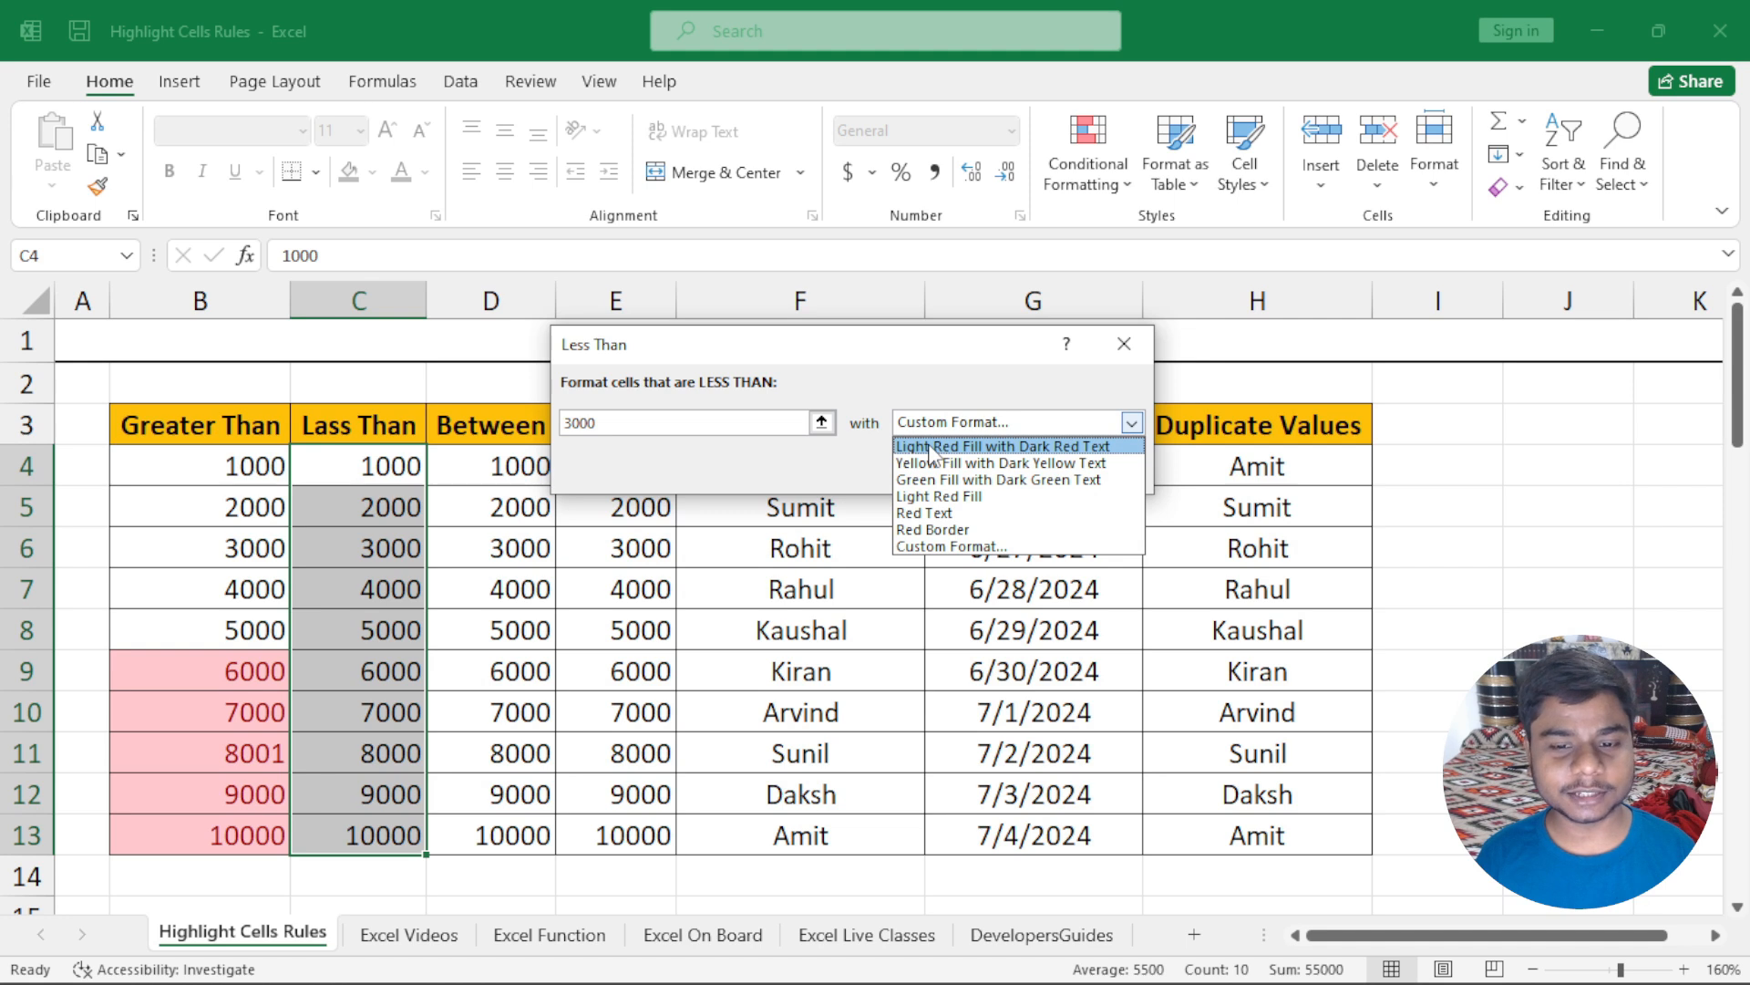
click(930, 451)
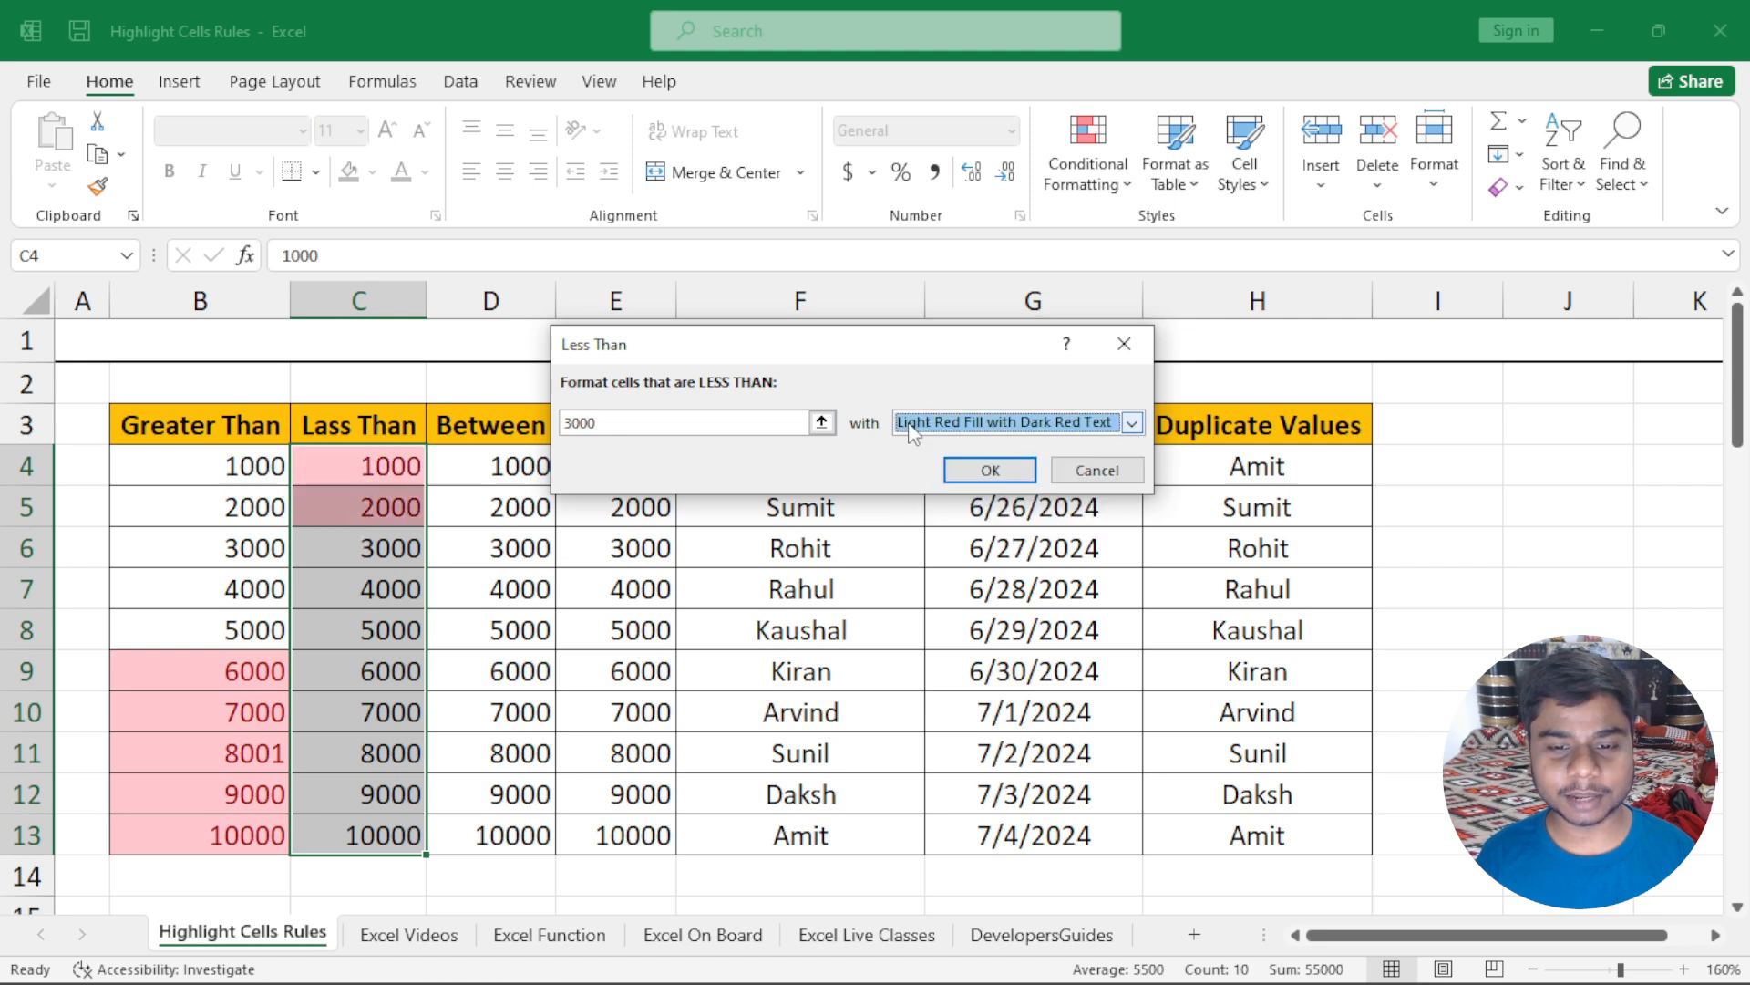
click(989, 470)
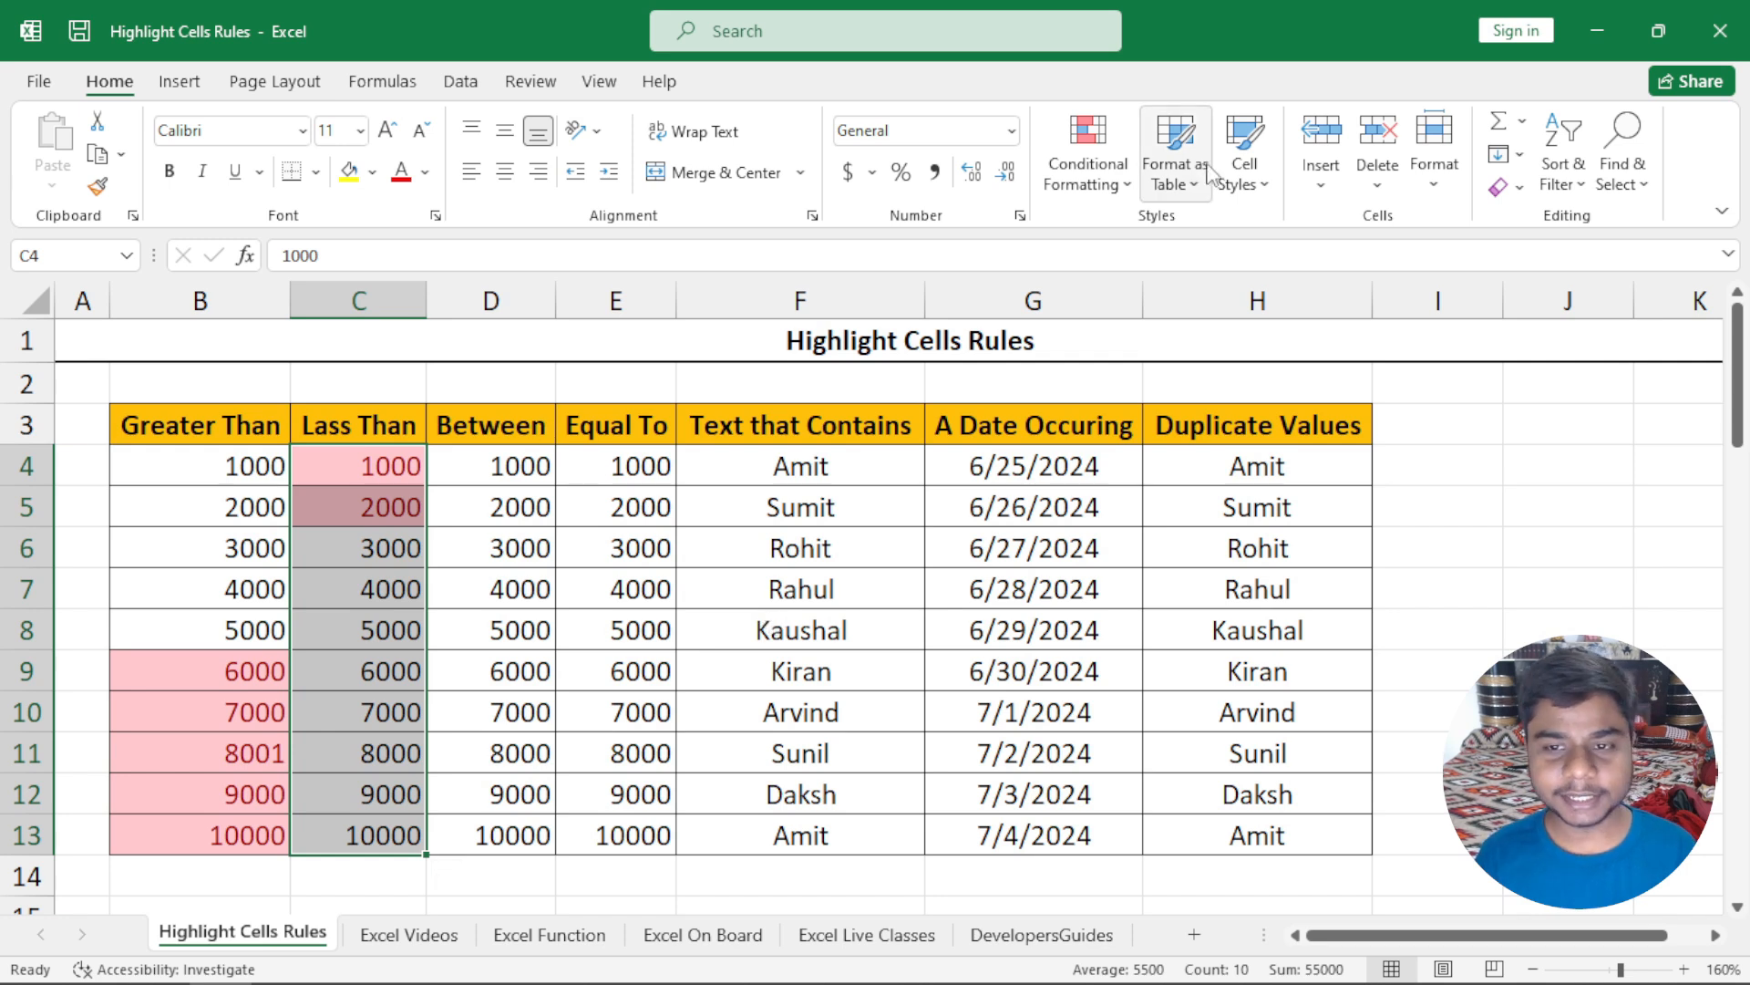
click(490, 467)
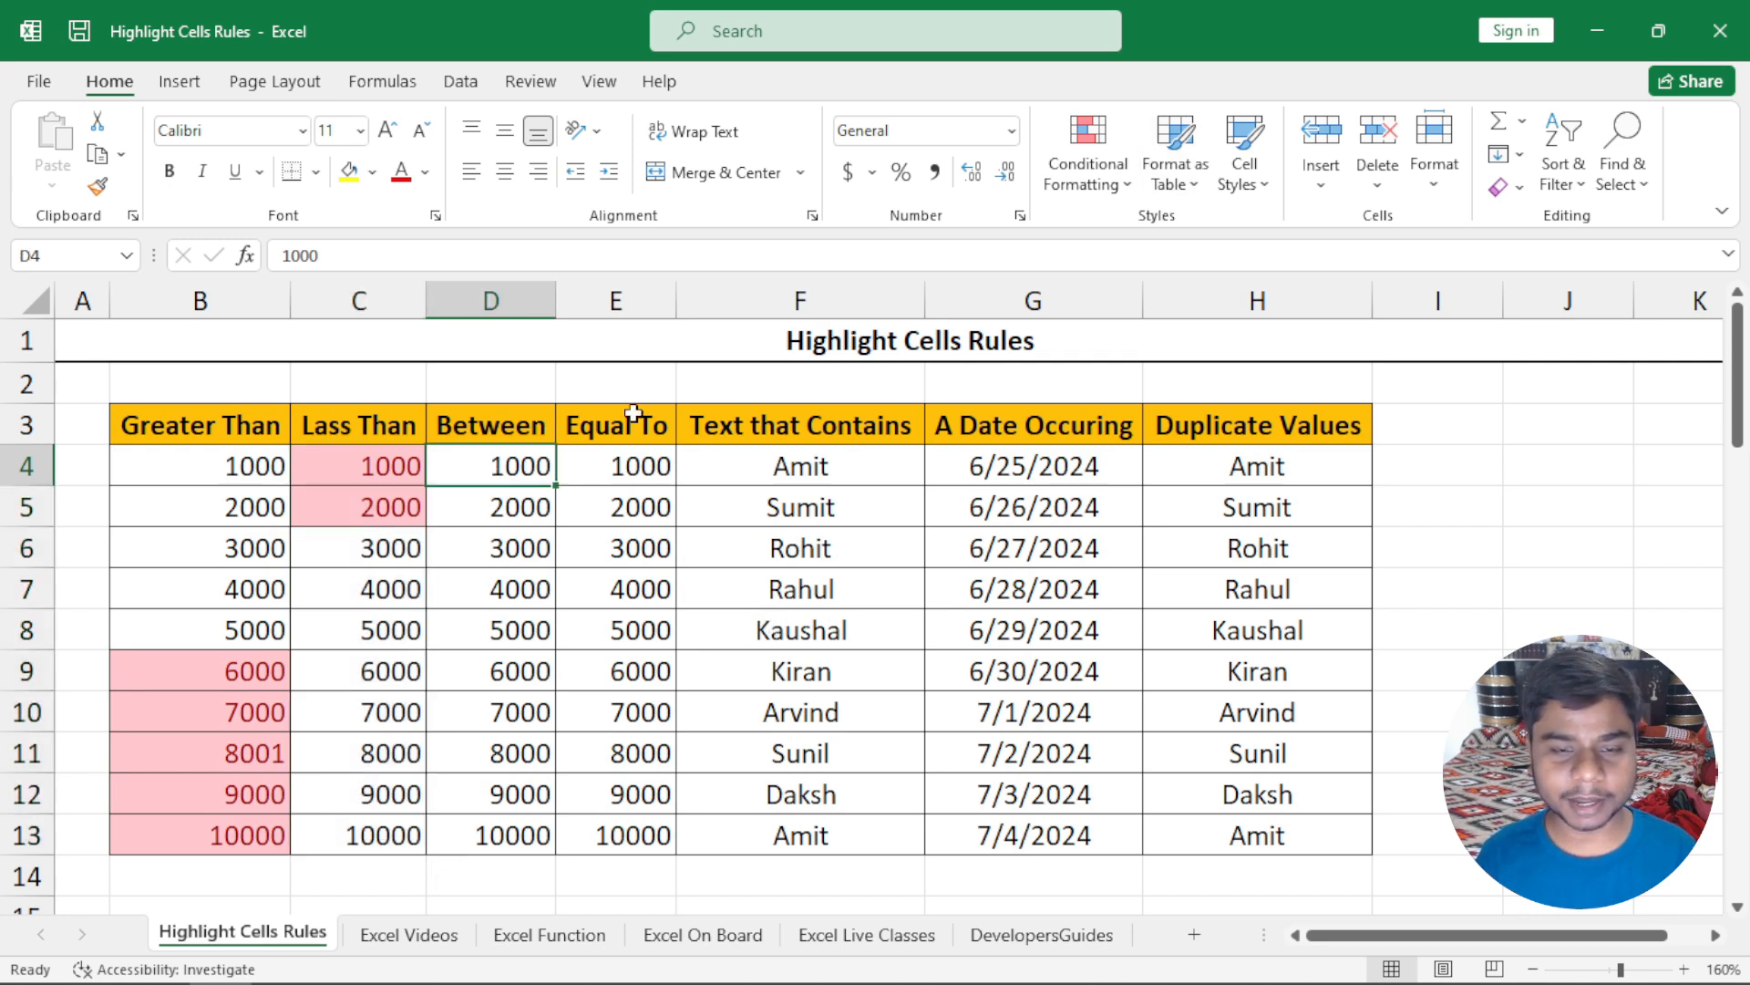
click(1088, 165)
mouse_move(1210, 248)
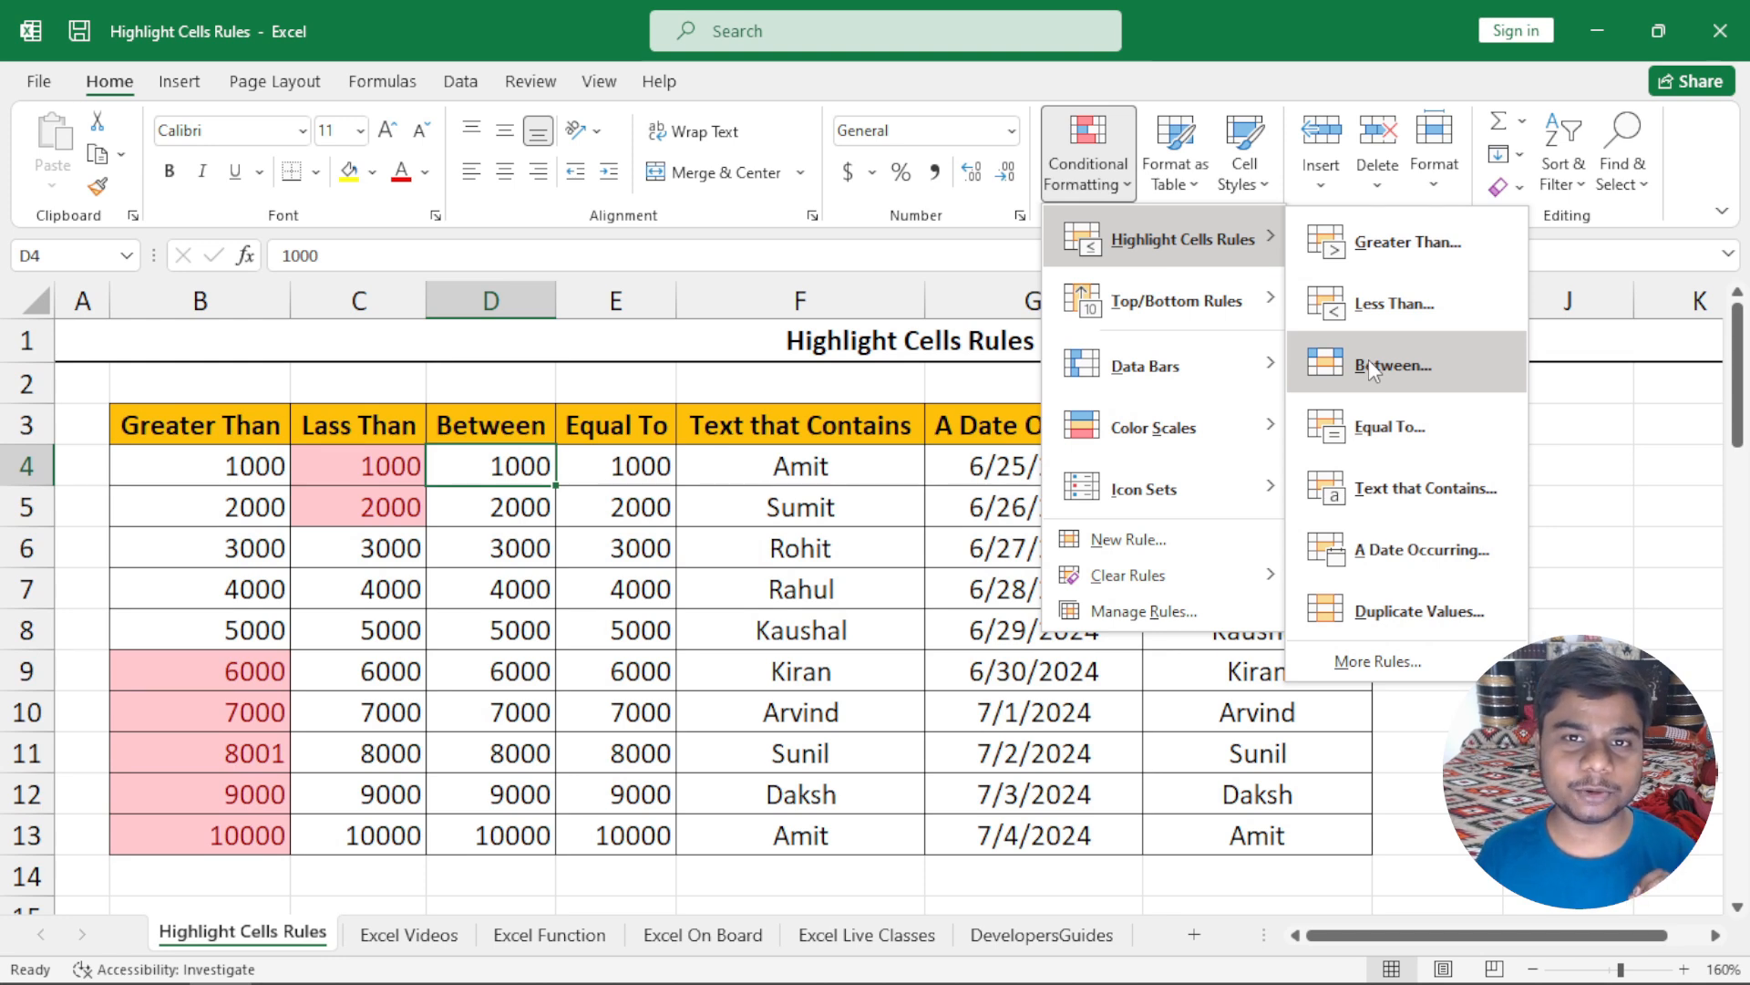
click(713, 520)
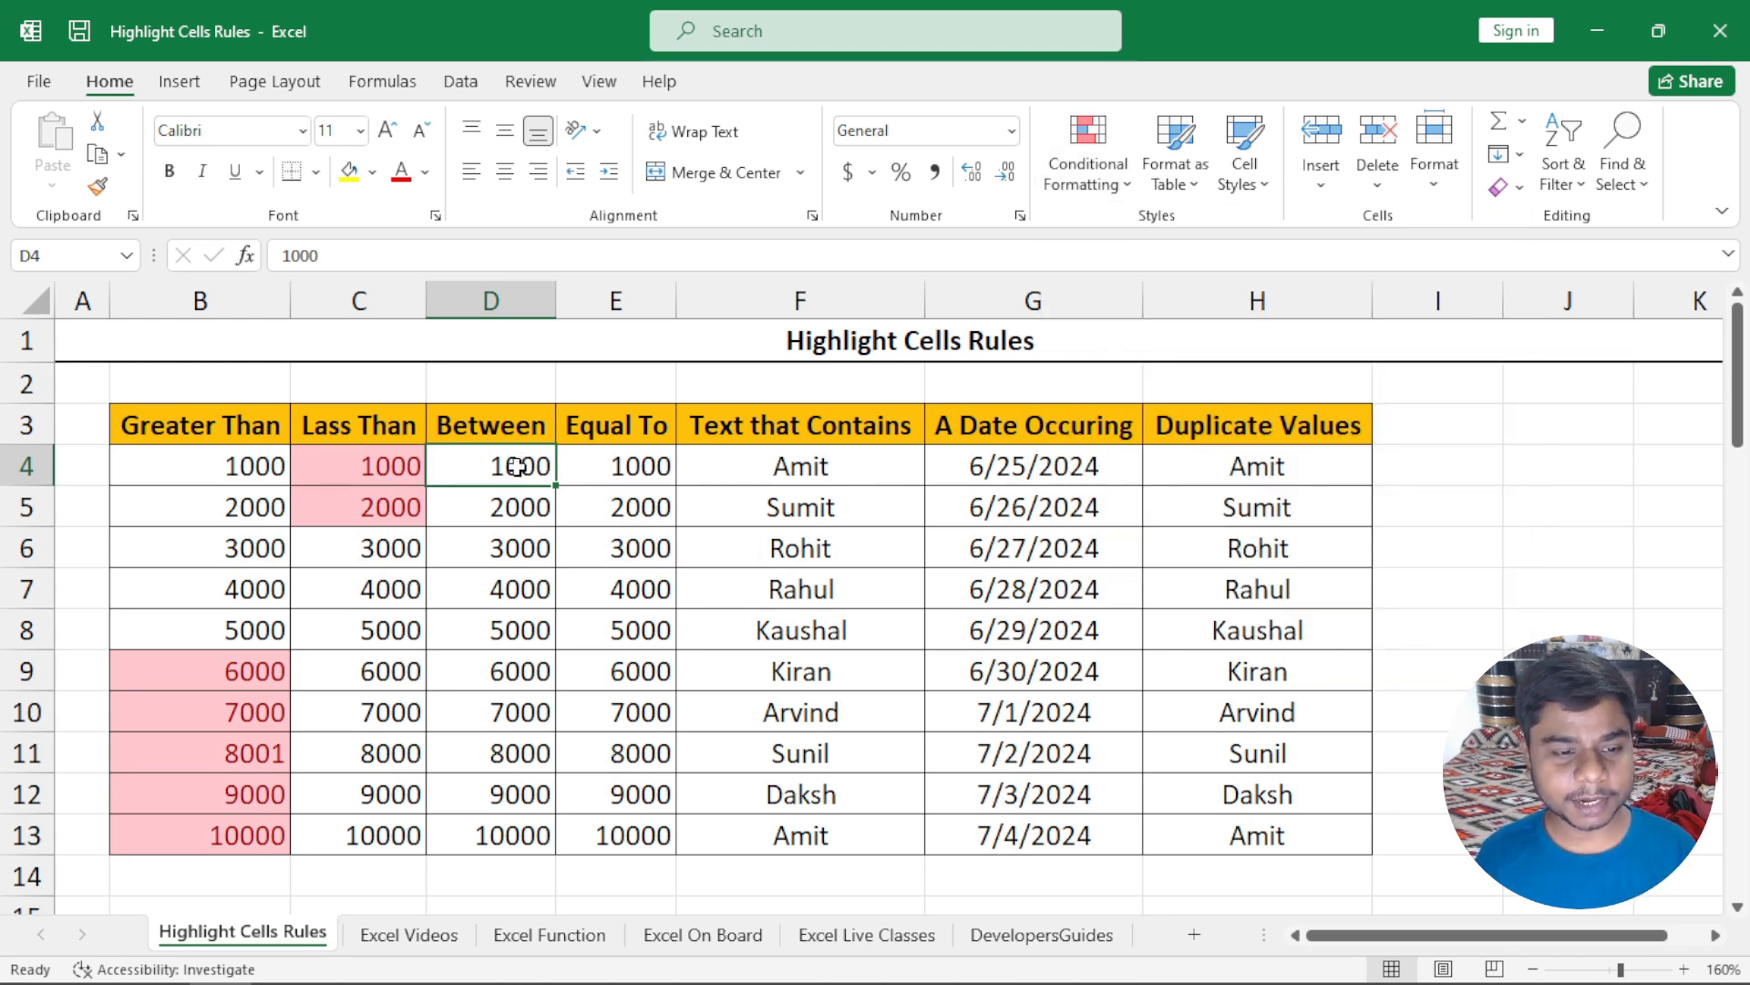
Step: Start a Between highlight rule on cells D4:D13 with limits 3000 and 6000
drag(517, 467, 500, 832)
click(1090, 166)
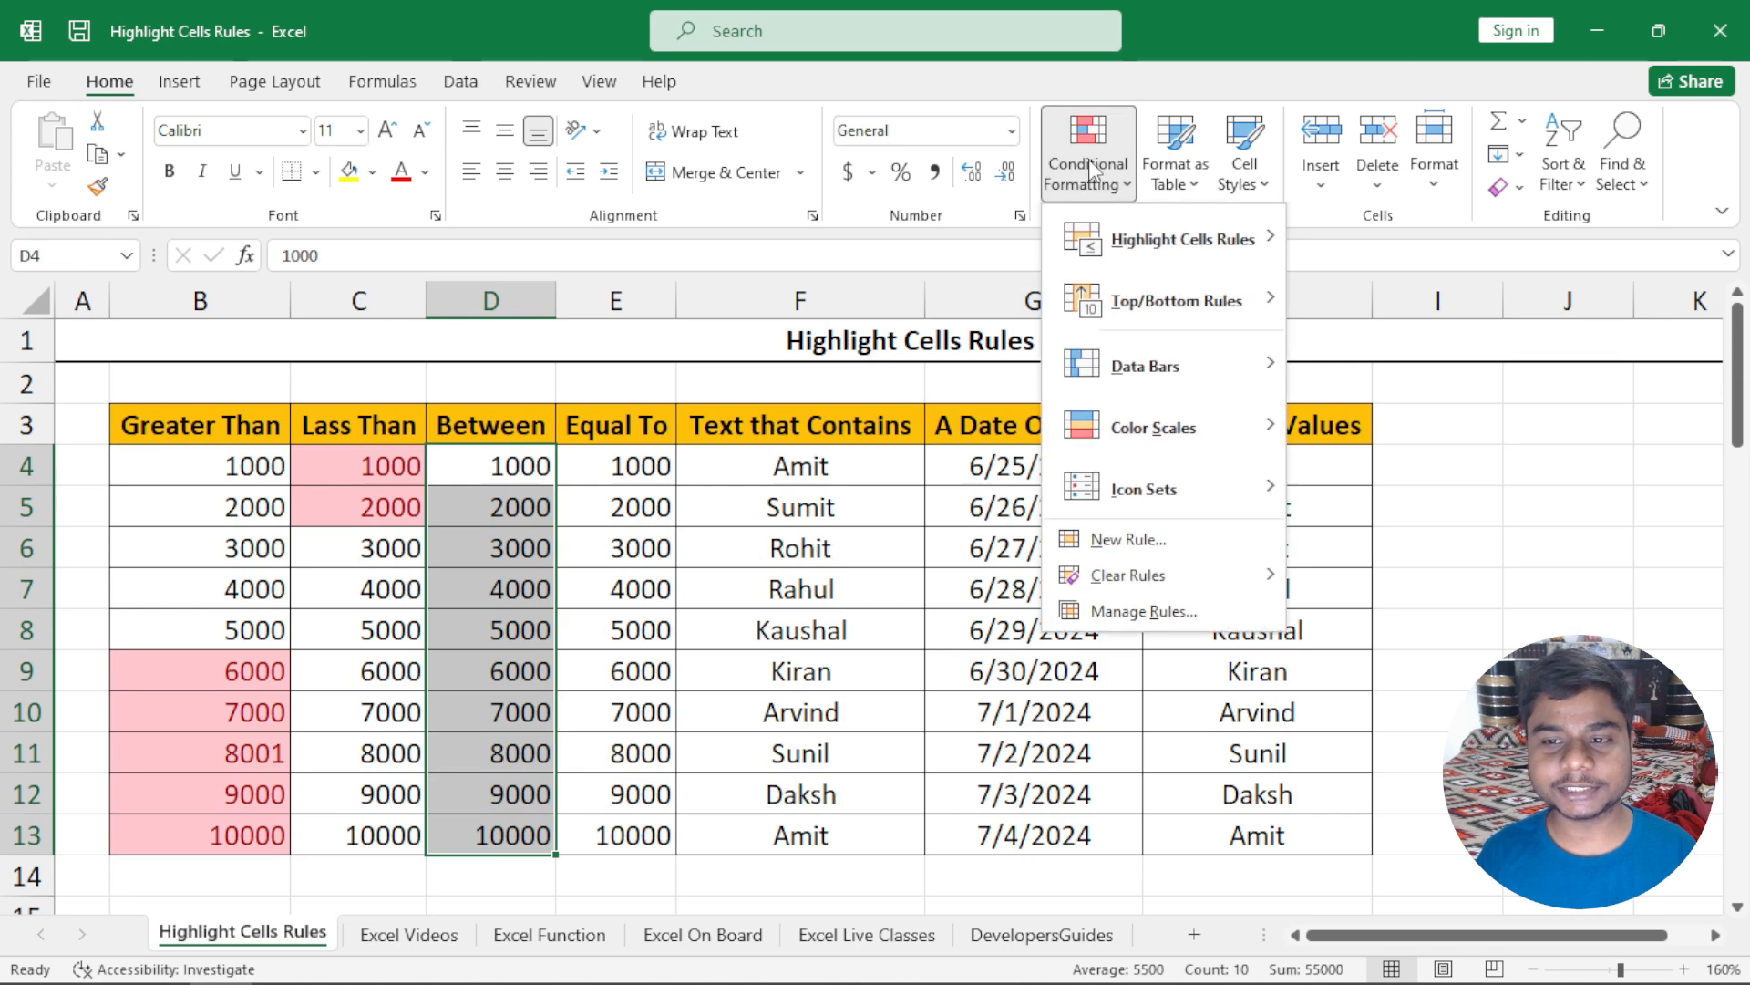
mouse_move(1171, 237)
click(1417, 364)
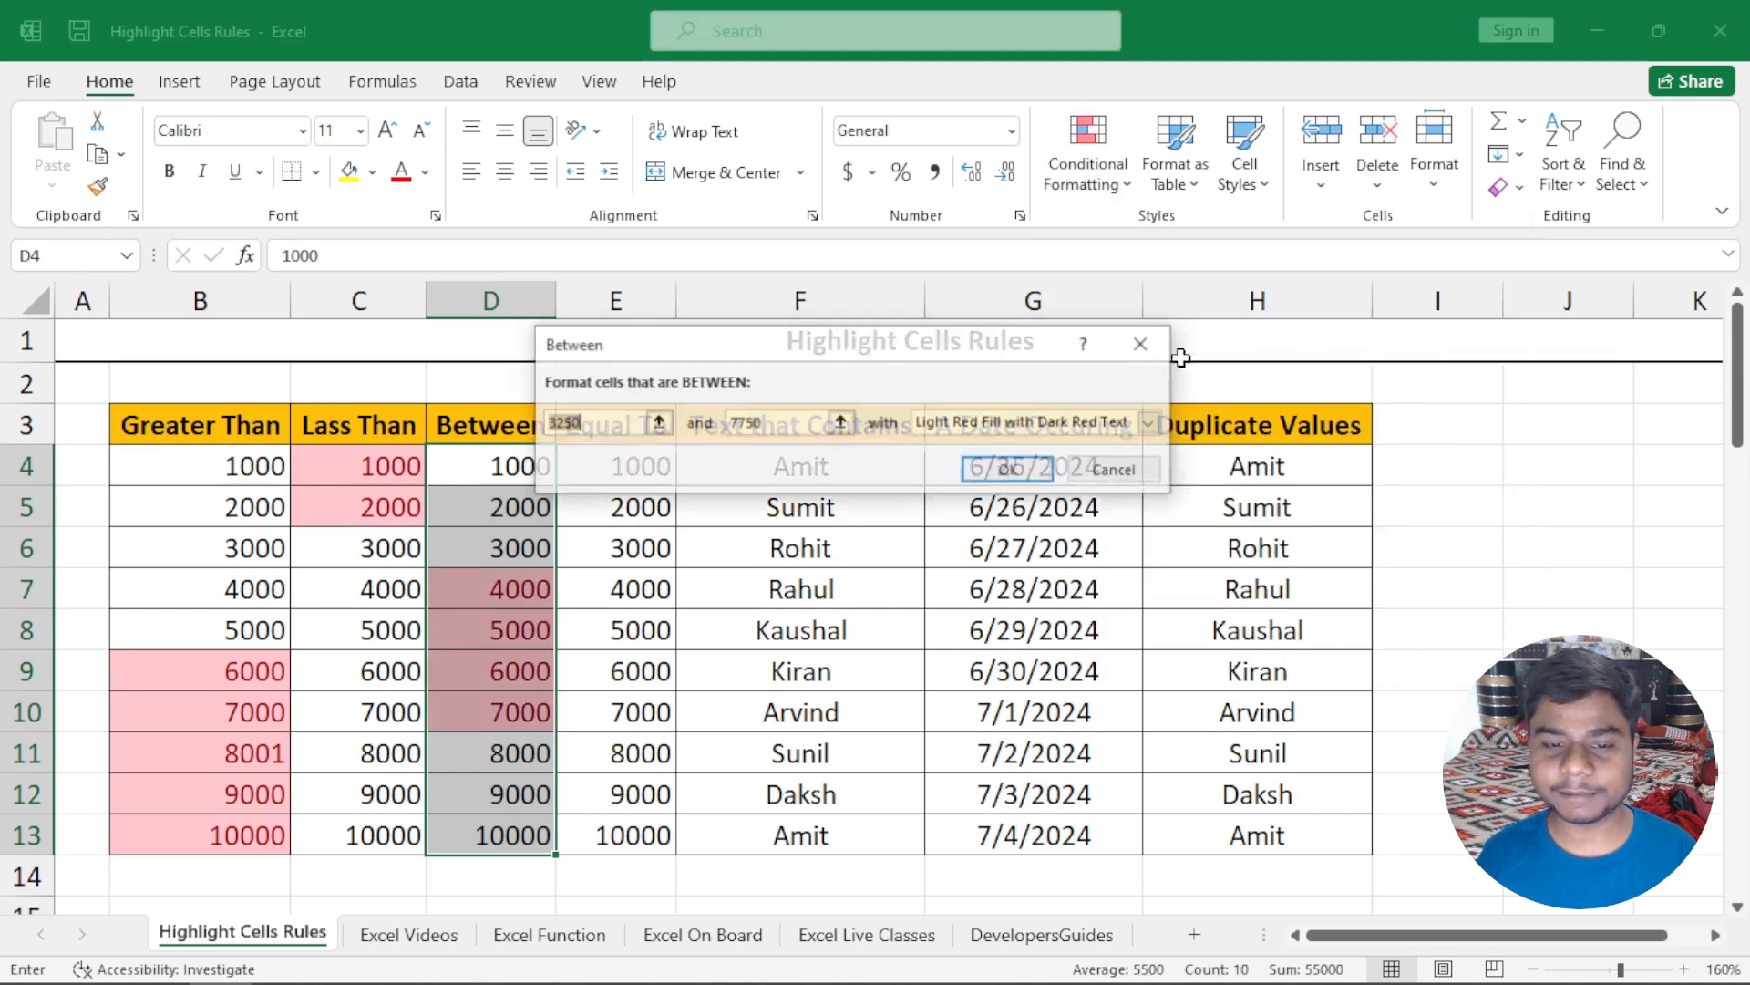
drag(839, 355, 934, 335)
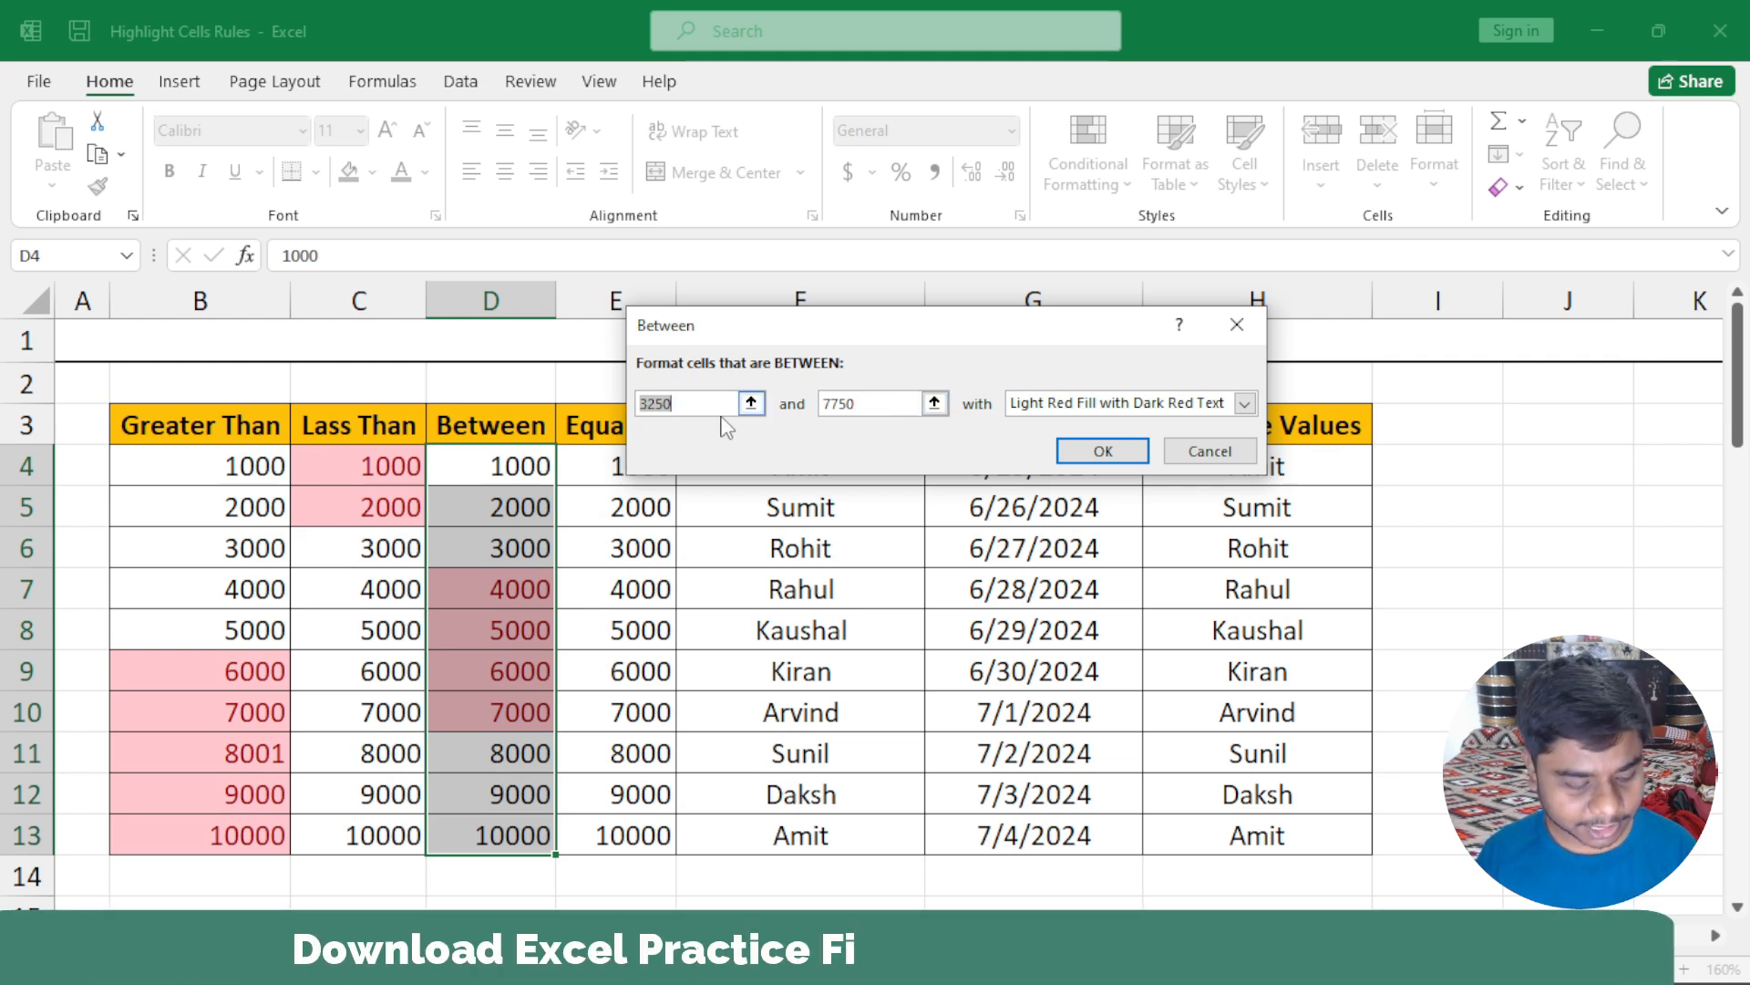
text(3000)
key(Tab)
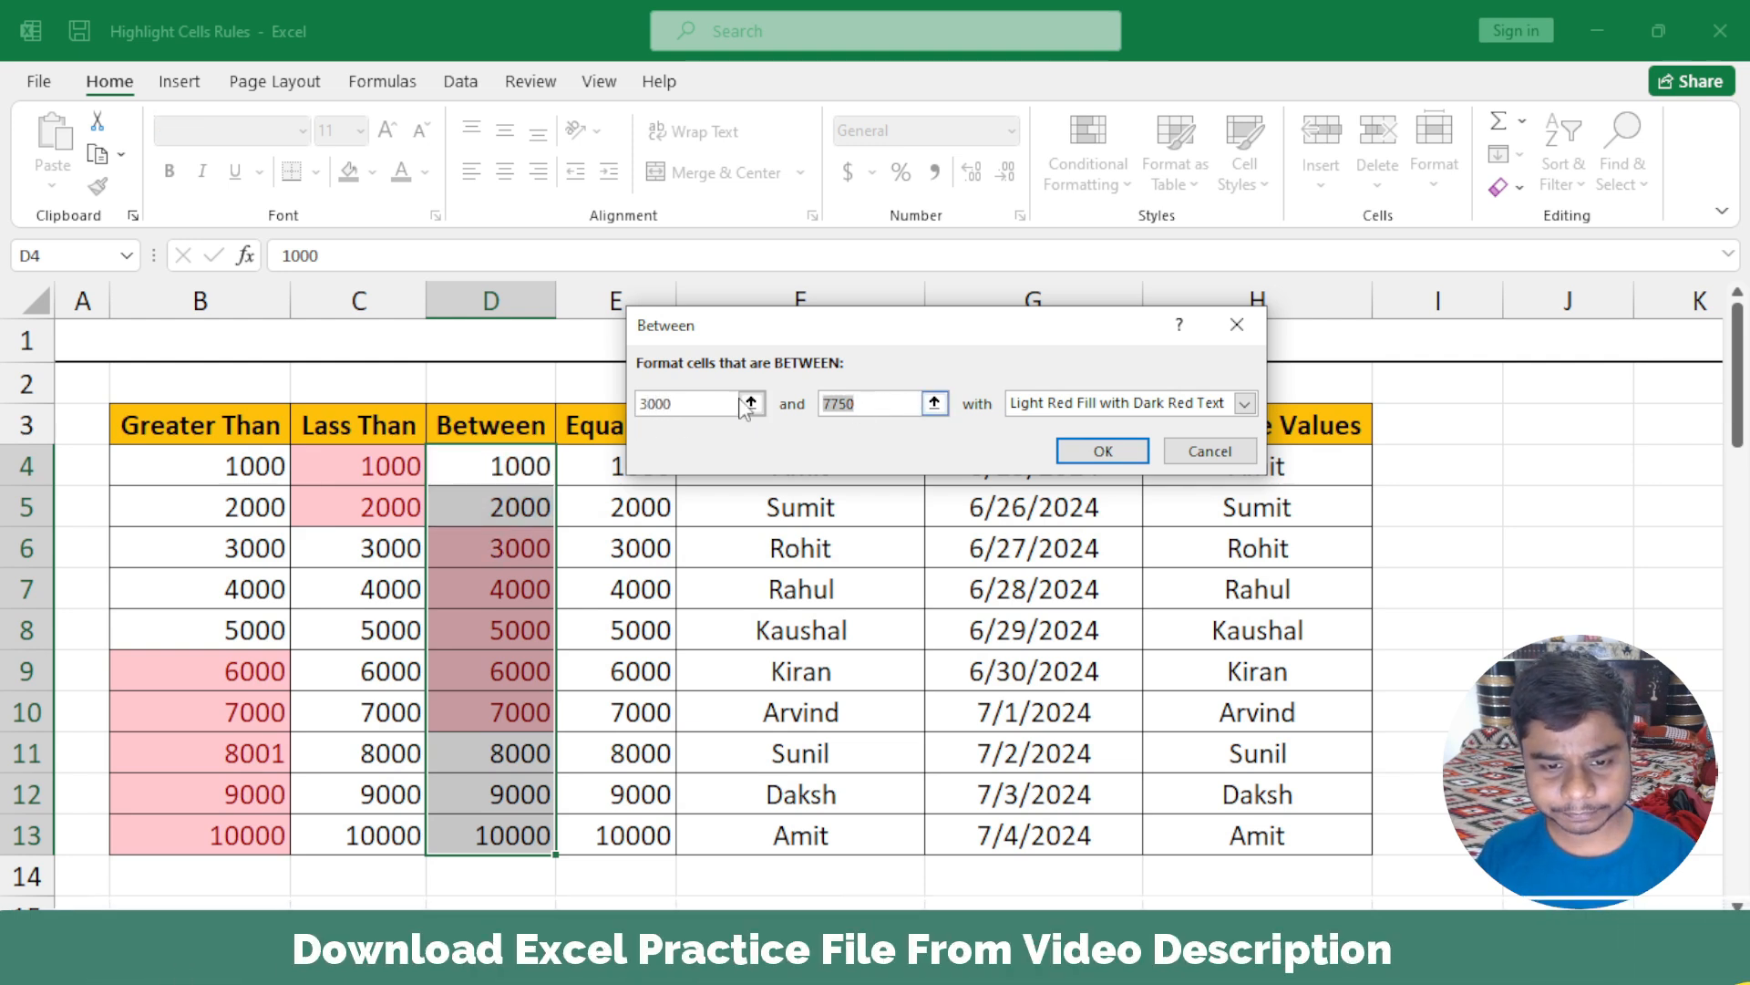
text(6000)
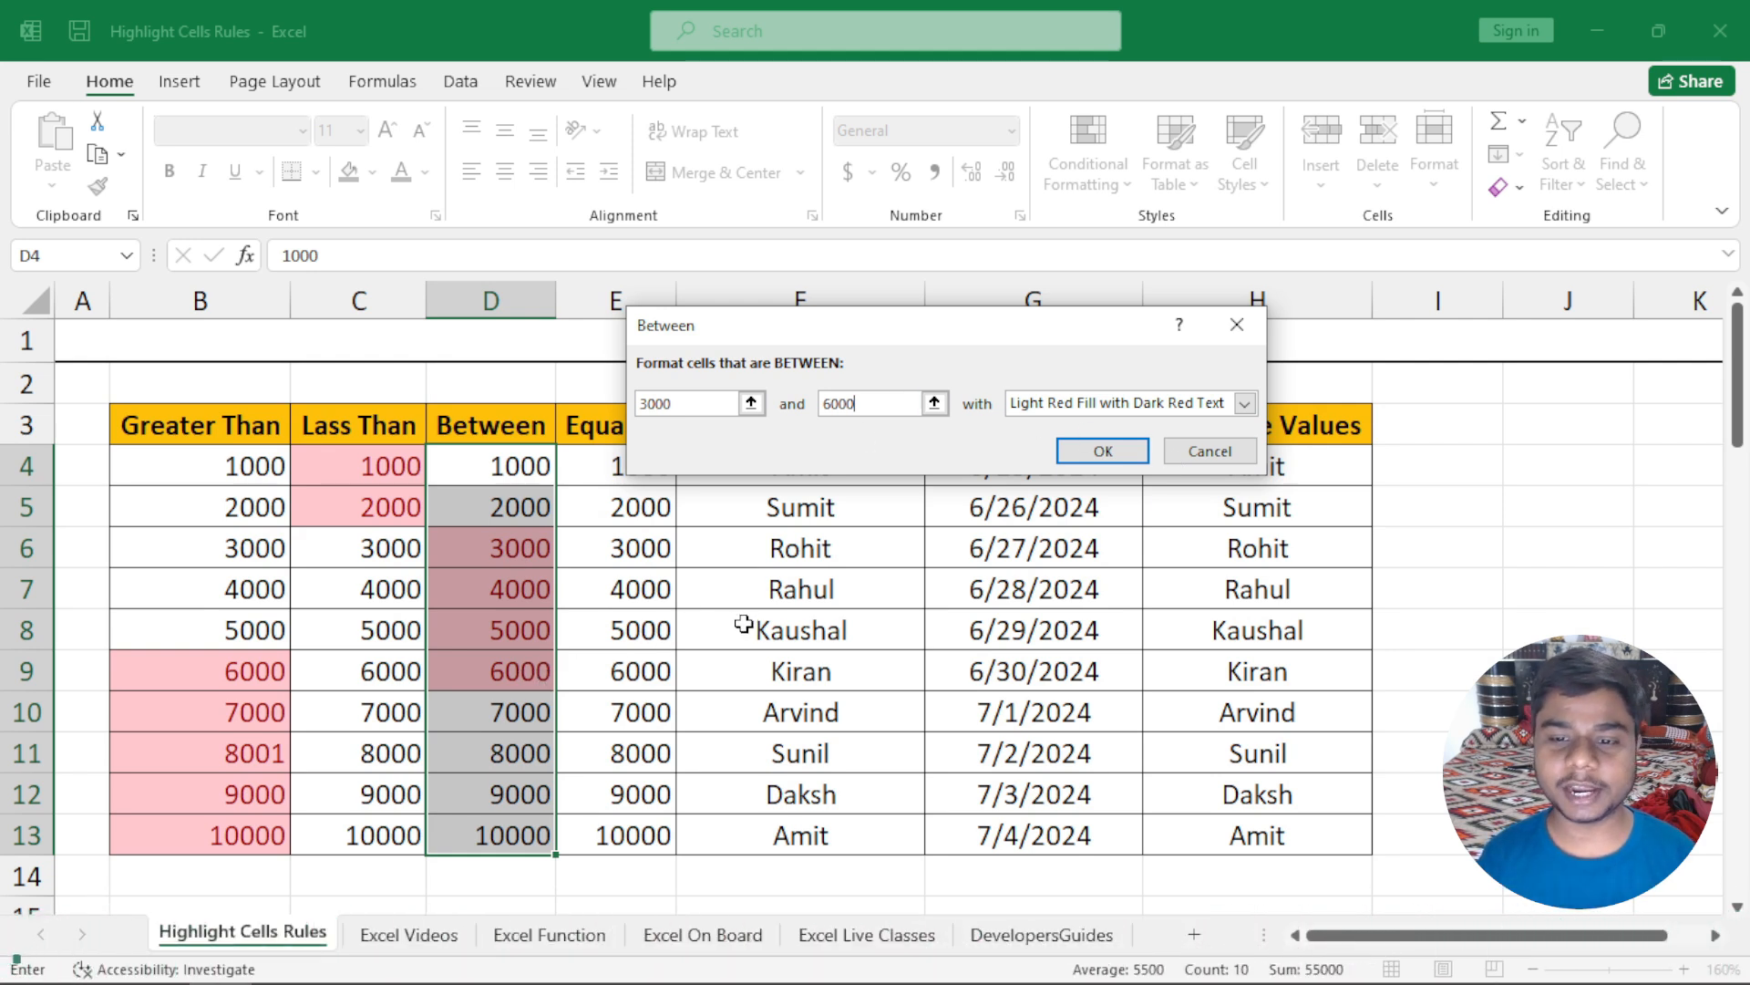
Step: Give the Between rule a custom format with an outline border, choose a dashed line style and orange line color, and accept it
click(1249, 404)
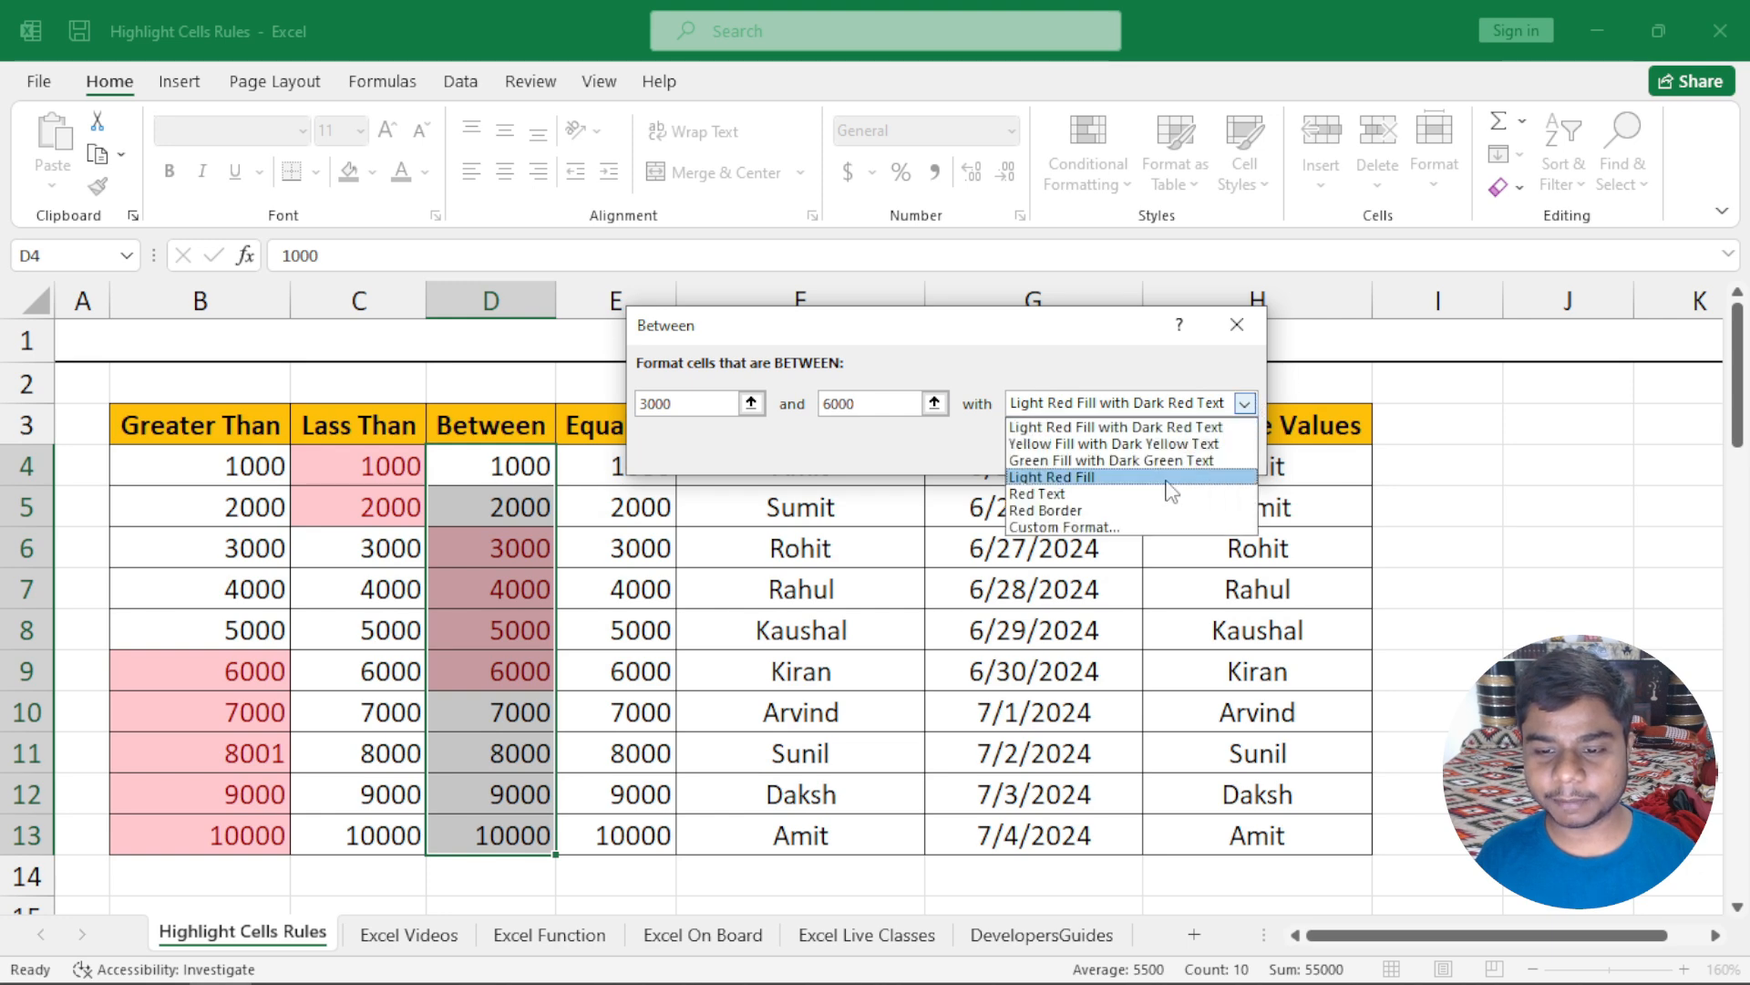
click(1152, 531)
click(558, 99)
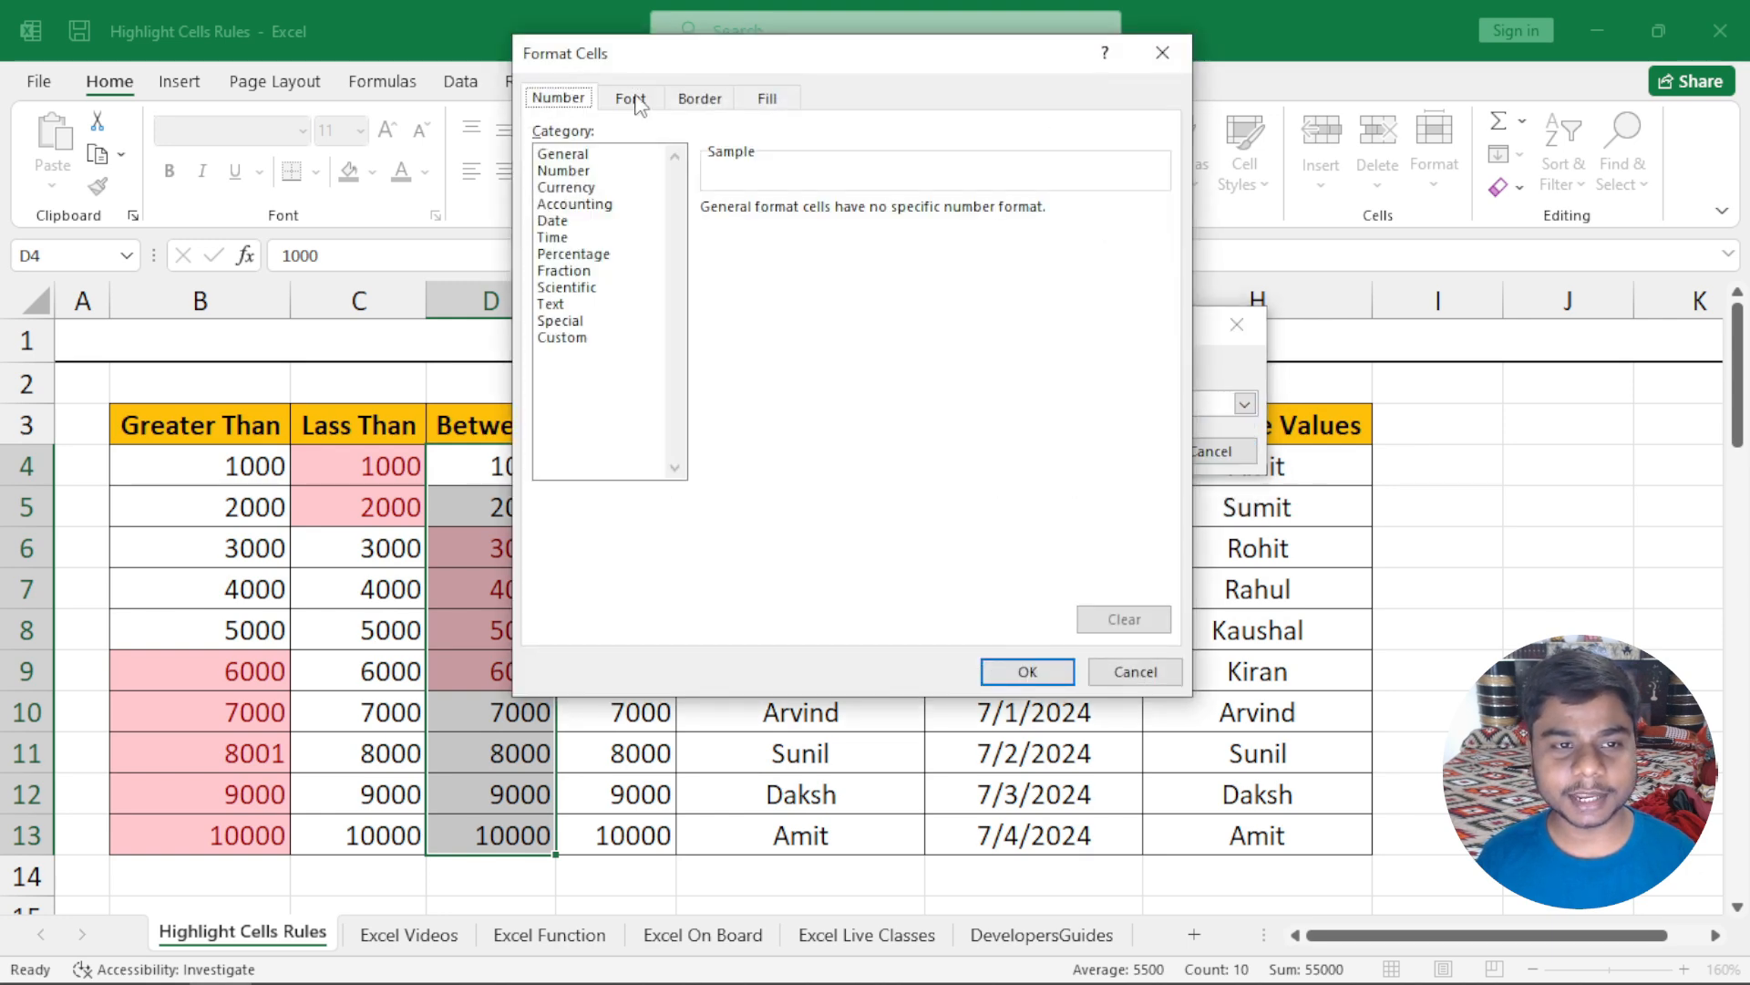
click(633, 100)
click(697, 100)
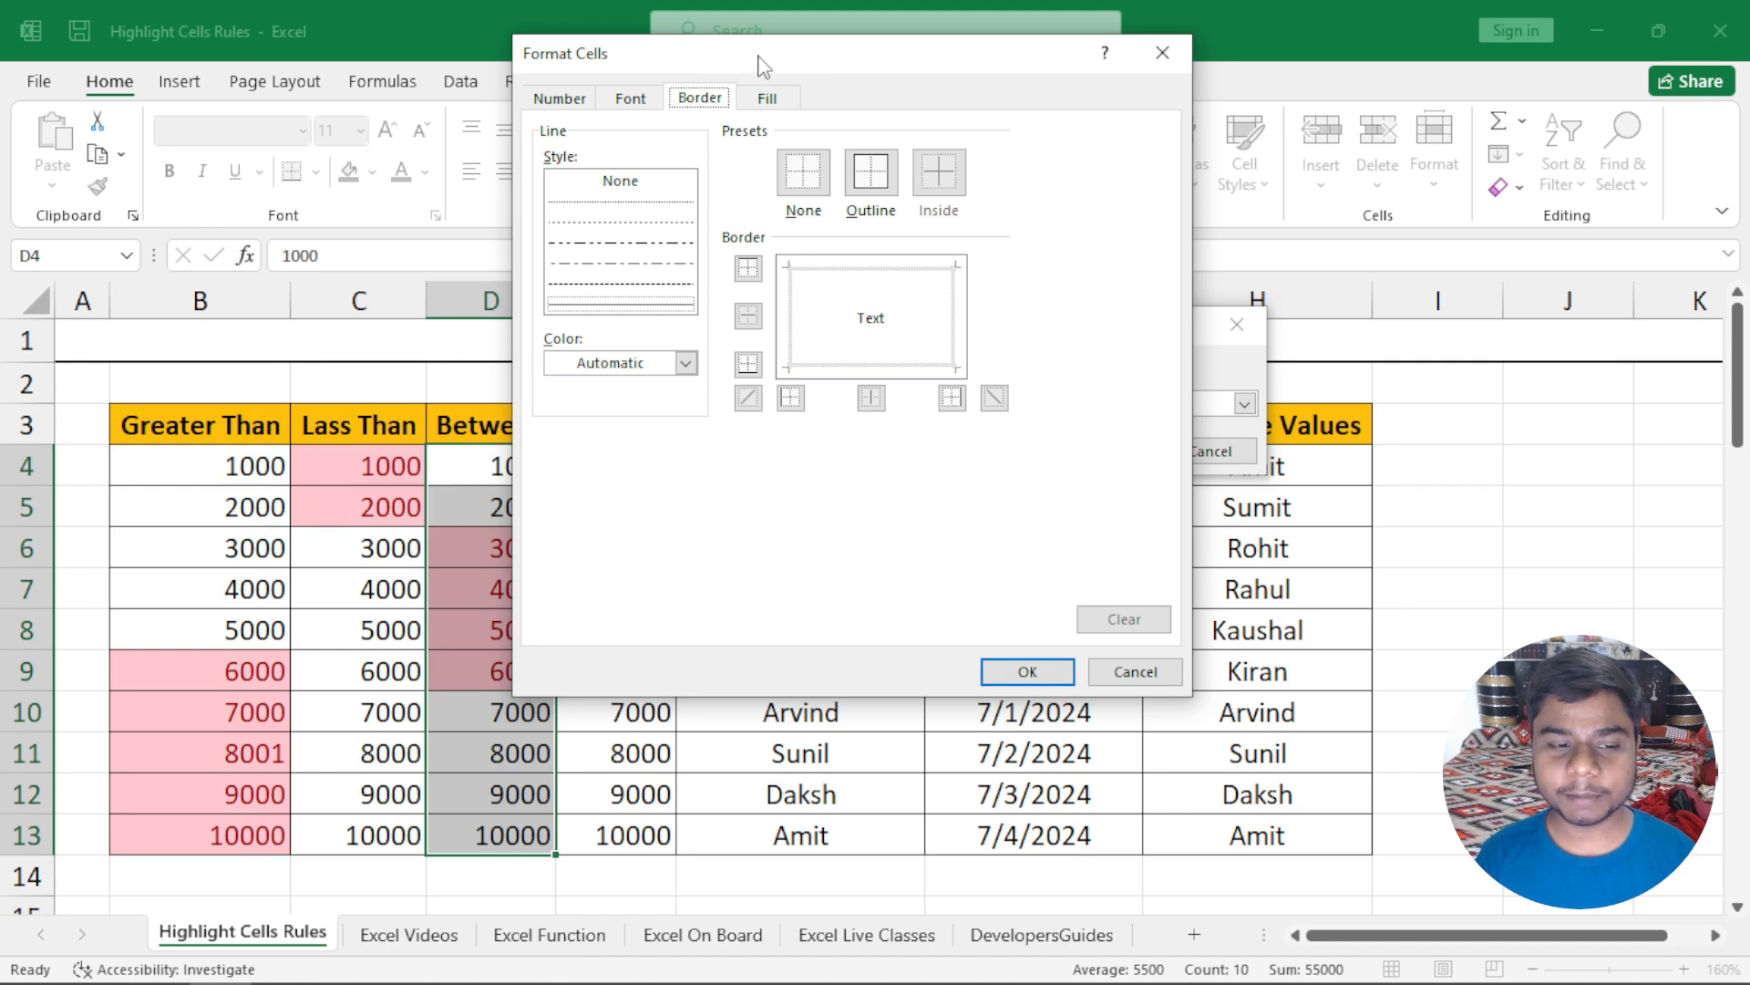
drag(757, 59, 948, 94)
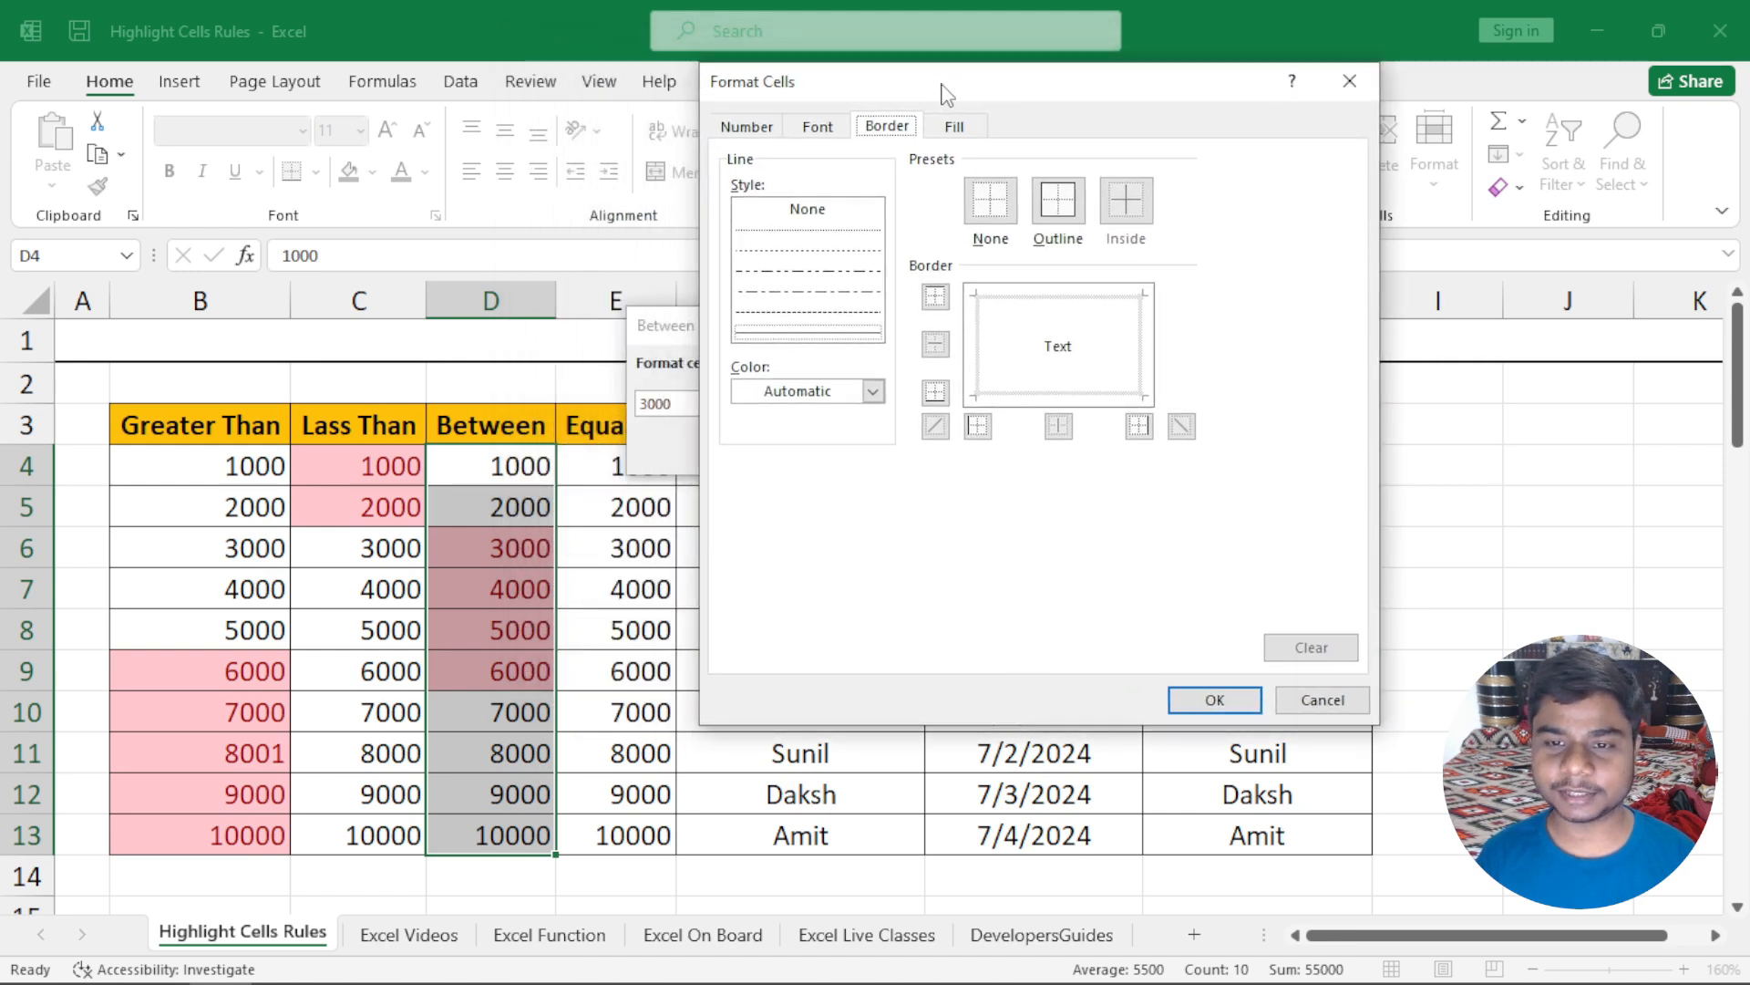
click(1068, 217)
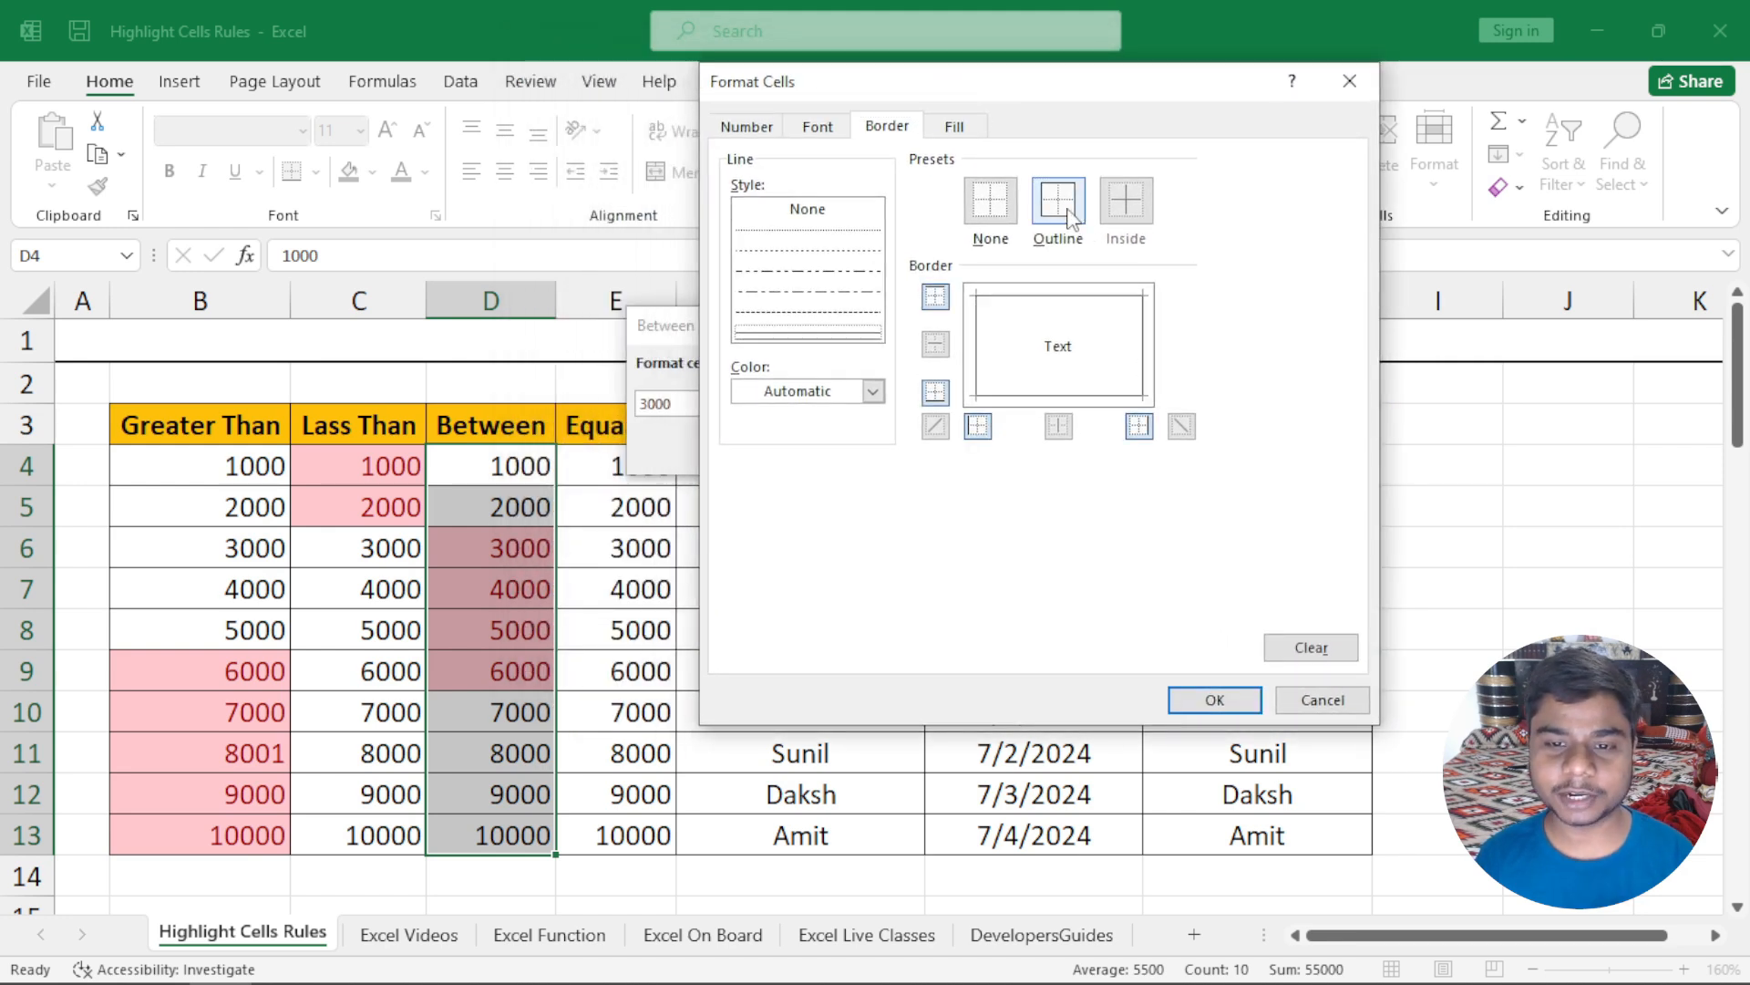
click(815, 313)
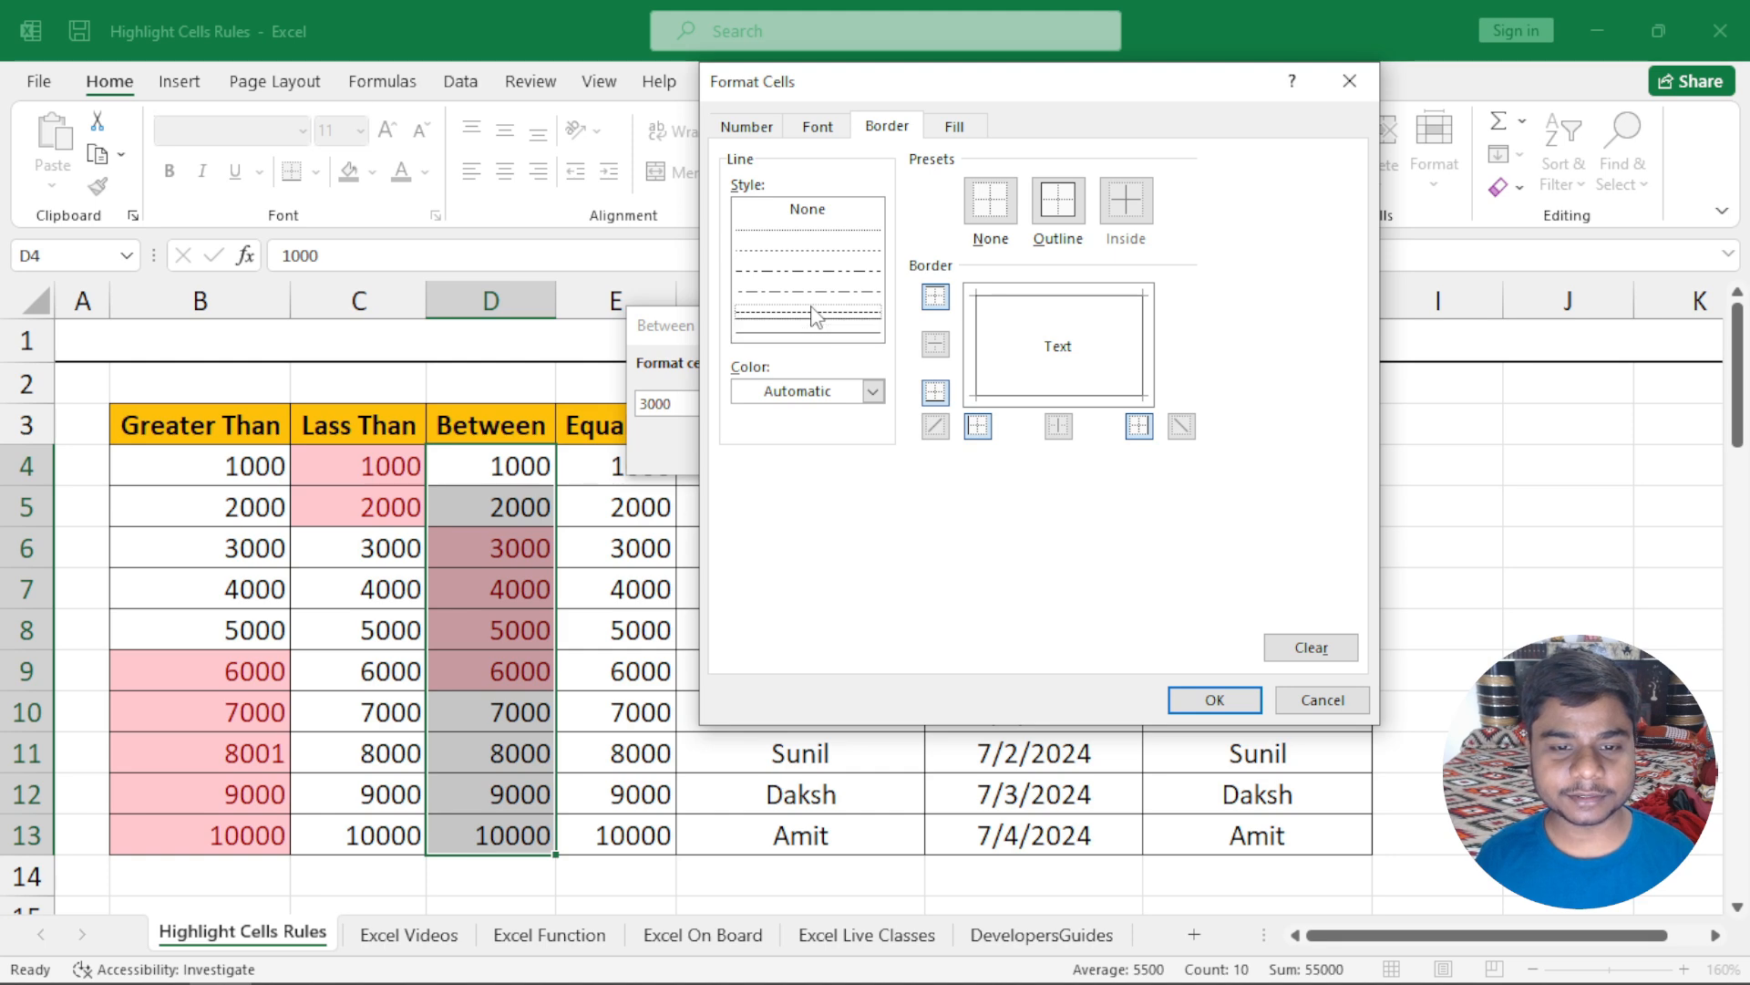
click(872, 391)
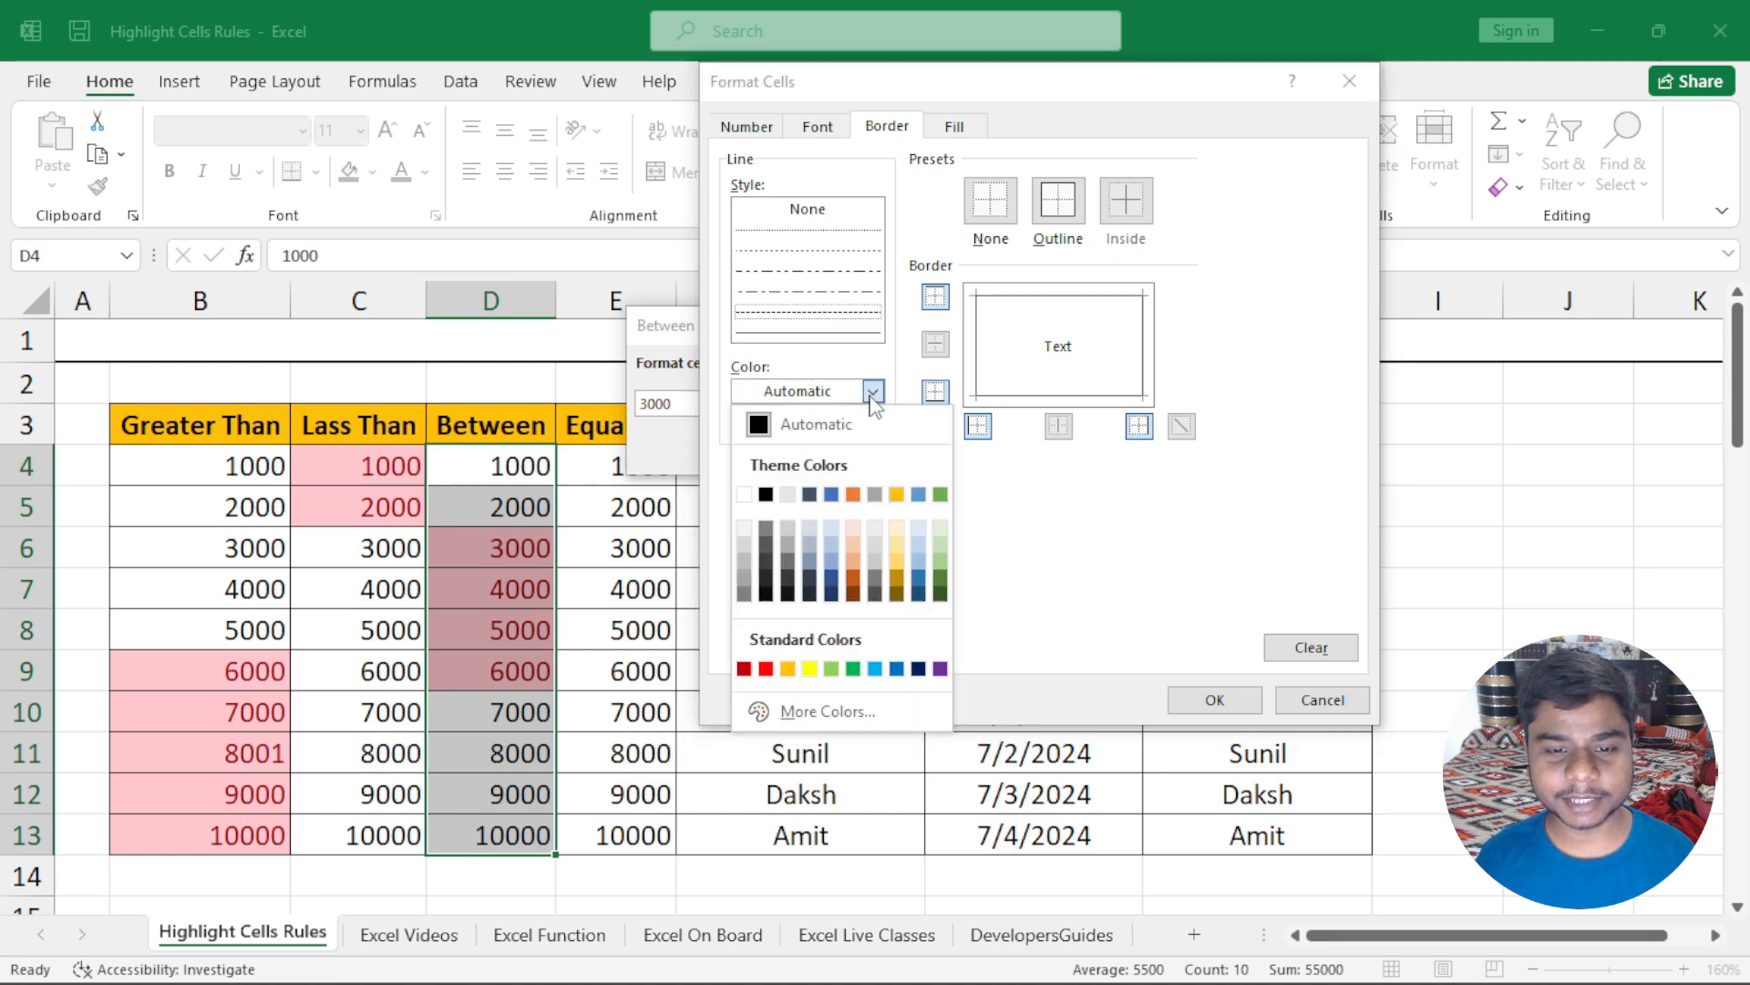
click(854, 495)
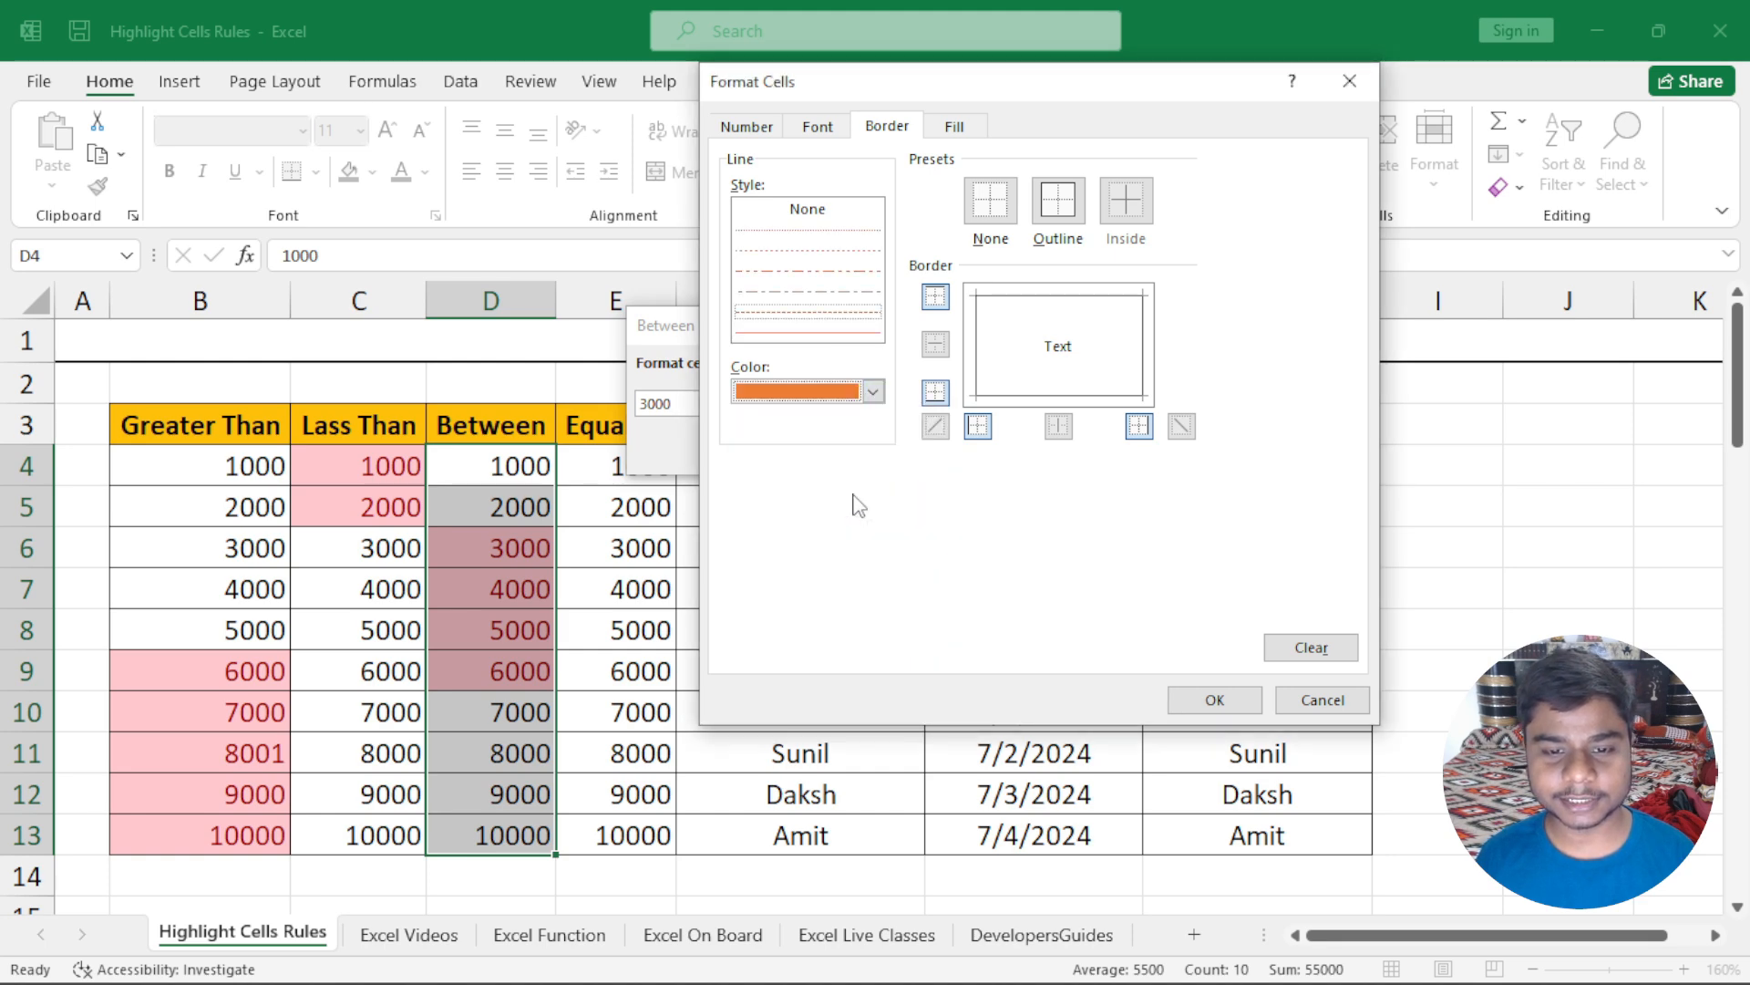
click(1204, 699)
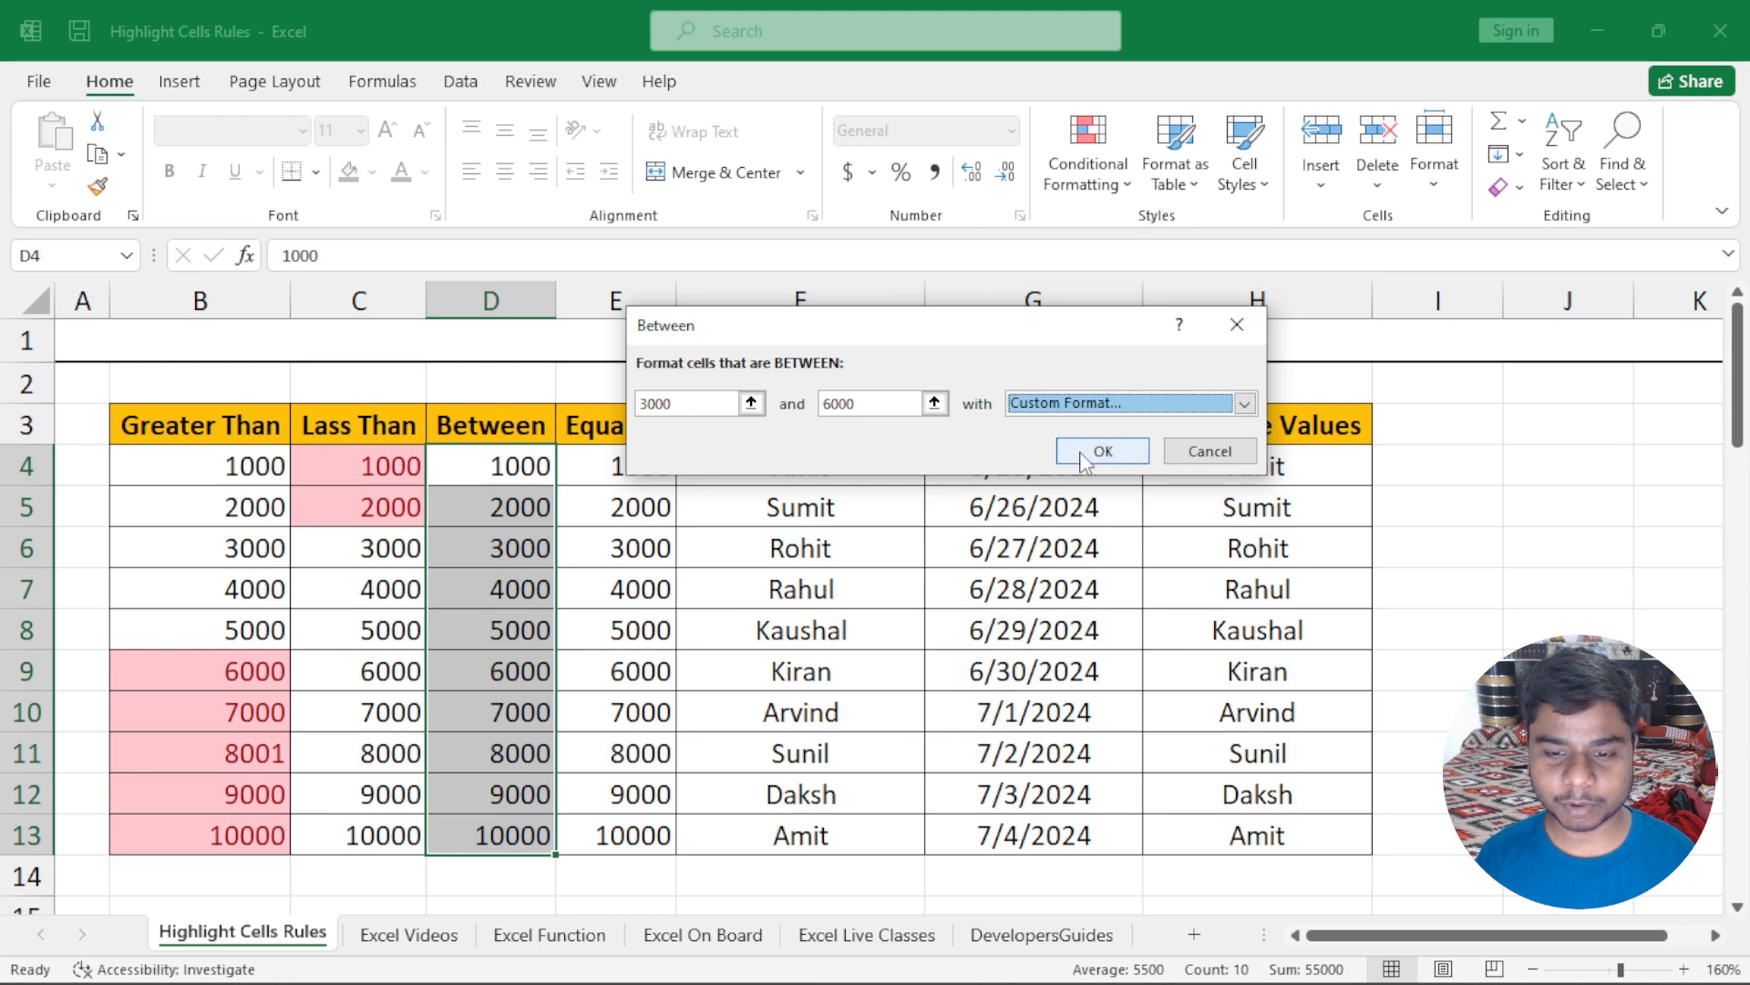
Step: Reopen the Between rule's custom format and apply a dashed outline border in the automatic color
click(1106, 403)
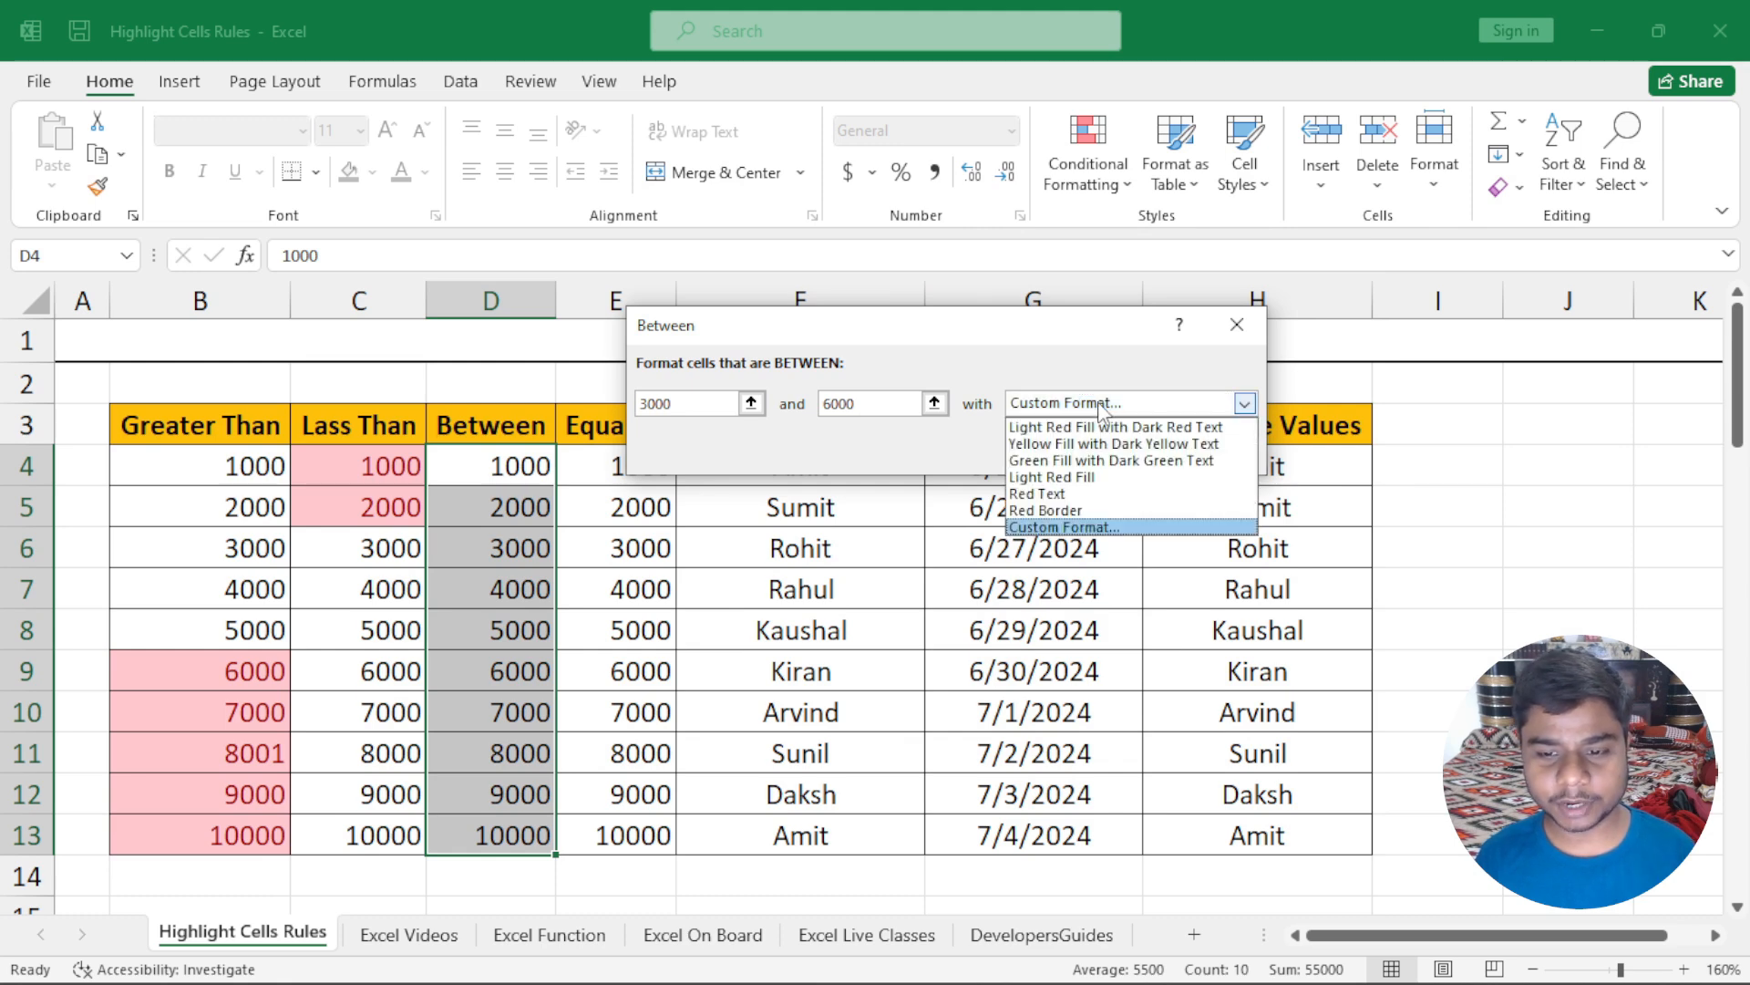
click(1092, 530)
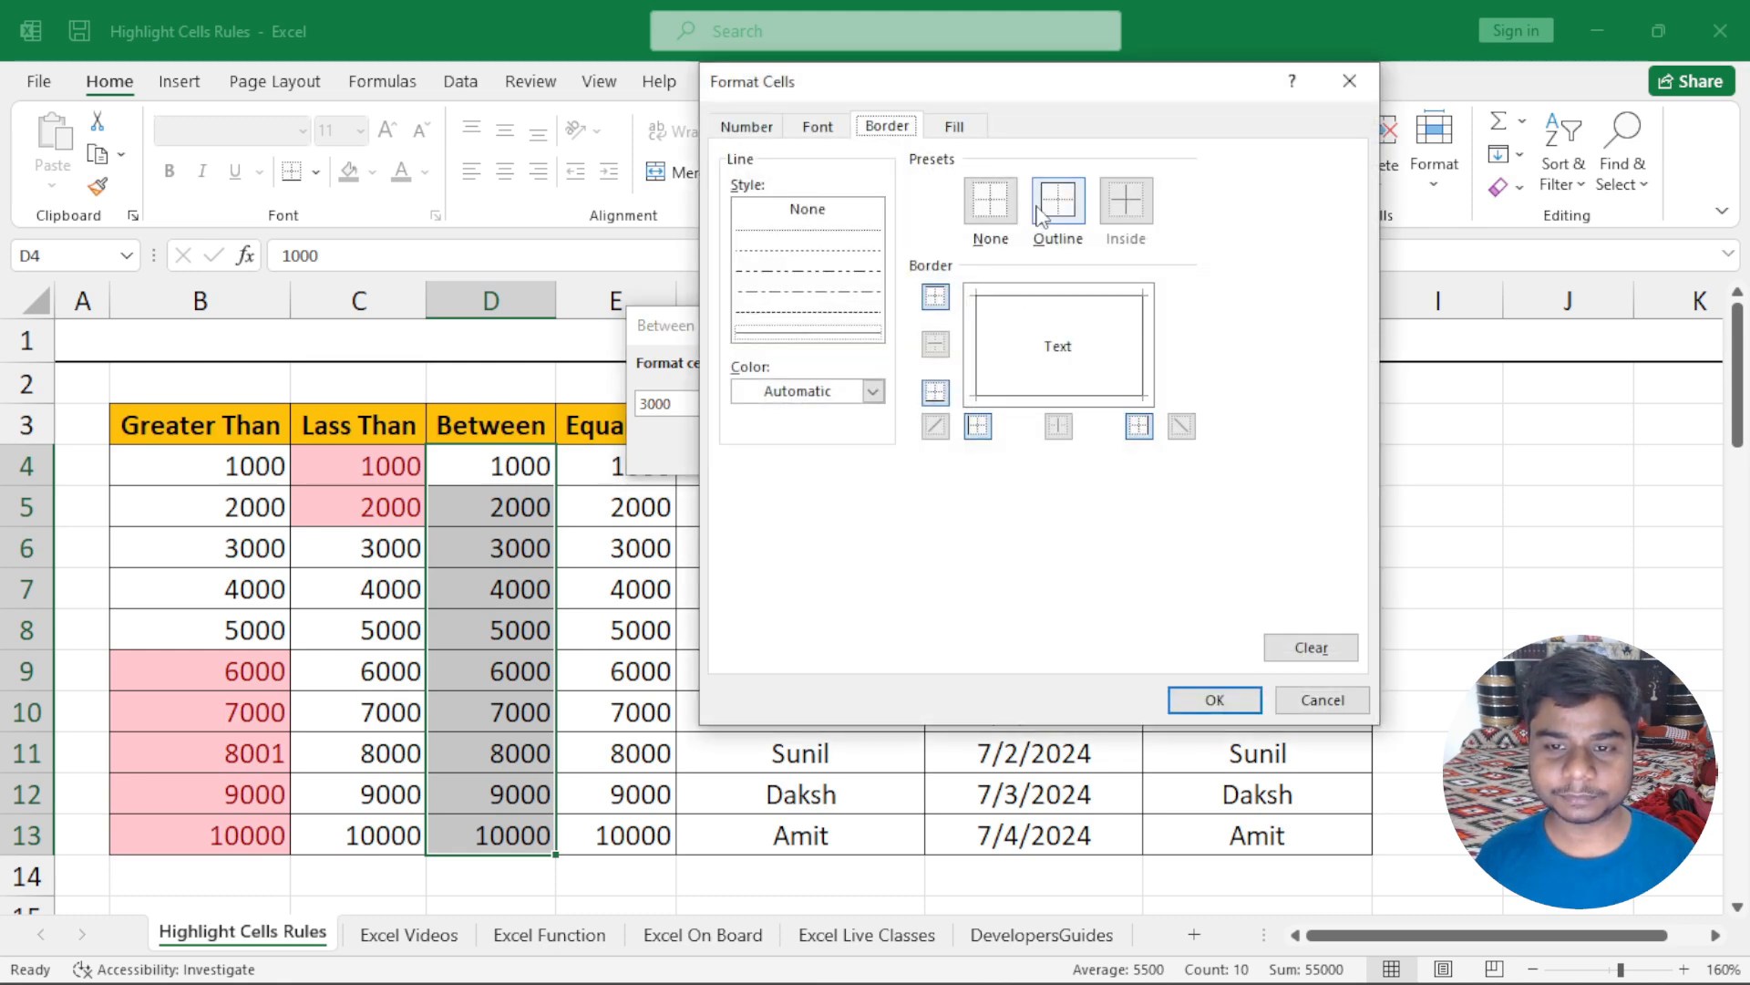
click(788, 312)
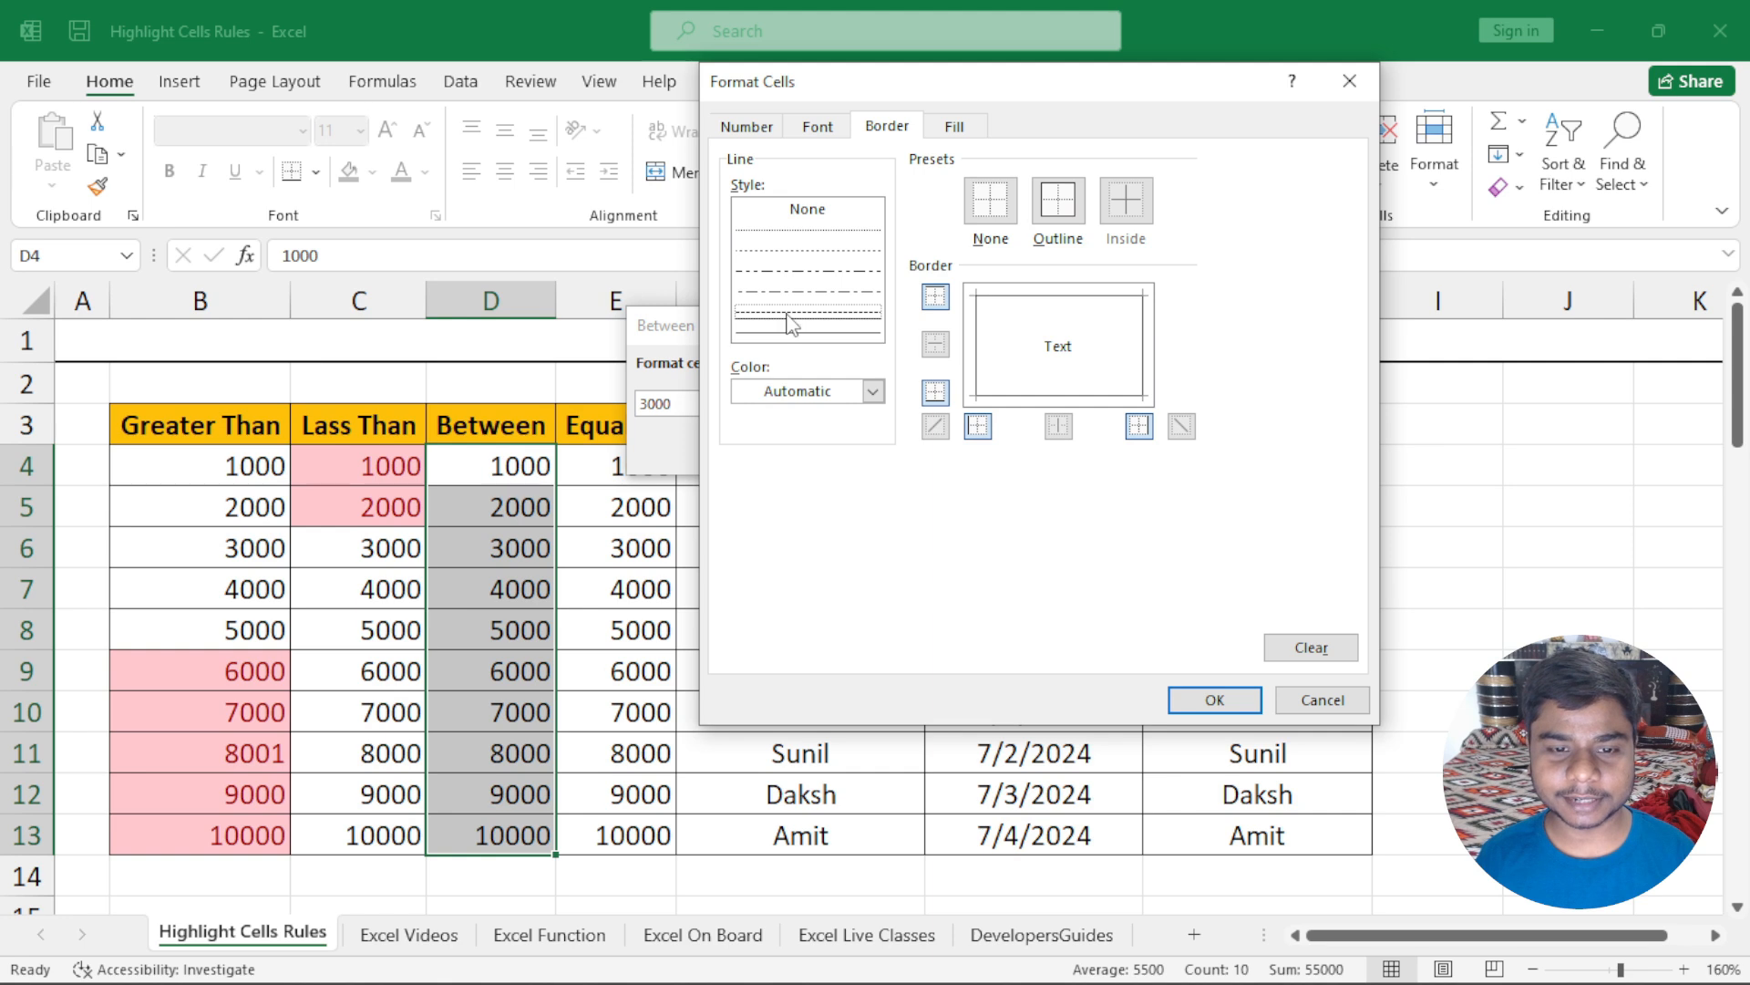
click(853, 392)
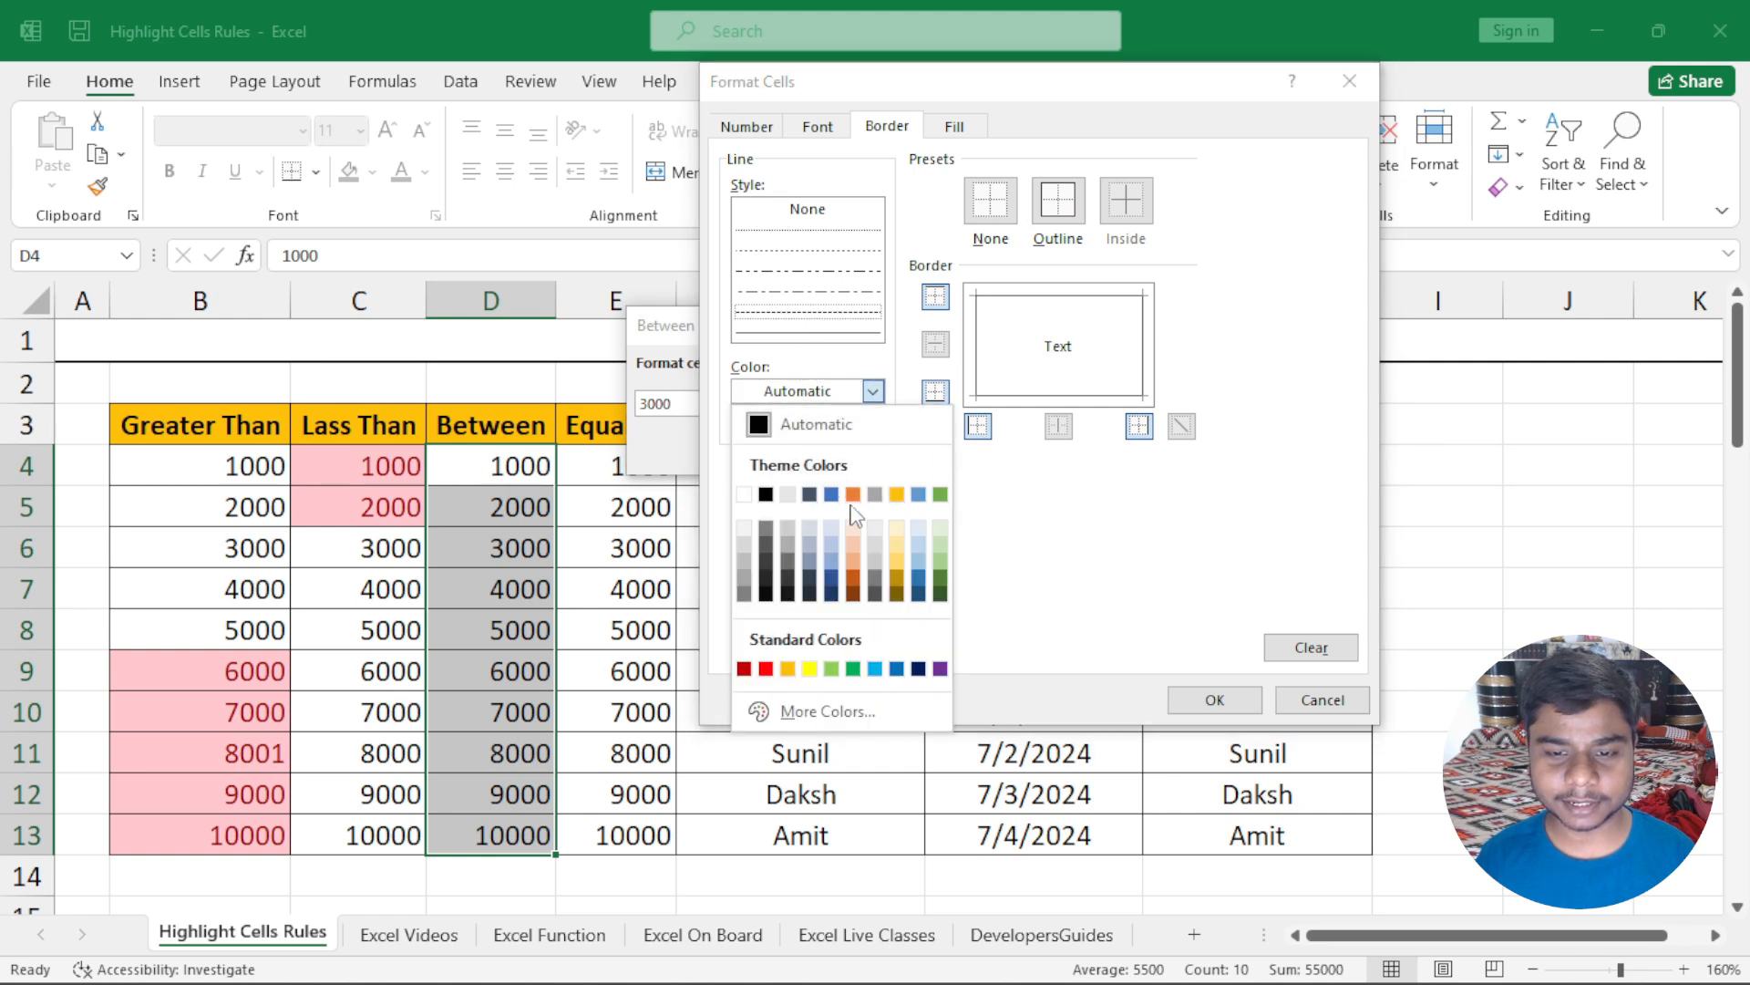
click(1059, 219)
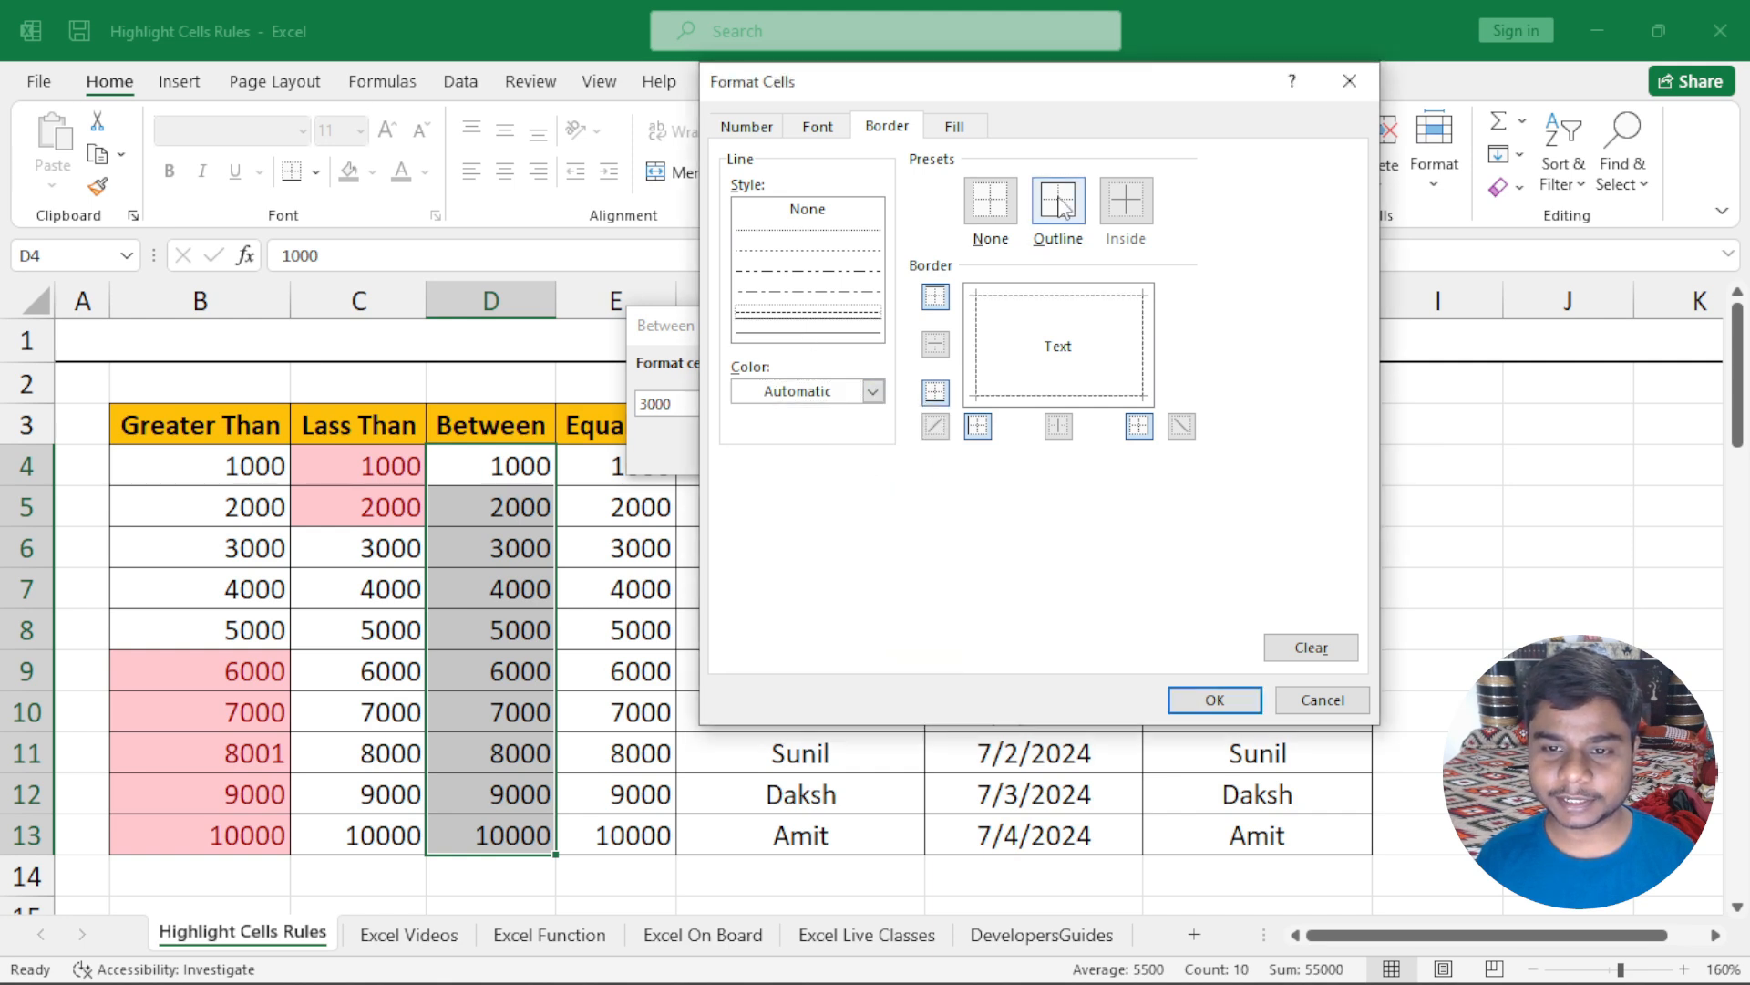
Step: Give the Between rule an orange dash-dot outline border, accept the format and apply the rule to D4:D13
click(871, 391)
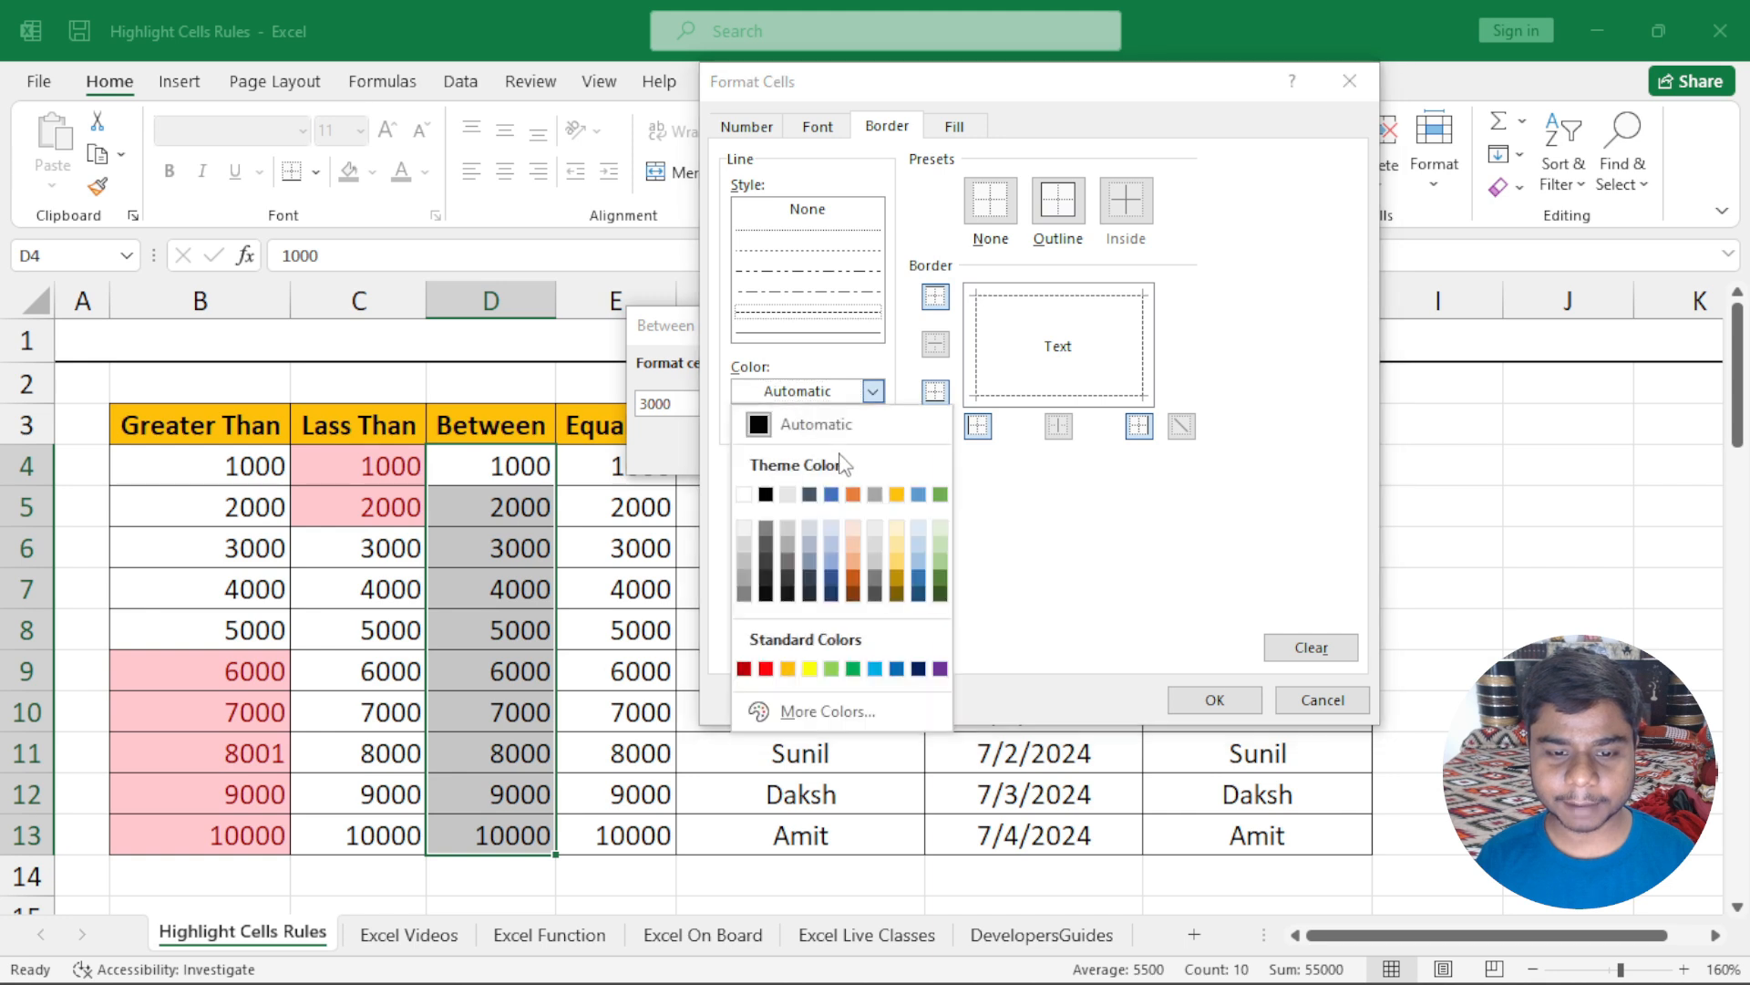
click(854, 494)
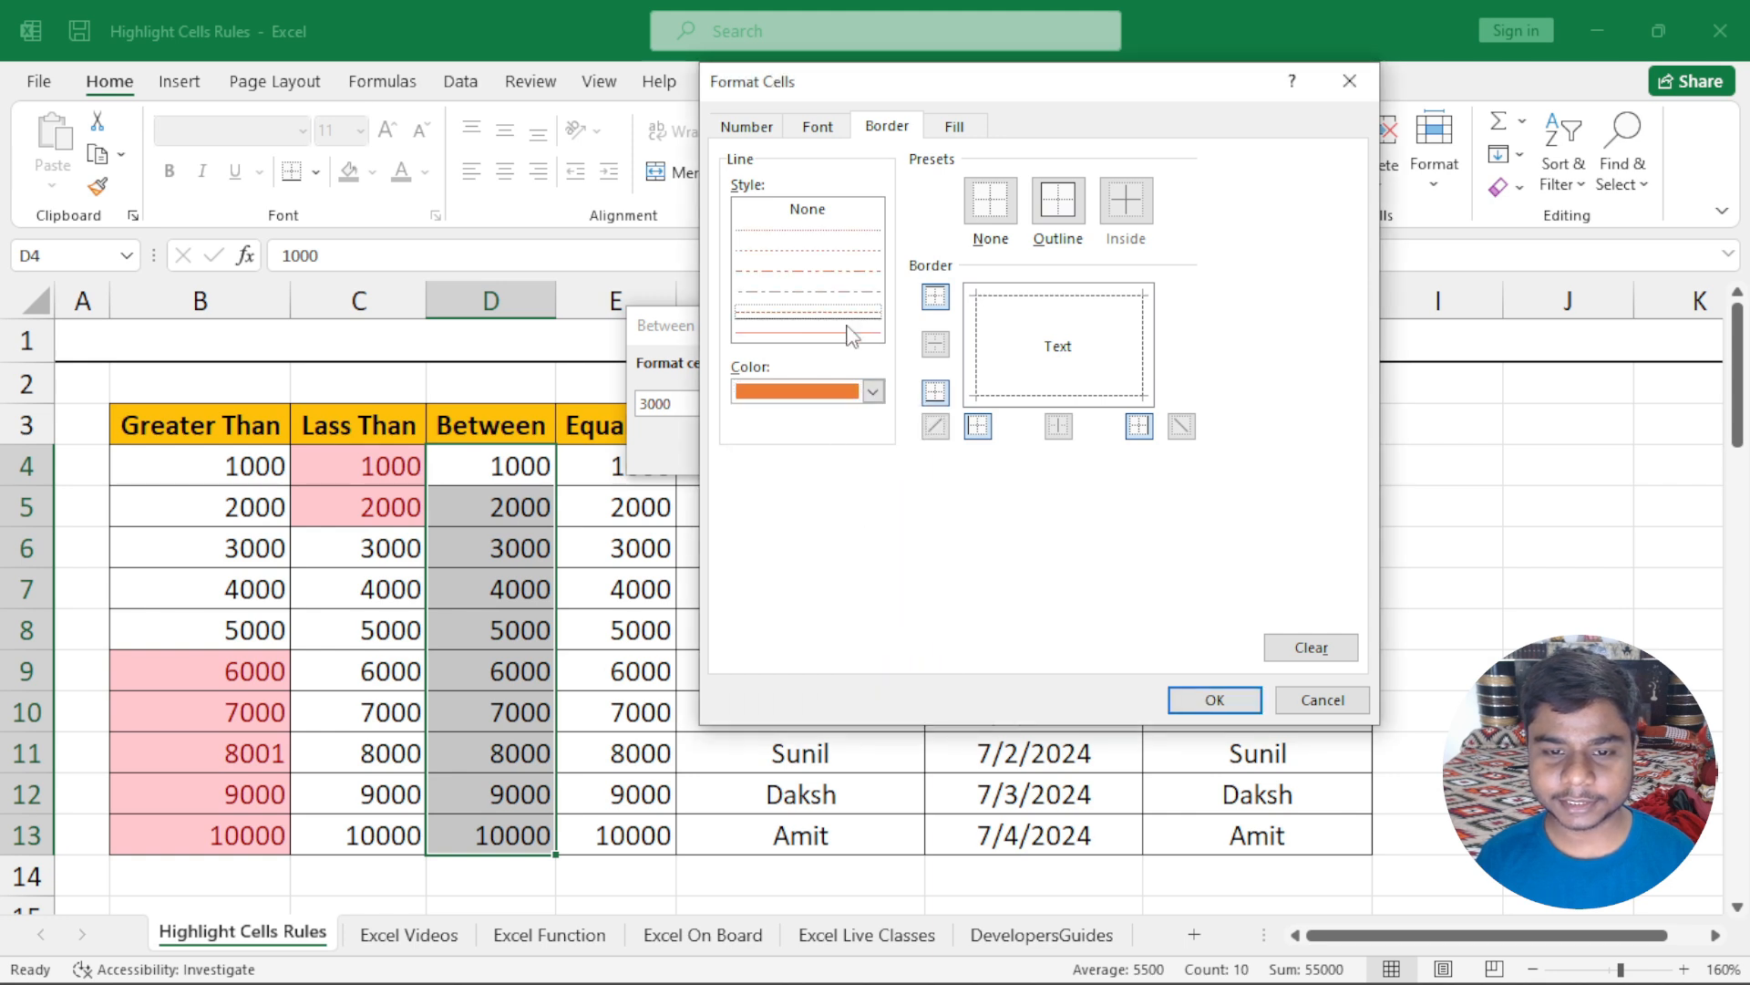
click(852, 333)
click(851, 292)
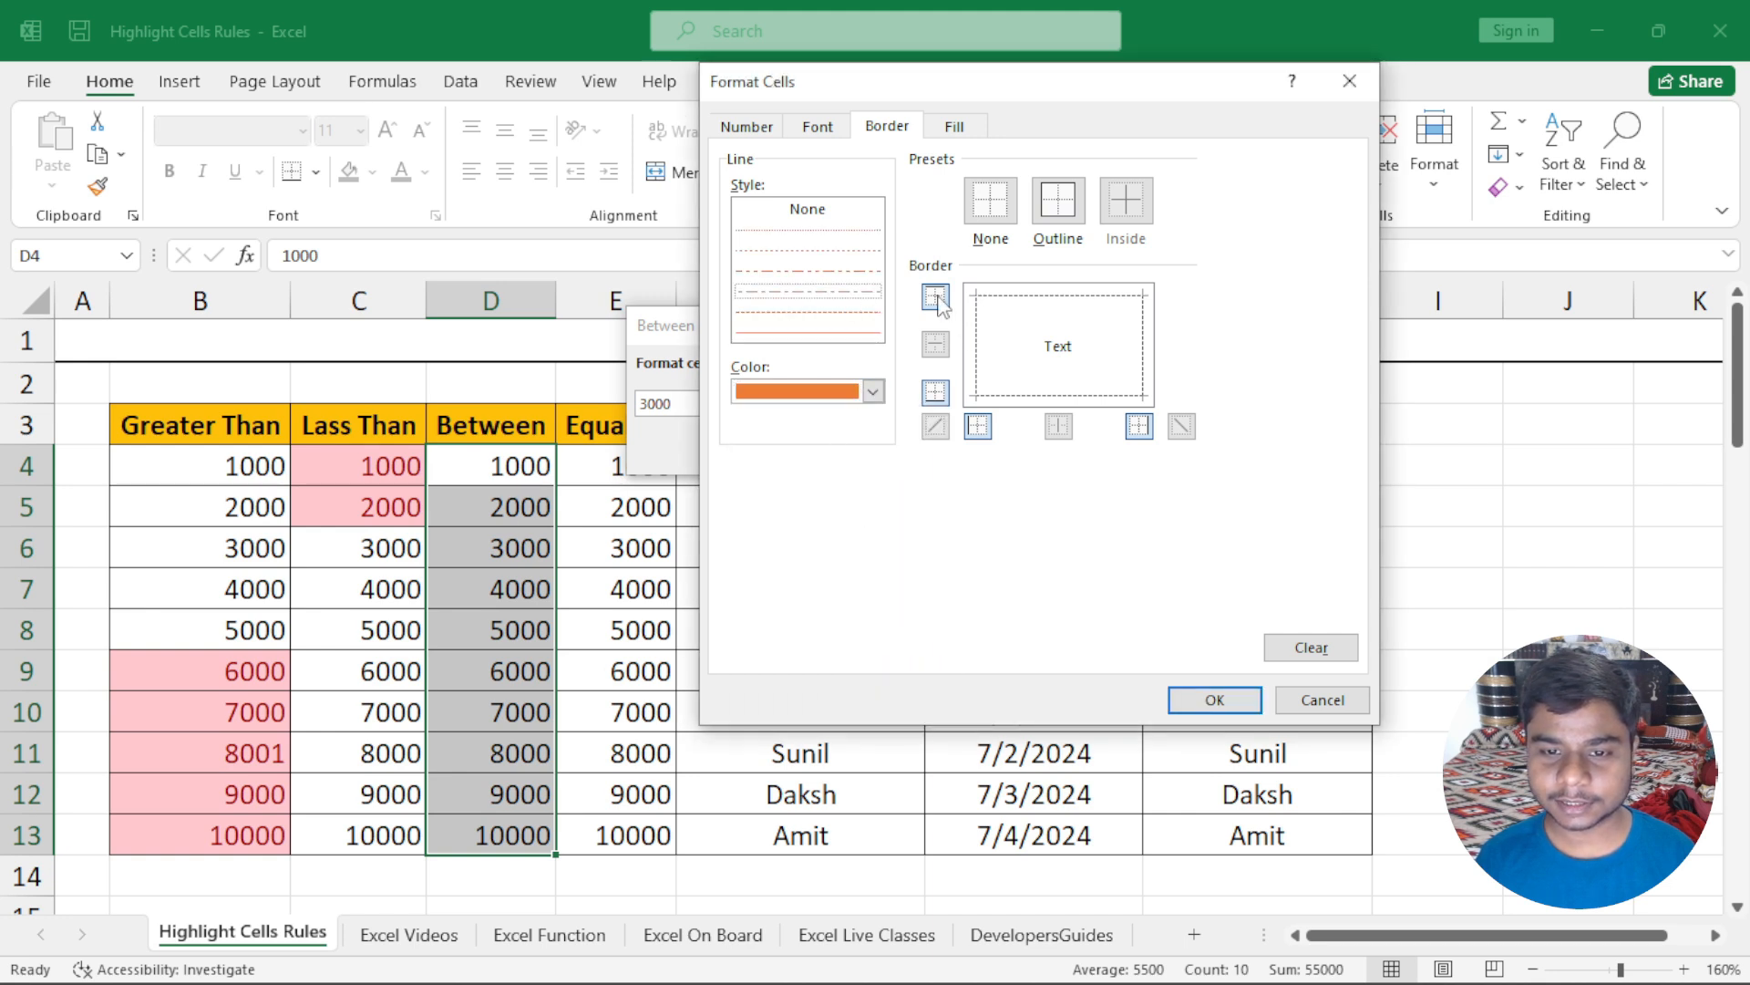
click(1037, 217)
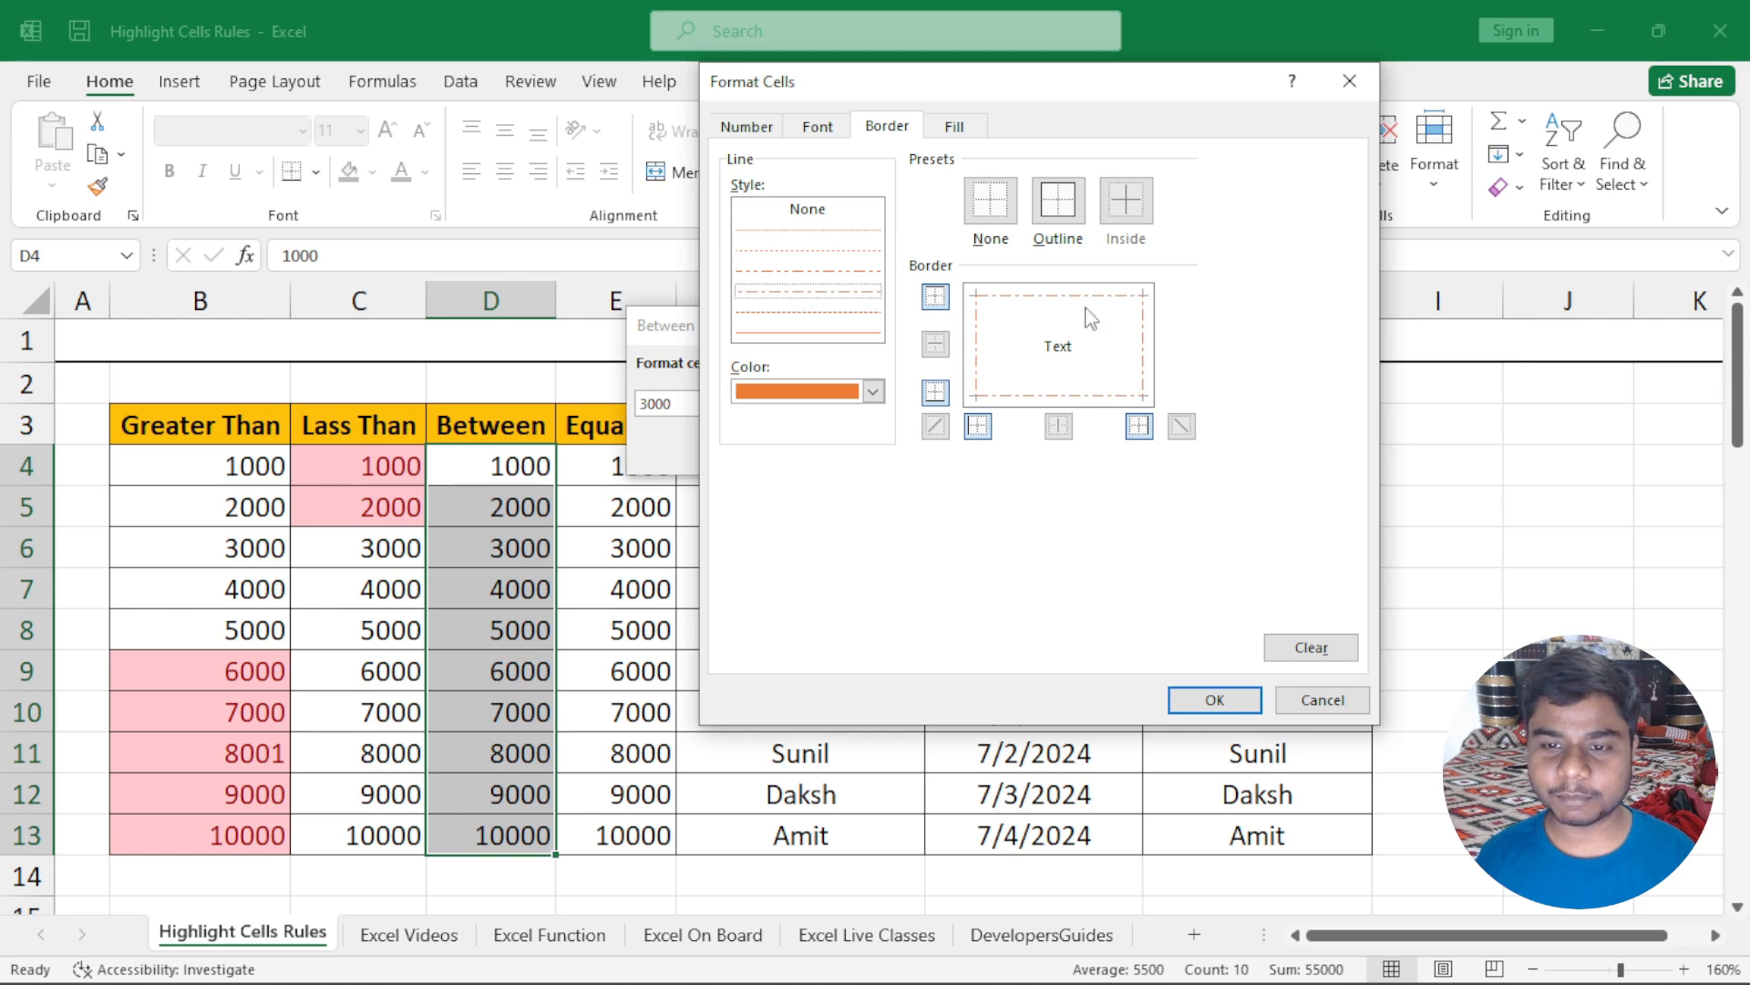
click(1198, 697)
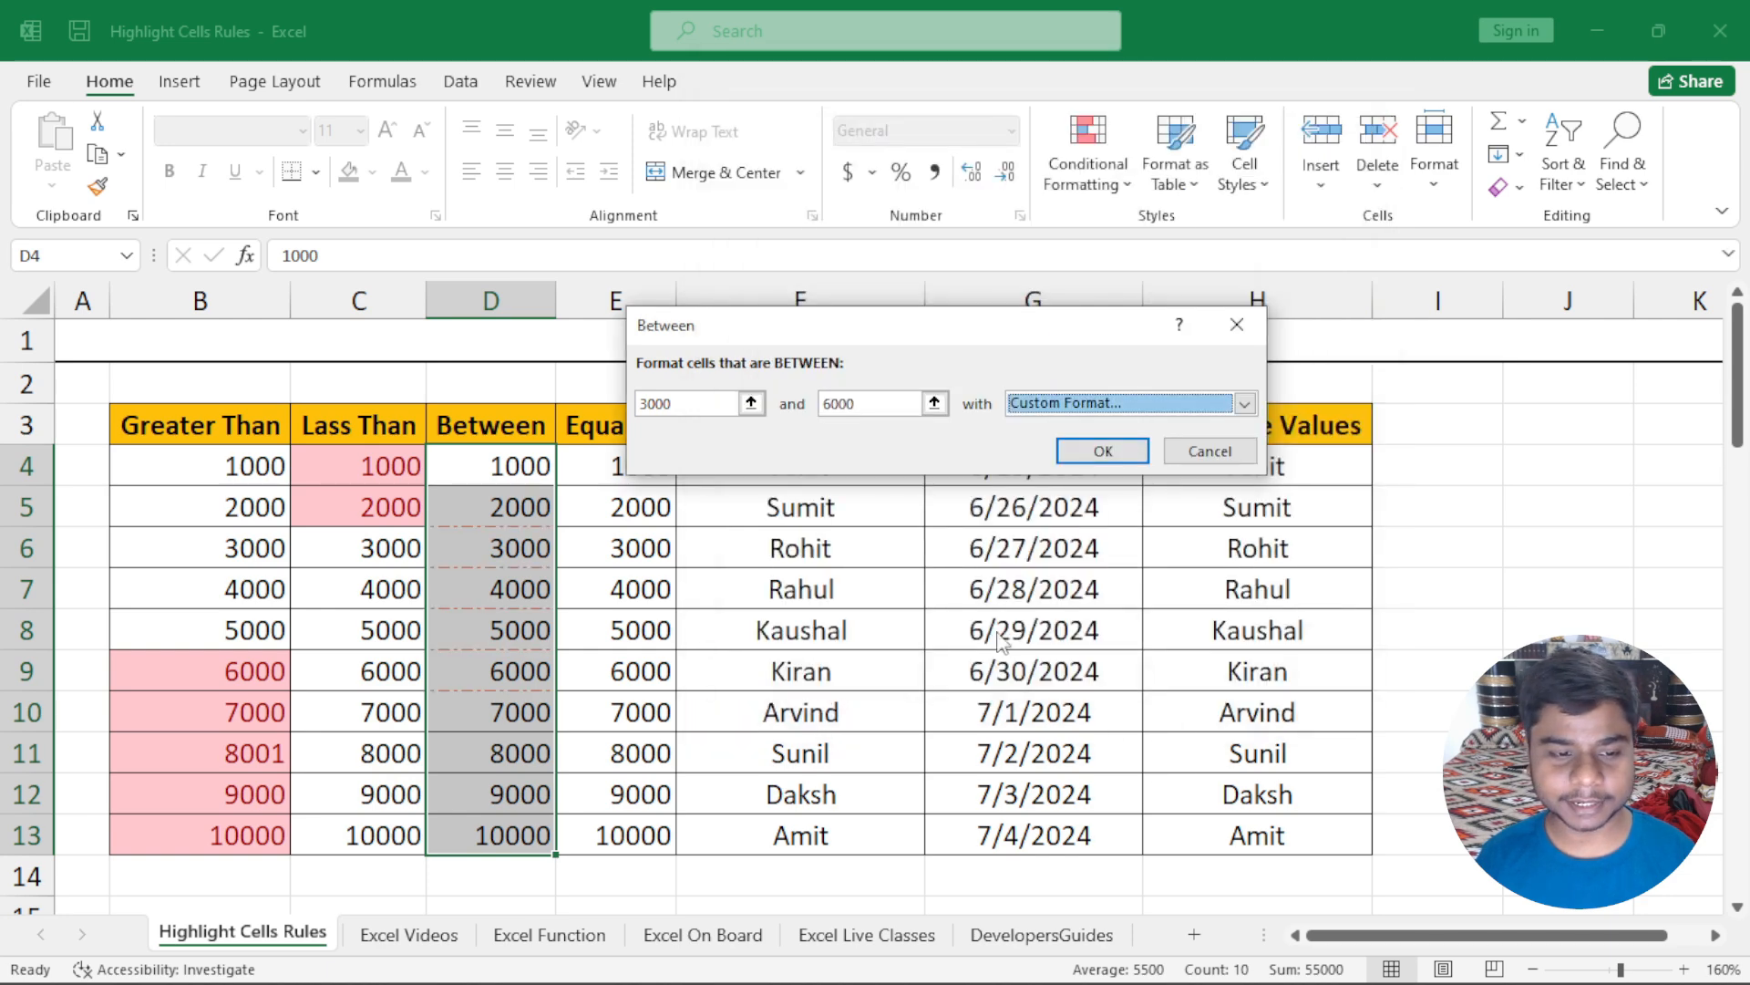
key(Return)
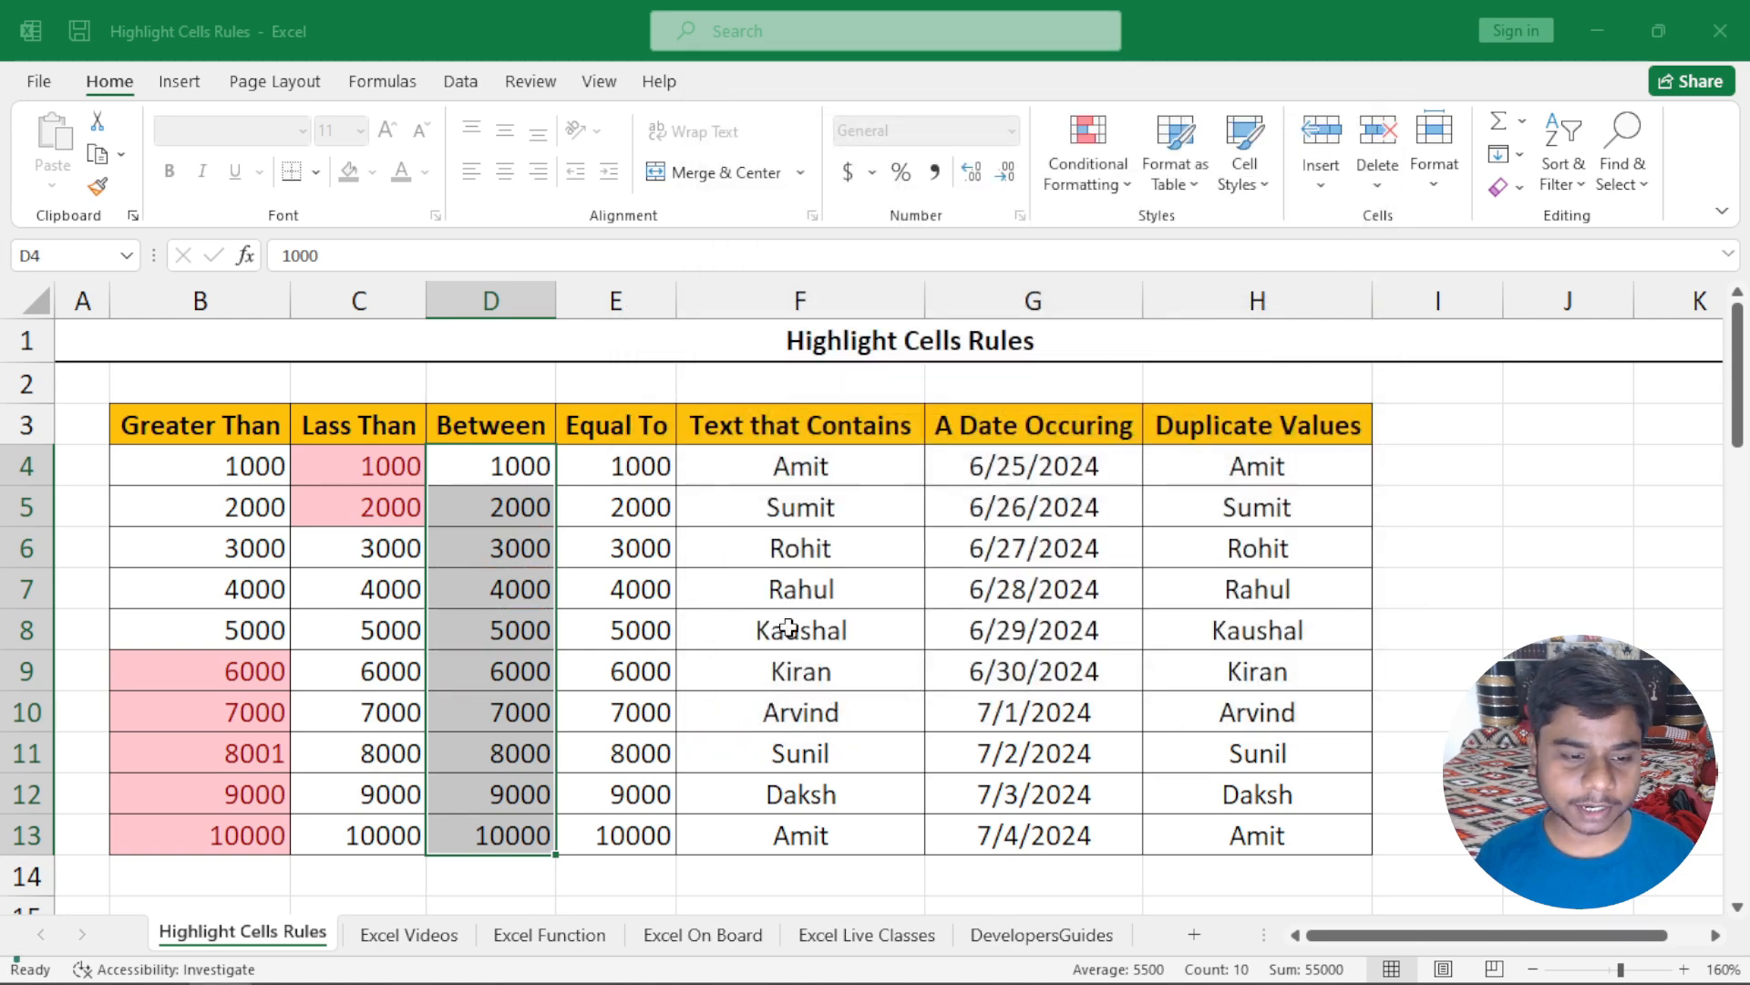
click(789, 627)
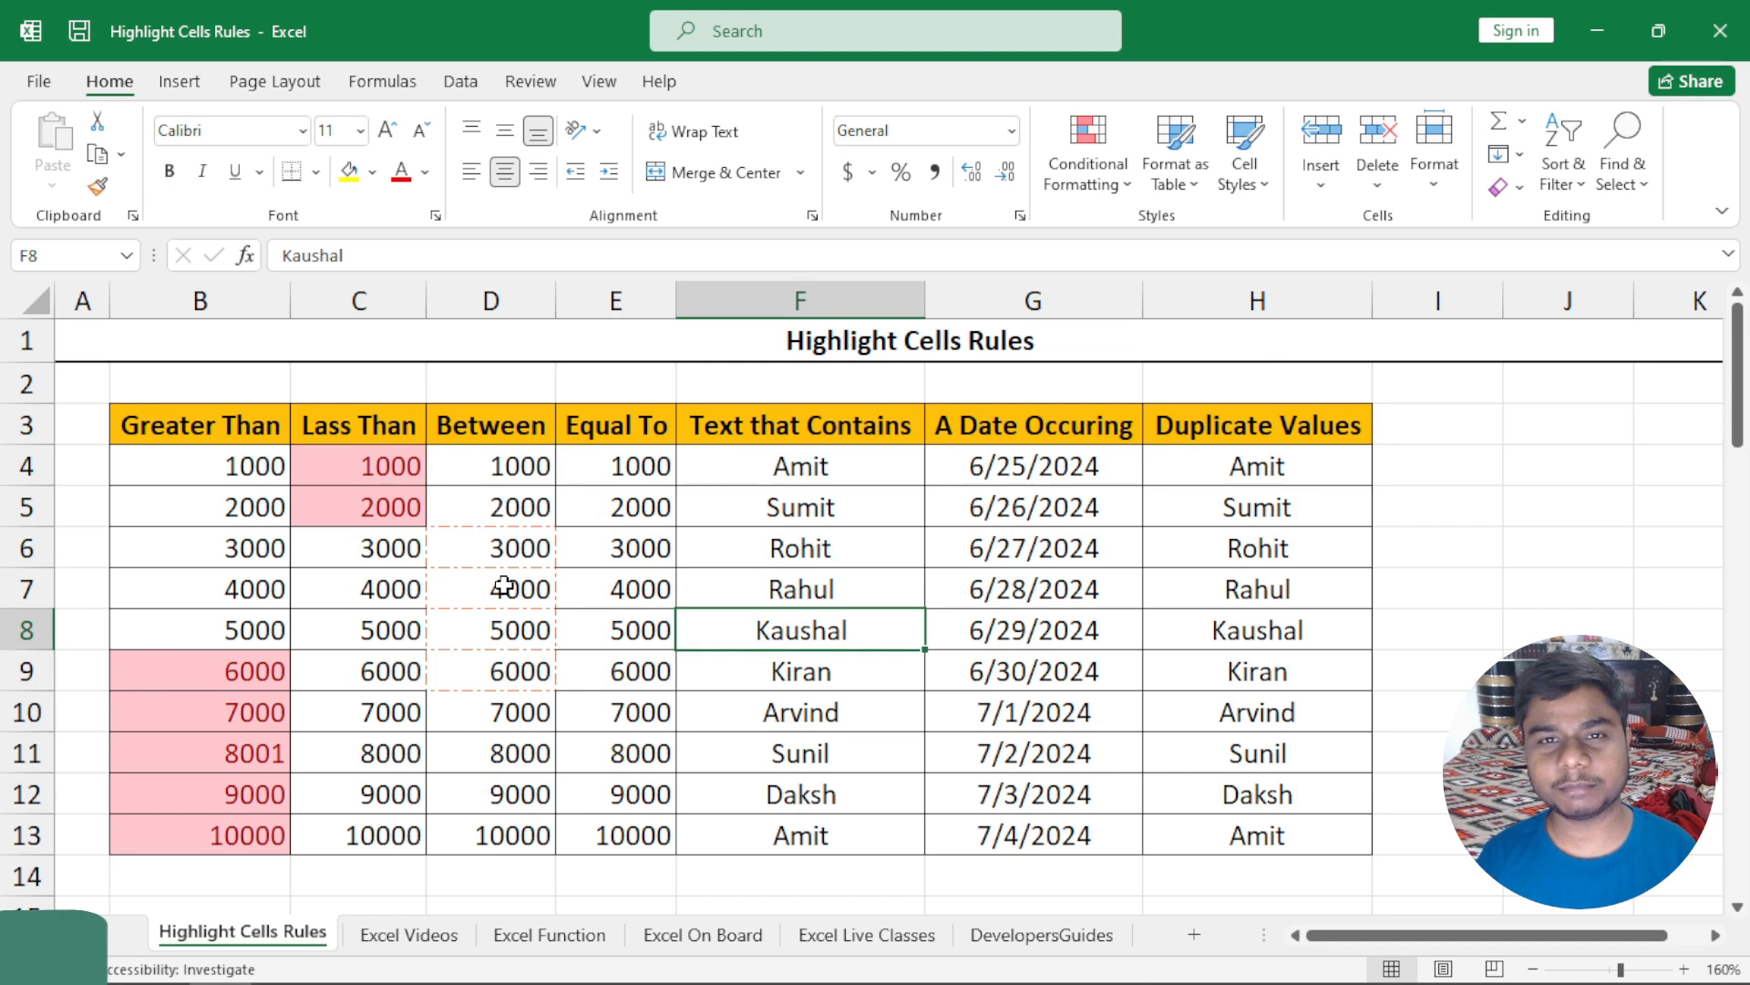
Step: Clear the conditional formatting rules from cells D4:D13 only
drag(512, 465, 510, 834)
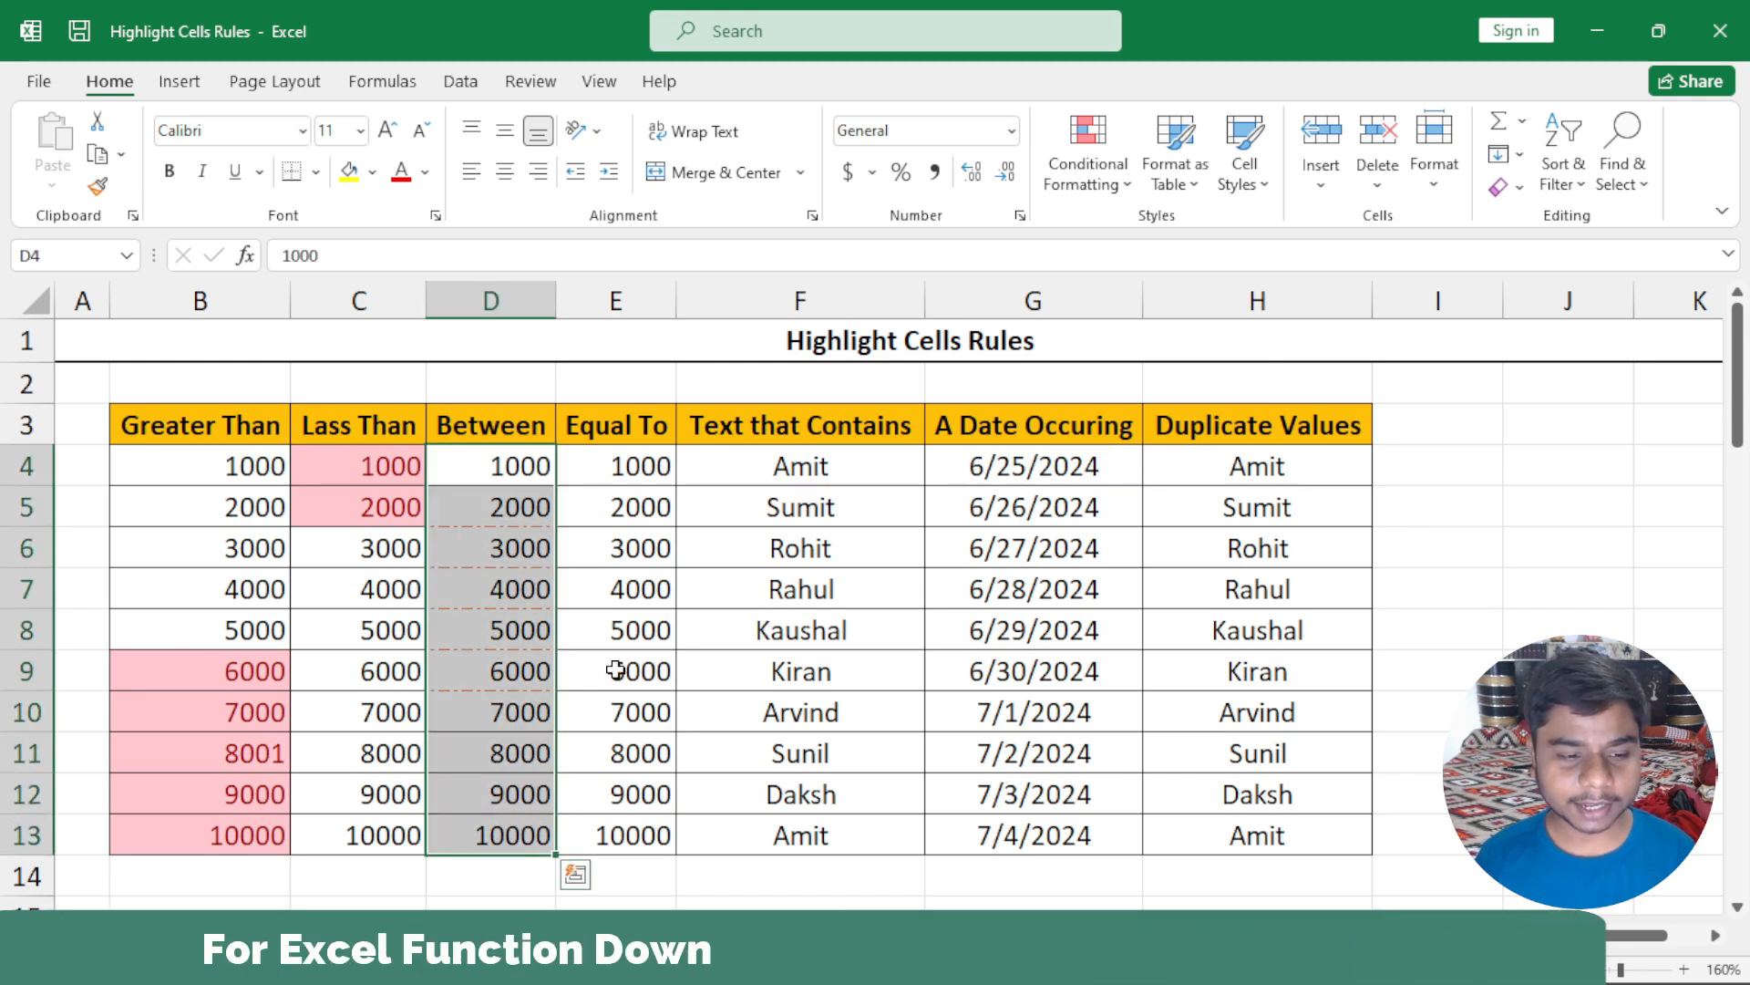
click(1112, 193)
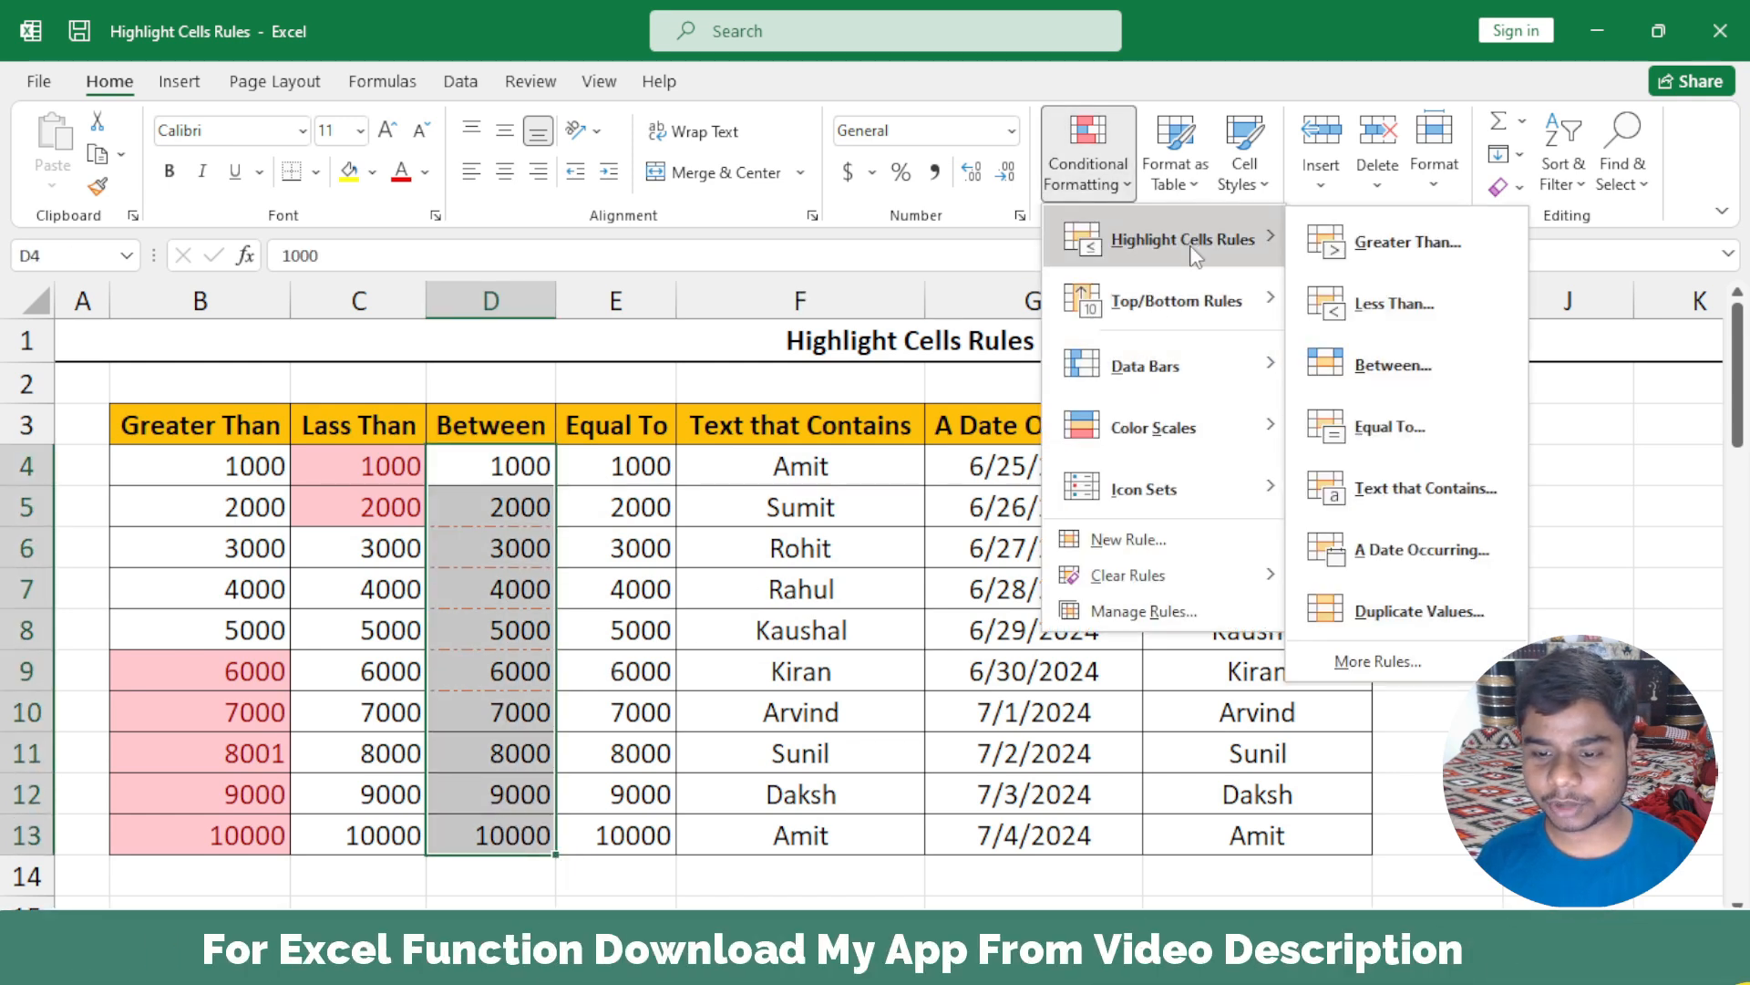
mouse_move(1185, 575)
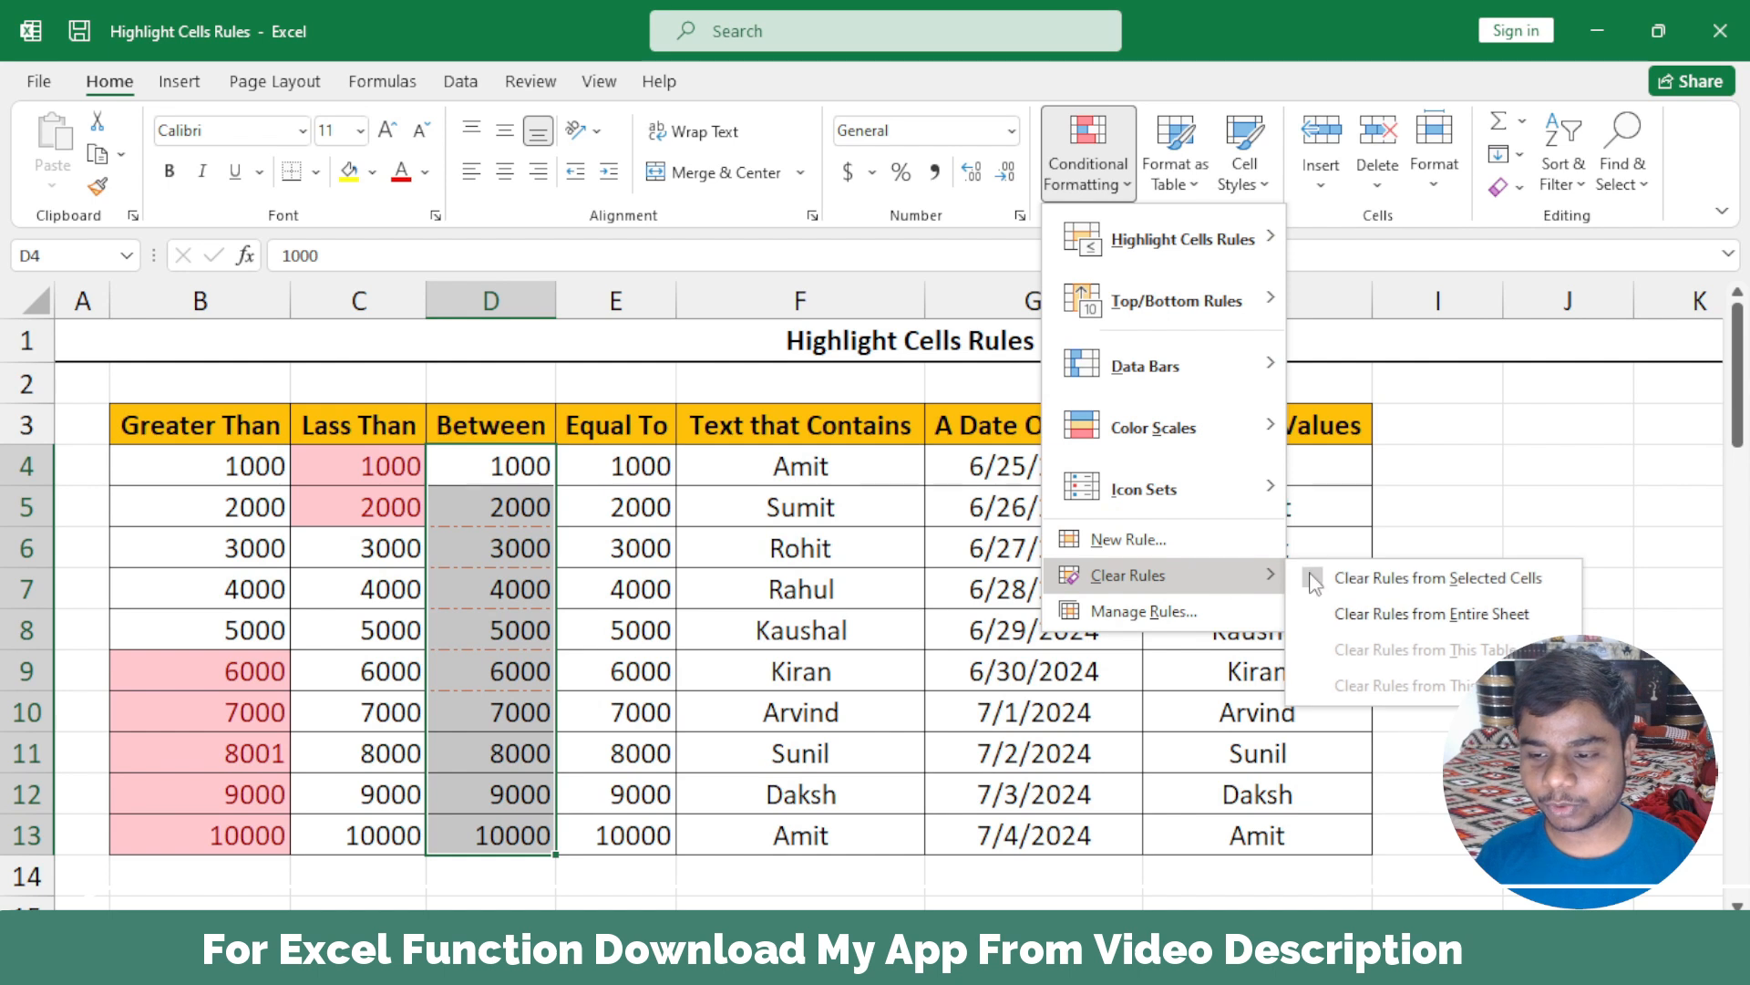
click(1369, 580)
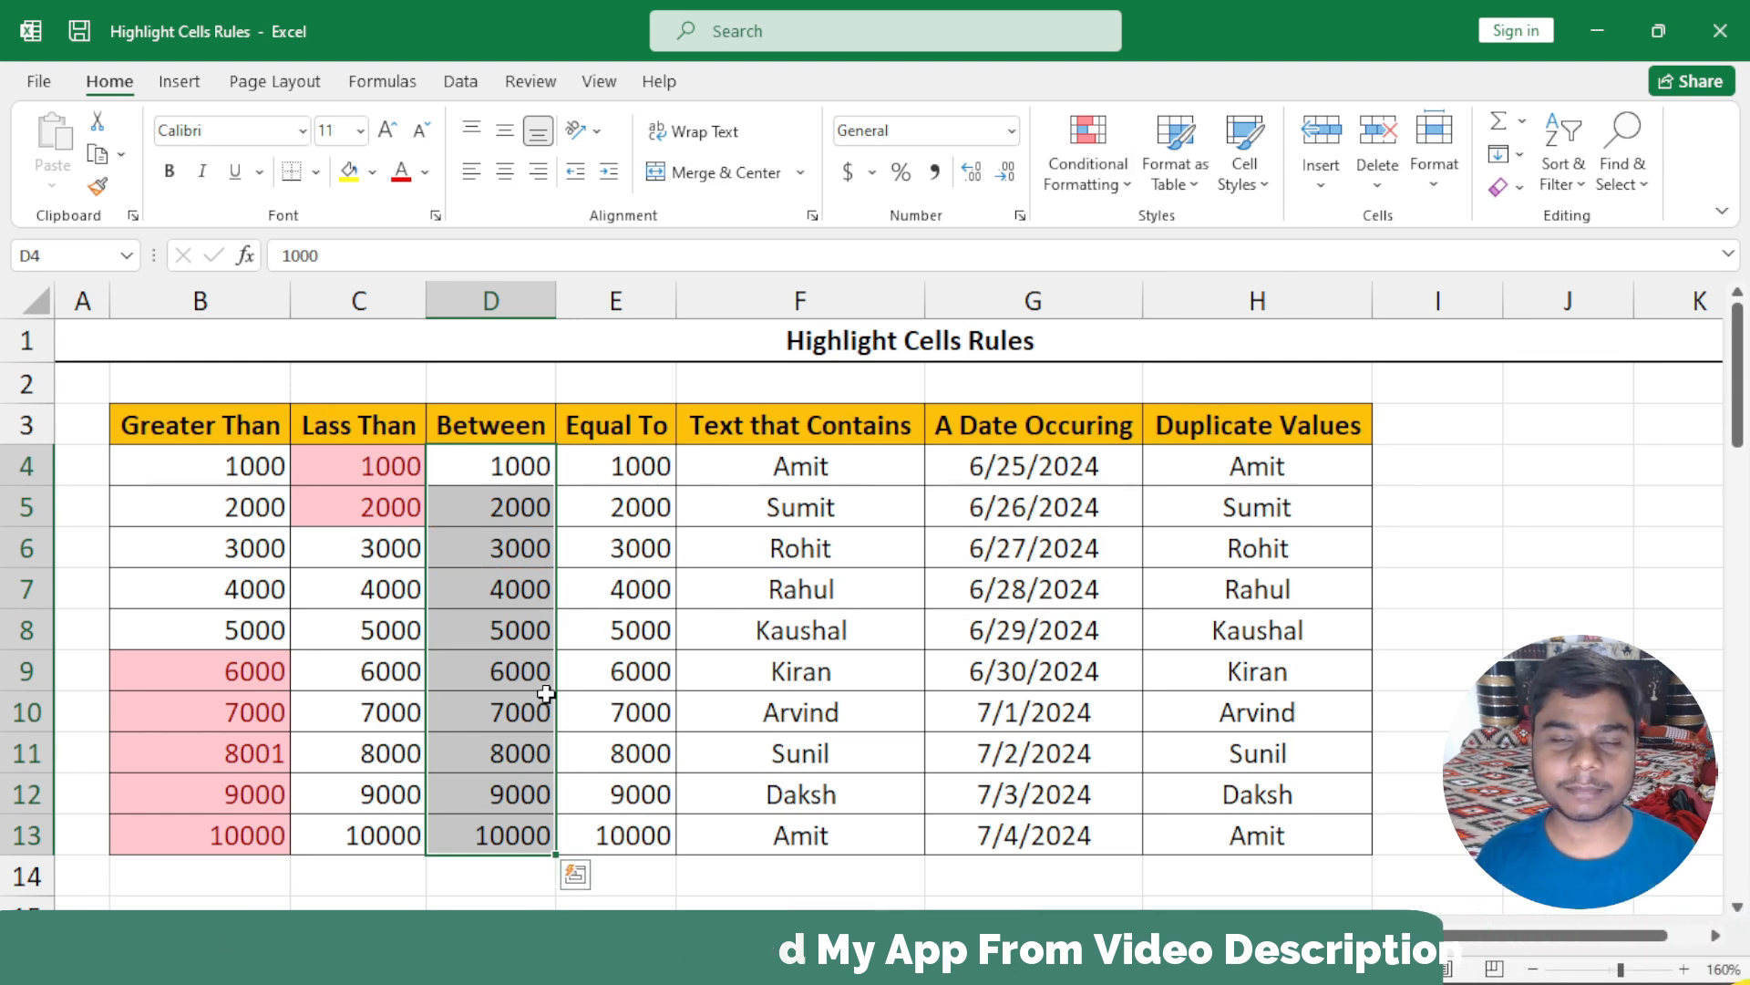
Step: Apply a Between highlight rule to D4:D13 with limits 3000 and 6000 and Light Red Fill with Dark Red Text
click(1080, 182)
mouse_move(1180, 237)
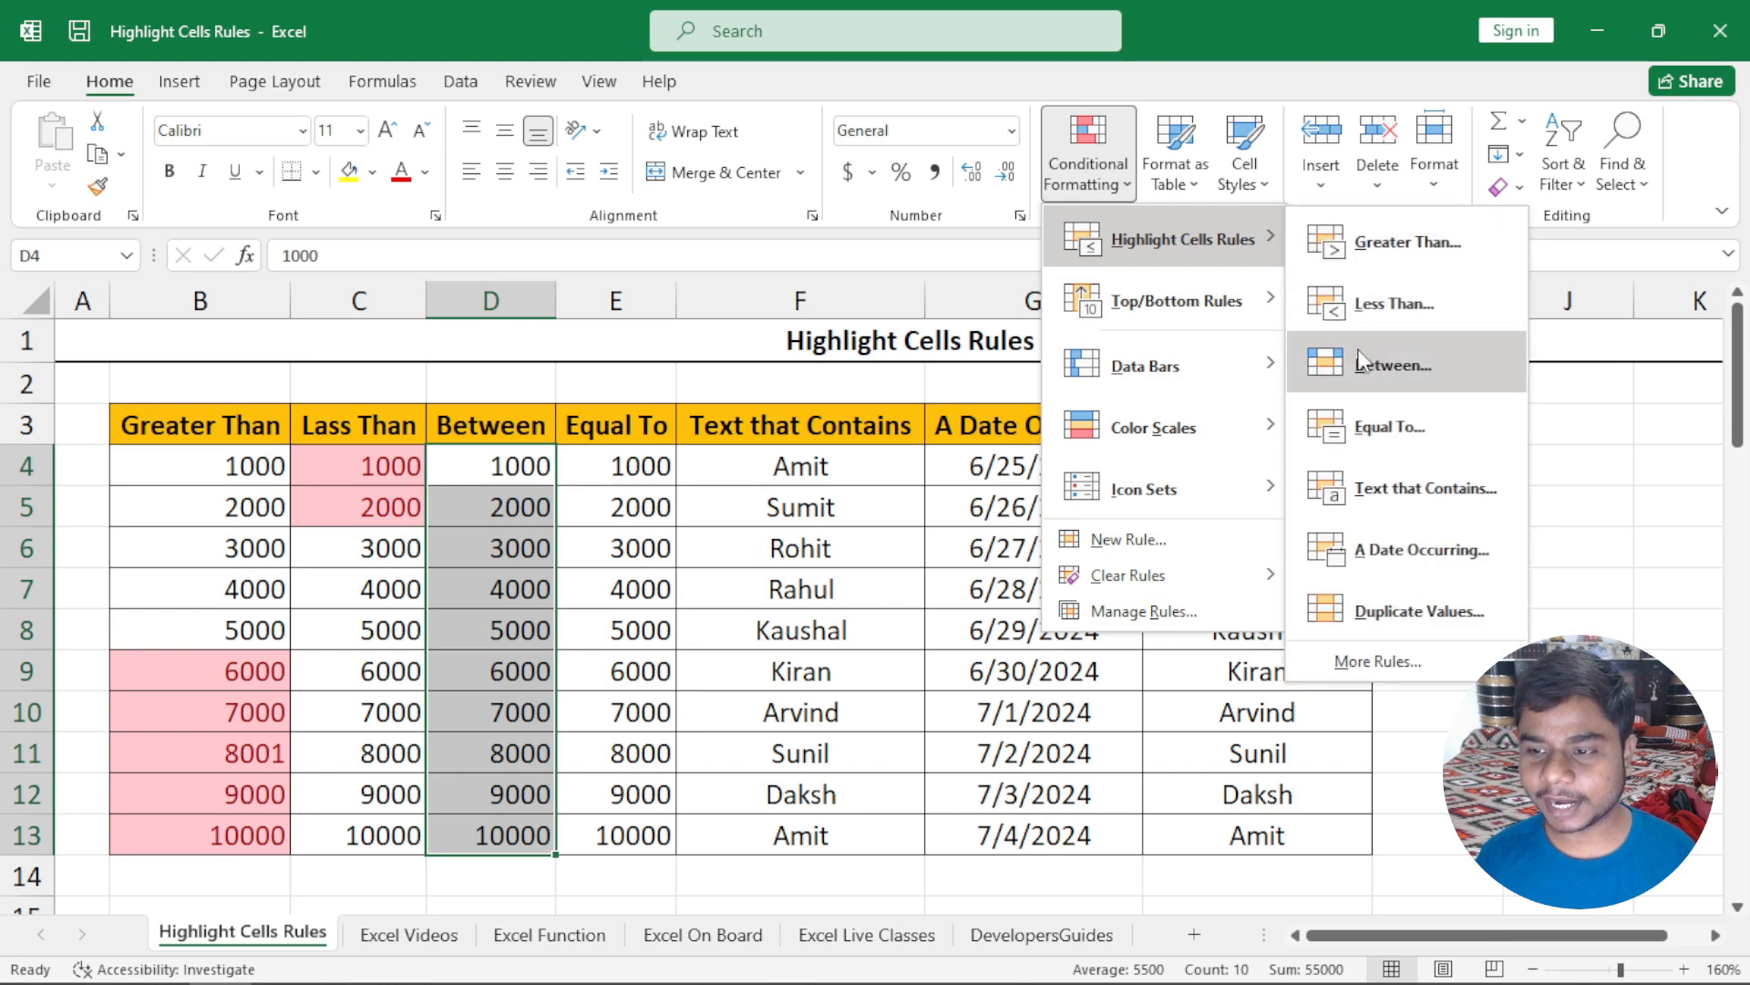
click(1359, 352)
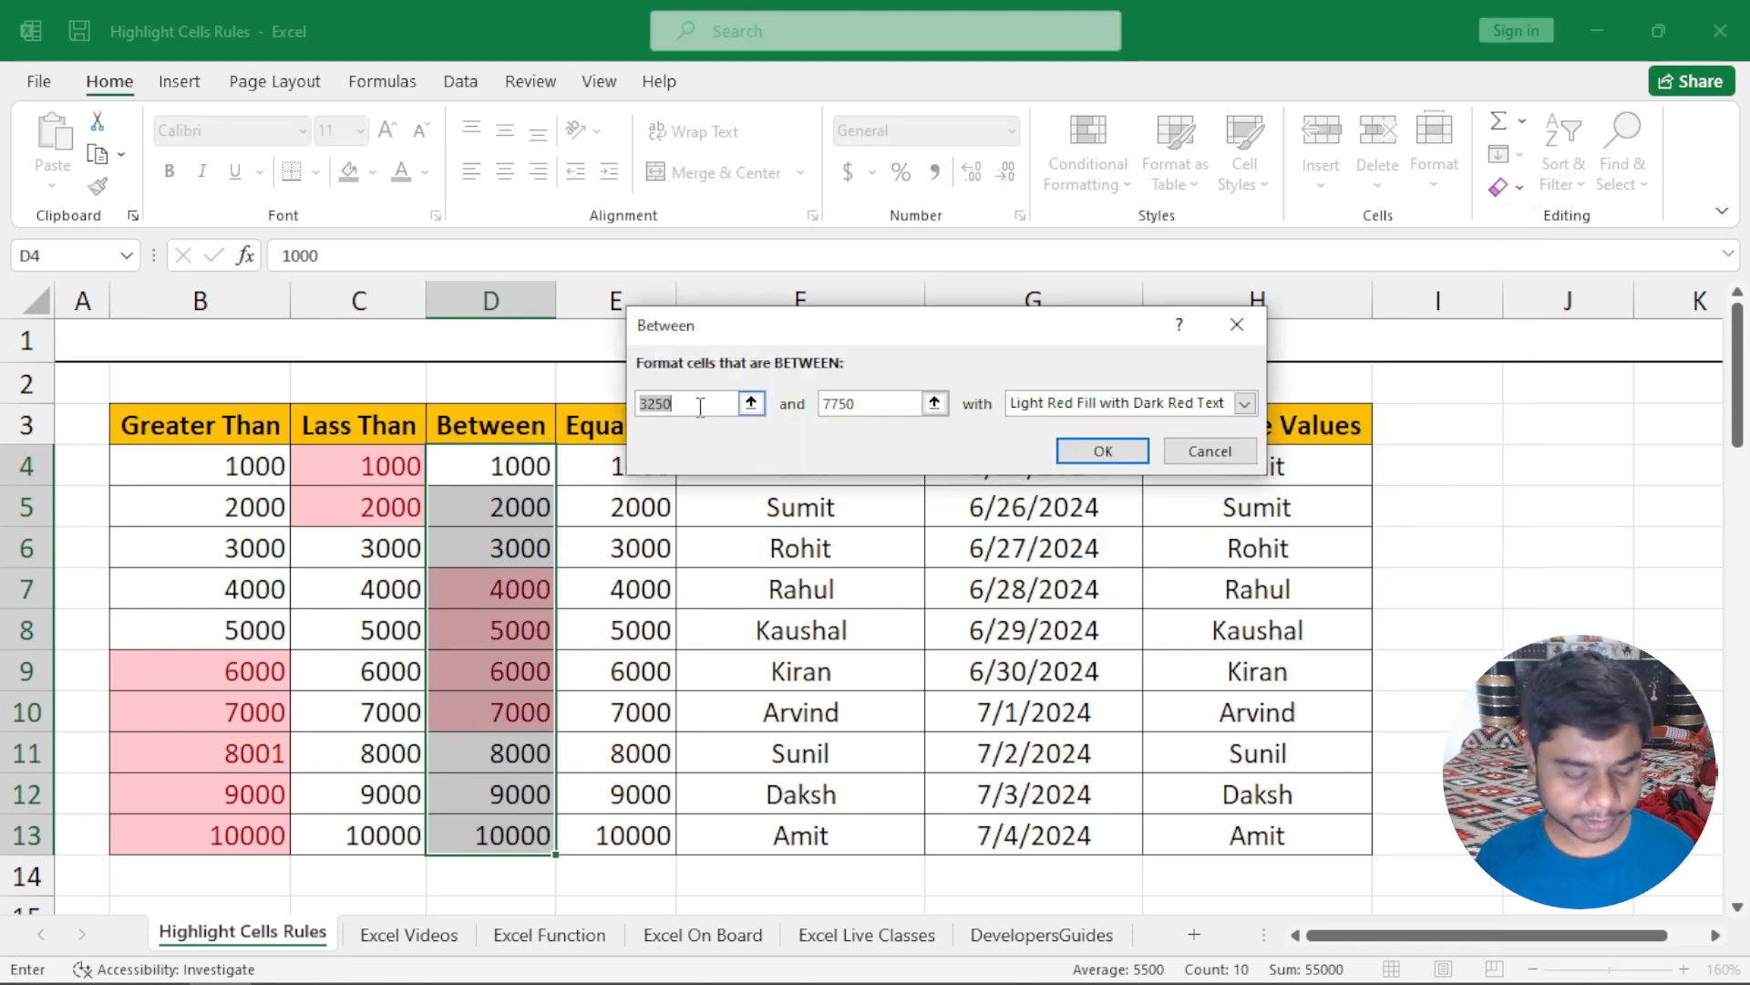
text(3000)
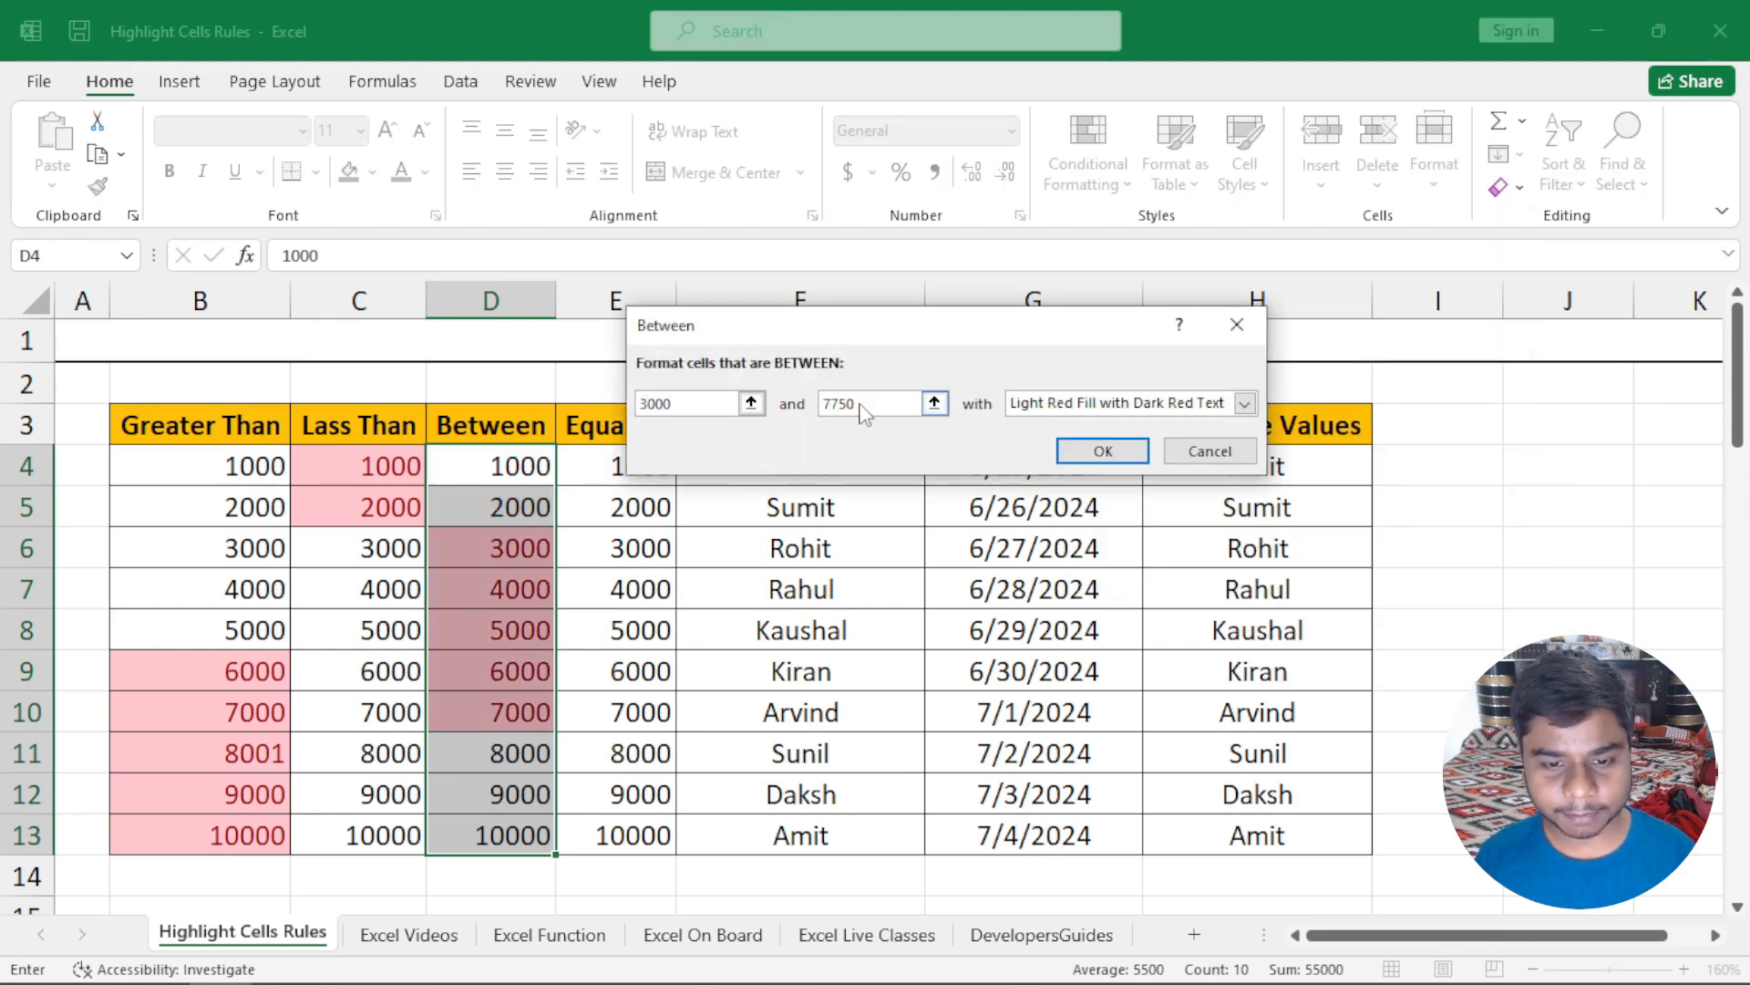
key(Tab)
text(6000)
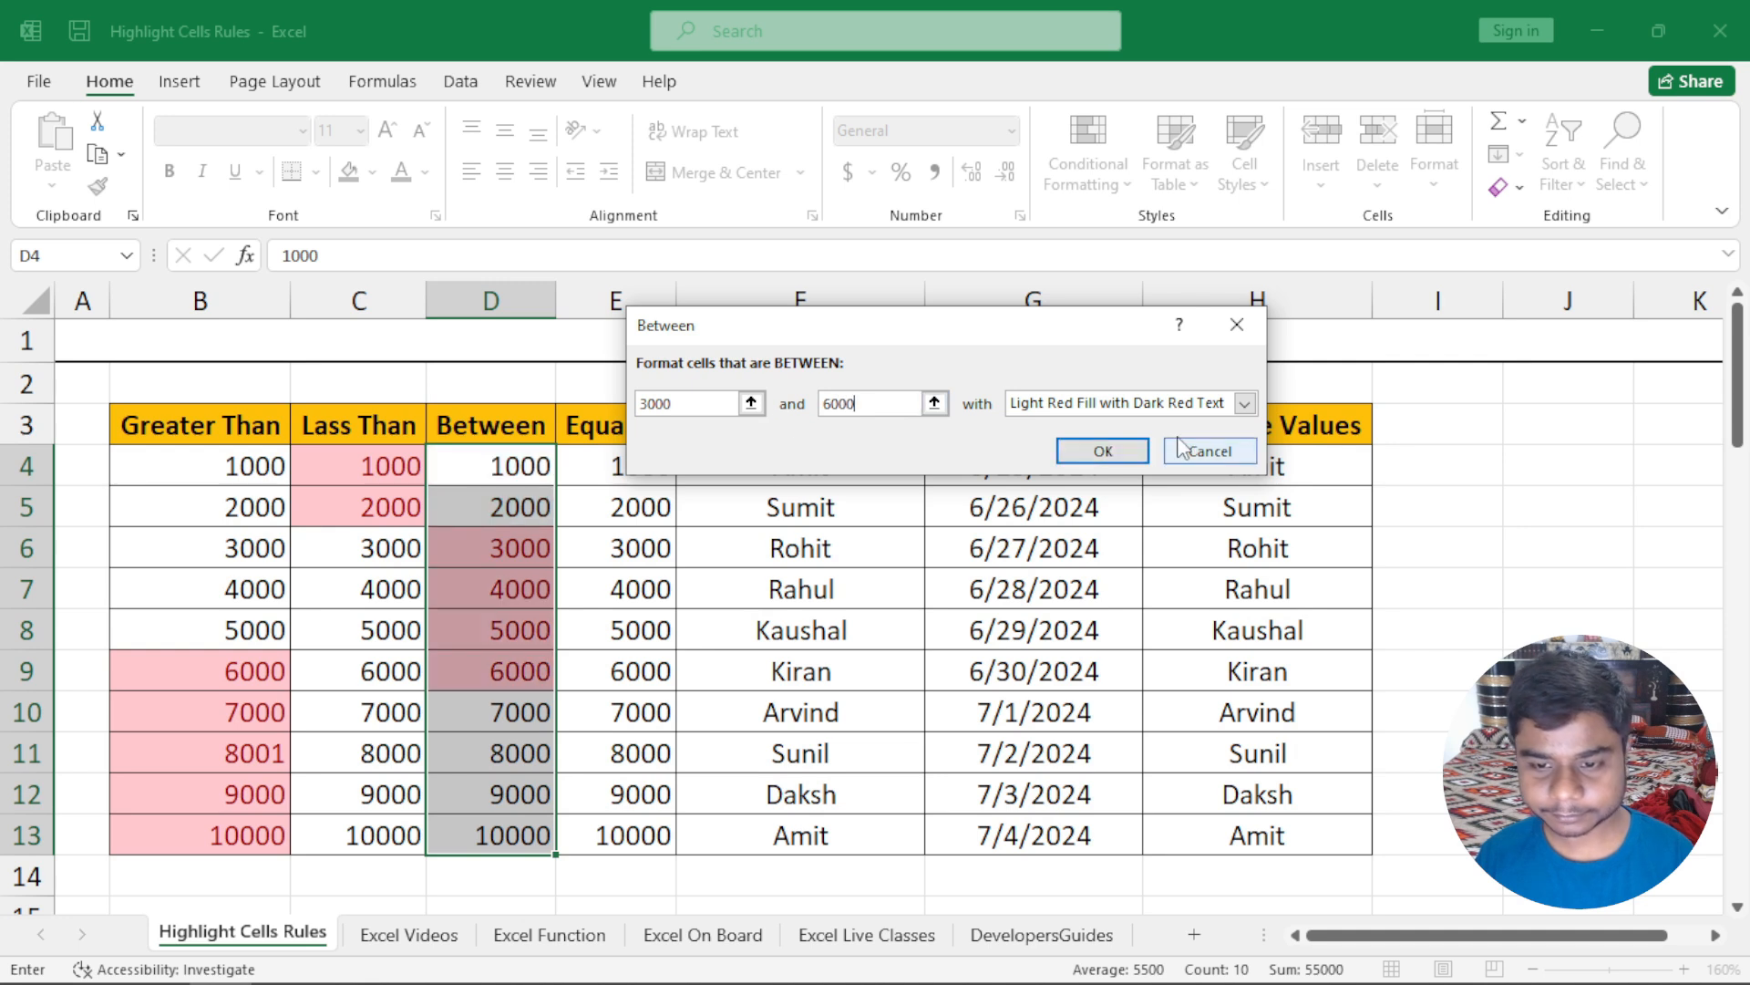
click(1128, 456)
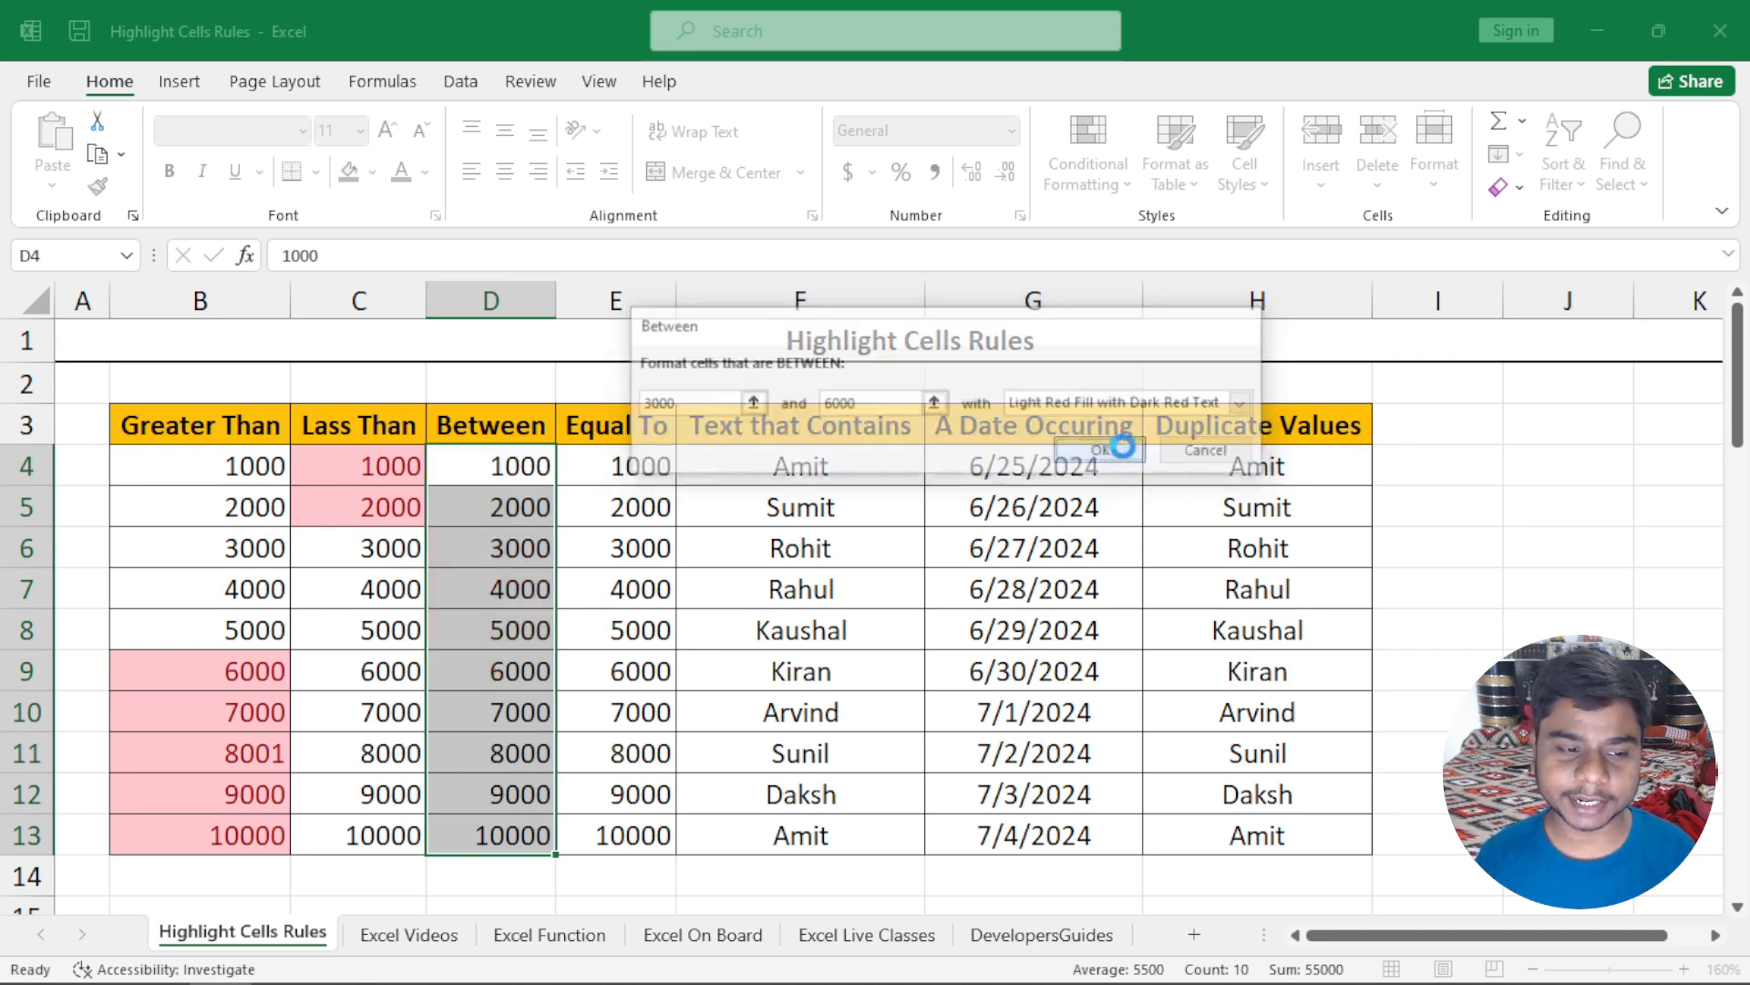
click(598, 454)
click(1088, 155)
mouse_move(1153, 299)
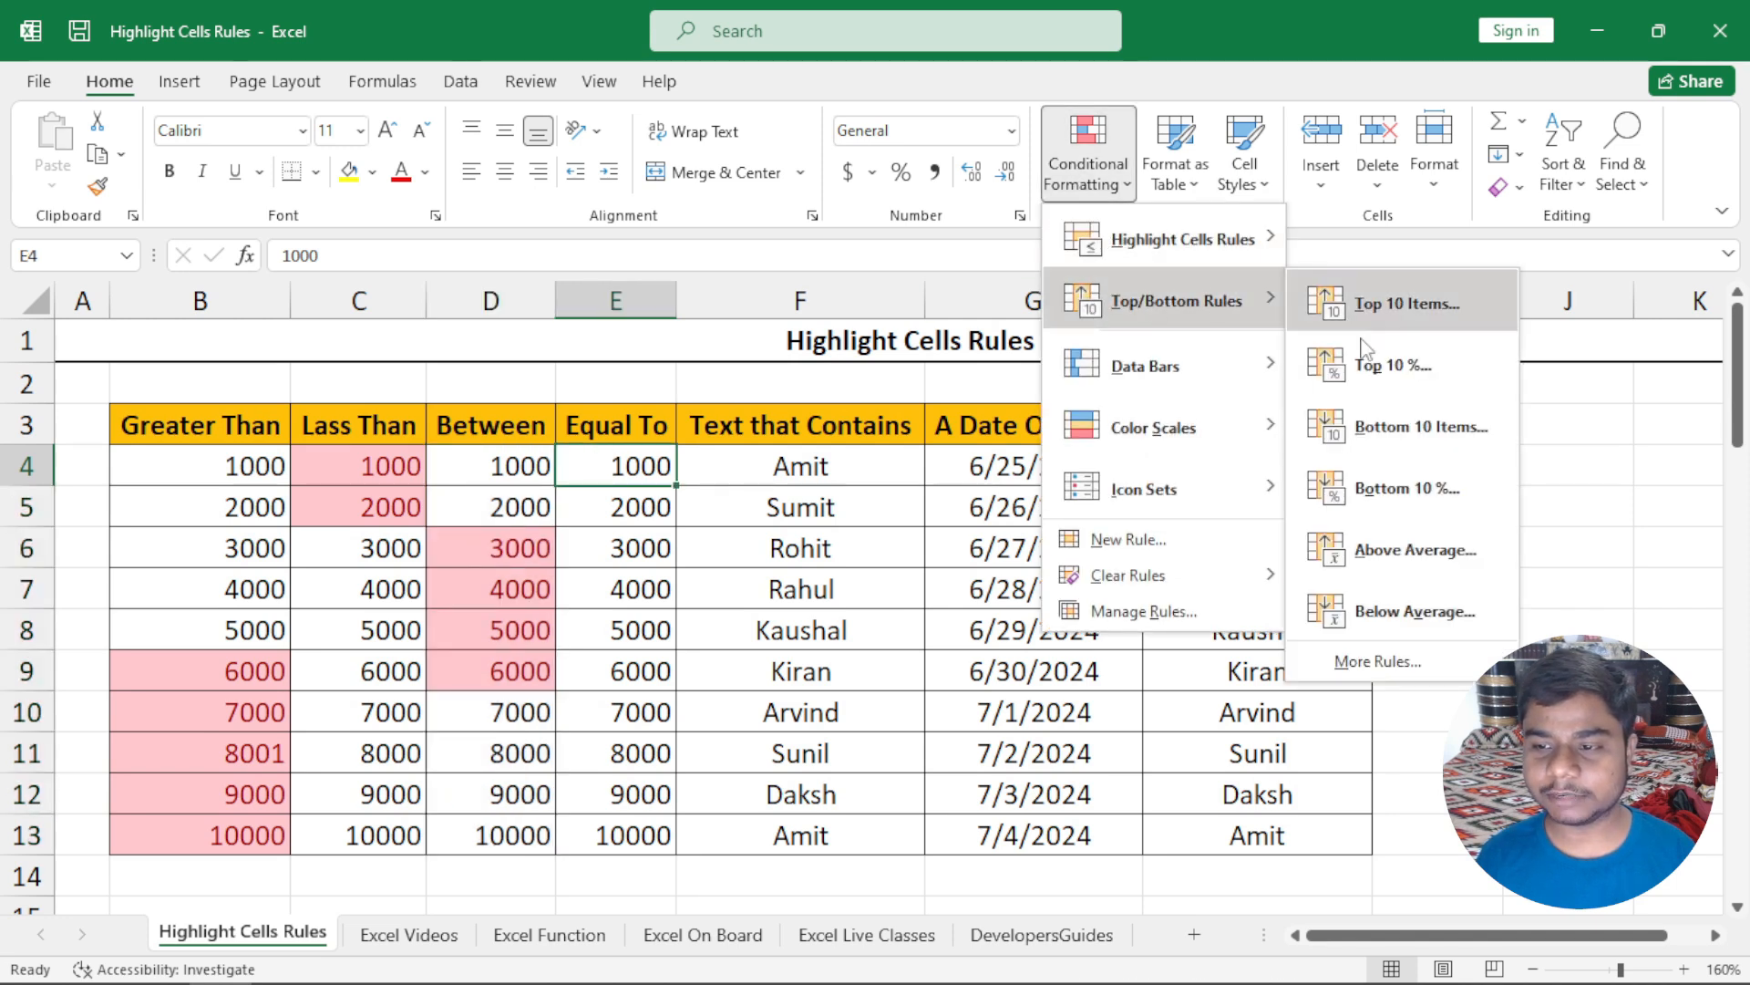
mouse_move(1184, 239)
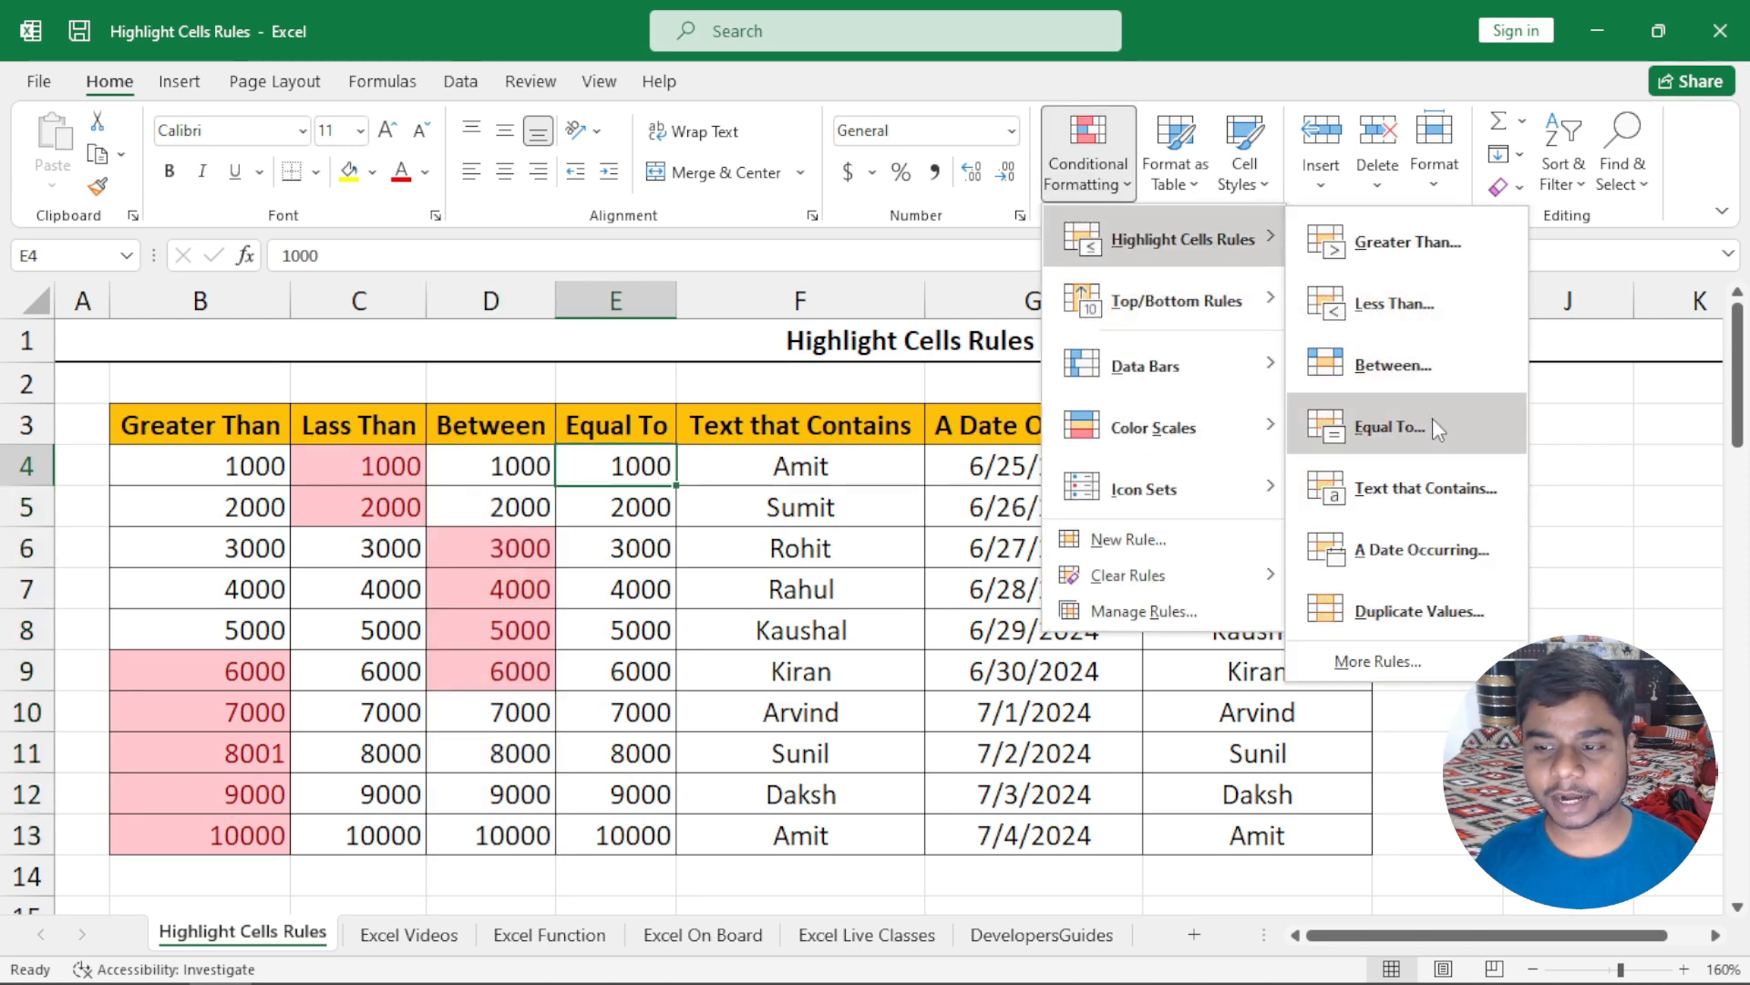
click(632, 457)
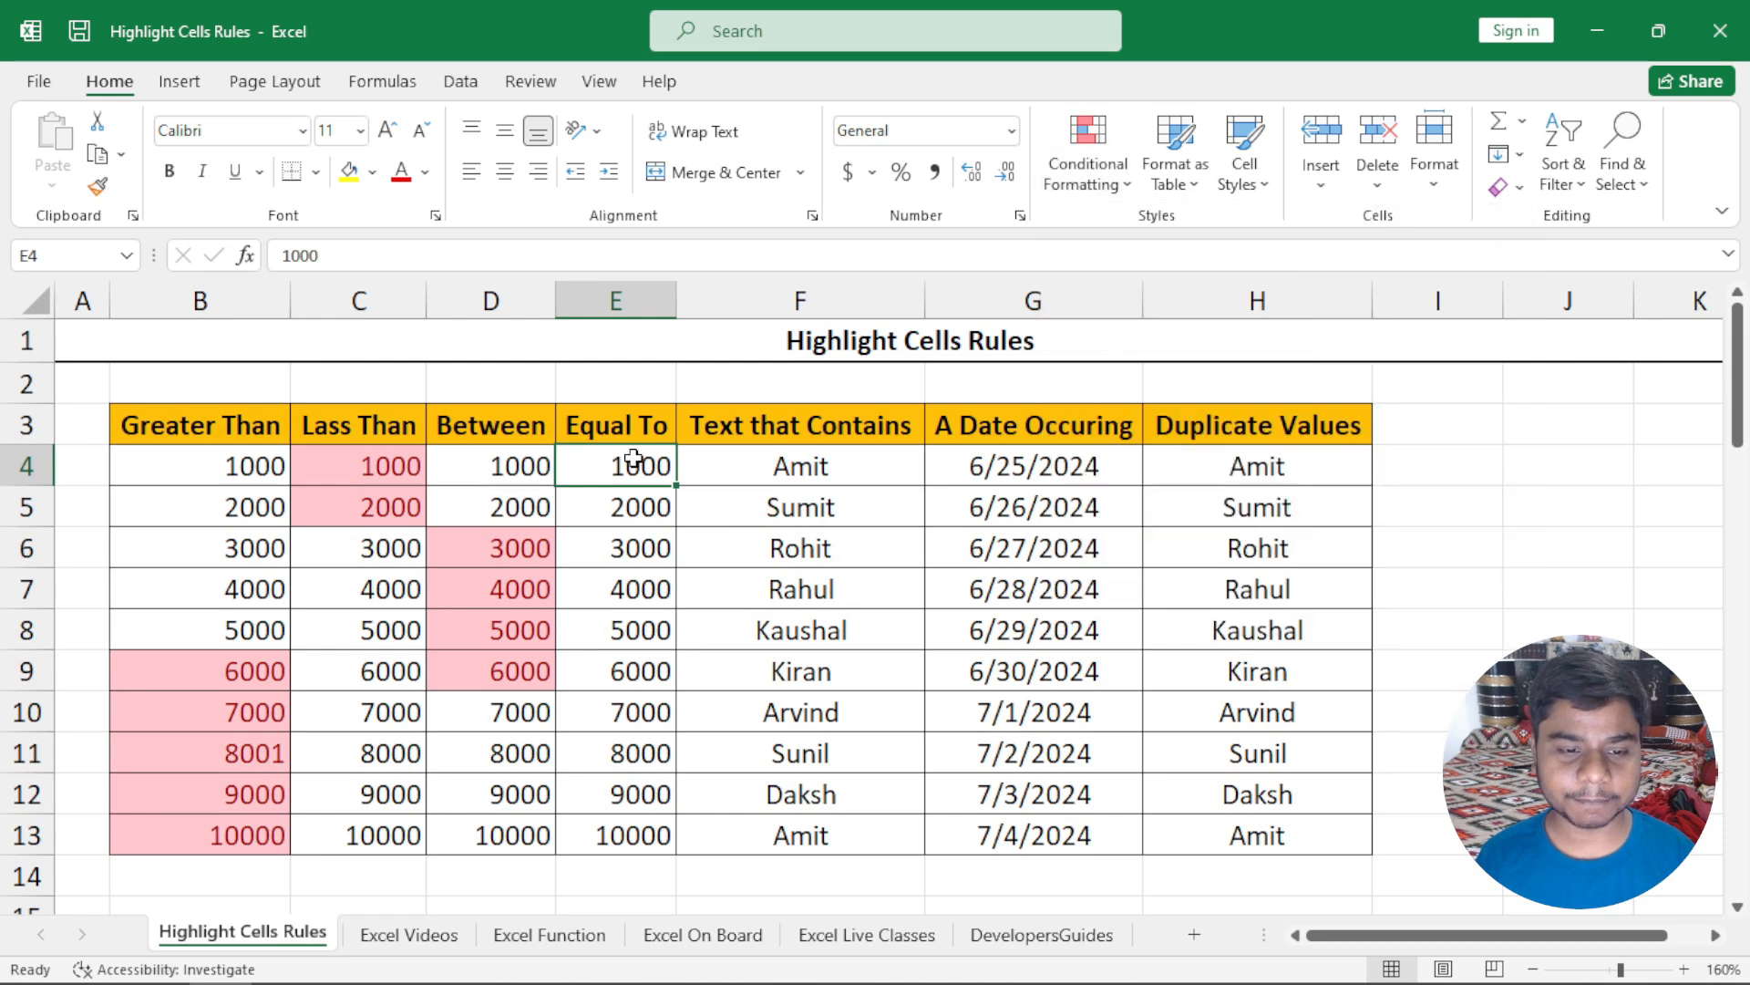
Step: Start an Equal To highlight rule on cells E4:E13 with the value 5000, moving its dialog clear of column E
drag(633, 457, 639, 834)
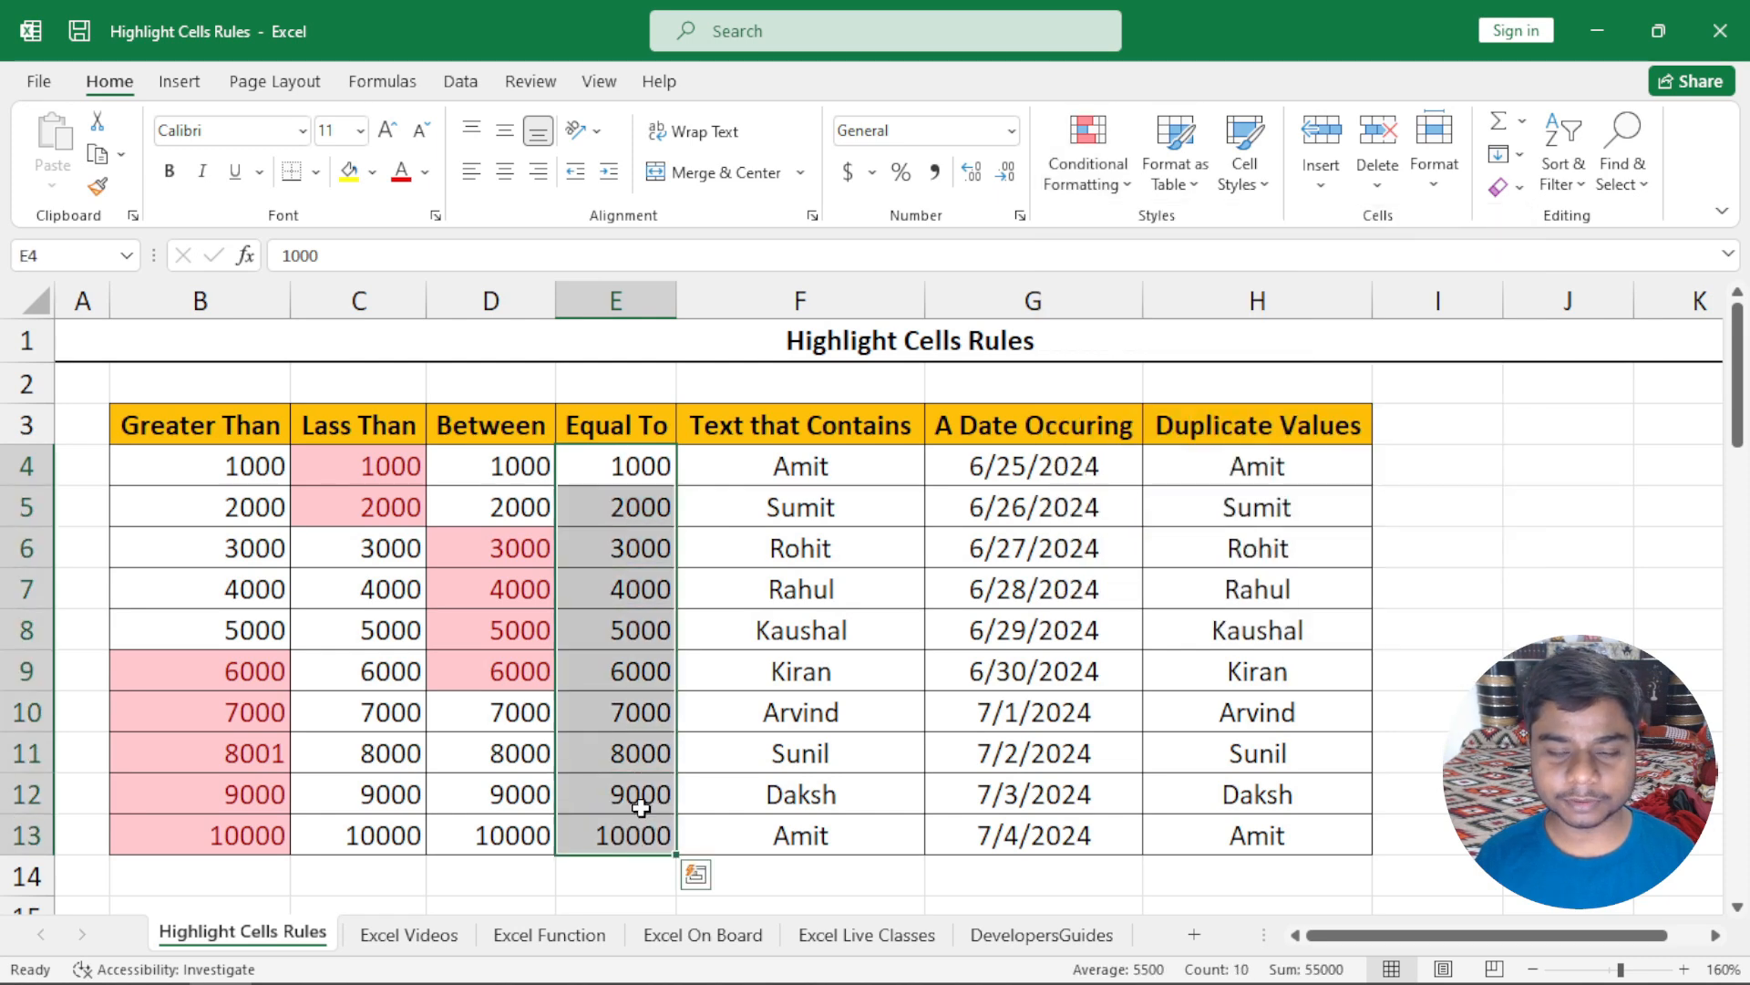
click(1094, 178)
mouse_move(1120, 235)
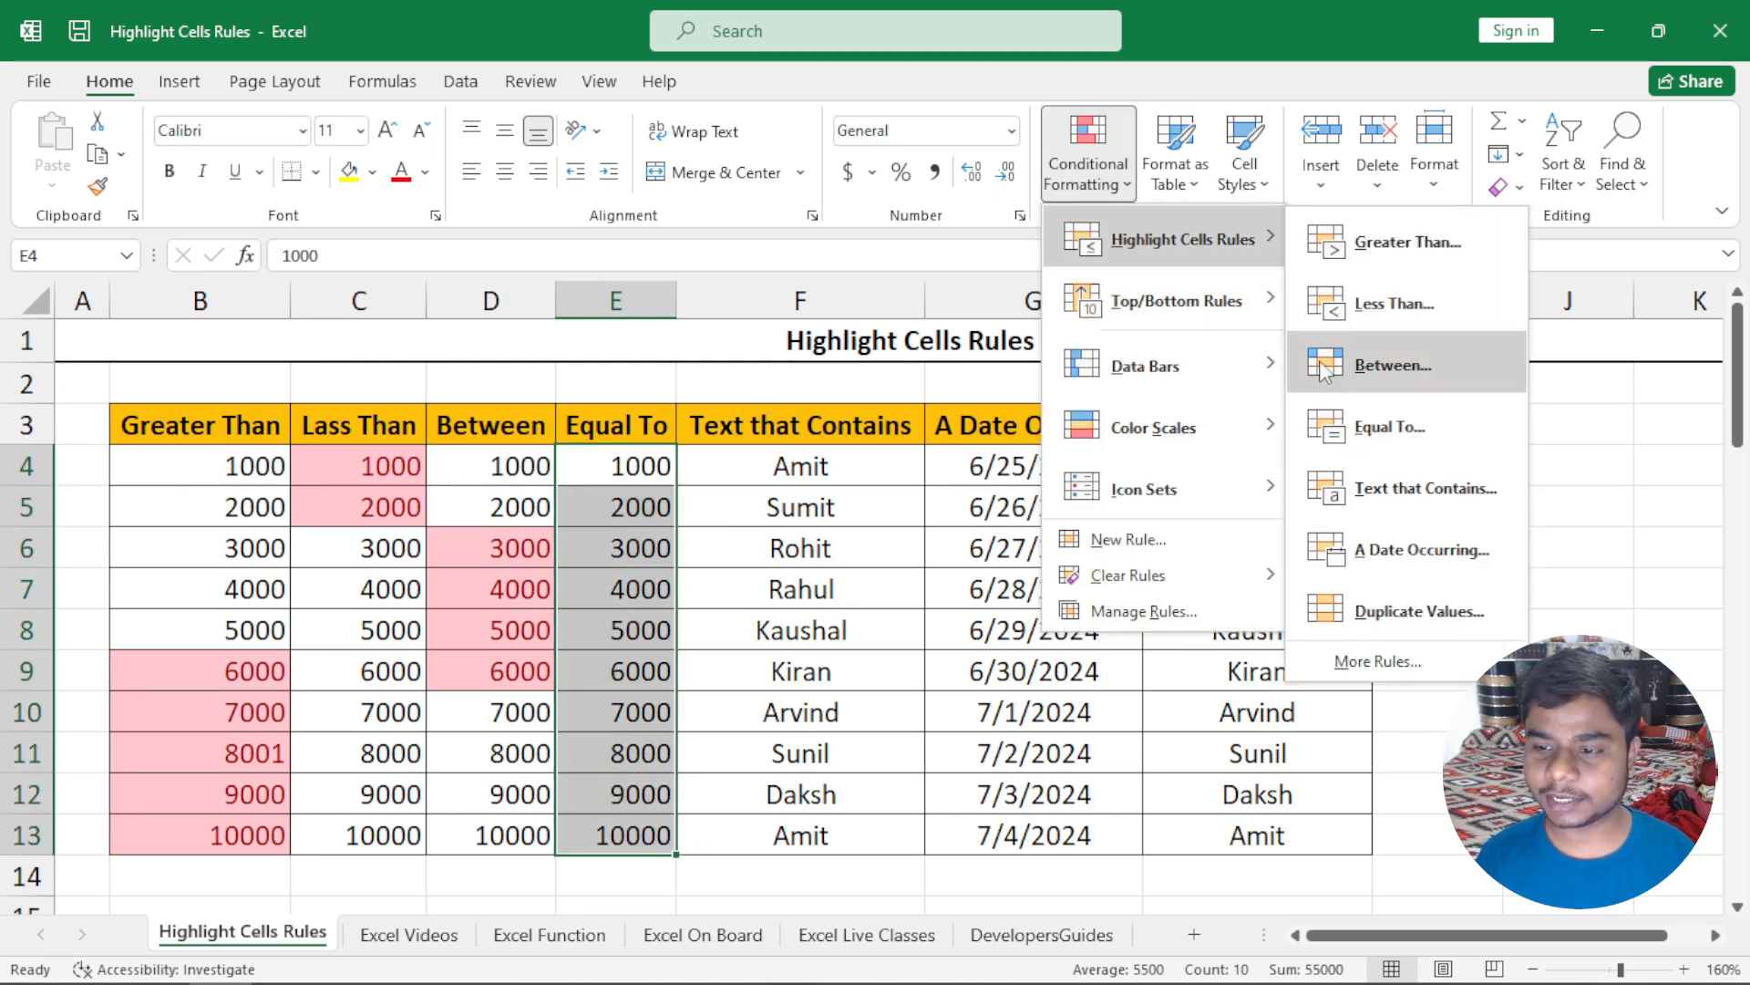
click(1350, 423)
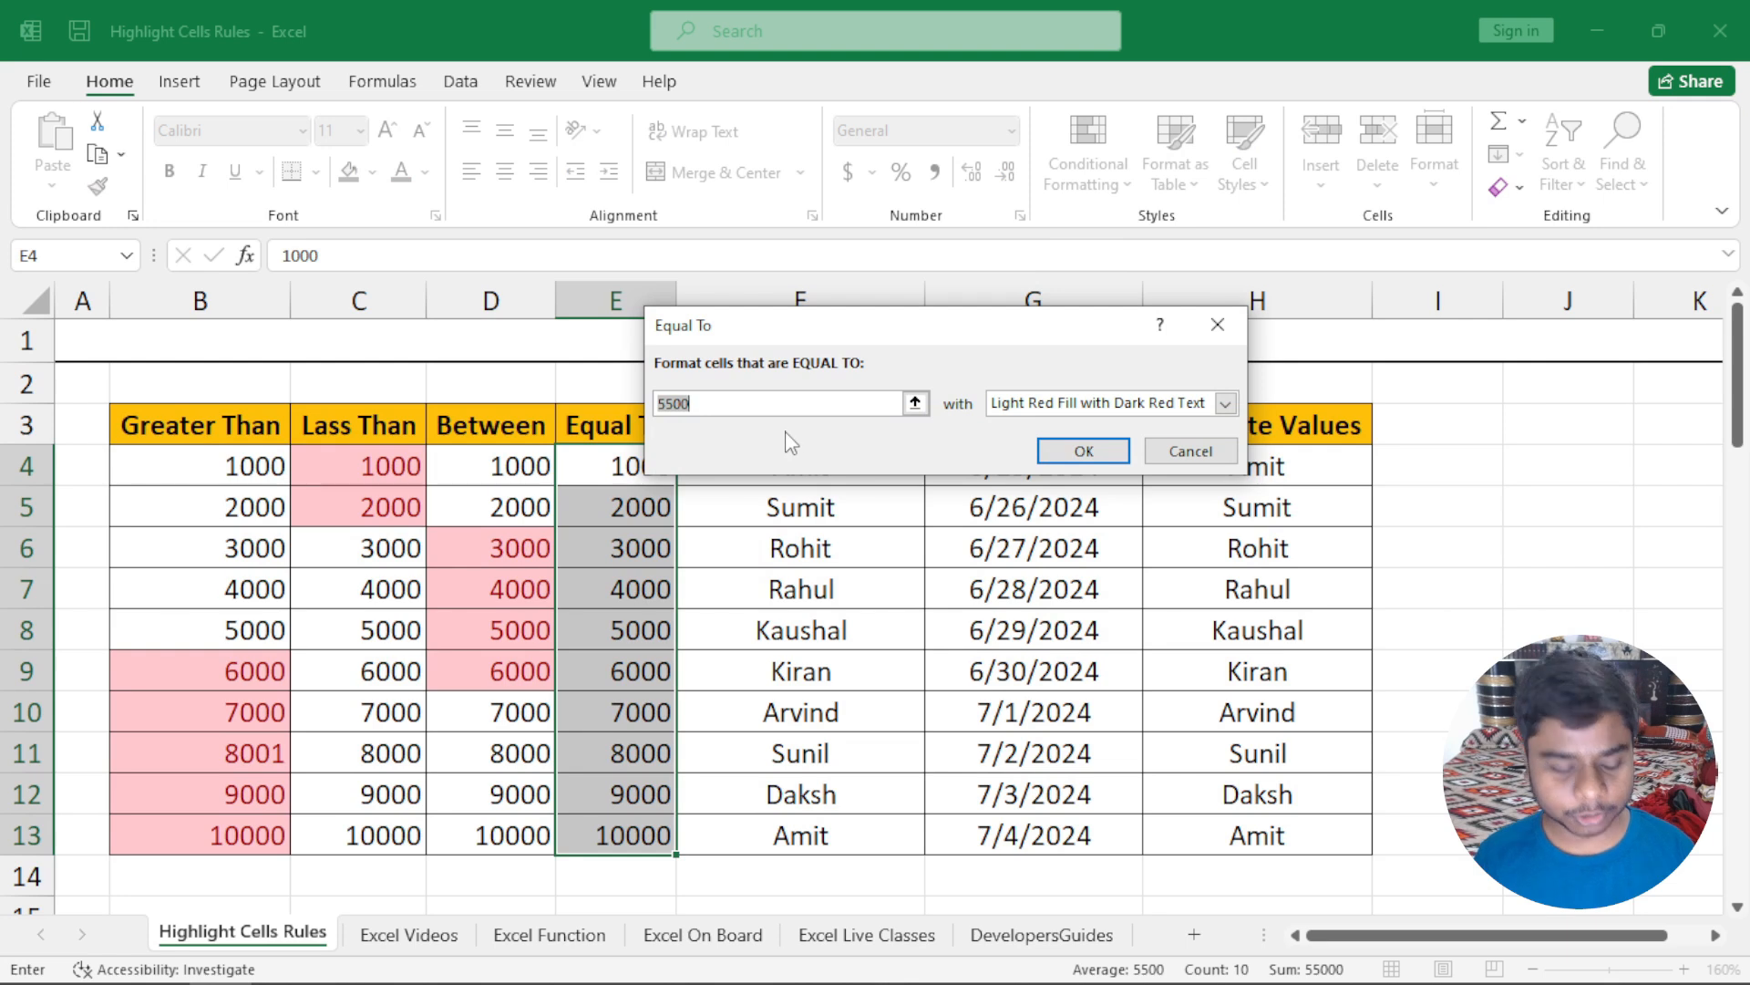
text(50000)
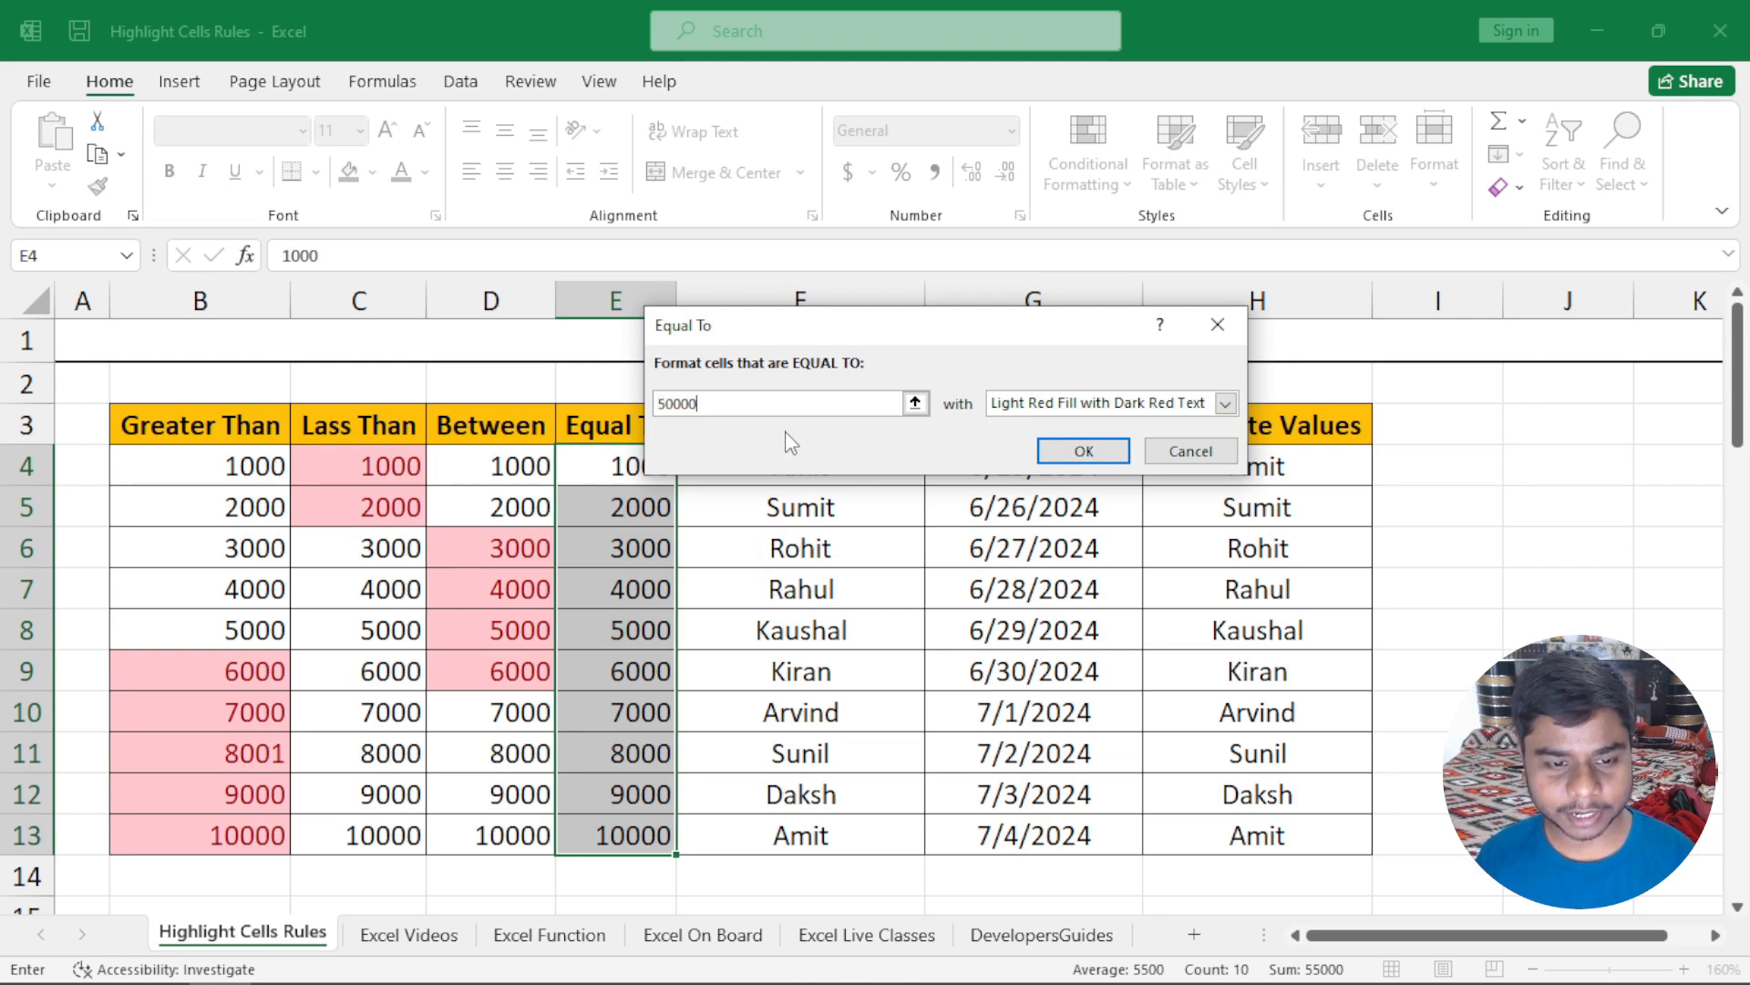
key(BackSpace)
drag(782, 321, 939, 328)
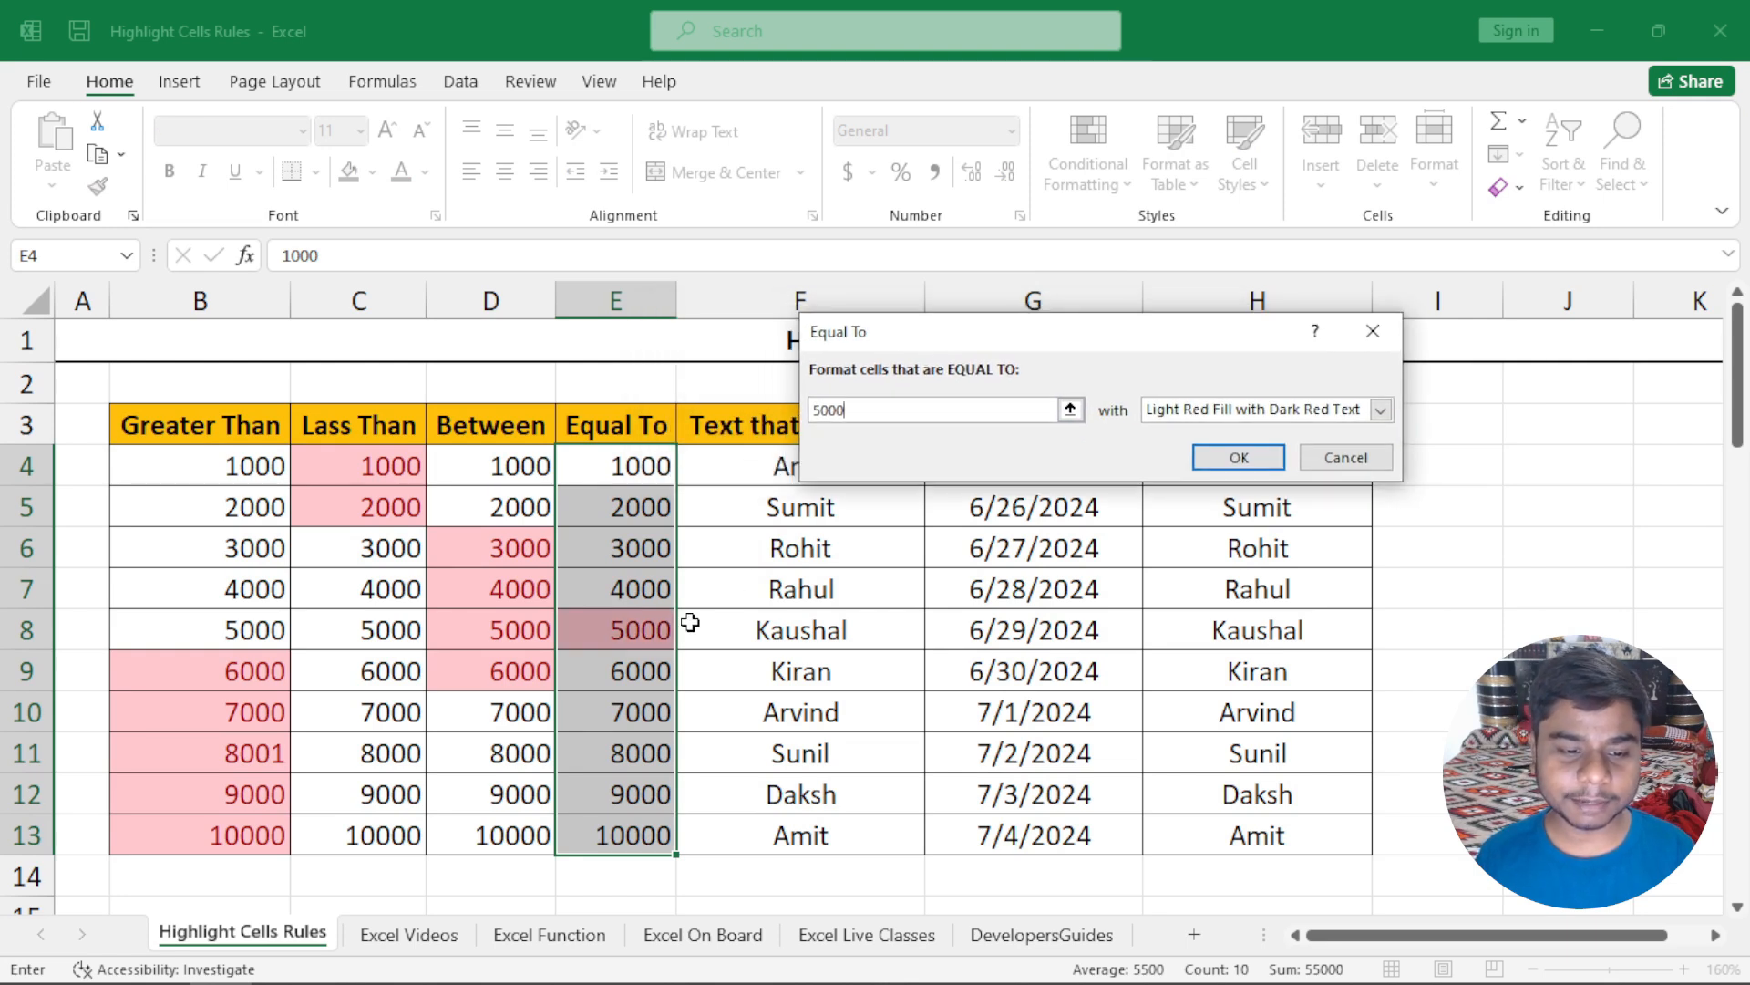
Step: Give the Equal To rule a custom format with a solid purple fill and accept it
click(1187, 419)
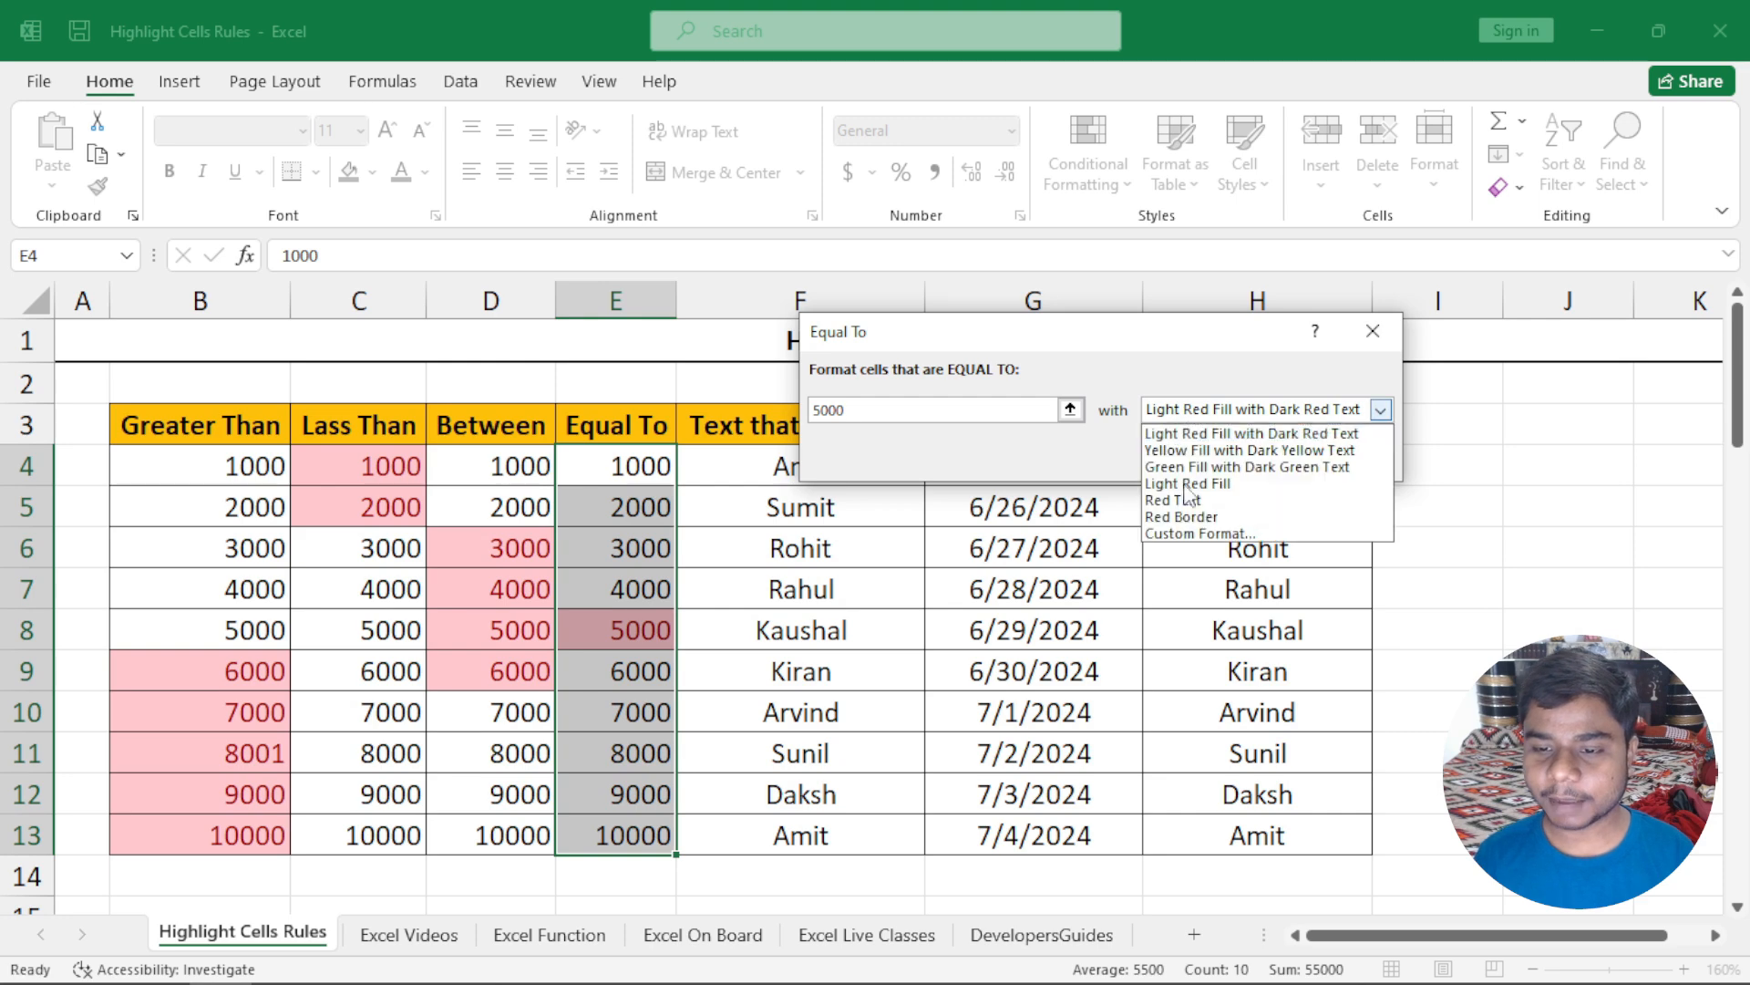
click(1193, 528)
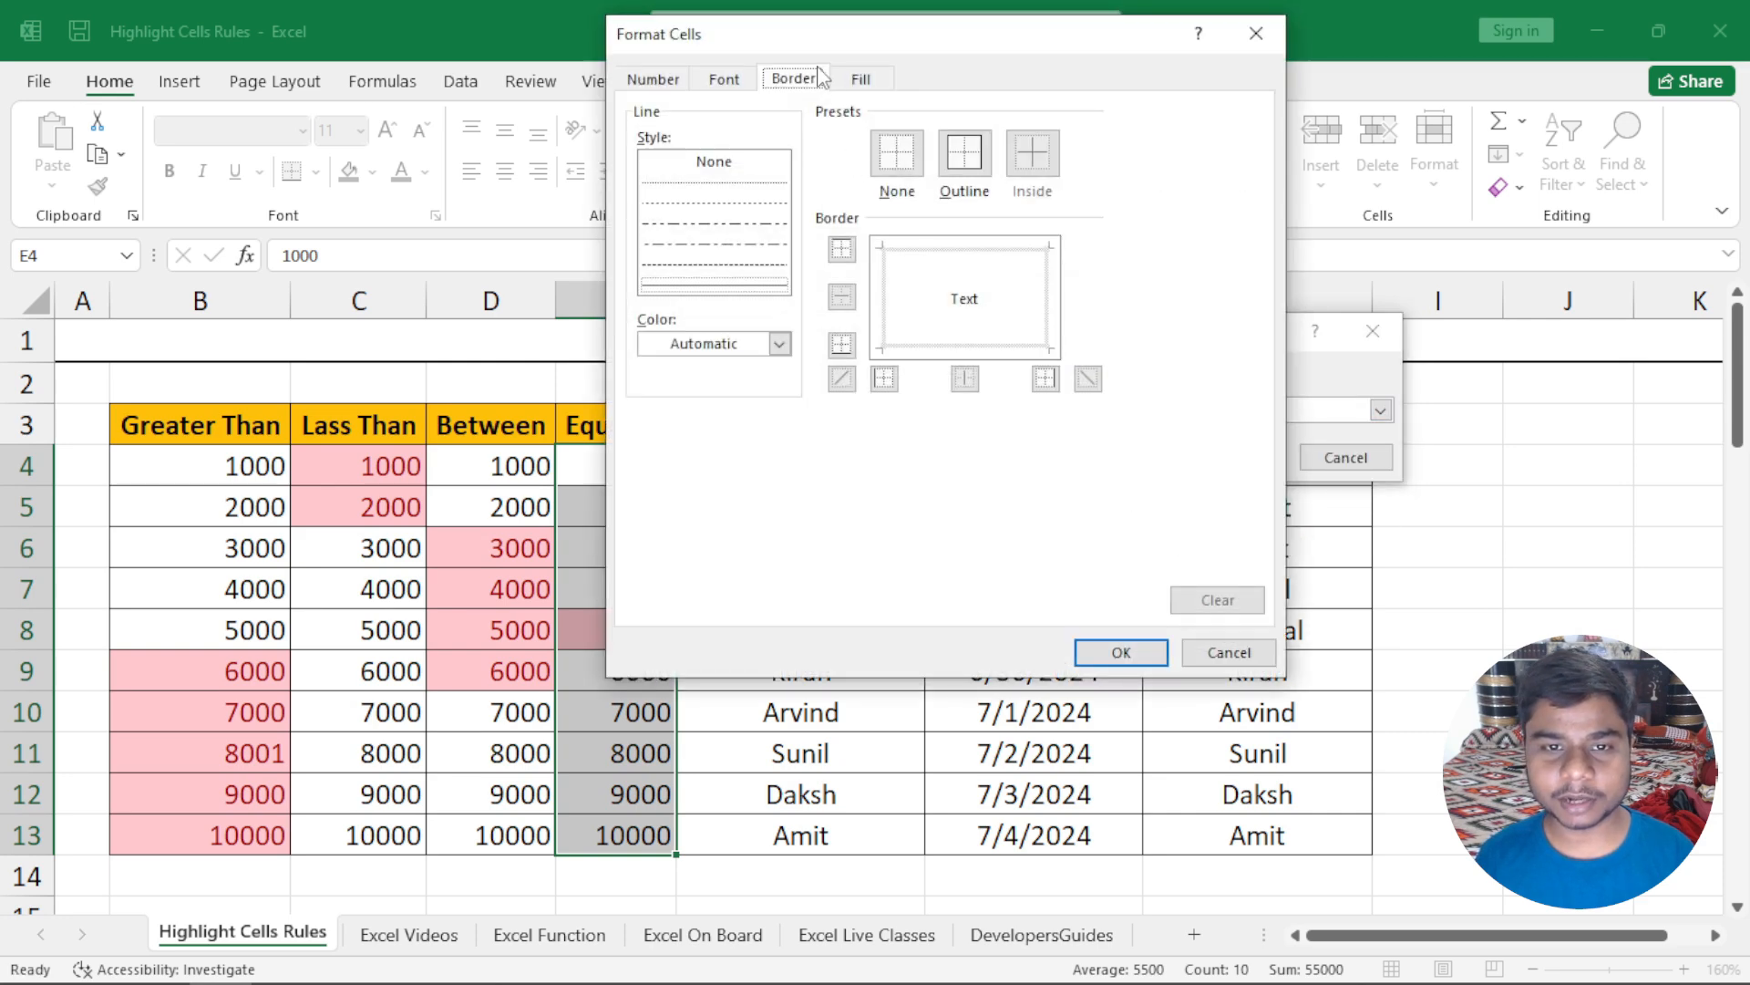
click(864, 80)
drag(865, 46, 965, 96)
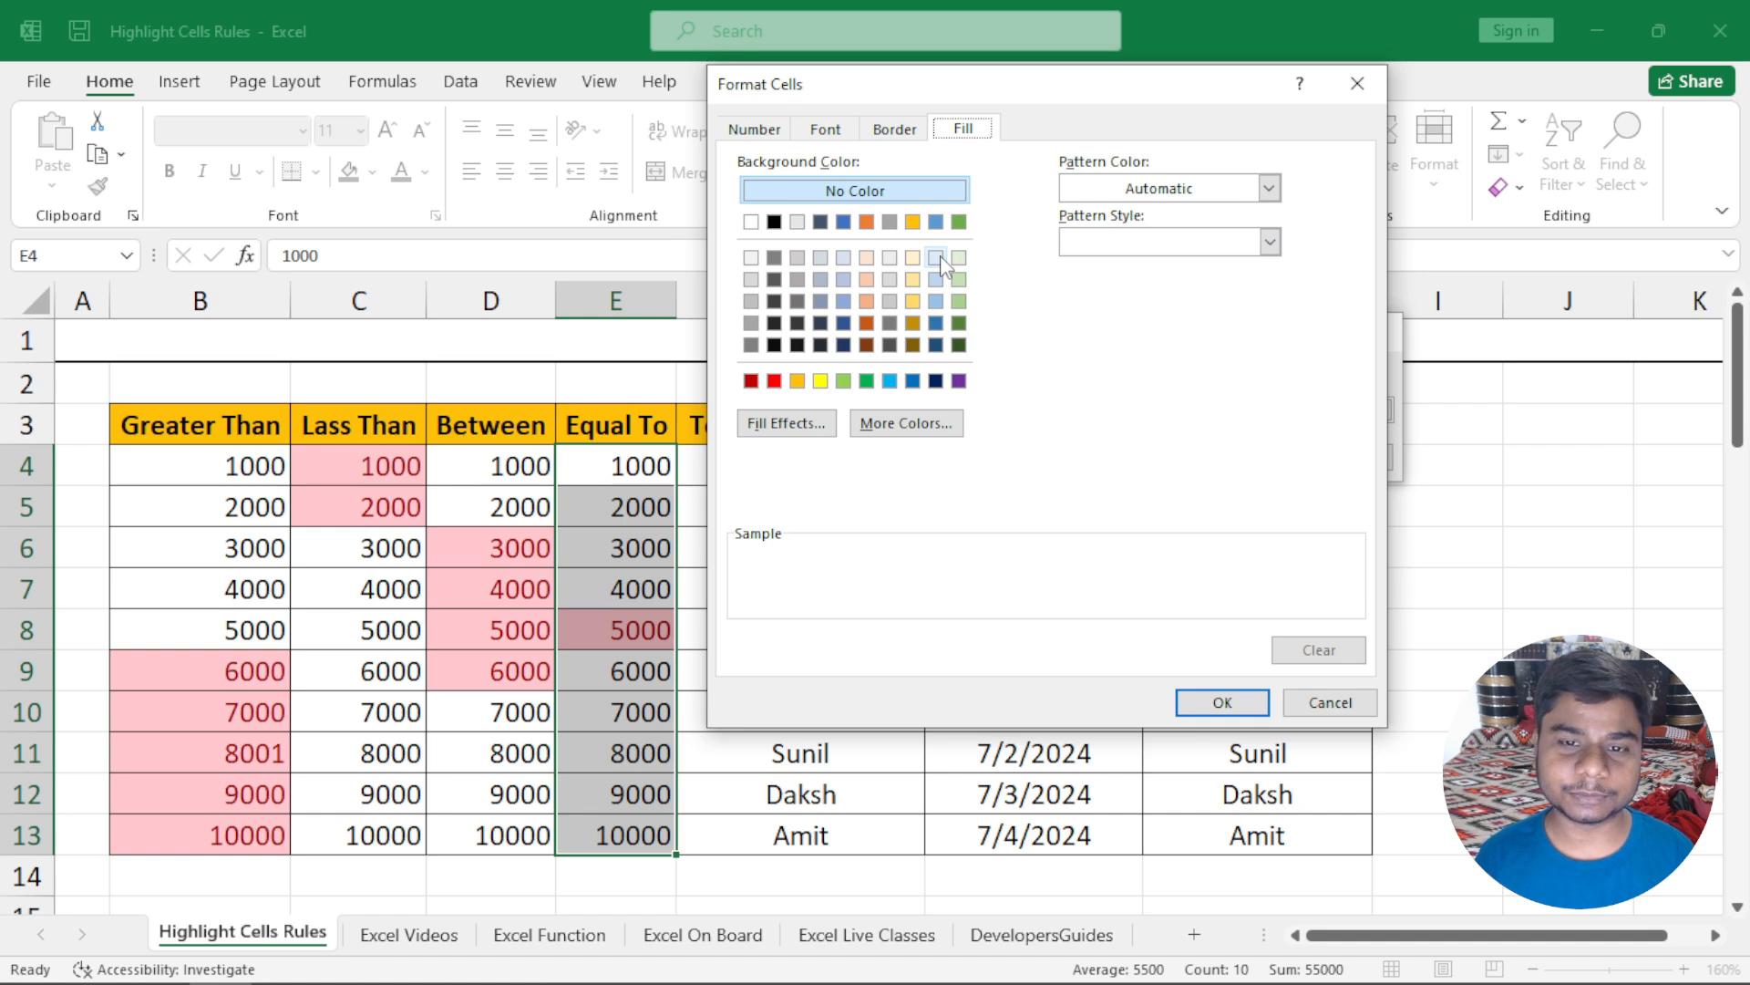
click(958, 222)
click(959, 381)
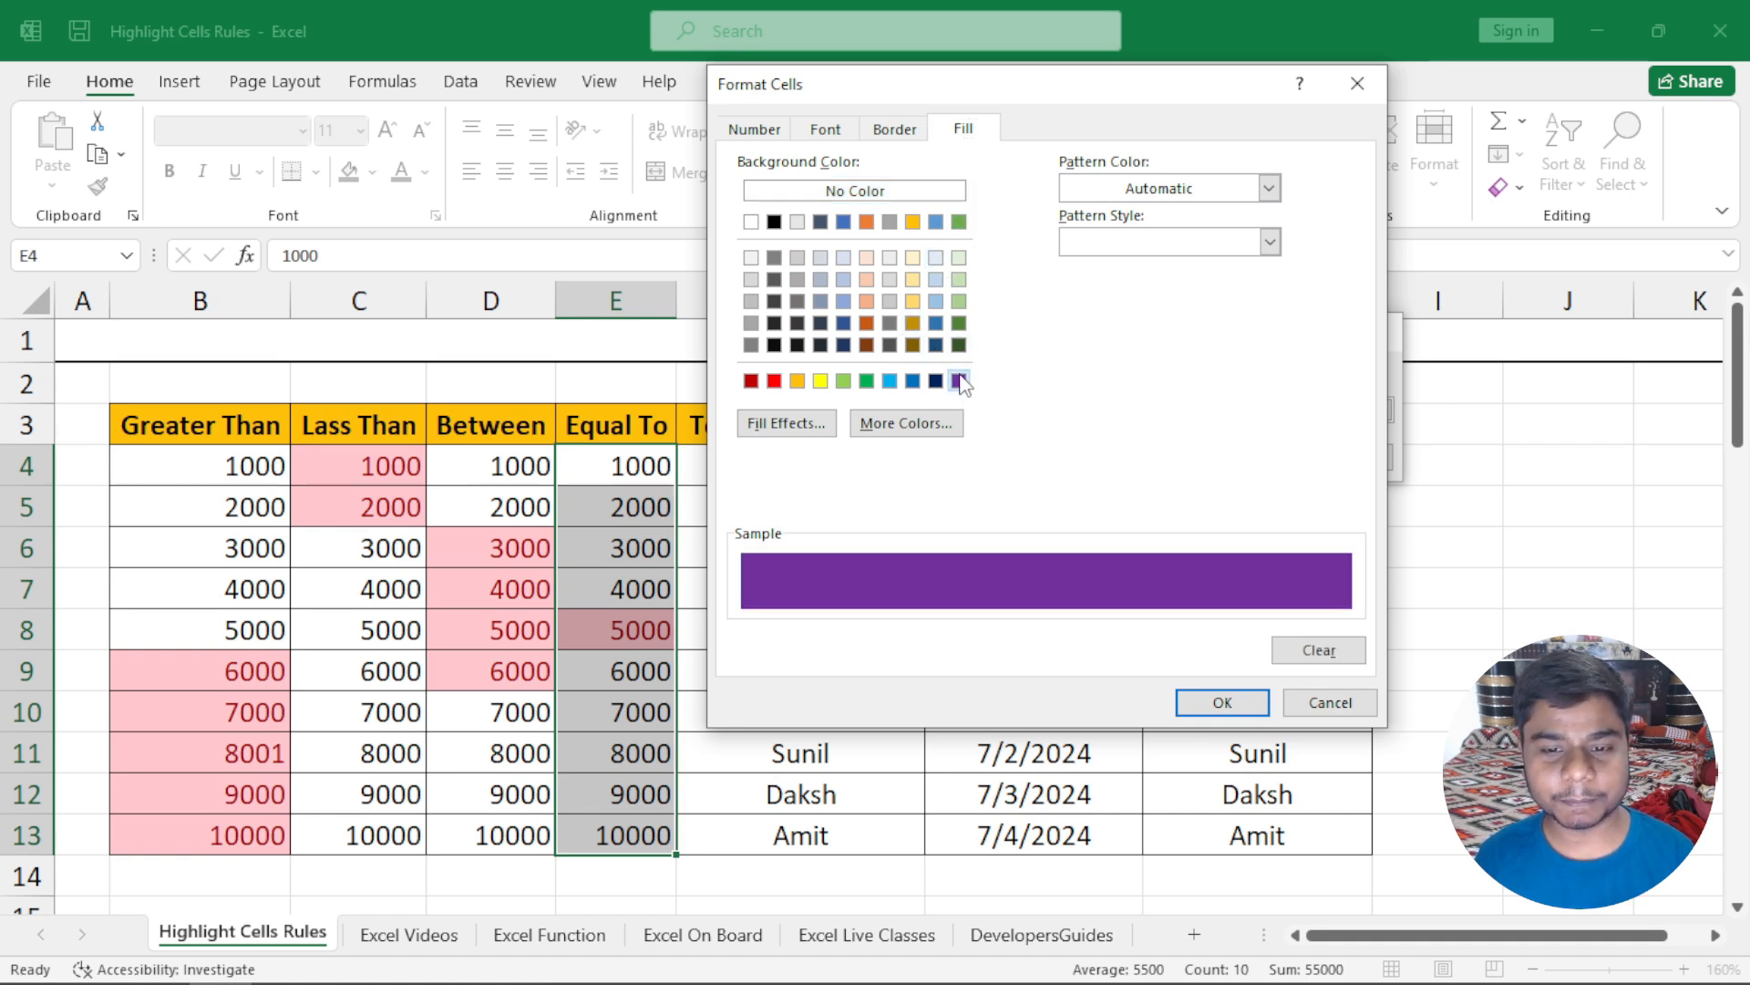
click(1187, 698)
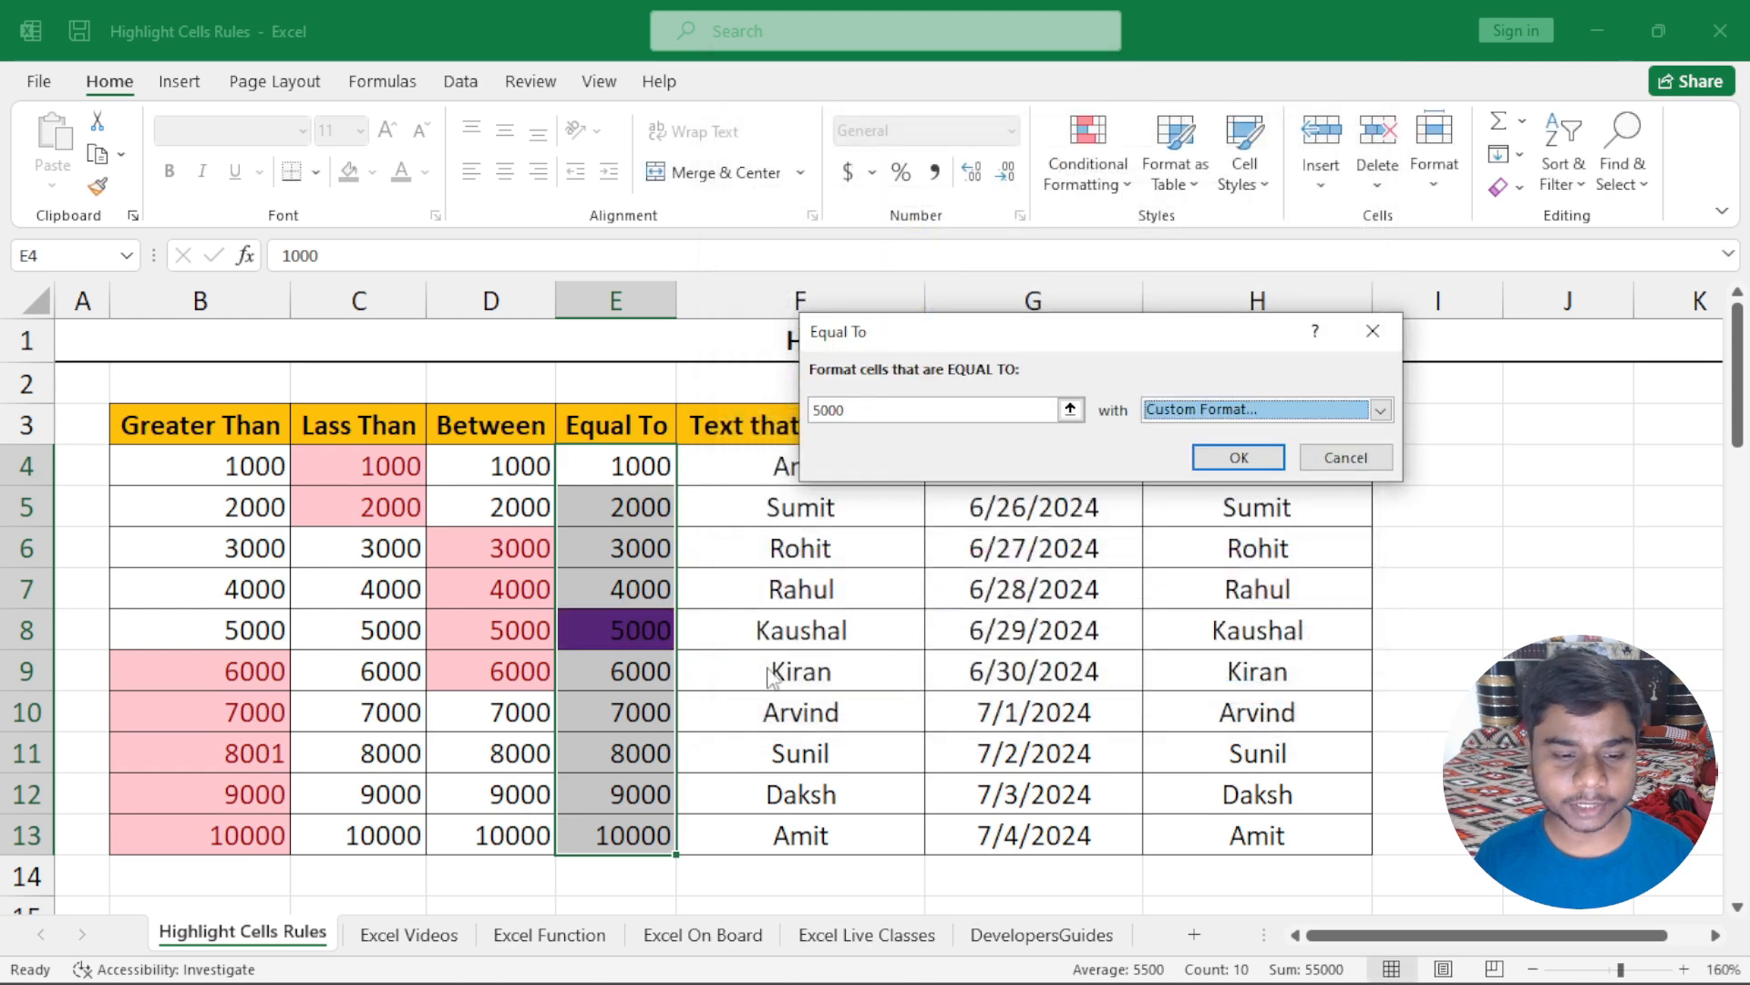
Step: Set up a two-colour gradient fill in the Equal To rule's custom format, with orange as Color 1 and gold as Color 2
click(1382, 411)
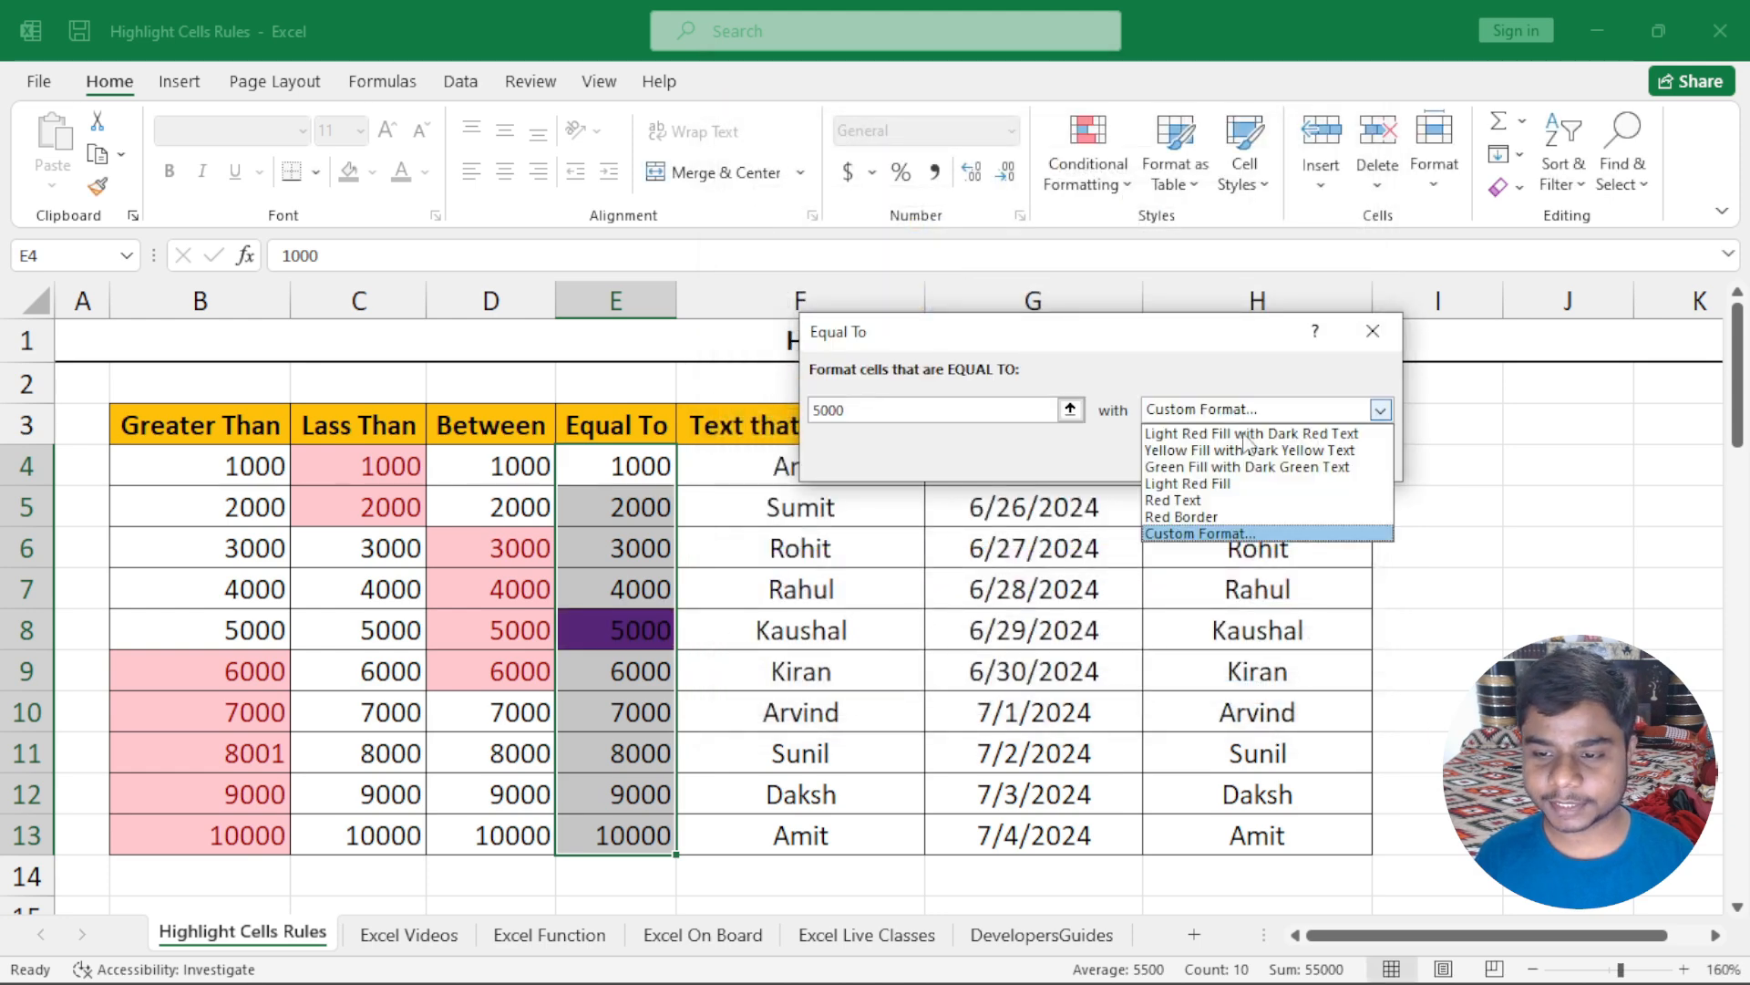
click(1245, 536)
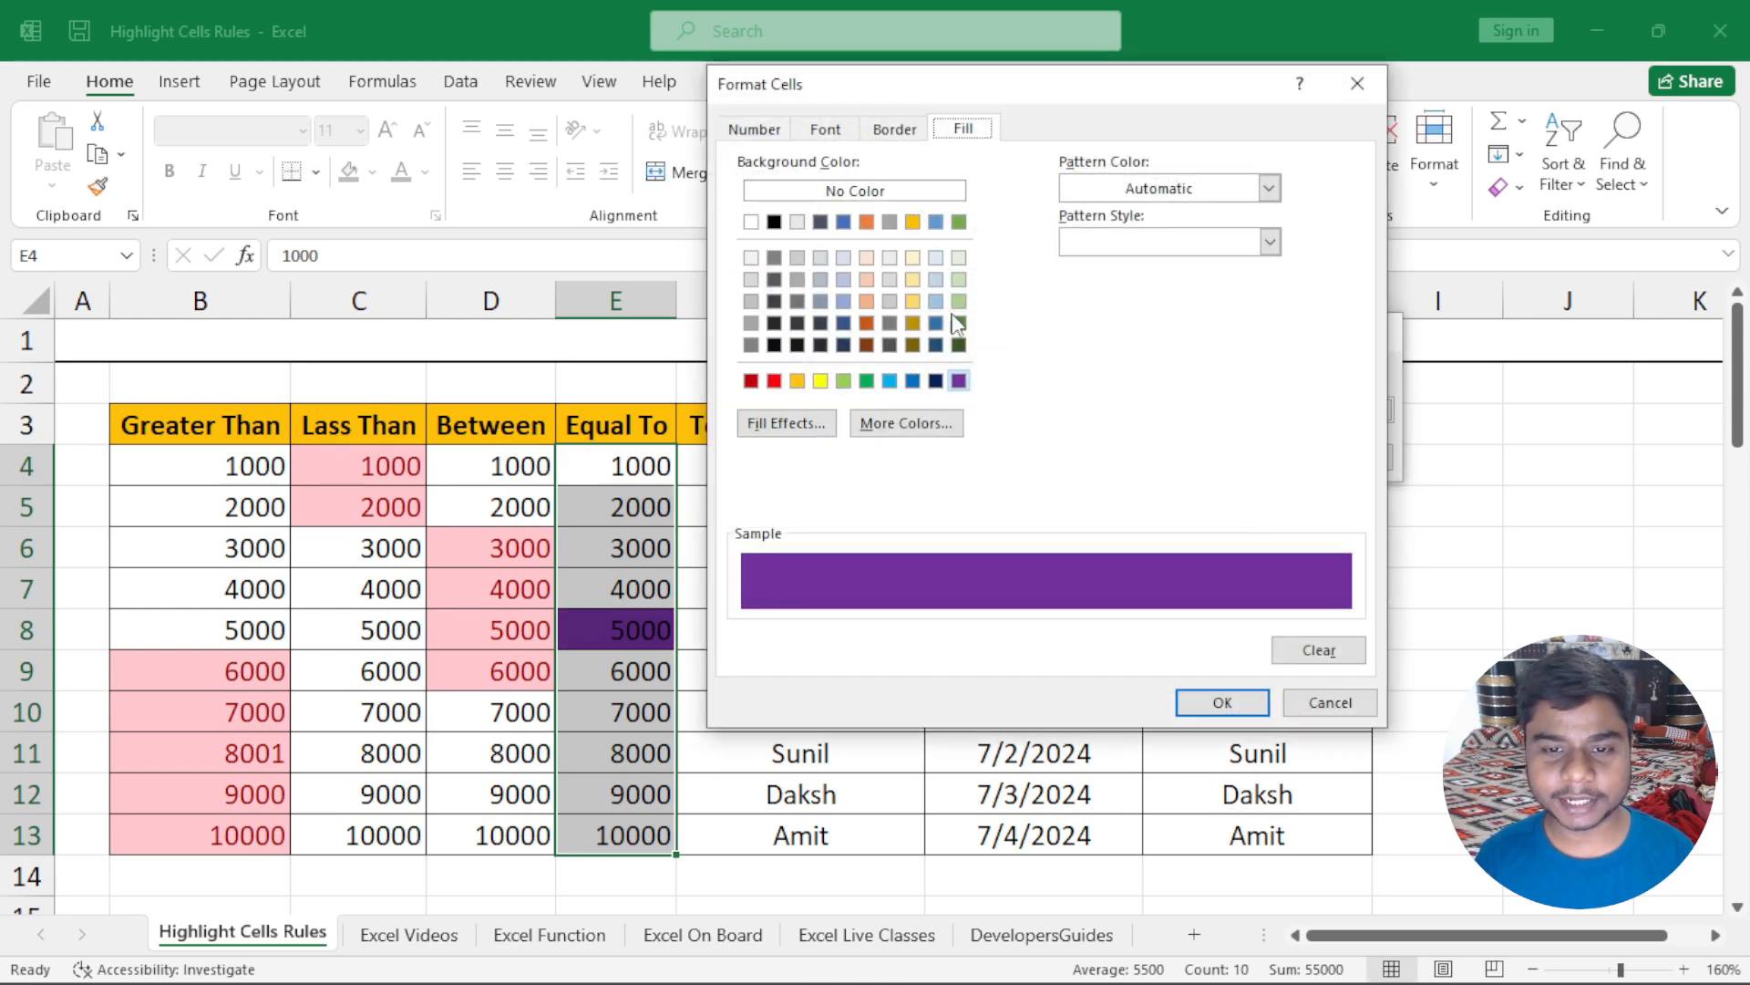
click(806, 423)
drag(935, 121, 932, 111)
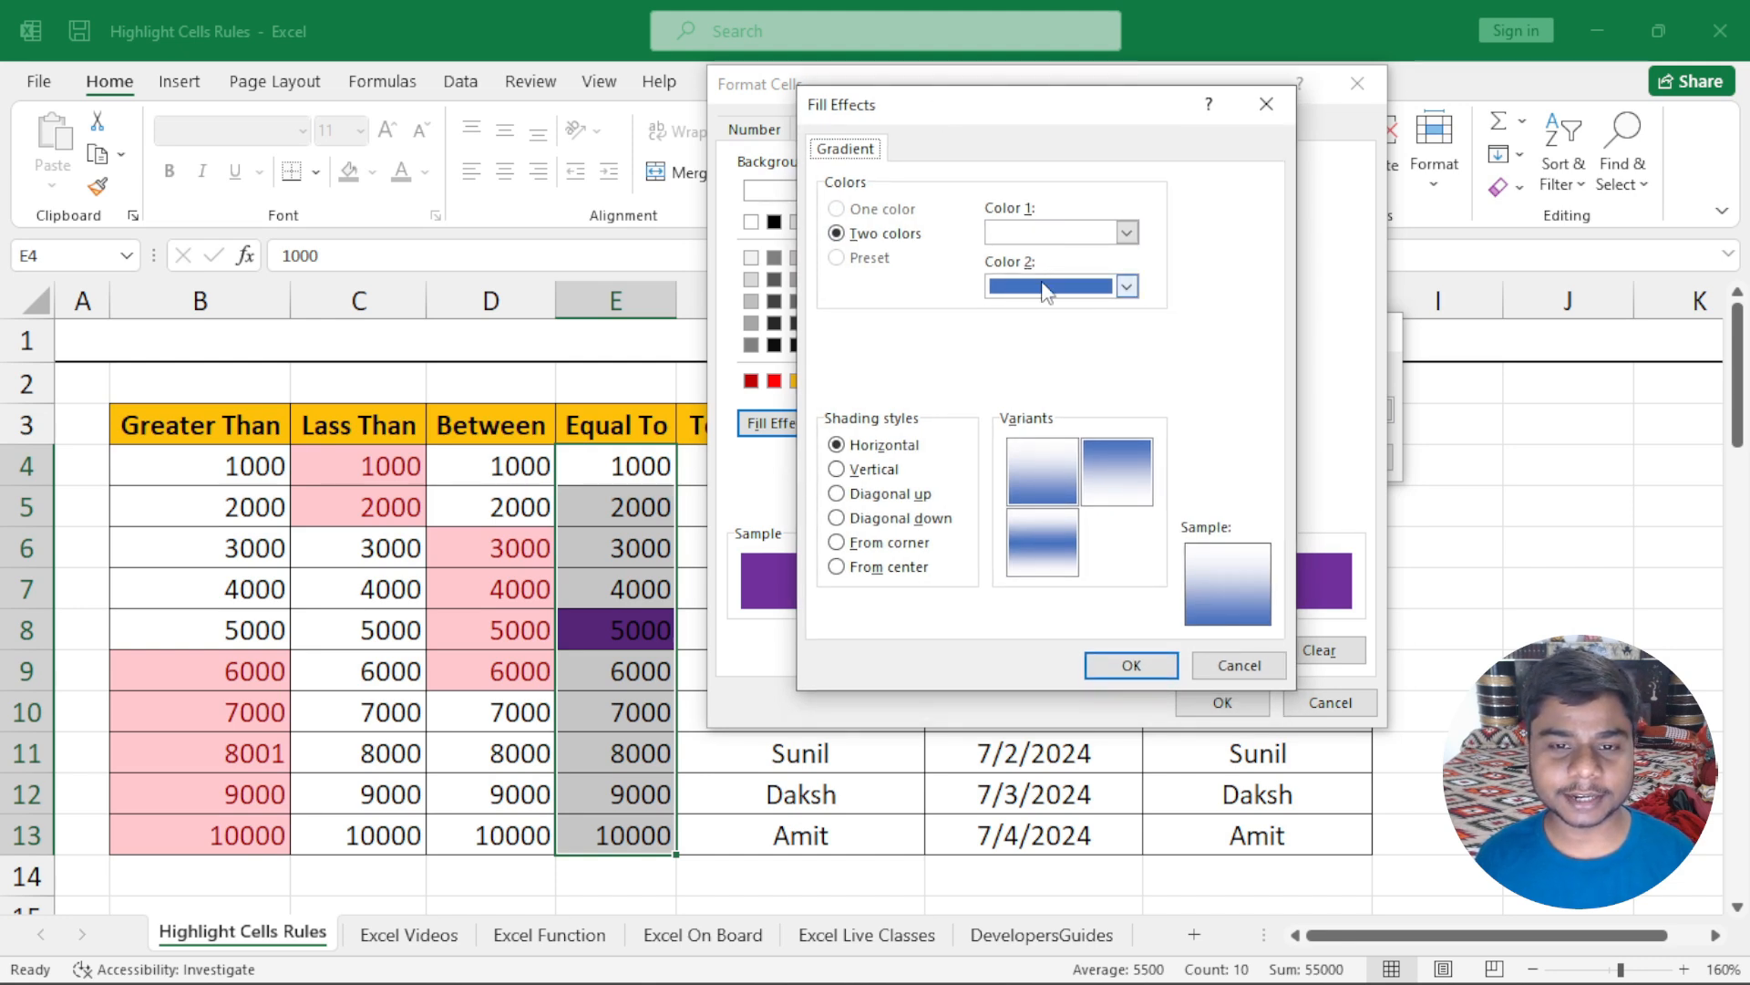
click(1043, 234)
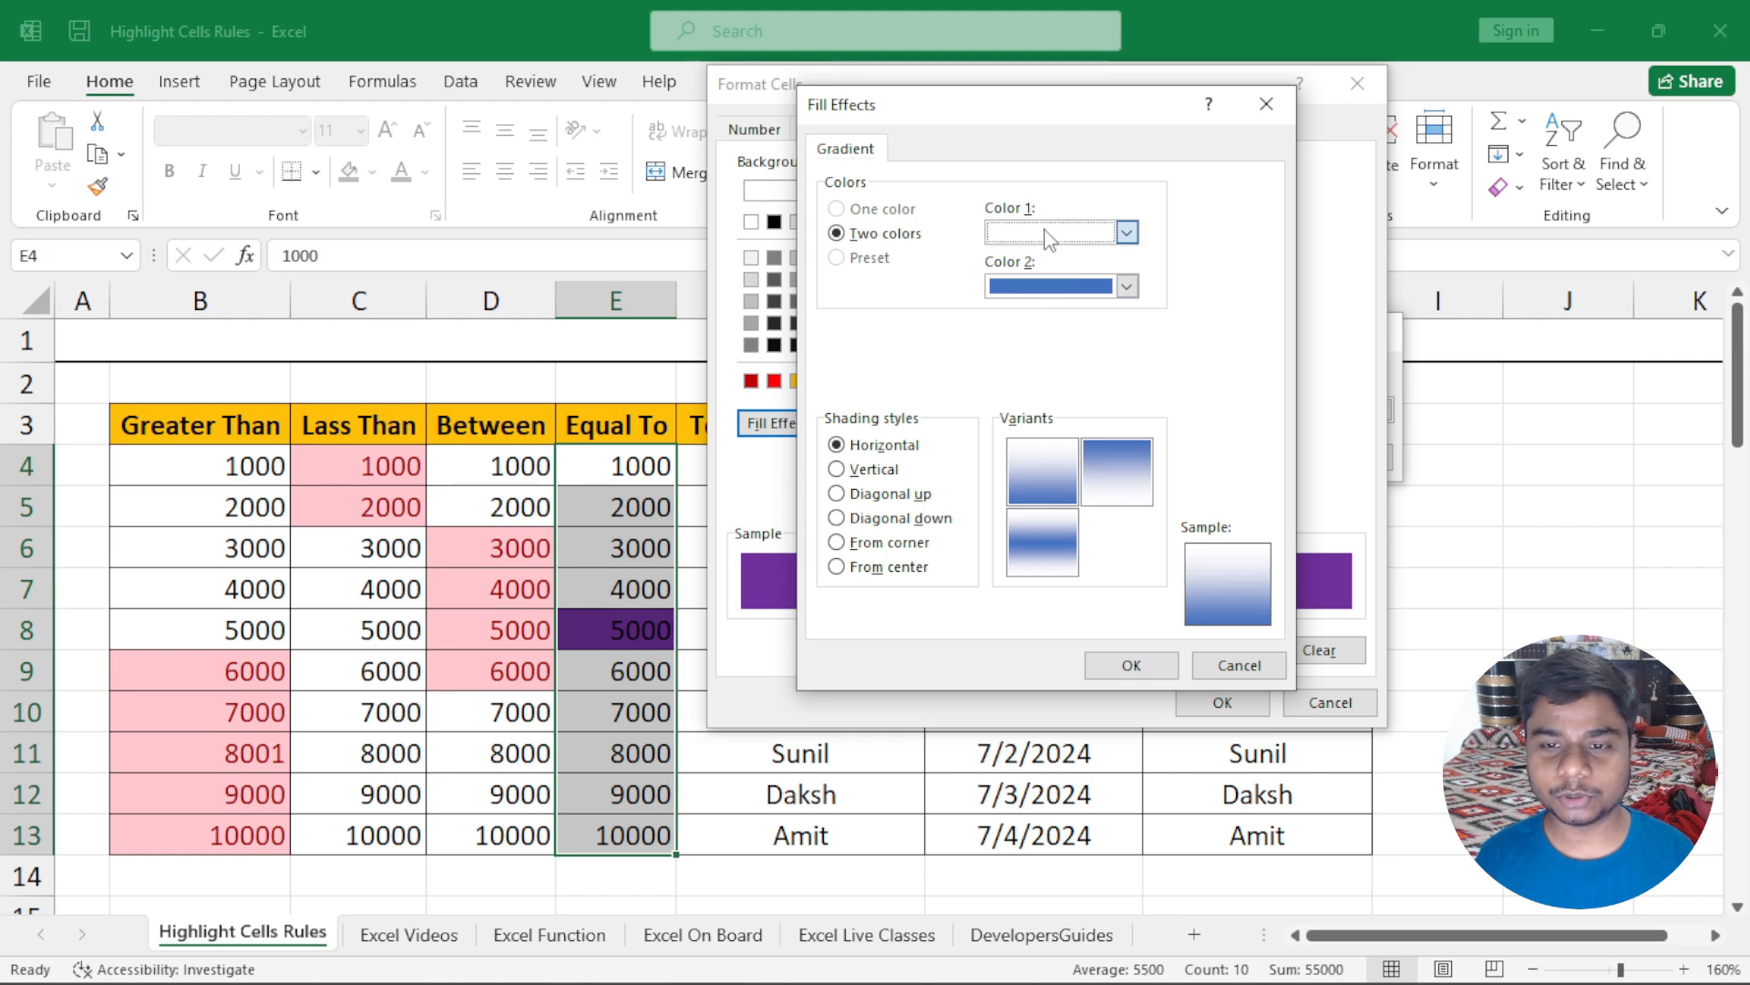
click(1106, 296)
click(1094, 285)
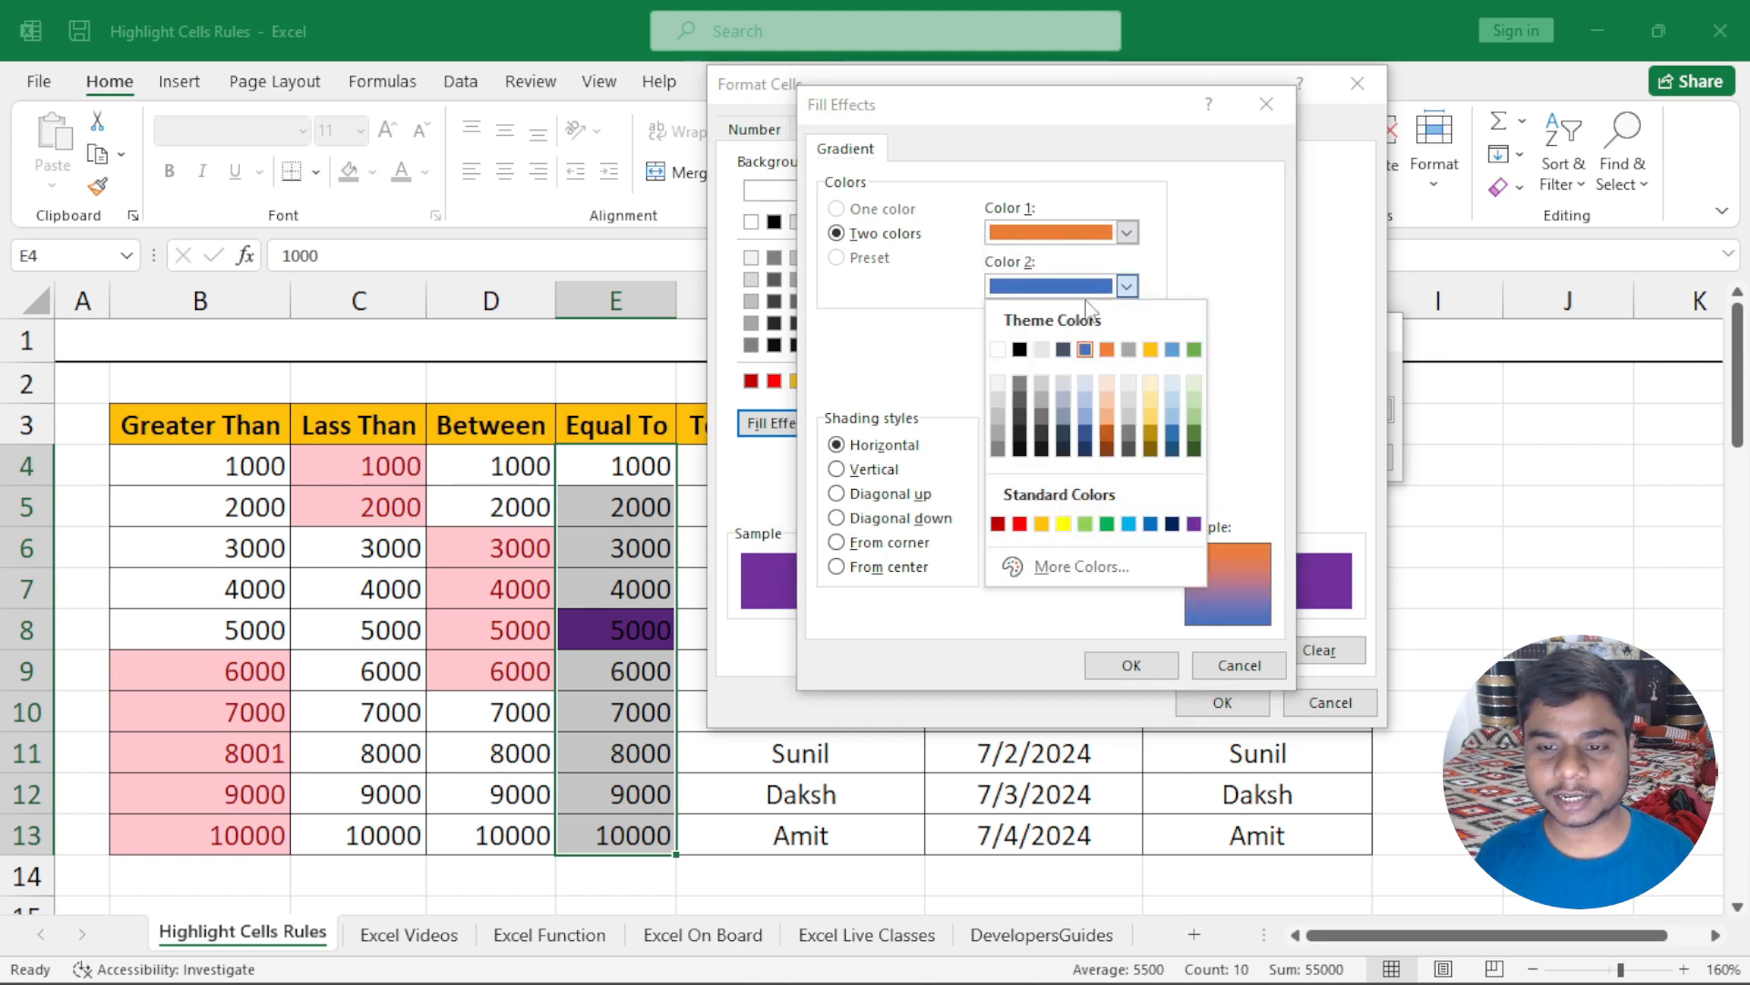
click(1107, 350)
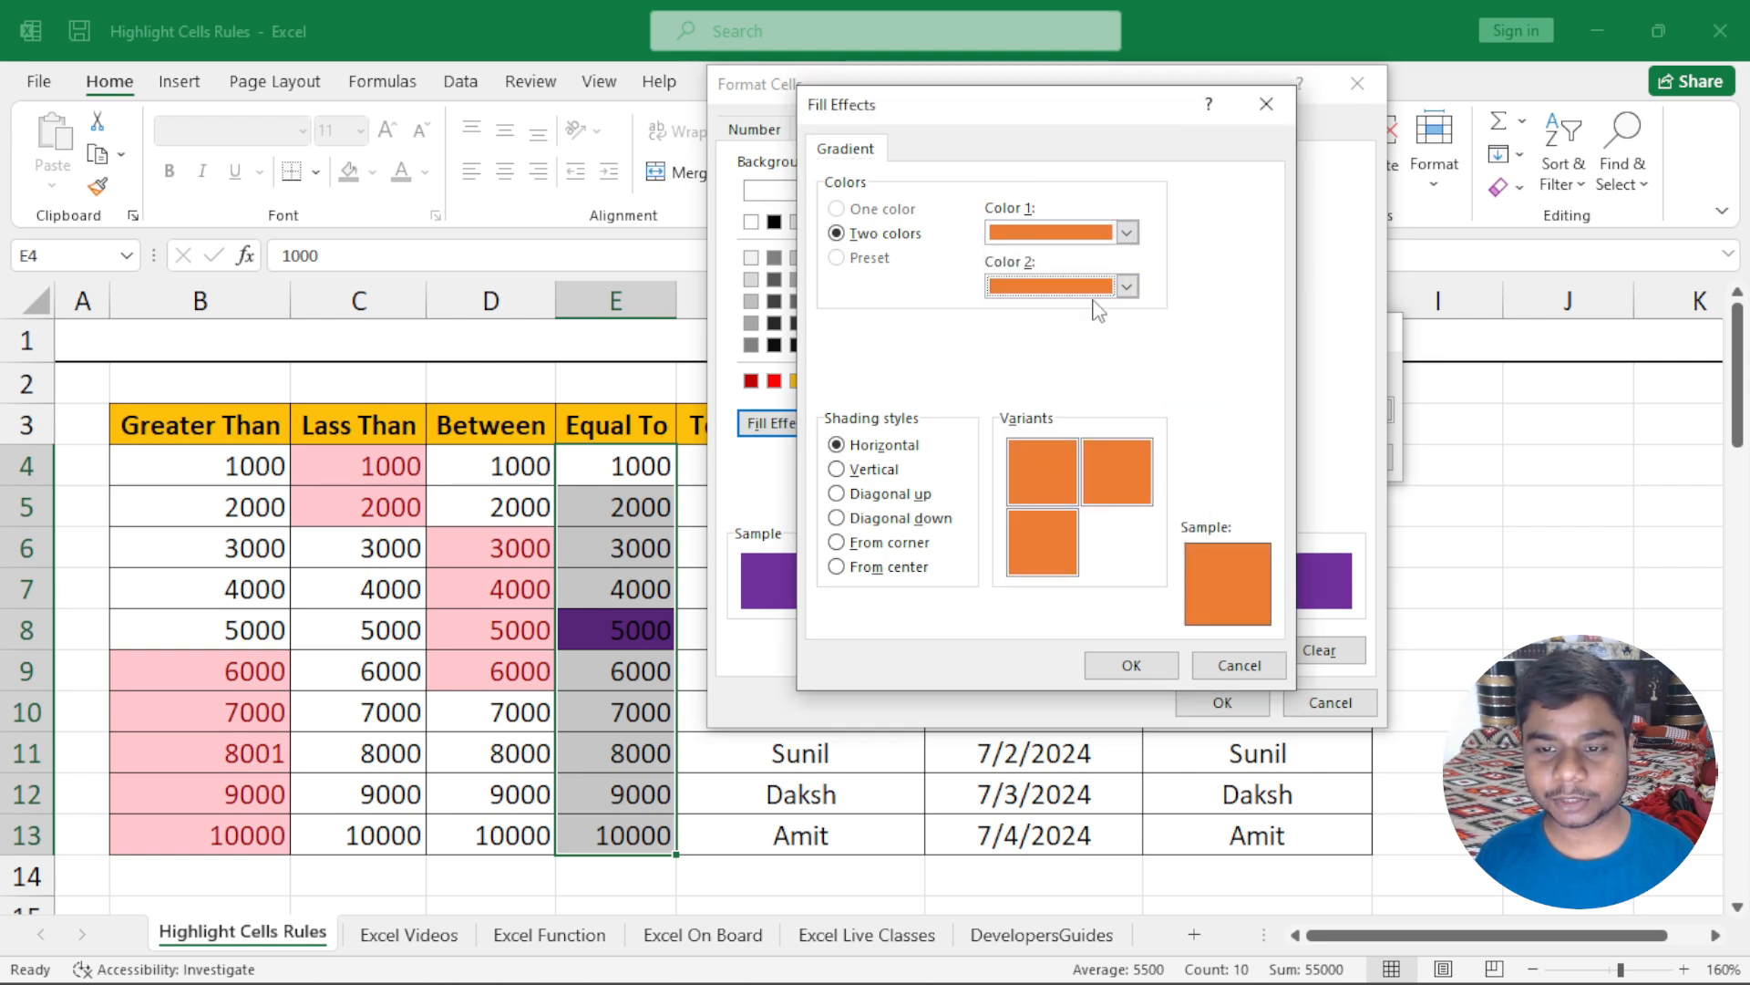
click(1099, 290)
click(1151, 356)
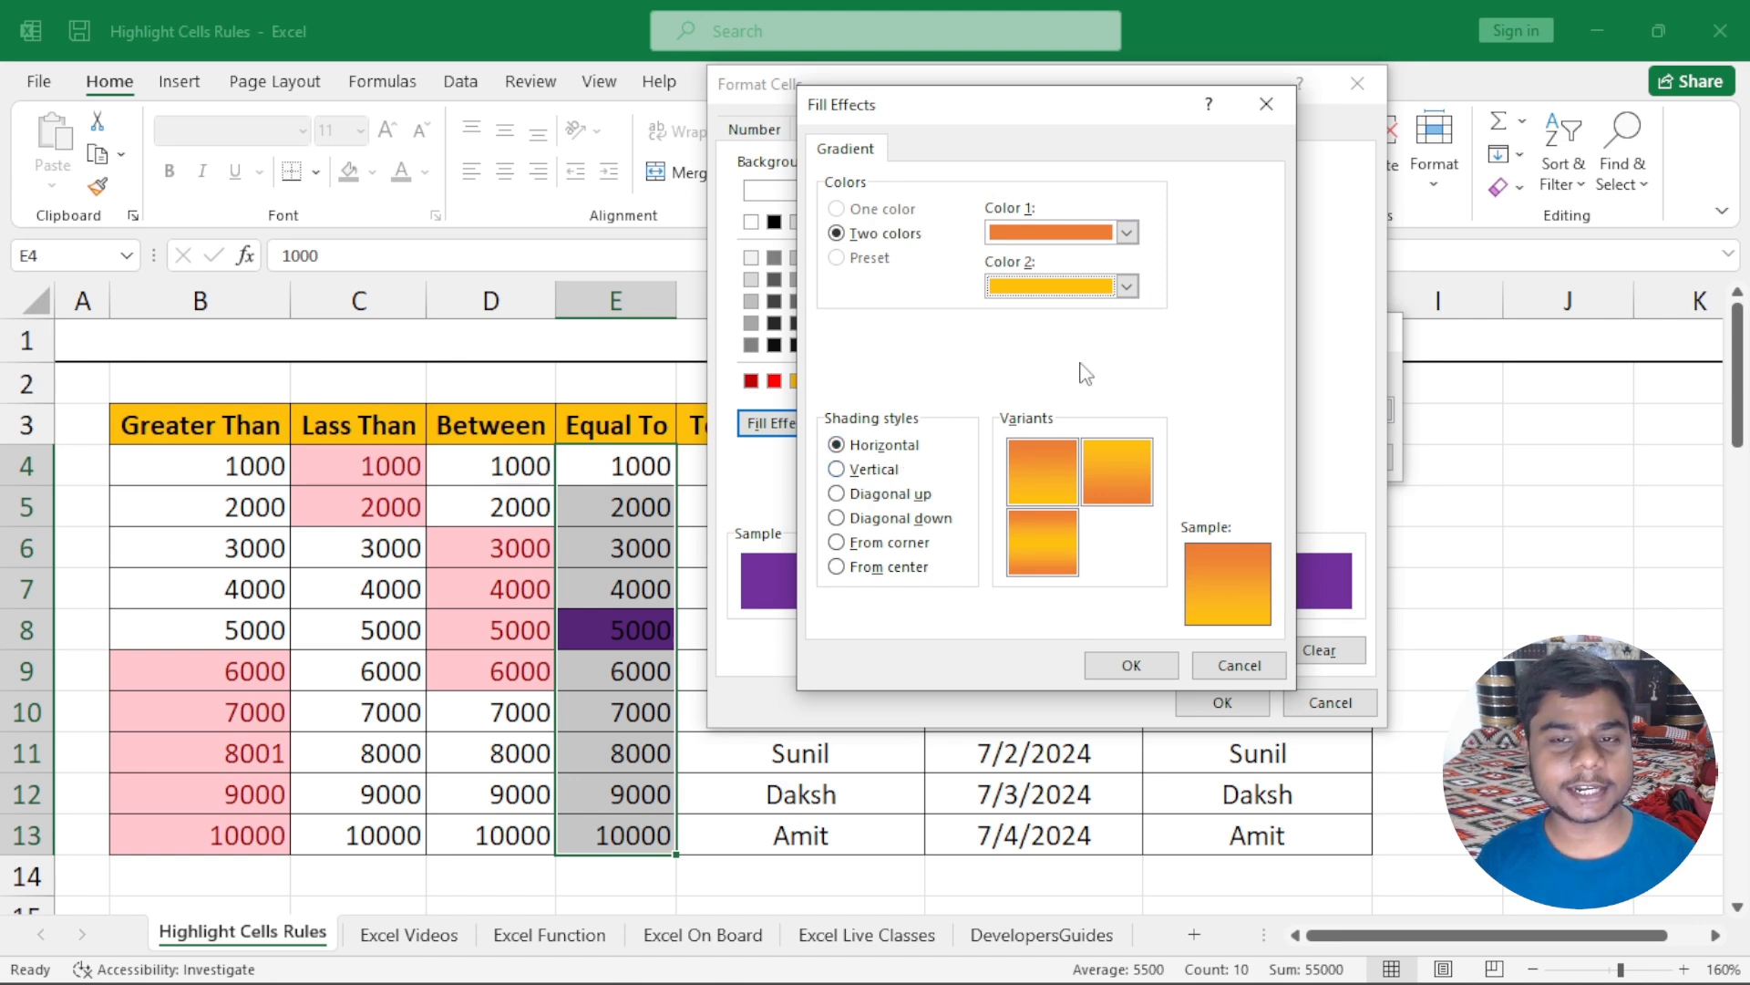
Step: Try the gradient's shading styles, settle on From center, and accept the gradient as the rule's custom format
click(857, 470)
click(878, 497)
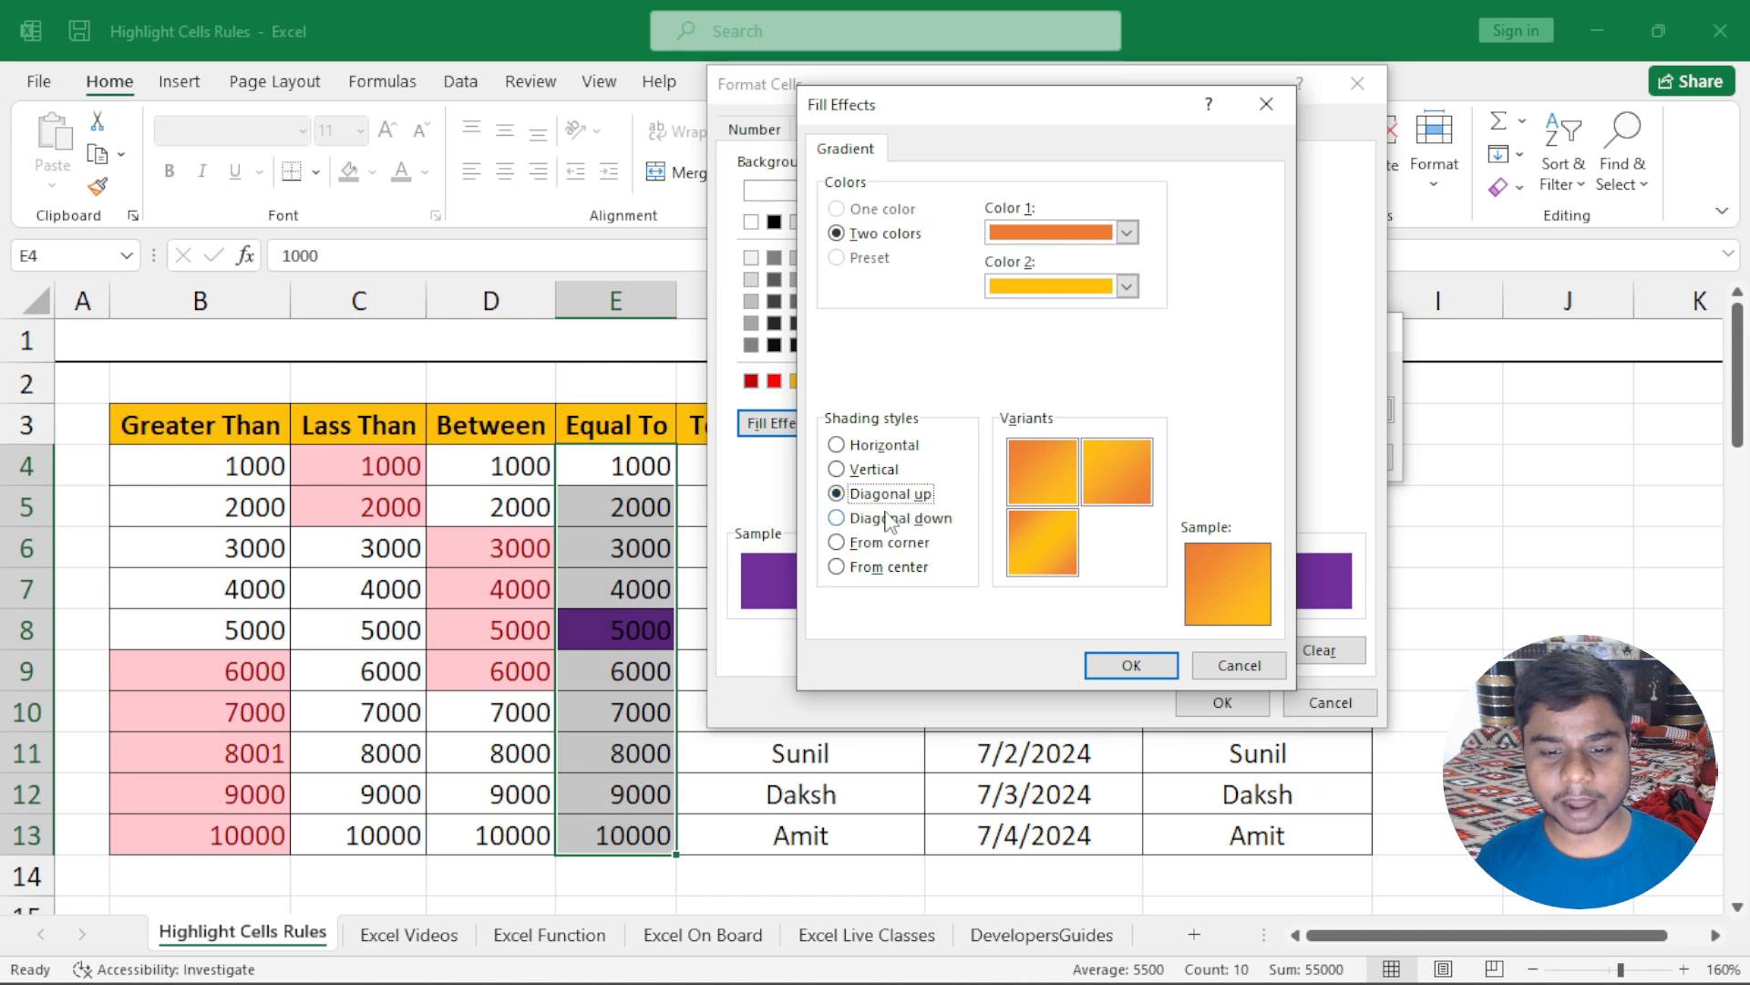
click(886, 518)
click(882, 545)
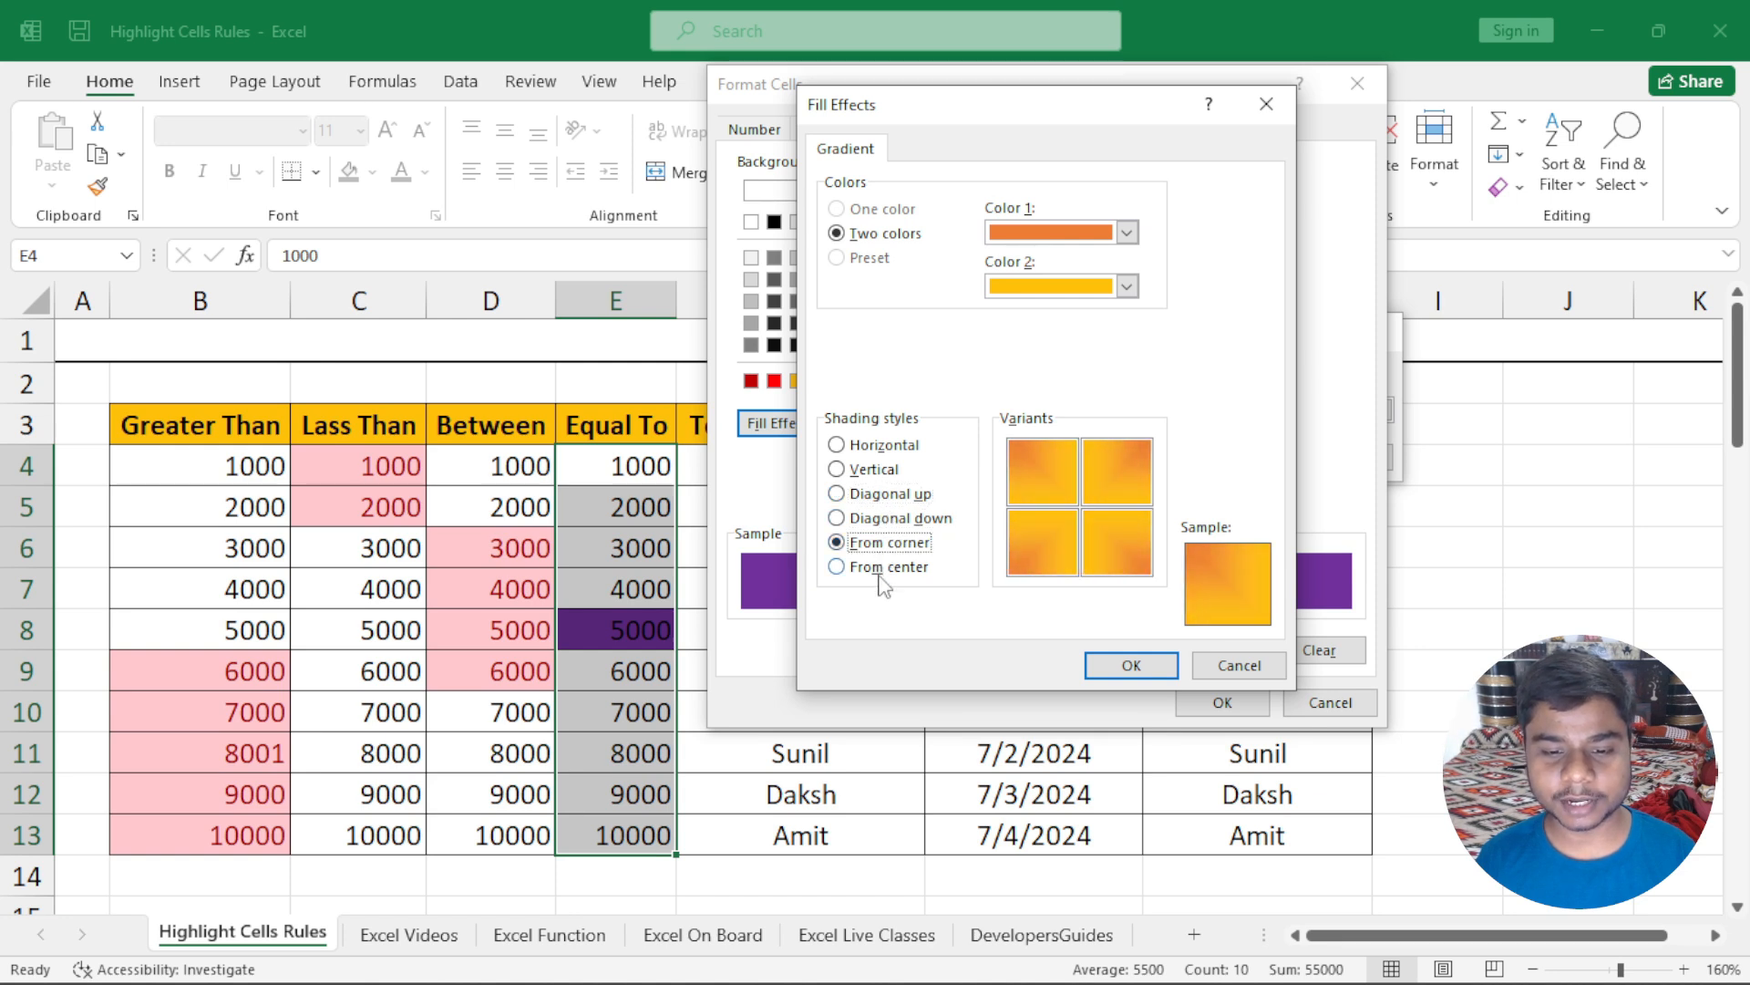
click(883, 574)
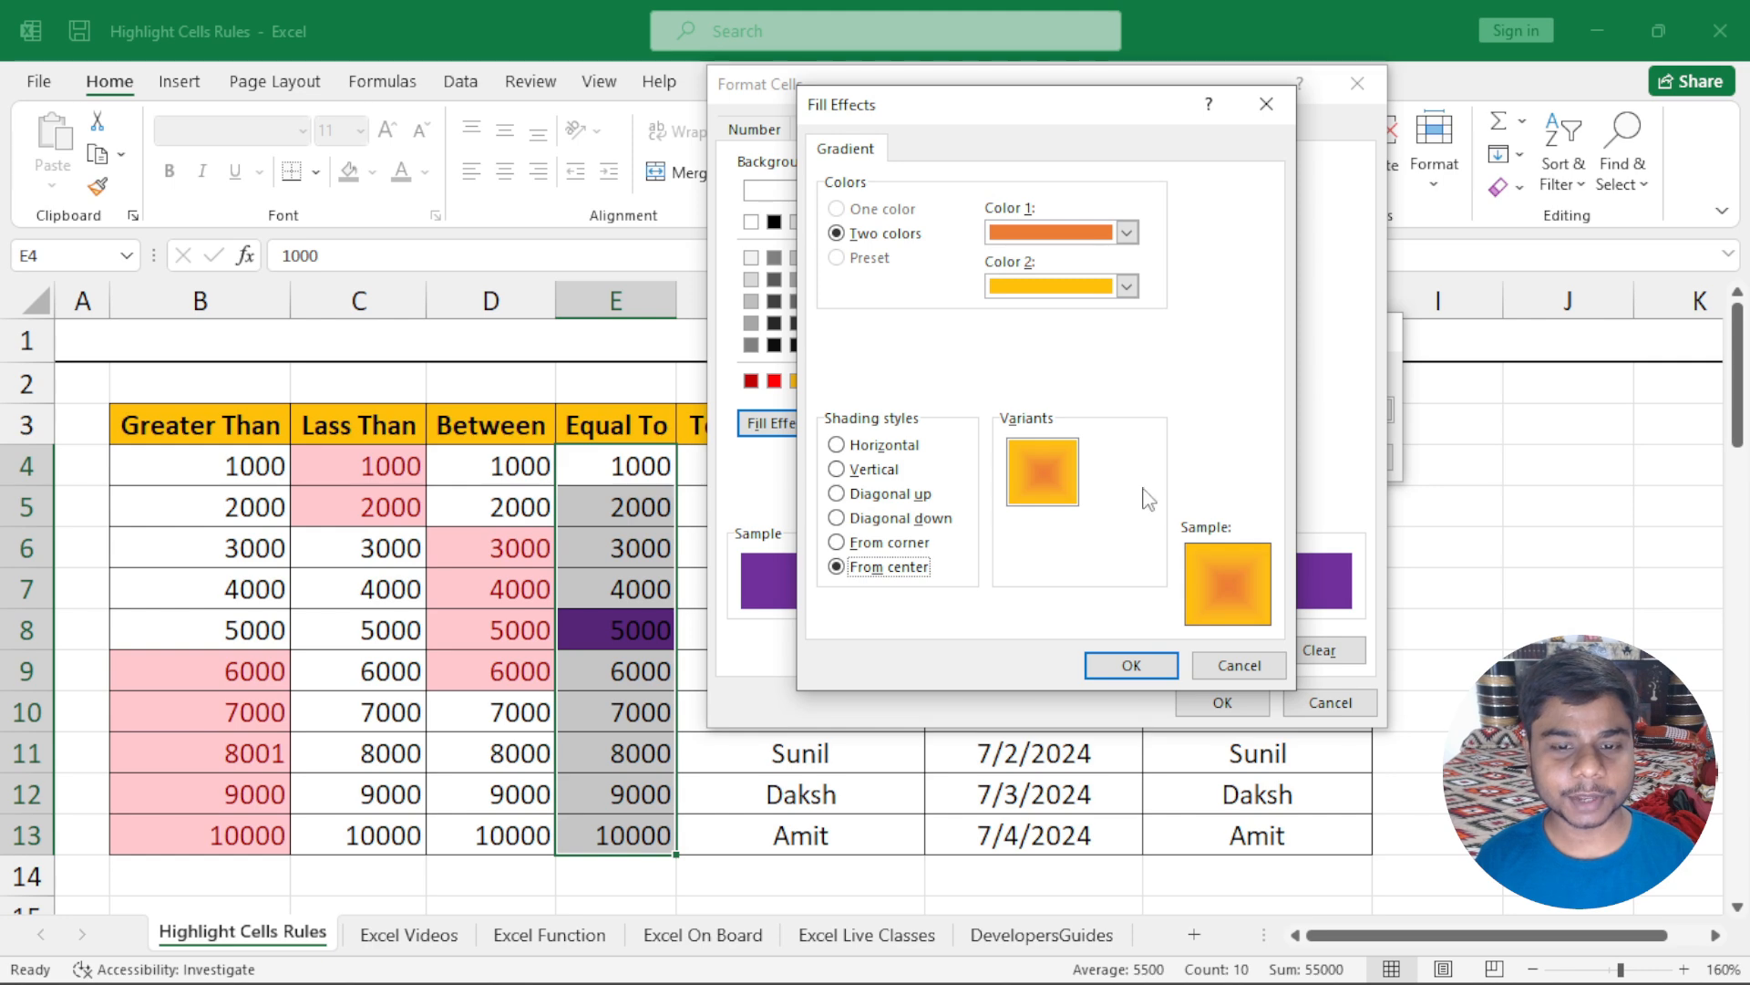
click(1131, 666)
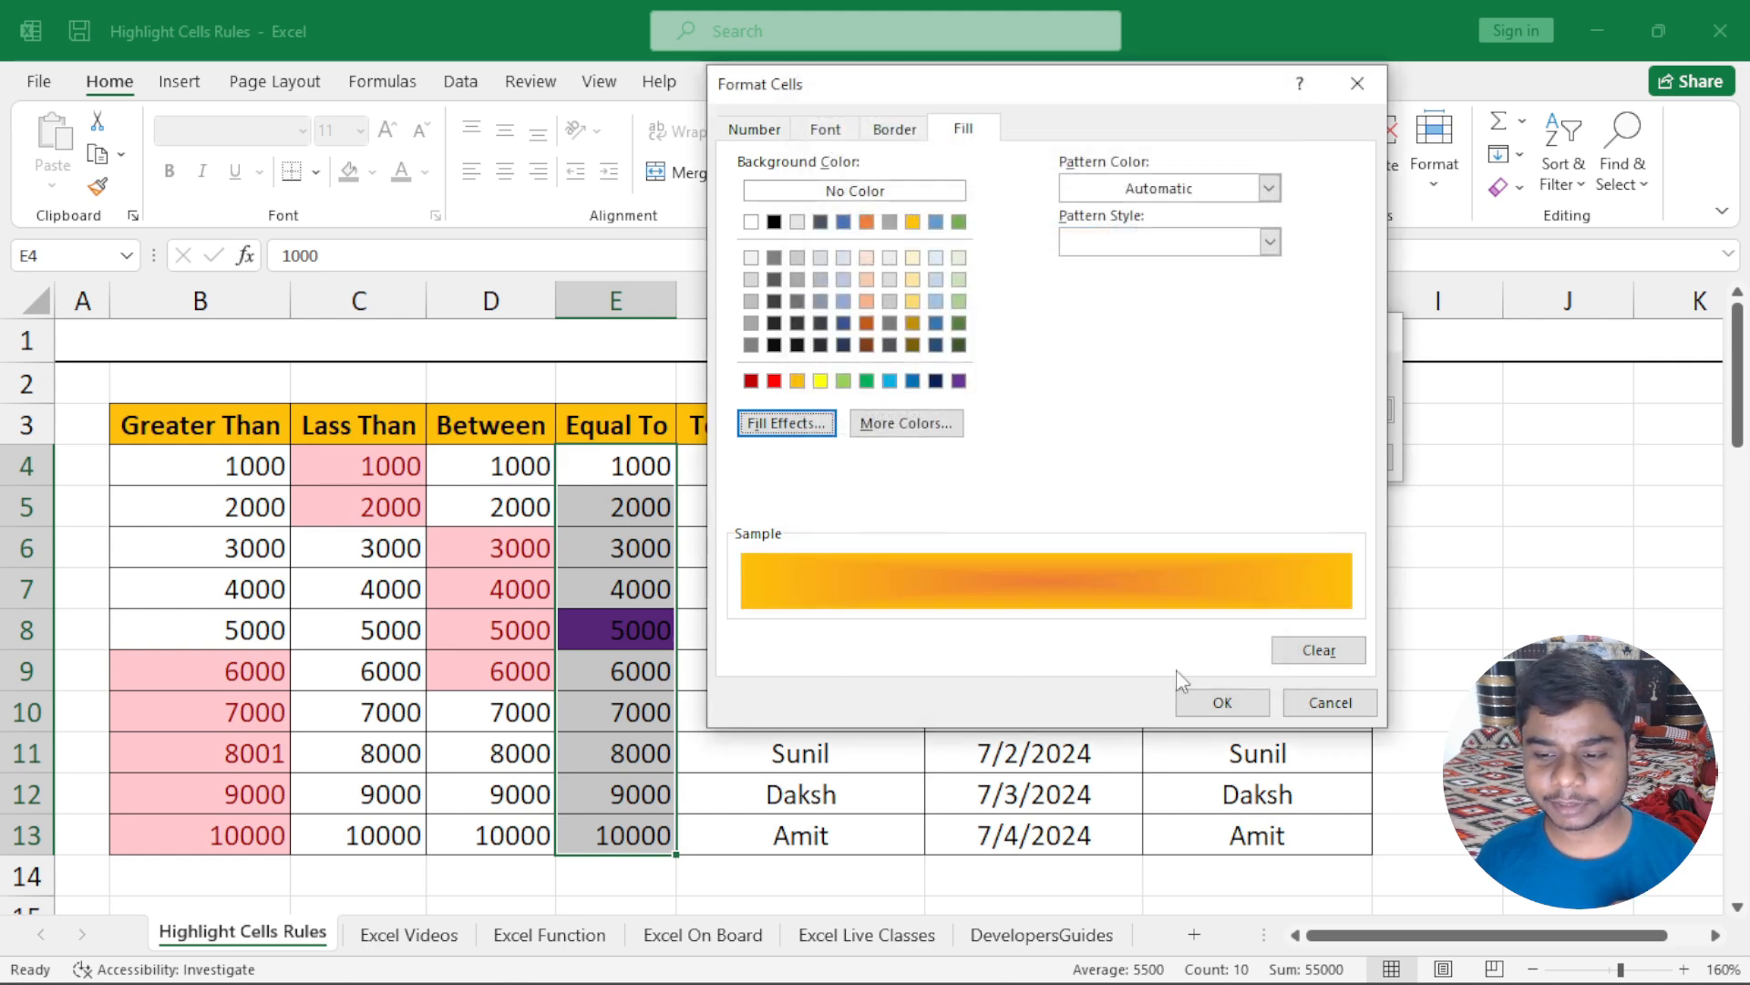
click(1213, 701)
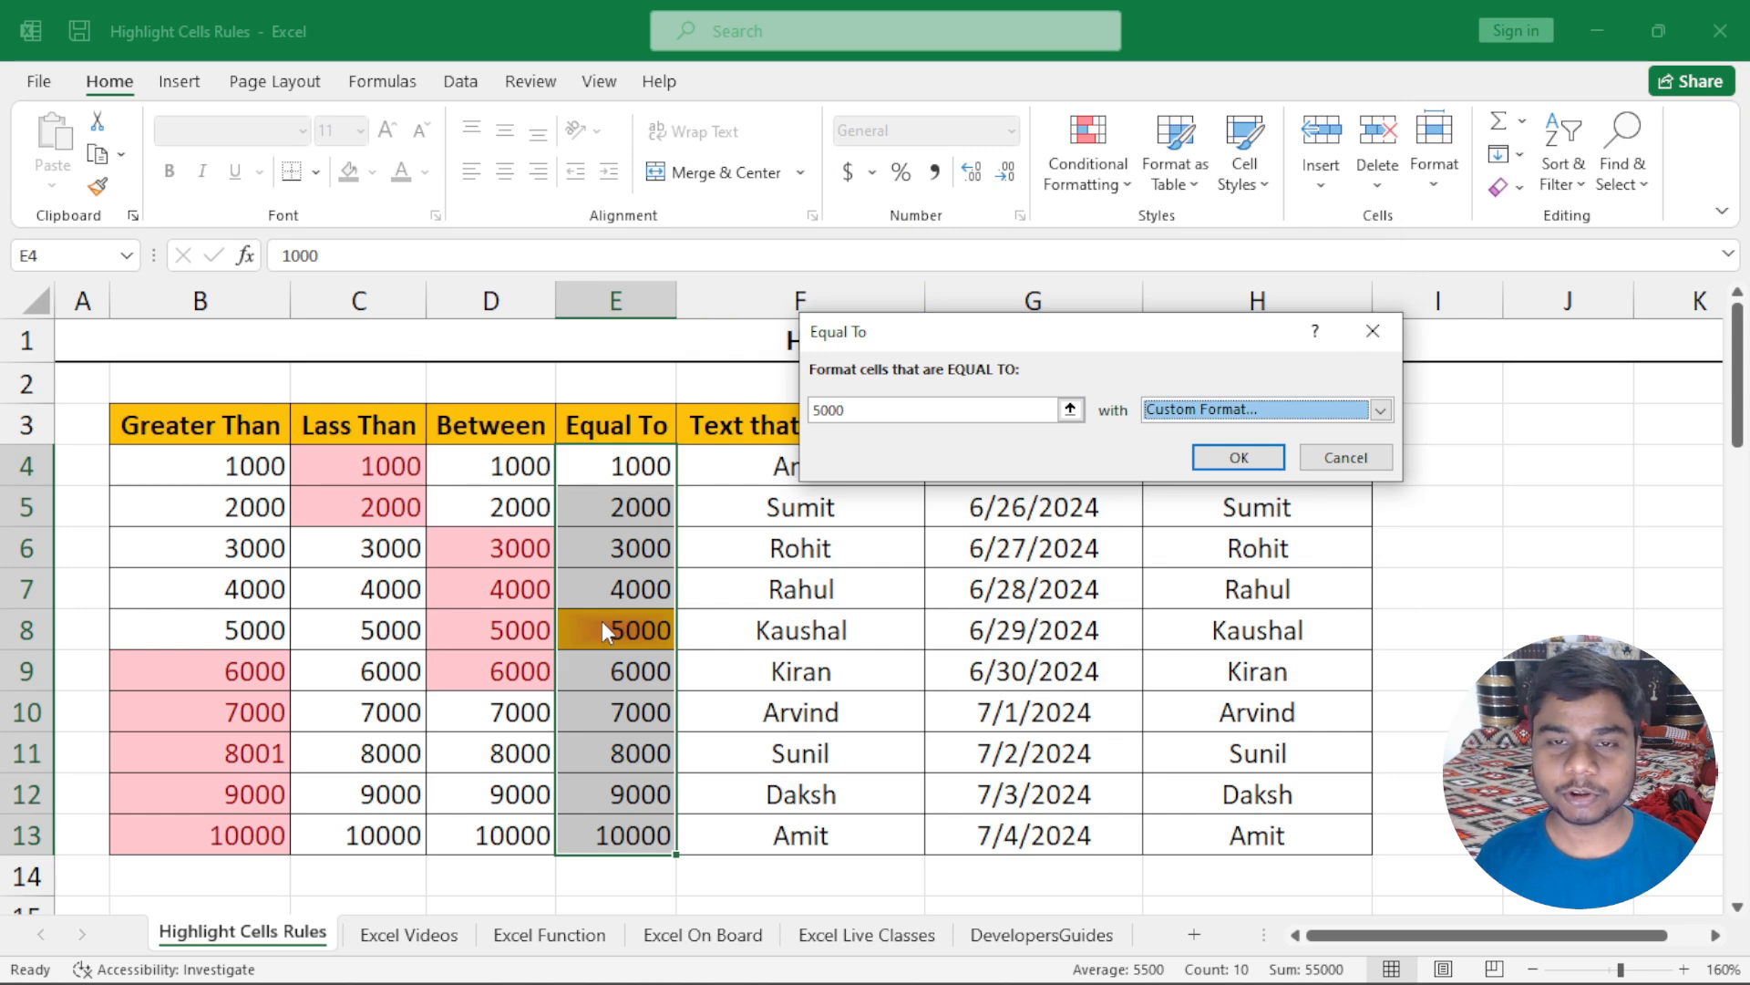
Step: Reopen the rule's custom format and pick a pink fill from the extended standard colours
click(1155, 411)
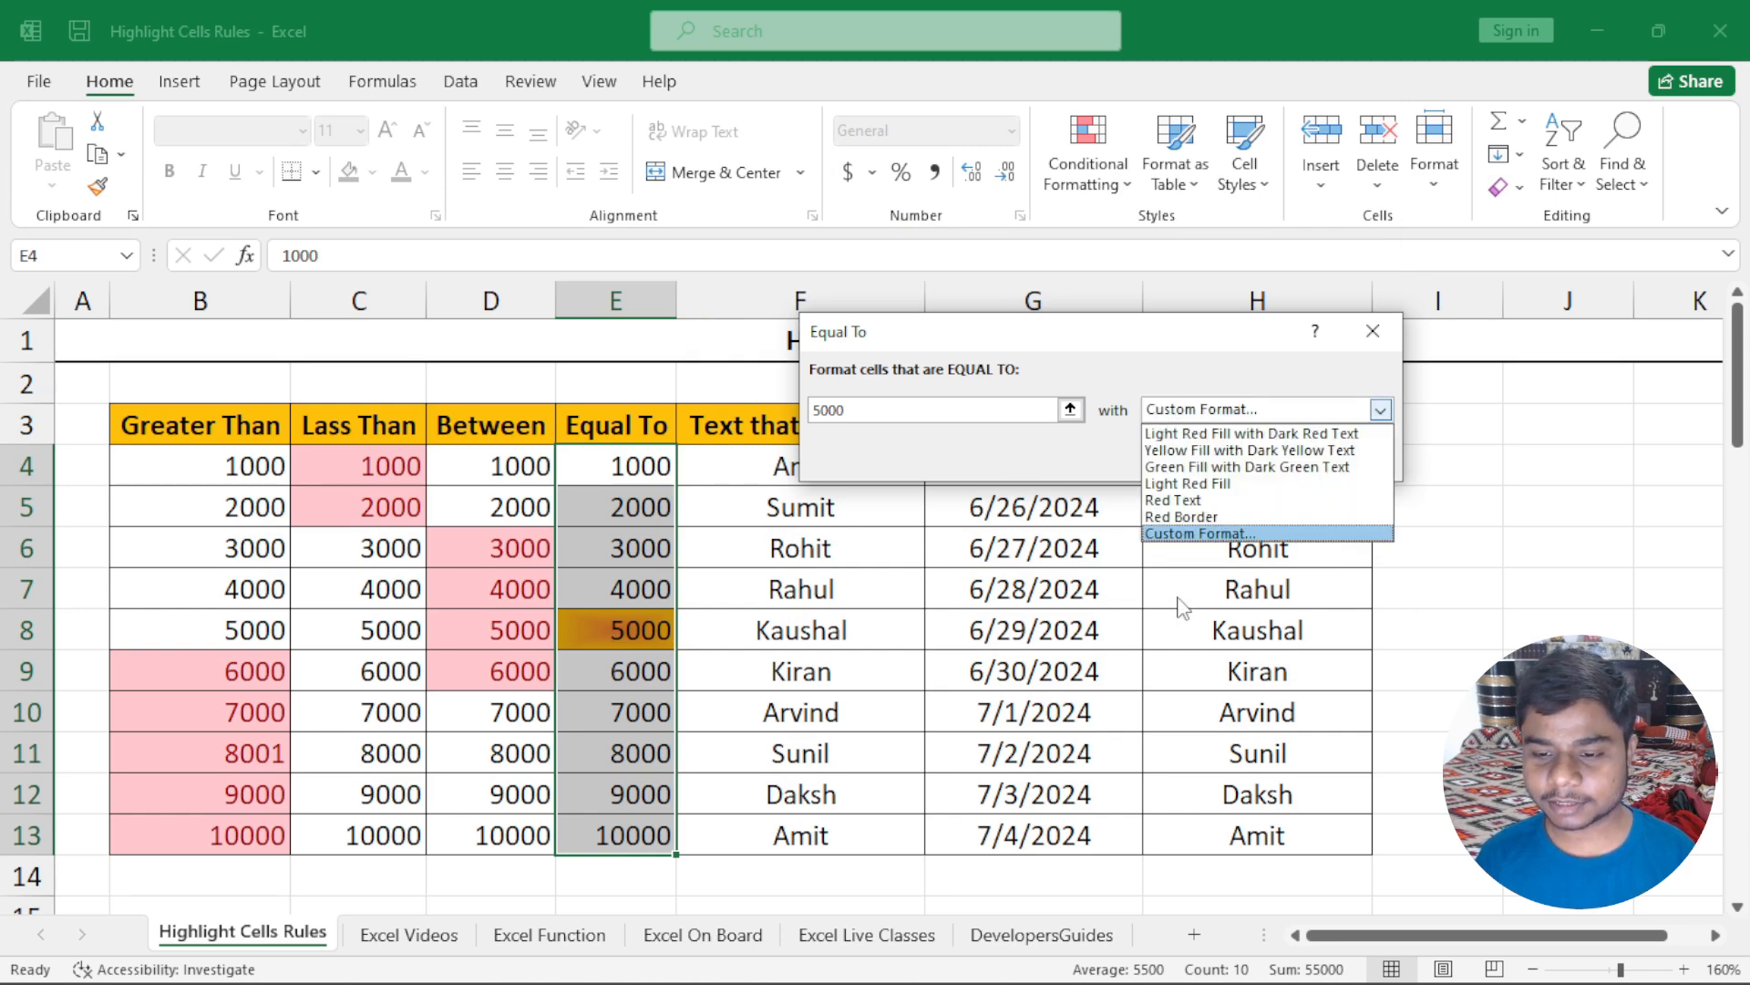
click(1194, 535)
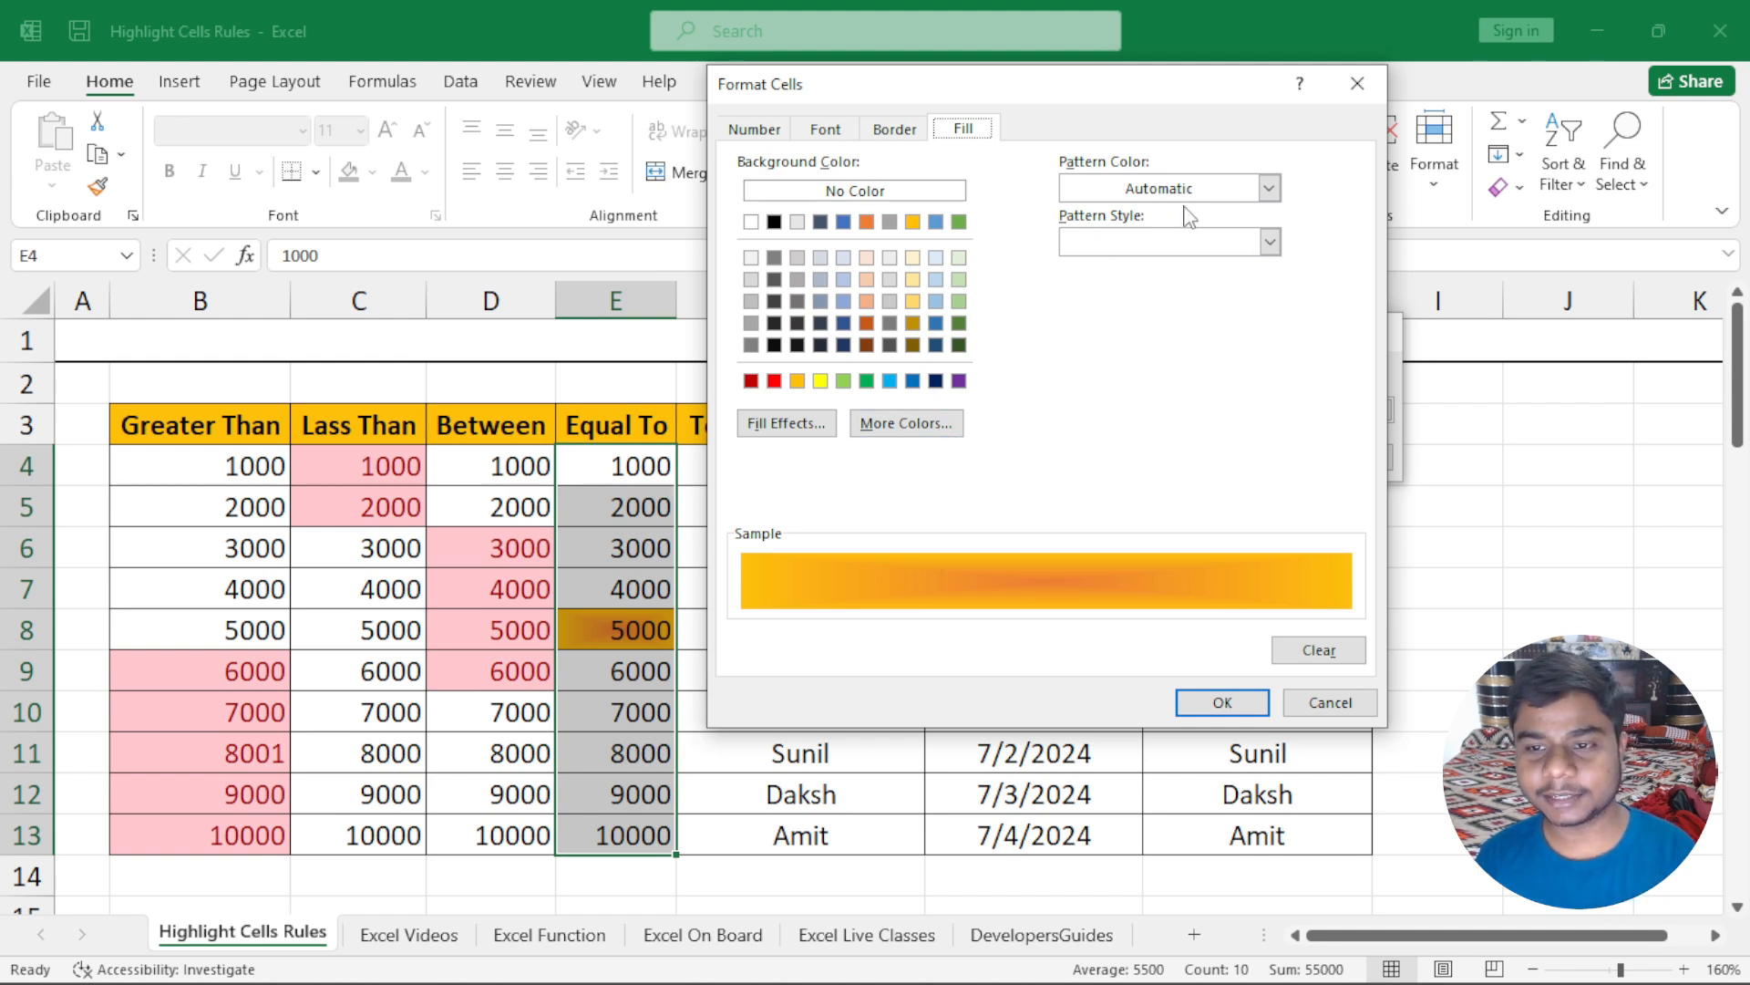
click(930, 424)
drag(955, 193, 922, 173)
click(1009, 294)
click(1001, 371)
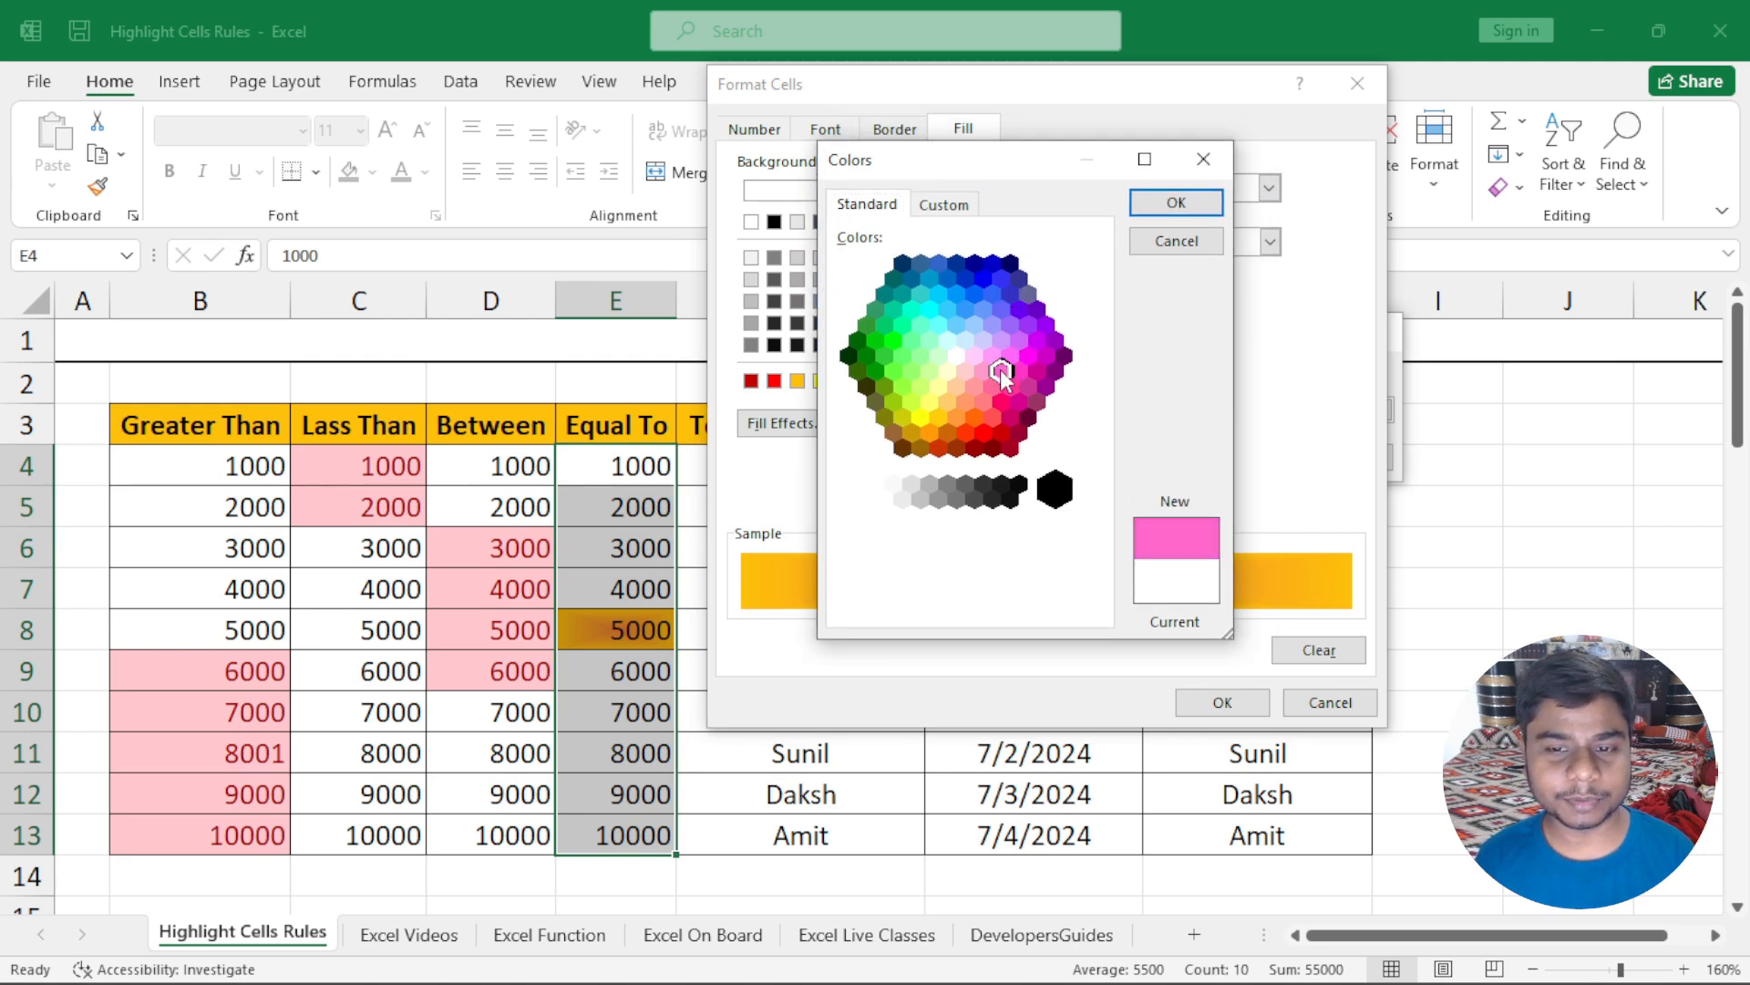
Step: Set the Equal To rule's custom fill to light purple from the standard color palette
click(1012, 325)
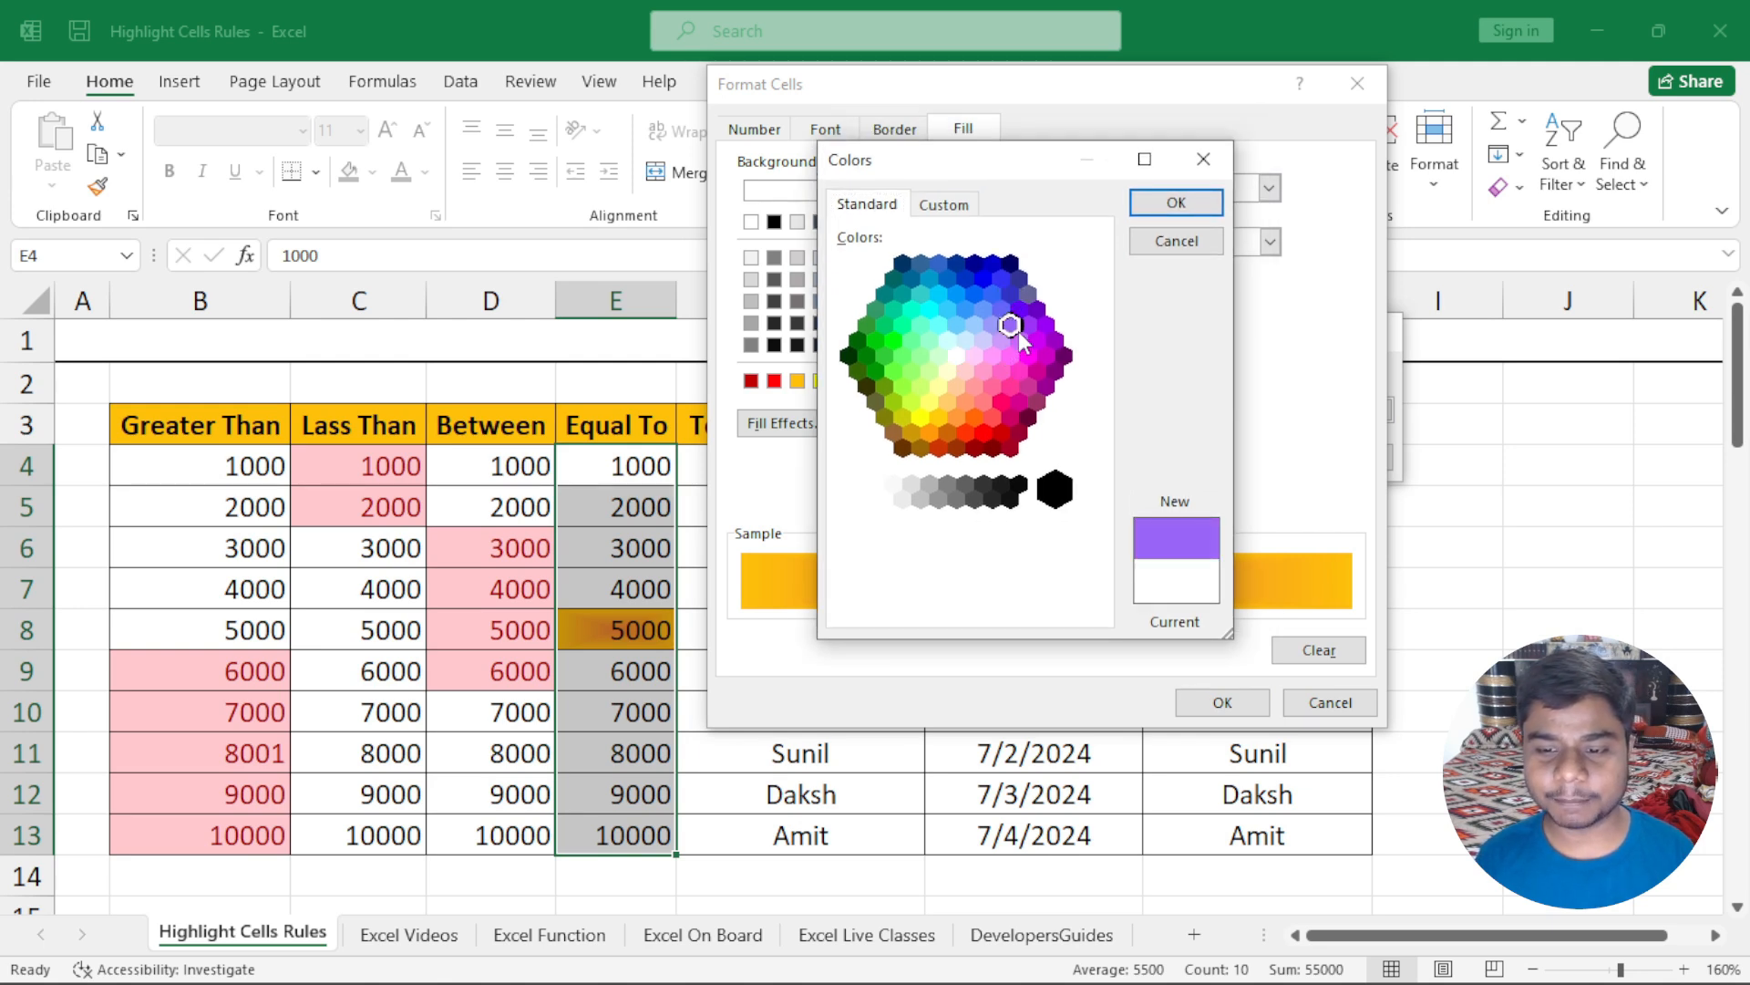
click(1173, 204)
click(1221, 702)
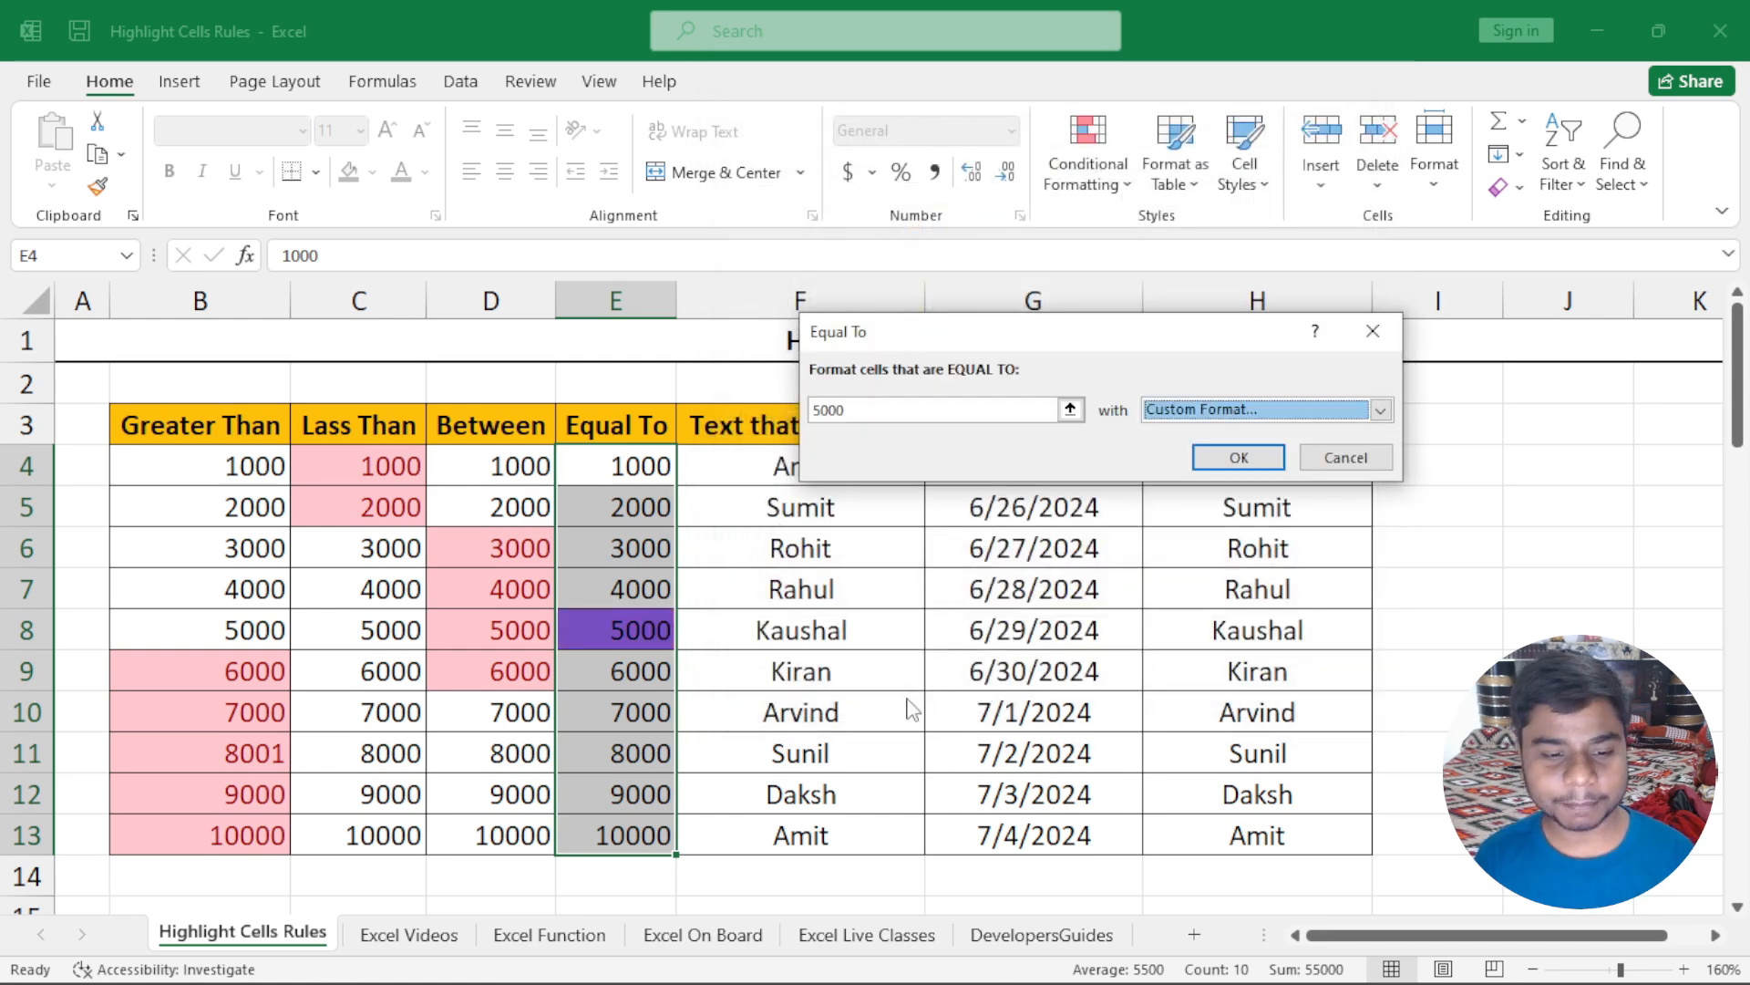
Step: Change the Equal To rule's custom fill to the light green custom color #9EE36B
click(1381, 409)
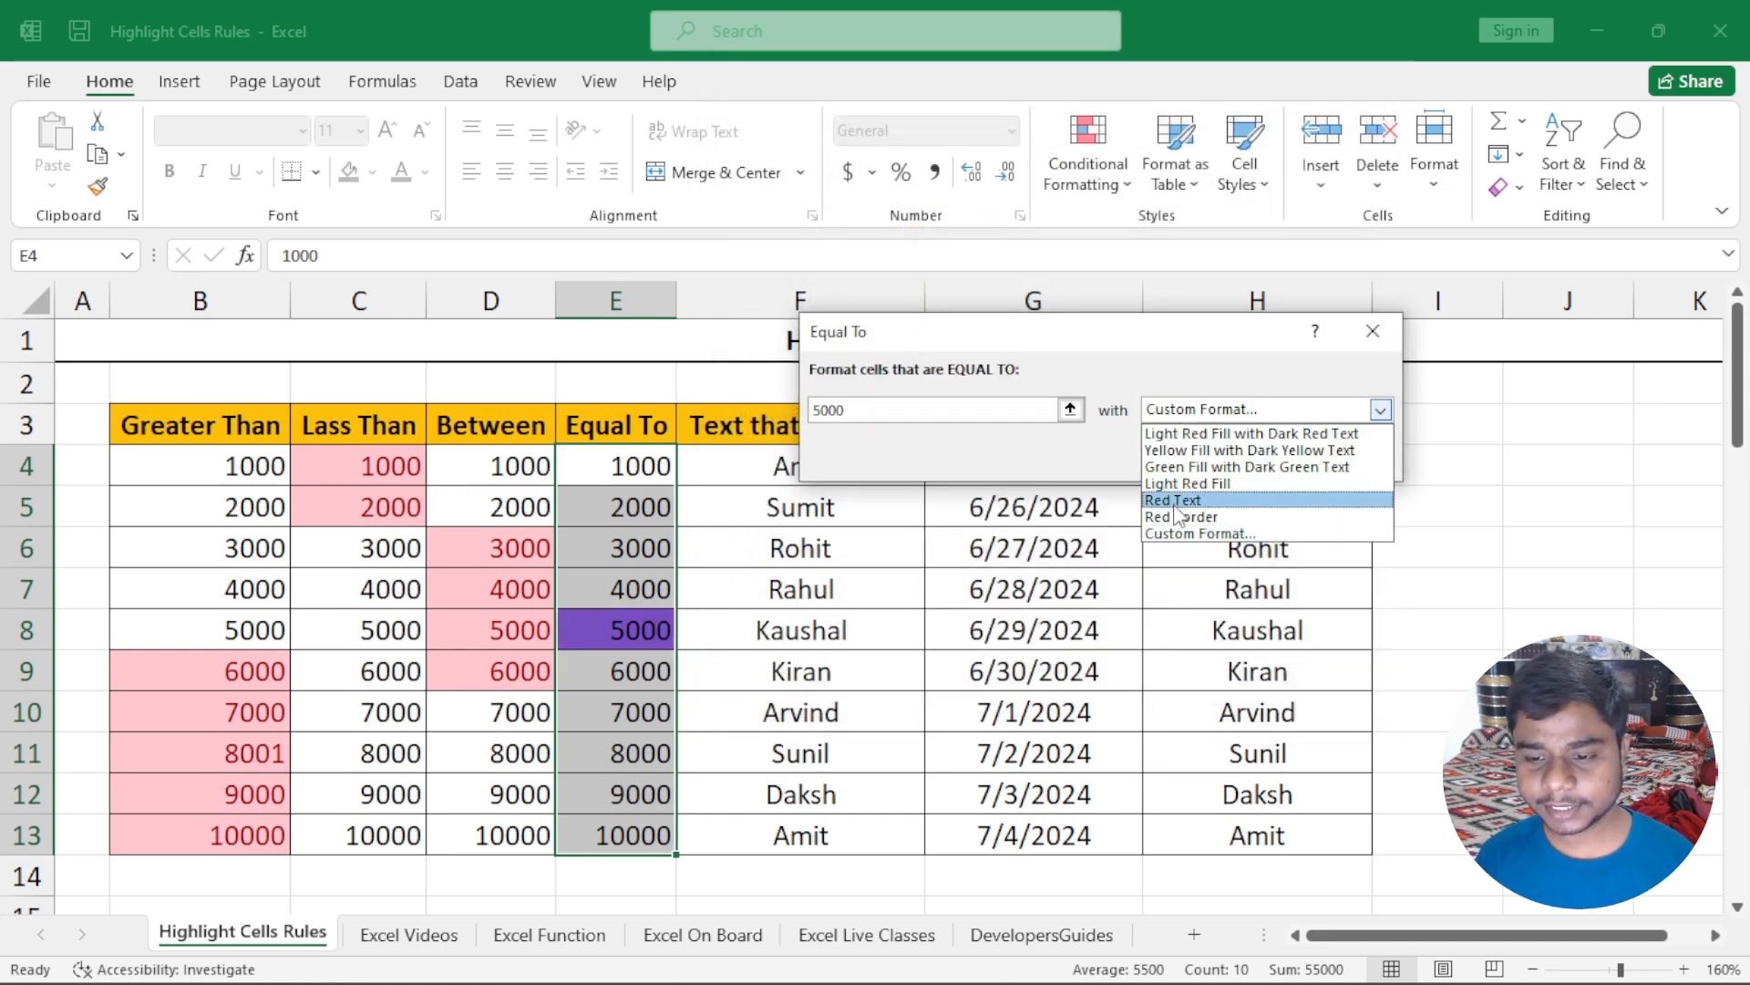
click(1185, 538)
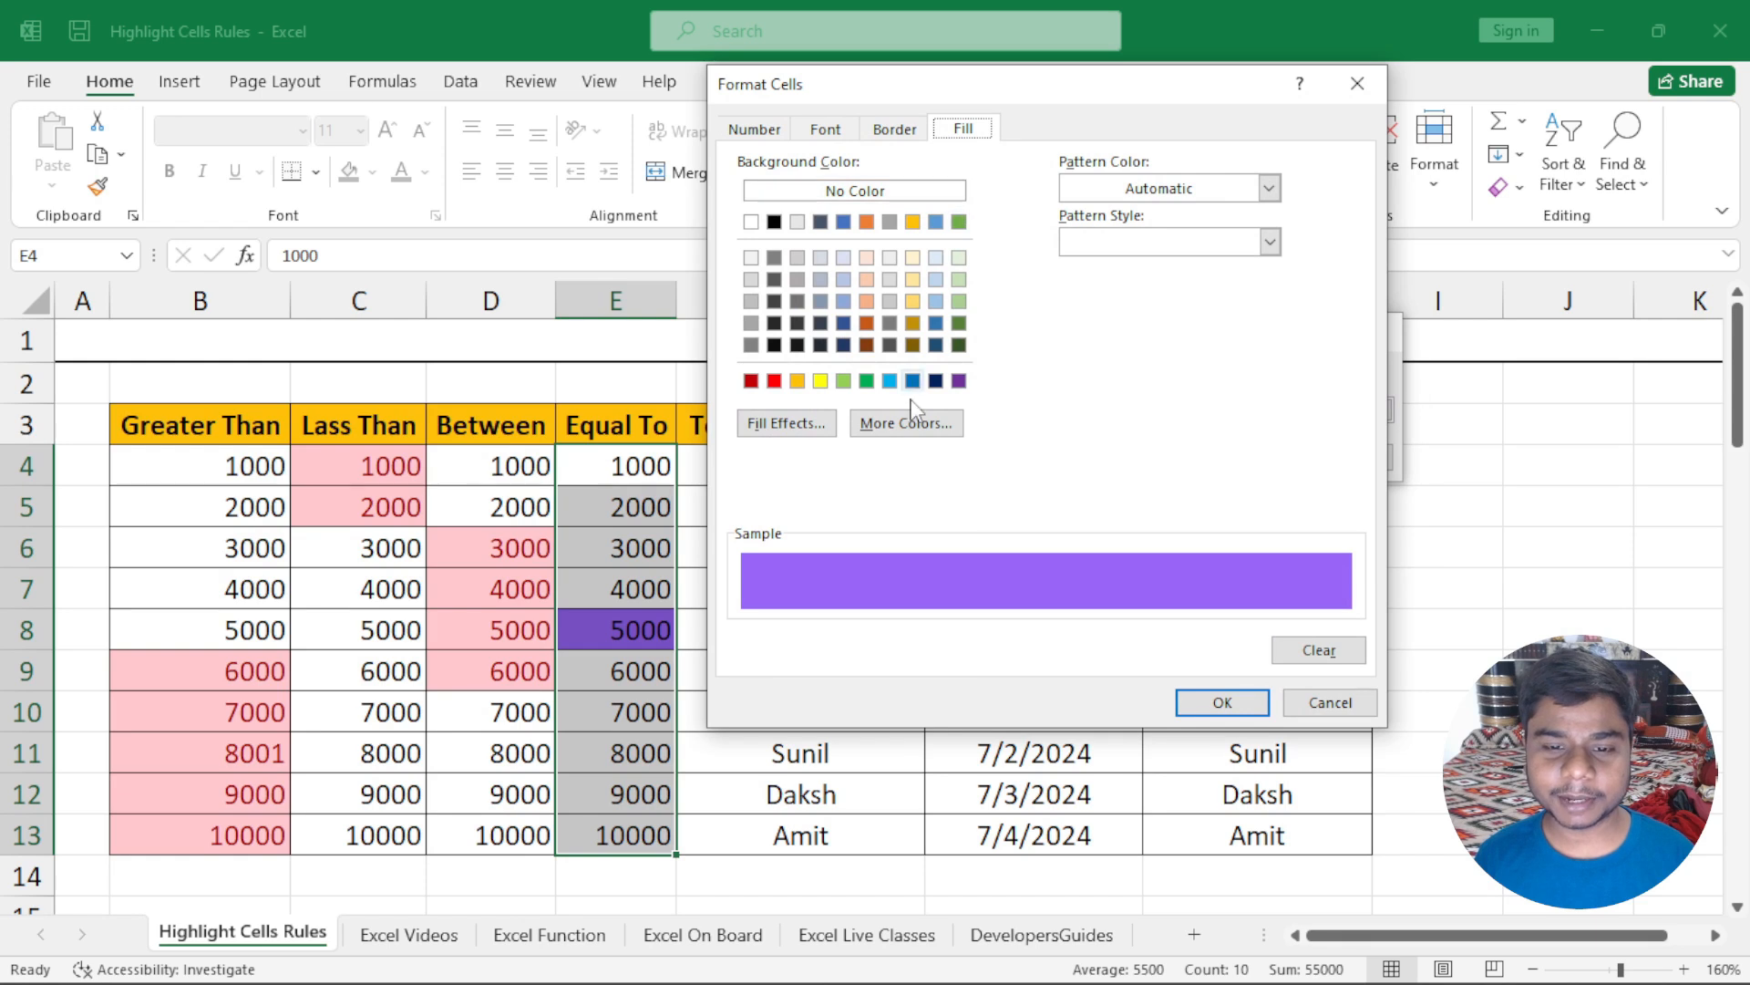
click(906, 423)
click(965, 231)
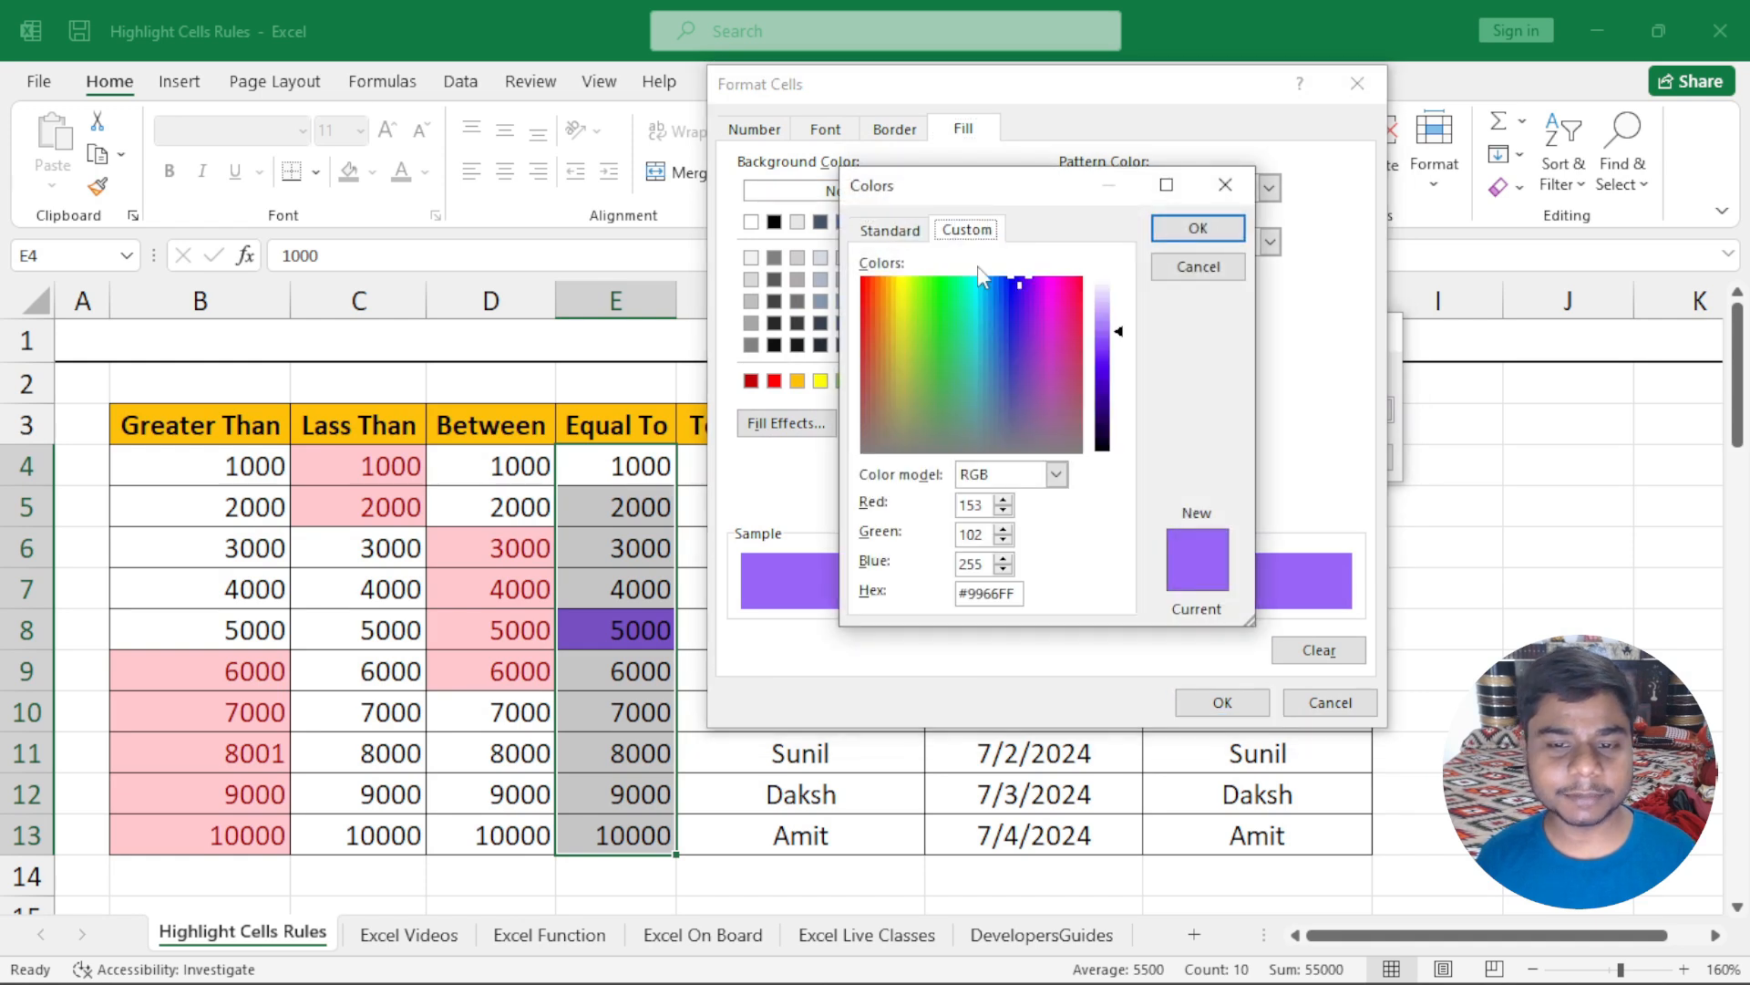
drag(990, 307, 917, 330)
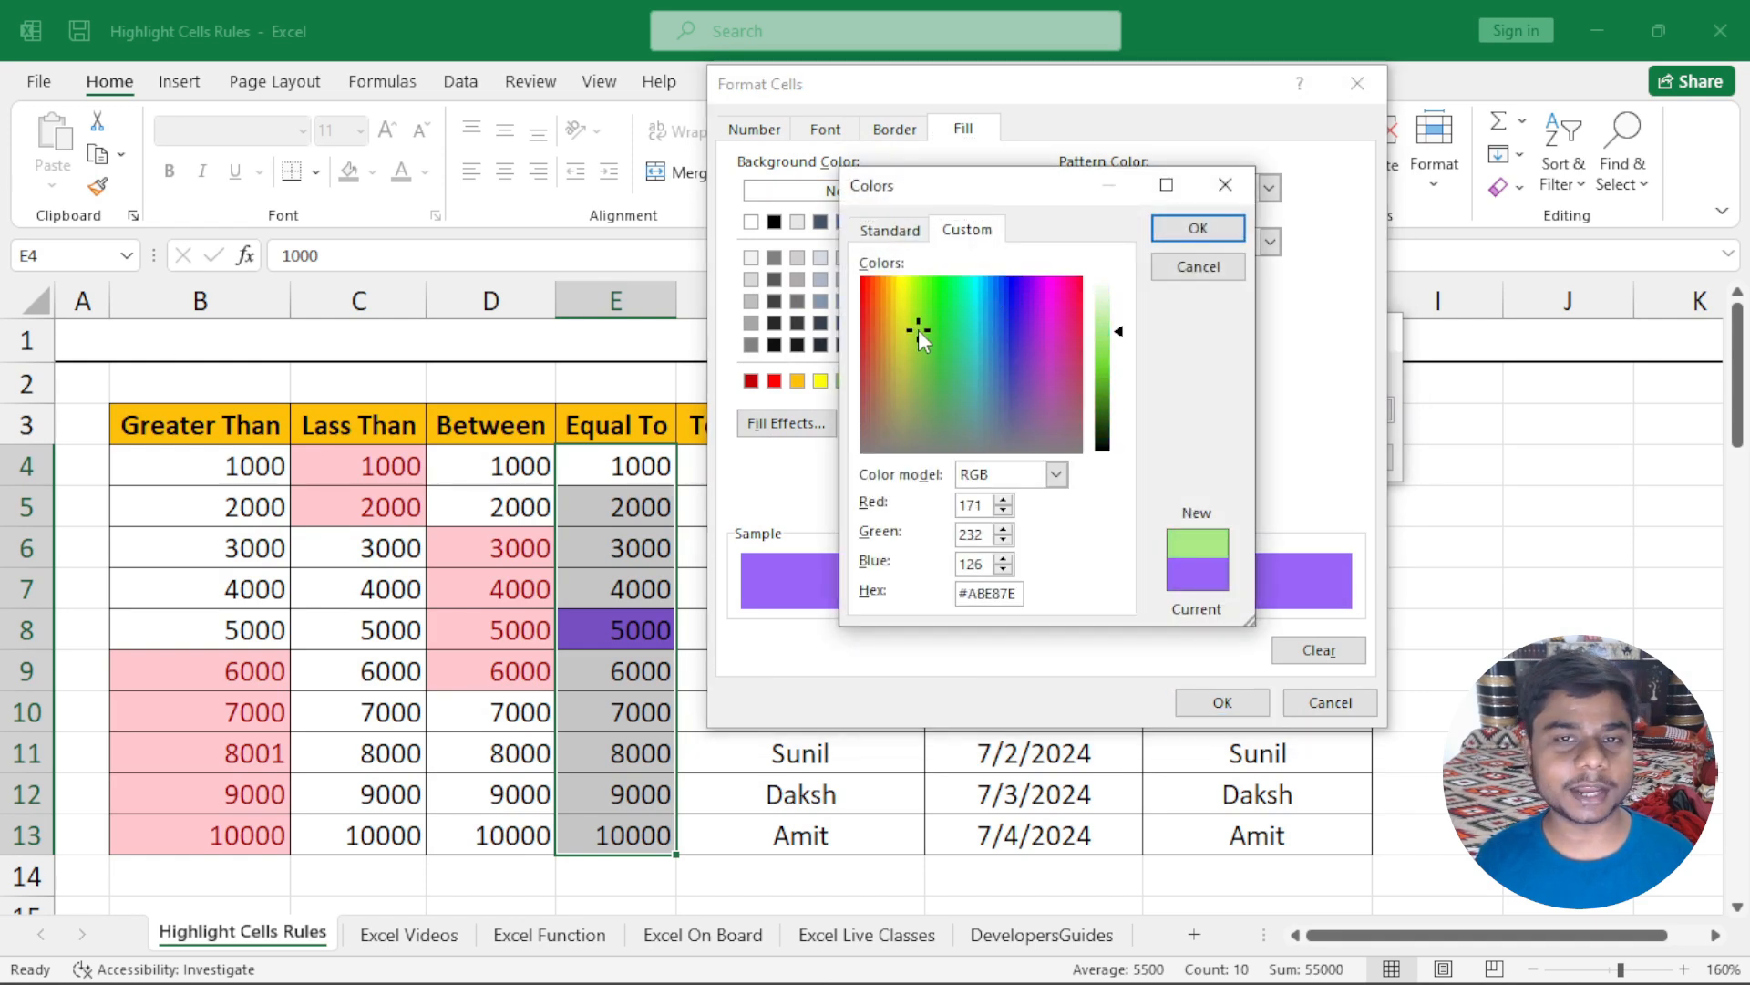
mouse_move(1121, 332)
mouse_down()
mouse_move(1124, 401)
mouse_move(1121, 311)
mouse_move(1123, 387)
mouse_move(1129, 351)
mouse_up()
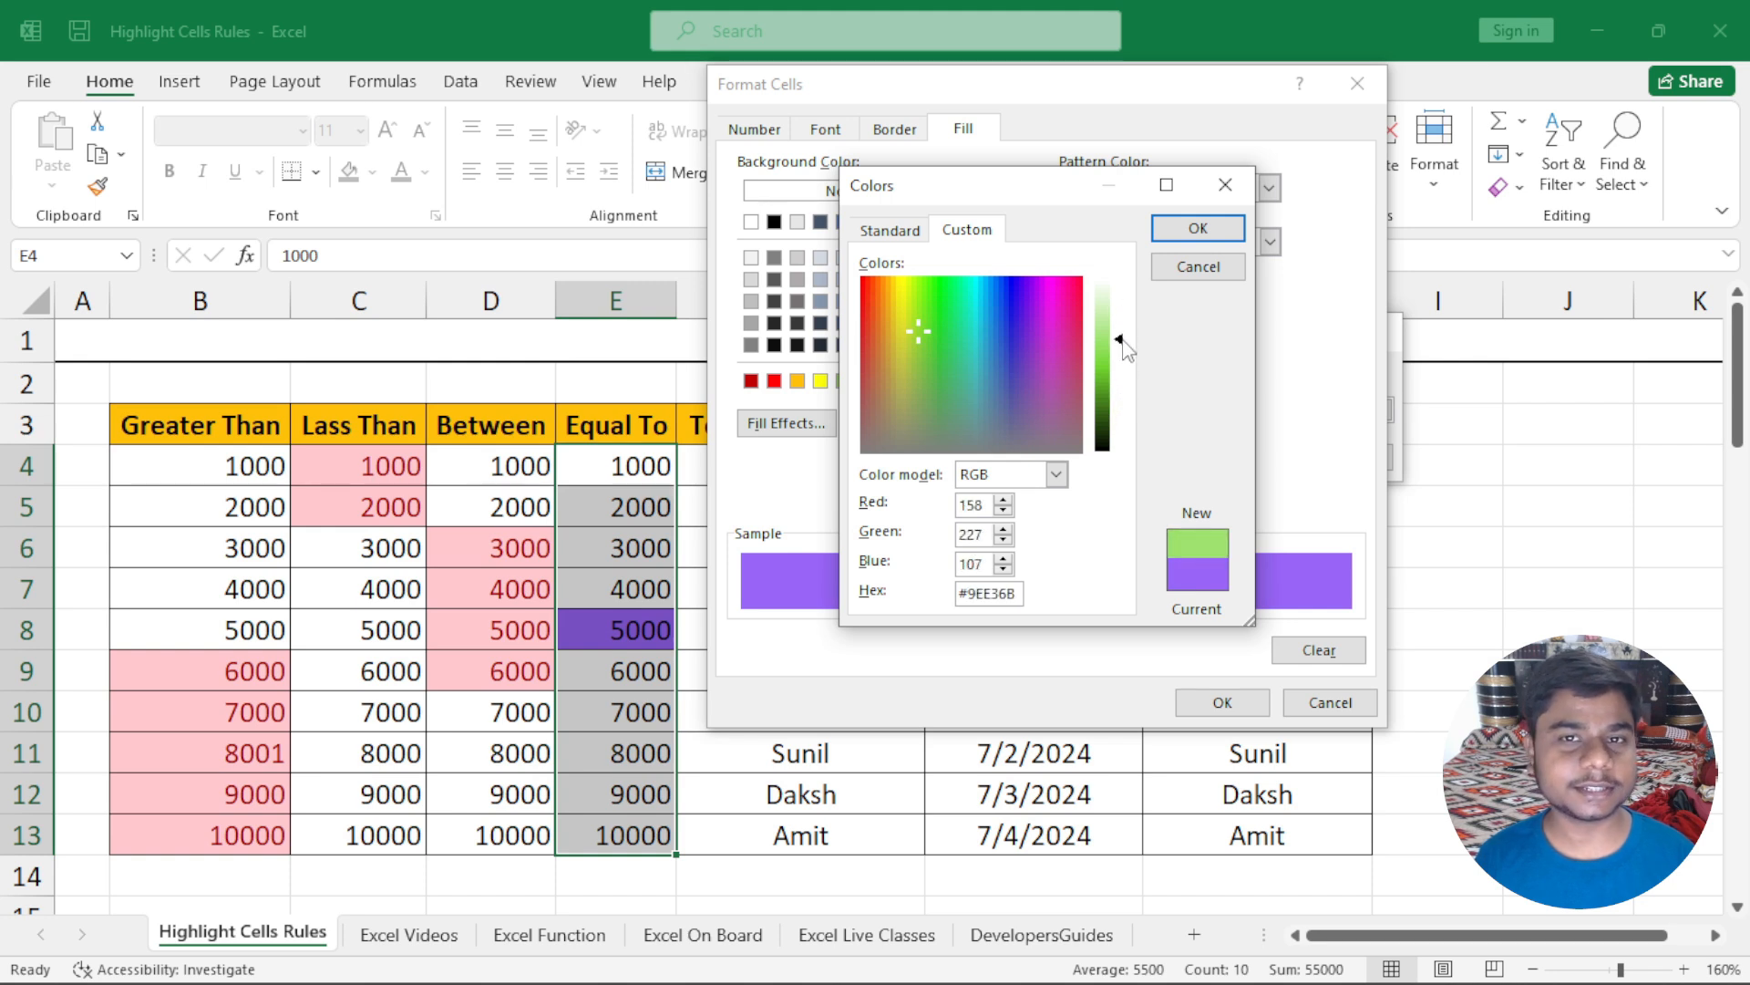
click(1056, 476)
click(1056, 476)
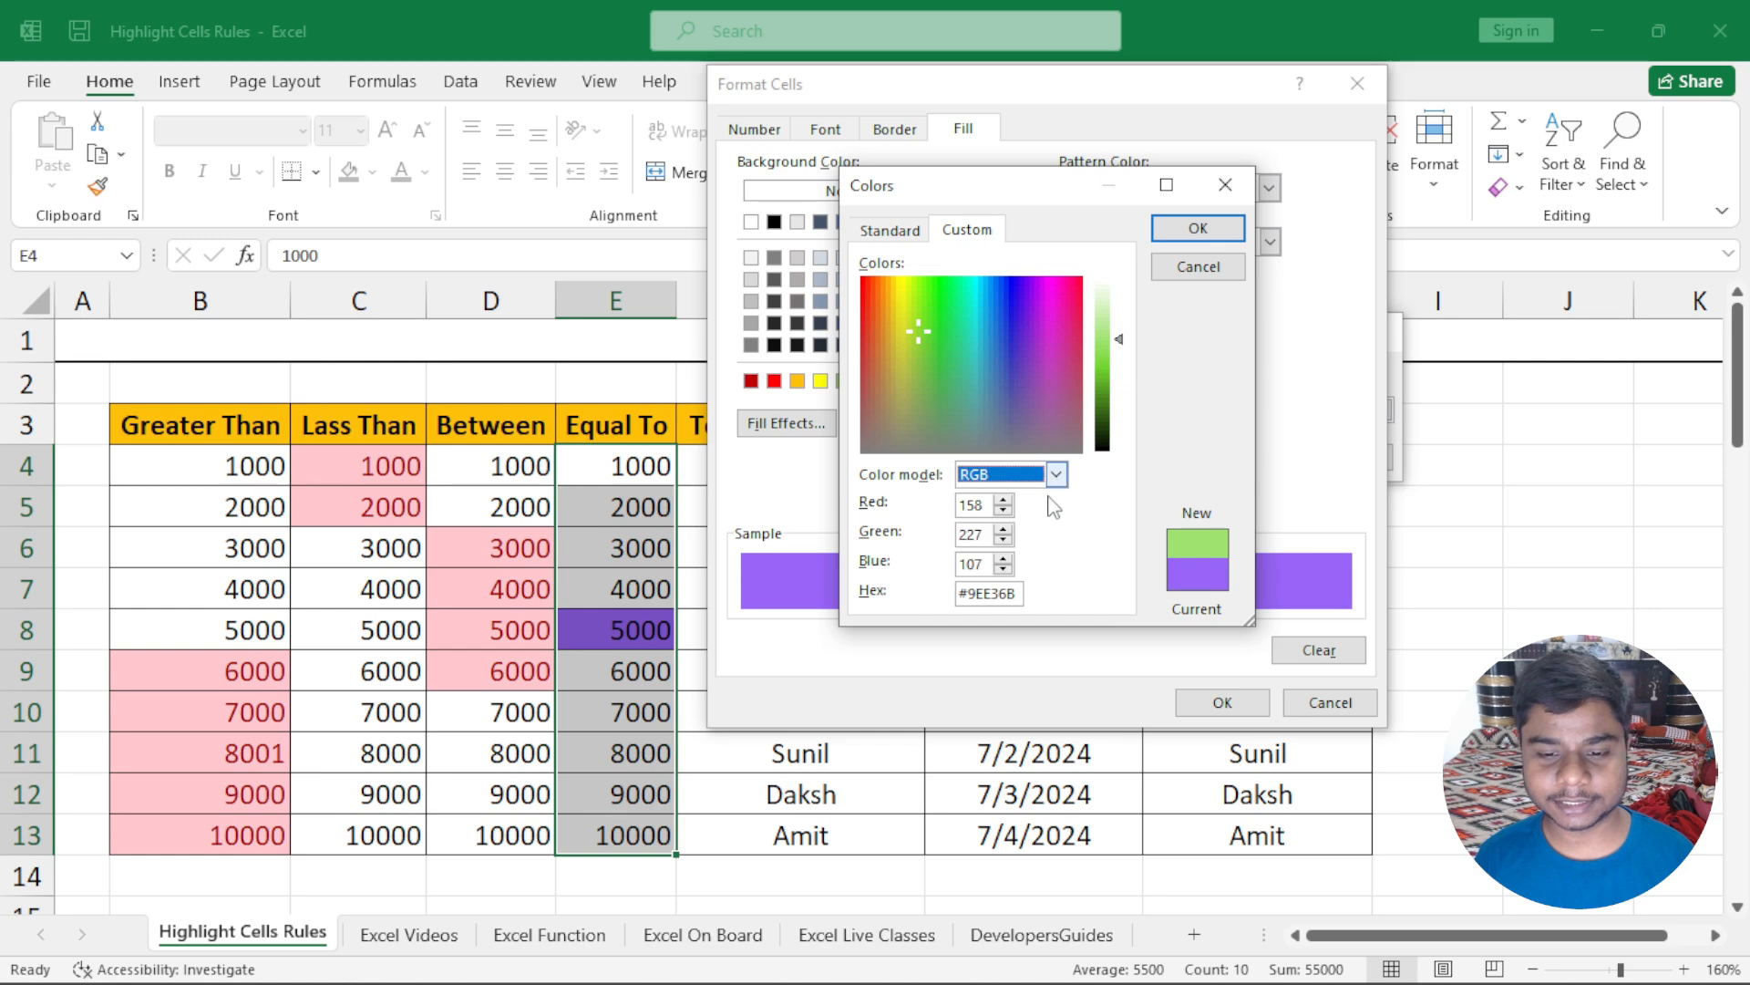
click(1198, 229)
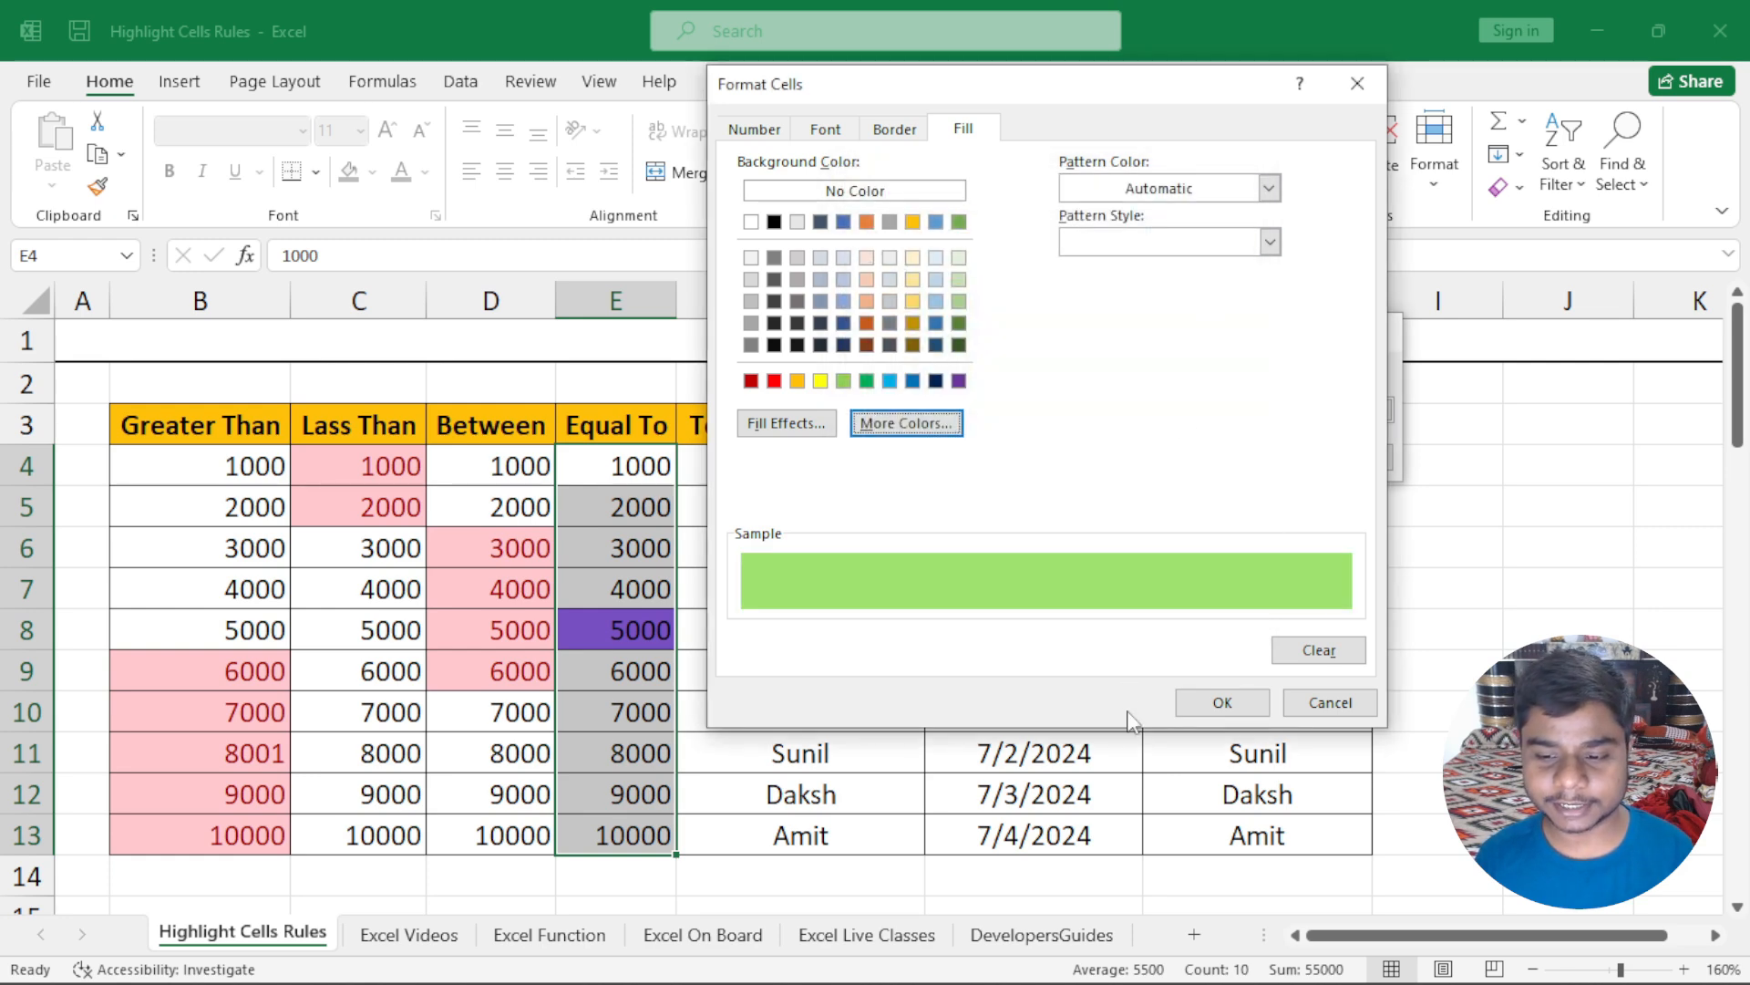
click(1195, 703)
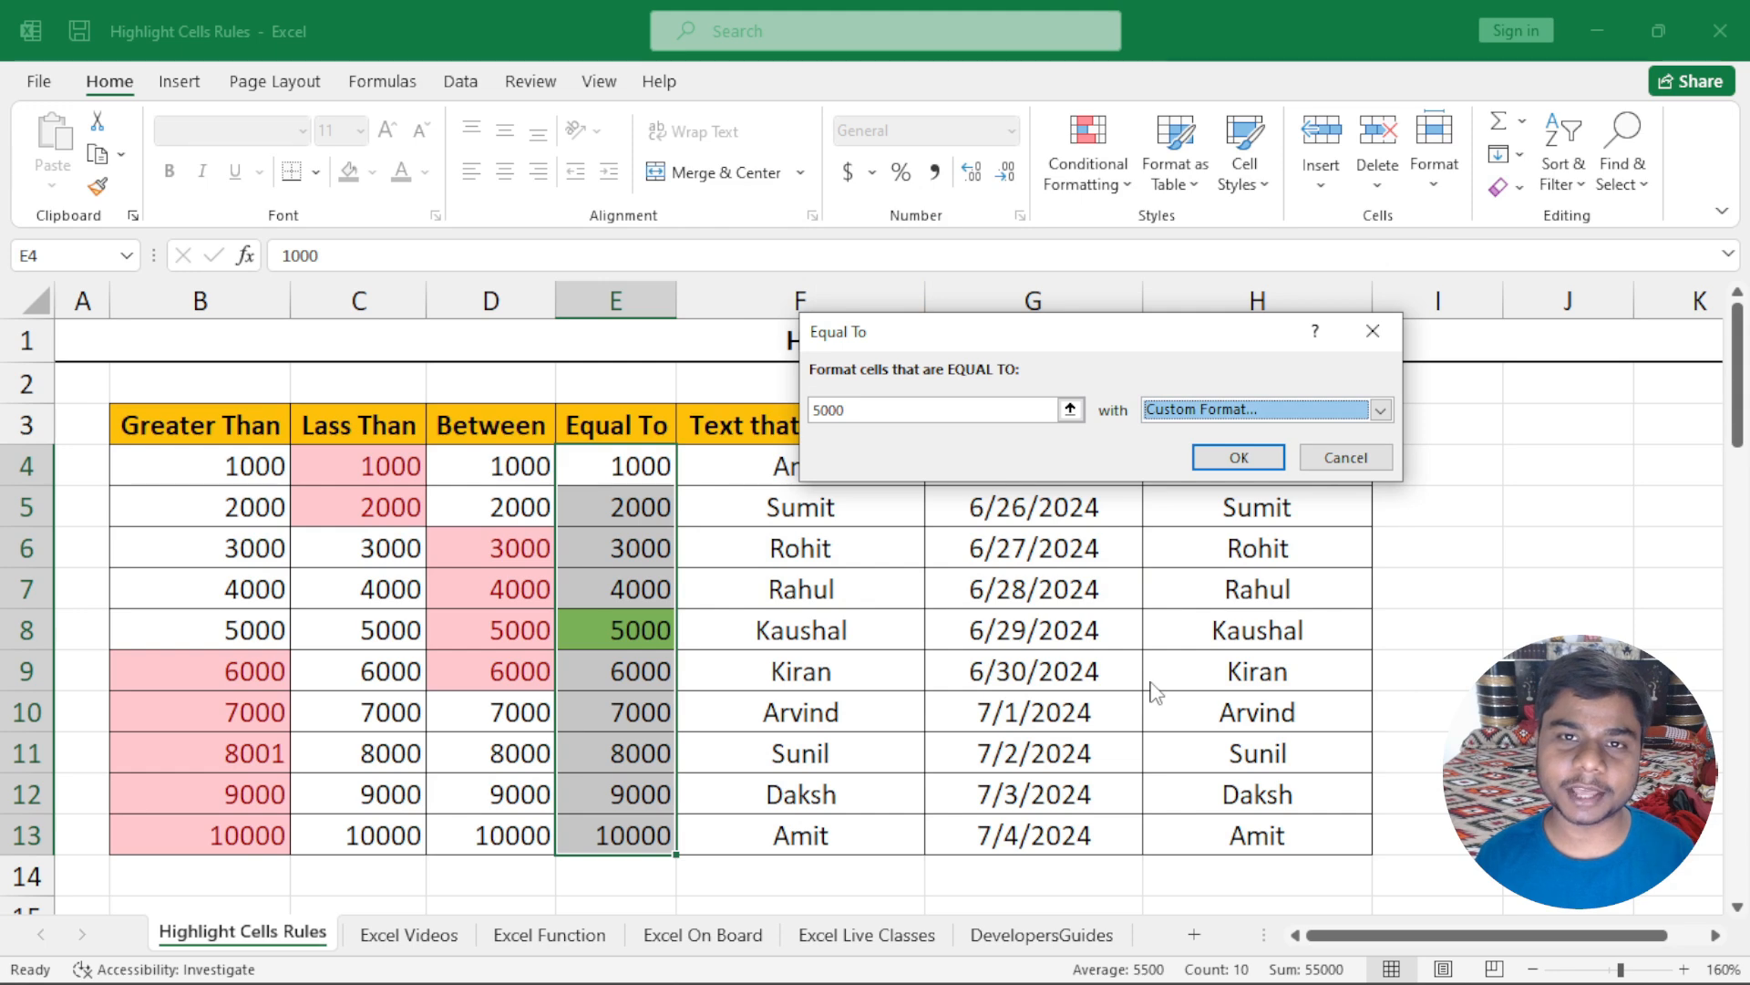
Step: Add a sparse dotted pattern to the rule's custom fill, trying orange-gold and settling on standard purple as the pattern color
click(1258, 409)
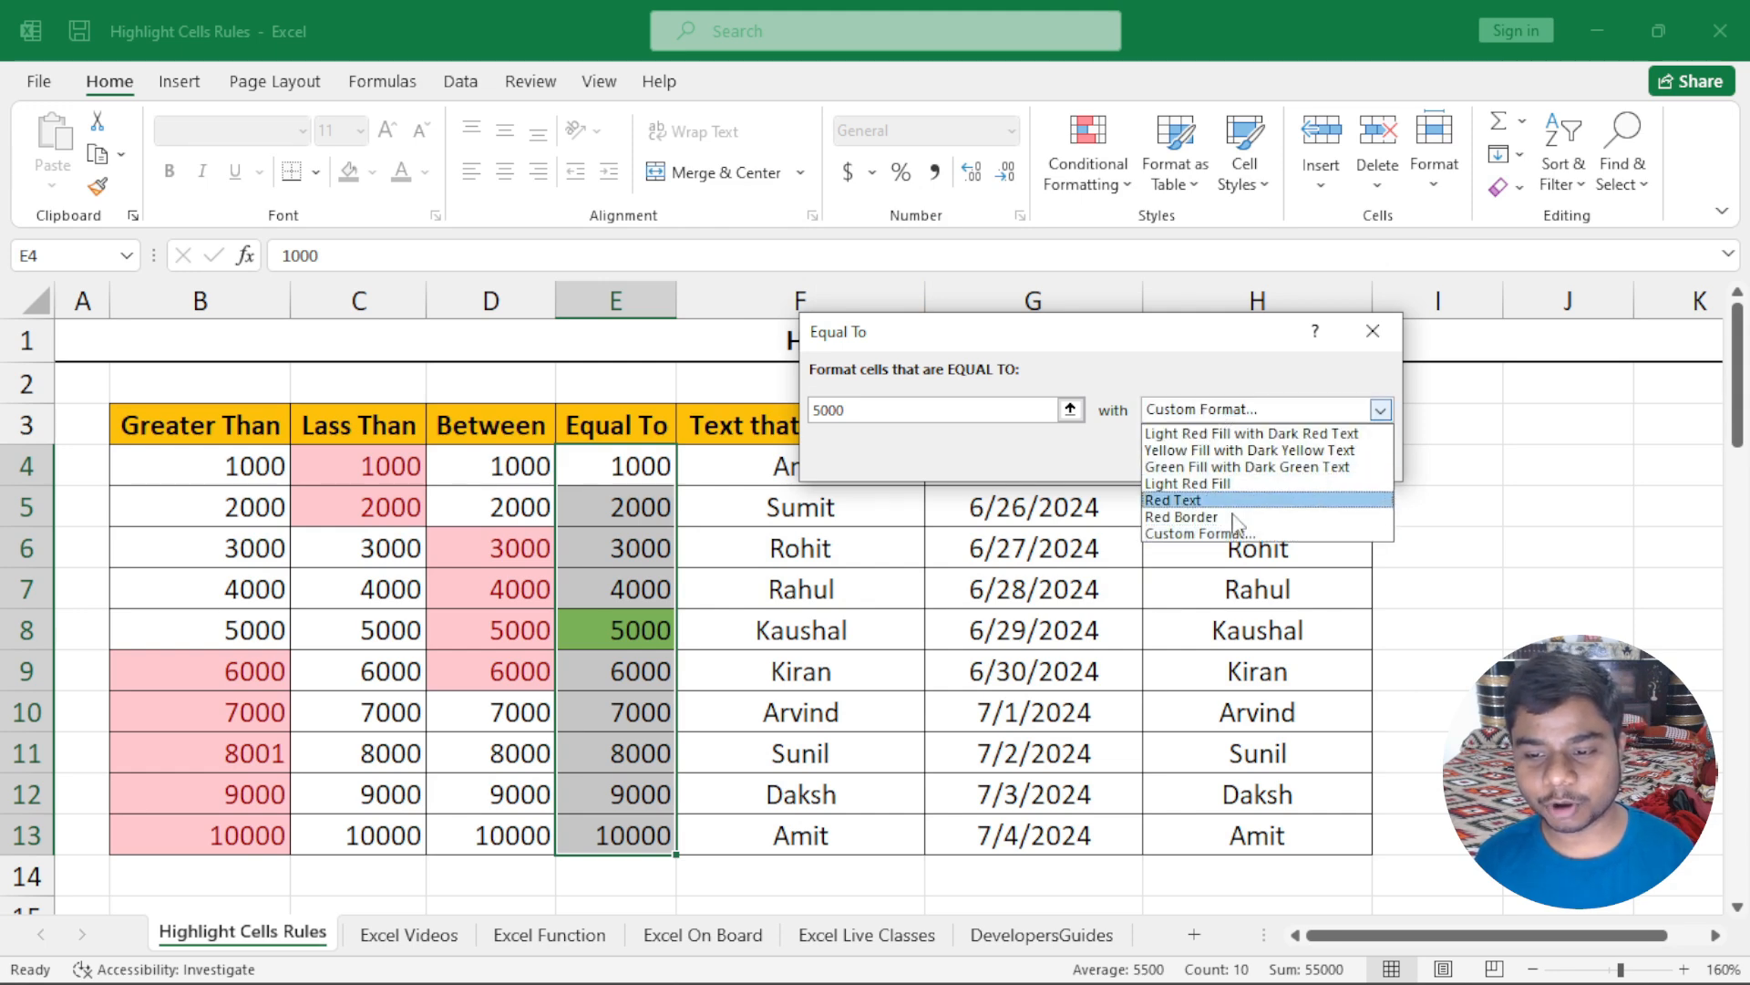
click(1237, 535)
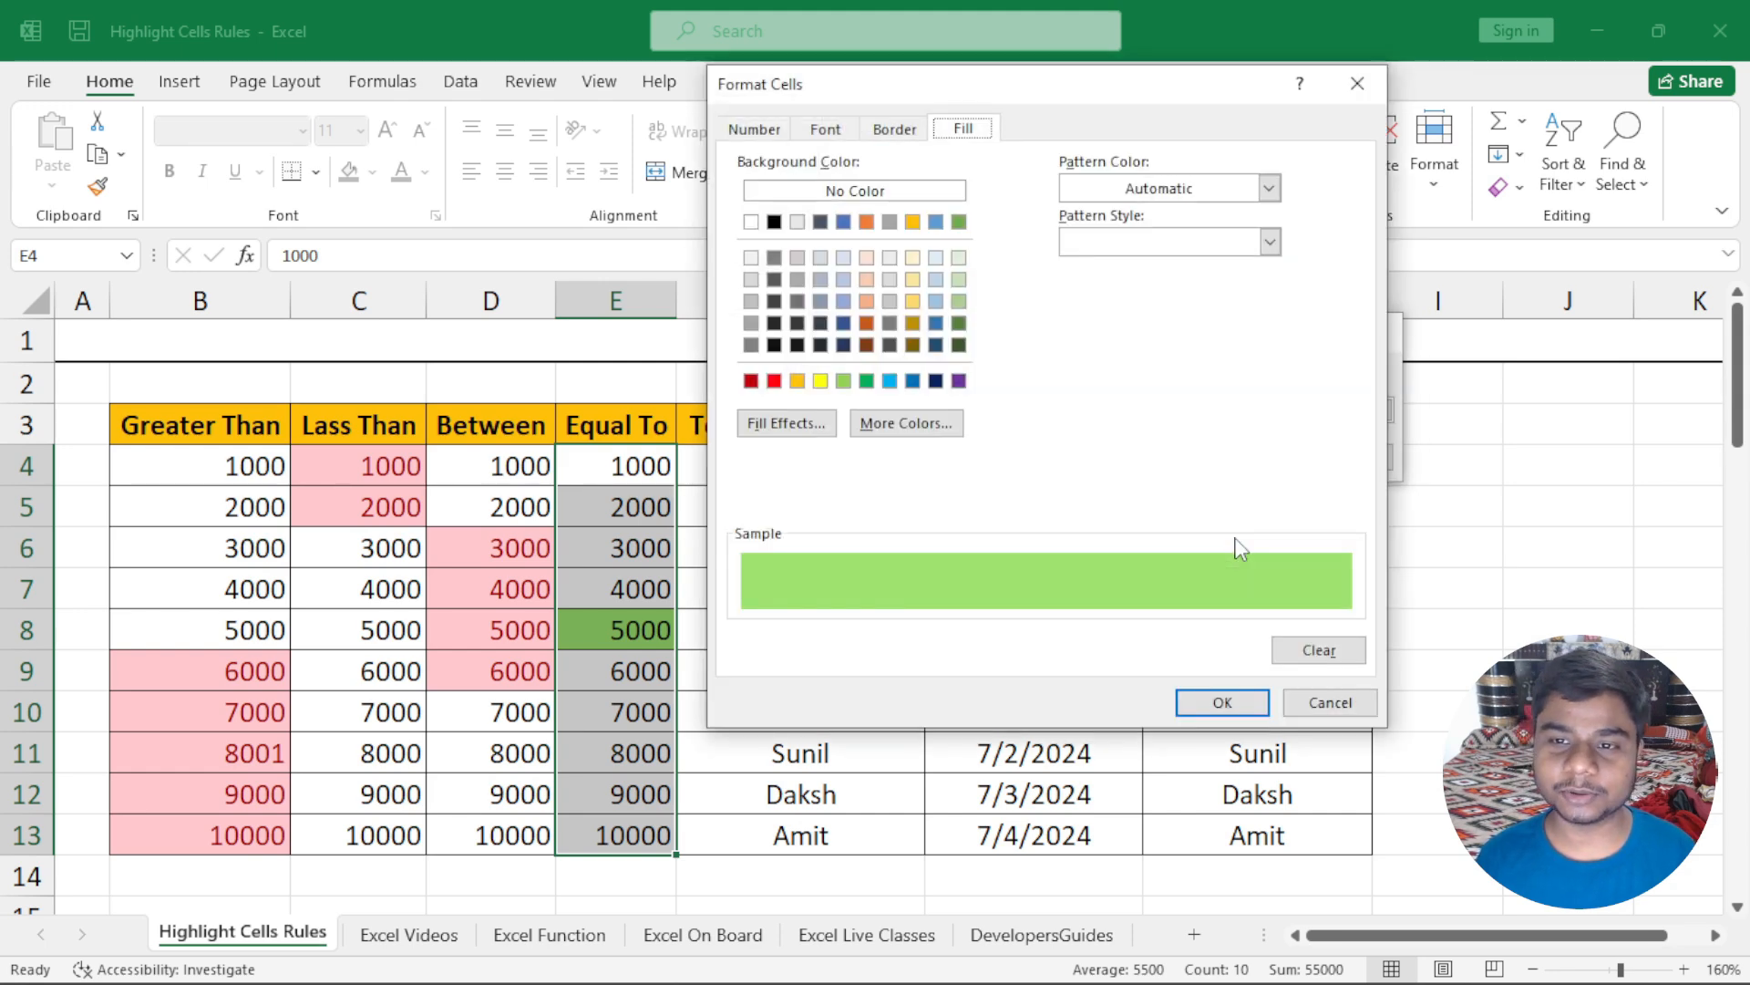
click(1098, 241)
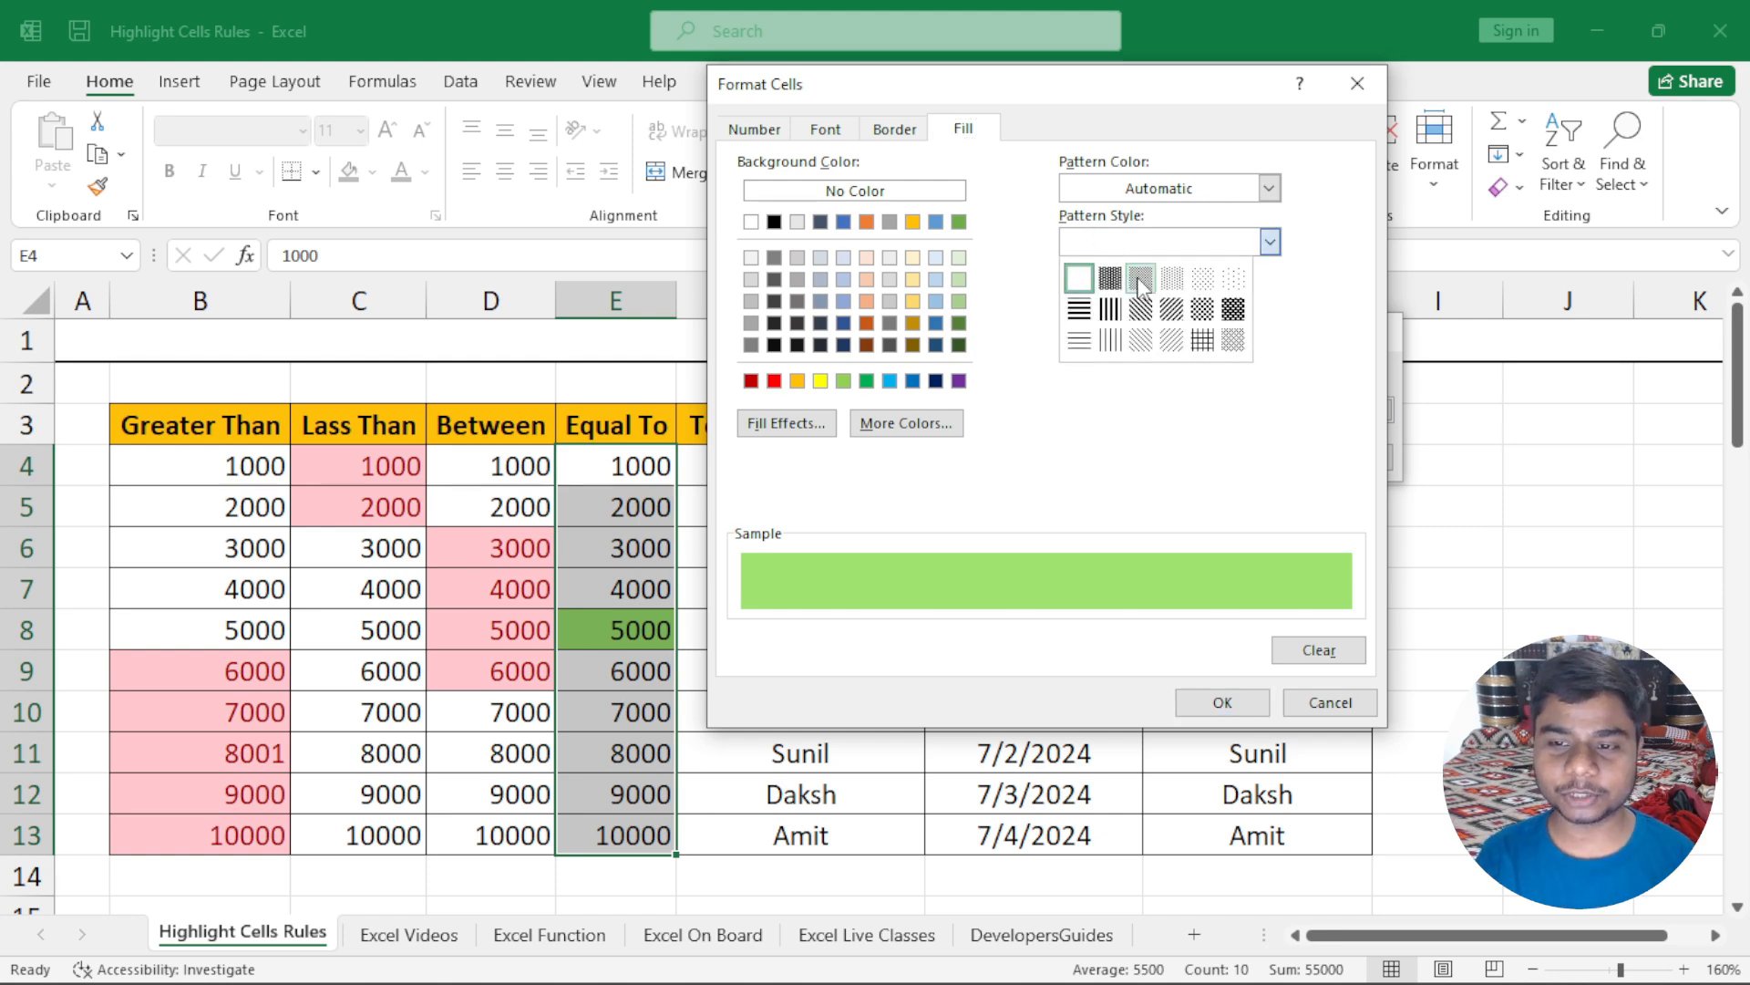
click(1233, 279)
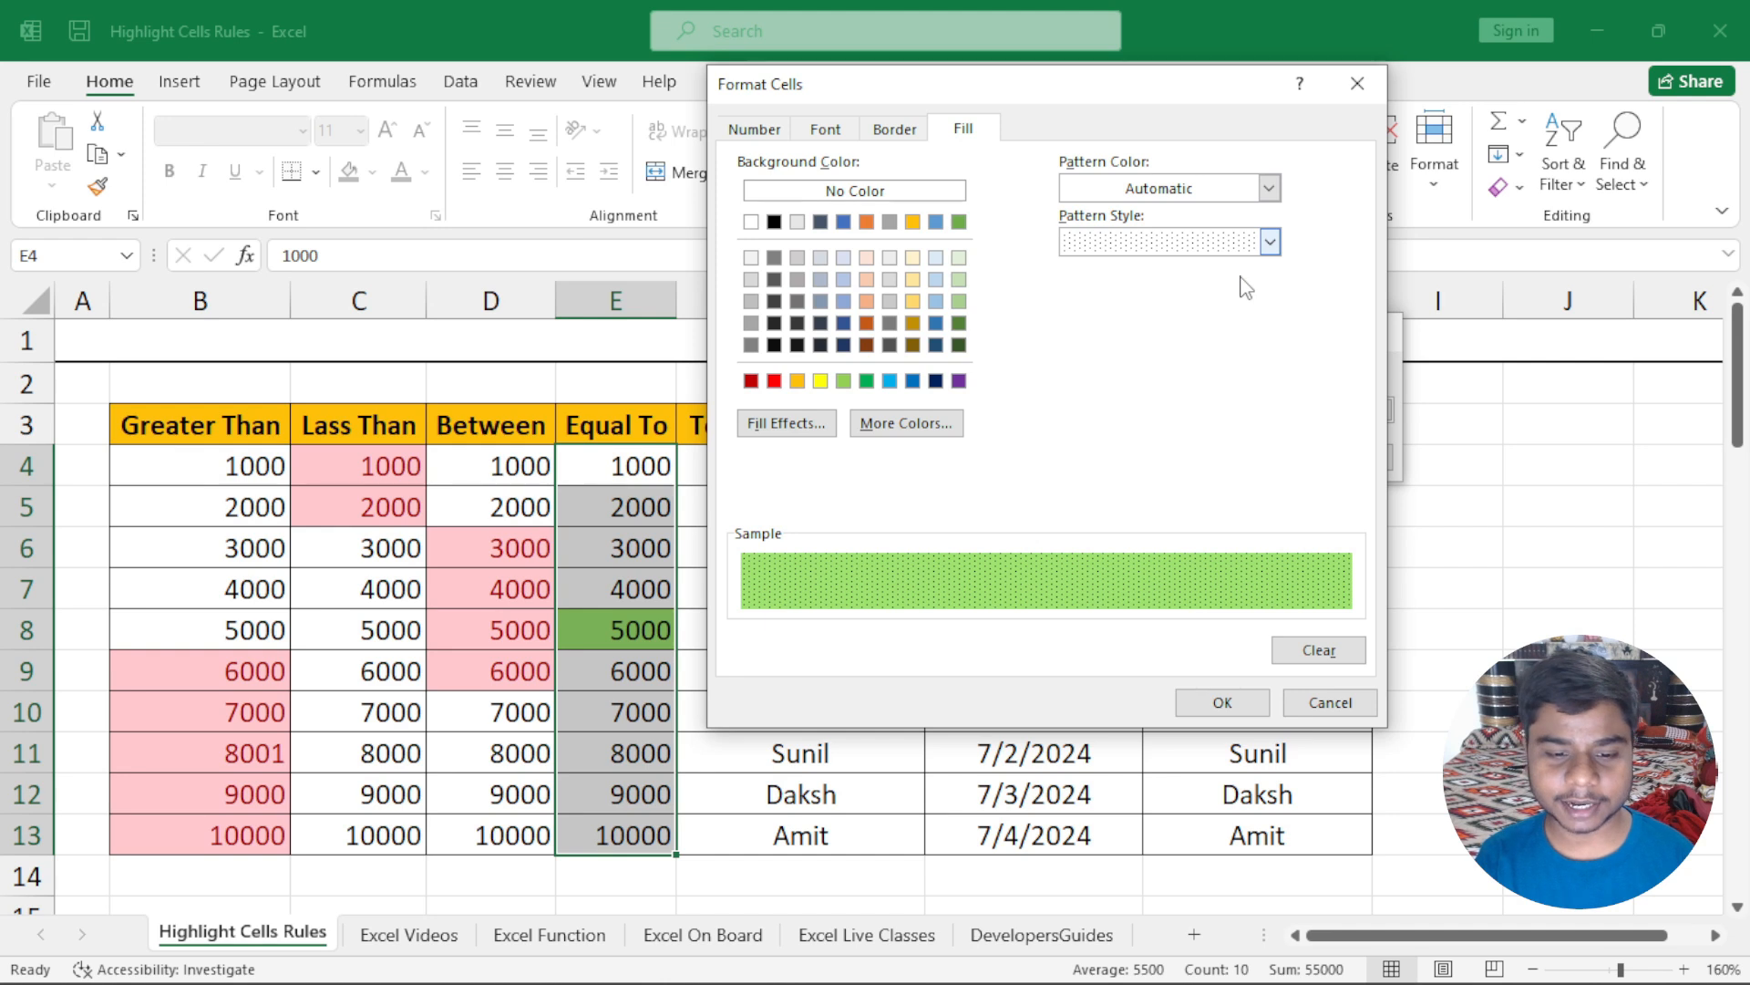
click(1270, 192)
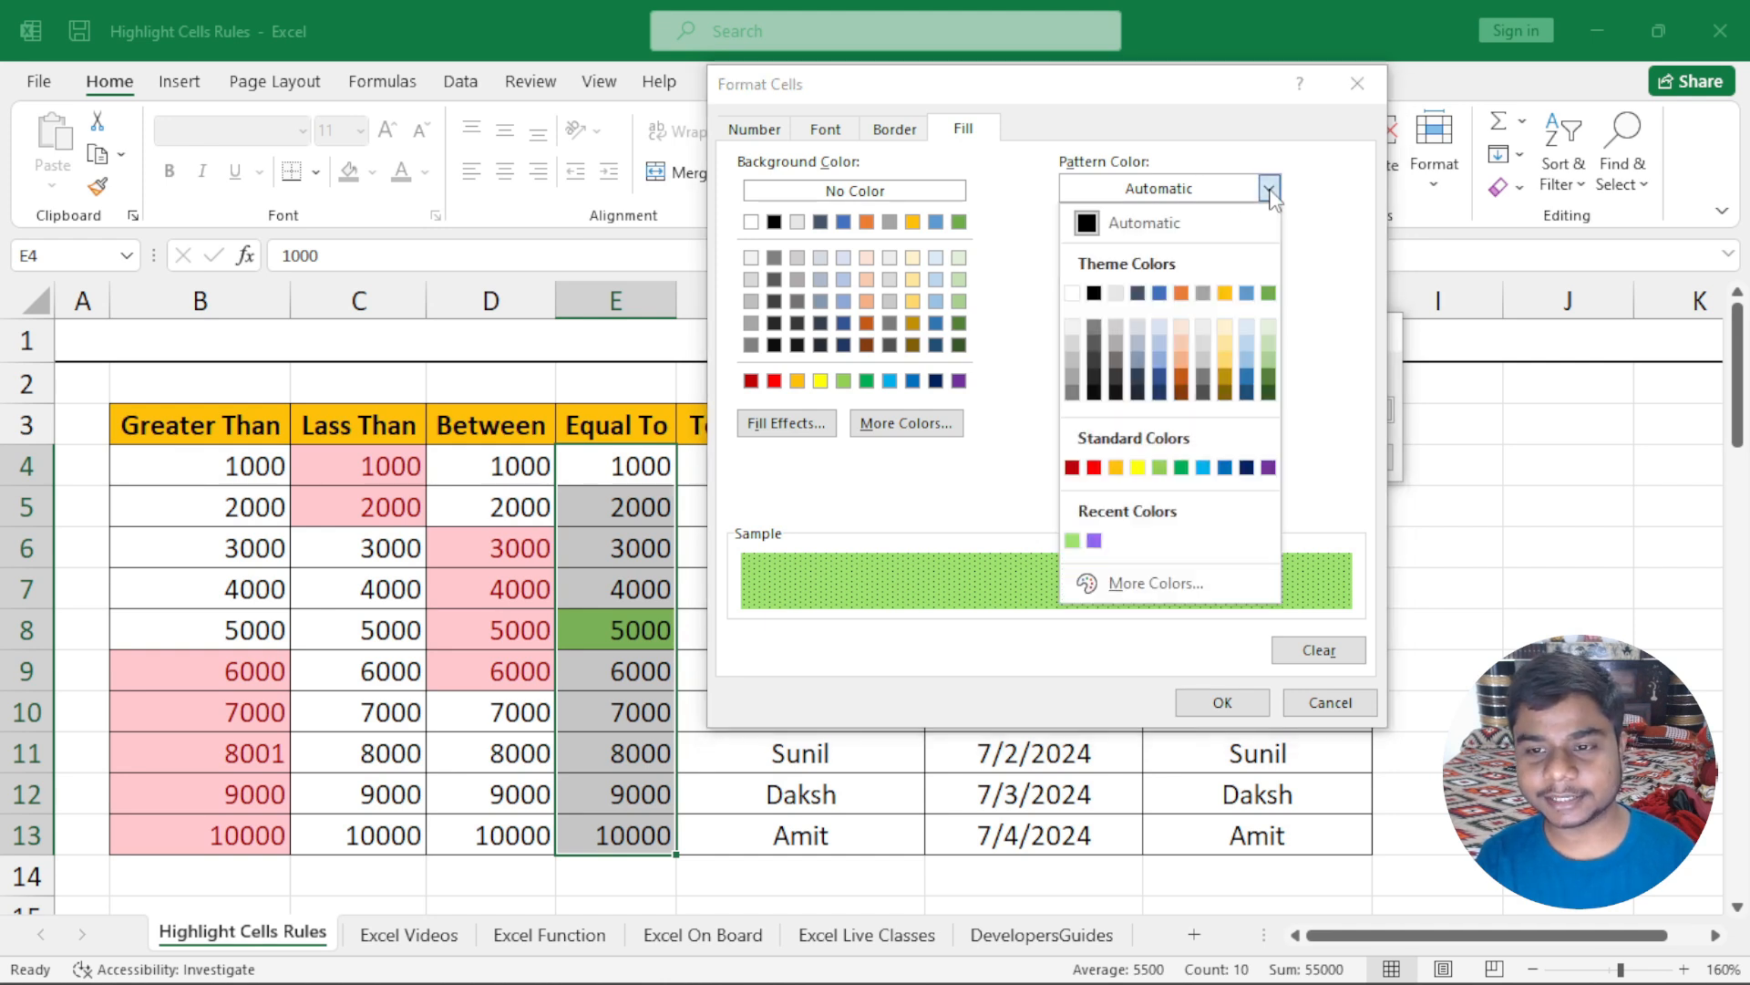
click(1230, 296)
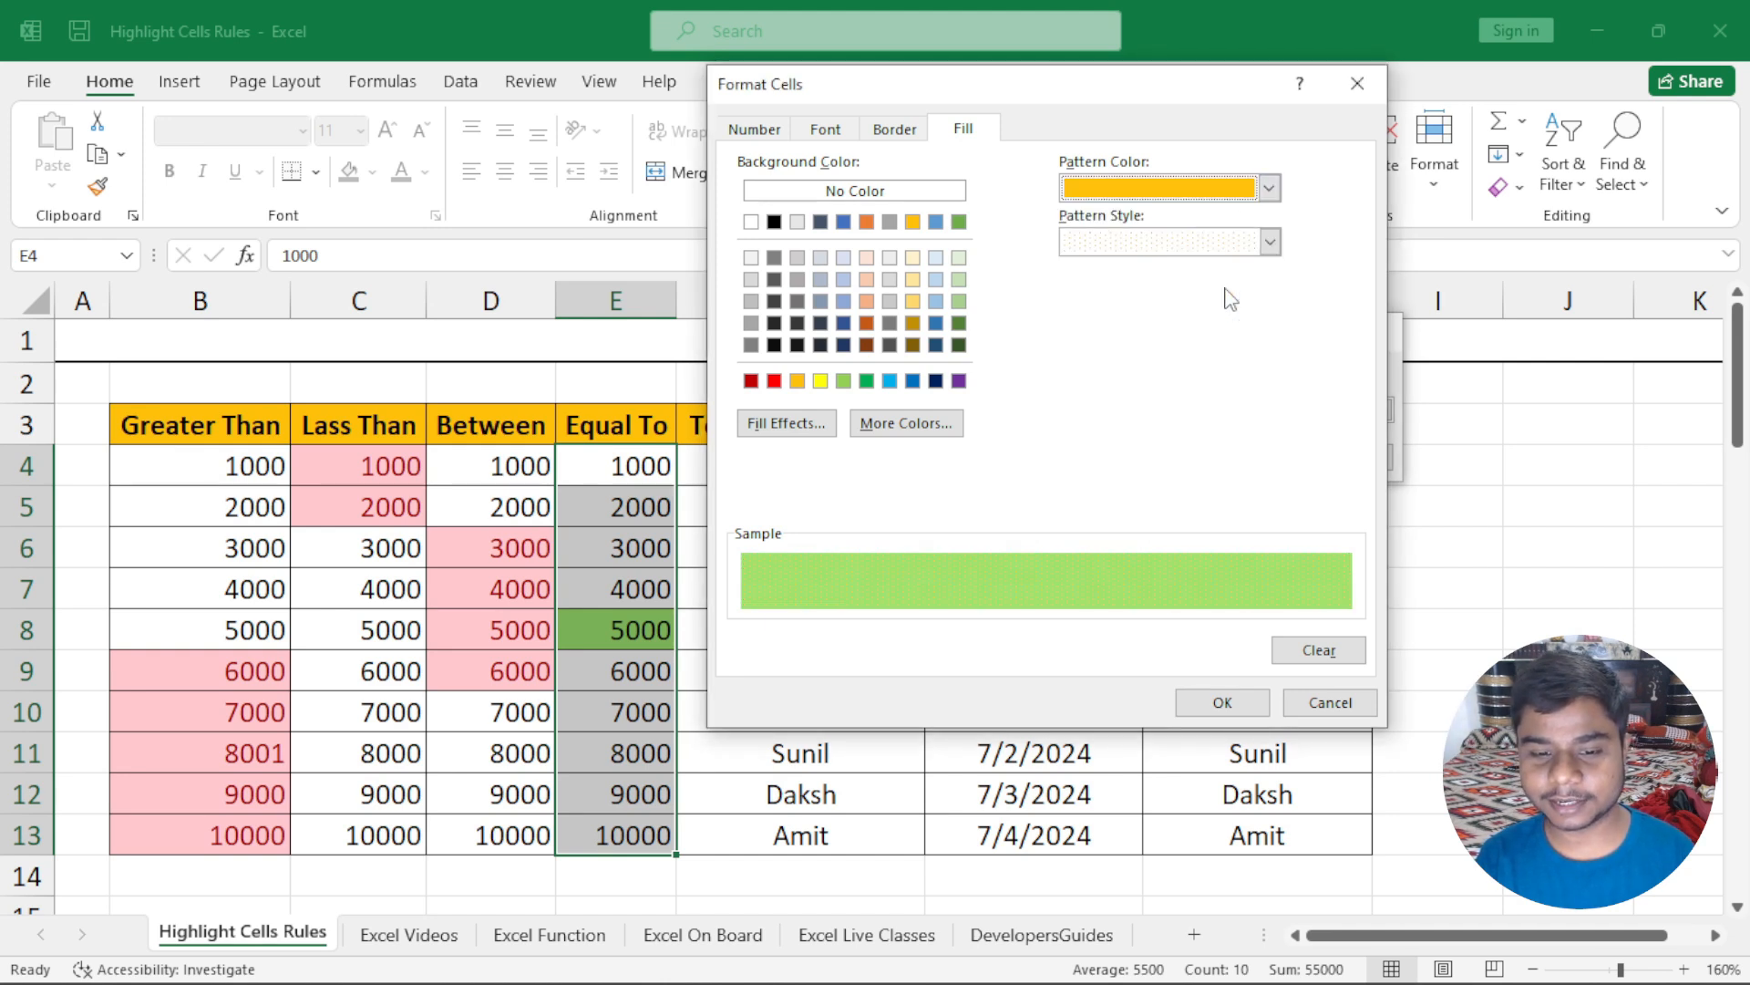
click(1269, 189)
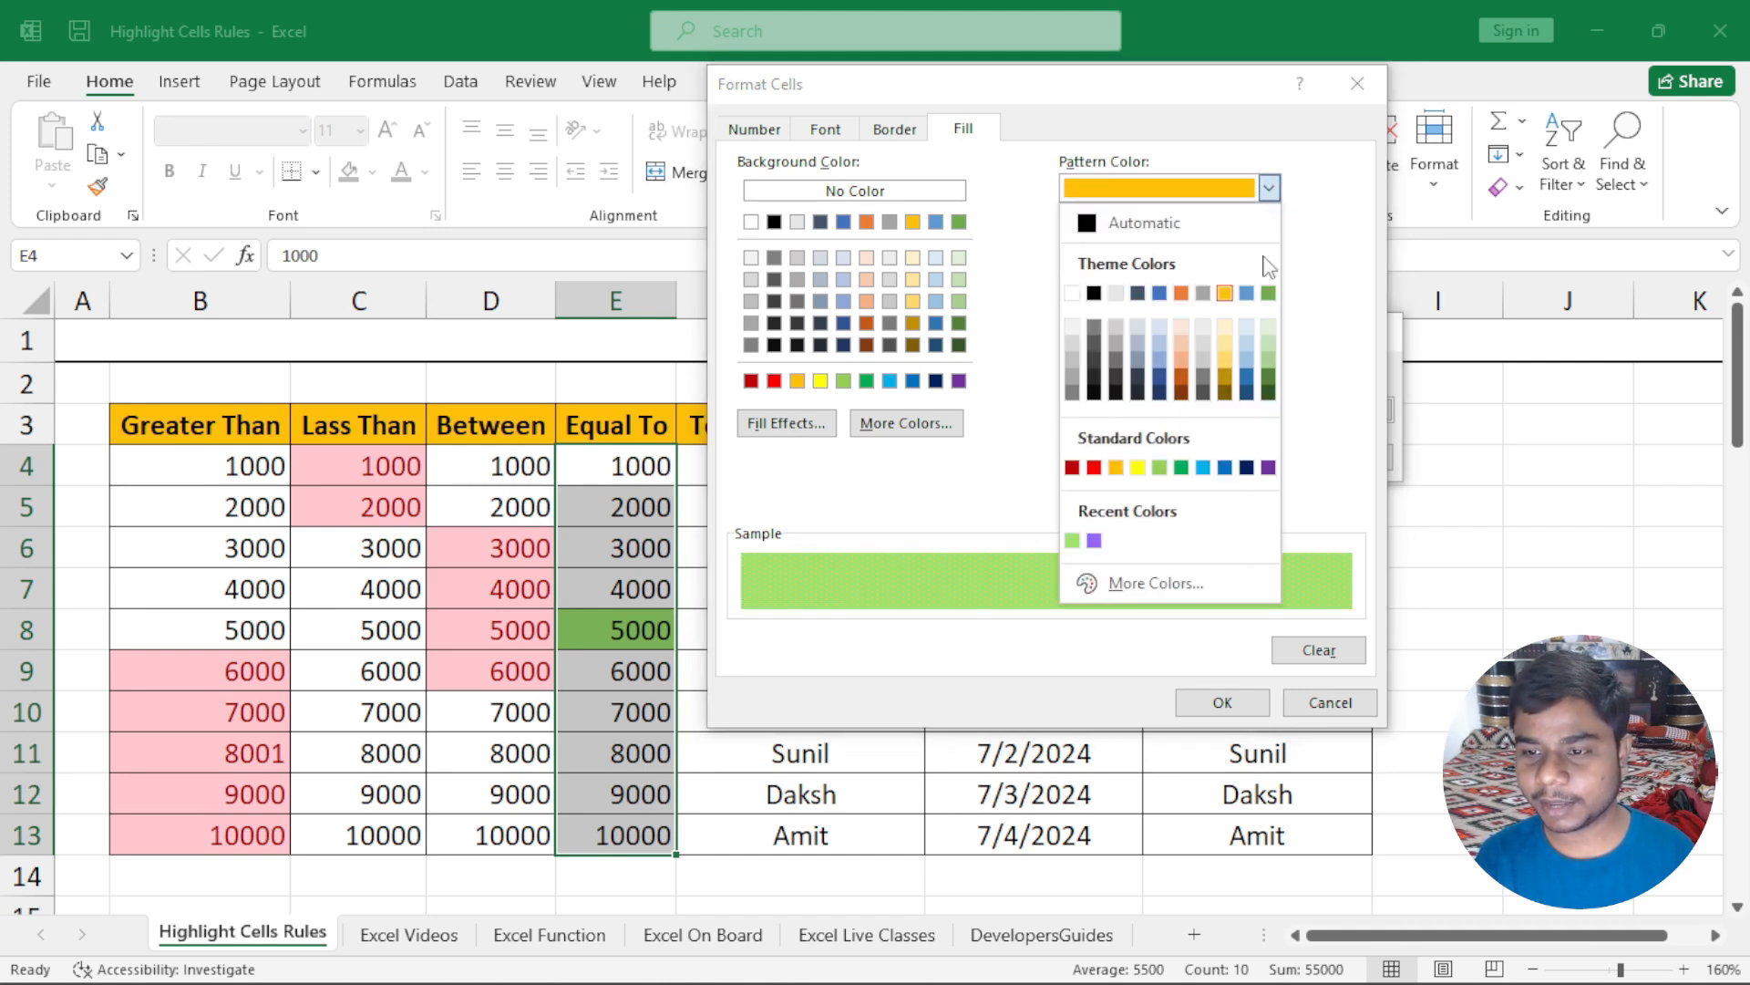
click(1268, 468)
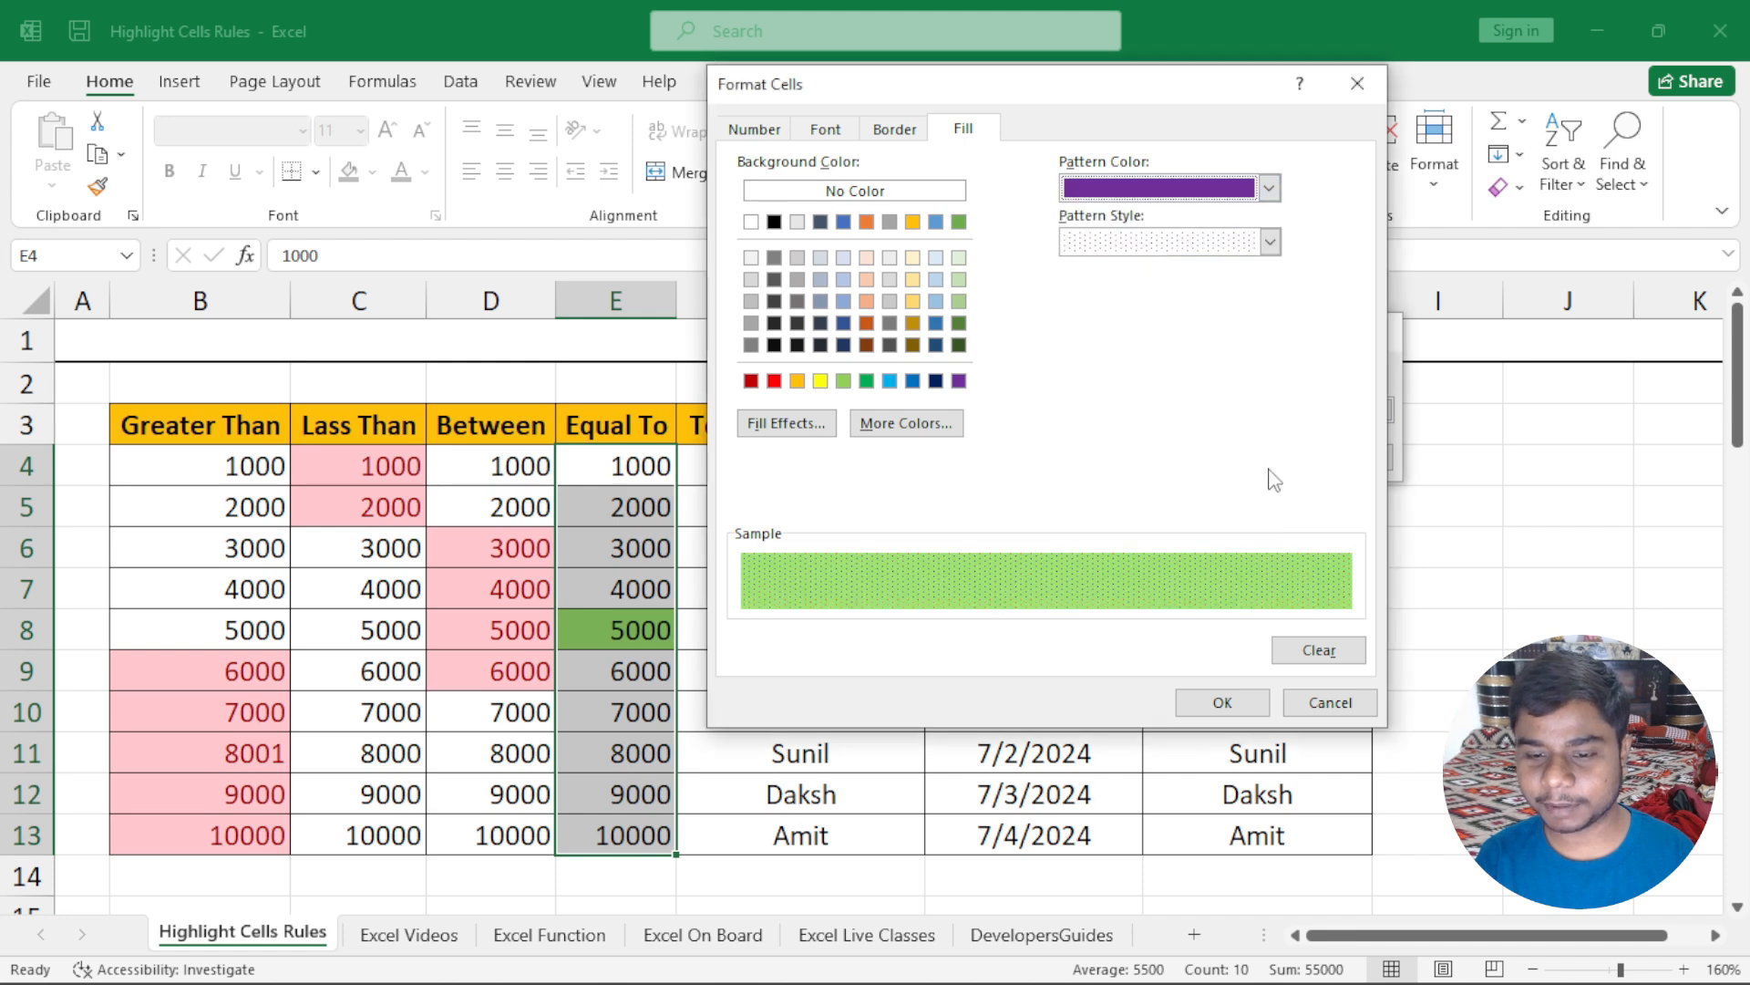
Step: Remove the custom fill's background color and give it a dense dotted purple pattern instead
click(882, 193)
click(1270, 242)
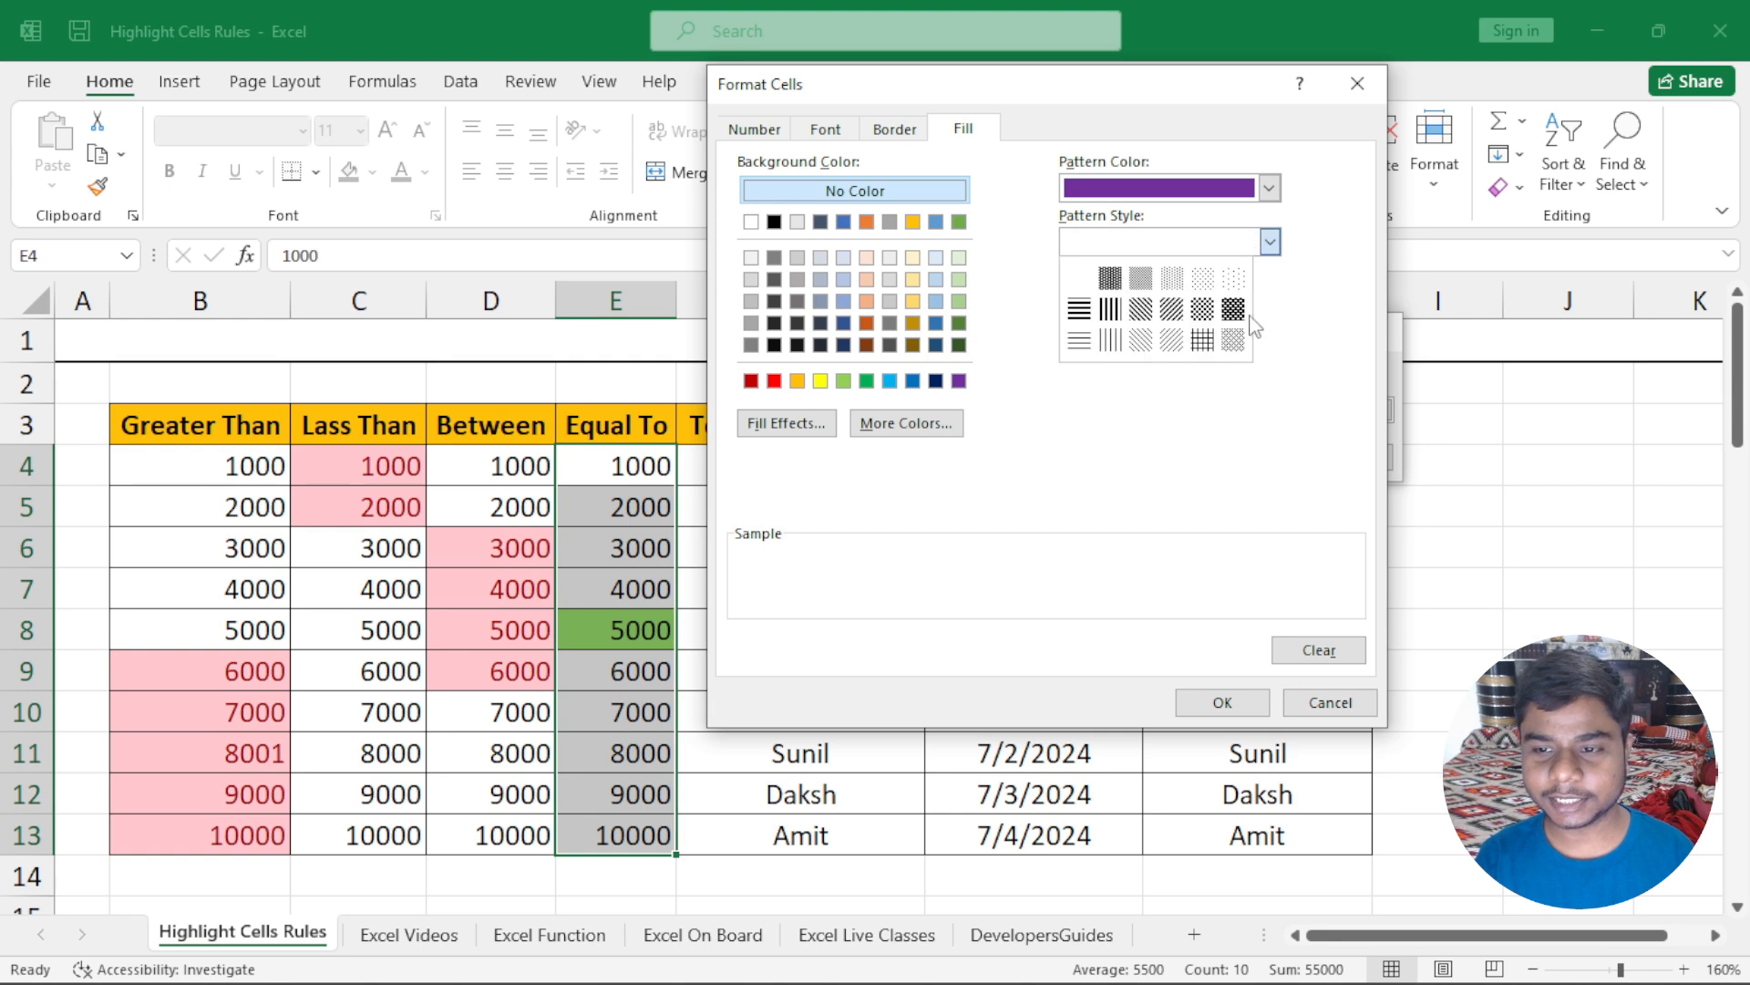
click(1240, 296)
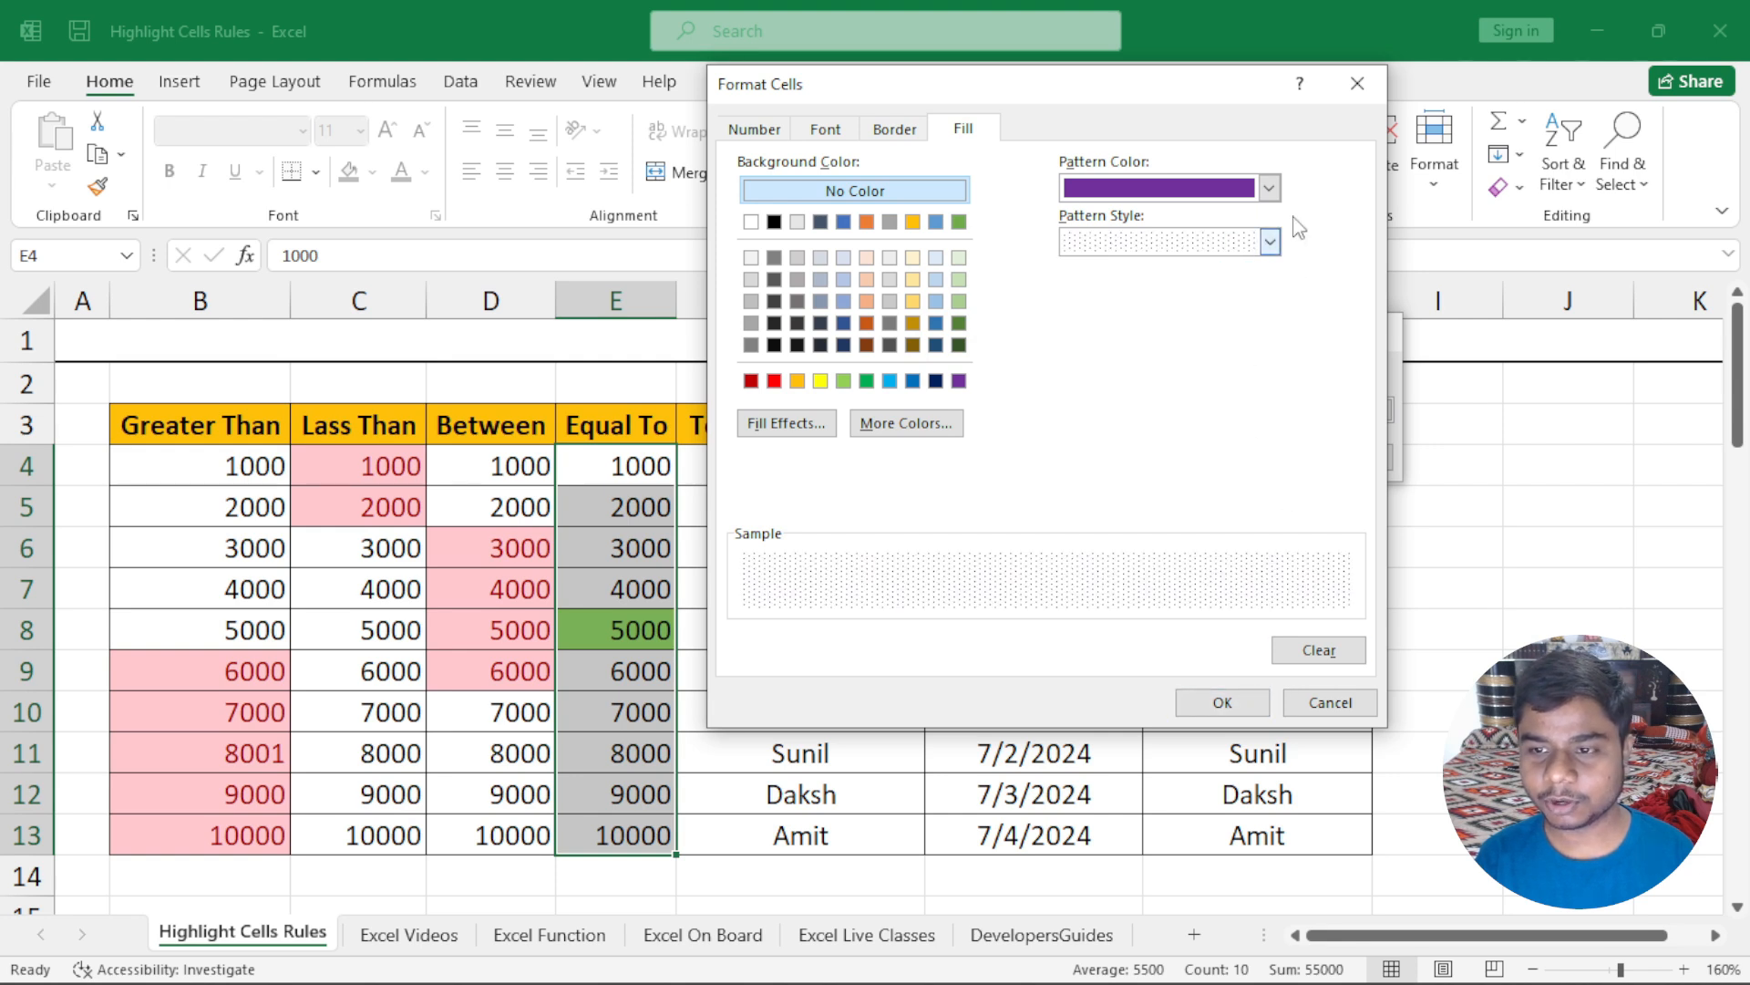
click(1269, 243)
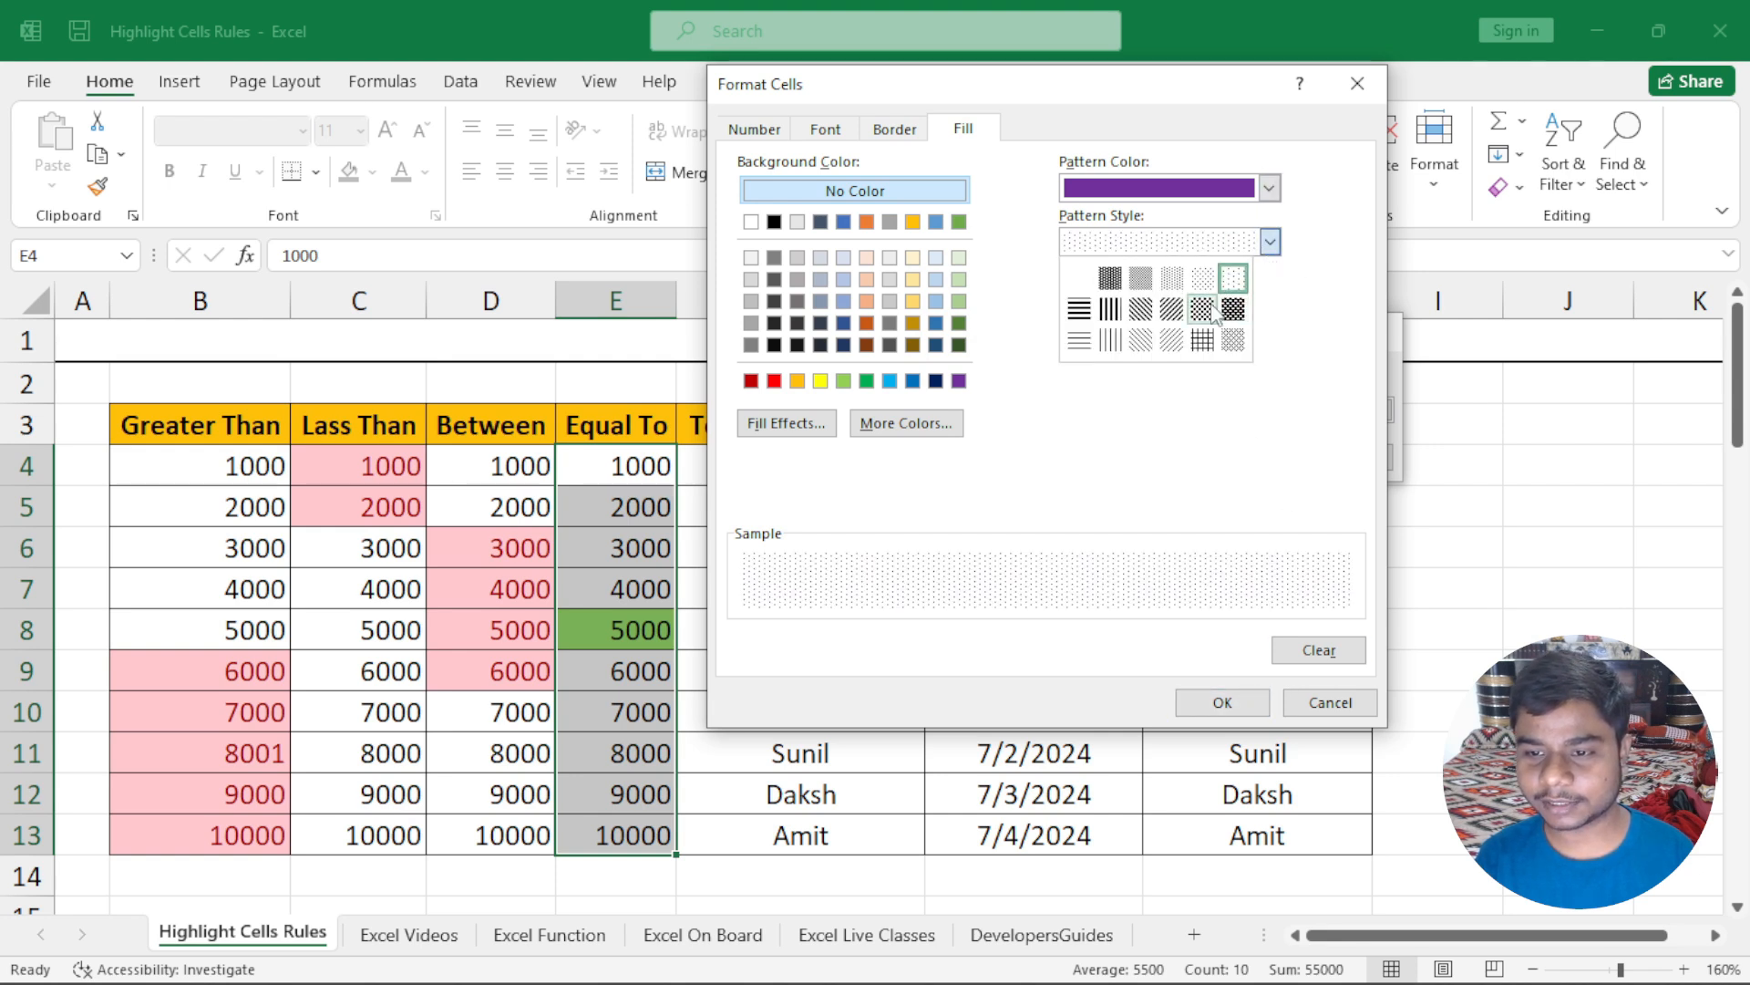
click(1132, 281)
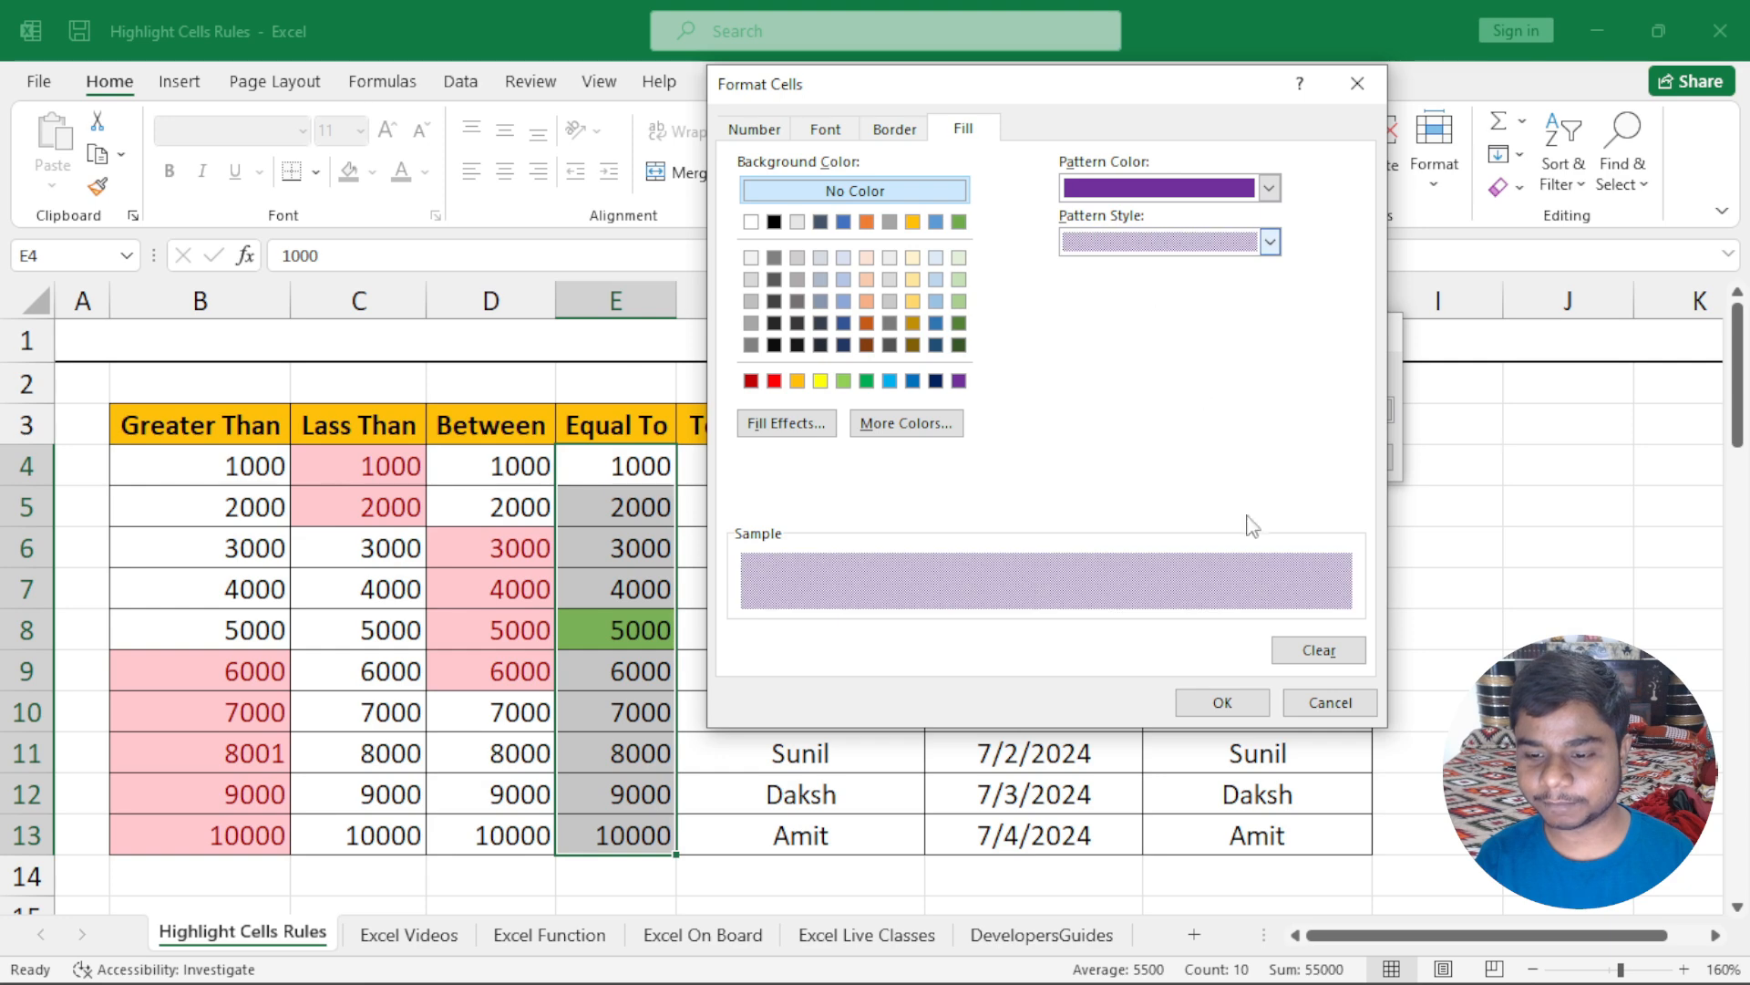
click(1222, 702)
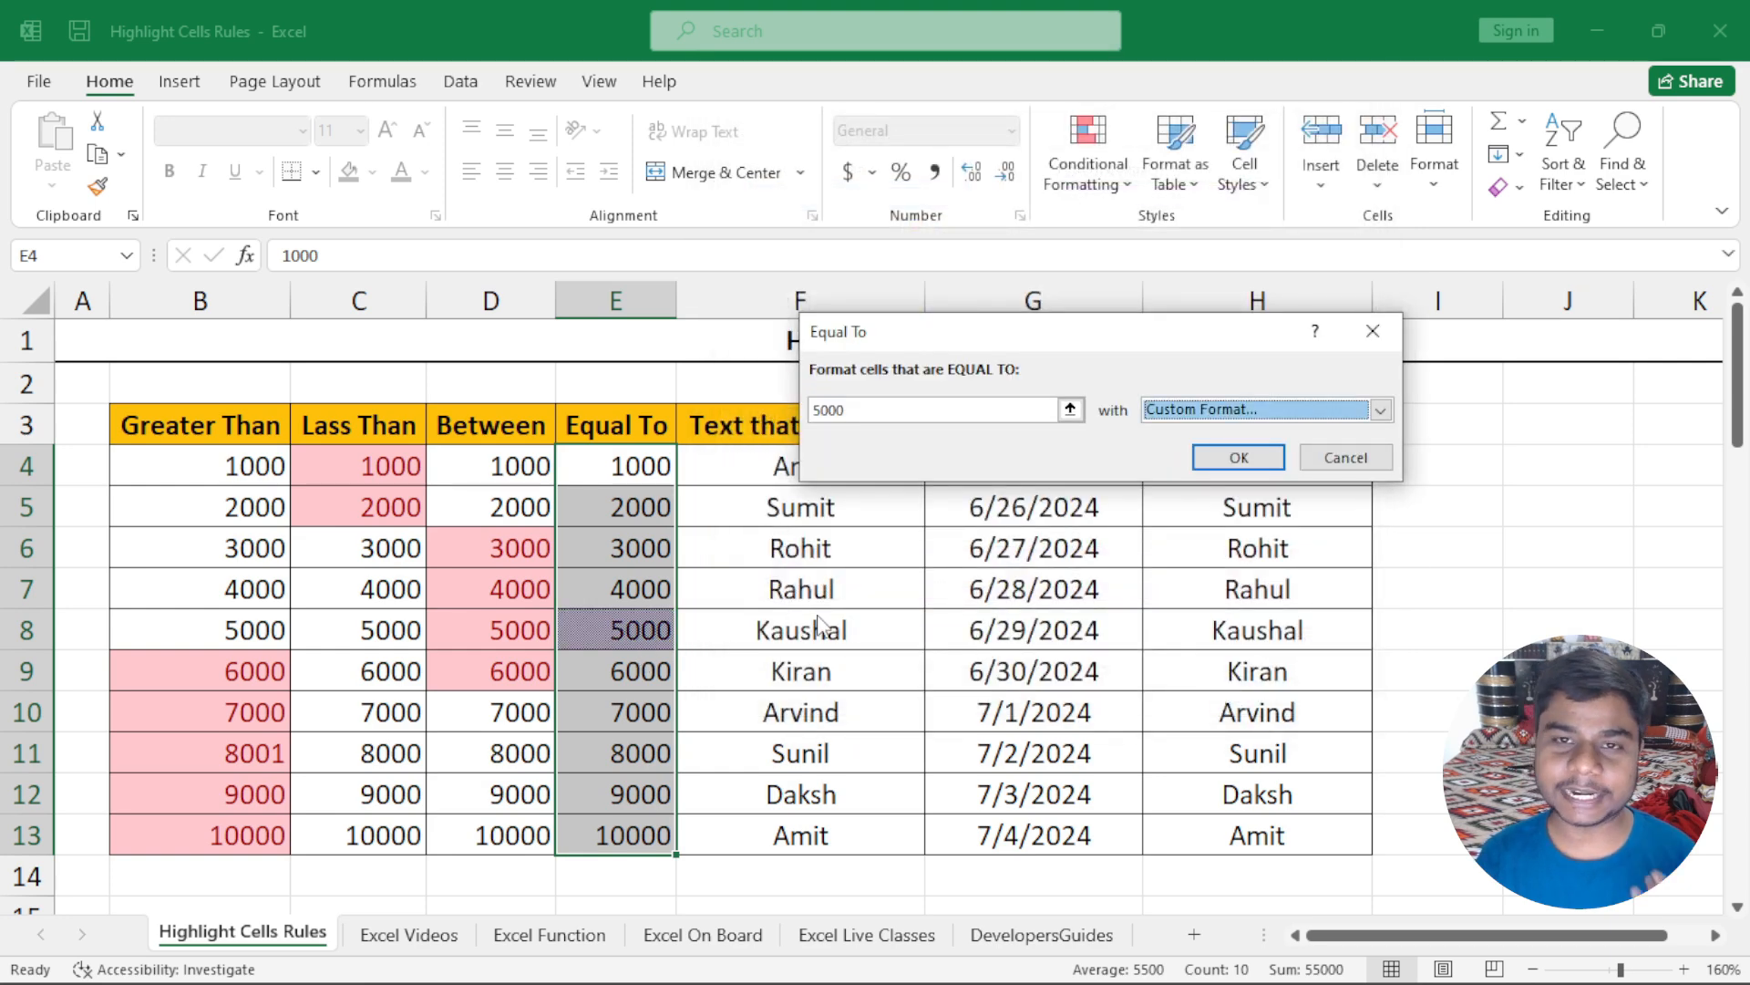
click(1160, 419)
click(1186, 538)
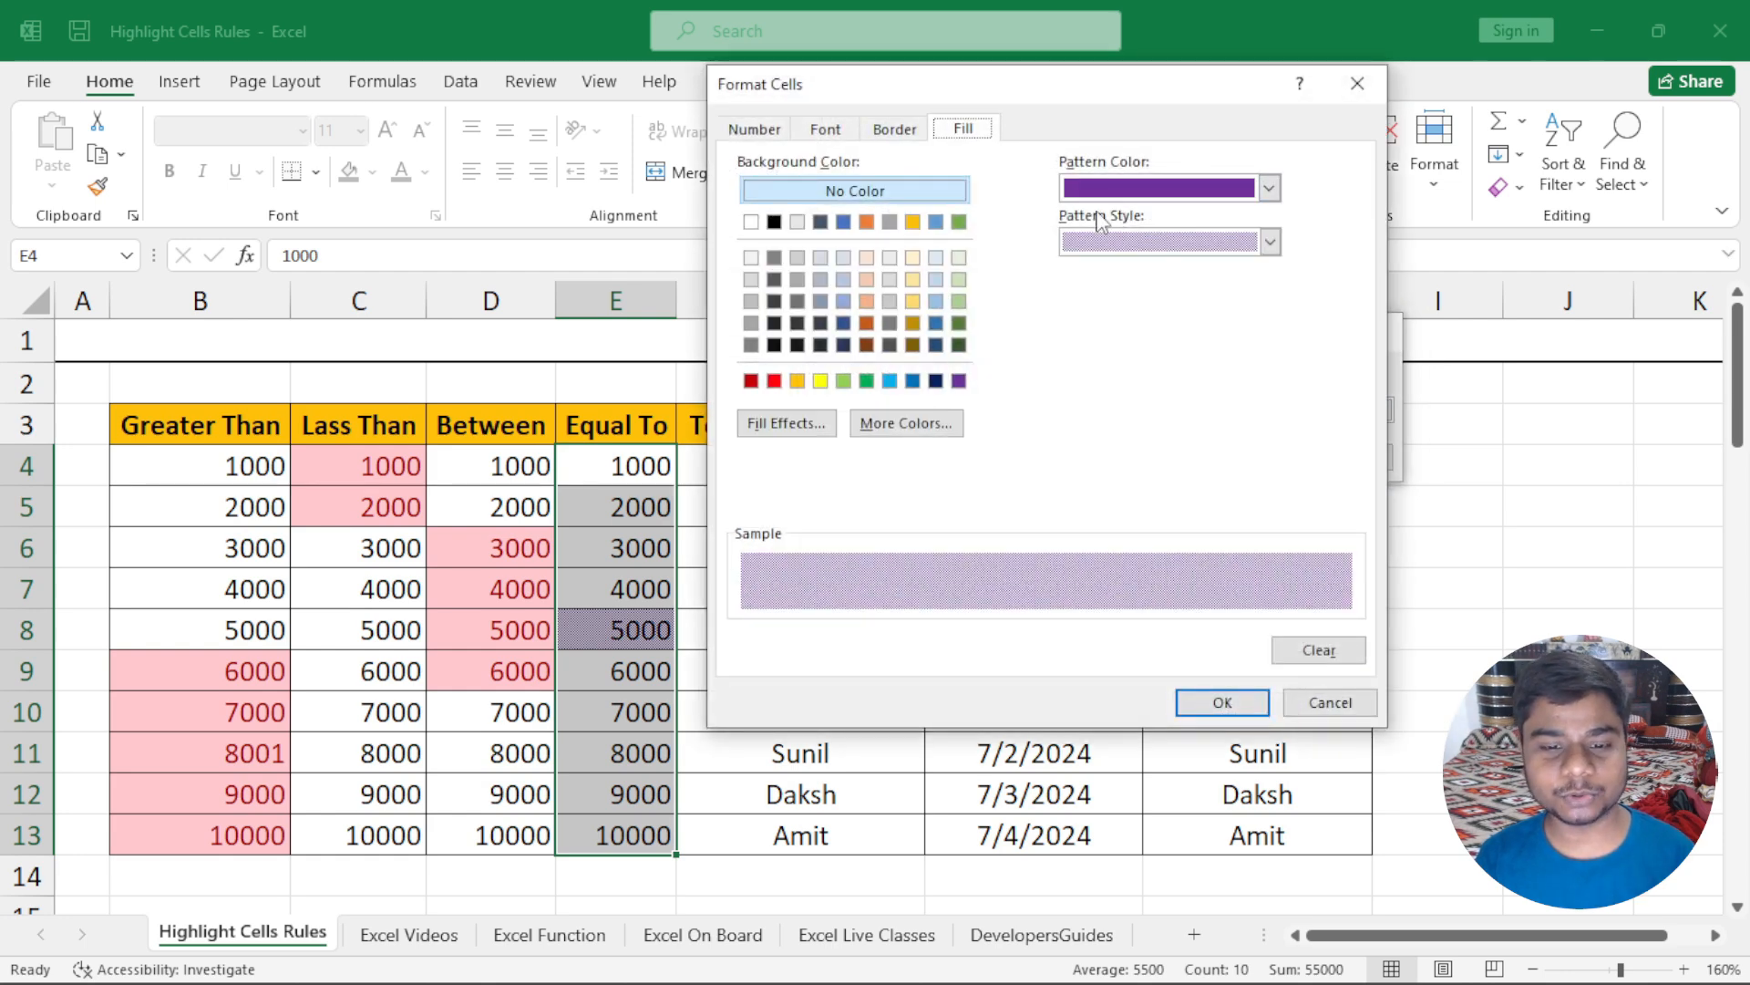
click(1361, 85)
Step: Apply the Equal To 5000 rule to E4:E13 with Light Red Fill with Dark Red Text
click(1381, 409)
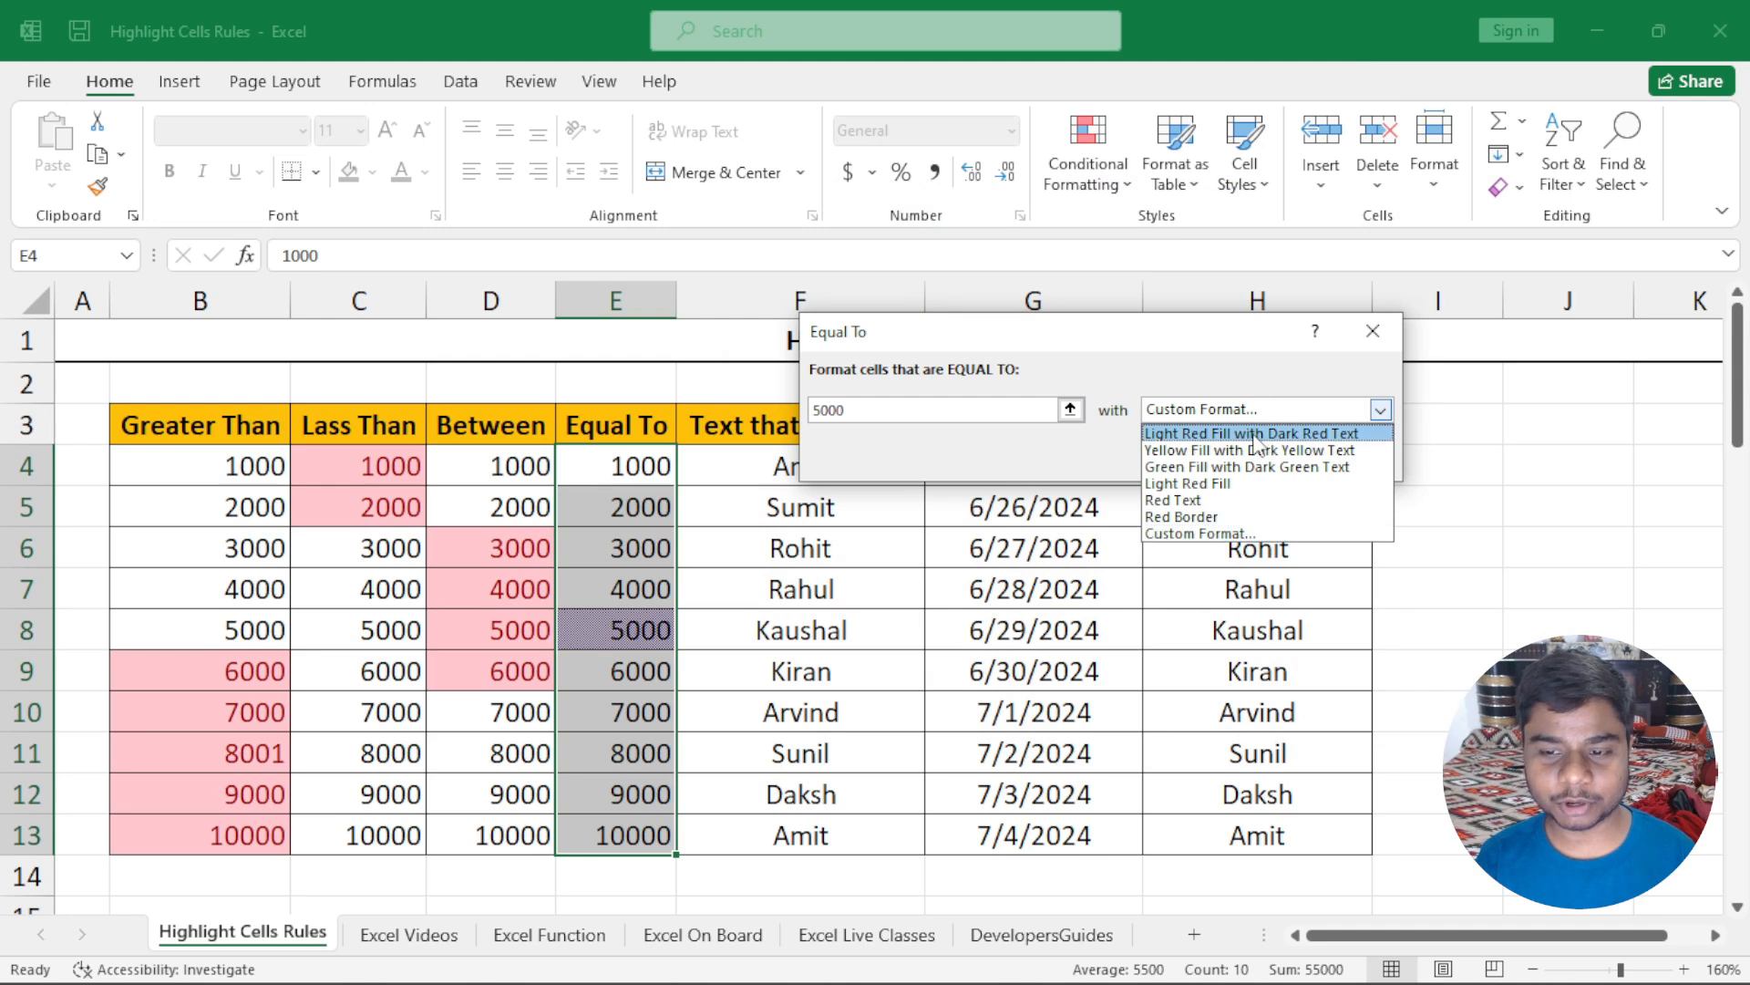
click(1256, 436)
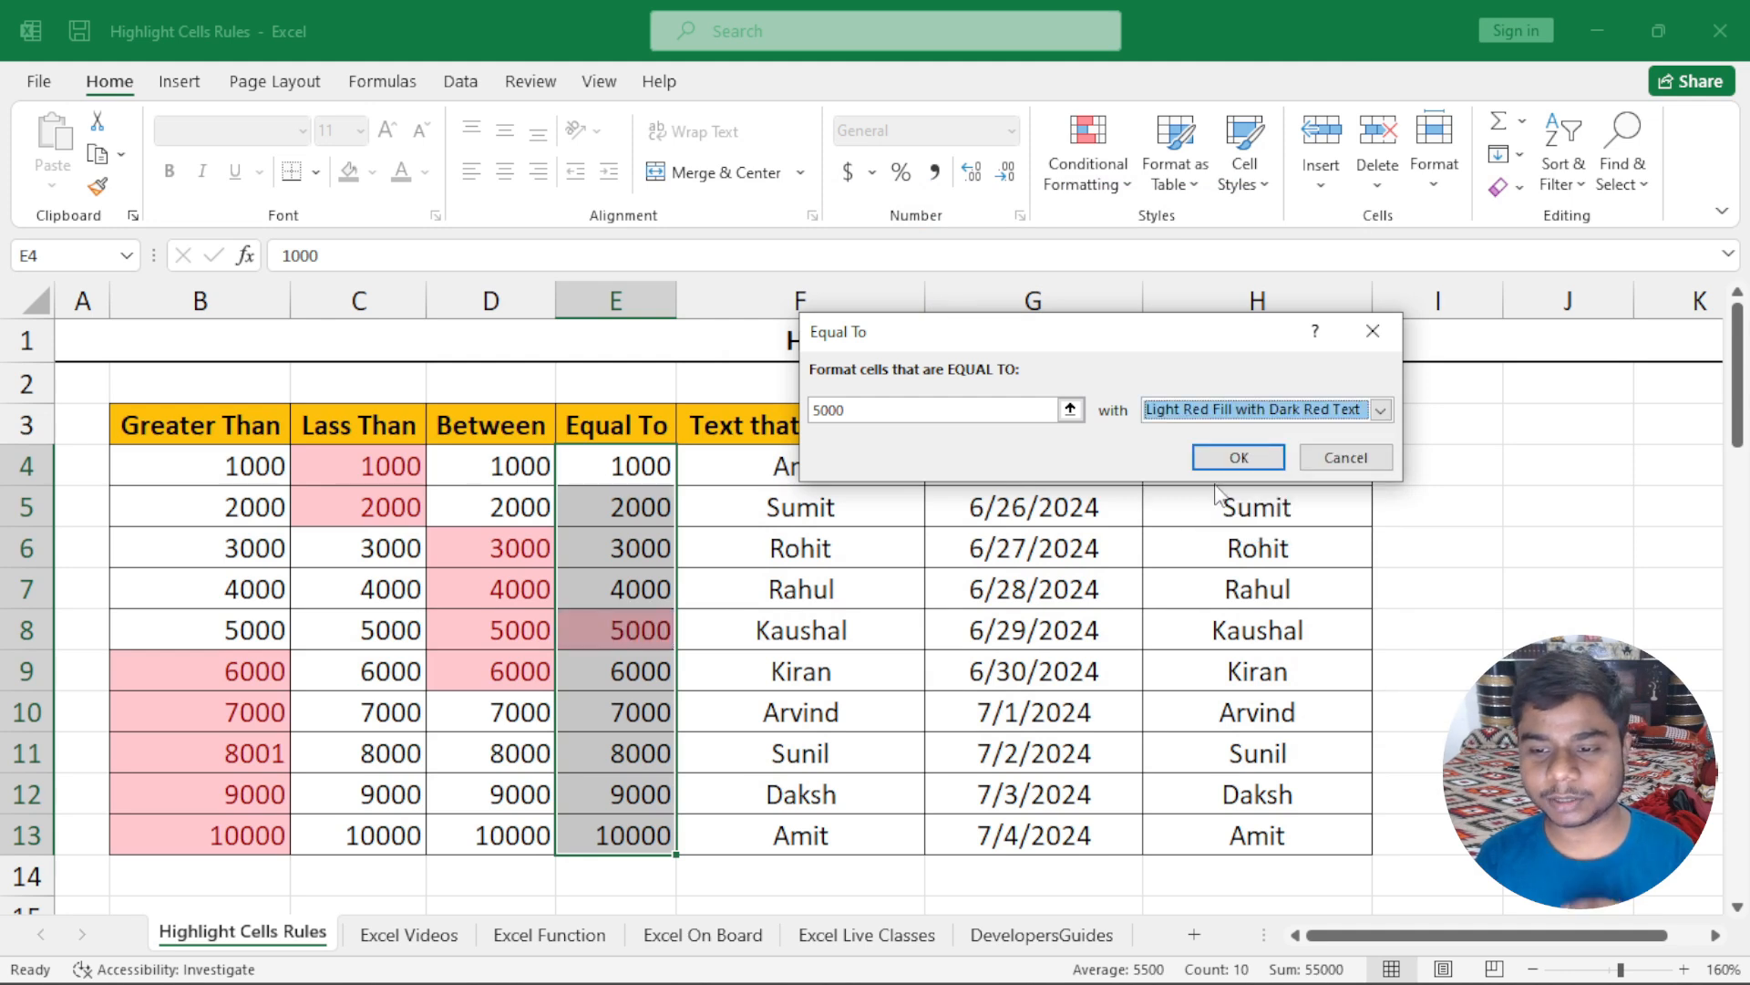
click(1226, 457)
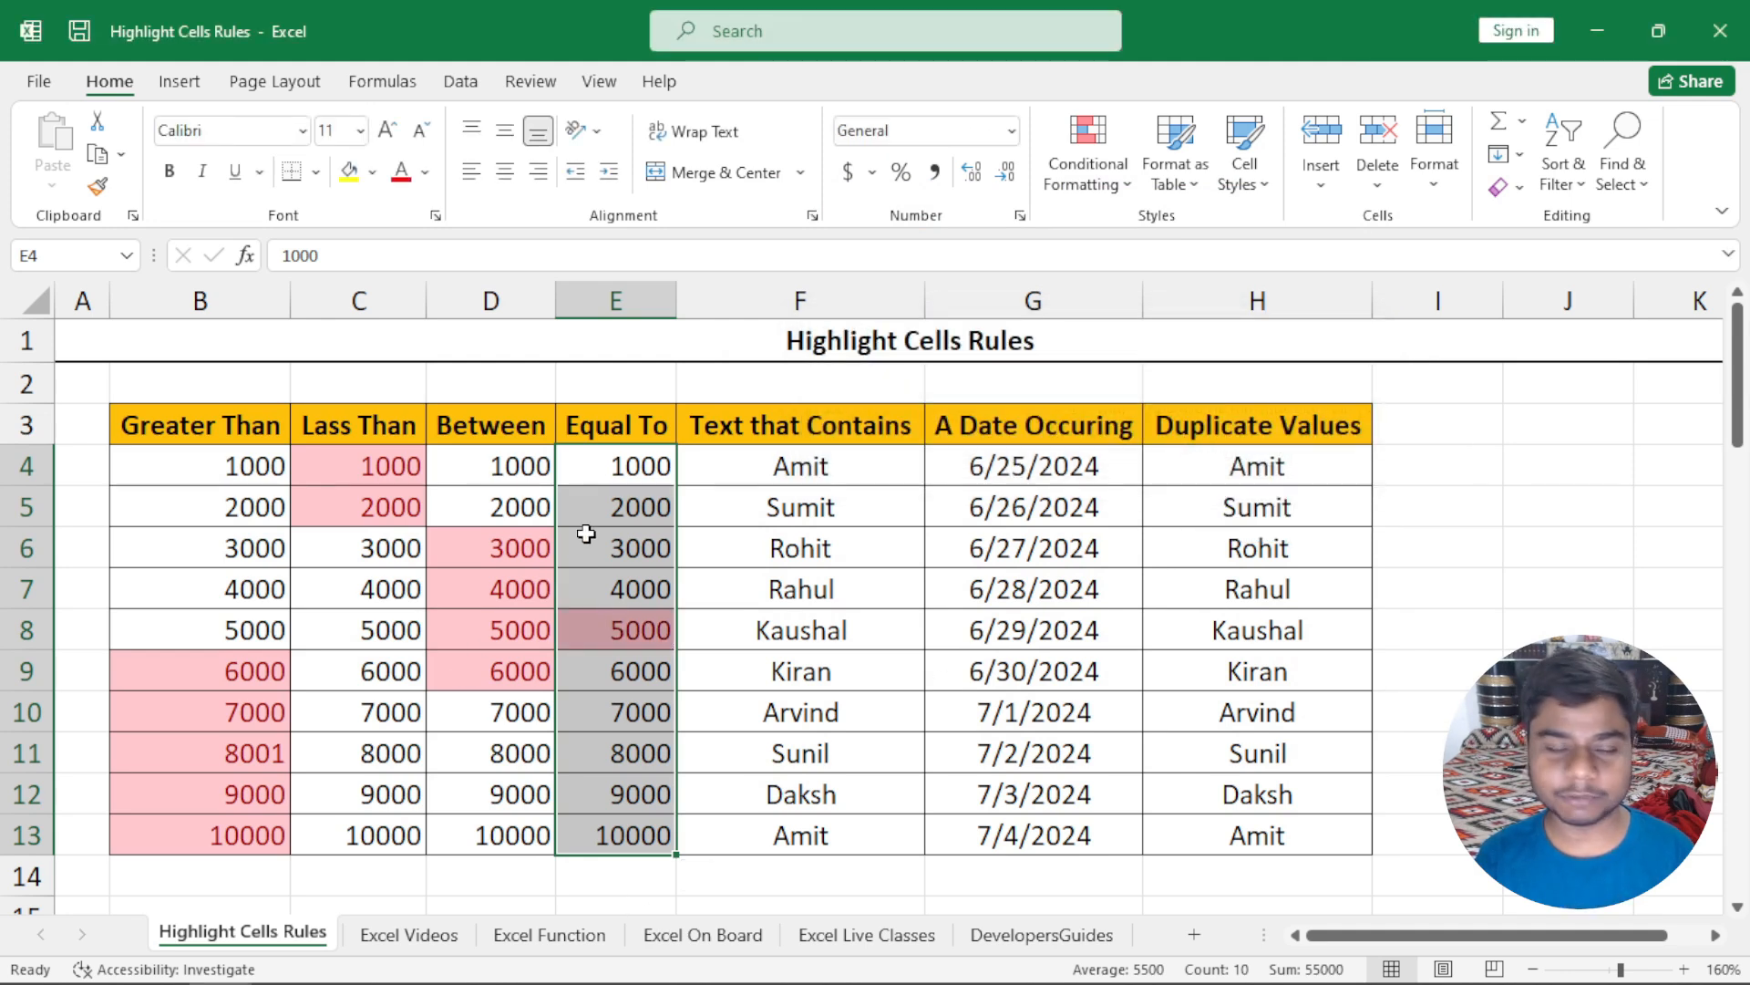
click(1088, 155)
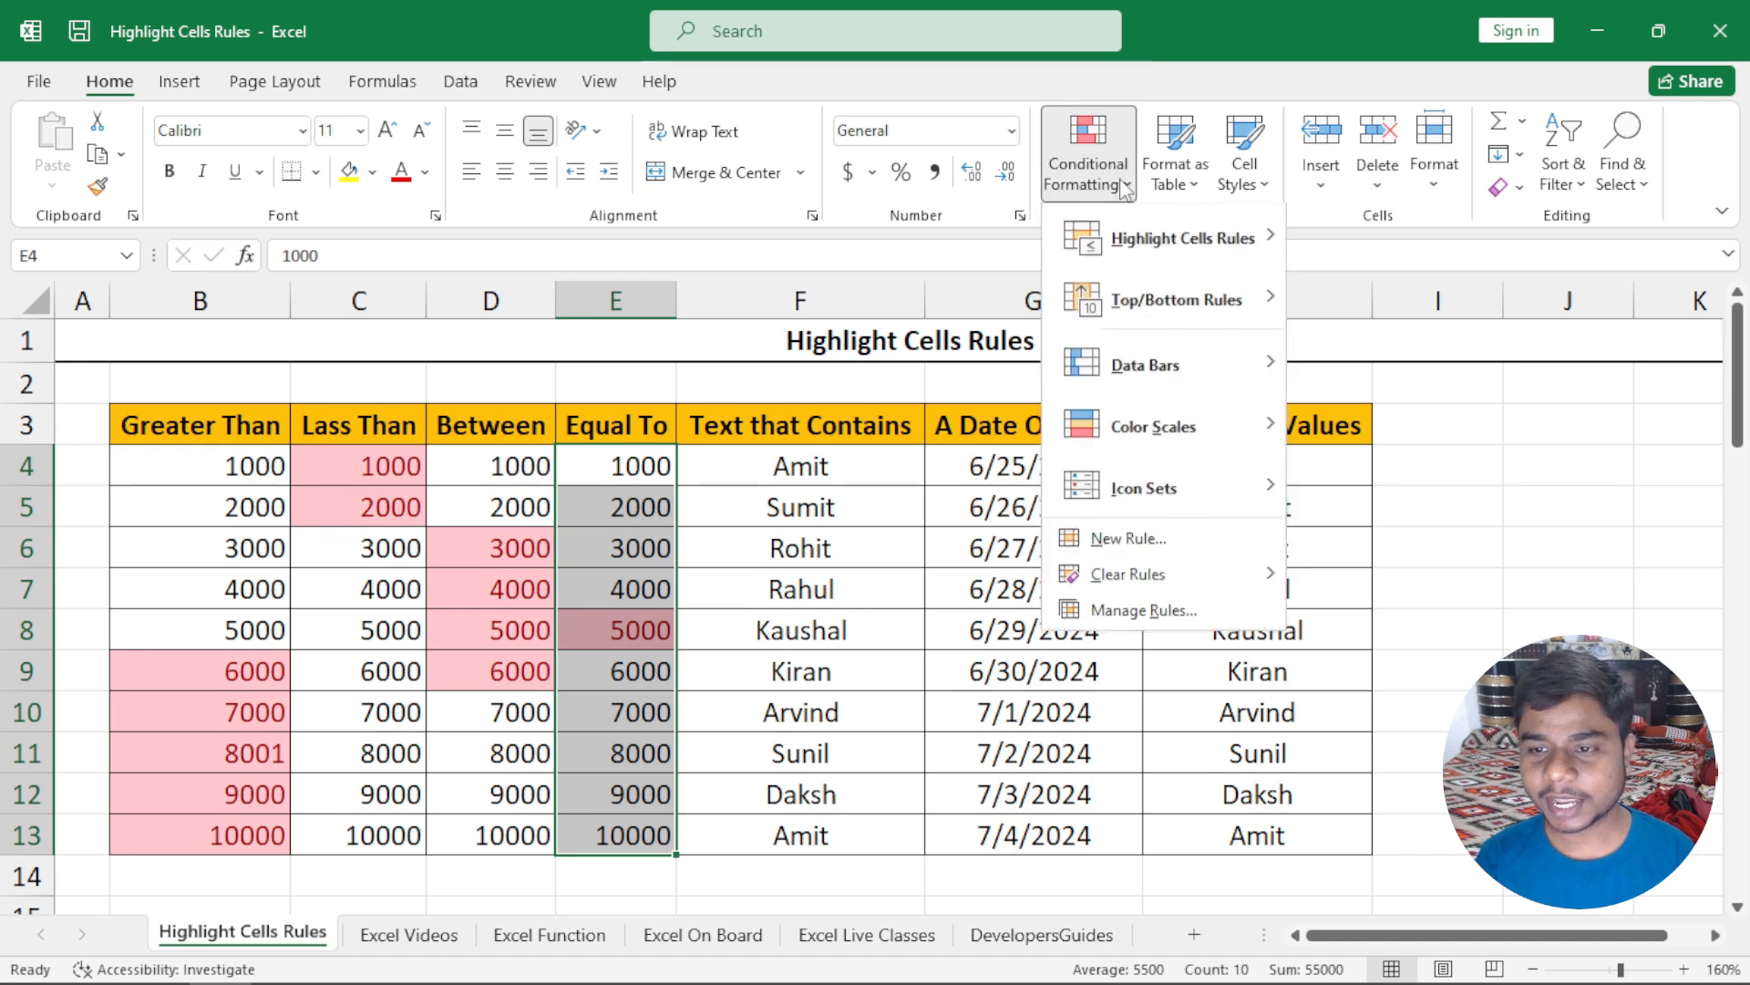
mouse_move(1162, 238)
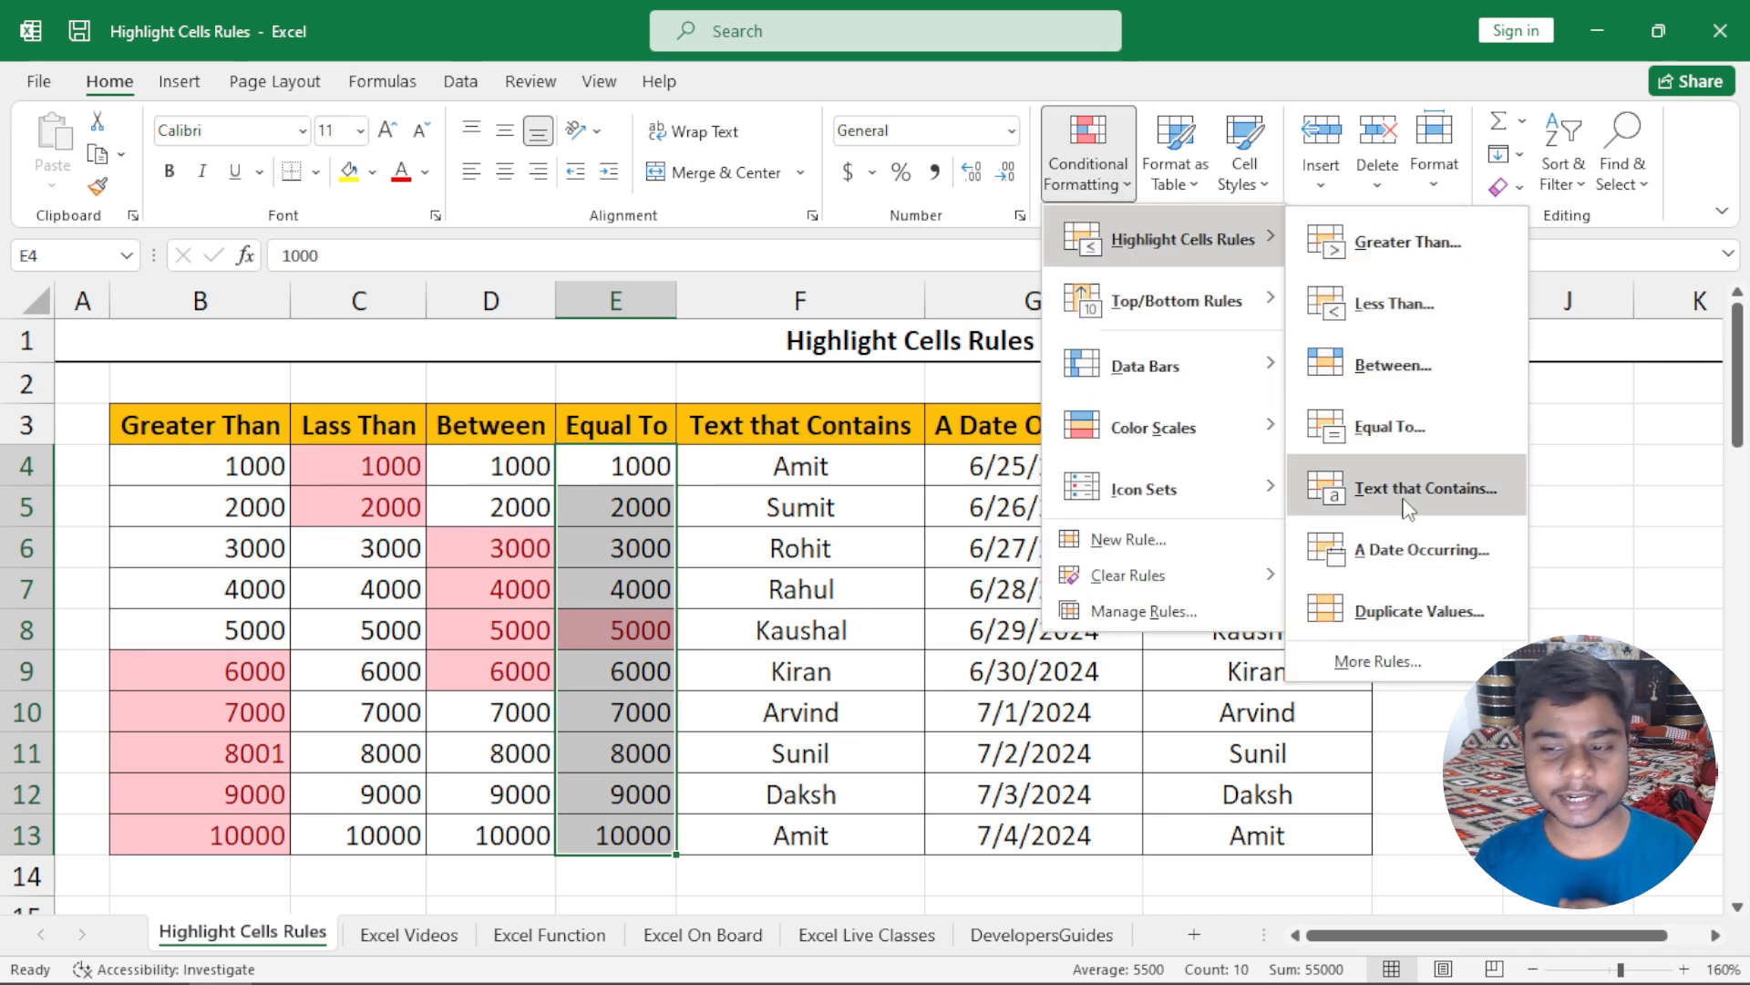
click(801, 622)
Step: Start a Text that Contains rule on F4:F13, trying the letter a and the first name from F4 as the text
click(830, 456)
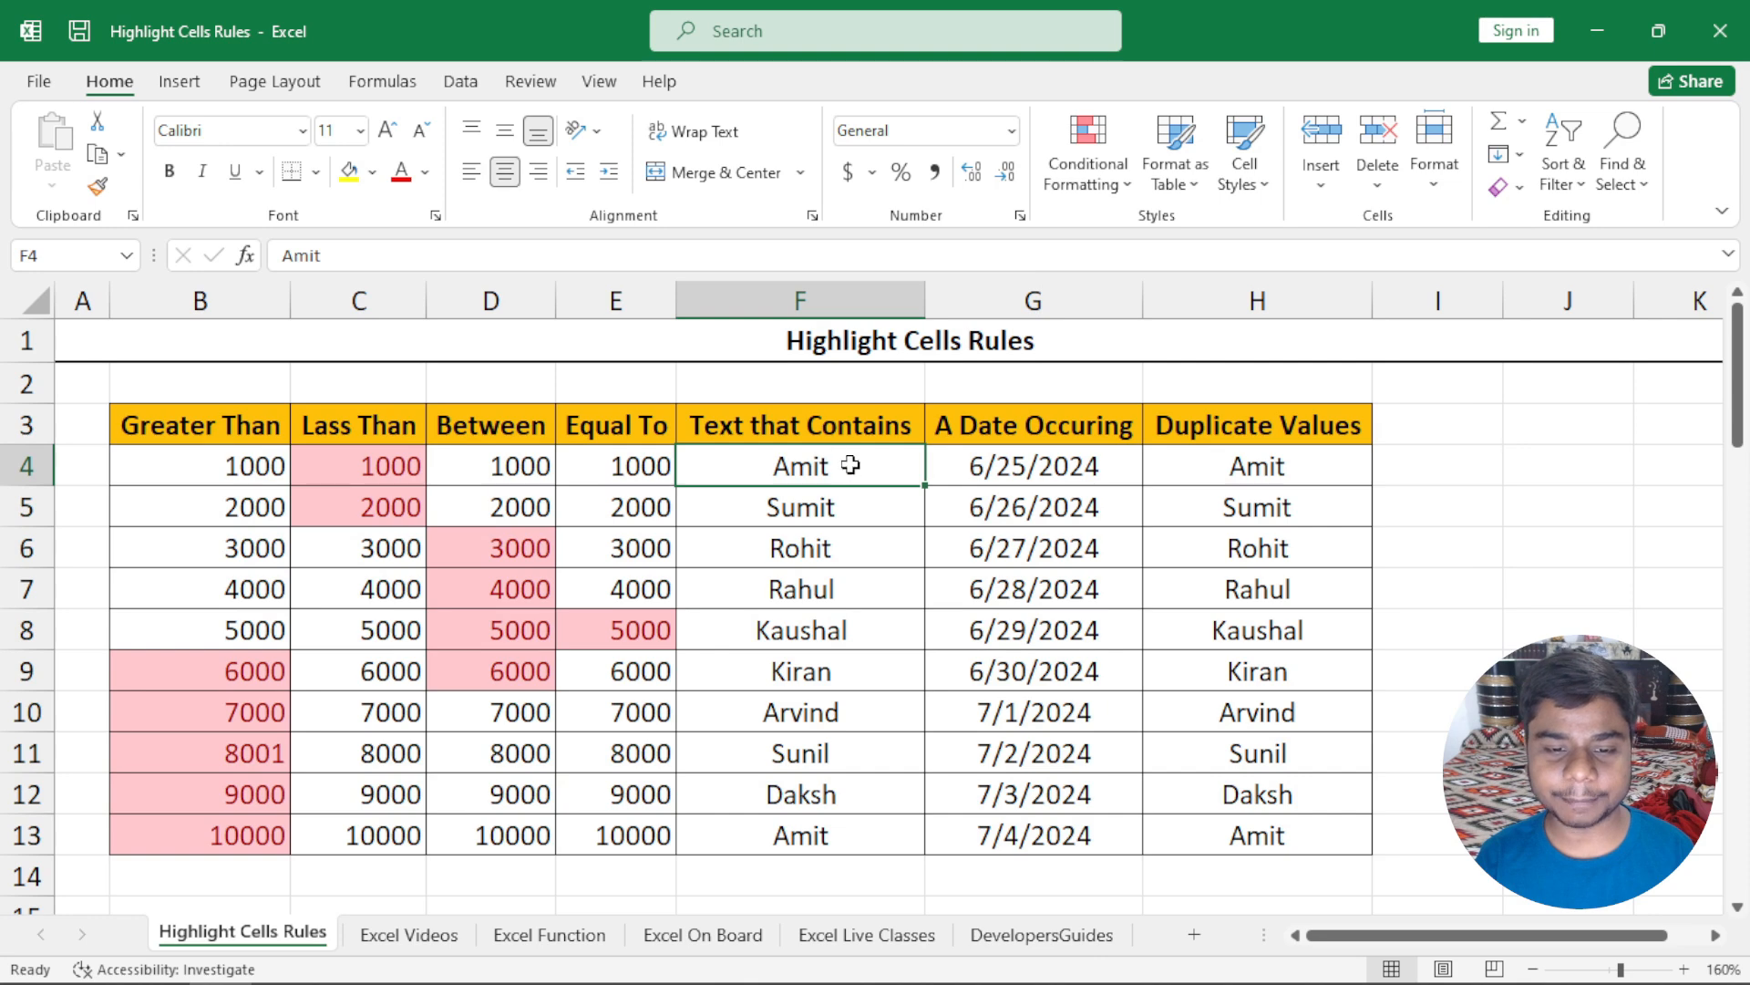
drag(848, 460, 809, 833)
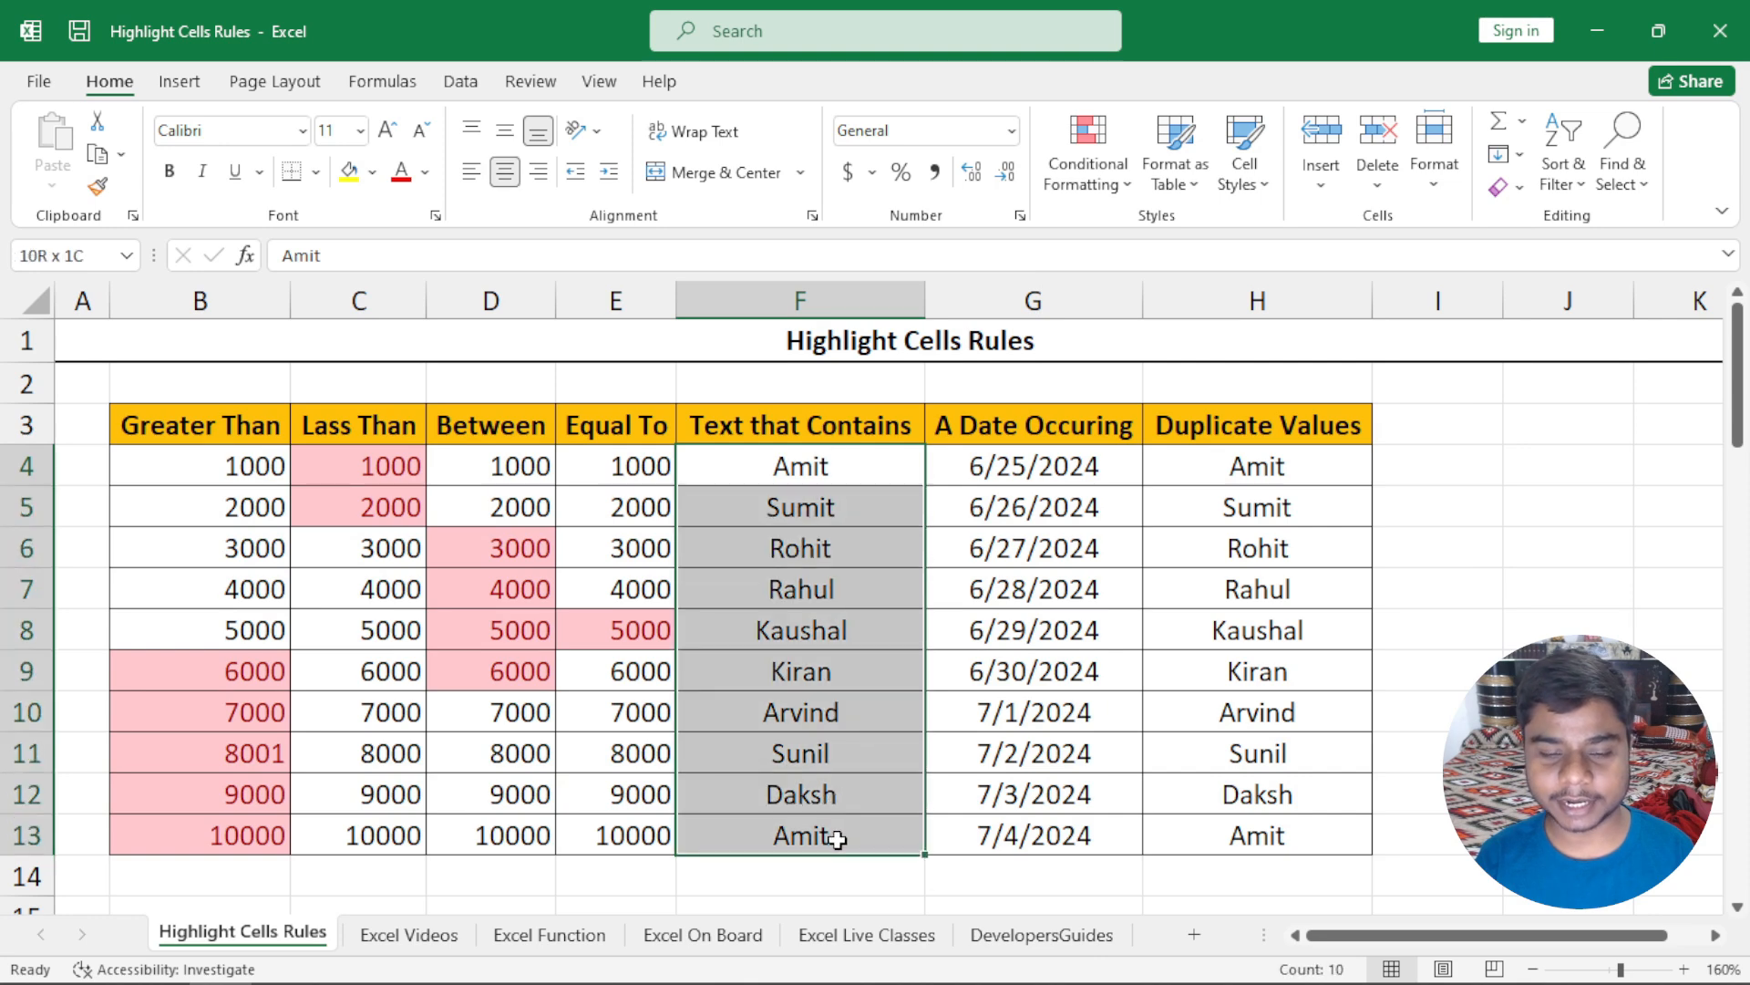
click(1094, 183)
mouse_move(1154, 233)
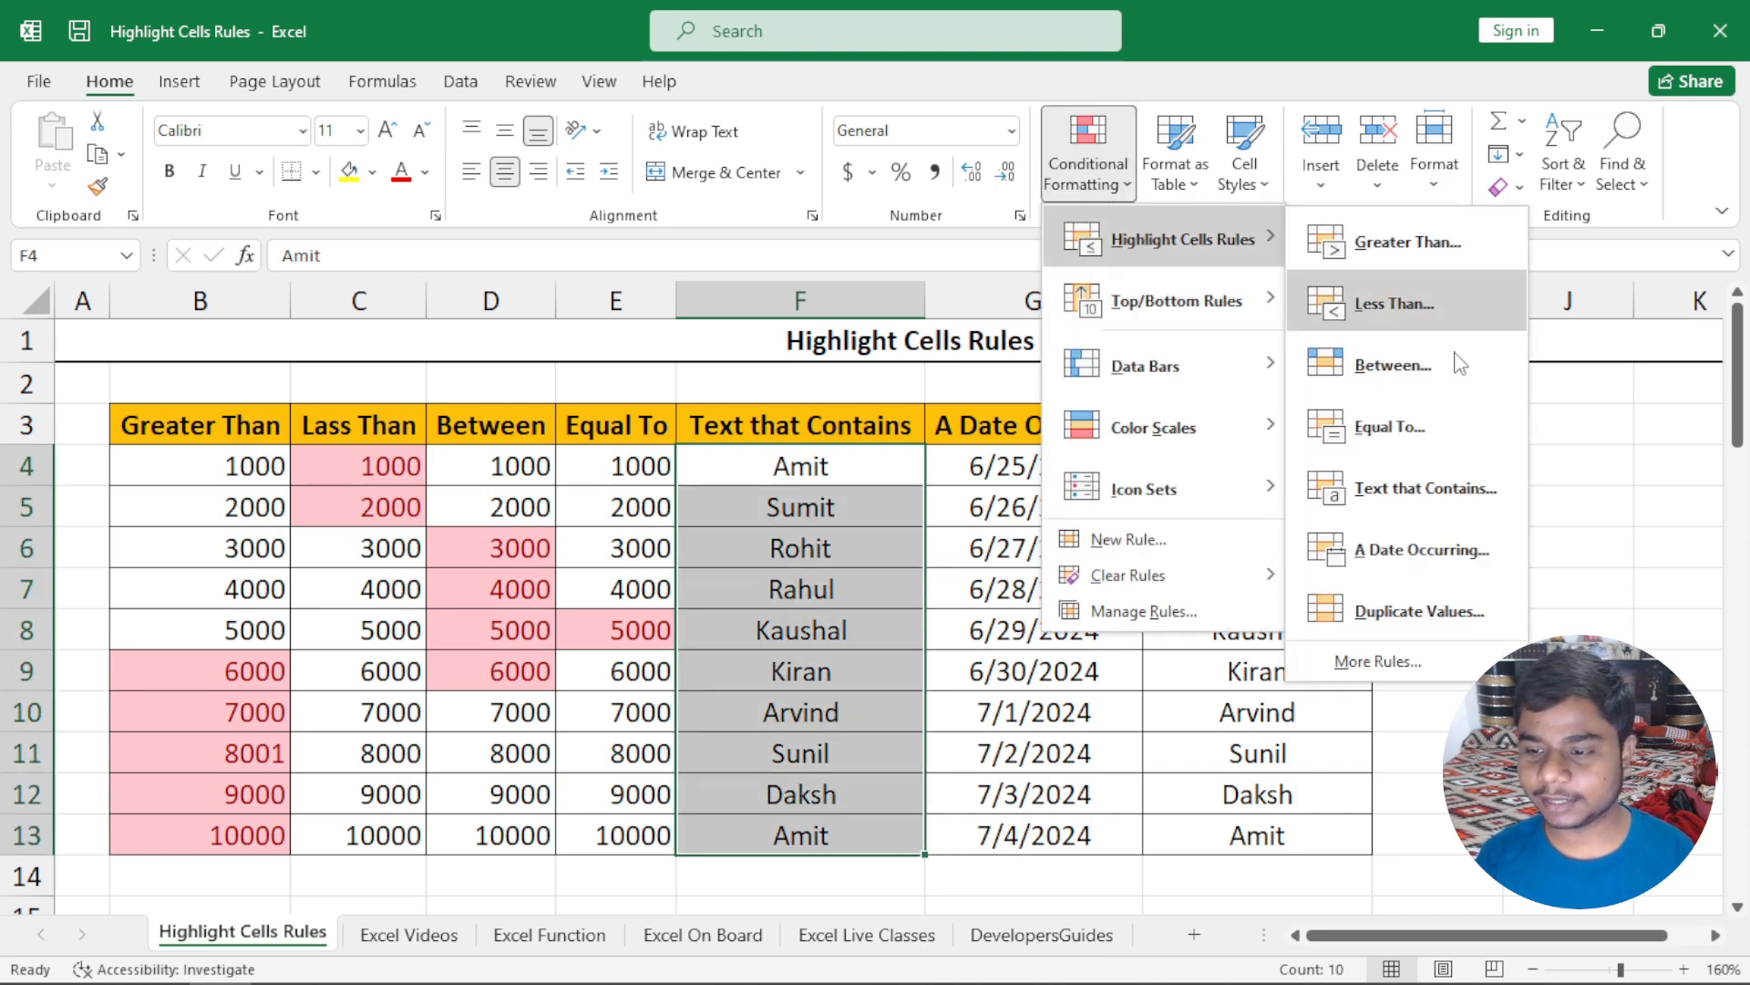
click(1451, 490)
drag(1098, 347, 1276, 343)
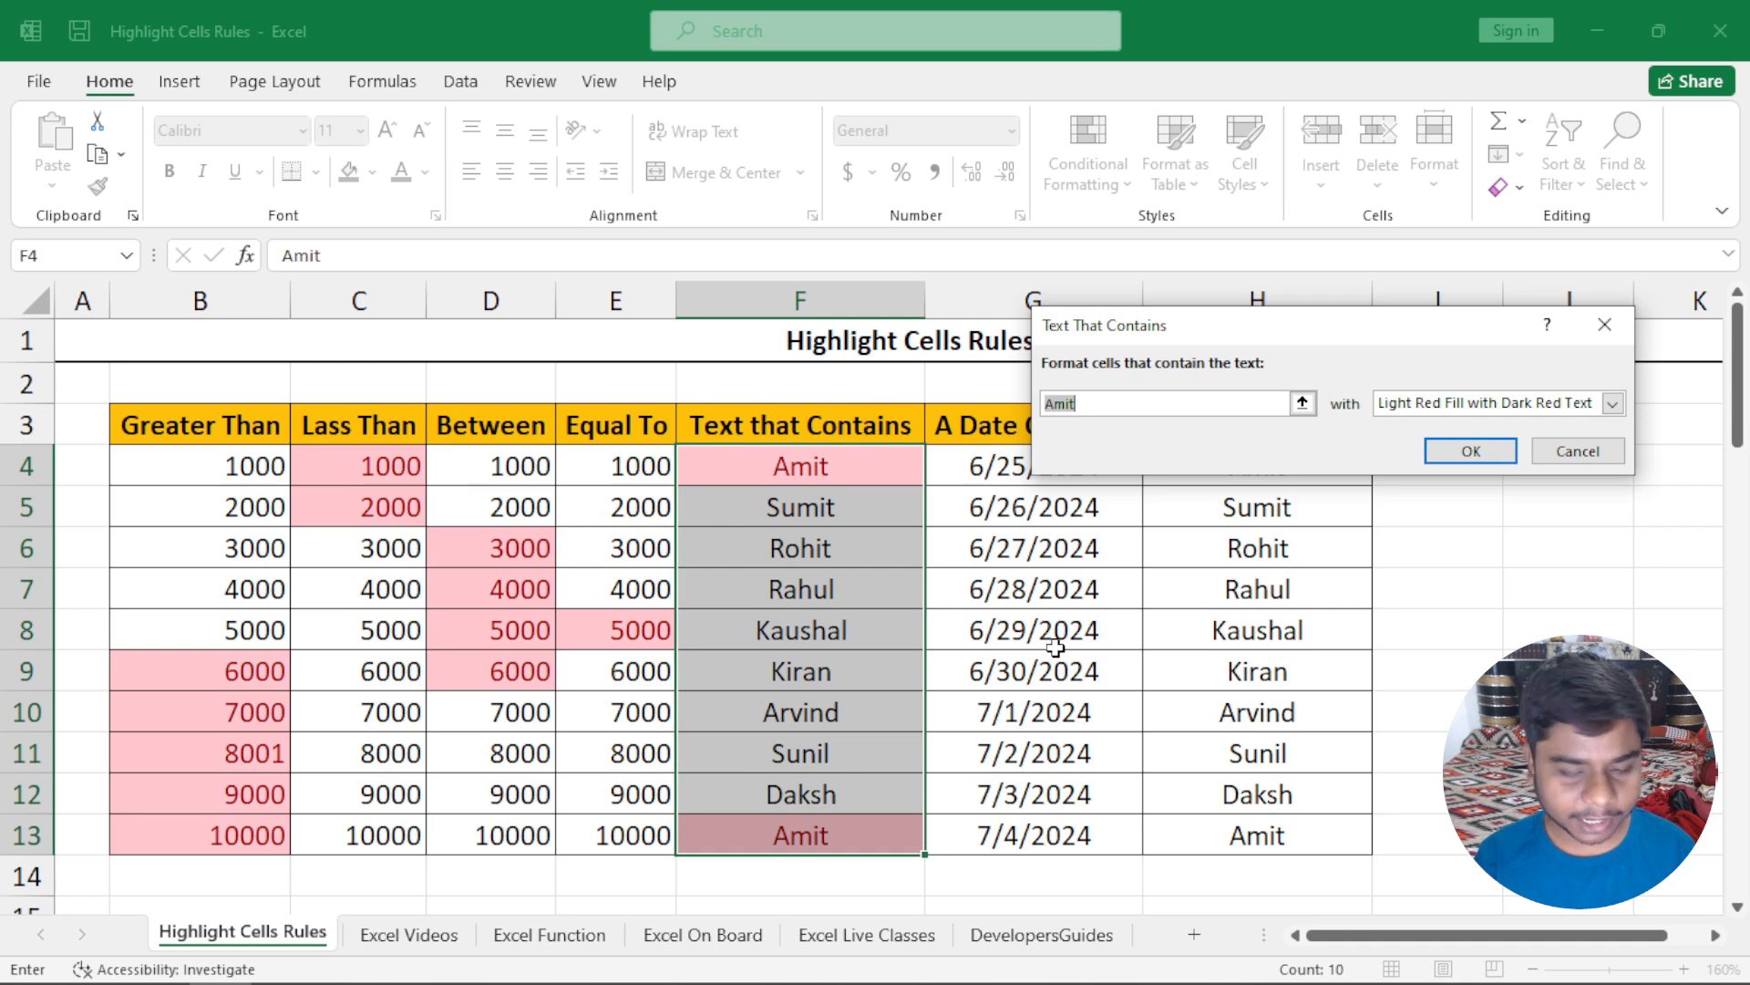
text(a)
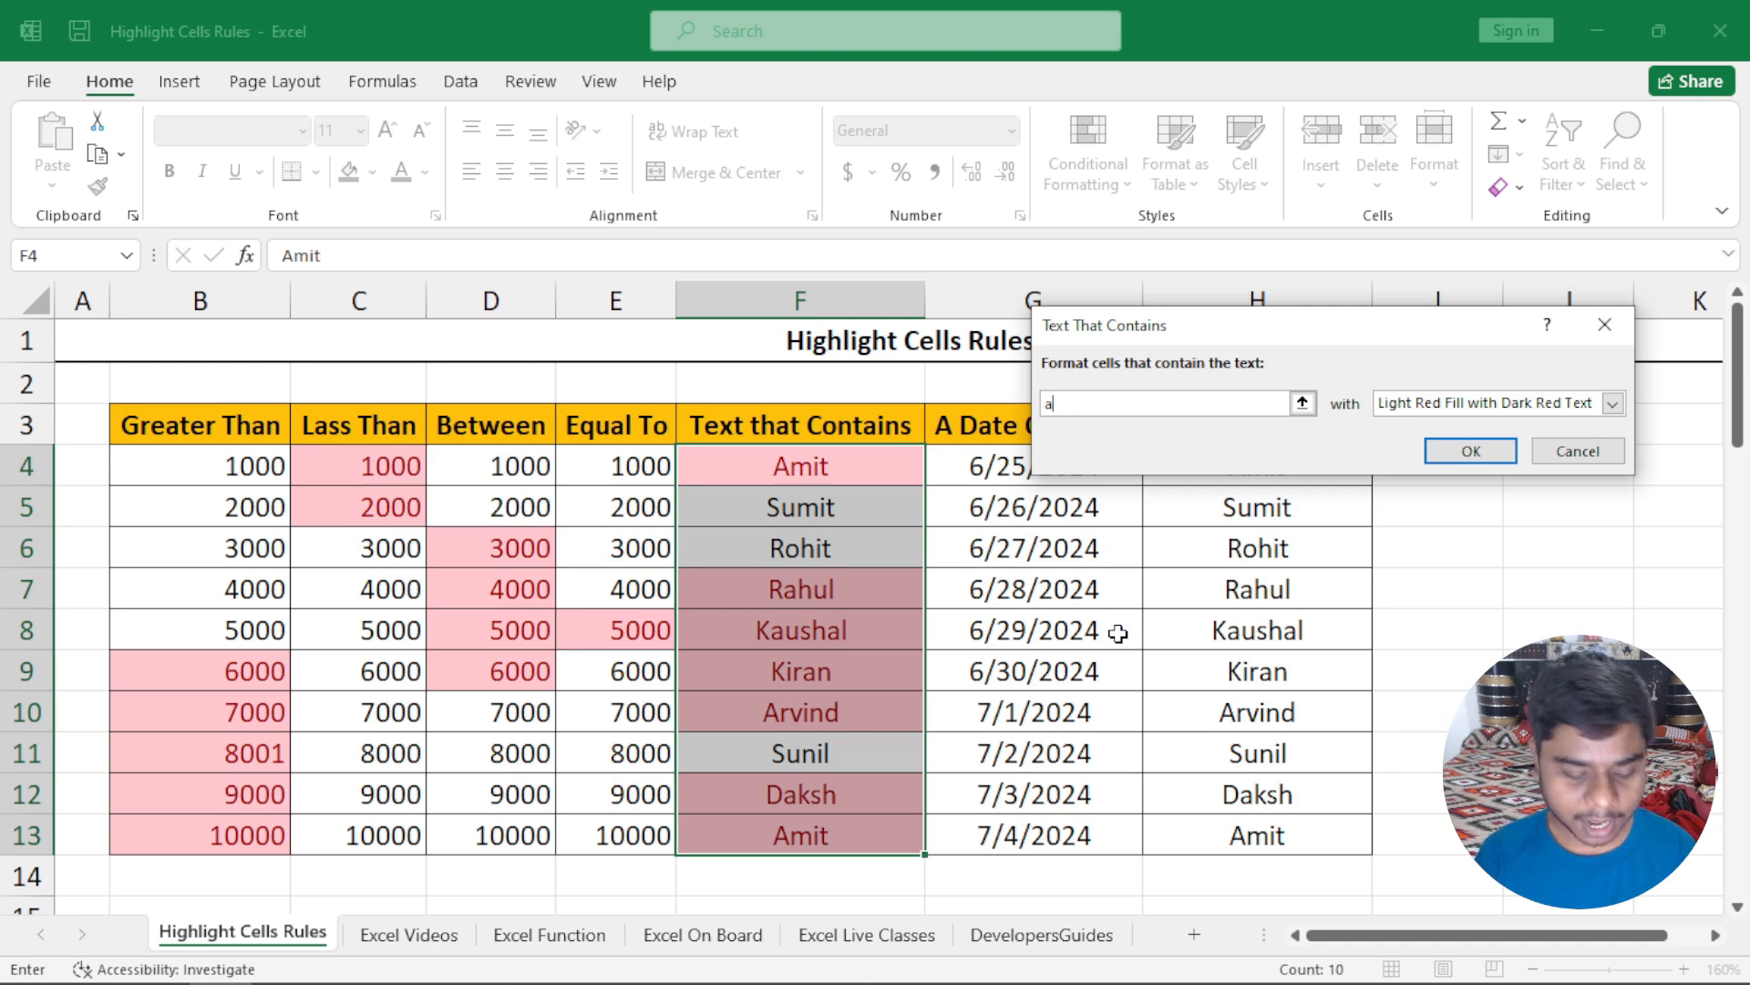
text(mit)
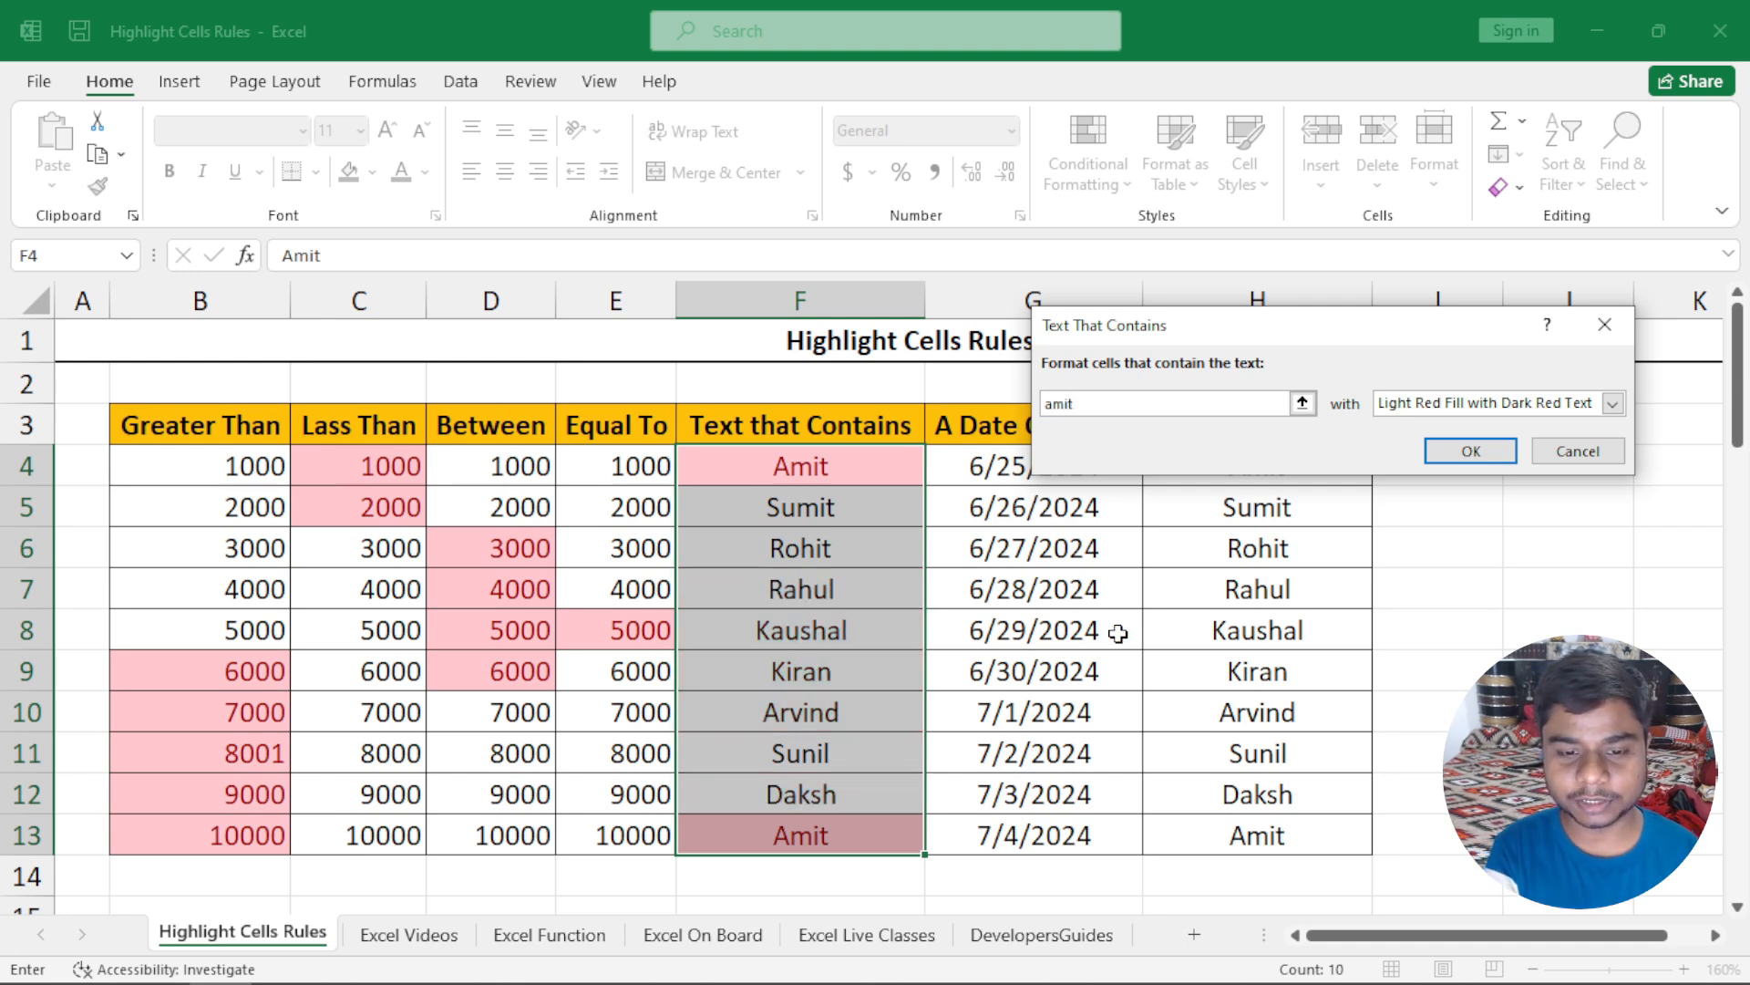
Step: Replace the Text that Contains rule's search text with the single letter t
key(BackSpace)
key(BackSpace)
key(BackSpace)
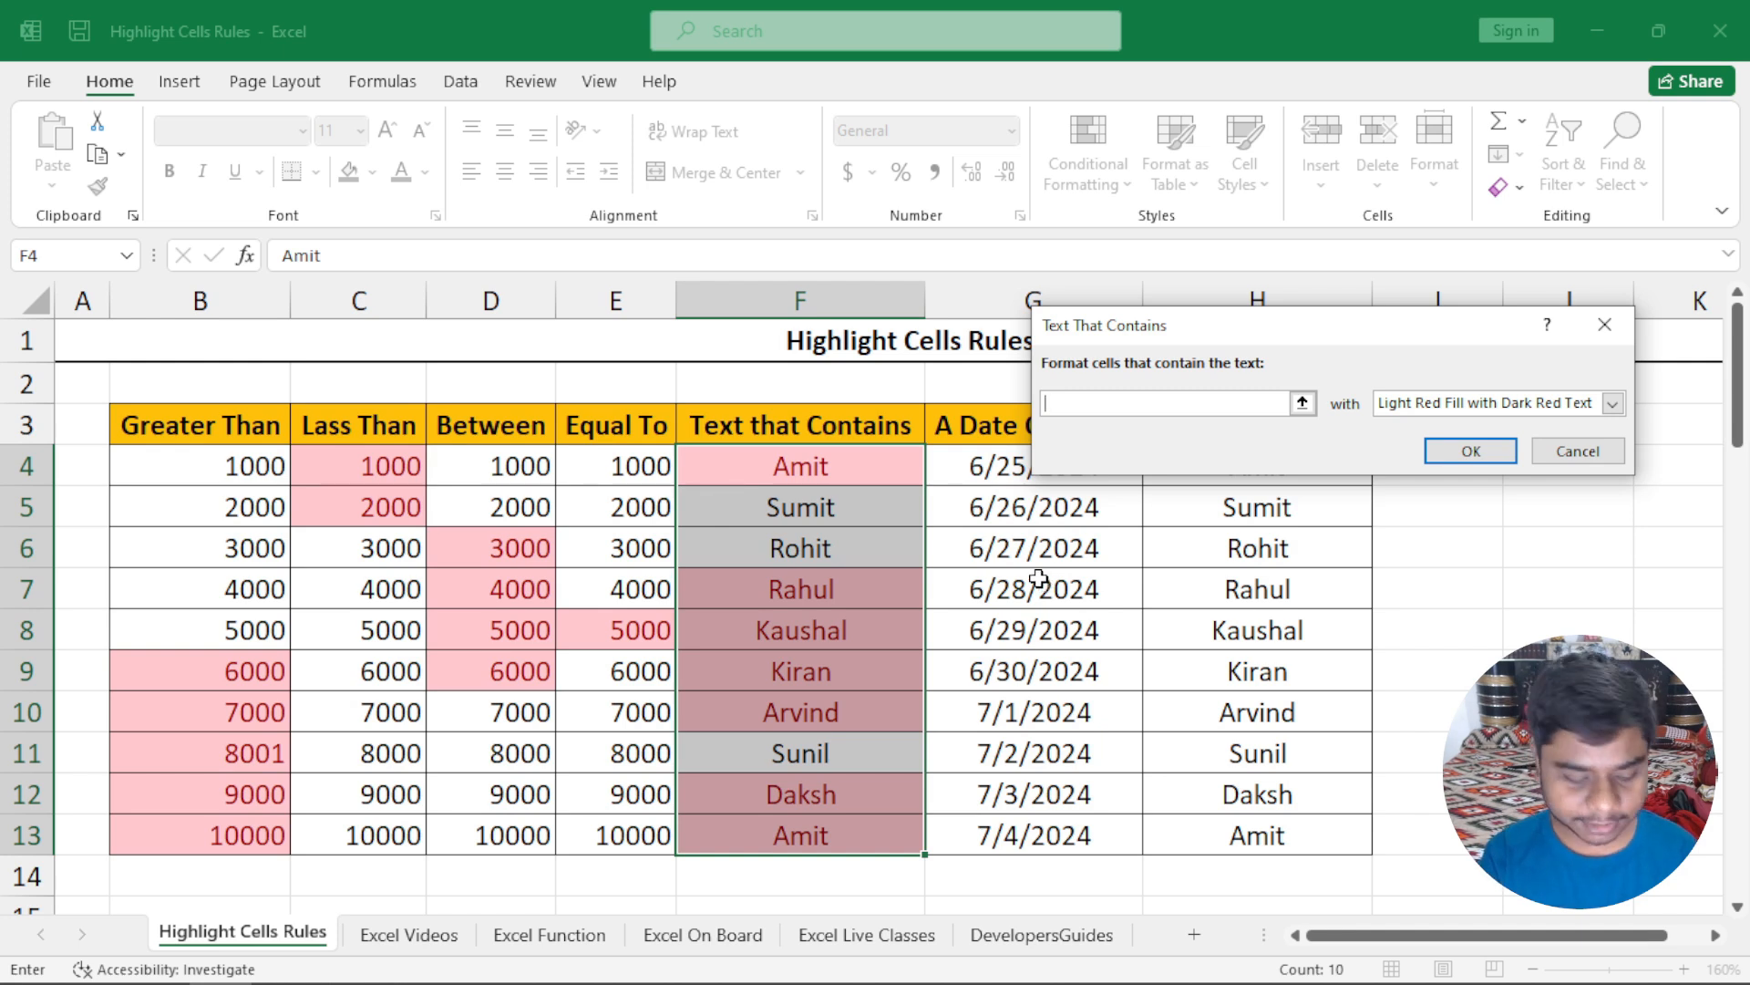
text(t)
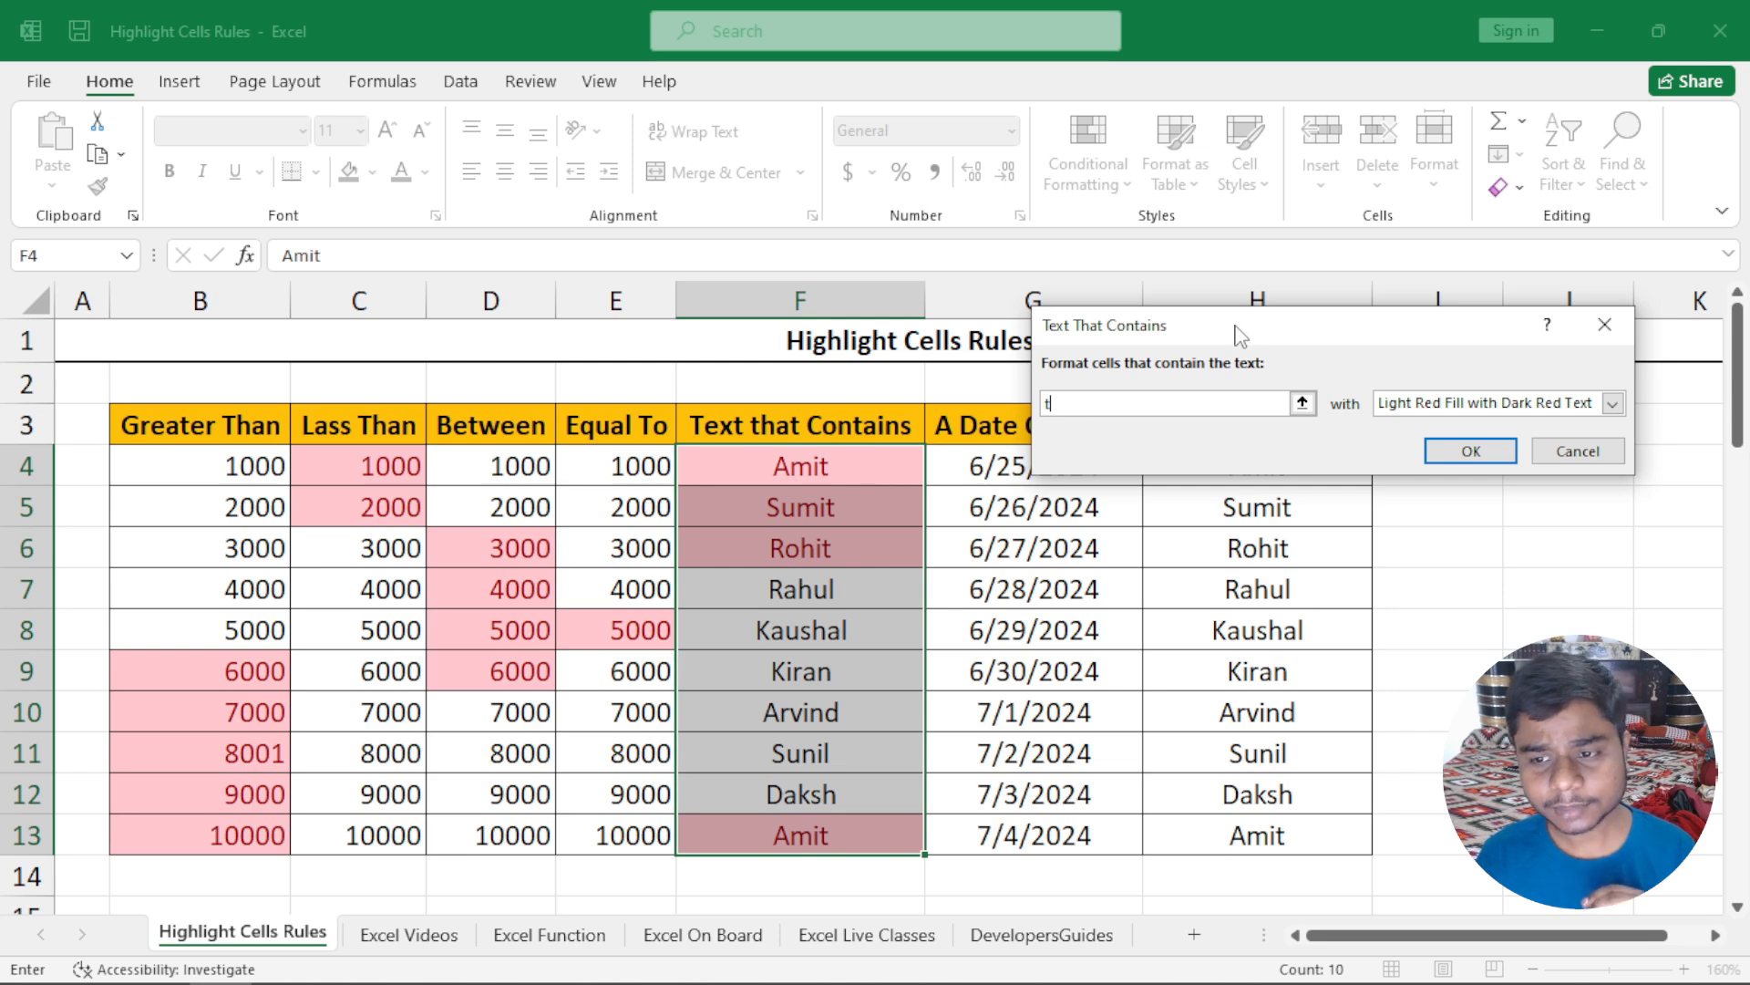
drag(1243, 332, 1034, 335)
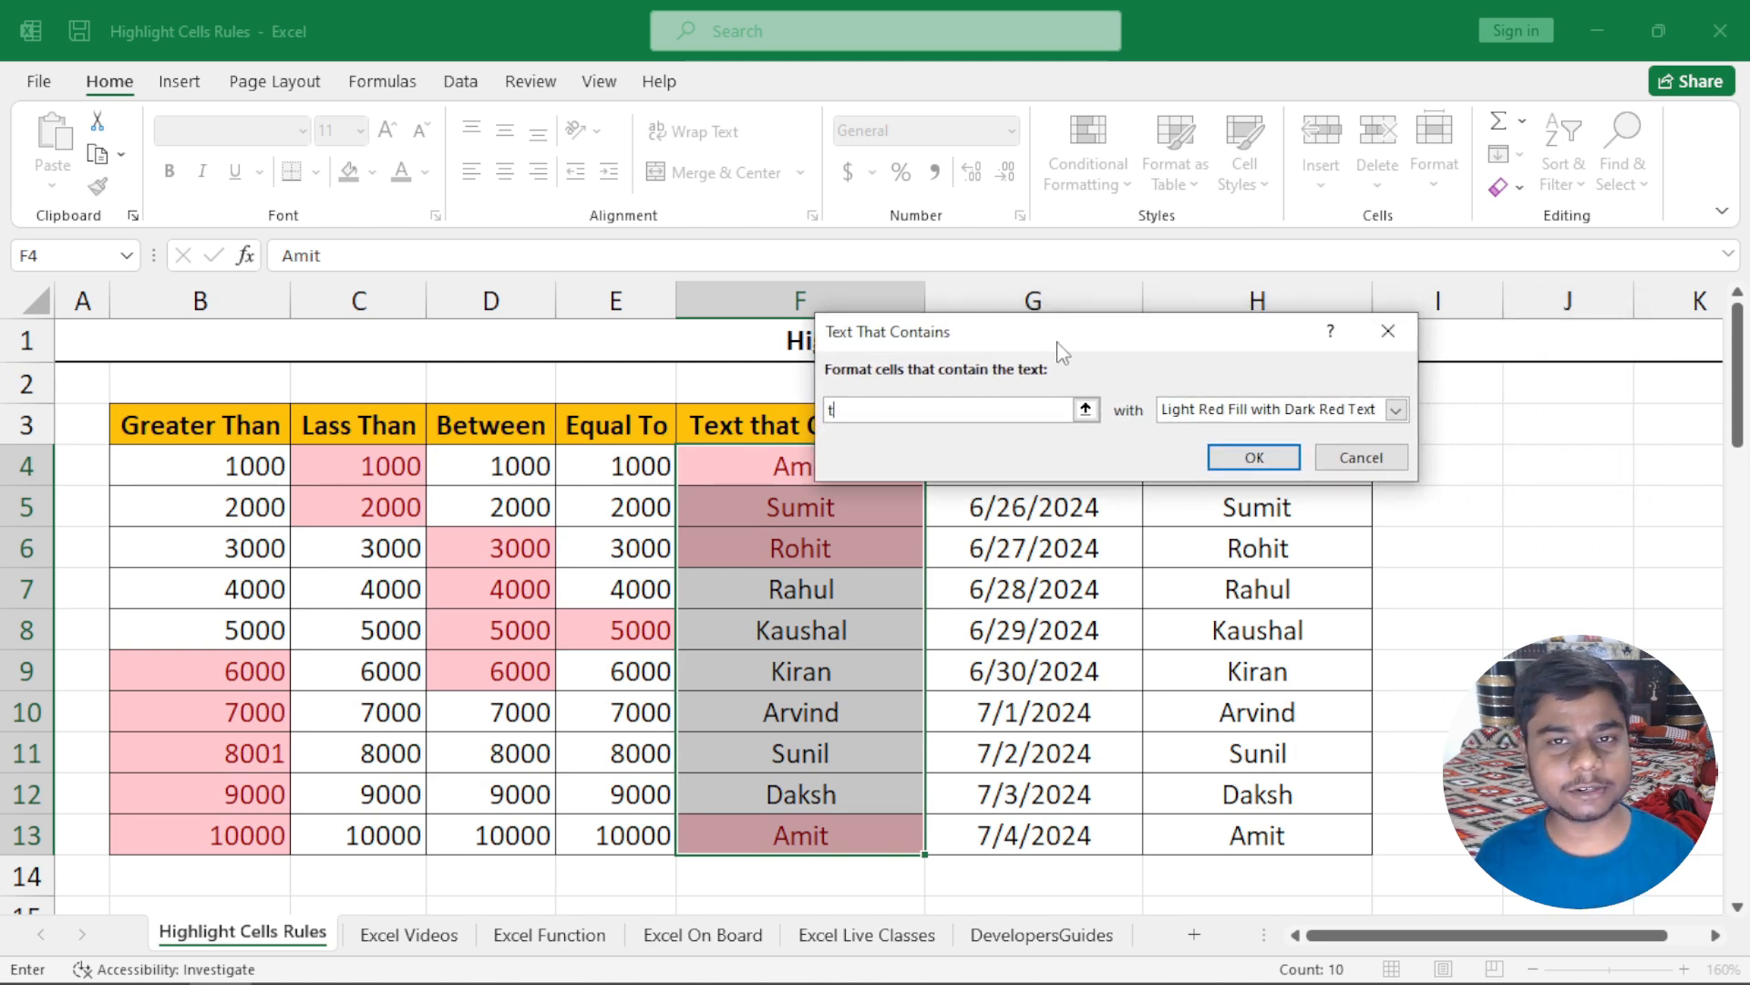
Step: Examine the preset formats and the number, font, border and fill options of the rule's custom format
click(1326, 412)
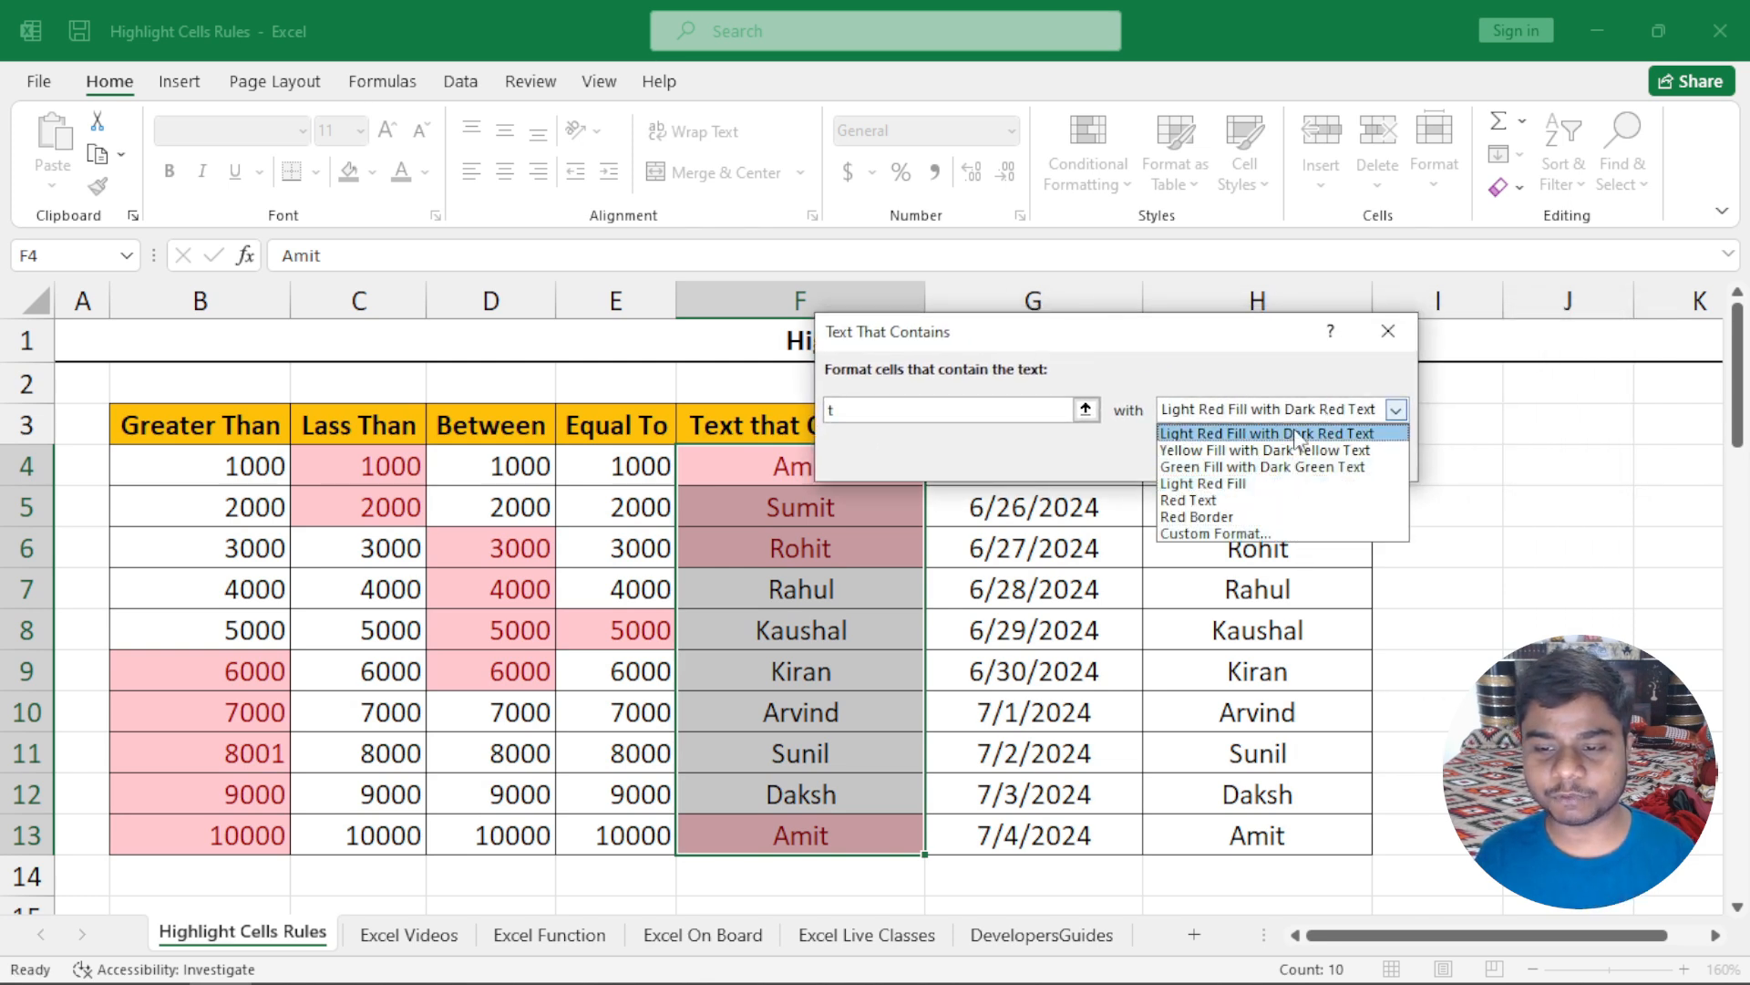
click(1275, 360)
click(1282, 409)
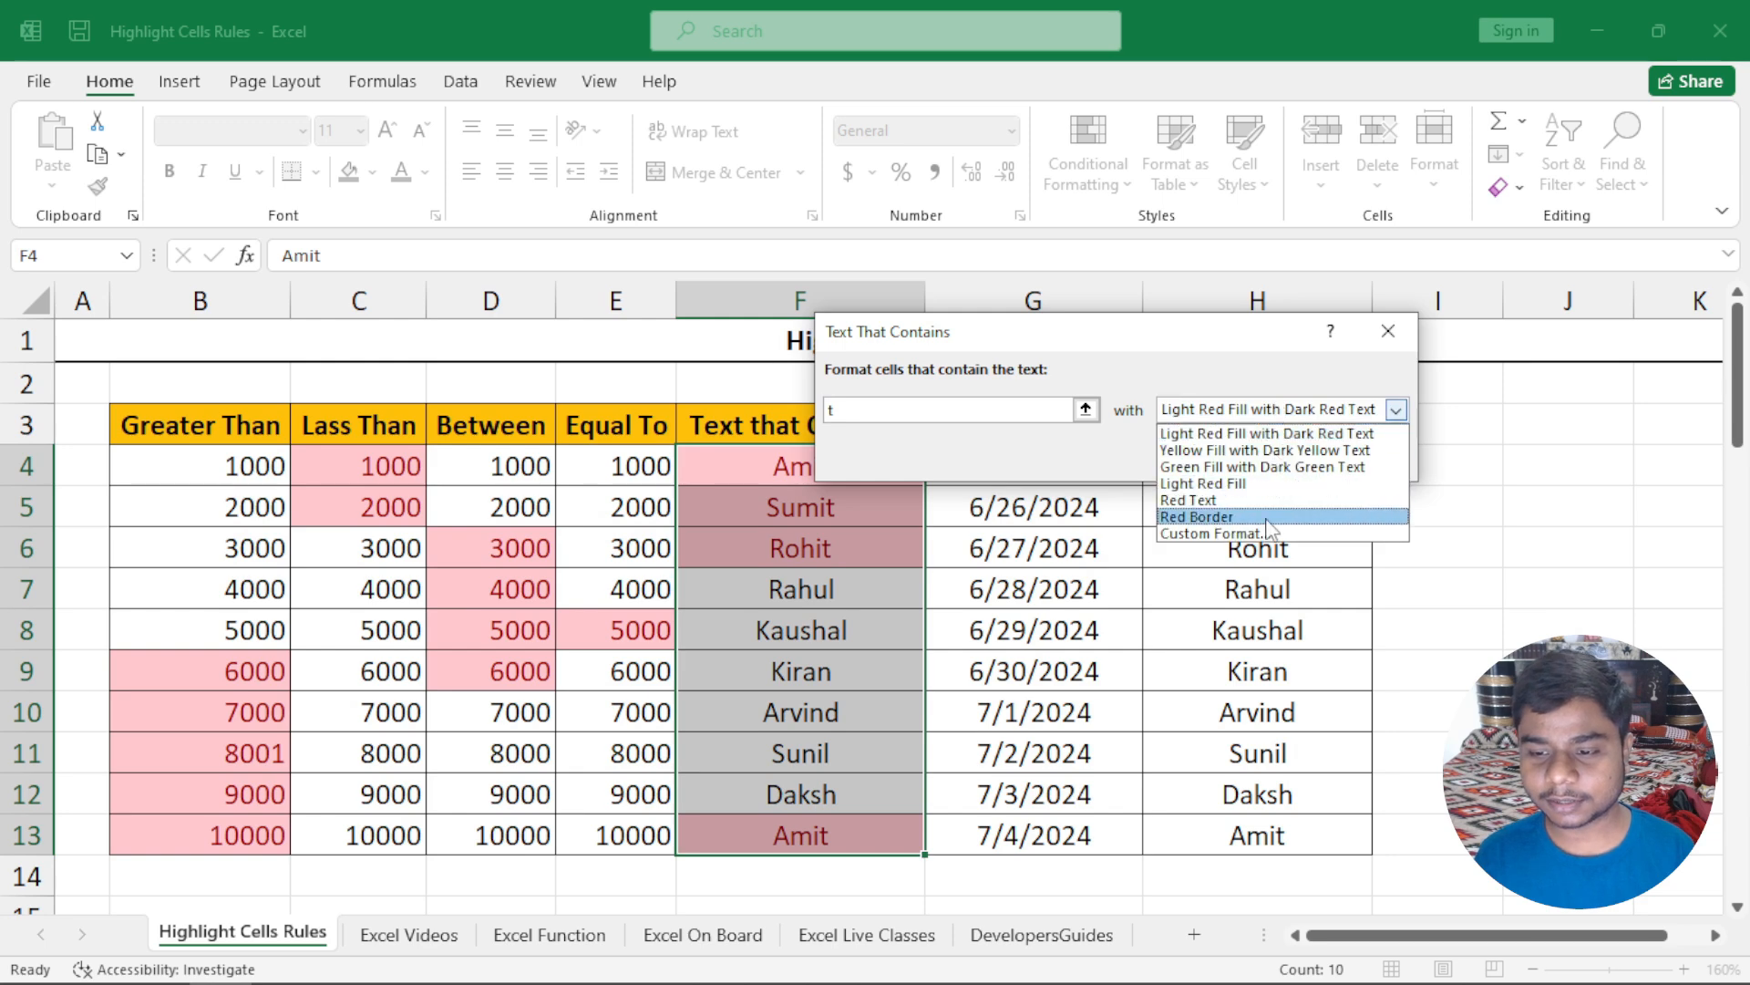
click(1267, 541)
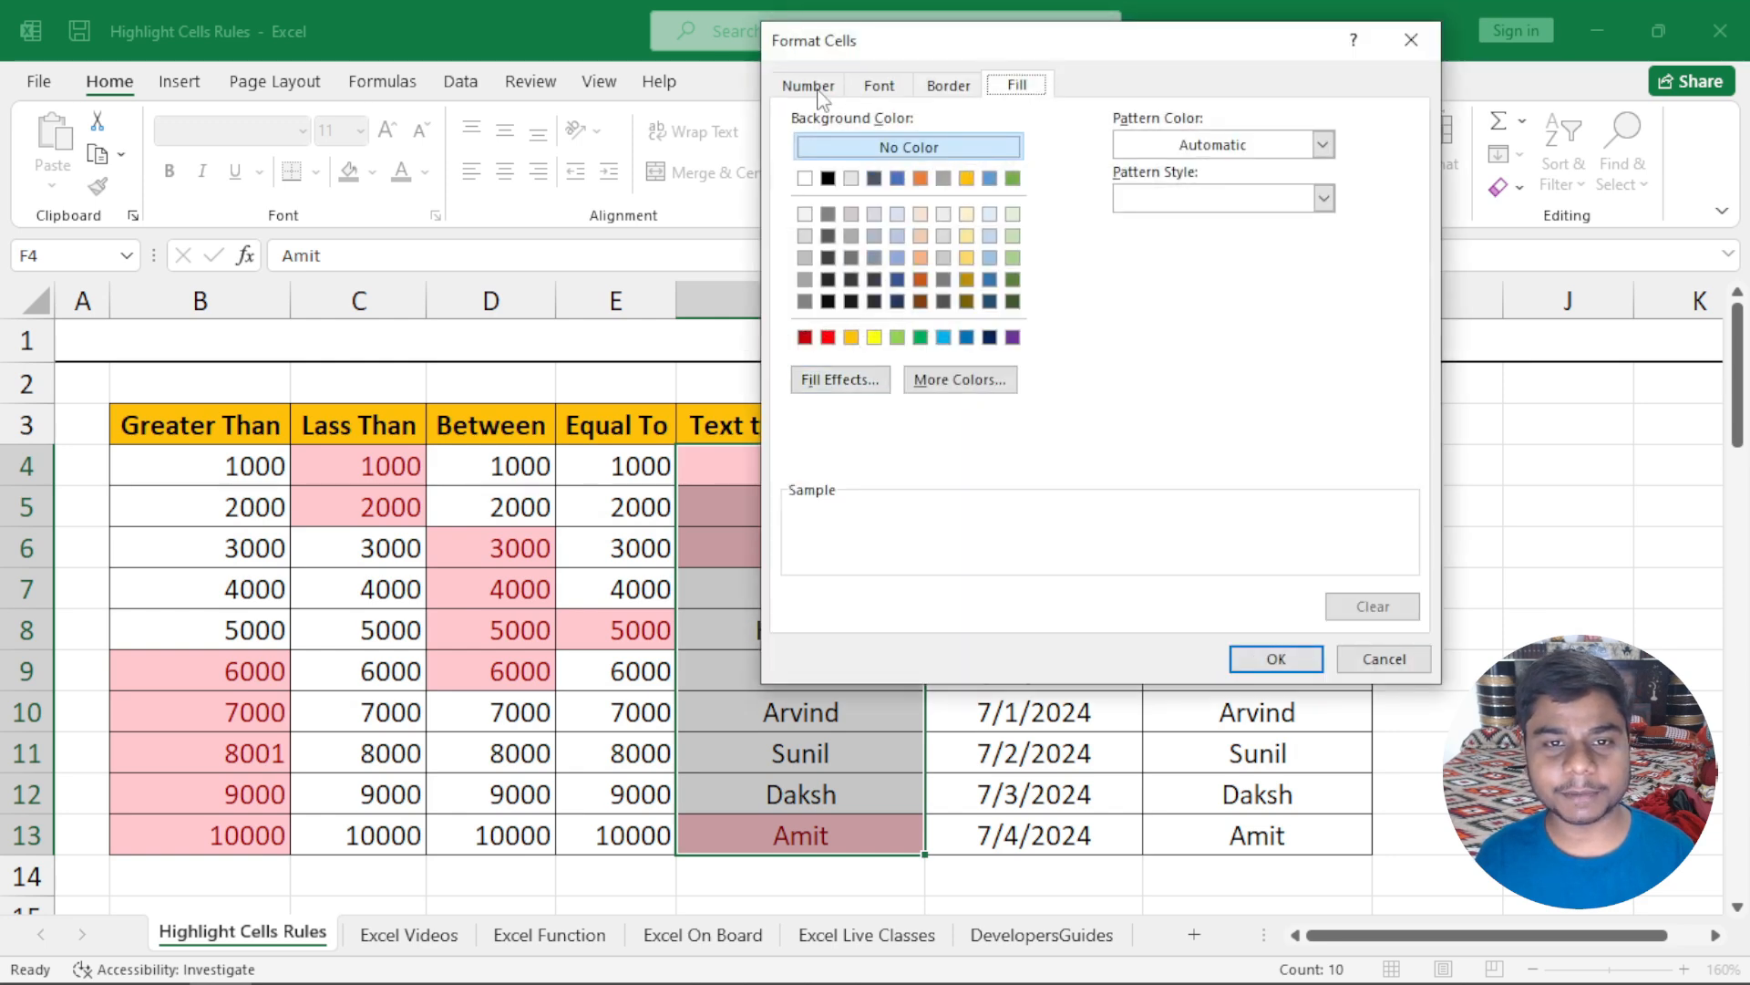
click(817, 89)
click(879, 85)
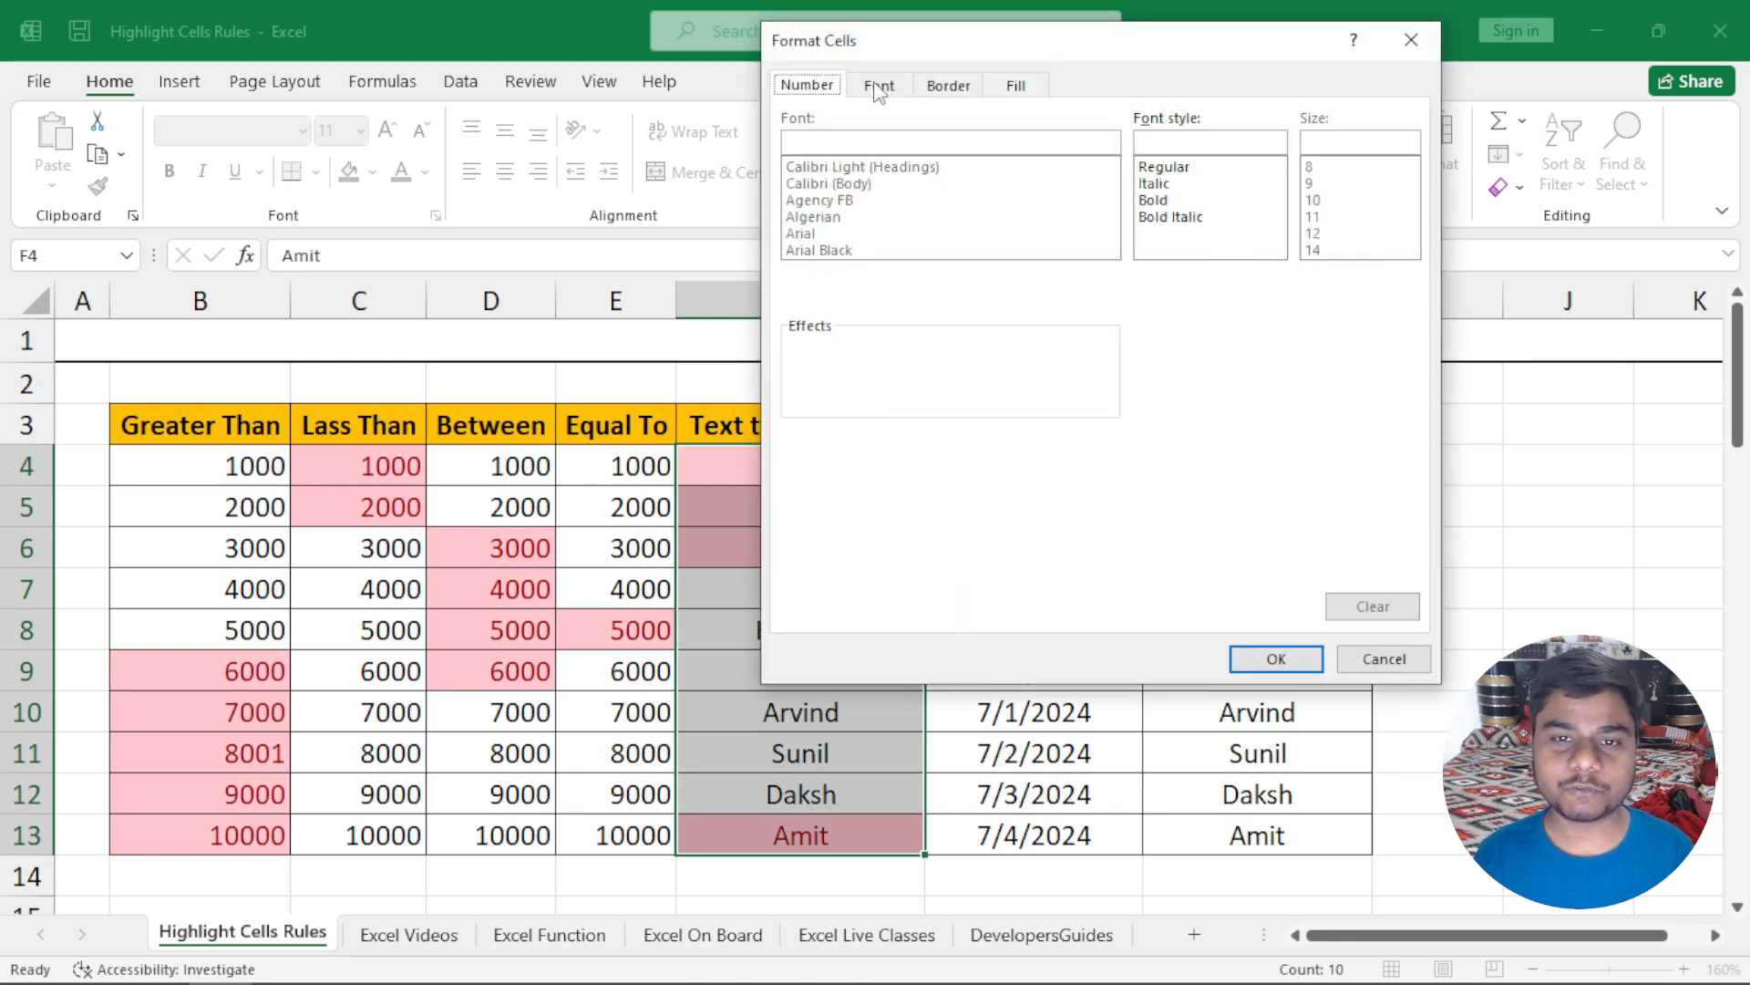
click(949, 84)
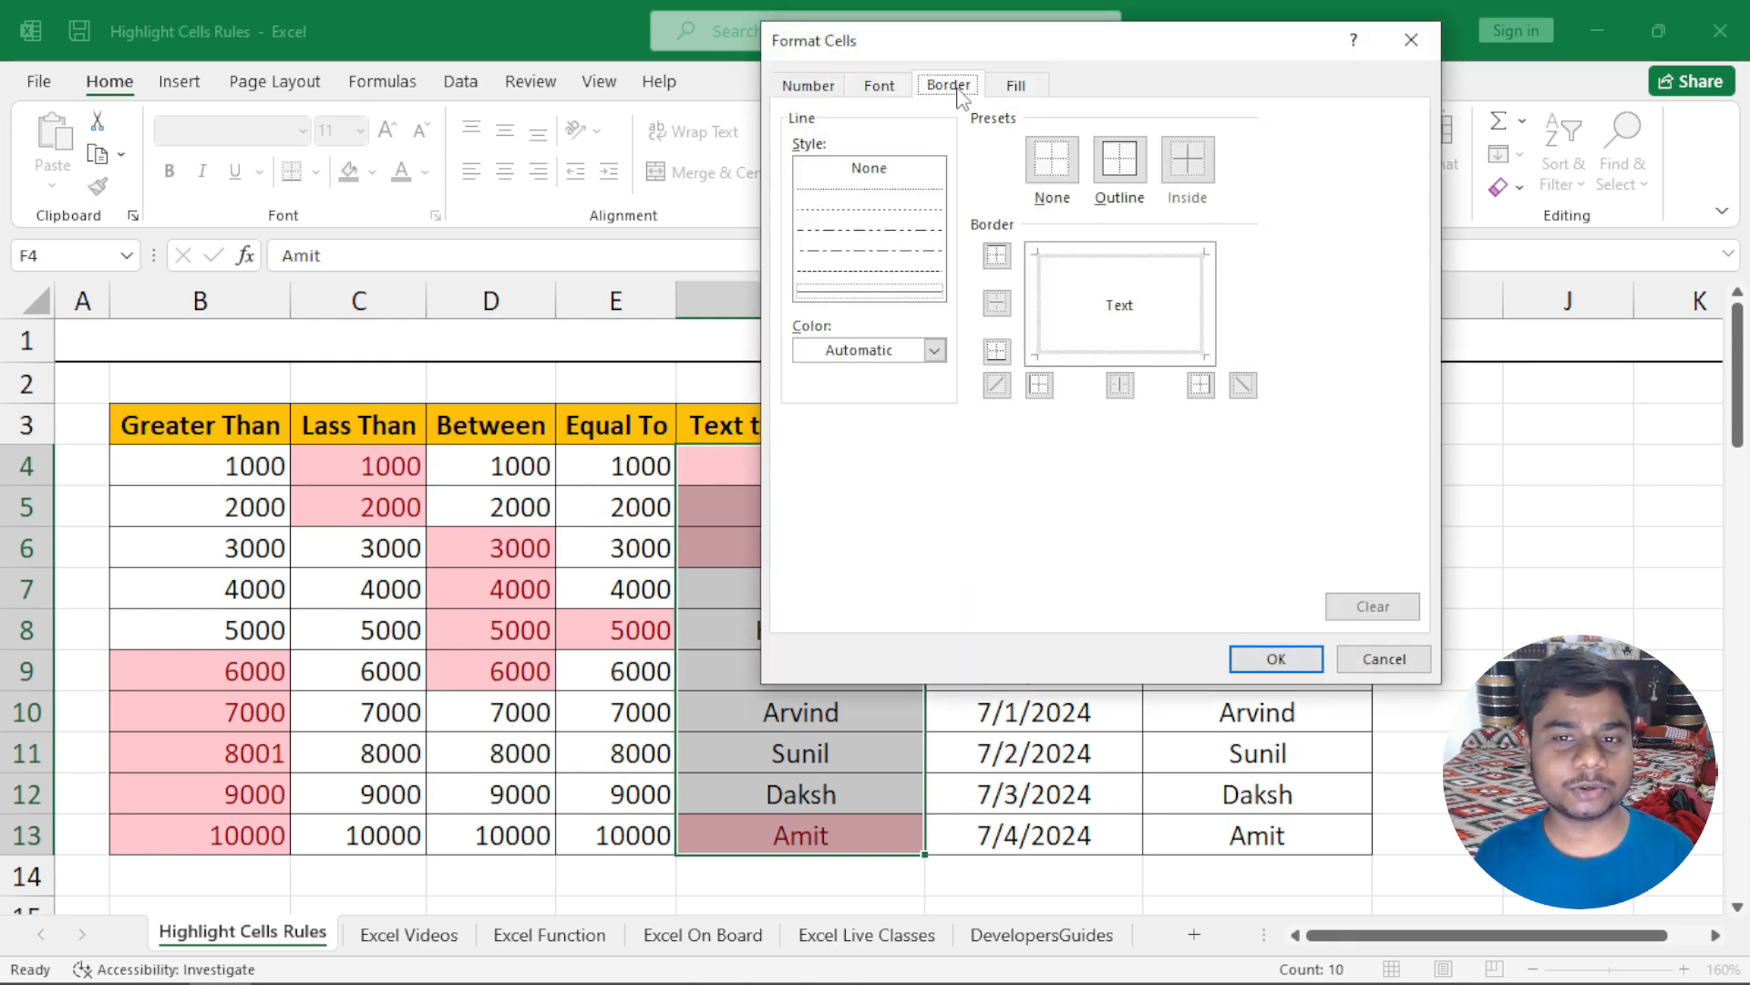
click(1015, 86)
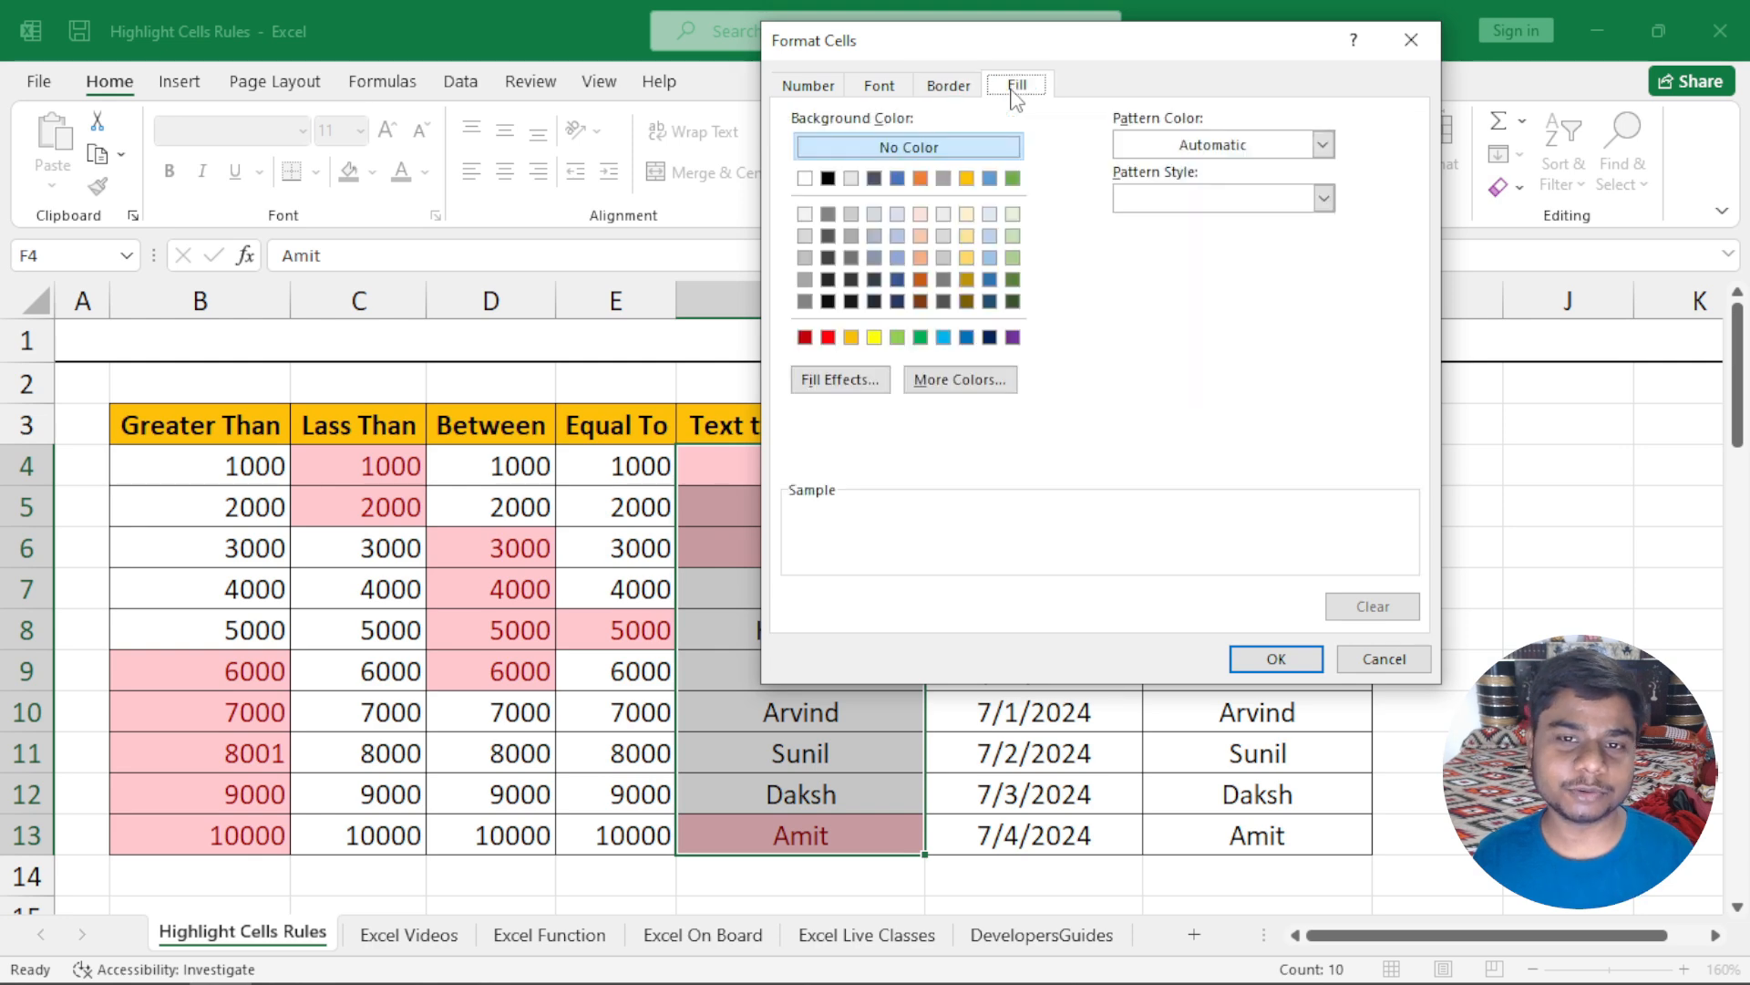
click(814, 91)
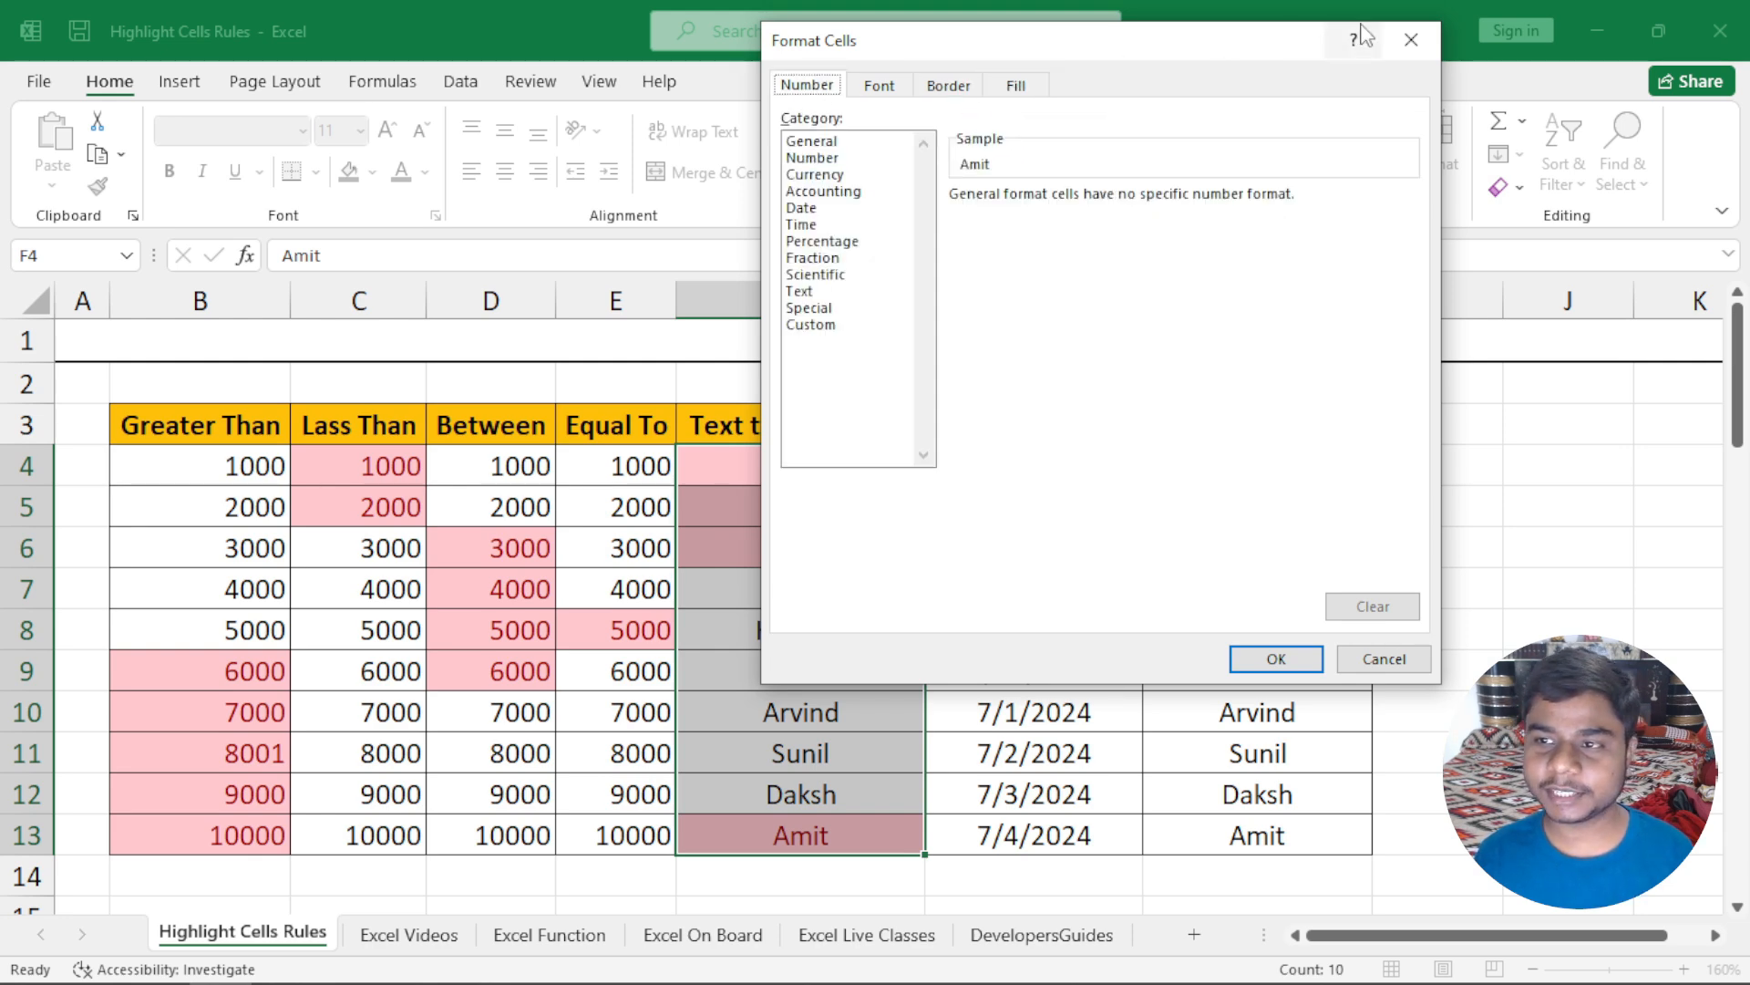
click(1410, 38)
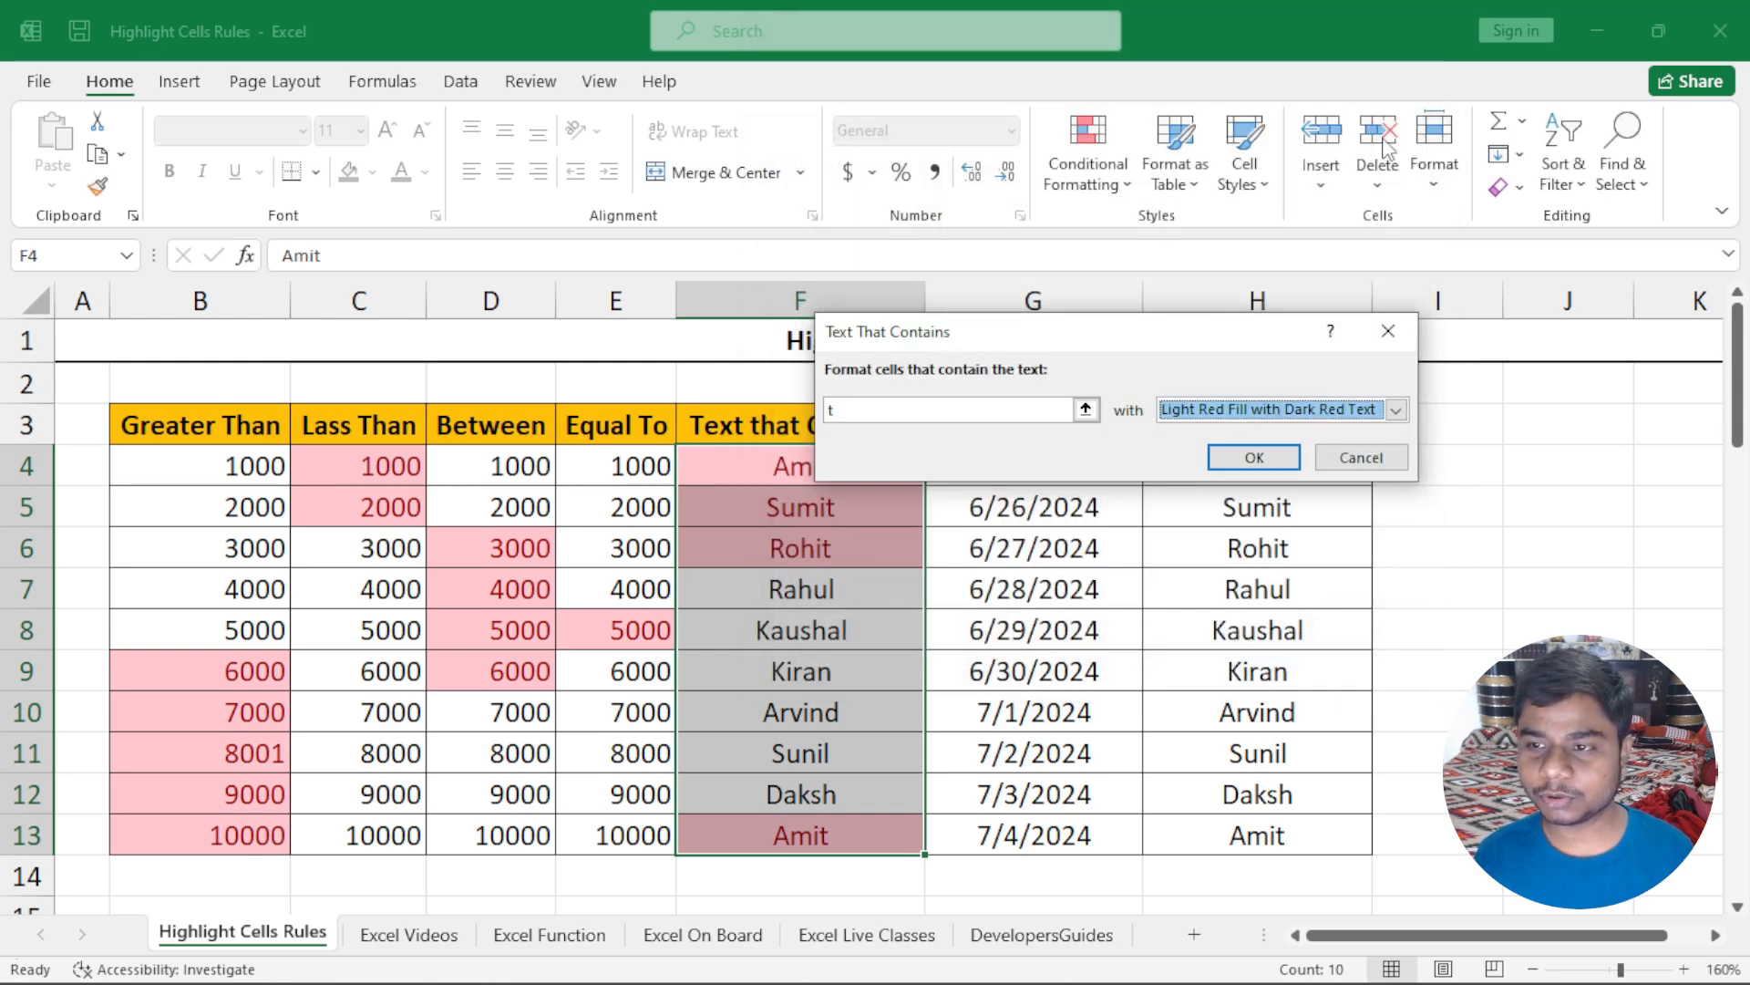
Step: Apply the Text that Contains rule for t to F4:F13 with Light Red Fill with Dark Red Text
click(1274, 452)
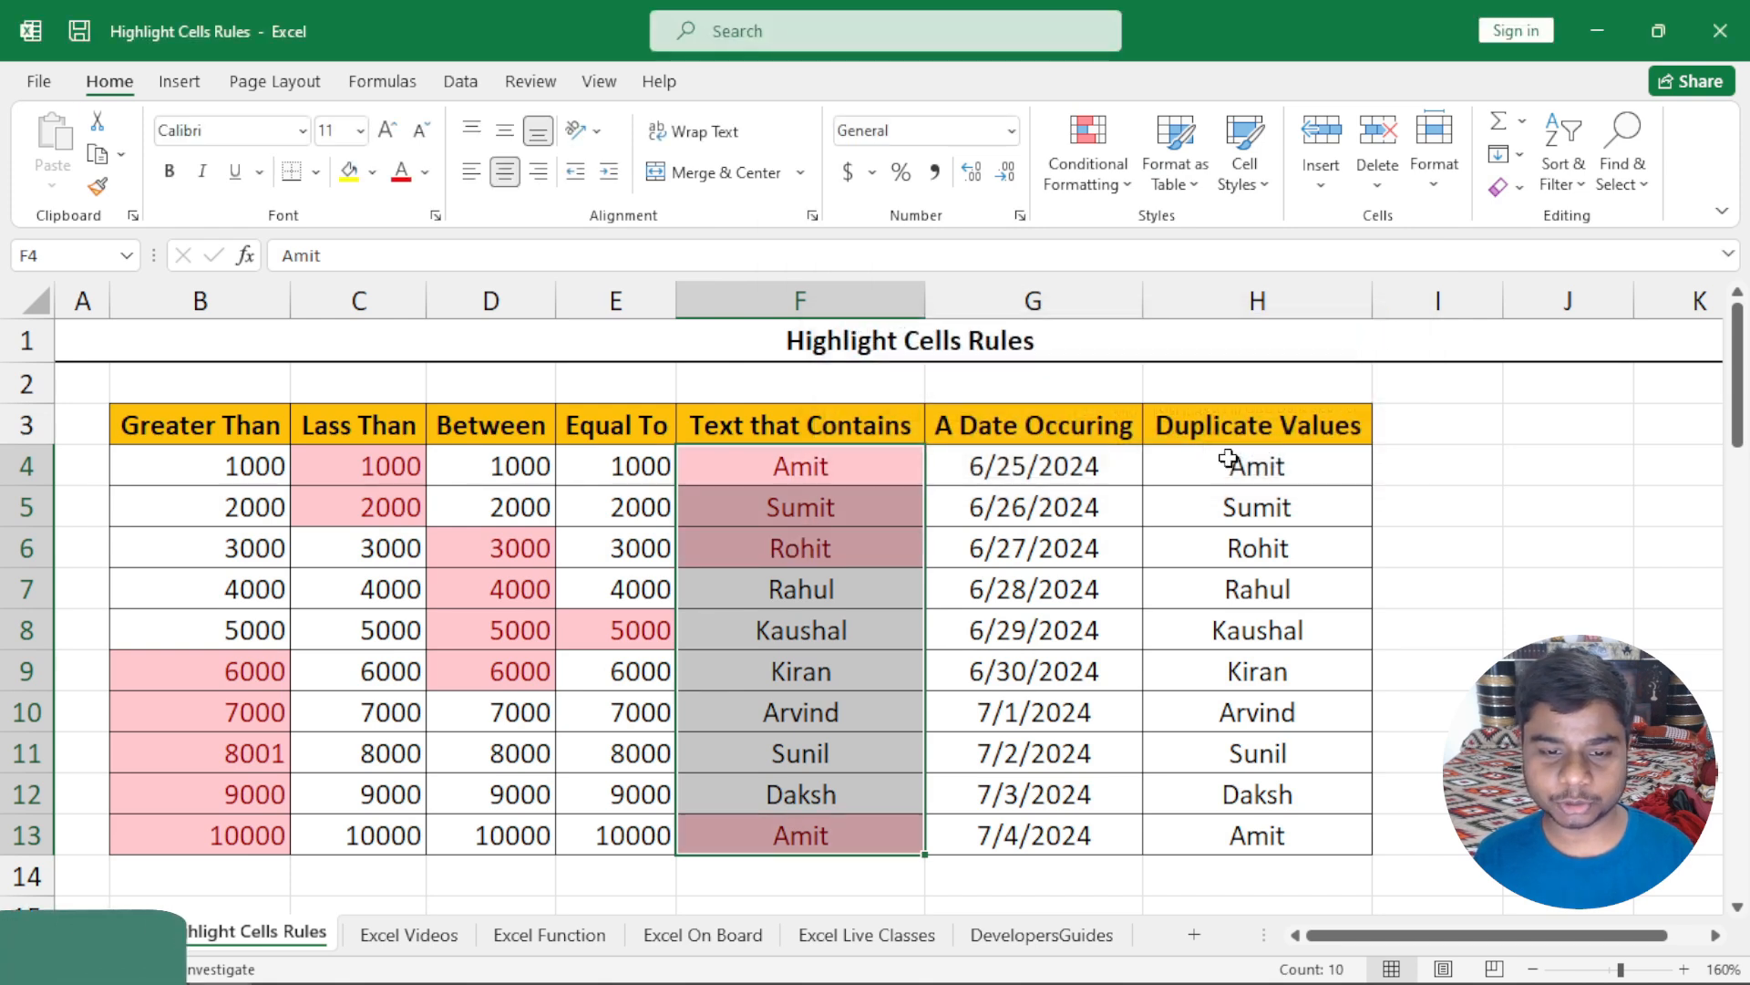
Step: Try the A Date Occurring rule on G4:G13 with Today, Tomorrow and In the last 7 days
drag(1085, 470, 1049, 829)
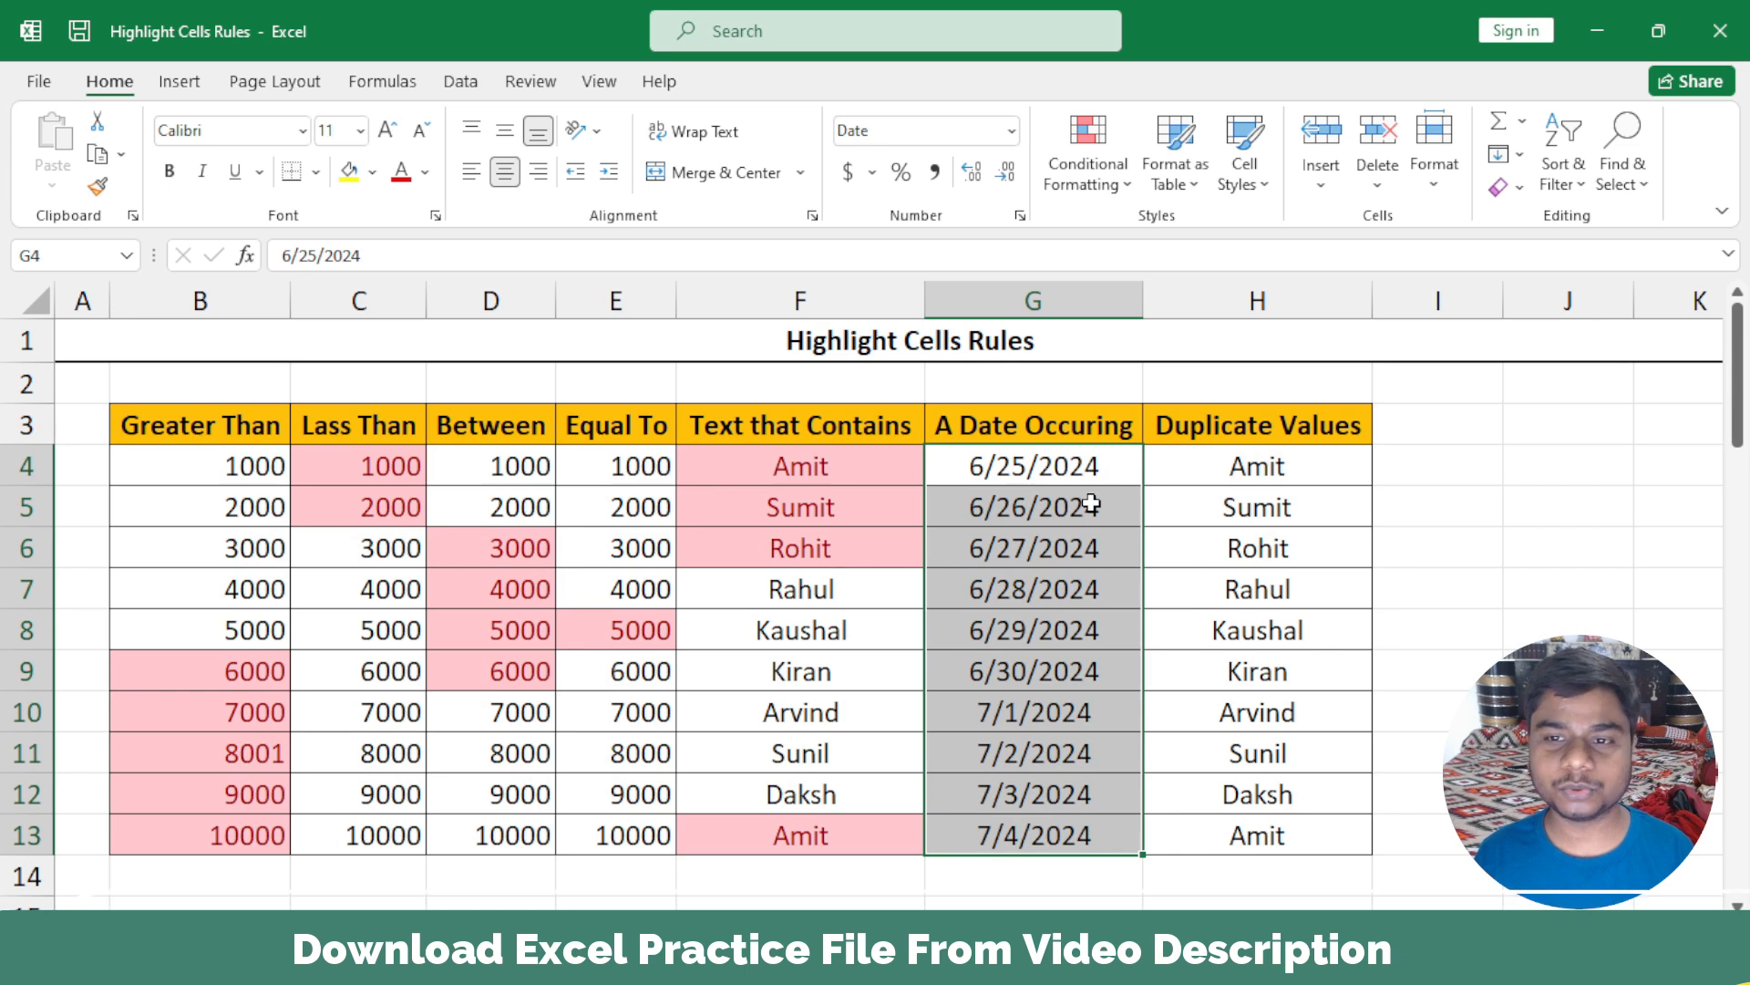
click(1099, 175)
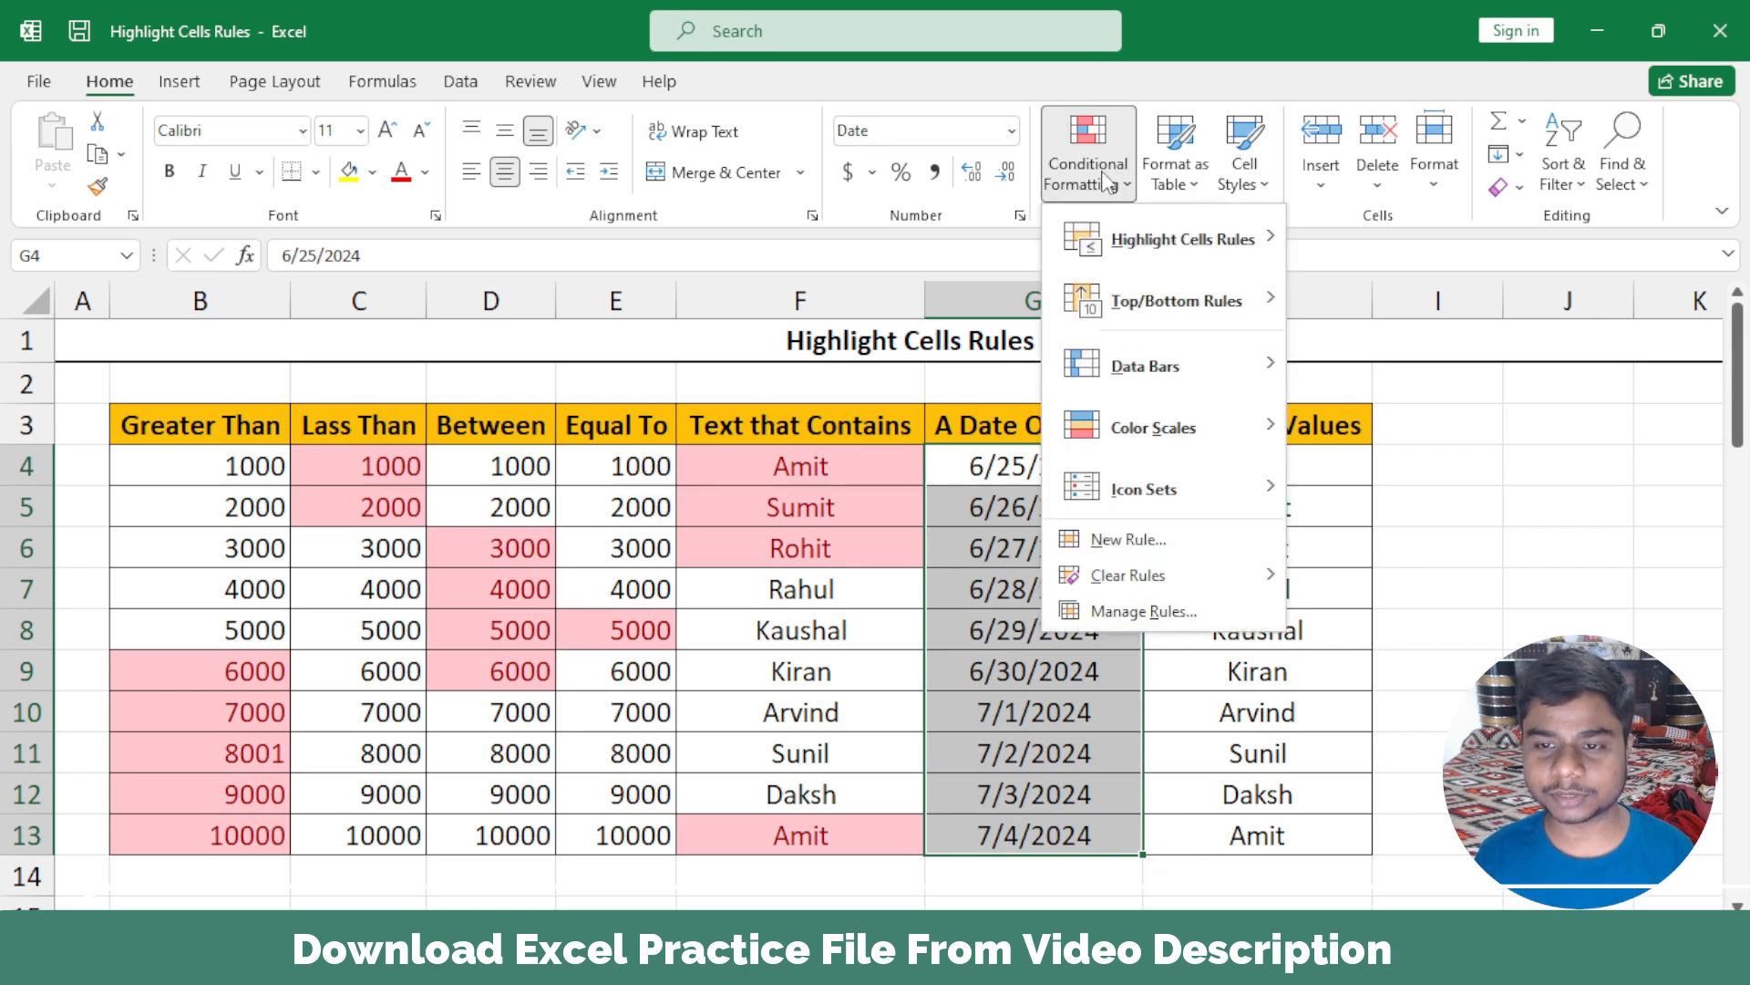
mouse_move(1151, 244)
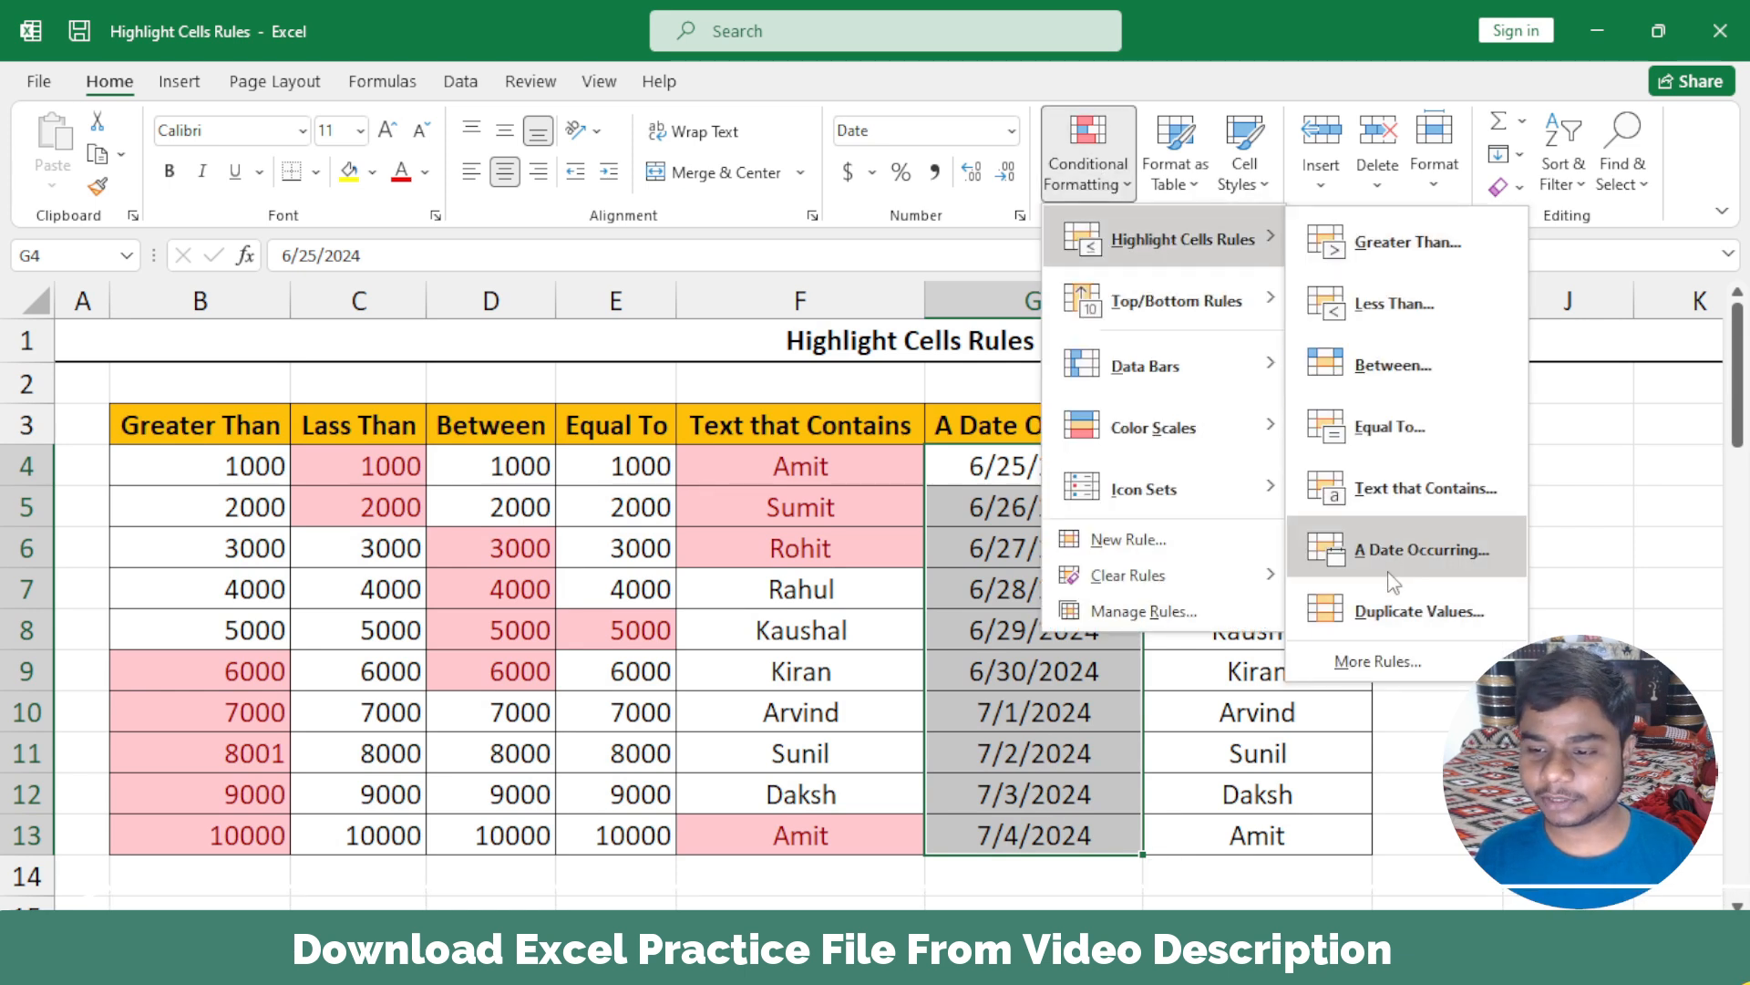
click(1388, 545)
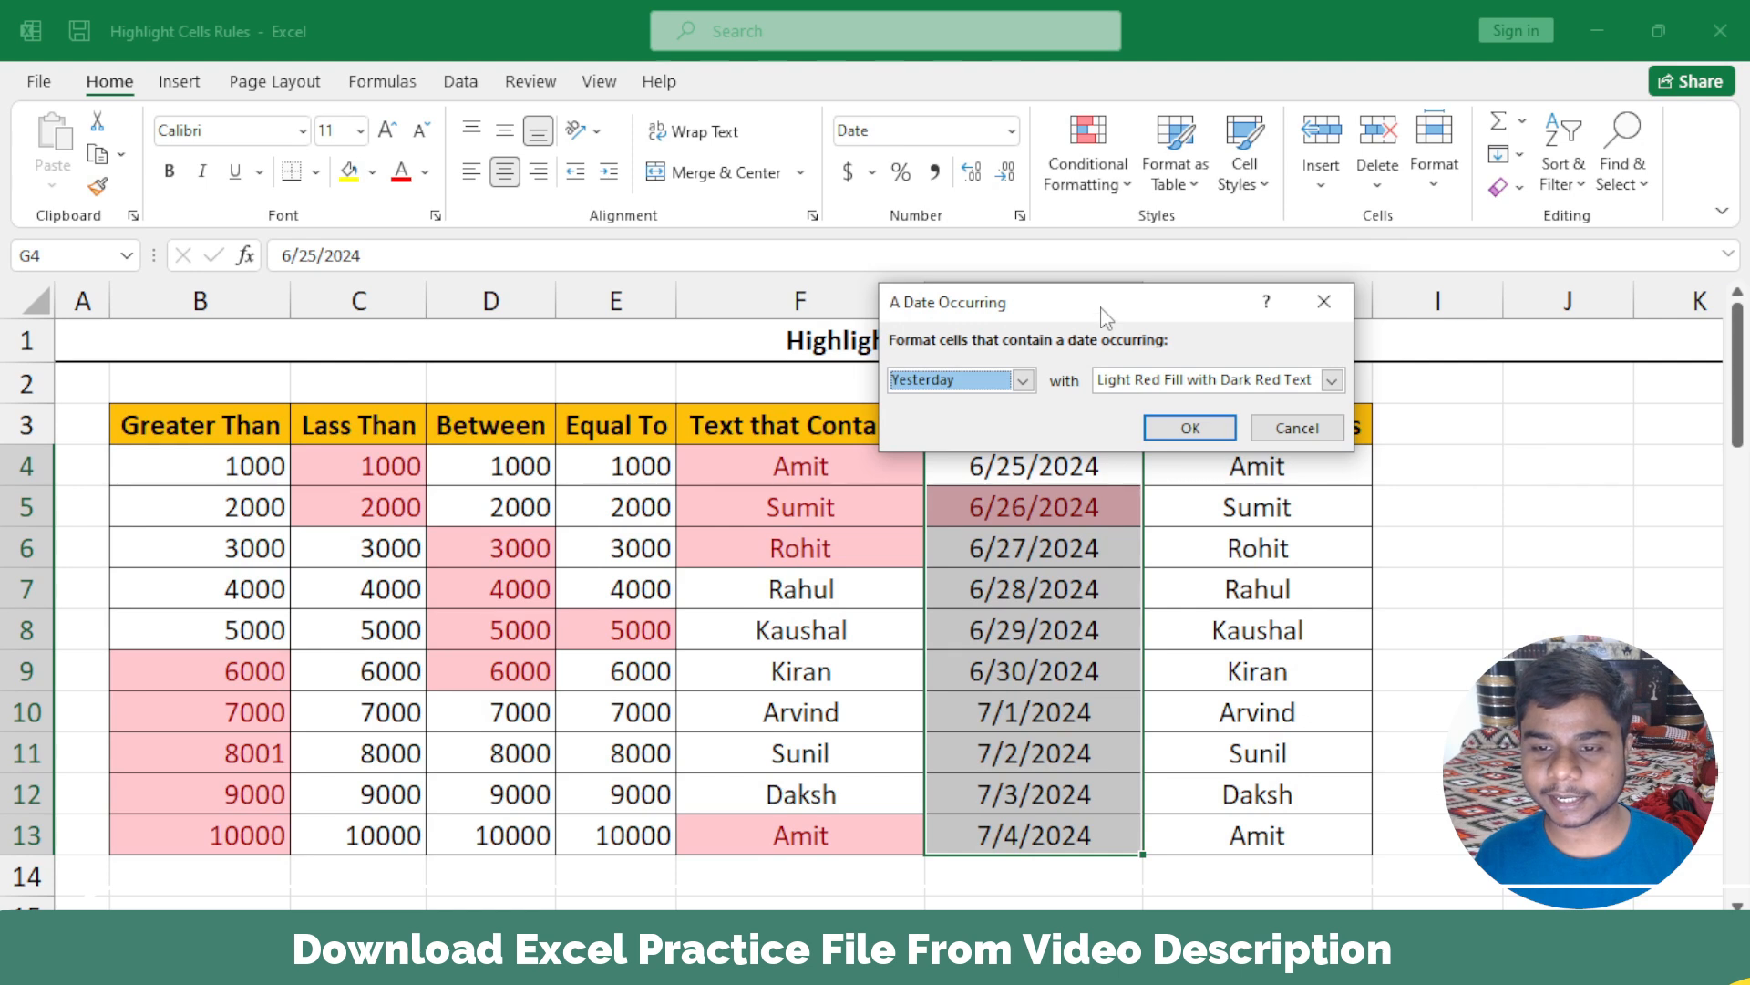
drag(1101, 310, 1434, 303)
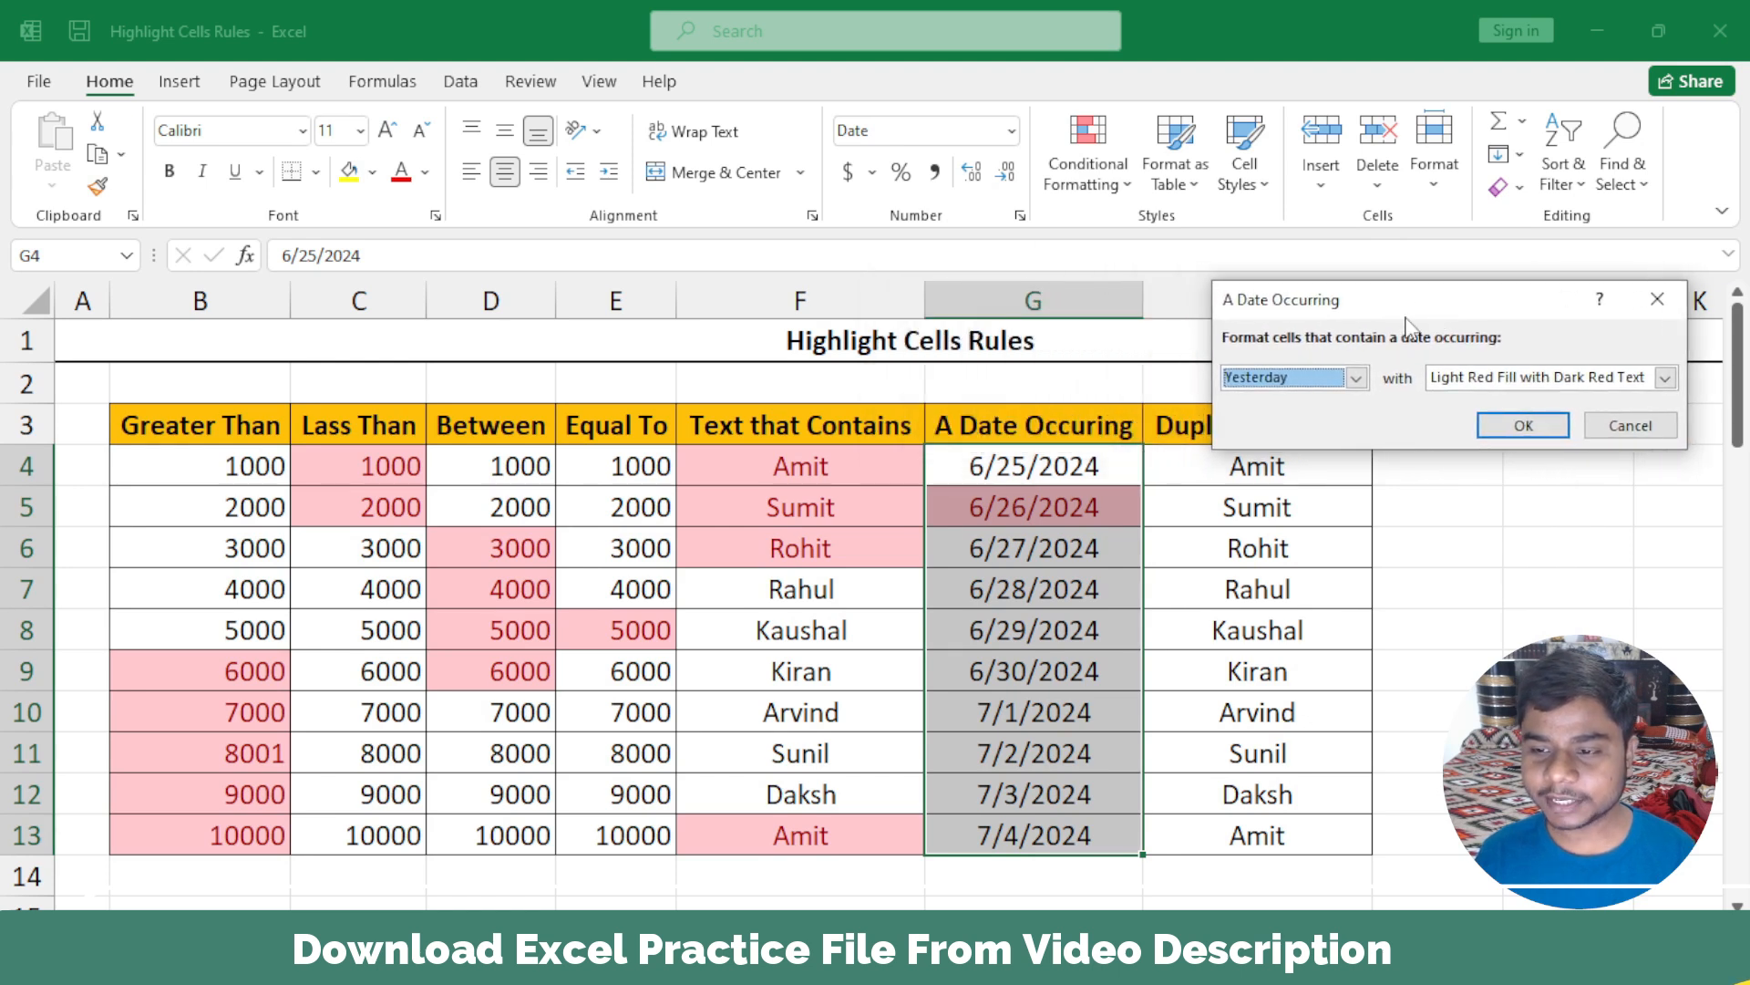
click(1357, 379)
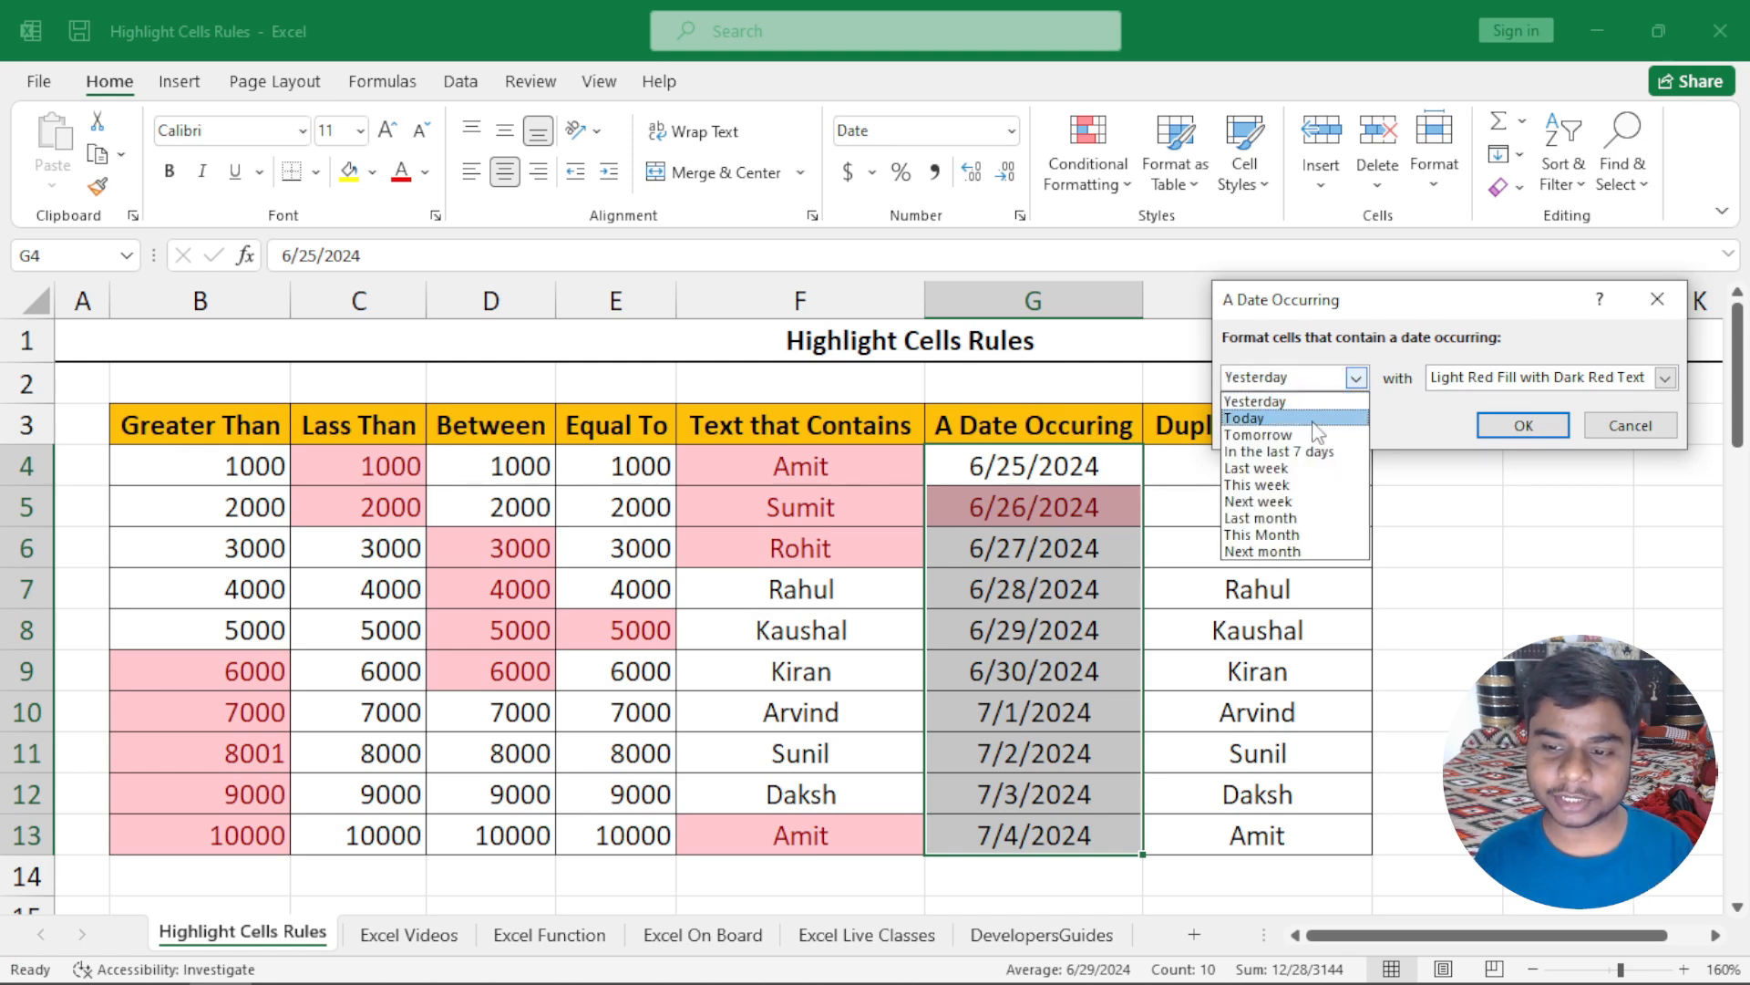
click(1276, 418)
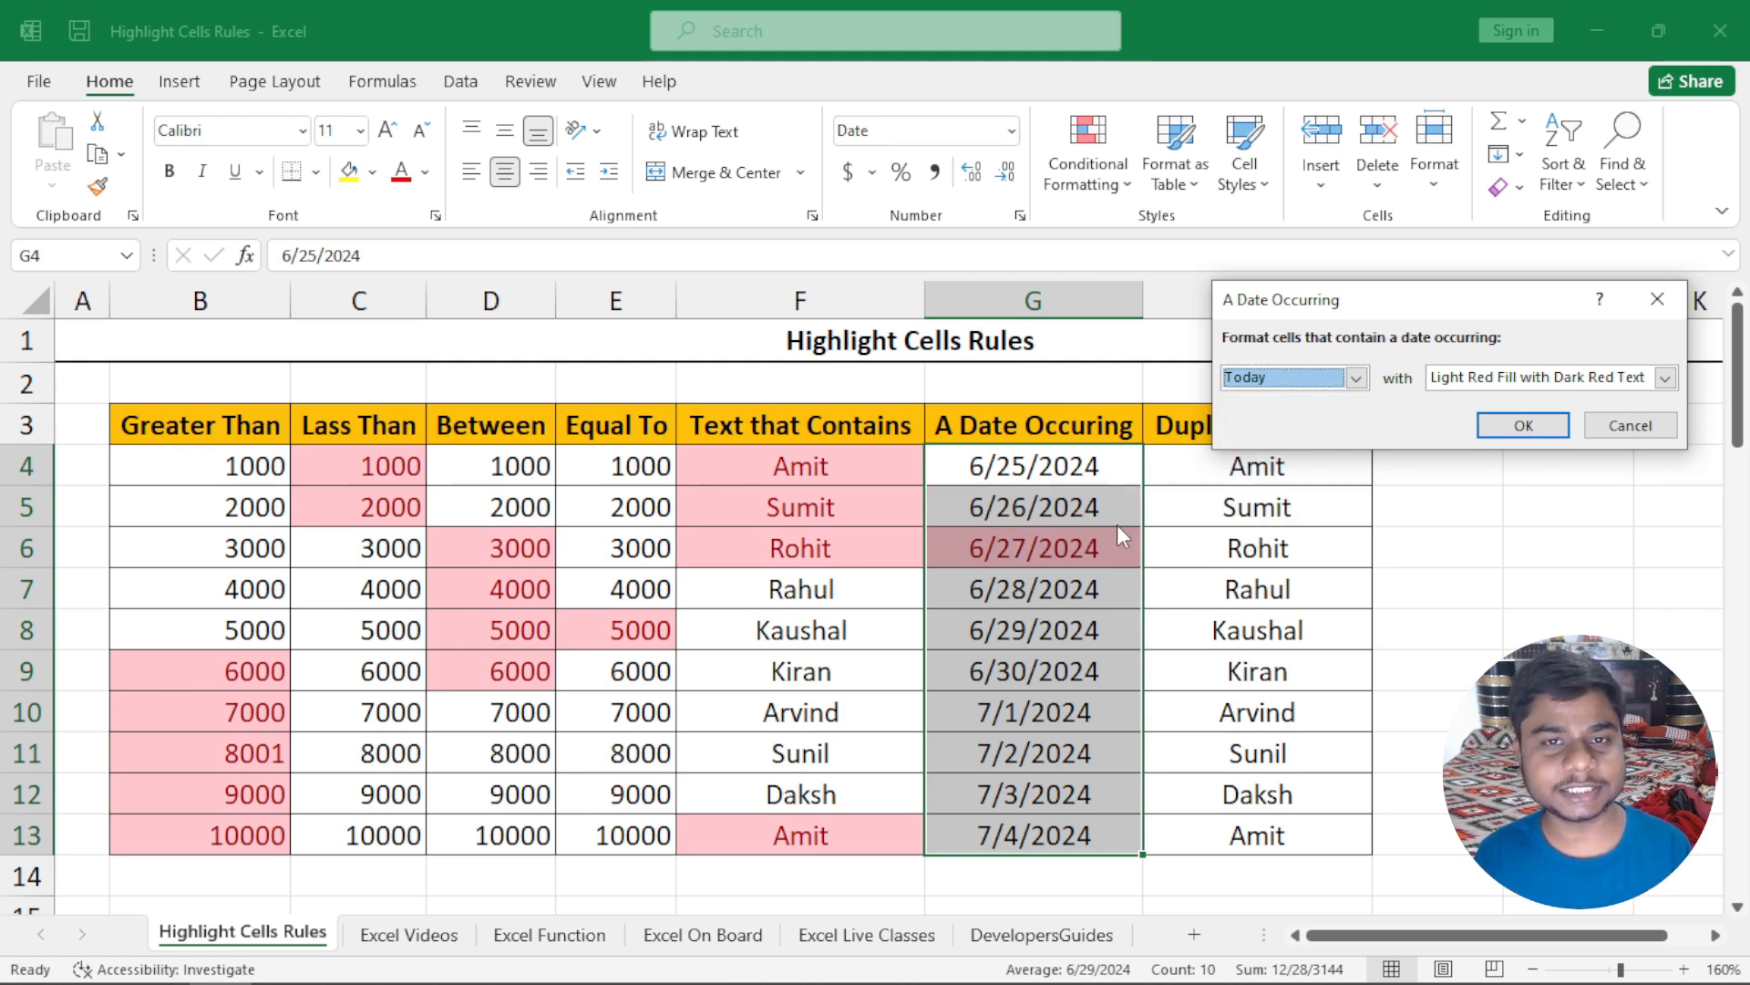
click(1356, 377)
click(1321, 438)
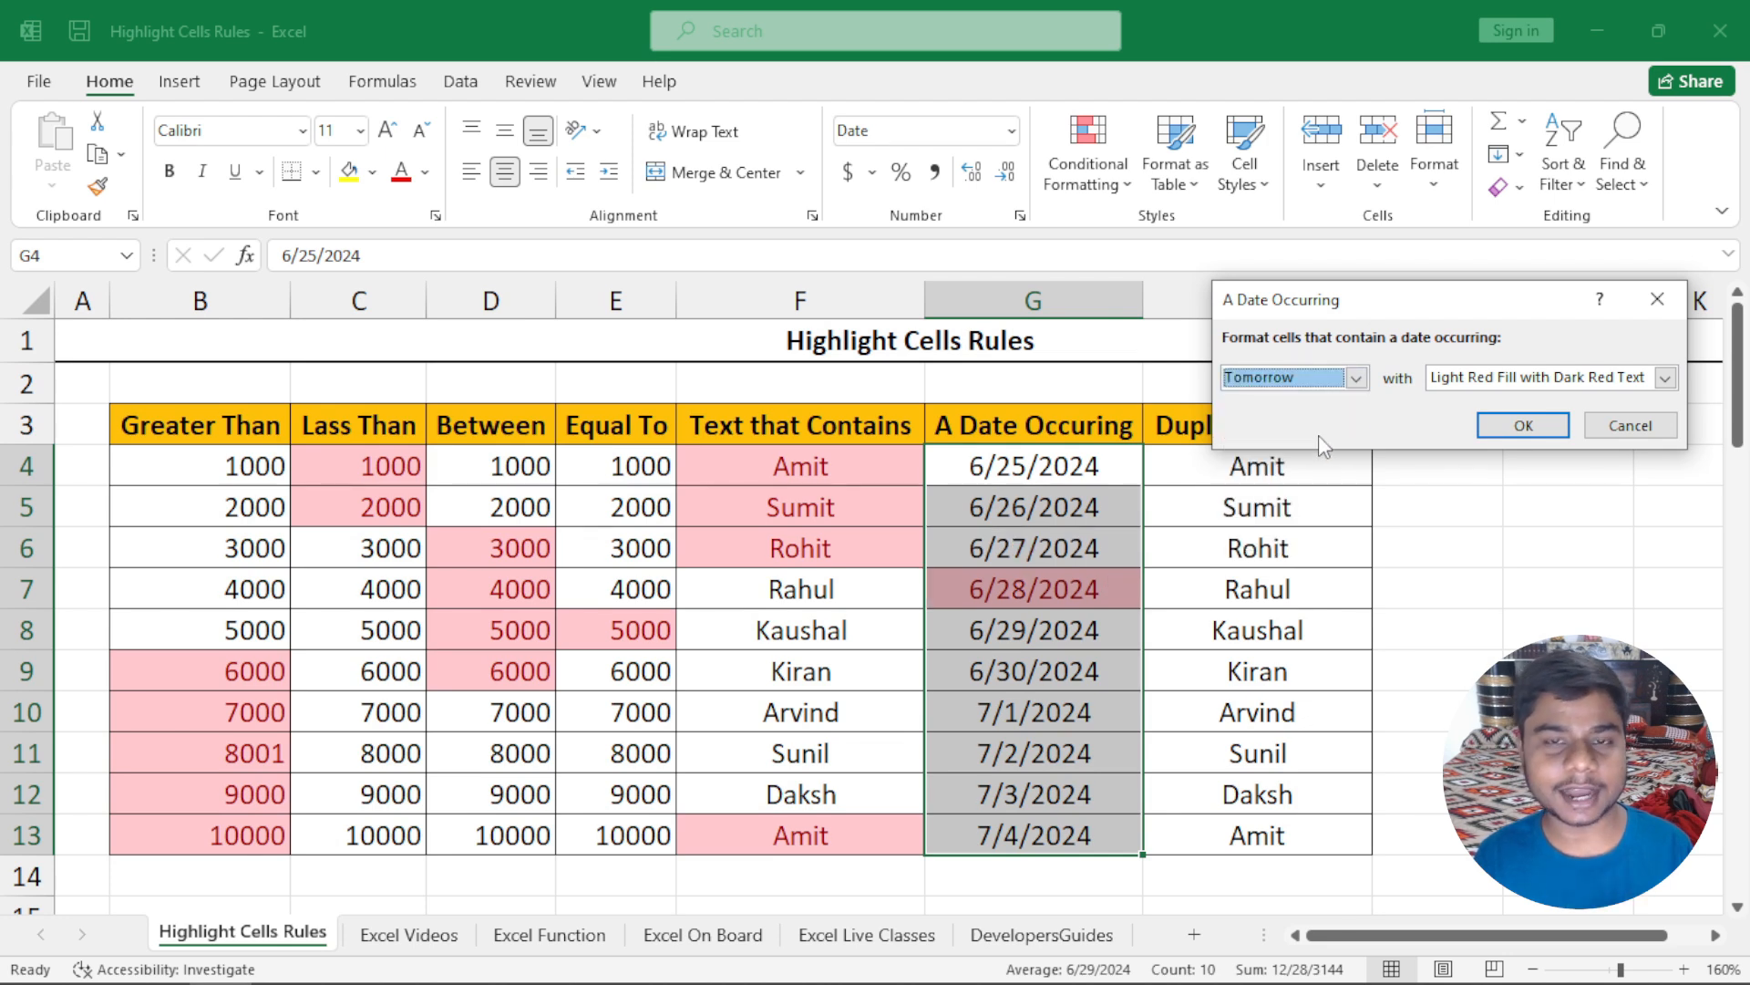
click(1355, 381)
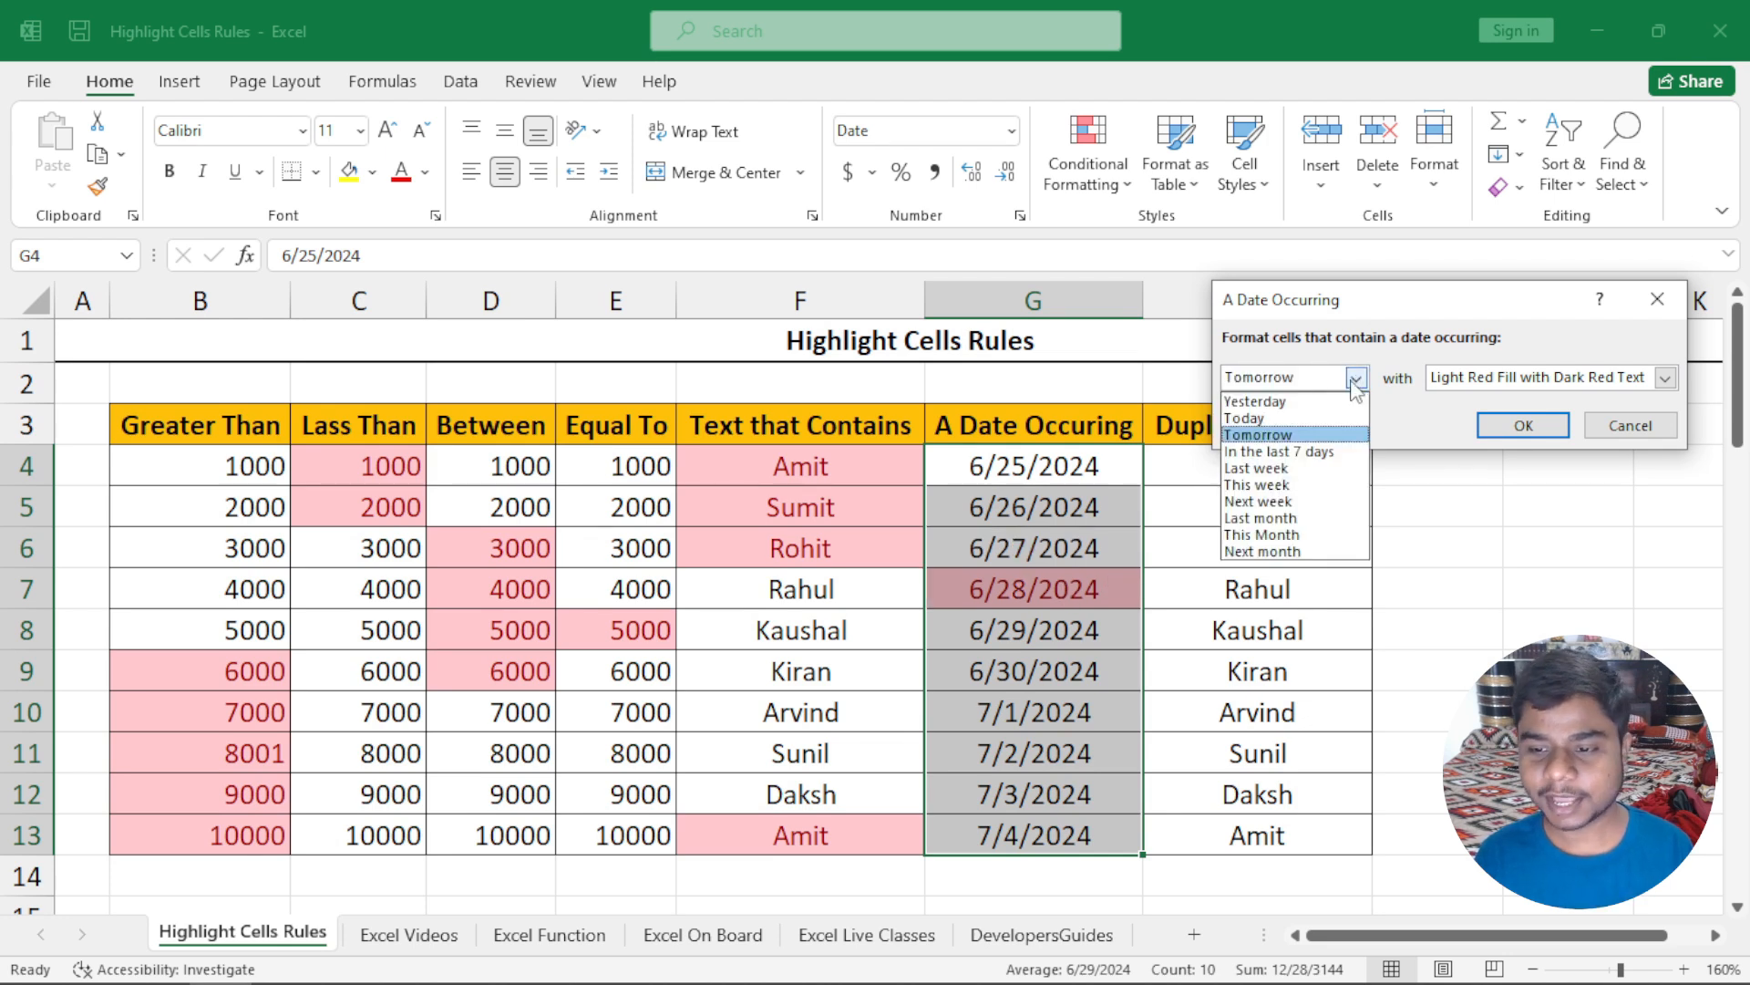
click(1333, 453)
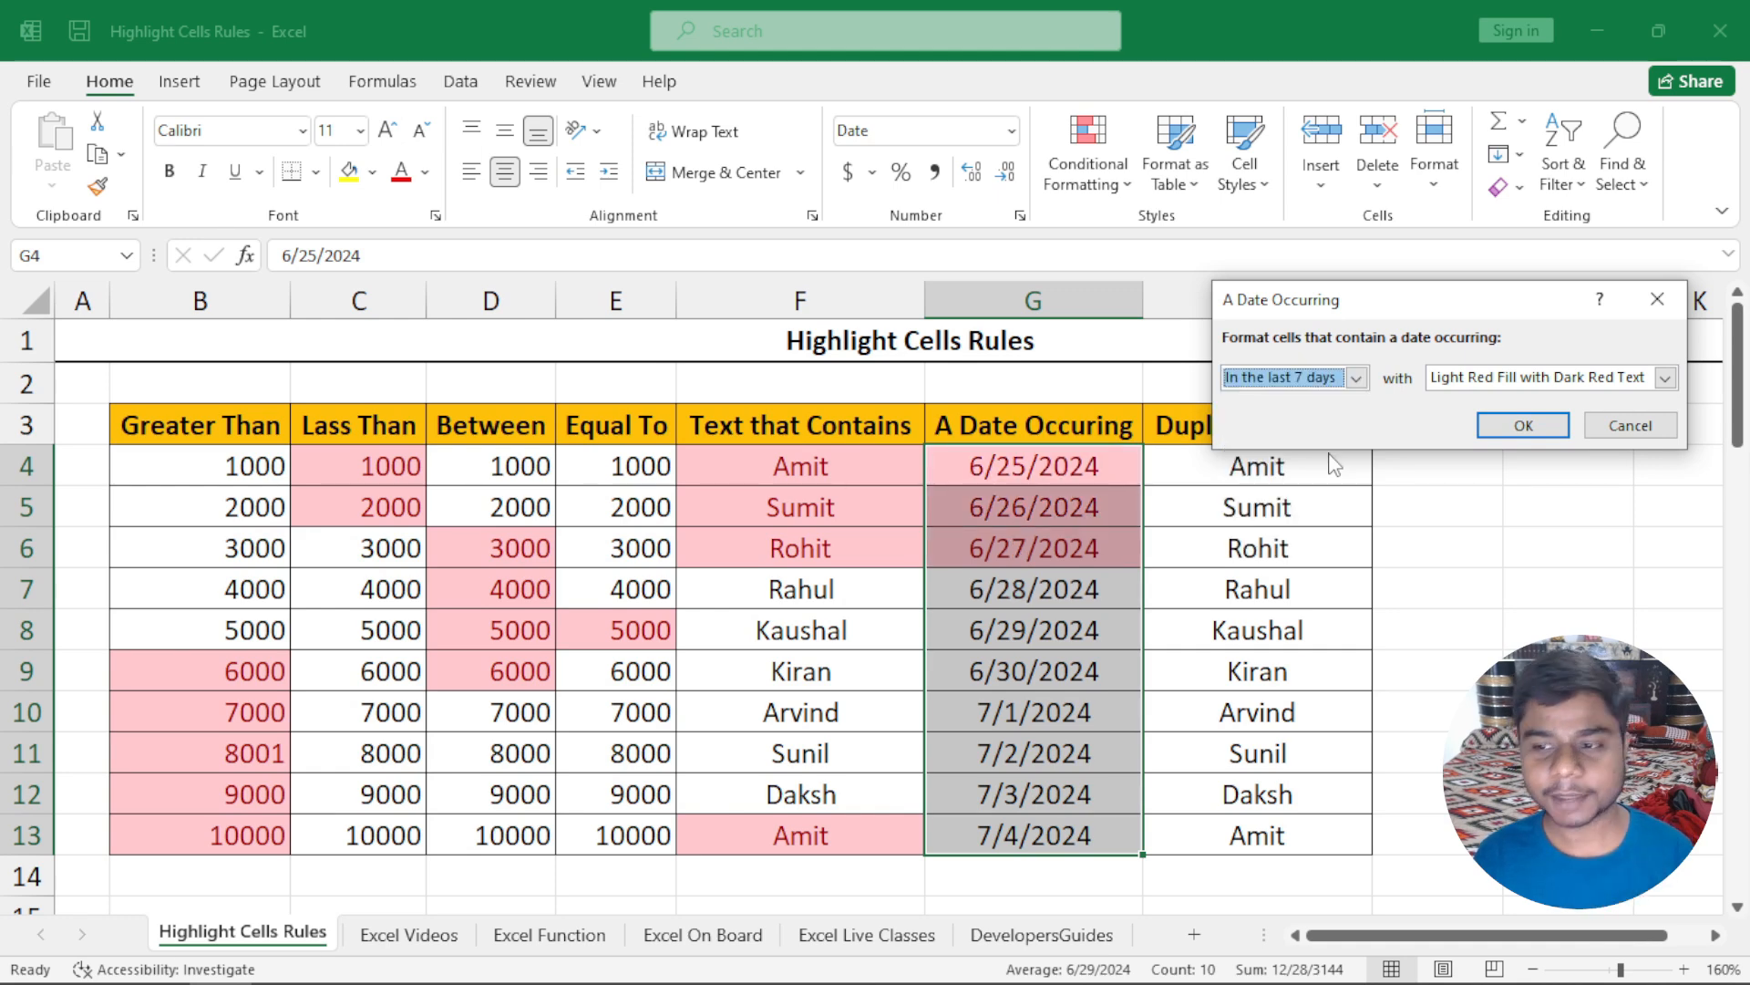
key(Return)
Step: Delete all the dates from G4:G13 in the A Date Occuring column
drag(1047, 461, 1049, 825)
scroll(1422, 691, down, 2)
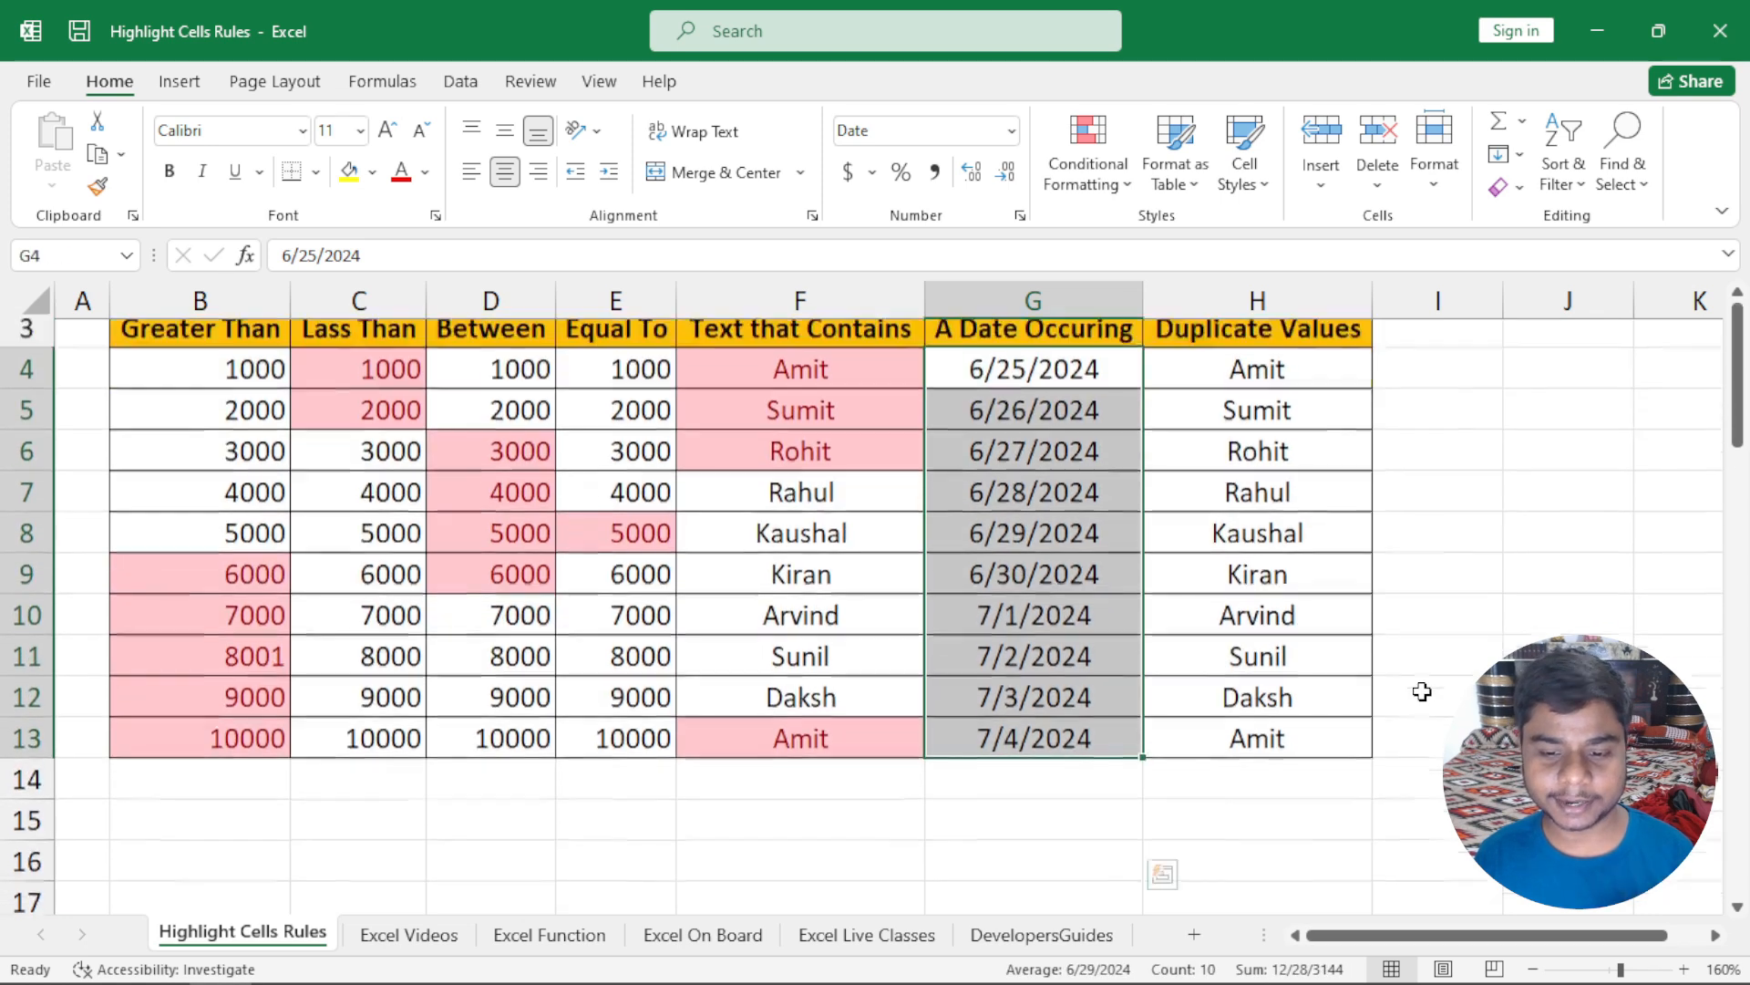
scroll(1422, 691, up, 2)
key(Delete)
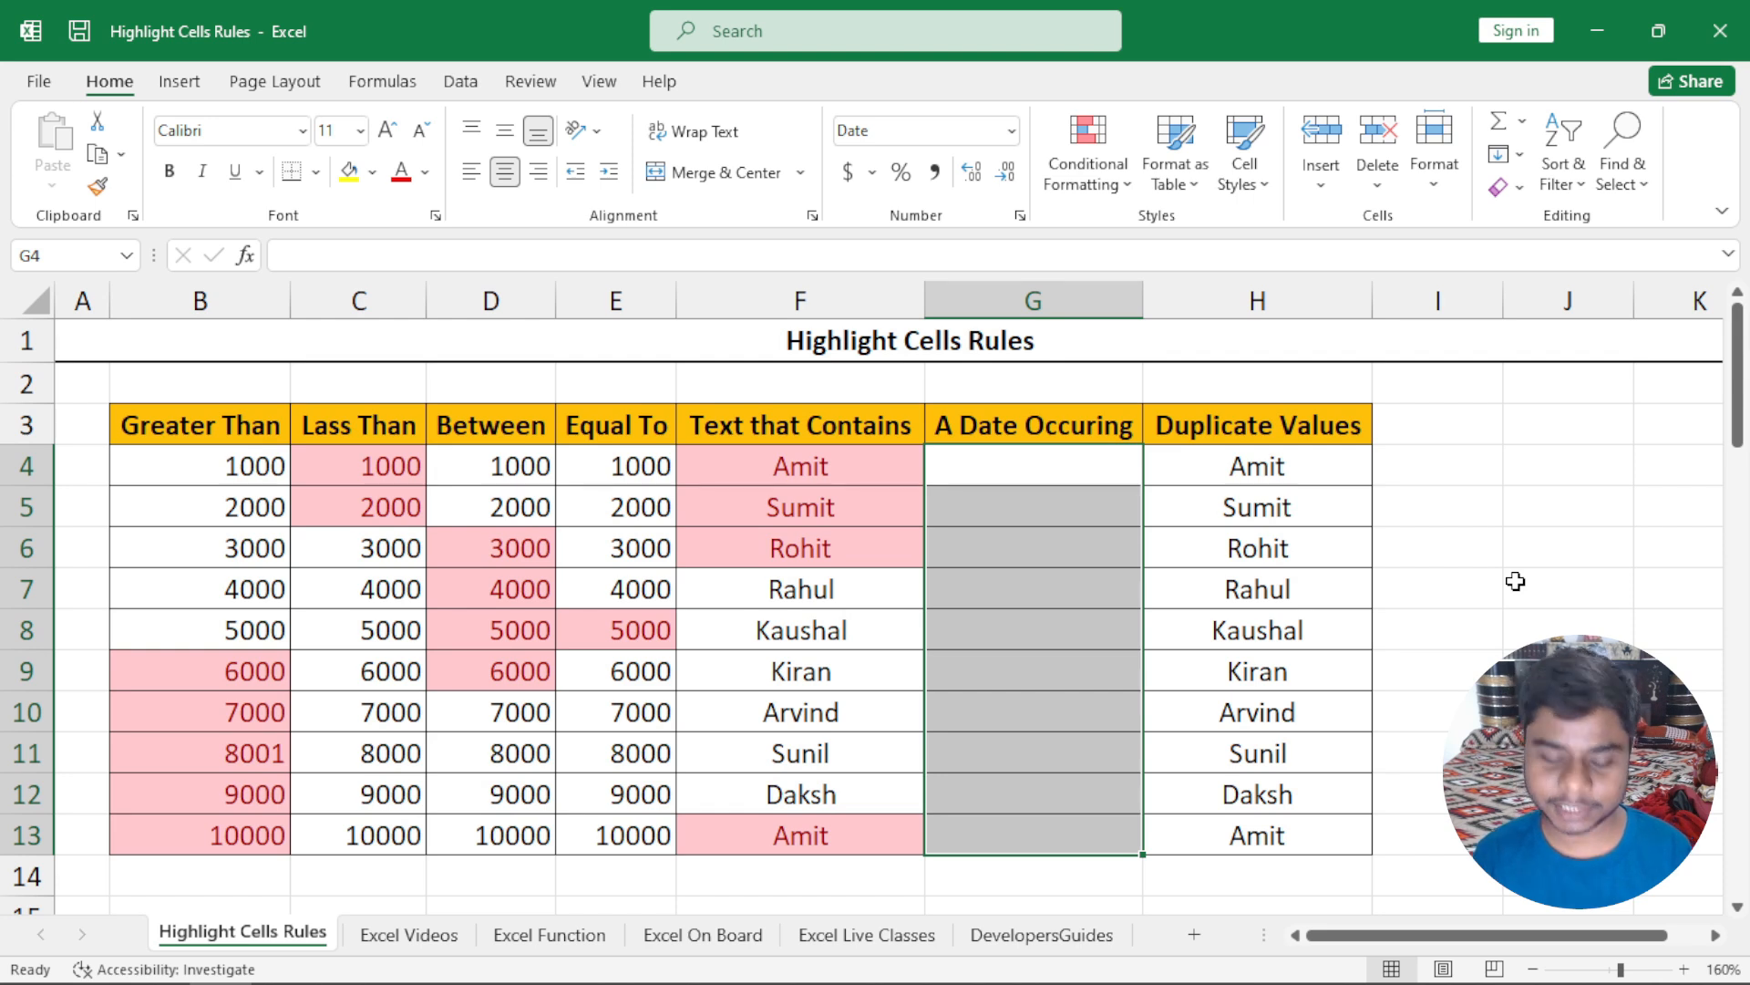
Step: Enter the date 5/1/2024 in cell G4, keeping that cell selected
key(Down)
key(Up)
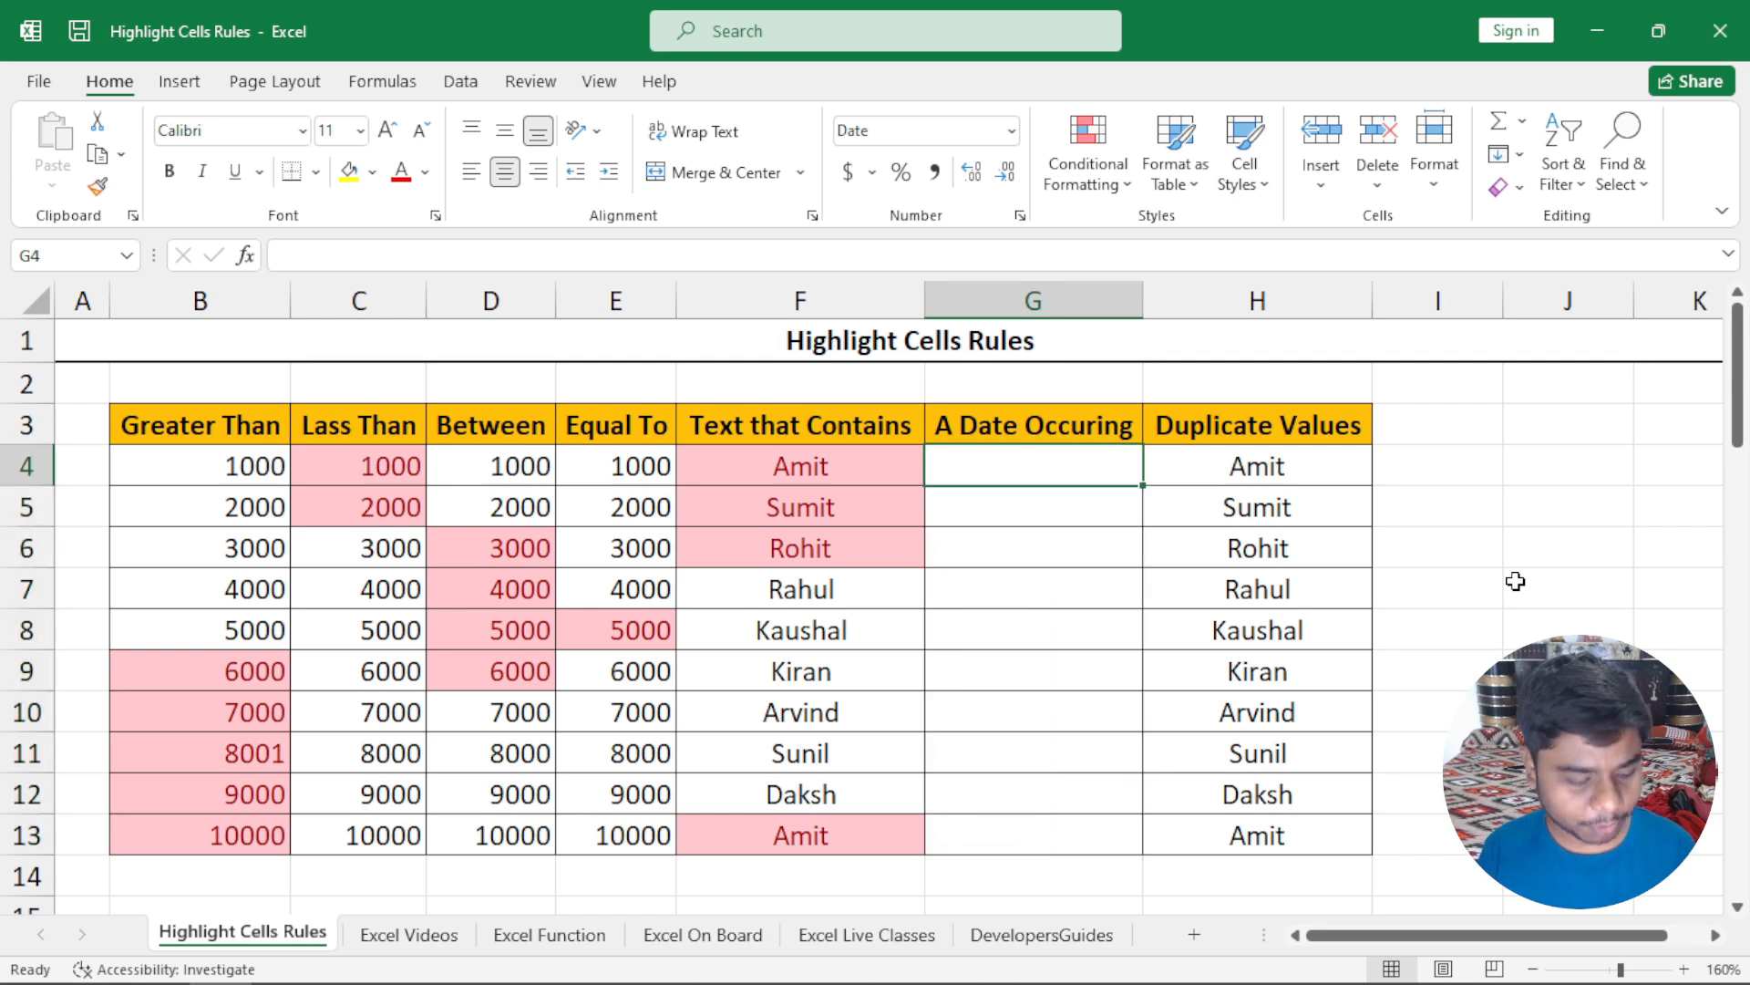
text(5)
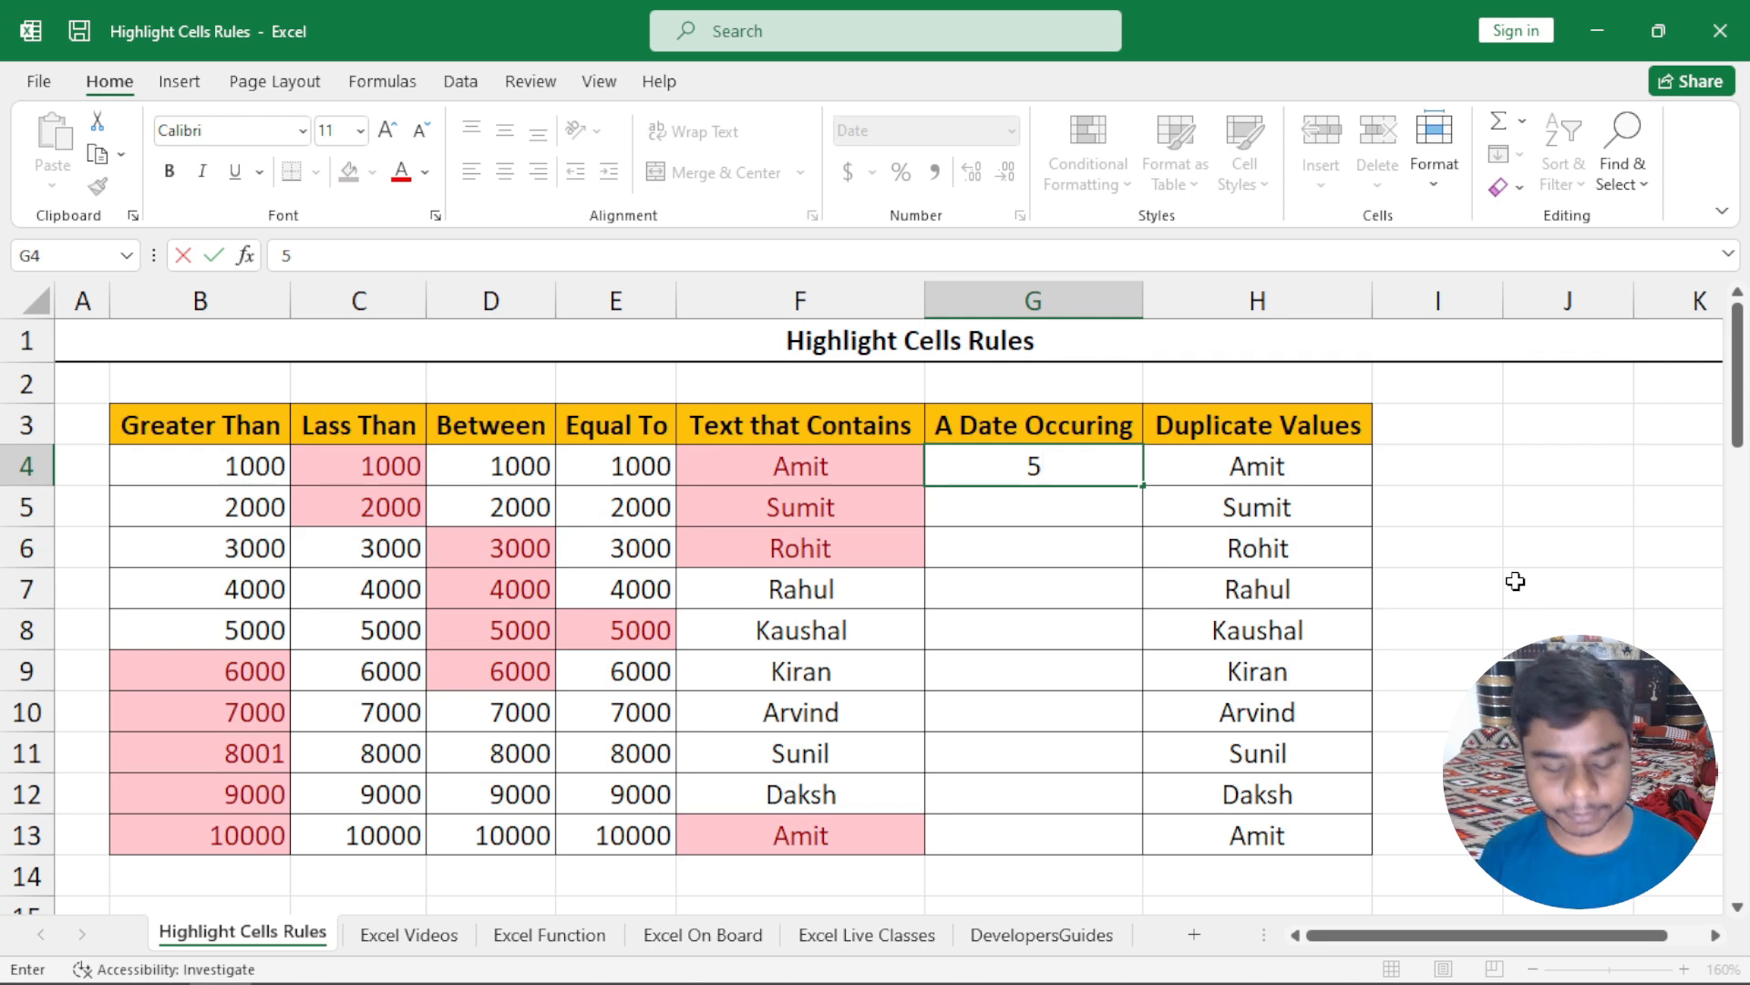
text(/1/202)
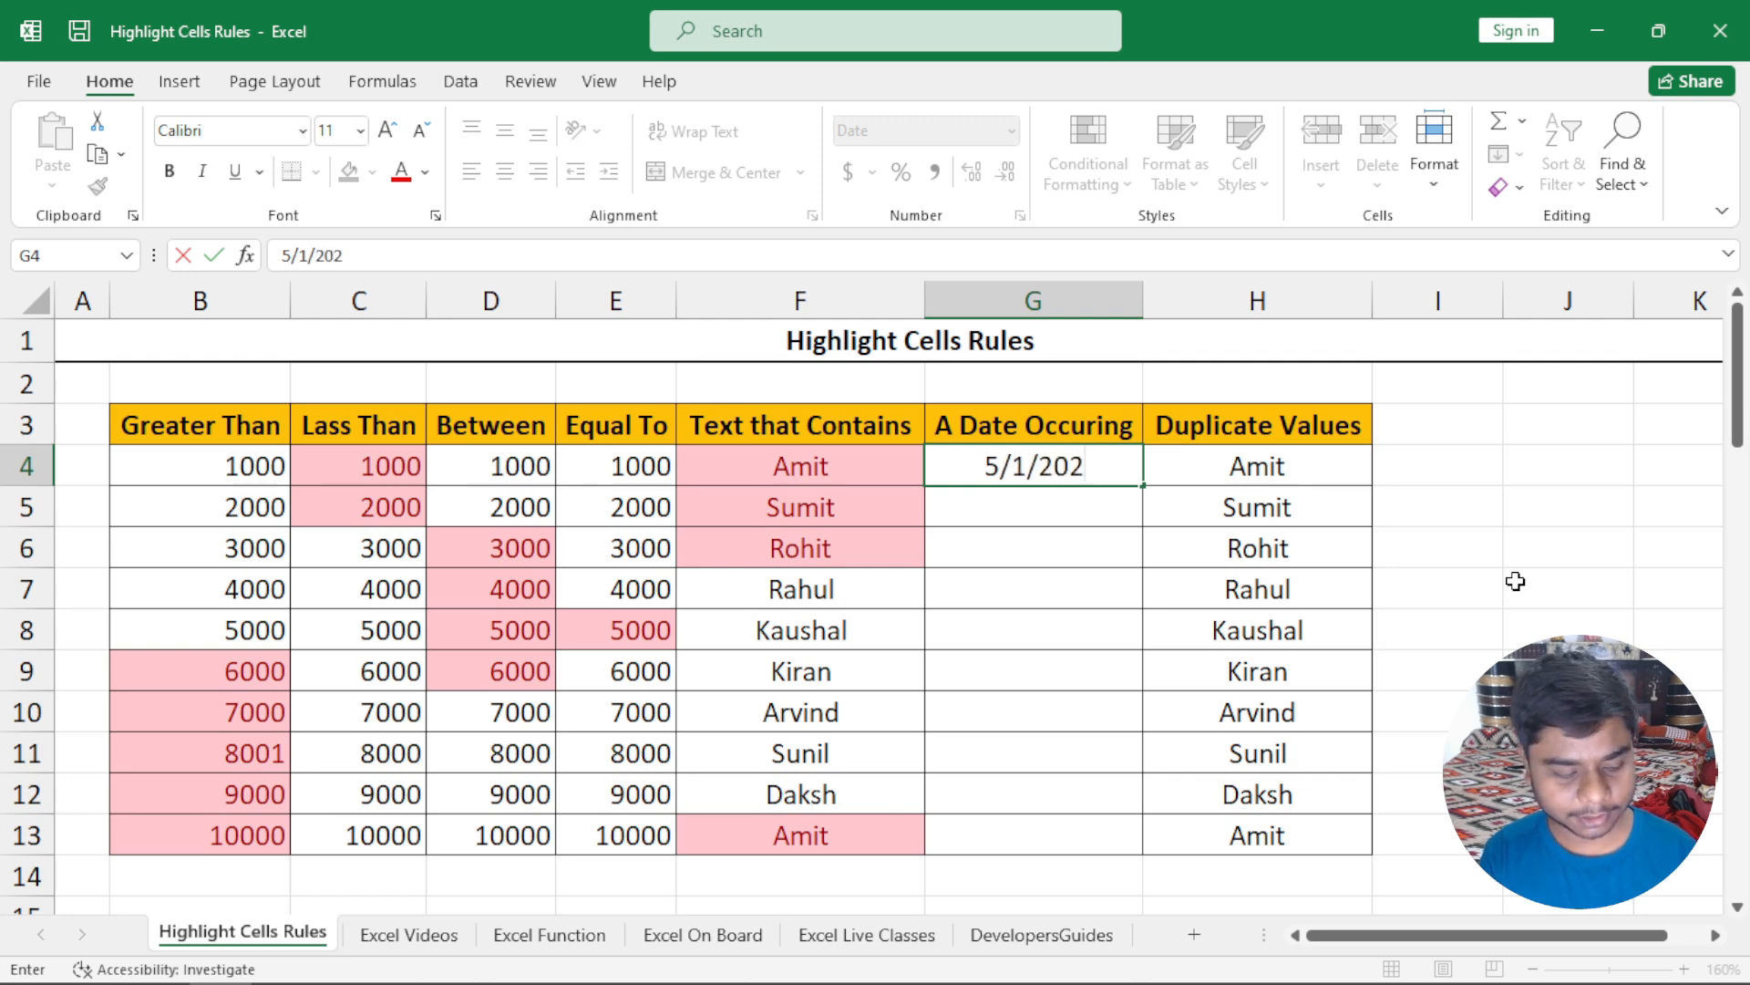
text(4)
key(ctrl+Return)
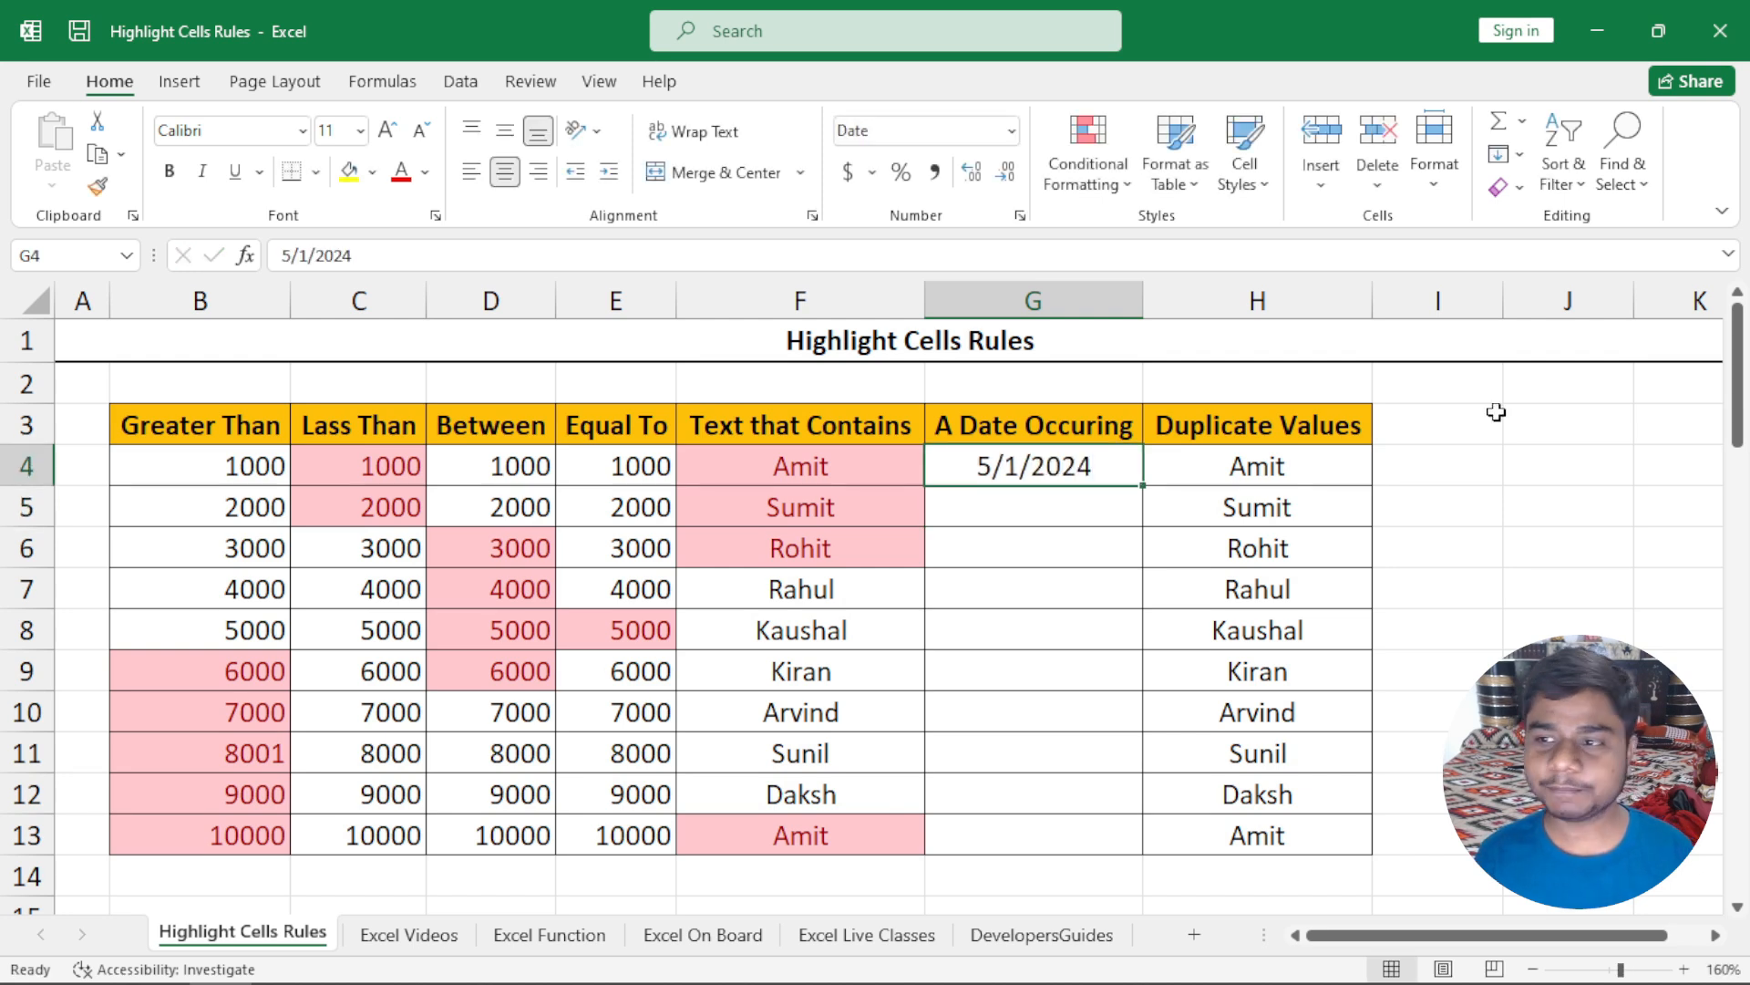
Step: Try to fill a daily date series from G4 along the row with stop value 7/31/2024
click(1521, 155)
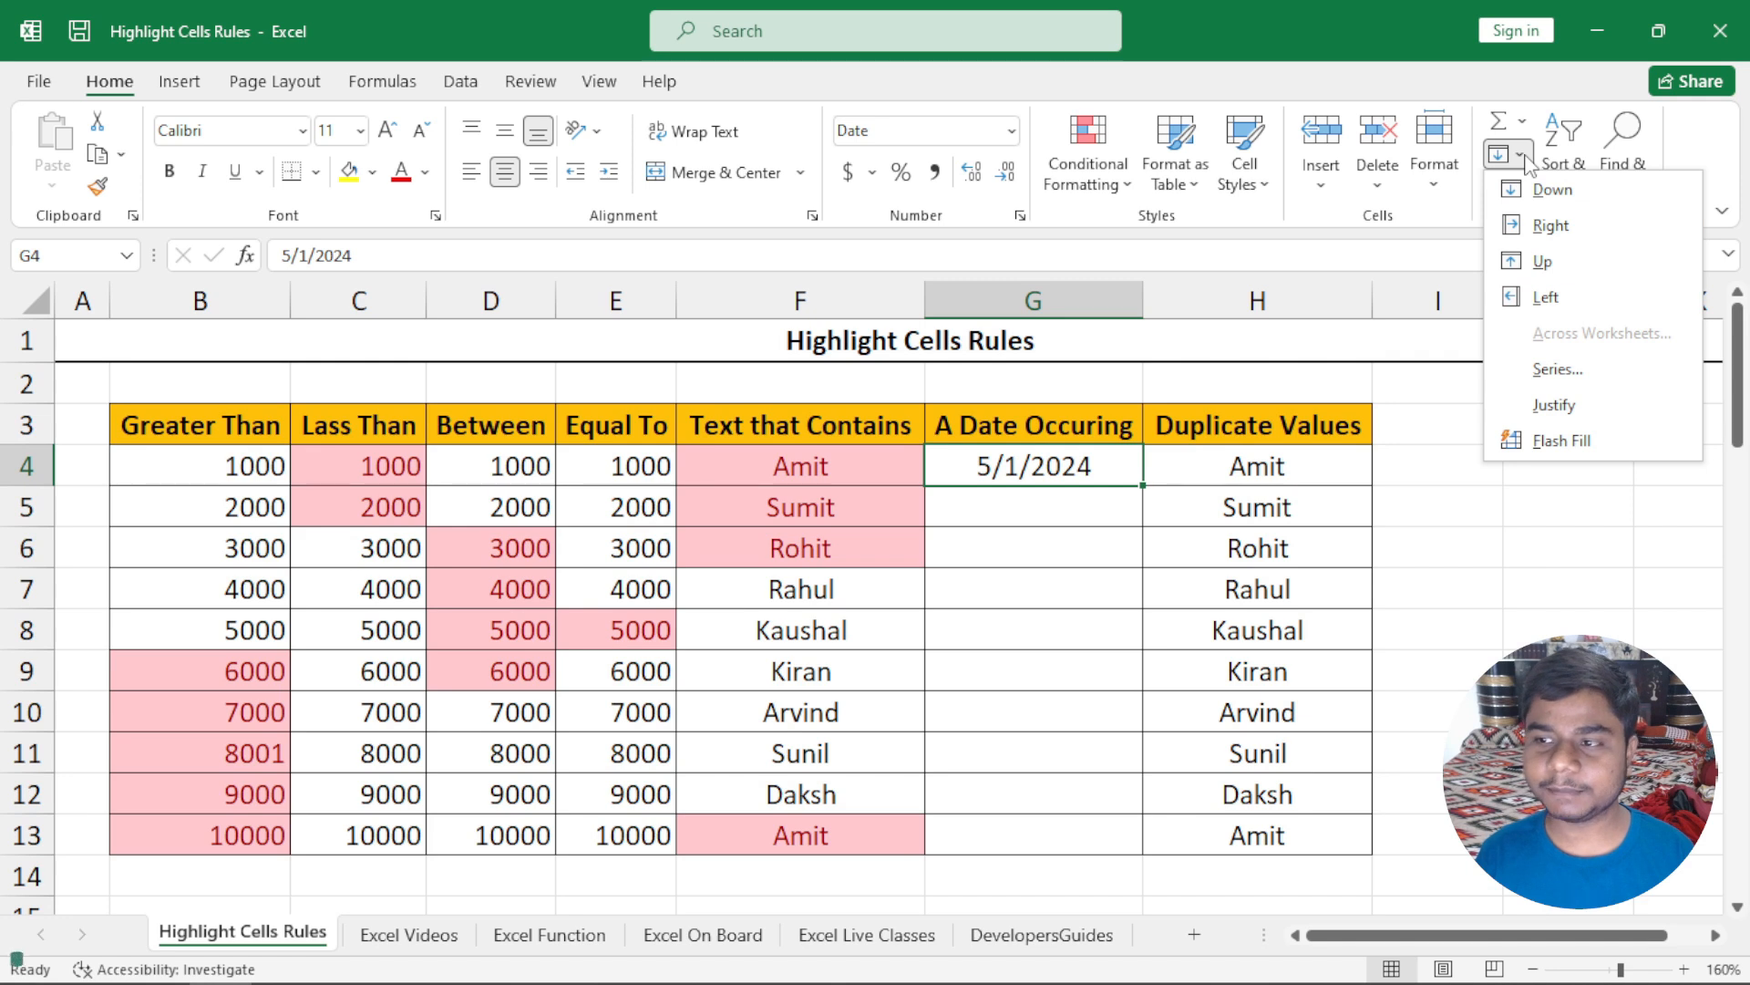
click(1556, 368)
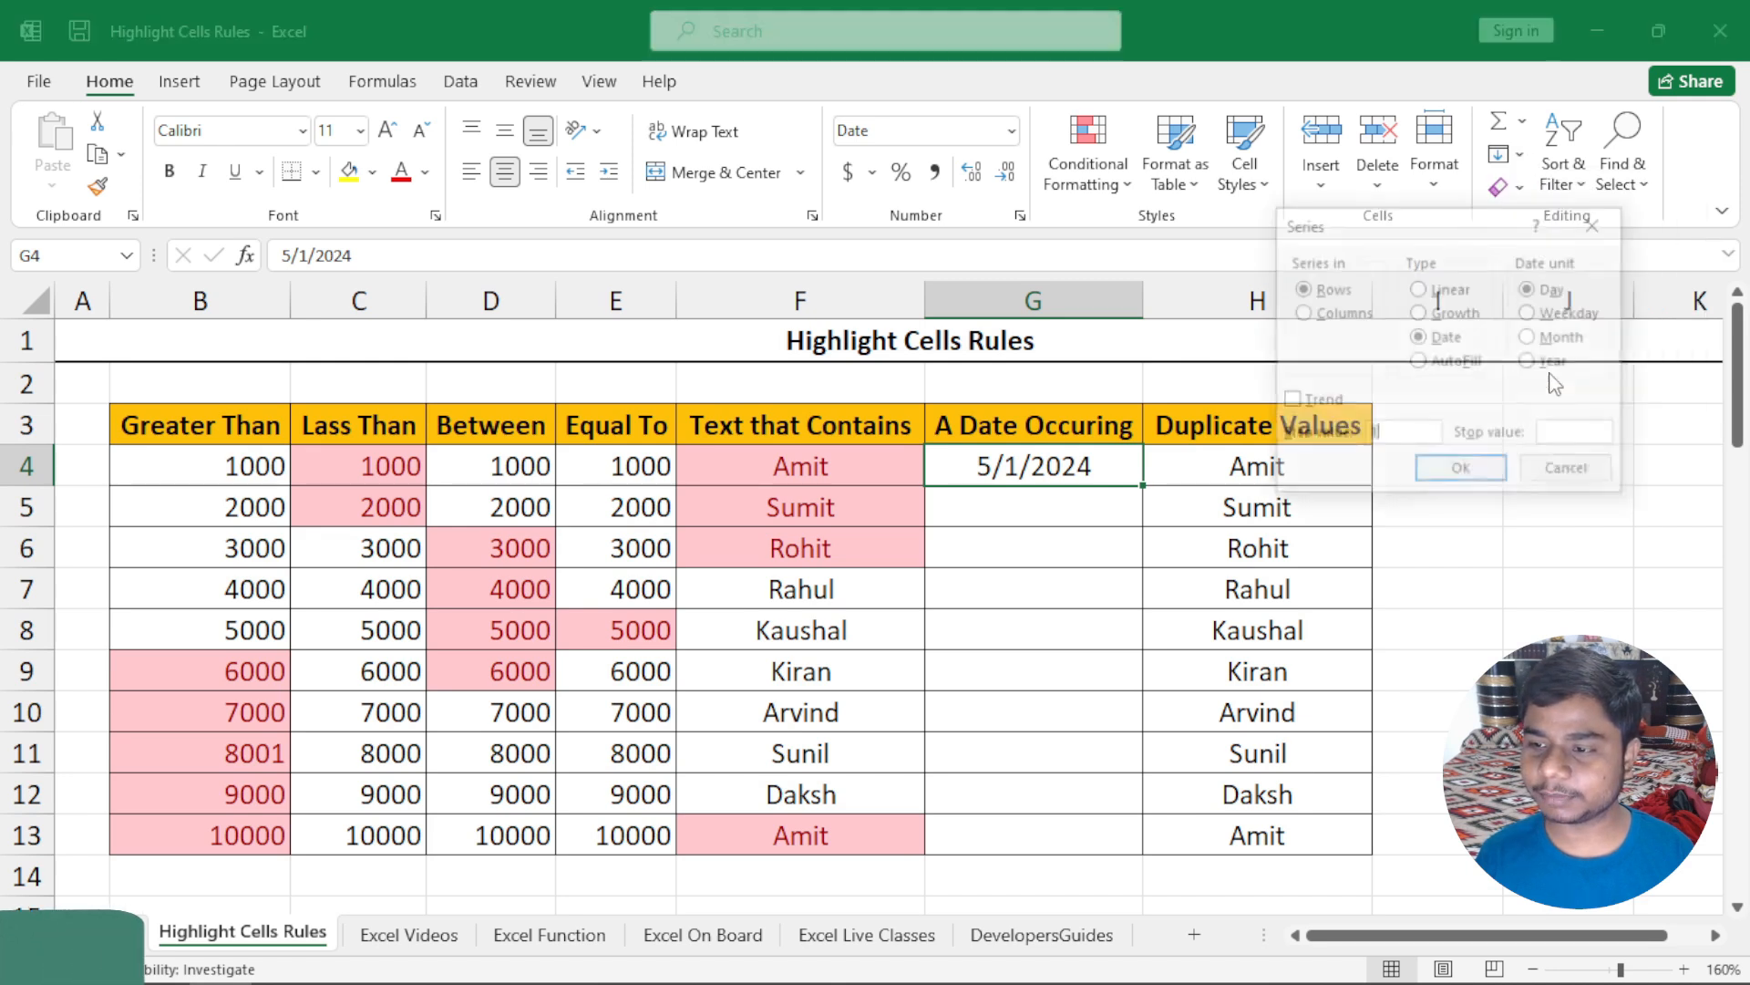
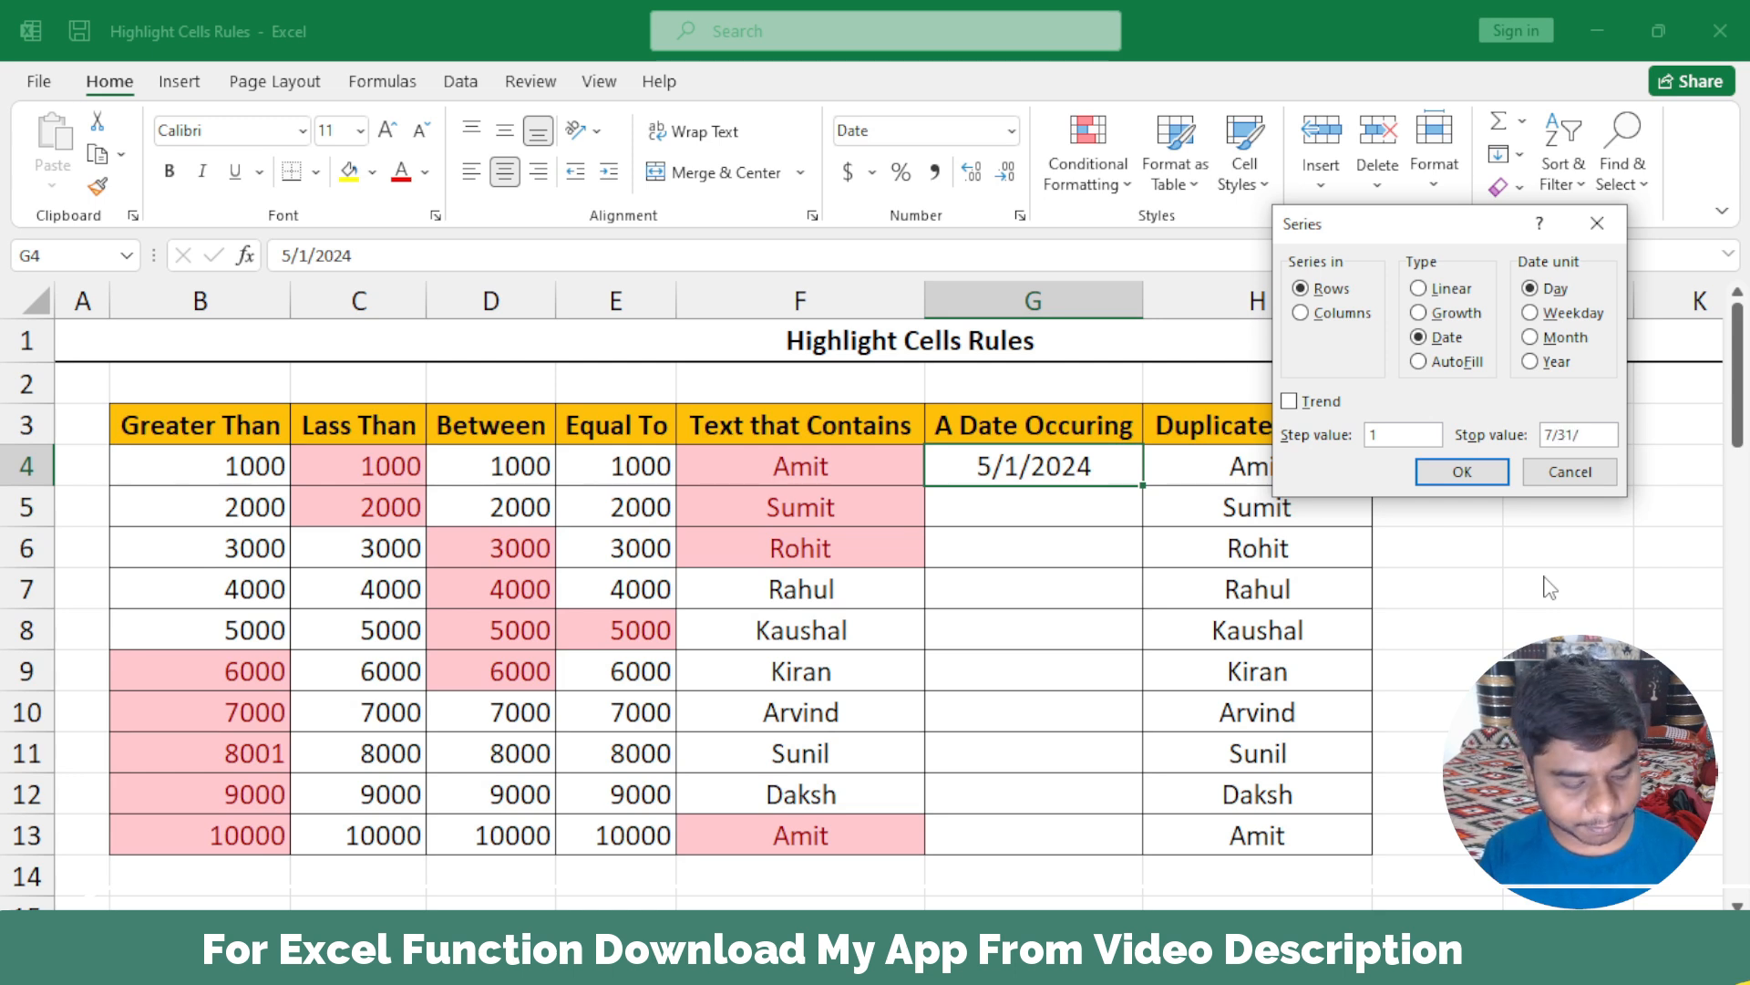
text(2024)
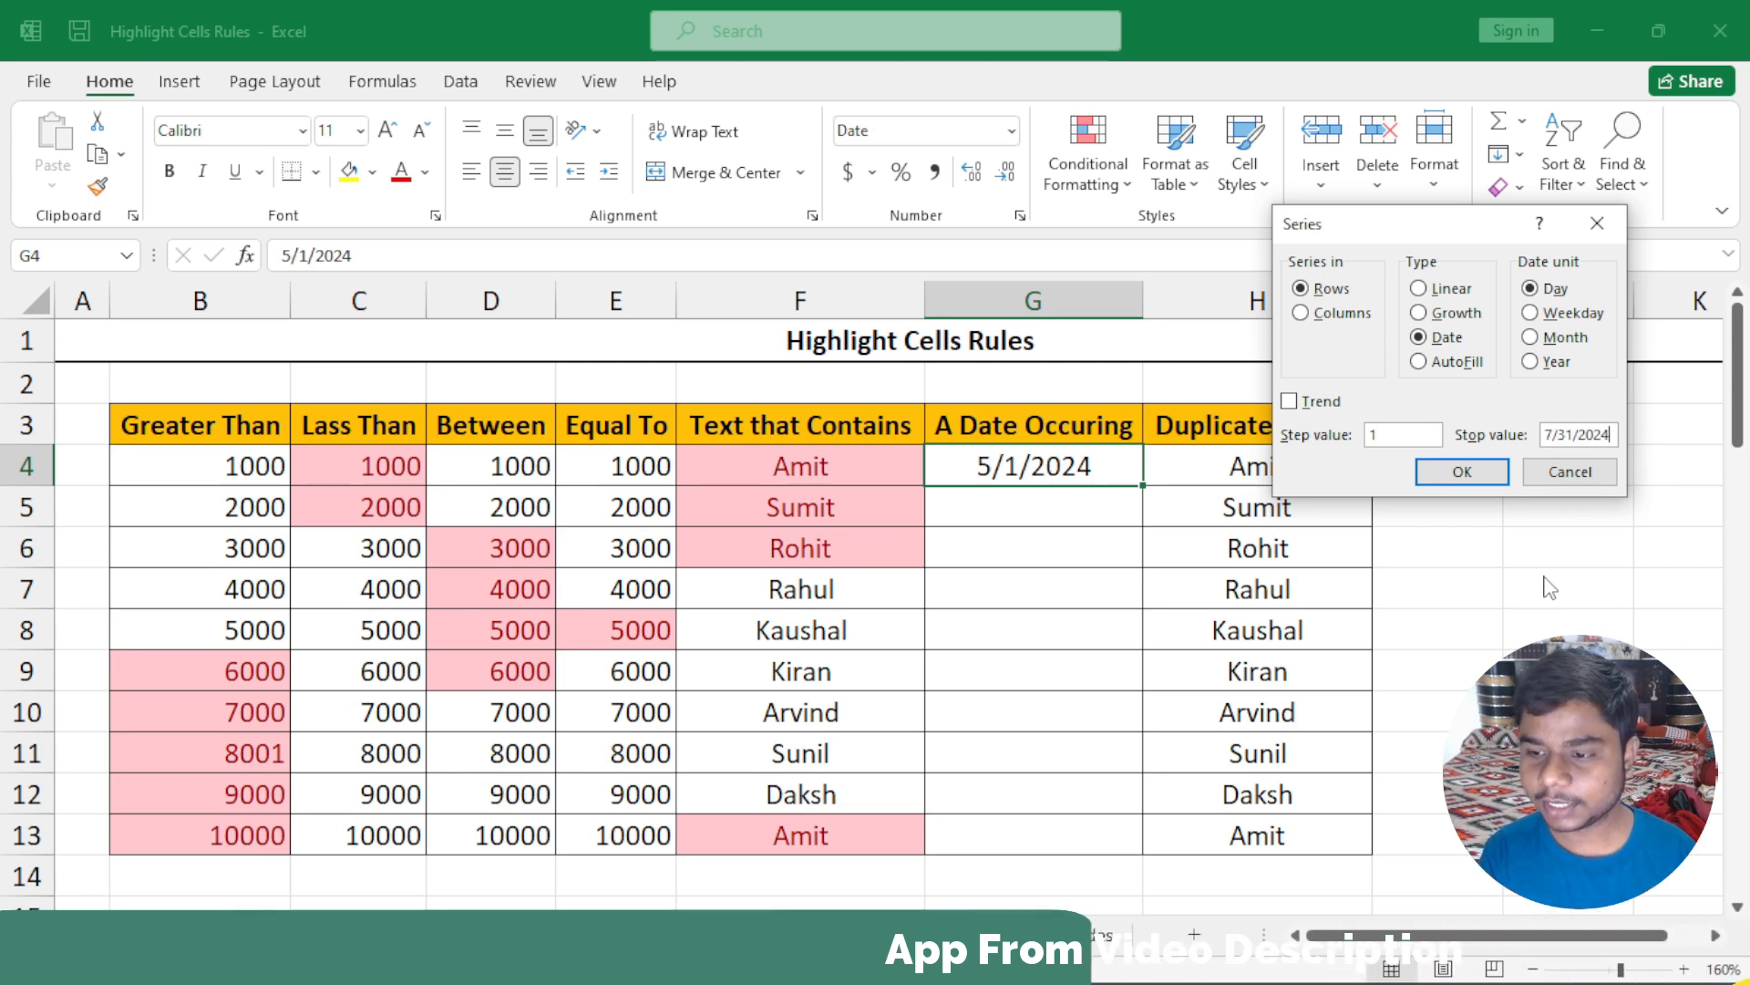
key(Return)
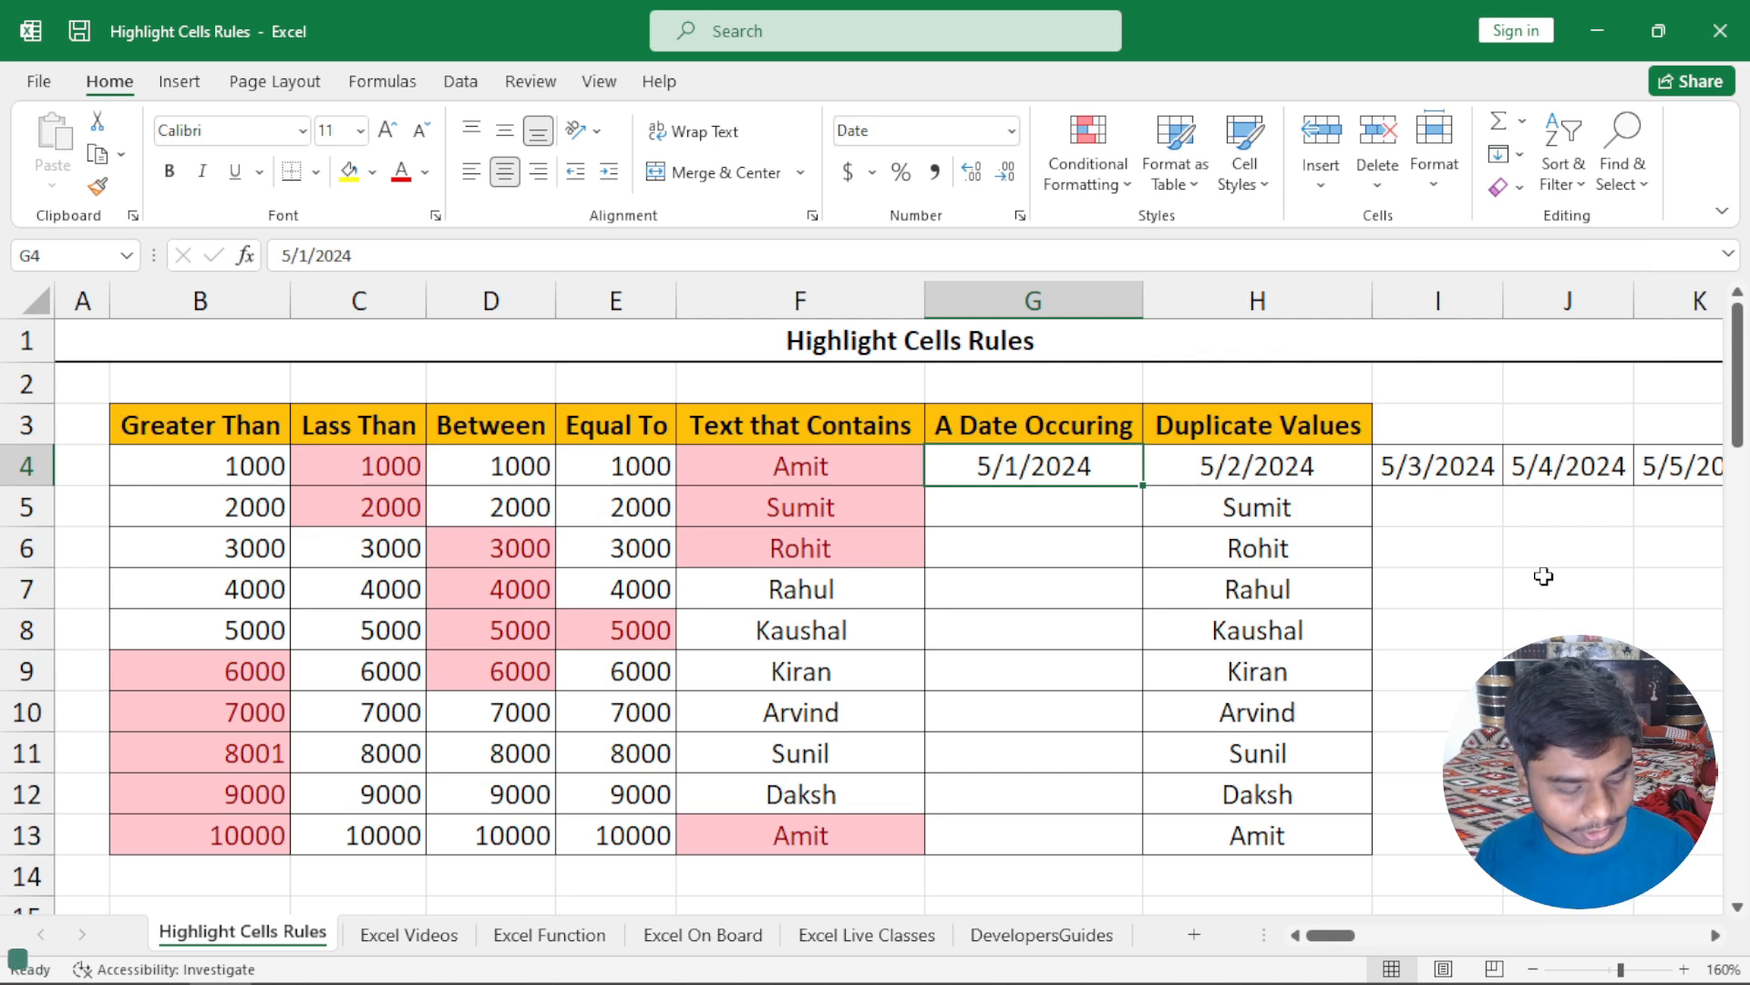
key(ctrl+z)
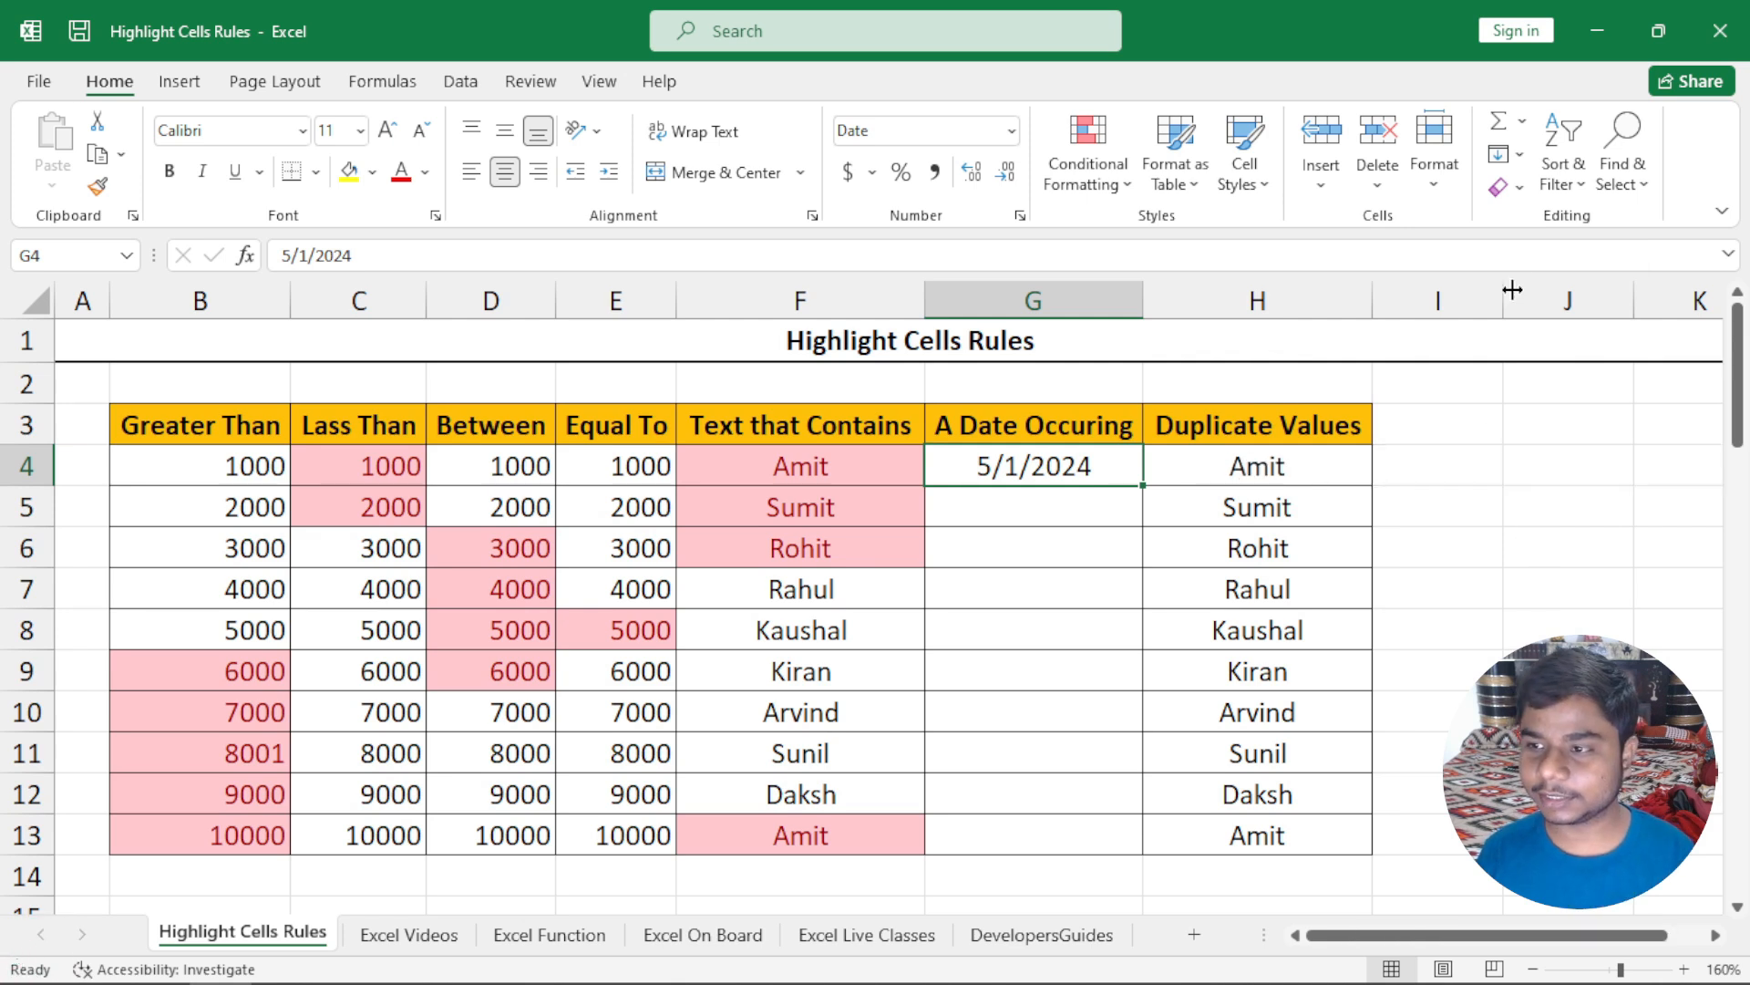
Step: Fill a daily date series from G4 down the column with step value 1 and stop value 7/31/2024
click(1502, 154)
click(1558, 370)
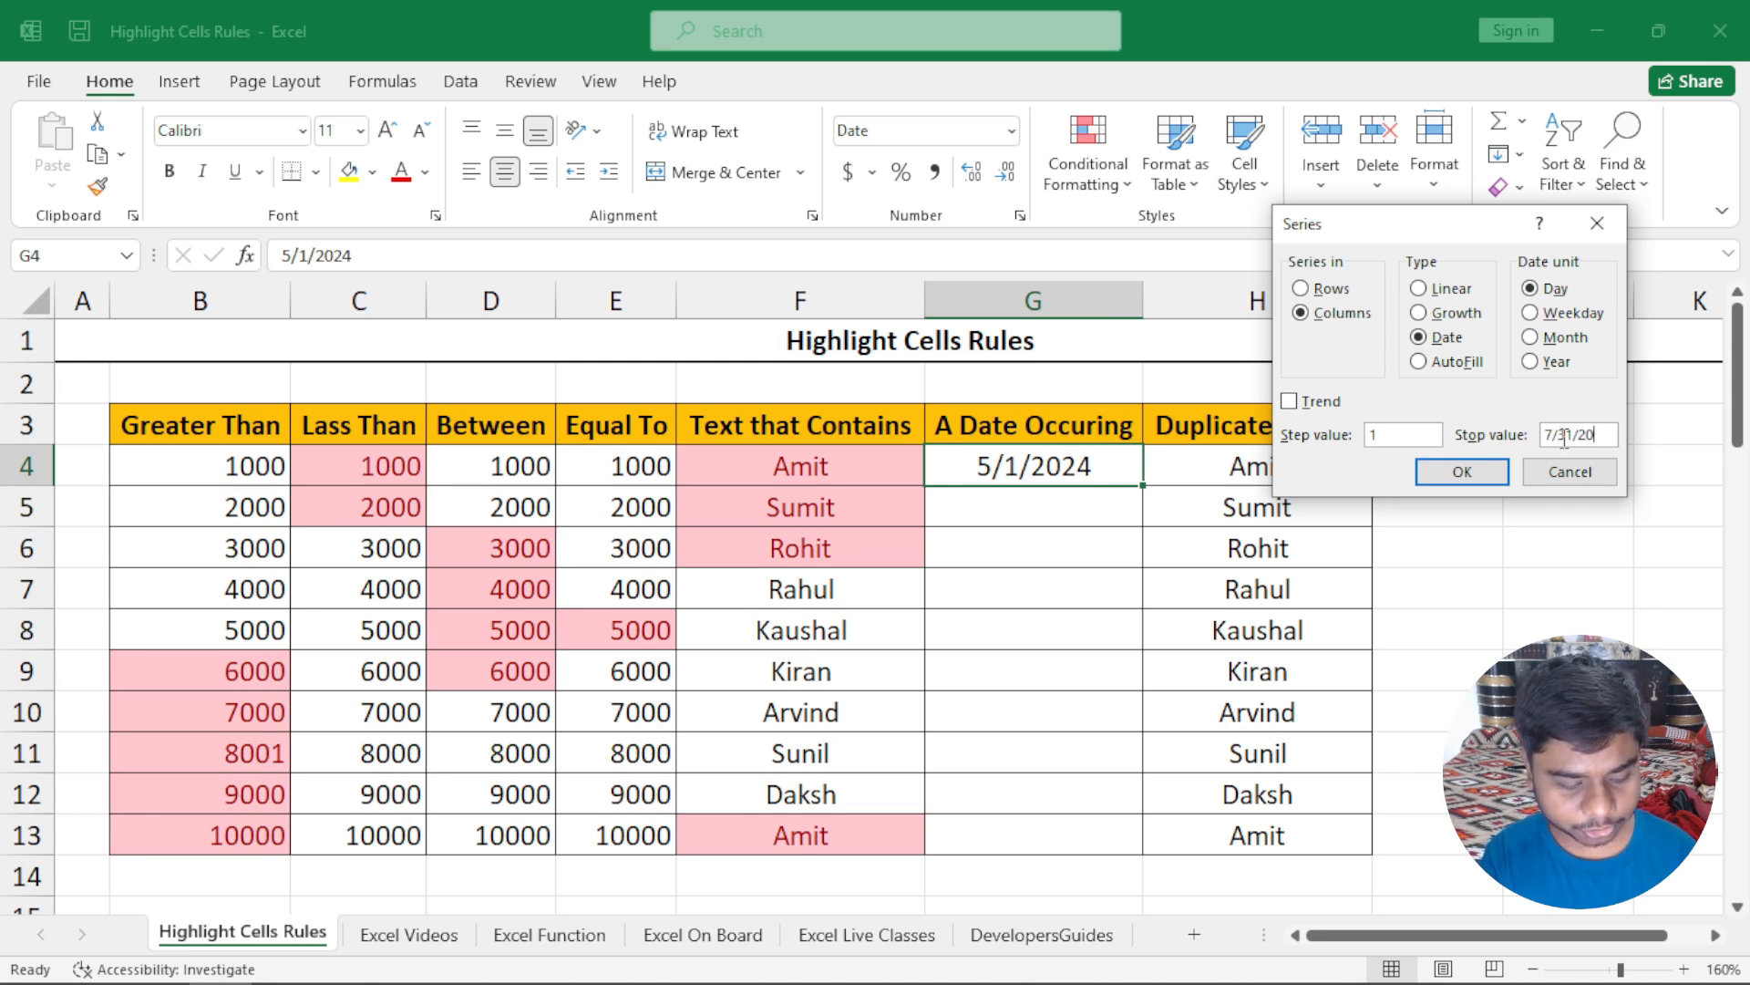
click(1461, 471)
click(1395, 644)
Step: Select all the dates in G4:G95 of the A Date Occuring column
drag(1117, 467, 1094, 832)
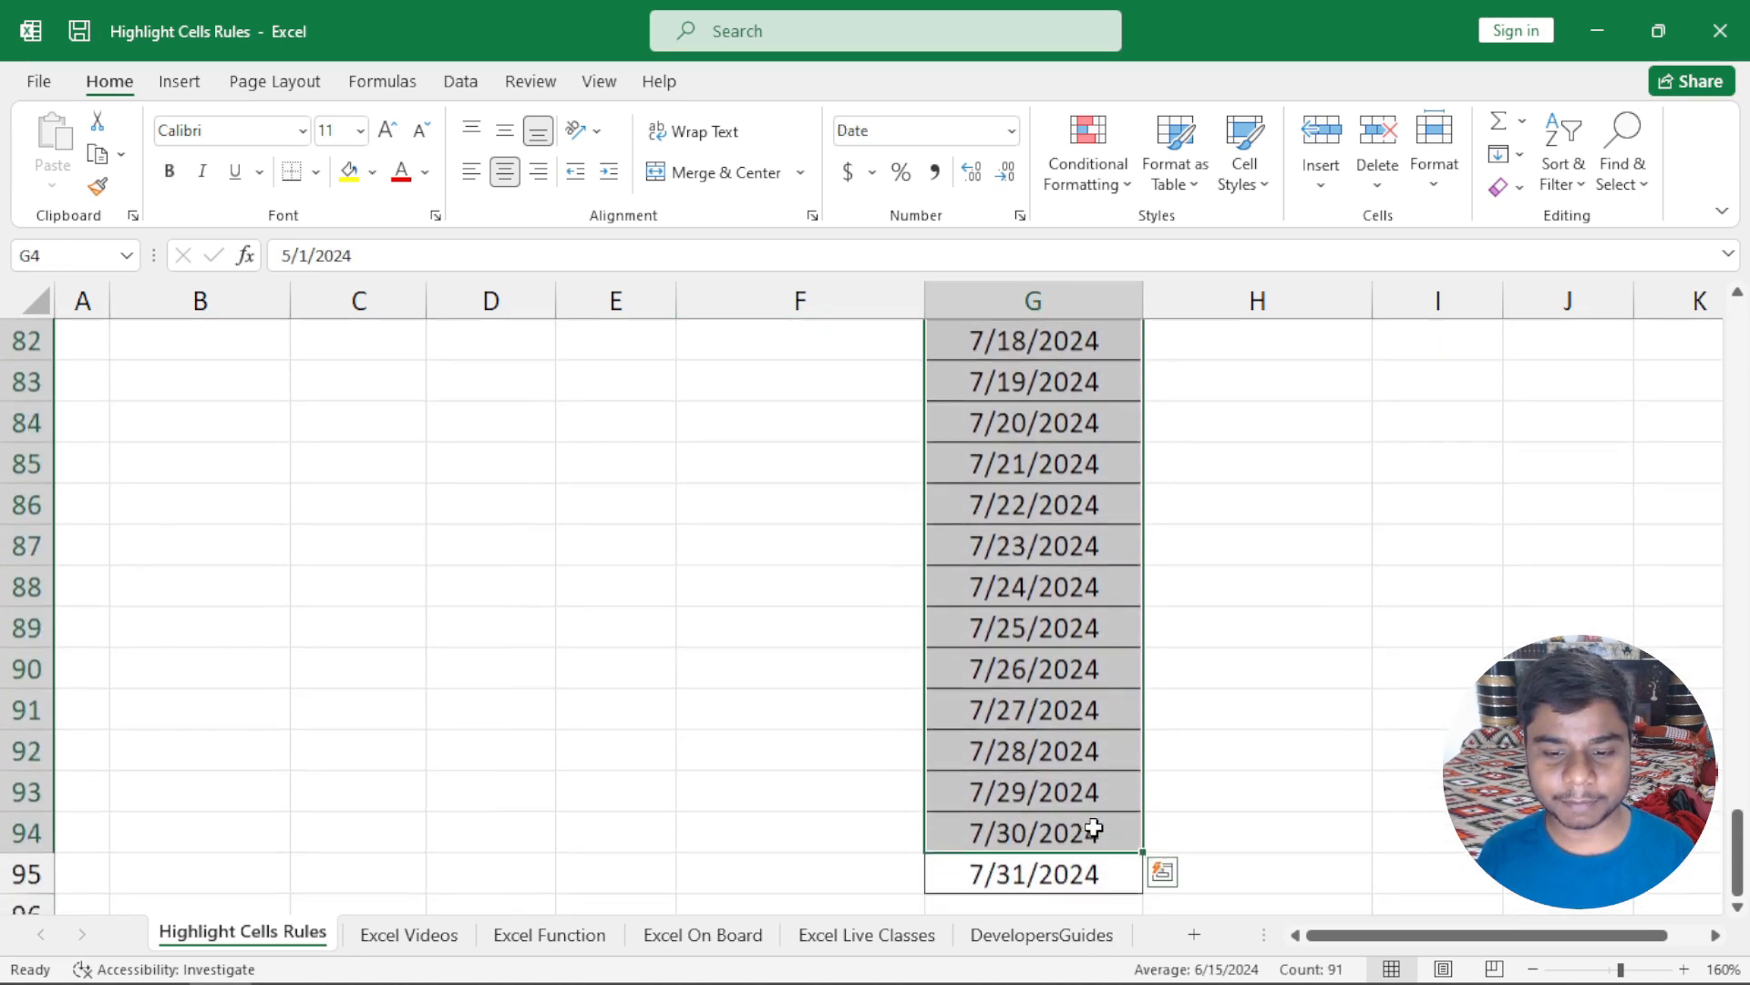
scroll(1114, 763, up, 13)
scroll(1222, 586, up, 14)
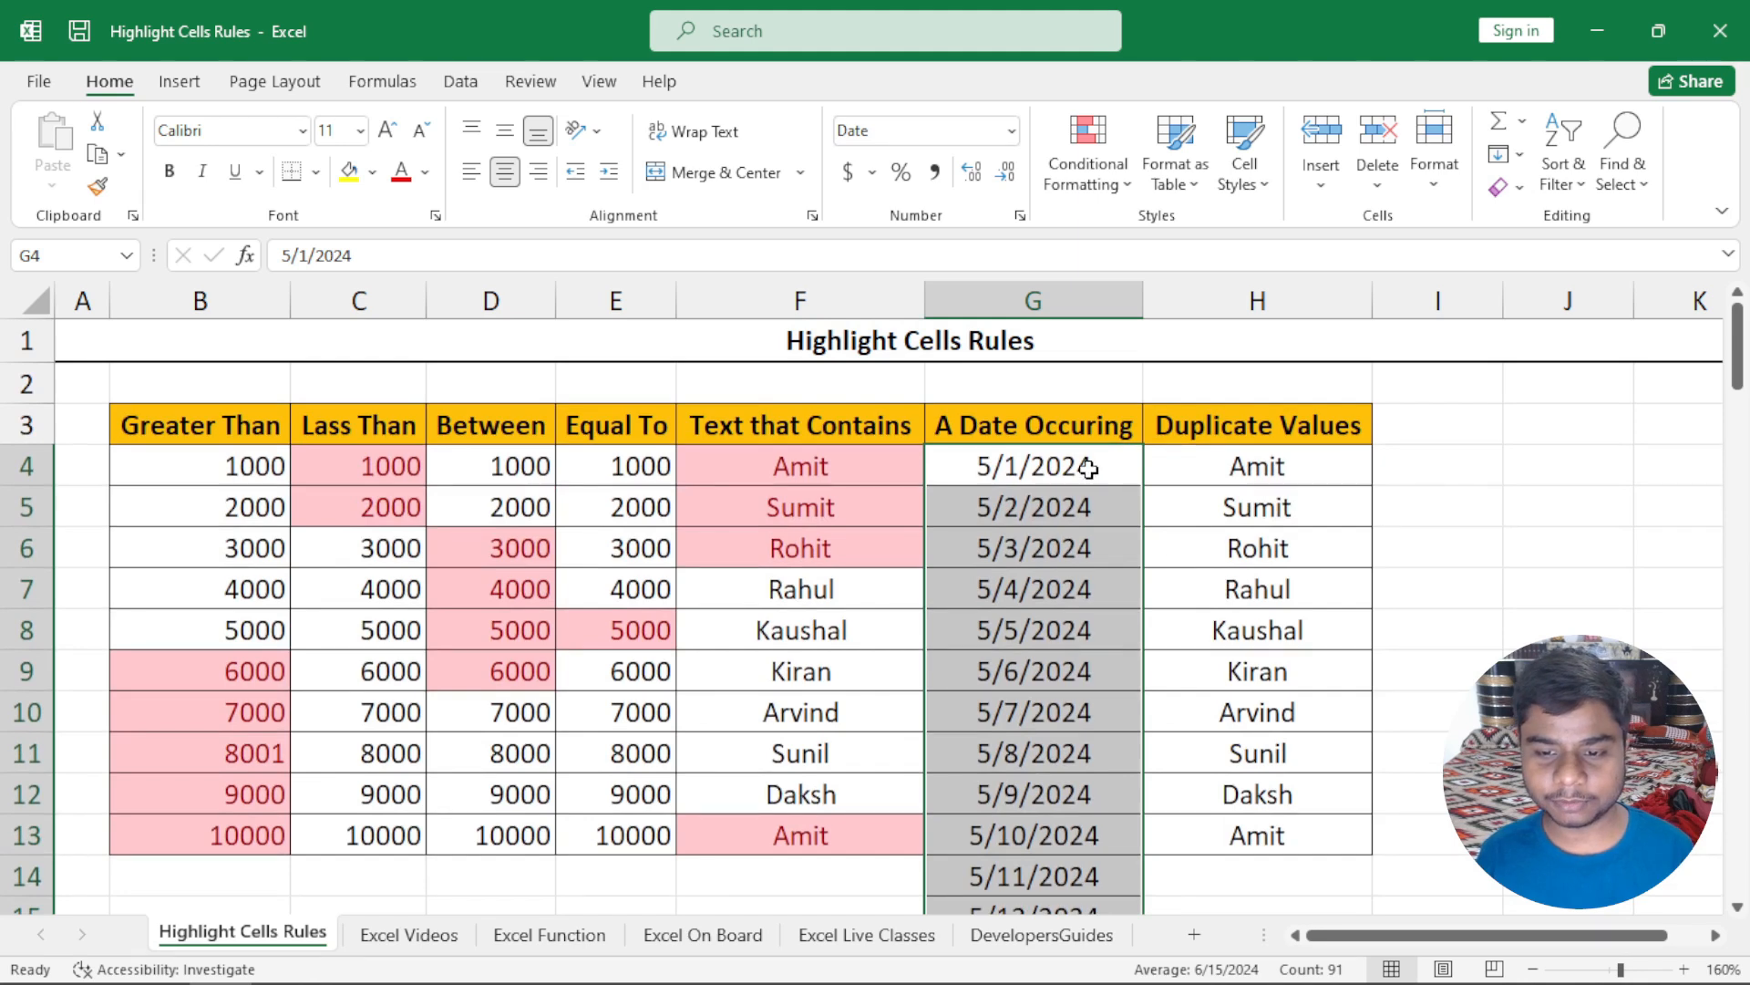
drag(1090, 468, 1036, 921)
drag(1051, 815, 1051, 814)
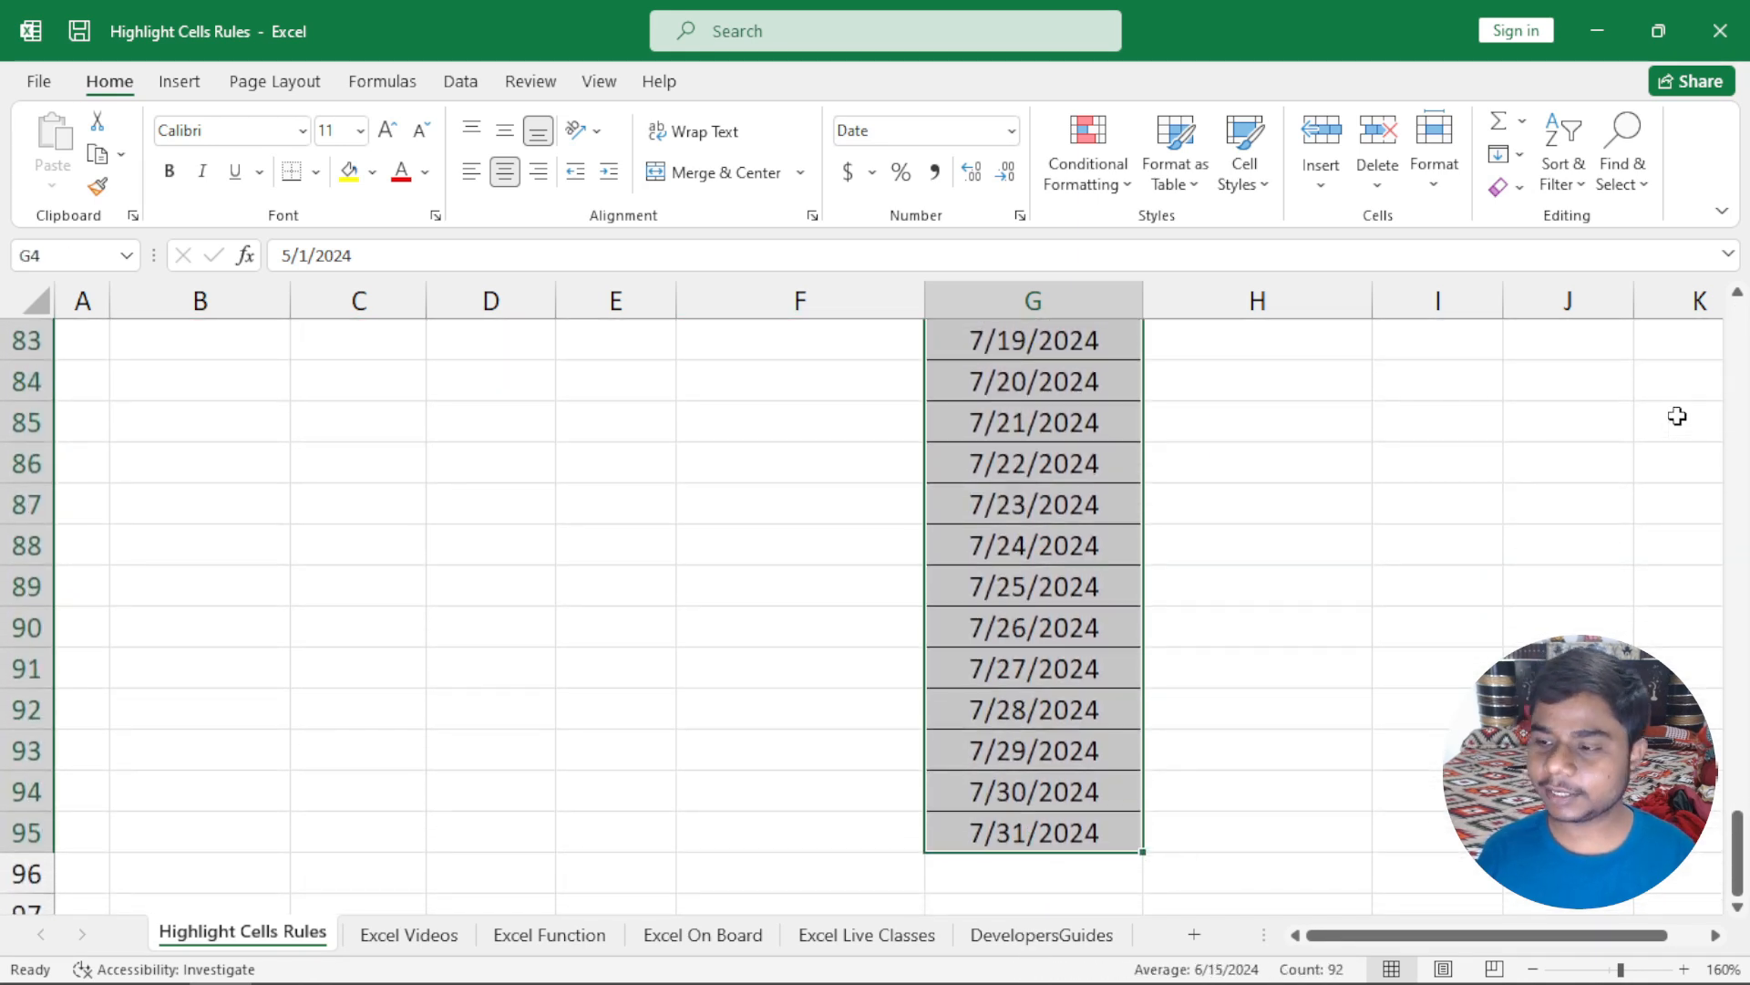
scroll(1740, 834, up, 7)
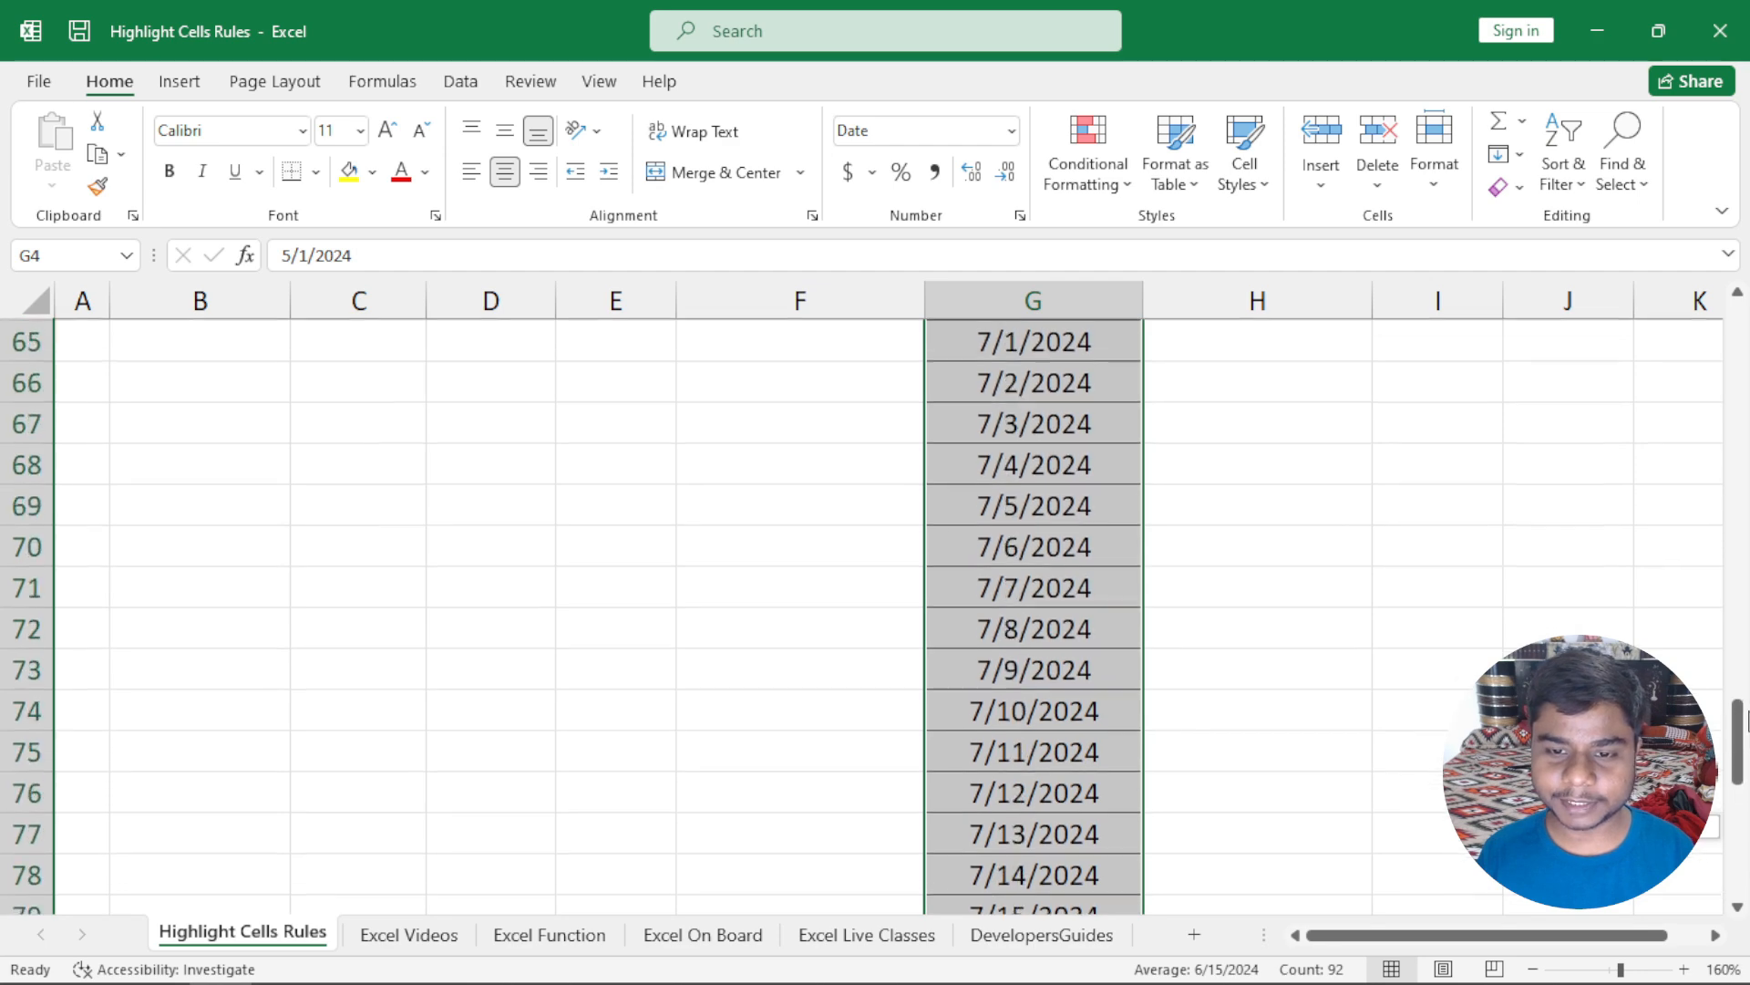
scroll(1624, 623, down, 6)
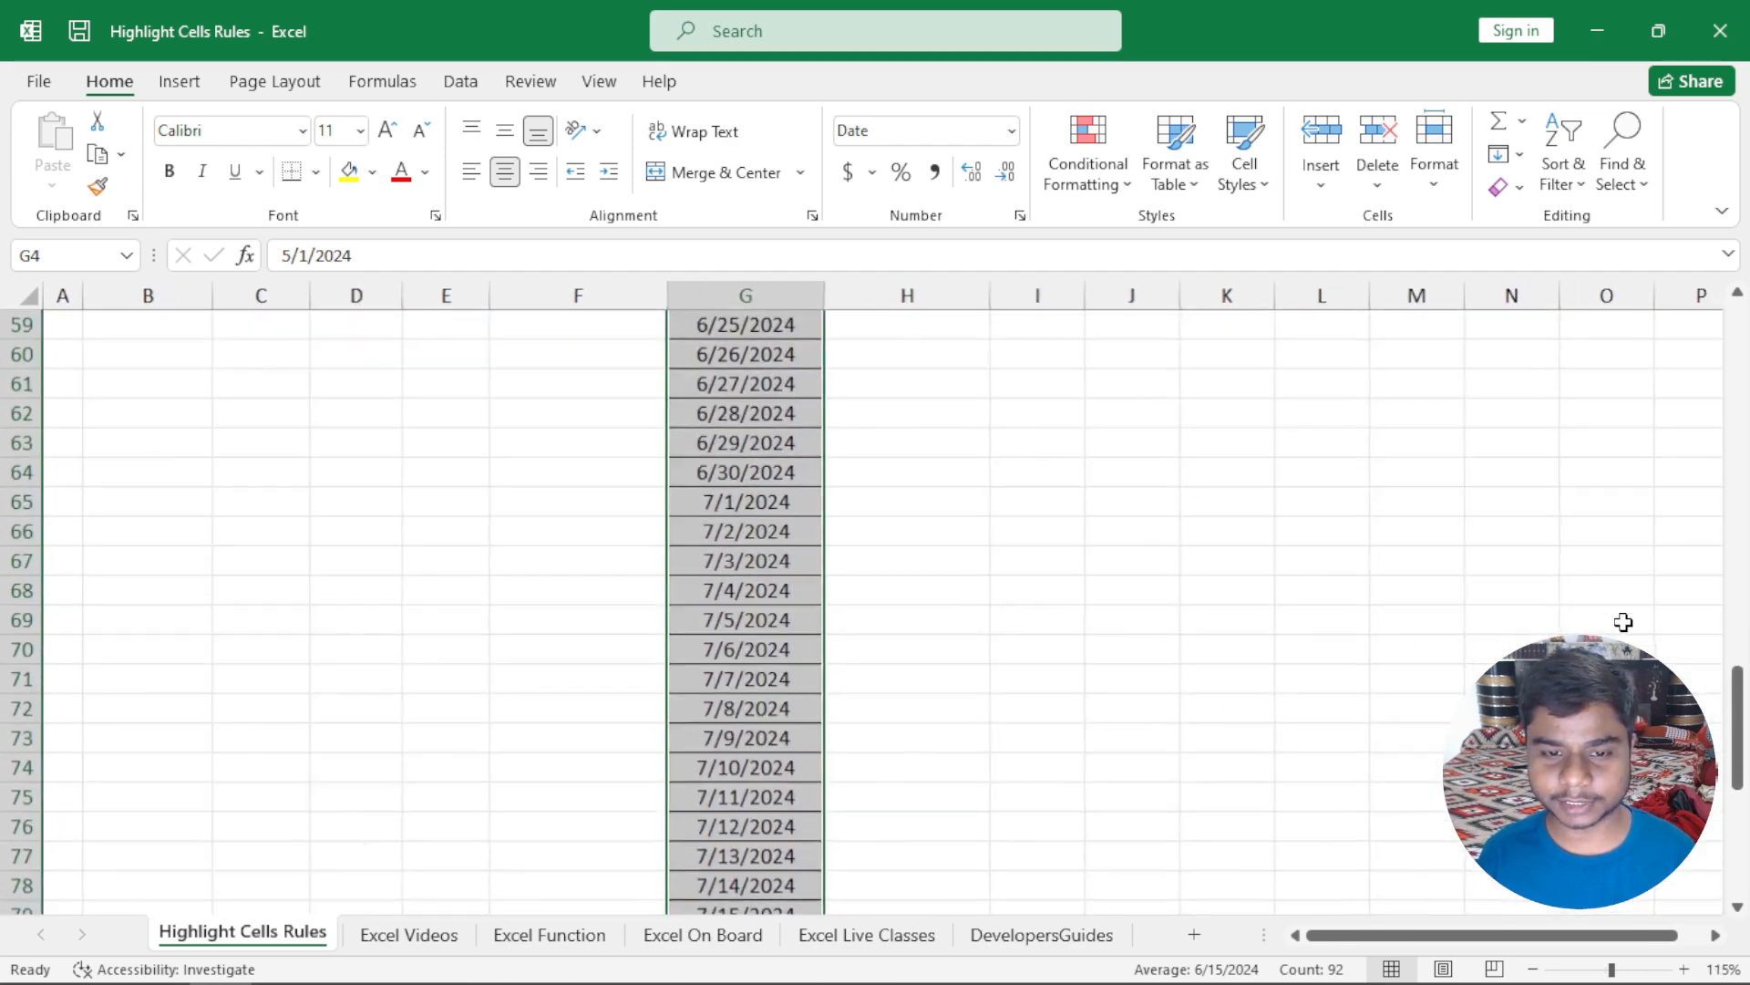
scroll(1373, 603, up, 3)
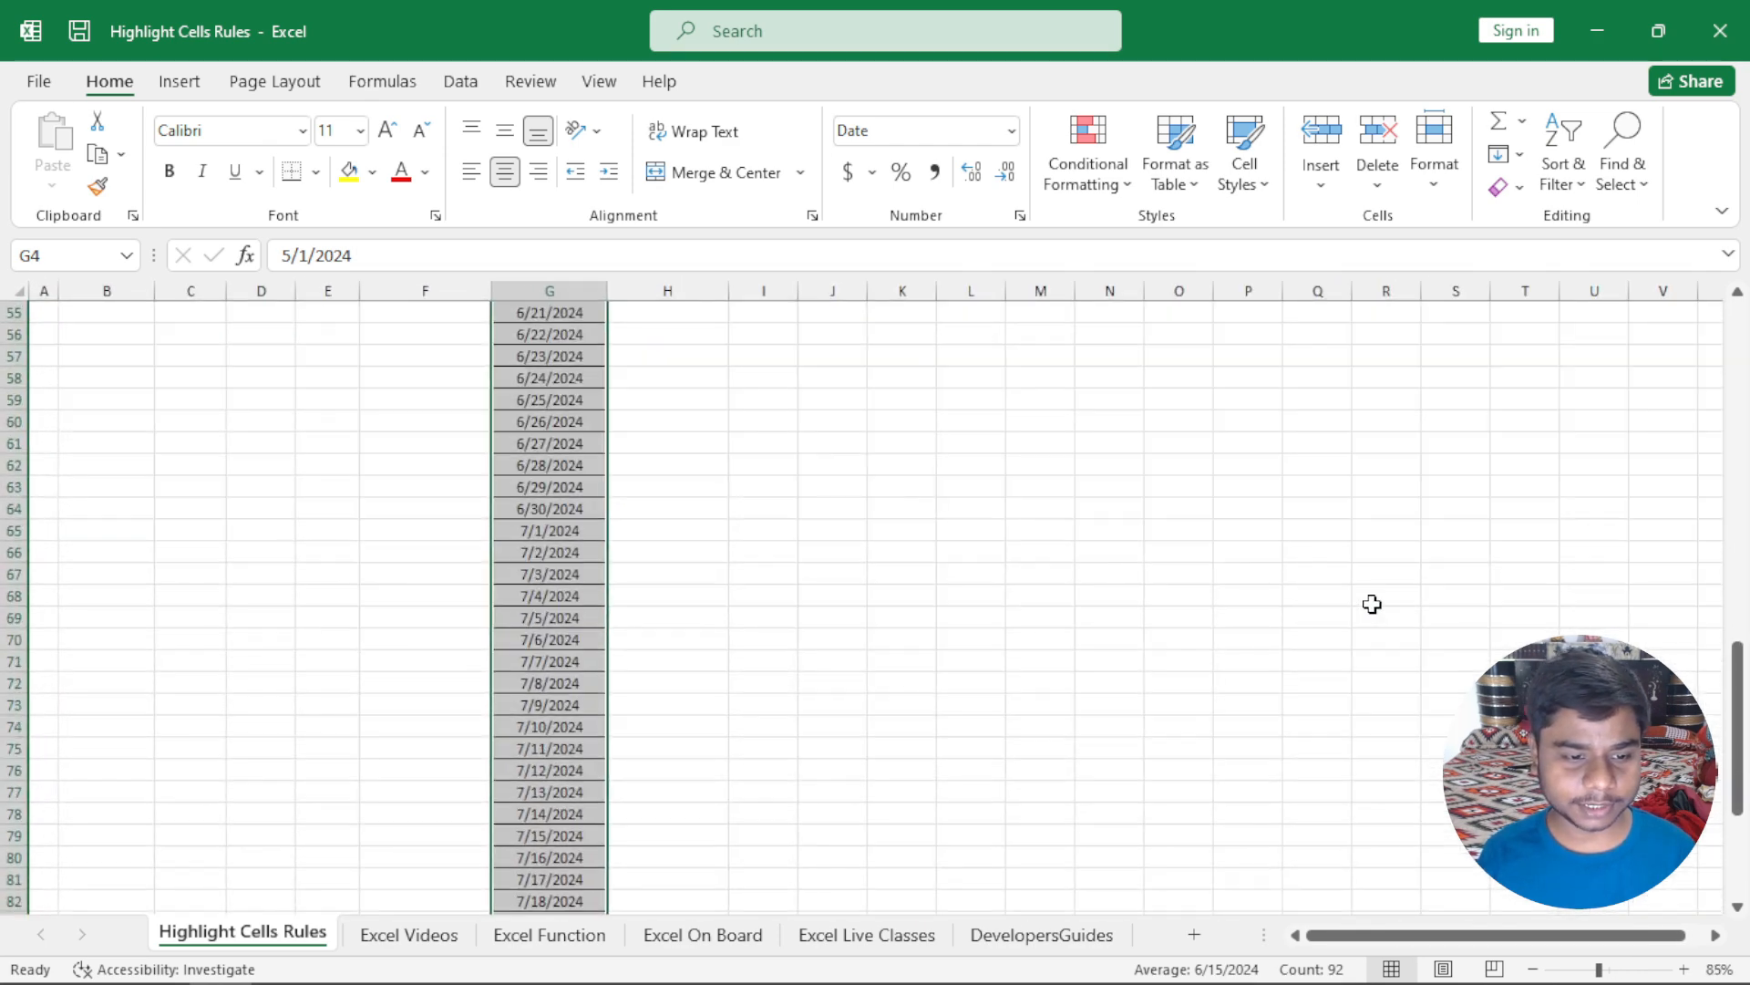
scroll(1144, 587, up, 1)
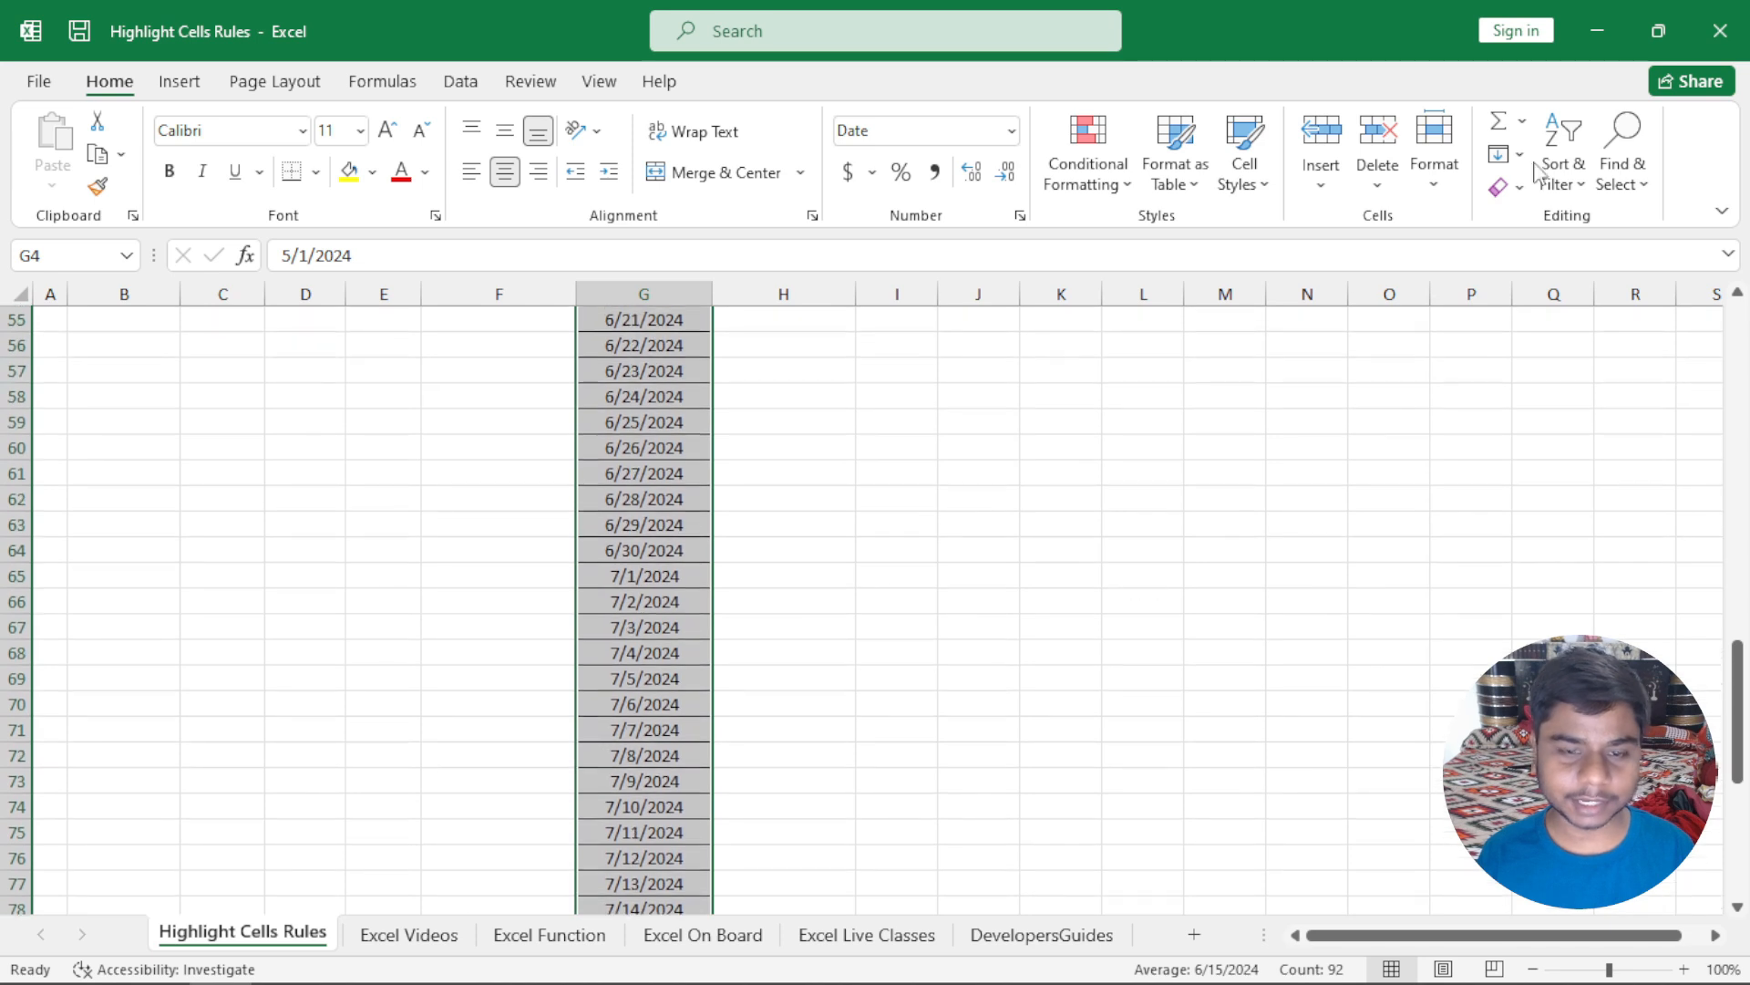
Step: Preview the A Date Occurring rule on G4:G95 with Yesterday, Today, Tomorrow and In the last 7 days, closing it without applying
click(1086, 189)
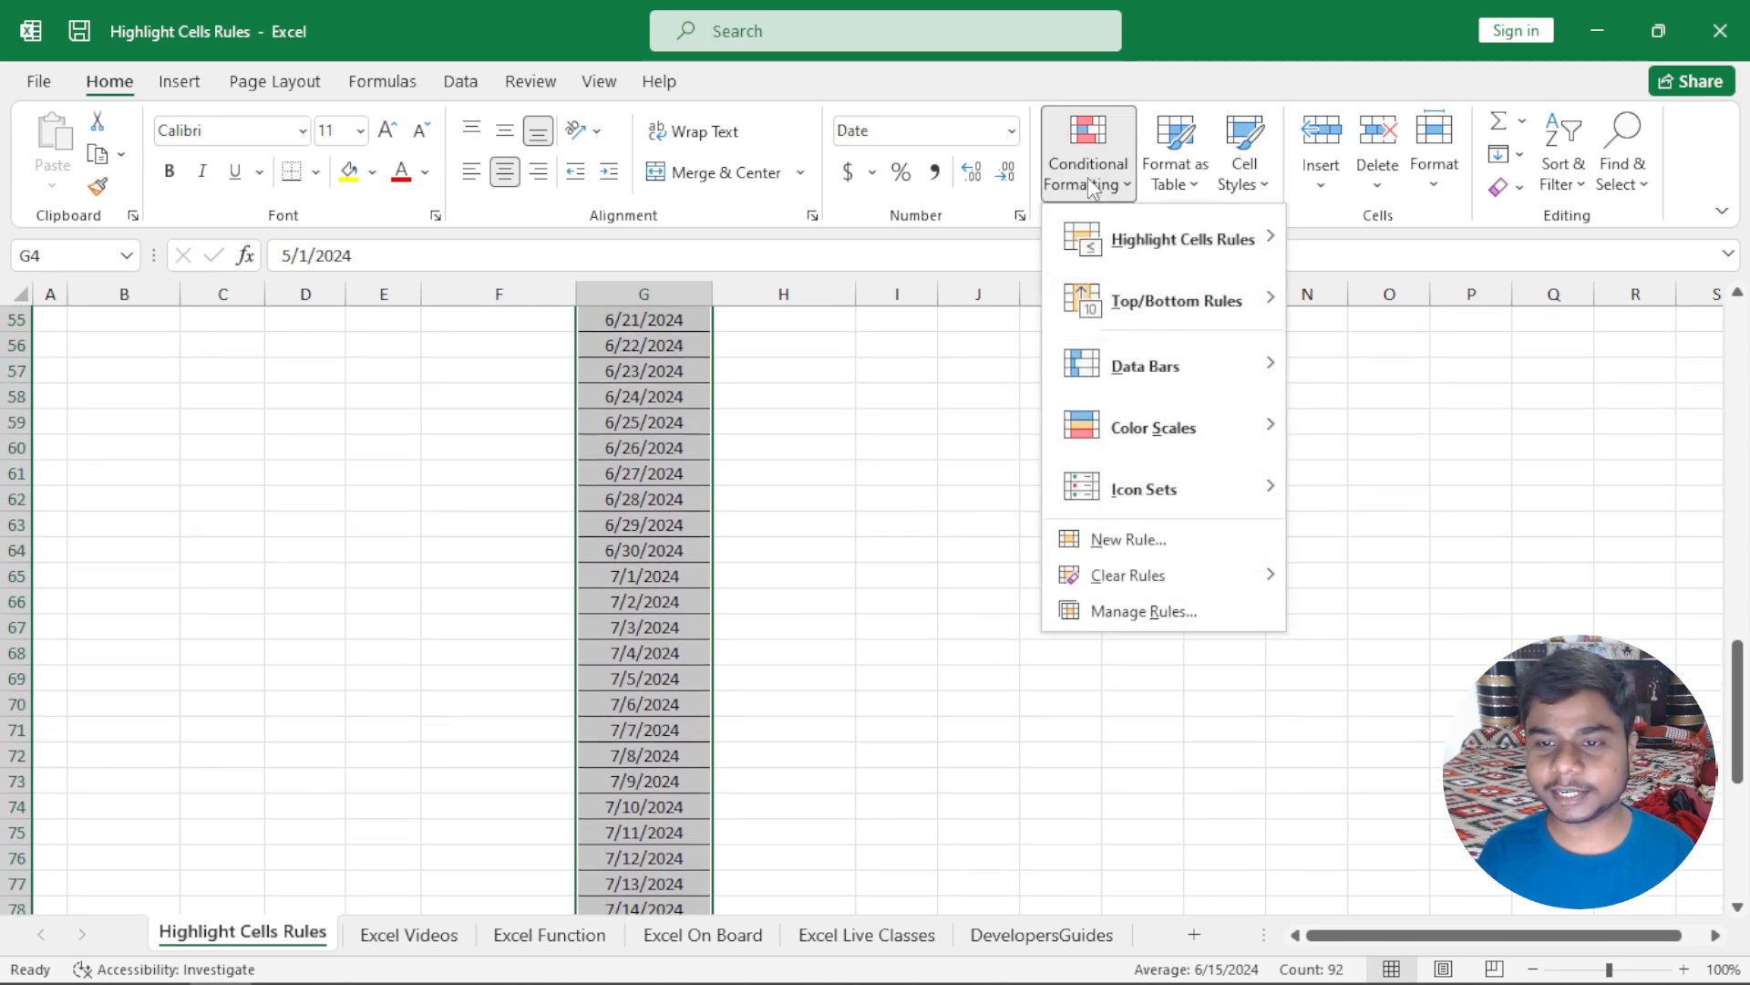
mouse_move(1163, 244)
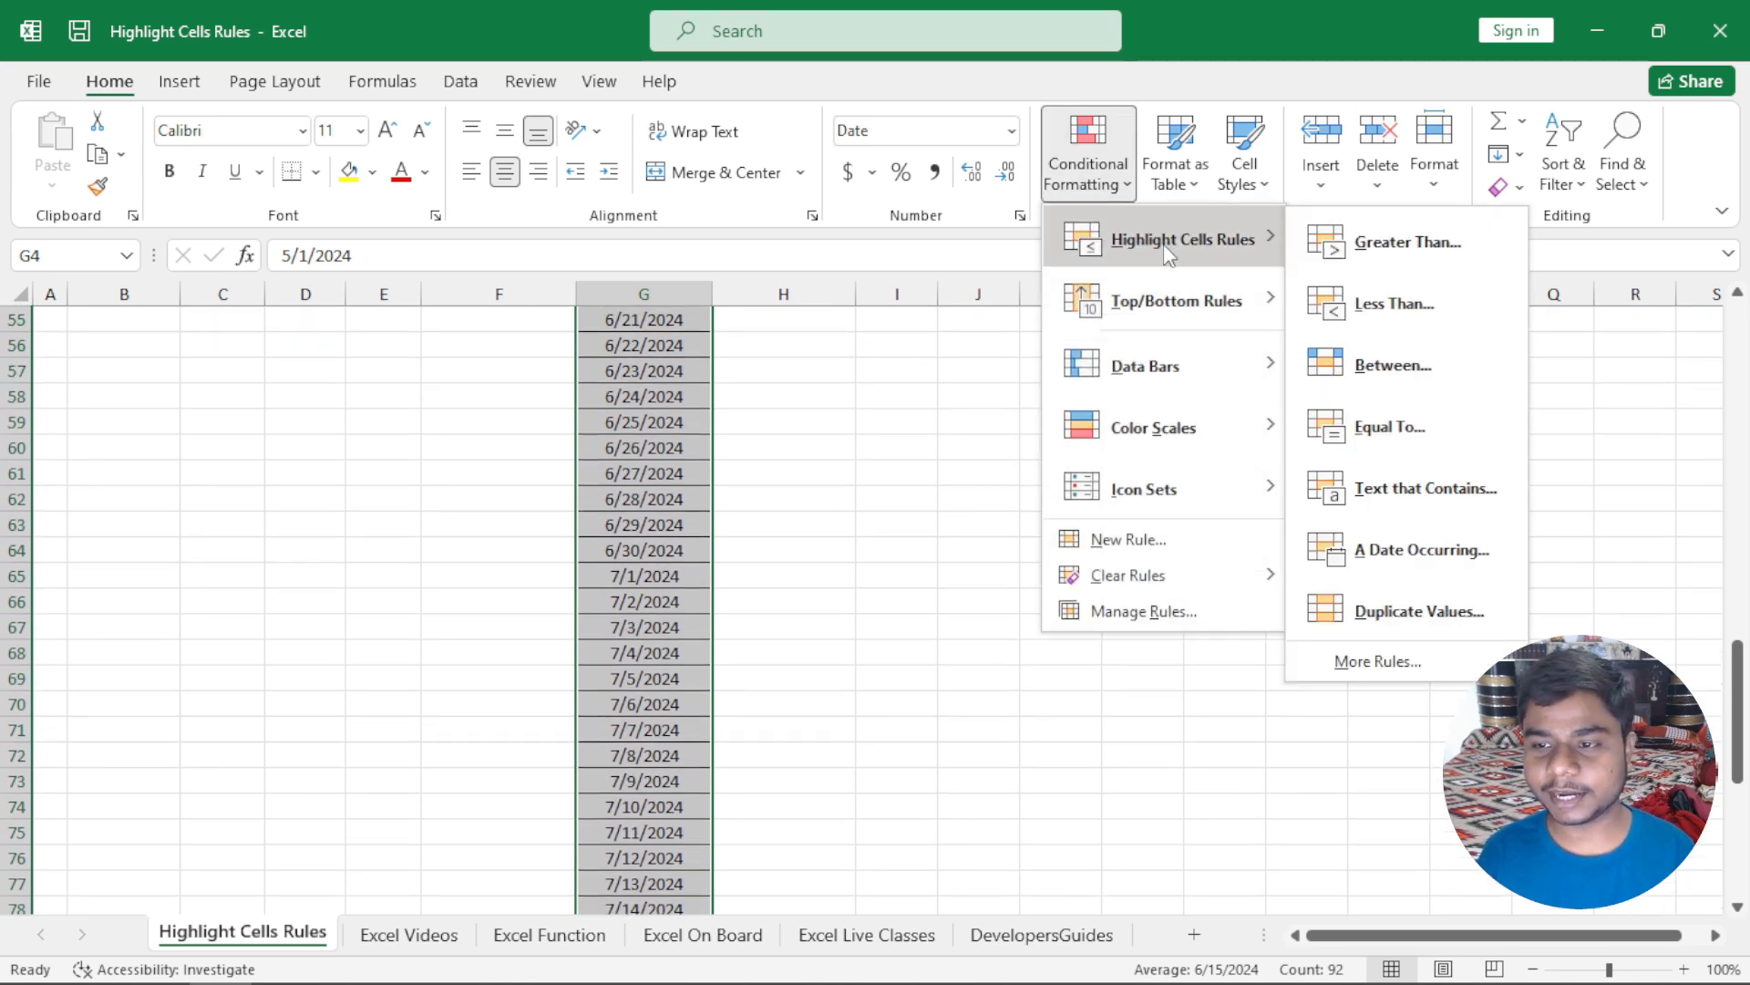
click(1404, 548)
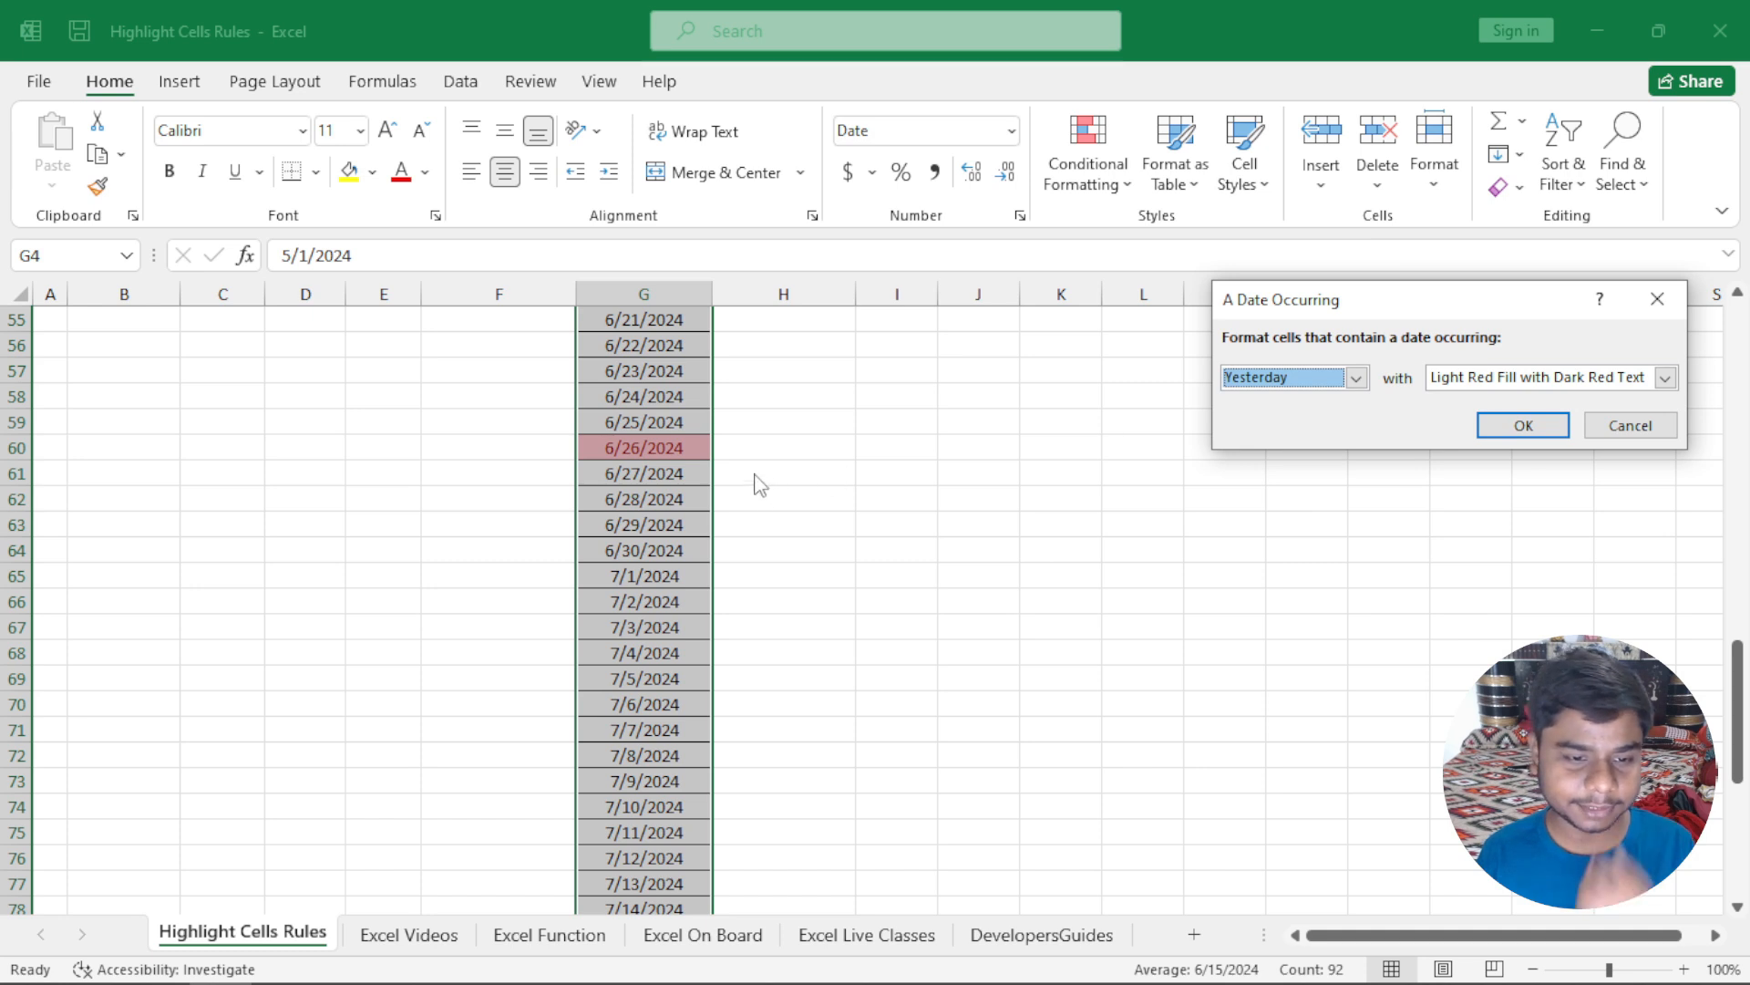
drag(1236, 317, 926, 336)
click(946, 416)
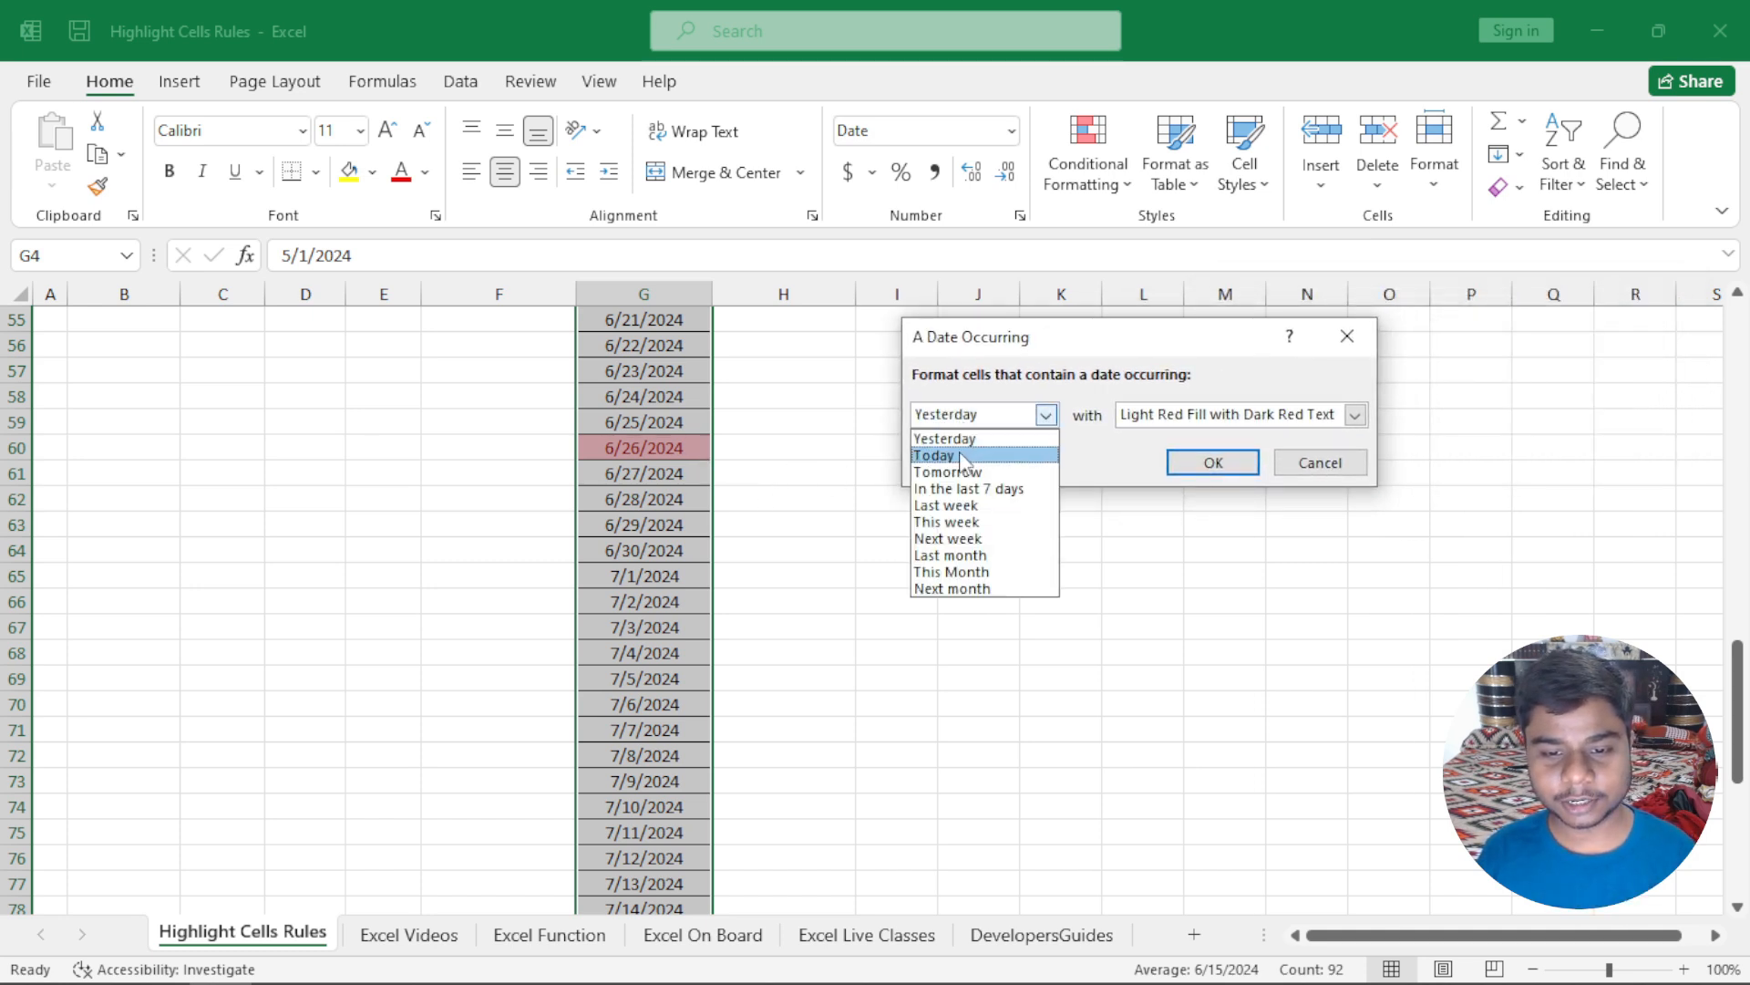
click(966, 453)
click(939, 416)
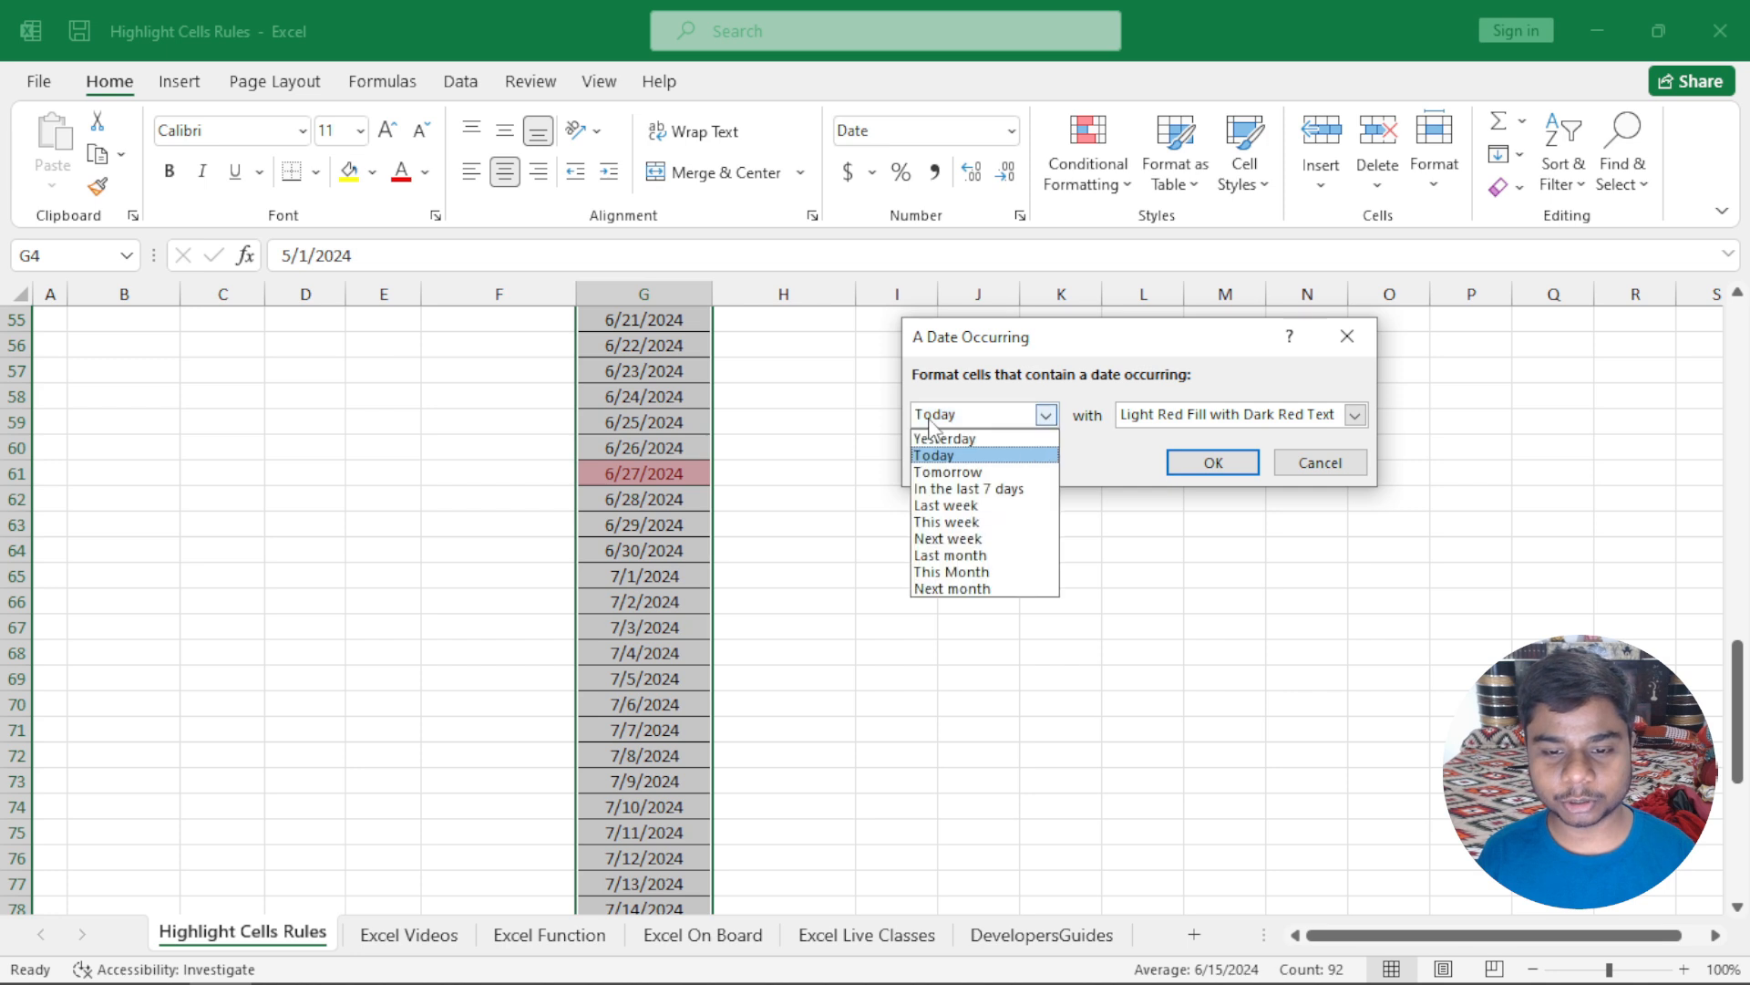
click(949, 473)
click(985, 422)
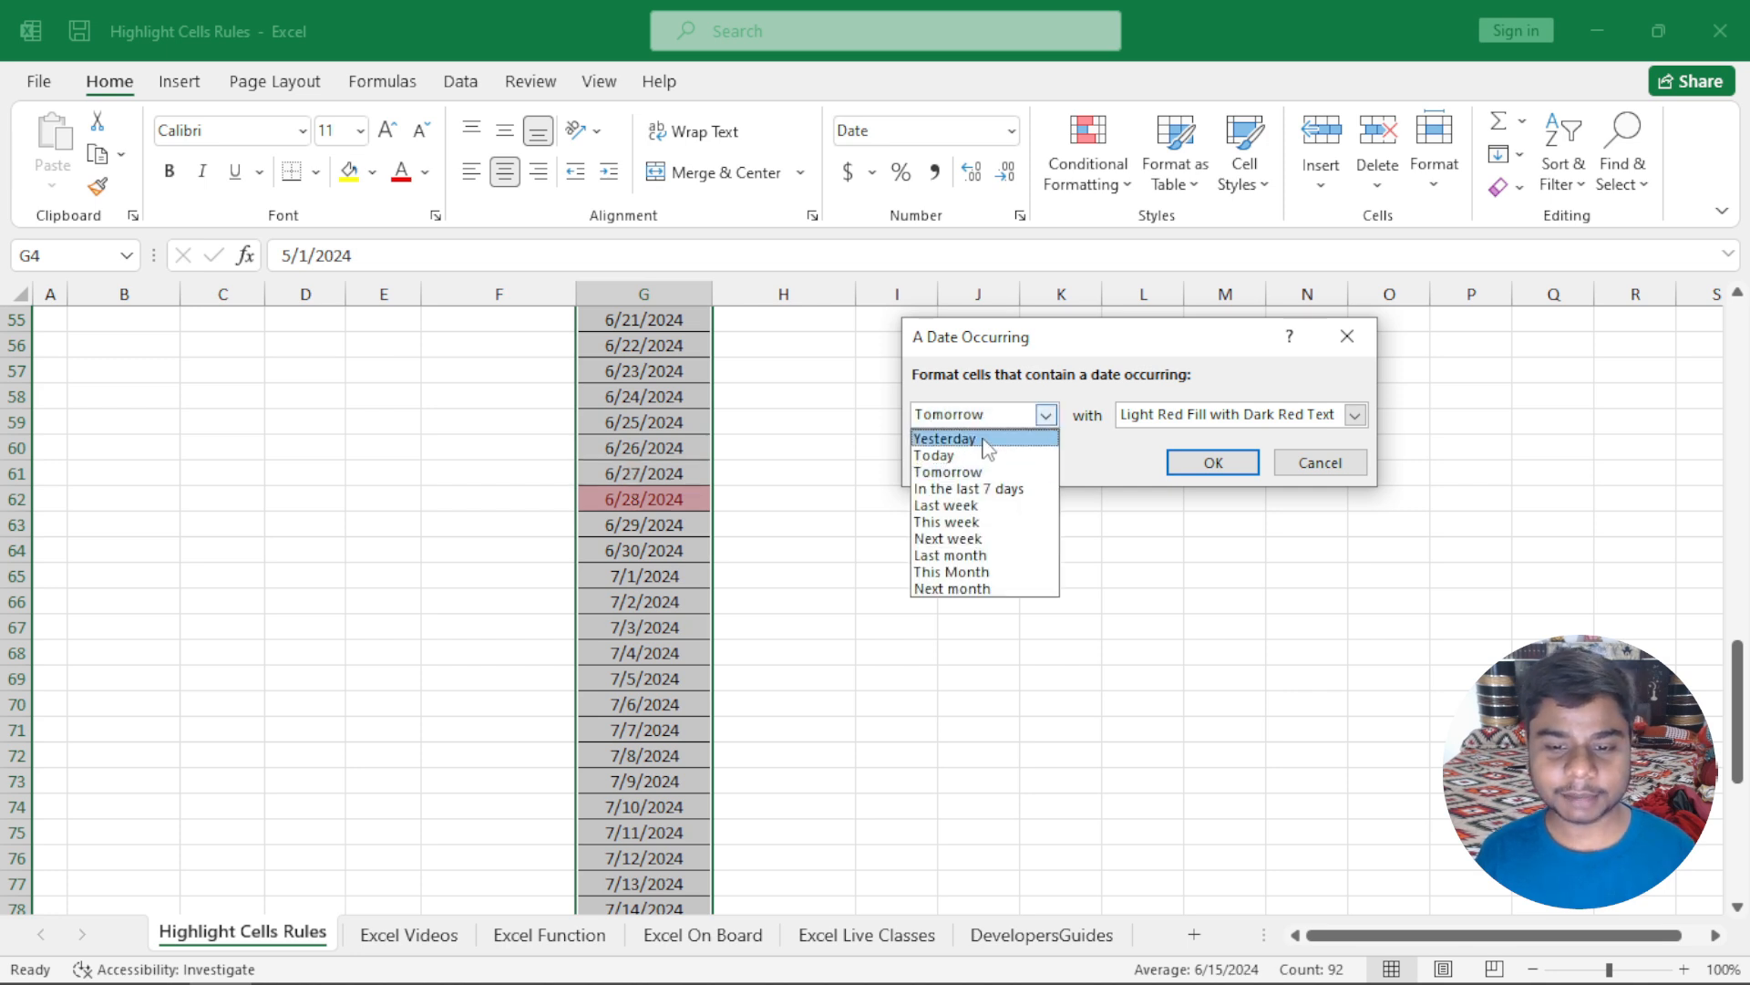
click(983, 489)
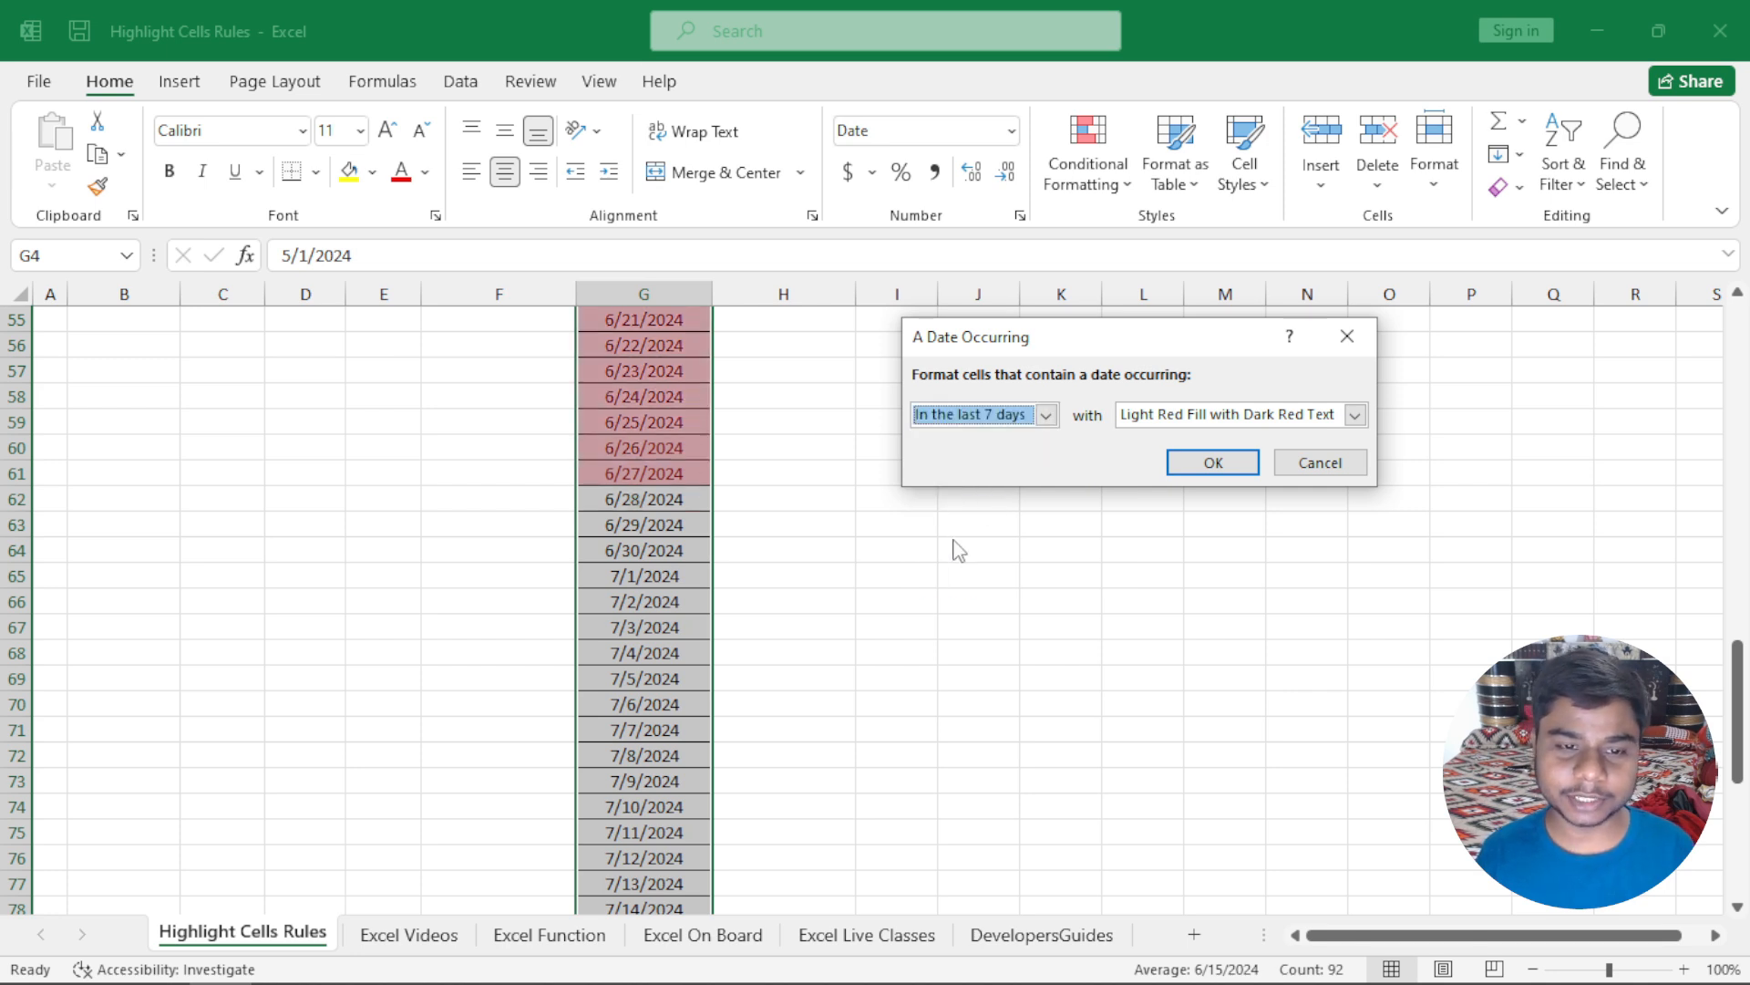
click(1348, 336)
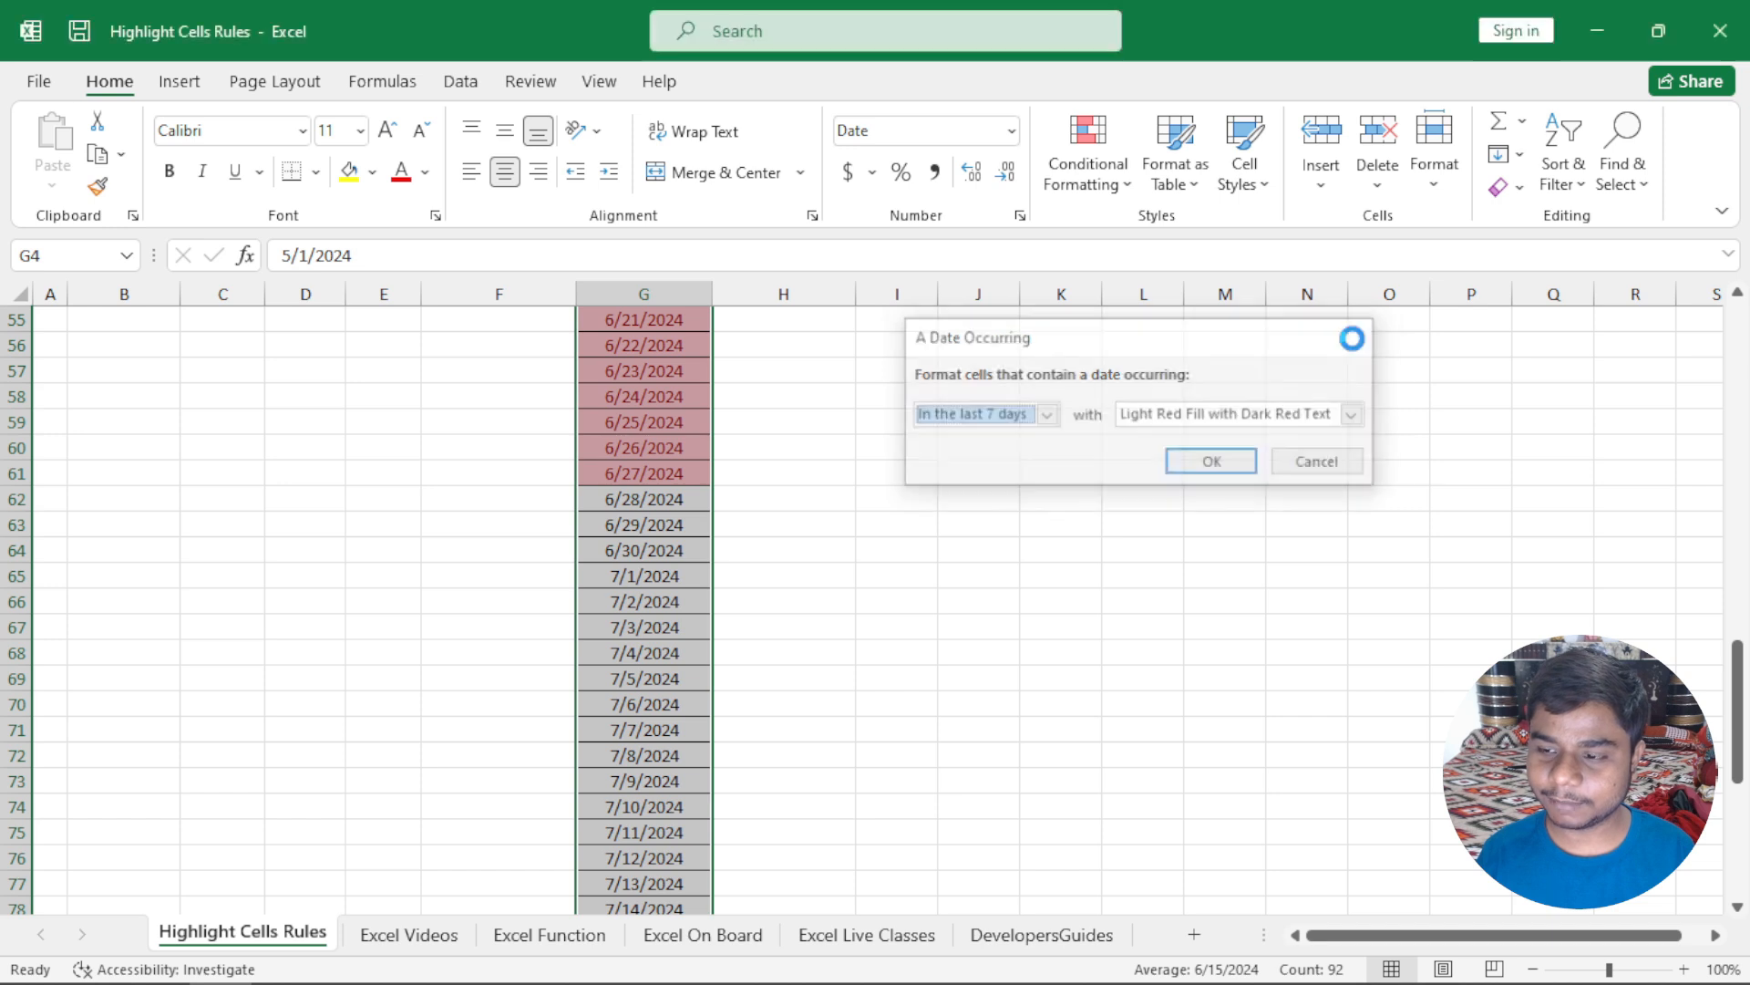
Step: Preview the A Date Occurring rule on the selected dates with In the last 7 days and Last week, without applying it
scroll(1735, 315, up, 1)
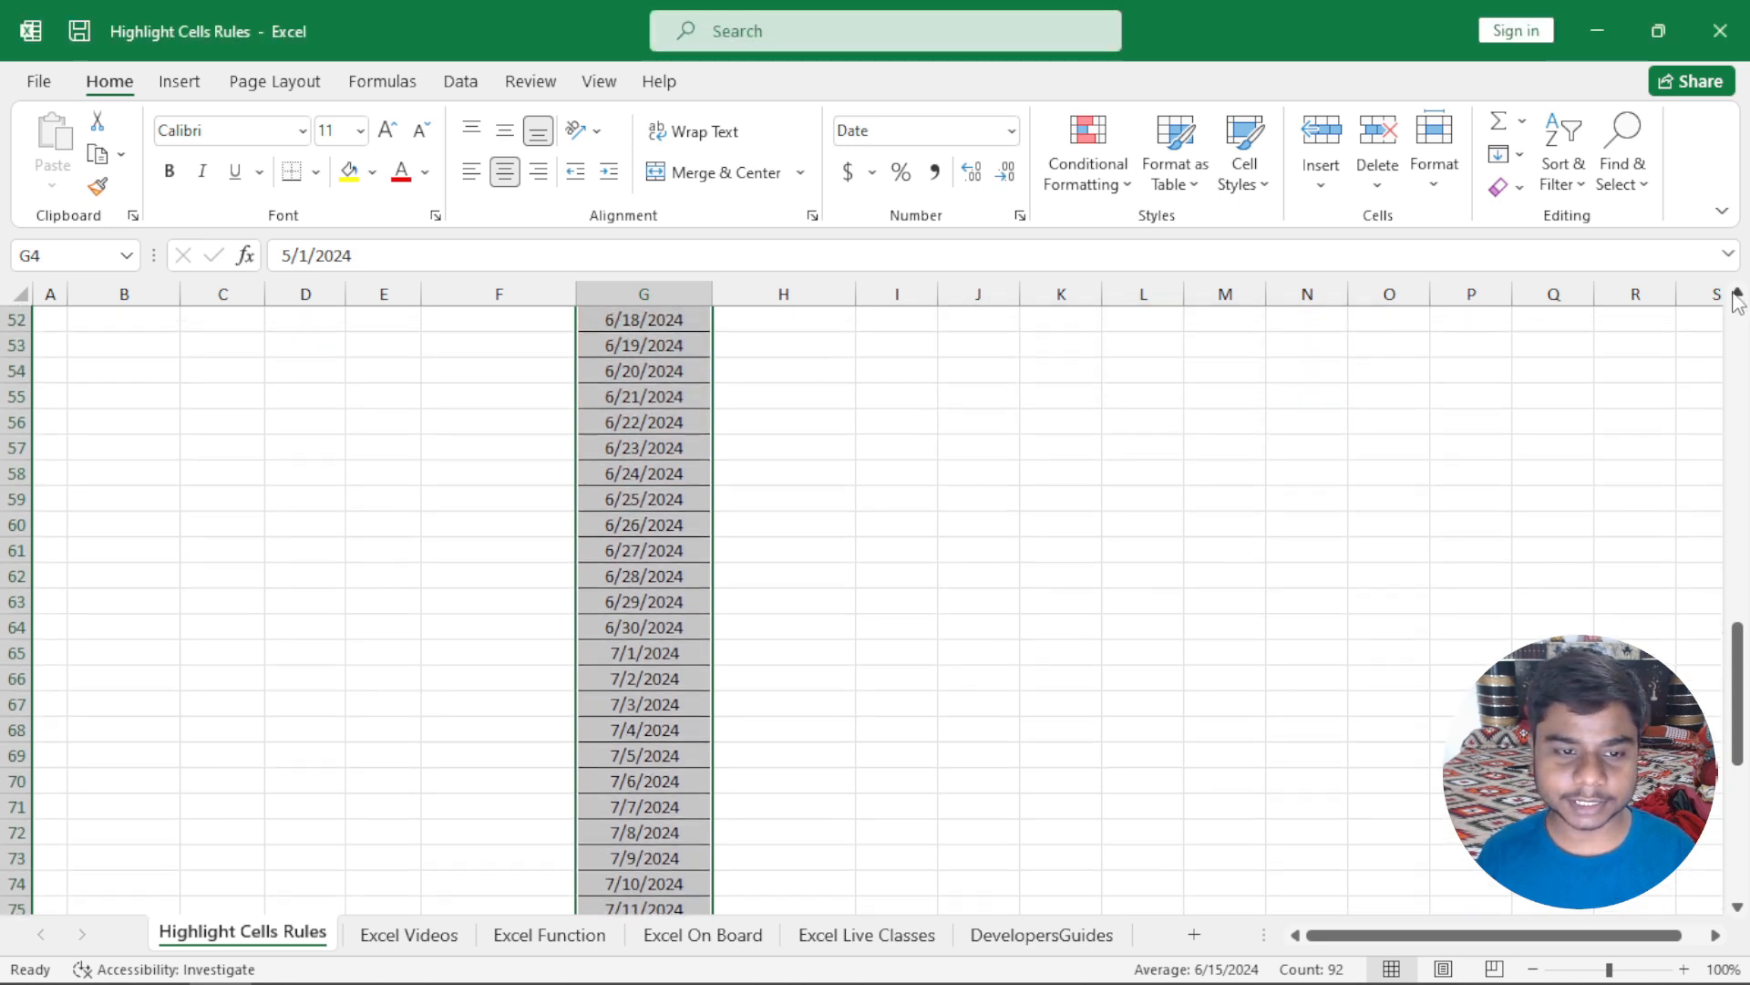
click(1121, 185)
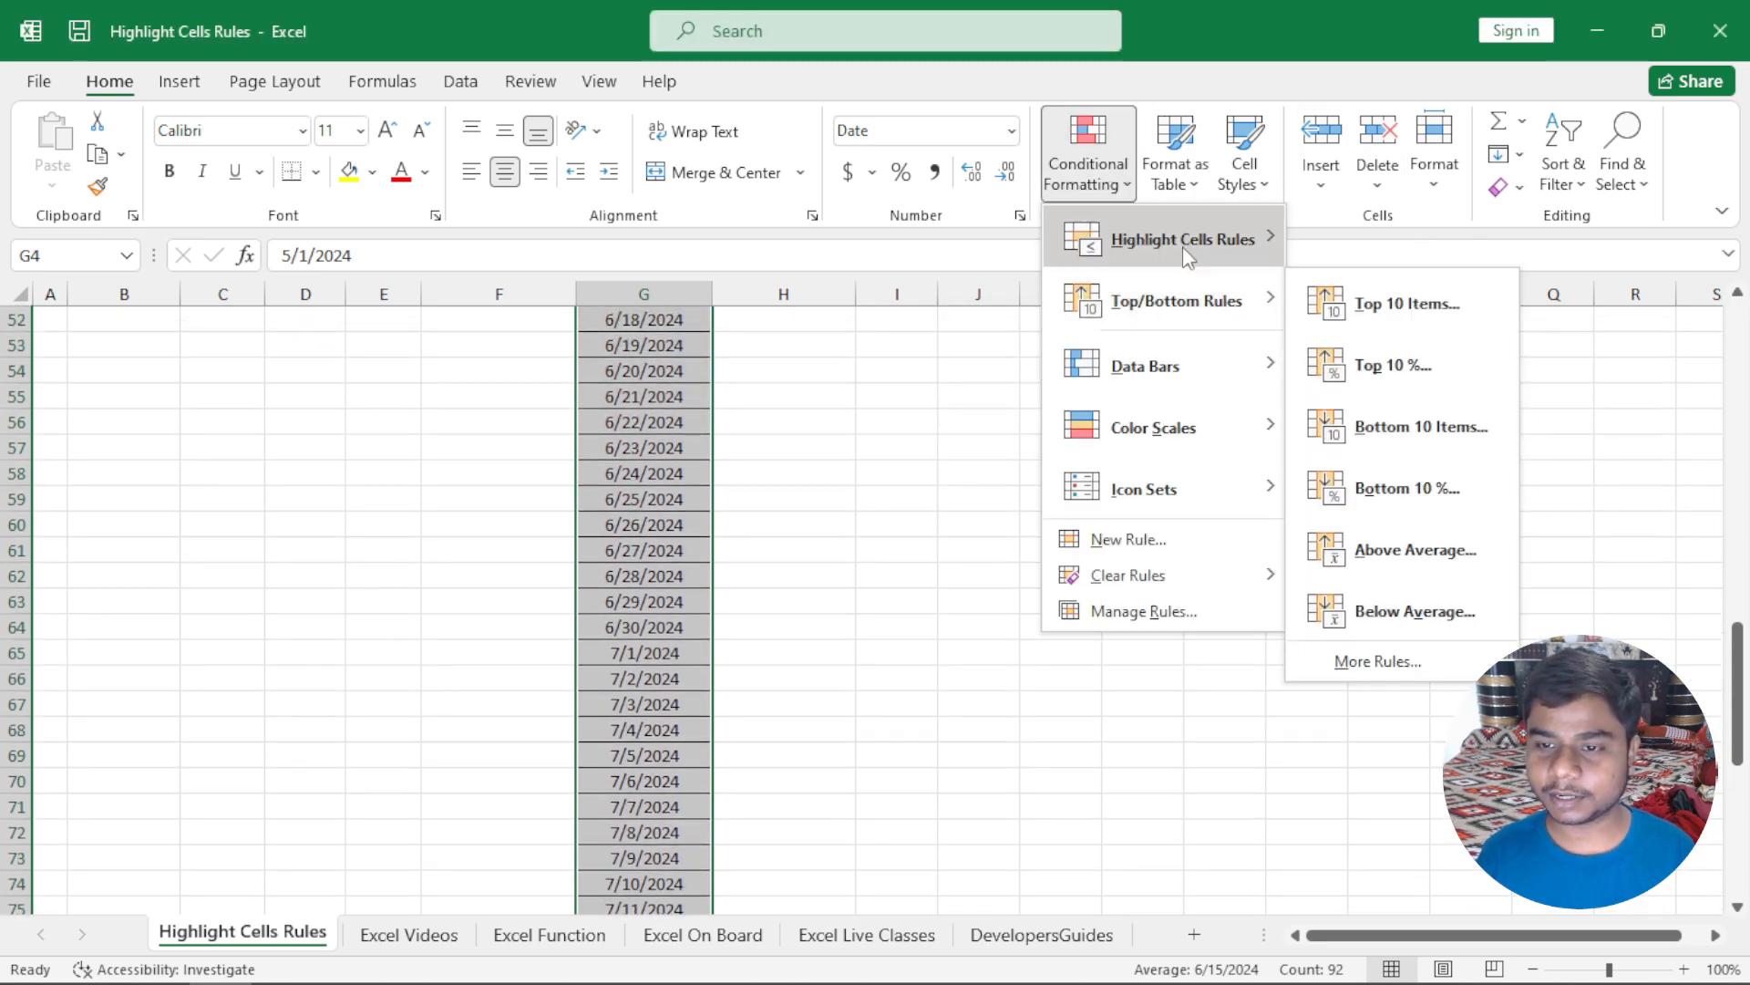
mouse_move(1183, 242)
click(1427, 533)
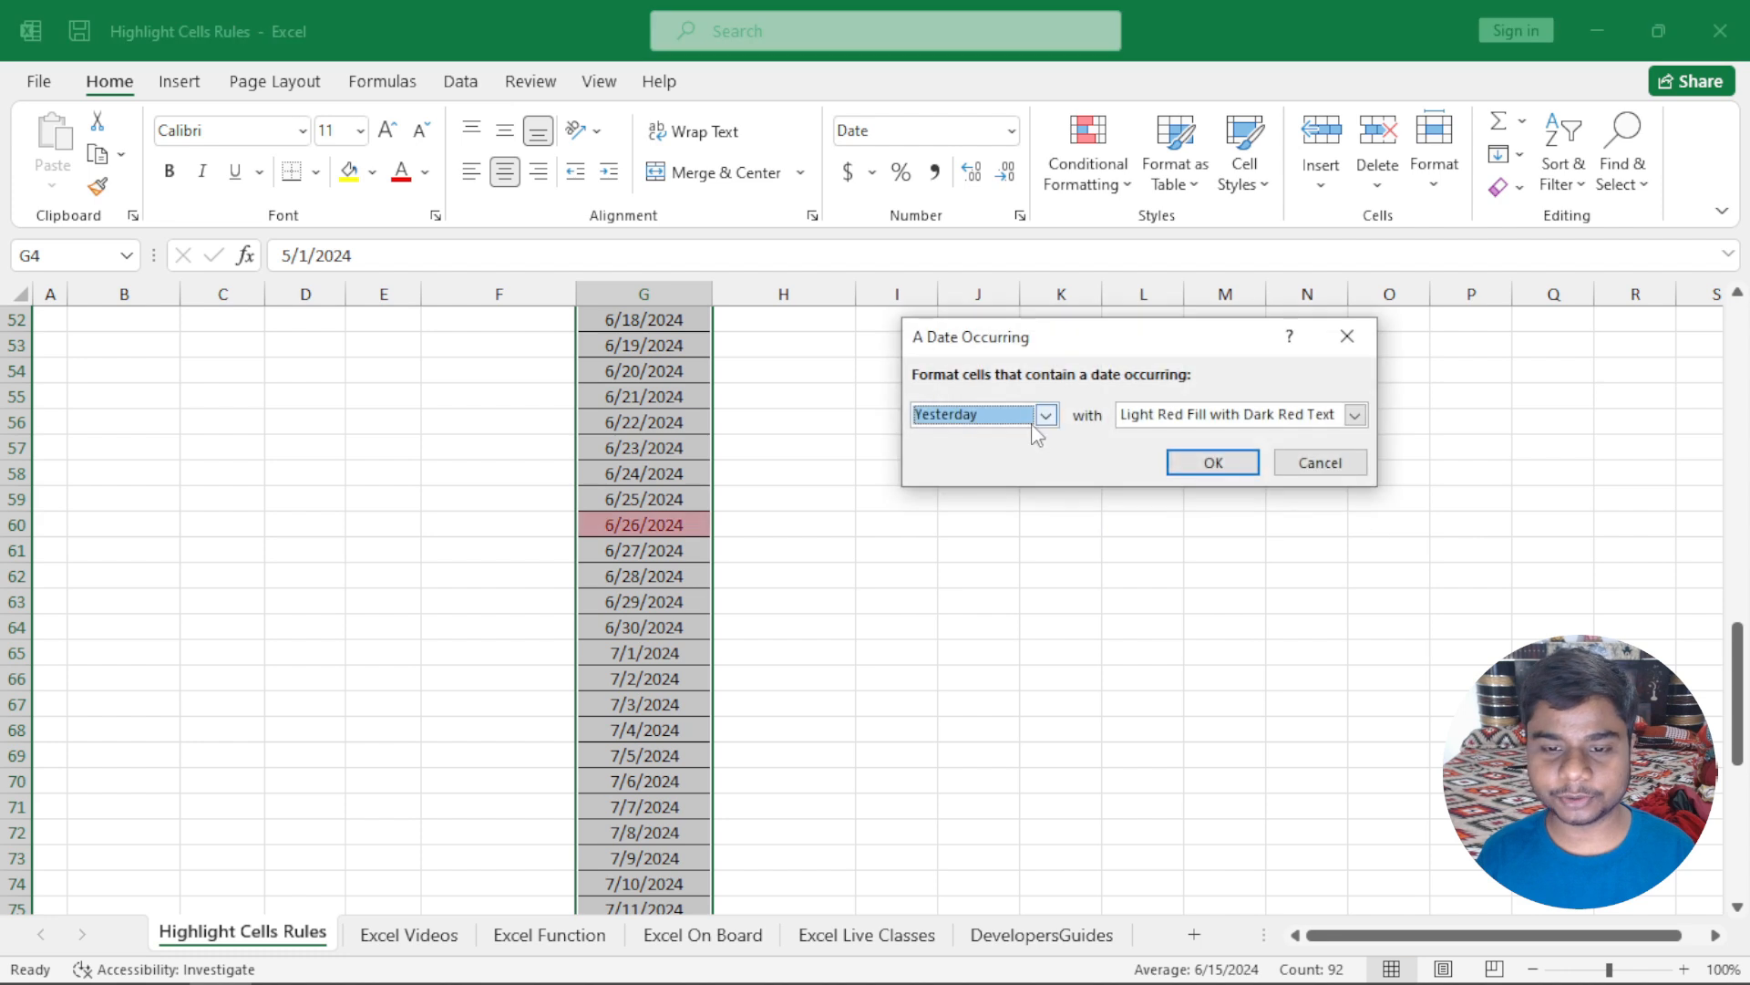
click(1039, 418)
click(1012, 490)
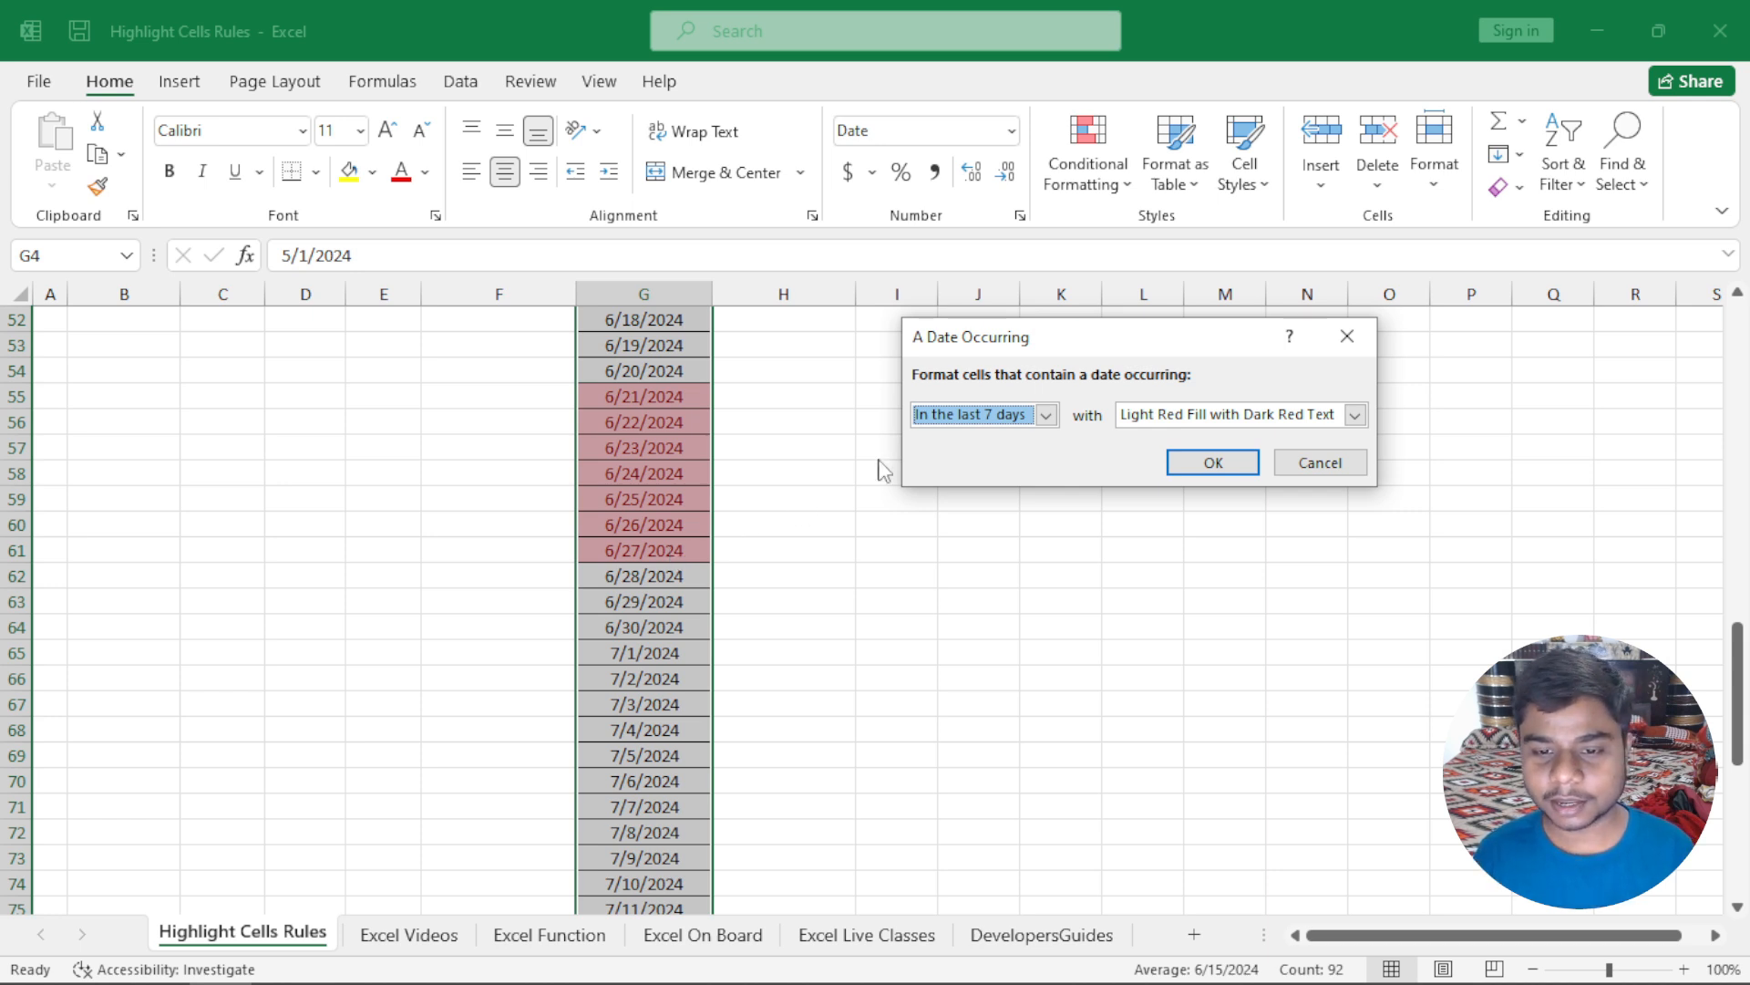
click(1045, 415)
click(969, 507)
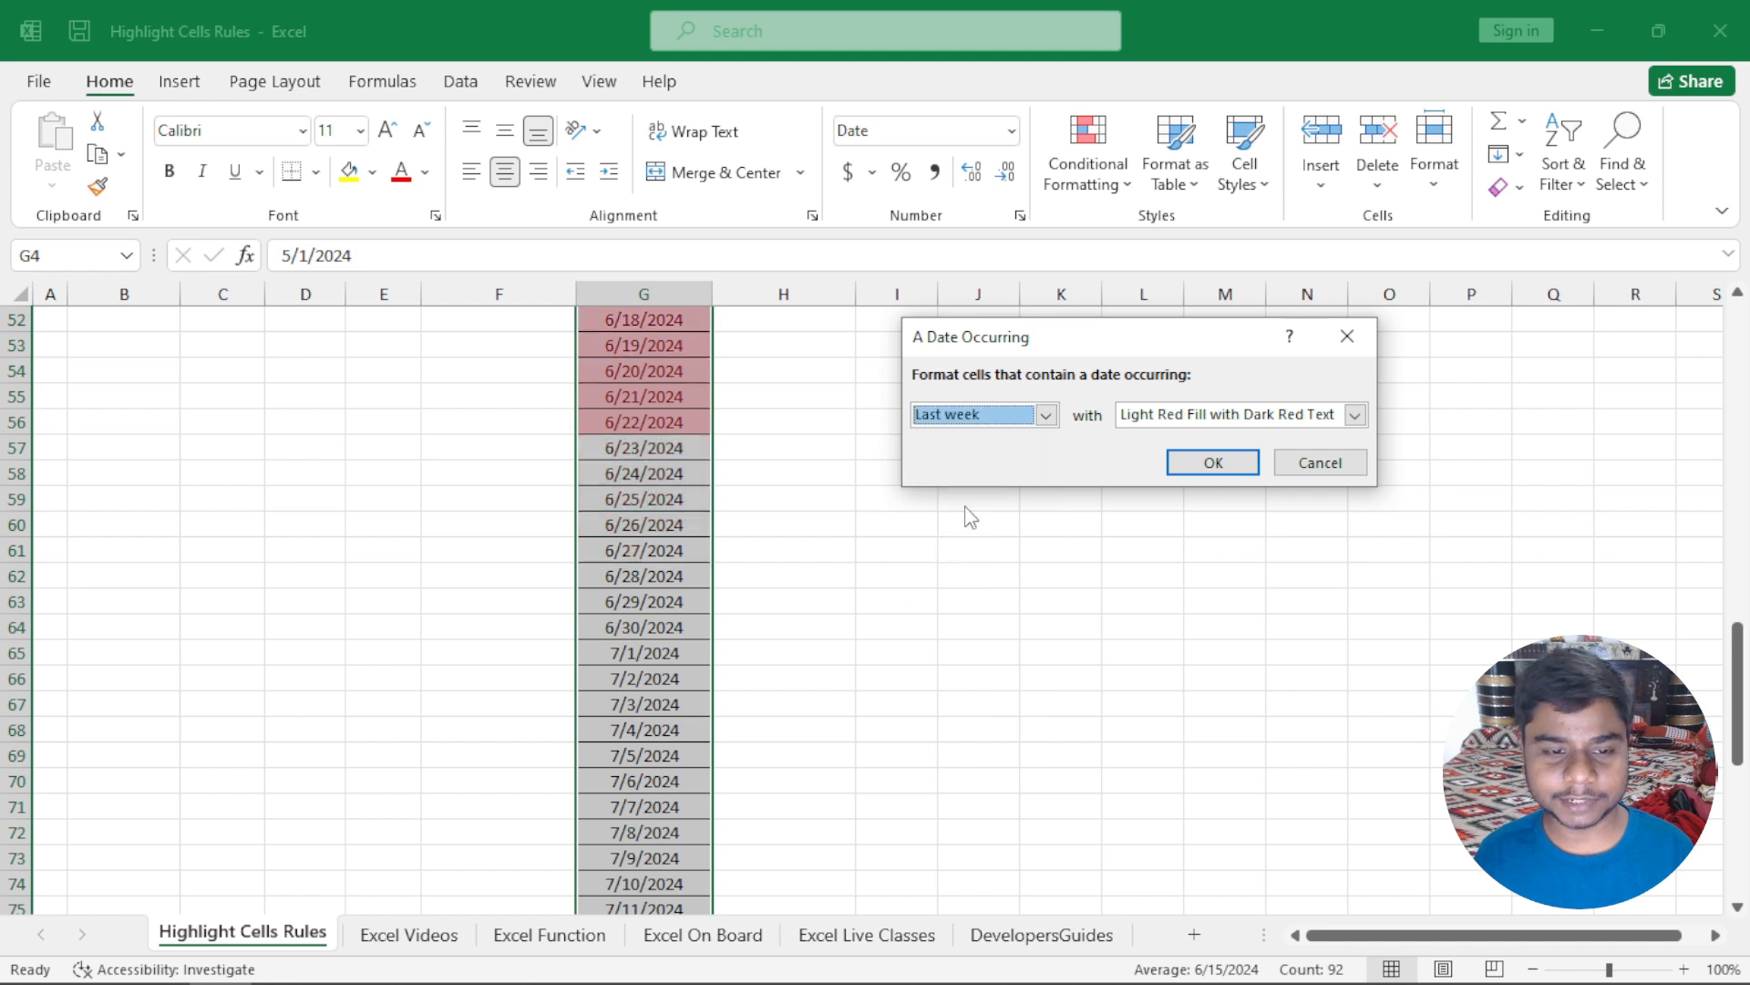
click(1338, 456)
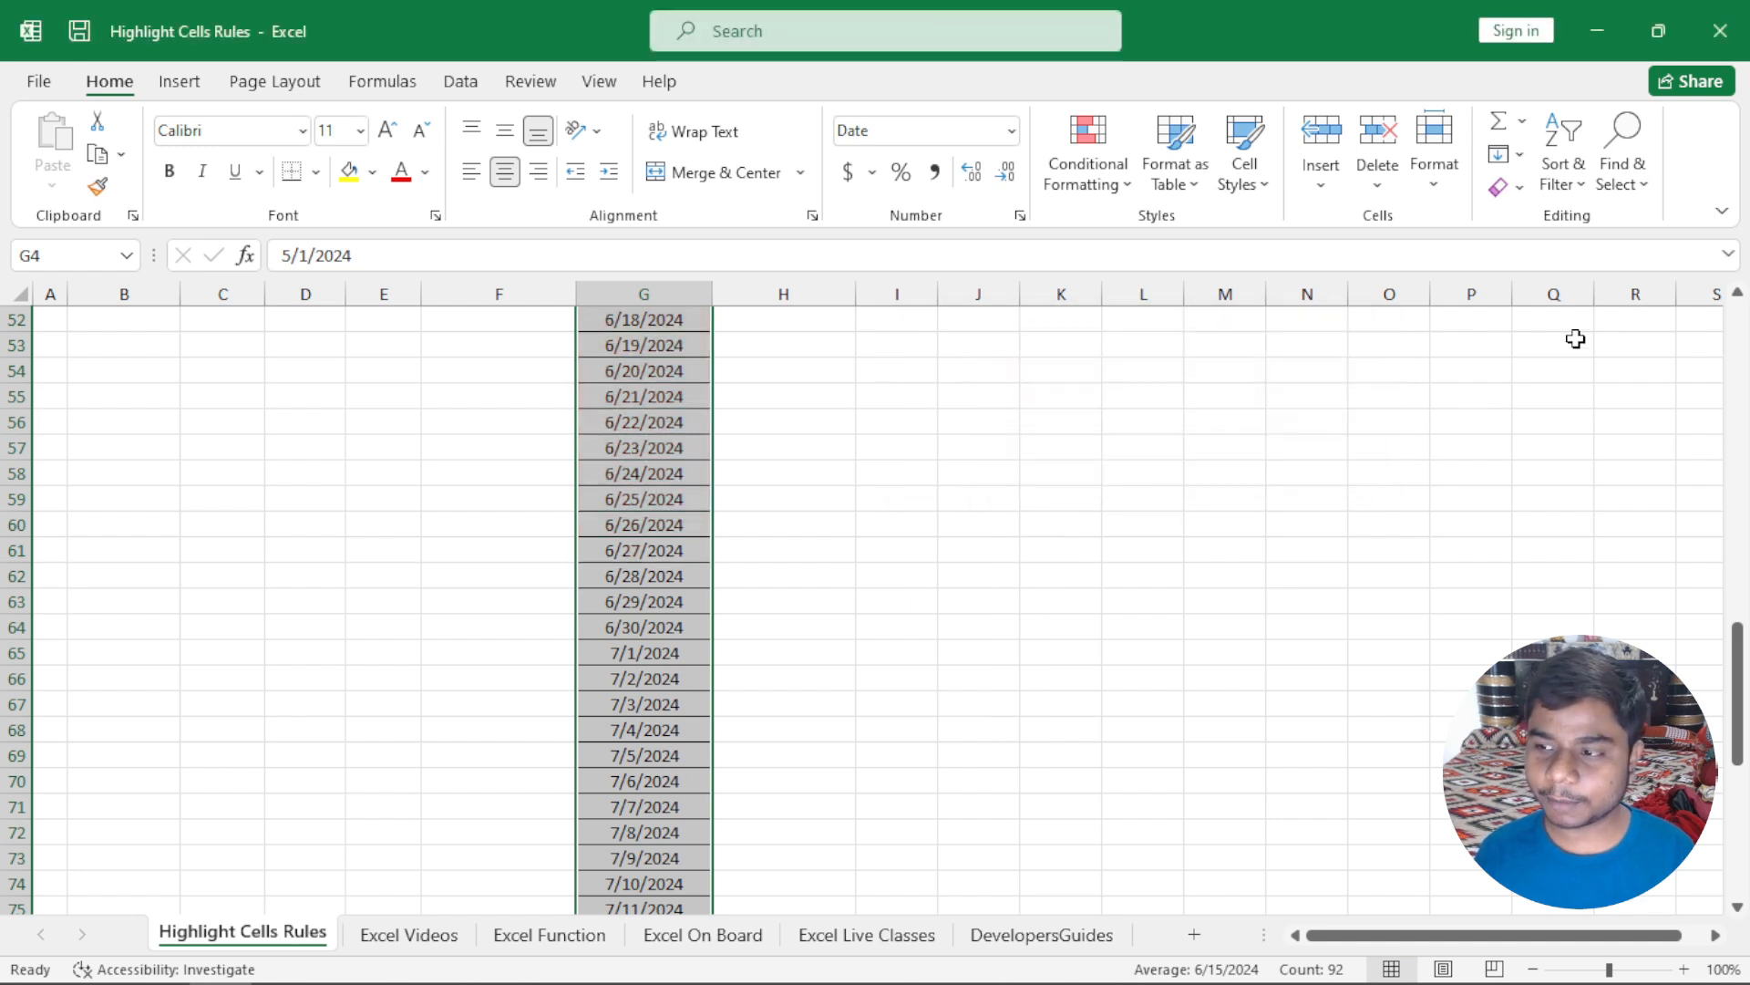
Step: Preview the Last week option of A Date Occurring with the mid-June dates in view, leaving the rule unapplied
click(1742, 304)
double_click(1742, 303)
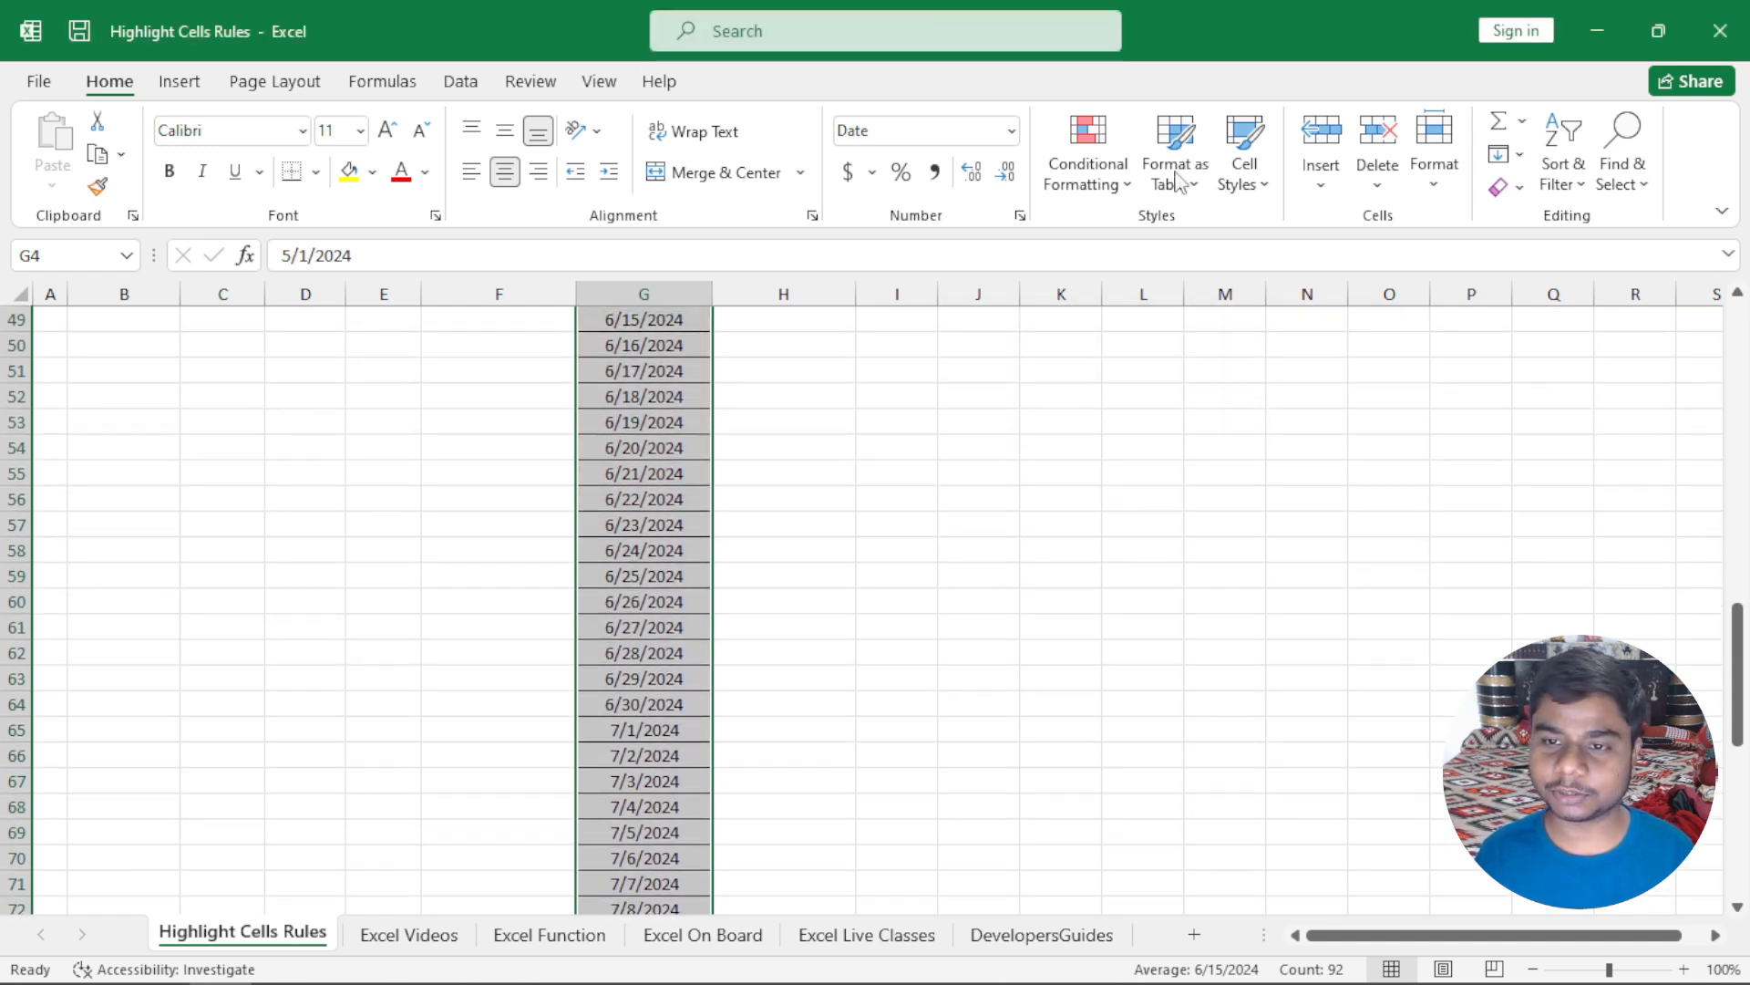
click(1130, 178)
mouse_move(1171, 260)
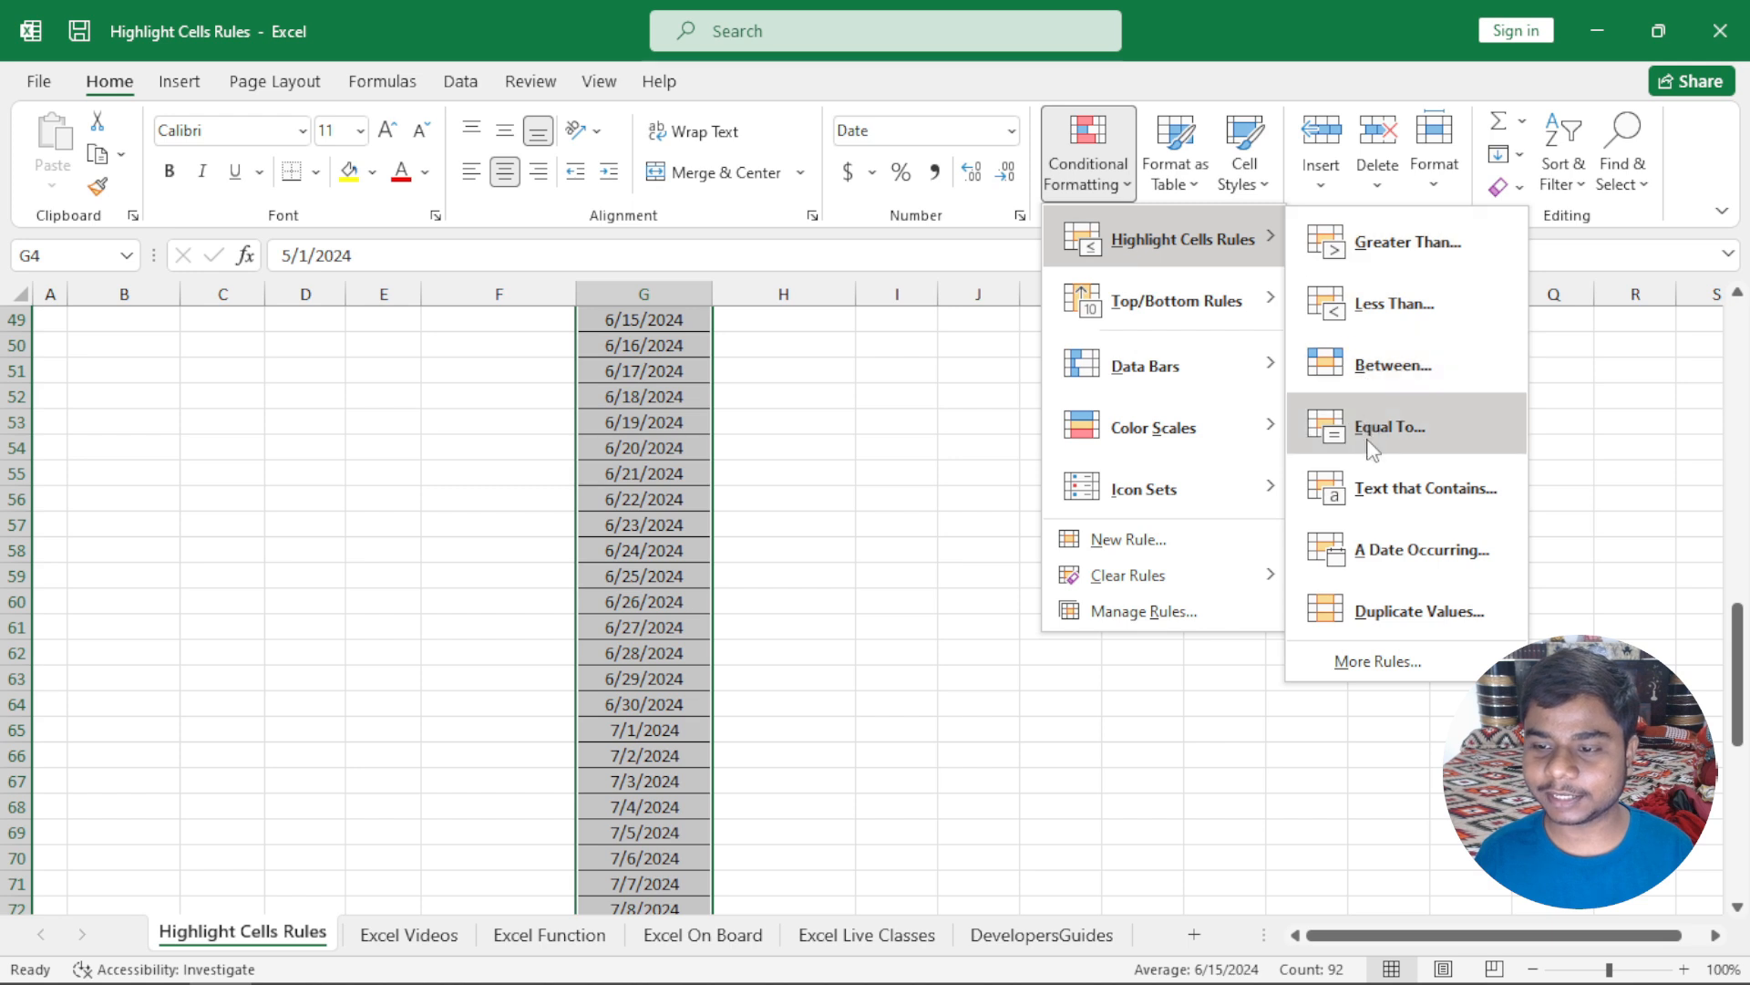
click(1377, 551)
click(1046, 415)
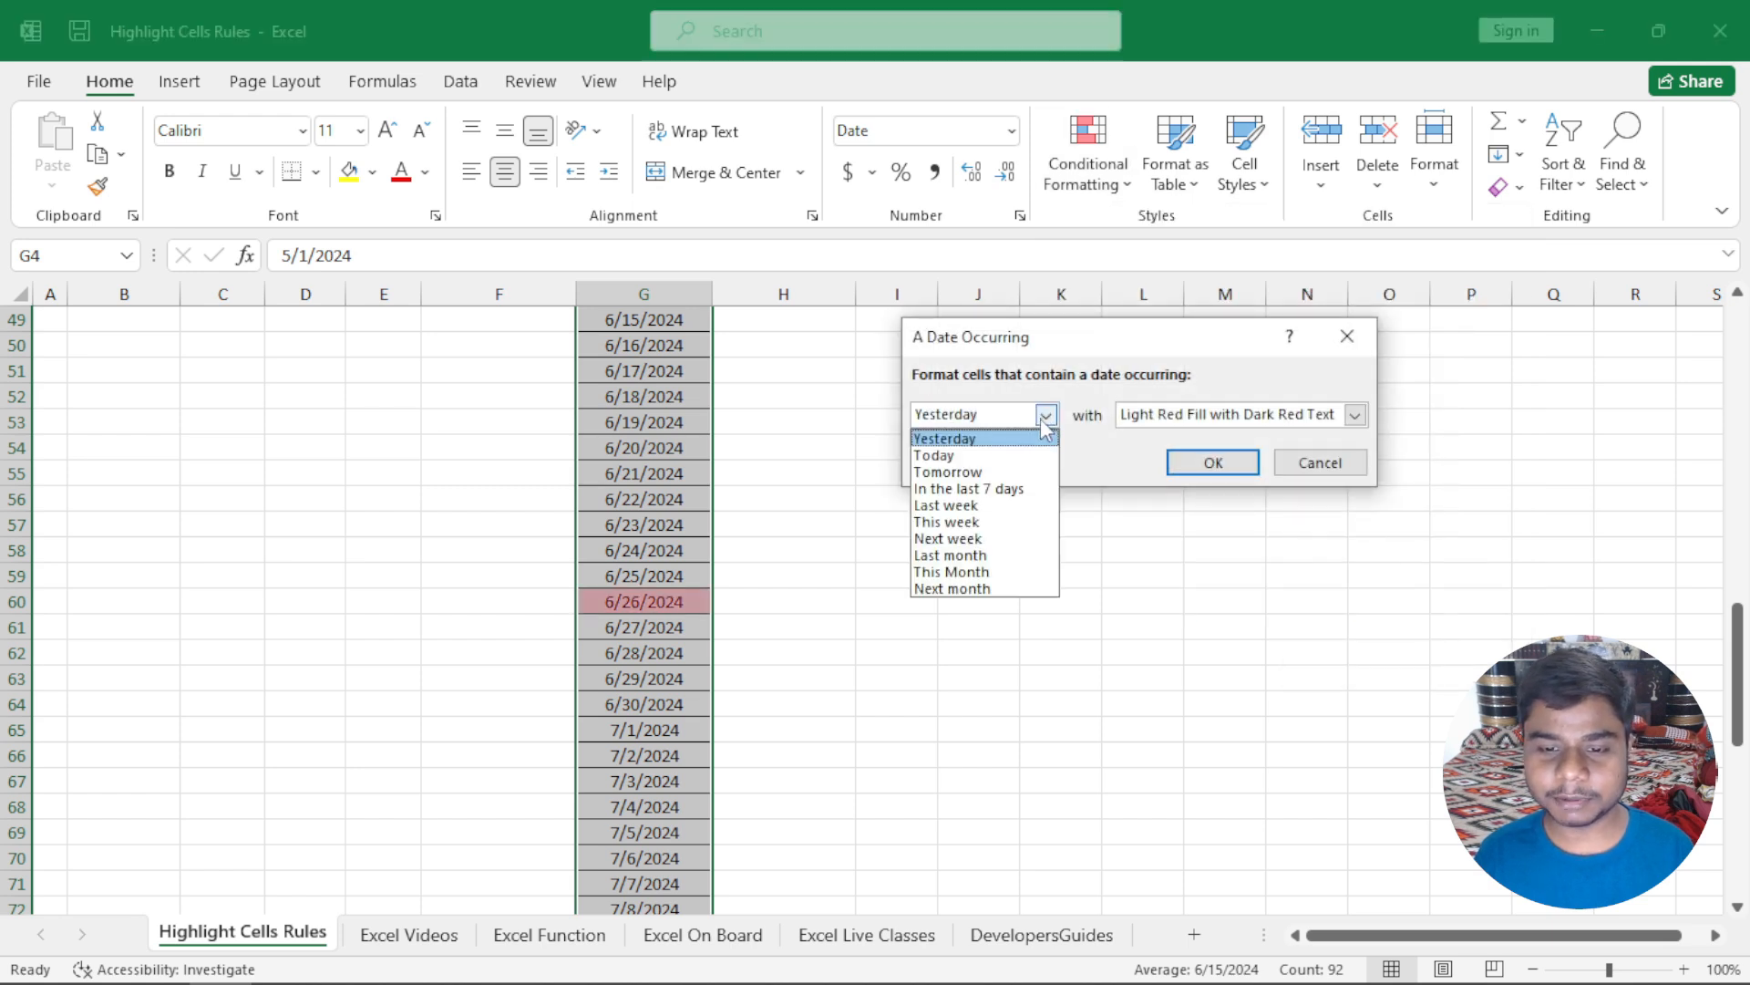
click(947, 508)
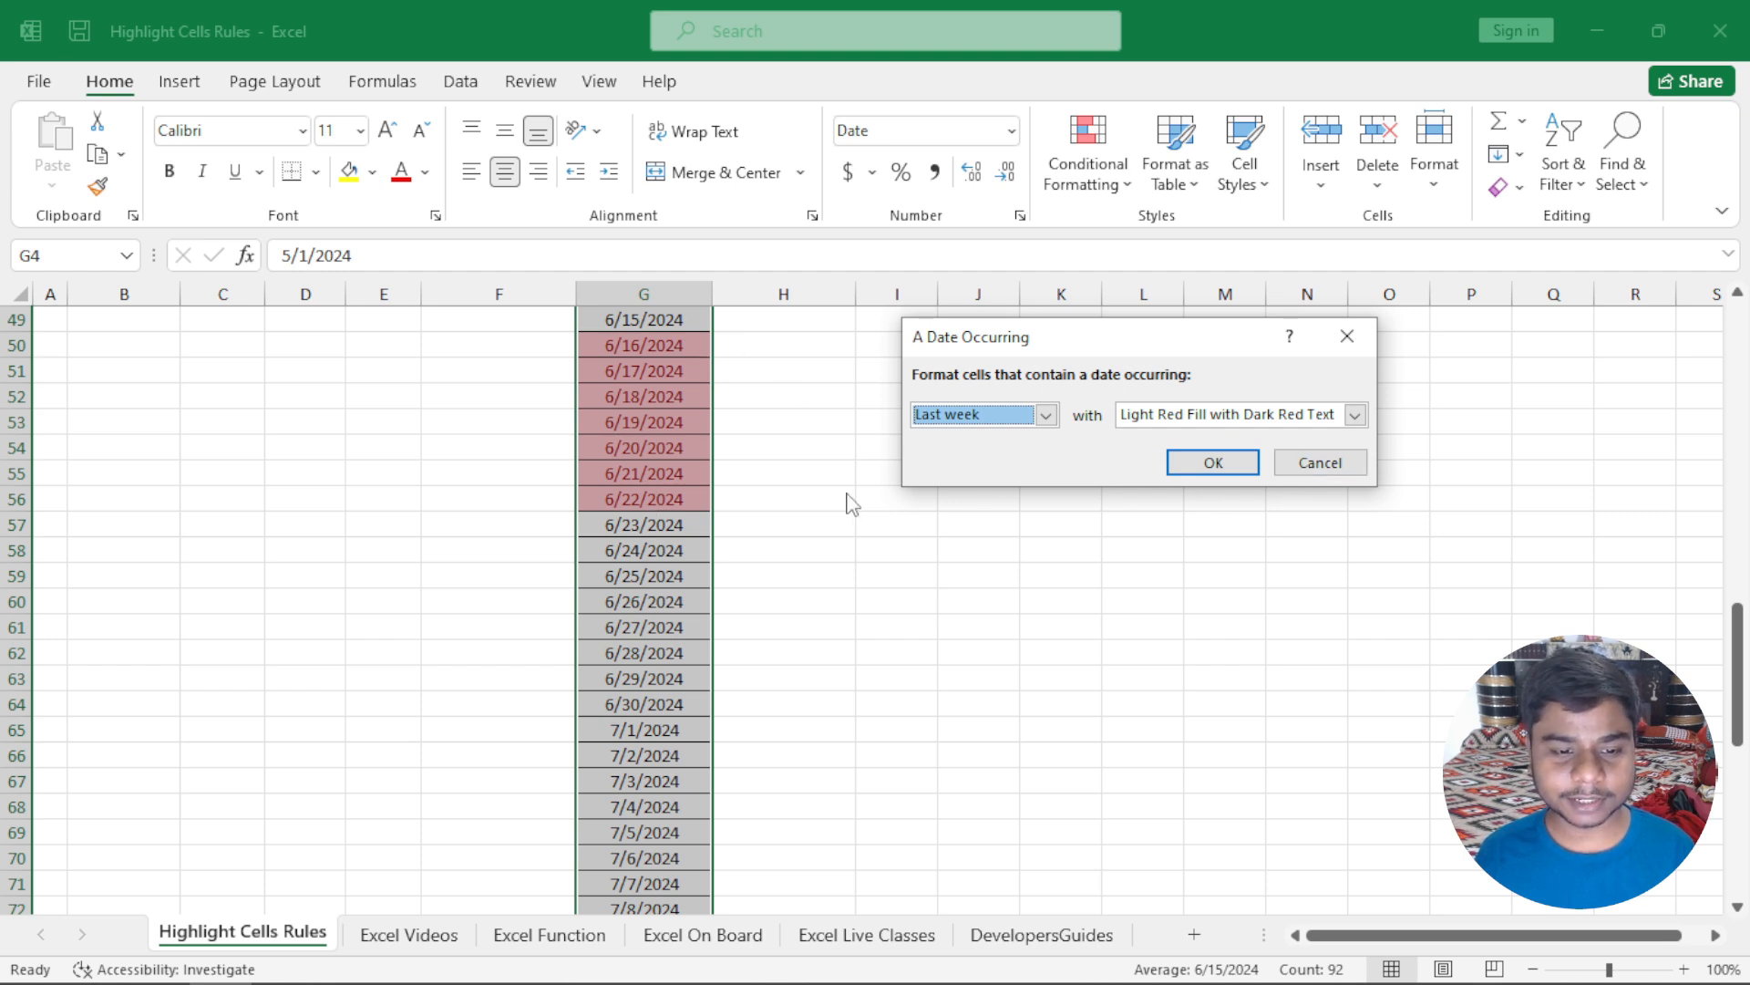
click(1326, 467)
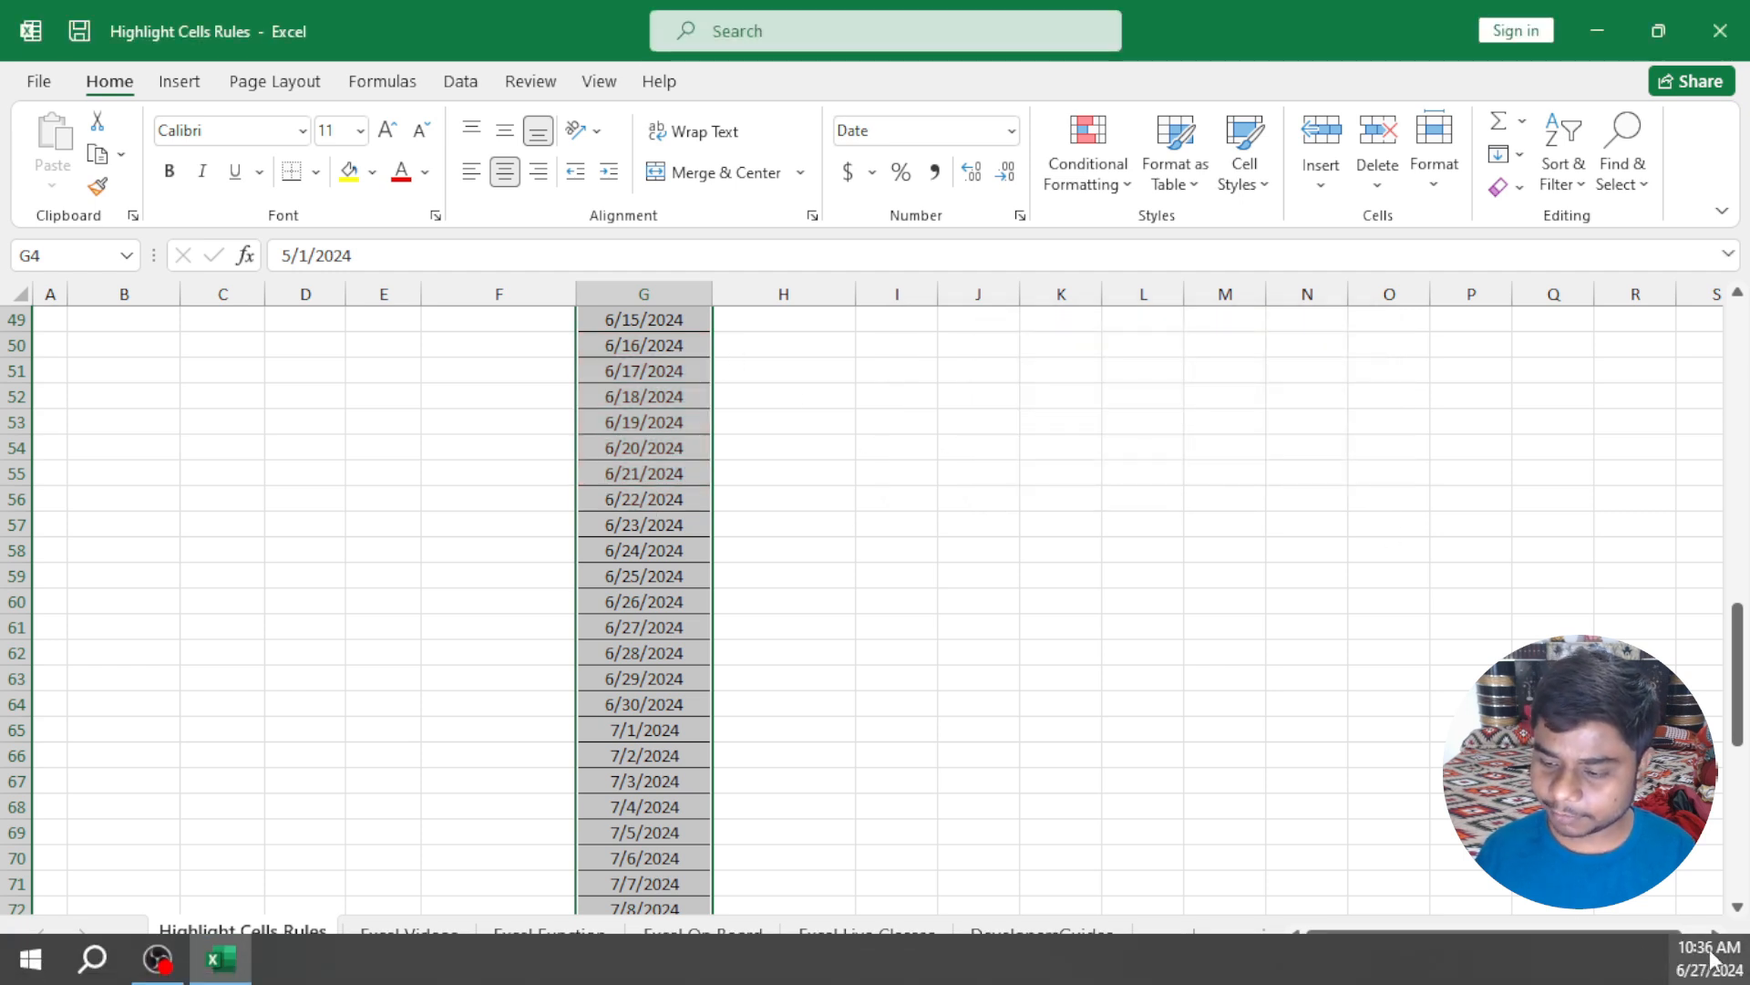
Step: Open the Windows system calendar to check which weekdays the current and previous week cover
click(1710, 957)
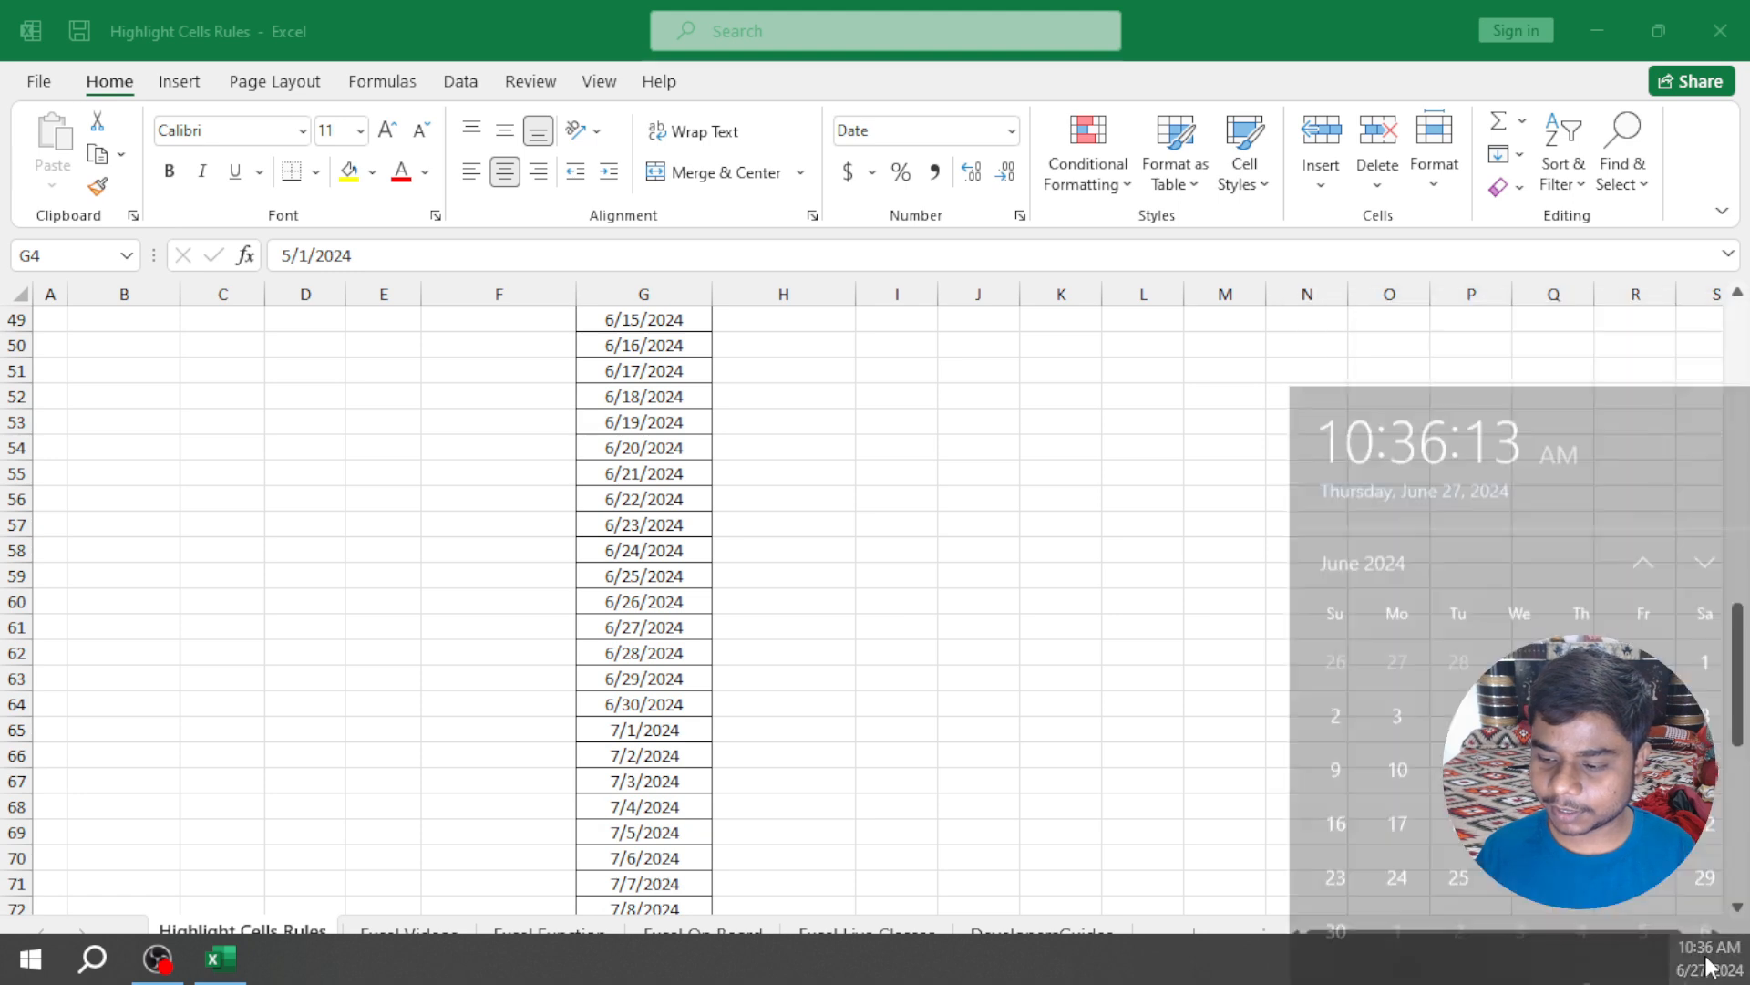
click(1707, 965)
click(1707, 965)
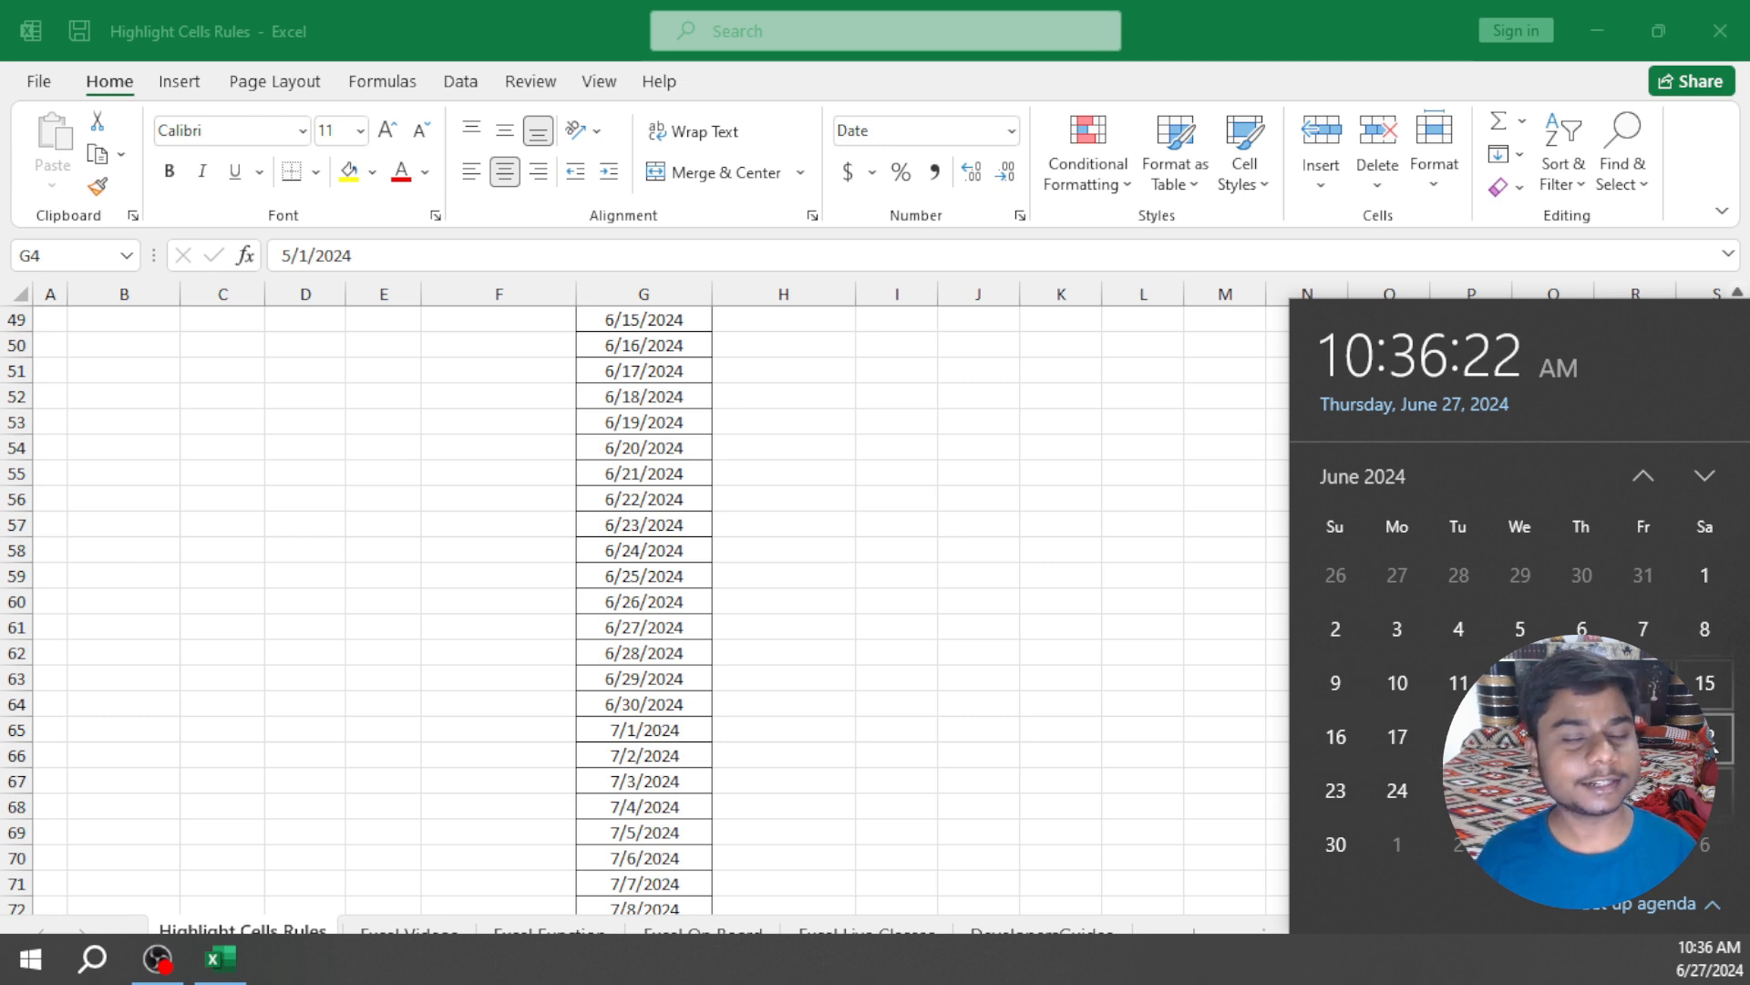
Step: Preview the A Date Occurring rule on G4:G95 with This week, cancel it, and check the current week in the Windows calendar
click(720, 474)
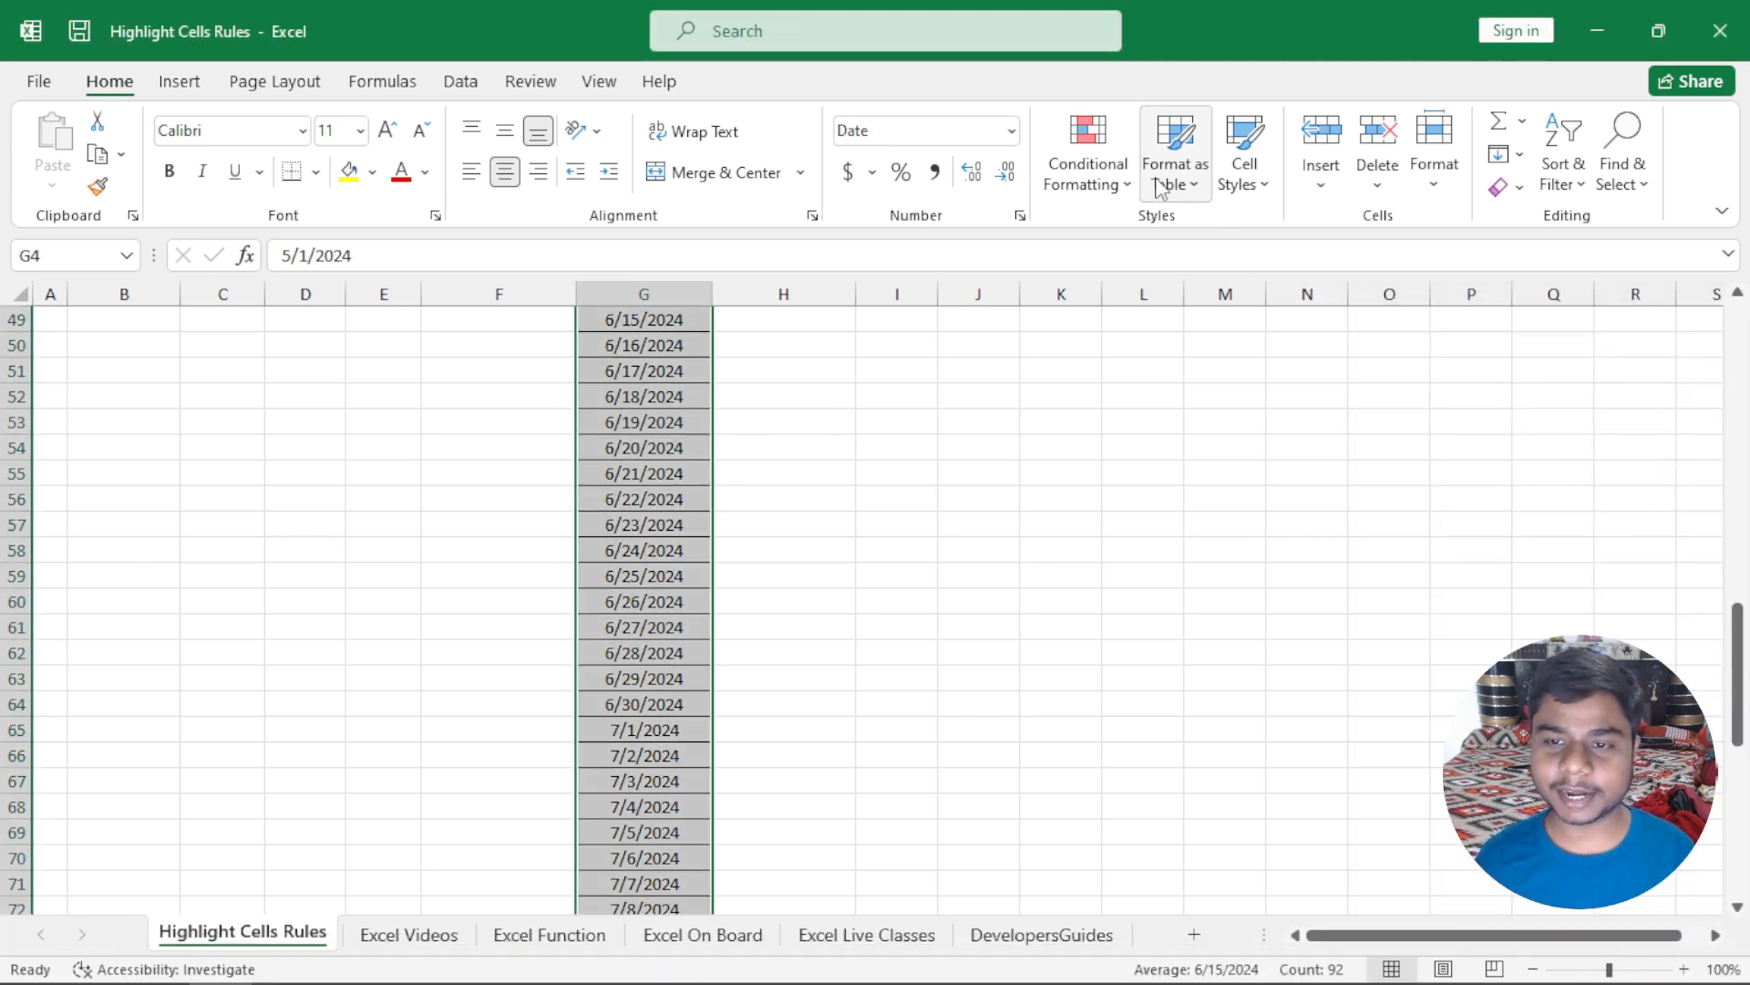
click(1090, 169)
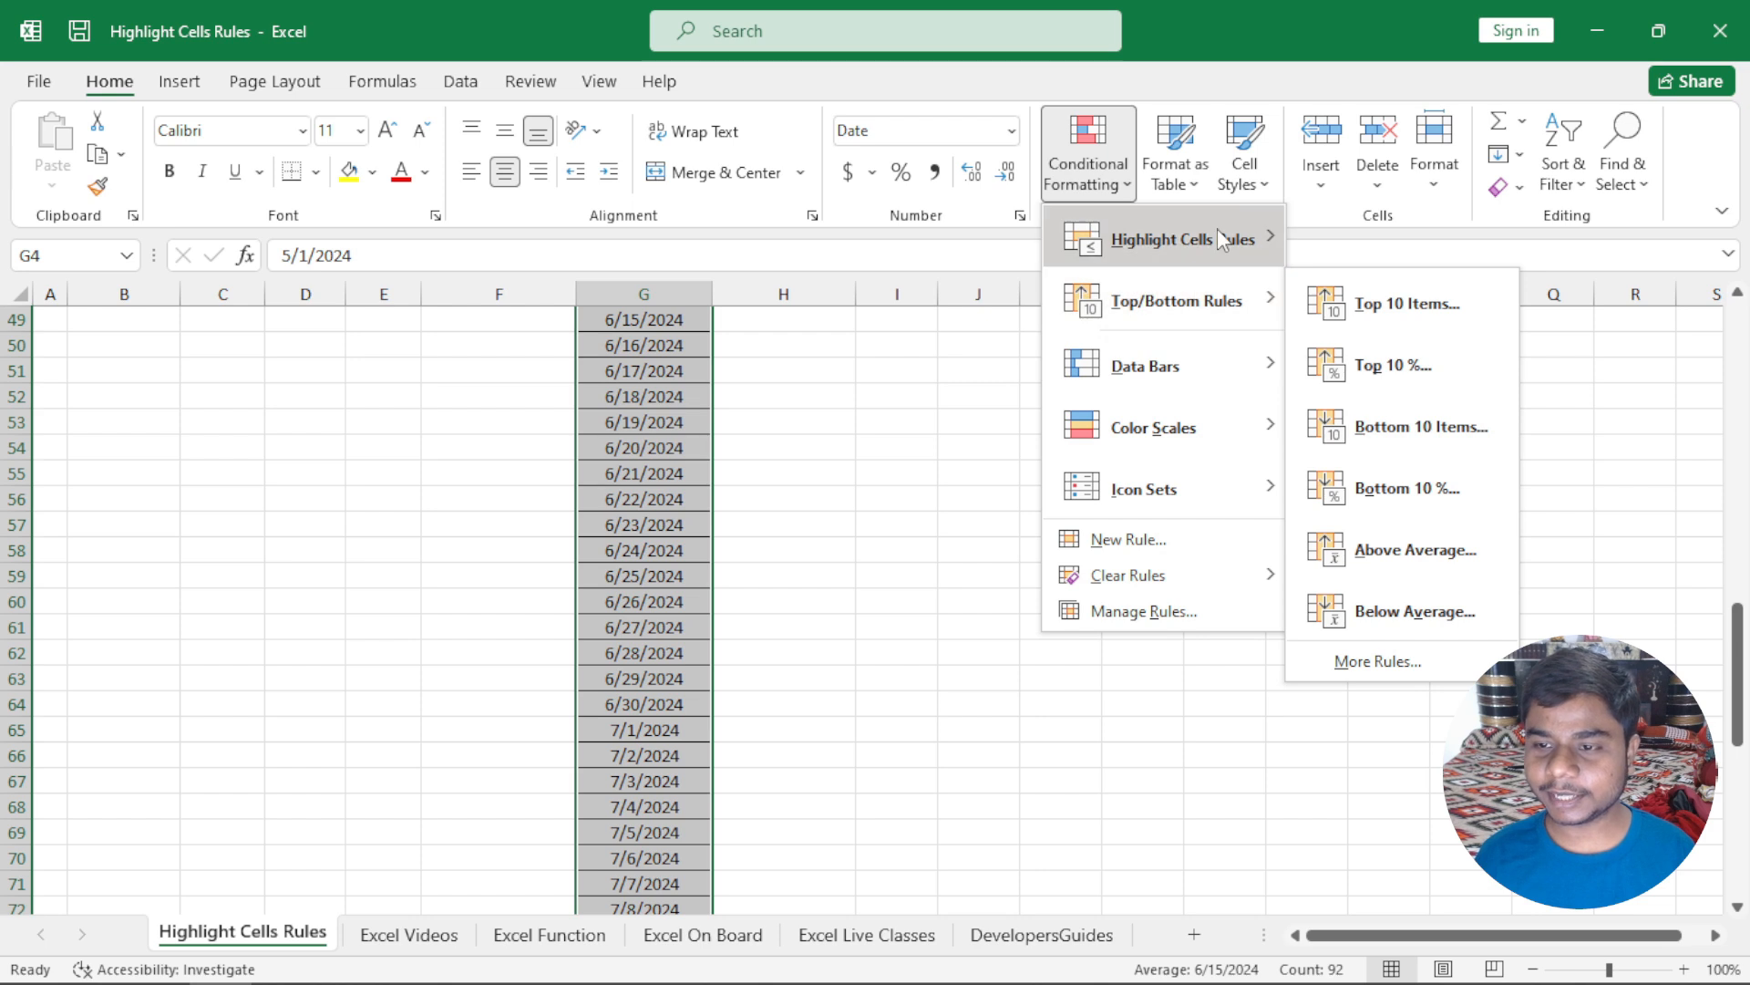
mouse_move(1217, 228)
click(1395, 545)
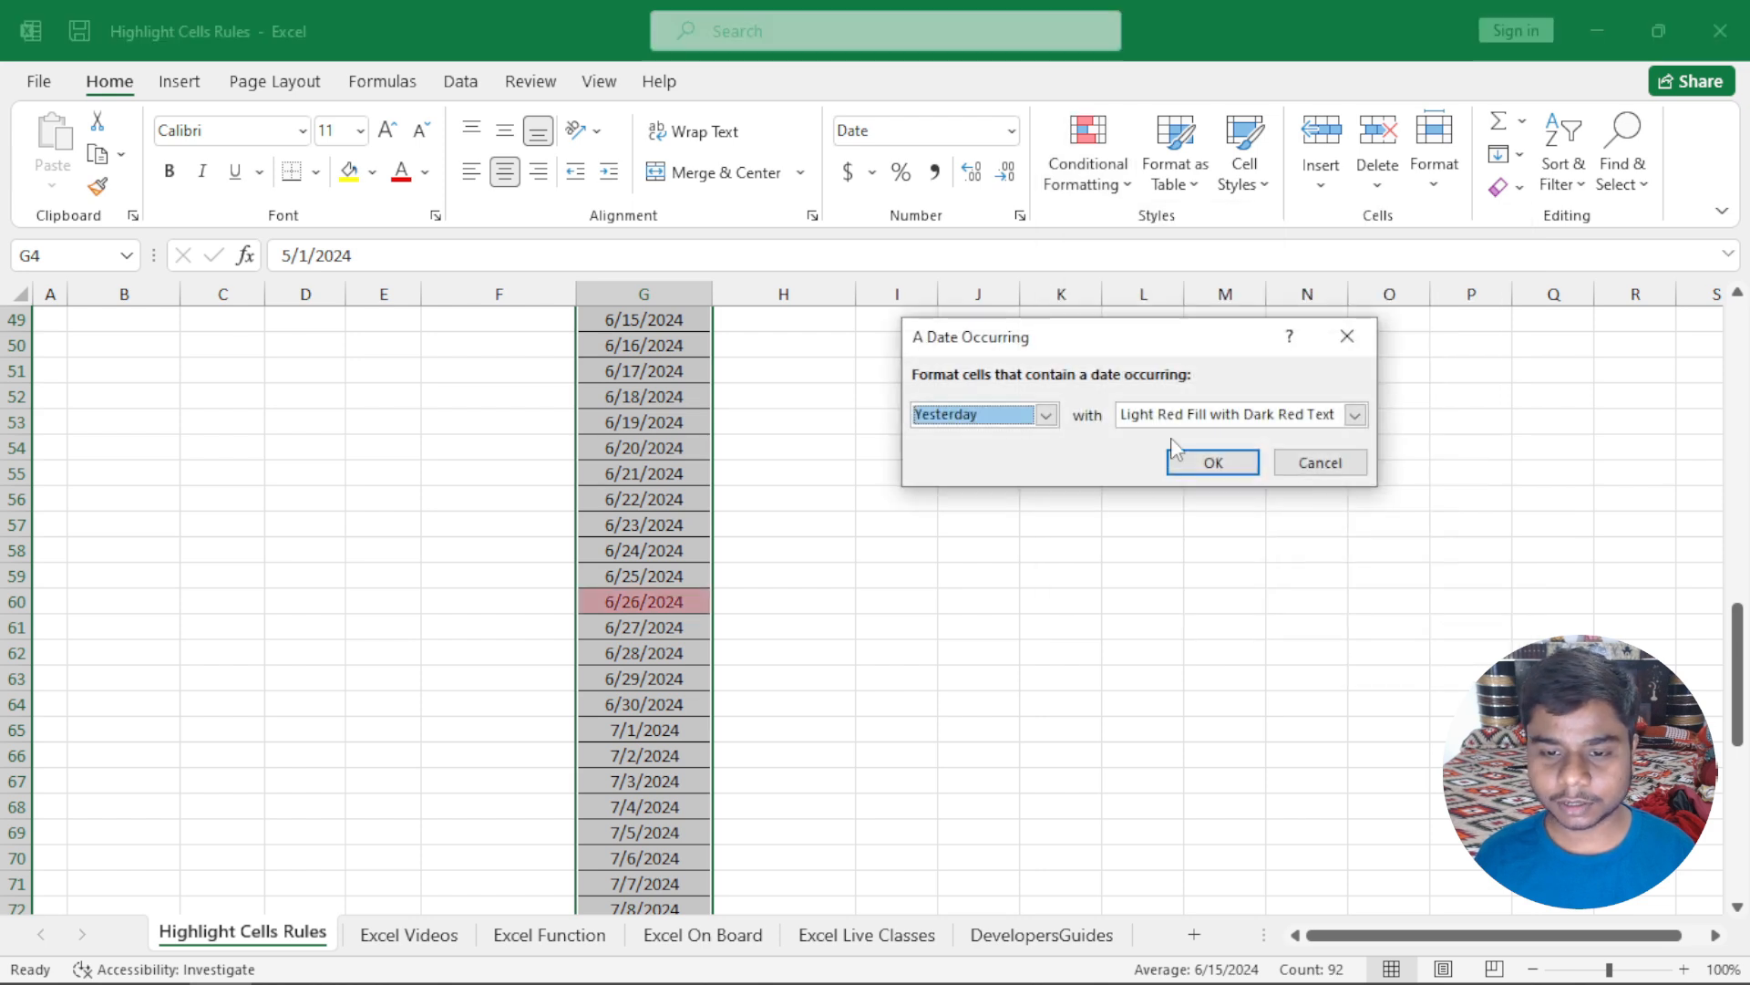
click(1046, 415)
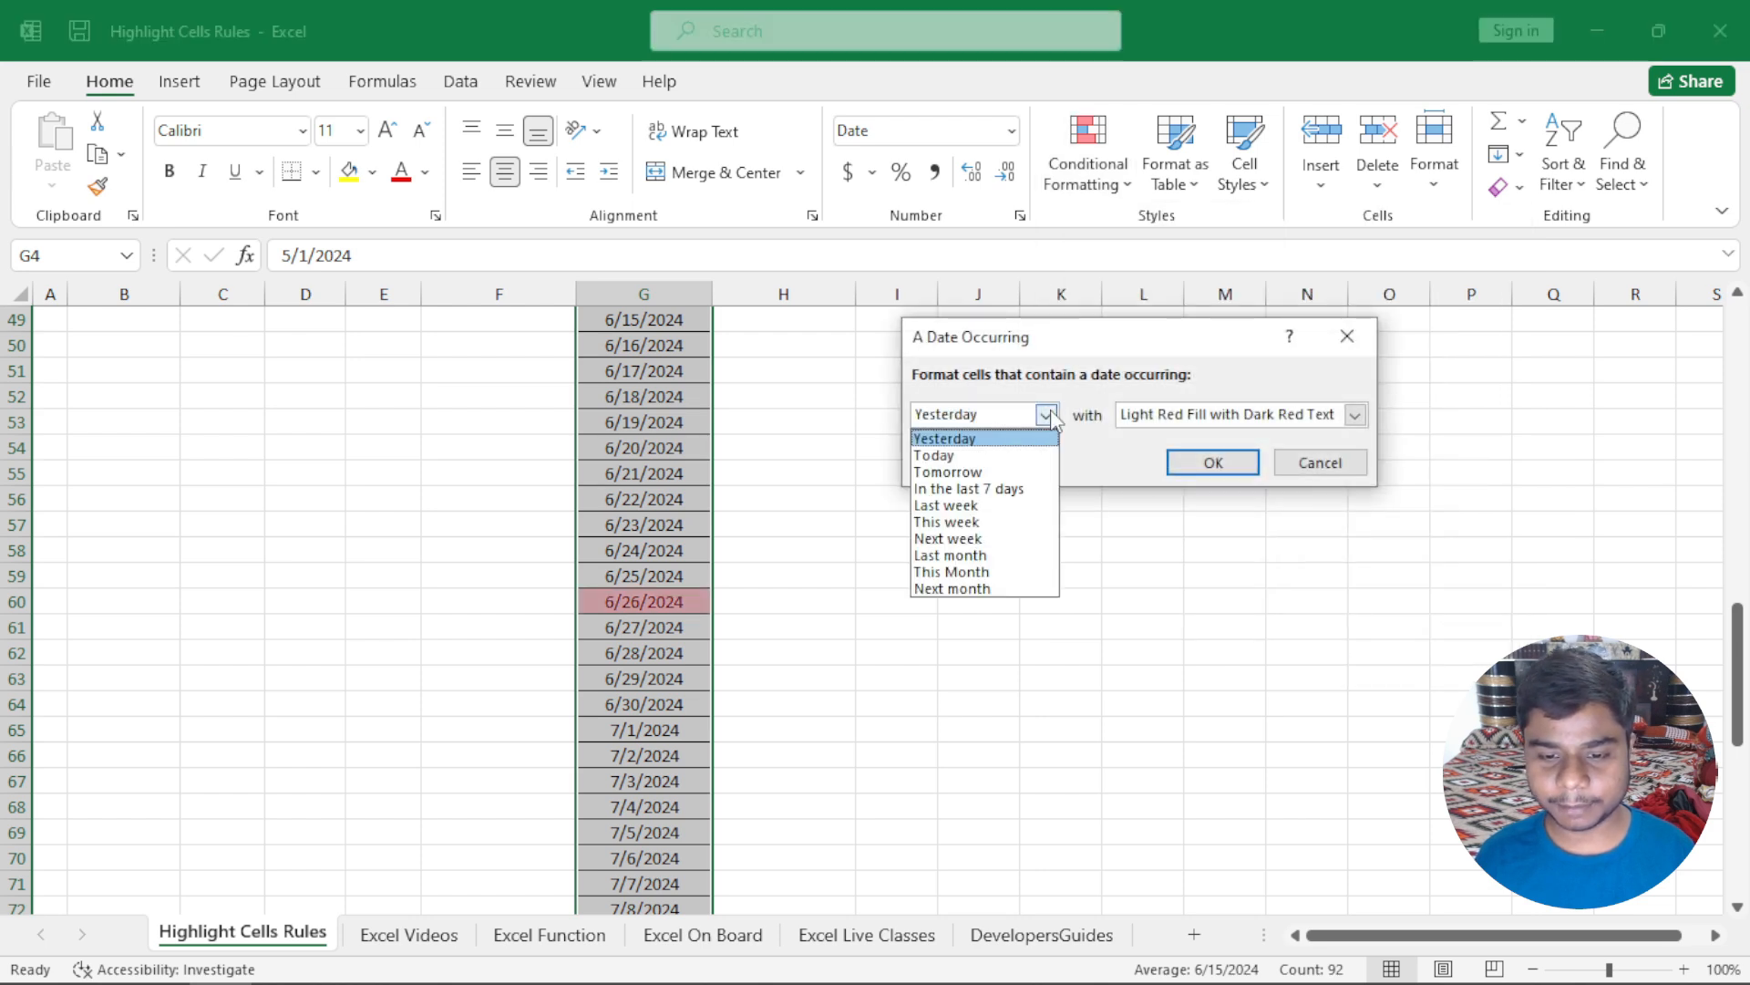
click(985, 522)
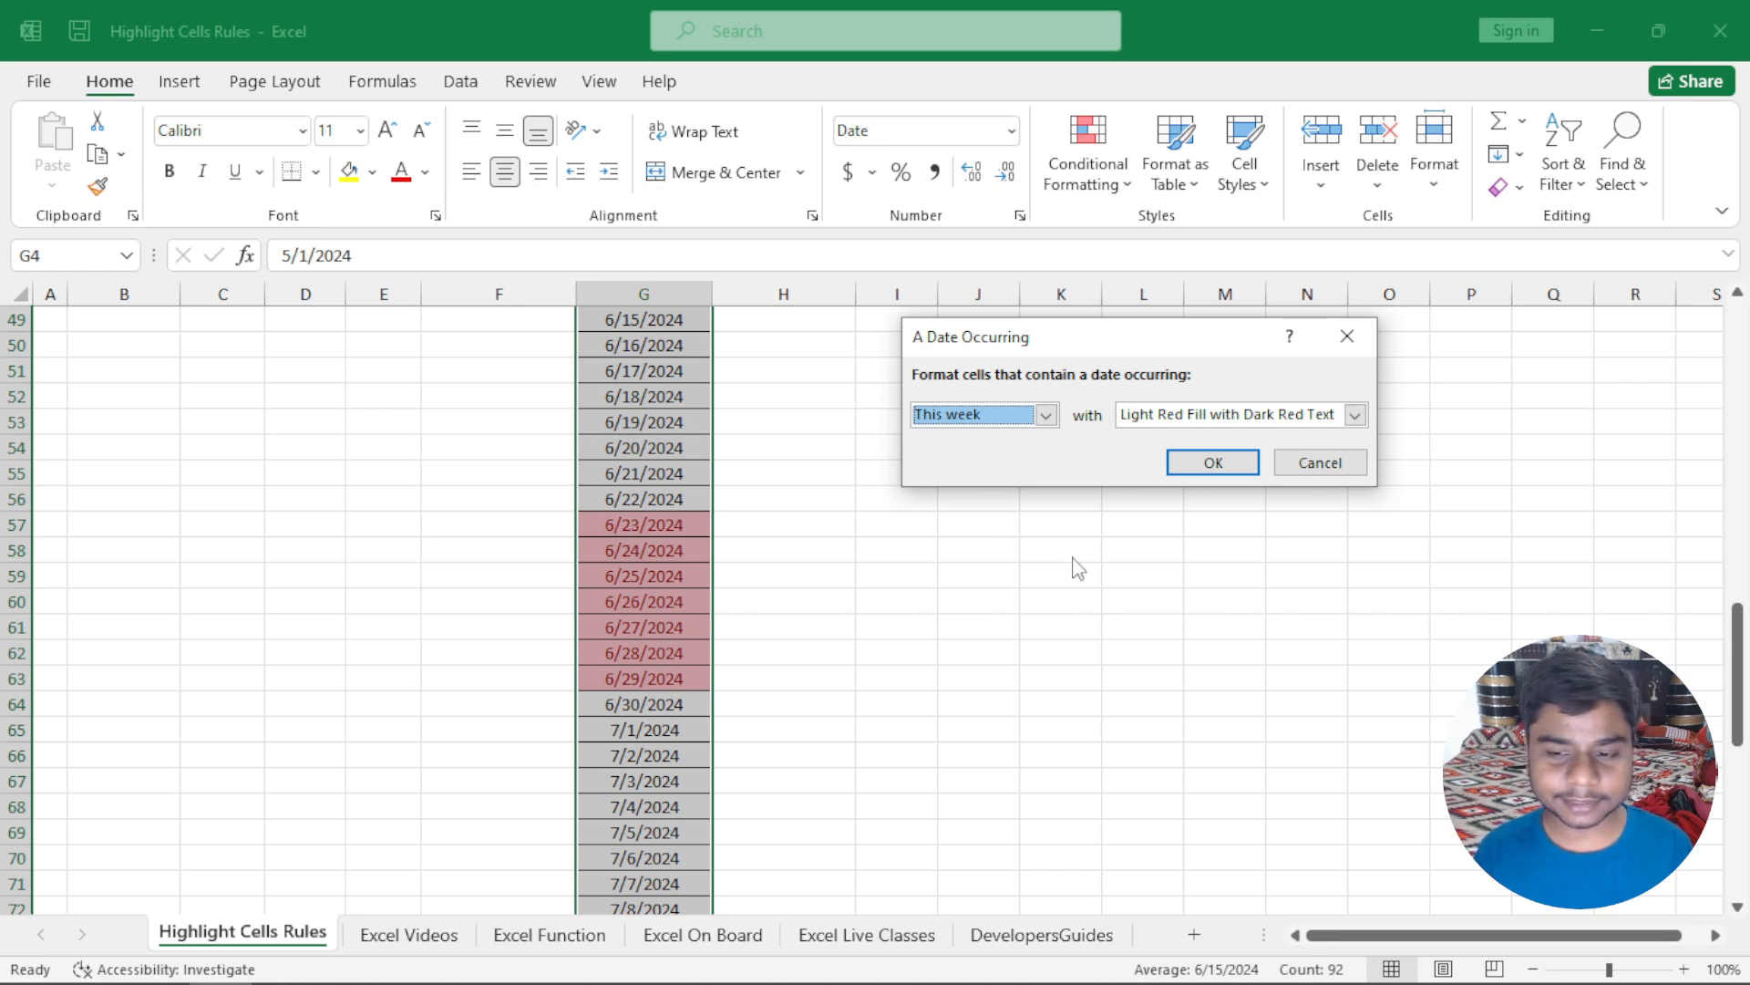
click(1320, 462)
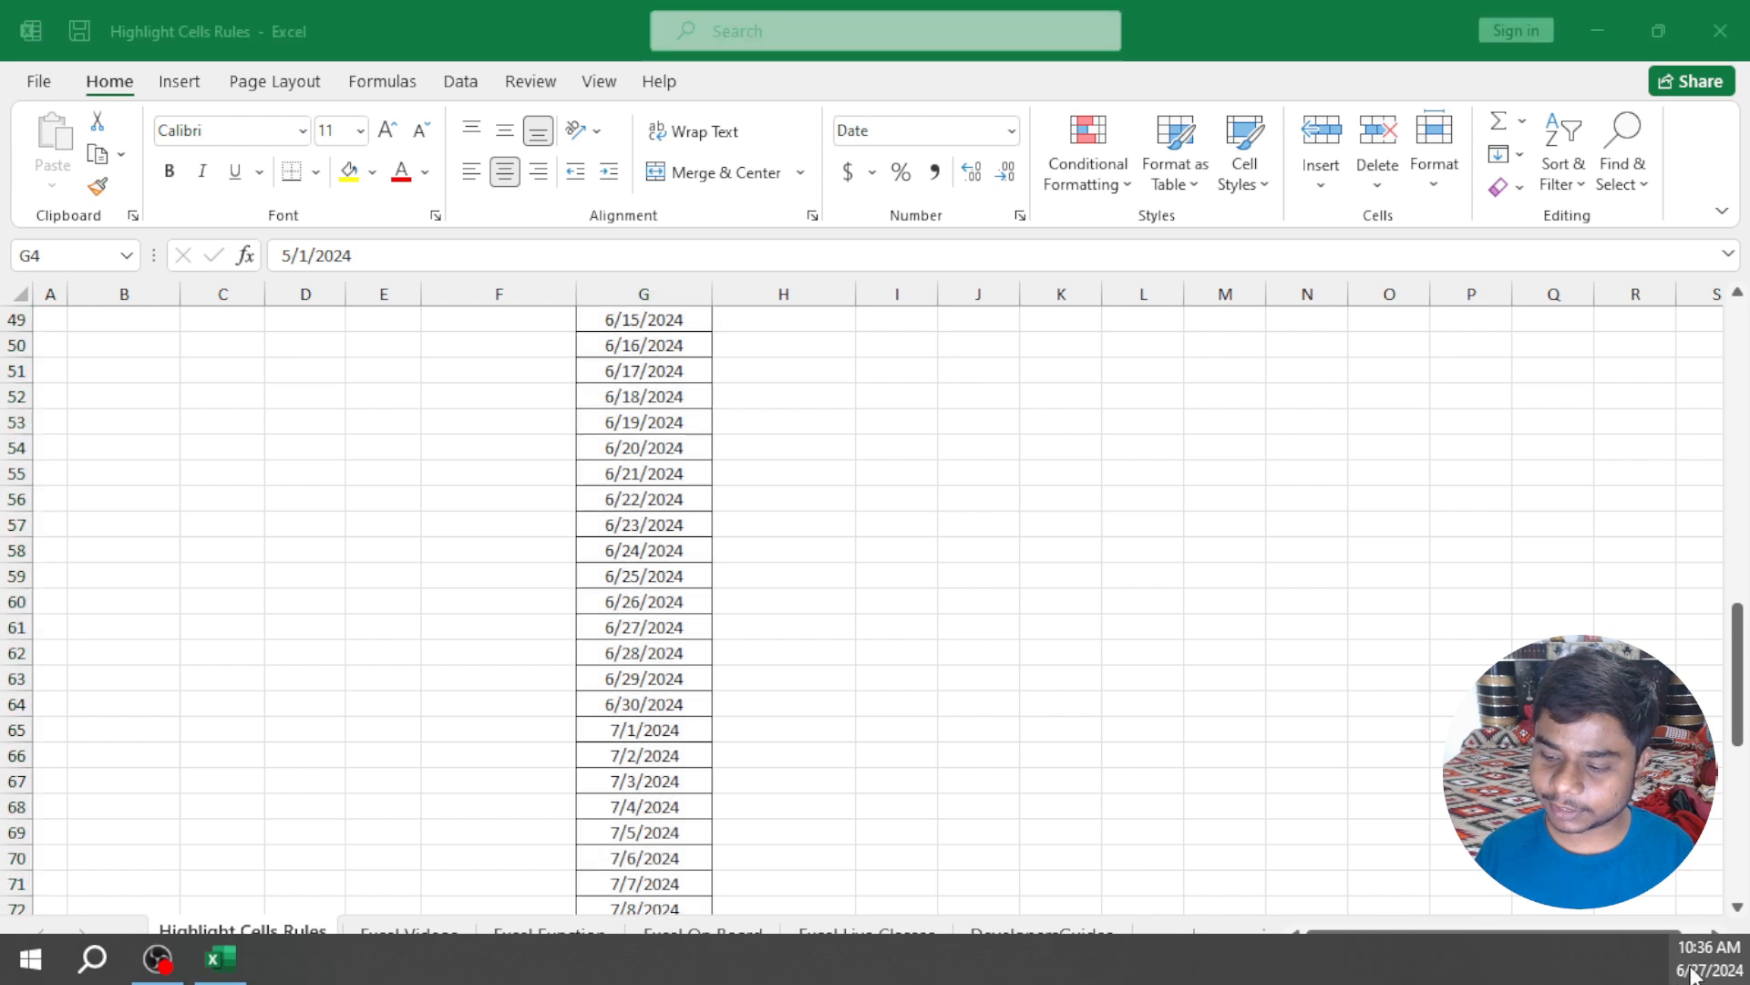
click(1691, 968)
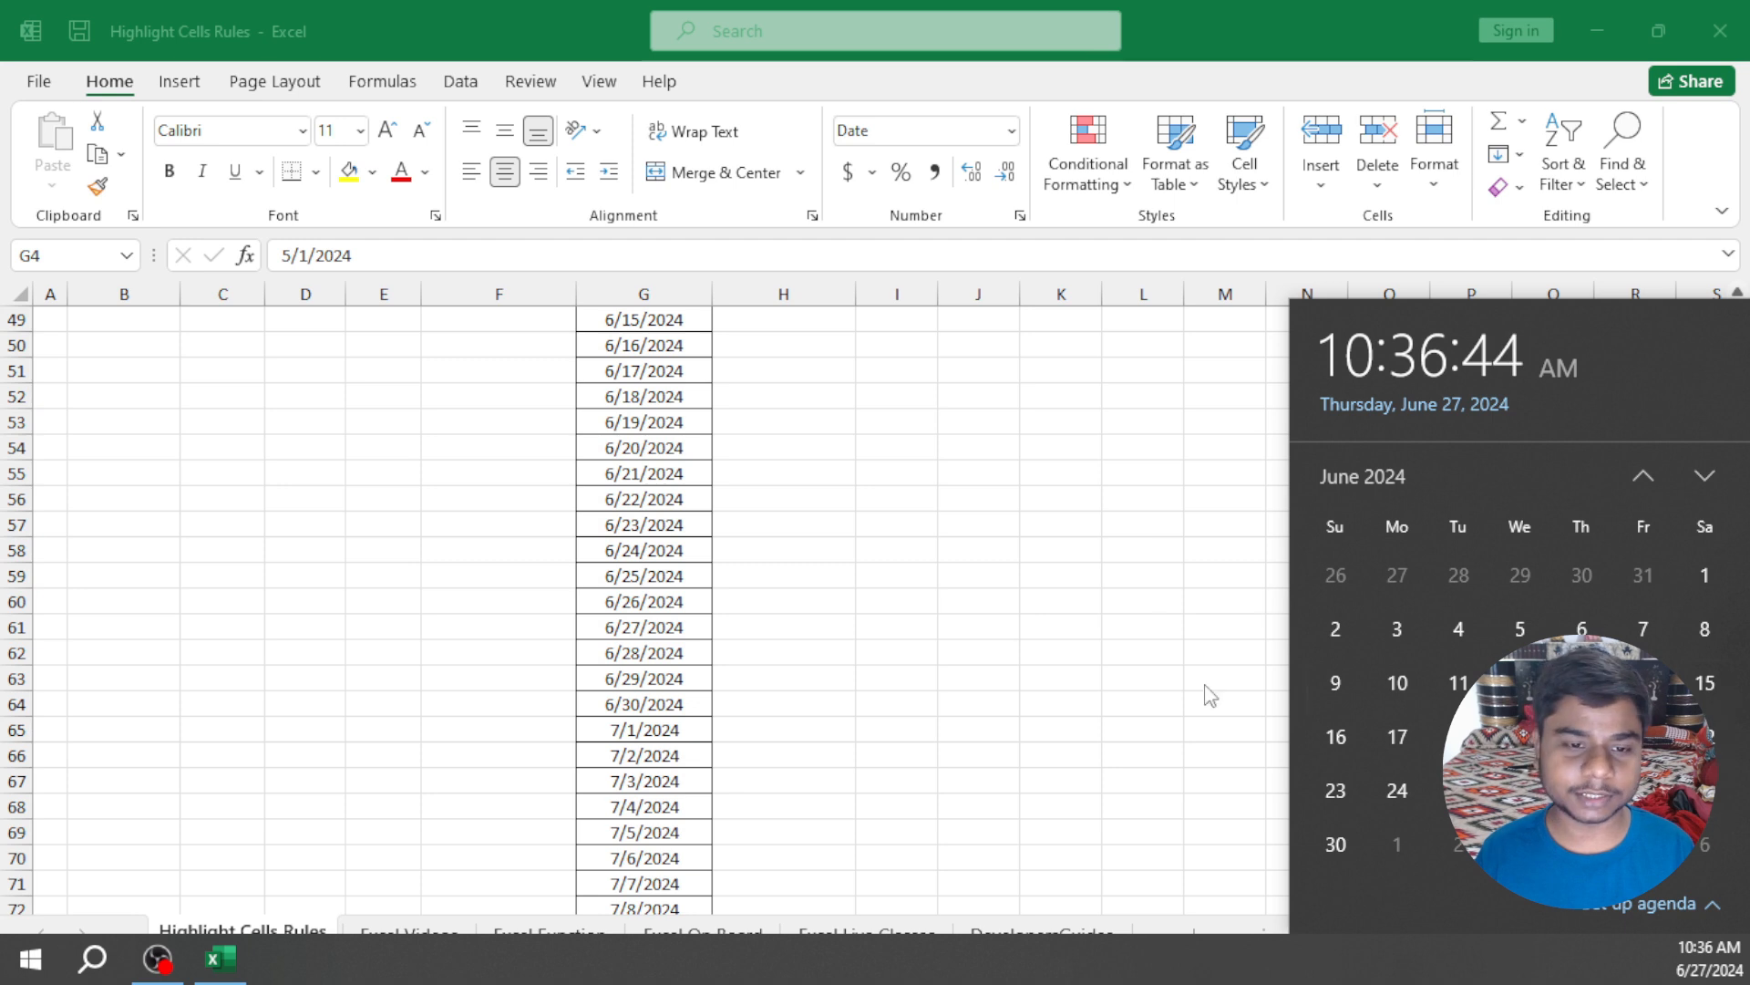
click(1193, 537)
Step: Preview the A Date Occurring rule on the selected dates with Next week, closing it without applying
click(1094, 173)
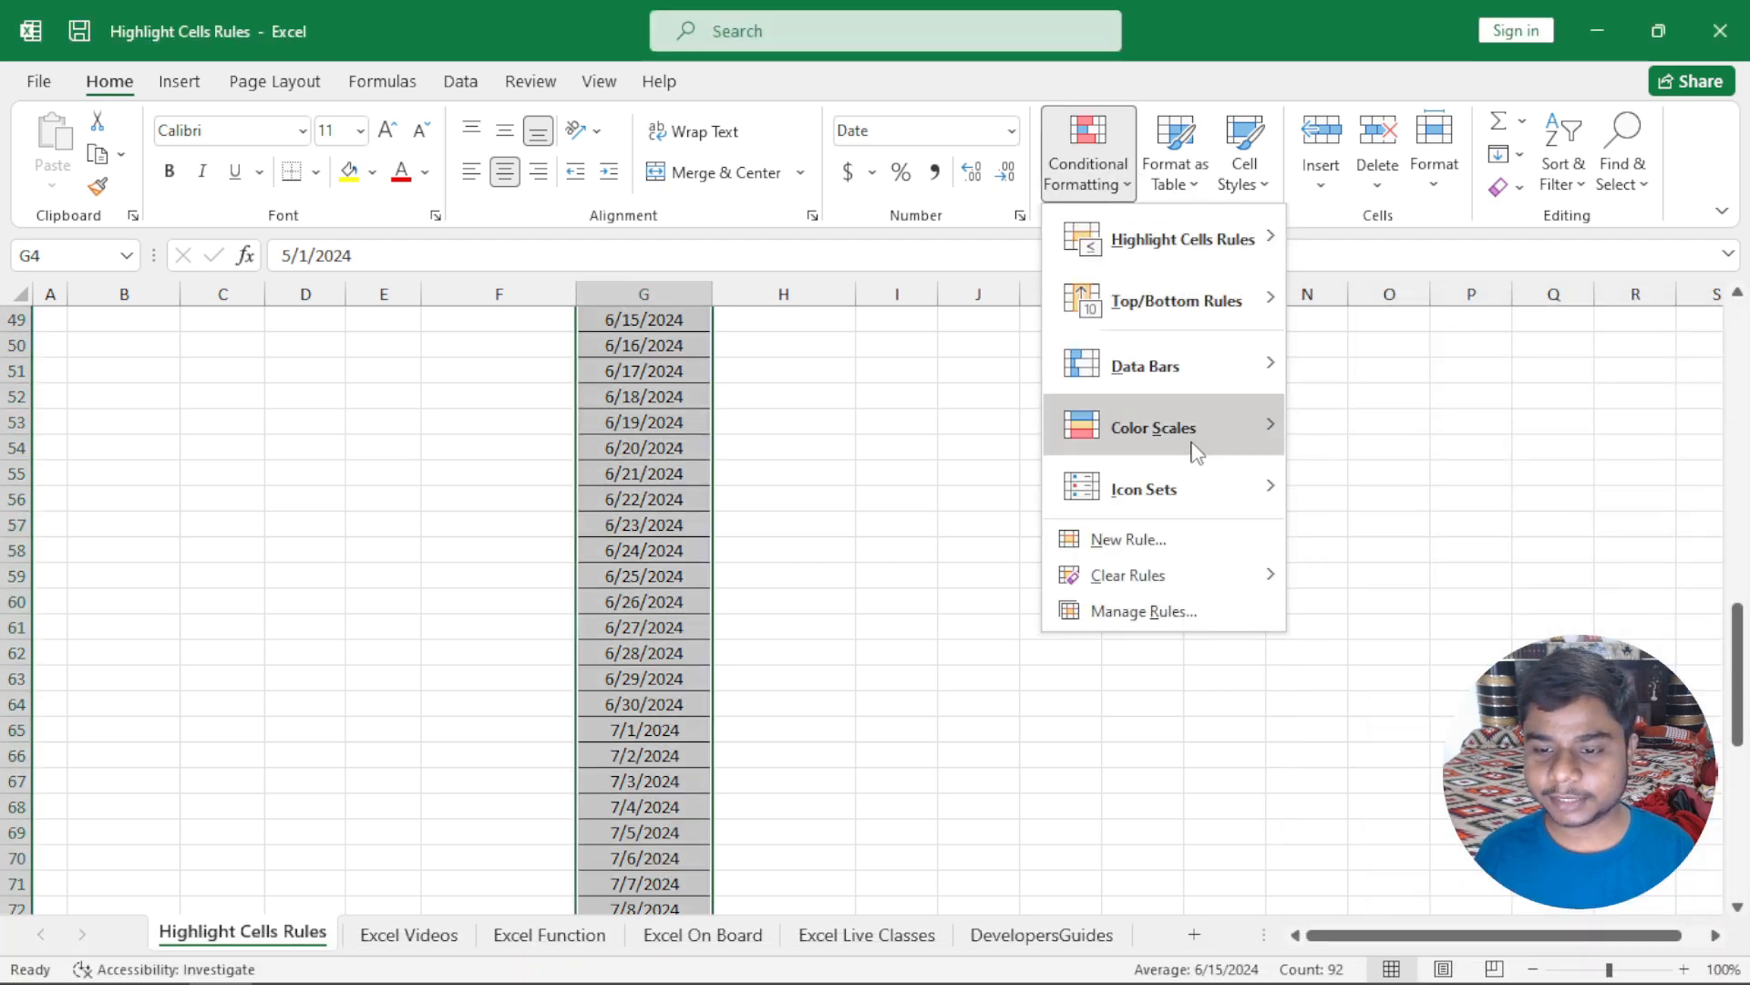
mouse_move(1240, 238)
click(1395, 539)
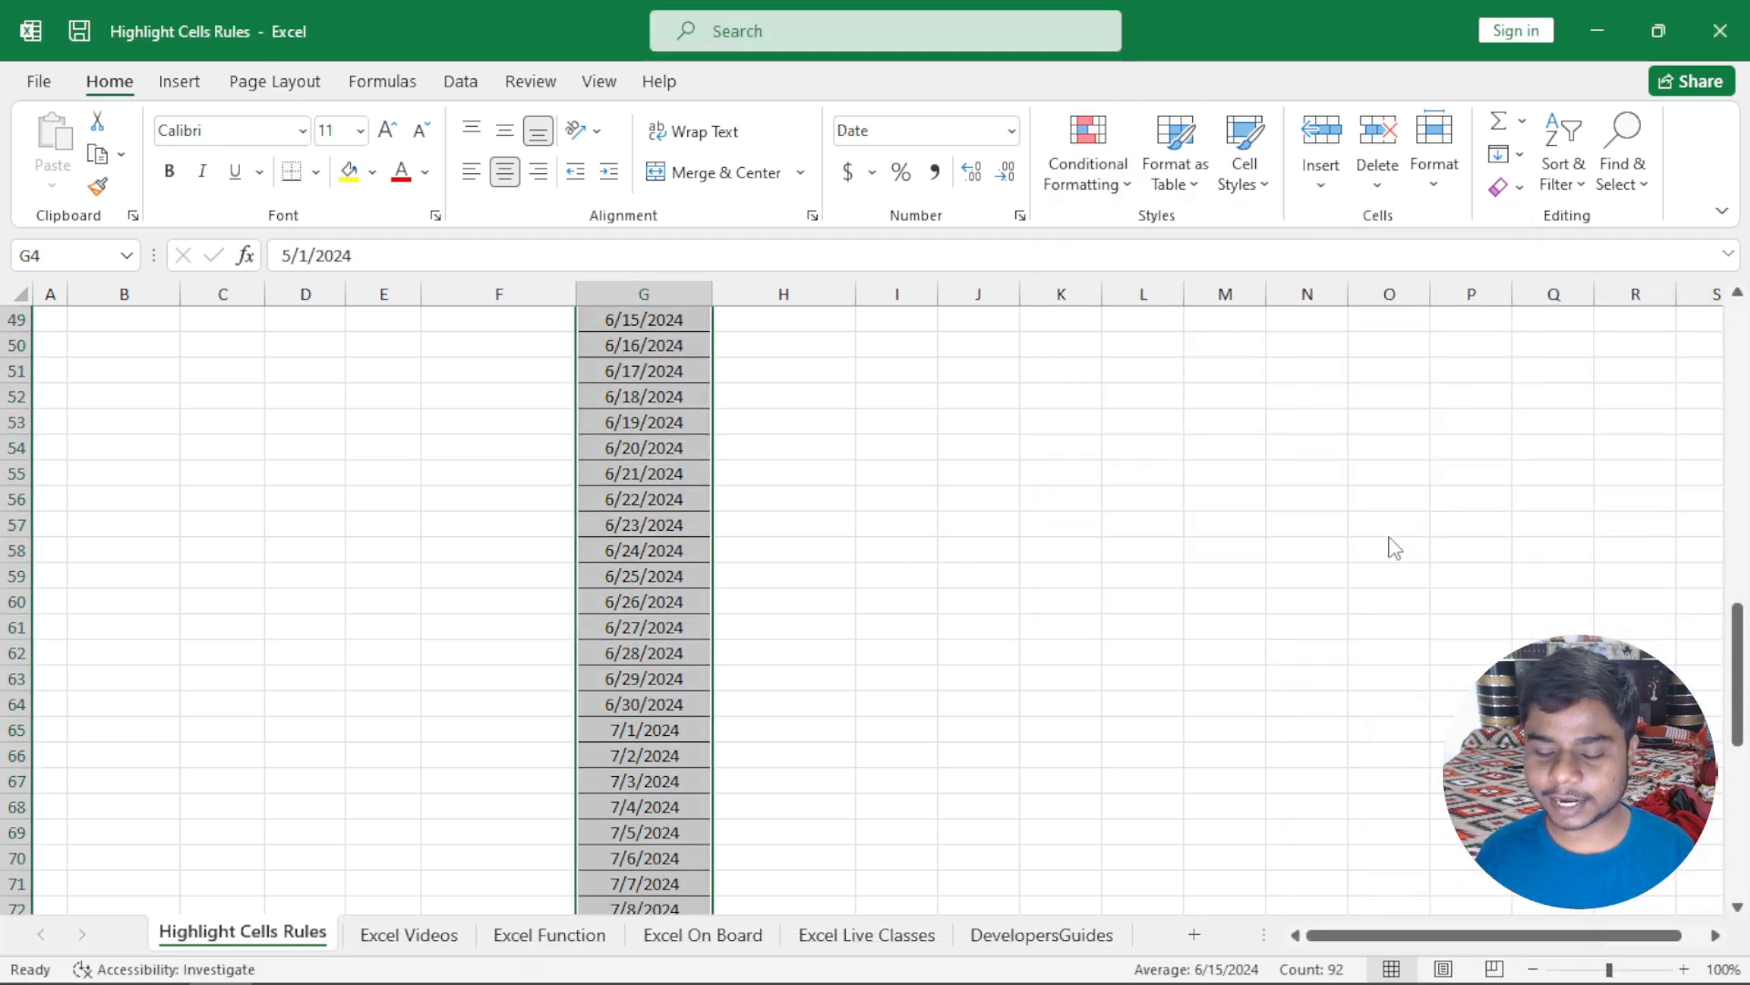
click(1003, 414)
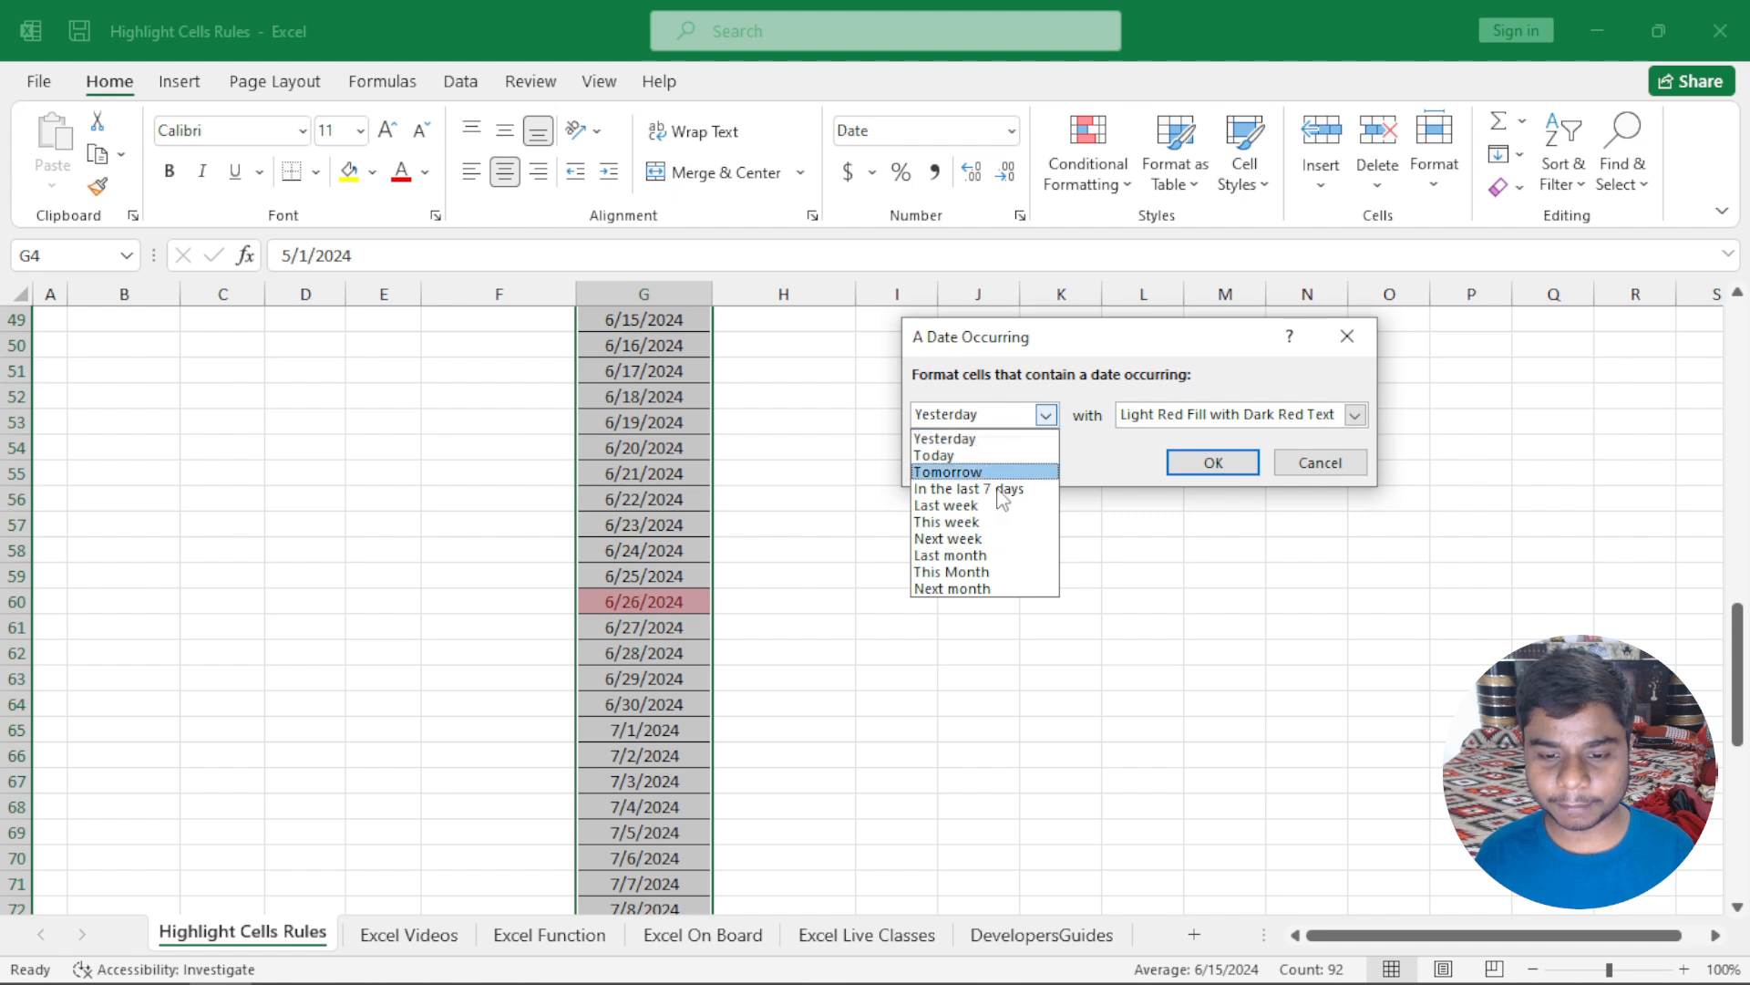
click(996, 546)
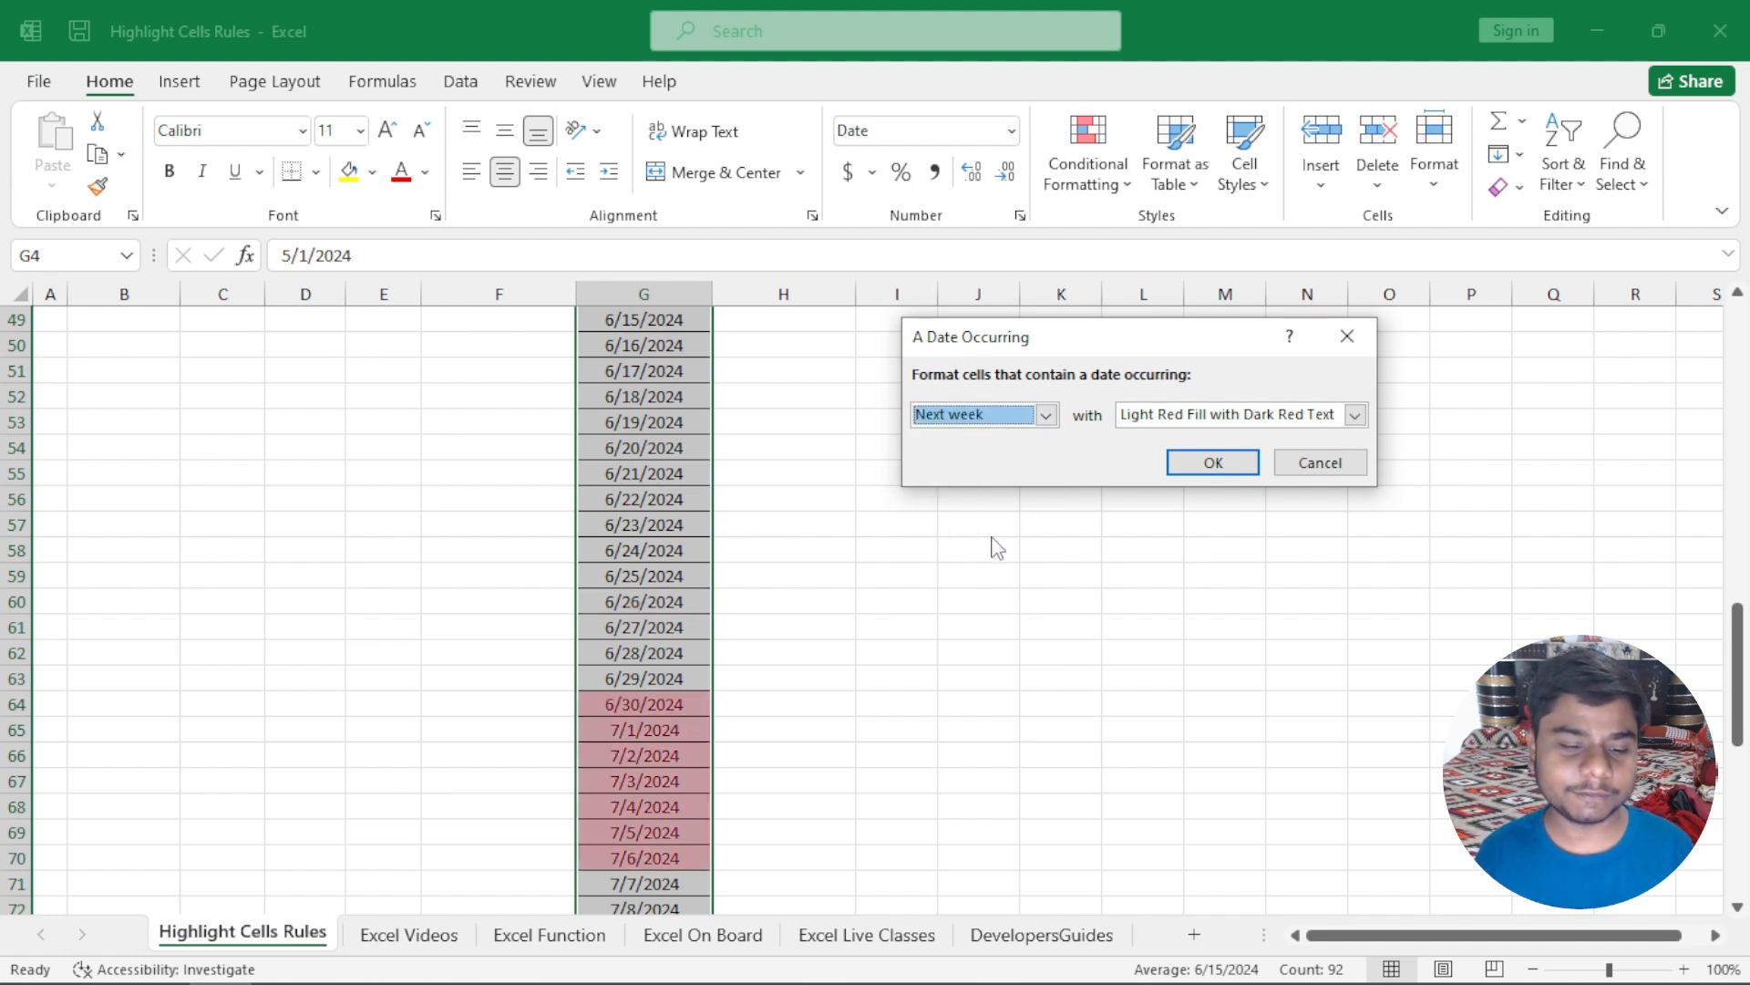
click(1320, 463)
Step: Check the first and last day of the coming week in the Windows system calendar, June 30 and July 6
click(1698, 962)
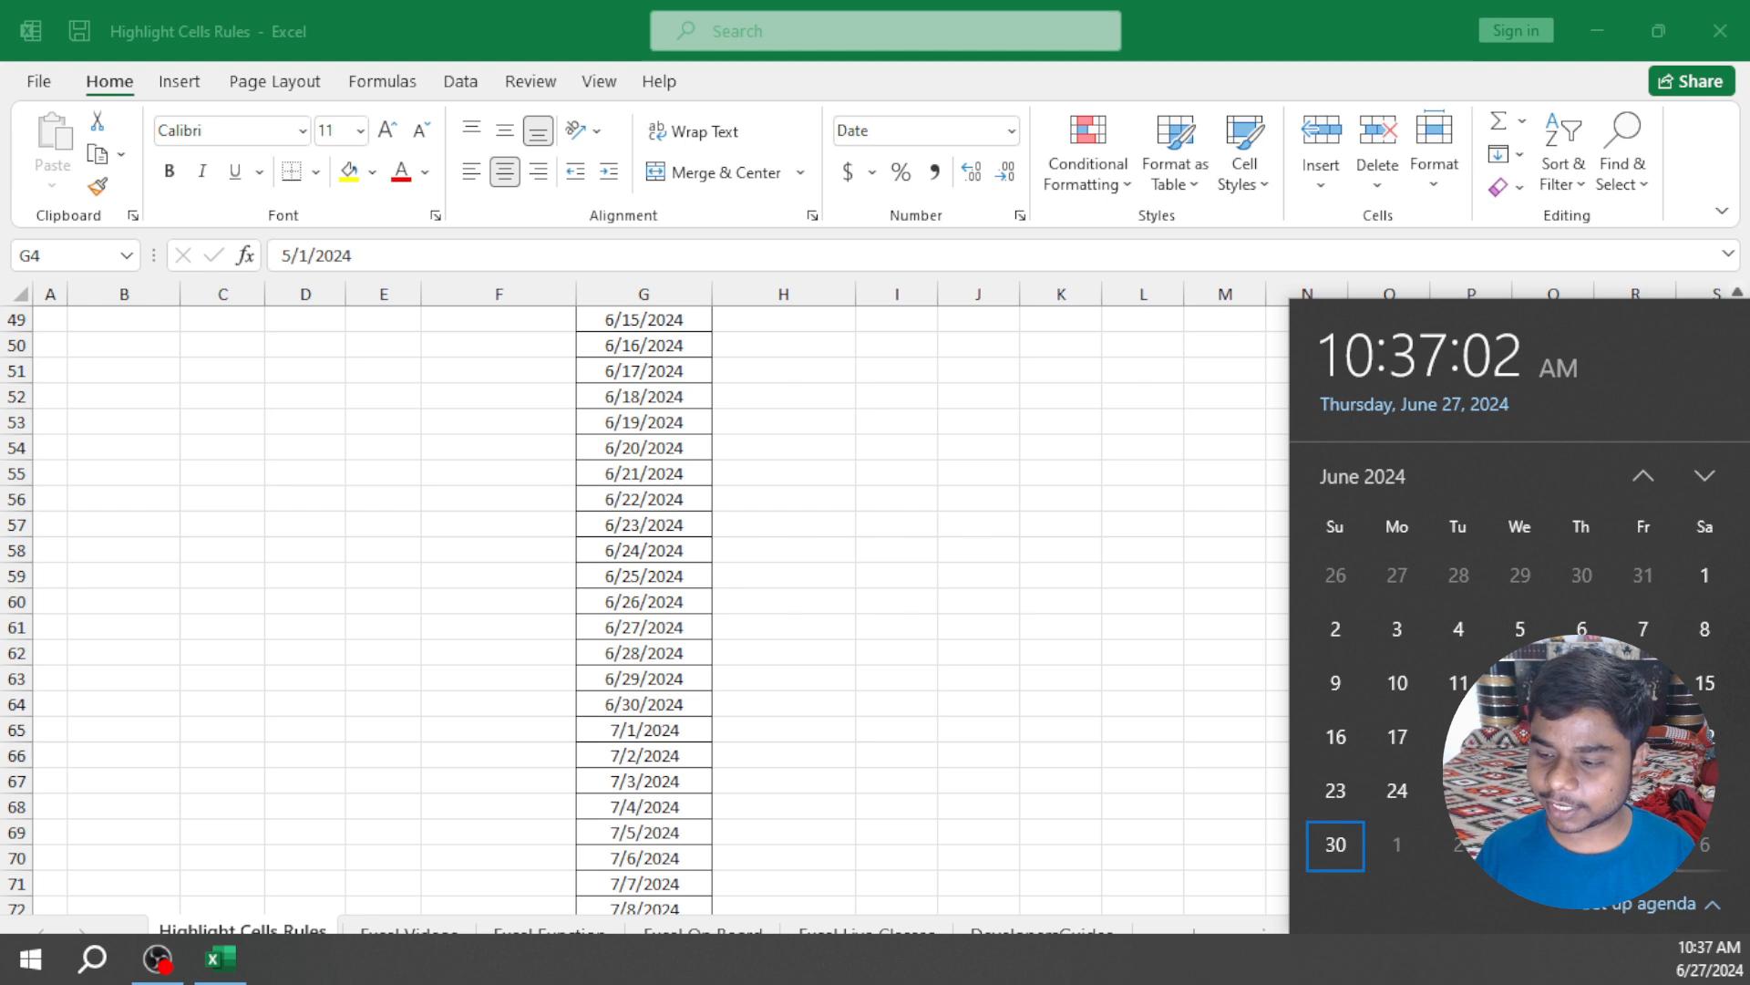
click(1701, 857)
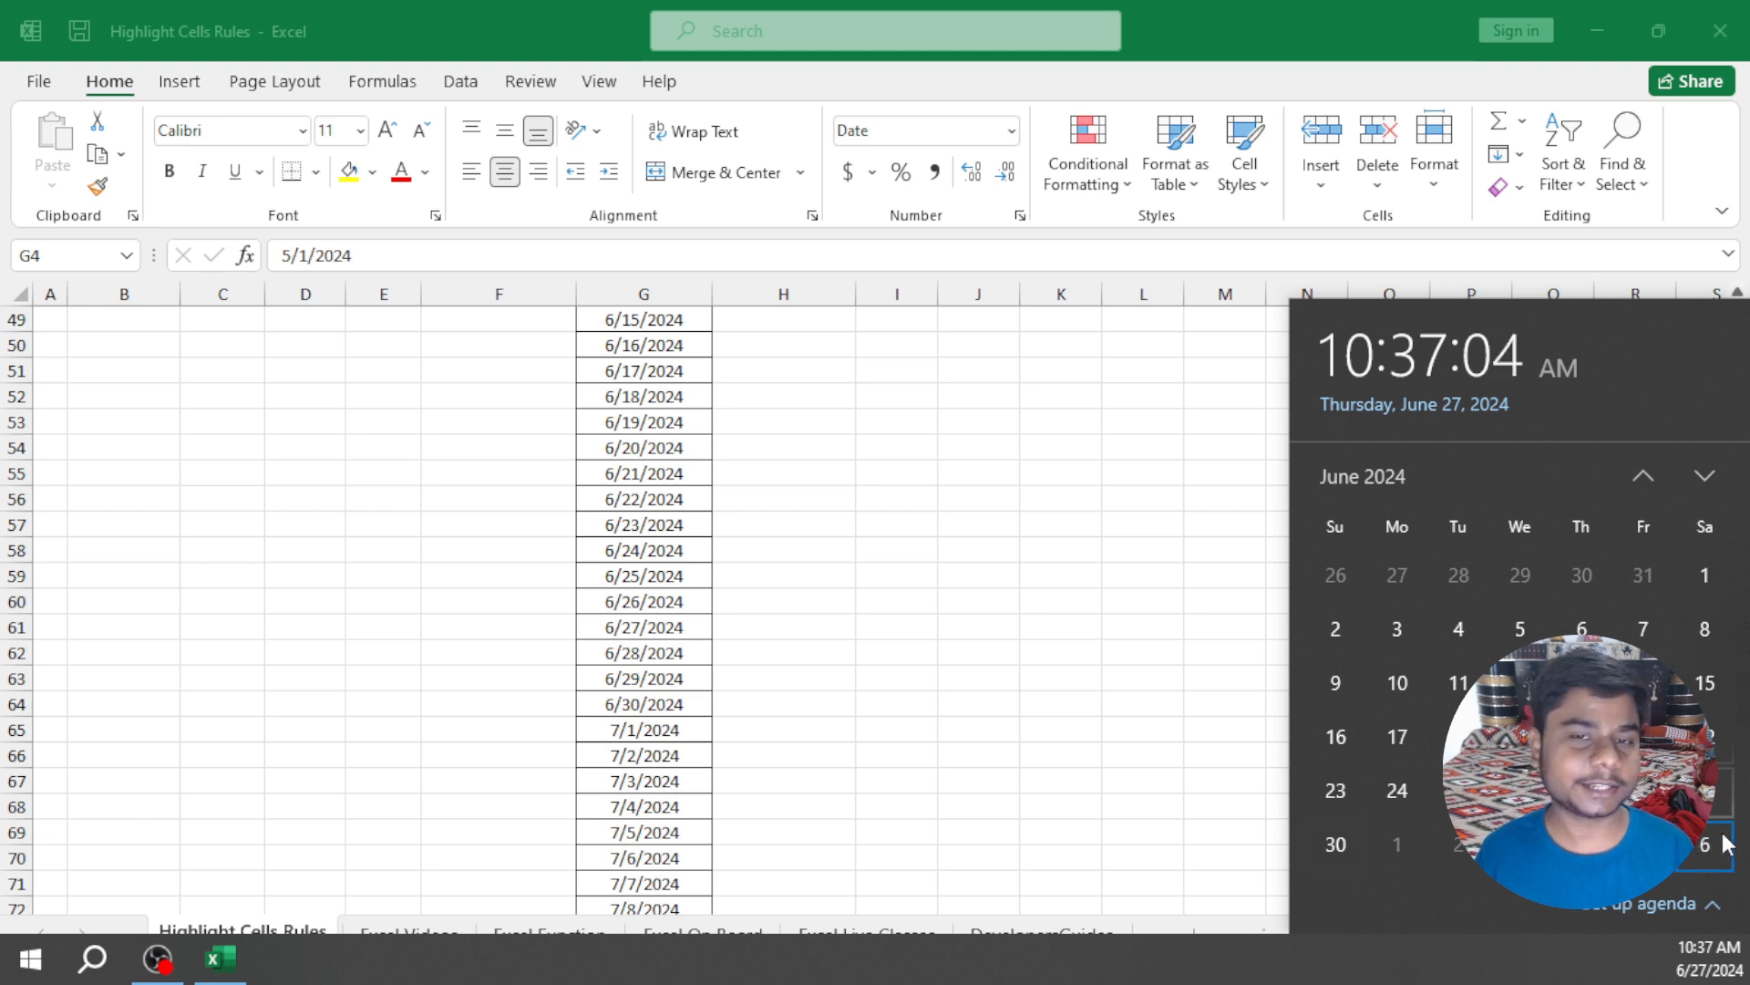
click(938, 586)
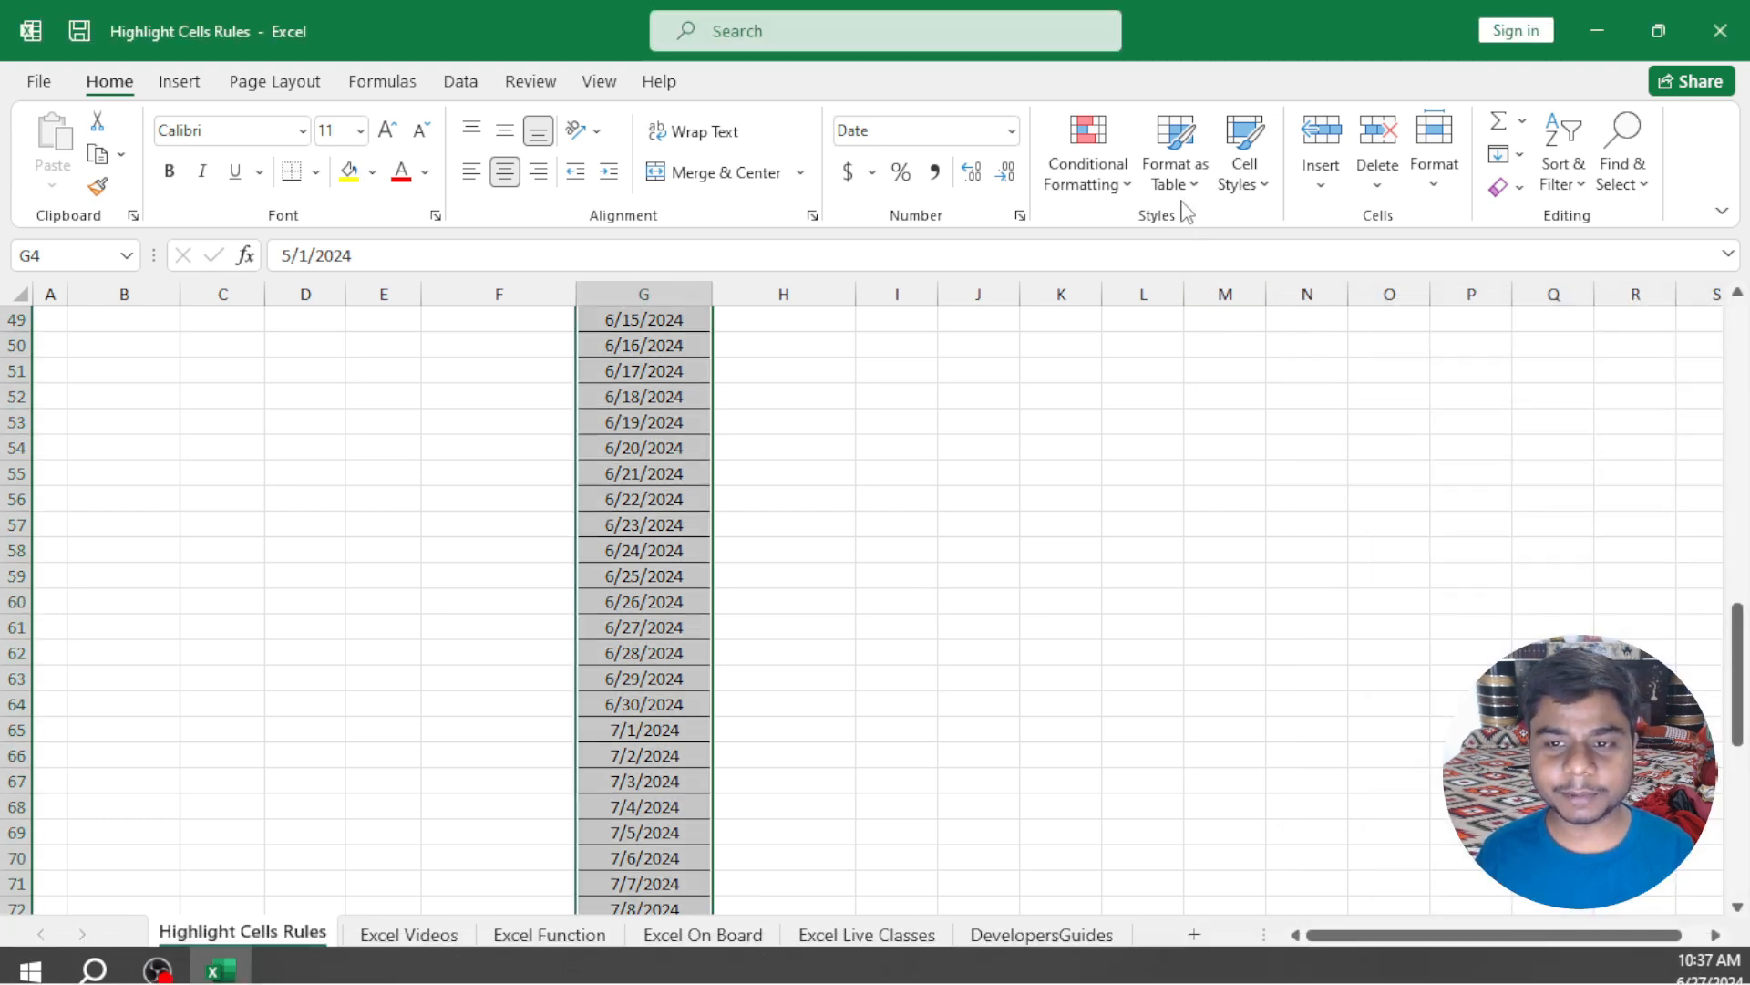
click(1127, 179)
mouse_move(1245, 243)
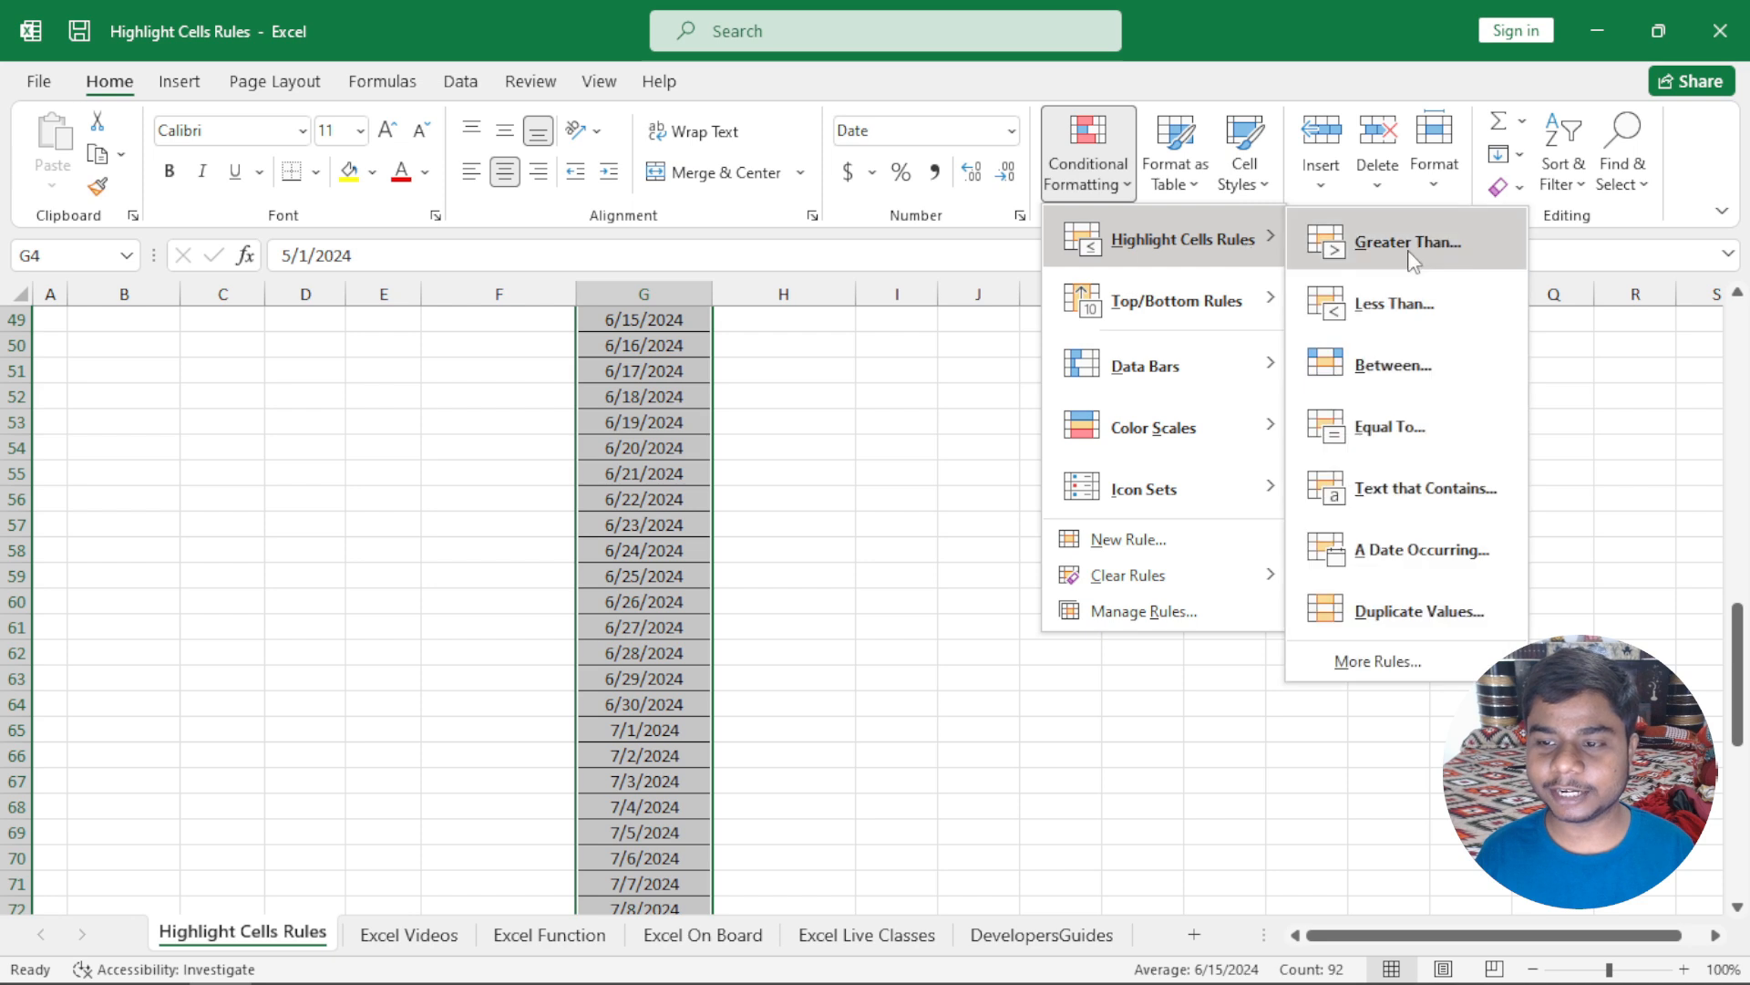
click(1448, 557)
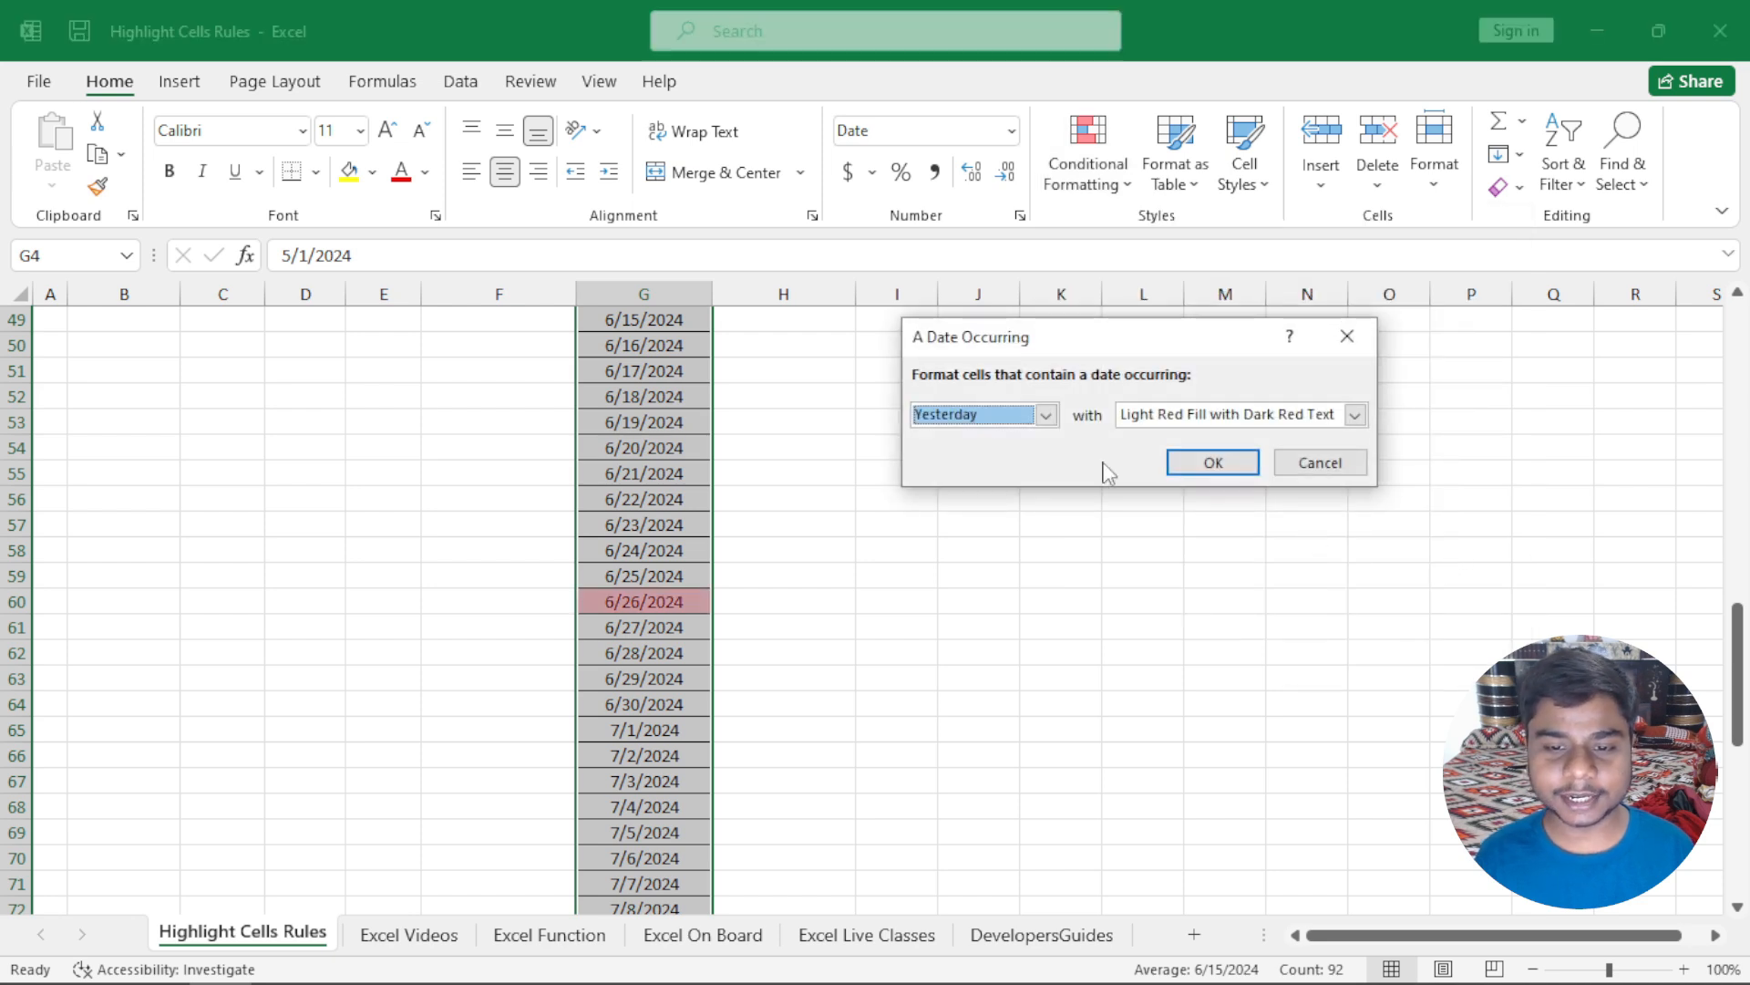
click(1012, 422)
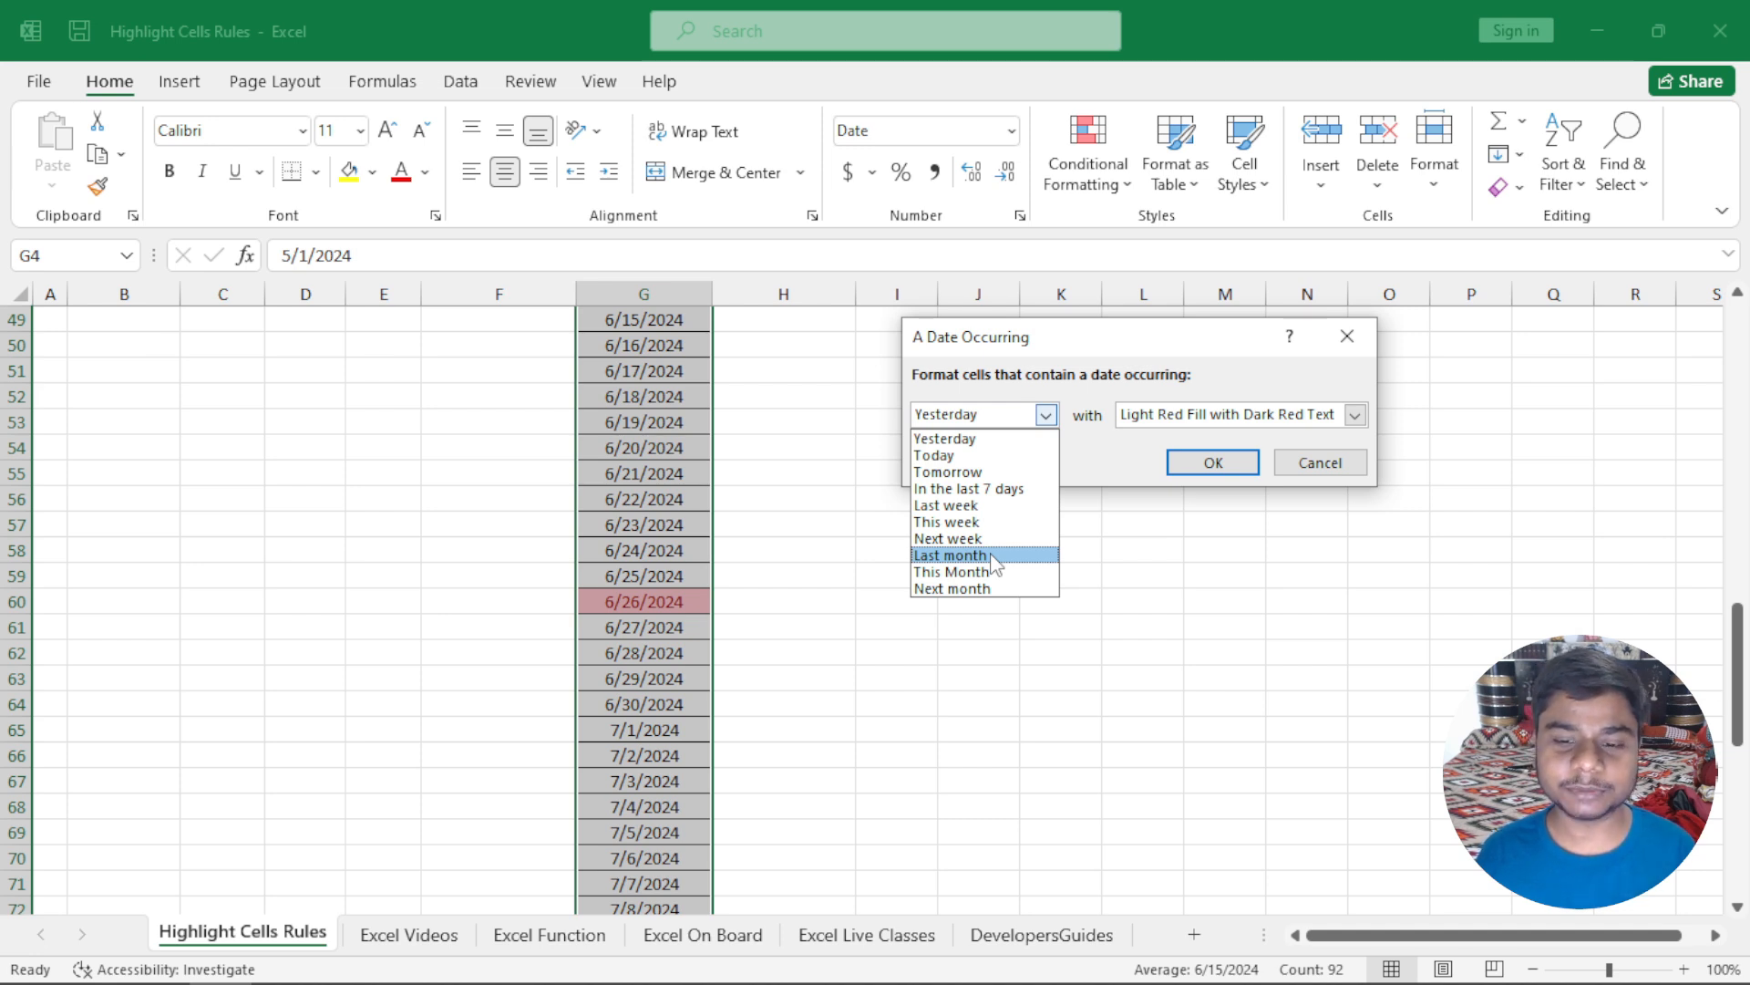
click(1286, 559)
click(1321, 462)
Step: Preview Last month and This Month in the A Date Occurring rule with the May dates in view, without applying it
scroll(1298, 539, up, 4)
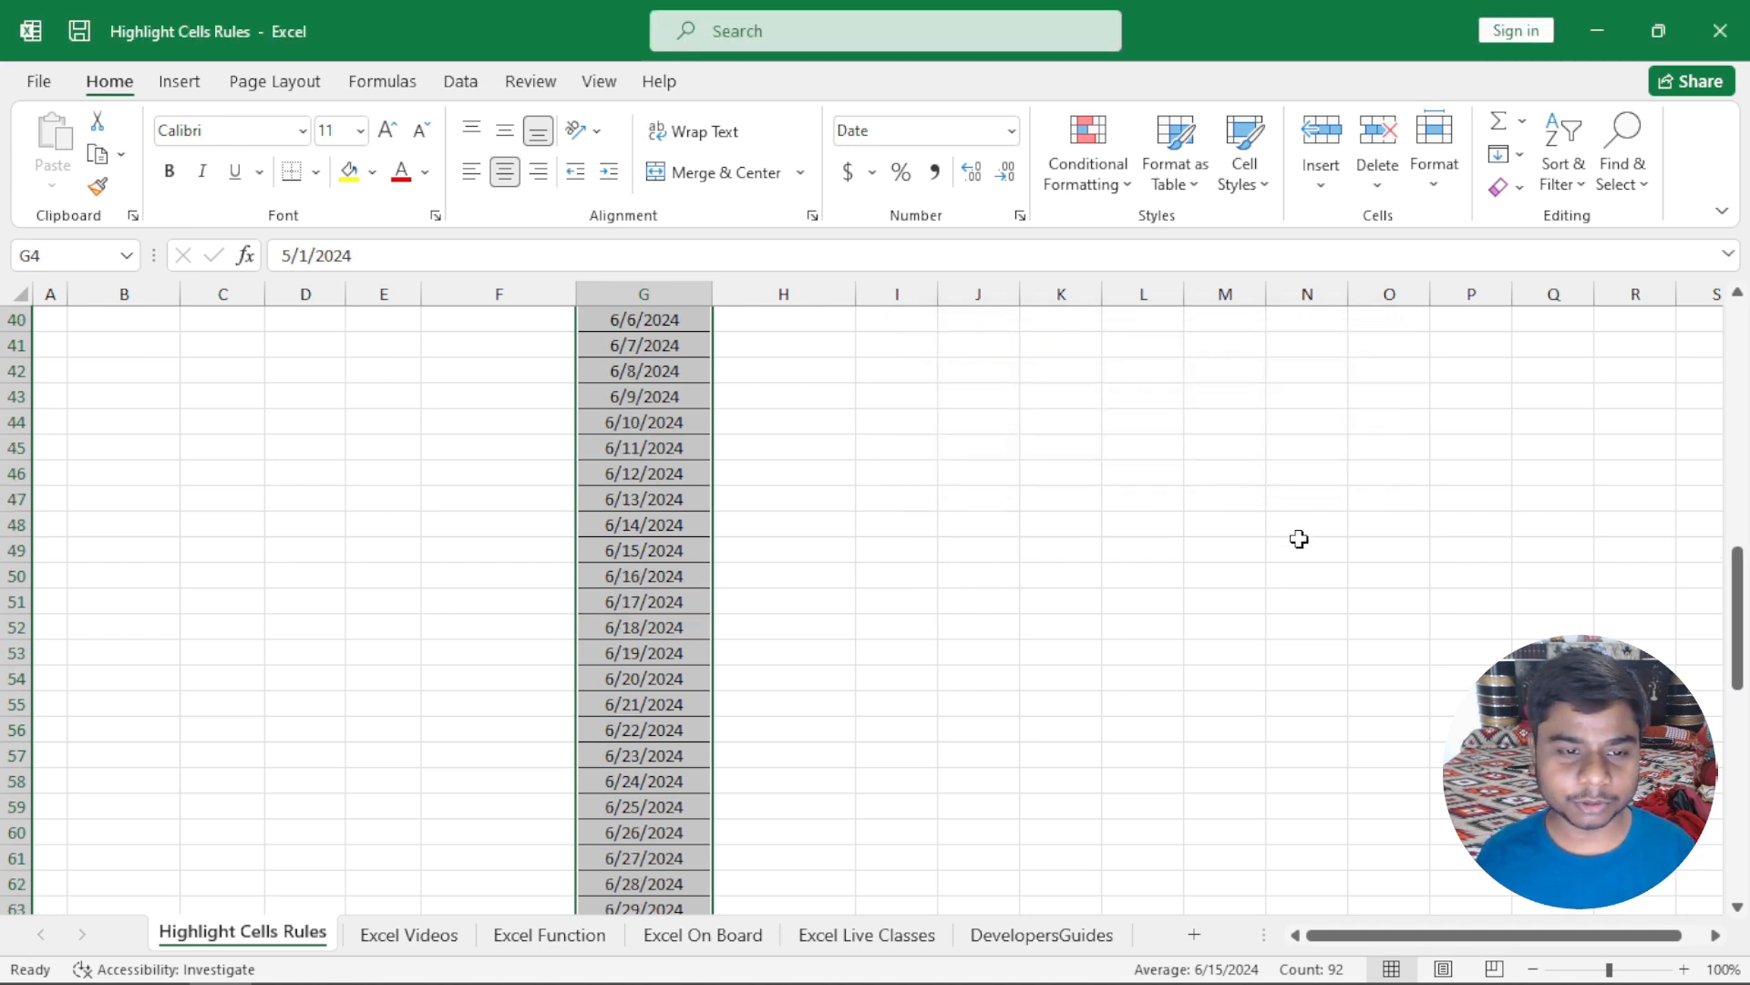
scroll(1299, 538, up, 7)
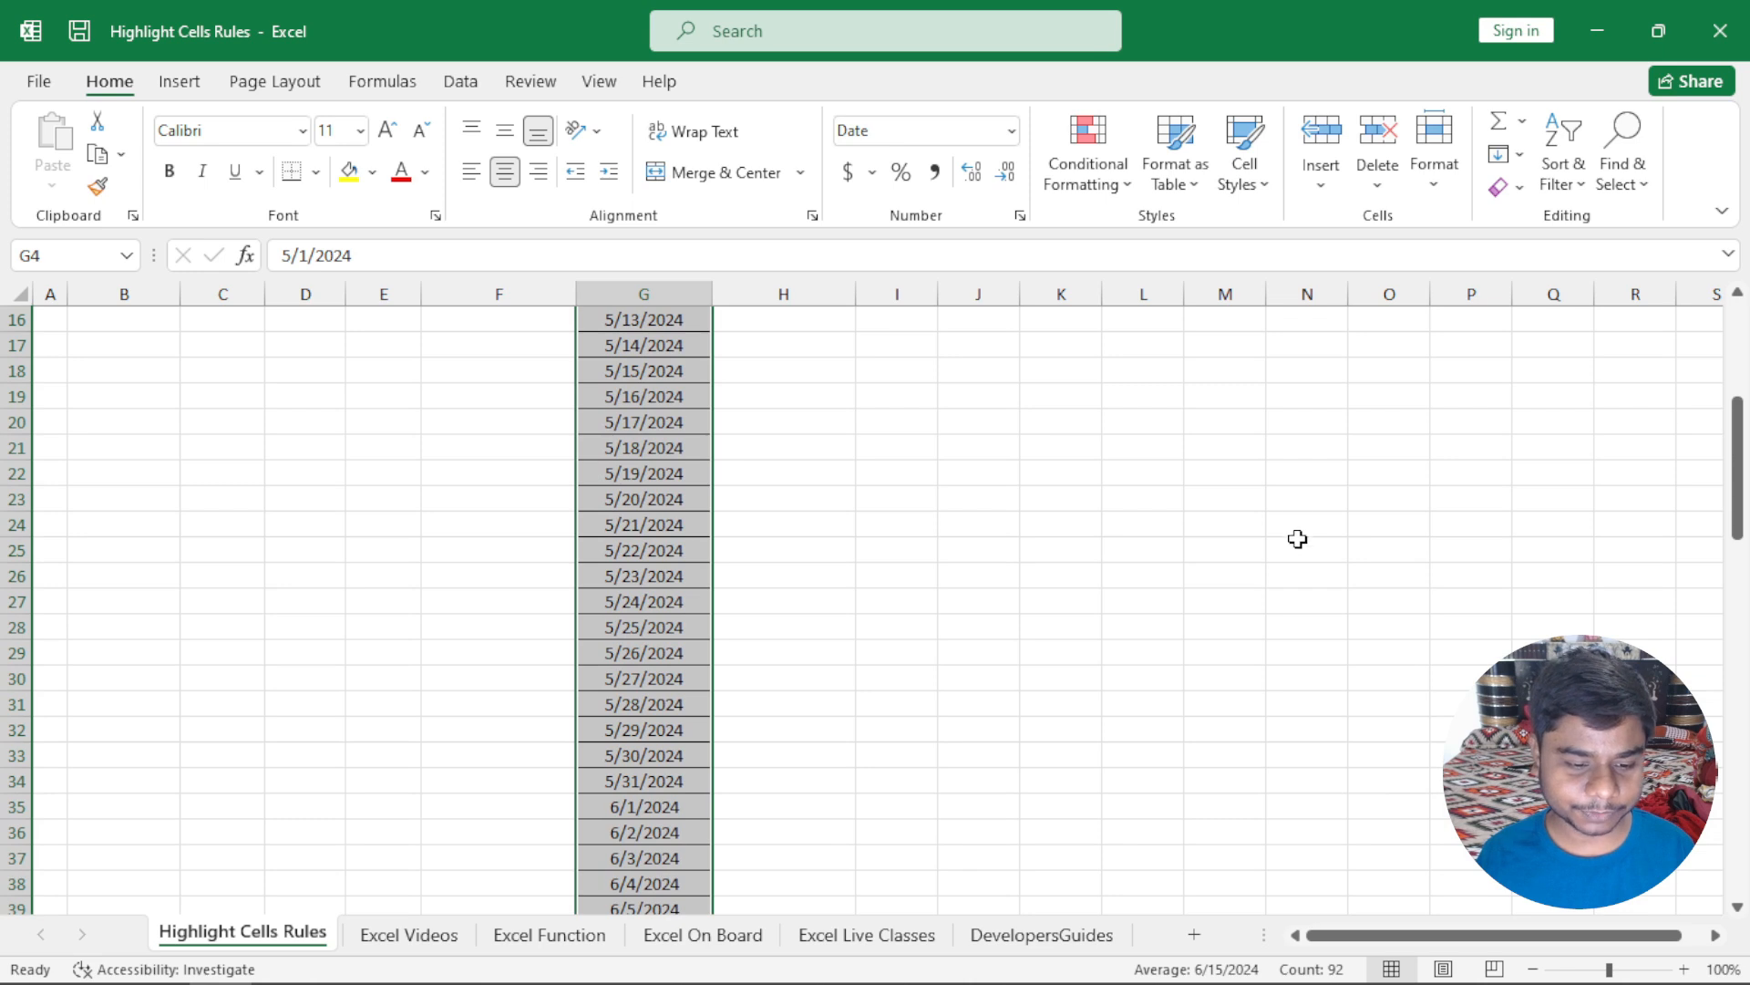
click(1081, 164)
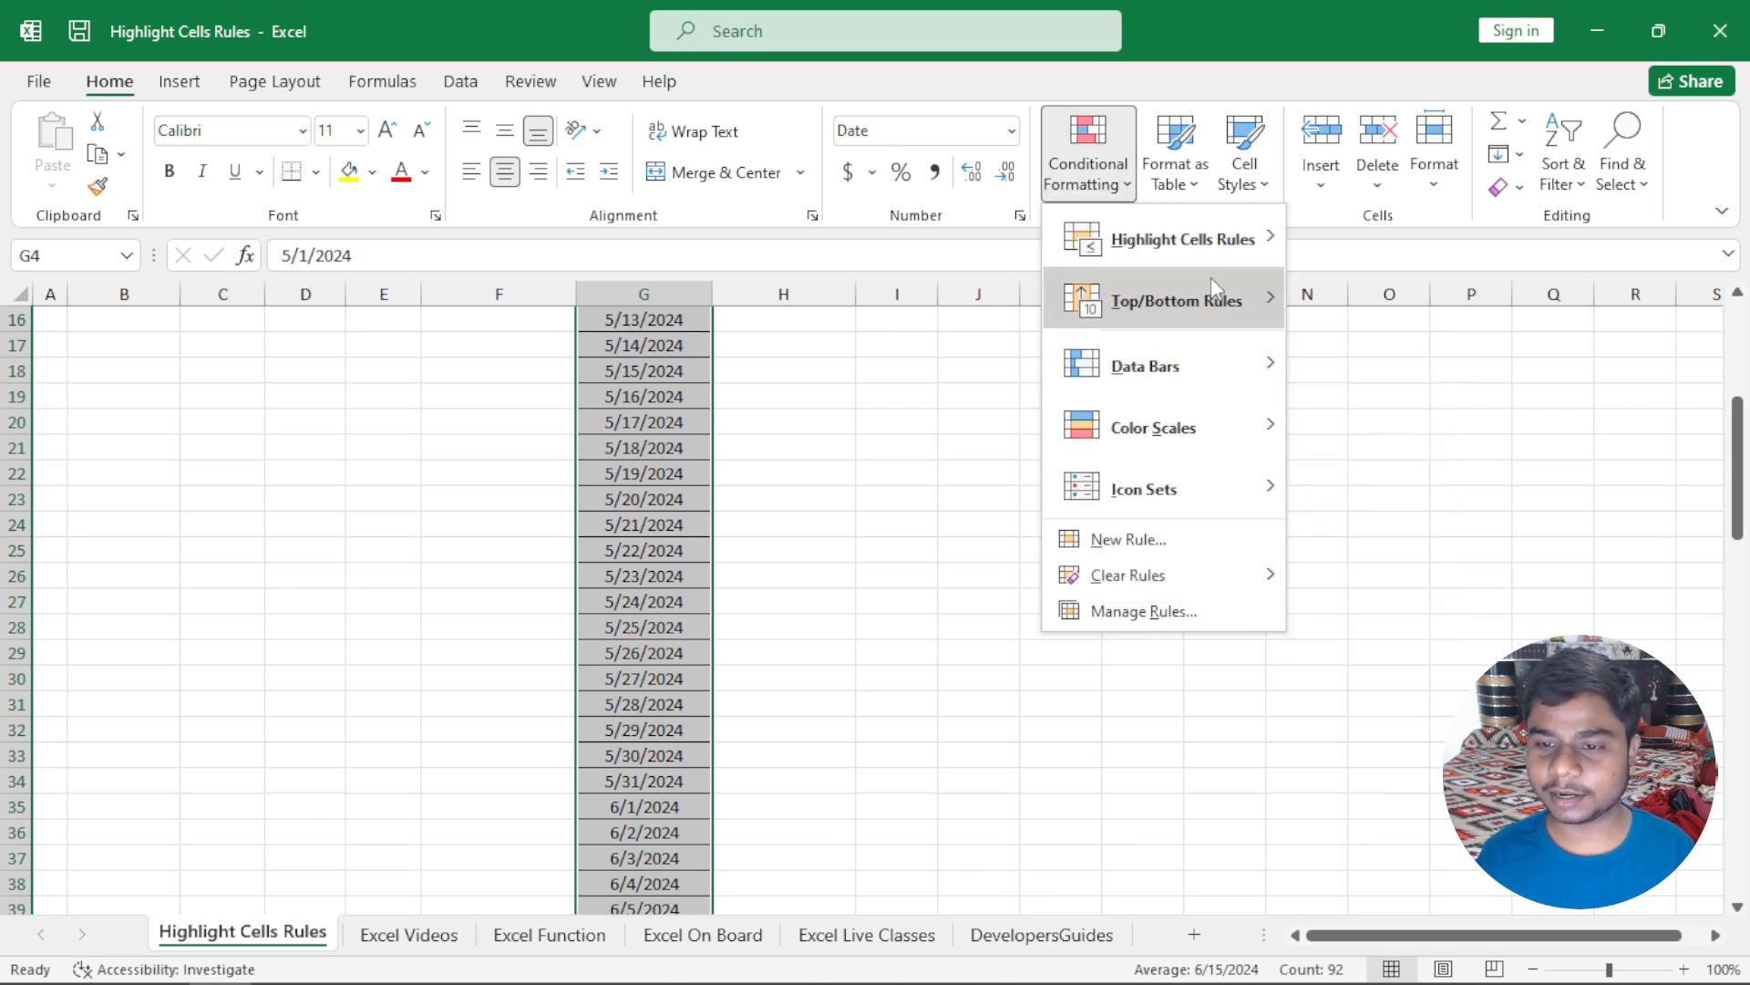
mouse_move(1211, 286)
mouse_move(1249, 223)
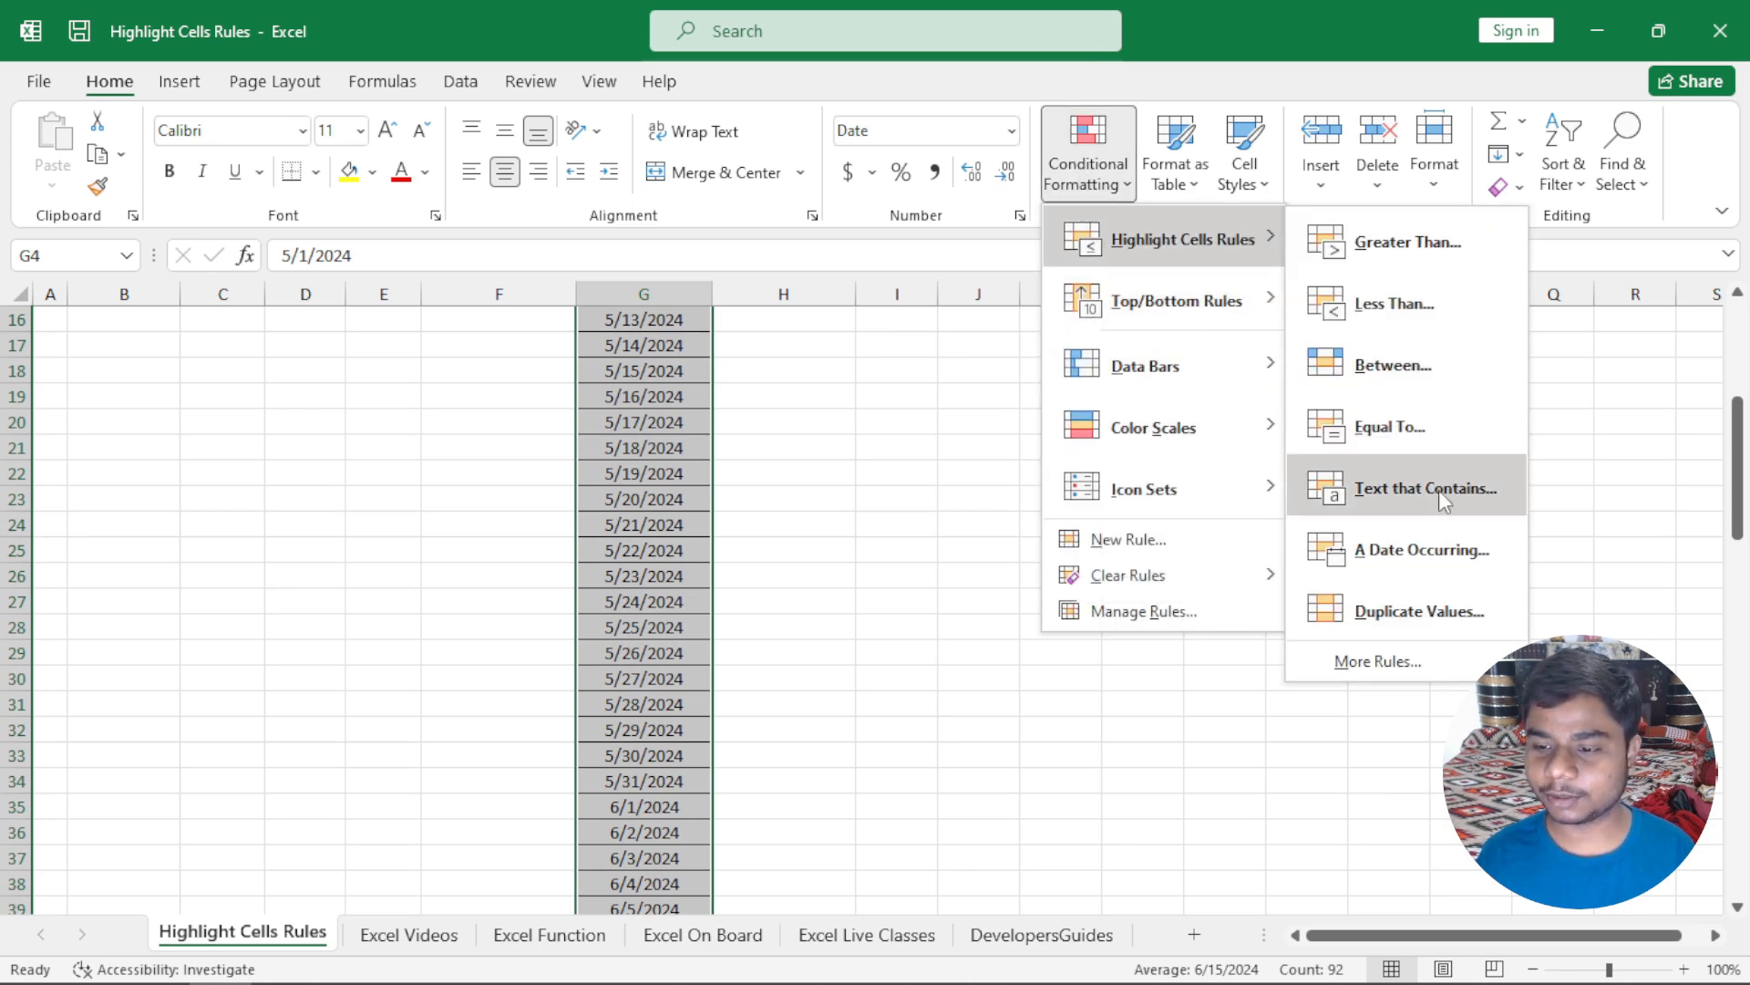
click(1428, 547)
click(1046, 415)
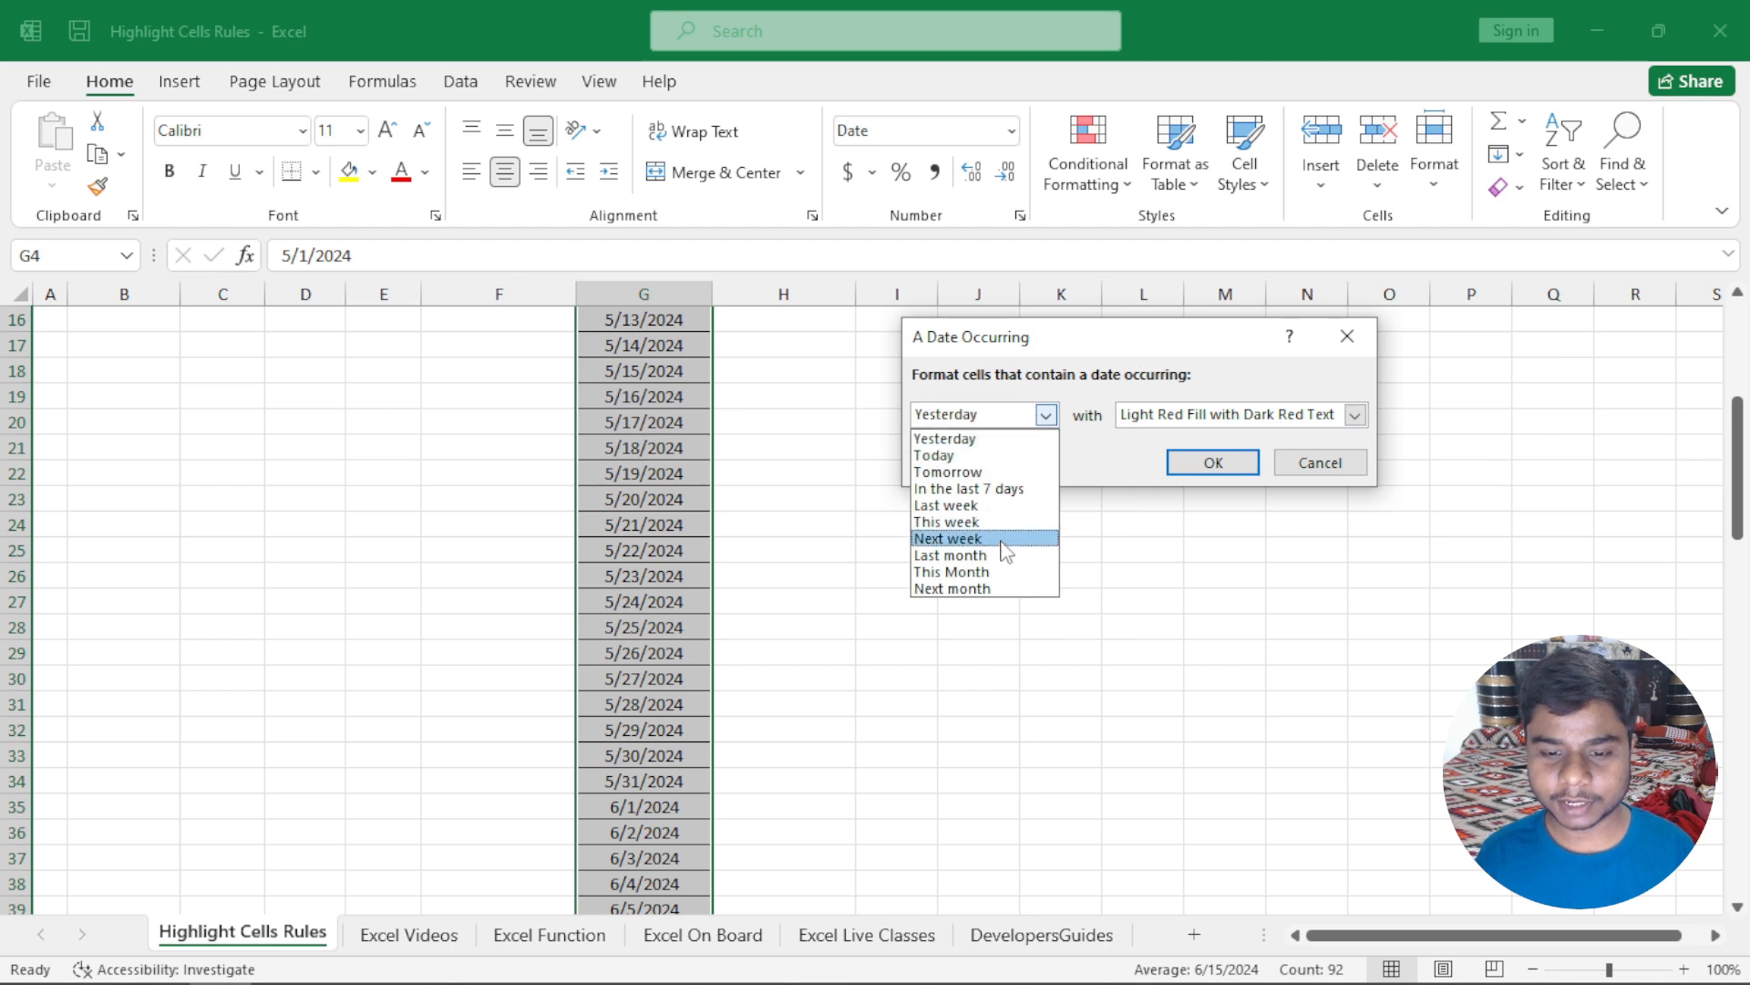
click(967, 555)
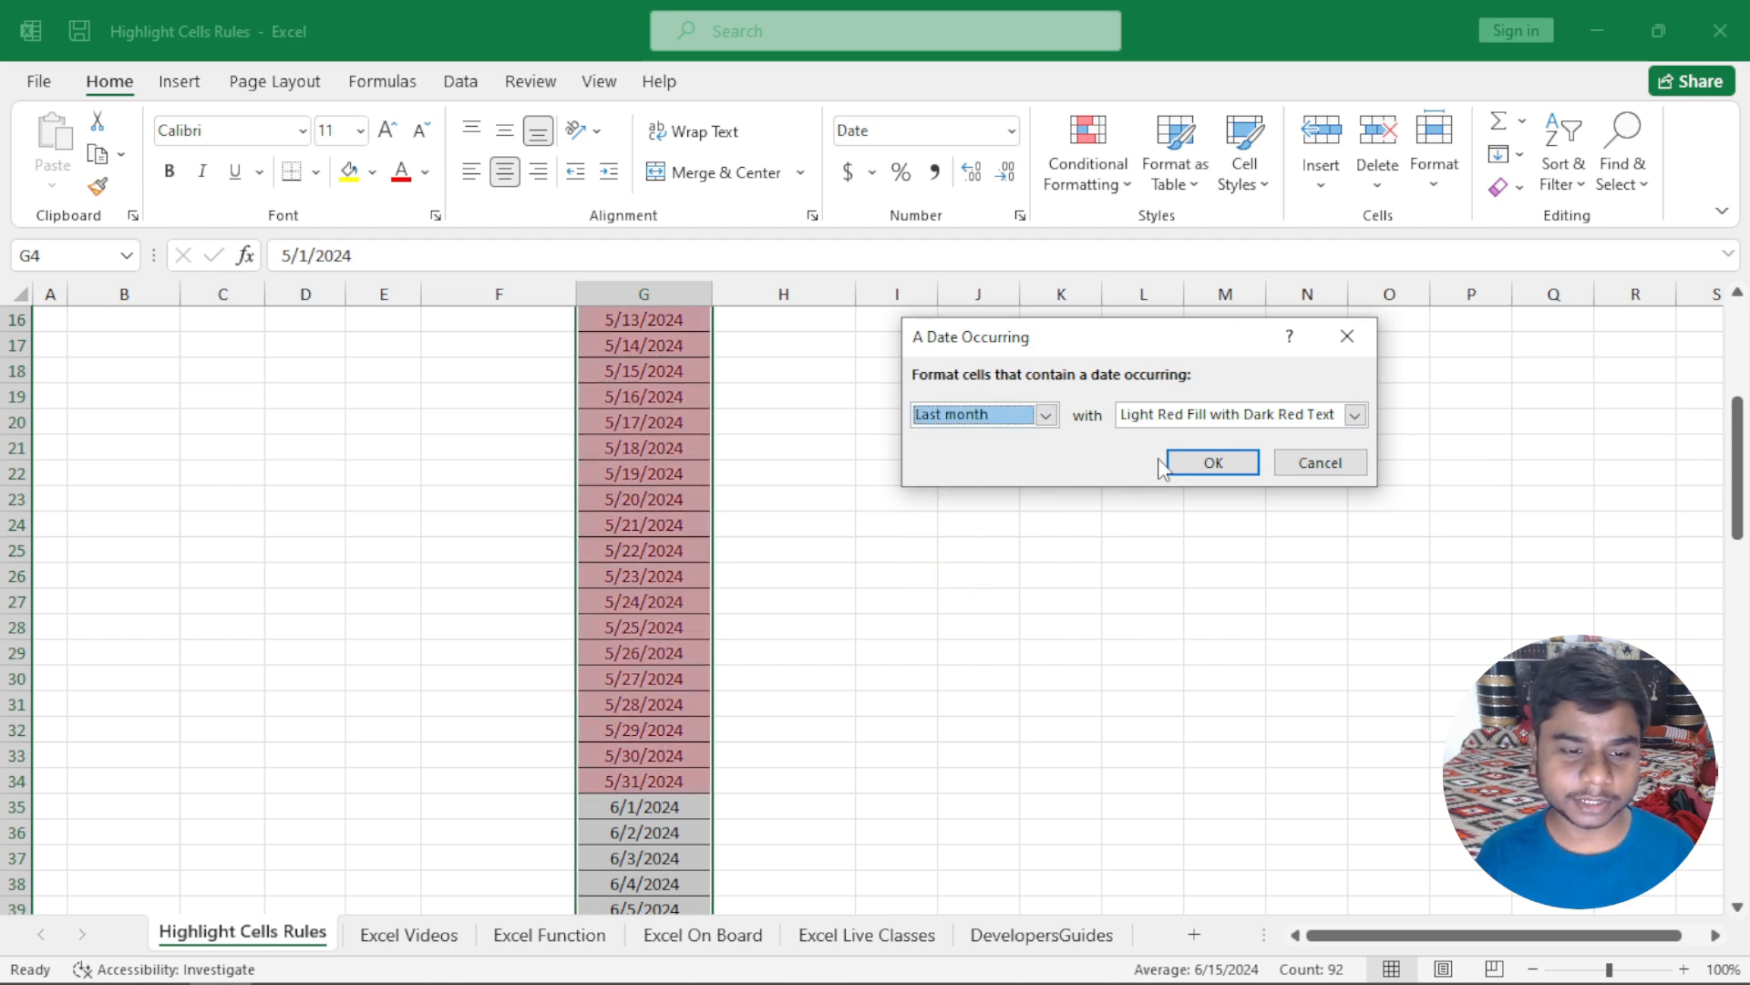
click(1045, 415)
click(1003, 571)
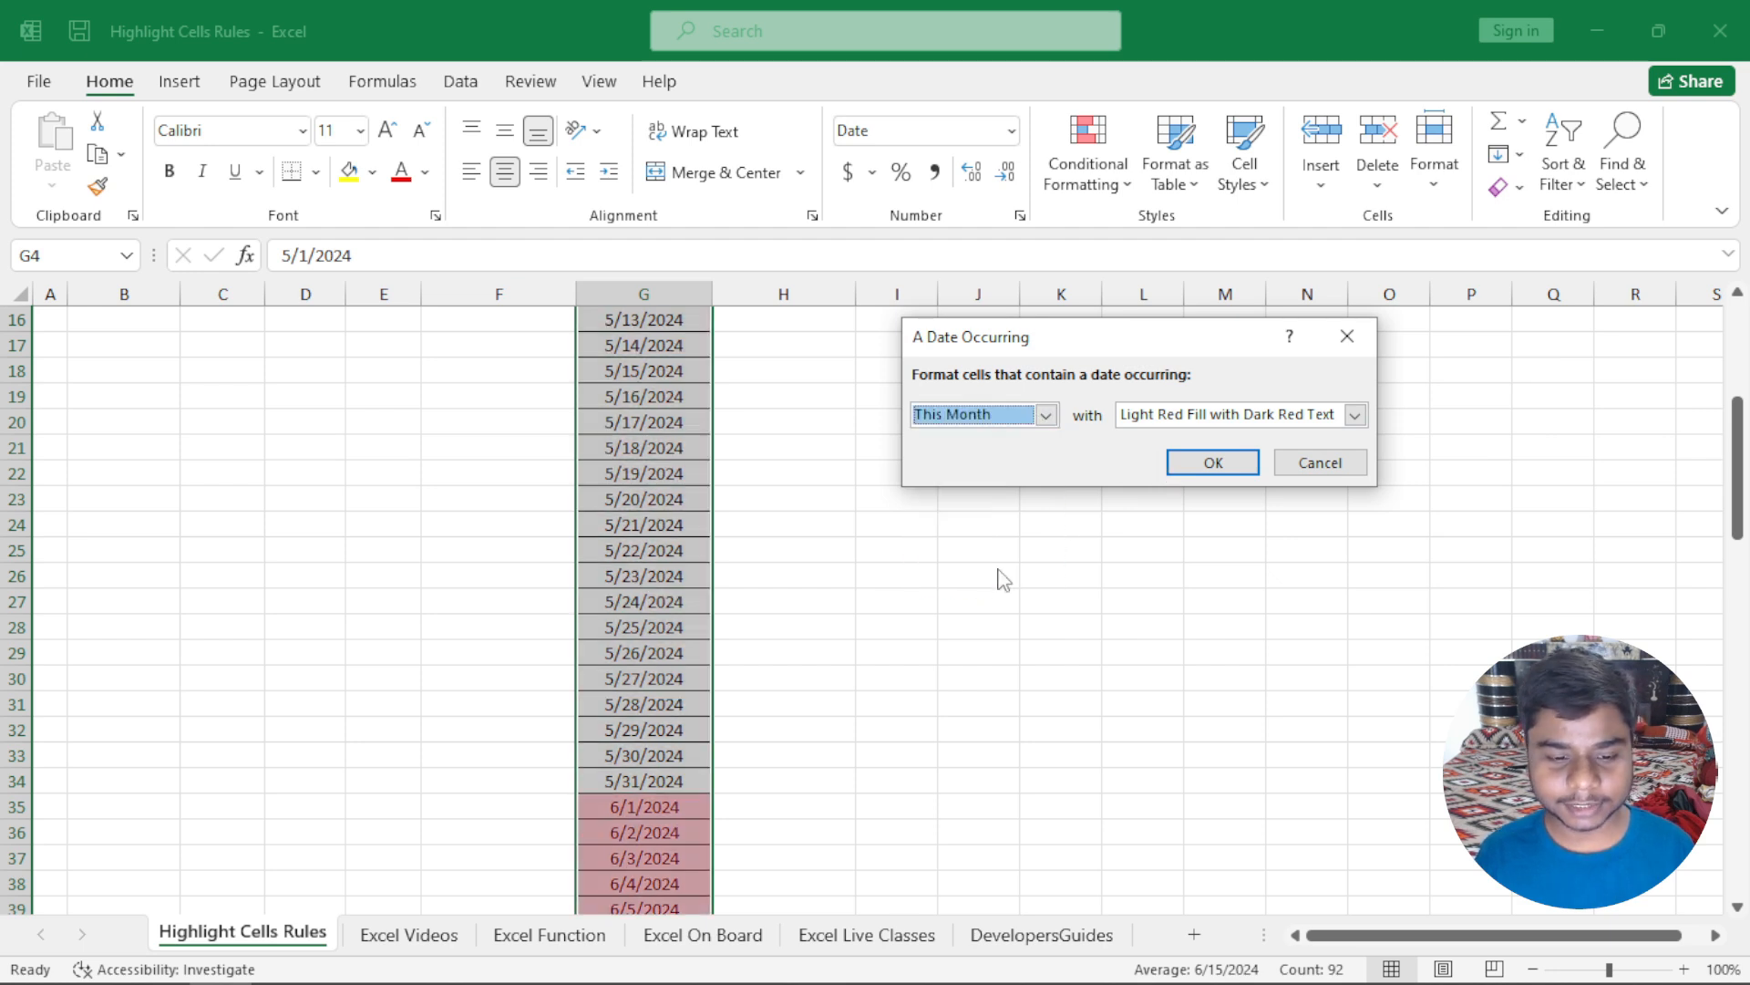
click(1318, 463)
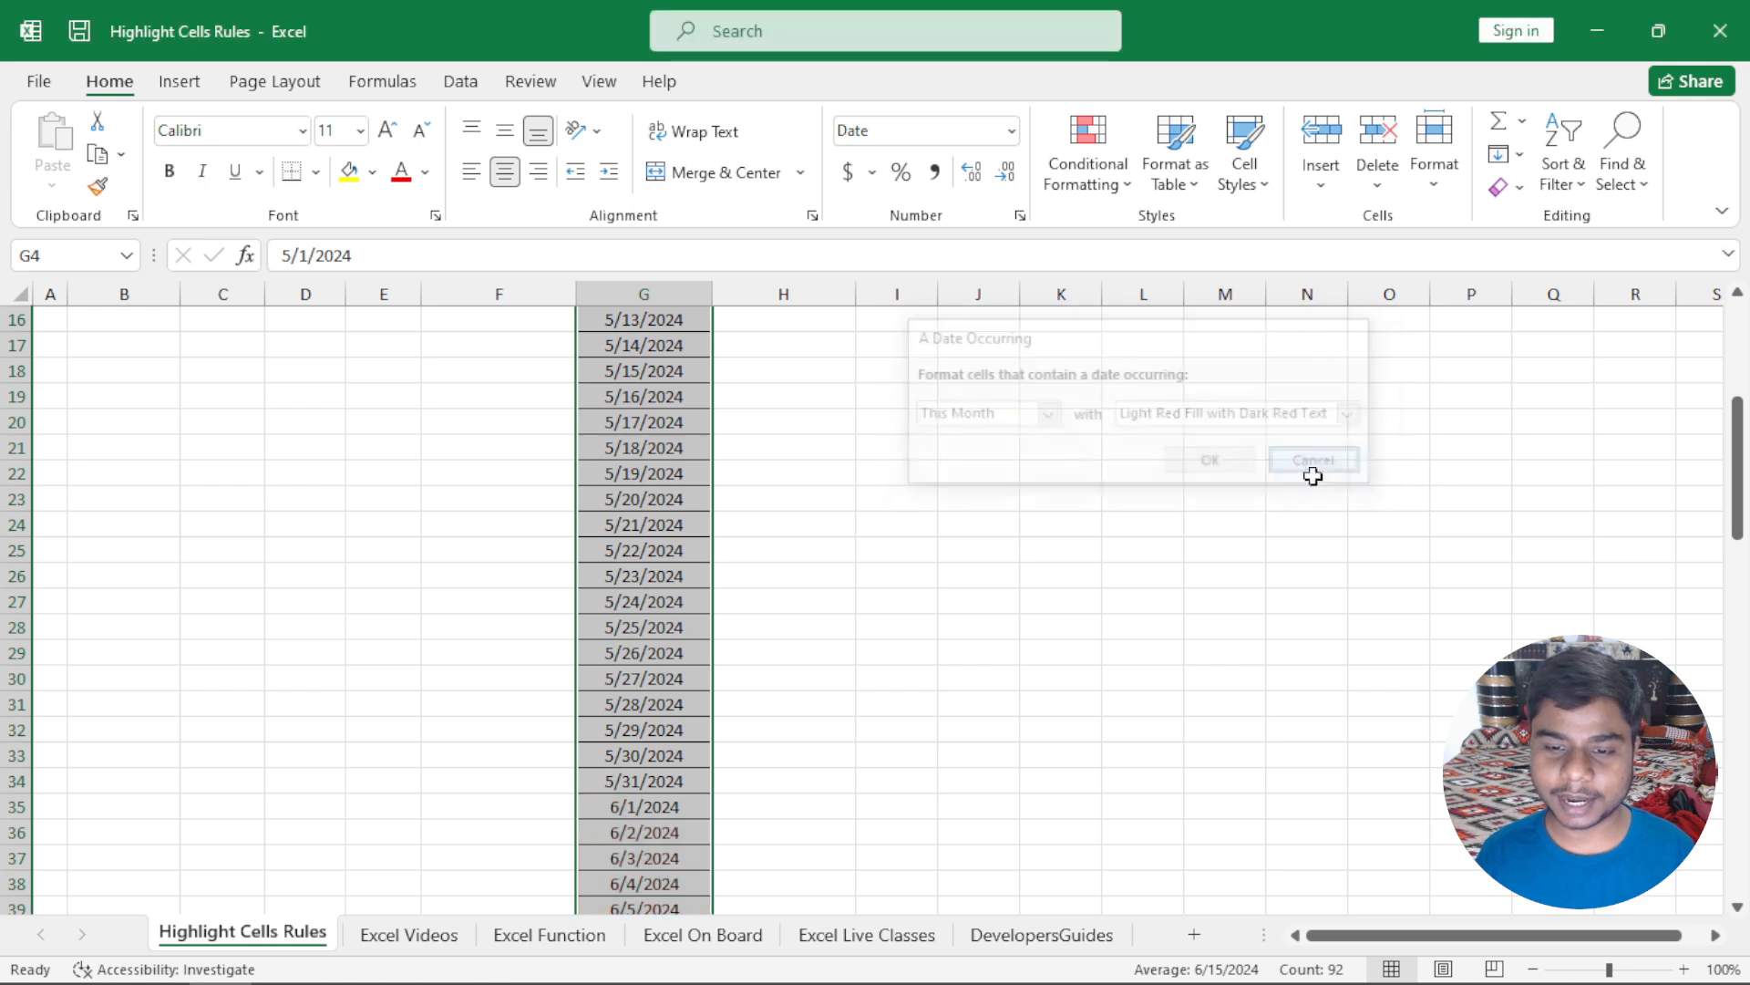
Step: Preview the This Month option of A Date Occurring with the June dates in view, leaving the rule unapplied
scroll(1075, 562, down, 6)
scroll(1075, 565, down, 2)
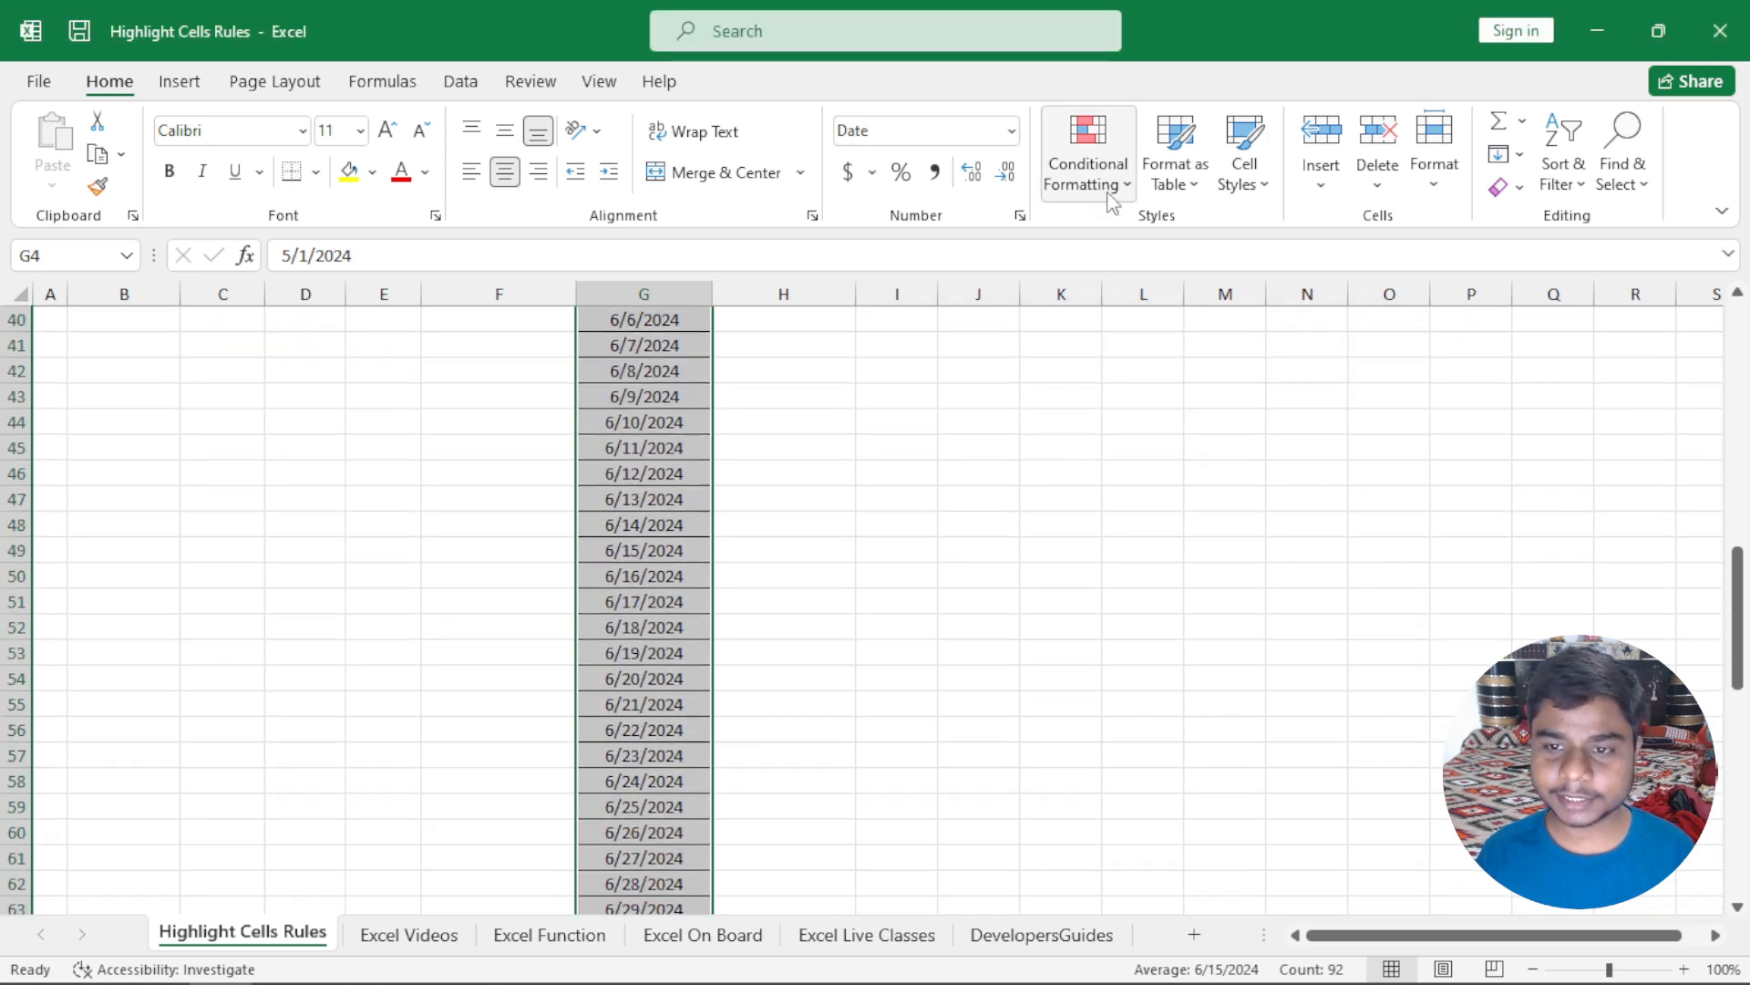
click(1088, 159)
mouse_move(1168, 237)
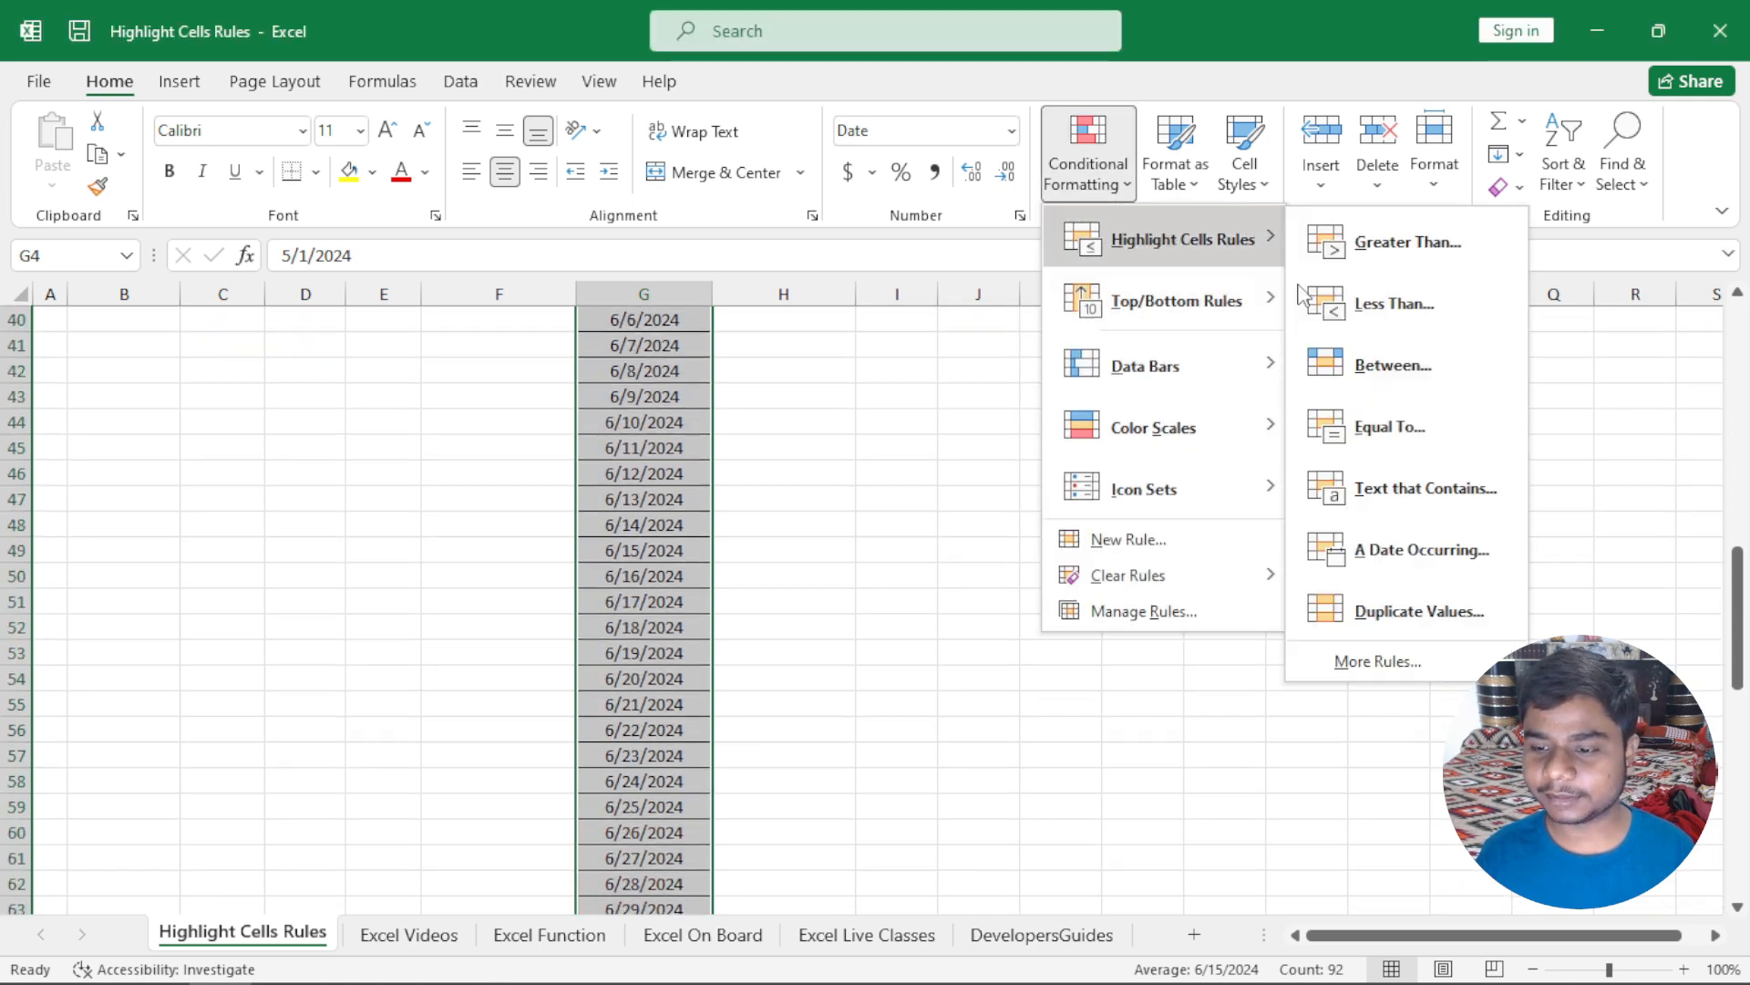
click(1373, 544)
click(1049, 420)
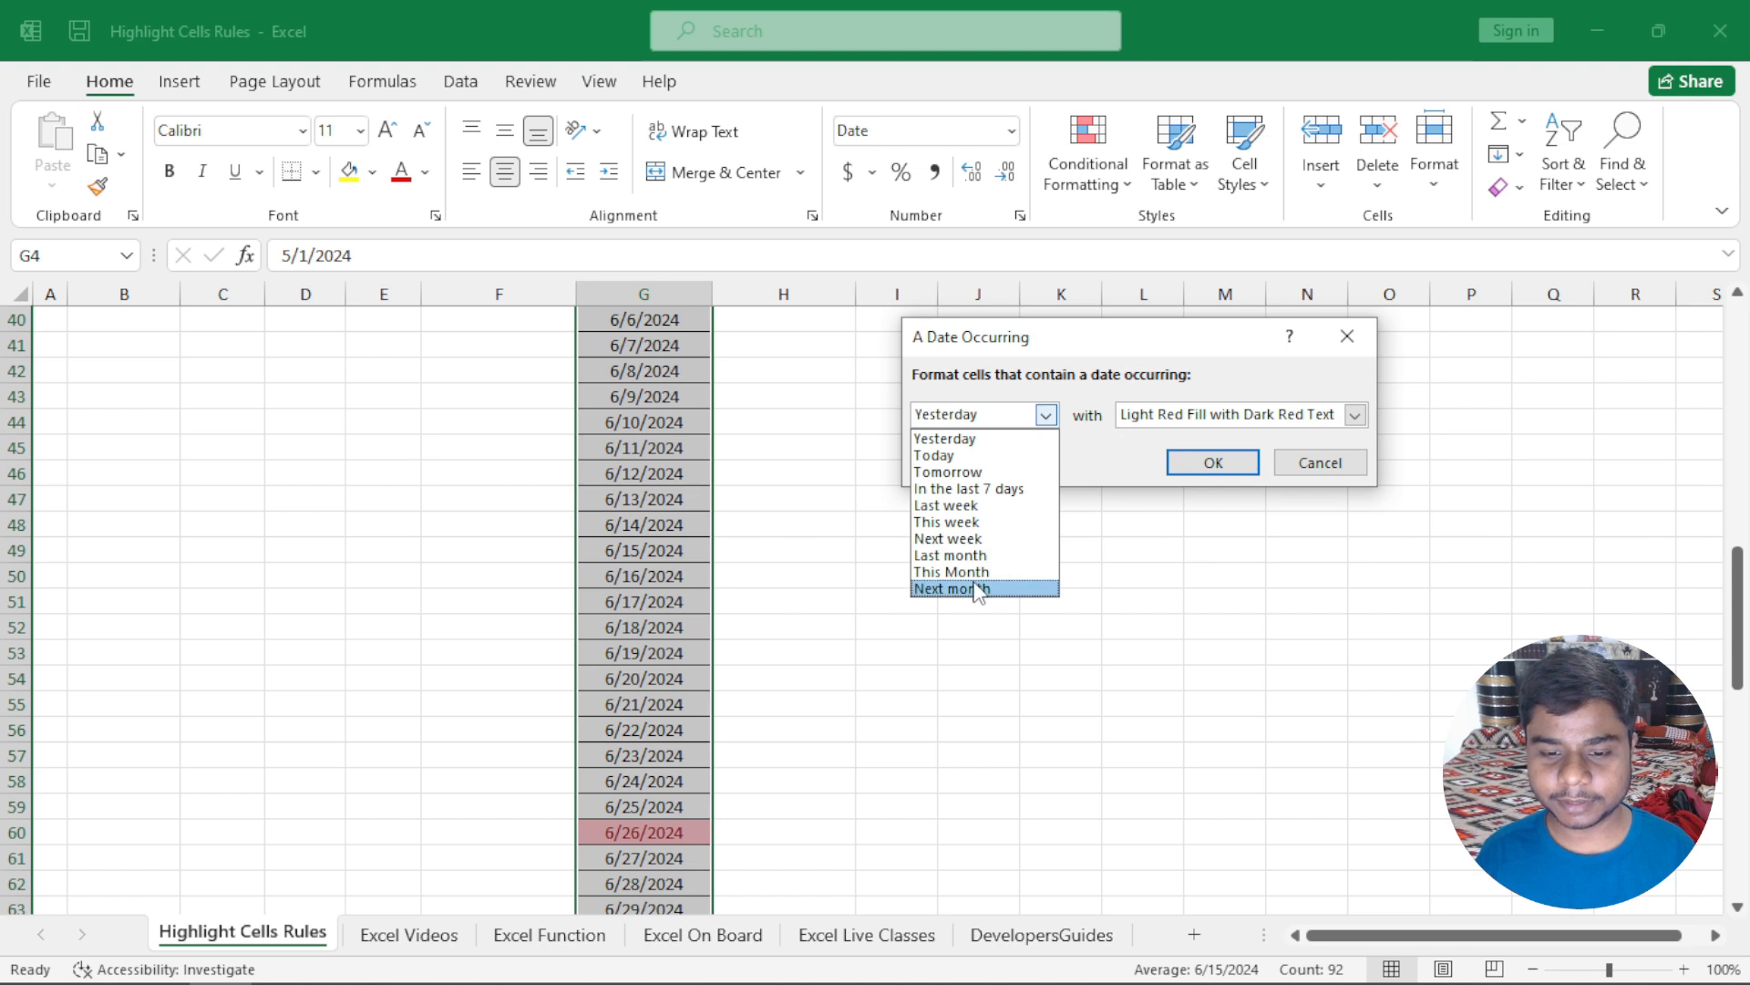
click(980, 572)
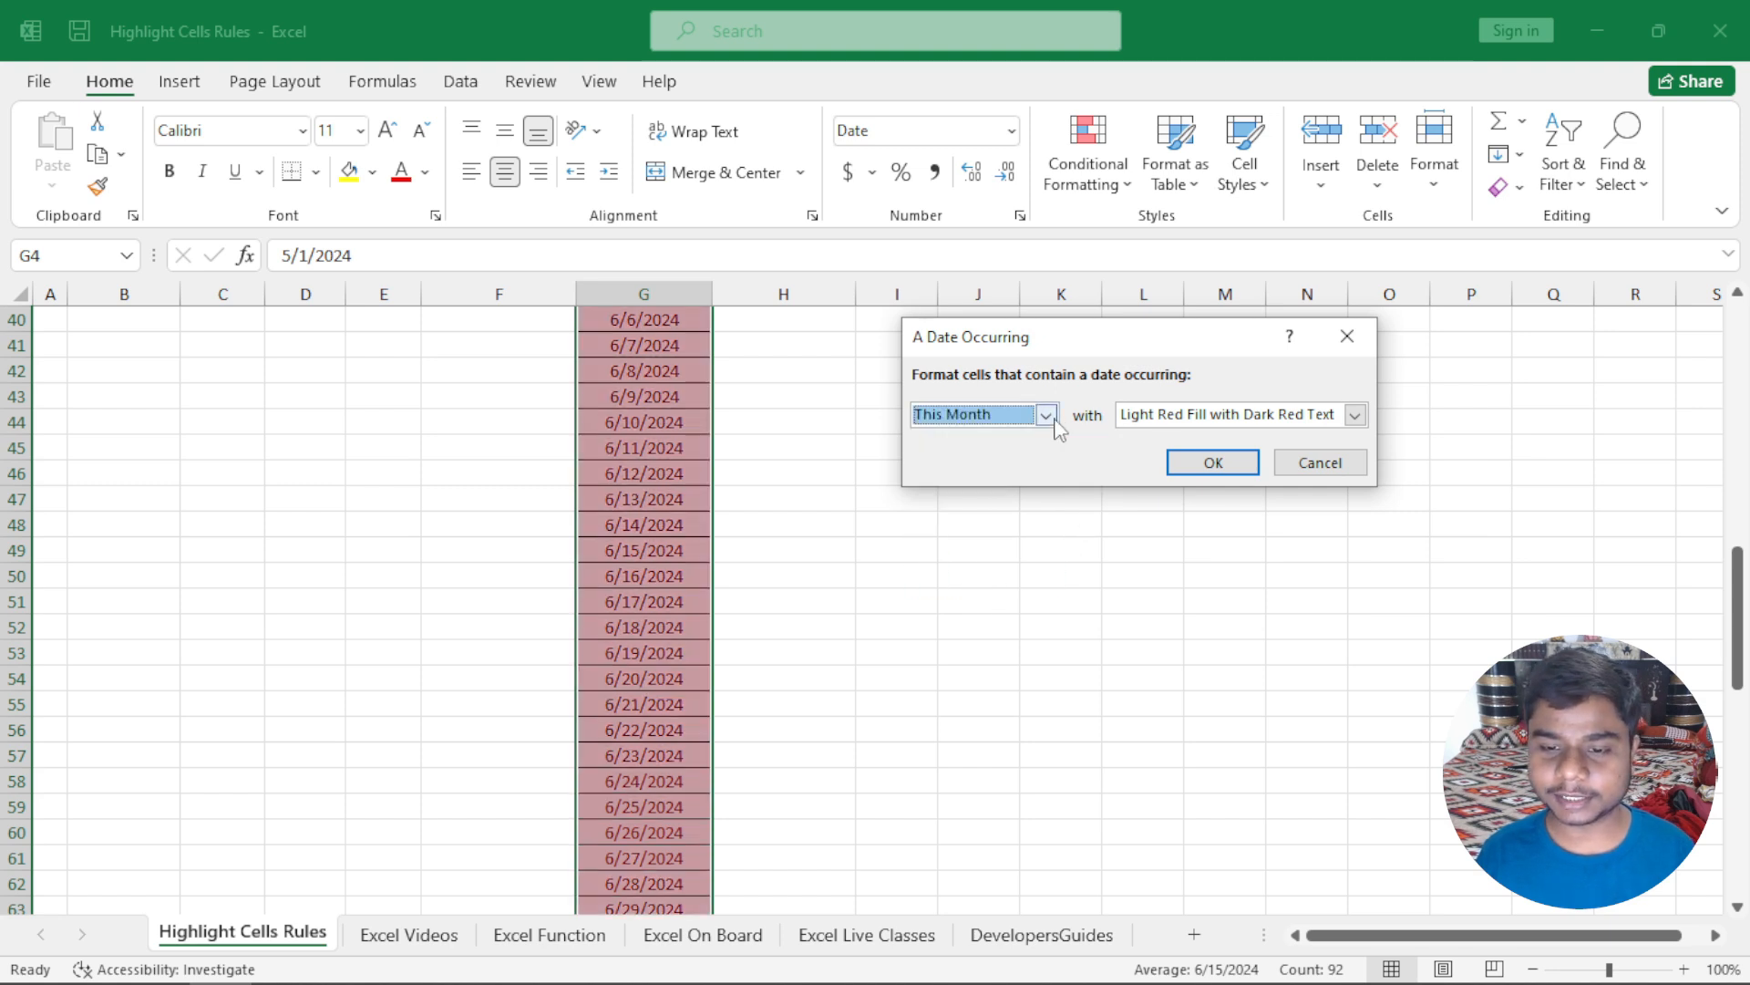
click(1048, 417)
click(1320, 463)
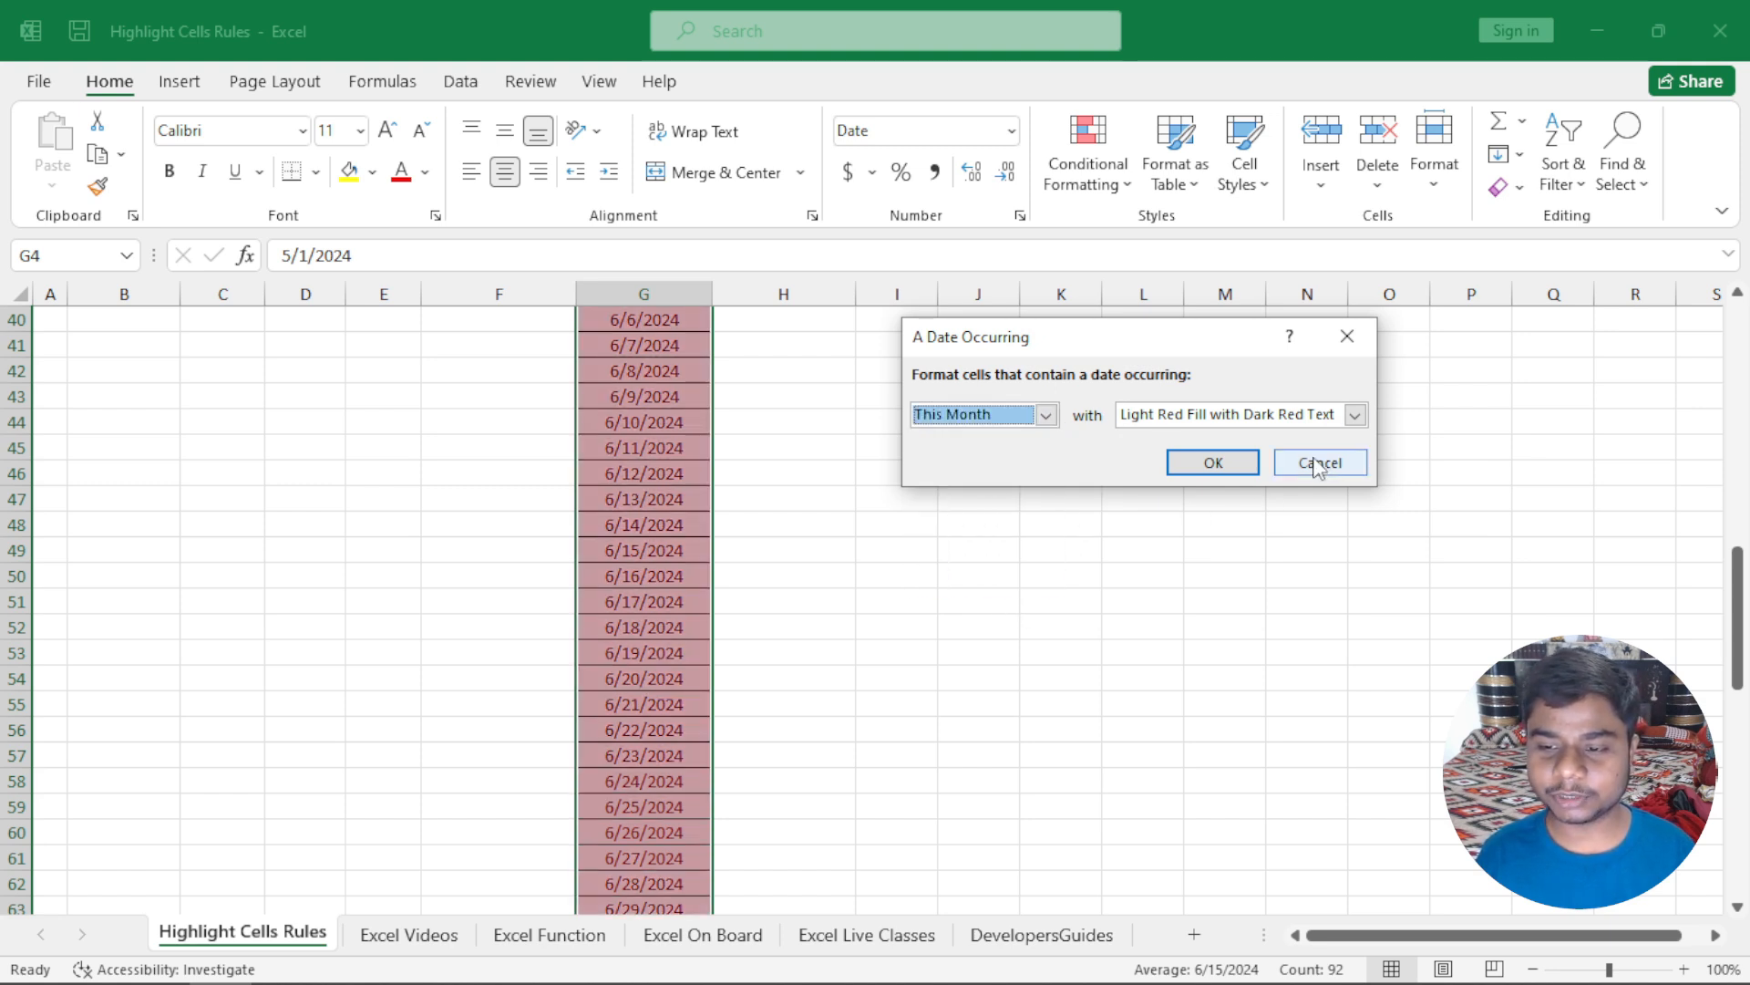
click(1320, 462)
Step: Preview the Next month option of A Date Occurring on the selected dates with the July dates in view
scroll(1165, 558, down, 7)
scroll(1165, 547, down, 3)
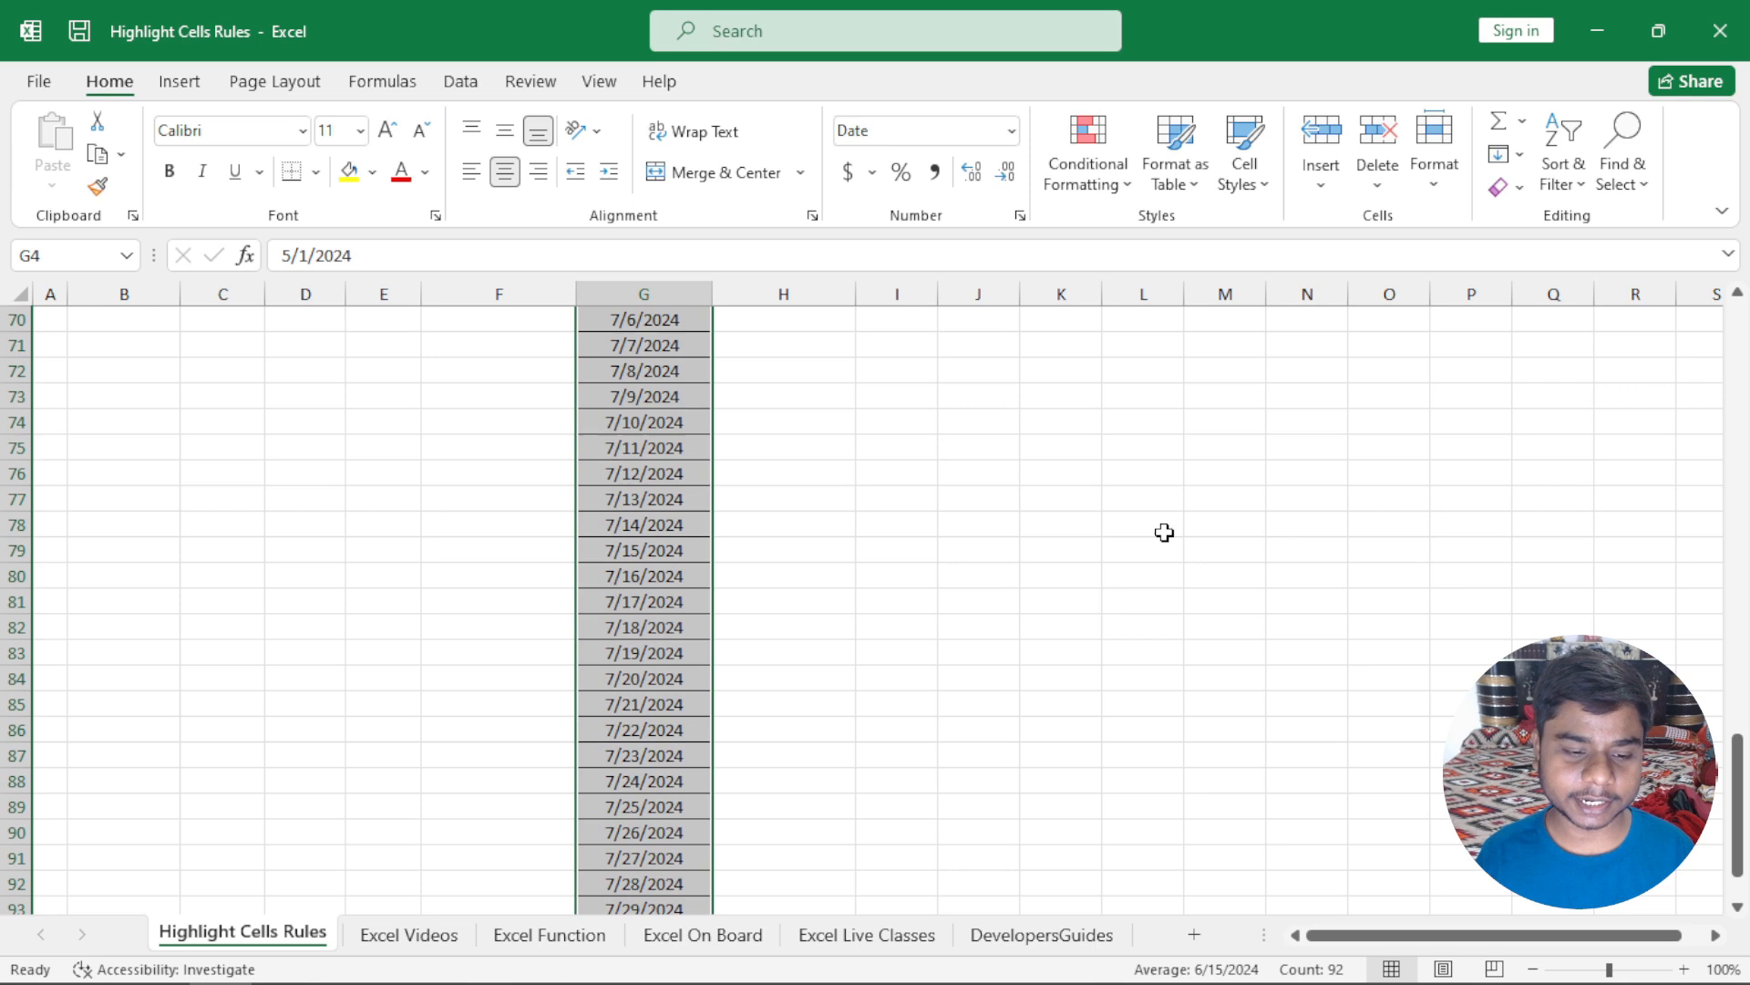
click(1127, 182)
mouse_move(1190, 245)
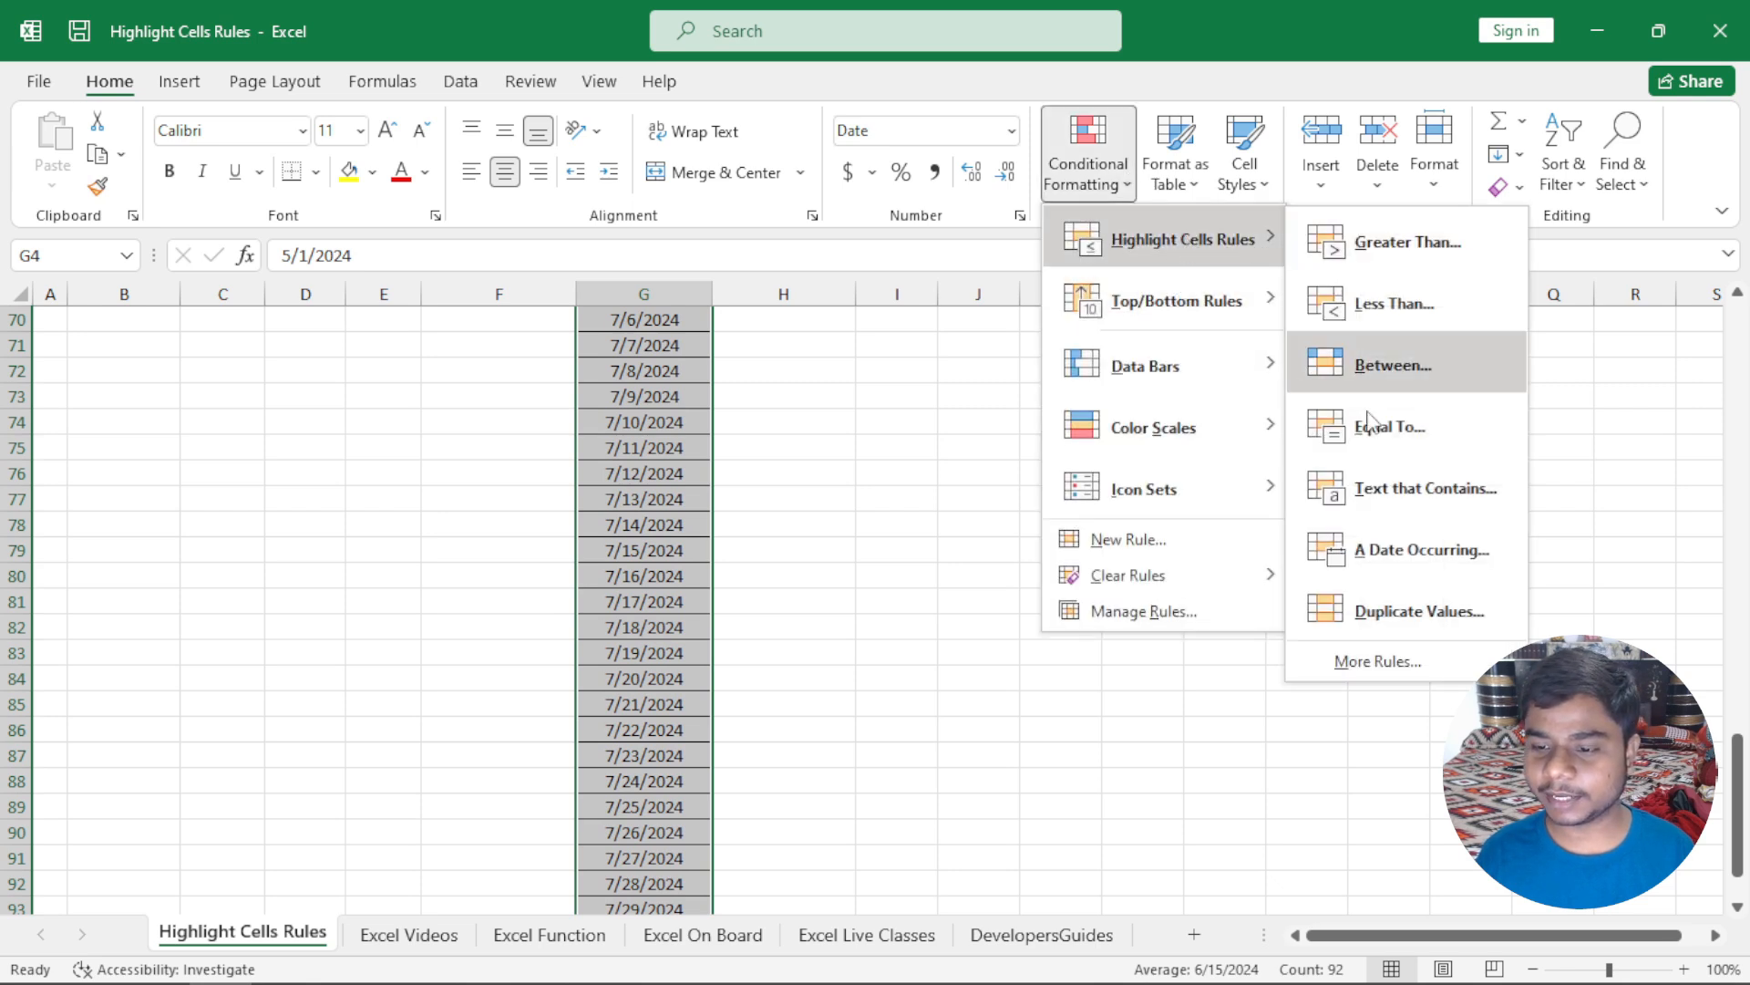
click(1384, 558)
click(1045, 415)
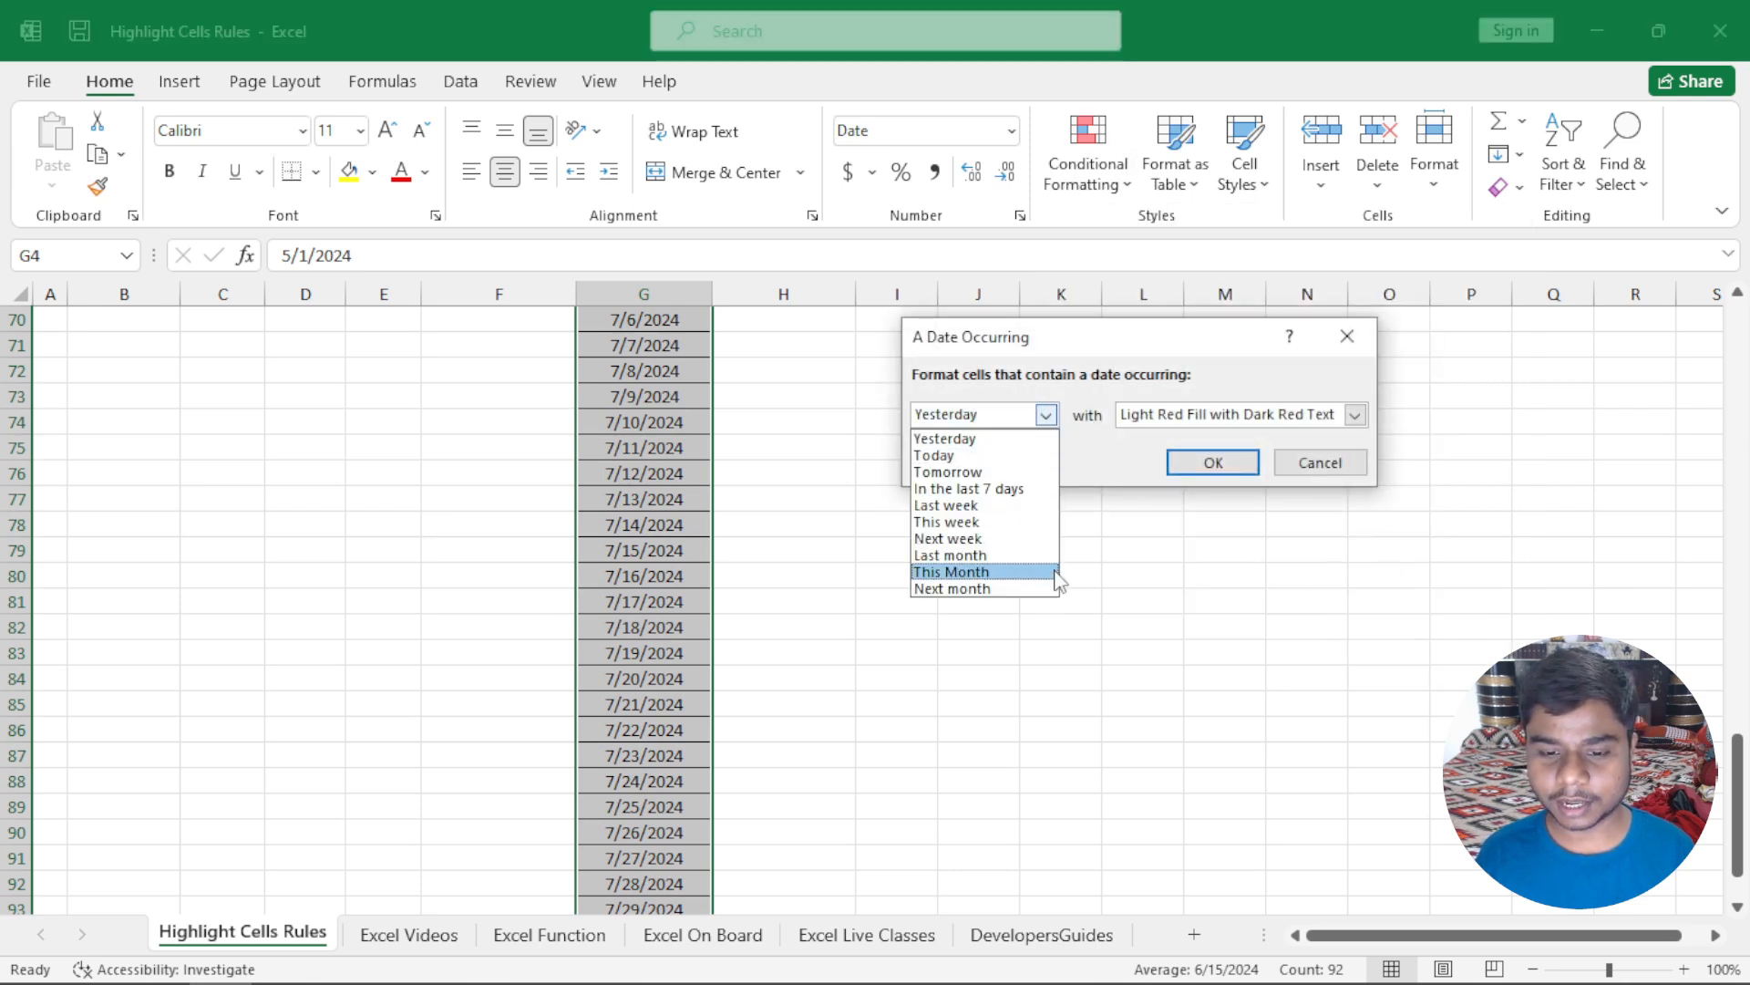
click(1049, 589)
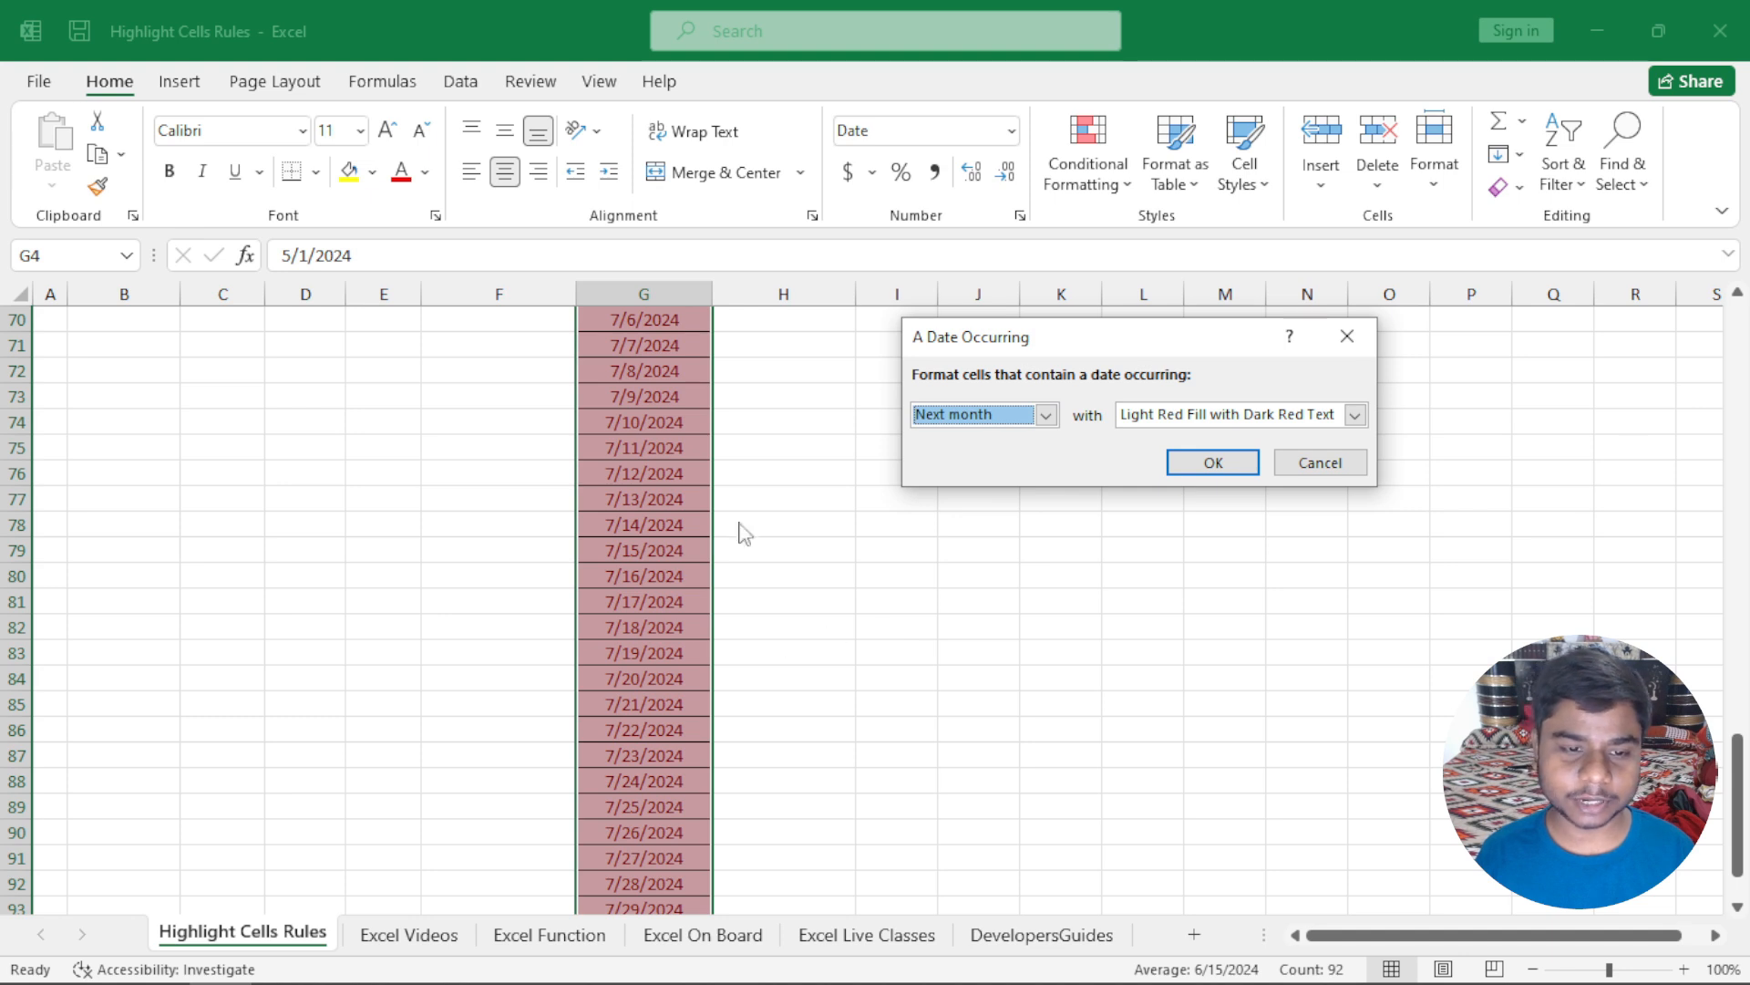
Step: Apply the A Date Occurring rule to the selected dates with Today and Light Red Fill with Dark Red Text, and inspect the highlighted date
click(1045, 415)
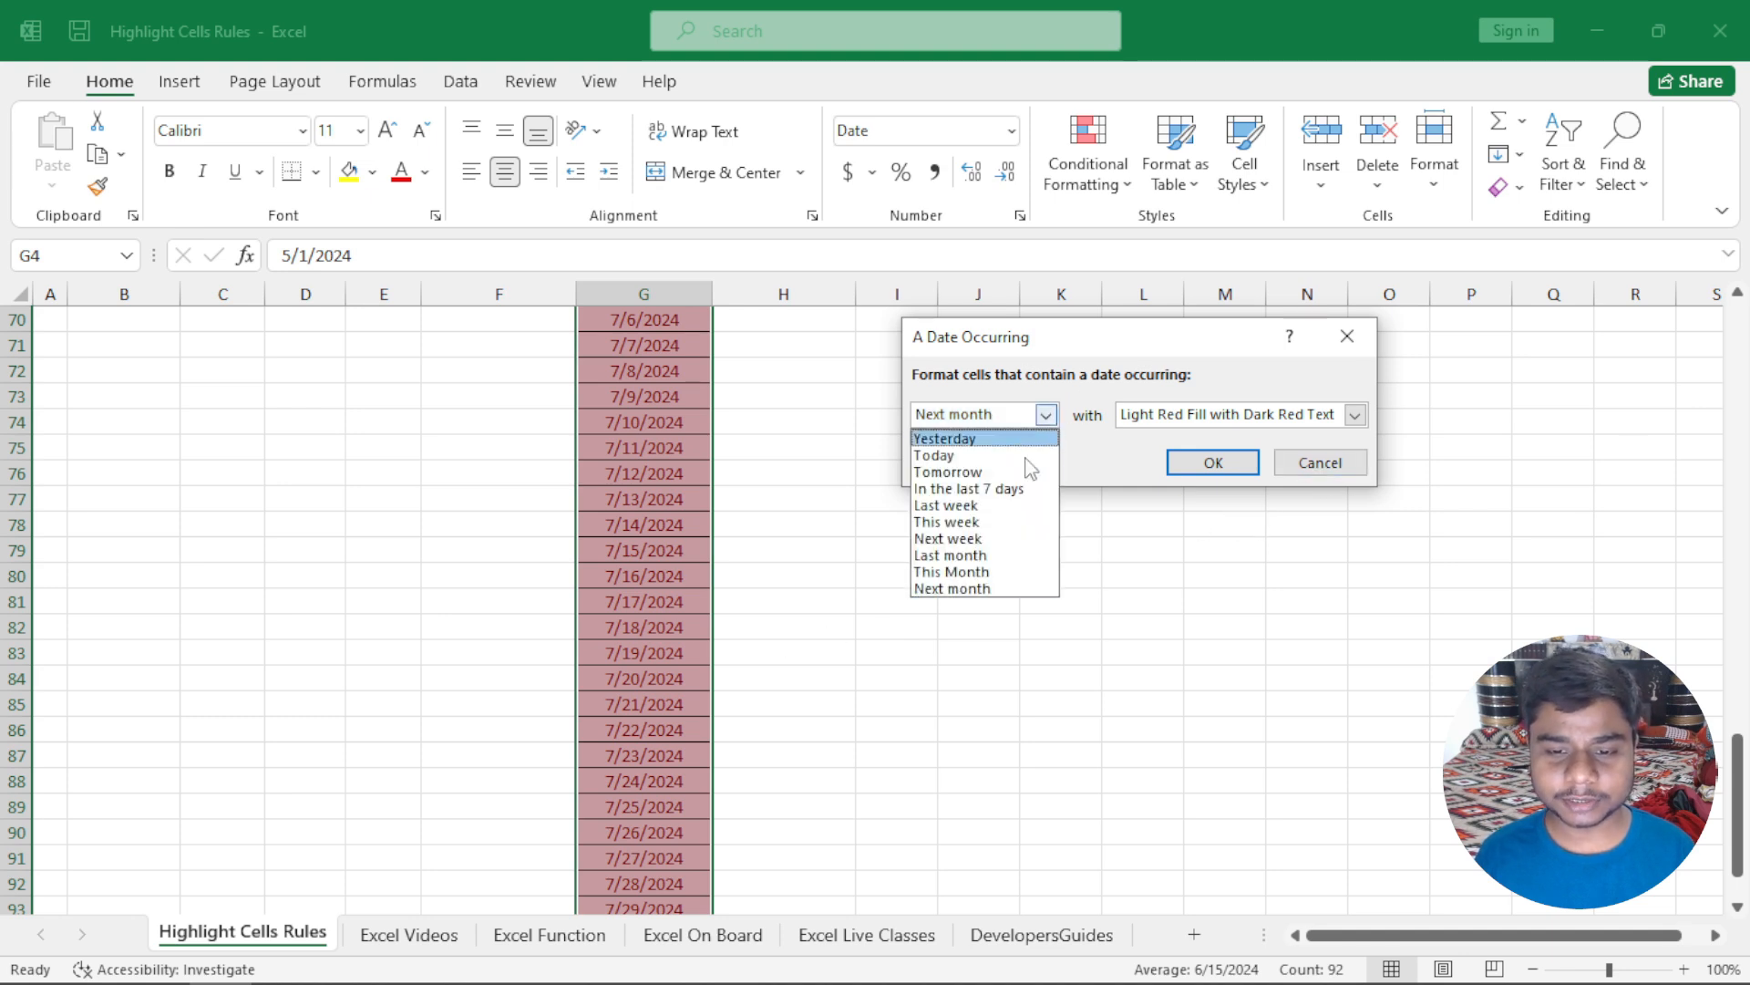
click(961, 459)
click(1213, 462)
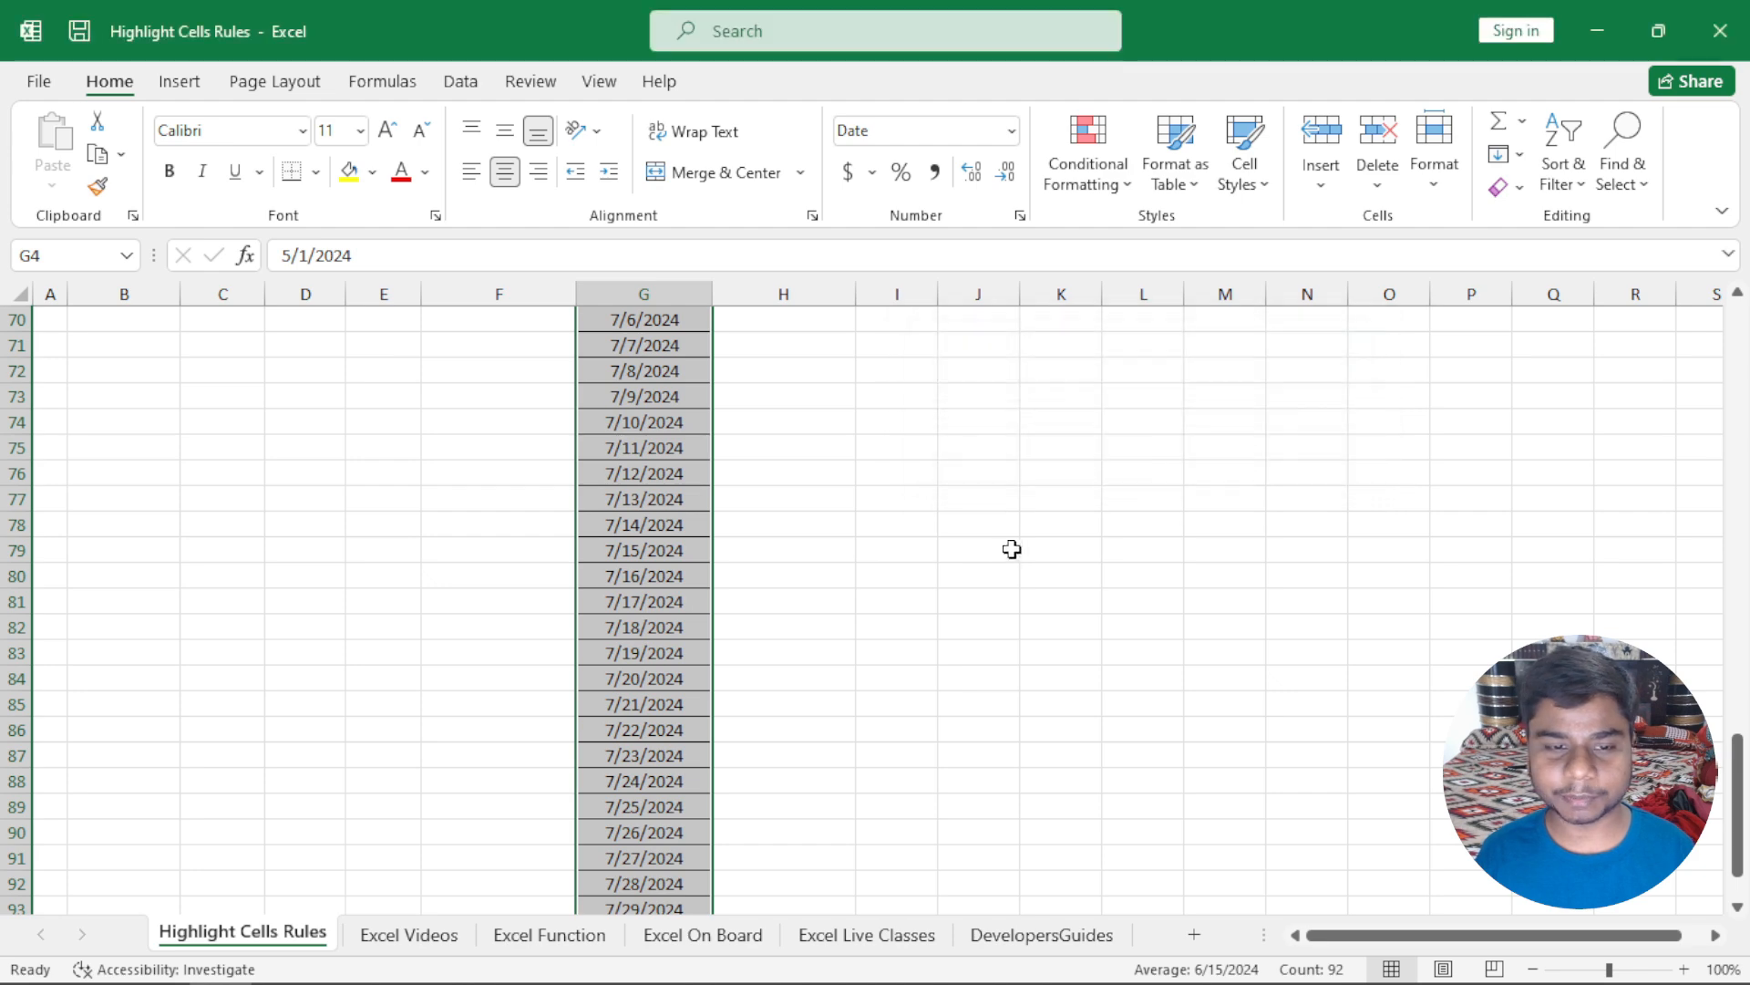
scroll(1010, 547, up, 3)
click(1008, 547)
scroll(1021, 534, up, 2)
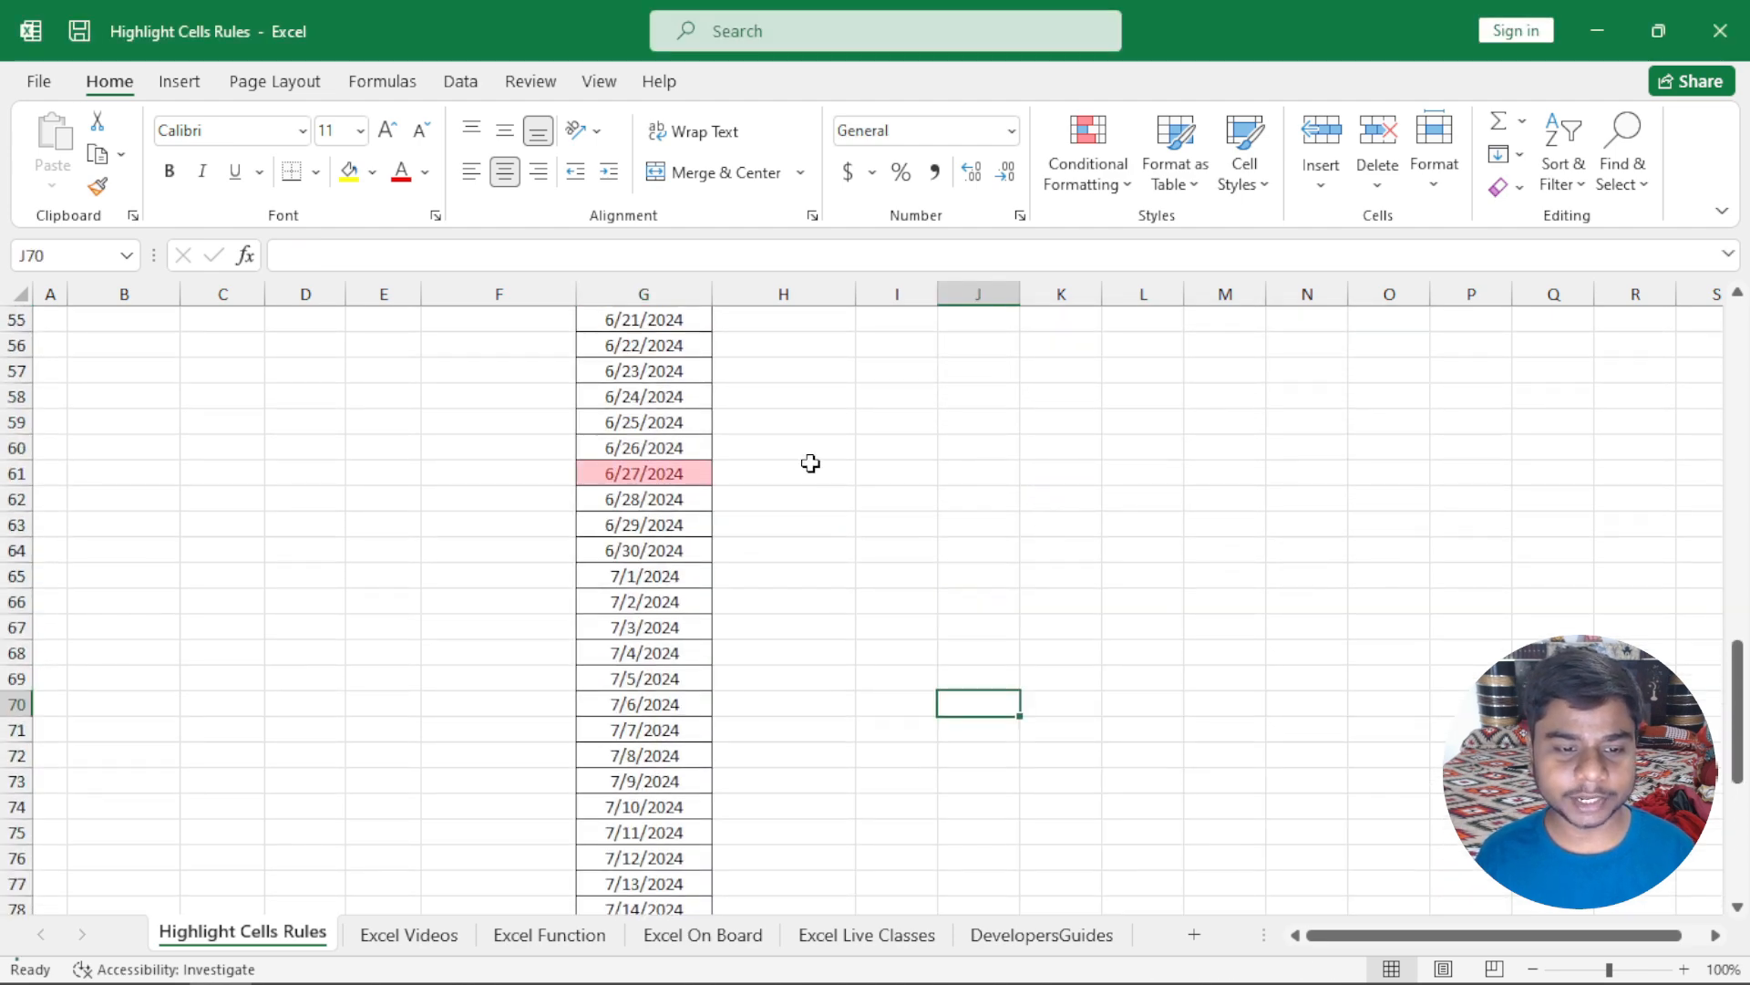
scroll(1732, 410, up, 3)
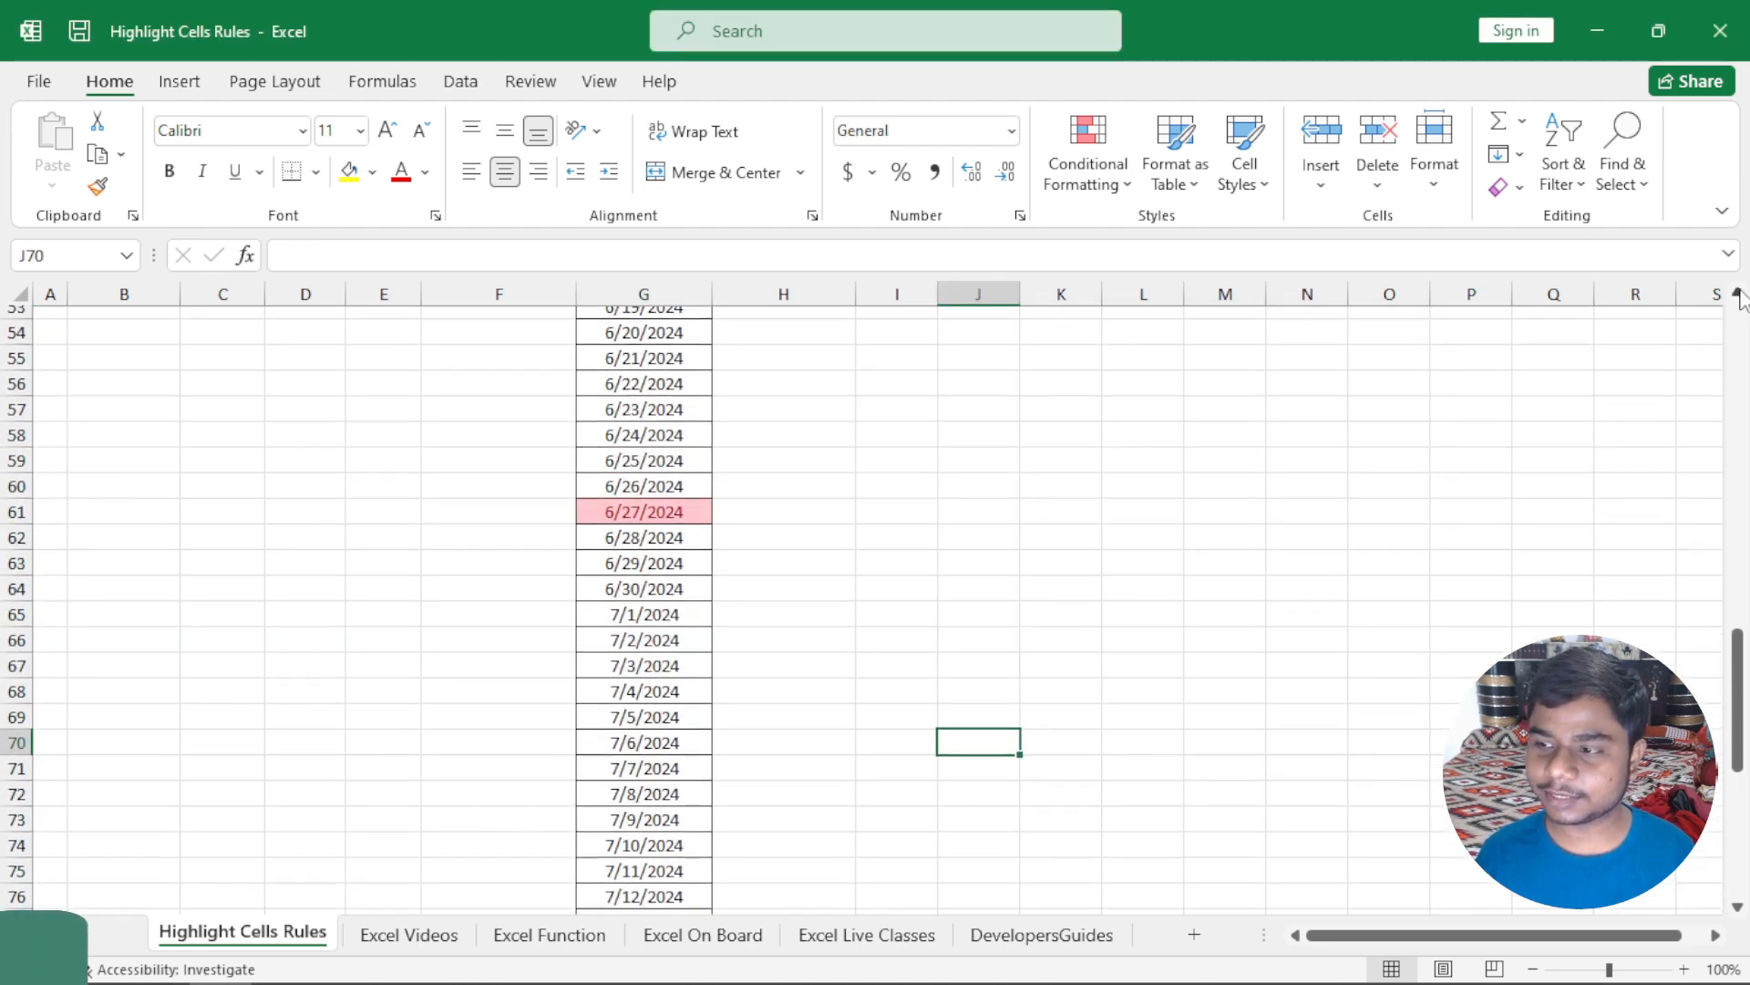
Step: Go back to the start of the sheet and enlarge the rules table to 160% zoom, keeping column A in view
drag(1739, 581, 1737, 301)
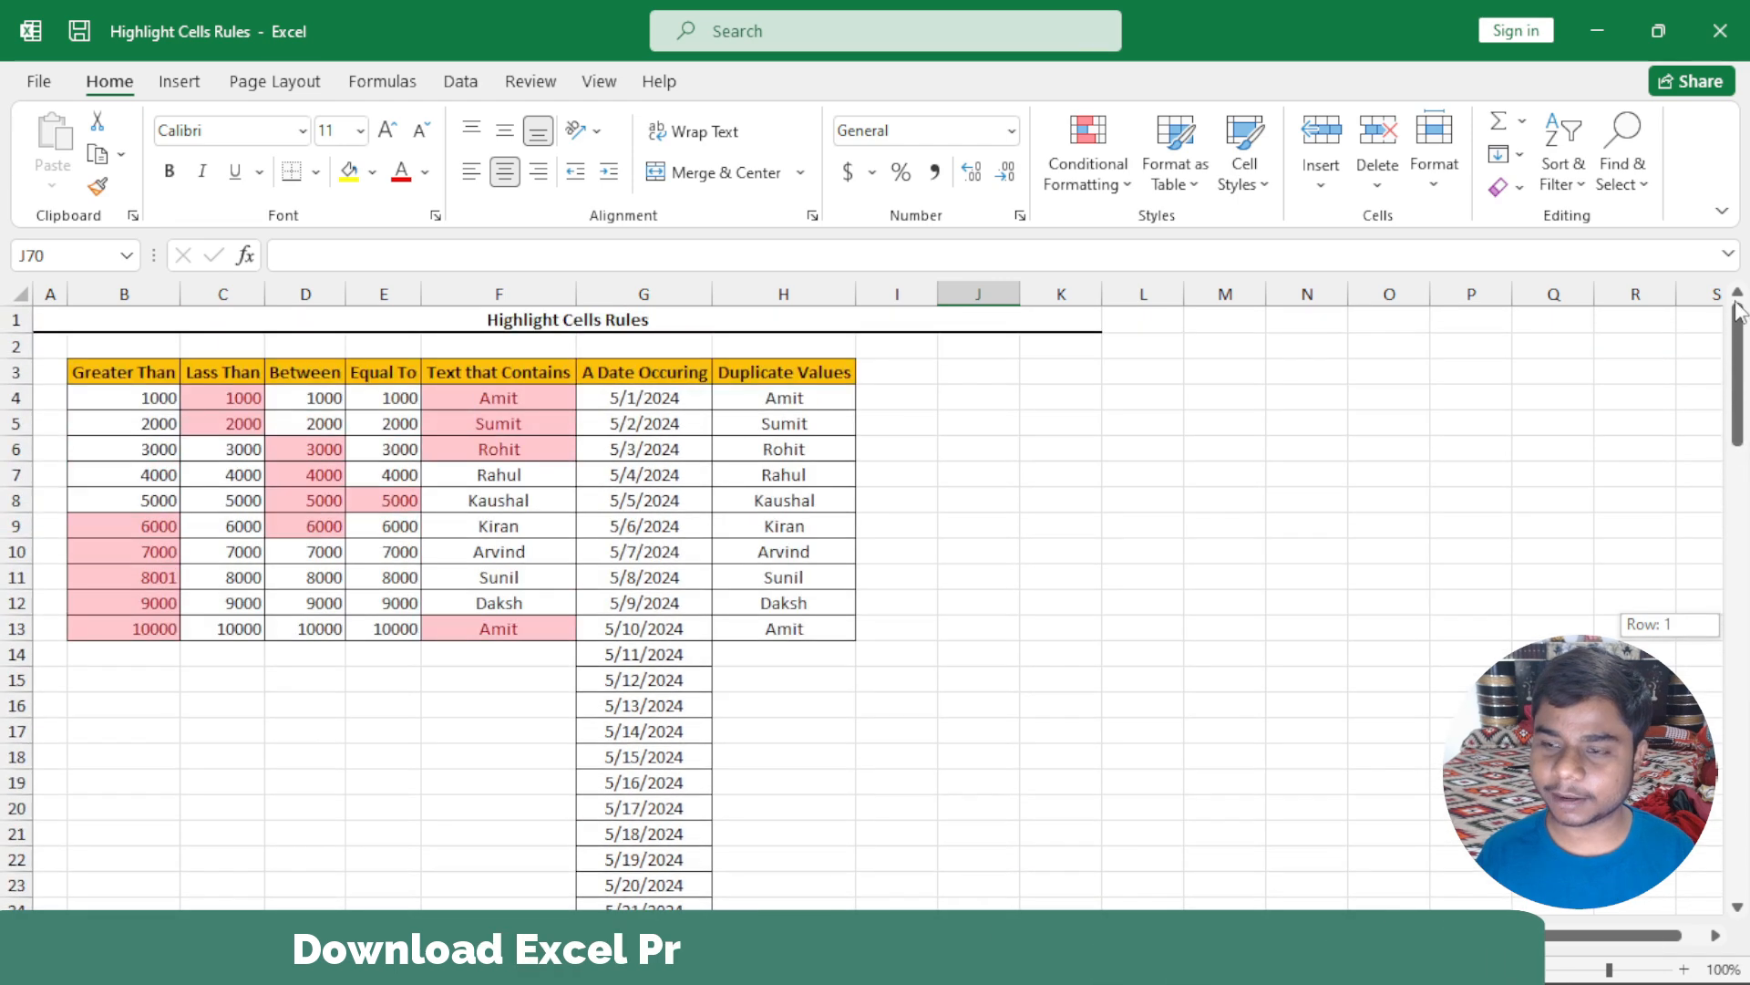
click(1048, 455)
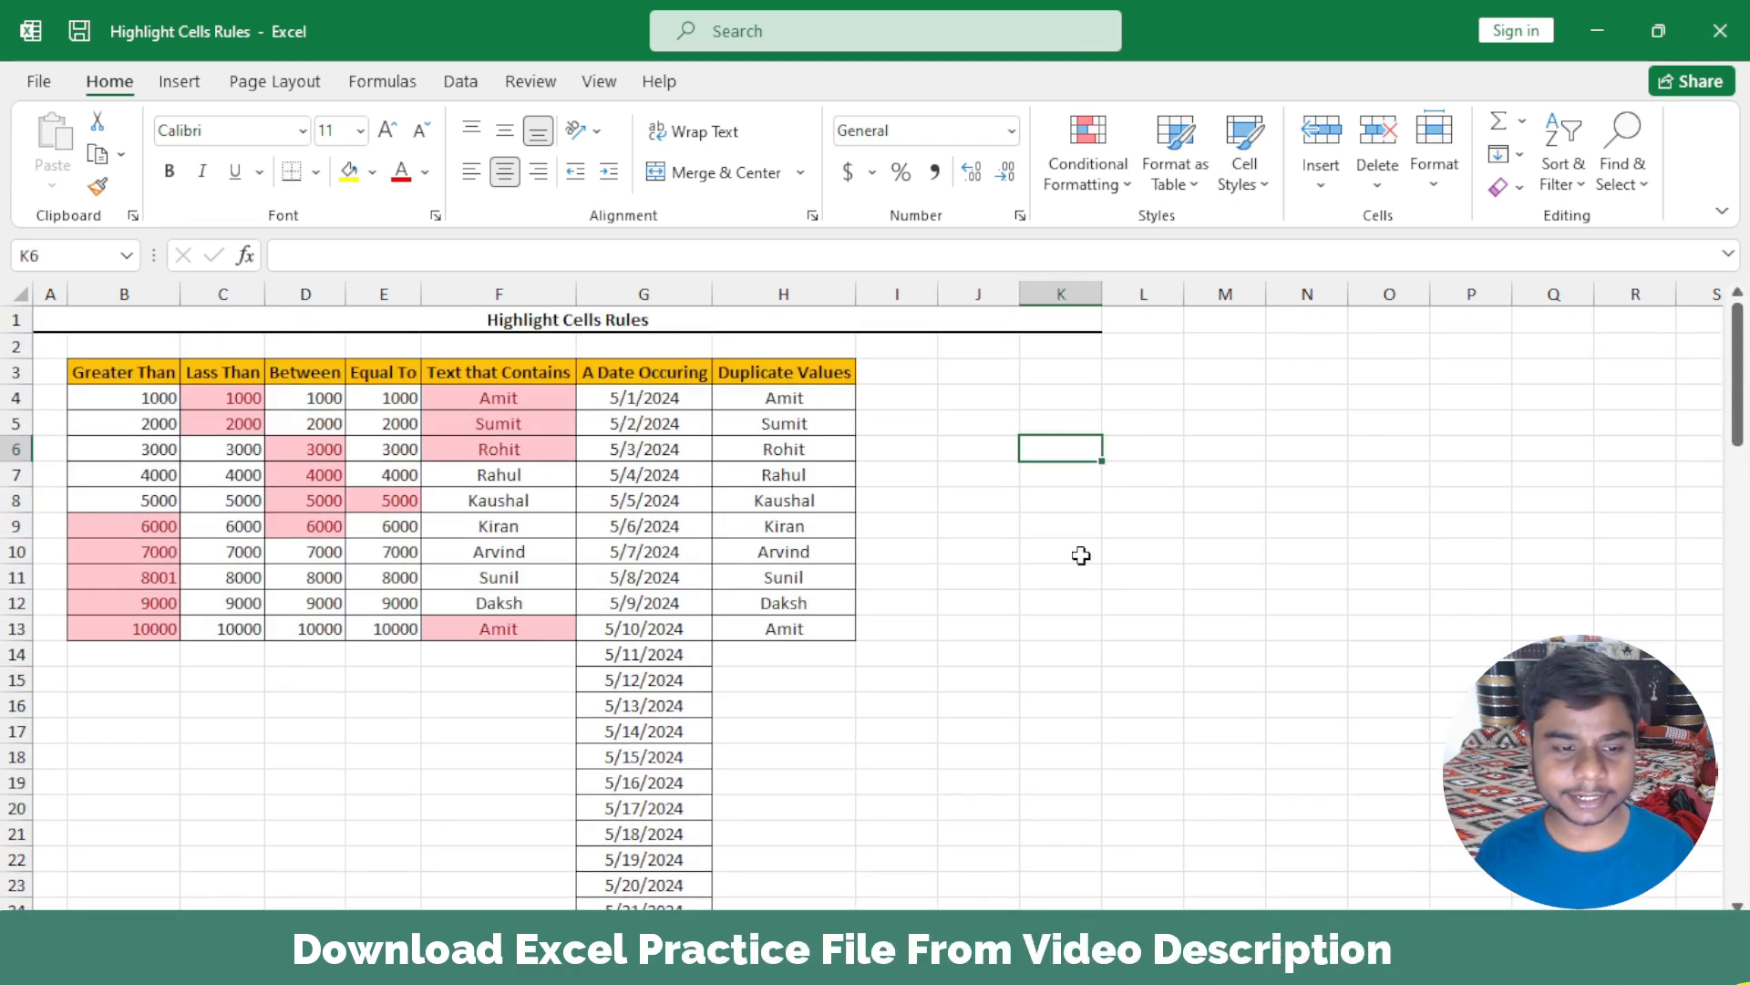
scroll(1081, 555, up, 3)
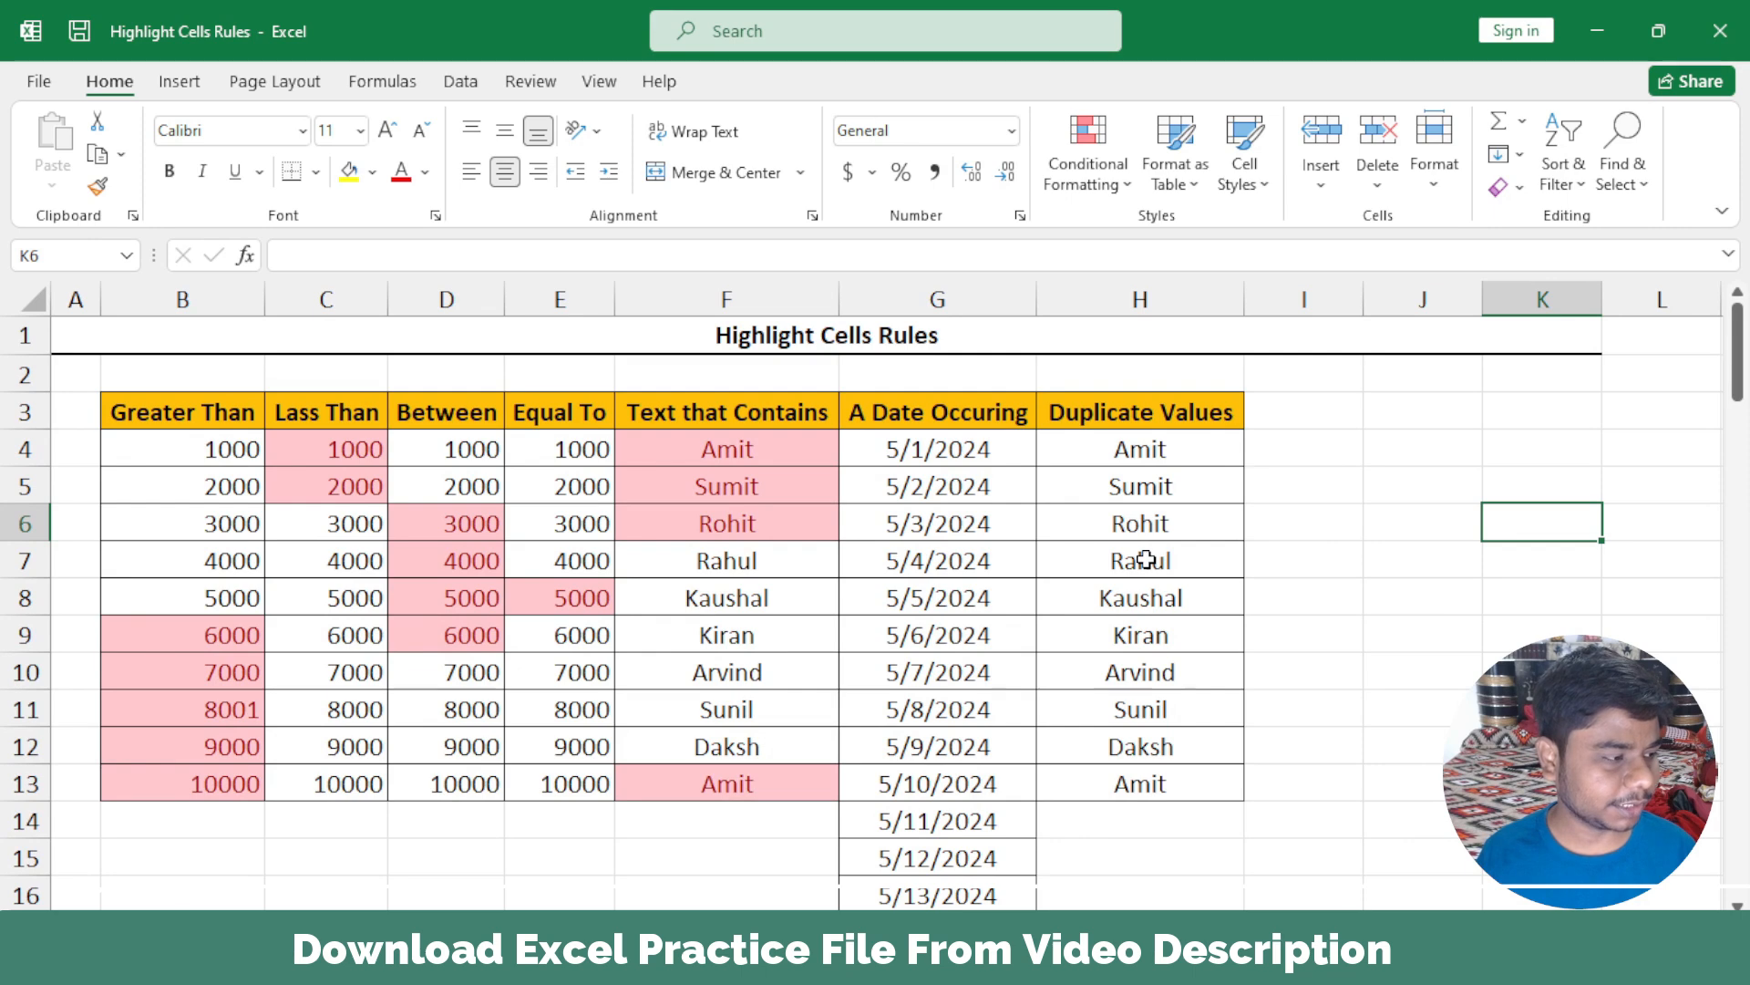
scroll(1081, 555, up, 1)
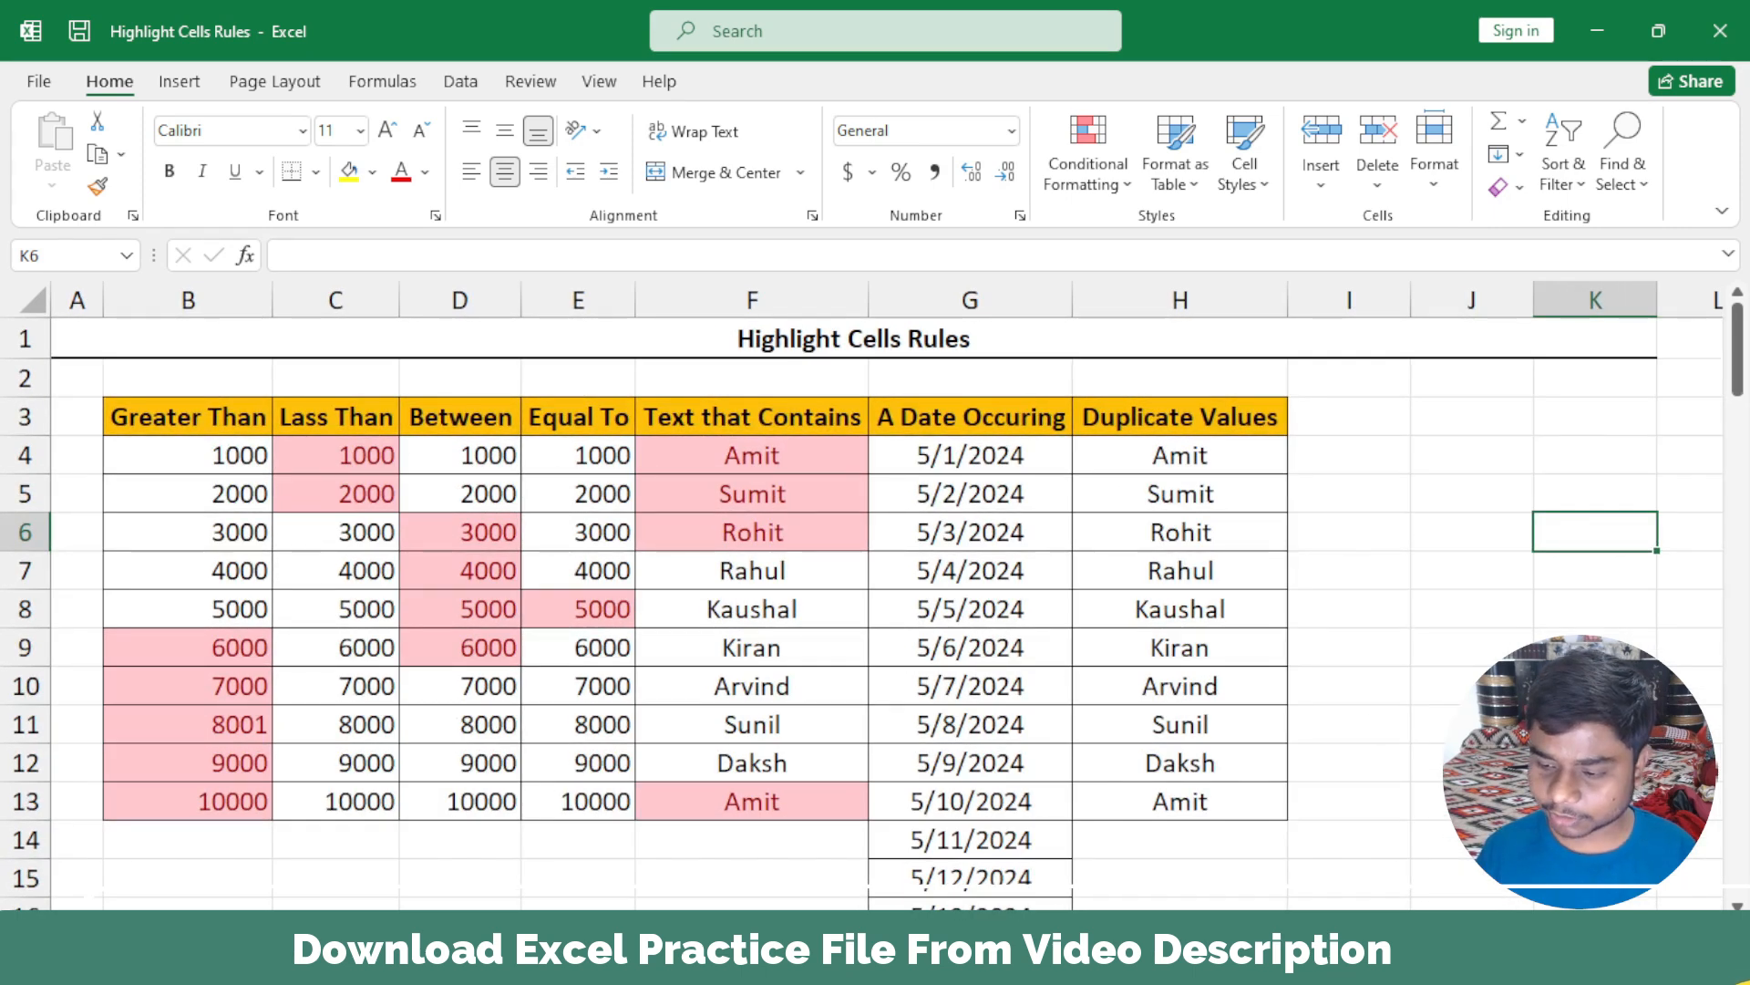
scroll(1081, 555, up, 1)
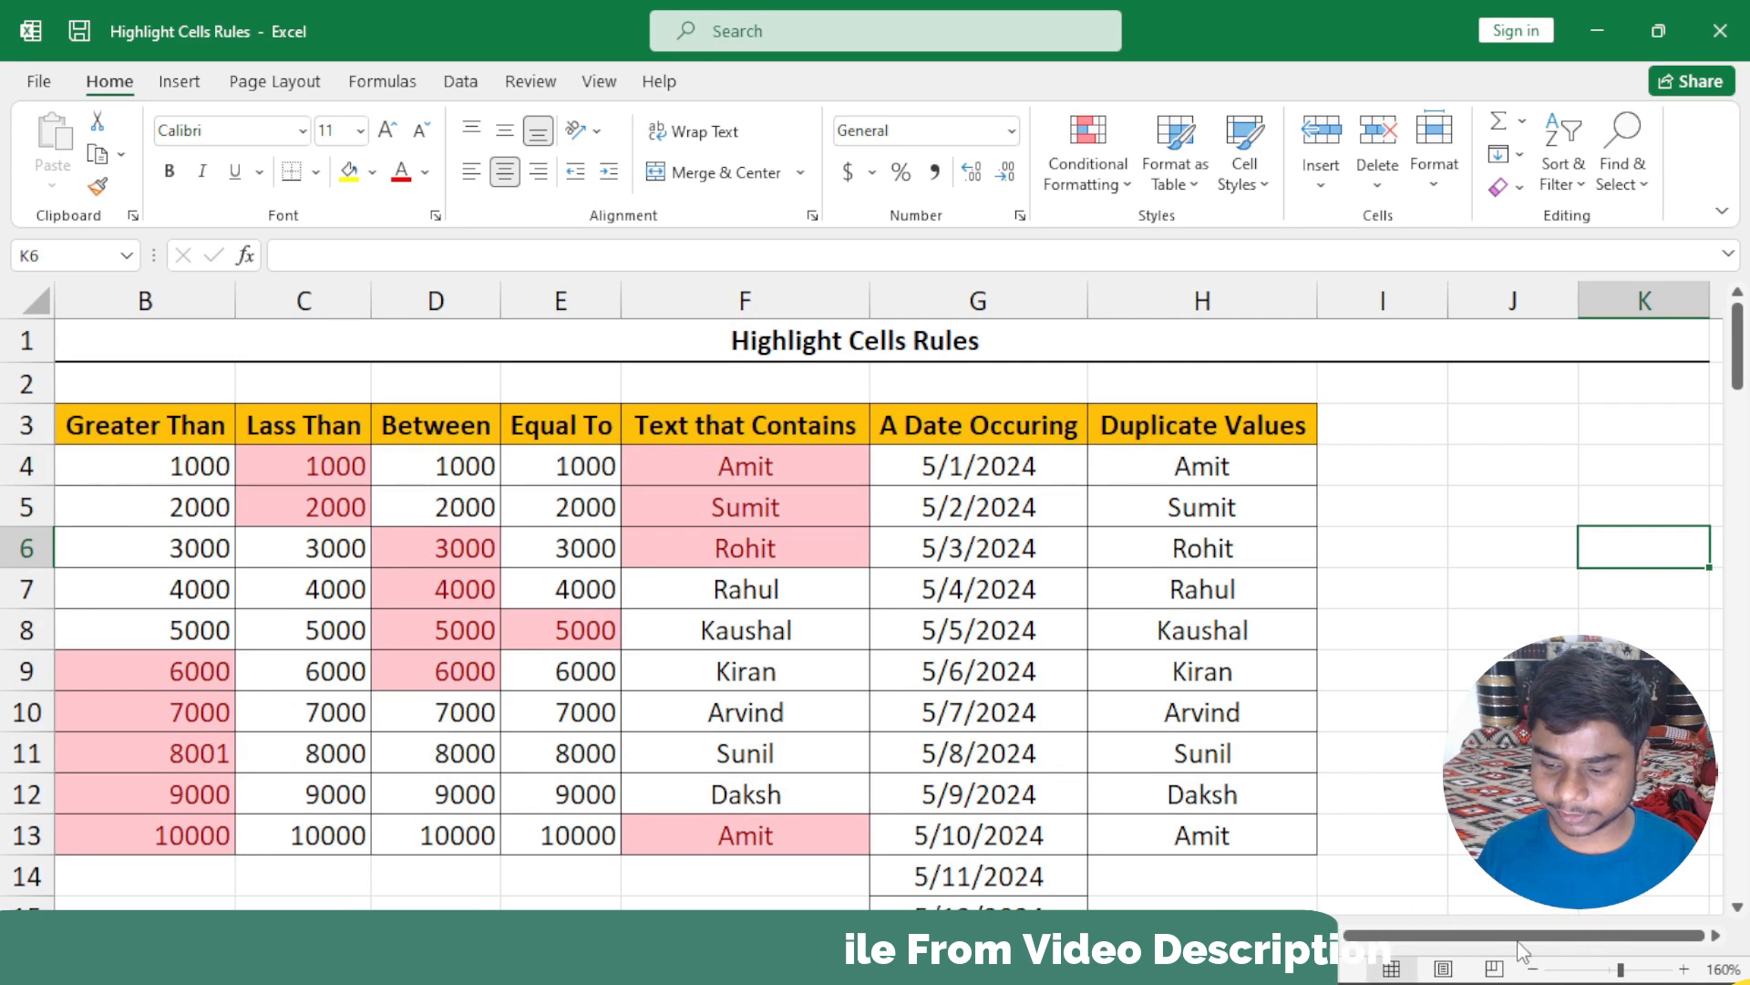
drag(1518, 940, 1475, 940)
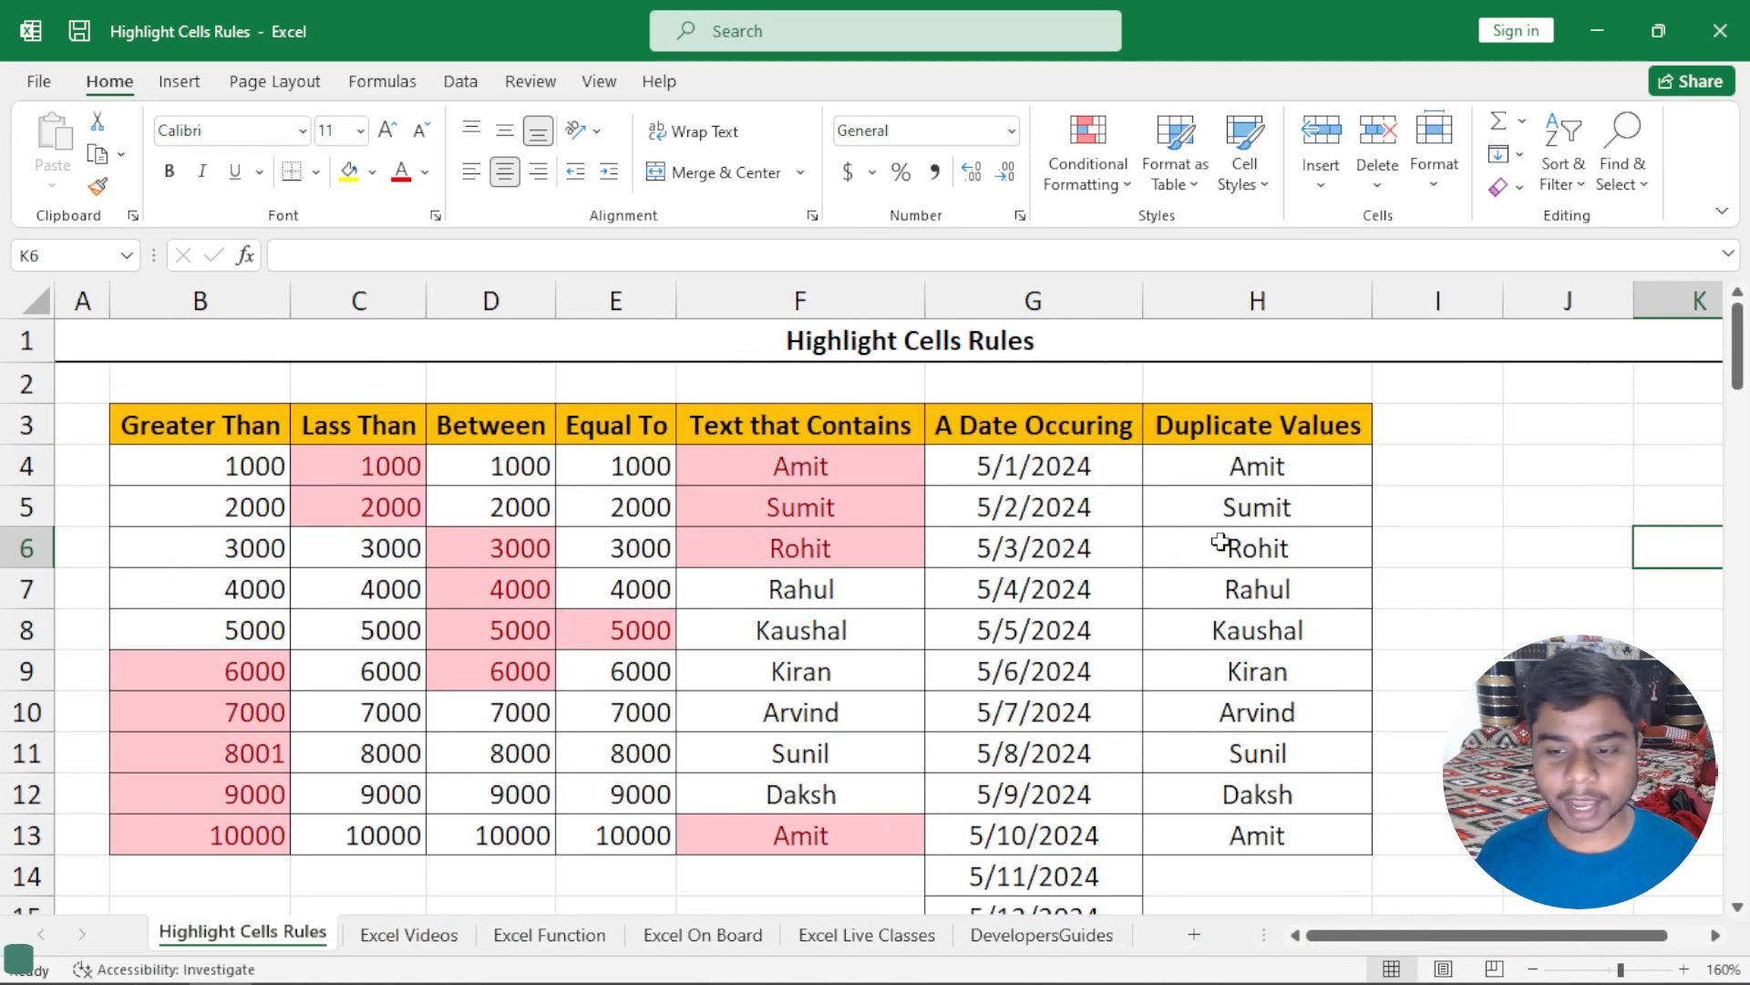
click(1251, 453)
click(1094, 173)
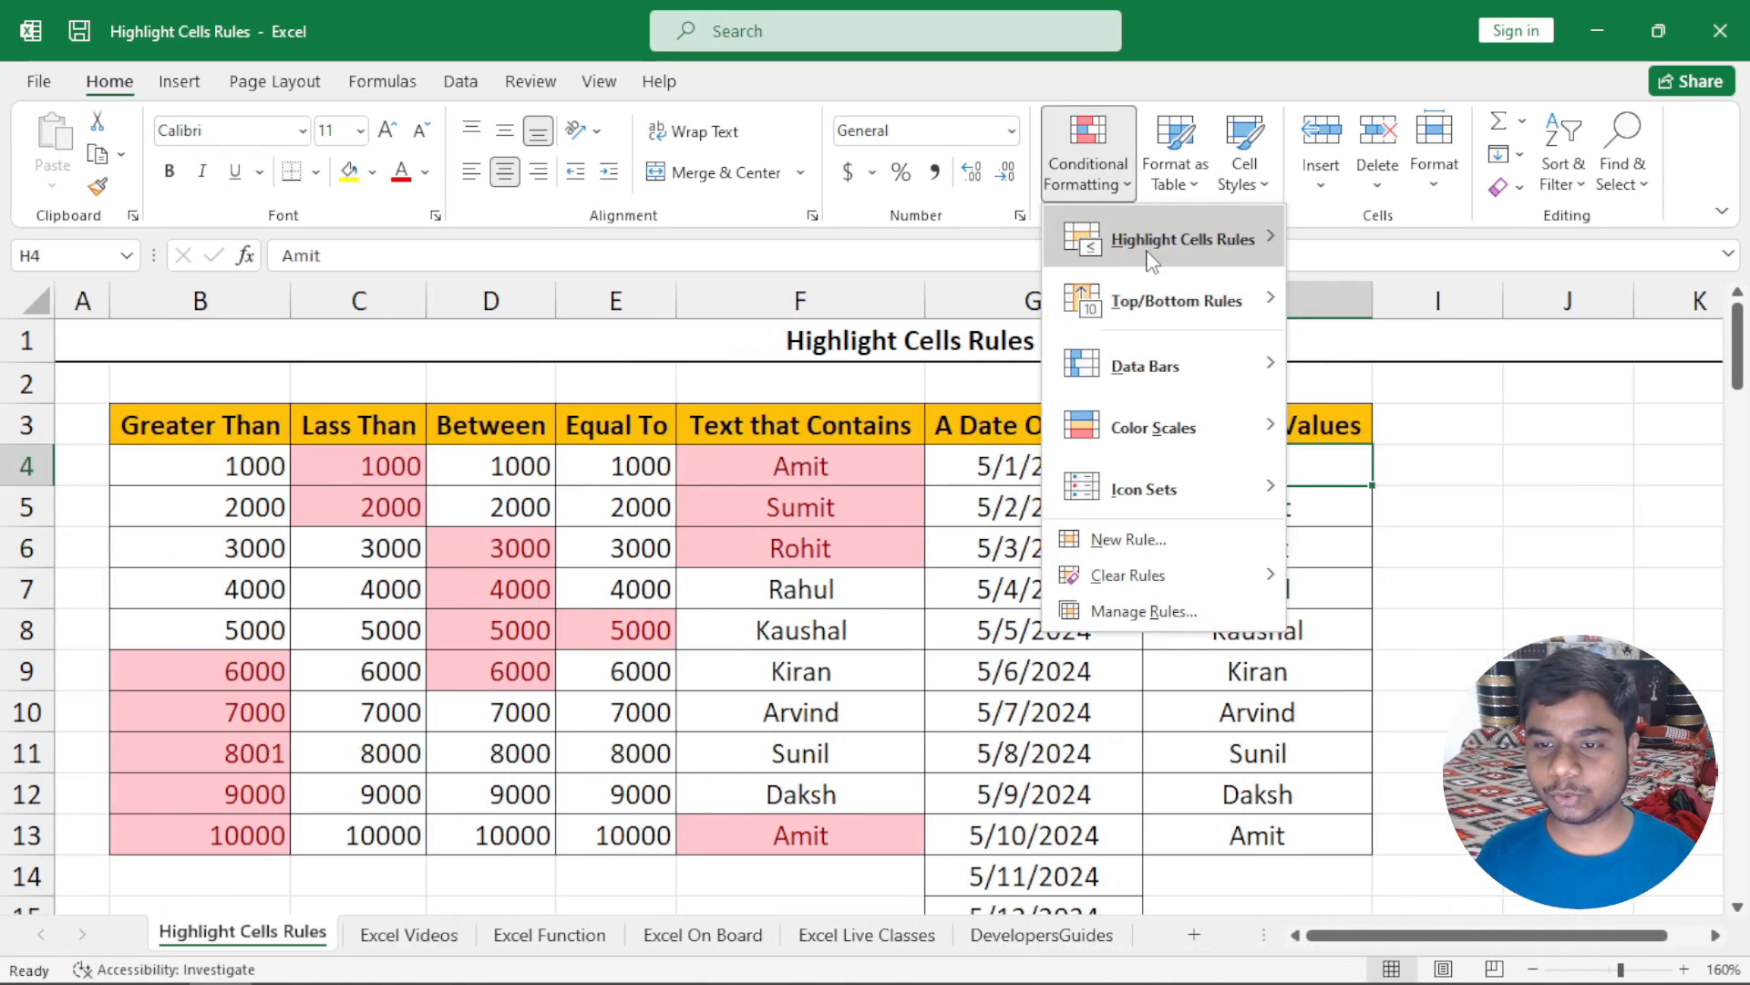
mouse_move(1151, 262)
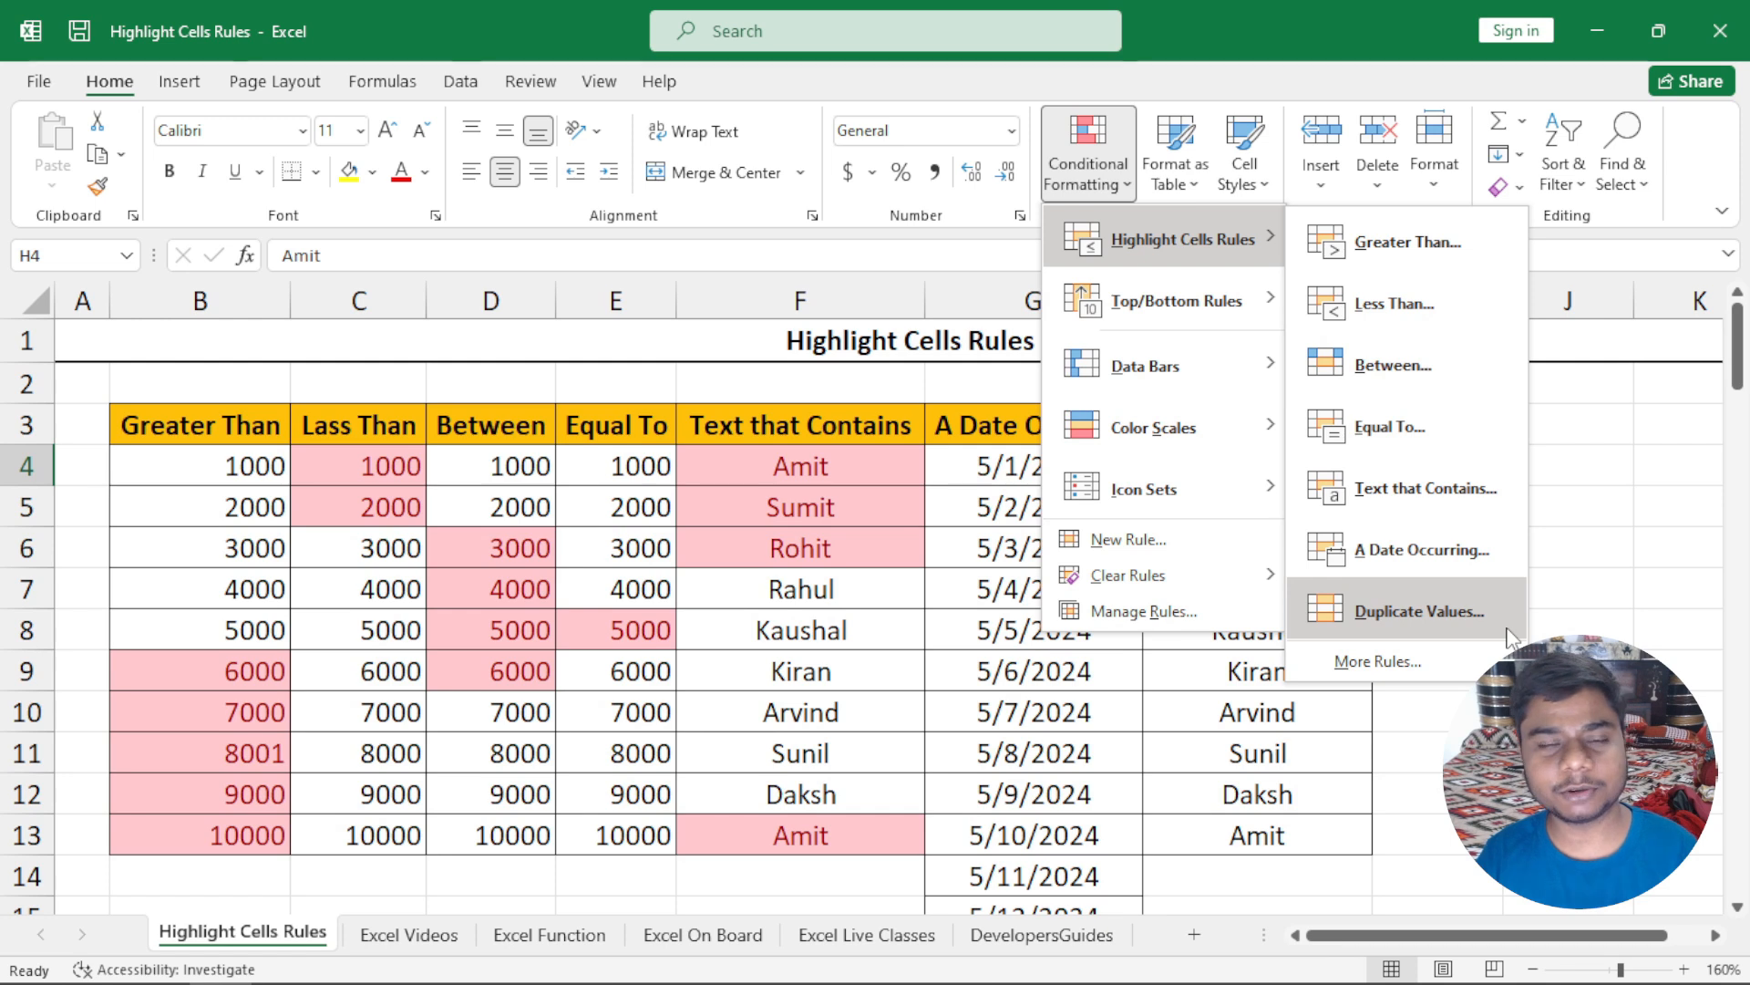
click(1432, 737)
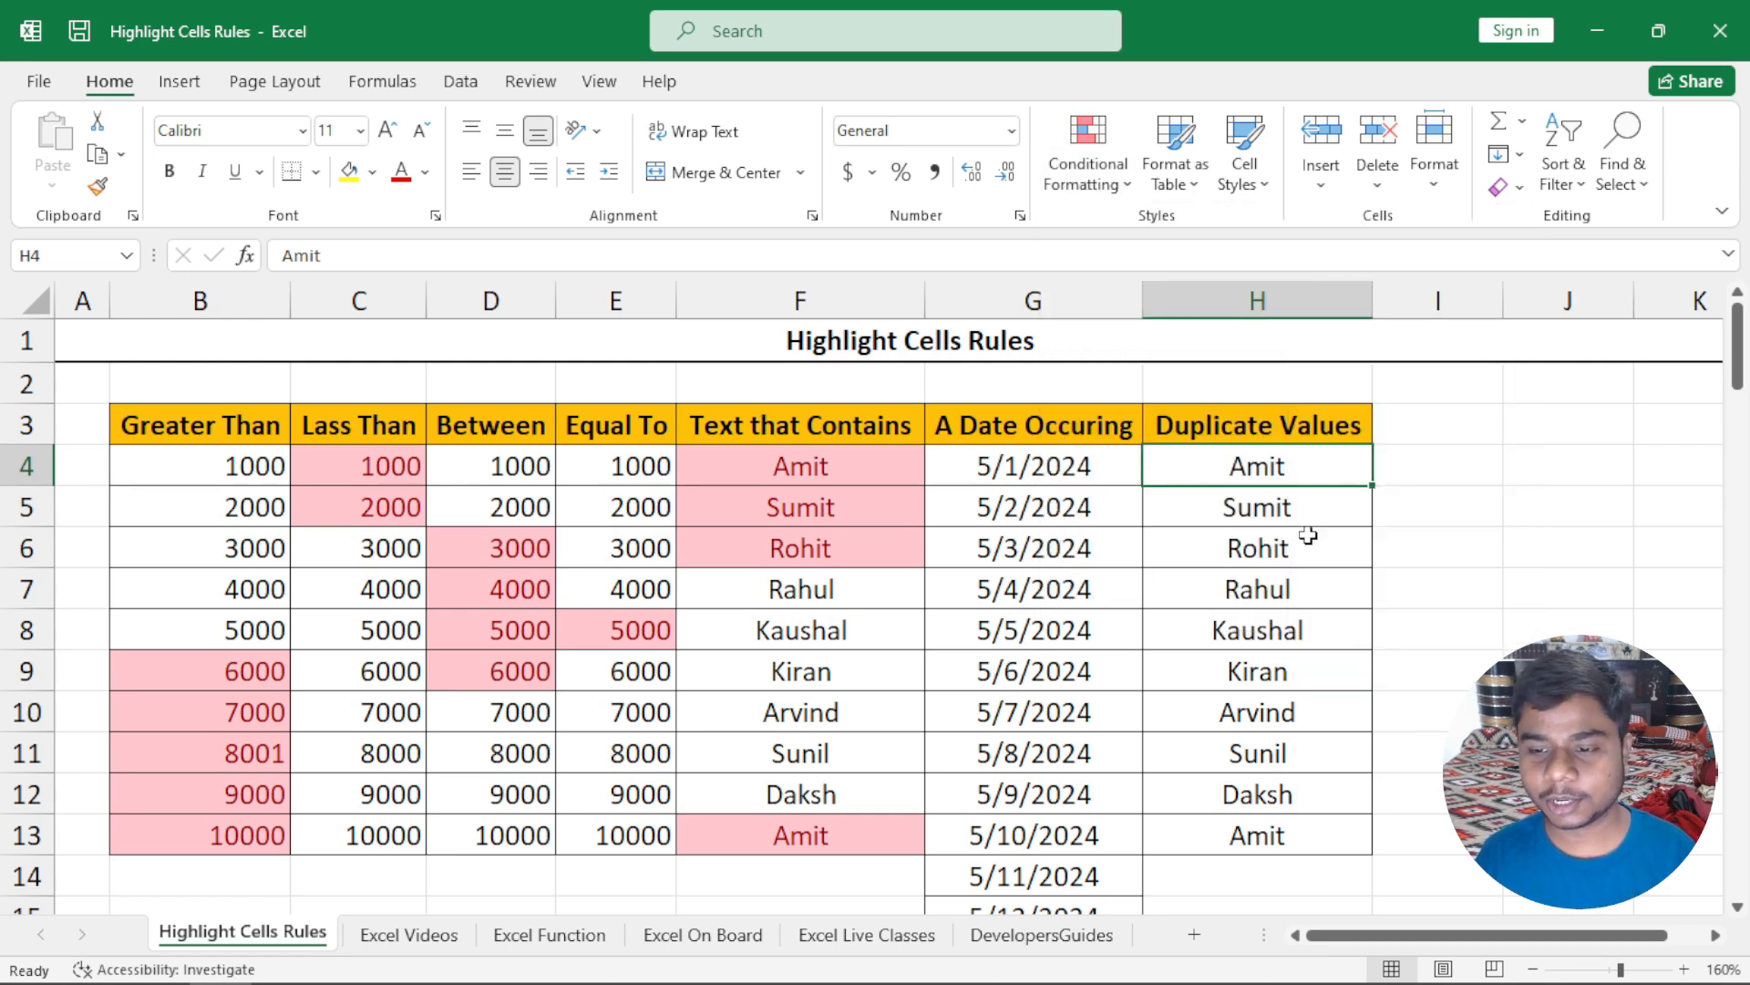
Step: Preview the Duplicate Values rule on the names in H4:H13 with Duplicate and with Unique, without applying it
drag(1272, 465, 1277, 839)
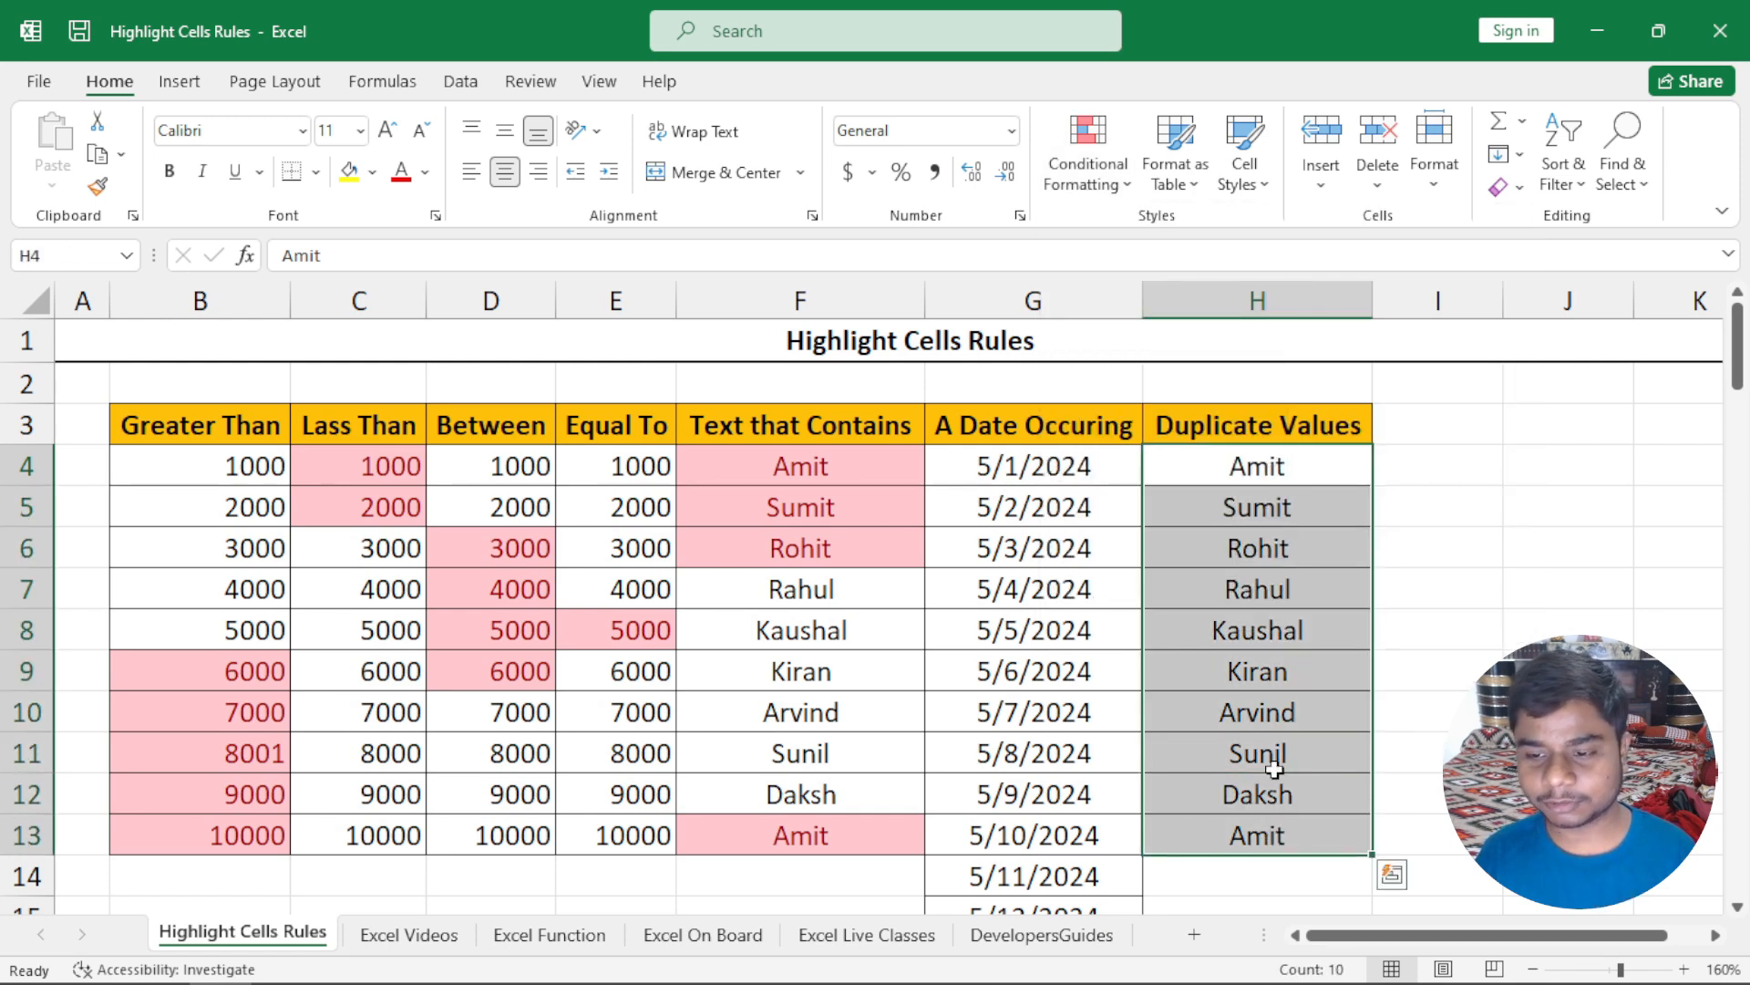
click(1089, 160)
mouse_move(1185, 239)
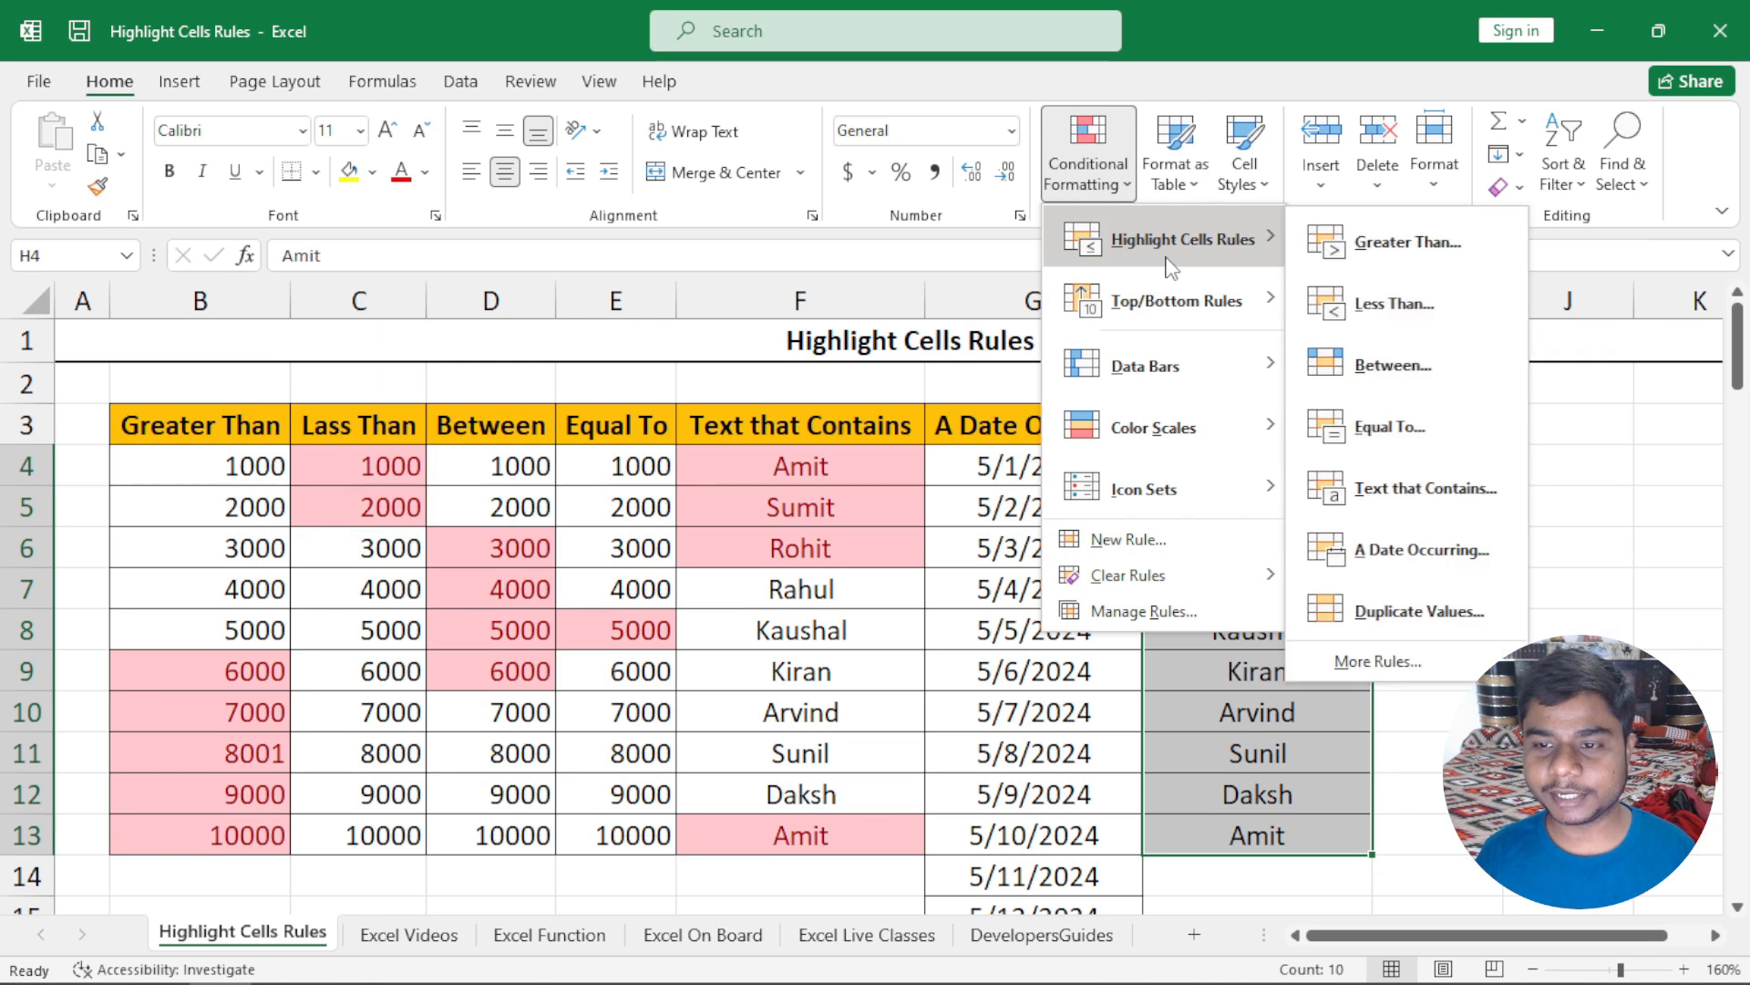
click(1484, 616)
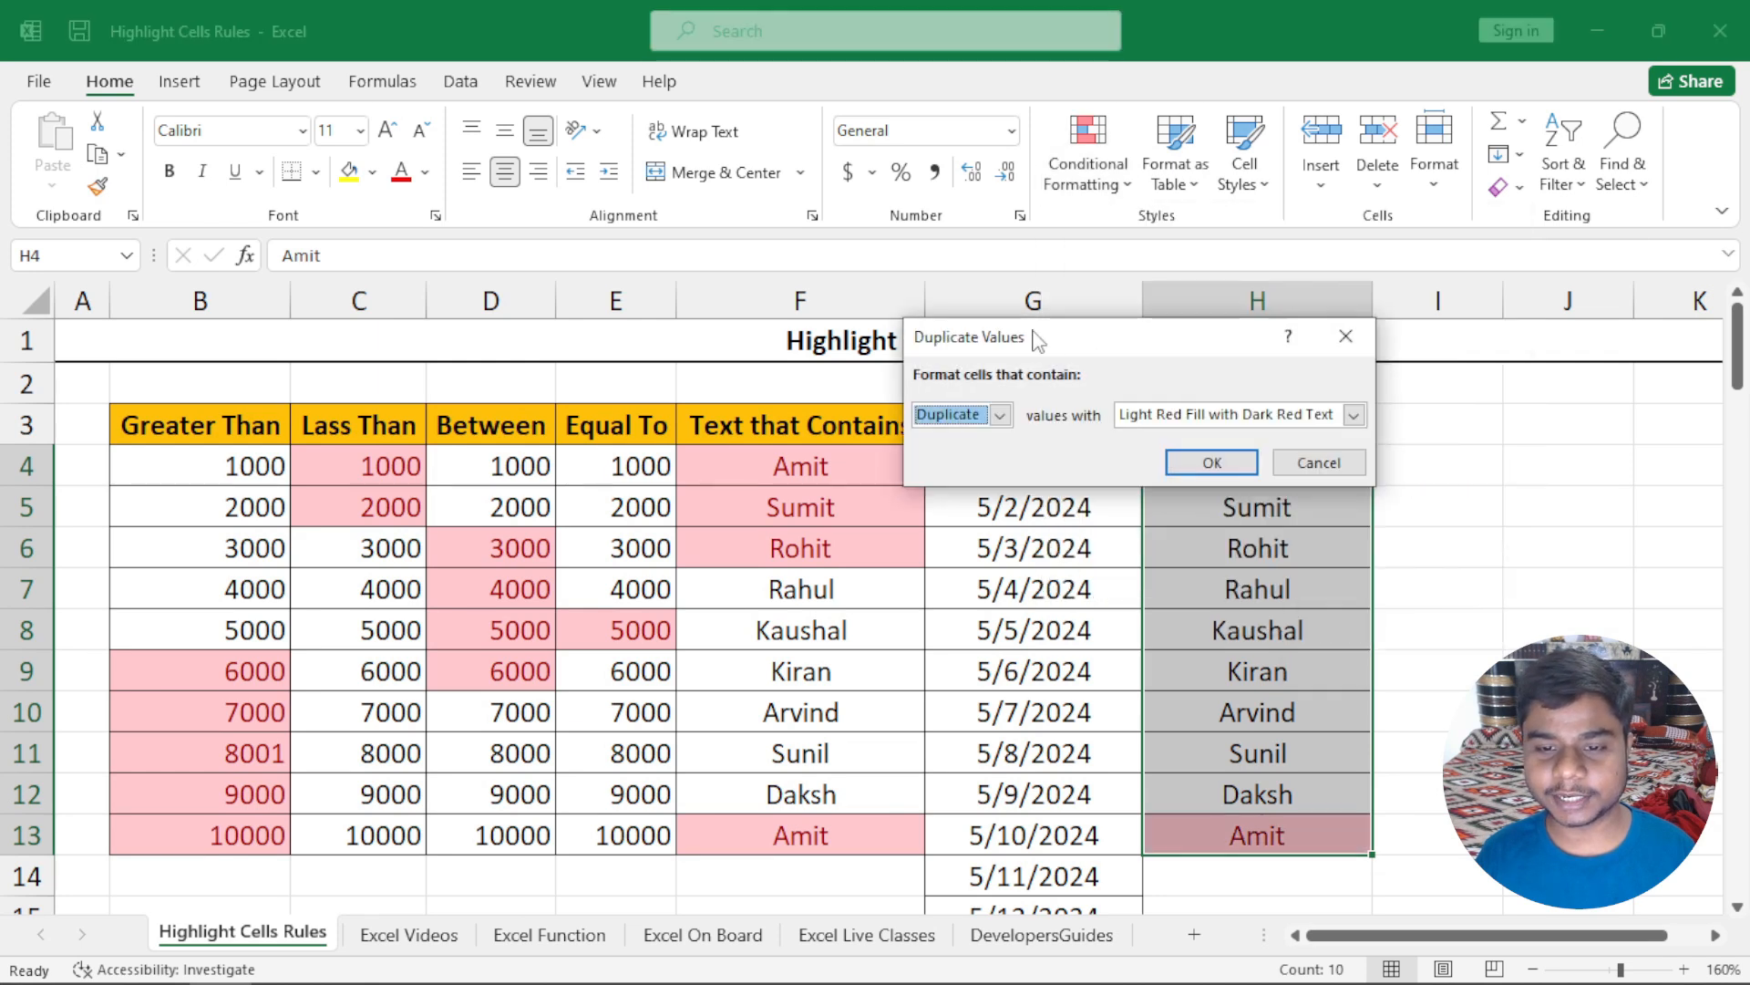
drag(1037, 330, 582, 320)
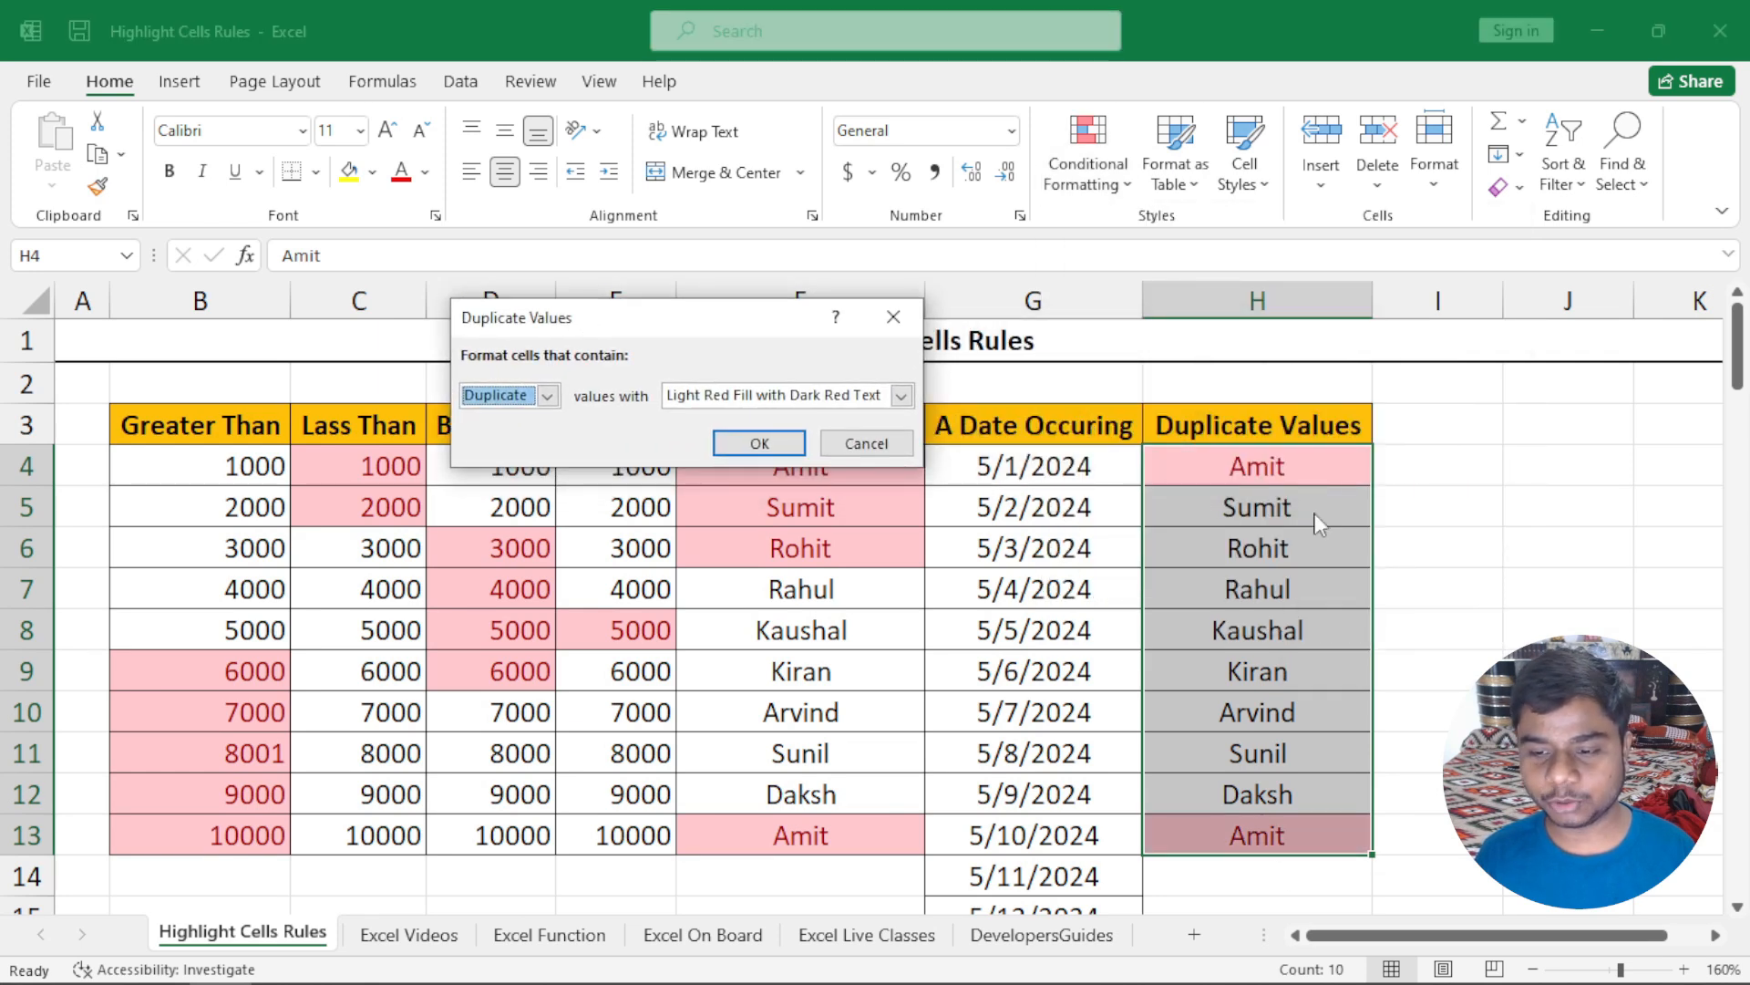
click(547, 395)
click(492, 439)
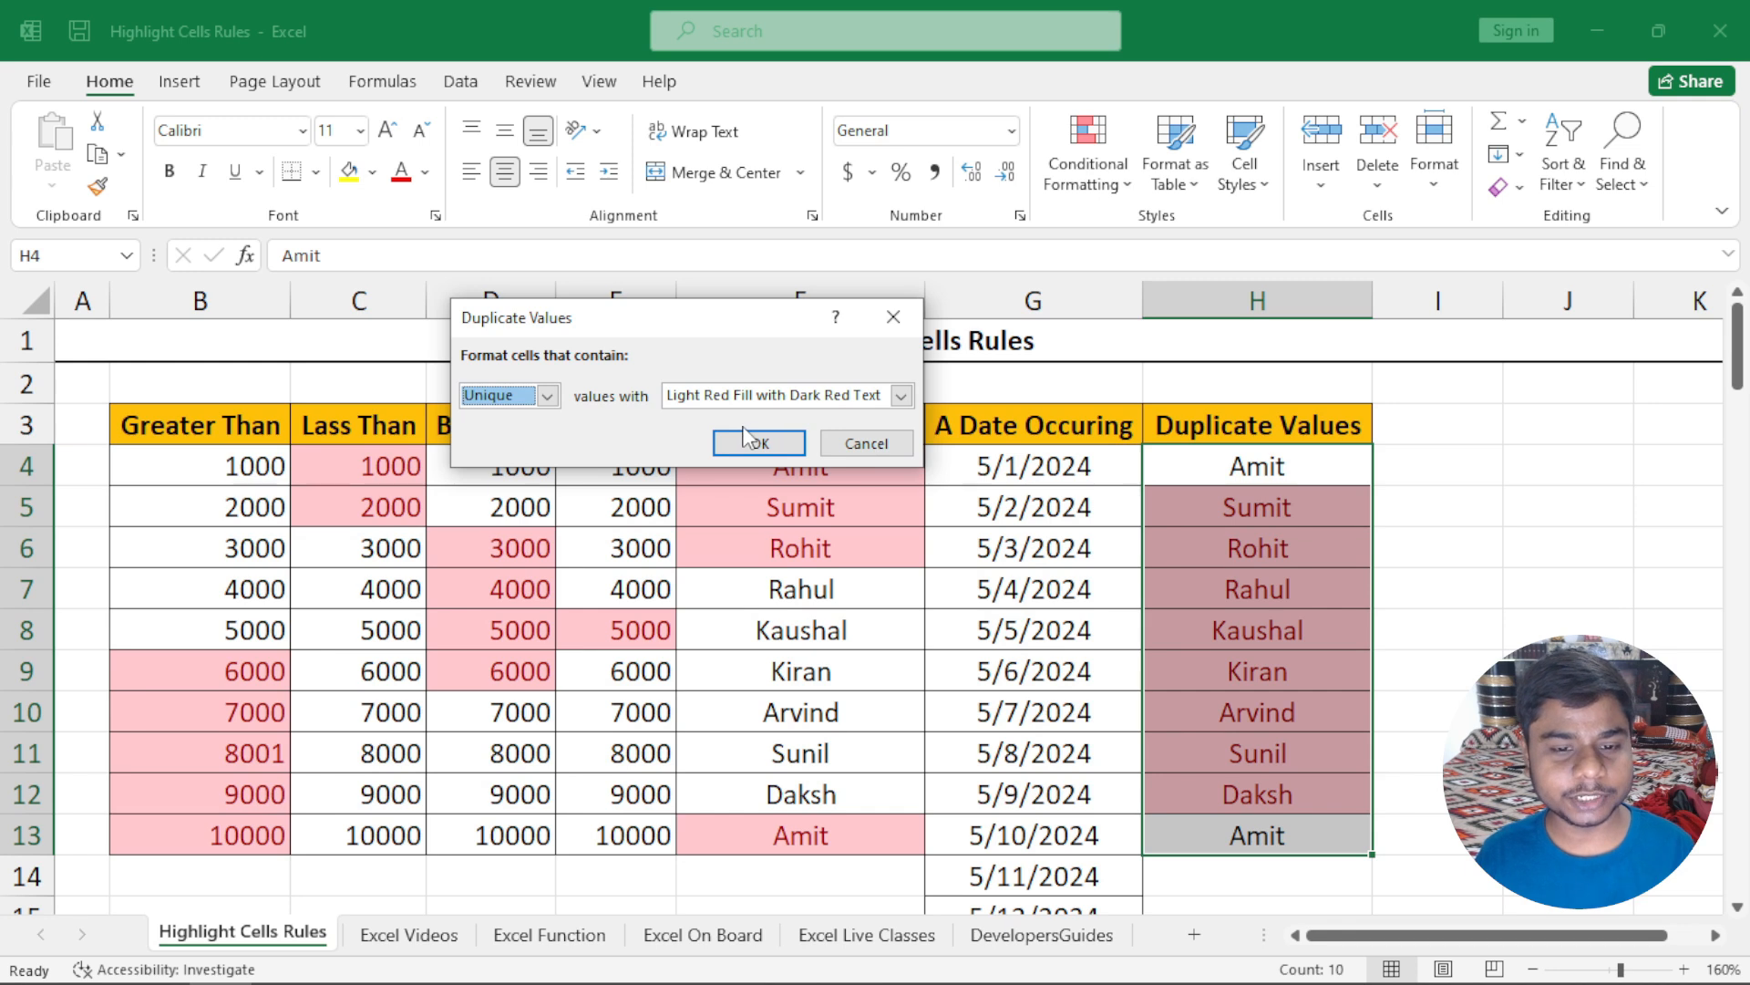
click(864, 443)
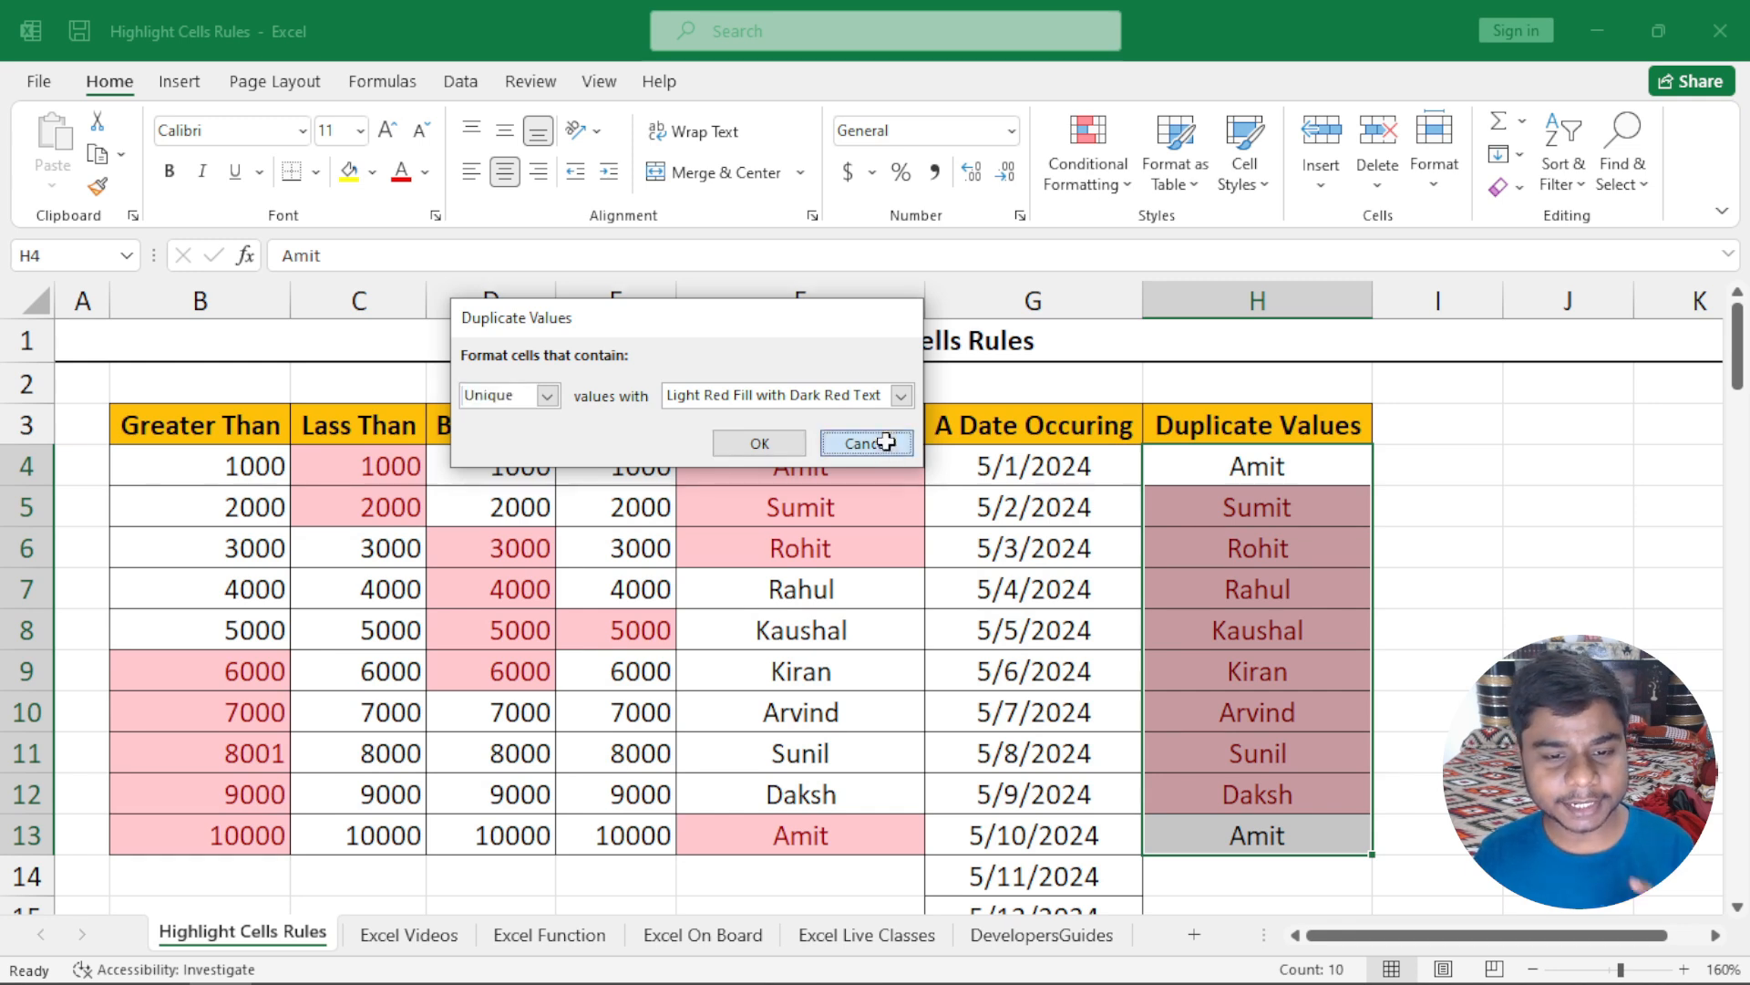
Step: Start an A Date Occurring rule for all the dates in G4:G95 and set it to Today
click(1082, 471)
drag(1069, 486, 1042, 881)
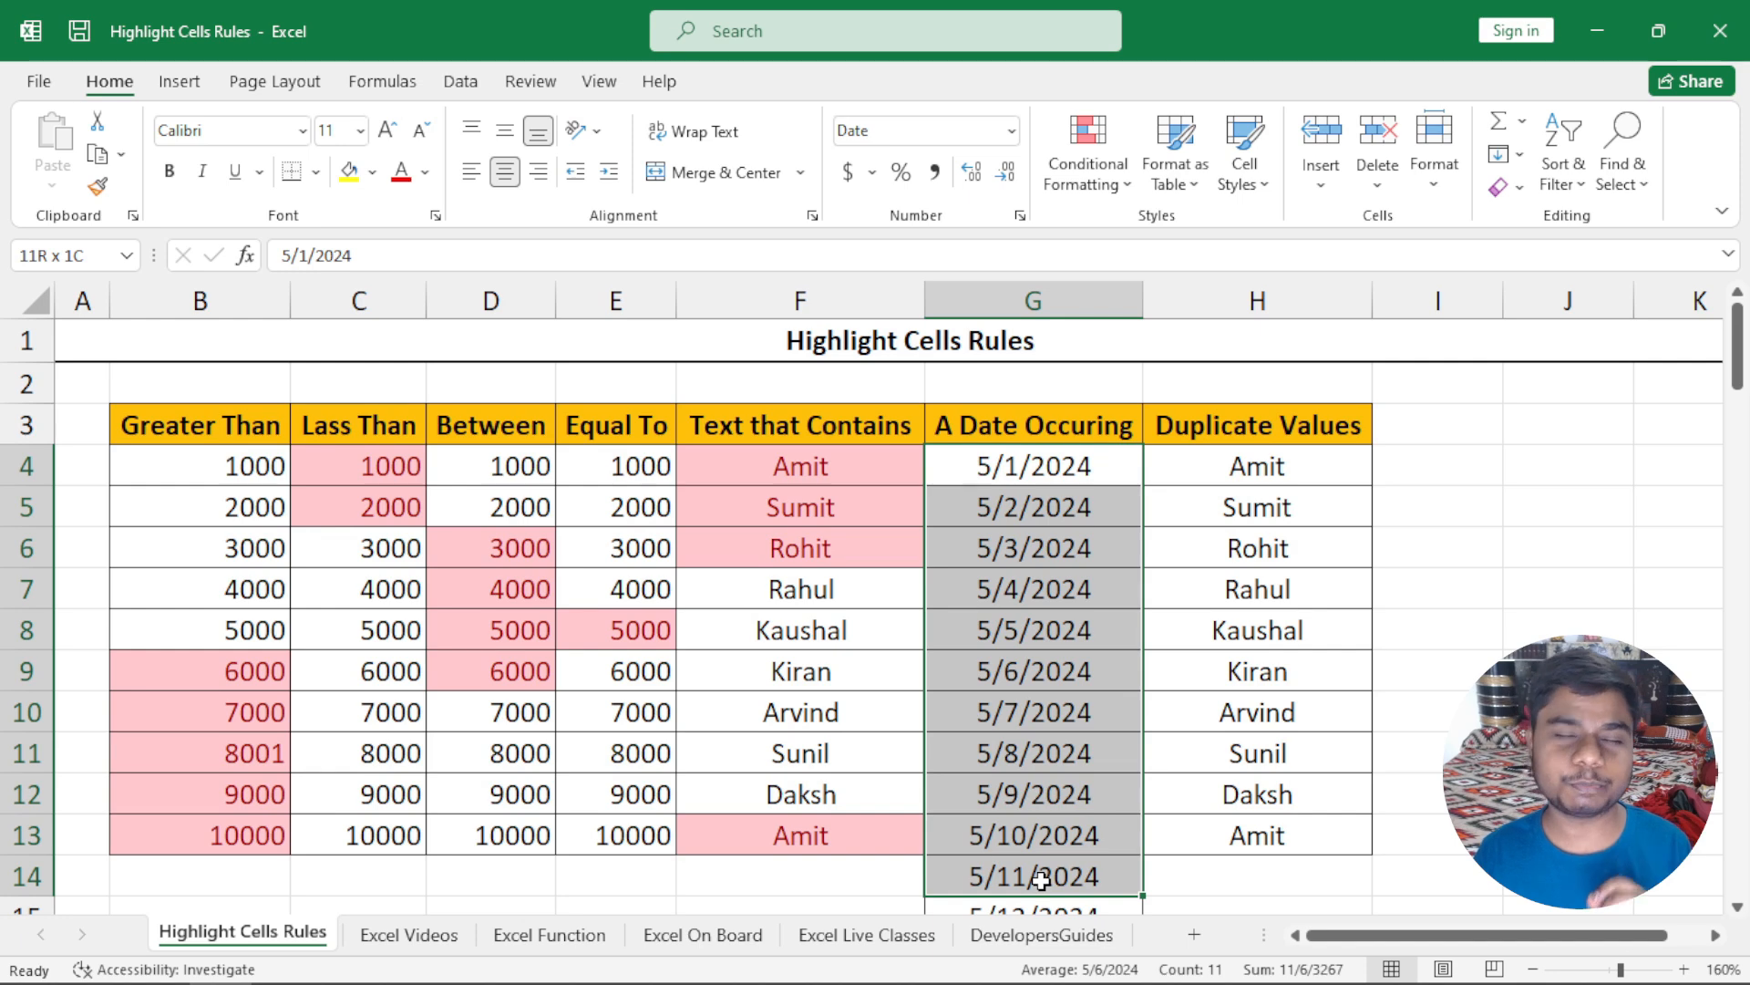
drag(1041, 880, 1039, 793)
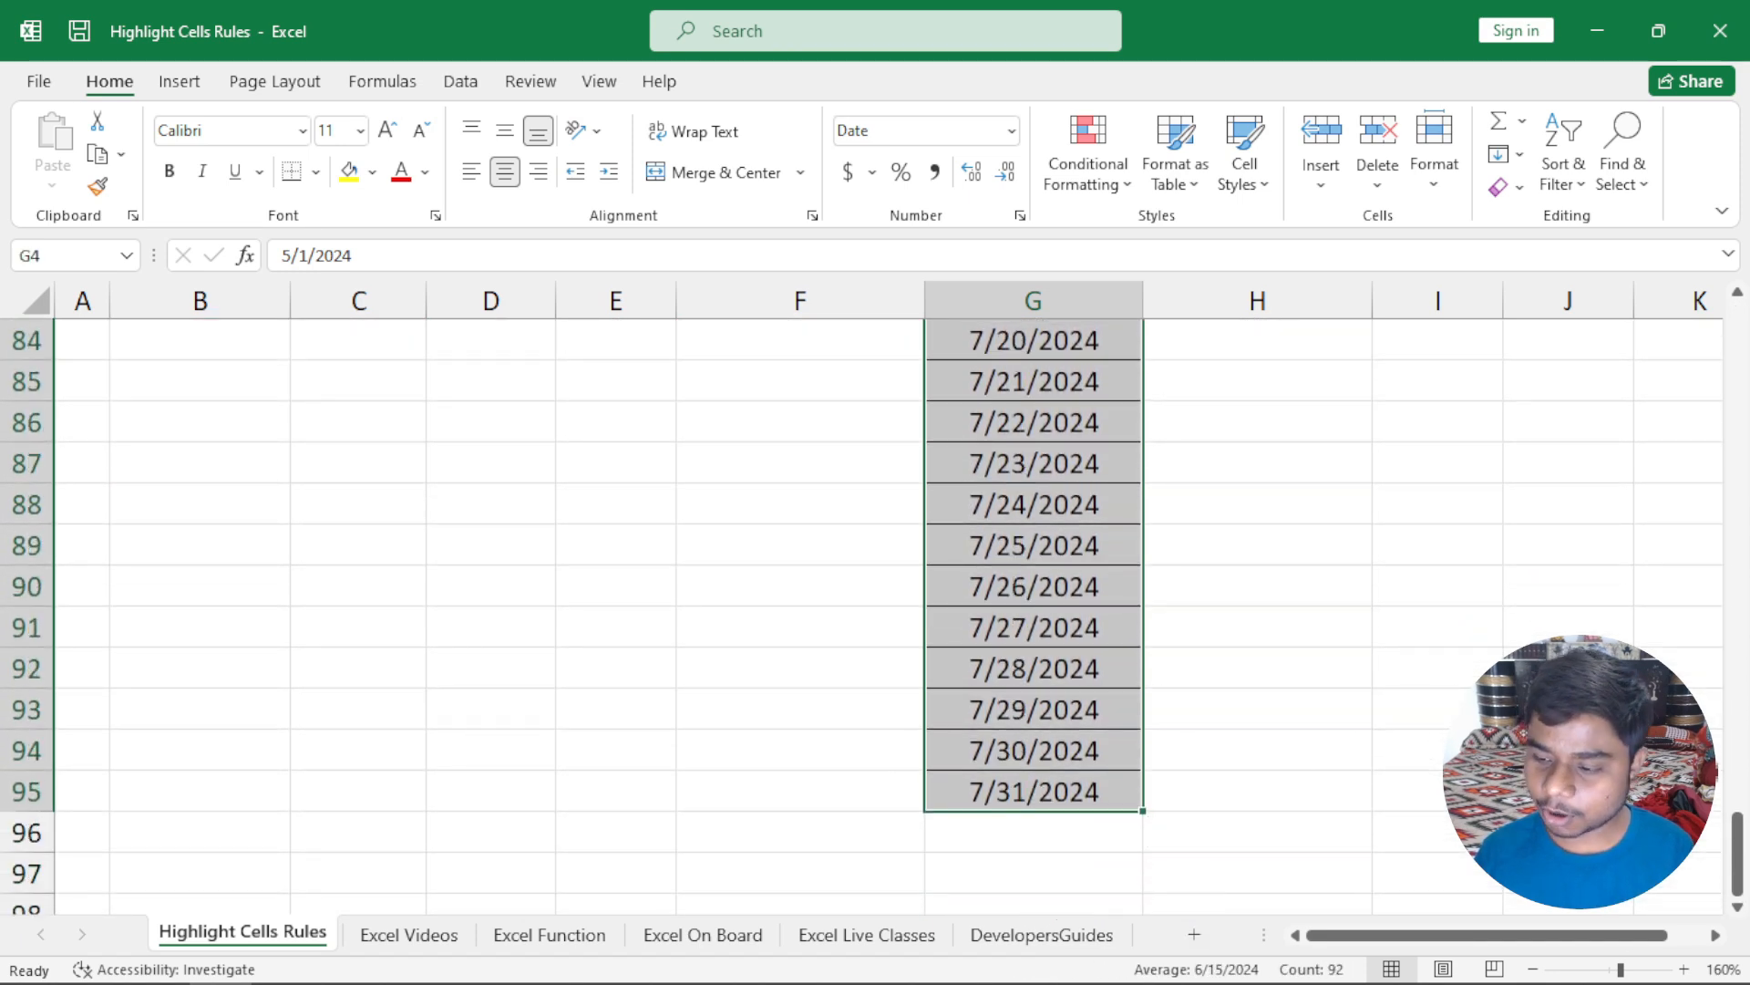
drag(1740, 898, 1743, 729)
click(1081, 167)
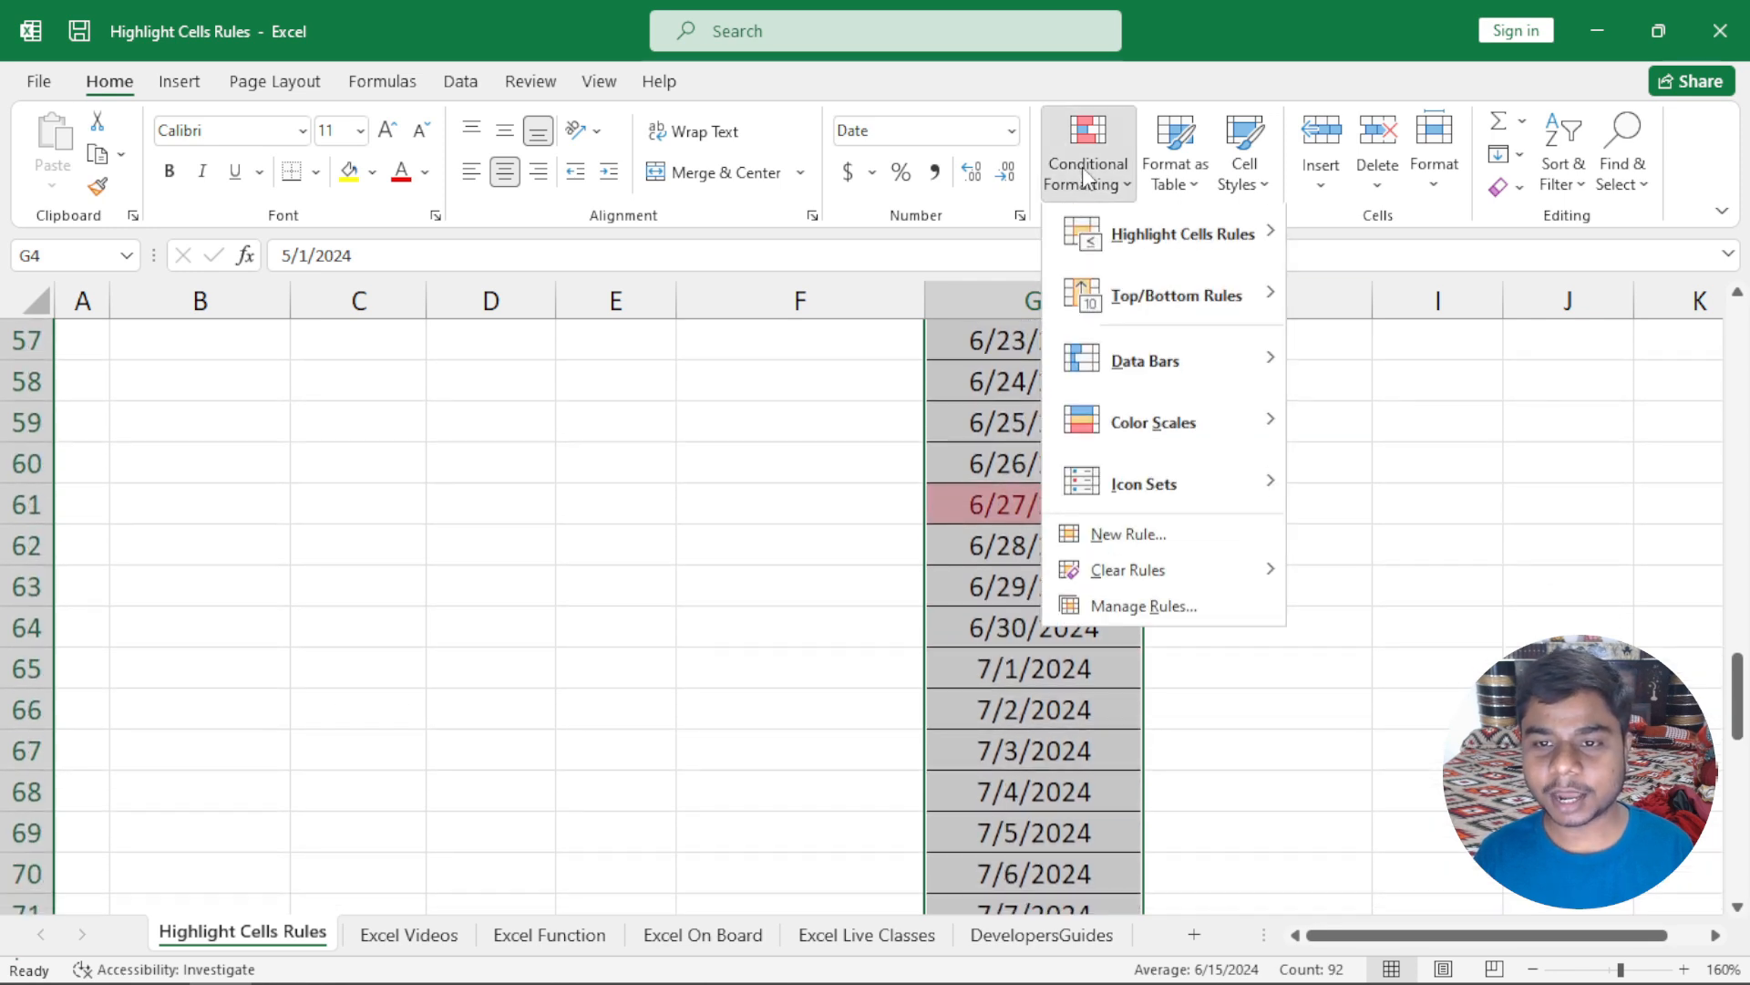
mouse_move(1176, 238)
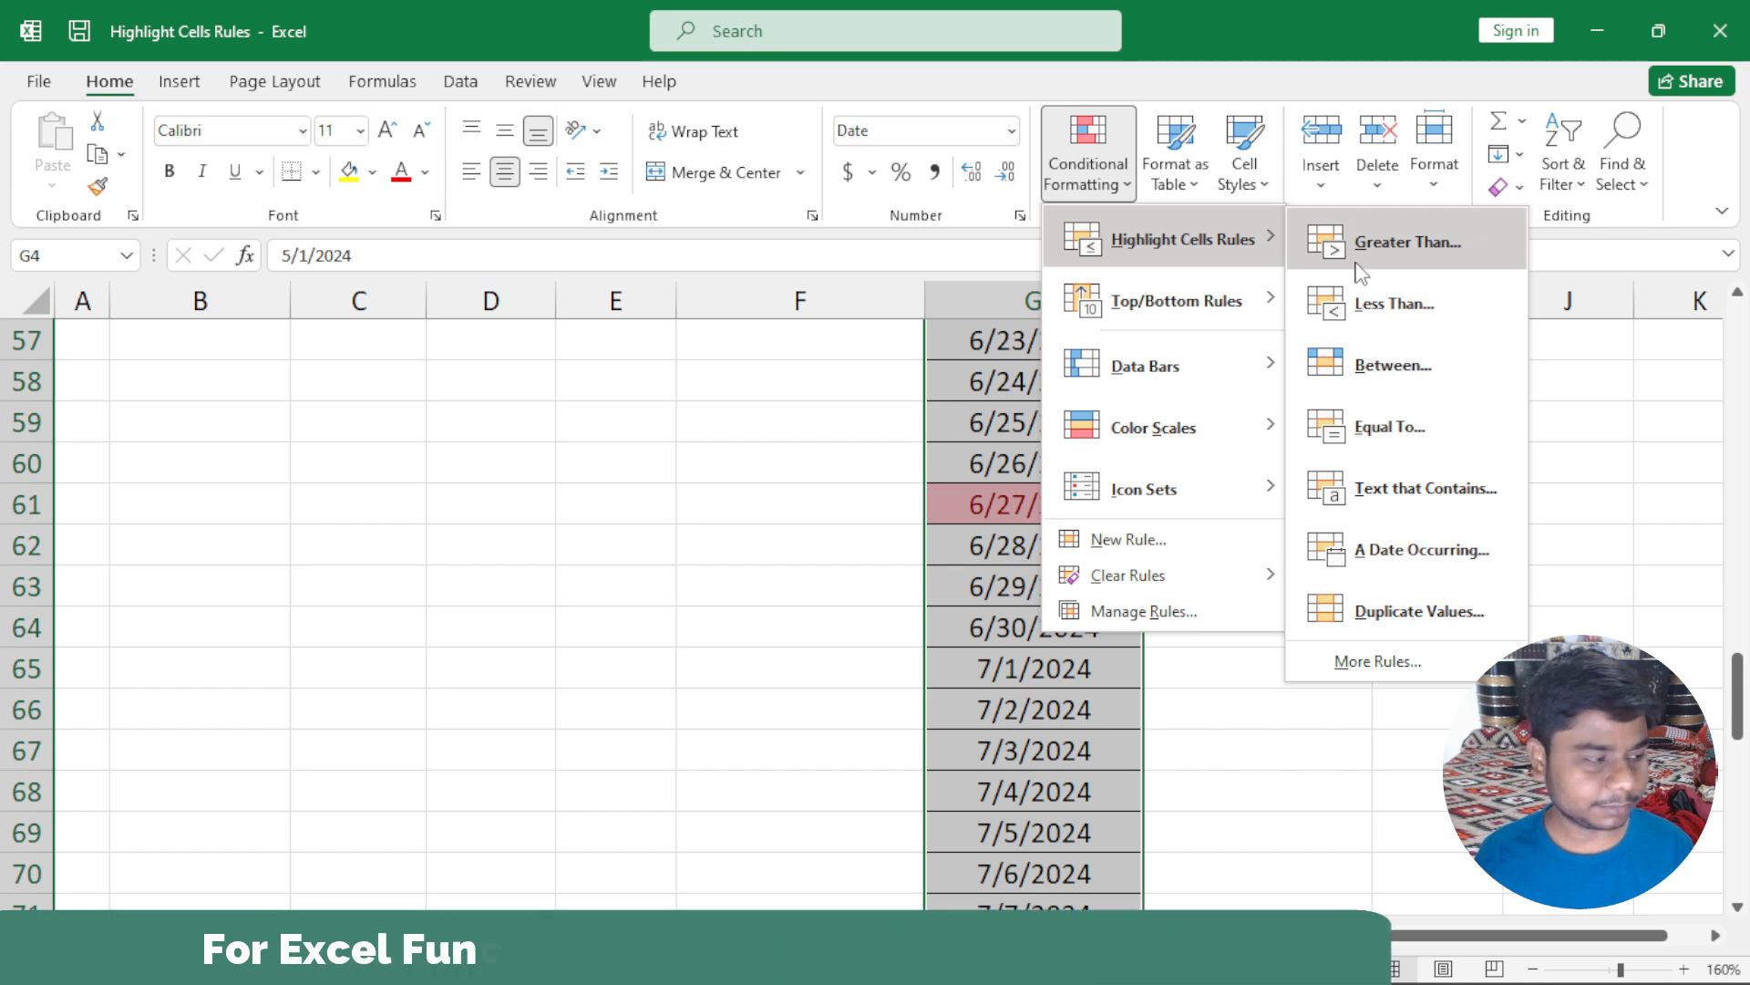
click(1393, 547)
drag(650, 315, 585, 312)
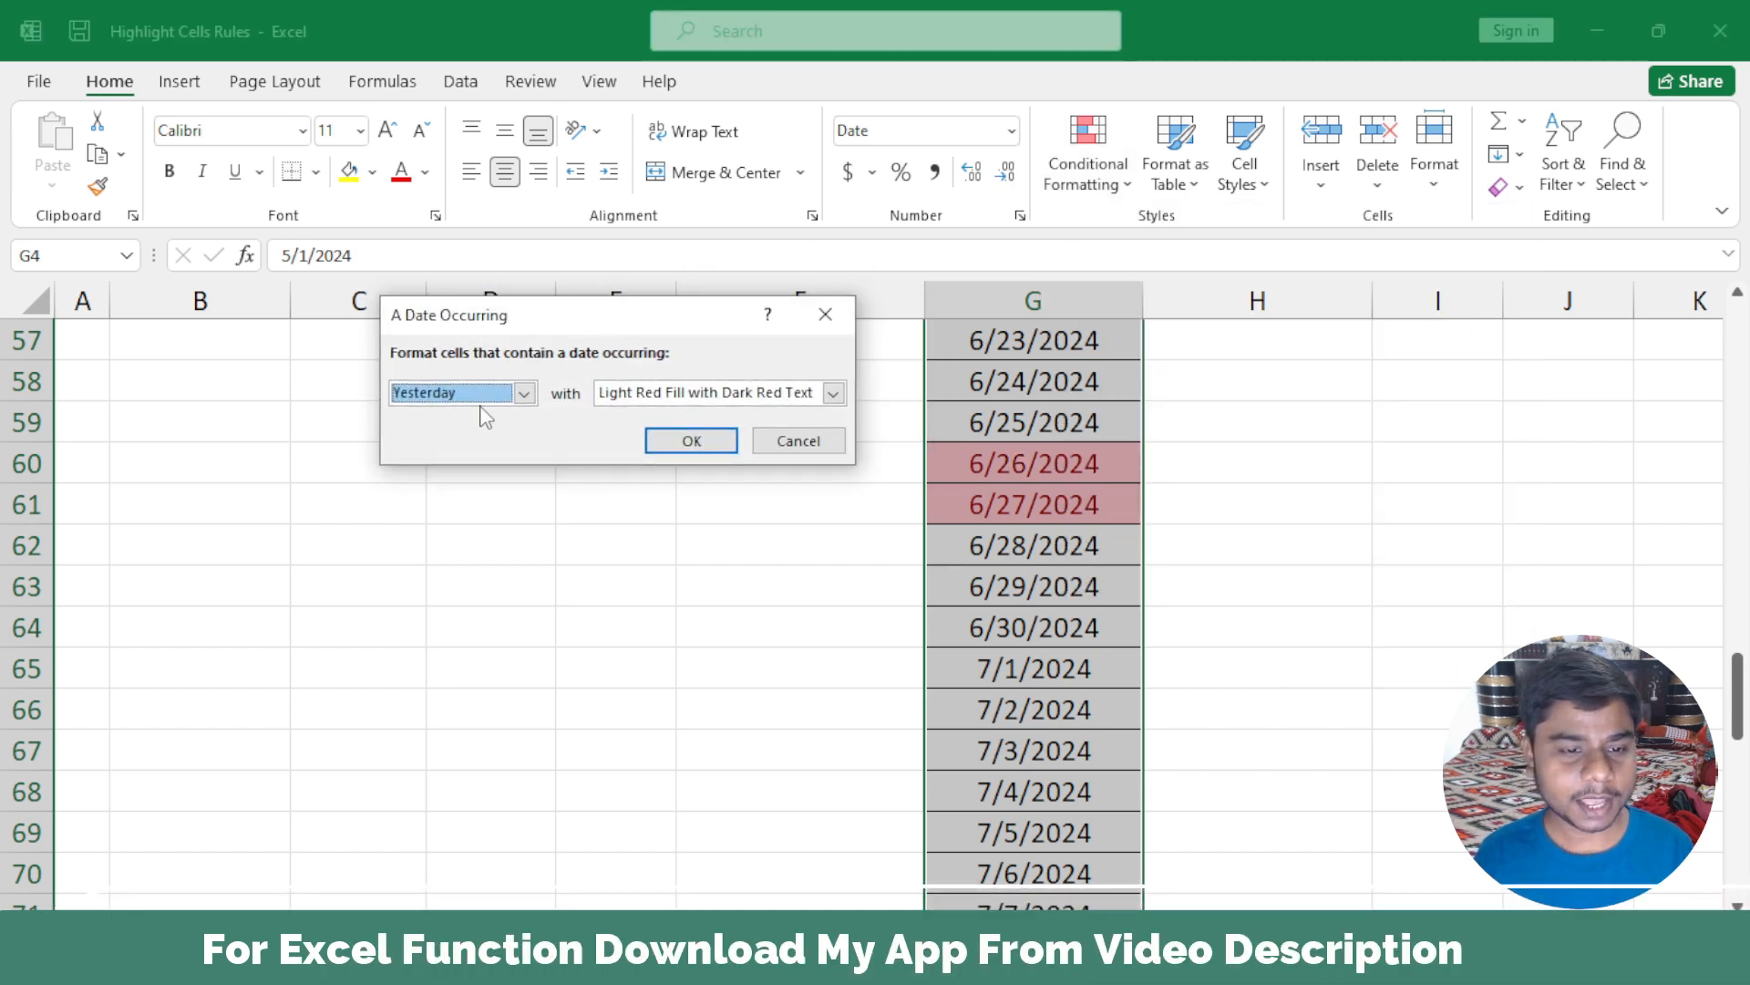
click(524, 393)
click(497, 430)
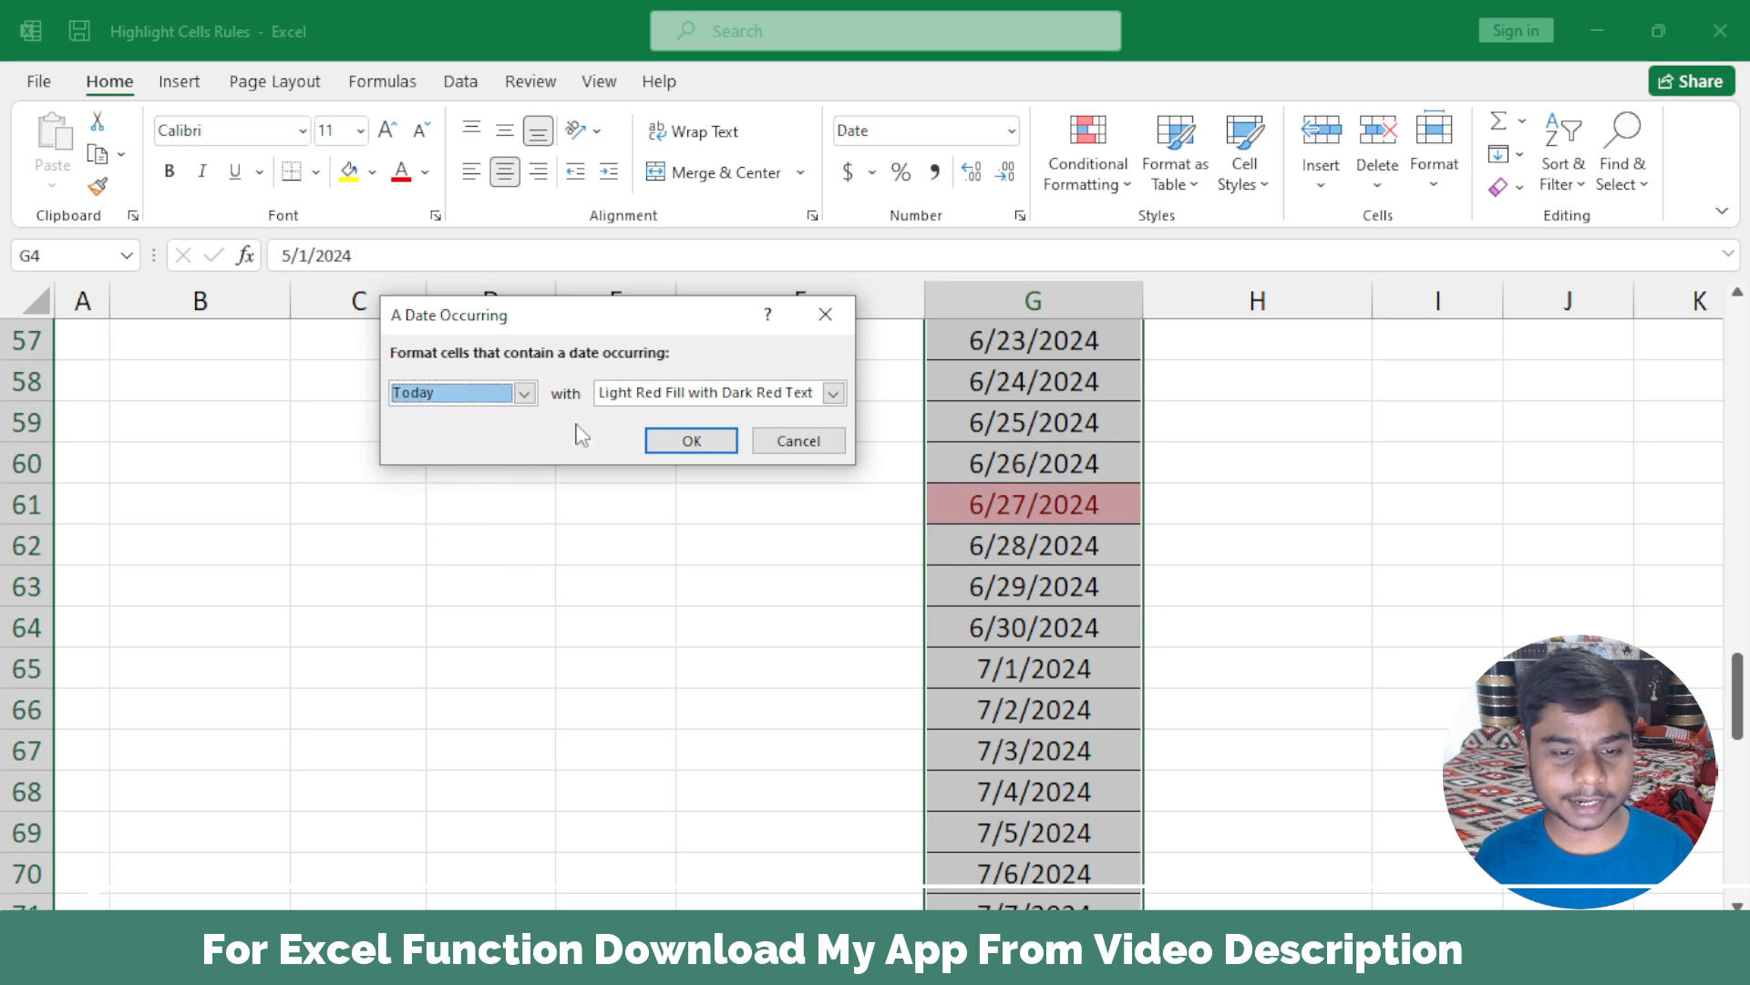
Step: Give the Today rule a custom format using the long date type "Wednesday, March 14, 2012" and apply it
click(741, 401)
click(702, 516)
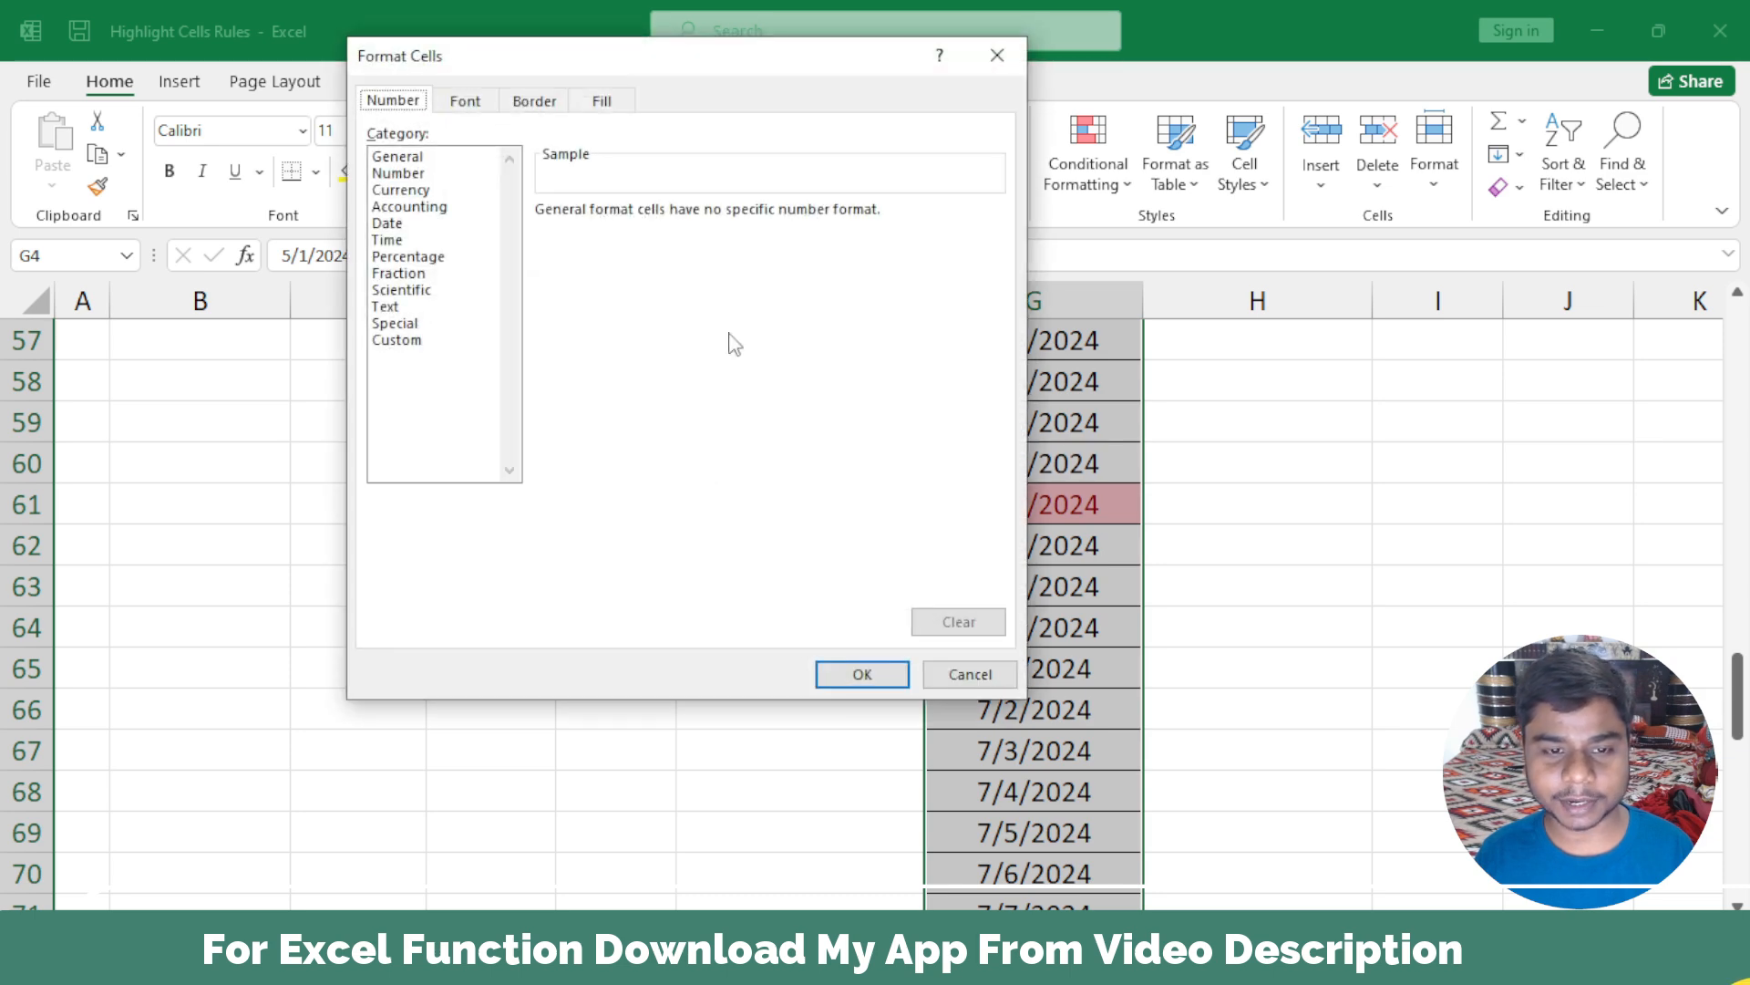
click(209, 295)
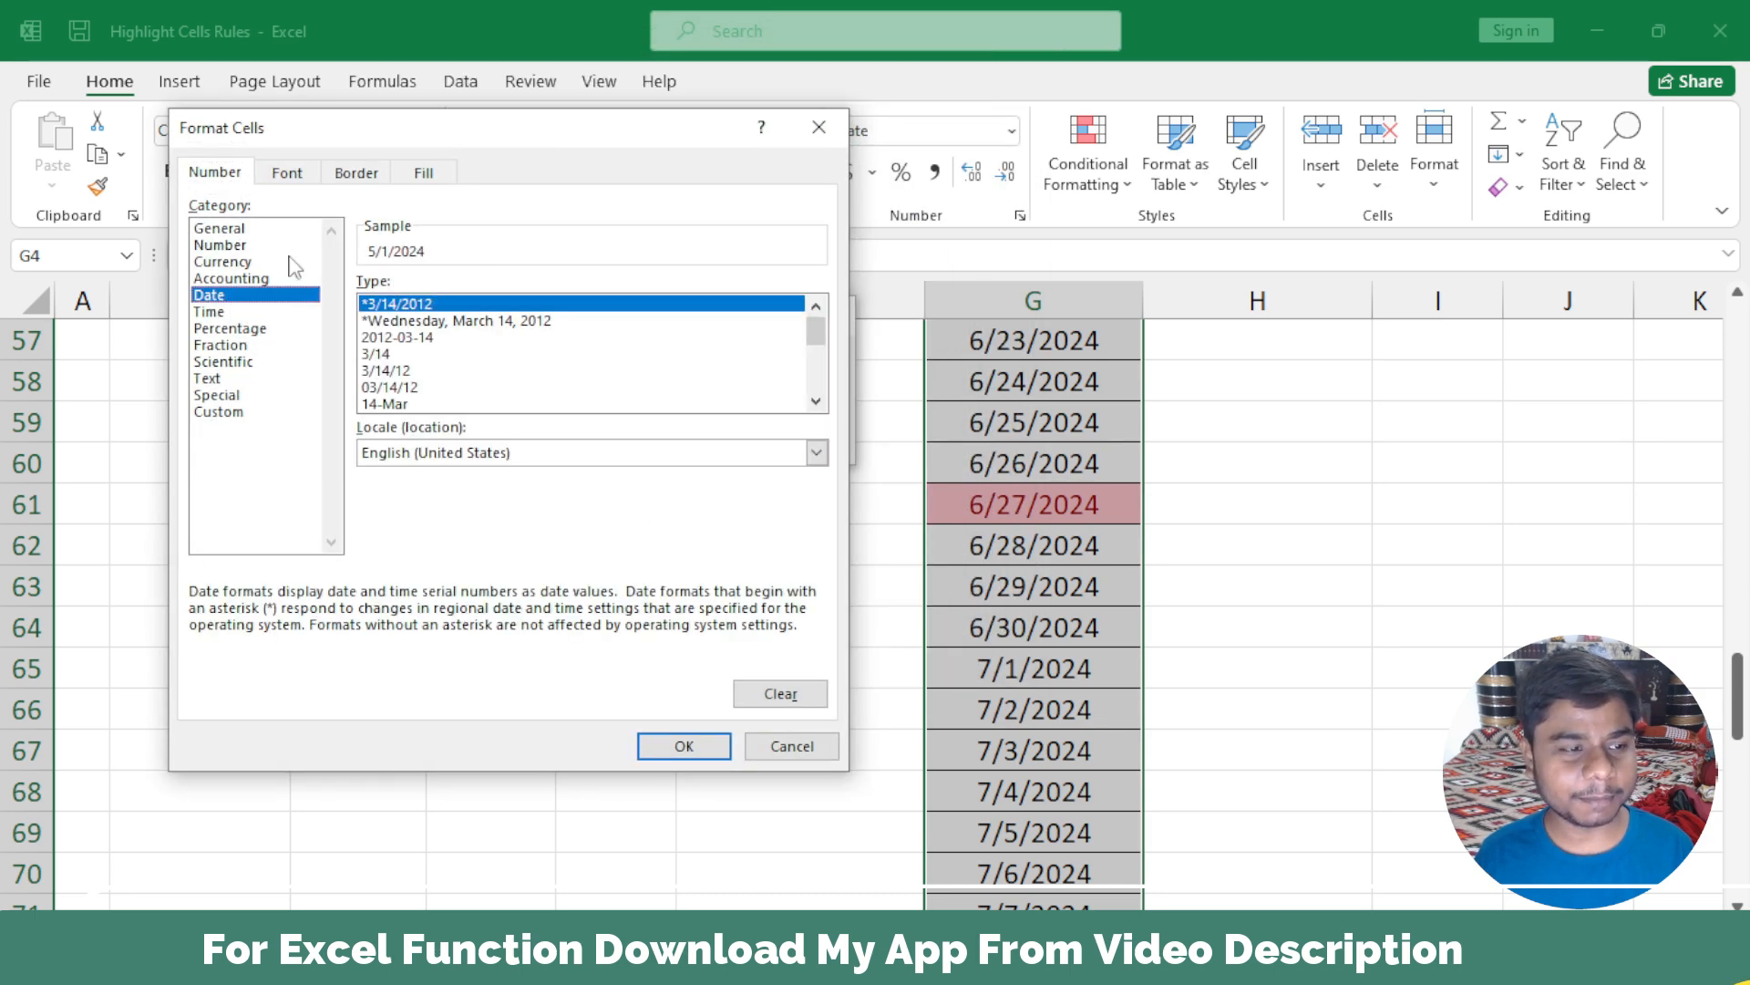
drag(532, 134, 593, 128)
click(573, 339)
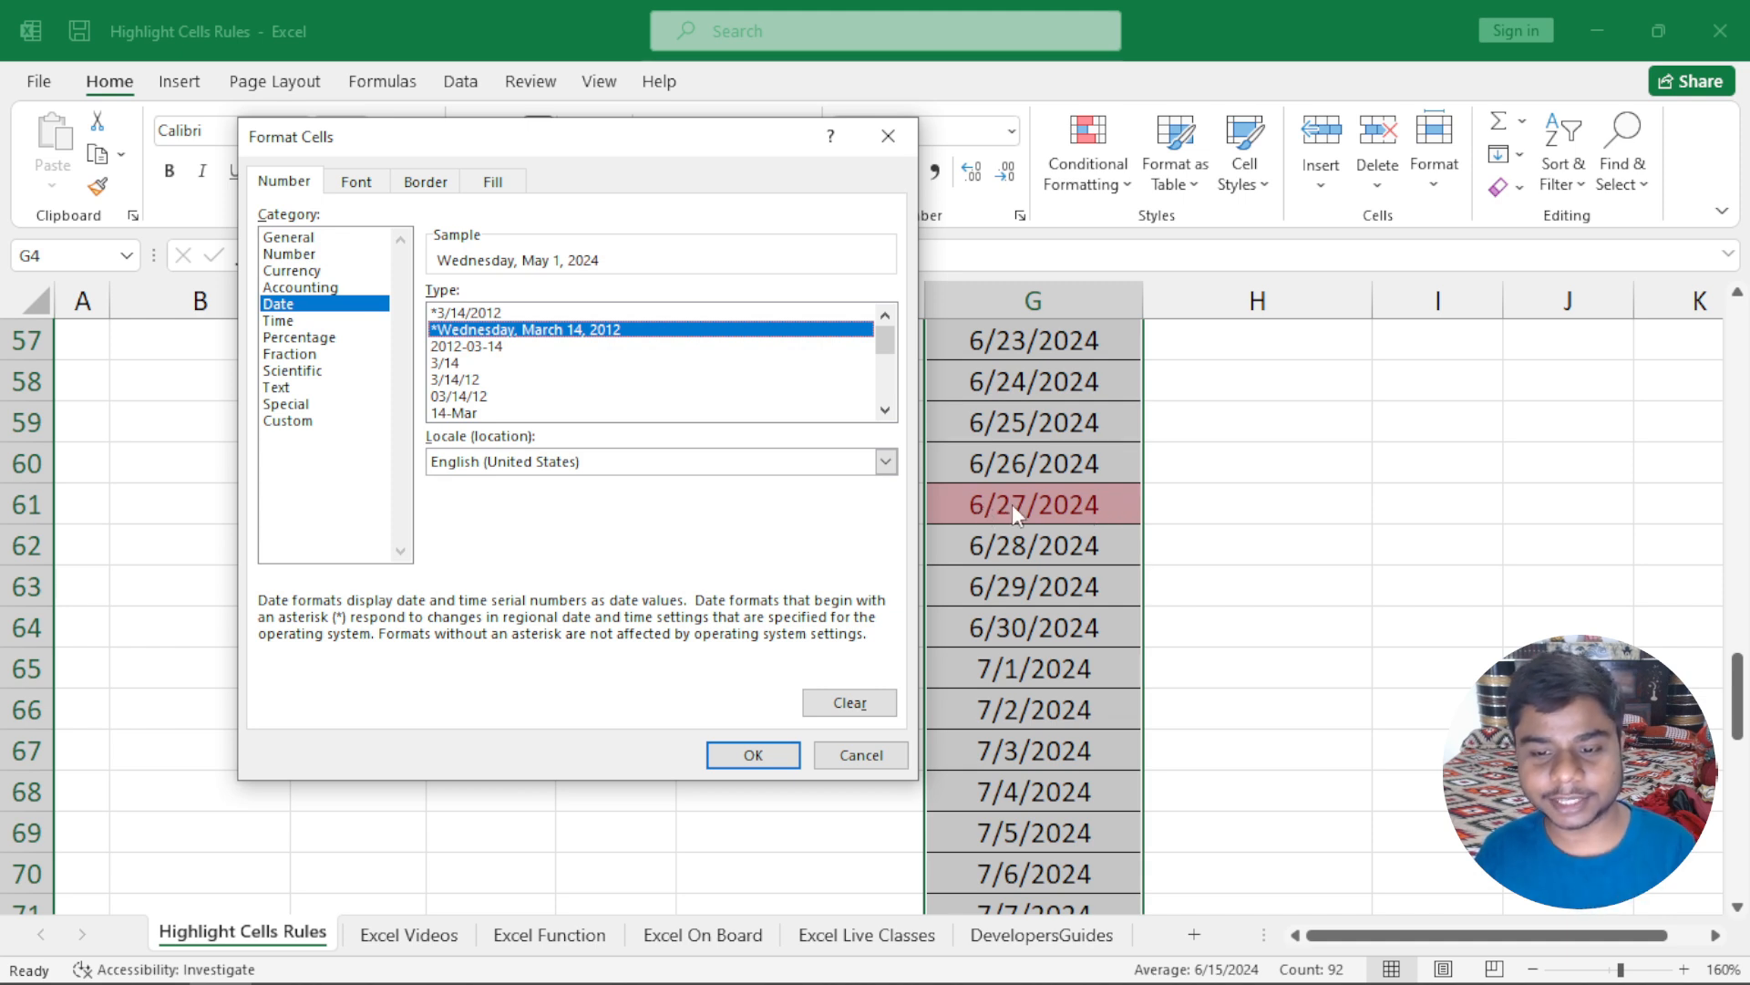
click(753, 755)
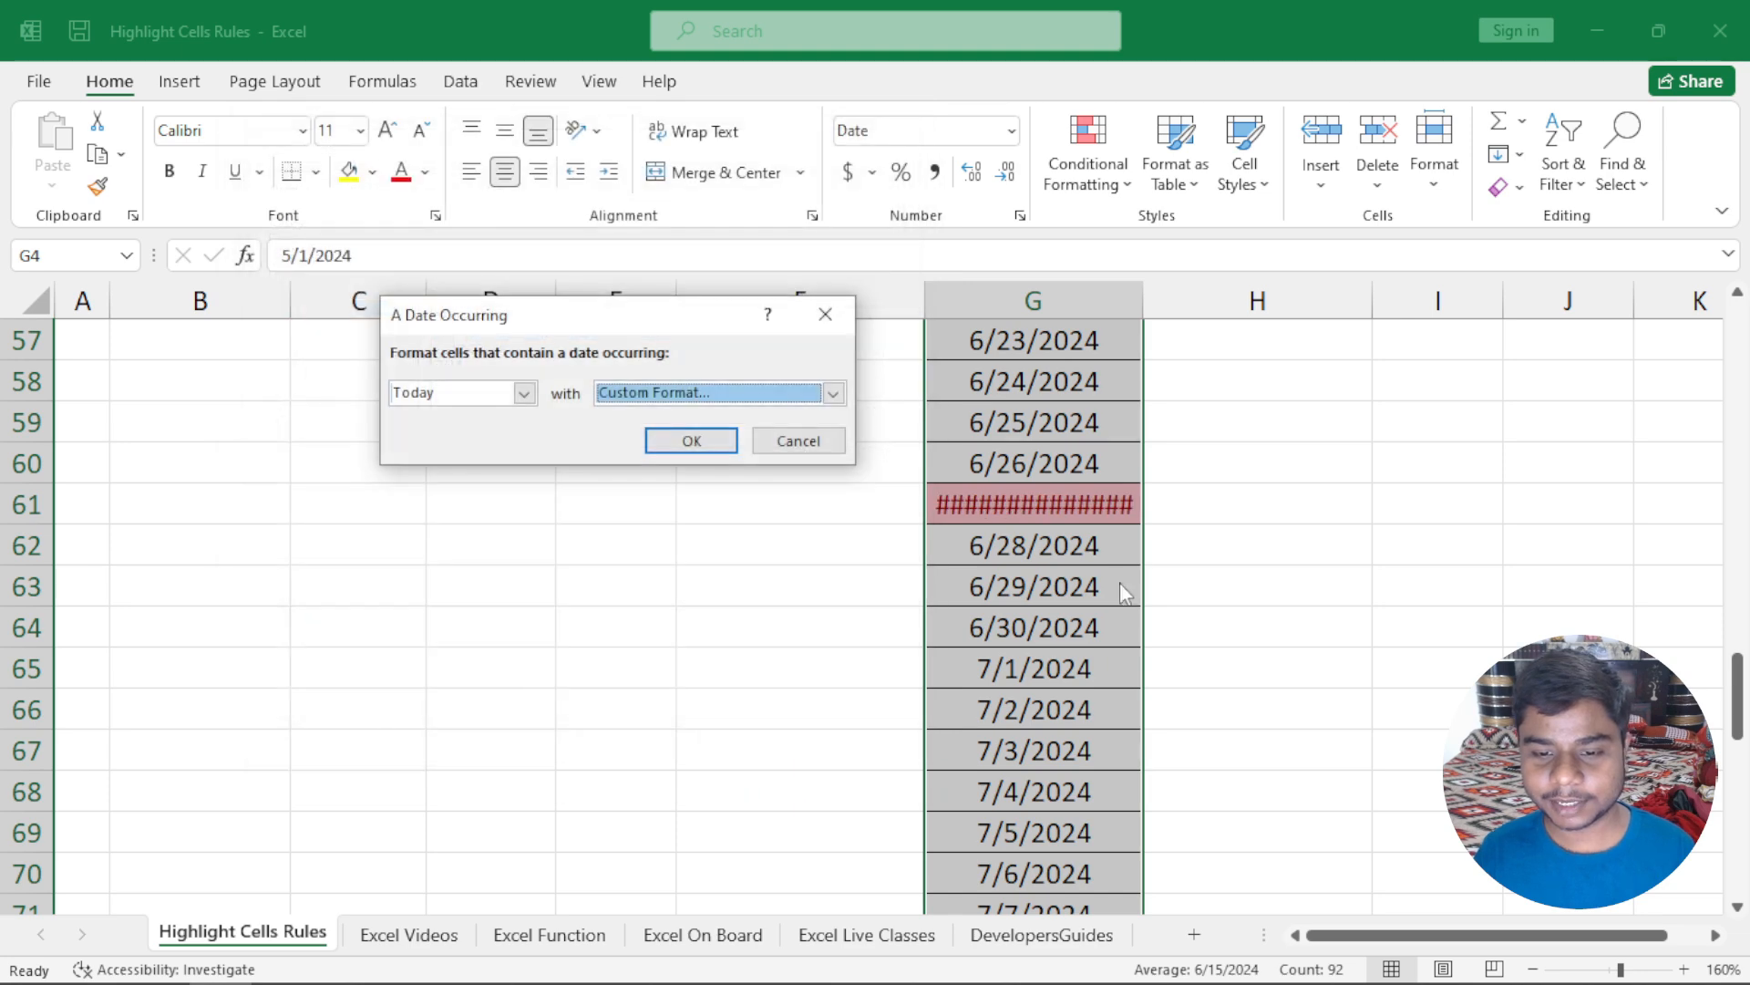
click(692, 440)
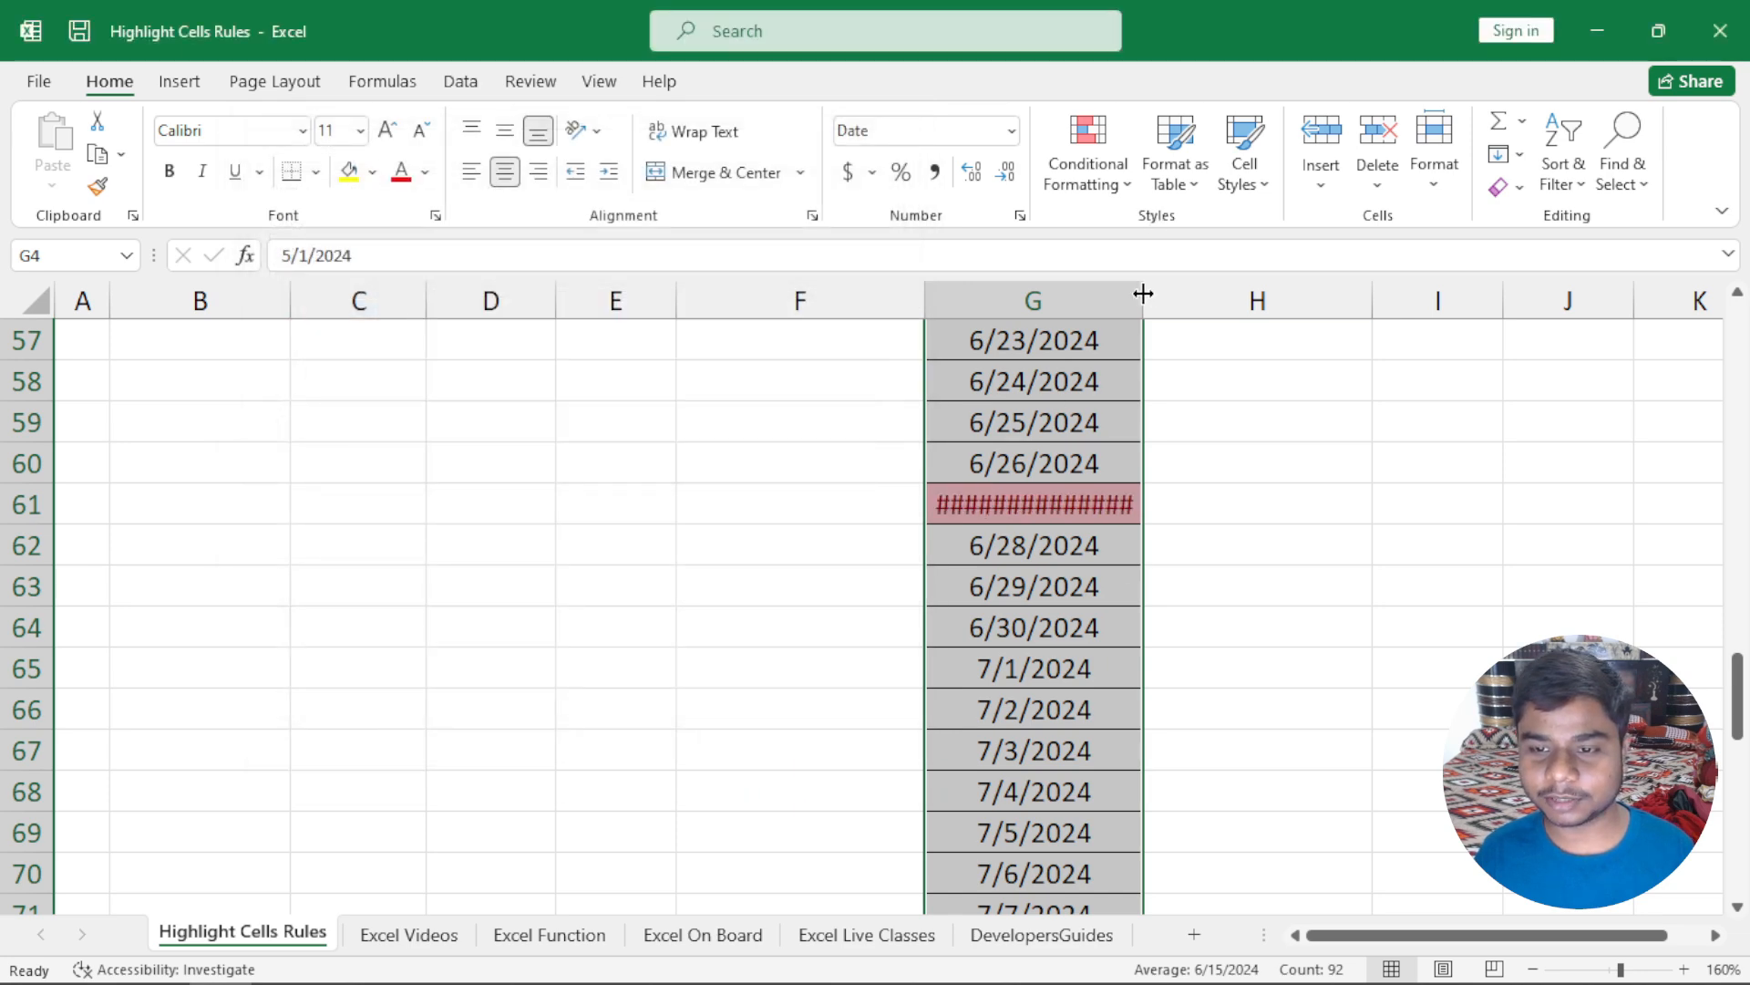
Step: Auto-fit the width of column G to its contents and select the highlighted date in G61
double_click(1143, 293)
click(1088, 531)
click(991, 507)
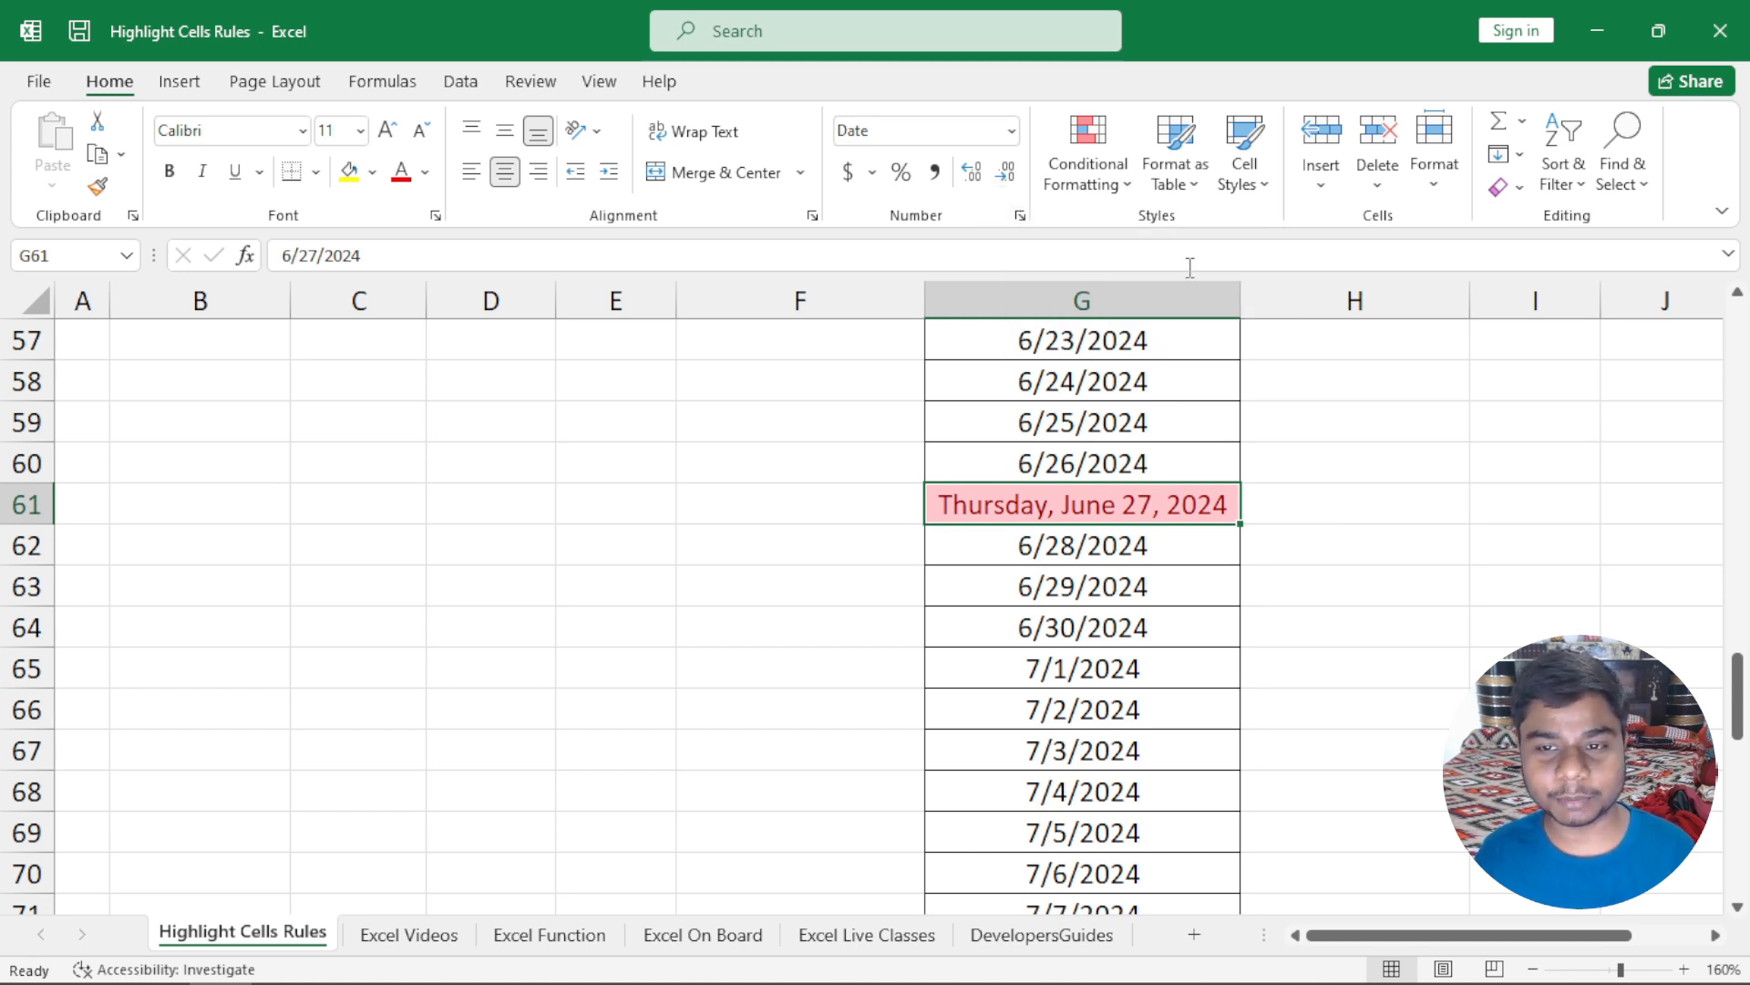
Step: Review the Highlight Cells Rules types and select the names in H4:H13 under Duplicate Values
click(1121, 182)
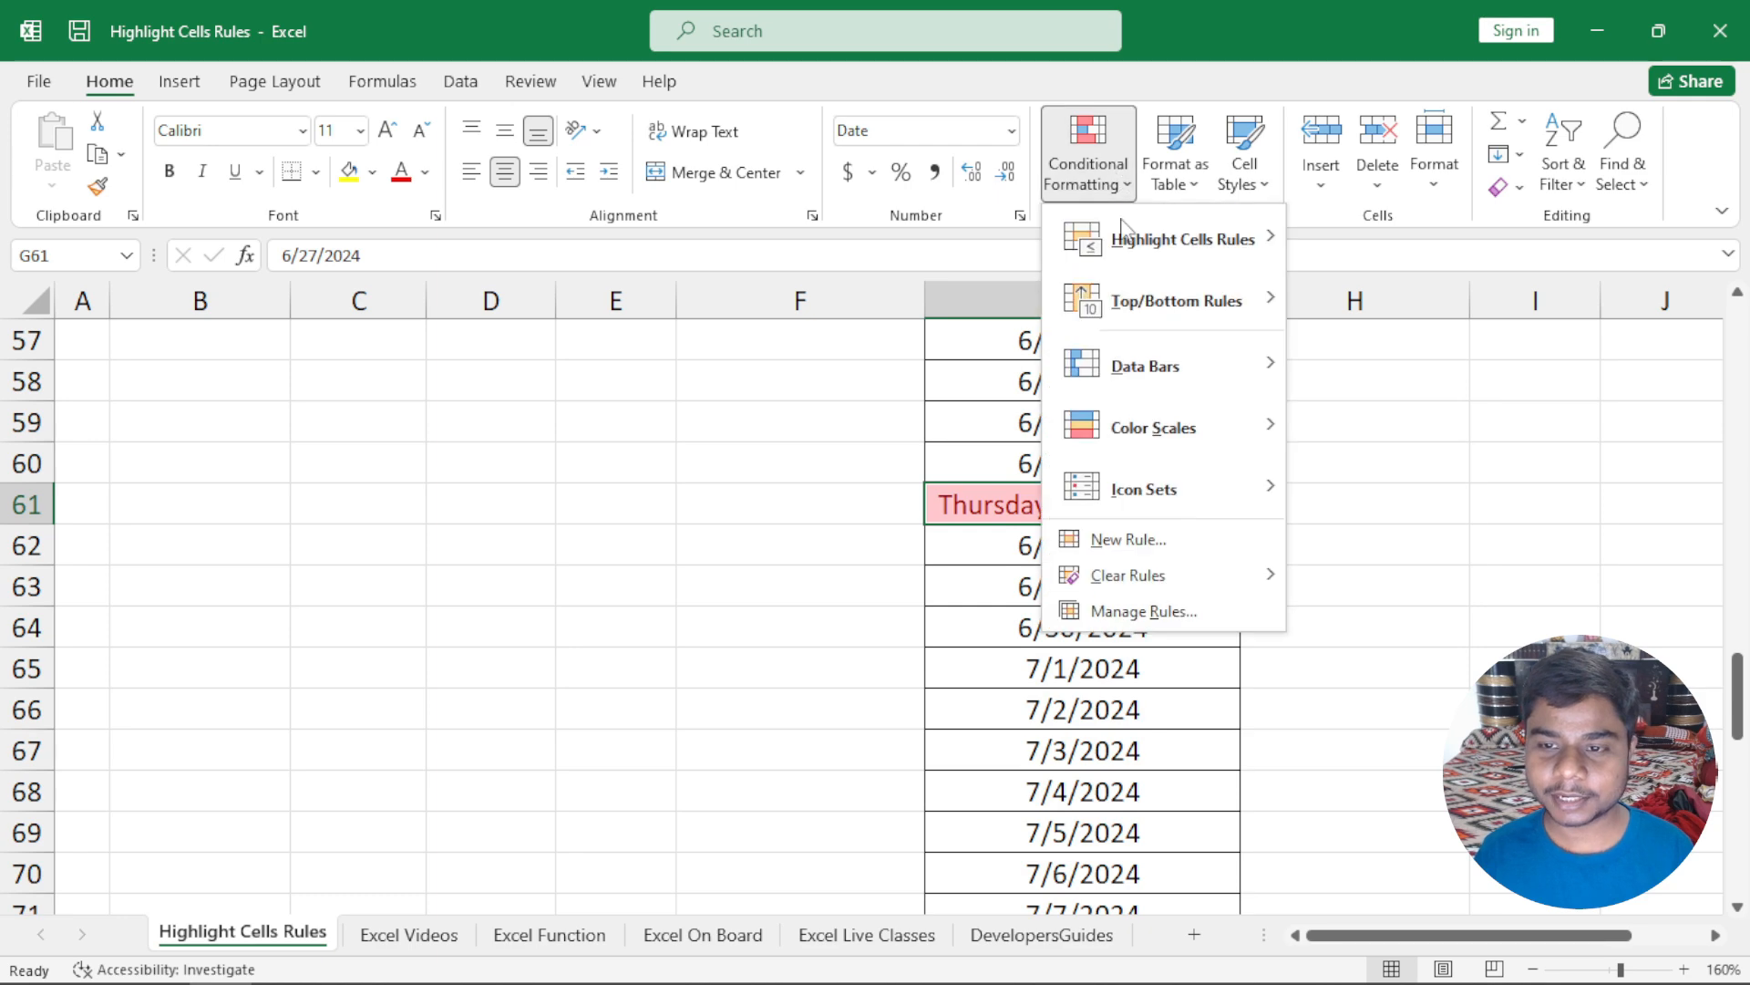
mouse_move(1130, 239)
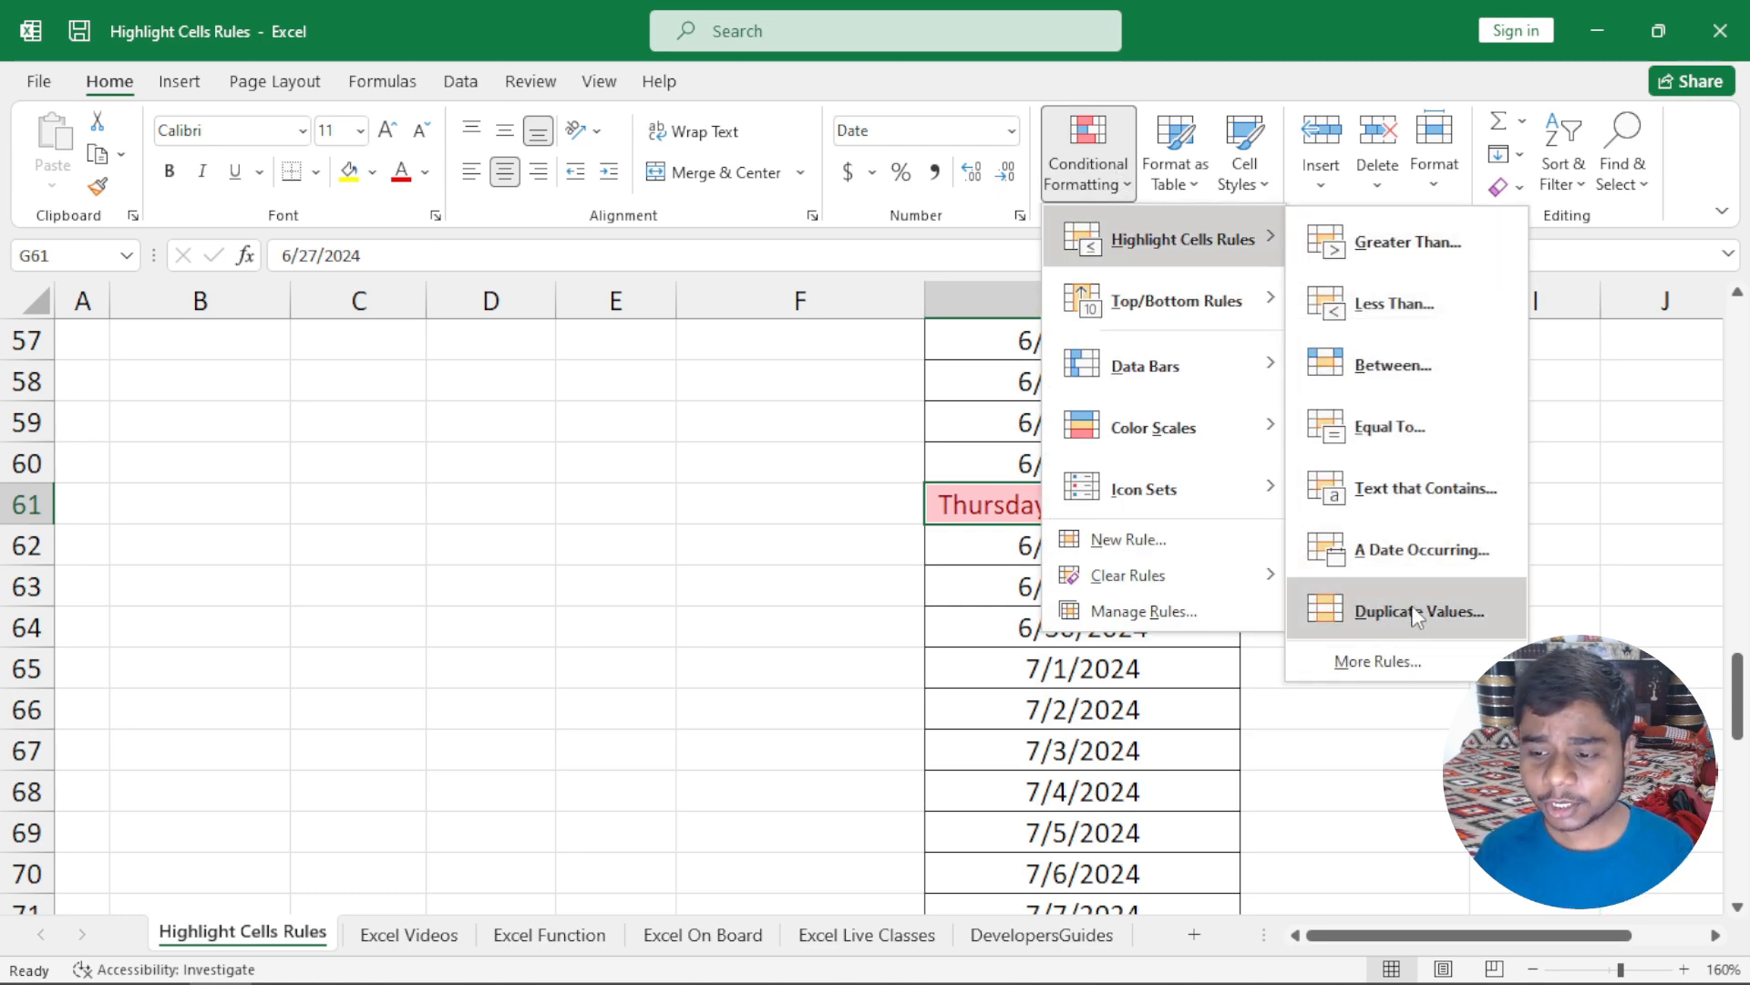
click(1742, 679)
drag(1742, 693, 1748, 193)
drag(1368, 461, 1376, 831)
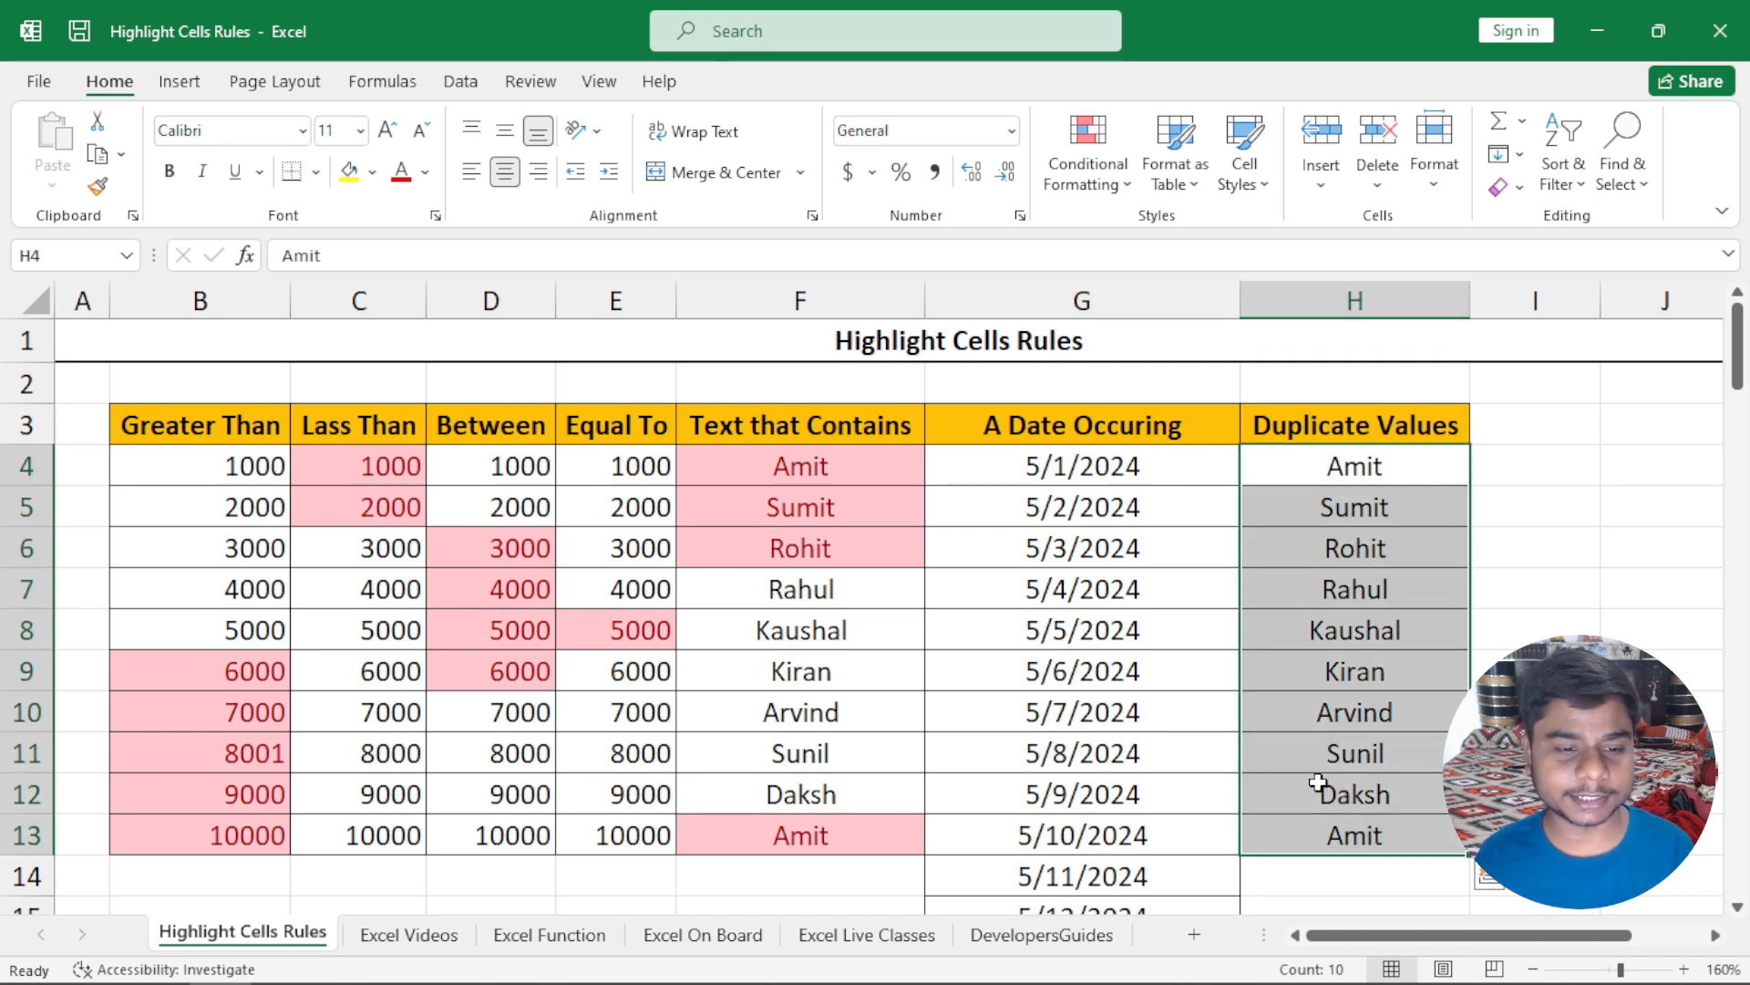
Step: Enter sample numbers down column I from I4, with 23 in I4, 432 in I5 and 3 in I7
click(1510, 453)
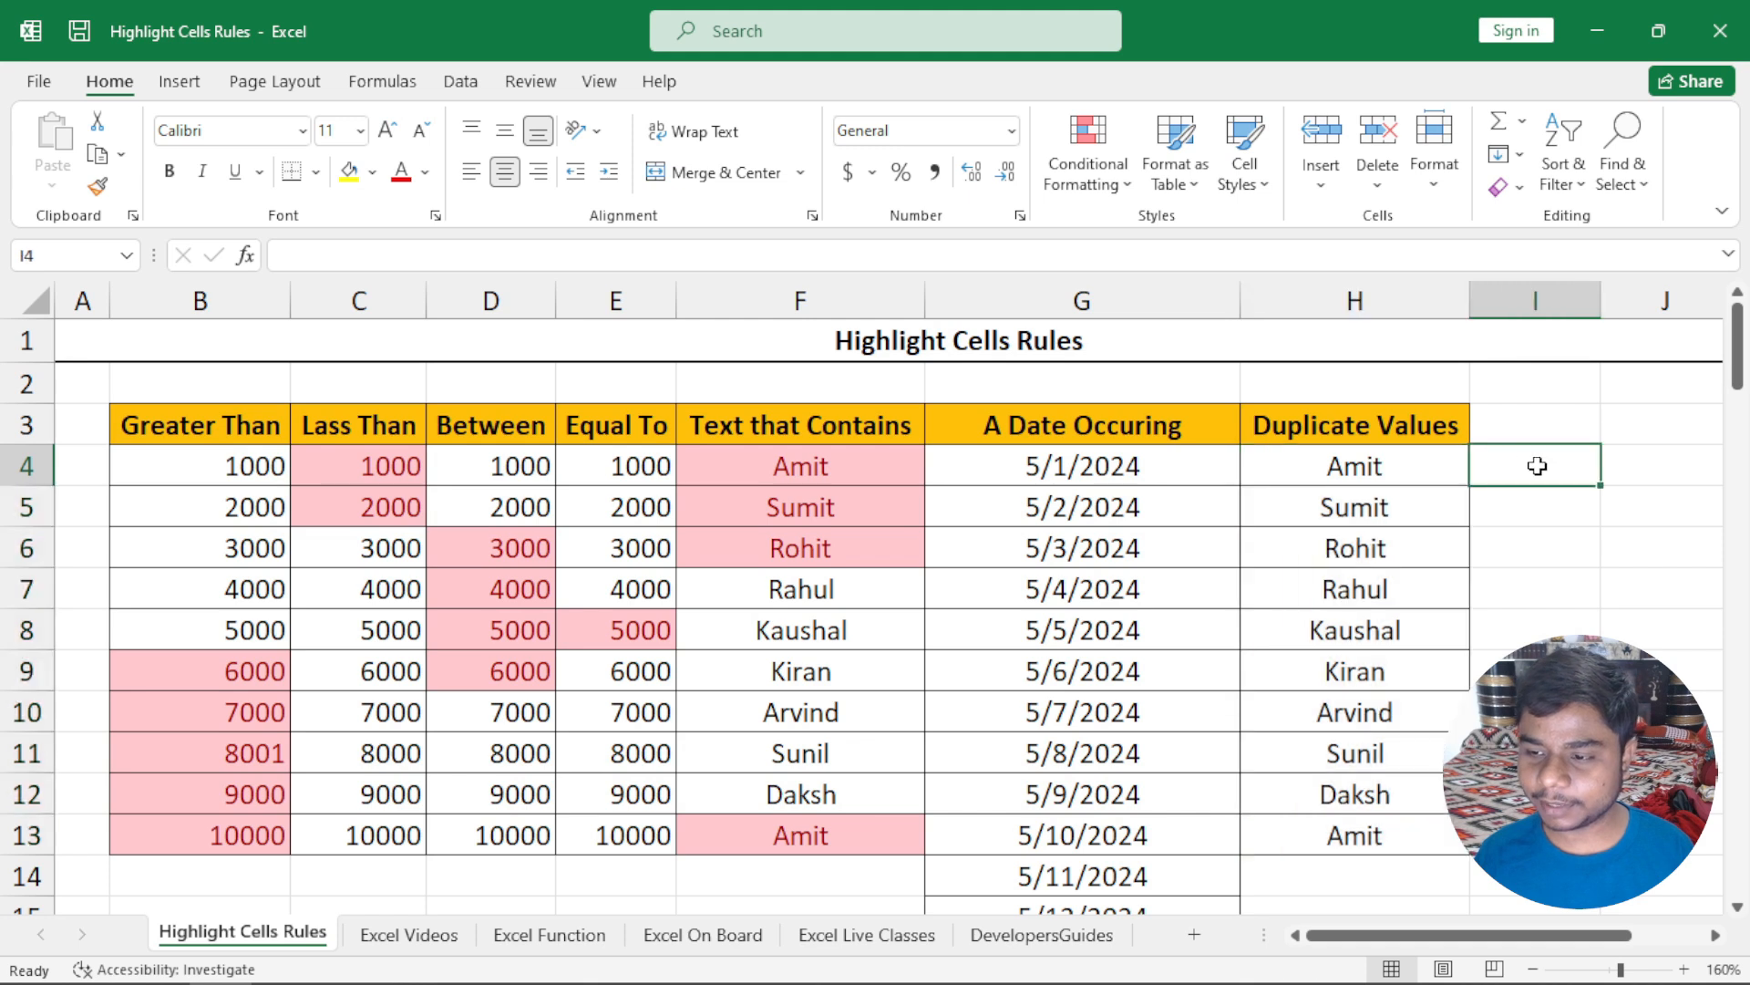
text(23)
key(Return)
text(432)
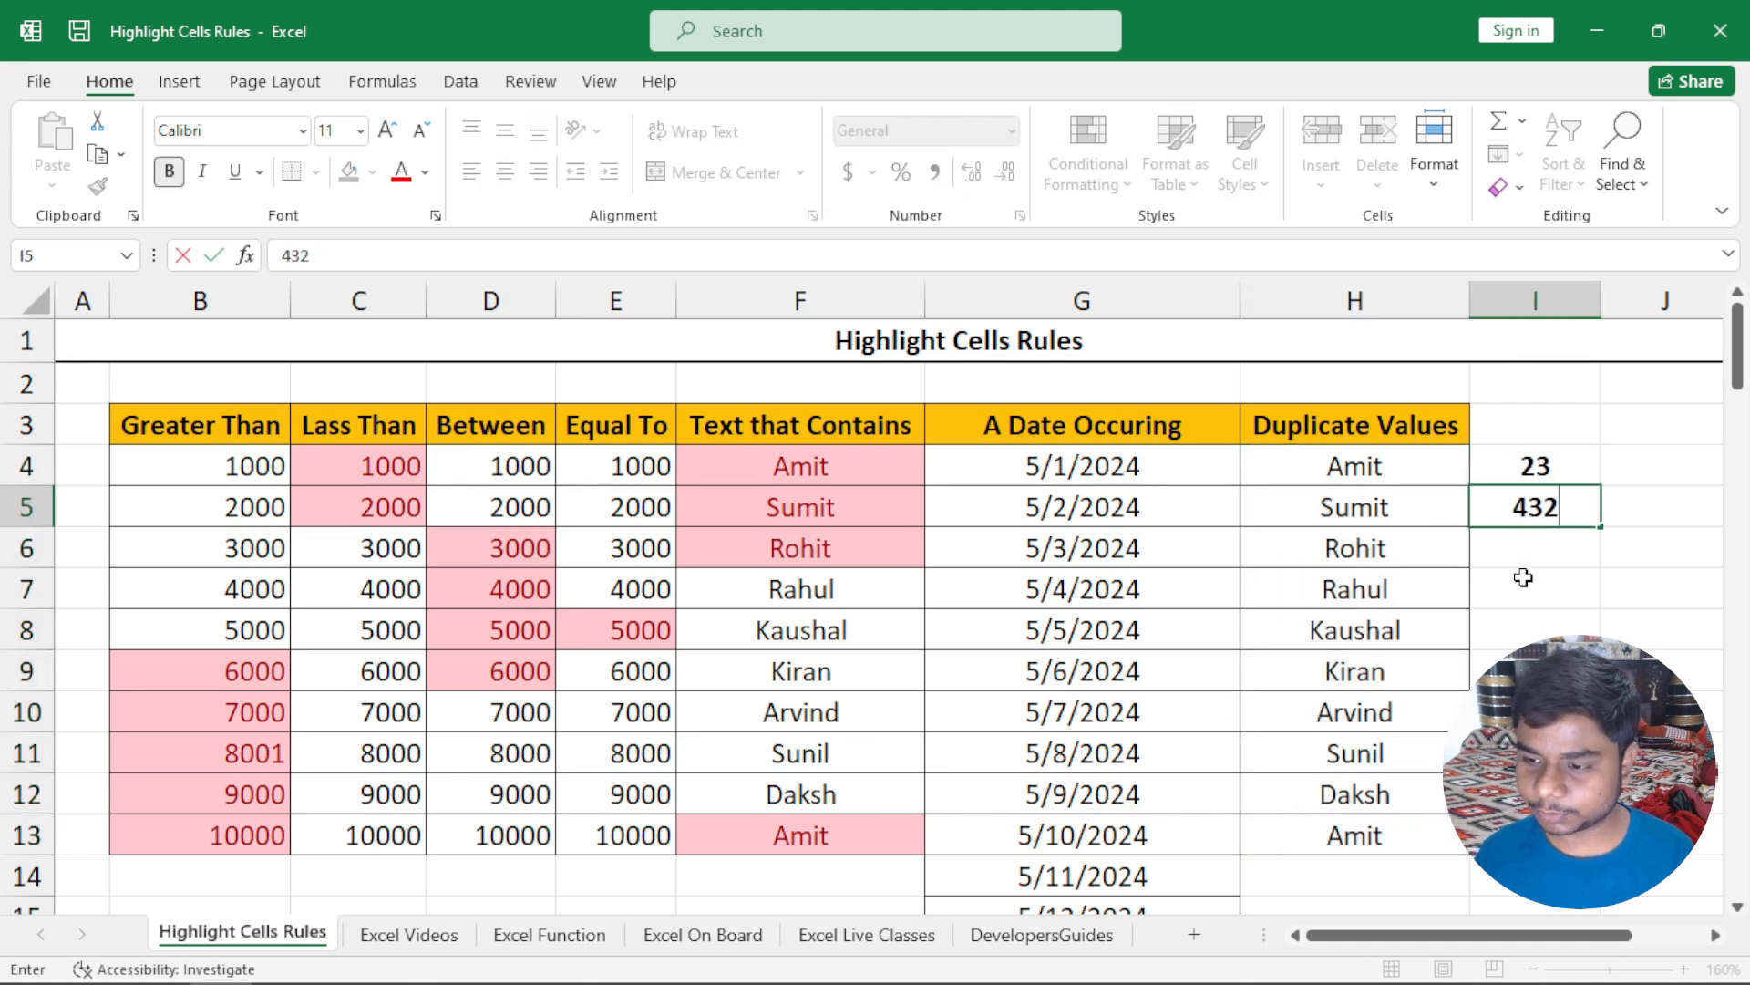
key(Return)
key(Return)
text(324)
key(BackSpace)
key(BackSpace)
key(Return)
key(Return)
key(Return)
key(Return)
text(2)
key(Return)
key(Return)
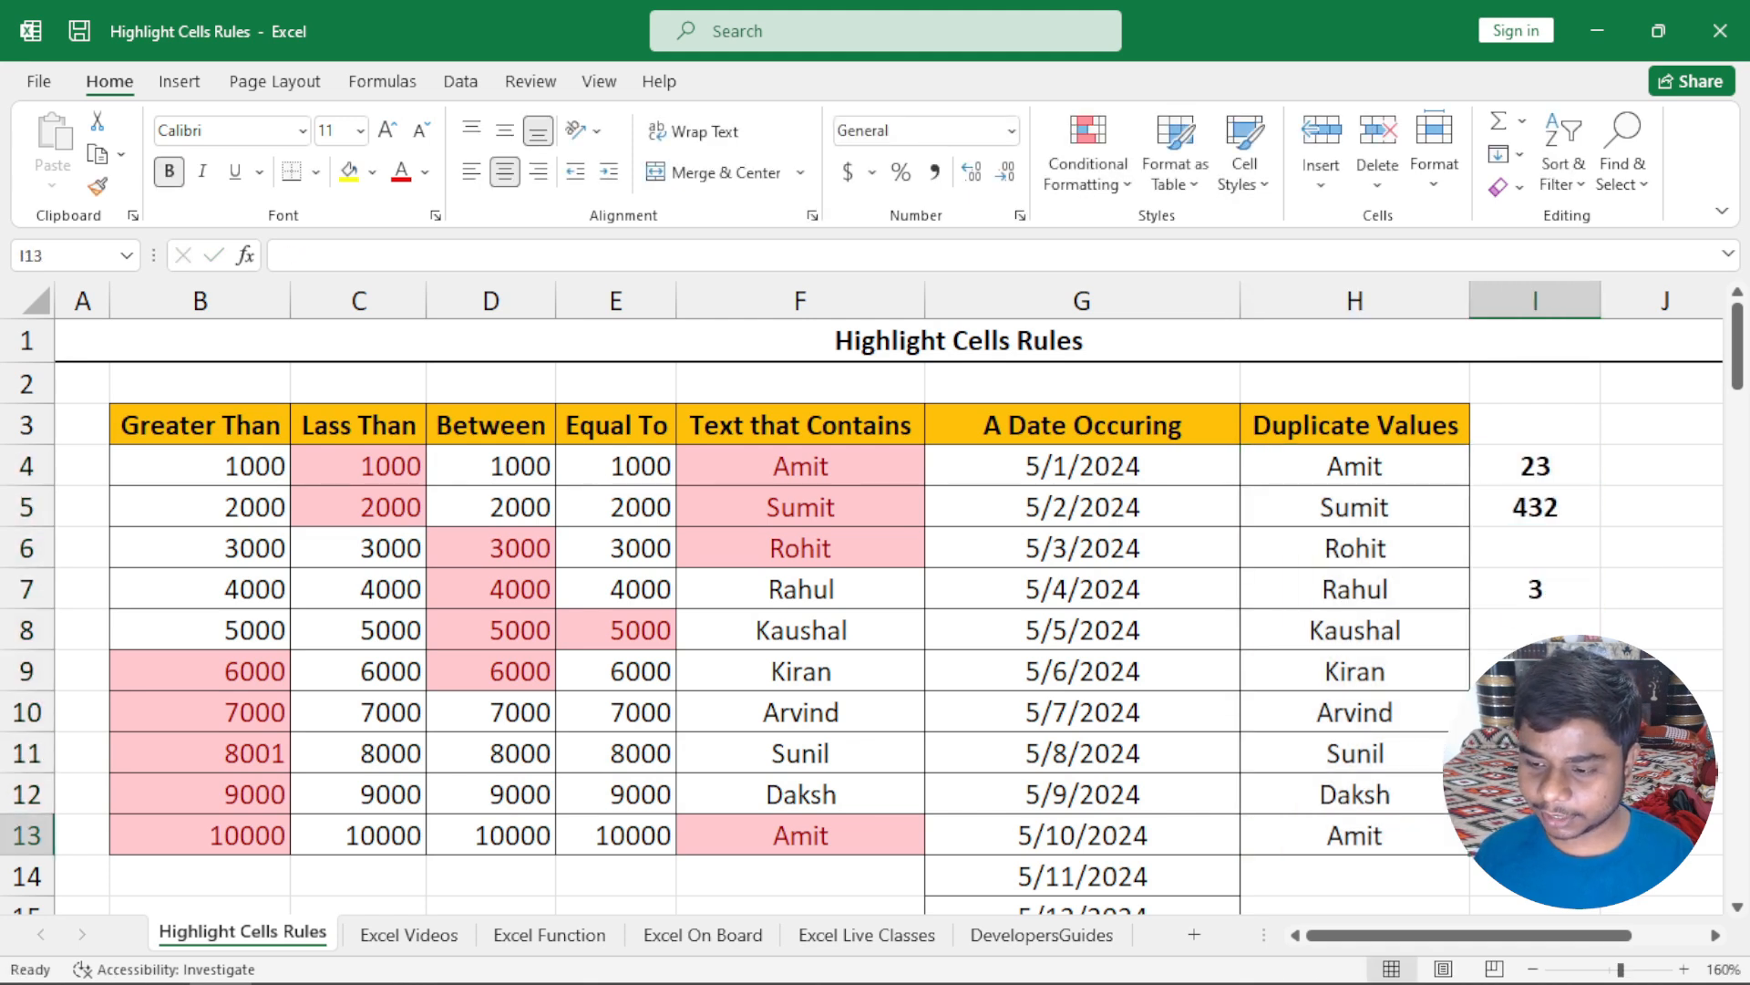
Step: Preview the Duplicate Values rule on the sample numbers in I4:I11 with Duplicate and with Unique, without applying it
drag(1550, 459, 1541, 793)
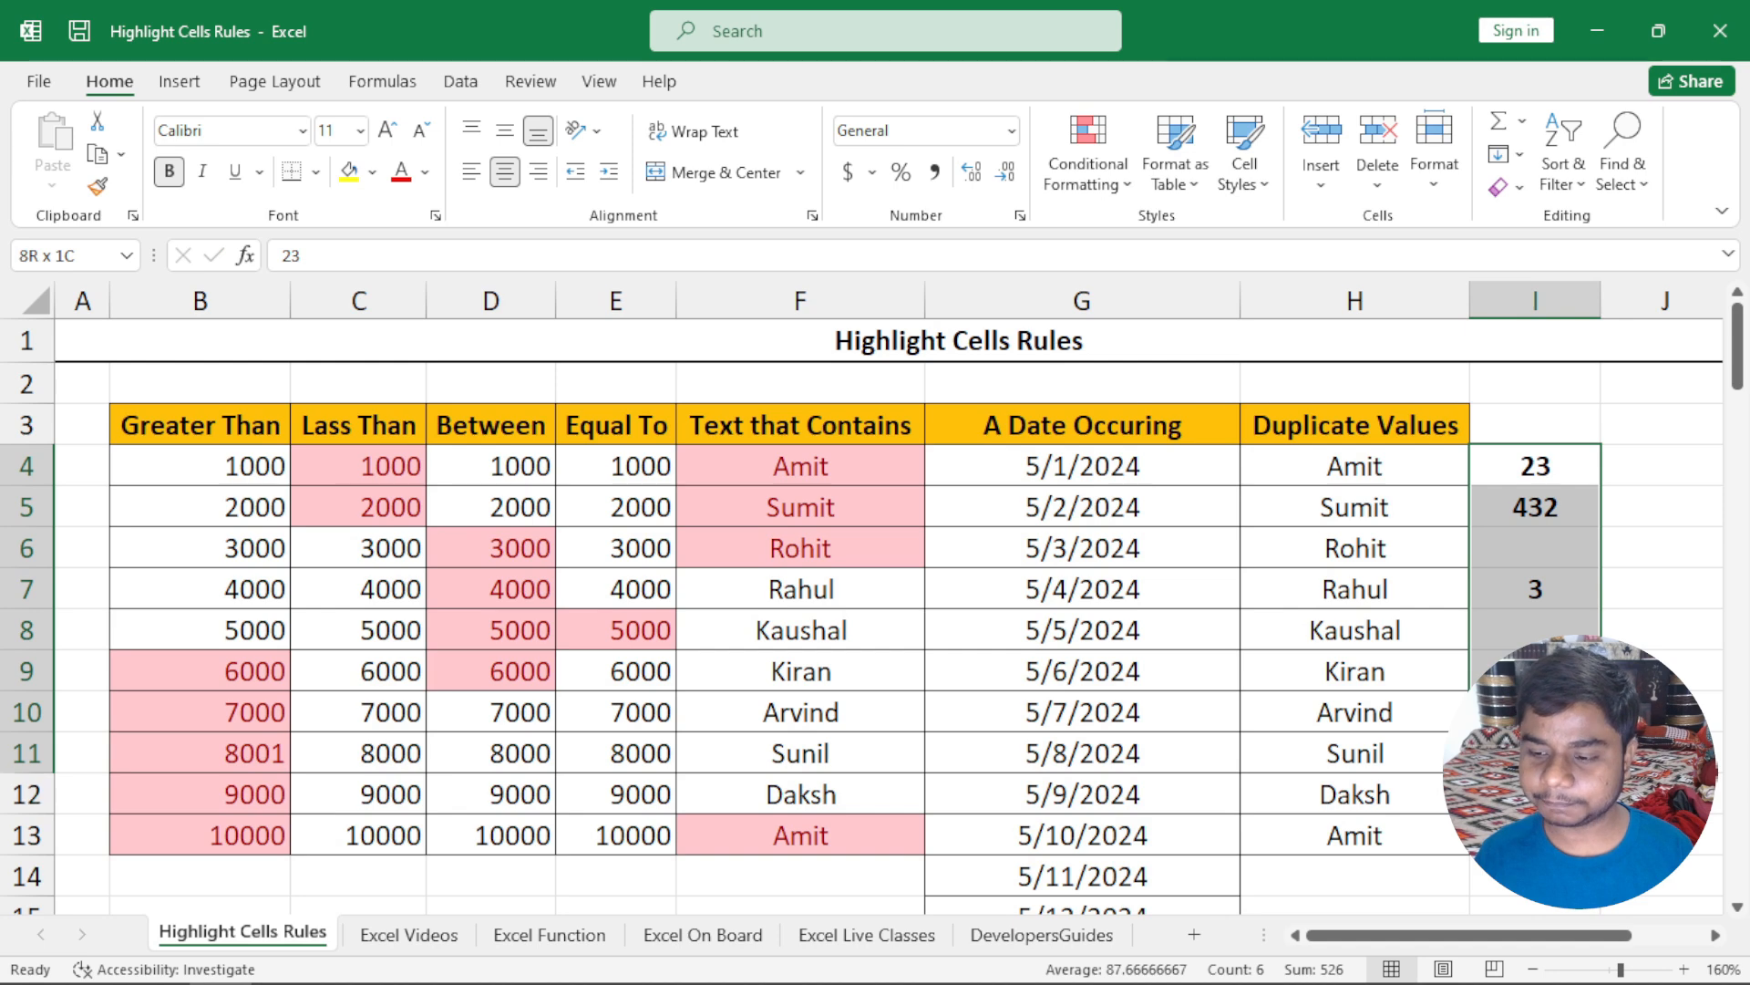
click(1087, 160)
mouse_move(1140, 233)
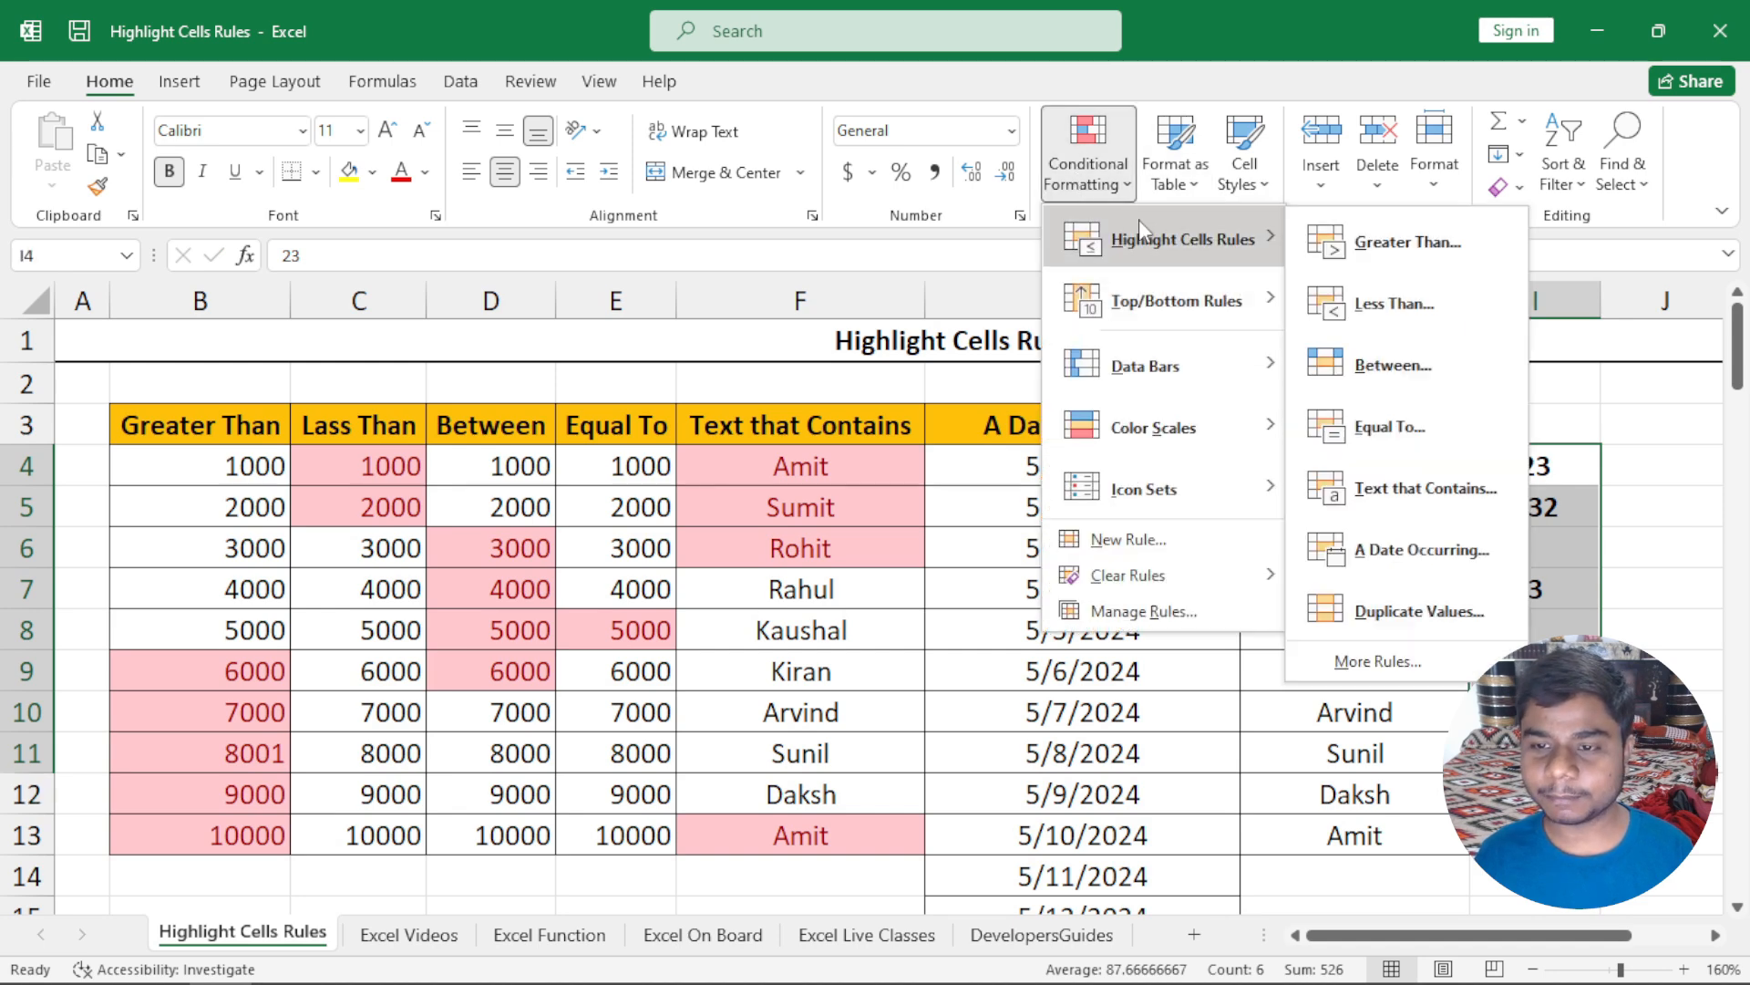
click(1443, 610)
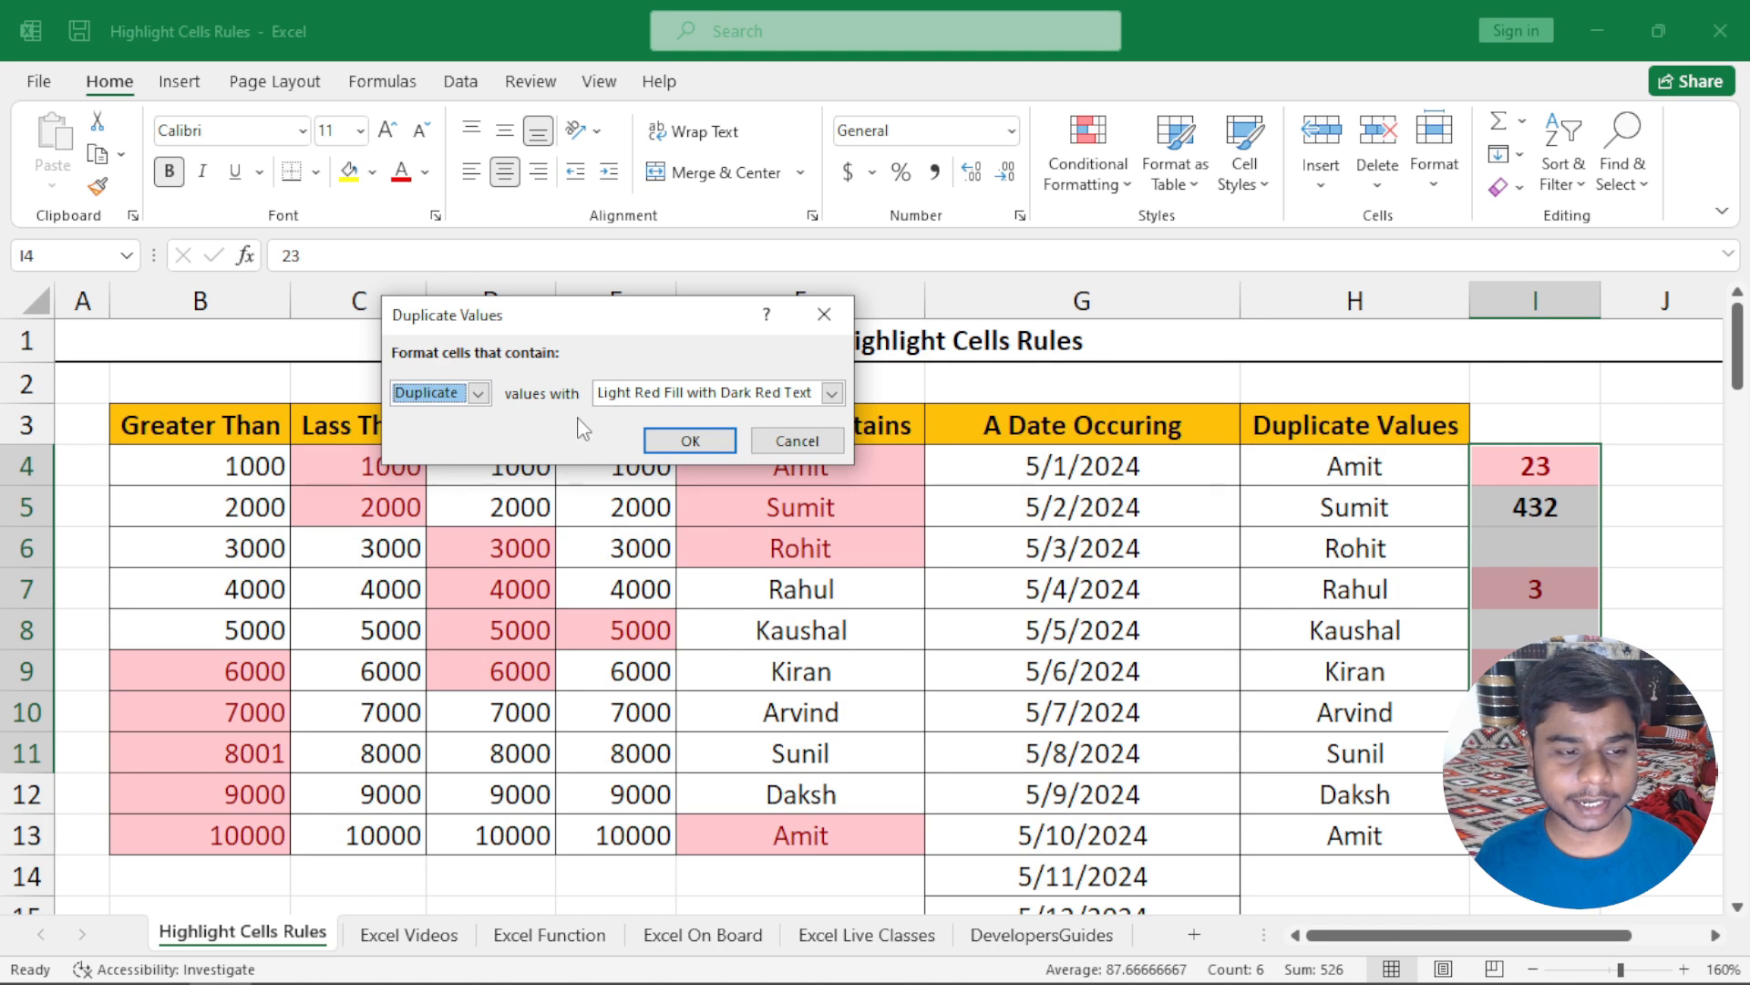
drag(611, 316, 888, 334)
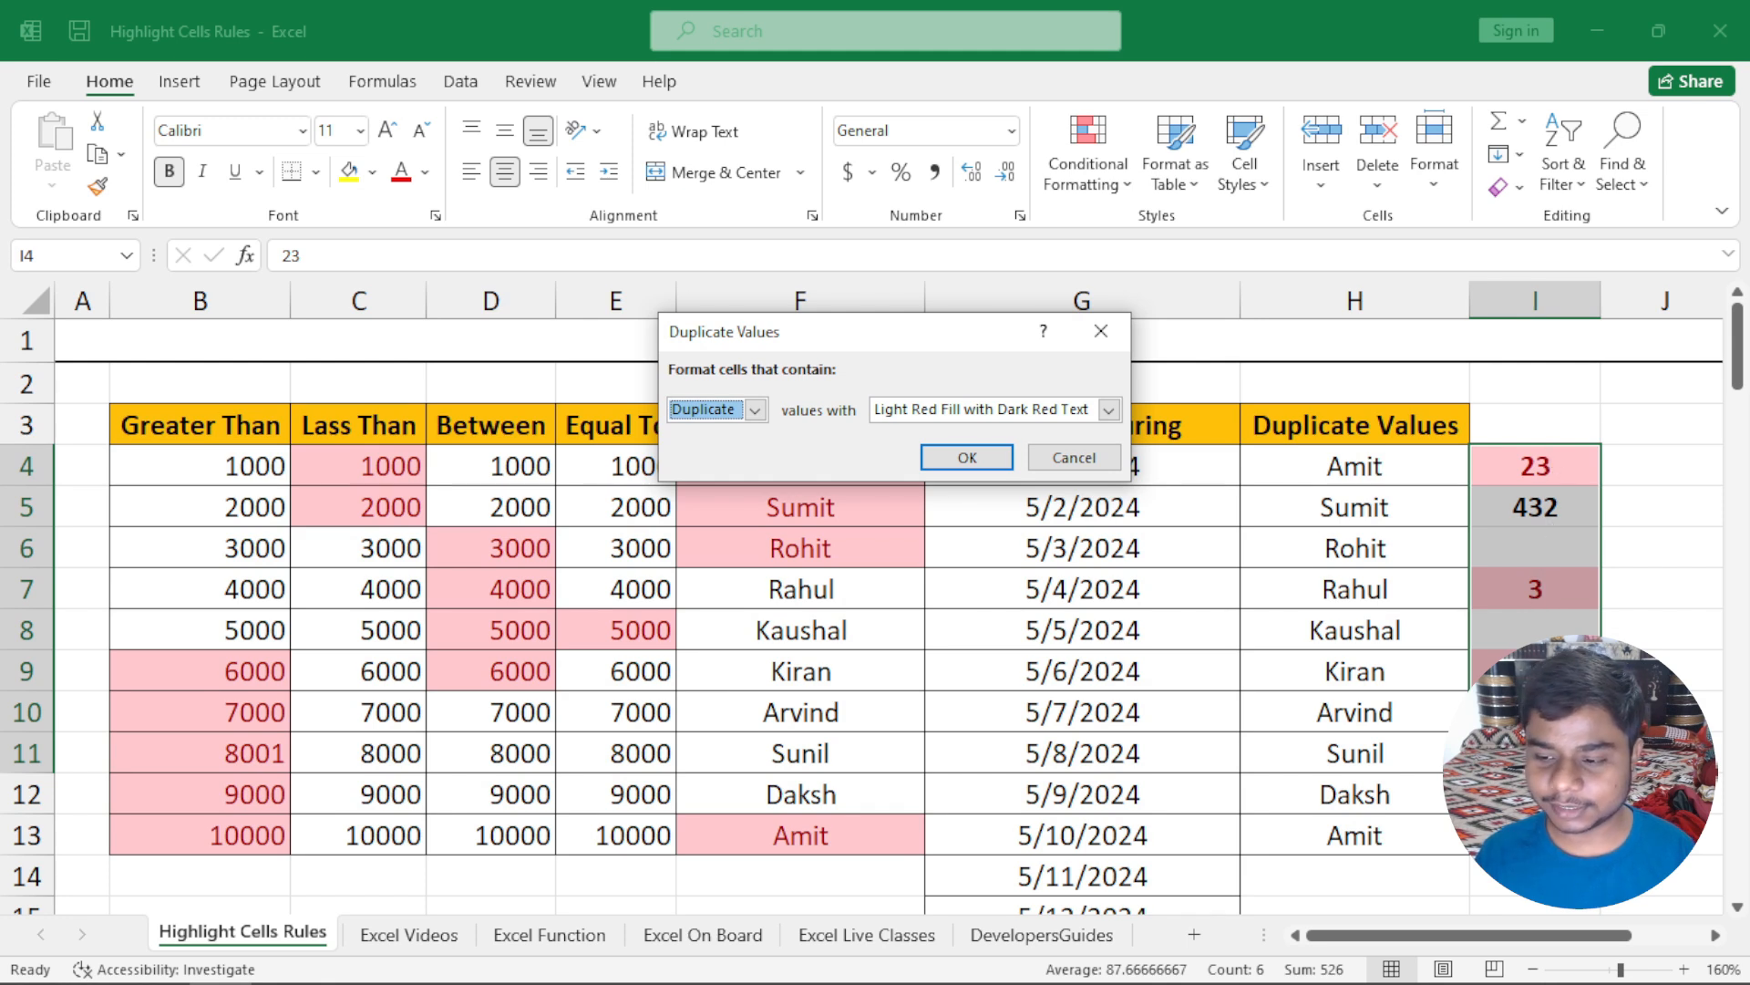
click(754, 409)
click(755, 453)
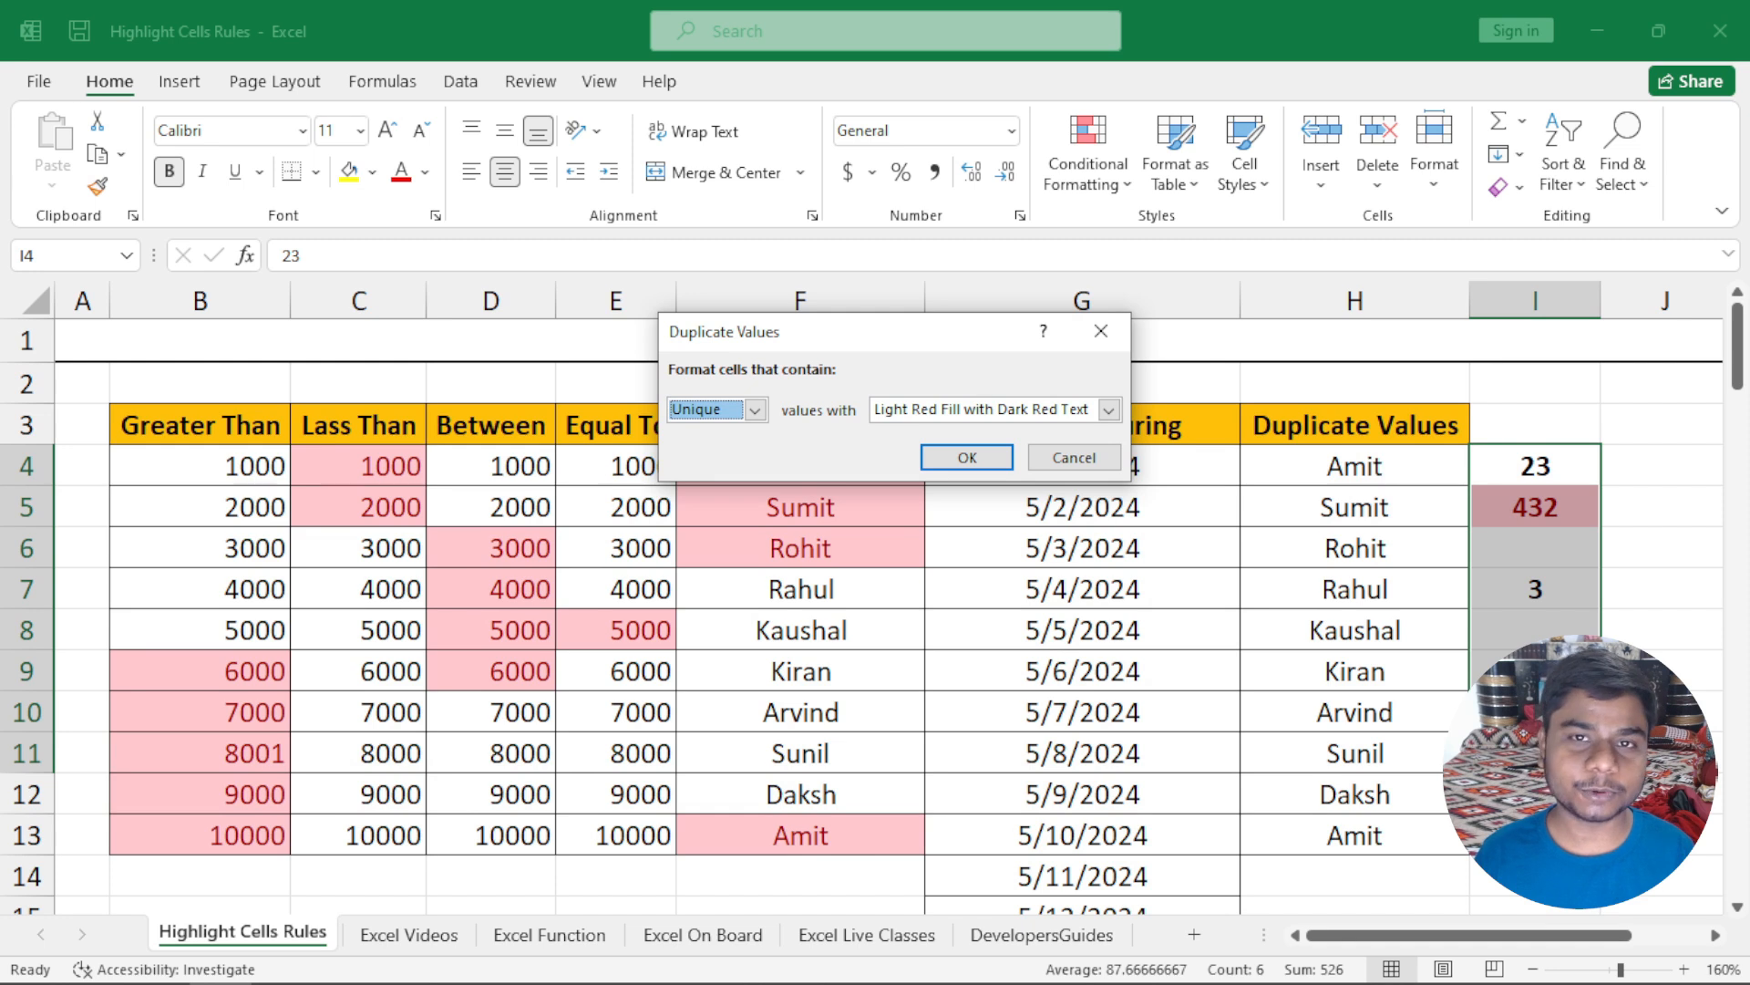
click(1074, 456)
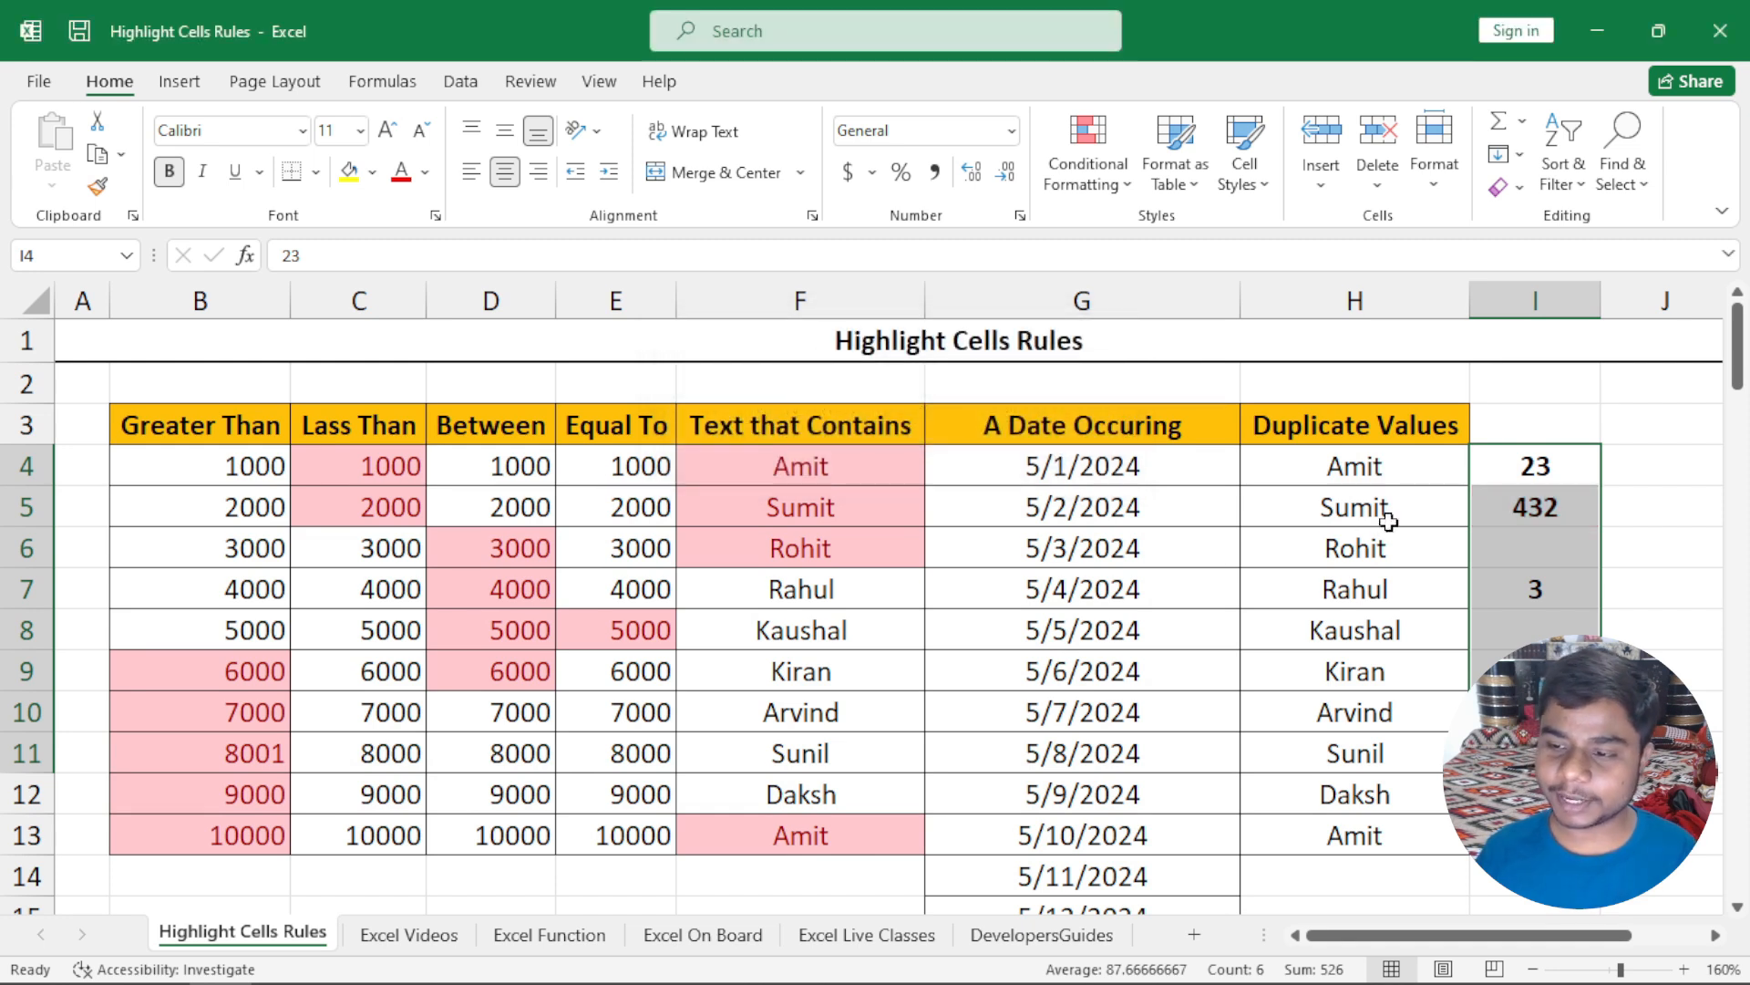
Step: Clear all contents and formats from the sample cells I4:I11
click(1506, 187)
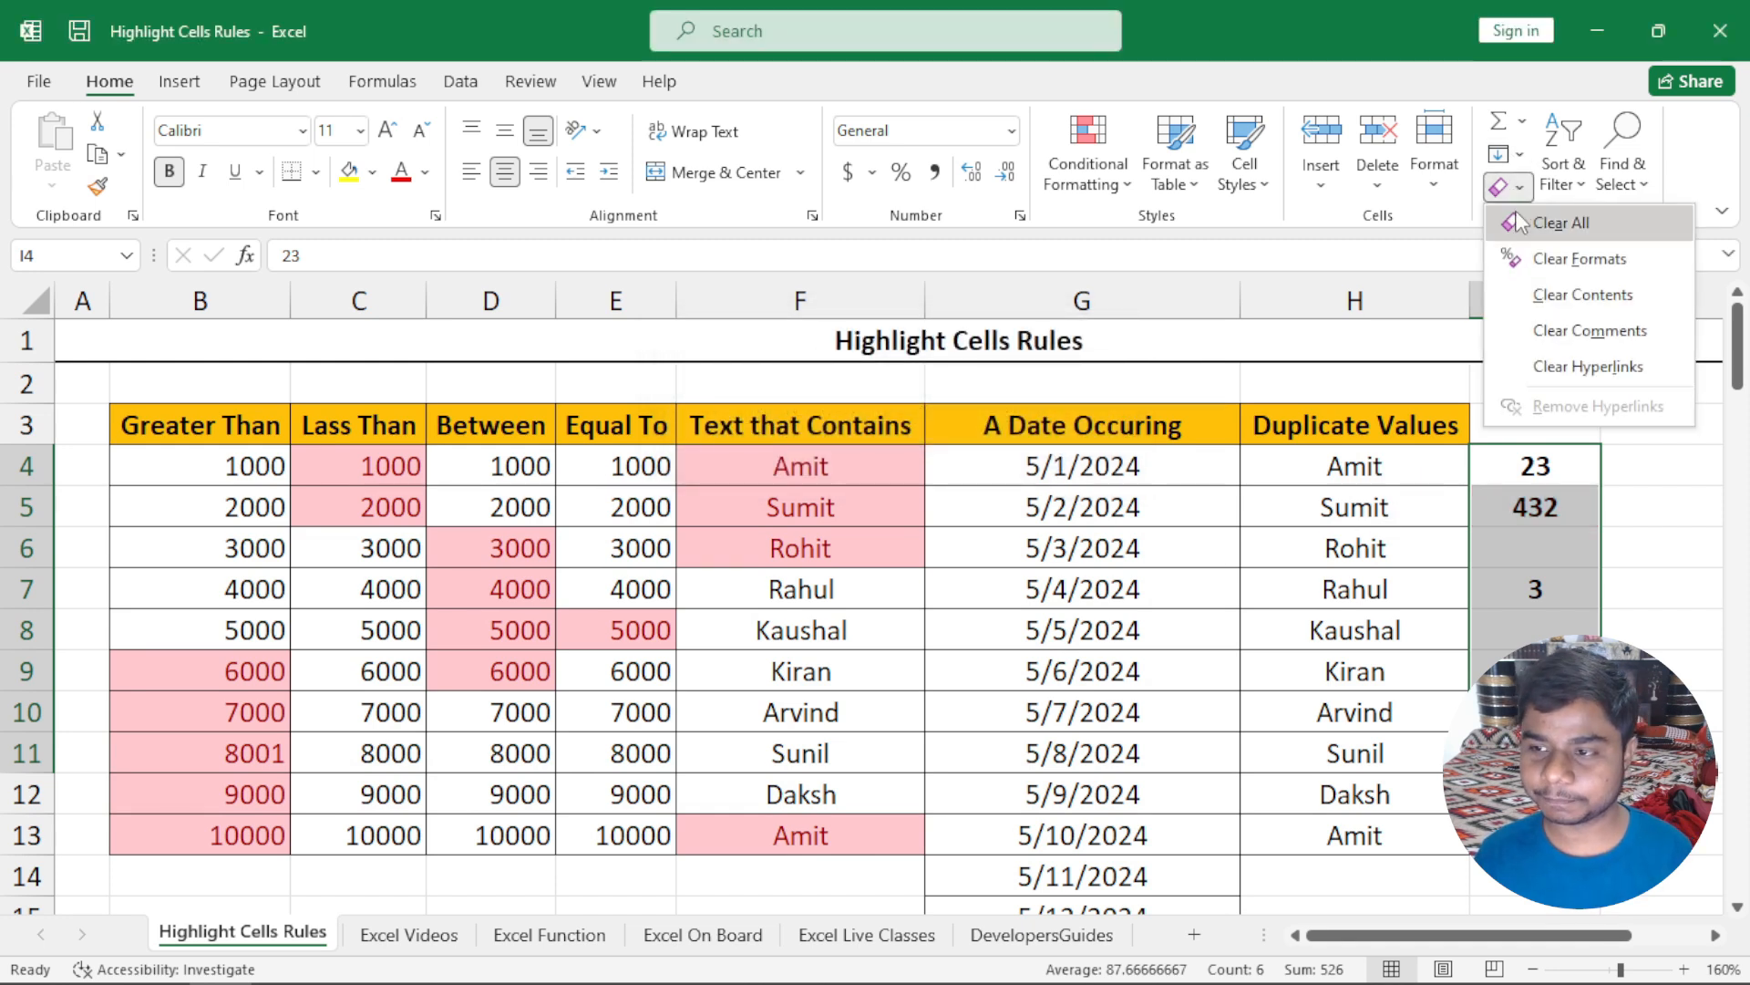
click(1516, 223)
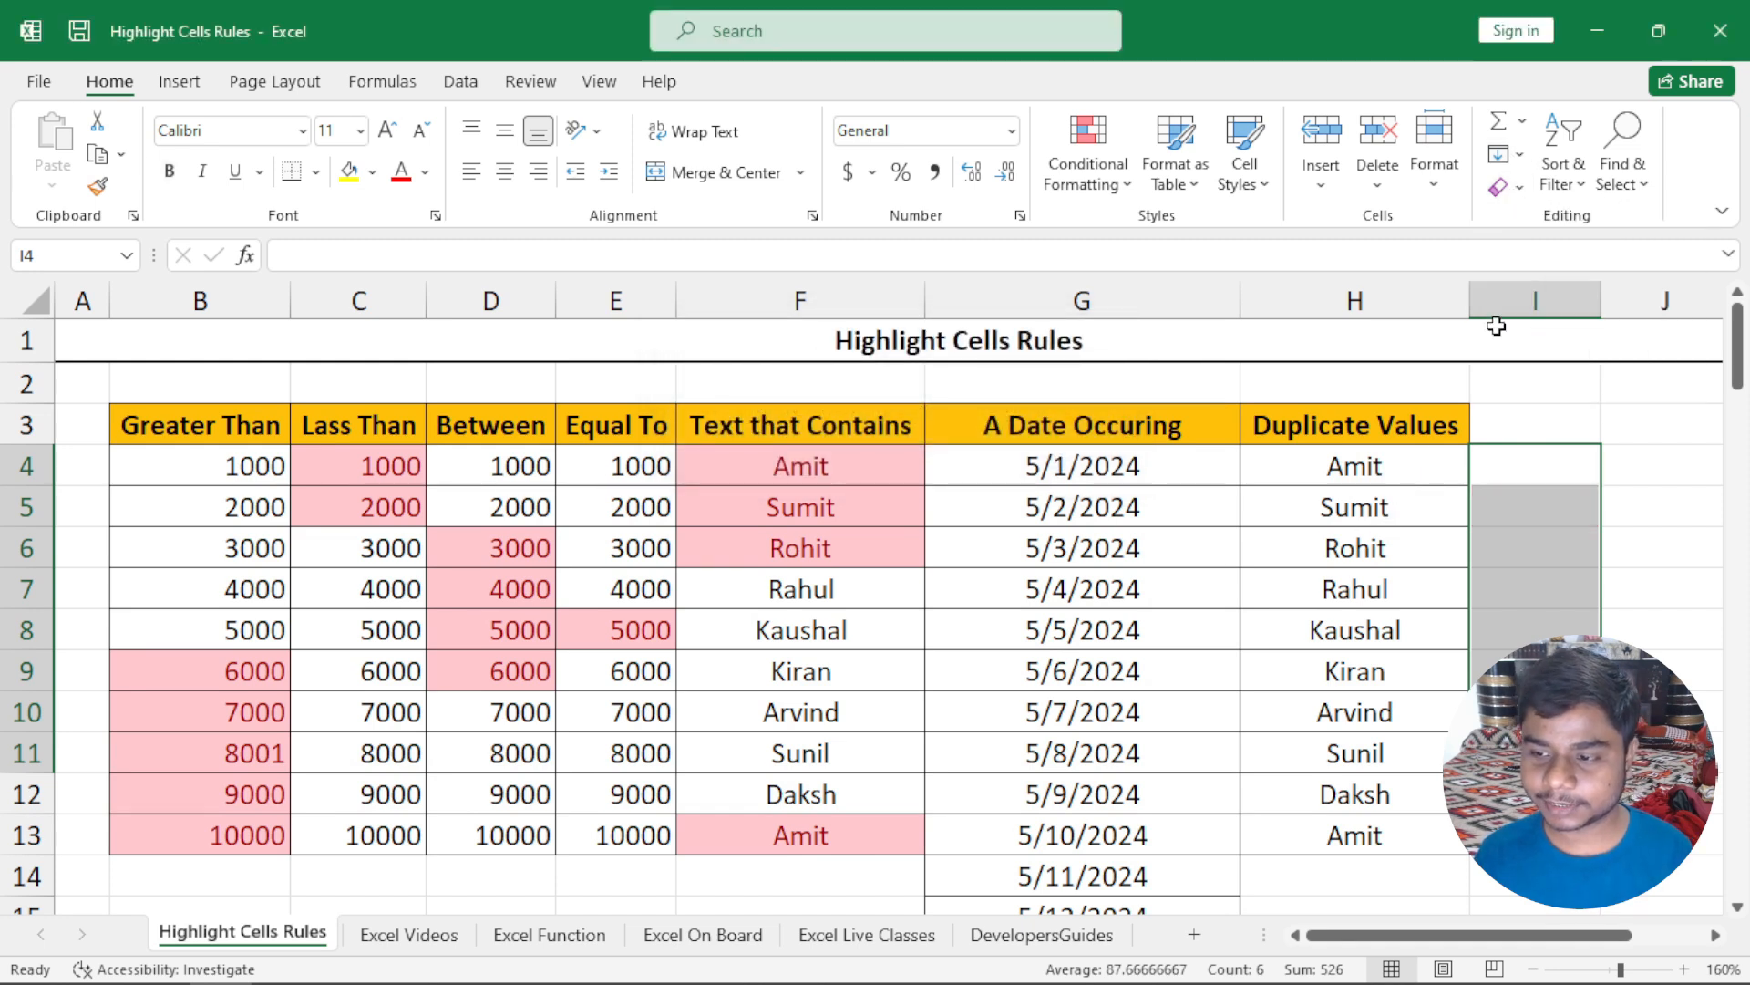
click(1367, 559)
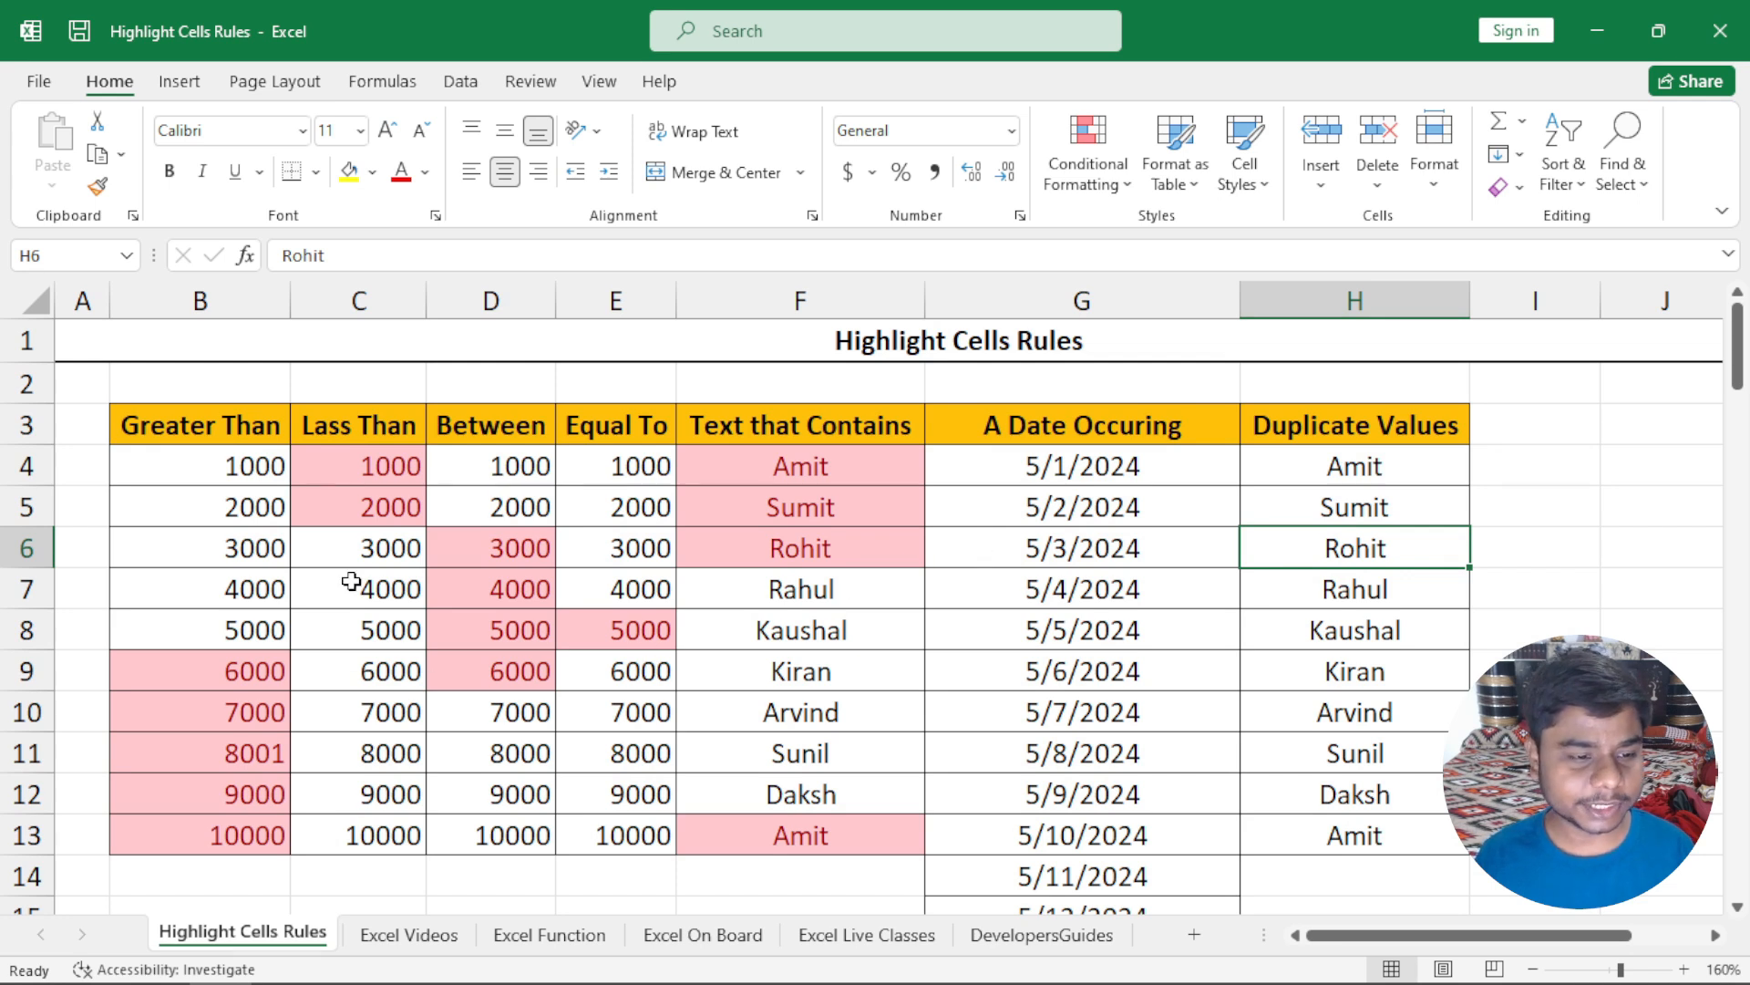
Step: Copy the Greater Than column B3:B13 into column I starting at I3 and auto-fit that column's width
drag(358, 466, 360, 833)
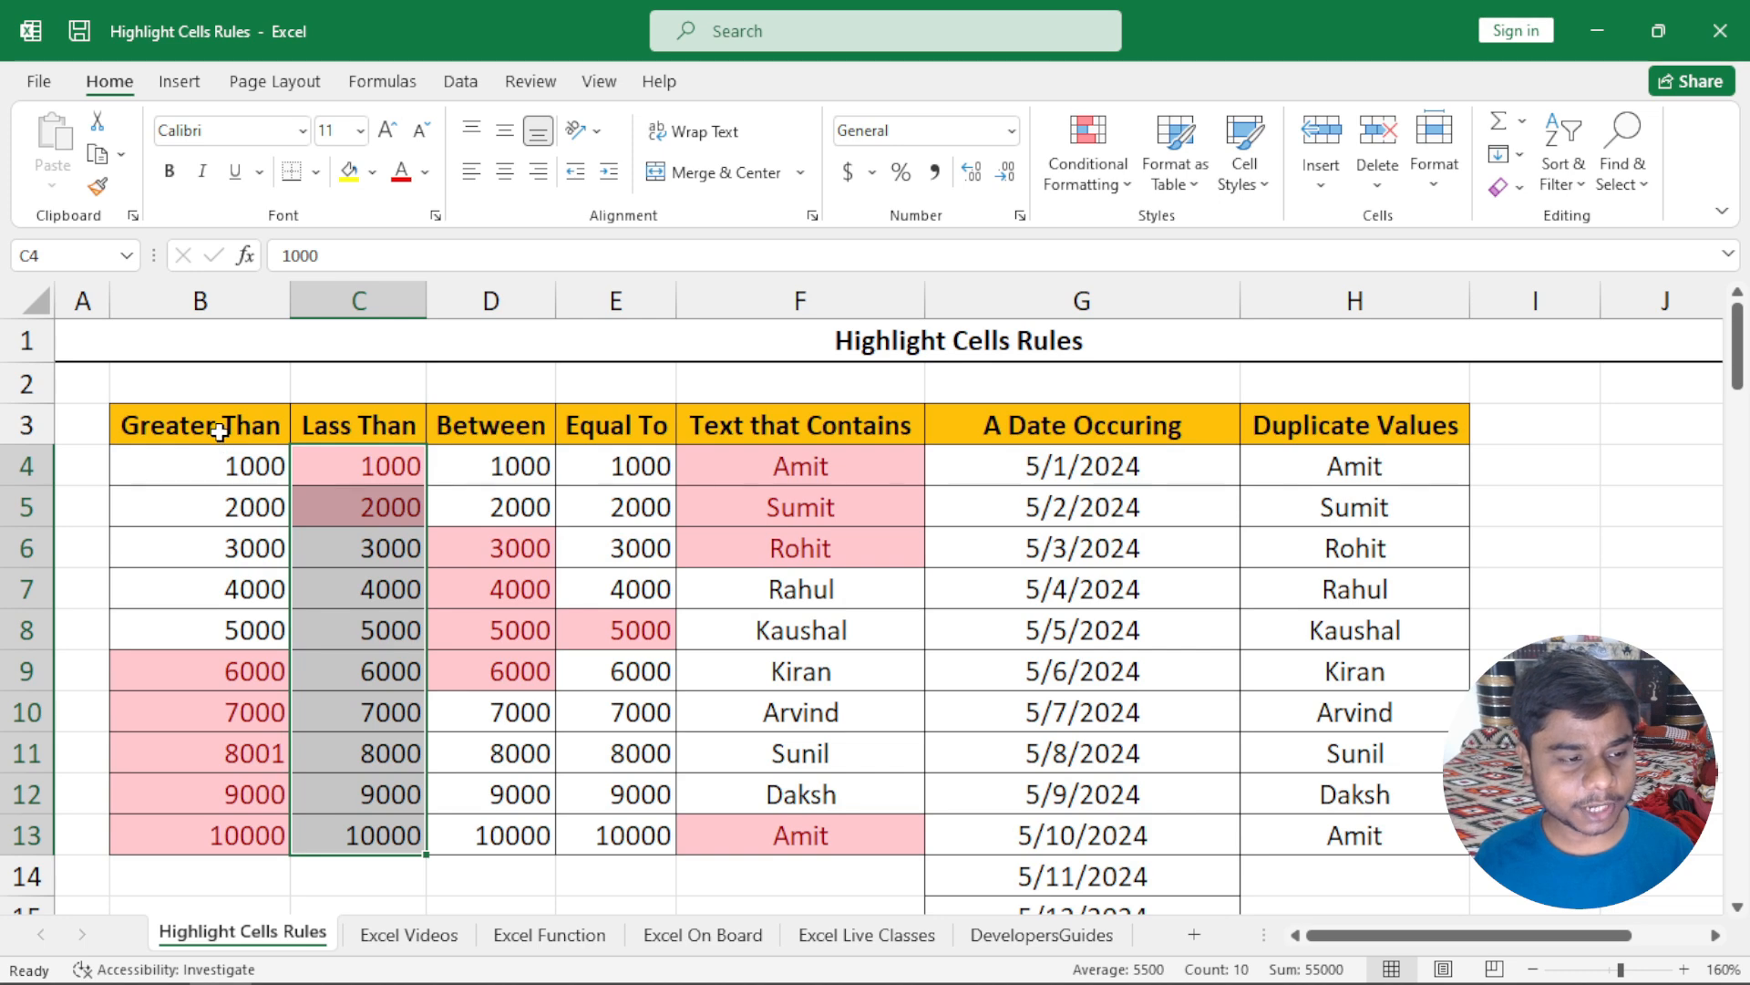
drag(219, 432, 228, 834)
key(ctrl+c)
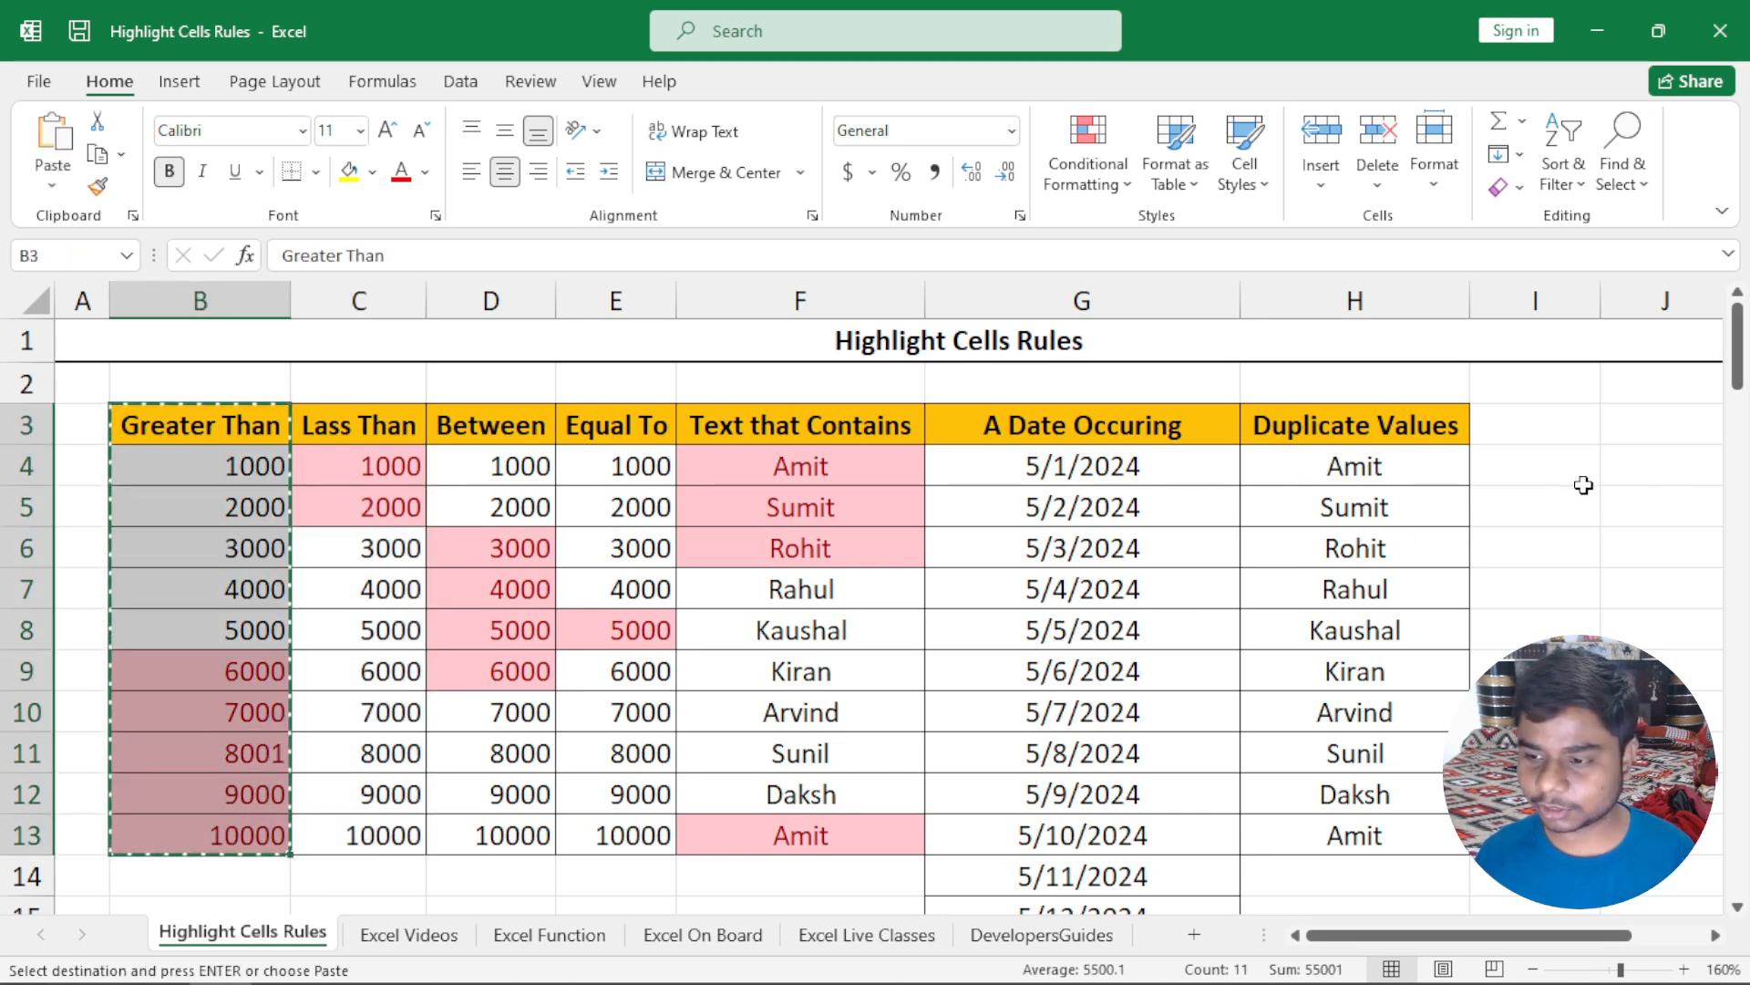
click(1534, 969)
click(1534, 969)
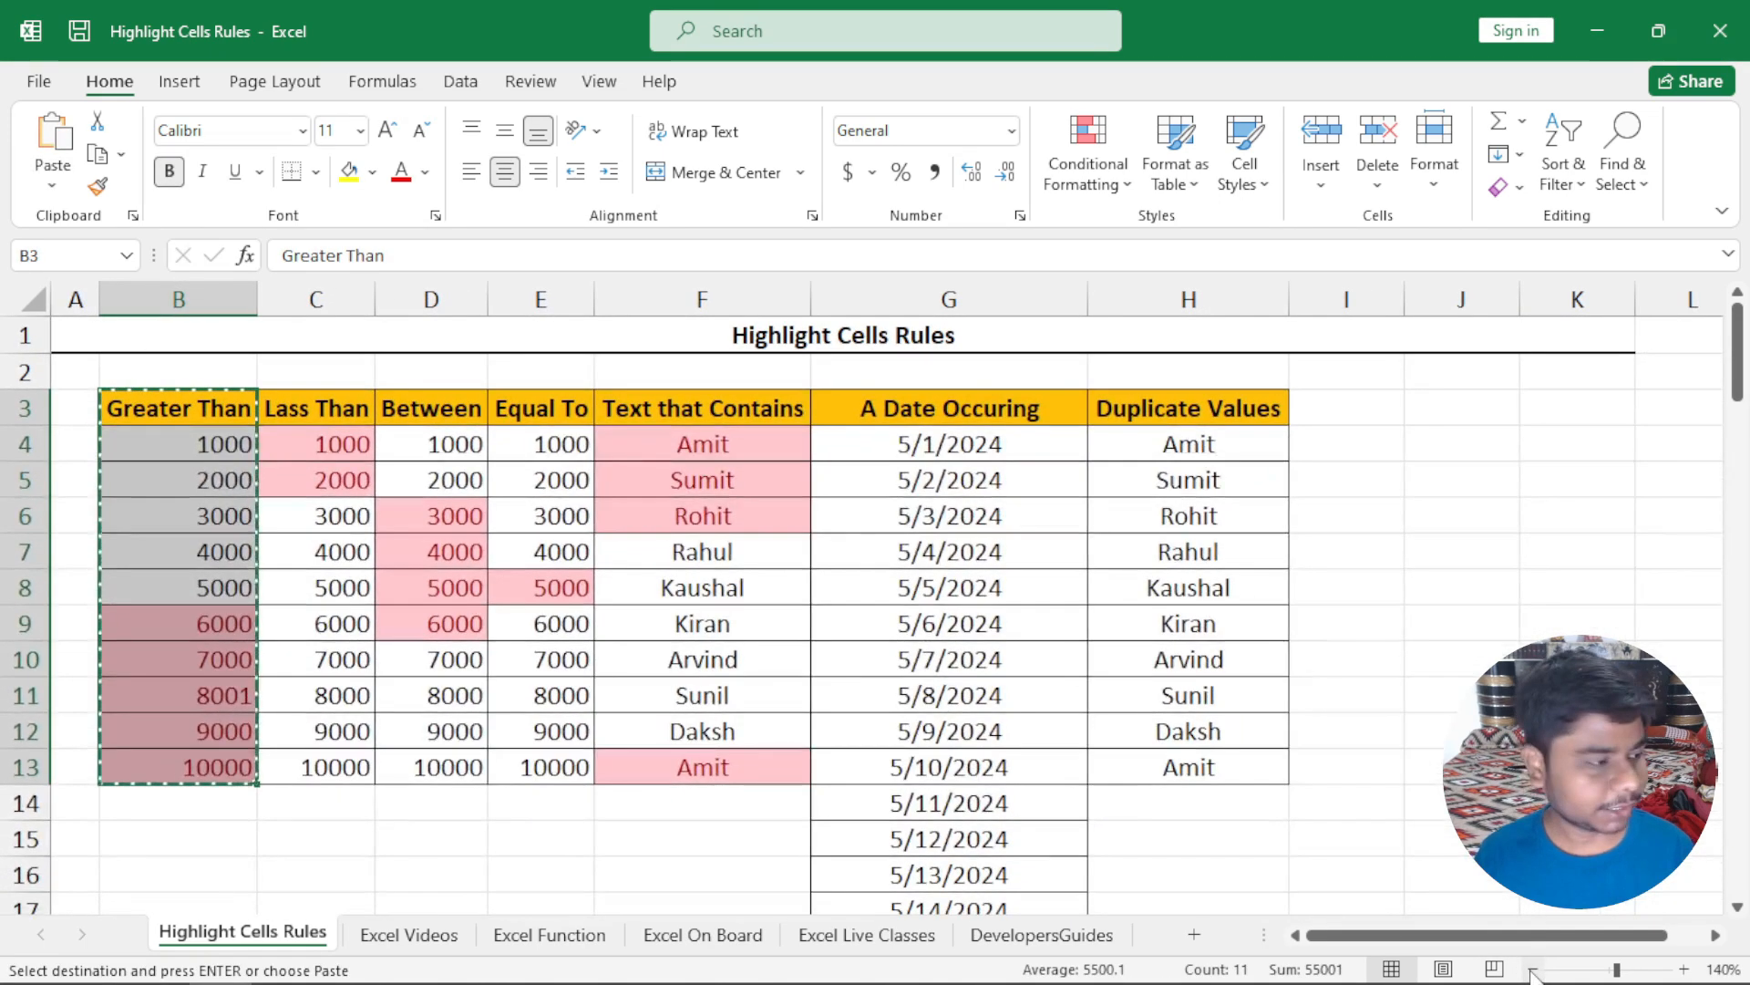
click(1347, 406)
key(ctrl+v)
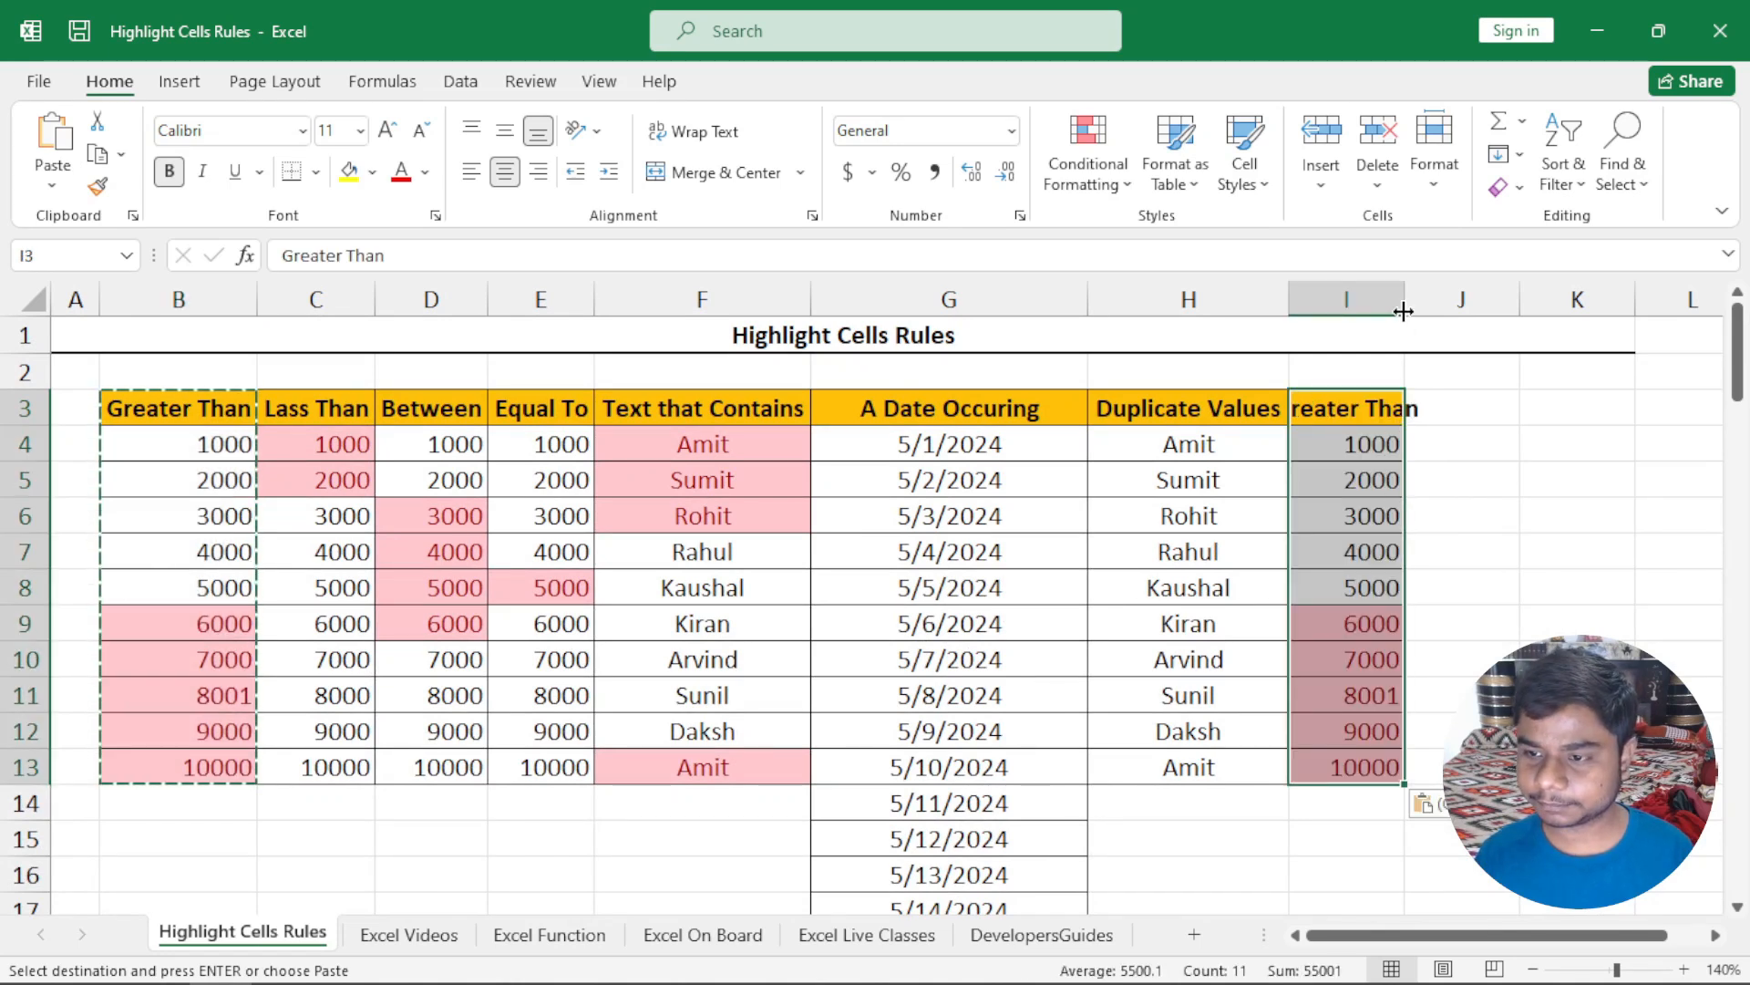
double_click(1404, 301)
Step: Rename the copied header in I3 as "Greater & Lass Than" and auto-fit column I to it
double_click(1402, 405)
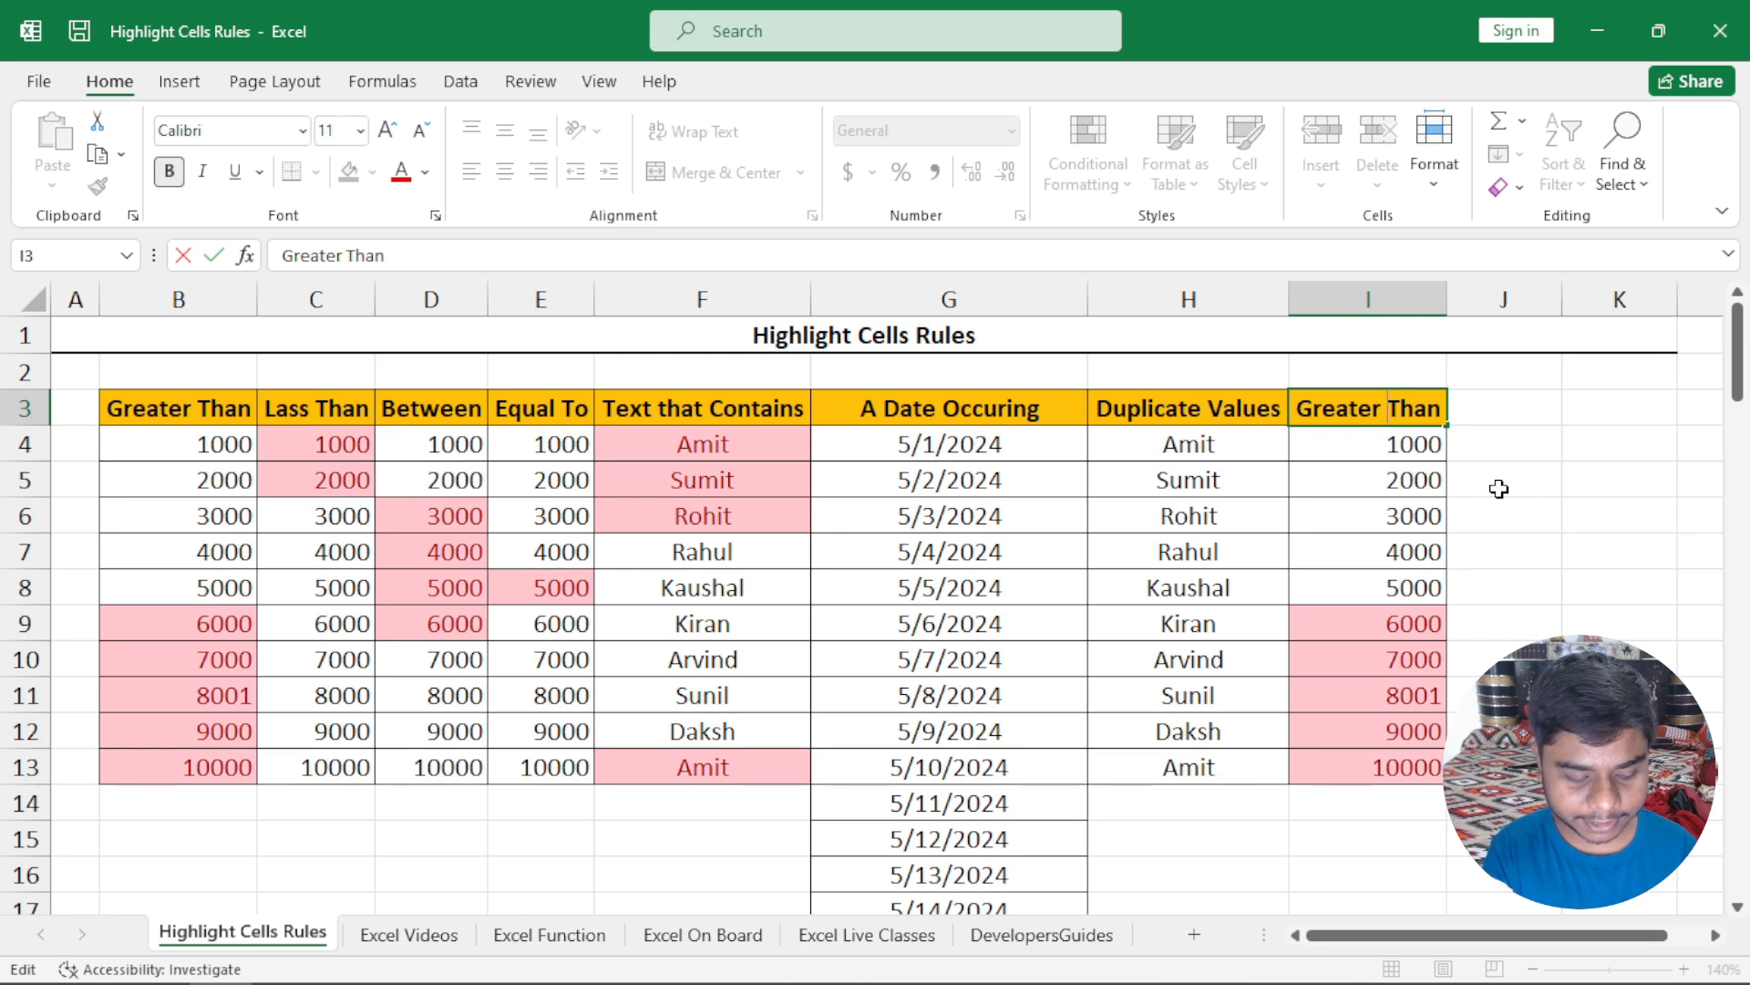
text(& Lass)
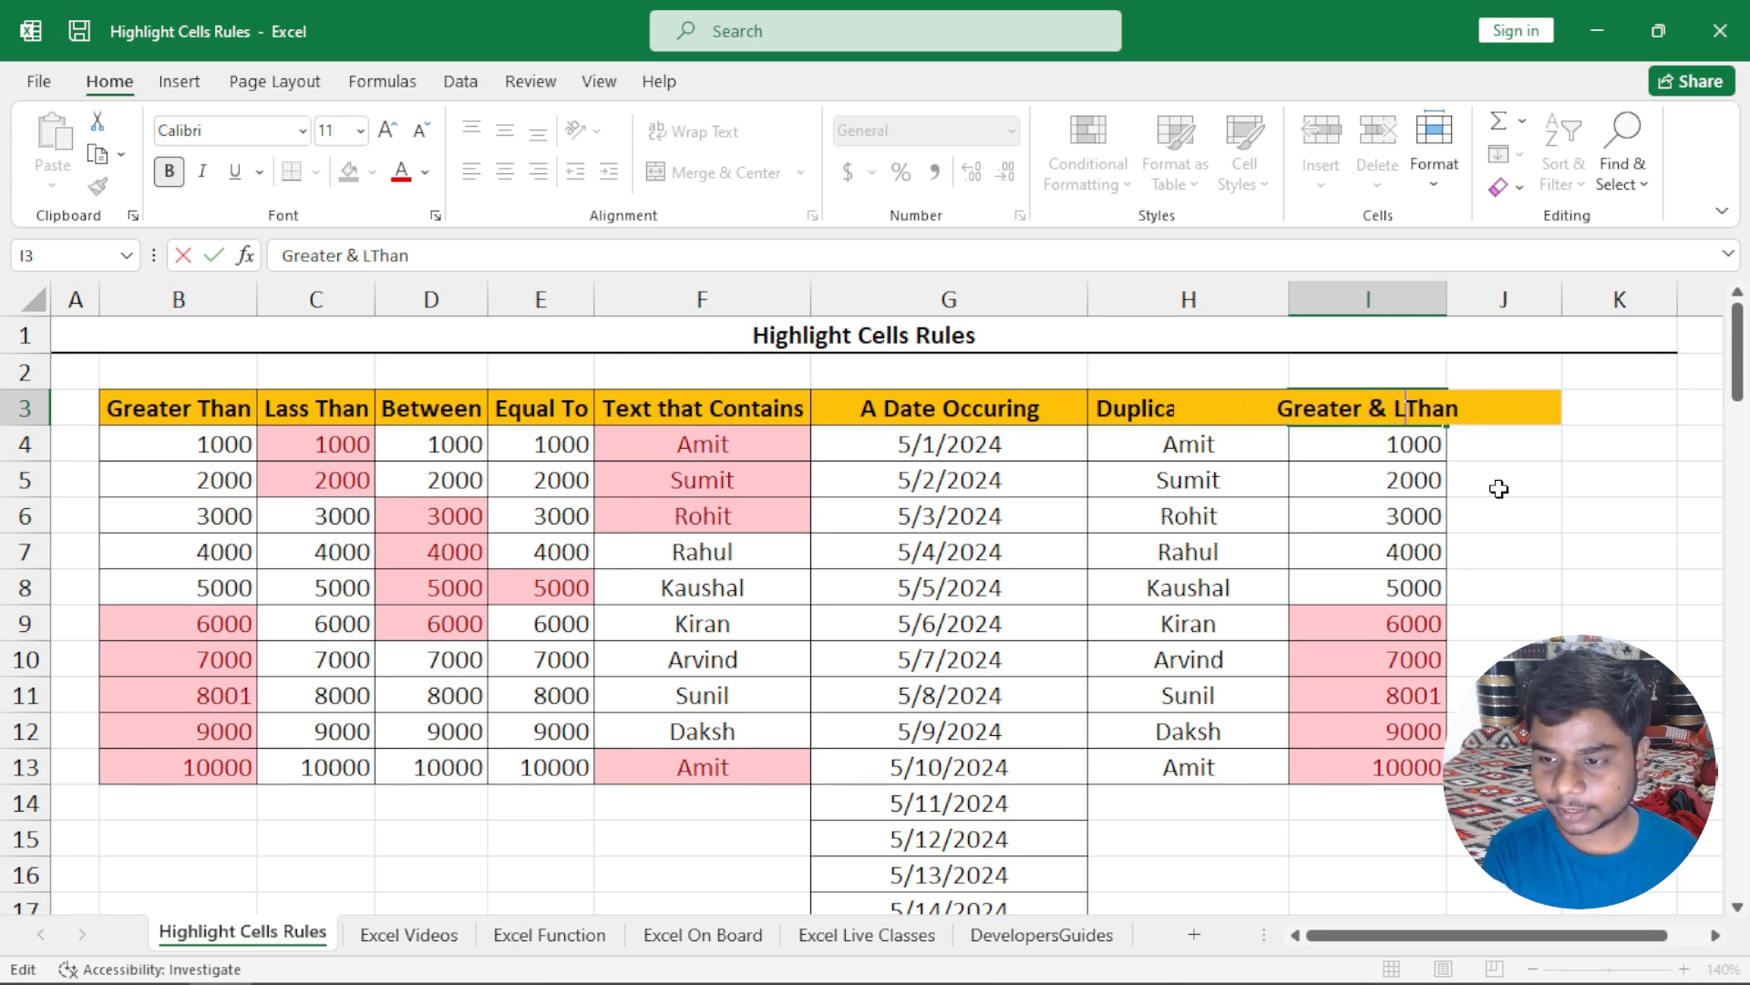
key(Return)
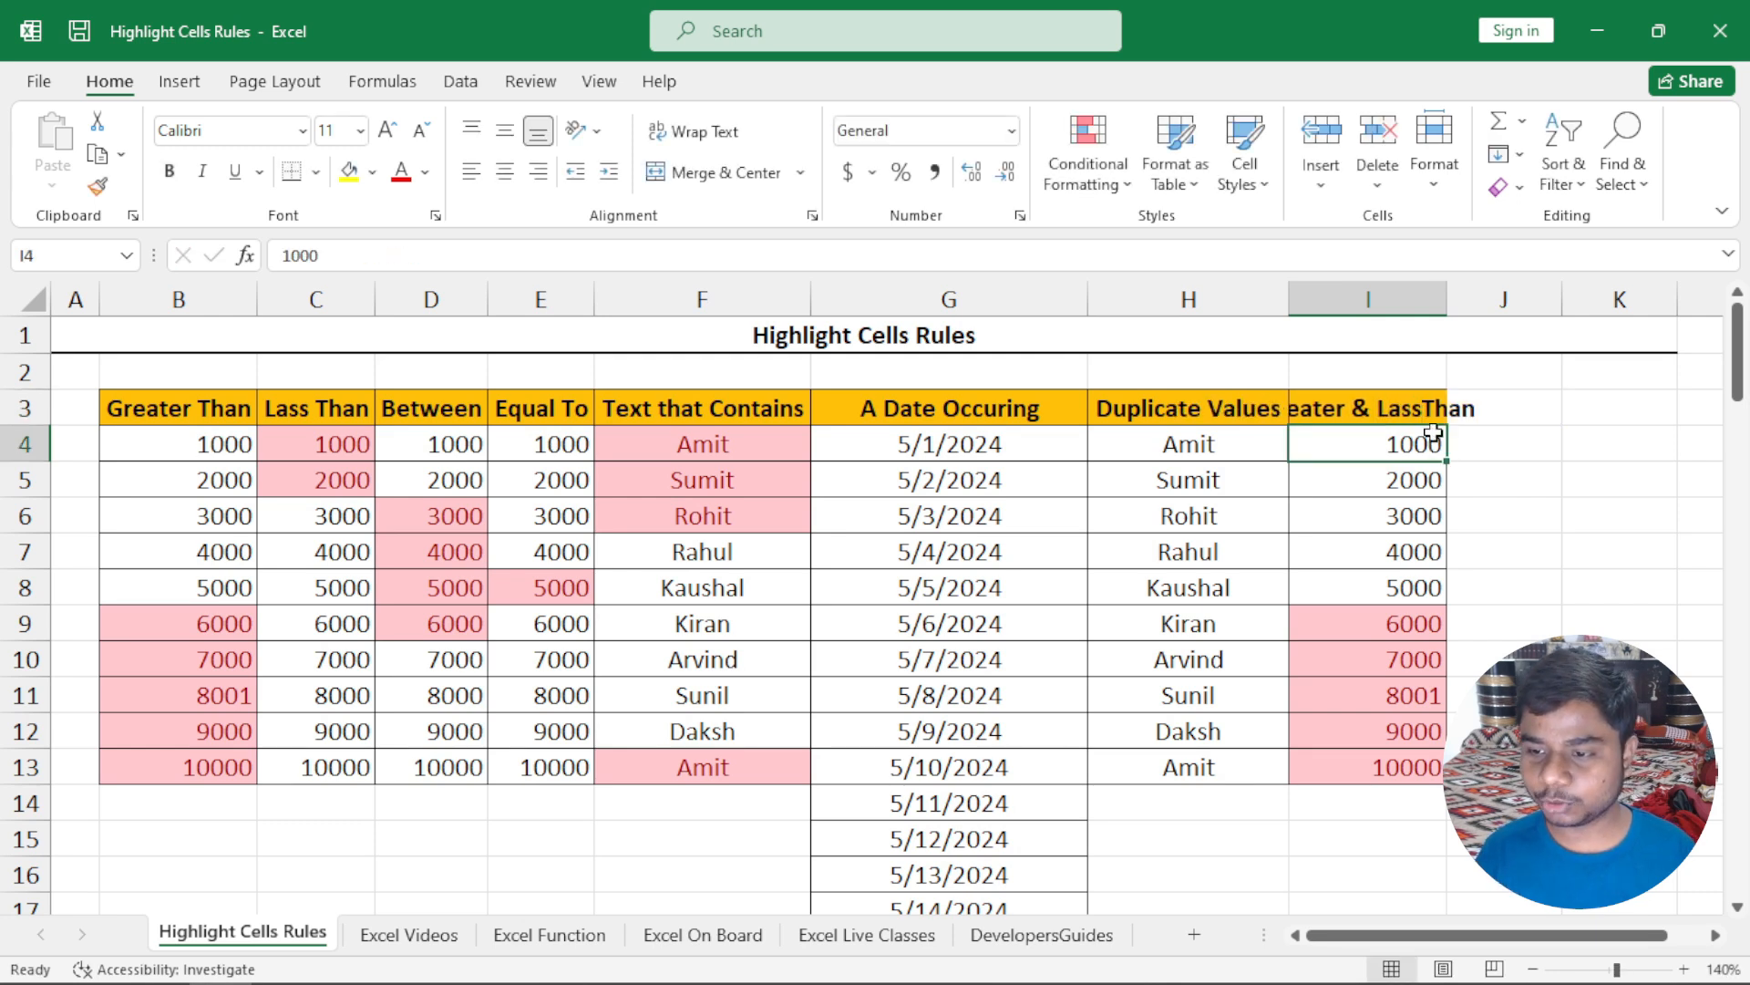
click(1433, 413)
double_click(1429, 412)
click(1496, 516)
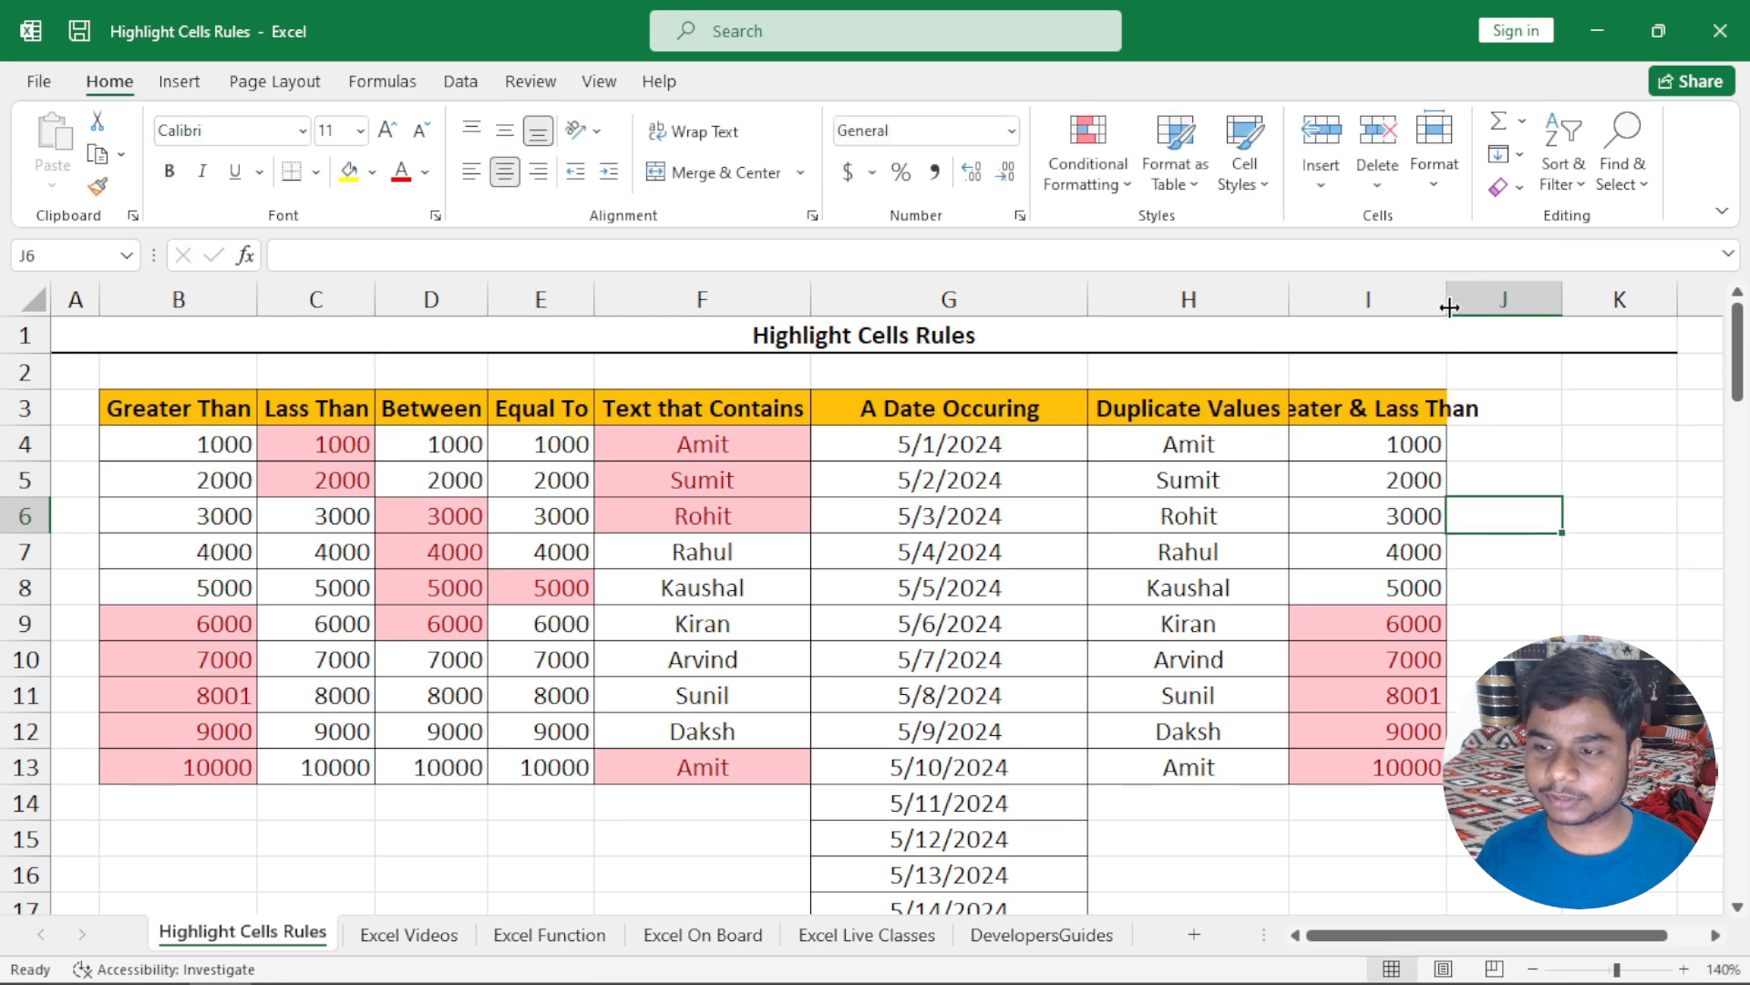
double_click(1450, 307)
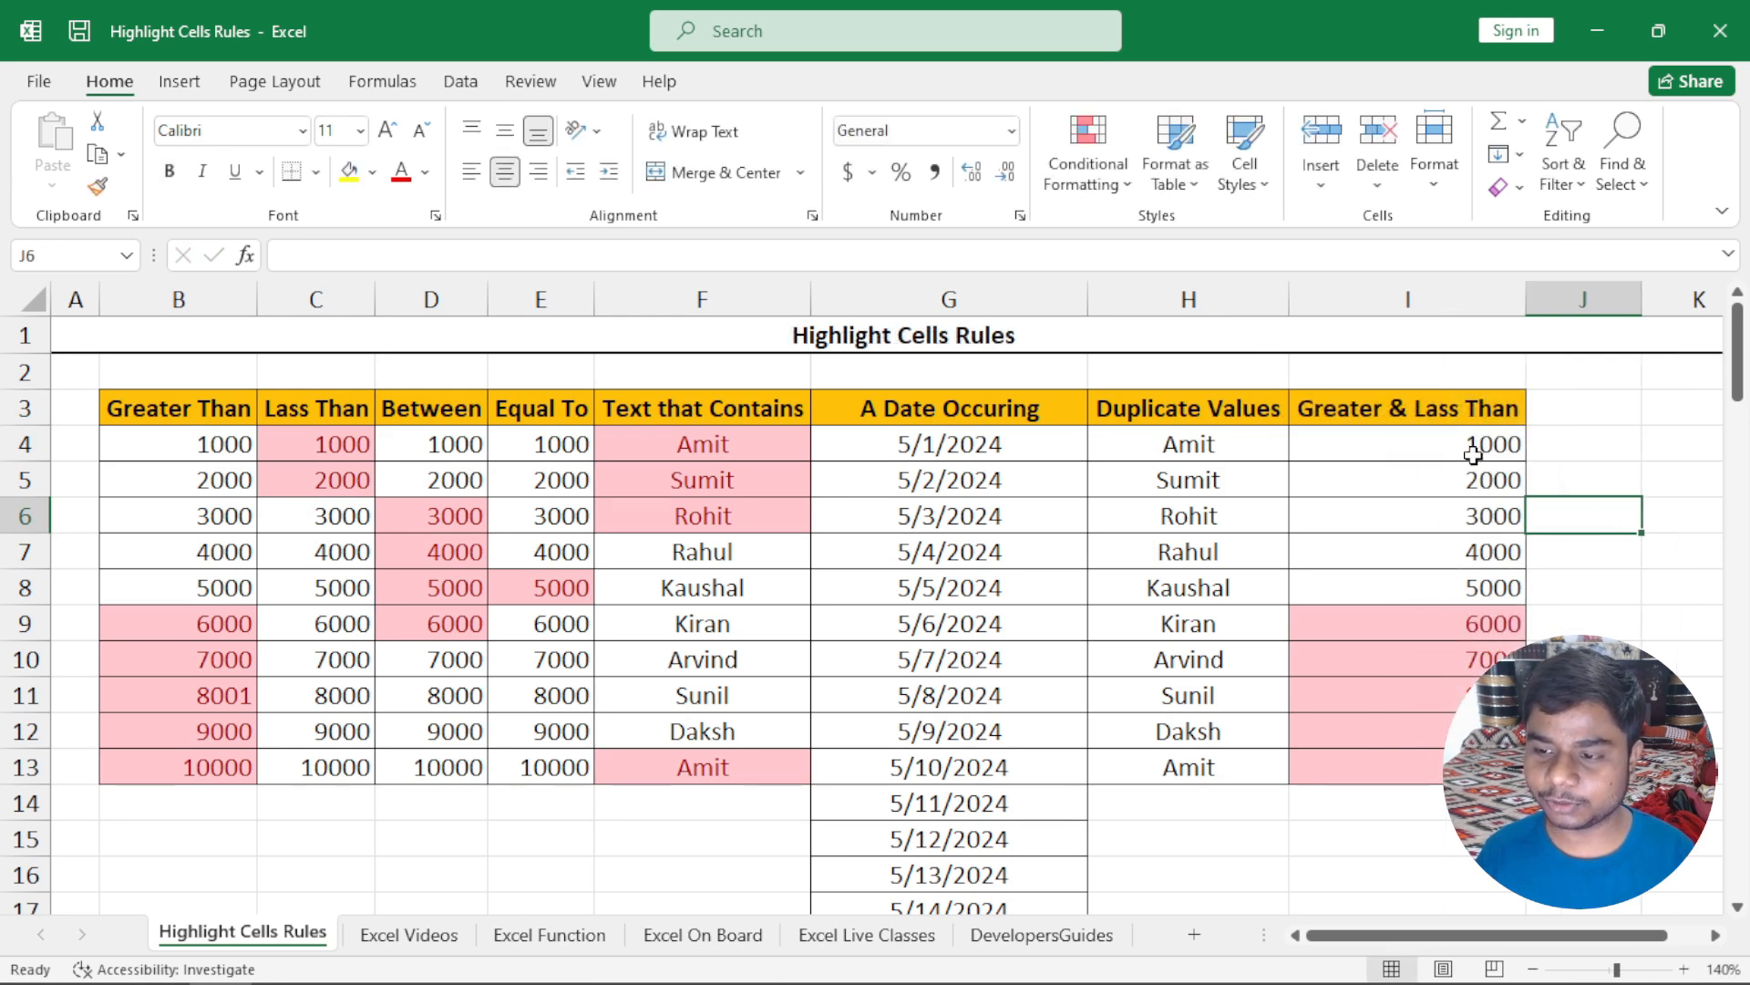
Step: Clear the conditional formatting rules from only the selected cells I4:I13 and undo the clearing
drag(1473, 454, 1477, 768)
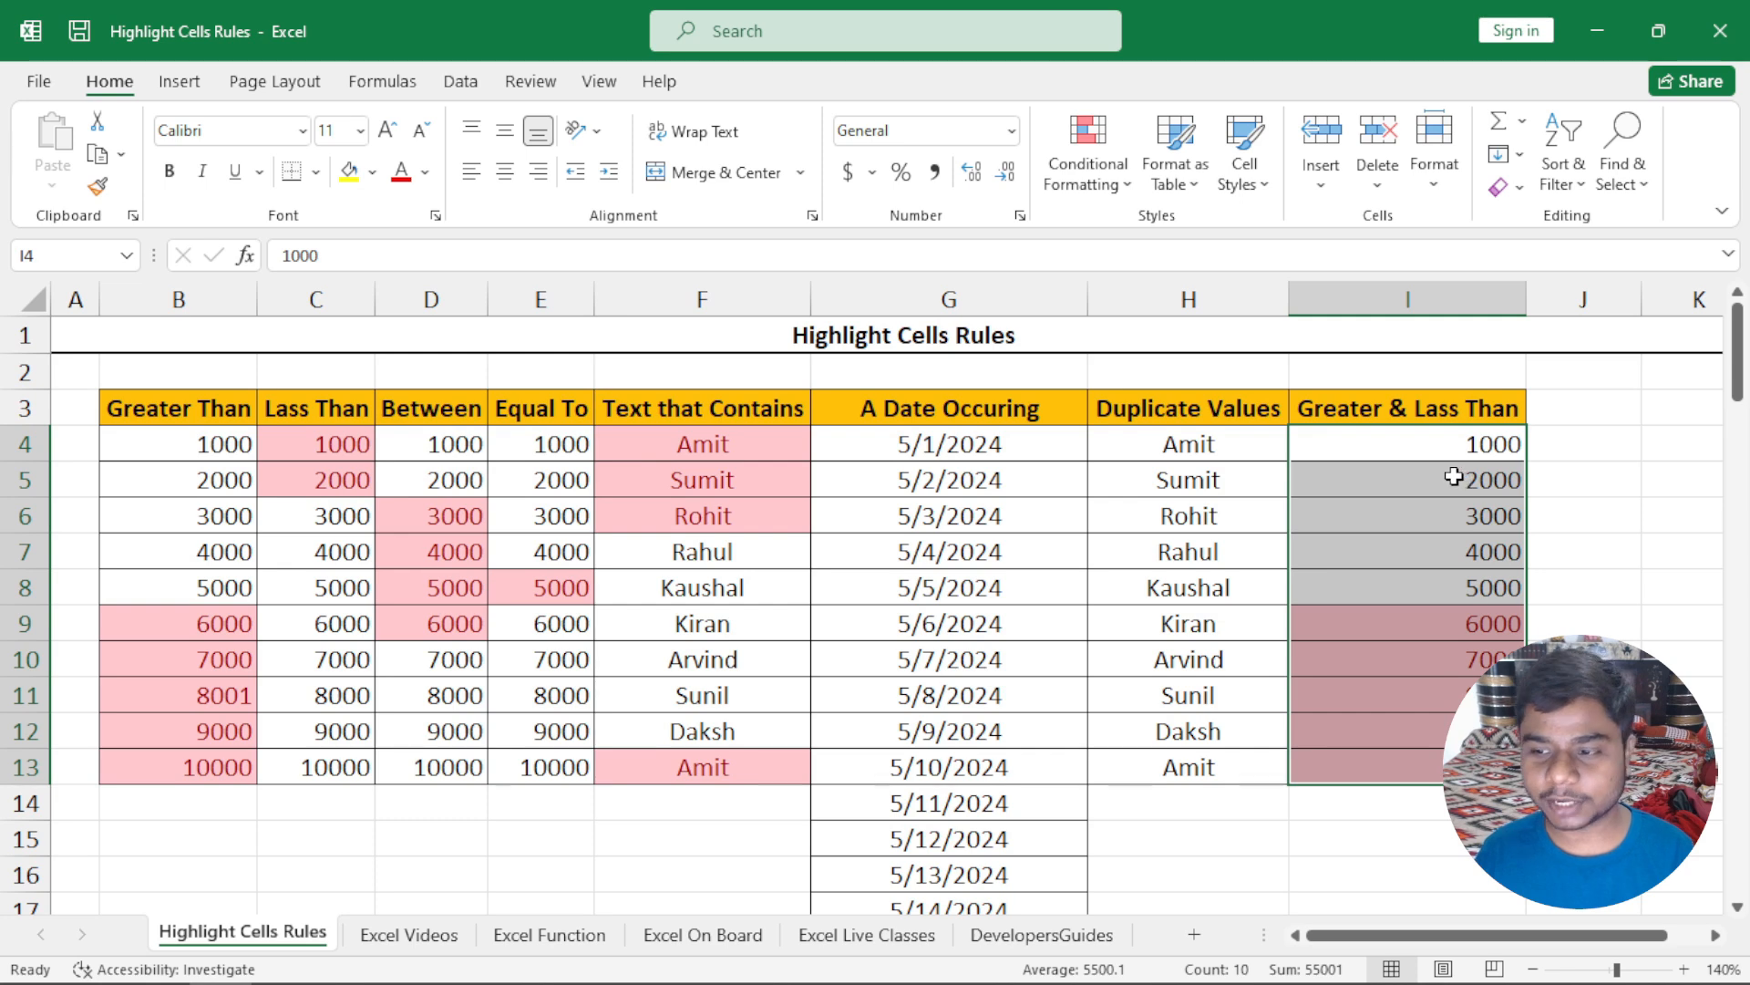
click(1534, 971)
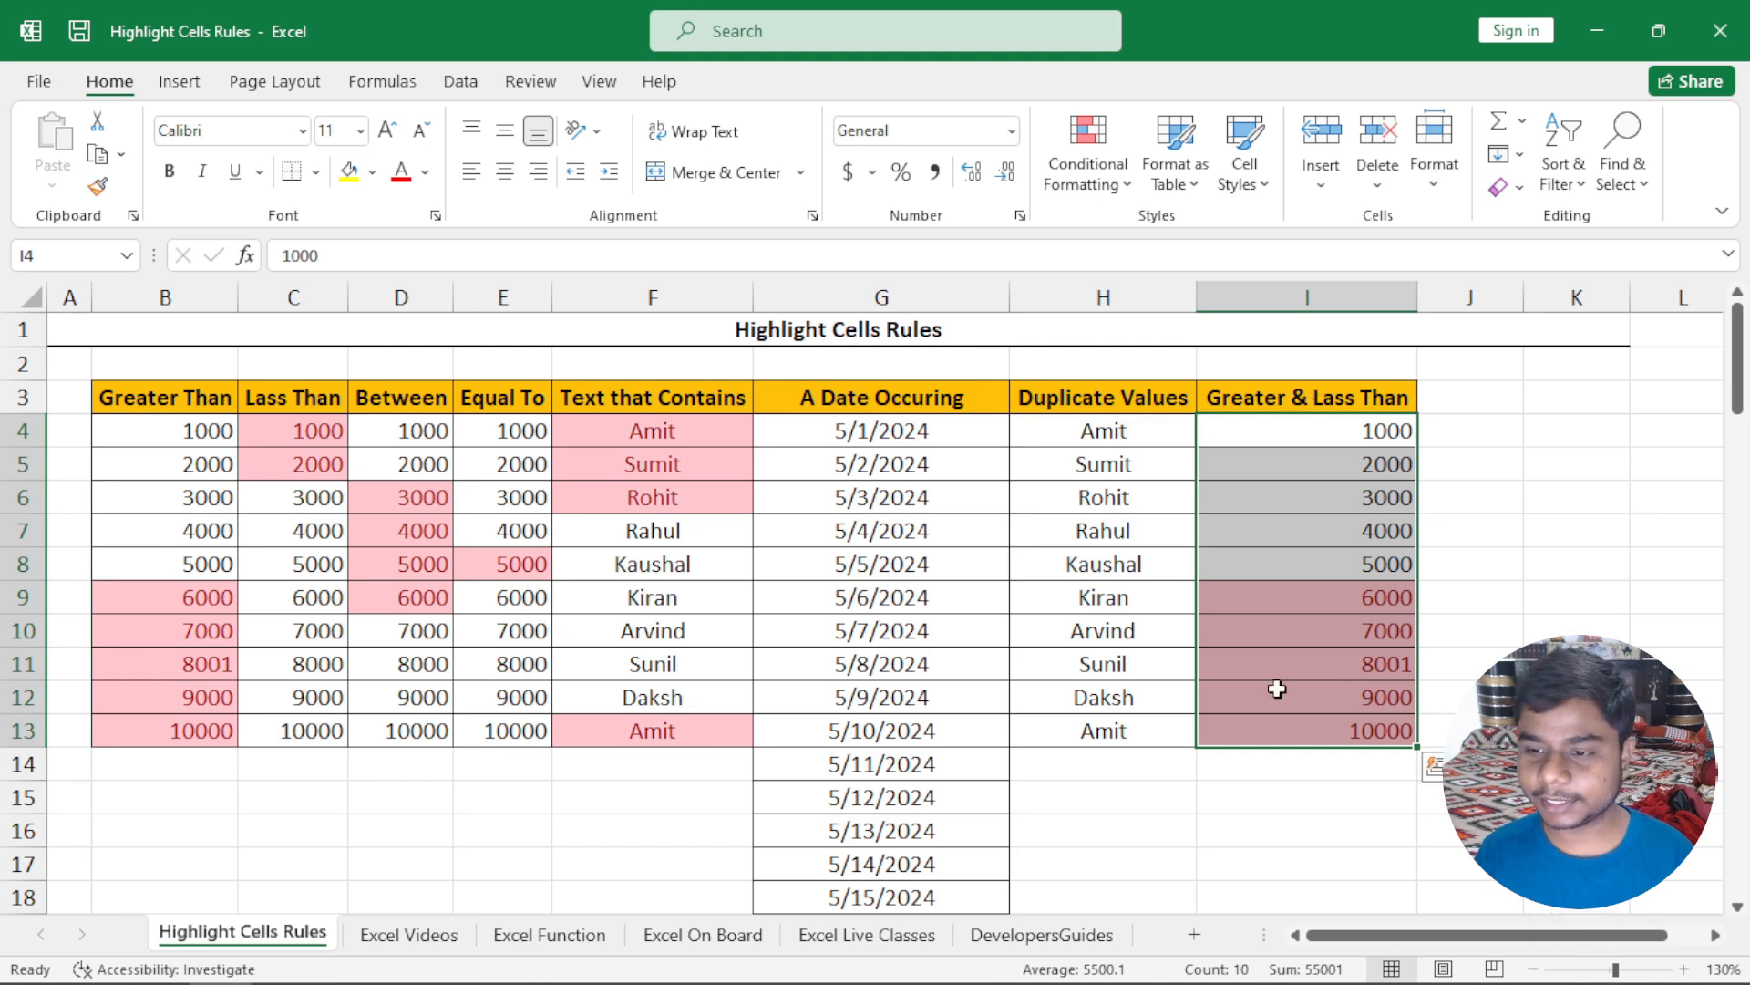
click(1130, 185)
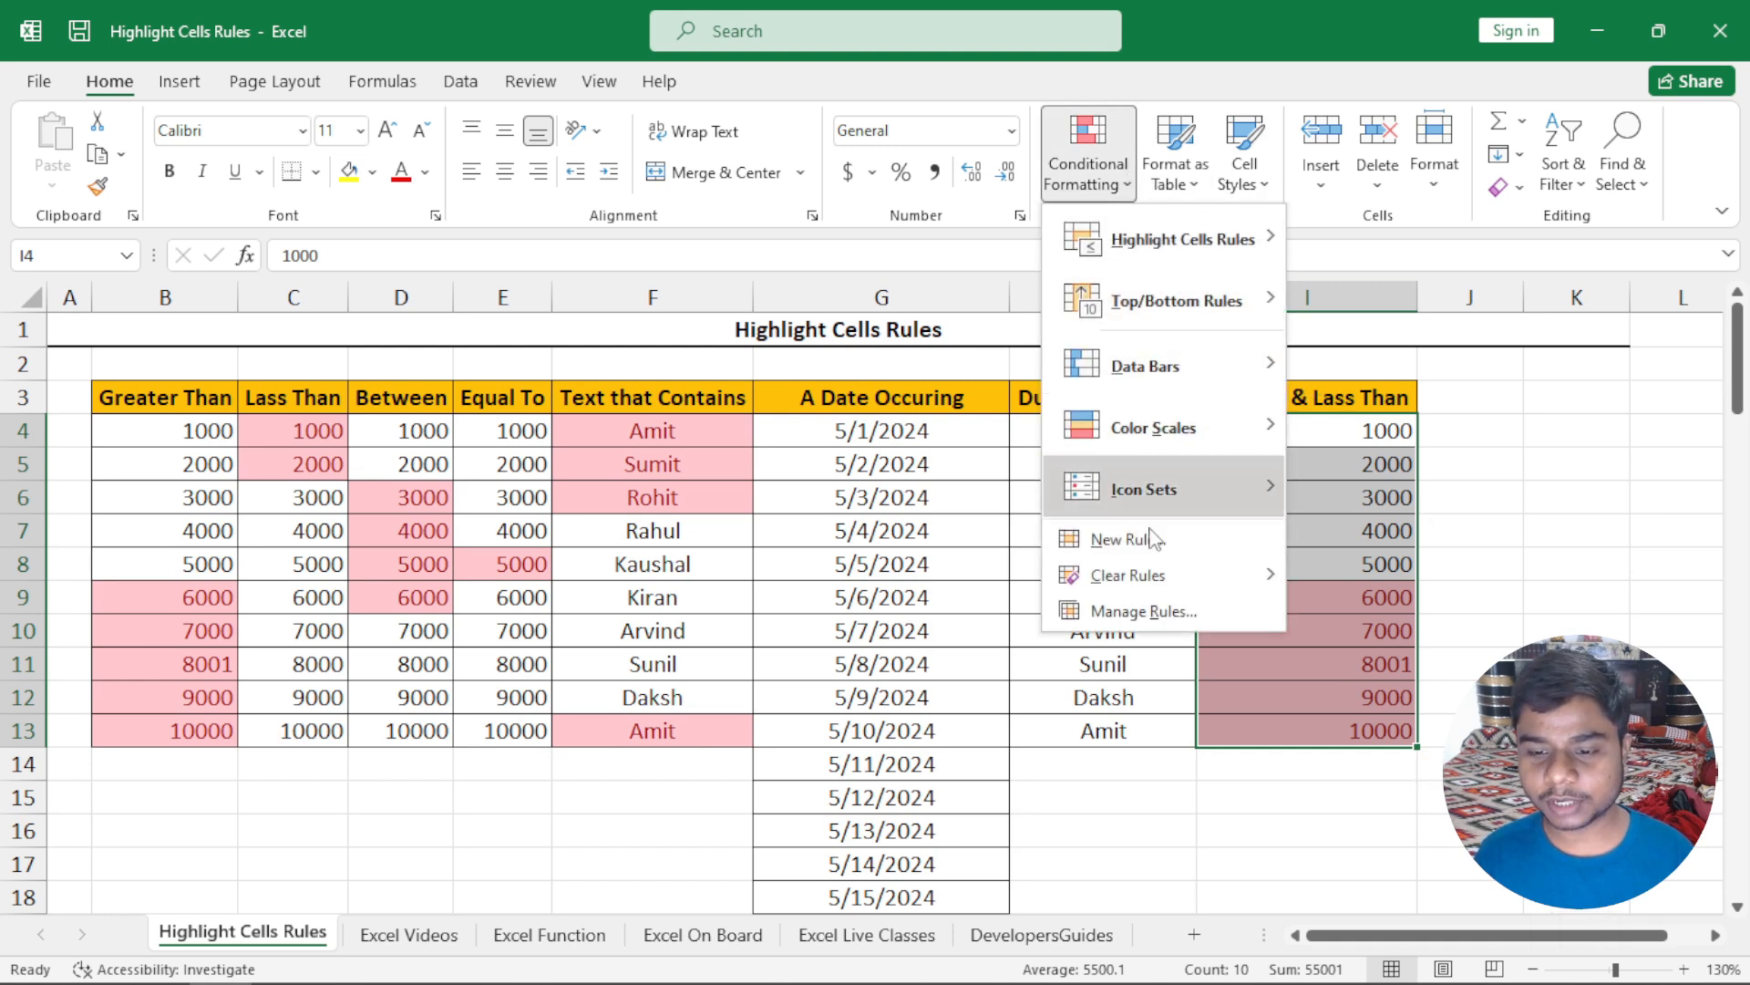
mouse_move(1153, 583)
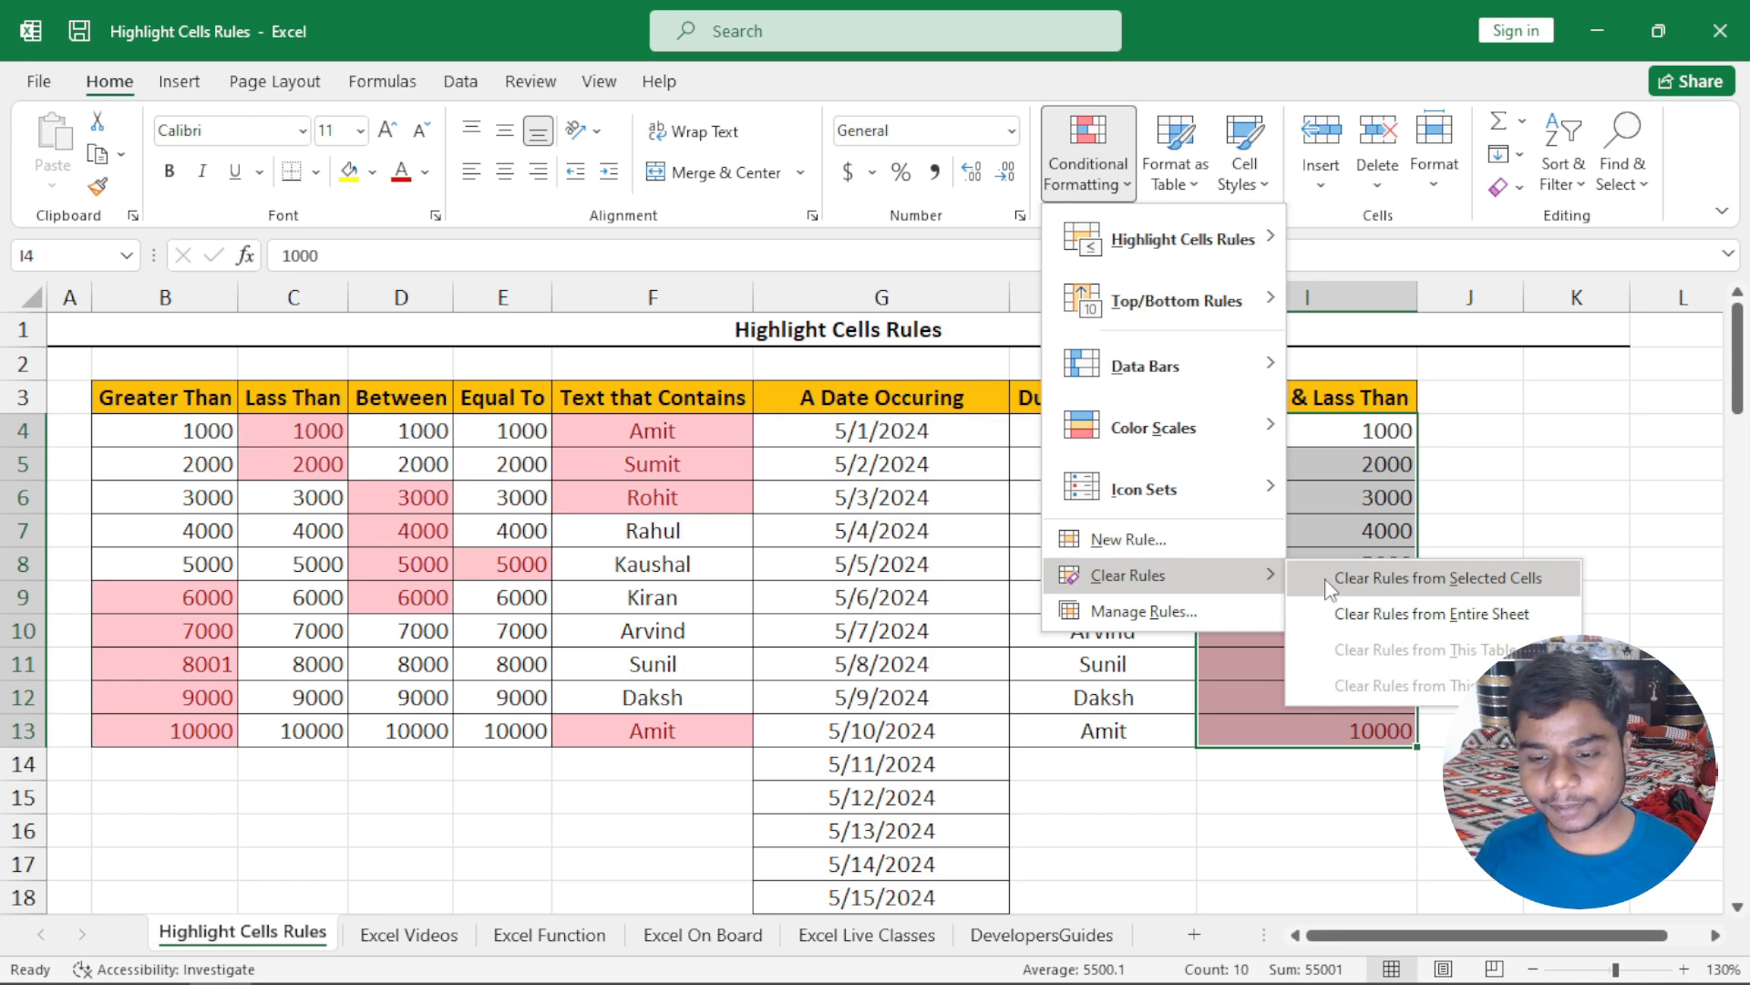
click(1372, 586)
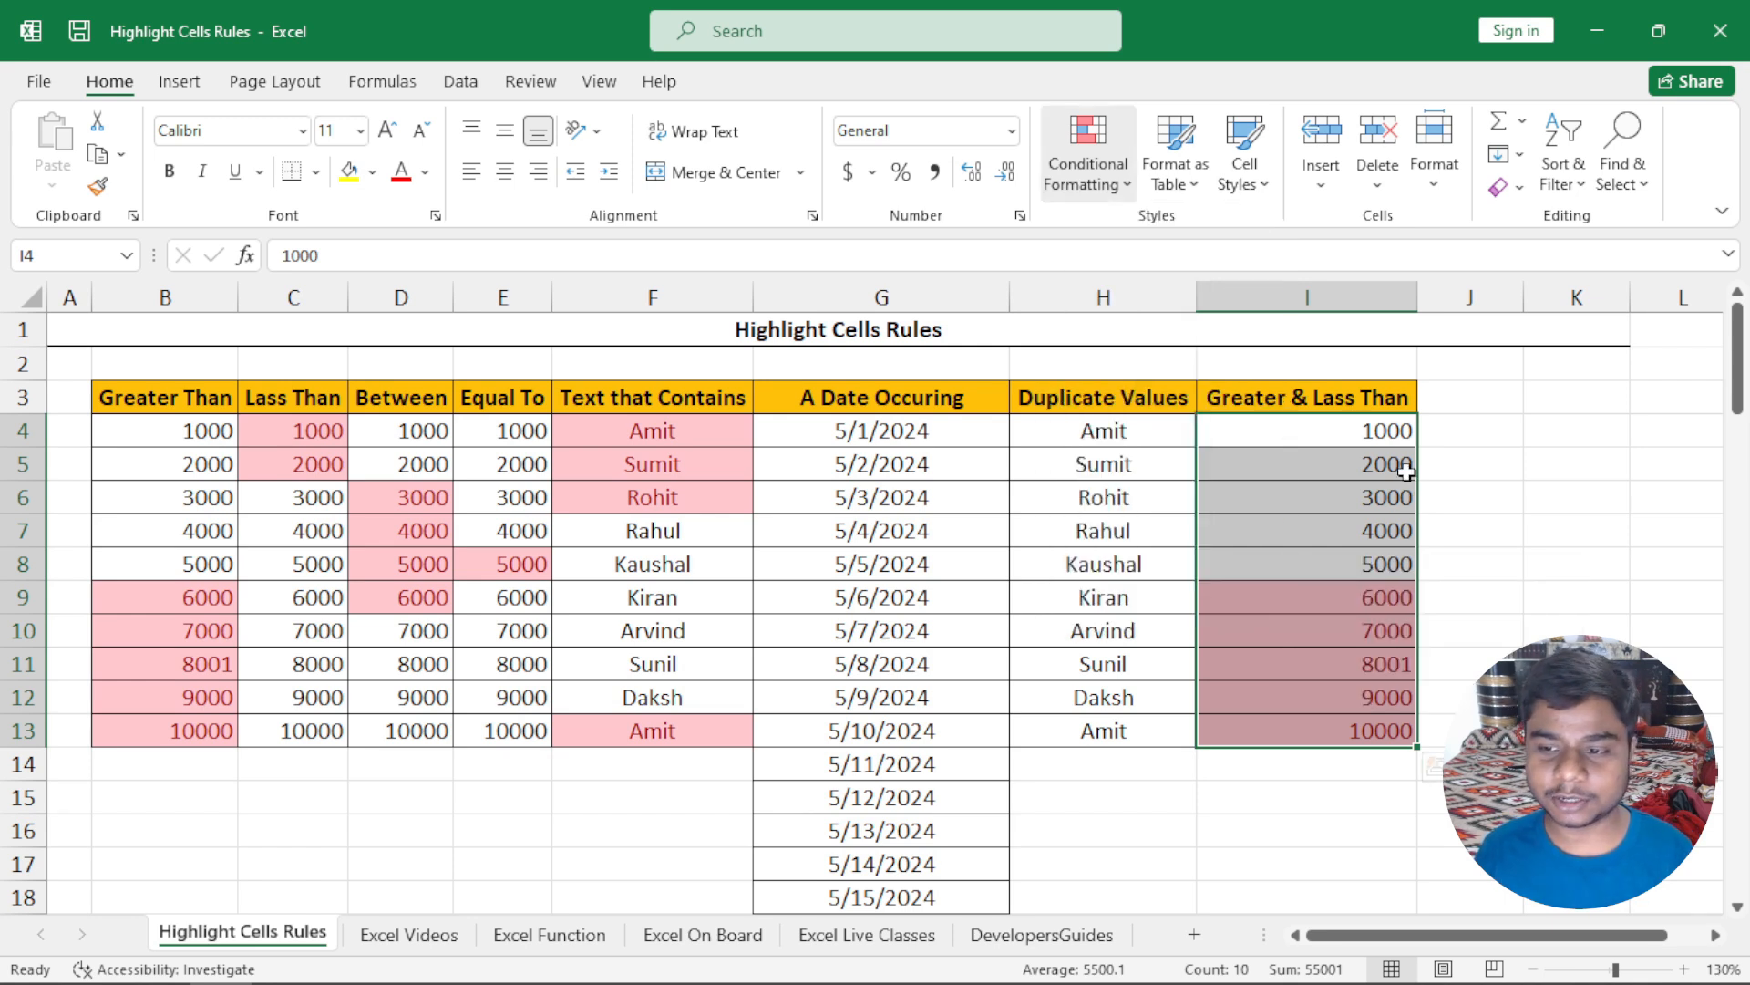
click(1079, 186)
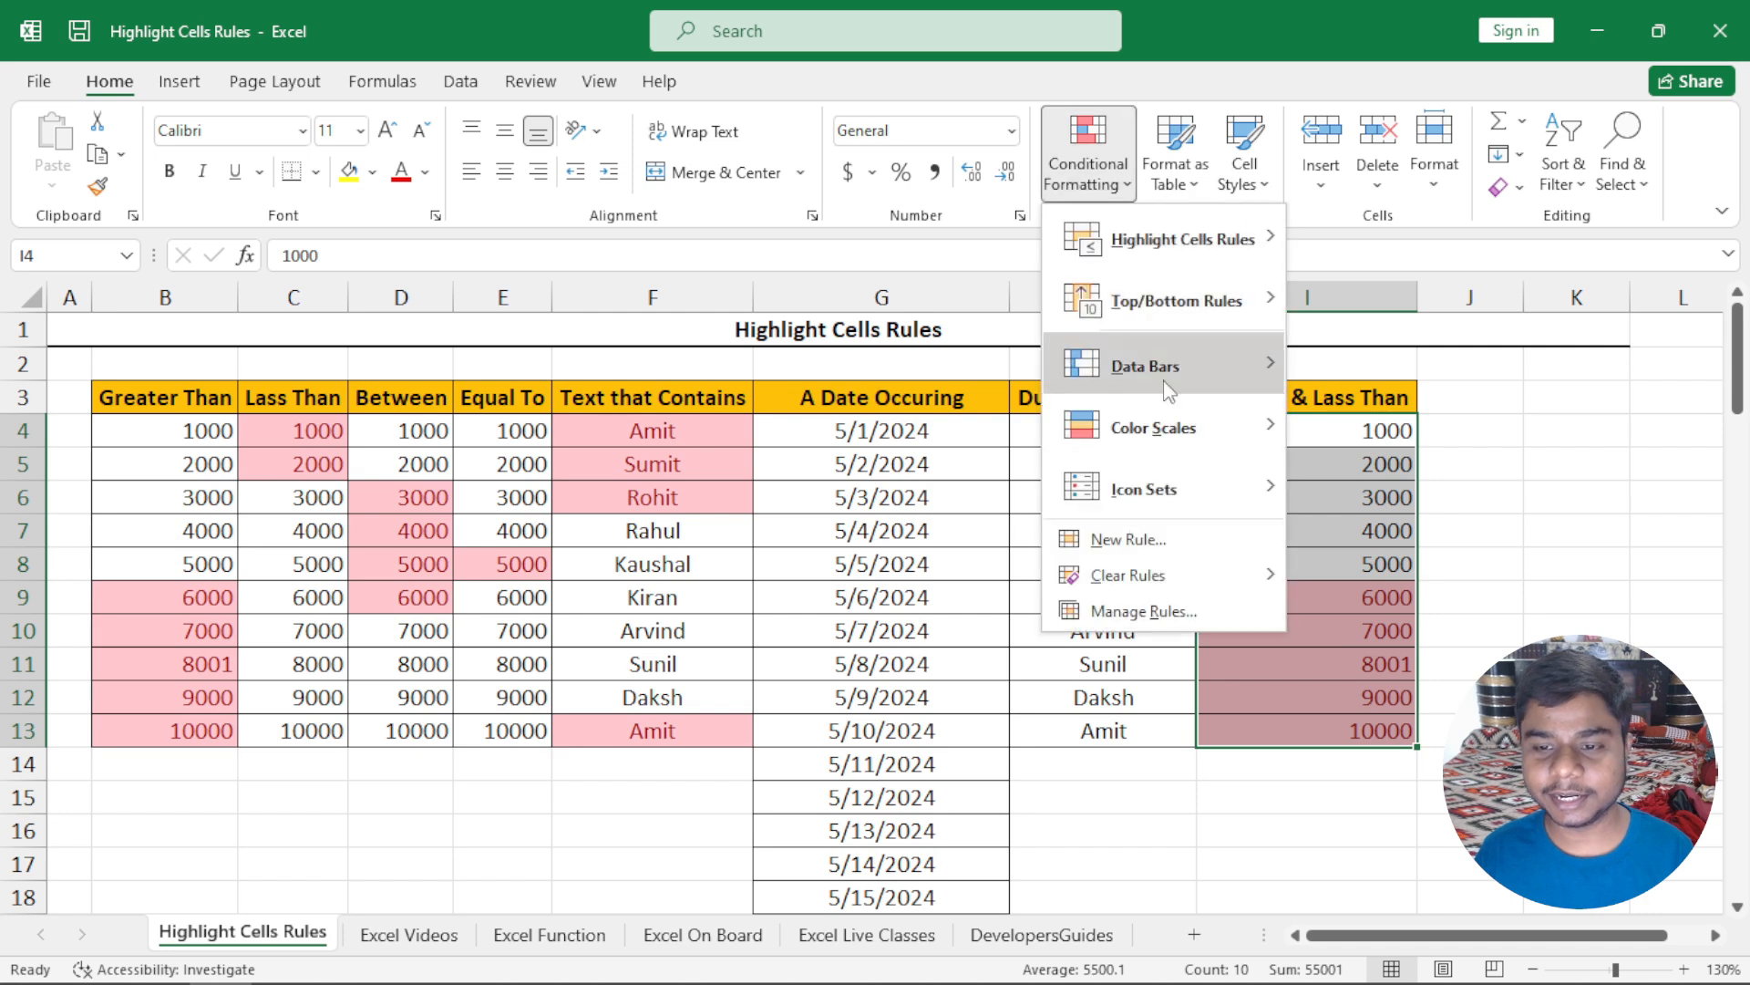
mouse_move(1176, 575)
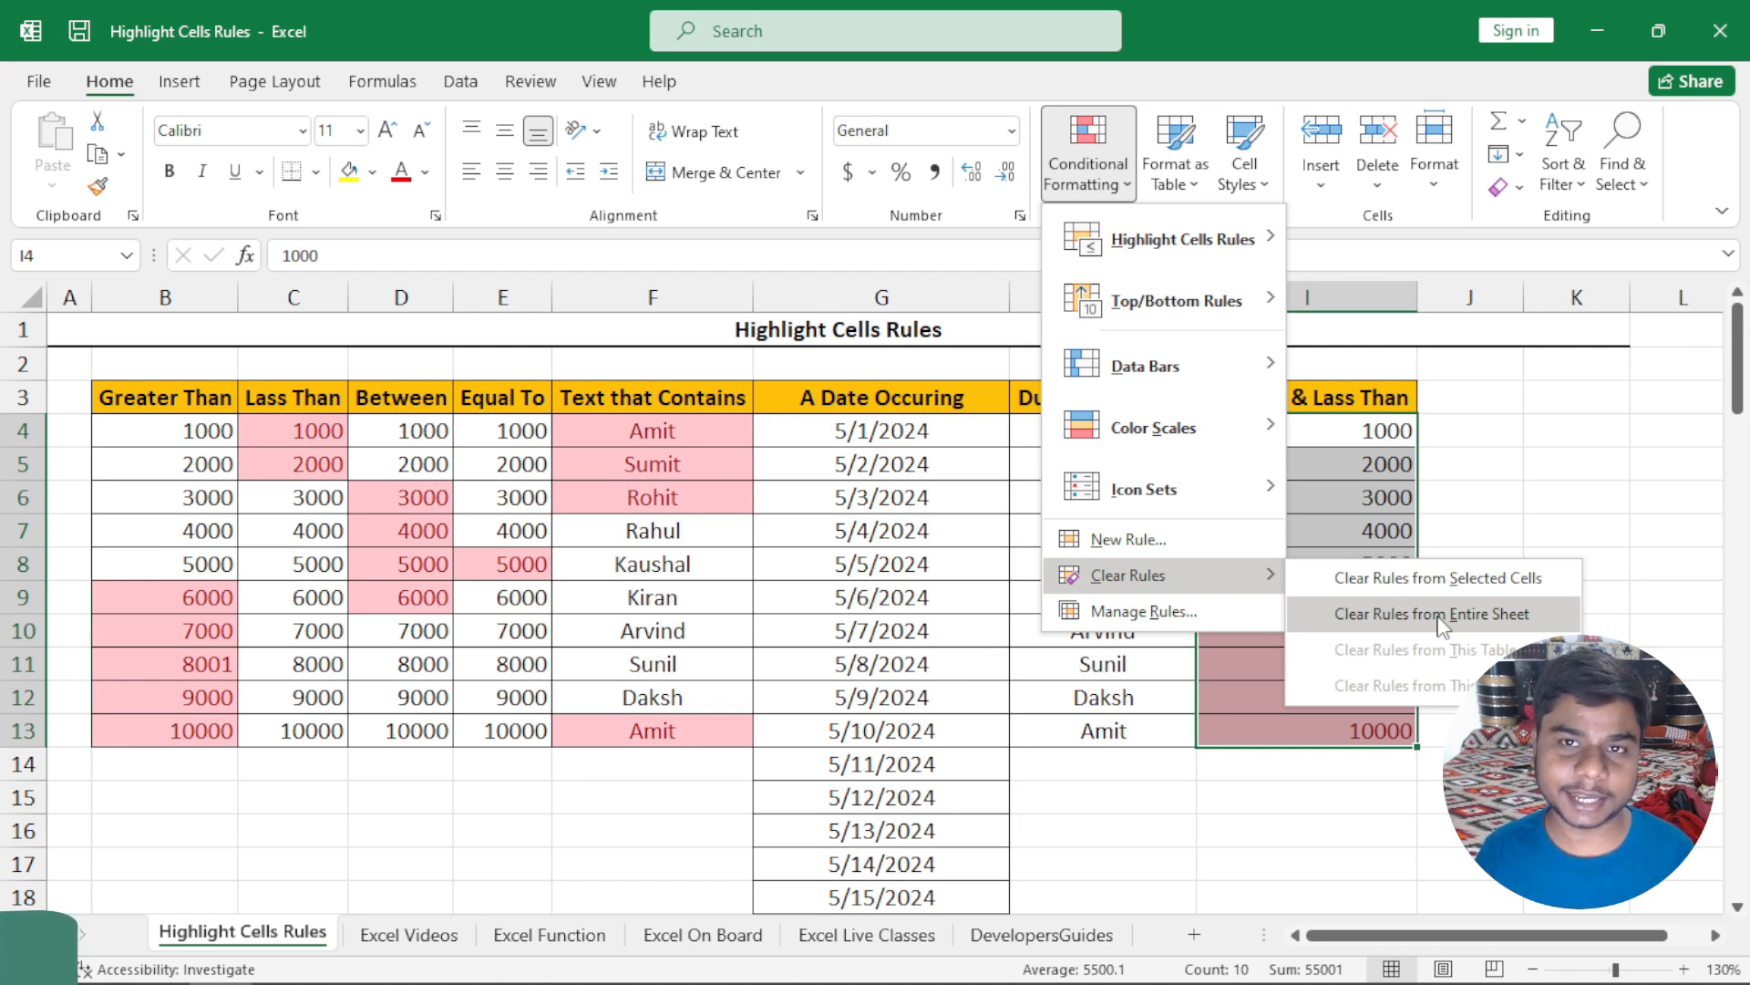
click(1392, 579)
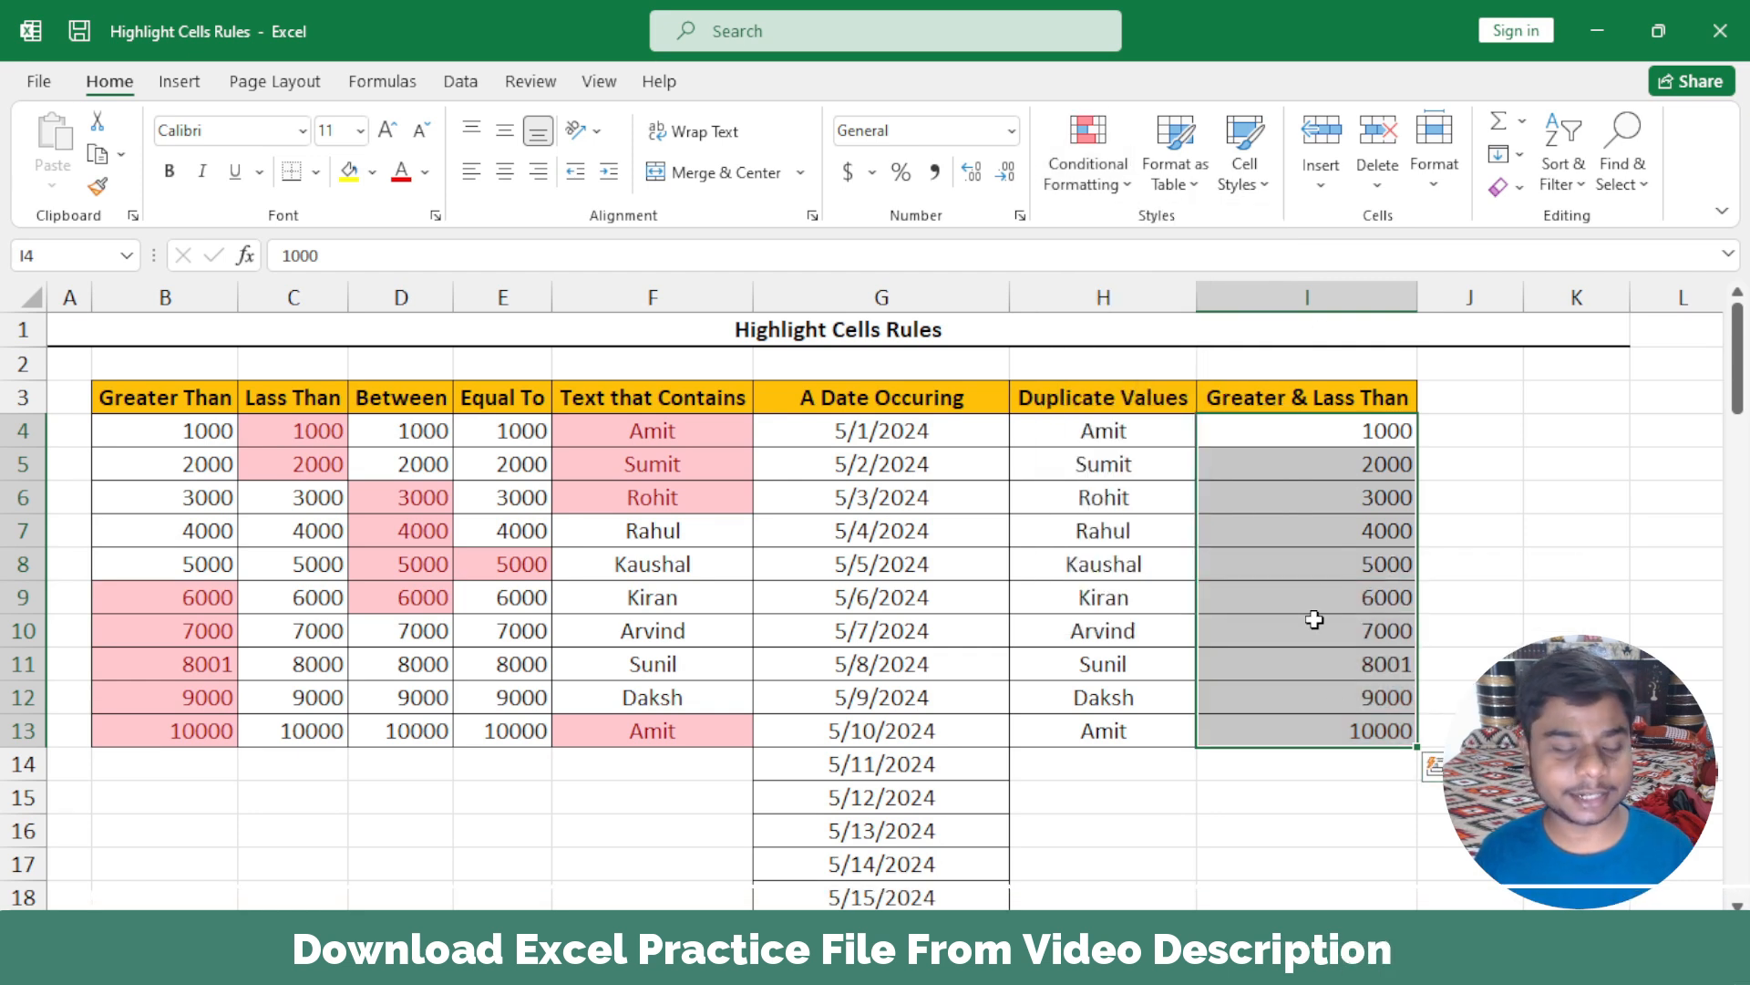
key(ctrl+z)
Step: Clear the conditional formatting rules from the entire sheet and undo the clearing
click(1088, 168)
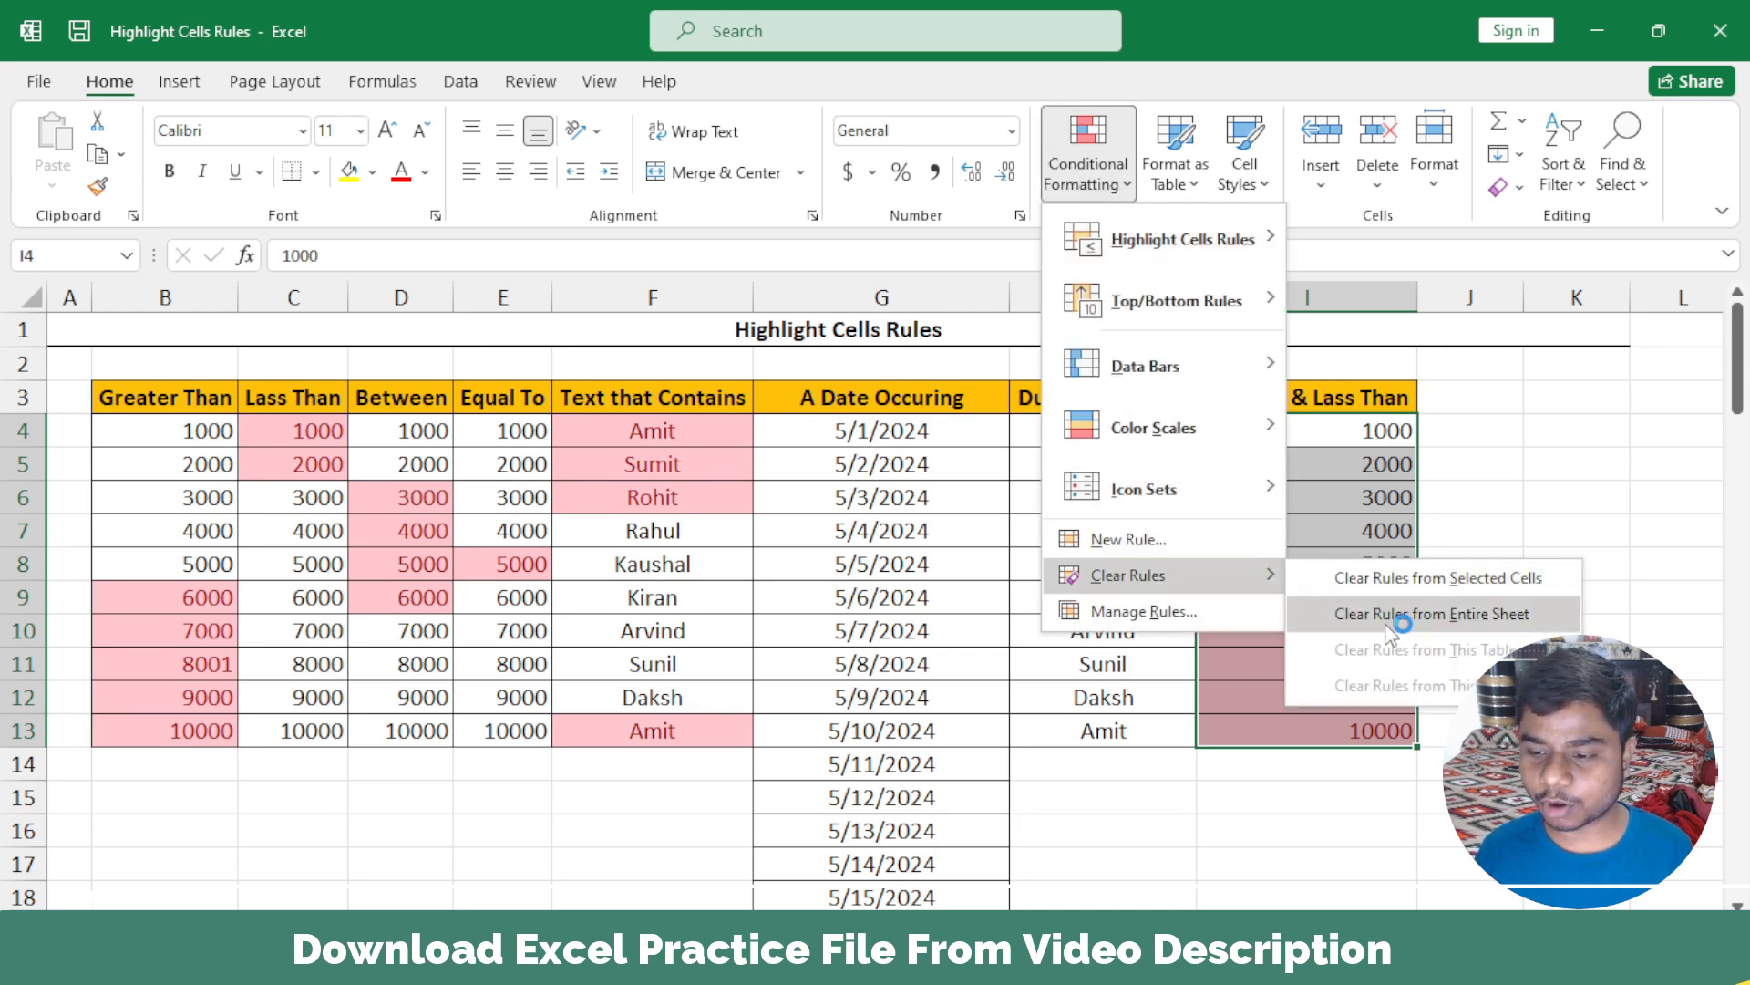
click(1392, 627)
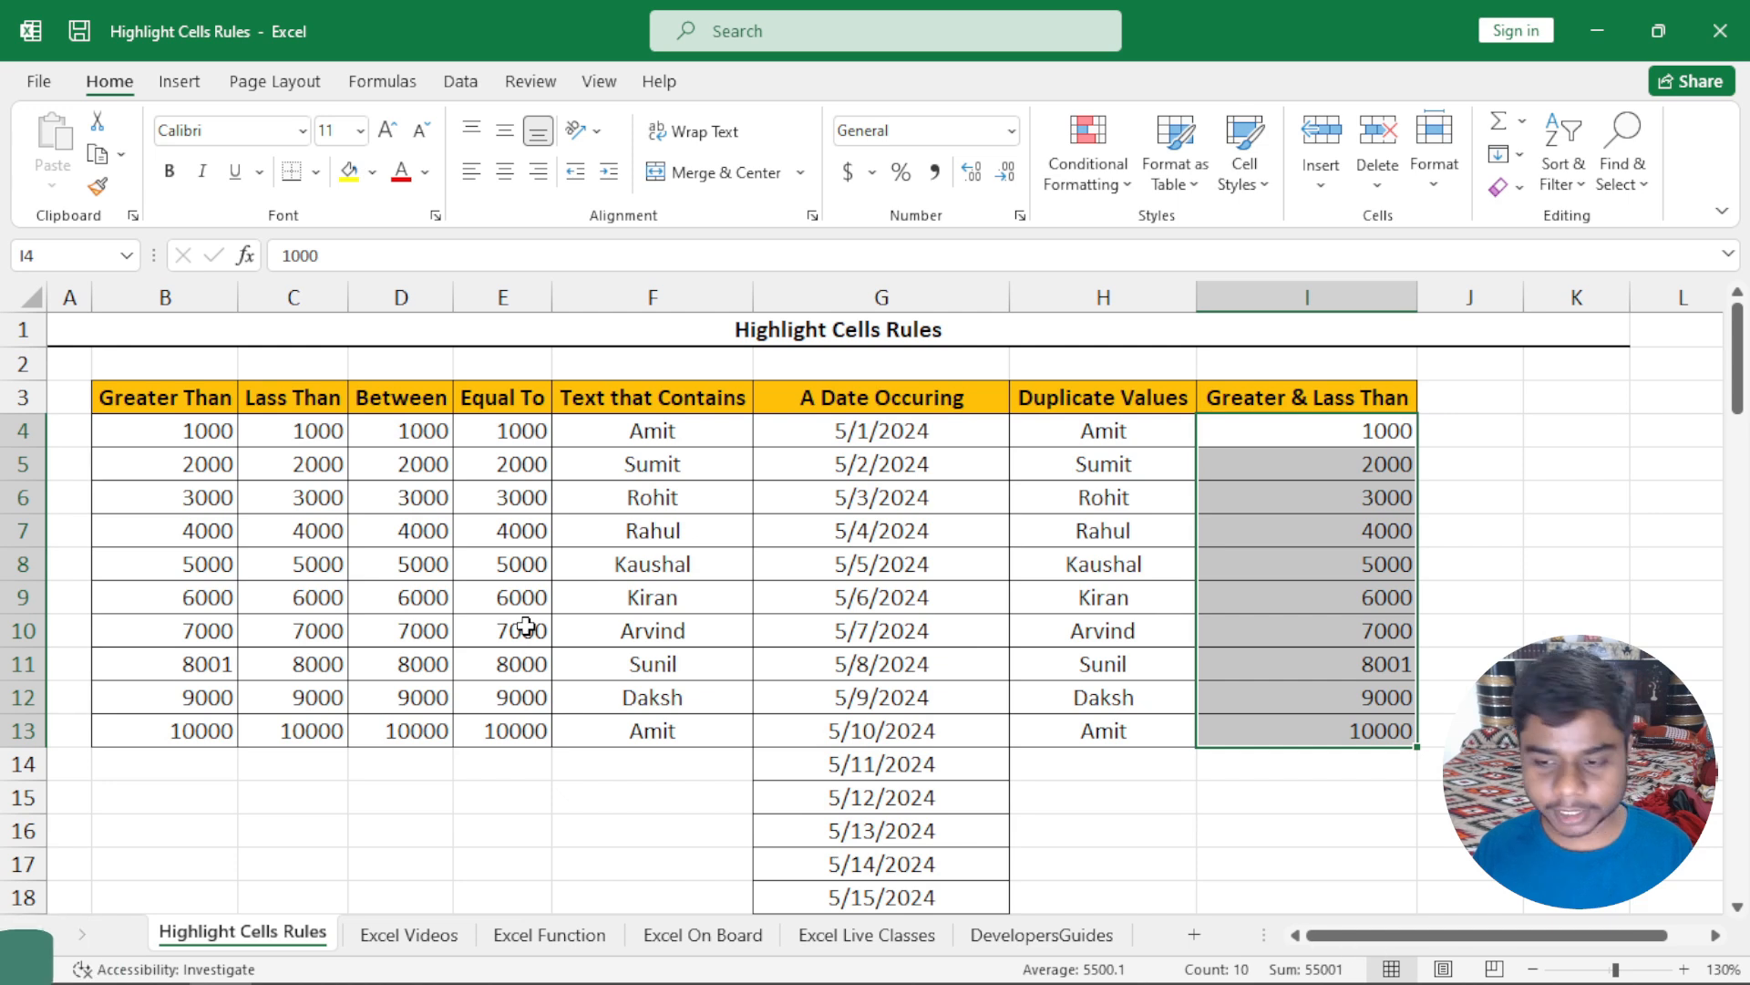
key(ctrl+z)
Step: Clear the conditional formatting rules from only the selected cells I4:I13
click(1098, 173)
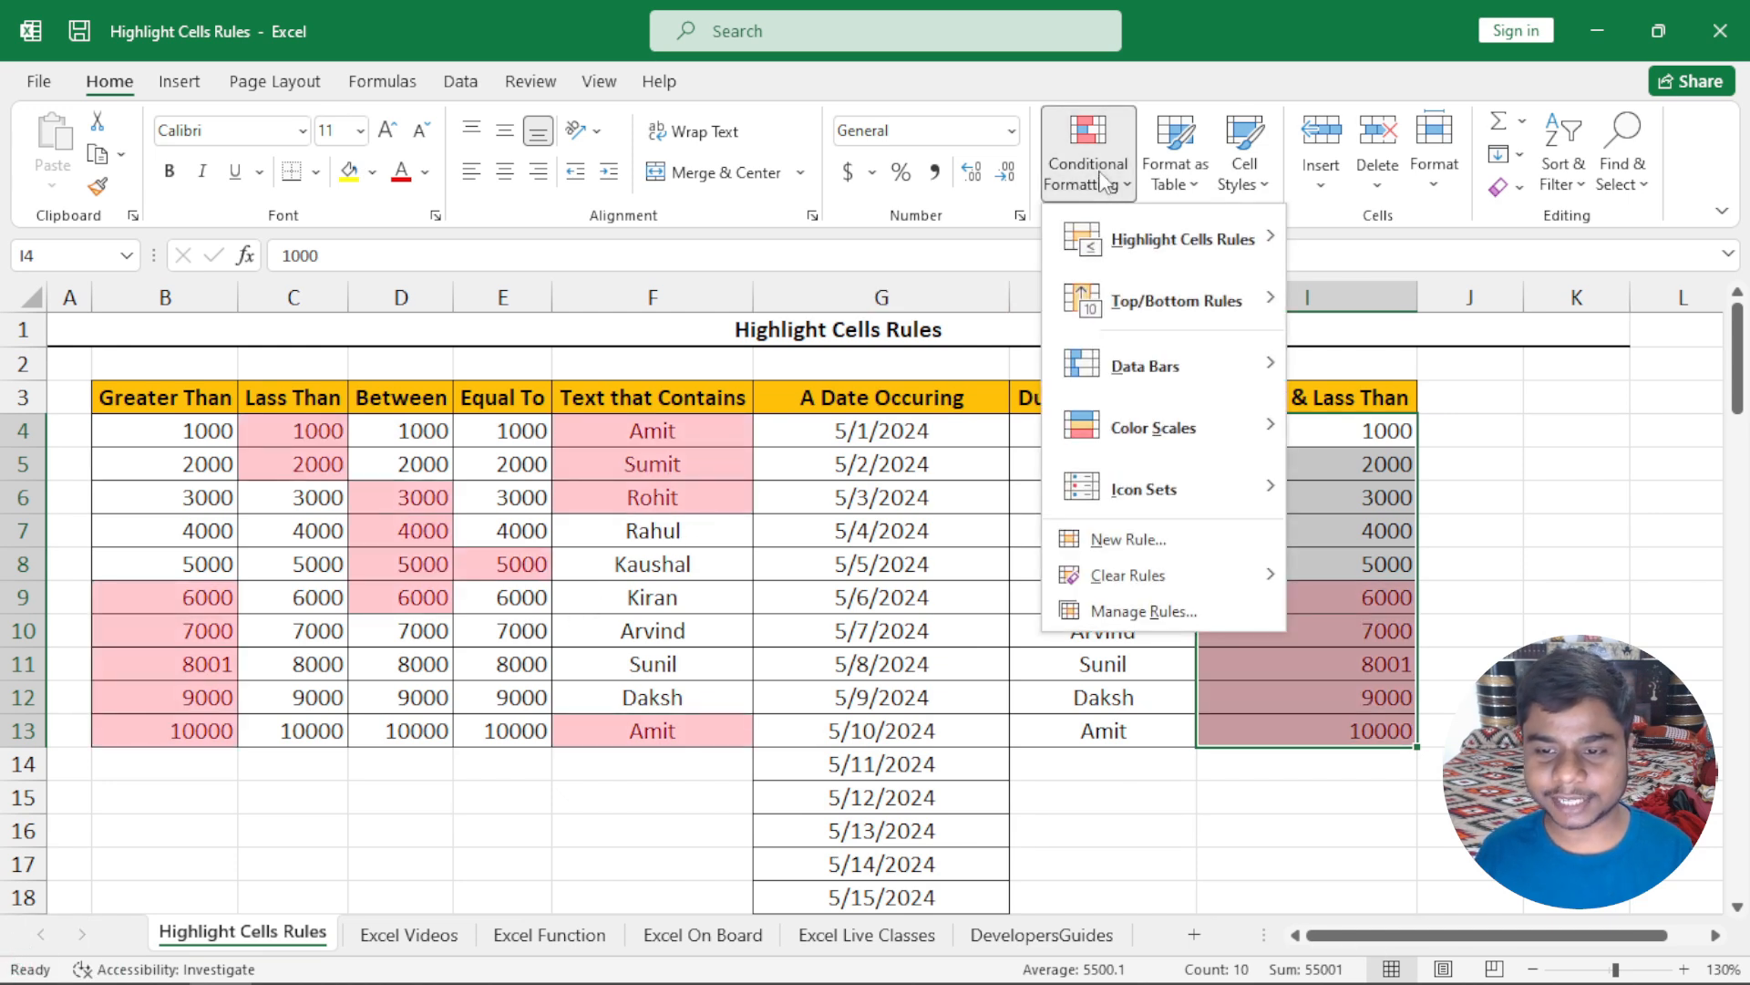
mouse_move(1184, 577)
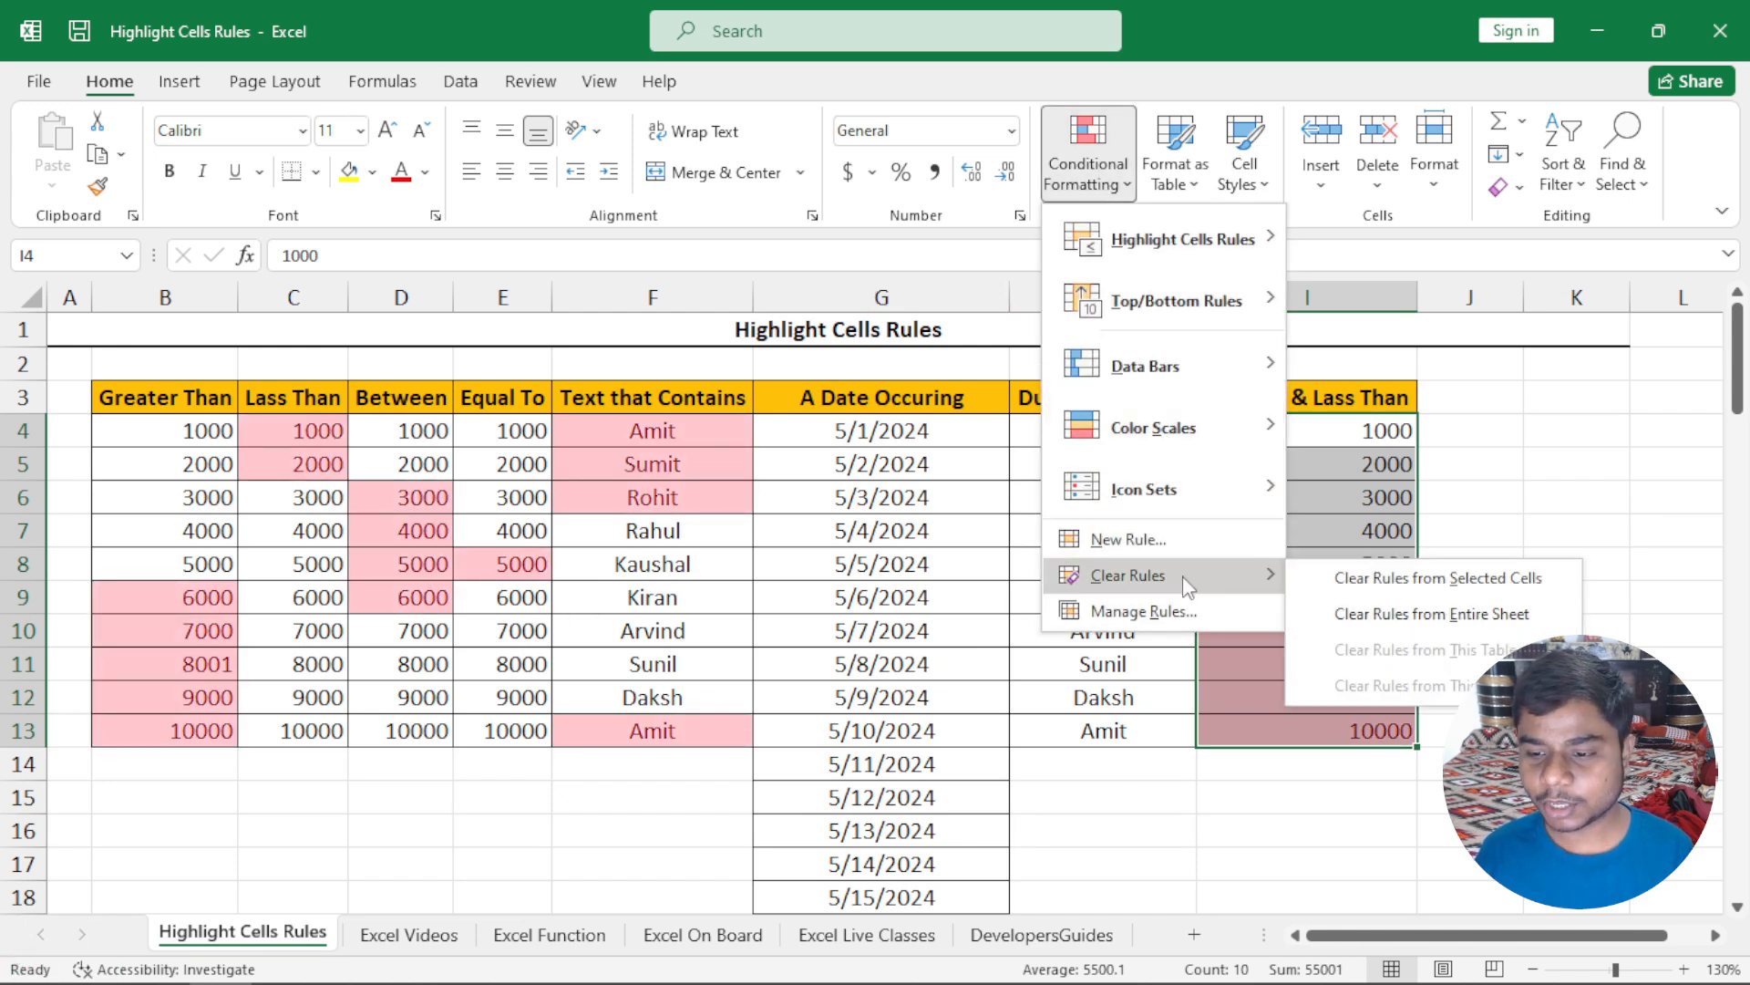
click(1404, 576)
Step: Highlight the values greater than 8000 in I4:I13 with Light Red Fill with Dark Red Text
drag(1372, 440, 1349, 729)
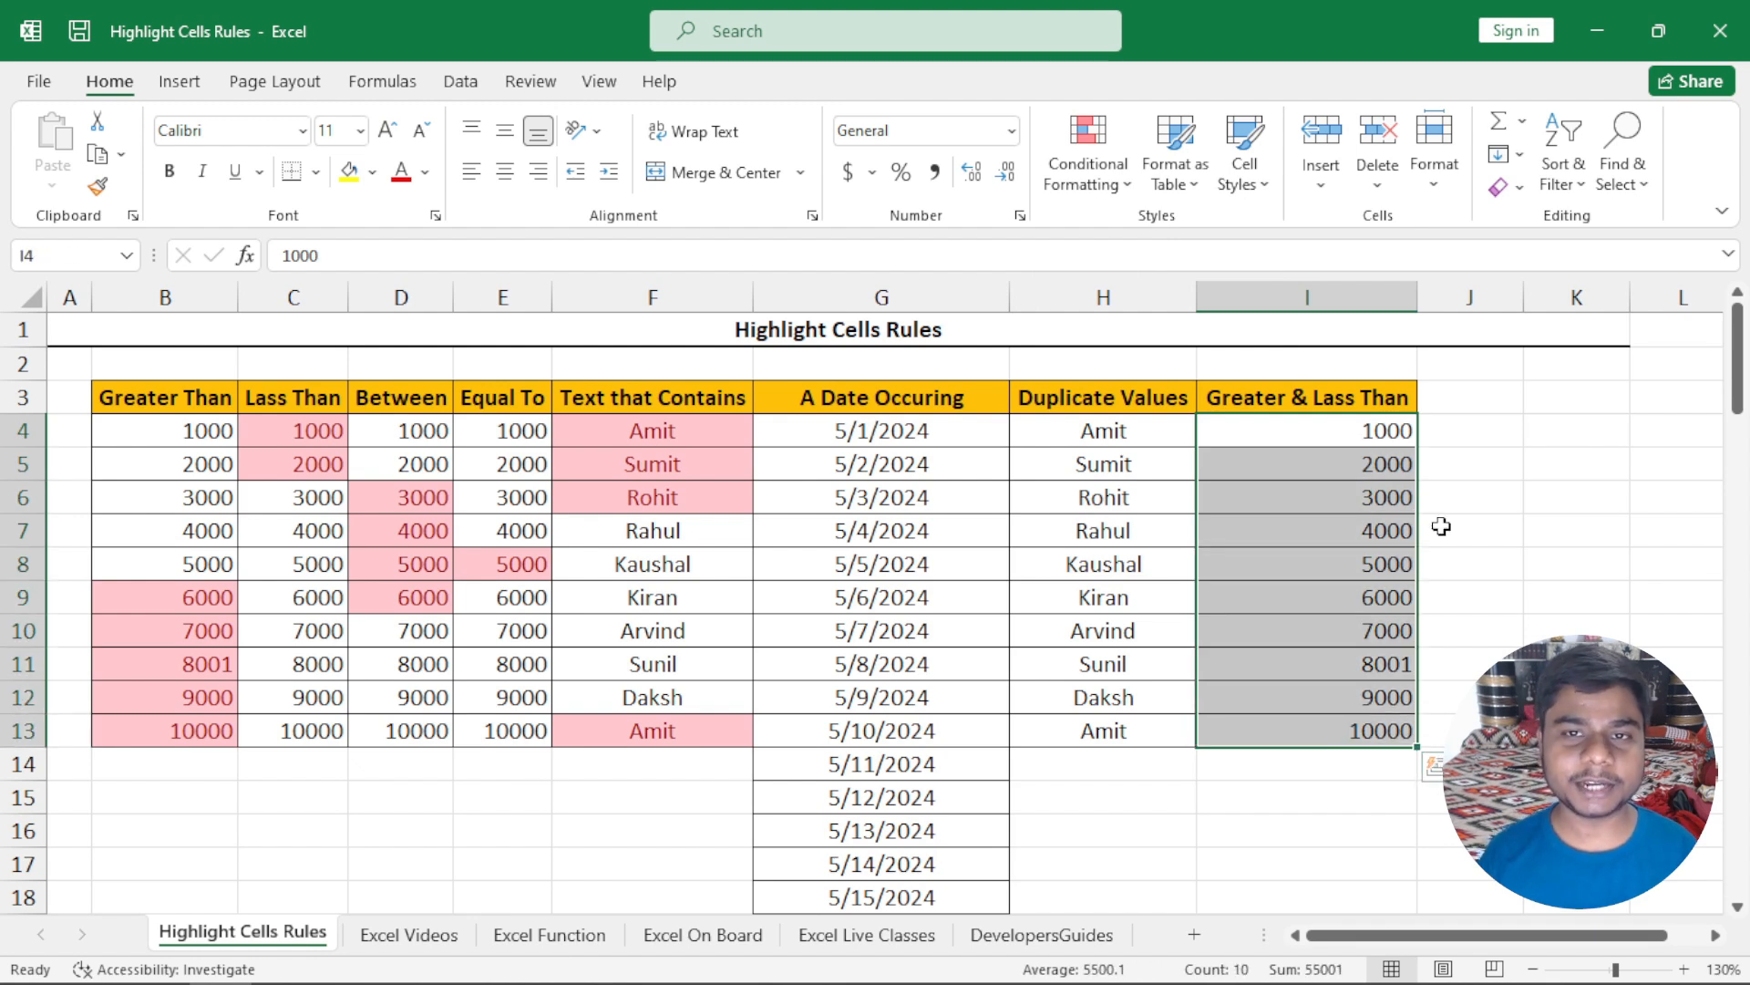
click(1081, 145)
mouse_move(1133, 228)
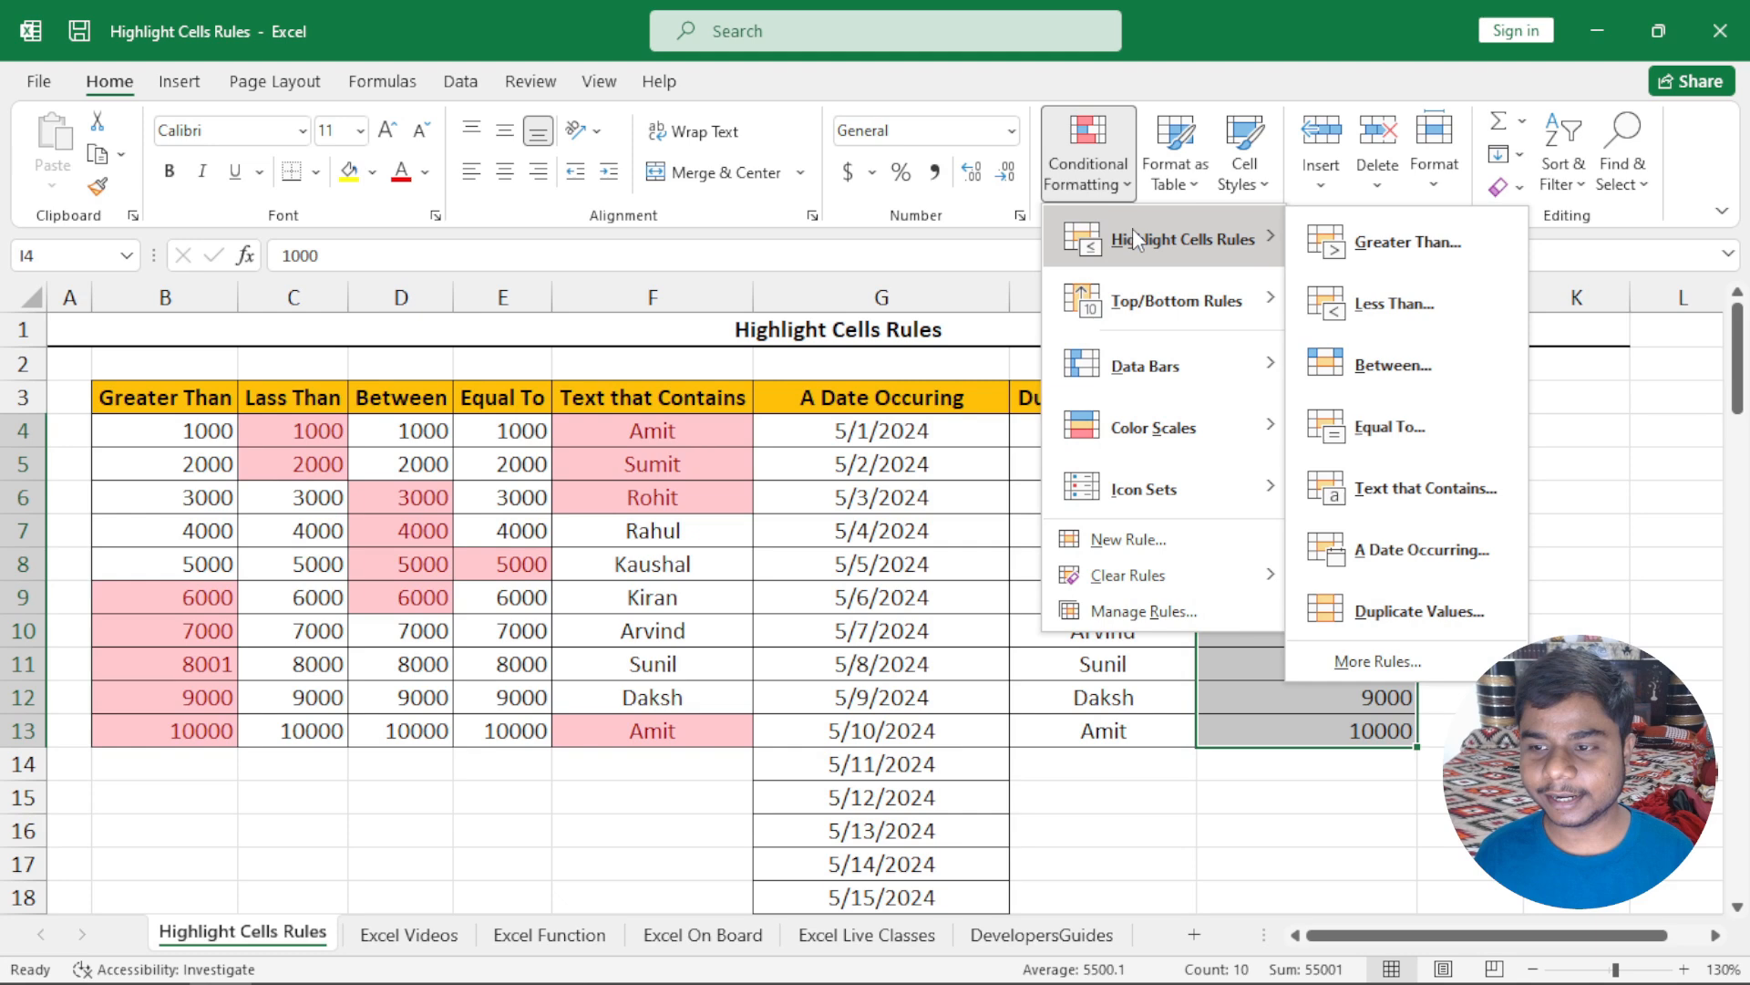
click(1365, 237)
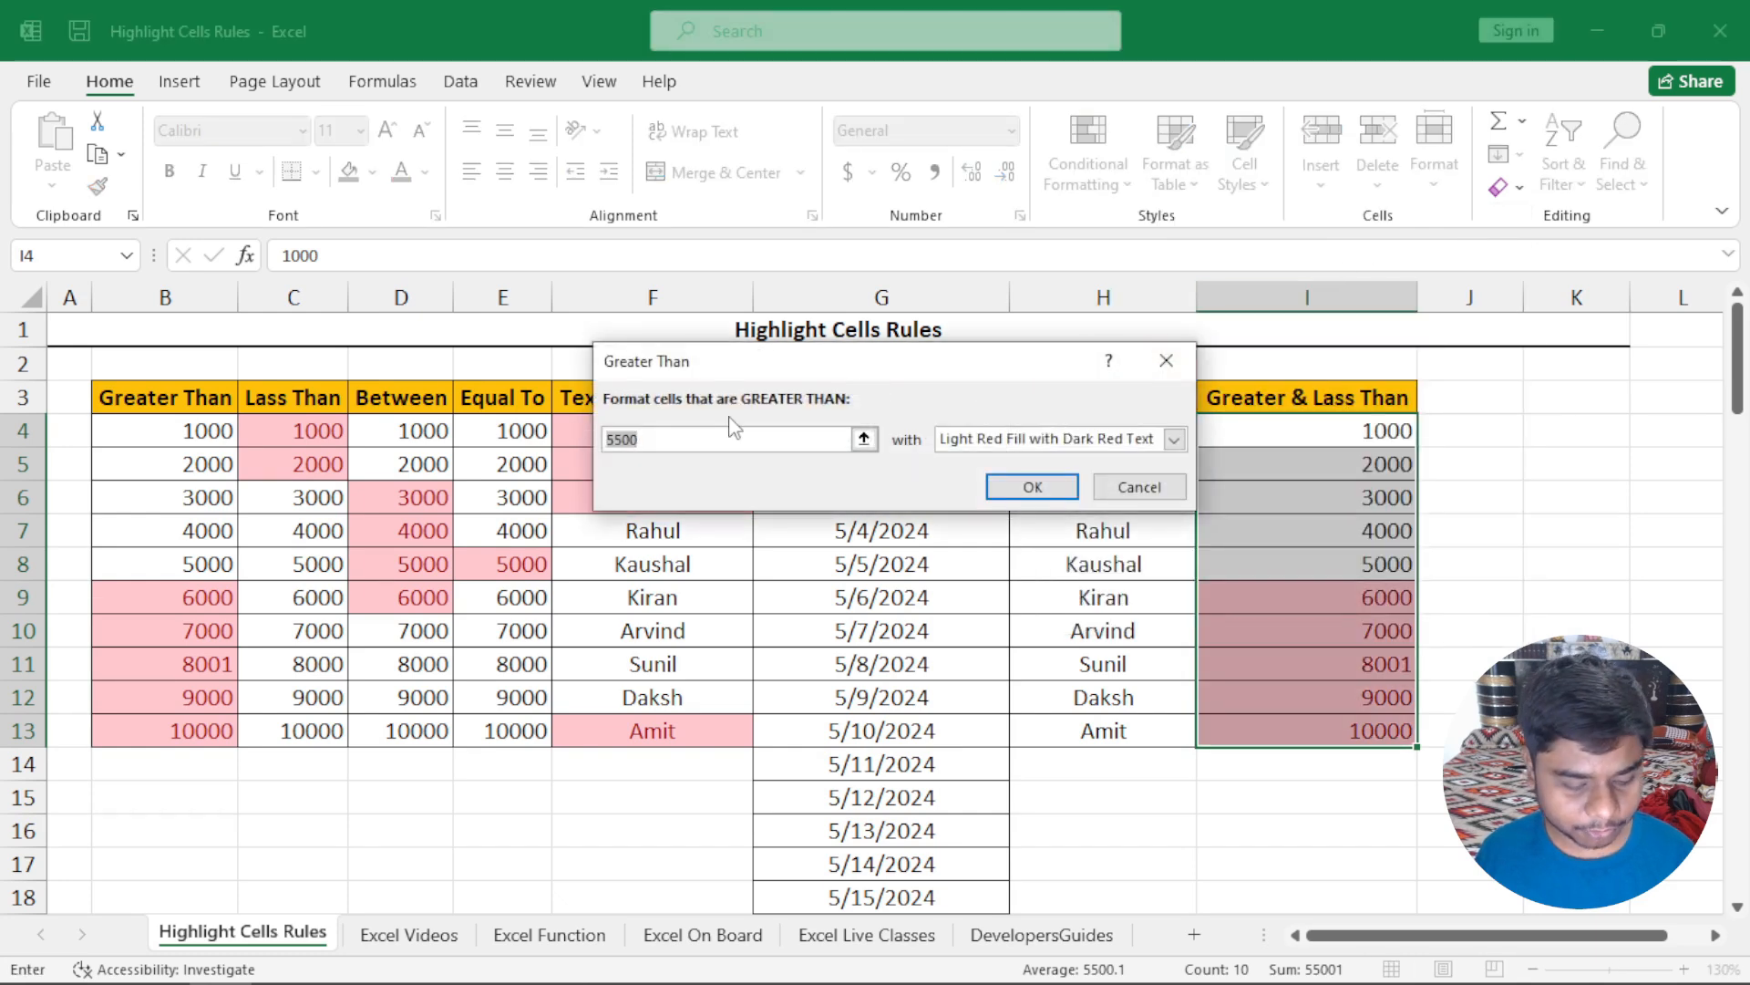
text(80000)
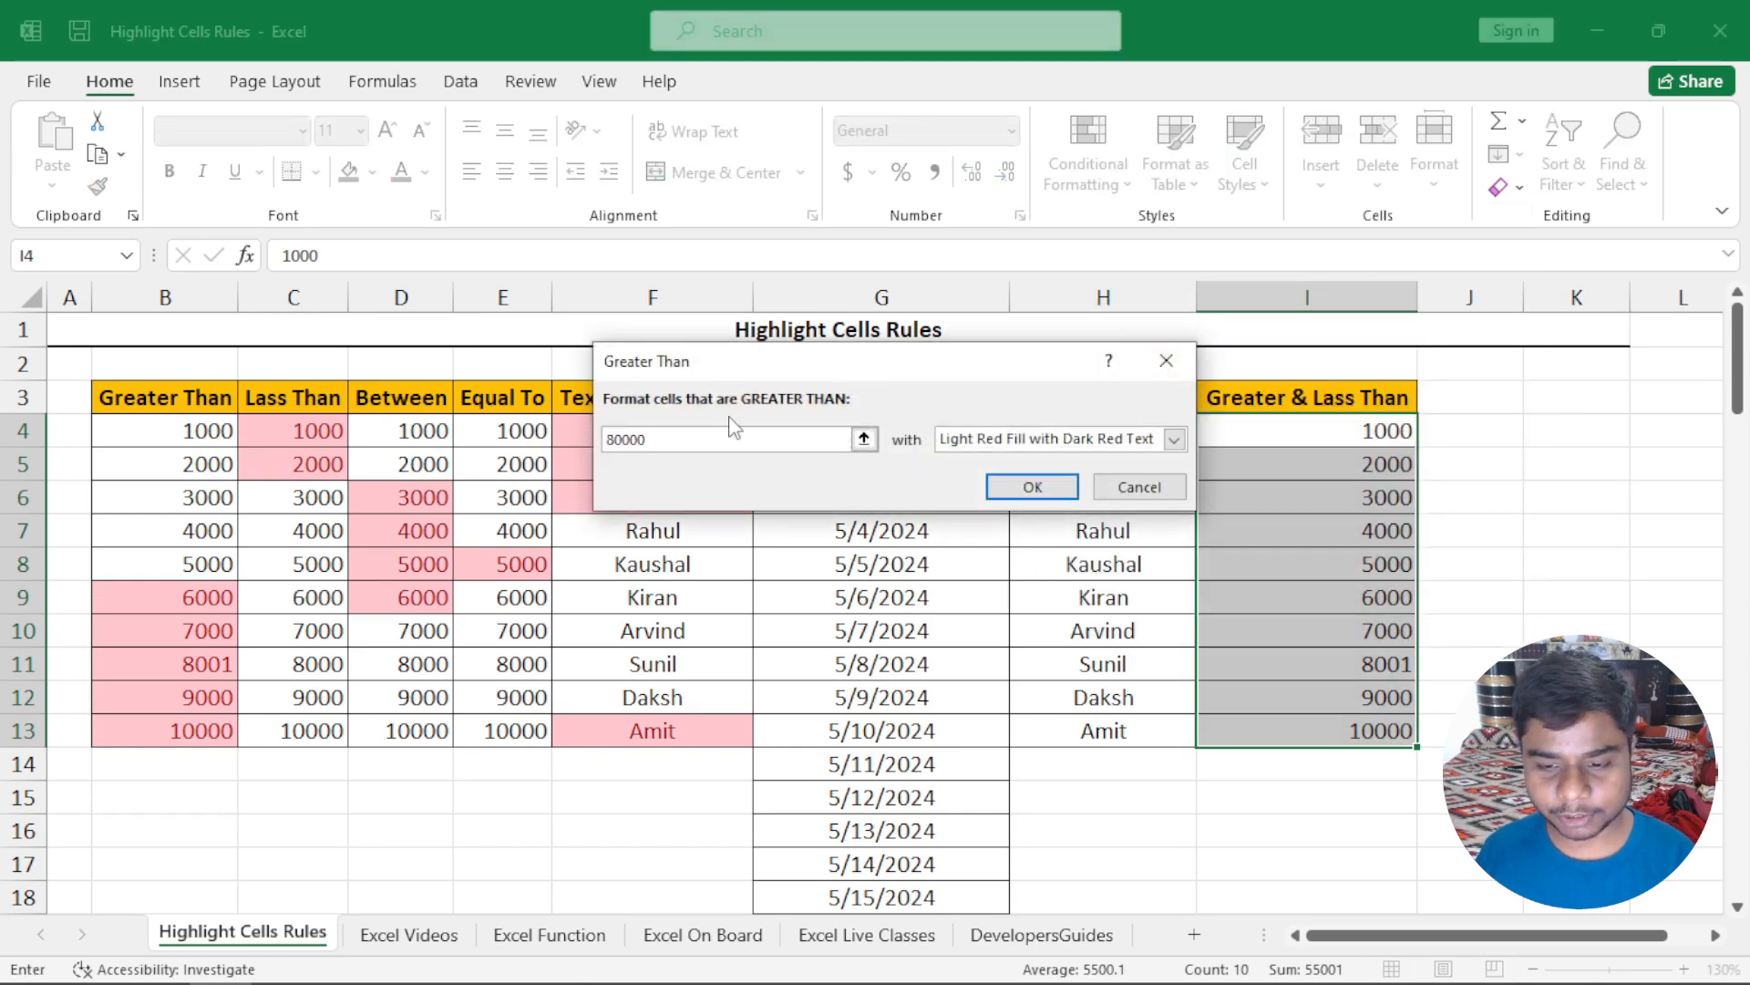
key(BackSpace)
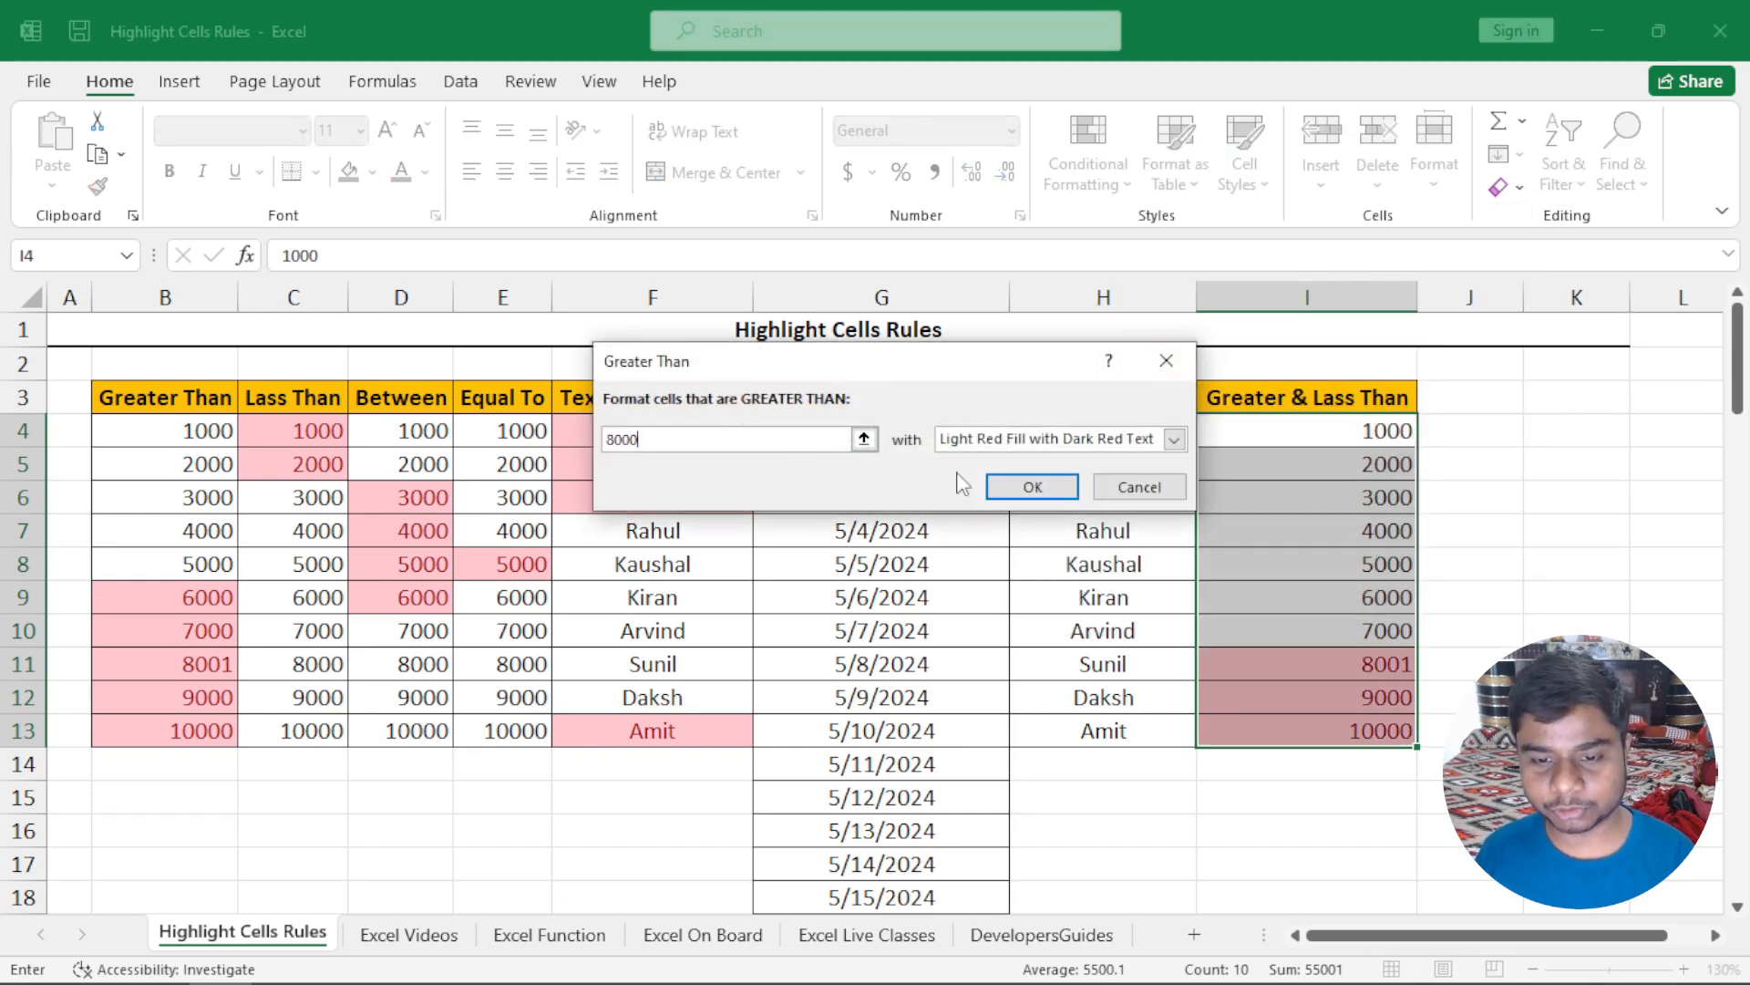
click(1030, 488)
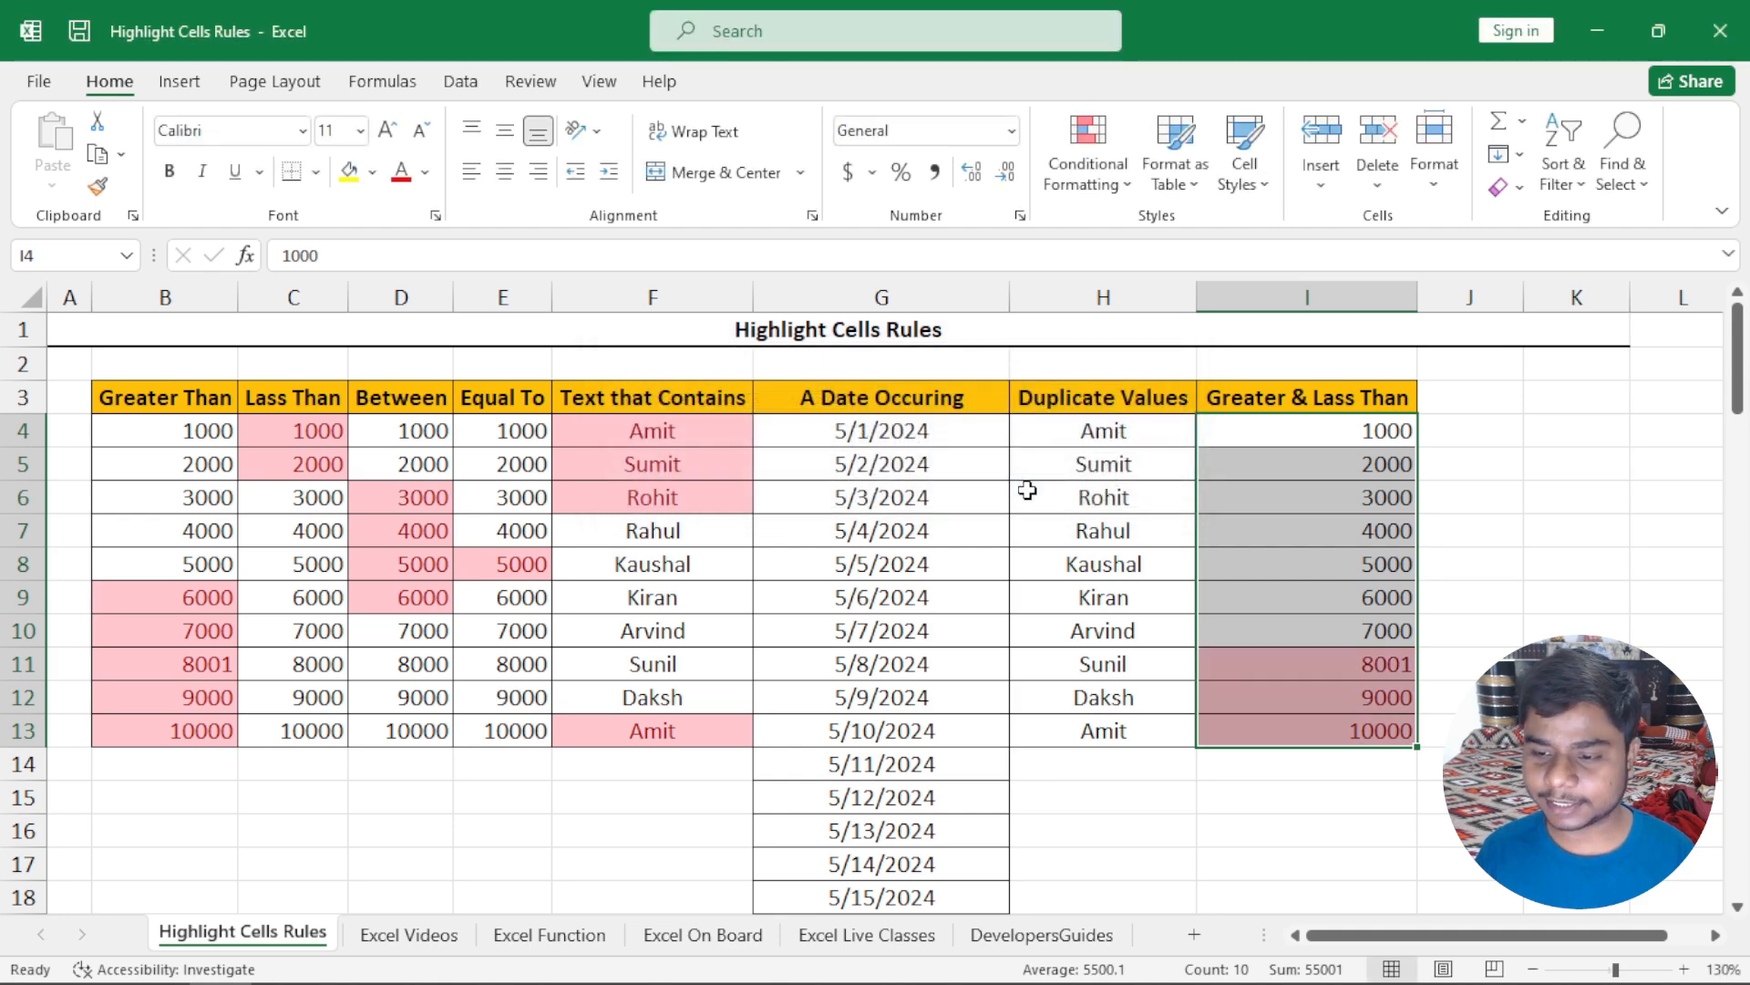
Step: Add a Less Than rule to I4:I13 that formats values below 3000 with Yellow Fill with Dark Yellow Text
click(1094, 173)
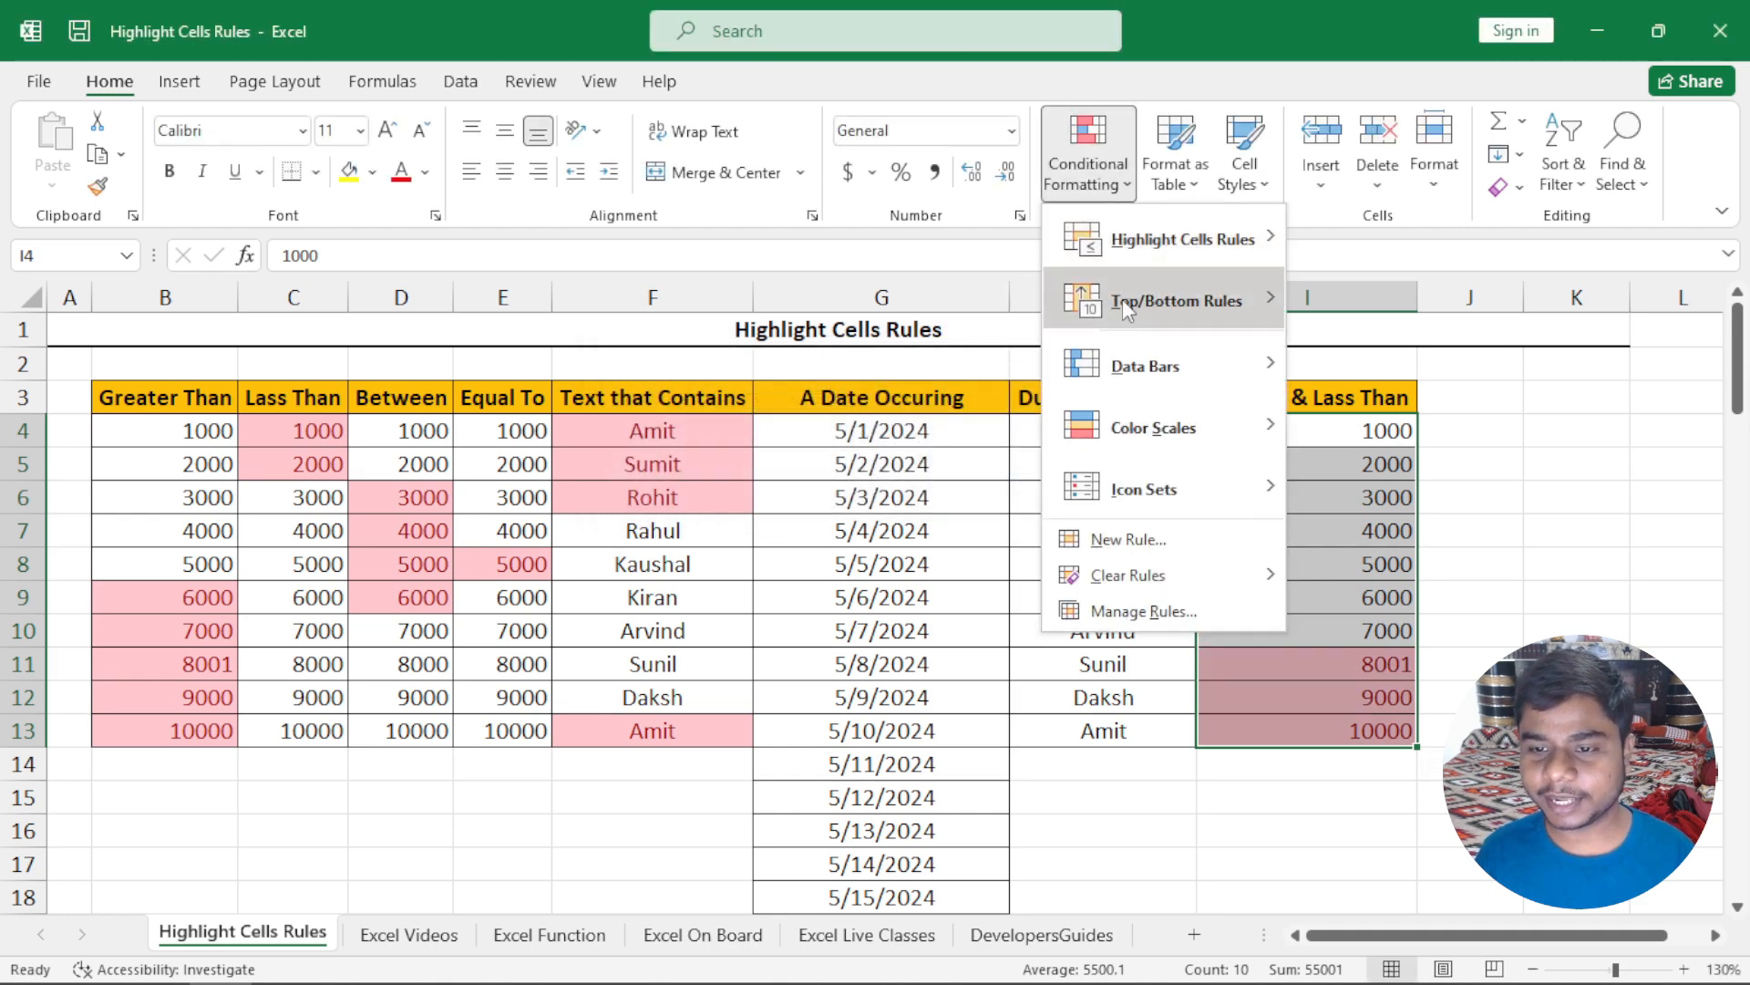
mouse_move(1162, 258)
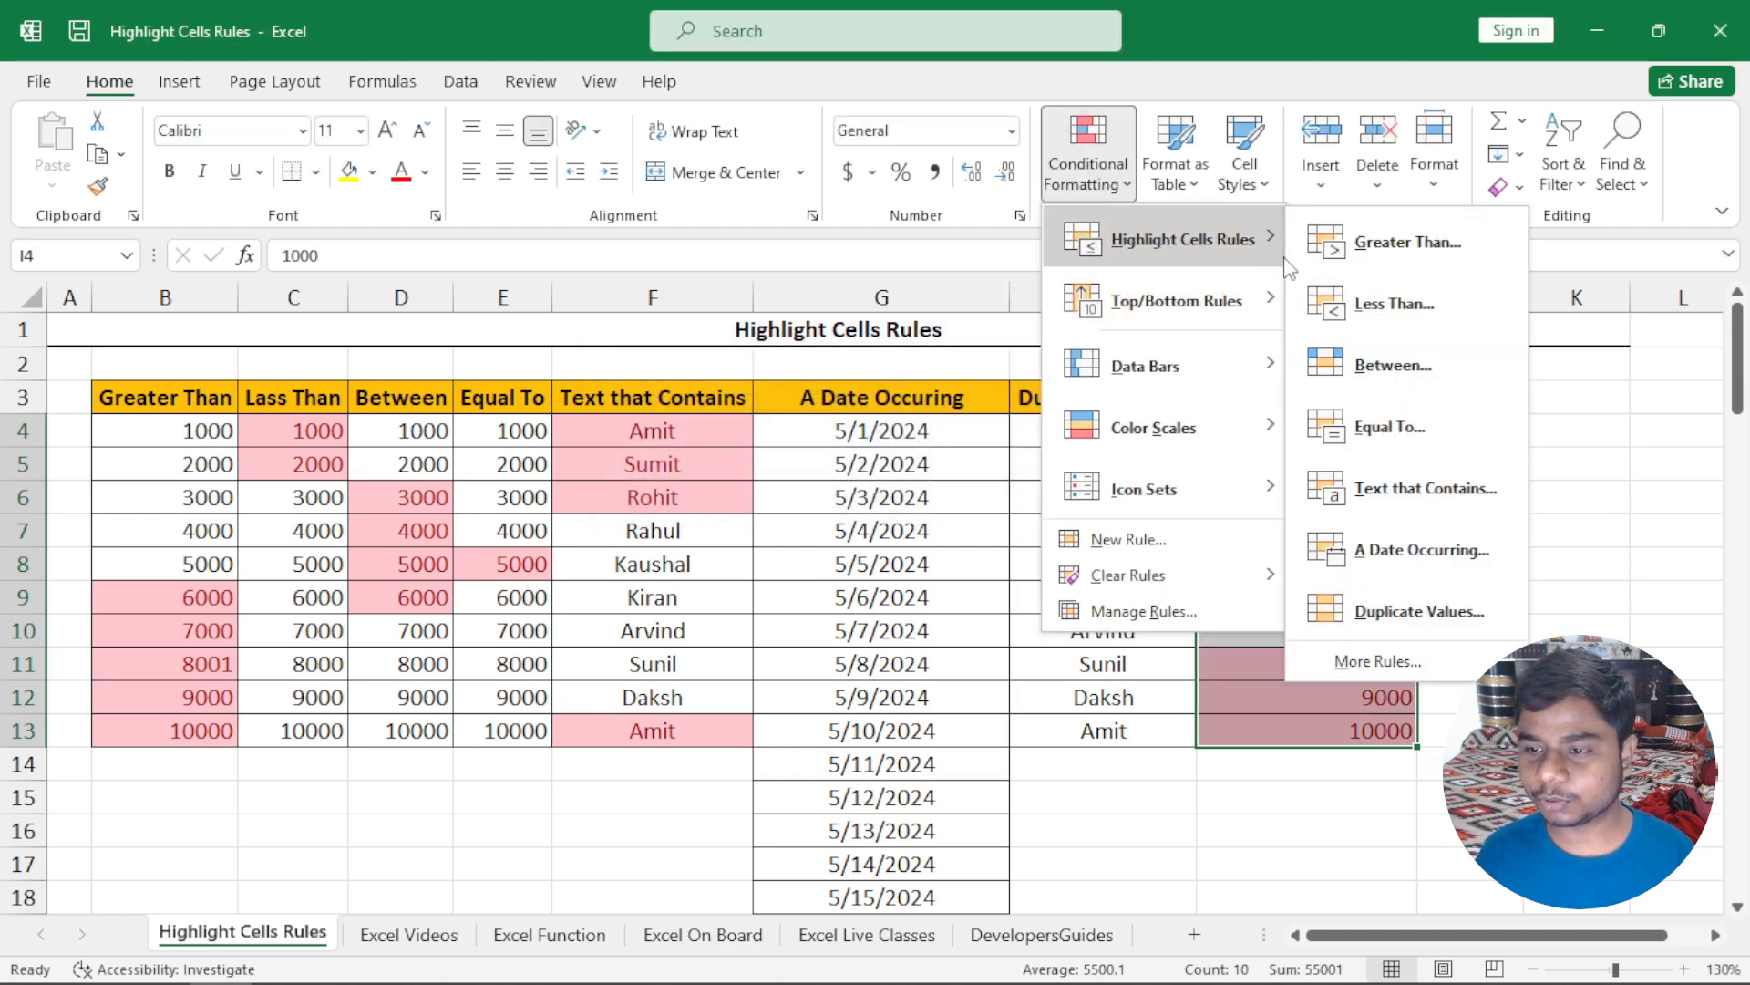
click(1387, 304)
text(3)
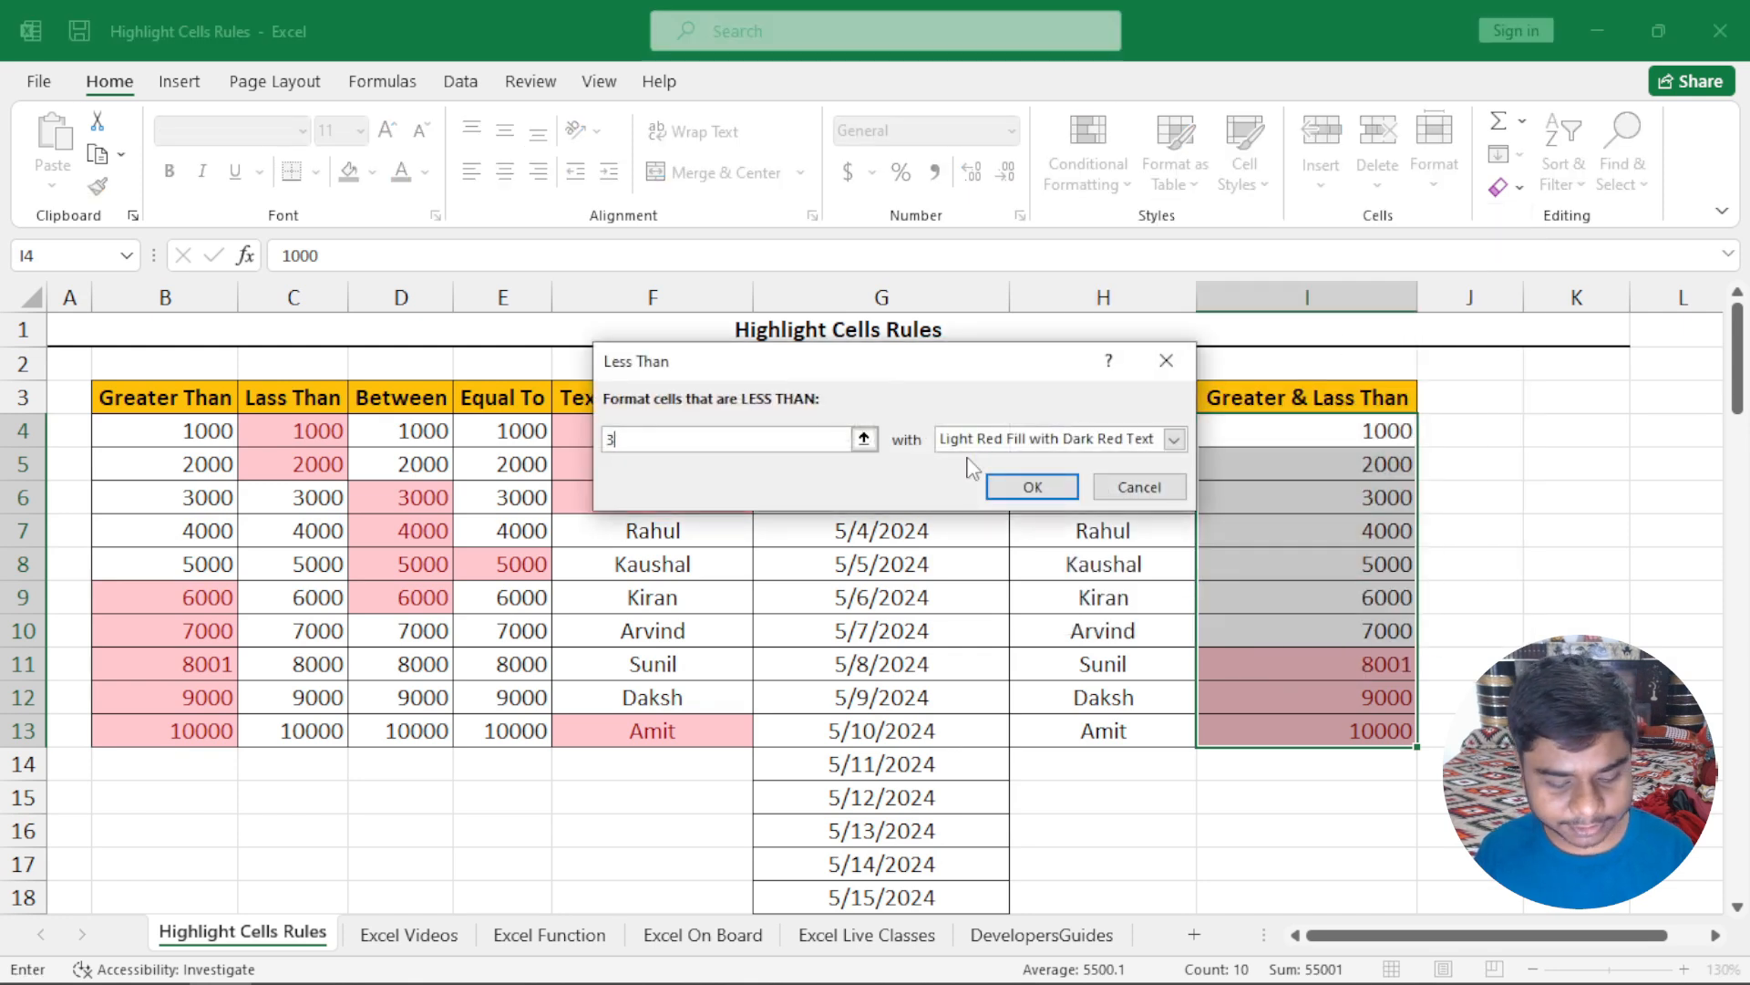
text(000)
click(1175, 438)
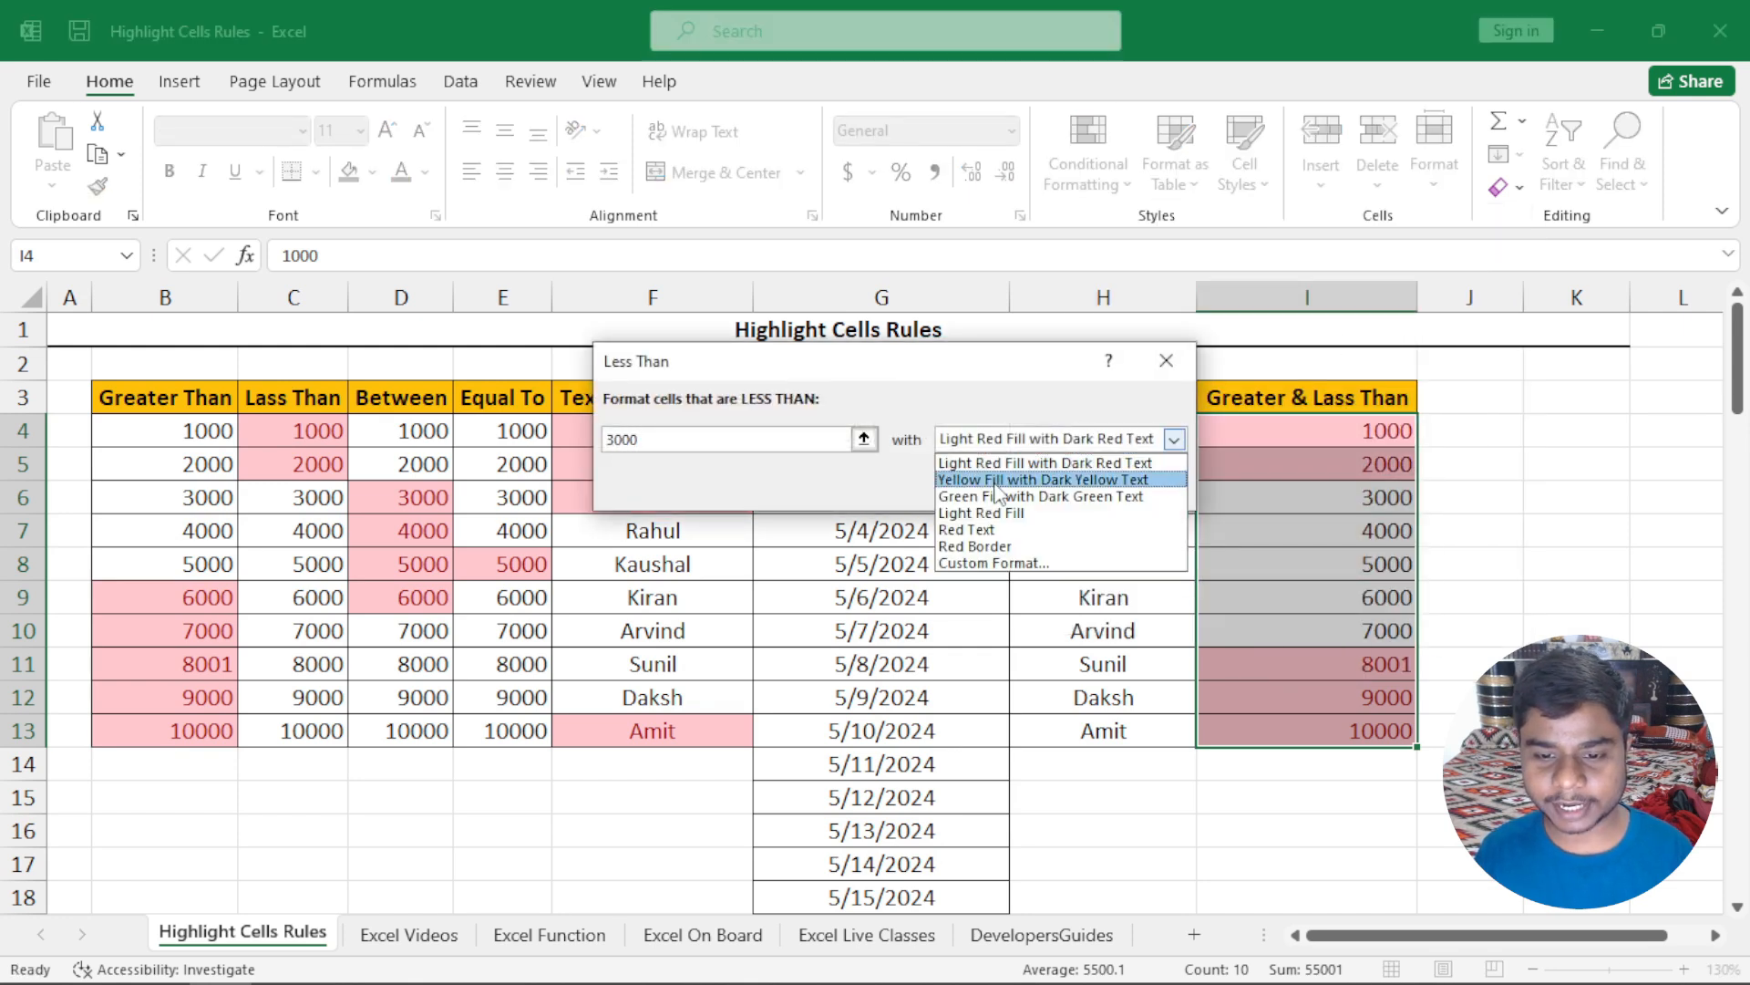
click(996, 481)
click(1002, 498)
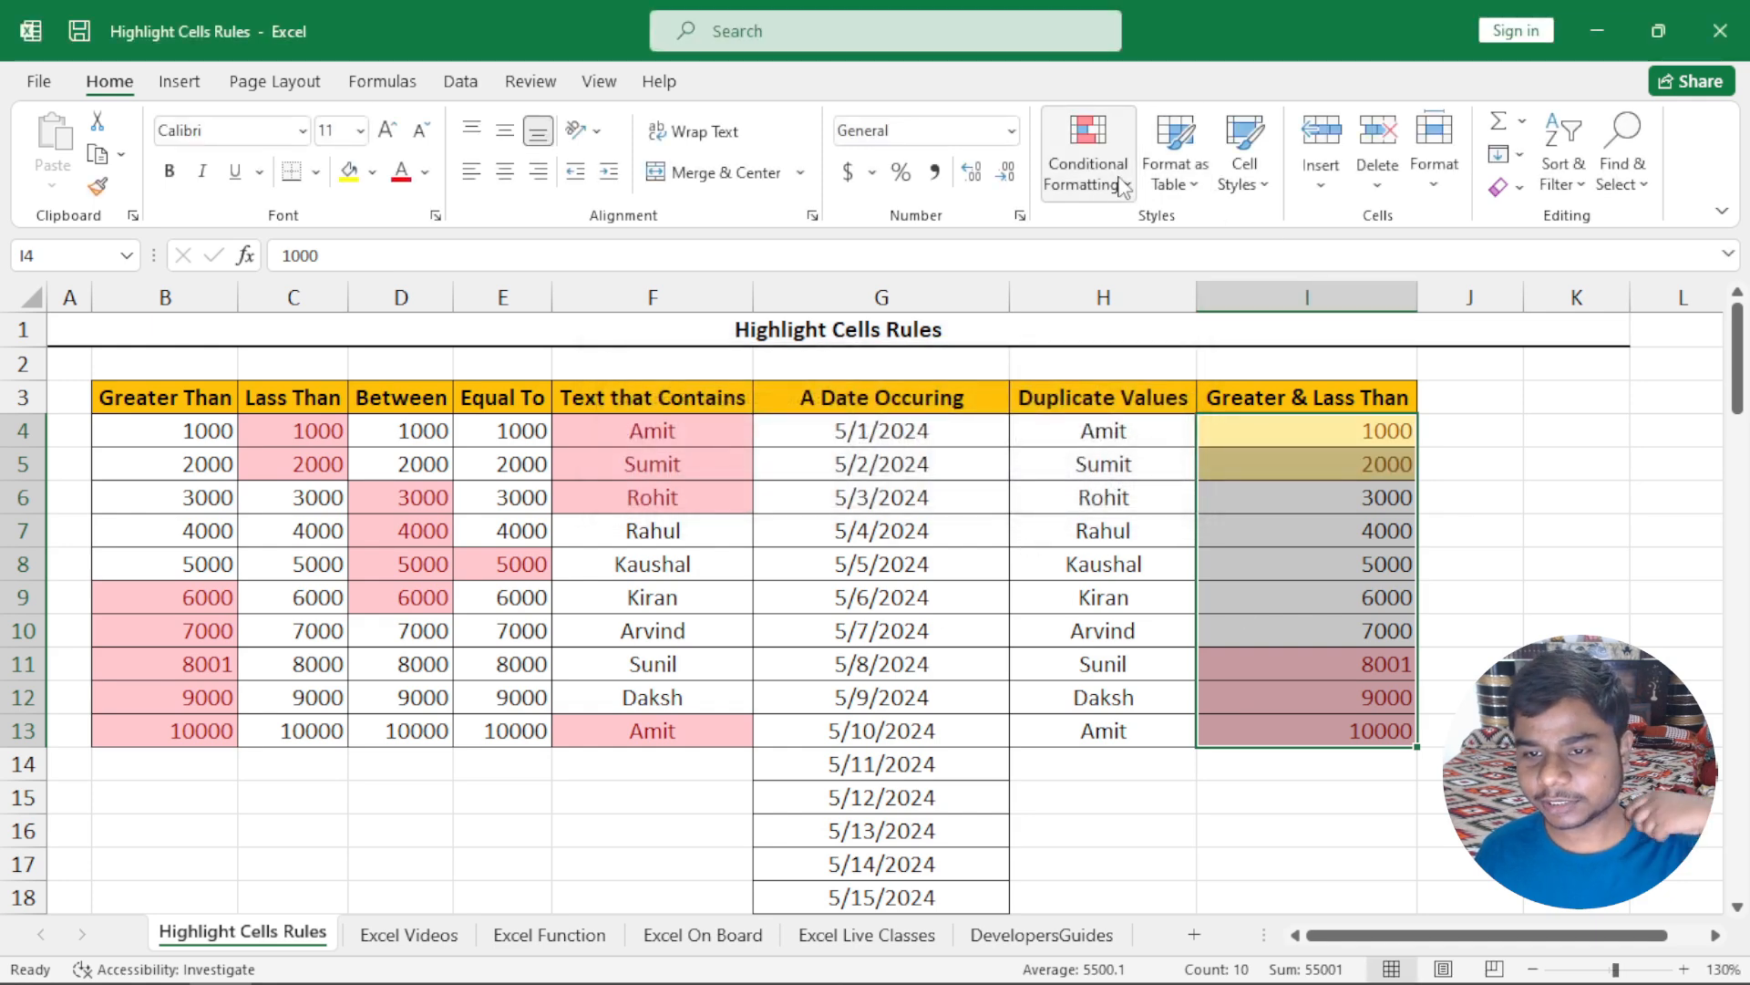
Step: Add an Equal To rule to I4:I13 that formats the value 5000 with Green Fill with Dark Green Text
click(1124, 187)
mouse_move(1138, 323)
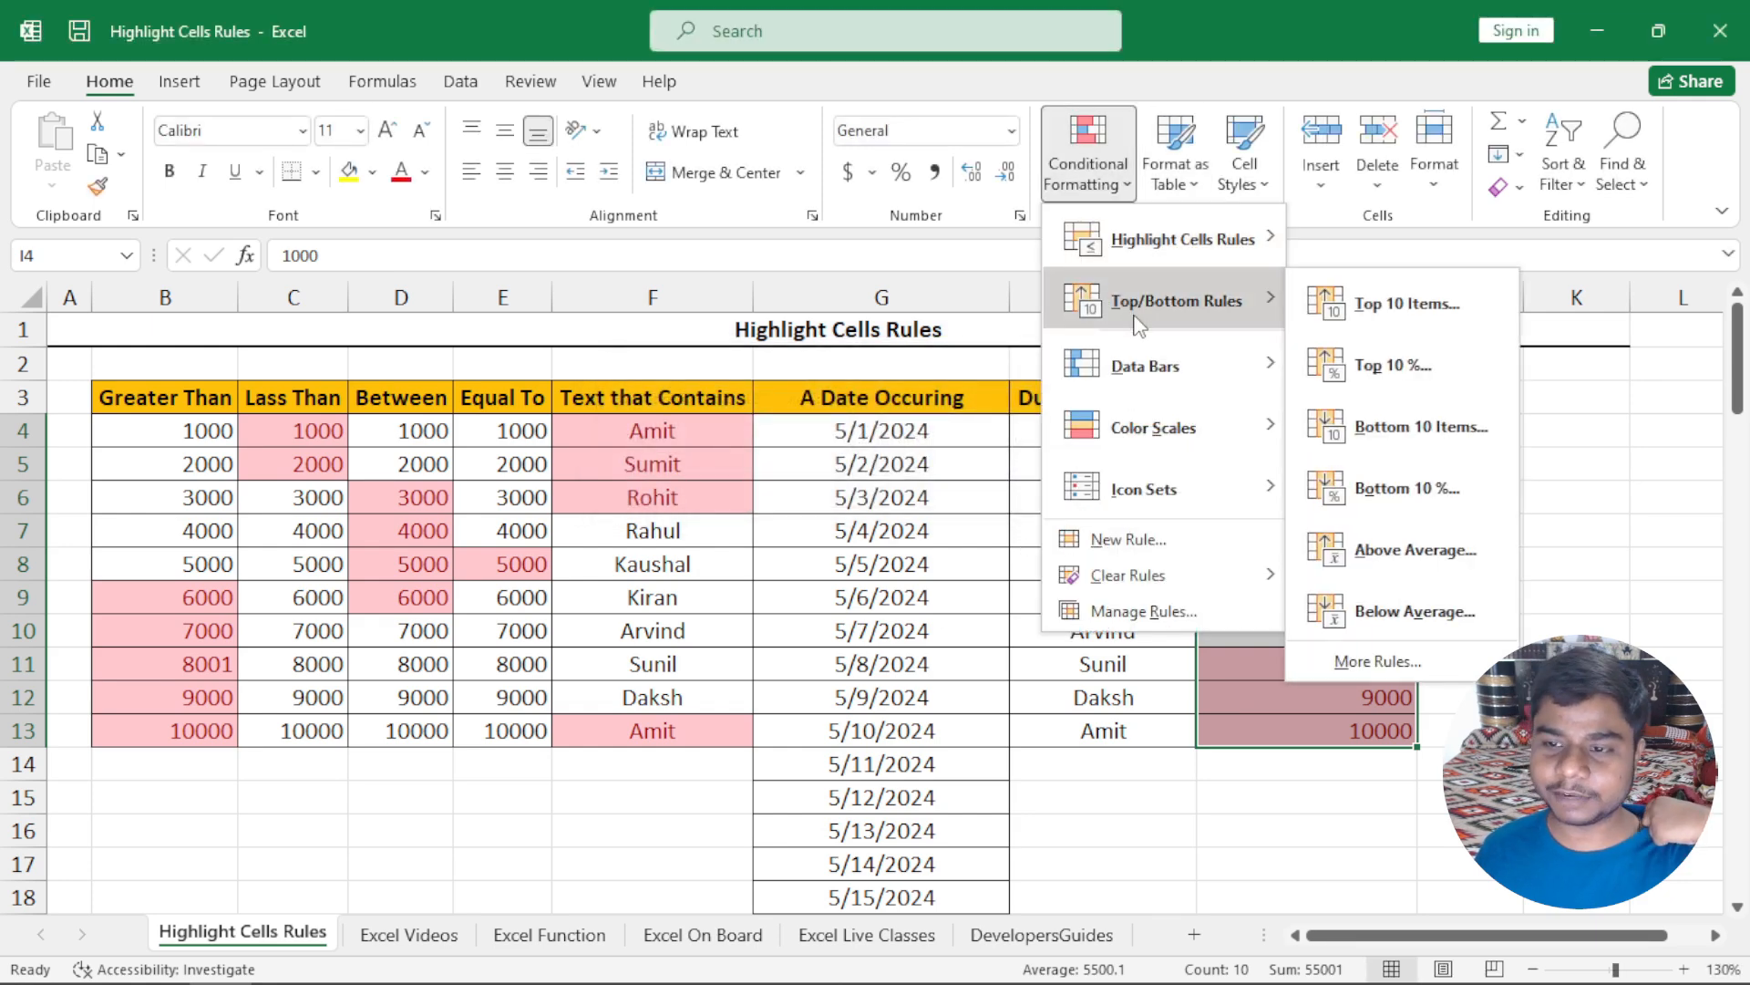
mouse_move(1250, 232)
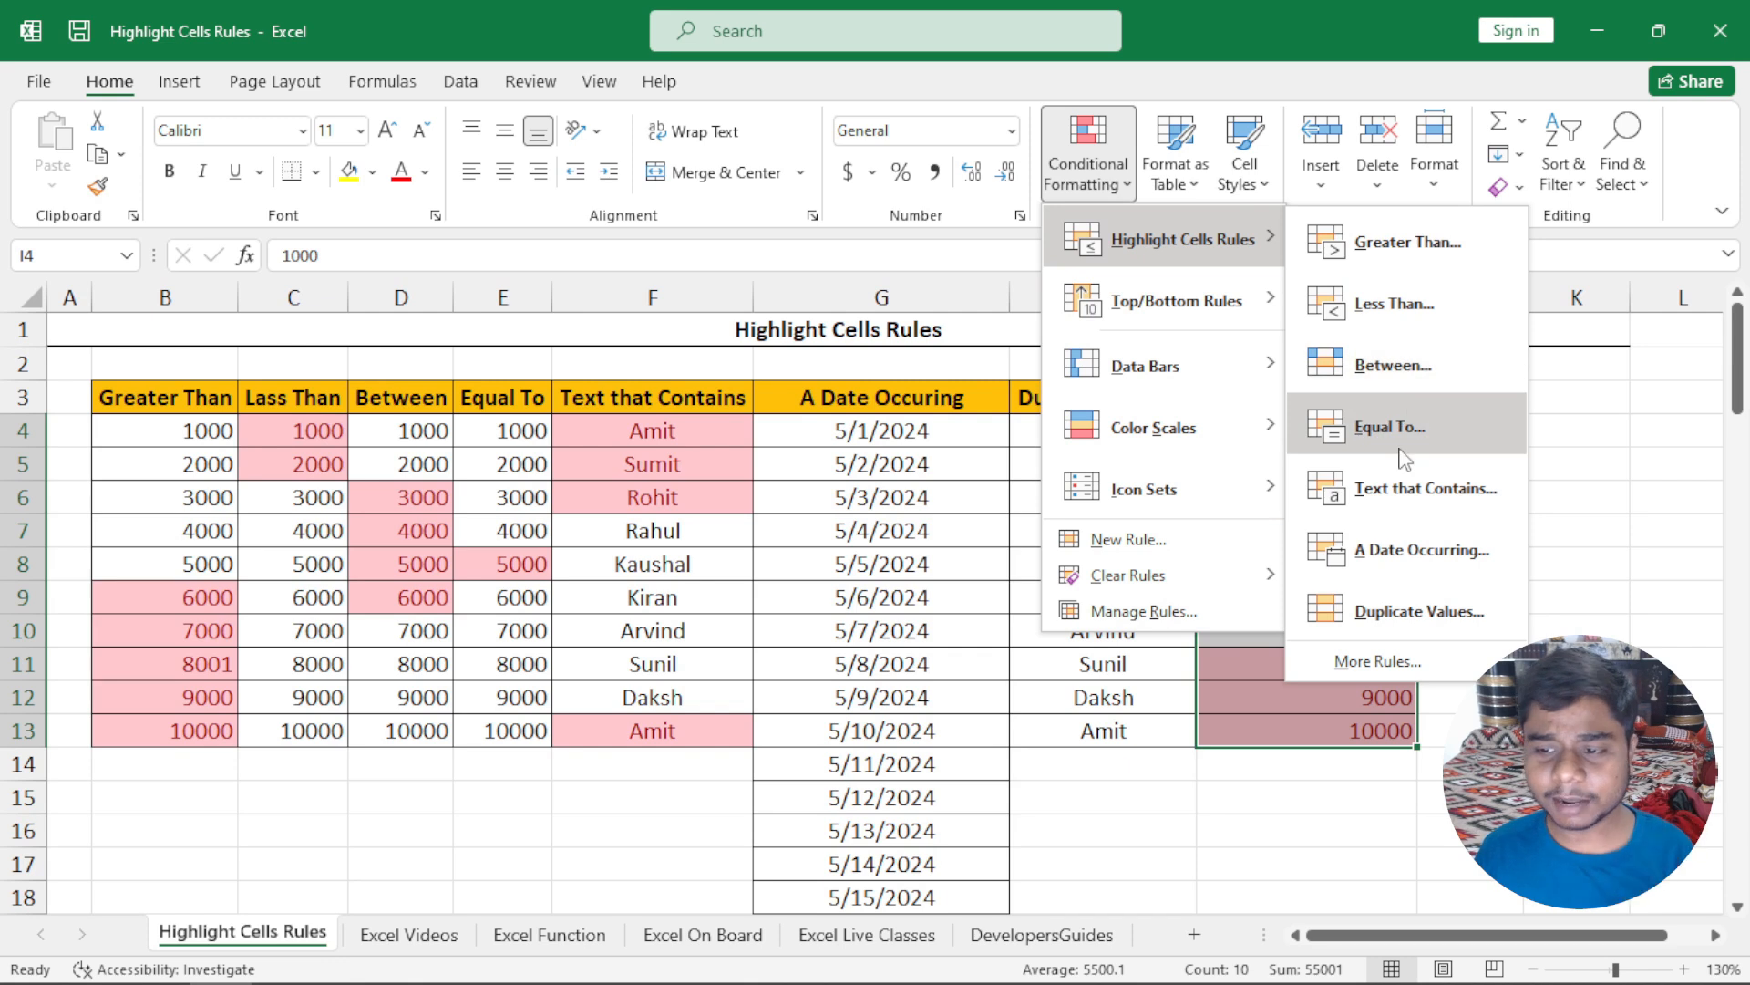
click(1390, 430)
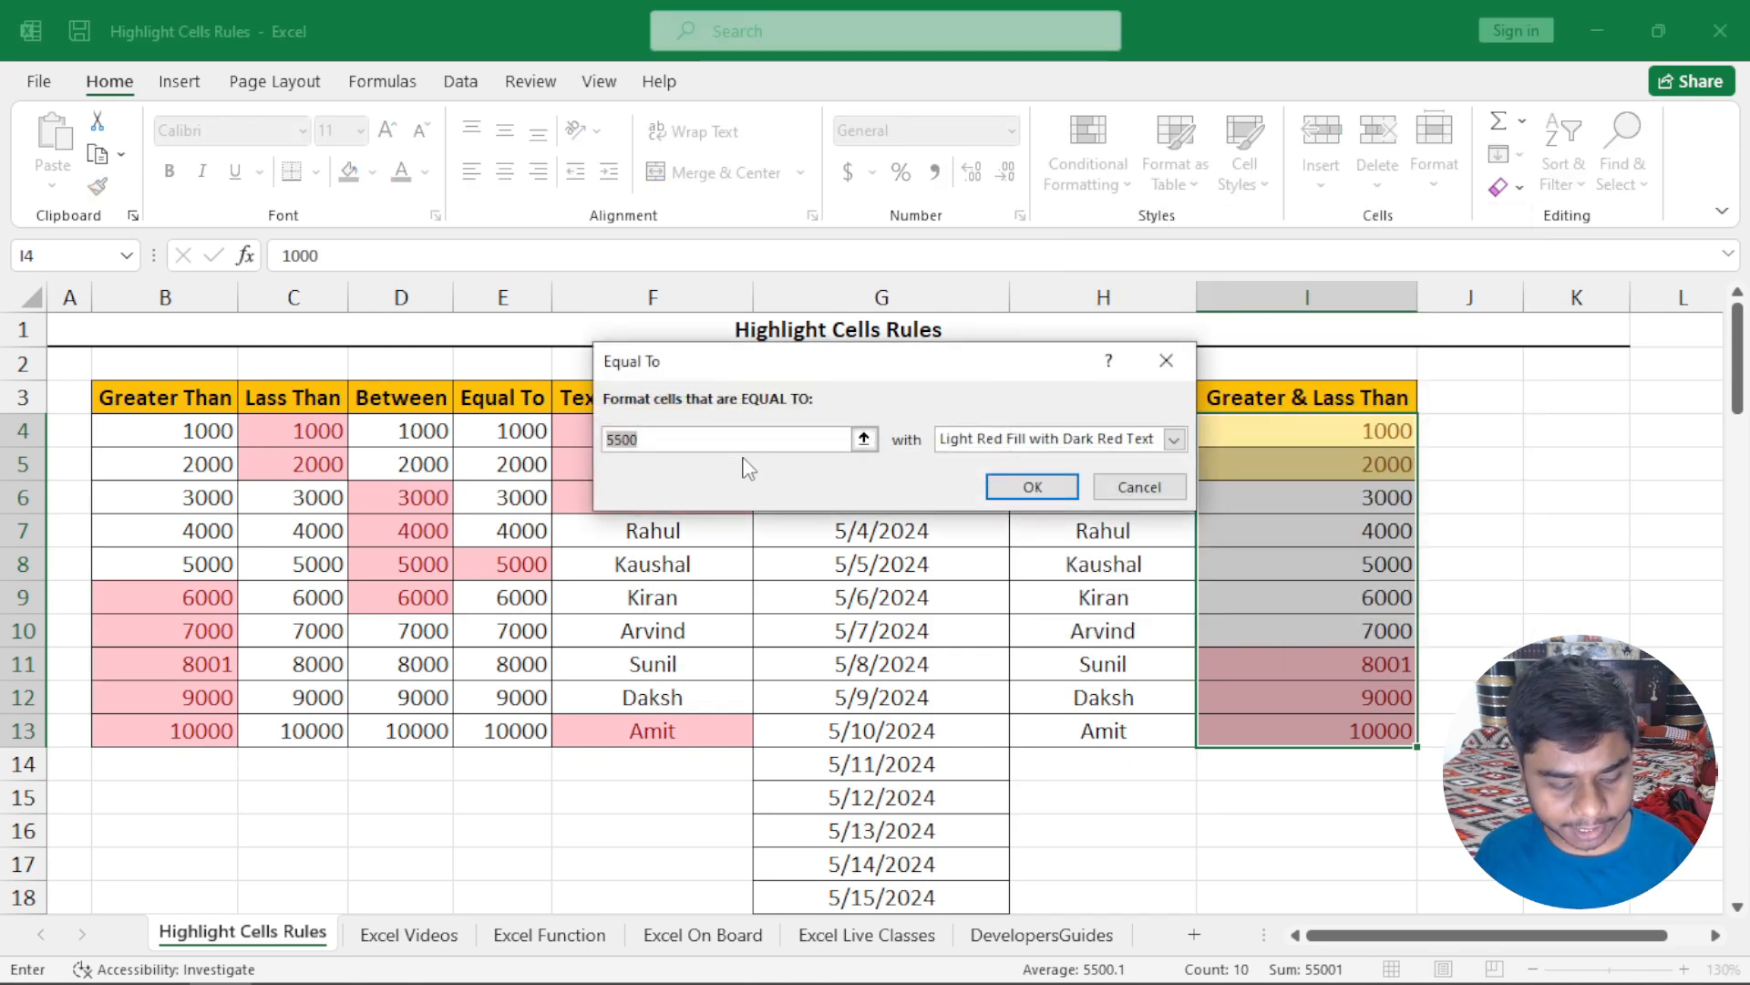
text(5000)
click(1174, 439)
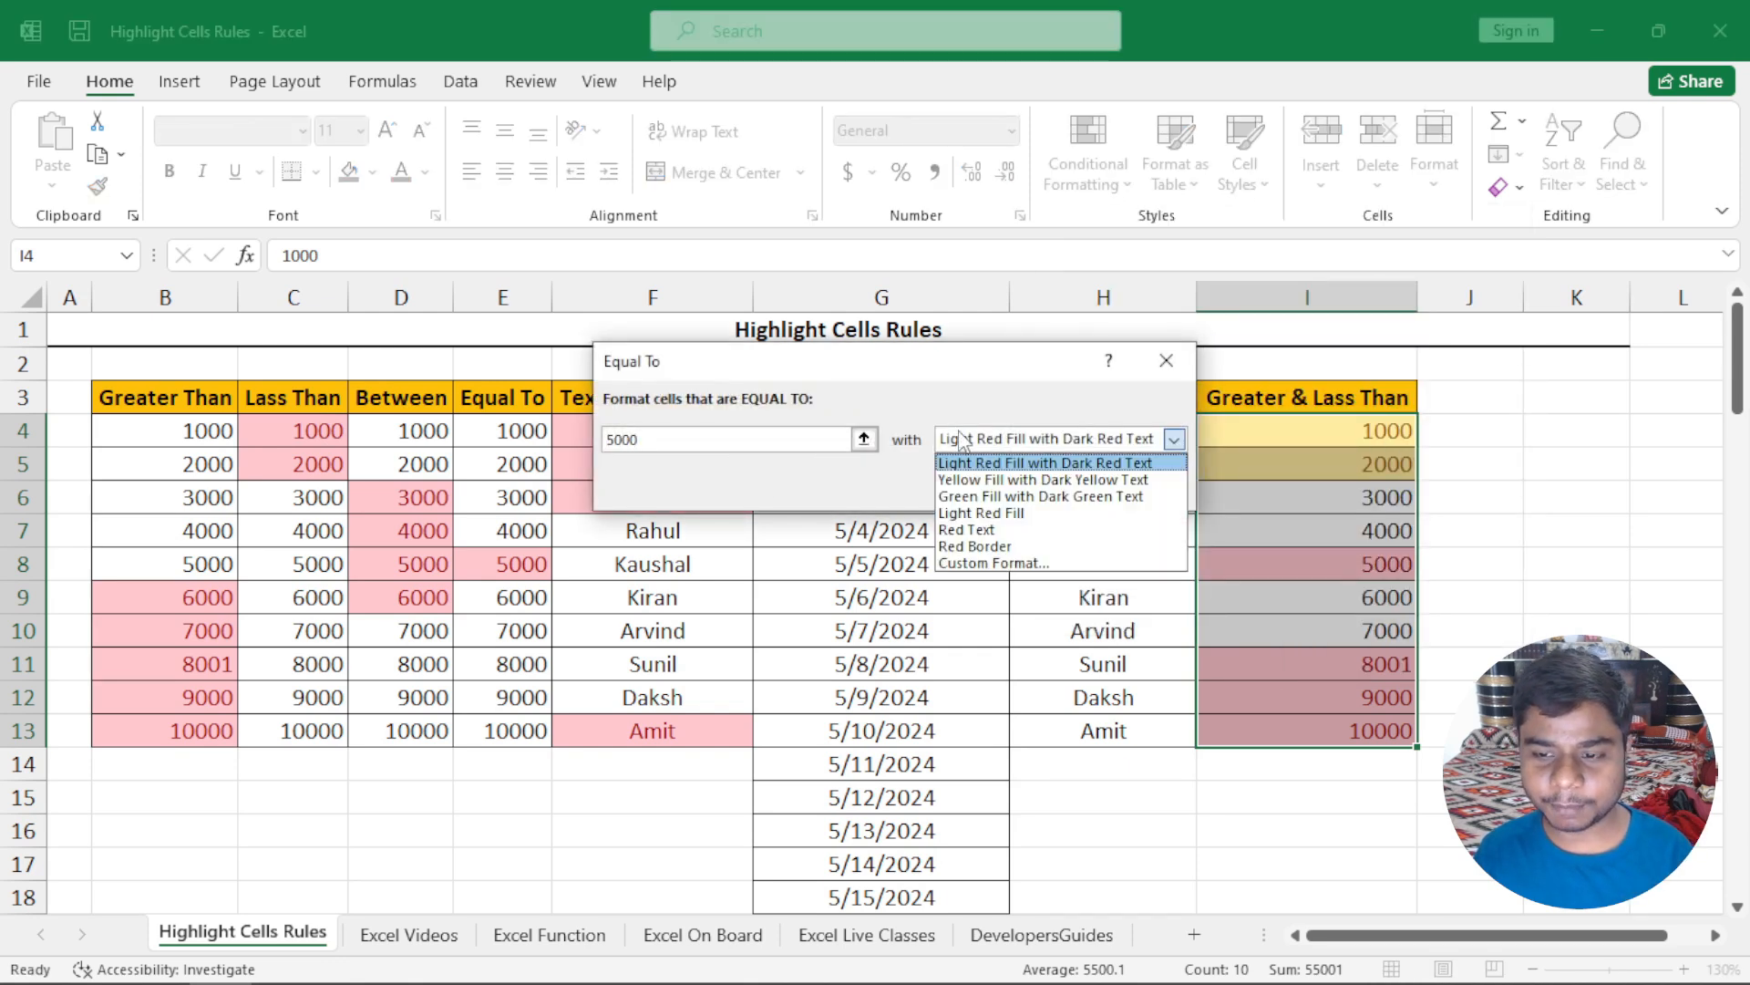
click(965, 497)
click(1031, 490)
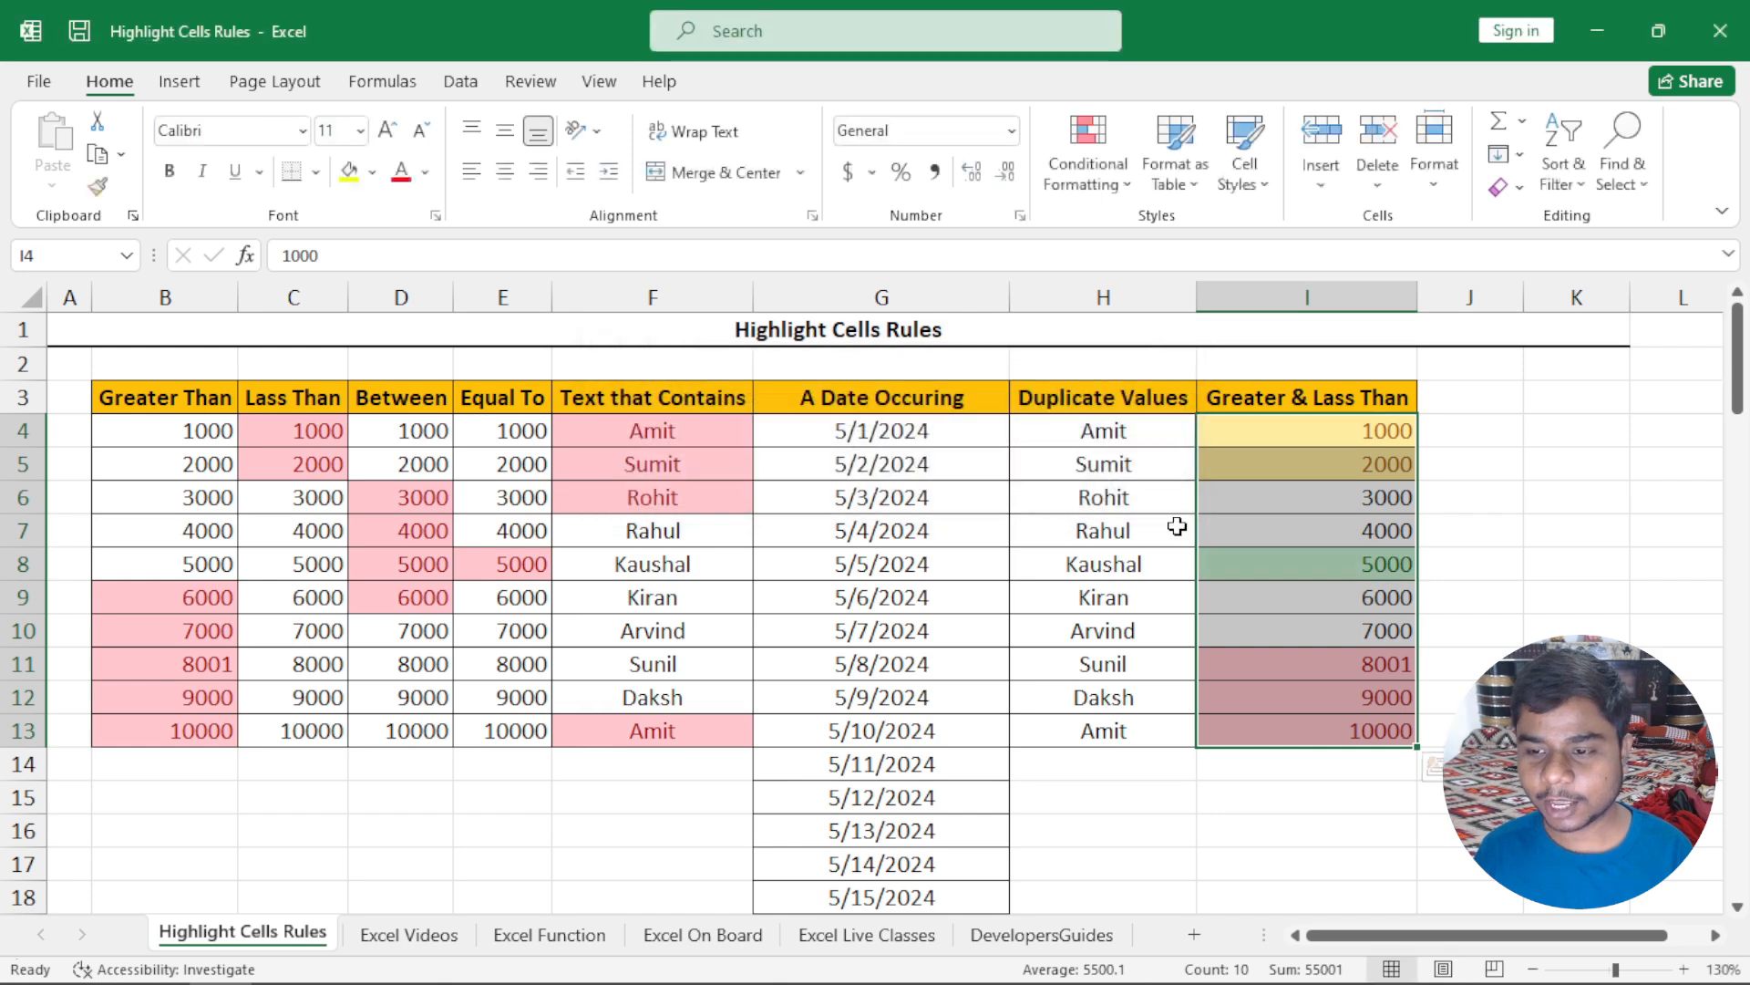
Step: Examine the highlighted cells in the Greater & Lass Than column and review the available Highlight Cells Rules
click(1313, 501)
click(1303, 426)
click(1313, 456)
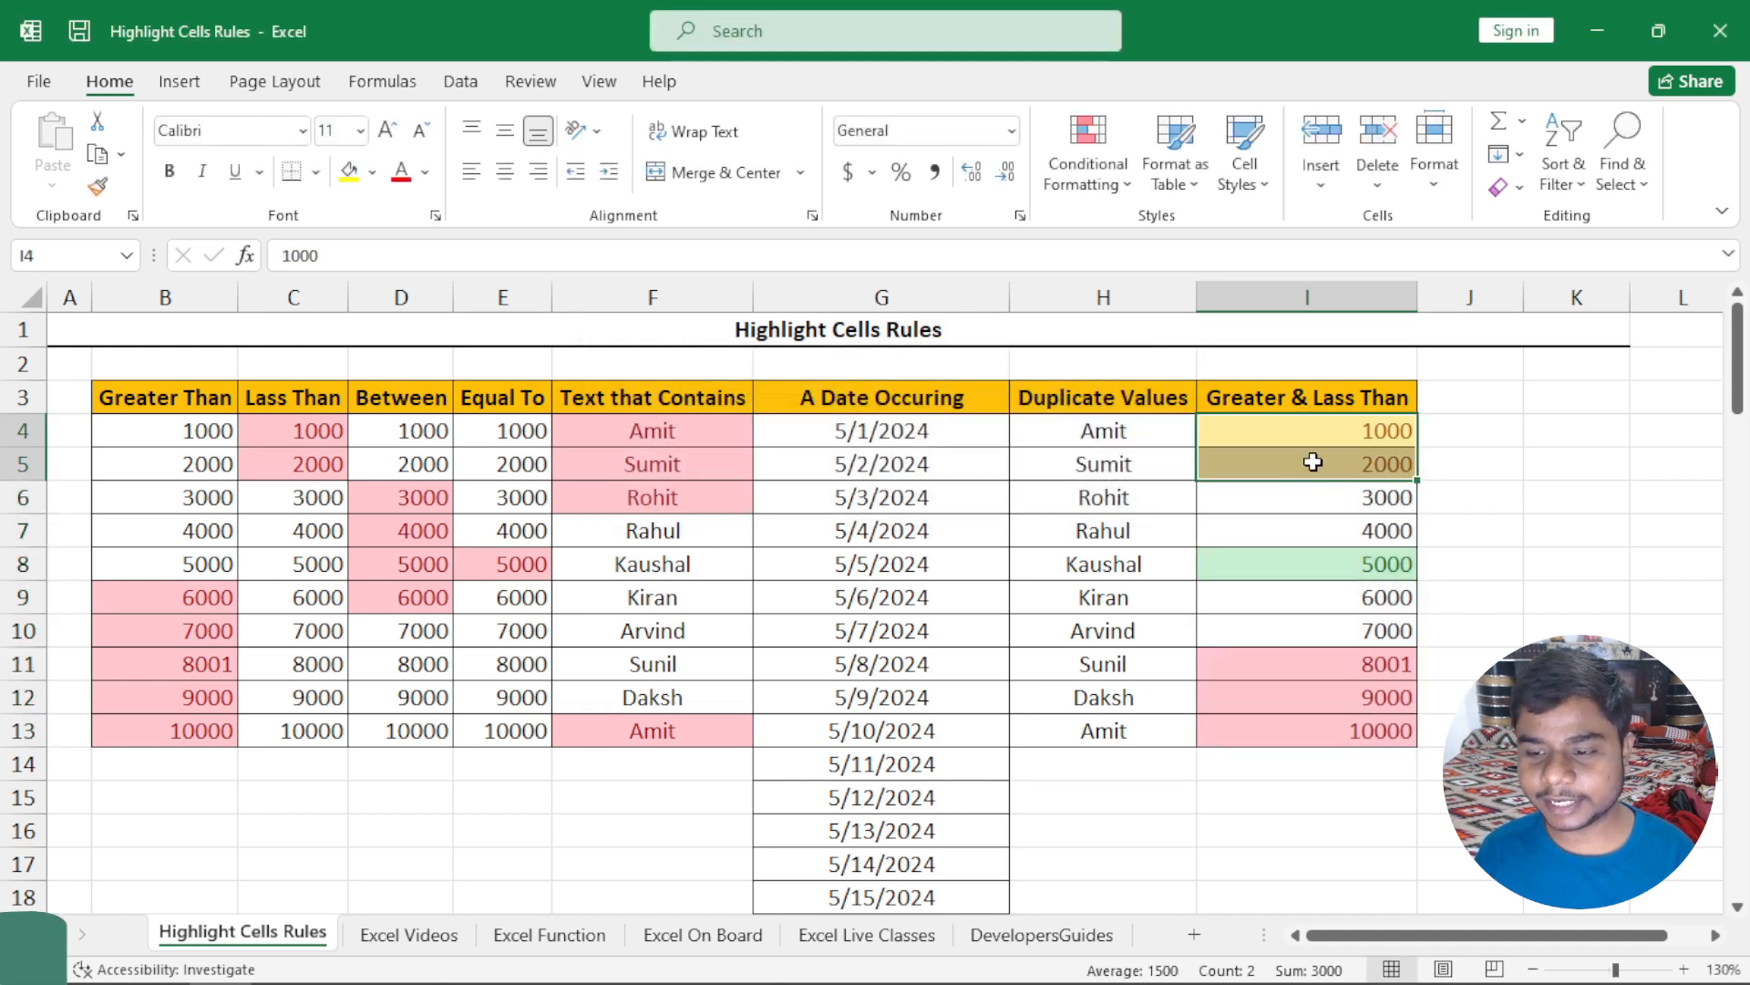
drag(1301, 661, 1301, 700)
drag(1262, 435, 1258, 479)
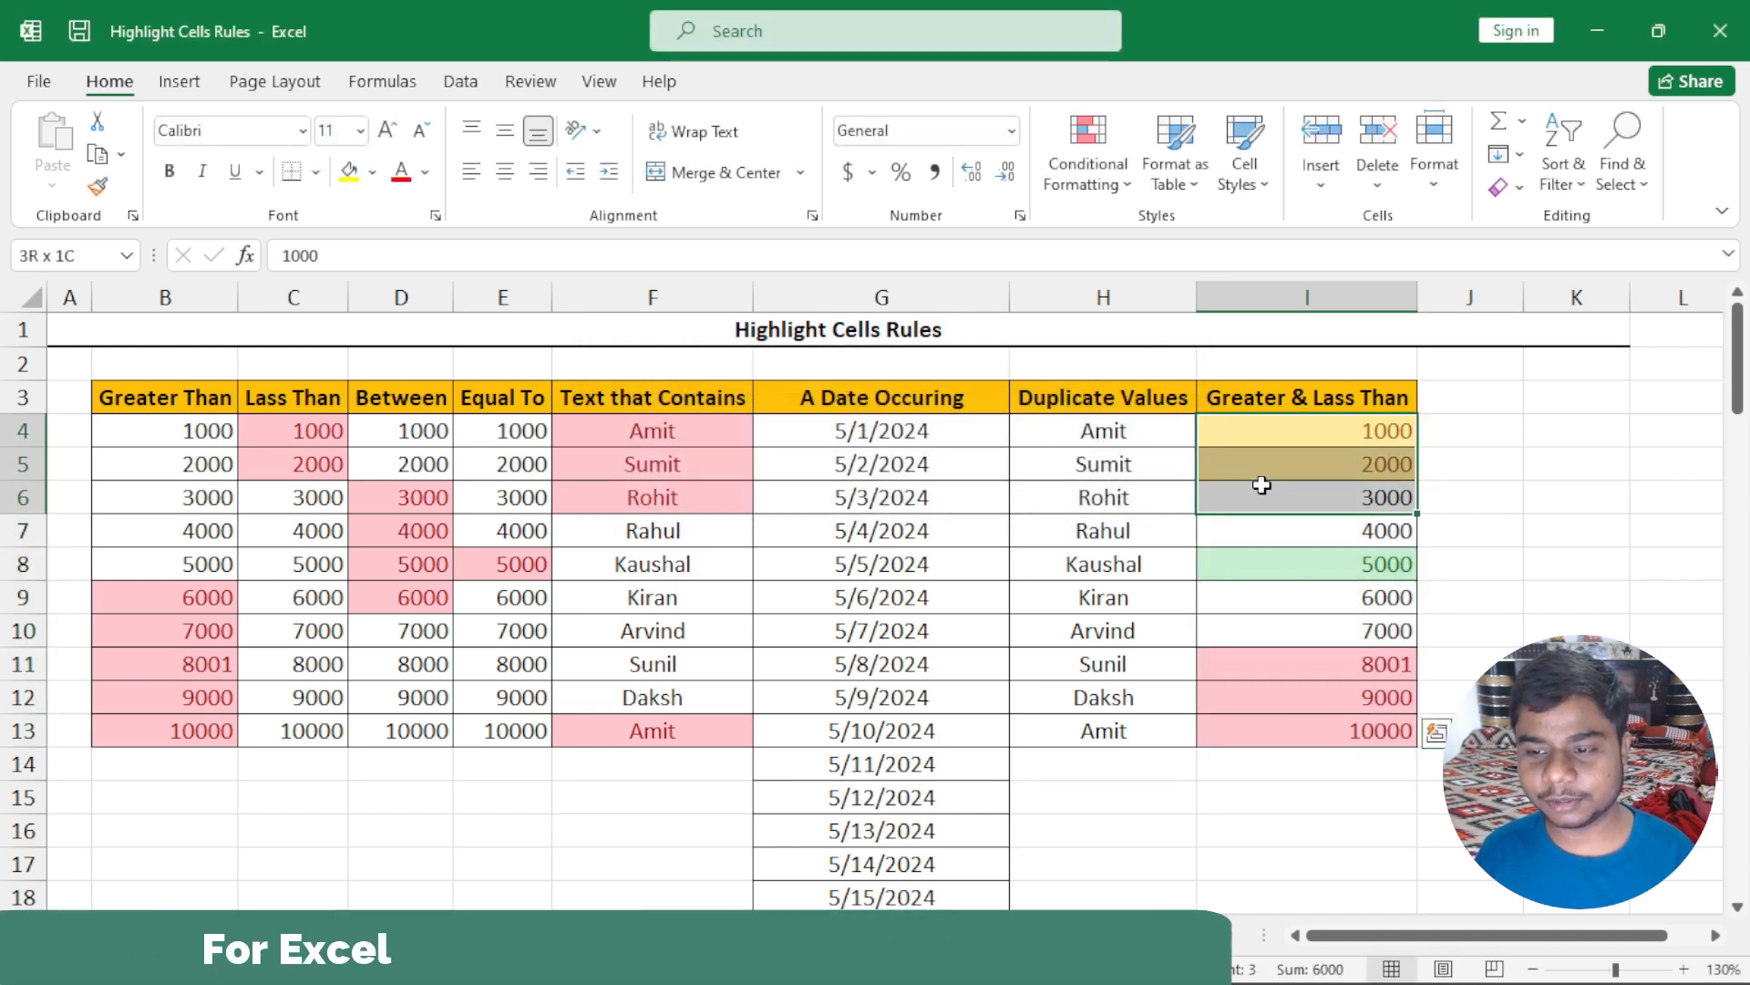
click(1262, 559)
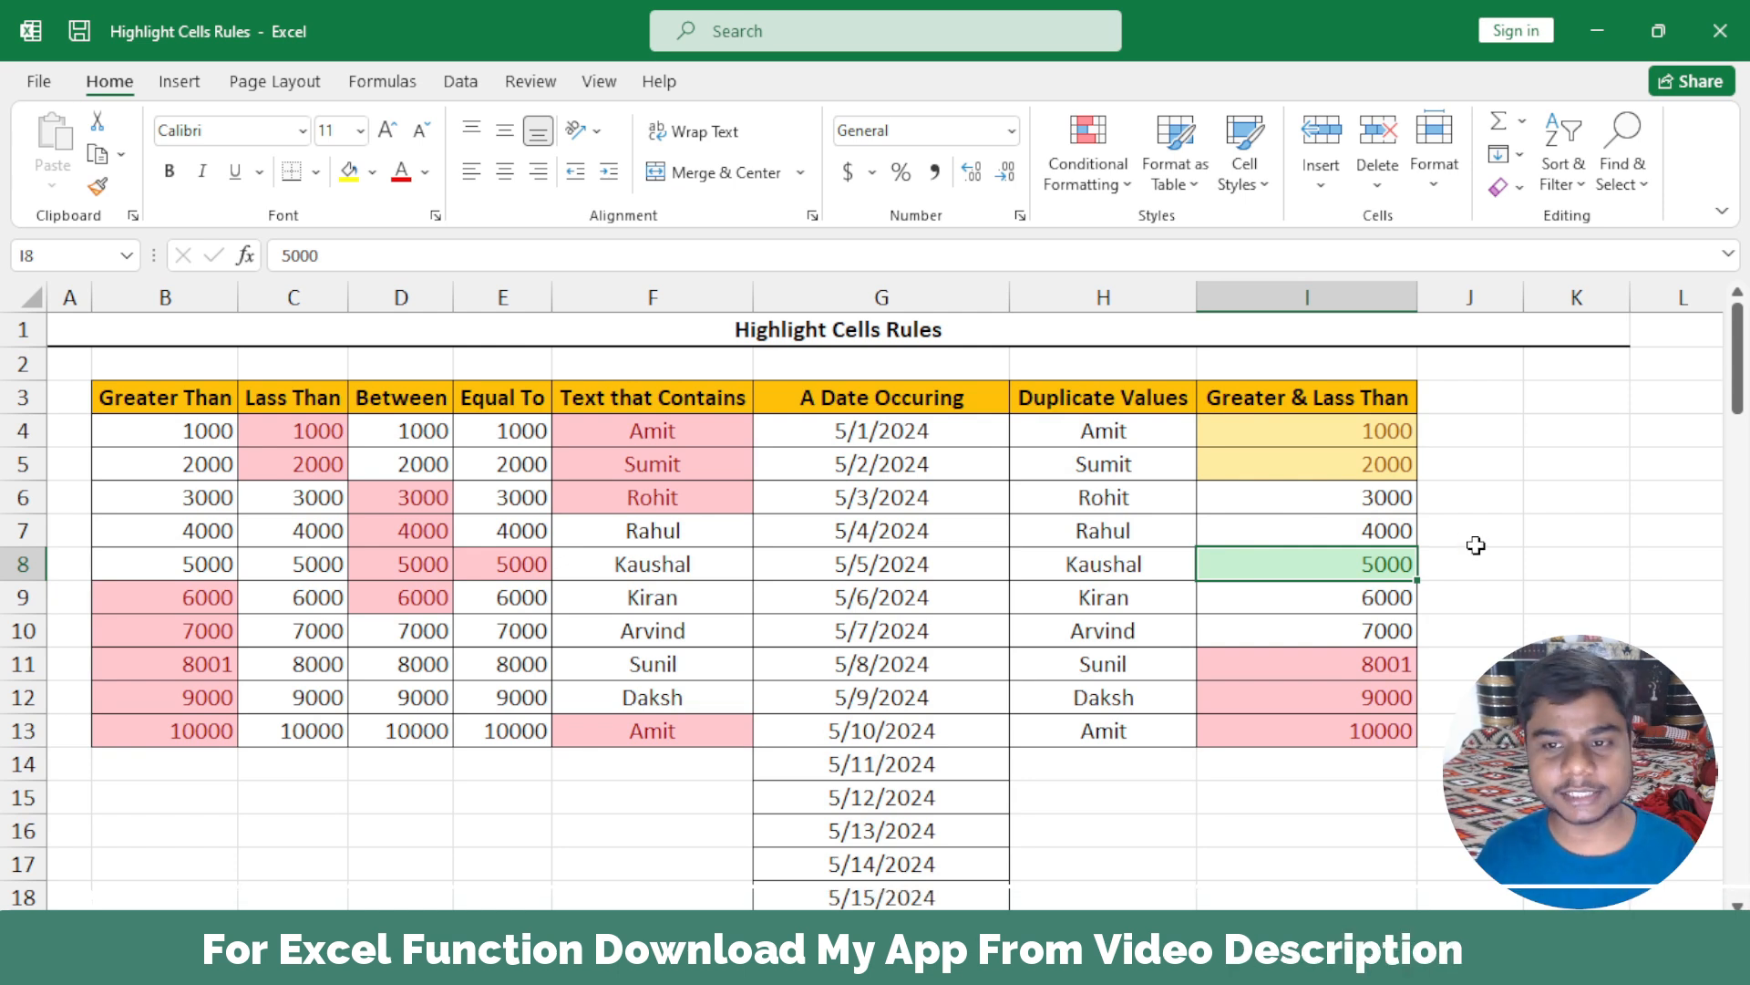
click(1087, 150)
mouse_move(1173, 240)
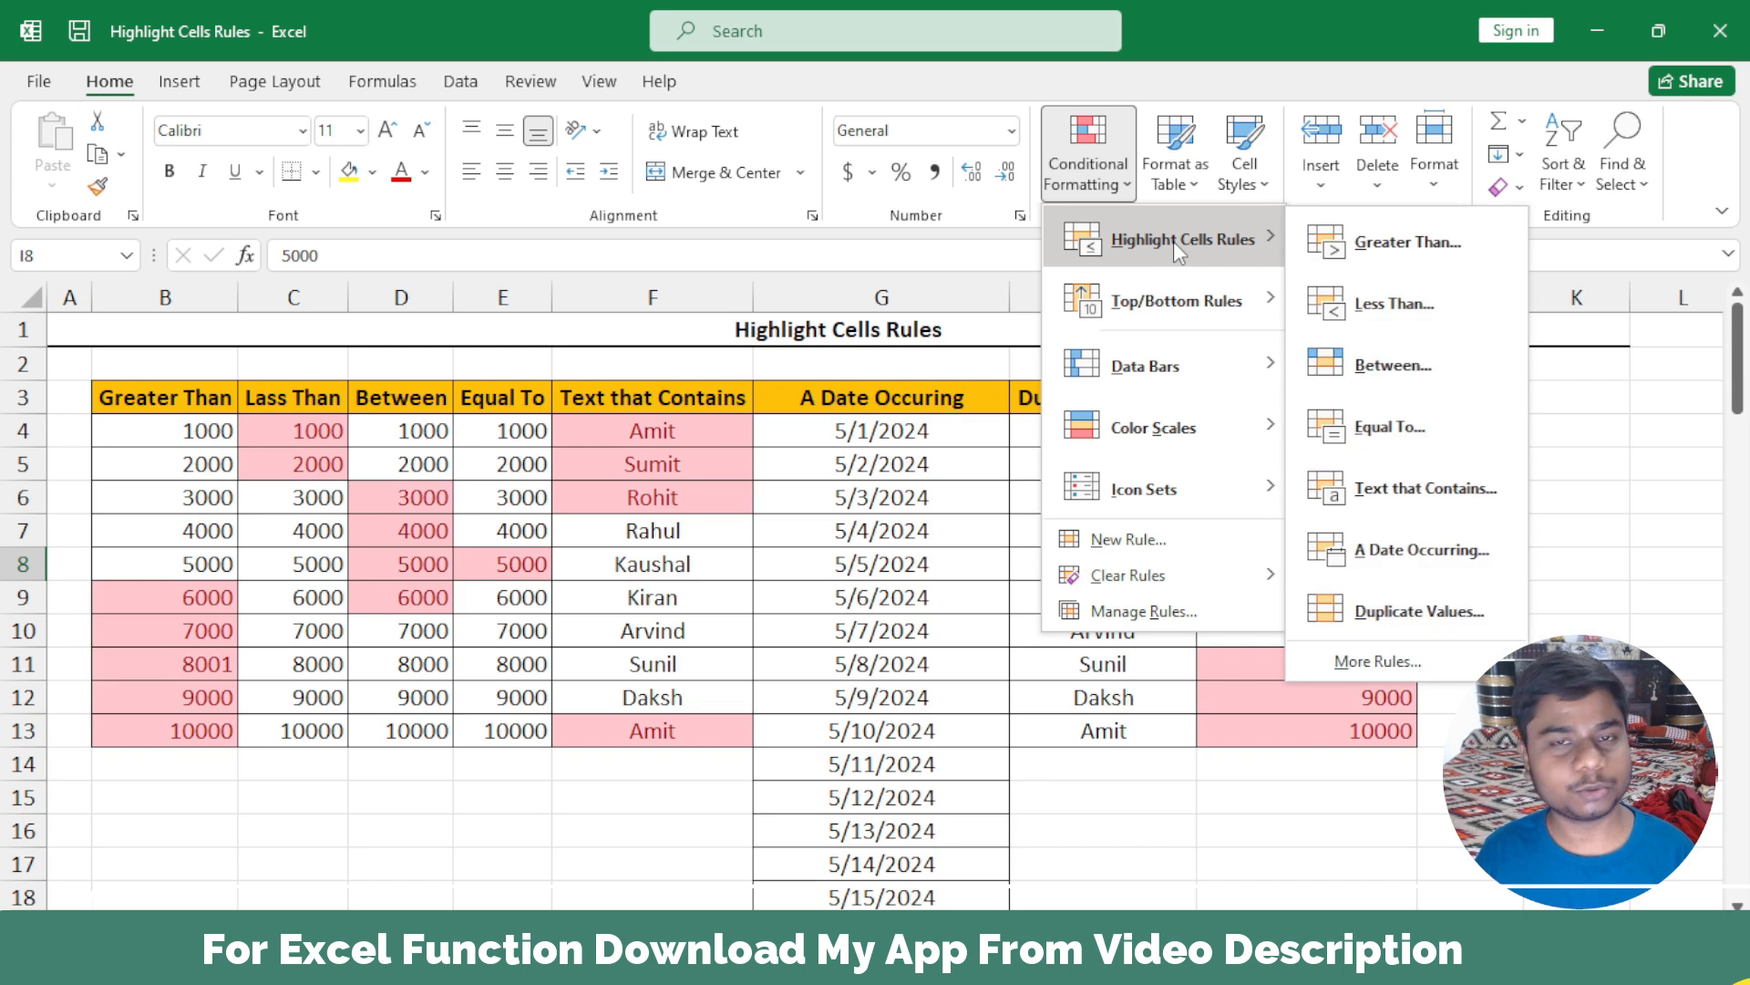